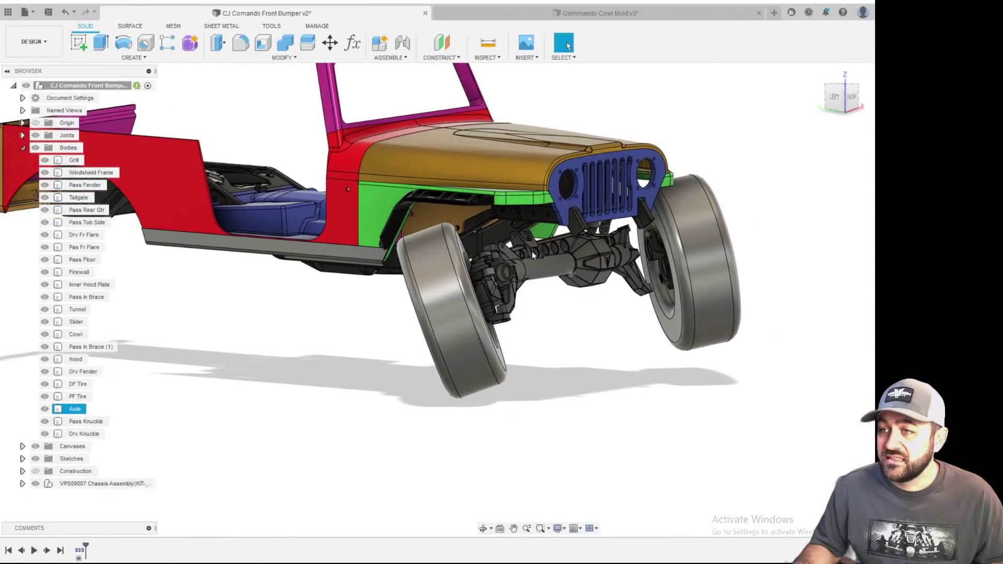
- Examine the passenger-side chassis rail and its angled front end below the grille from the side and front
scroll(679, 266, "up", 3)
middle_click_drag(608, 188, 482, 280)
middle_click_drag(376, 301, 456, 291, "shift")
scroll(456, 289, "up", 3)
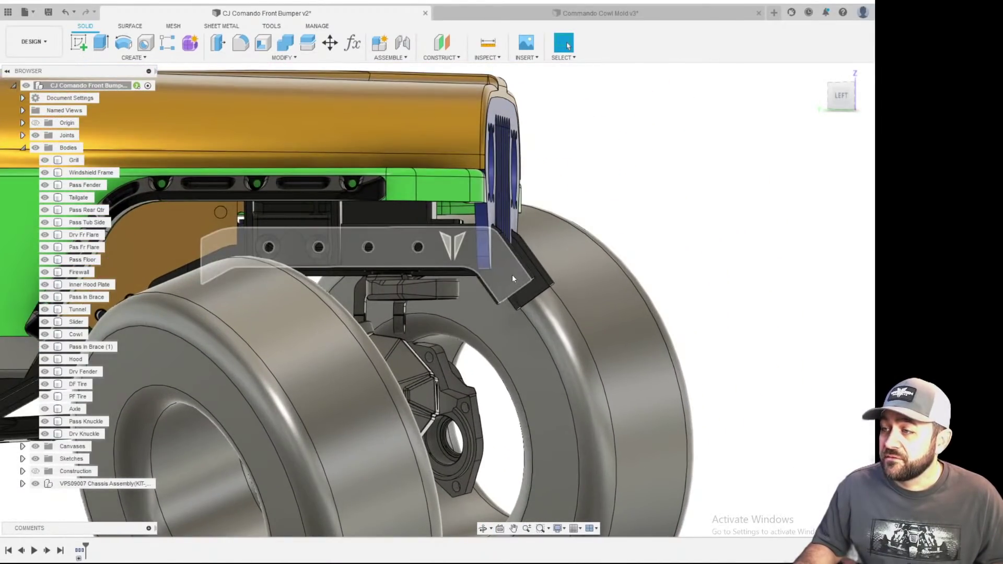
left_click(513, 274)
scroll(505, 305, "down", 4)
middle_click_drag(585, 286, 532, 301, "shift")
key("Escape")
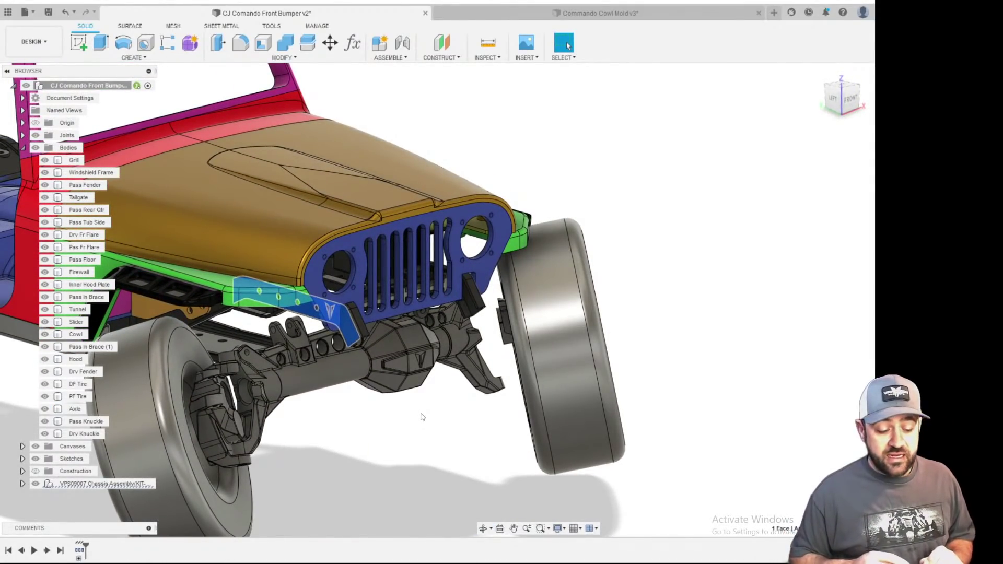
left_click(696, 242)
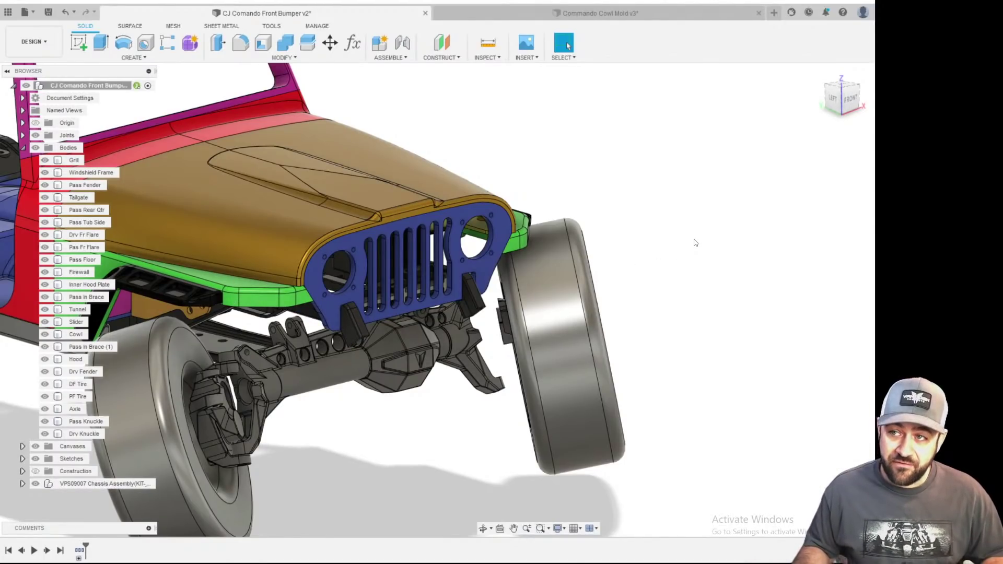
- Examine both angled chassis rail ends and how they project below the grille on each side
middle_click_drag(313, 309, 374, 293)
left_click(395, 284)
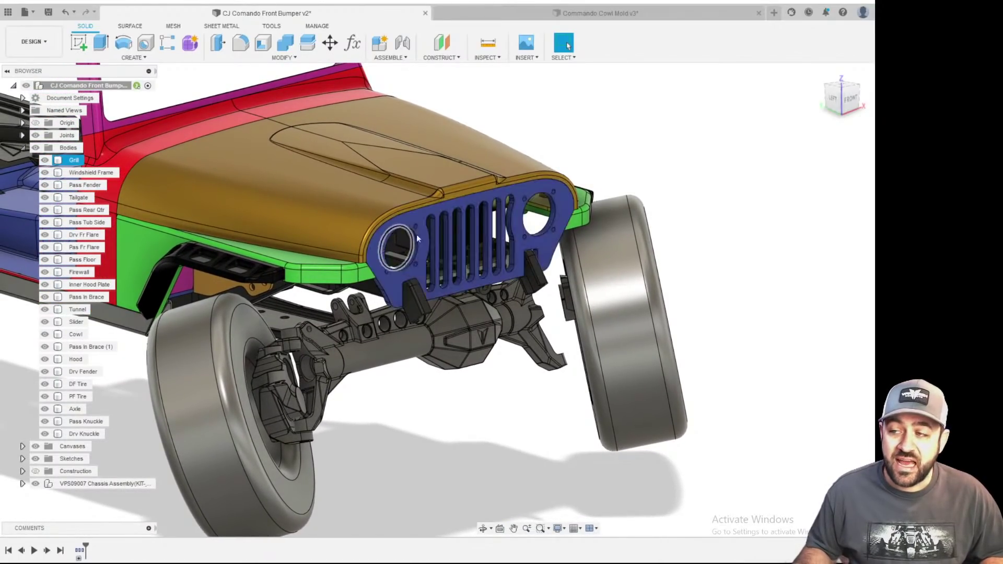
scroll(467, 296, "up", 2)
scroll(454, 347, "down", 2)
scroll(455, 347, "up", 2)
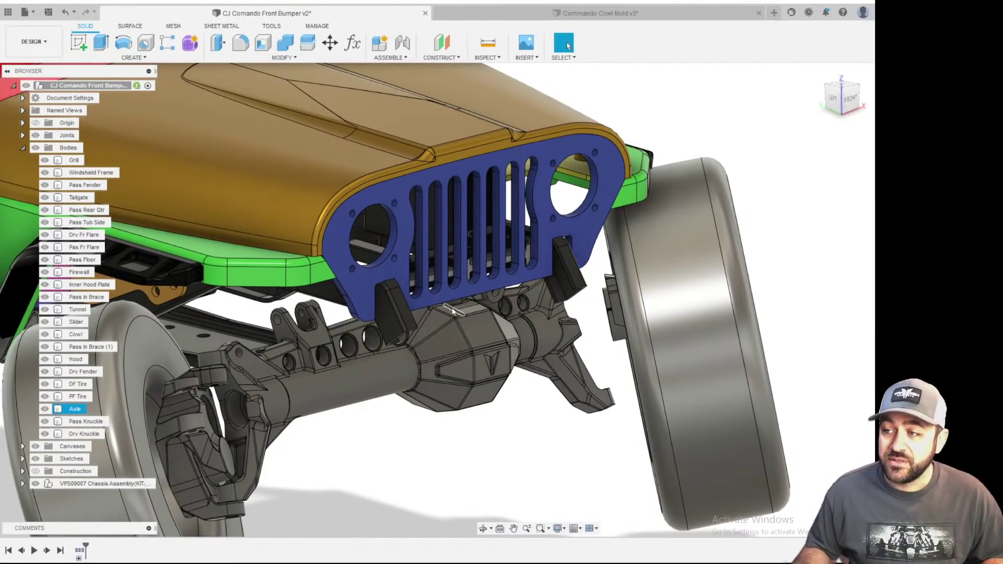
scroll(447, 340, "up", 1)
scroll(595, 422, "down", 2)
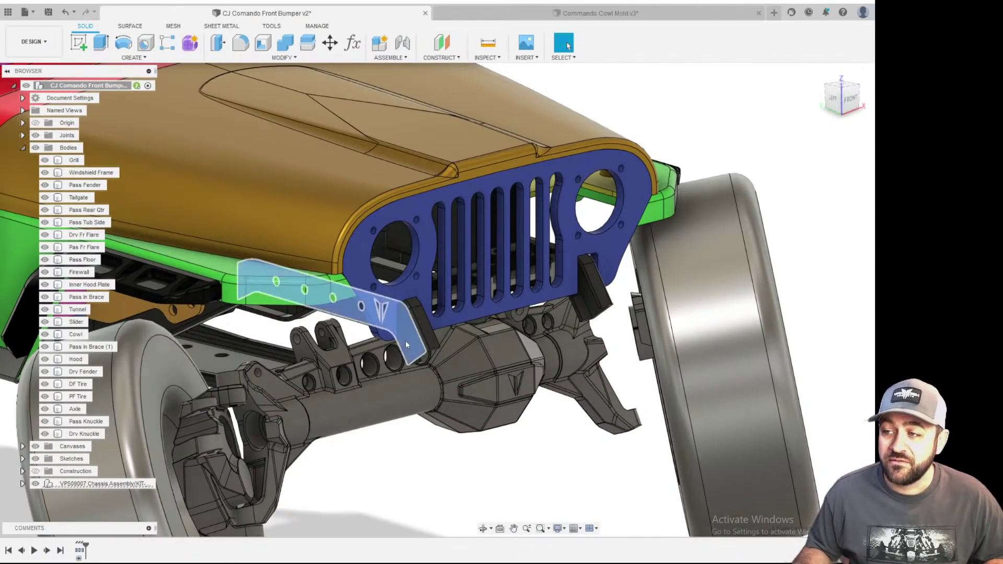
left_click(406, 341)
middle_click_drag(597, 293, 564, 312, "shift")
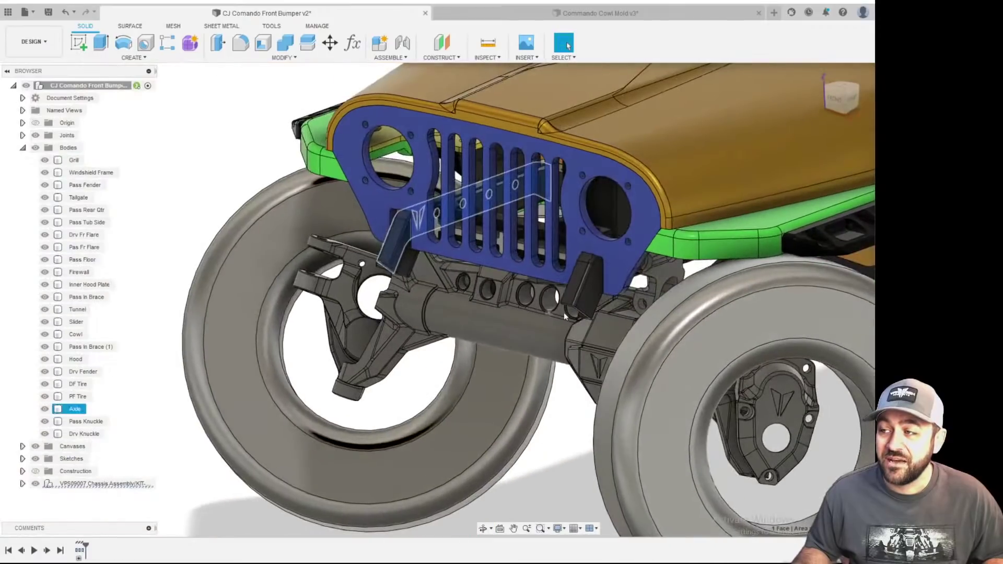
left_click(586, 295)
left_click(586, 294)
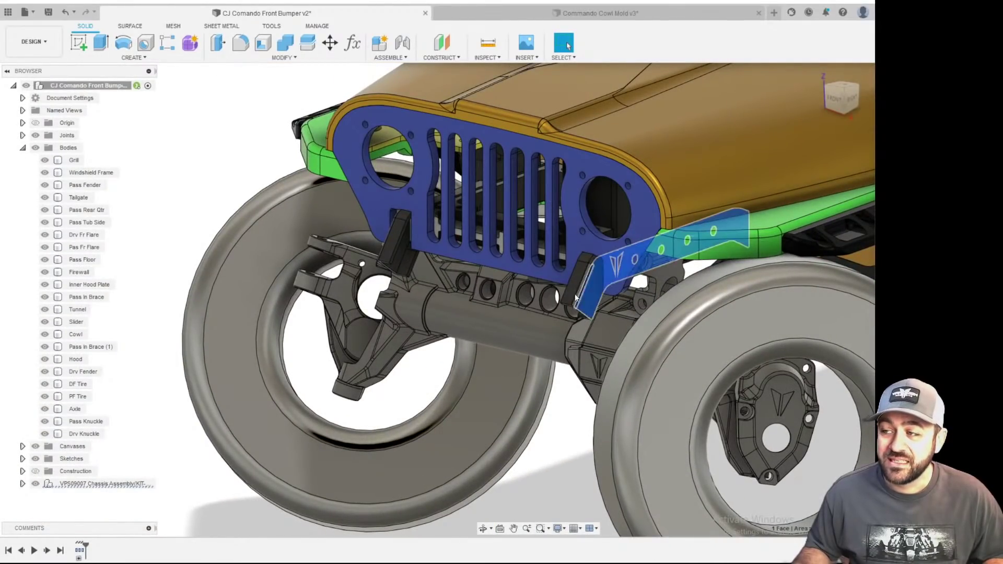
left_click(333, 364)
middle_click_drag(332, 365, 371, 298, "shift")
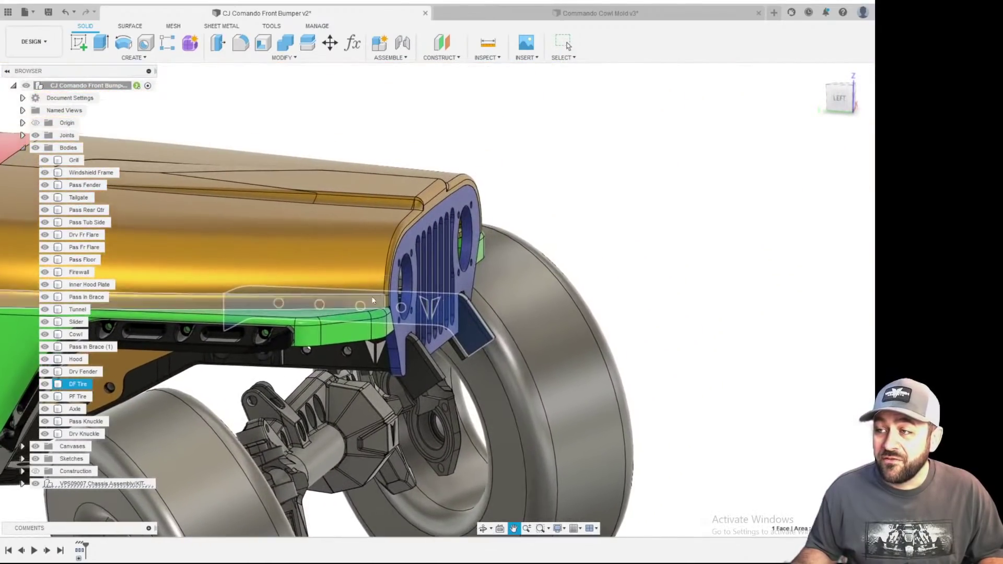
left_click(413, 267)
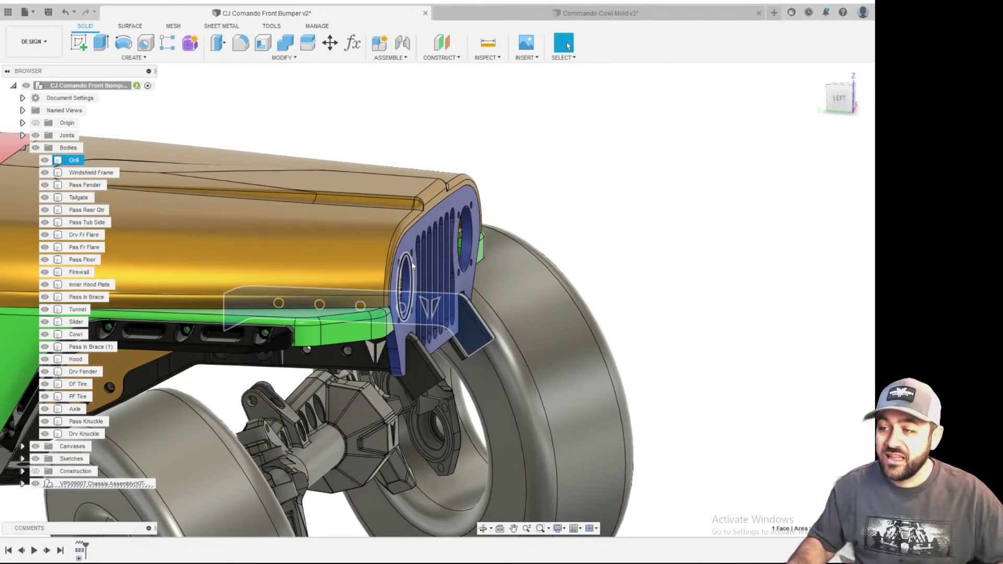
key("Escape")
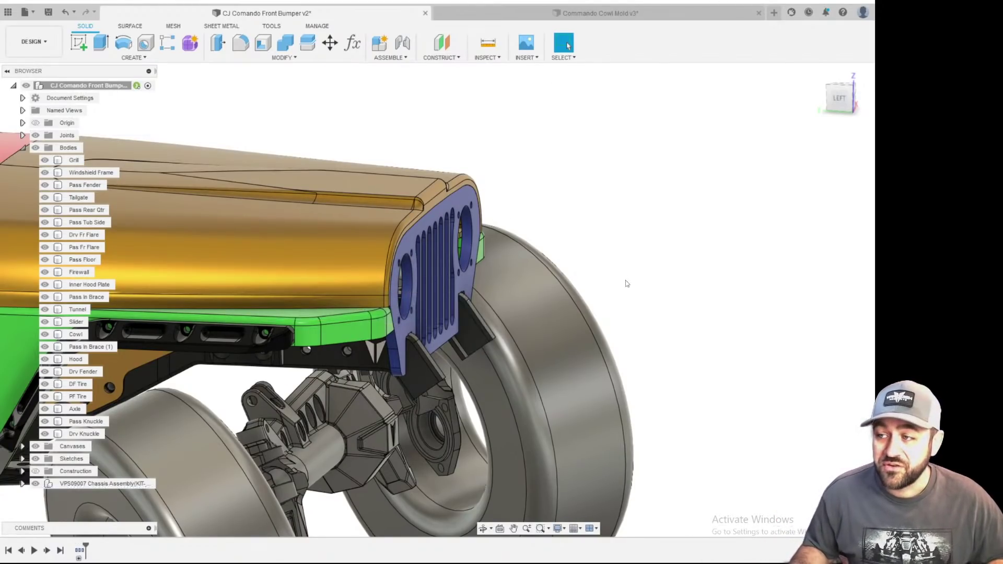
scroll(629, 282, "down", 3)
scroll(621, 299, "up", 4)
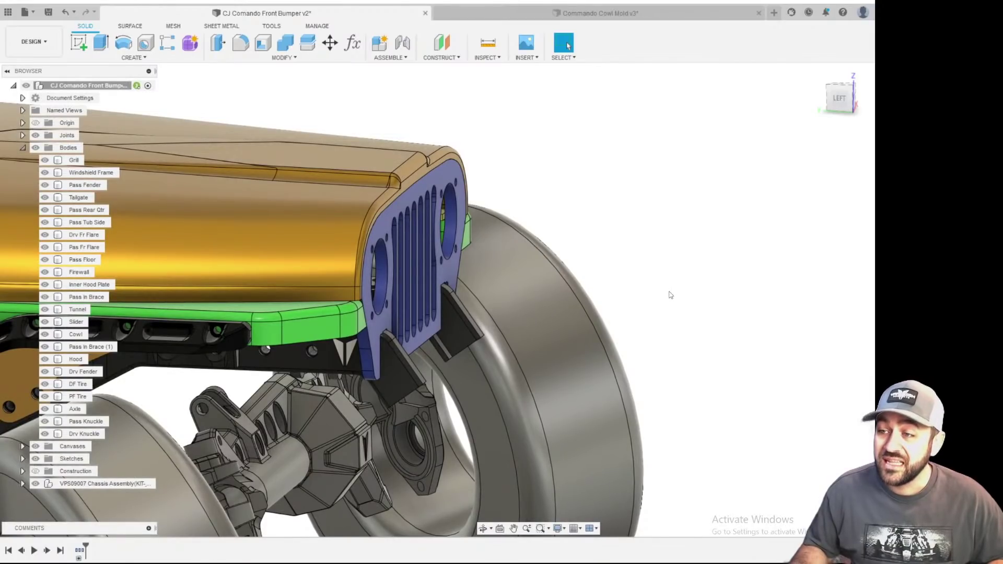
middle_click_drag(669, 289, 720, 252)
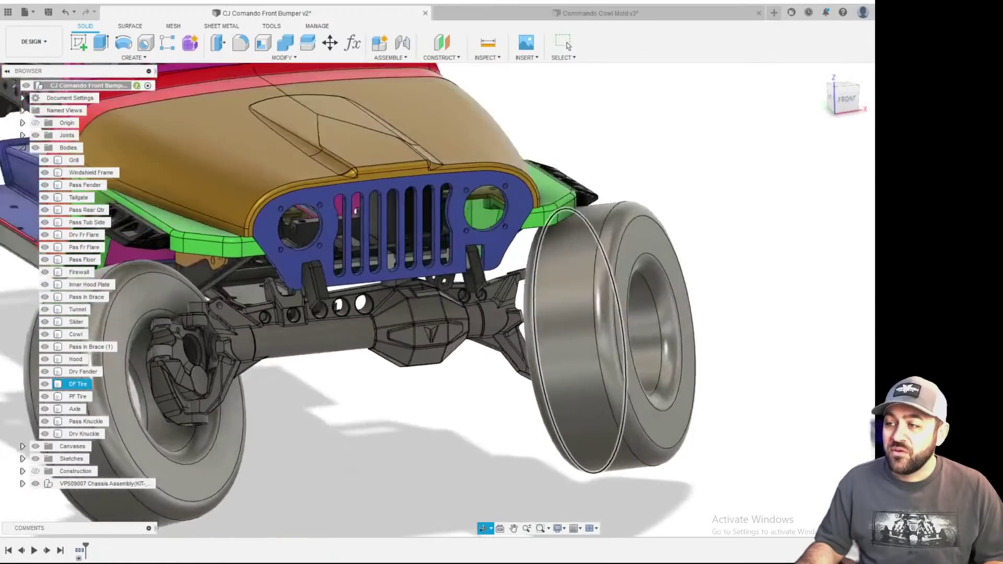
- Examine the space around the grille, chassis rail ends, front axle and tires where the bumper will fit
middle_click_drag(467, 329, 435, 295, "shift")
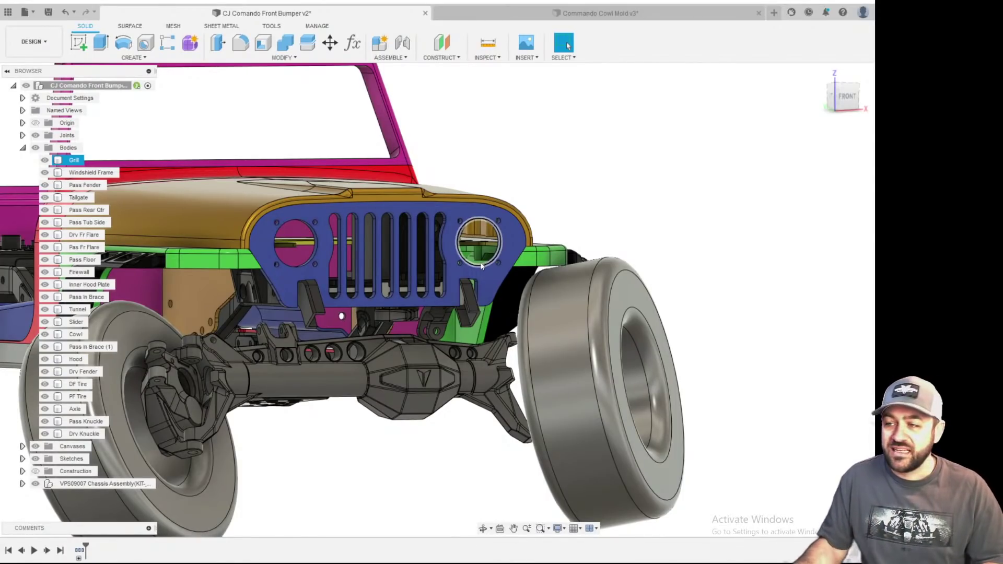
scroll(397, 204, "up", 2)
middle_click_drag(369, 258, 377, 304, "shift")
left_click(430, 409)
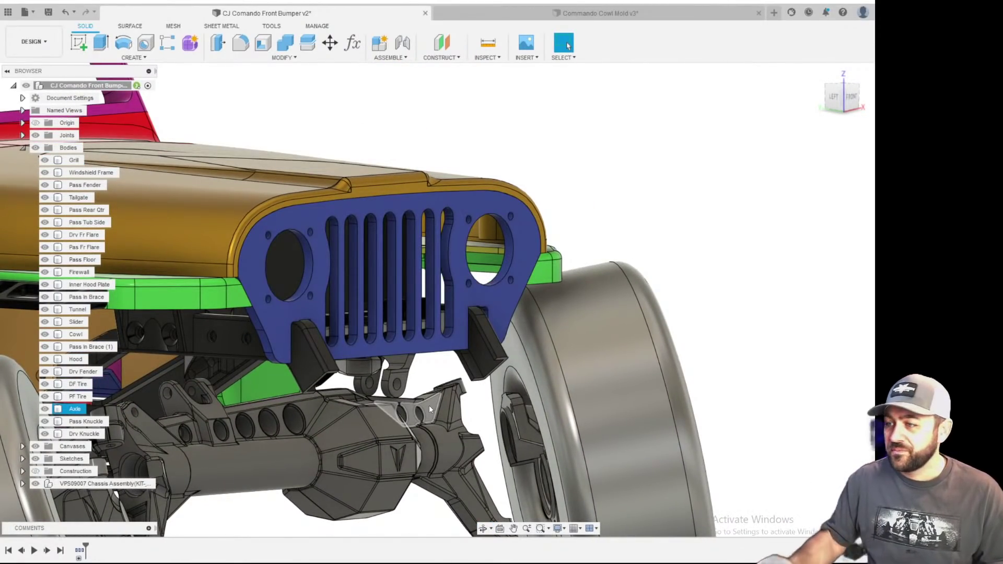
scroll(463, 340, "up", 3)
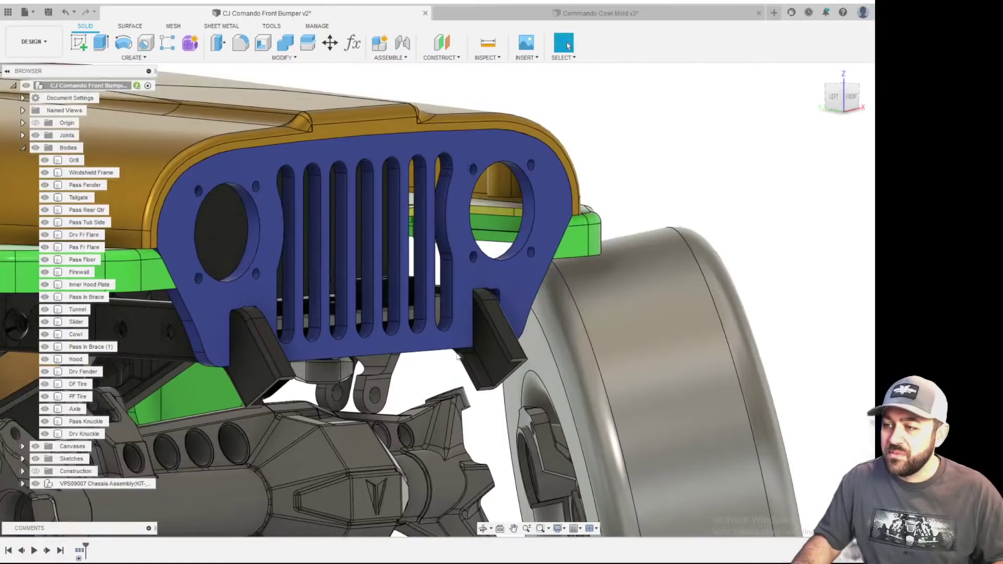
middle_click_drag(408, 403, 453, 350)
scroll(452, 349, "down", 2)
left_click(442, 360)
middle_click_drag(429, 435, 478, 364)
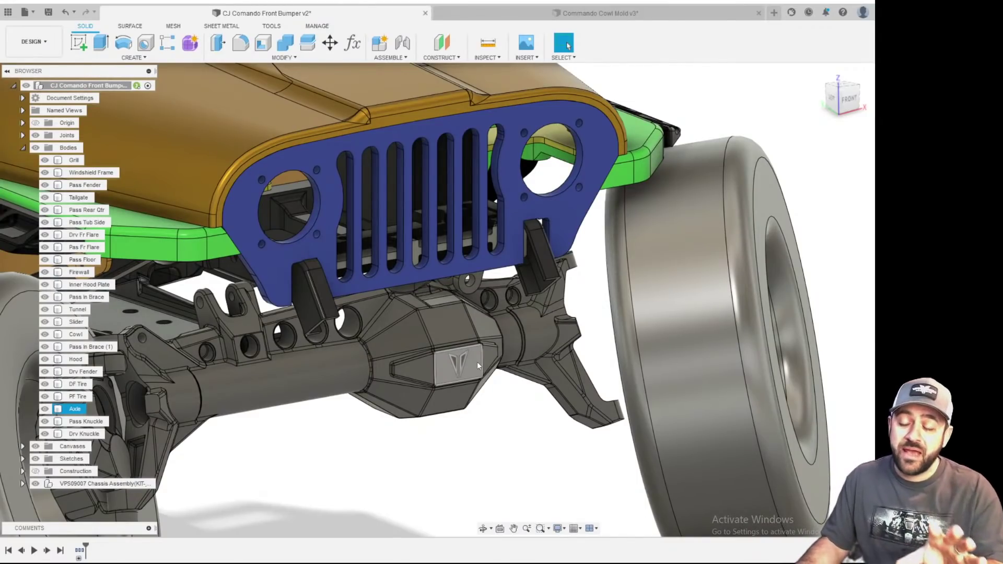
key("Escape")
scroll(464, 443, "down", 4)
left_click(476, 418)
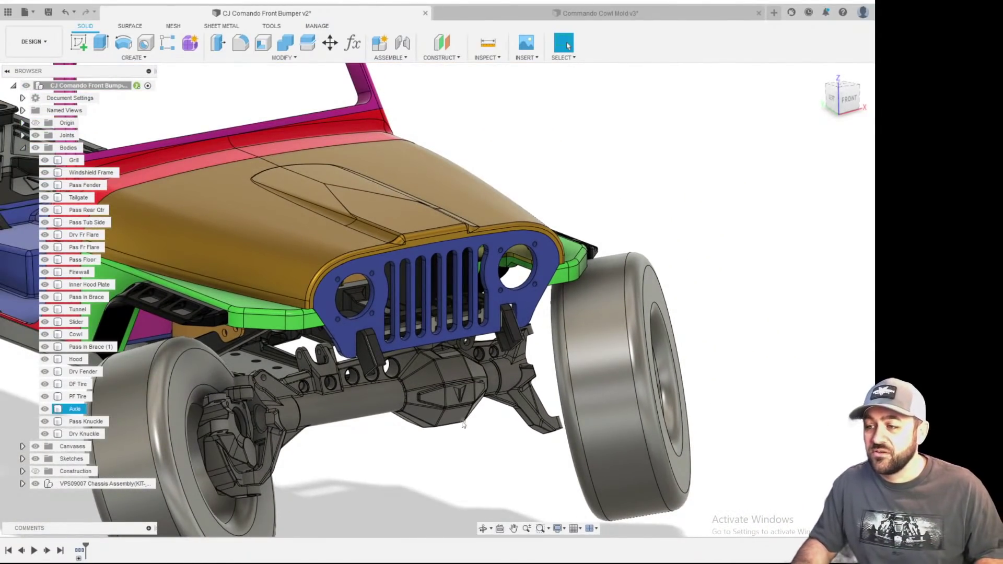
middle_click_drag(453, 431, 458, 404, "shift")
key("Escape")
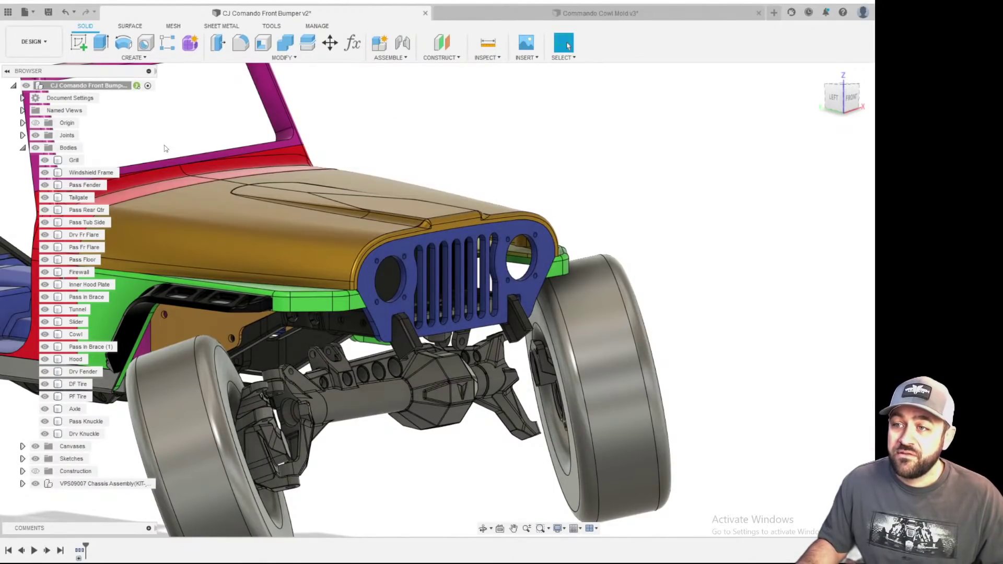
- Hide all bodies and the VPS09007 chassis assembly
left_click(35, 148)
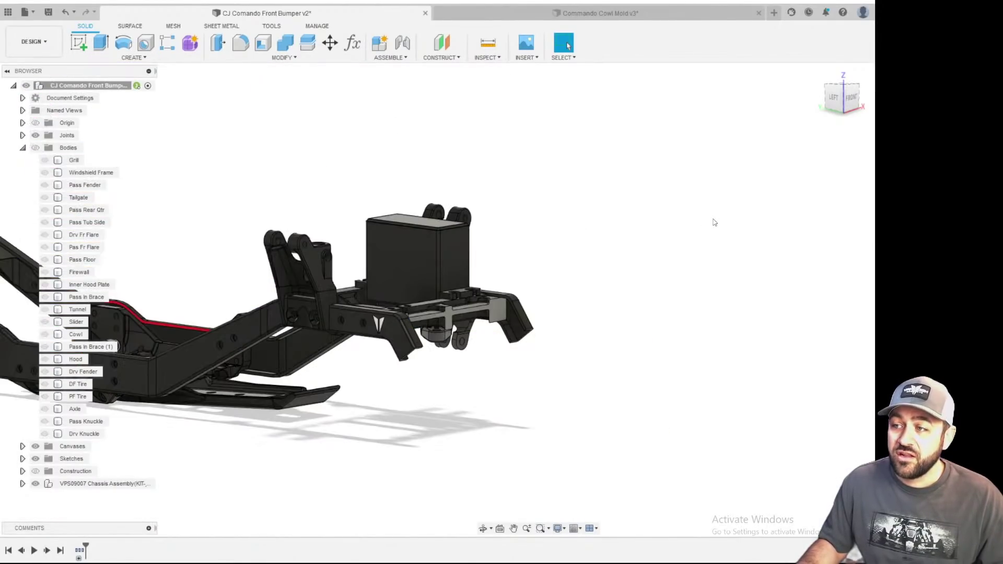
left_click(35, 484)
middle_click_drag(353, 316, 352, 316)
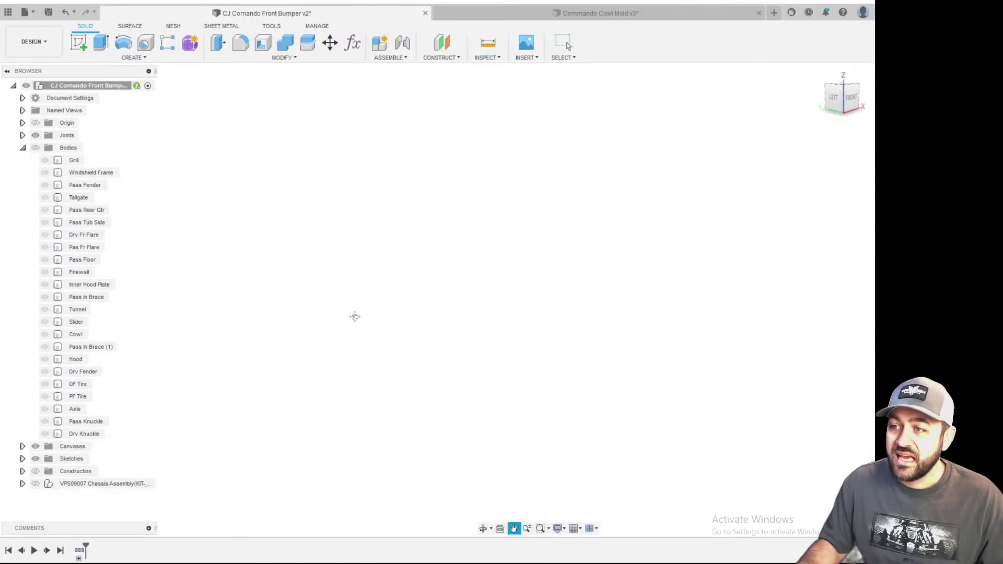
key("Escape")
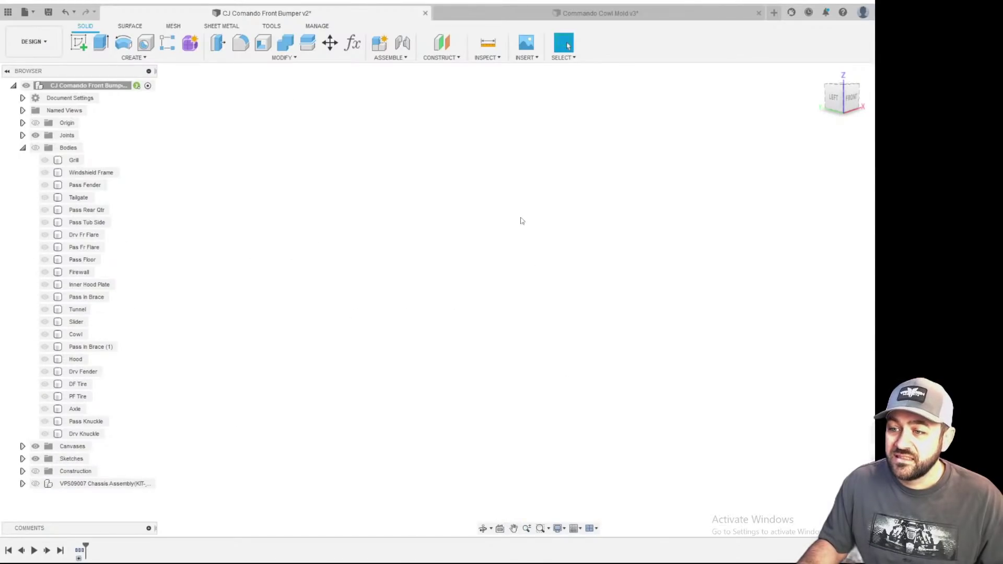
- Create a construction plane offset 73/2 mm from the YZ origin plane
left_click(78, 46)
key("Escape")
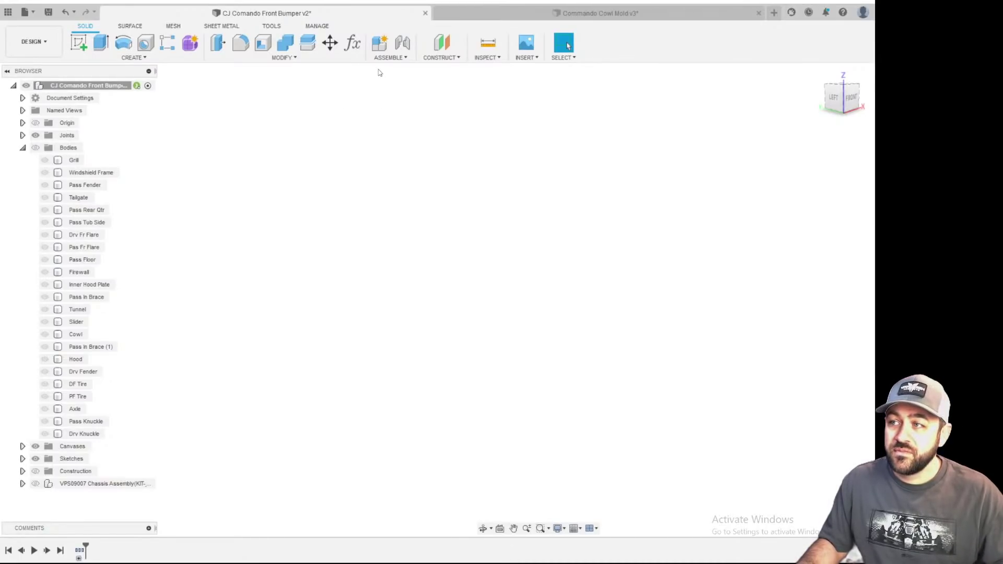
left_click(441, 43)
middle_click_drag(473, 228, 481, 208, "shift")
scroll(537, 254, "up", 3)
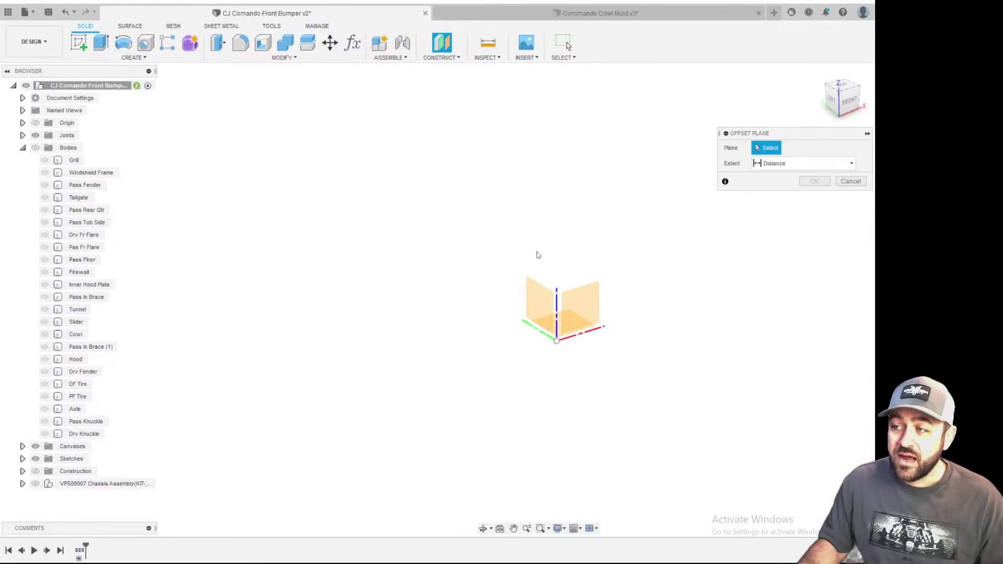
left_click(537, 291)
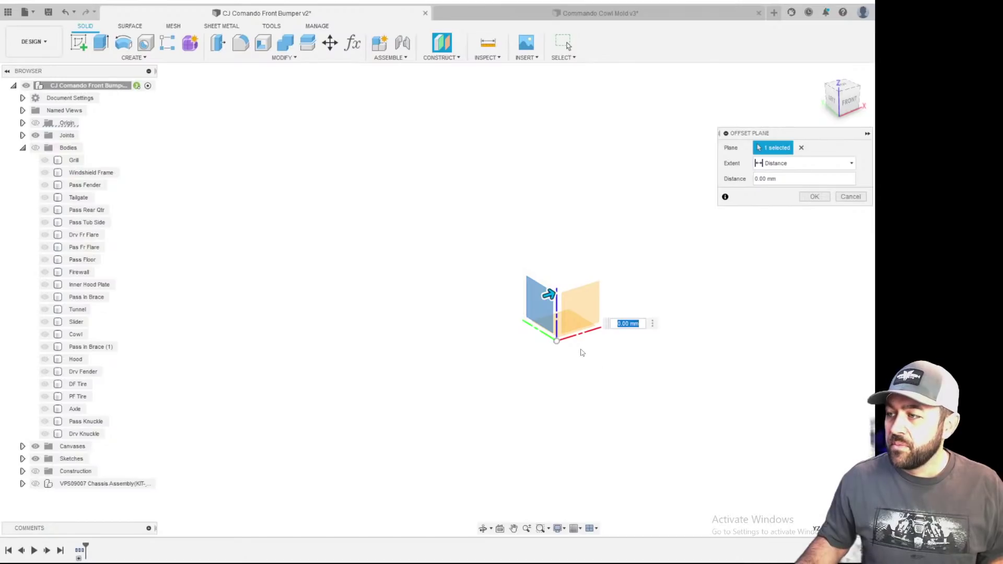
type("73")
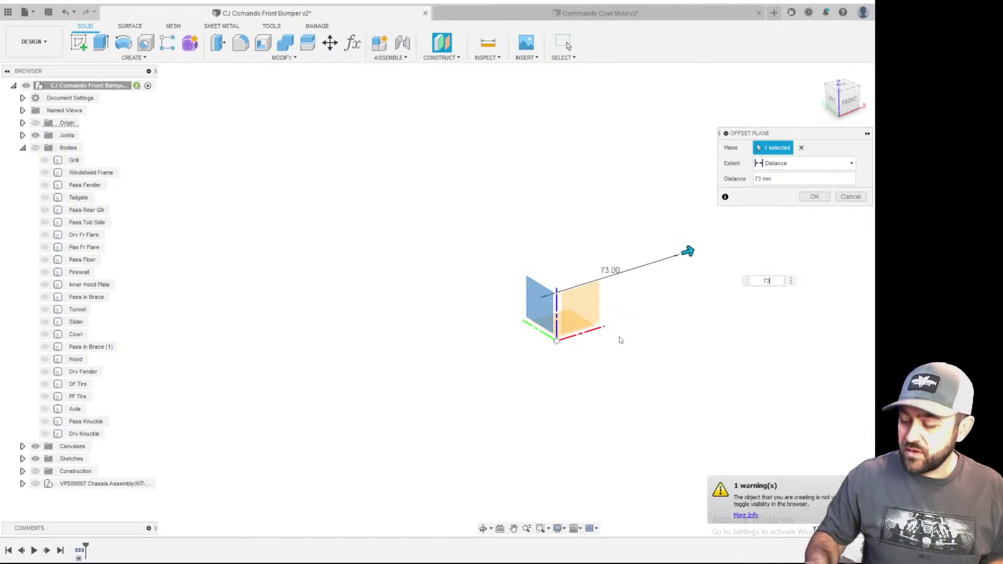
type("/2")
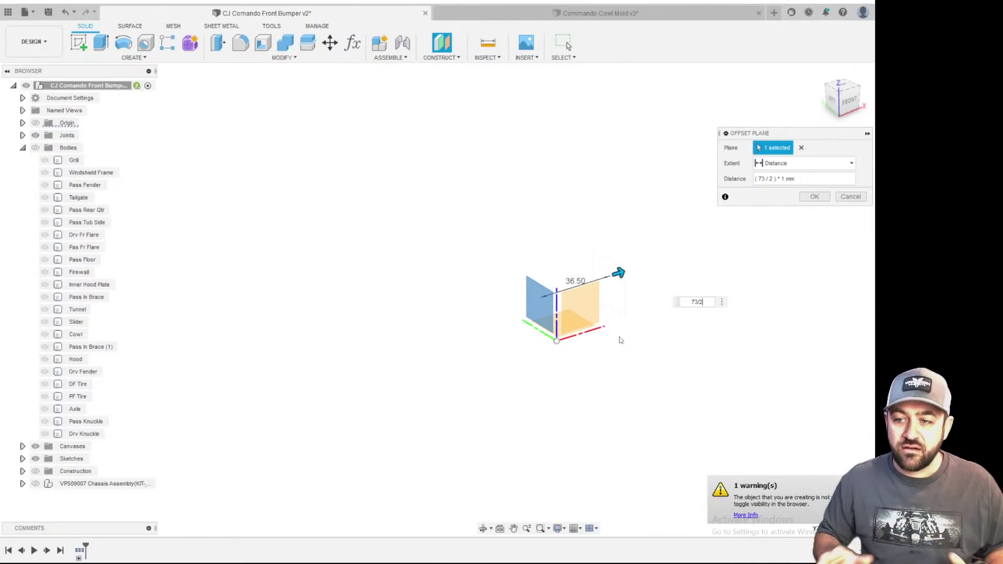
key("Return")
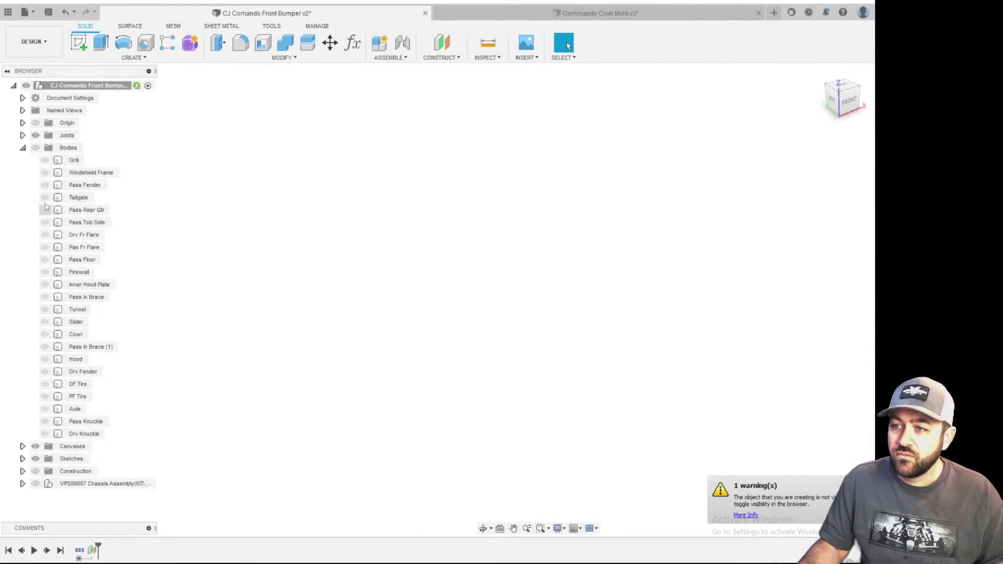
- Display the new offset plane to check its position, and hide the construction planes again
left_click(23, 471)
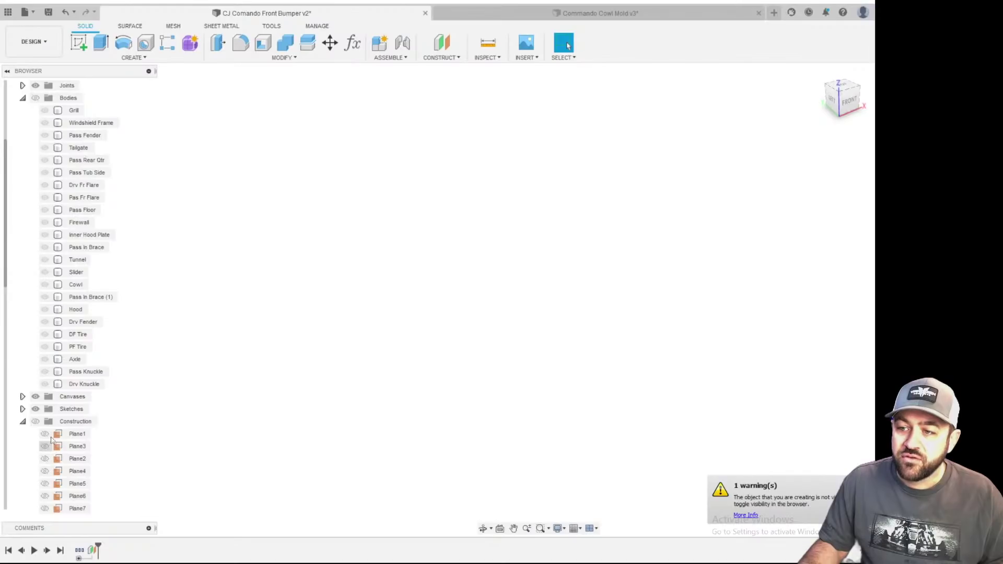
scroll(59, 365, "down", 5)
scroll(59, 366, "down", 2)
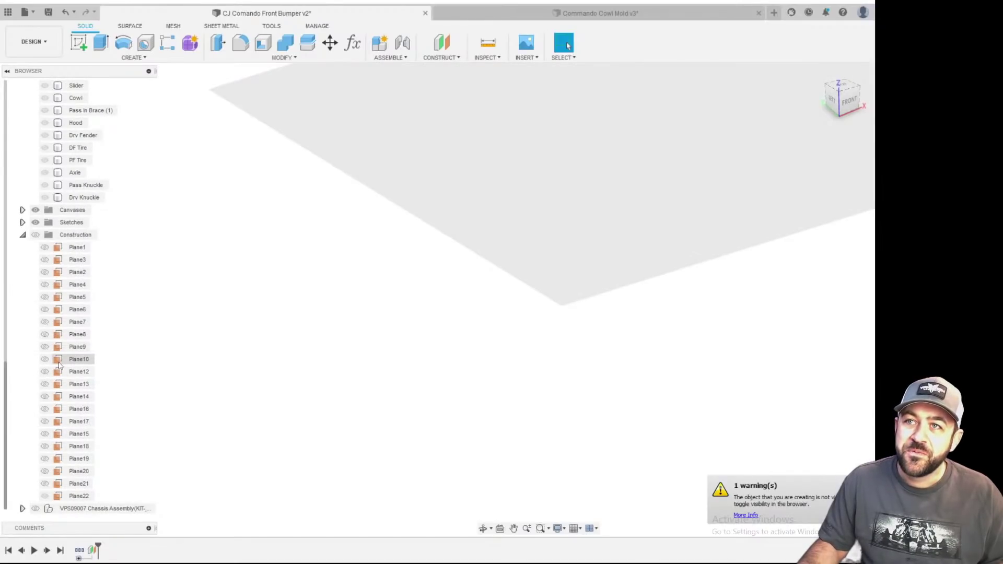
left_click(45, 499)
left_click(44, 499)
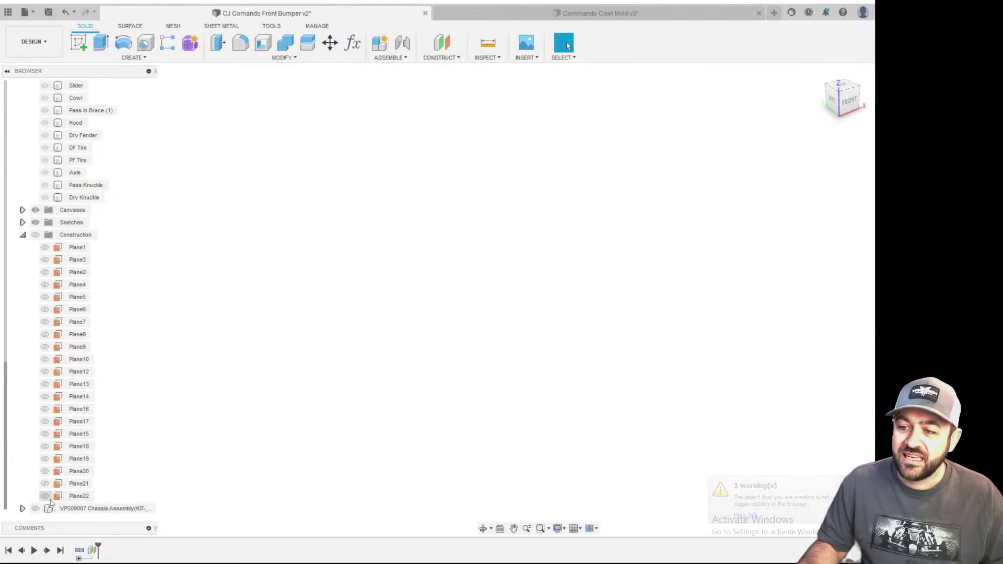
left_click(35, 235)
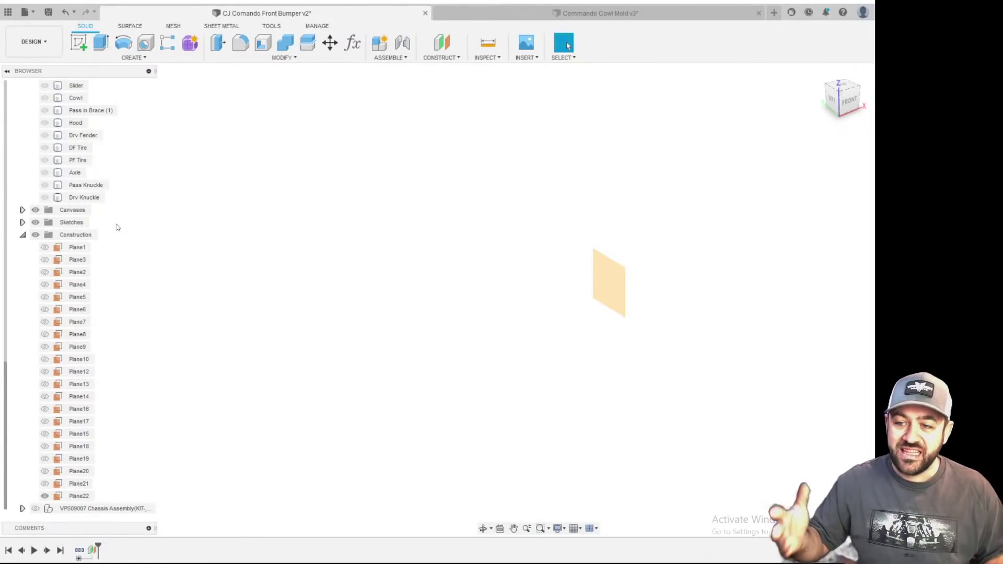
left_click(601, 281)
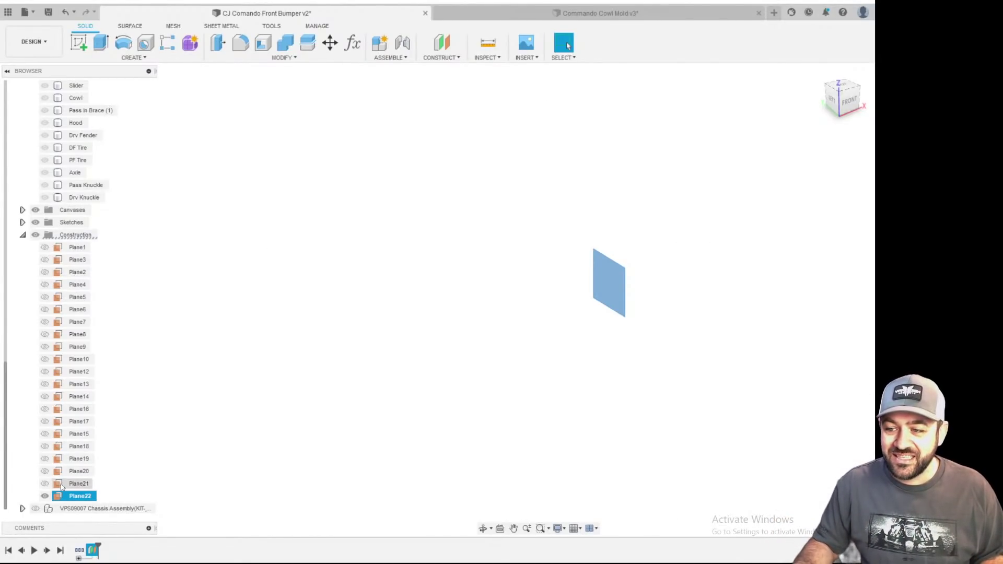
key("v")
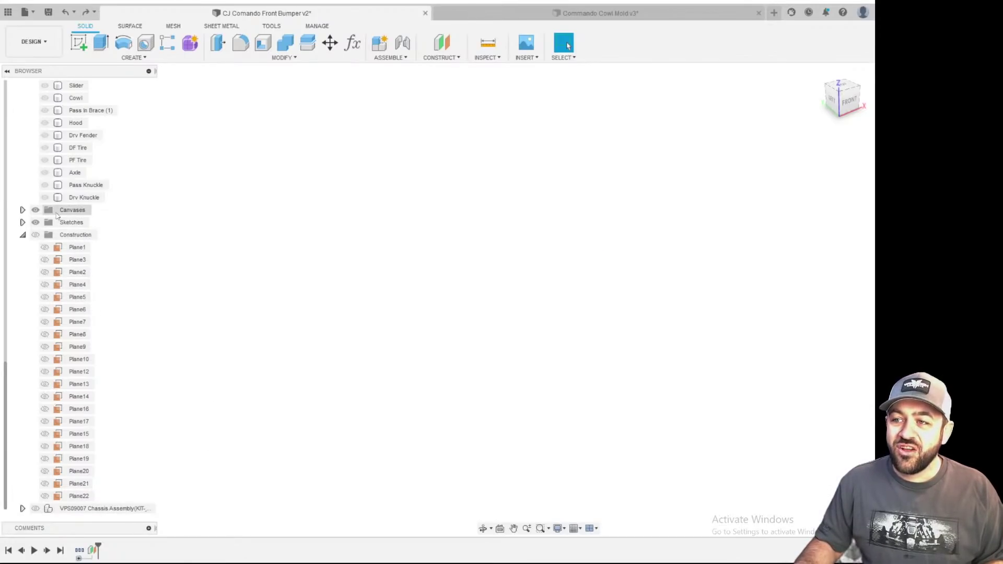
left_click(23, 236)
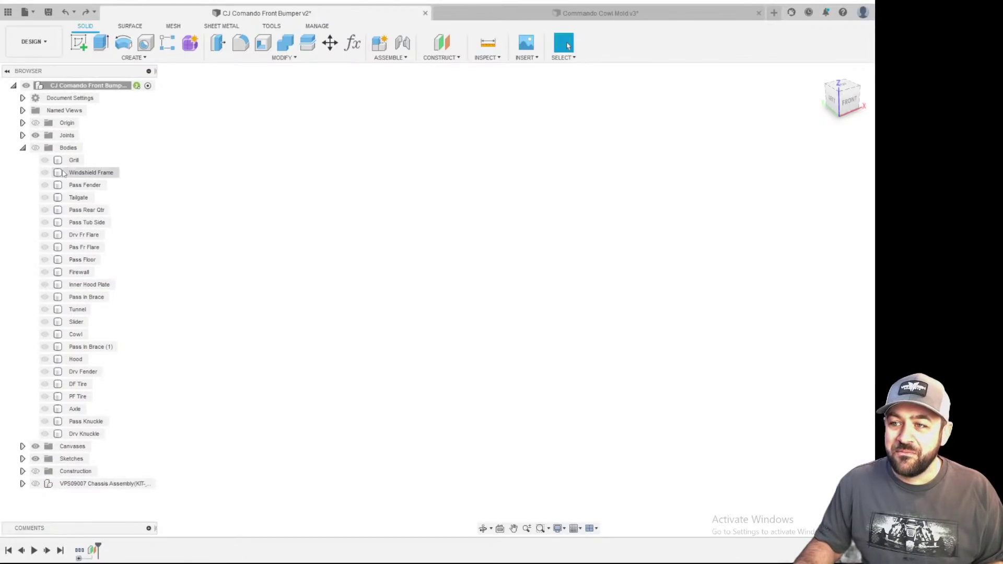
- Show all the bodies and the VPS09007 chassis assembly again
left_click(35, 148)
scroll(404, 337, "up", 5)
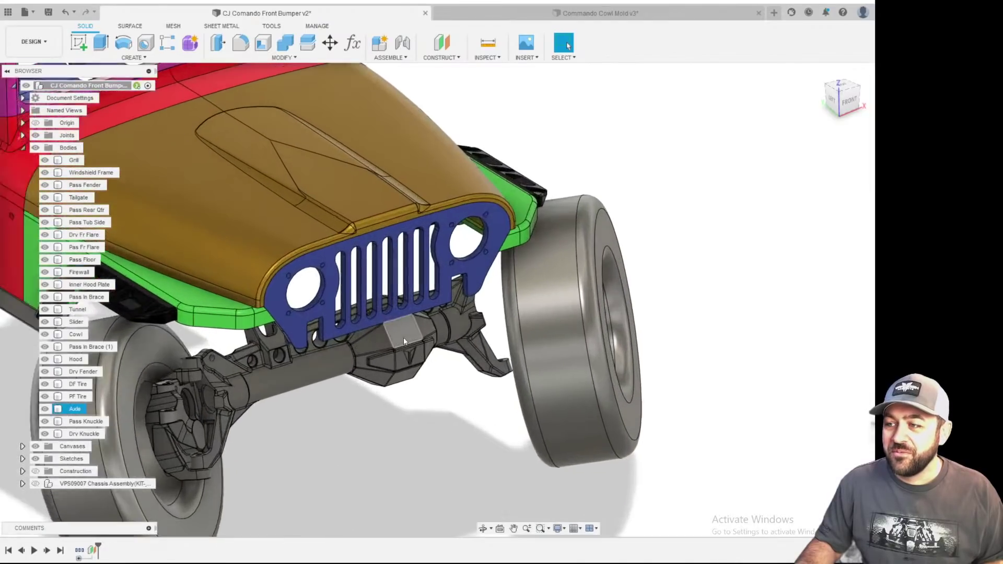
left_click(36, 483)
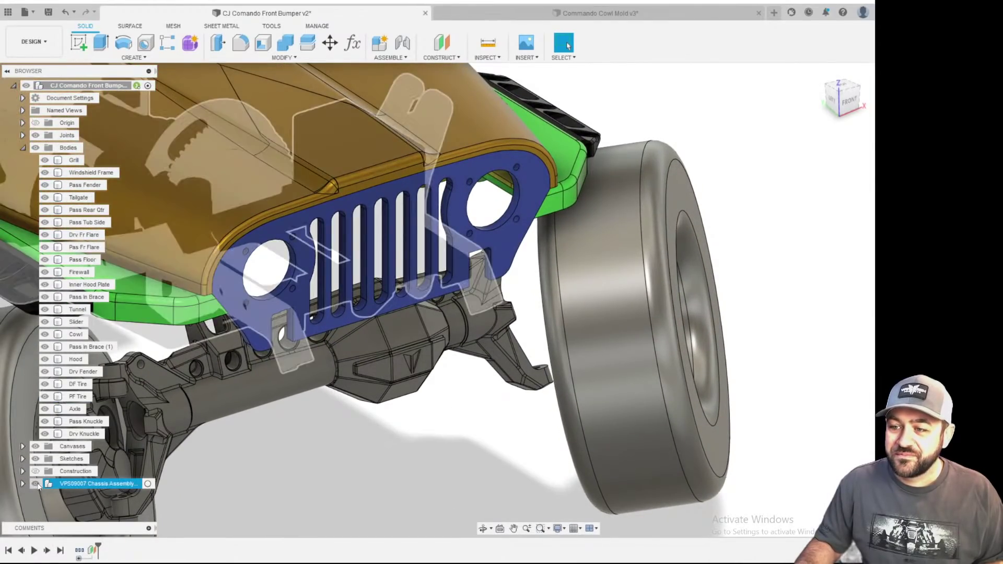
scroll(366, 440, "down", 4)
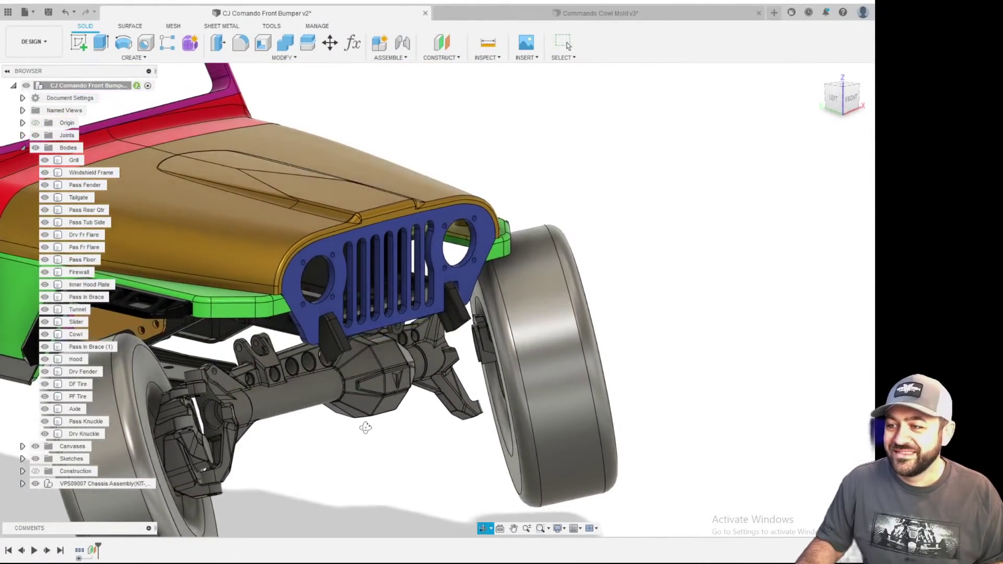
- Start a sketch on the outer side face of the driver-side chassis rail's front end
left_click(79, 43)
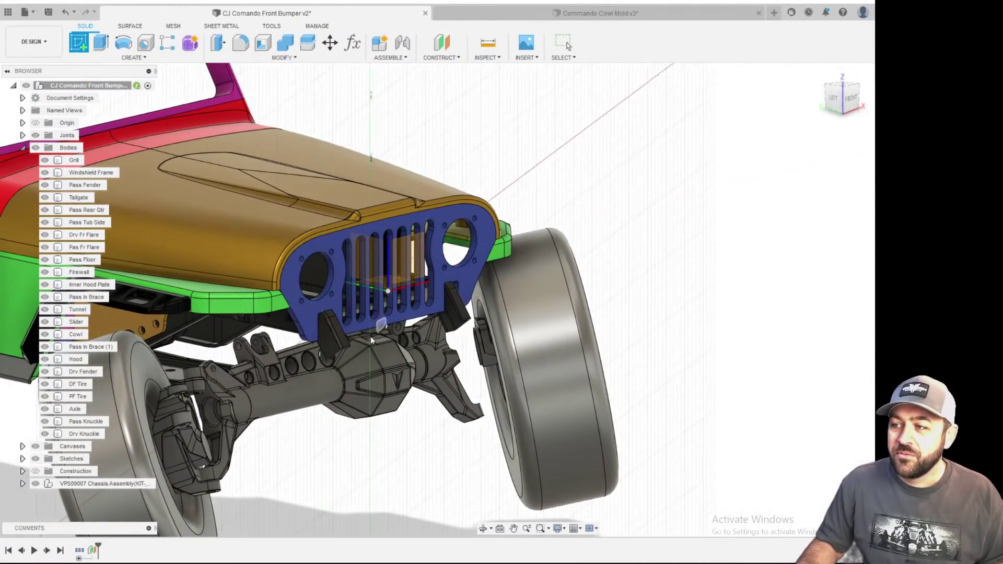
scroll(315, 337, "up", 4)
middle_click_drag(403, 338, 304, 272, "shift")
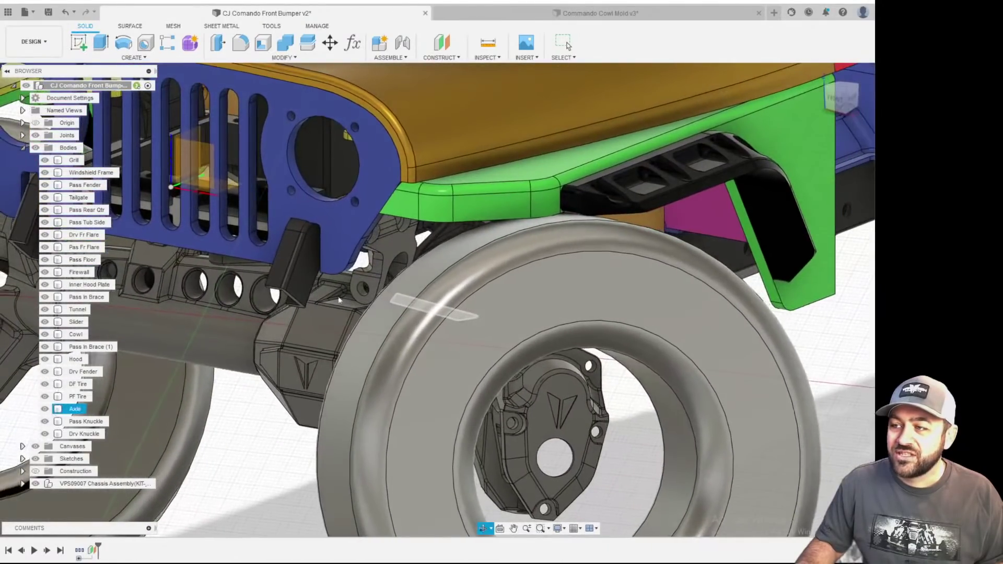
left_click(300, 256)
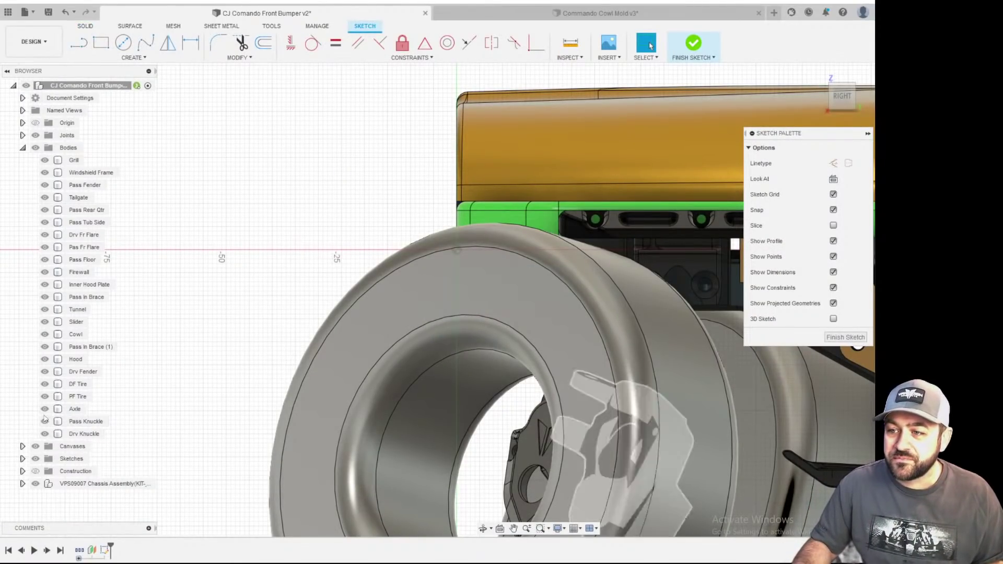
- Hide both front tires, both knuckles and the axle to clear the view of the rail end
left_click(45, 384)
left_click(45, 397)
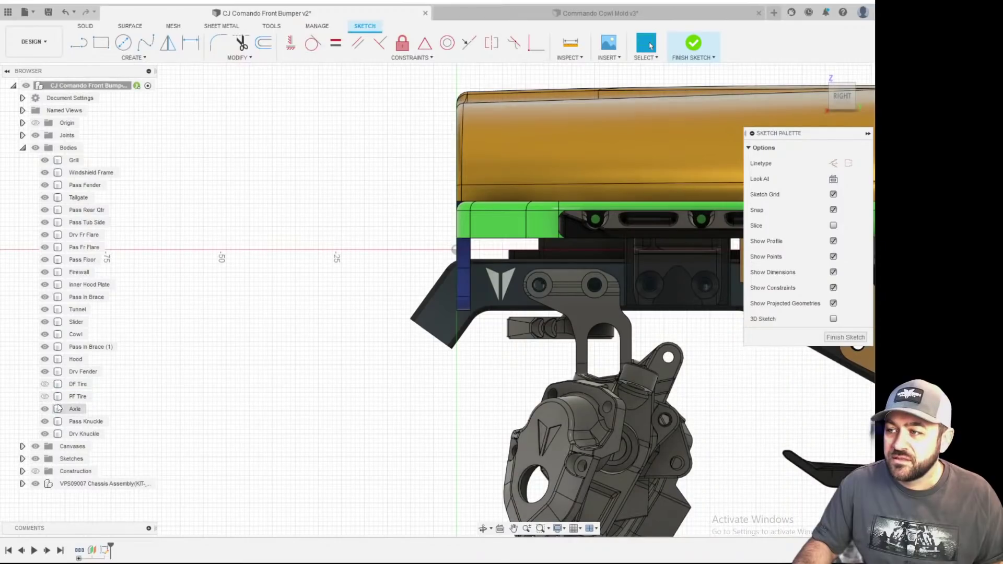
left_click(45, 422)
left_click(45, 434)
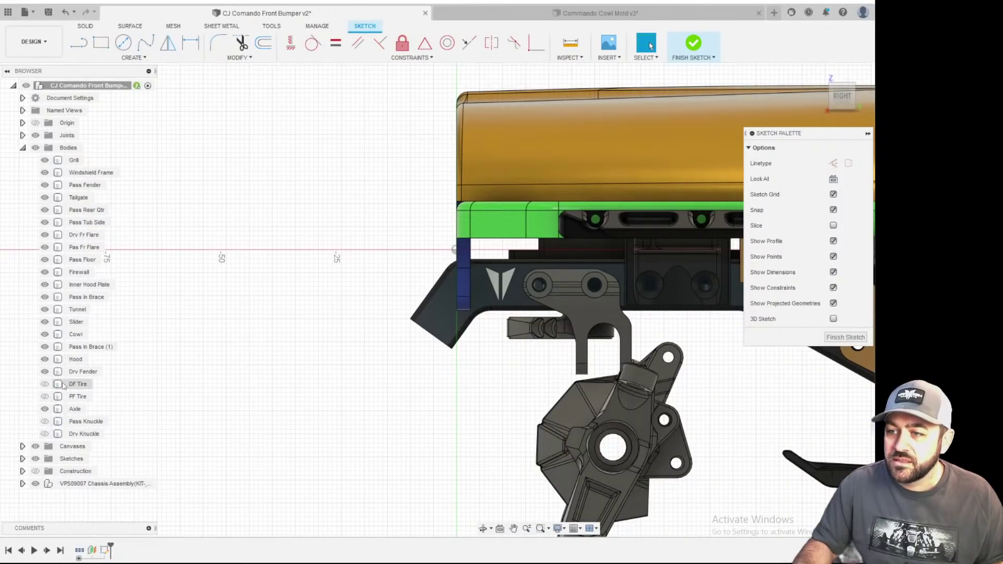
left_click(45, 409)
scroll(481, 289, "up", 3)
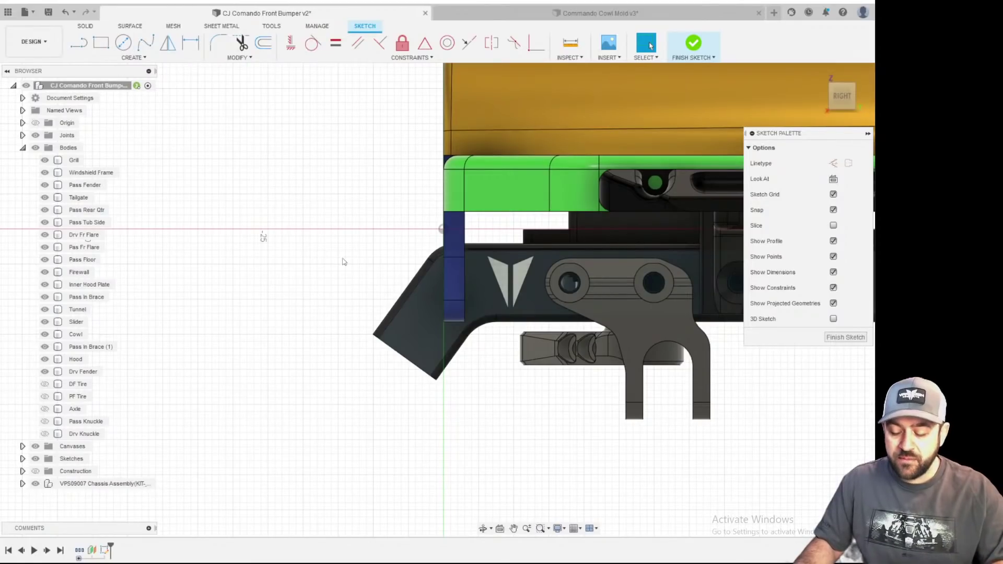
- Project the chassis rail's side face and its rounded upper, lower and front edge faces into the sketch
key("p")
left_click(421, 343)
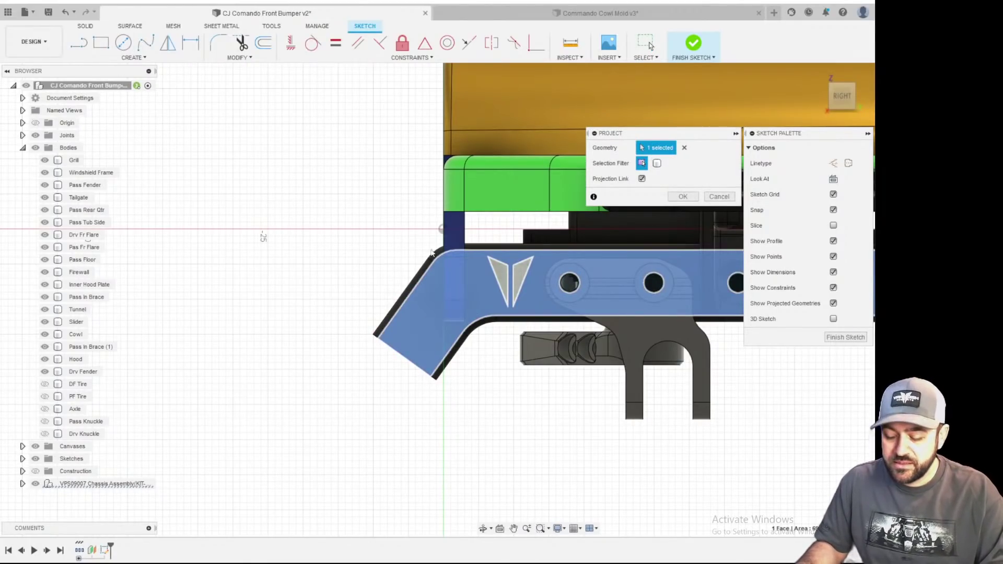
scroll(414, 315, "up", 2)
scroll(497, 324, "down", 2)
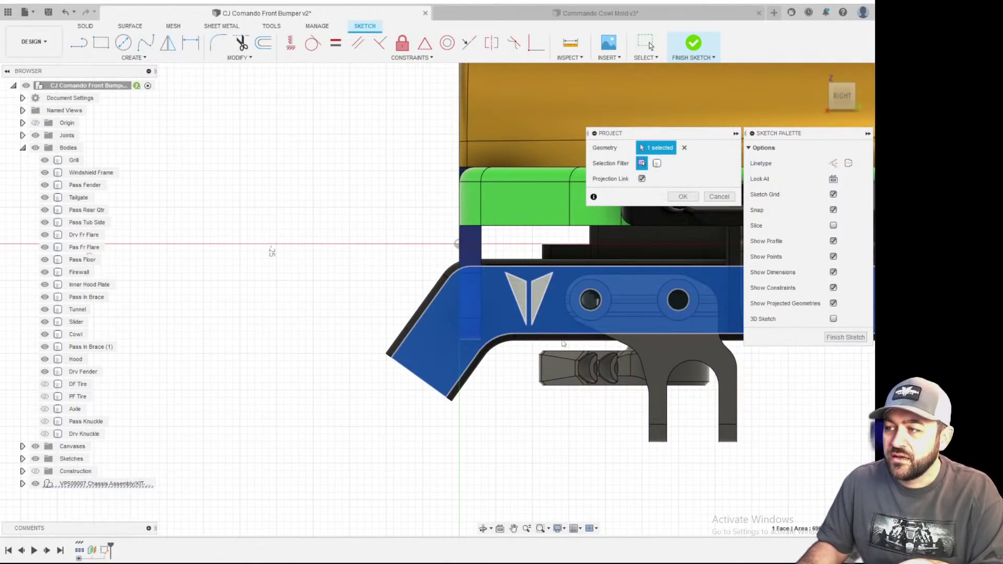
scroll(563, 346, "up", 2)
left_click(456, 354)
left_click(420, 401)
left_click(379, 317)
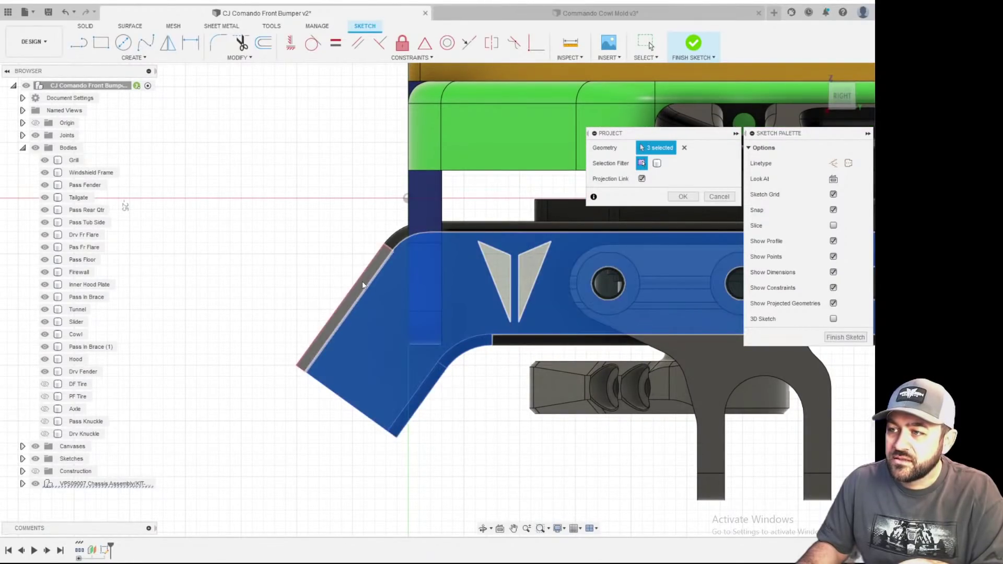
left_click(397, 240)
left_click(465, 229)
left_click(510, 342)
key("Return")
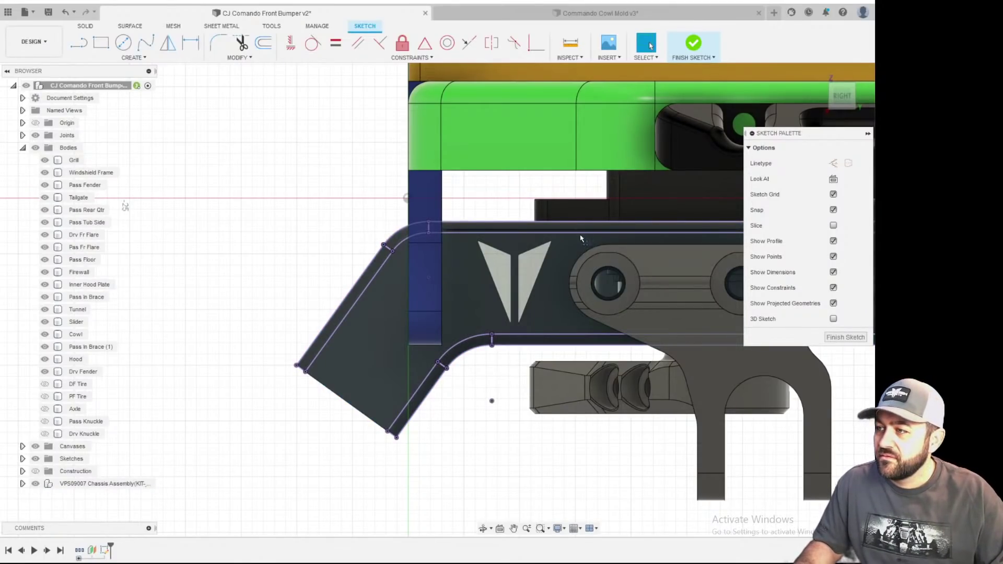
- Draw a vertical line across the rail behind the logo, from its upper to its lower projected edge
key("l")
left_click(556, 224)
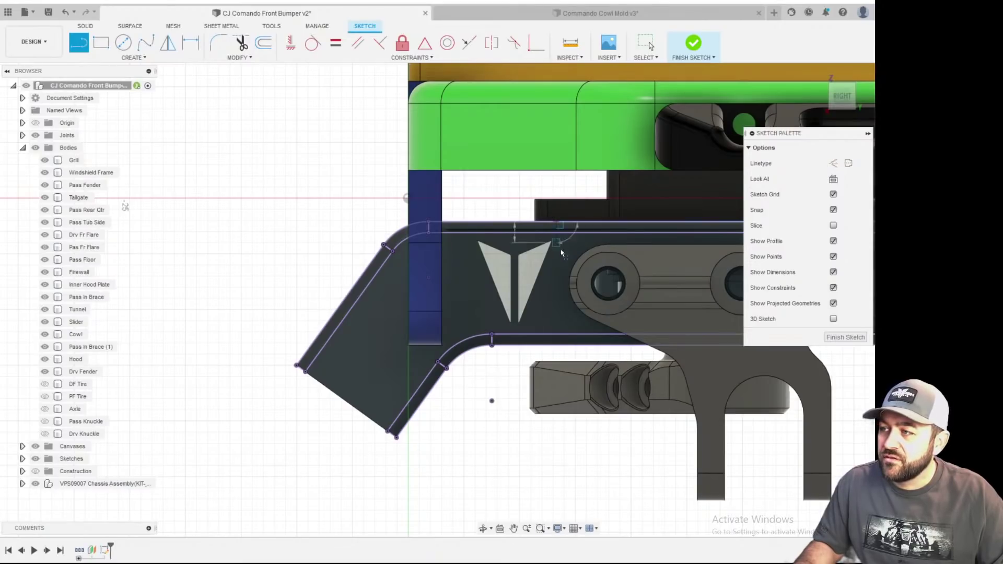
left_click(560, 345)
key("Escape")
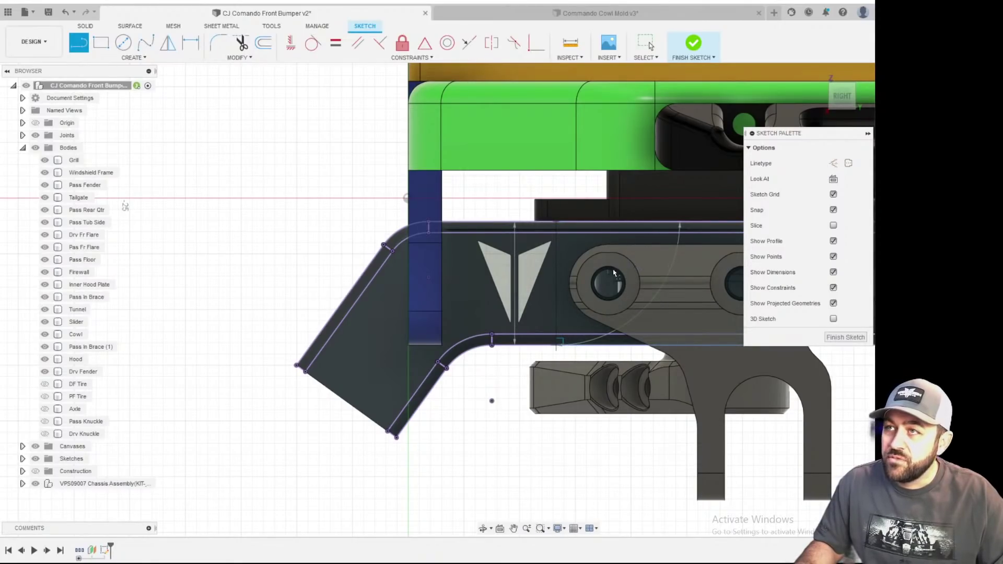
scroll(626, 296, "up", 3)
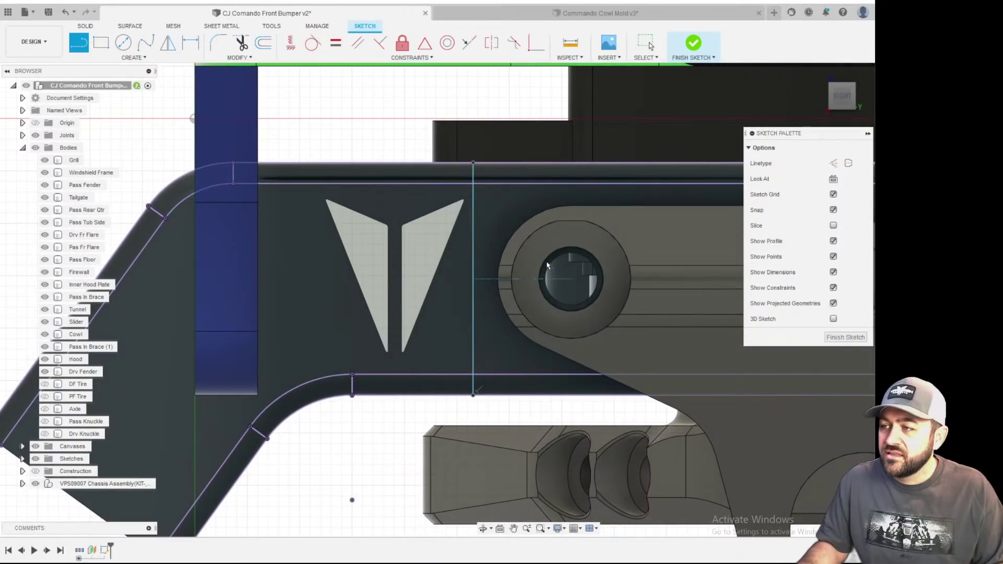
key("Escape")
scroll(528, 320, "down", 2)
- Dimension the vertical line 6 mm behind the end of the rail's lower bend
key("d")
left_click(488, 377)
left_click(397, 377)
left_click(422, 396)
left_click(557, 397)
type("6")
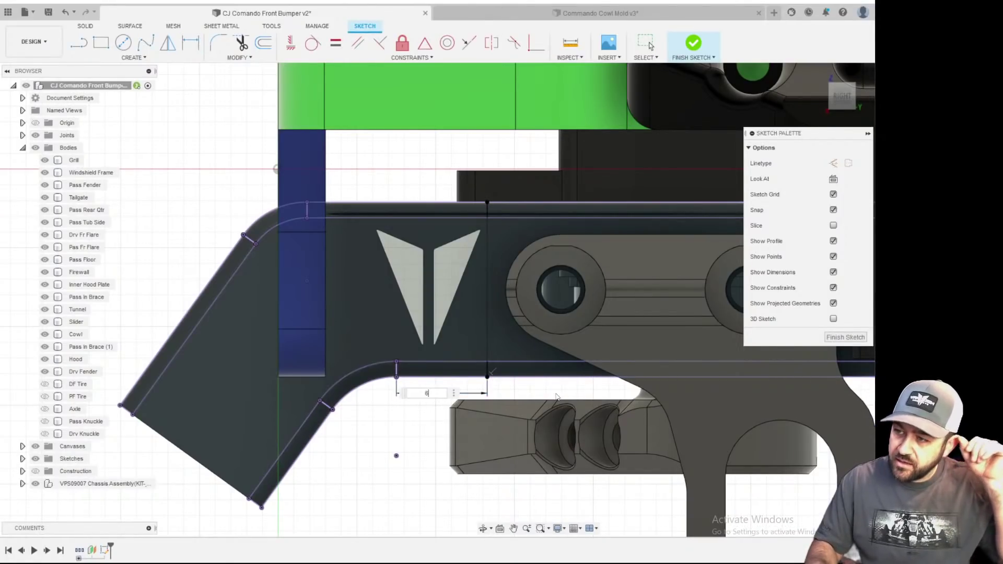
key("Return")
scroll(450, 328, "down", 3)
middle_click_drag(450, 328, 255, 280)
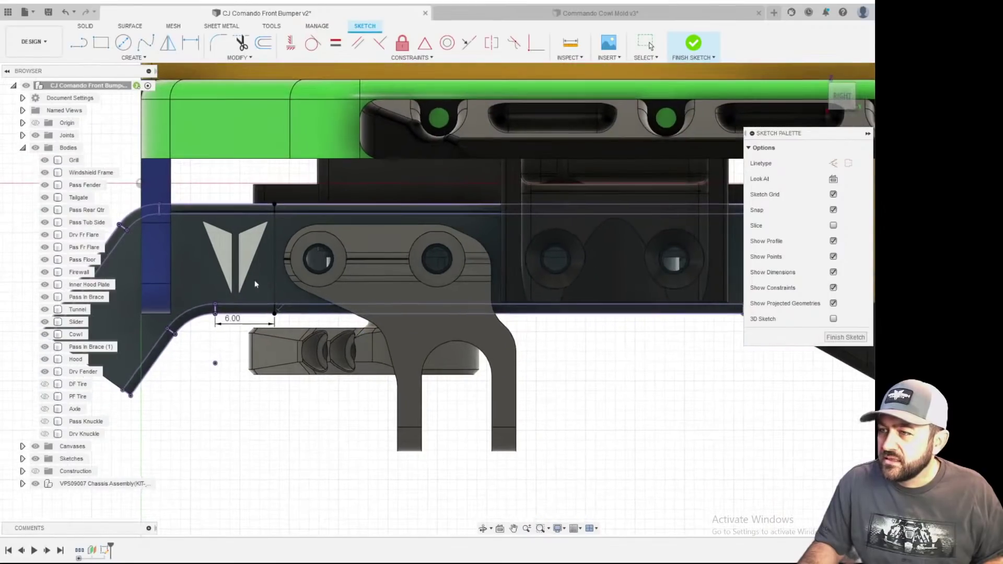
scroll(291, 242, "up", 4)
key("d")
scroll(264, 274, "up", 1)
scroll(271, 351, "down", 5)
scroll(449, 331, "up", 4)
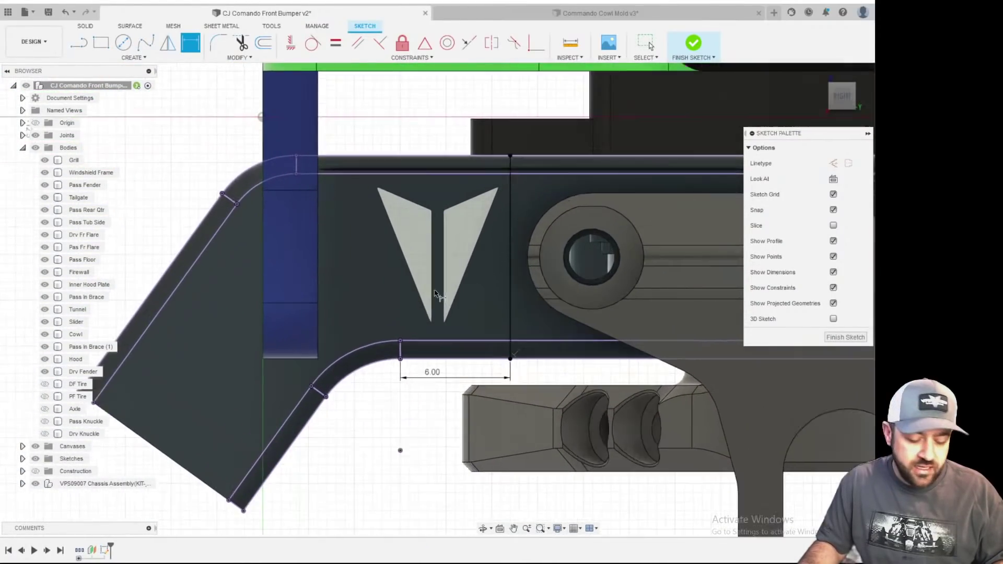
- Start an extrusion and select the rail-end profile regions ahead of the vertical line, including the edge strips
key("e")
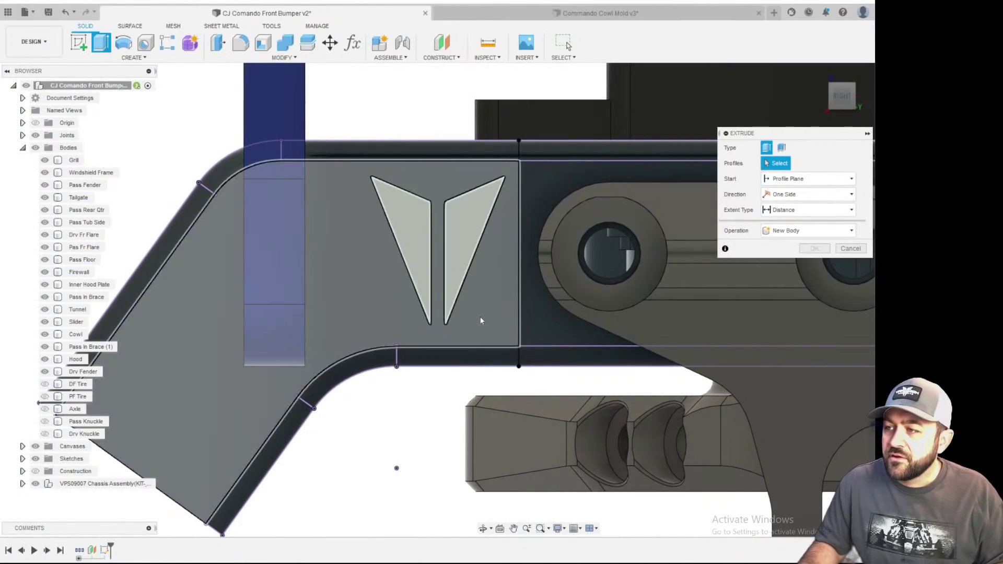
left_click(481, 317)
left_click(465, 353)
left_click(366, 371)
left_click(275, 459)
left_click(139, 291)
left_click(254, 164)
left_click(254, 165)
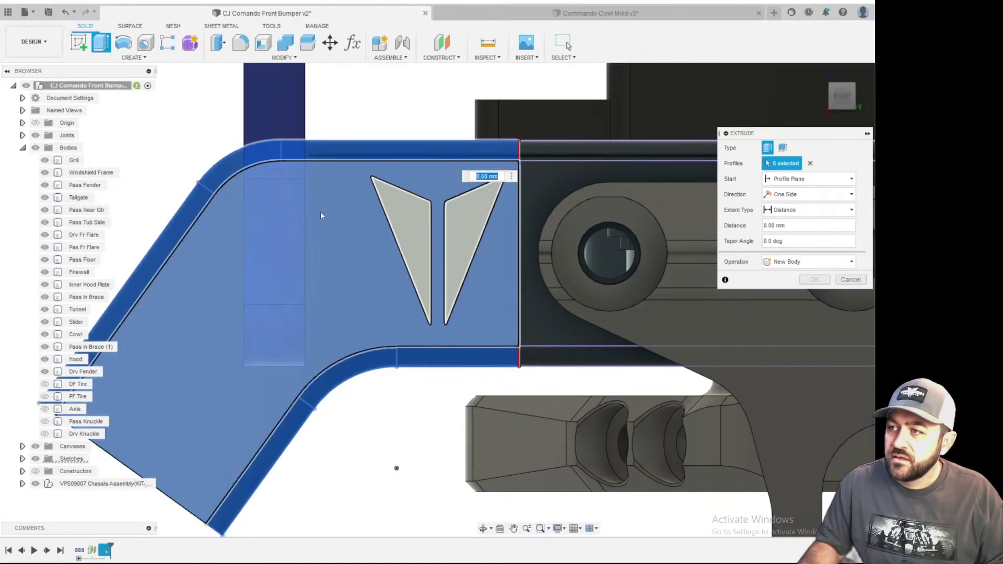
- Examine the selected profile against the rail end and the grille from several angles
scroll(321, 196, "down", 3)
middle_click_drag(286, 280, 454, 264, "shift")
scroll(338, 277, "up", 2)
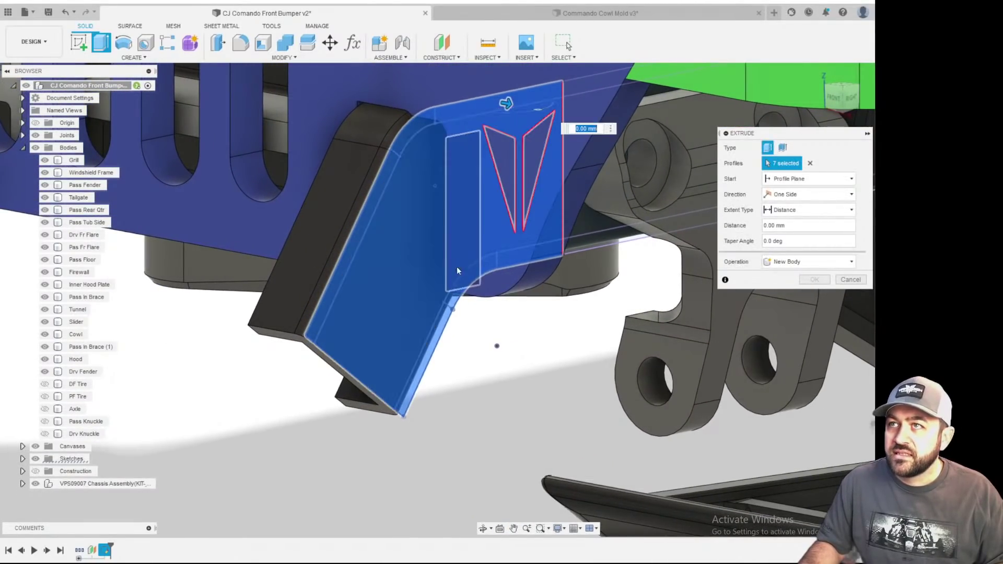
scroll(476, 384, "up", 3)
scroll(475, 384, "down", 2)
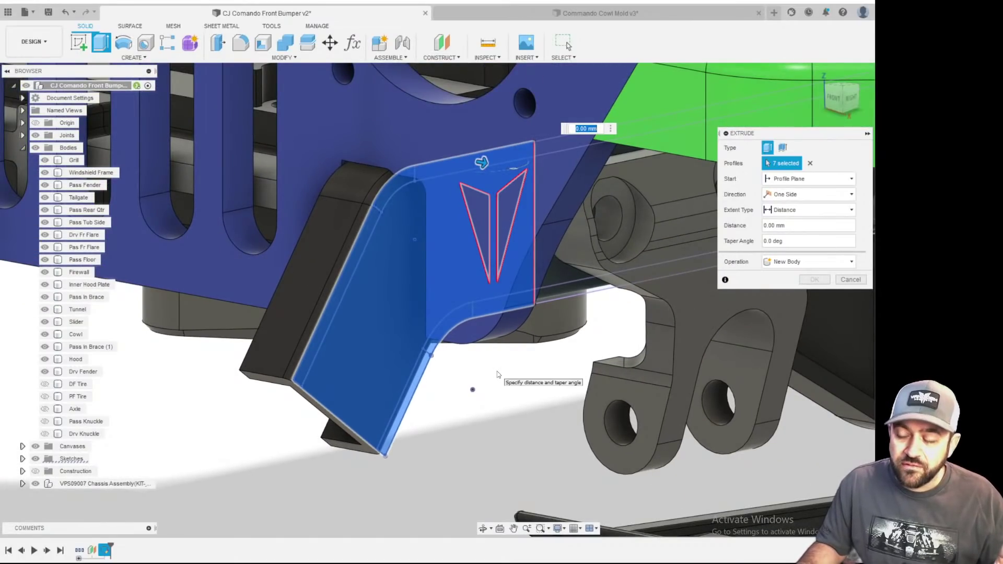
middle_click_drag(439, 400, 437, 371, "shift")
scroll(437, 252, "up", 3)
middle_click_drag(438, 252, 336, 238, "shift")
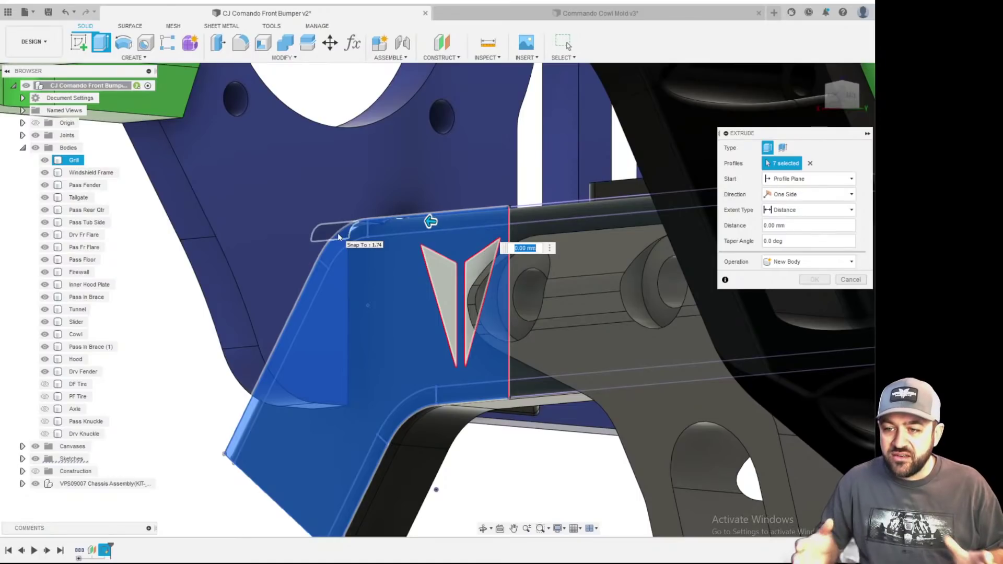
middle_click_drag(338, 233, 566, 365, "shift")
scroll(476, 291, "up", 3)
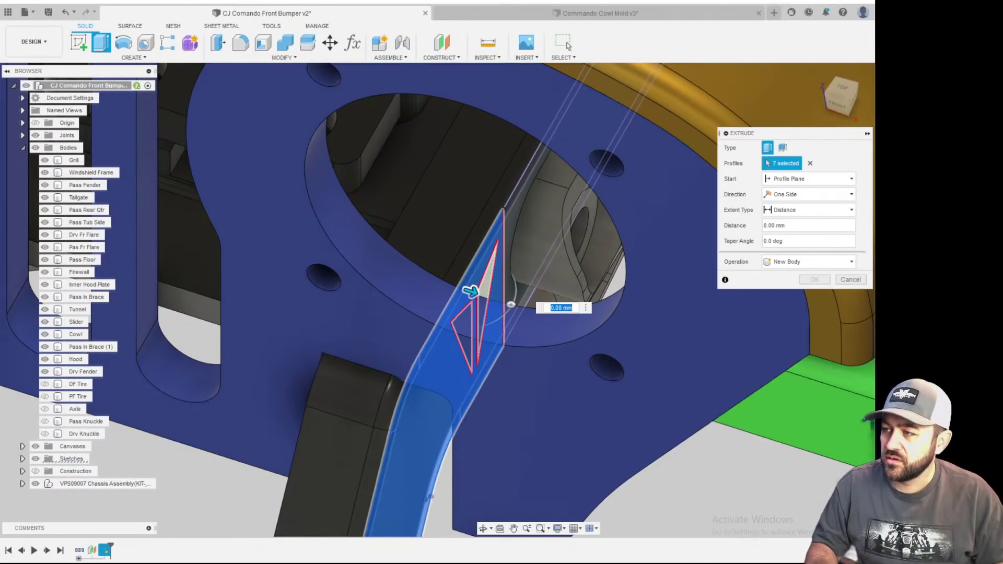
- Set the extrusion distance to 0.115 in
key("BackSpace")
type(".115")
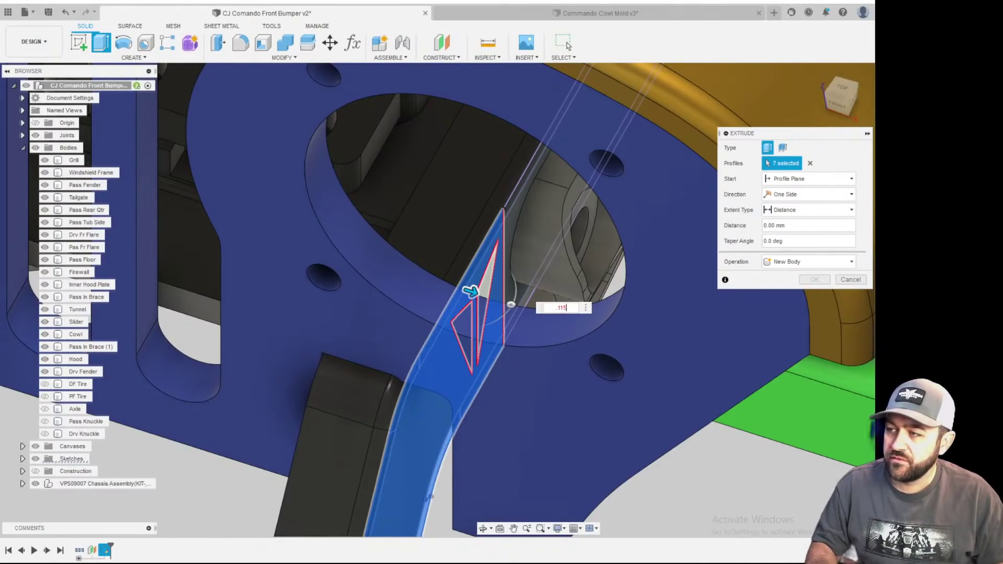
type("in")
key("Return")
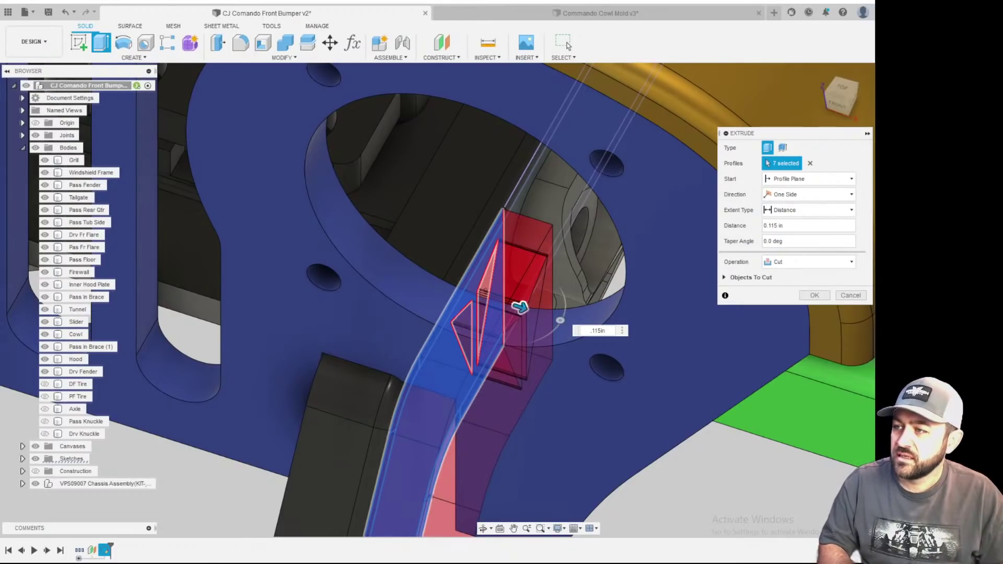
- Add the two logo-shaped regions to the extrusion profiles and finish it as a new body
middle_click_drag(651, 328, 575, 399, "shift")
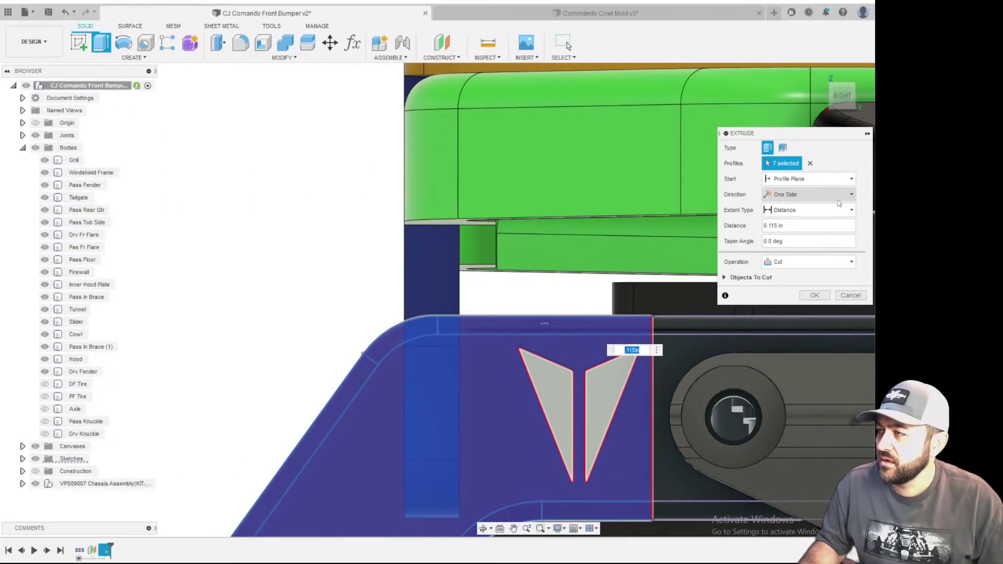
left_click(596, 400)
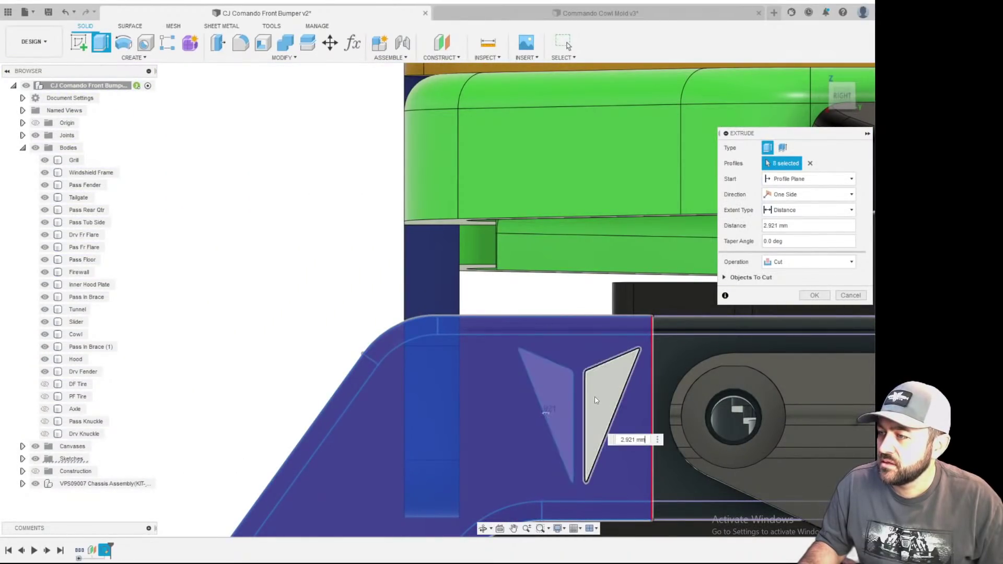
scroll(530, 427, "down", 3)
middle_click_drag(487, 314, 732, 298, "shift")
left_click(809, 262)
left_click(793, 314)
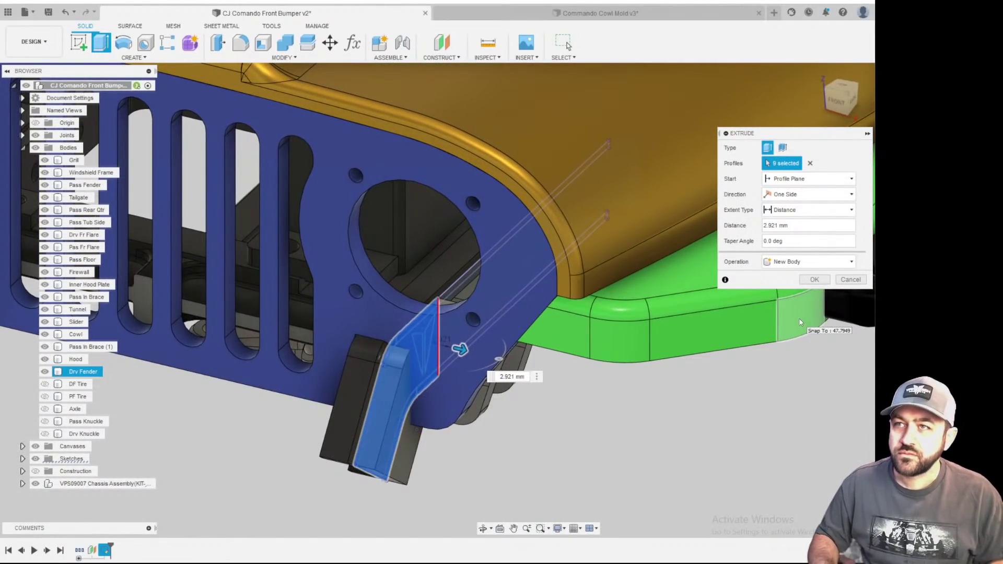
key("Return")
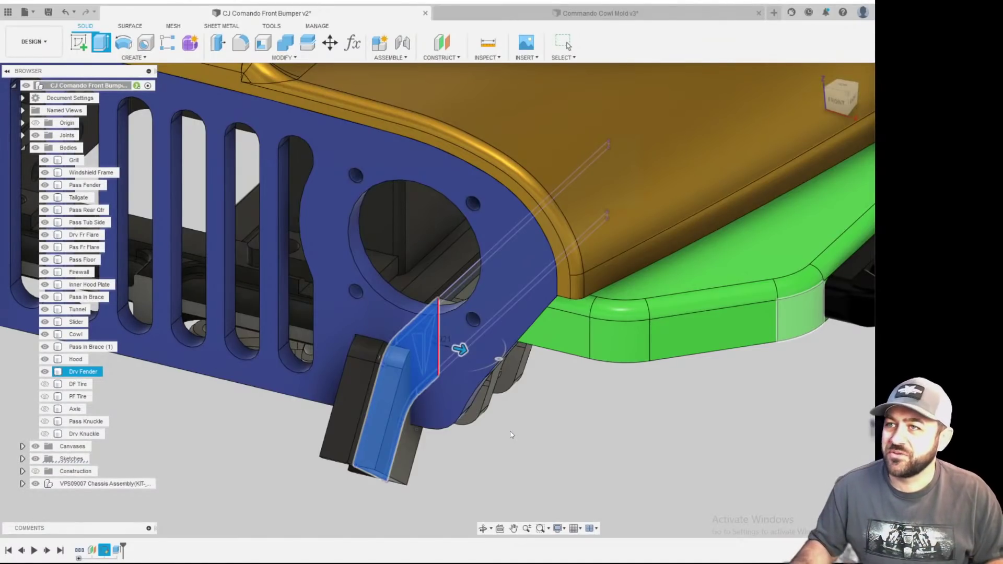
key("Return")
- Examine how the new mount plate fits beside the rail end and within the grille's notch
middle_click_drag(522, 477, 474, 370)
scroll(474, 374, "up", 3)
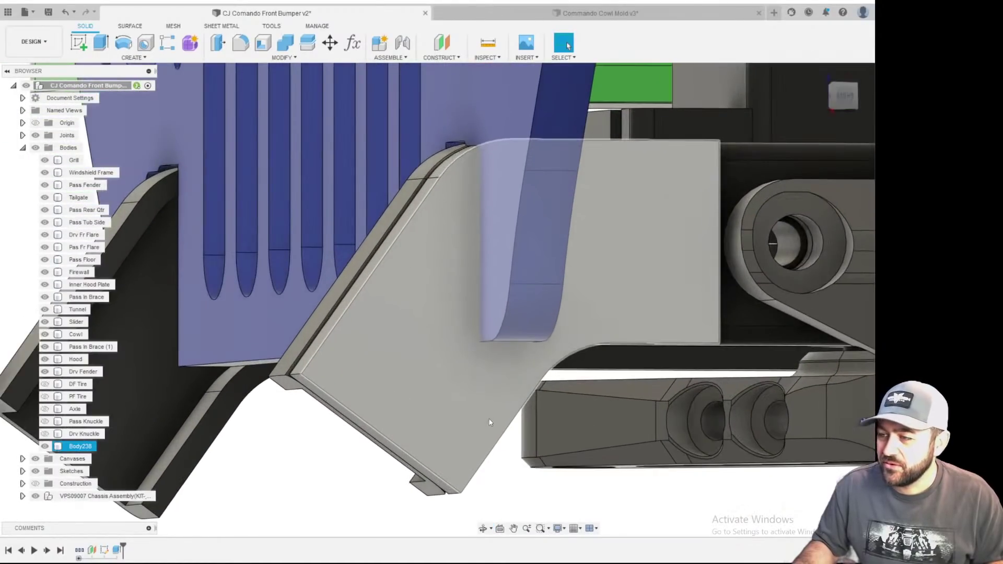
scroll(491, 418, "down", 3)
middle_click_drag(542, 368, 542, 303, "shift")
scroll(543, 296, "up", 5)
middle_click_drag(384, 460, 732, 373)
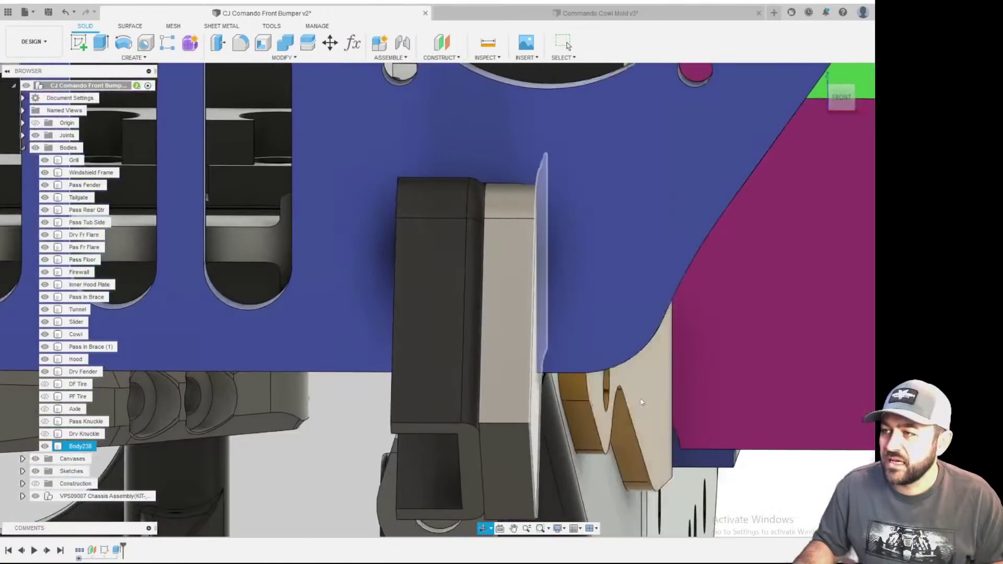
scroll(533, 186, "up", 3)
left_click(622, 212)
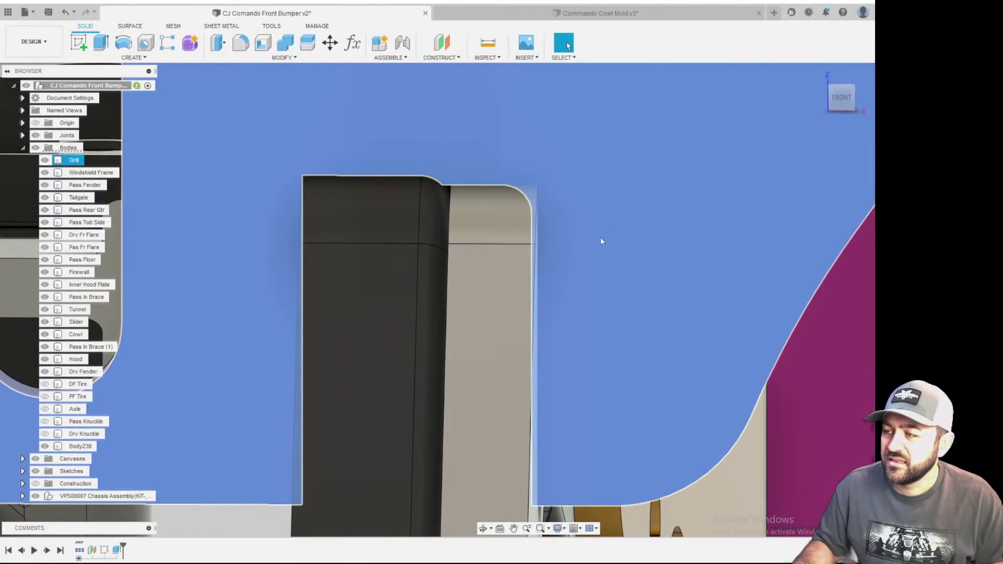
scroll(445, 197, "down", 5)
left_click(488, 193)
scroll(463, 180, "up", 3)
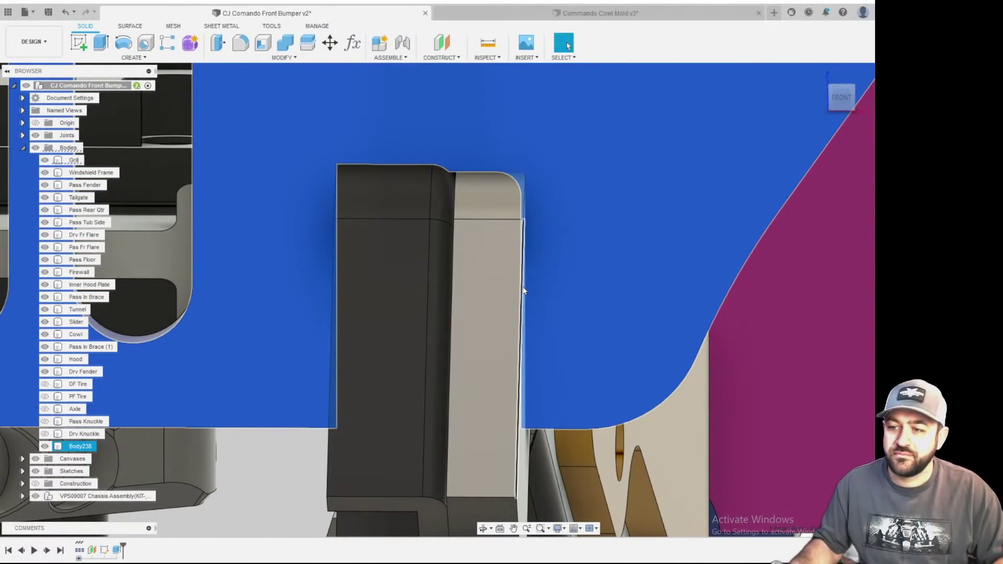
- Inspect the clearance between the mount plate's outer face and the grille notch from the front, an angle and the side
scroll(406, 231, "down", 6)
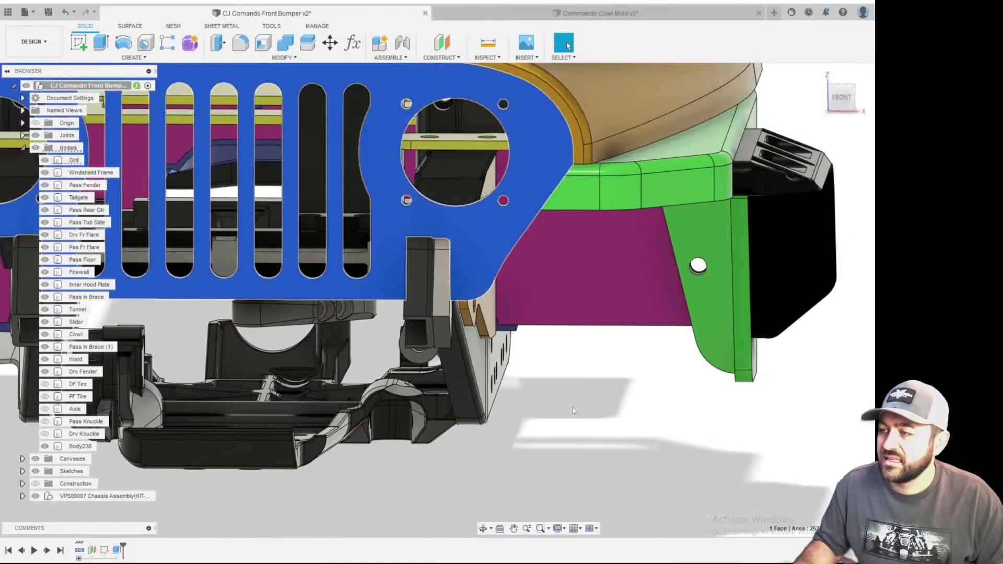
left_click(460, 257)
scroll(460, 260, "up", 6)
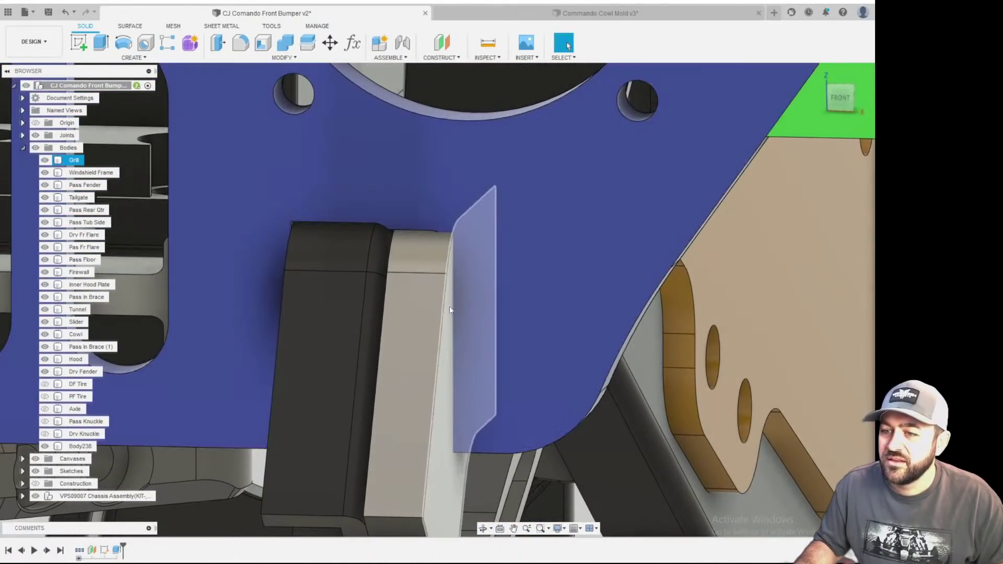
scroll(489, 249, "down", 4)
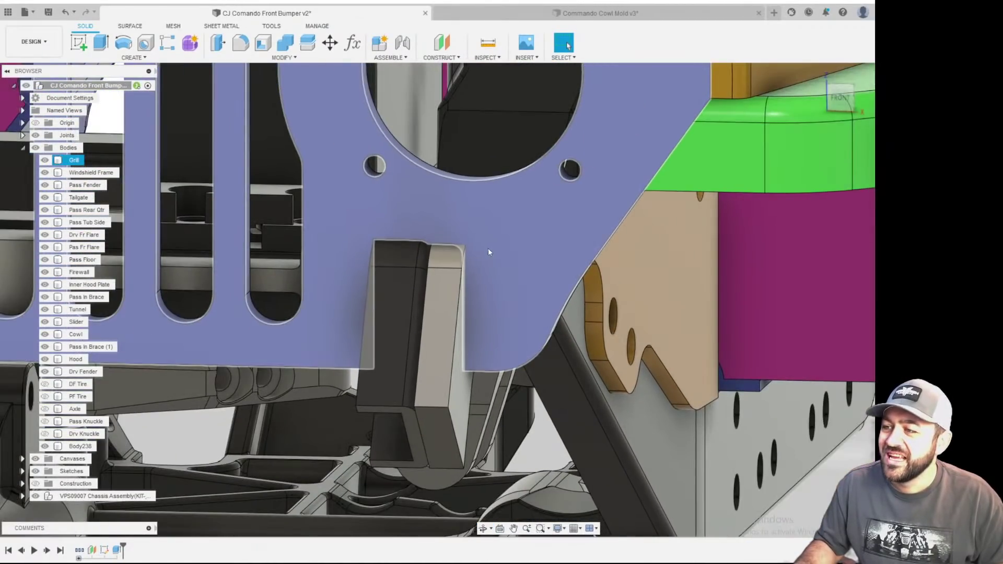
middle_click_drag(471, 271, 406, 295, "shift")
left_click(573, 459)
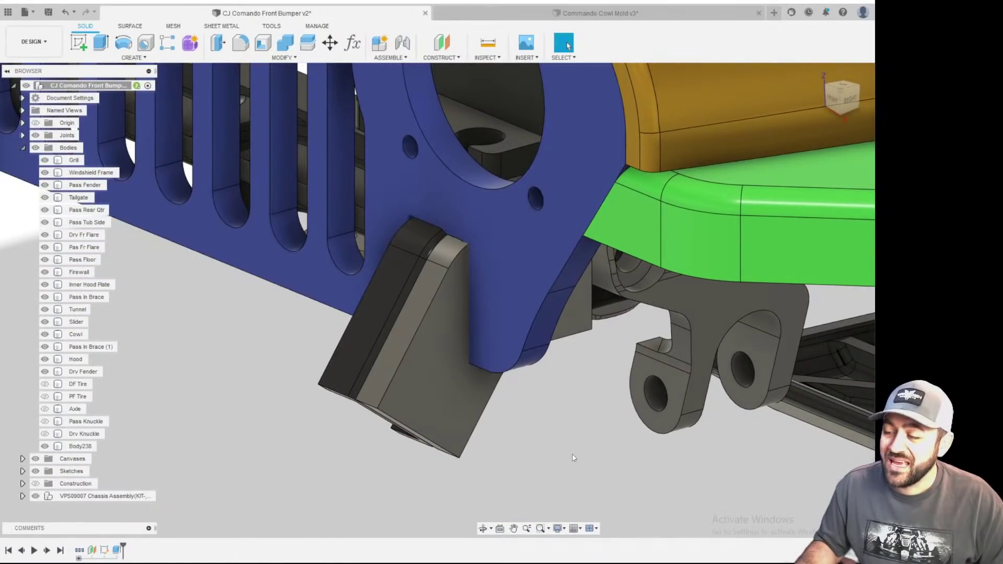
middle_click_drag(543, 403, 445, 402, "shift")
scroll(442, 339, "up", 3)
scroll(499, 361, "down", 3)
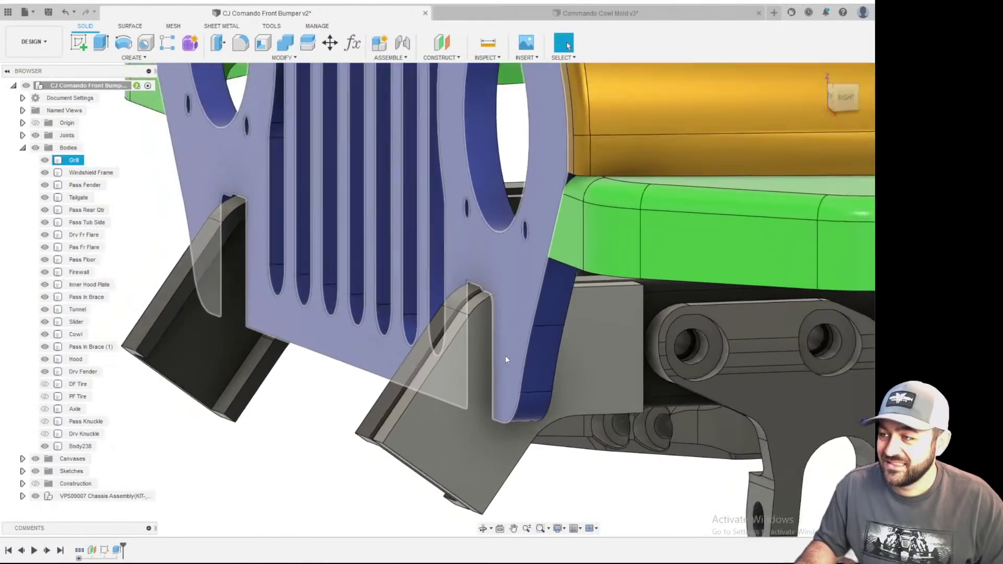
middle_click_drag(492, 362, 469, 367)
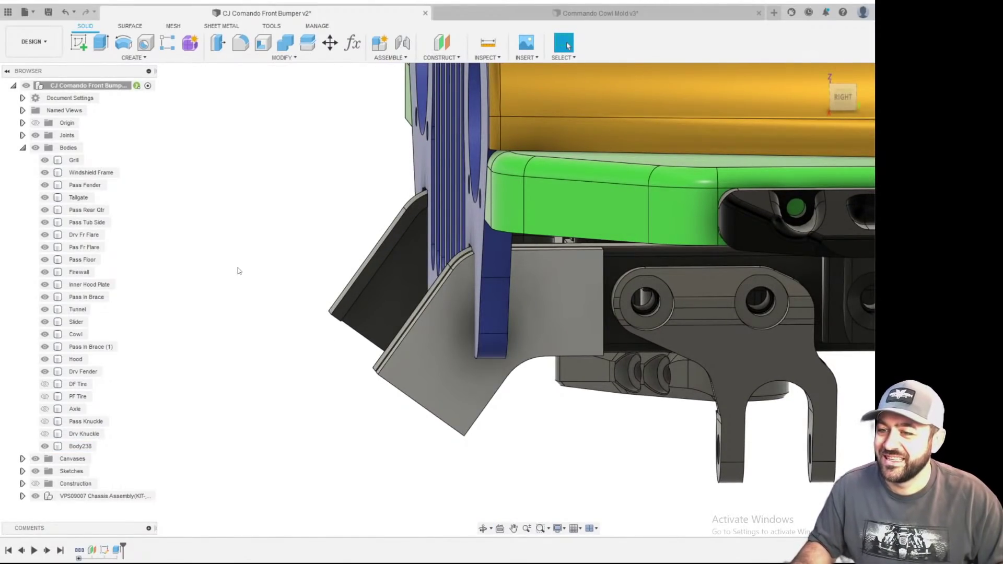
middle_click_drag(256, 266, 269, 274, "shift")
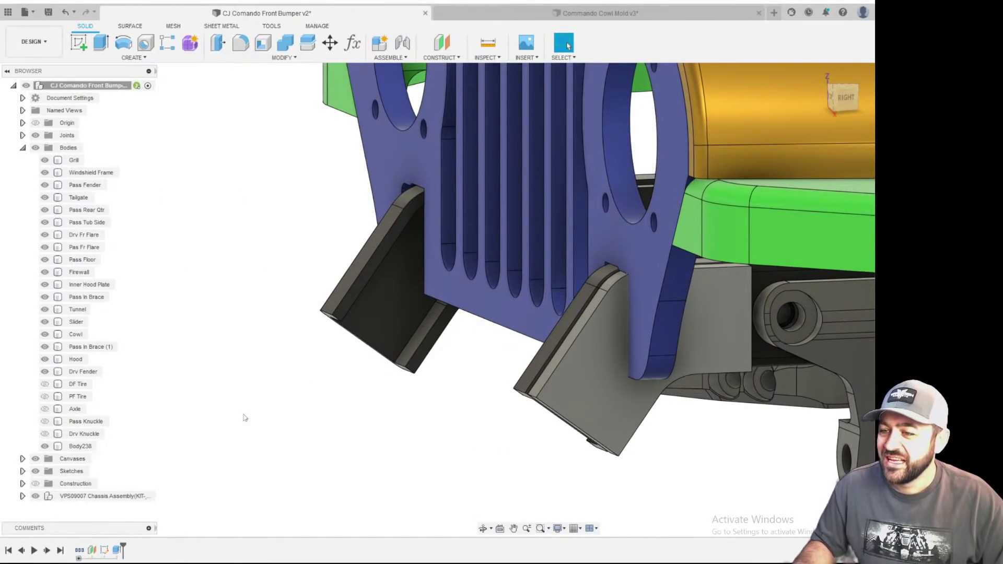
- Review the mount plate's sketch outline against the rail and compare the plate with both angled rail ends
right_click(105, 551)
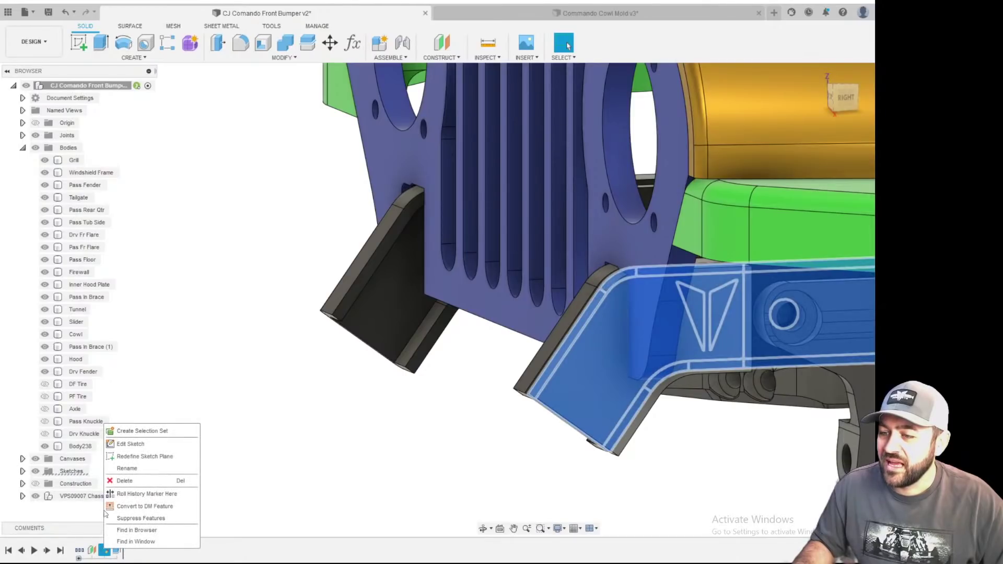
left_click(463, 323)
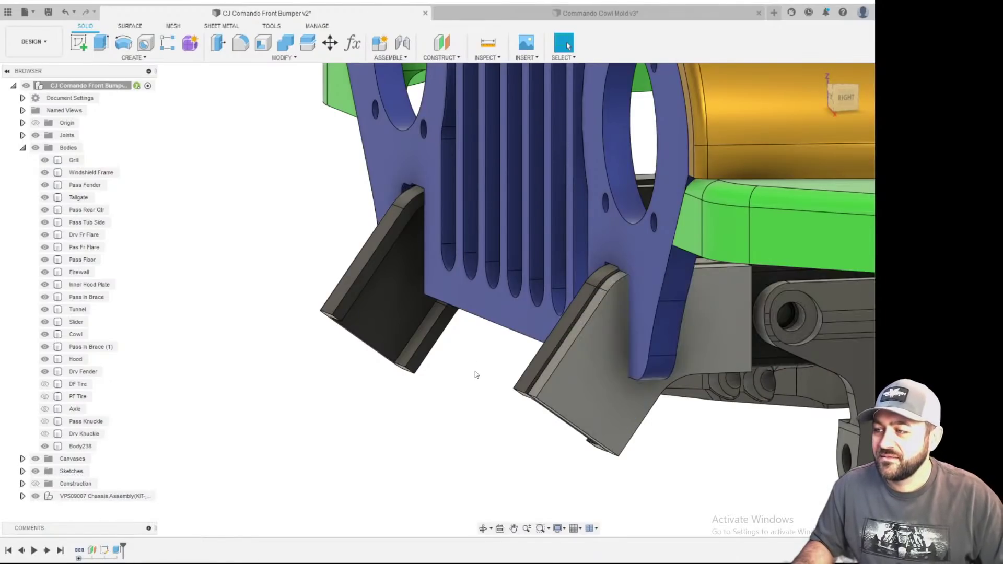
scroll(415, 413, "down", 2)
middle_click_drag(298, 385, 261, 325)
left_click(518, 337)
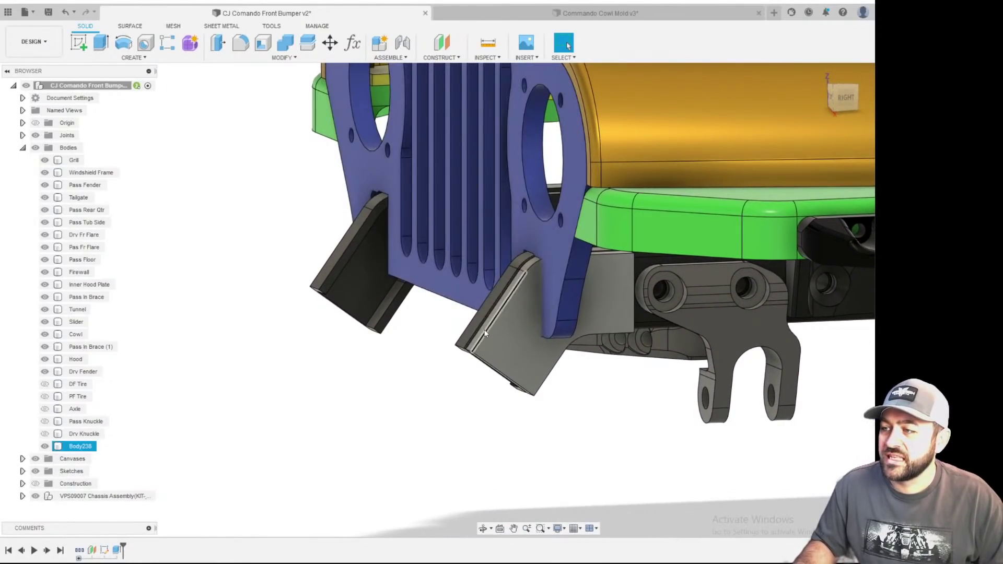
scroll(520, 337, "down", 2)
middle_click_drag(515, 337, 695, 308, "shift")
left_click(695, 298)
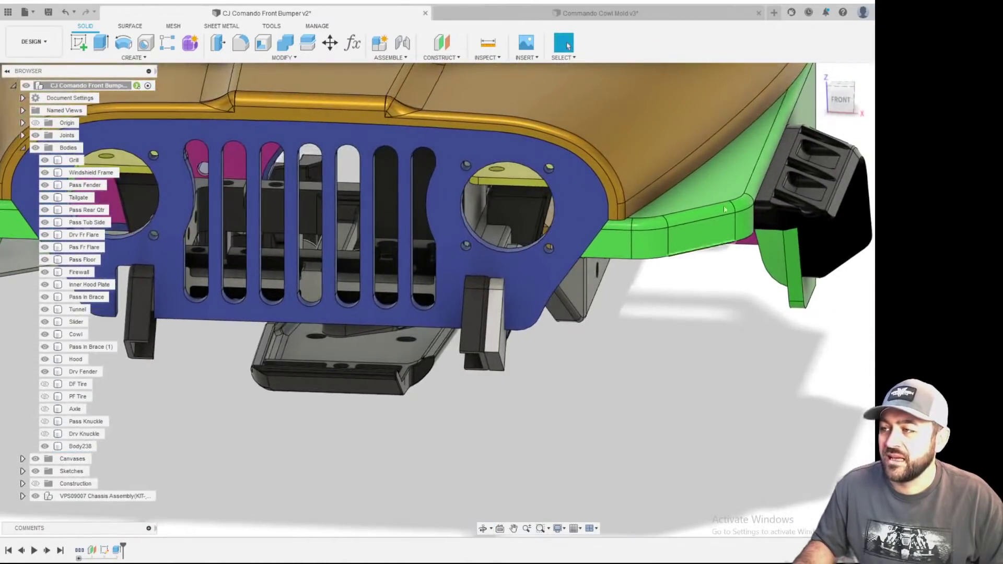
- Examine the whole front end straight on, comparing the rail ends and mount plate with the grille, fenders and skid plate
left_click(848, 102)
left_click(539, 359)
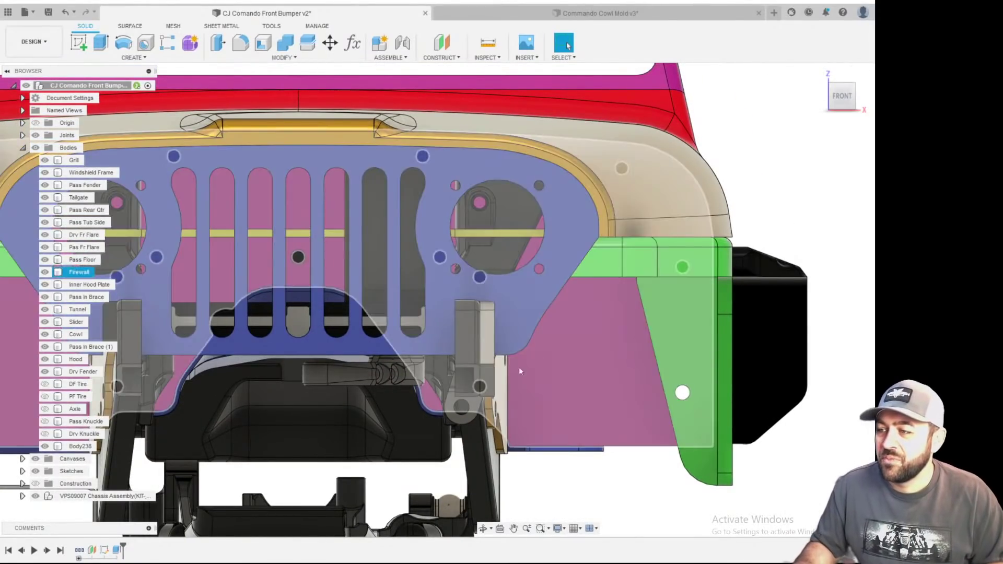
scroll(475, 379, "down", 3)
middle_click_drag(415, 396, 495, 375)
scroll(595, 321, "up", 2)
scroll(593, 375, "down", 2)
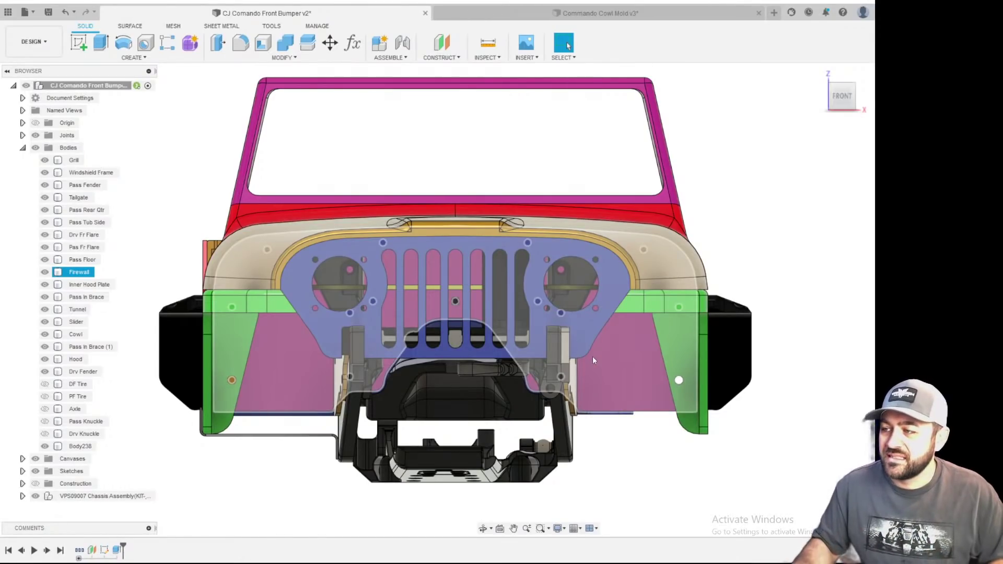
left_click(618, 459)
scroll(547, 389, "up", 3)
scroll(547, 389, "up", 2)
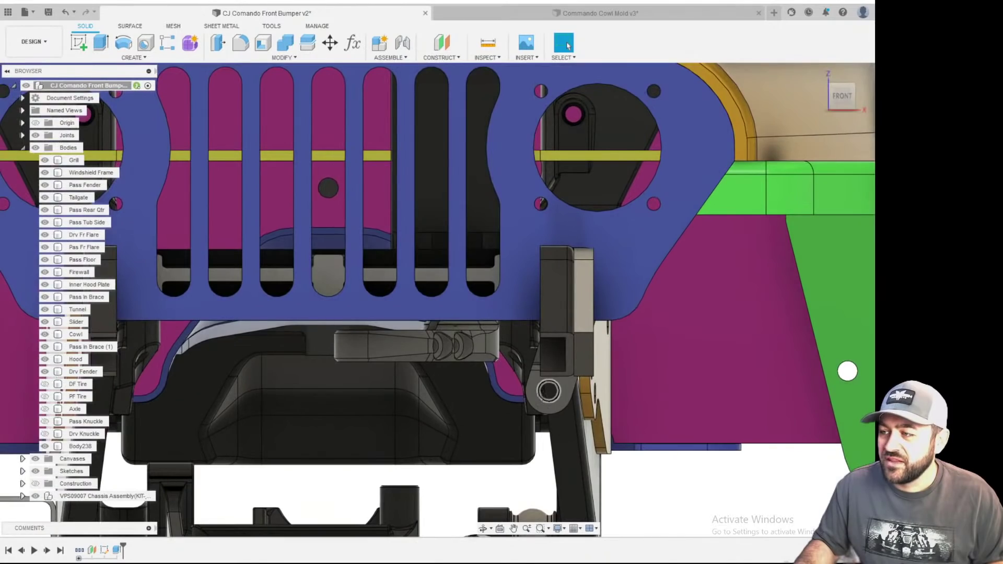
middle_click_drag(547, 389, 578, 401, "shift")
middle_click_drag(719, 372, 603, 322)
left_click(845, 99)
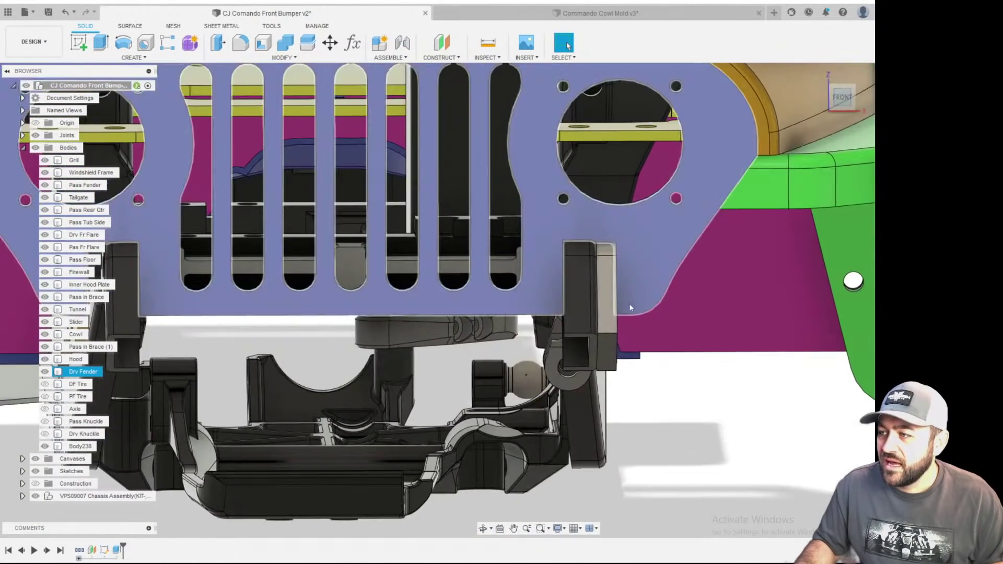
- Examine the rail end's open channel and inner faces, comparing them with the mount plate on the outer side
scroll(598, 372, "up", 4)
middle_click_drag(572, 406, 597, 343, "shift")
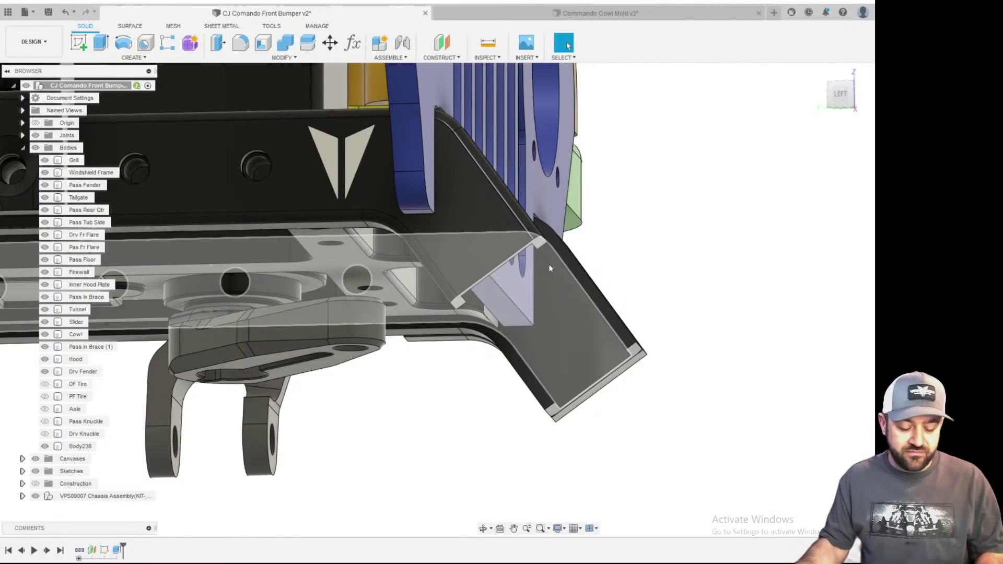
middle_click_drag(600, 255, 560, 297, "shift")
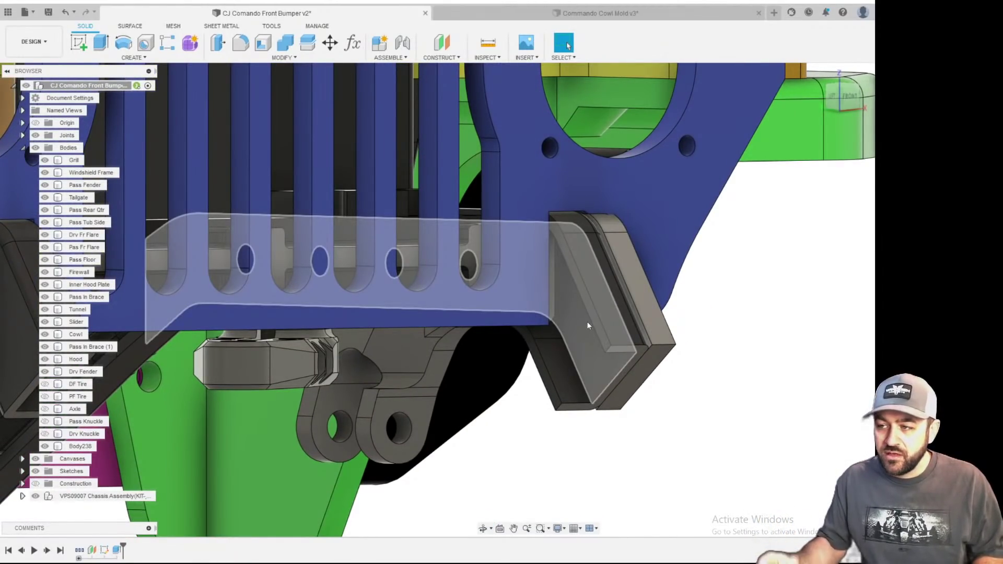
middle_click_drag(588, 321, 682, 272, "shift")
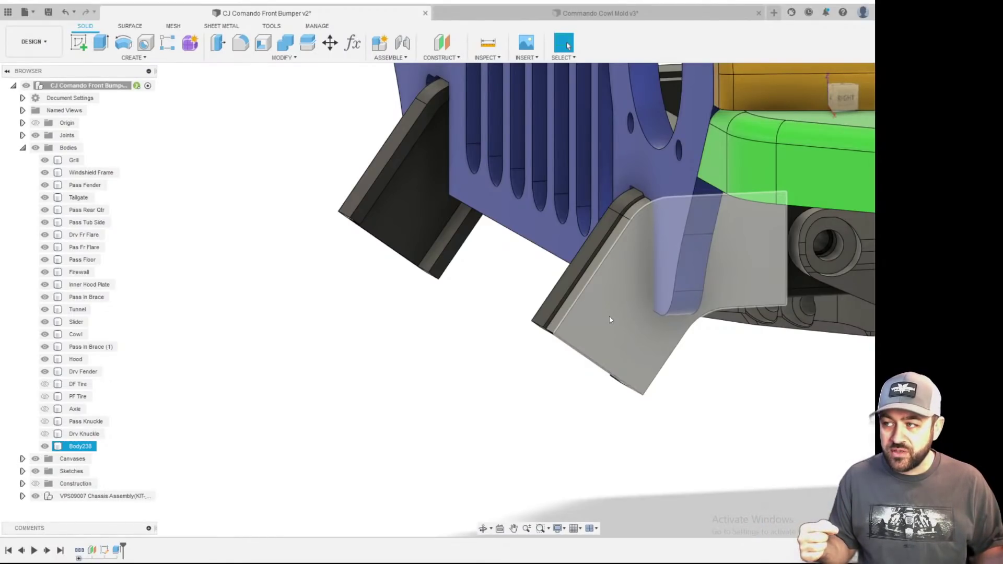
middle_click_drag(610, 315, 723, 287, "shift")
scroll(675, 306, "down", 3)
scroll(642, 301, "up", 4)
mouse_move(643, 305)
middle_mouse_down("shift")
mouse_move(616, 306)
mouse_move(653, 302)
middle_mouse_up("shift")
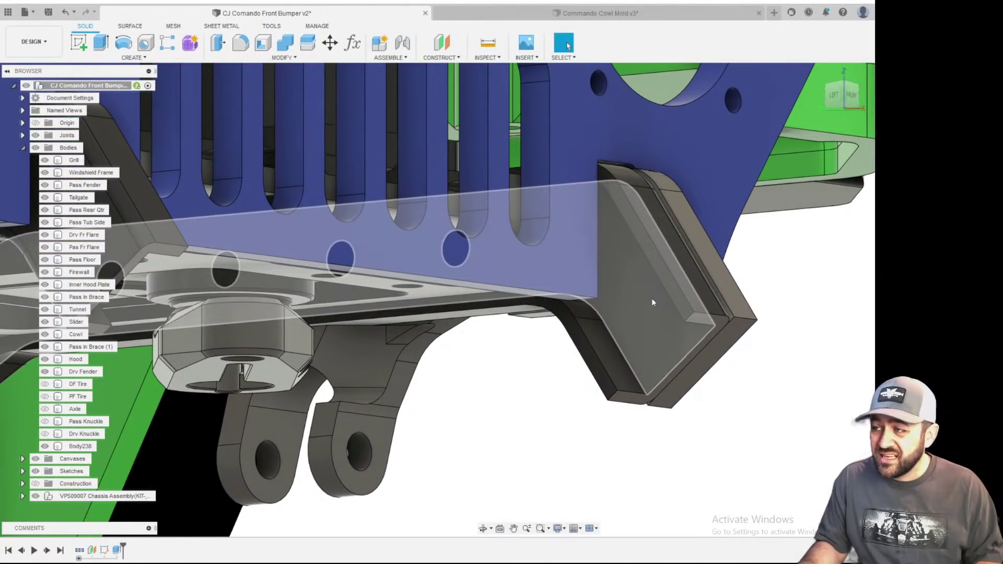
scroll(780, 365, "down", 3)
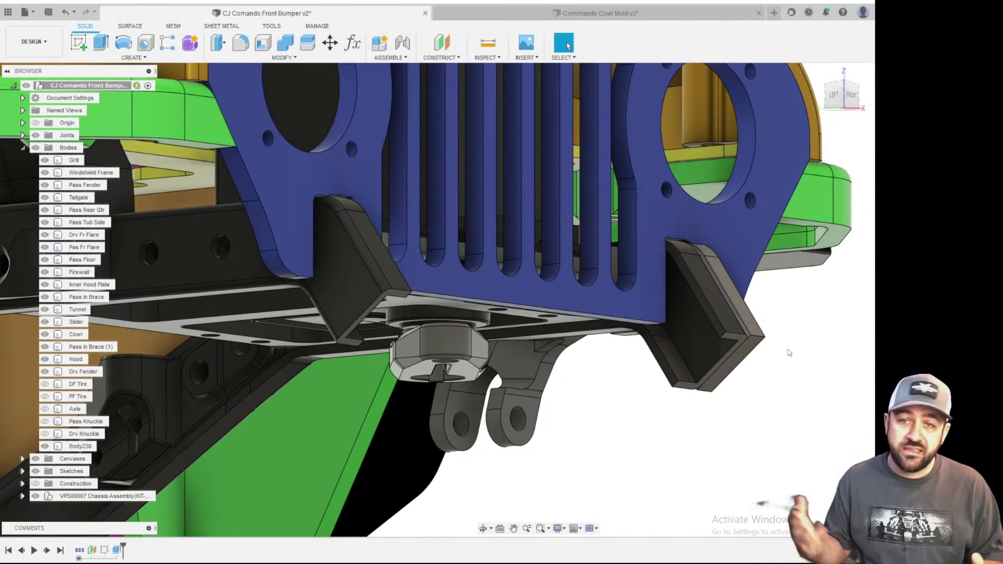
middle_click_drag(742, 333, 613, 342, "shift")
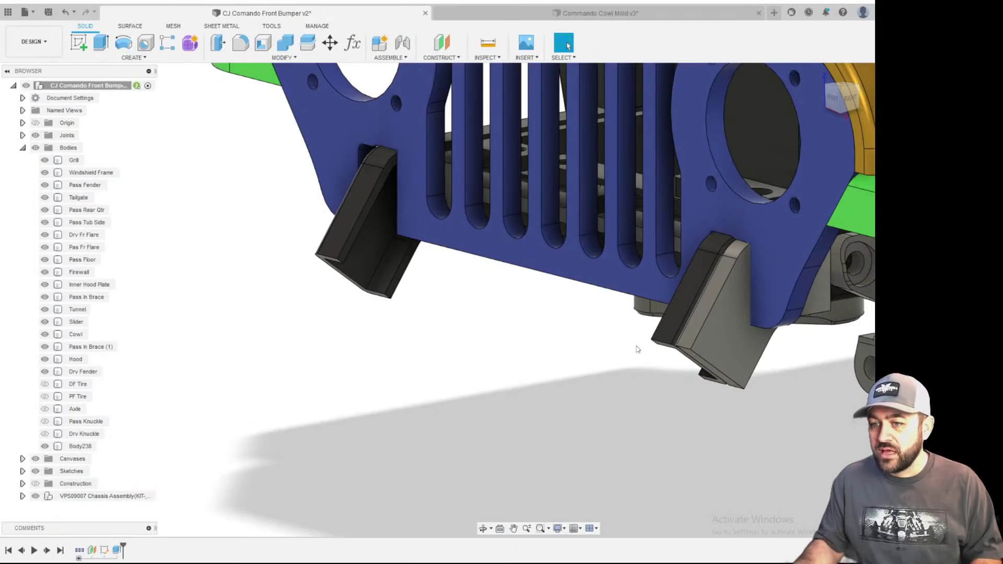
- Examine the mount plate's position relative to the grille's lower edge and the suspension bracket from low and side angles
scroll(413, 240, "down", 3)
middle_click_drag(648, 269, 515, 246)
scroll(518, 251, "up", 3)
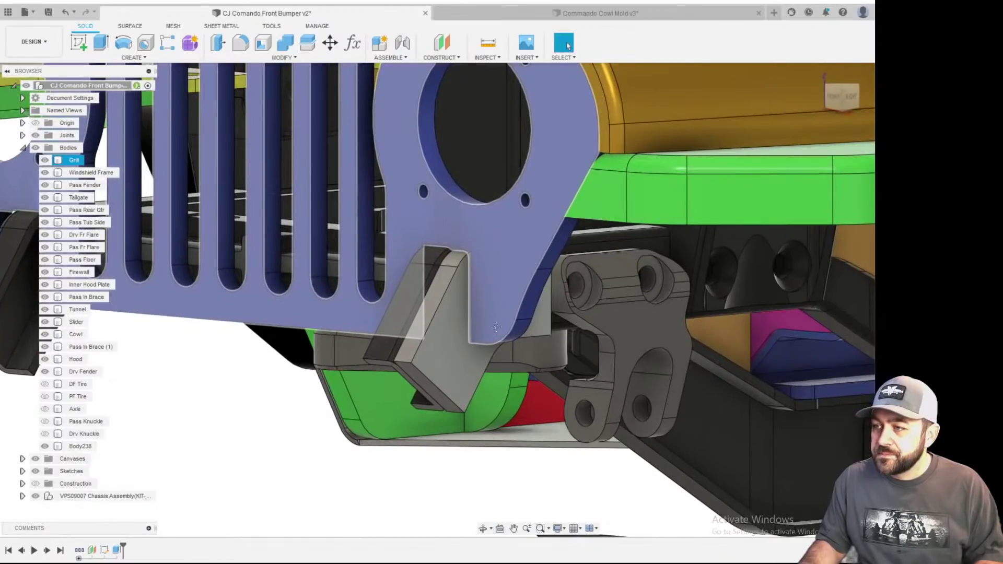
scroll(517, 261, "down", 2)
scroll(526, 295, "up", 3)
left_click(525, 293)
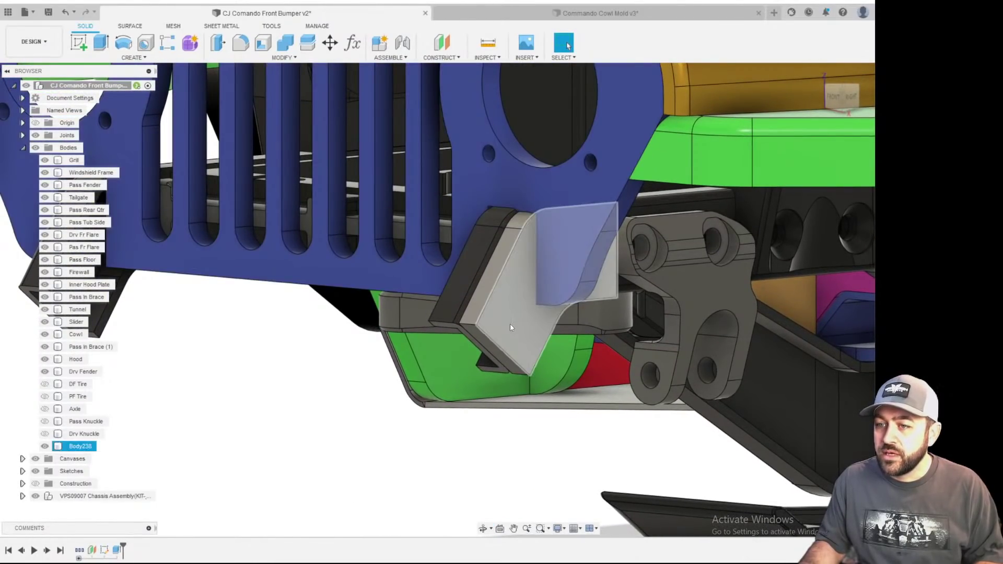
left_click(455, 446)
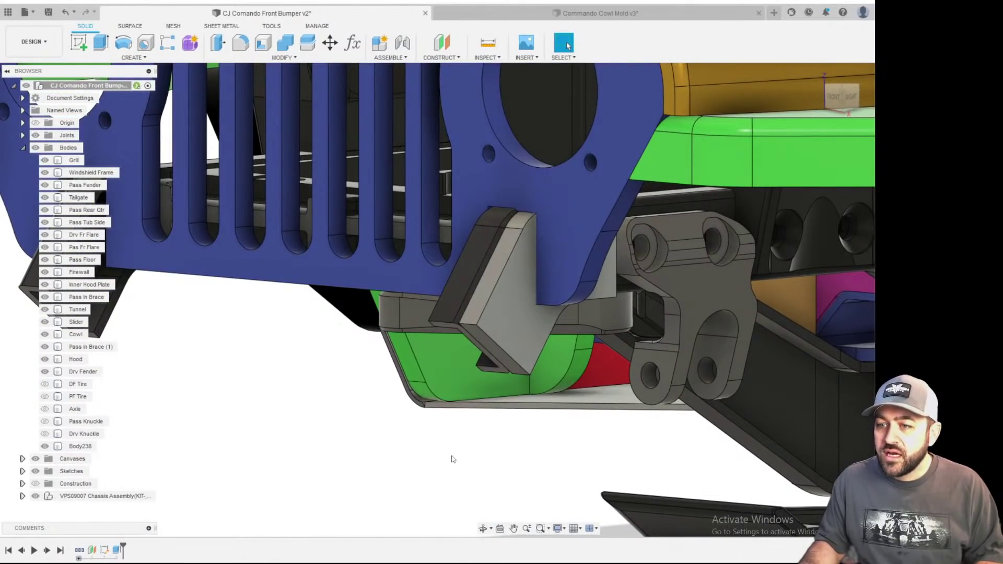
scroll(466, 464, "down", 3)
middle_click_drag(544, 398, 566, 256, "shift")
scroll(528, 166, "down", 2)
middle_click_drag(528, 166, 505, 174, "shift")
- Check the mount plate's side profile from its angled front end back to the suspension bracket
scroll(564, 182, "up", 6)
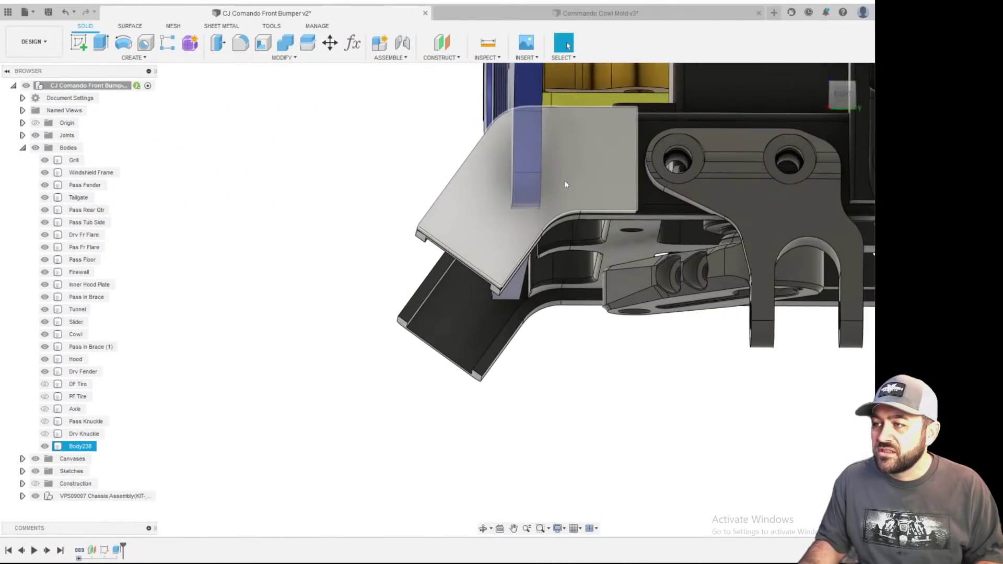
scroll(578, 133, "down", 5)
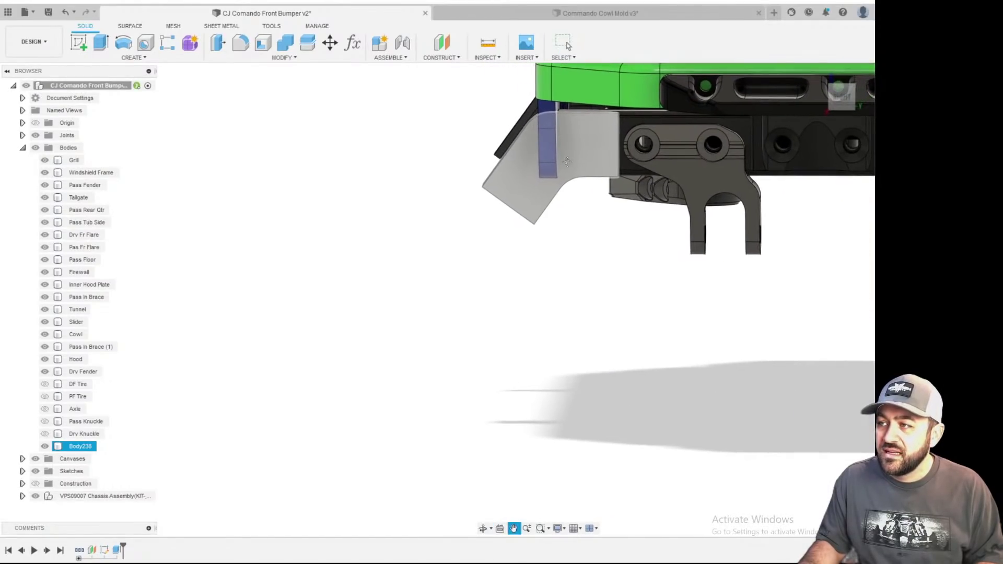
scroll(569, 175, "up", 3)
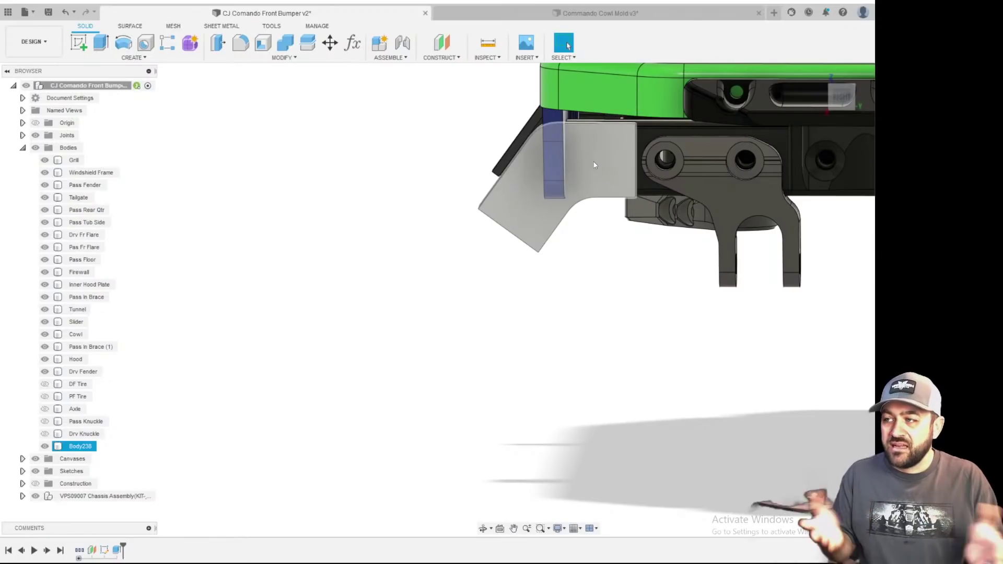
mouse_move(513, 173)
middle_mouse_down("shift")
mouse_move(532, 189)
mouse_move(582, 130)
mouse_move(519, 172)
middle_mouse_up("shift")
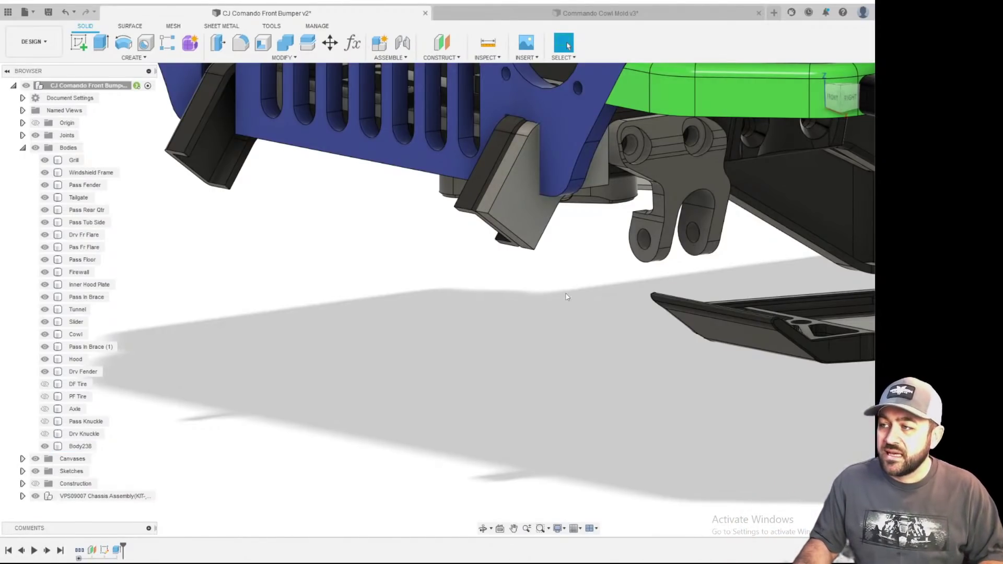
scroll(595, 157, "up", 3)
middle_click_drag(594, 168, 644, 156, "shift")
left_click(643, 156)
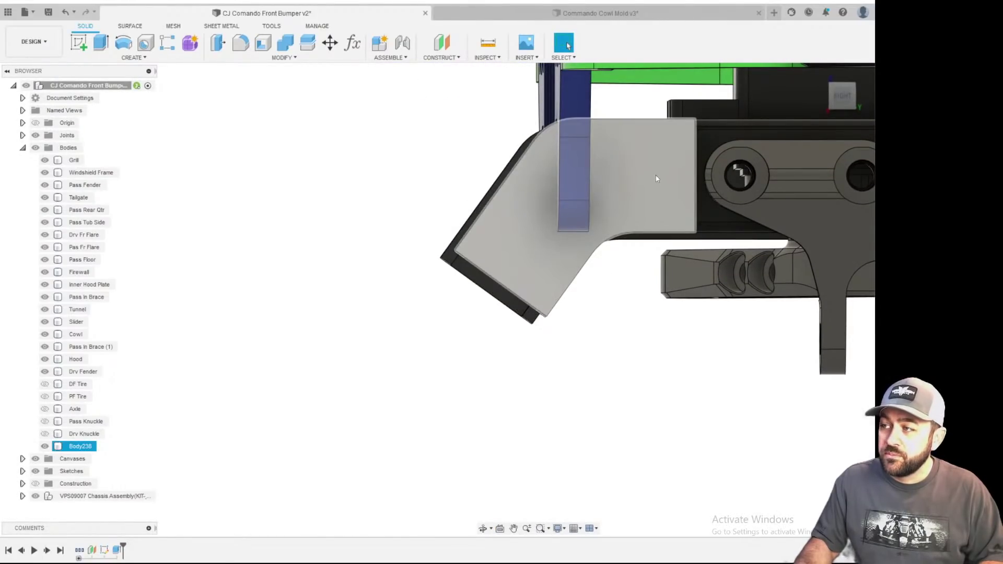
- Select the mount plate's outer face and study its outline around the grille leg and the rail's lower bend
left_click(564, 244)
scroll(536, 245, "down", 2)
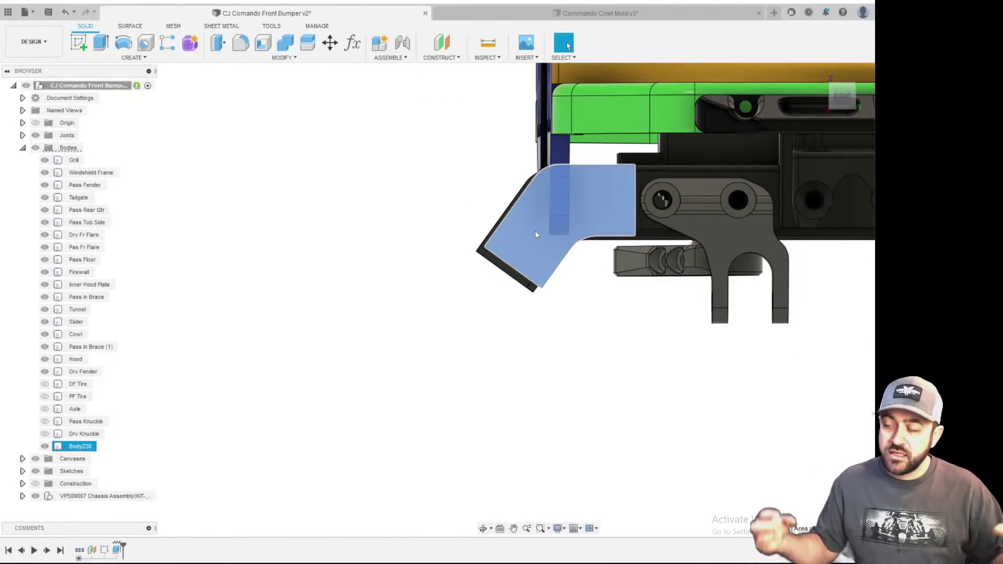
scroll(602, 211, "up", 3)
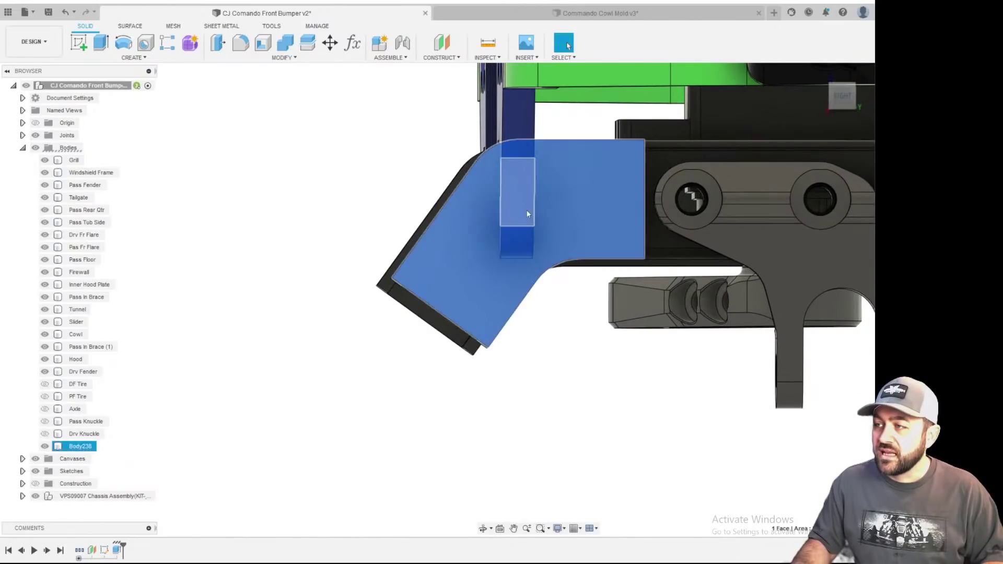
scroll(603, 211, "up", 1)
scroll(594, 217, "down", 2)
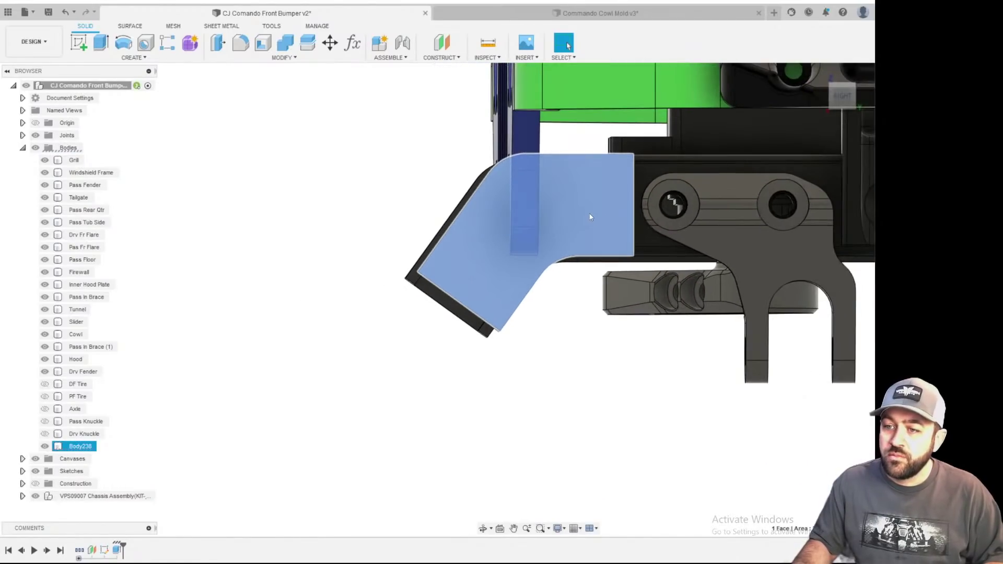
middle_click_drag(669, 214, 629, 217)
left_click(579, 240)
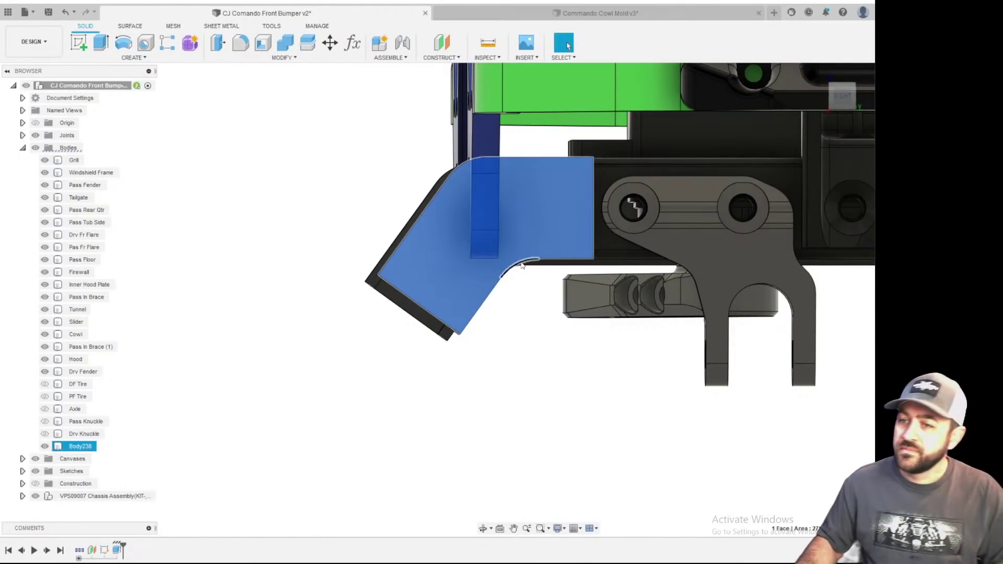
scroll(465, 325, "up", 2)
middle_click_drag(452, 354, 515, 385, "shift")
scroll(528, 371, "down", 2)
middle_click_drag(418, 385, 480, 445, "shift")
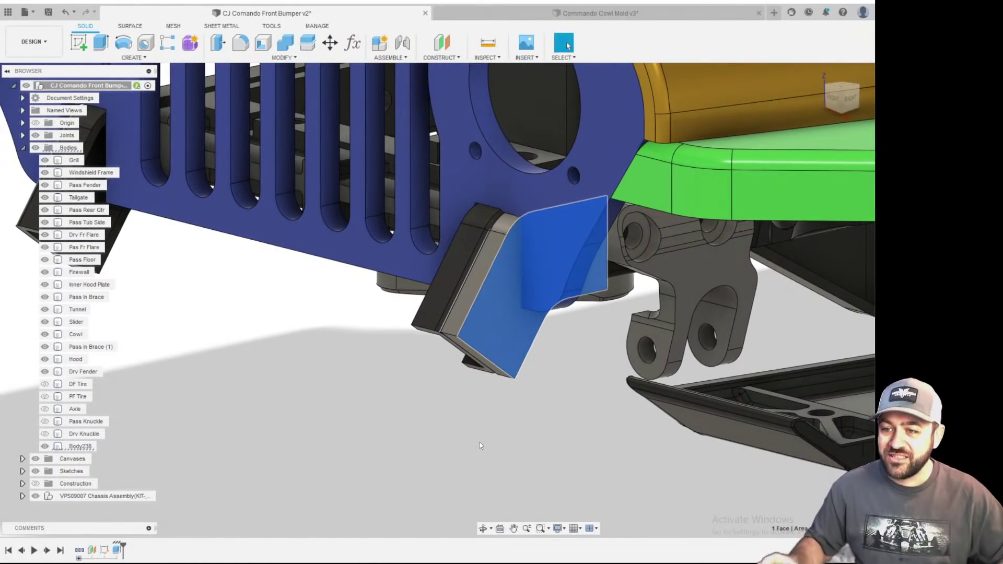
left_click(366, 455)
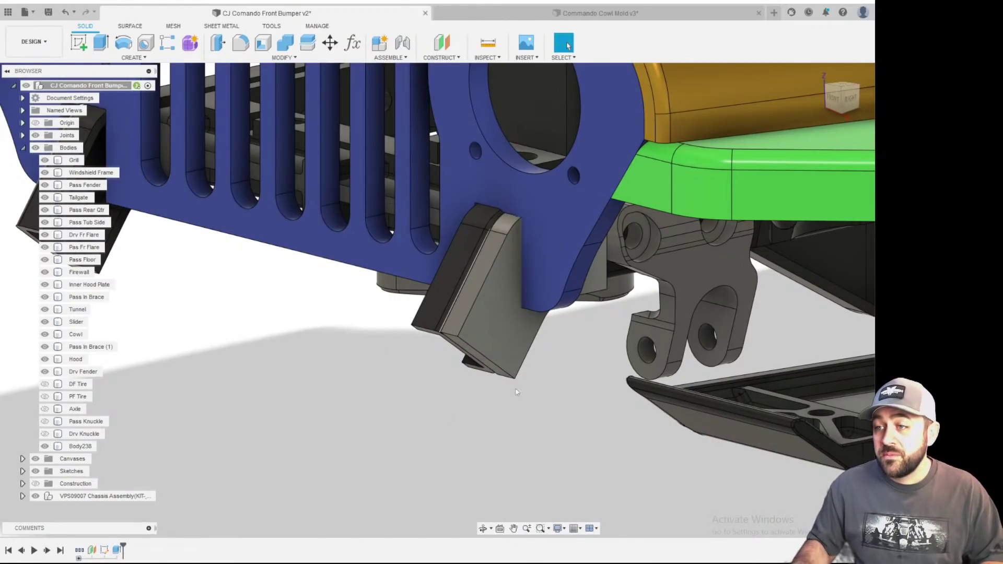
- Examine both rail ends and the chassis underside behind the grille, from below and from the front
middle_click_drag(242, 403, 416, 425)
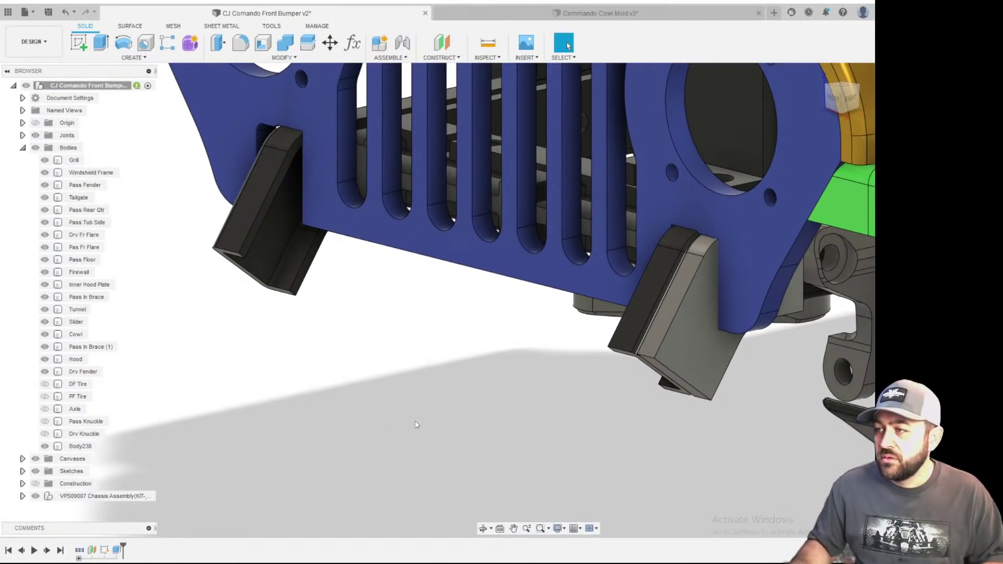
left_click(330, 220)
scroll(306, 246, "up", 3)
scroll(306, 230, "down", 5)
scroll(301, 213, "up", 2)
left_click(382, 314)
middle_click_drag(405, 318, 506, 264, "shift")
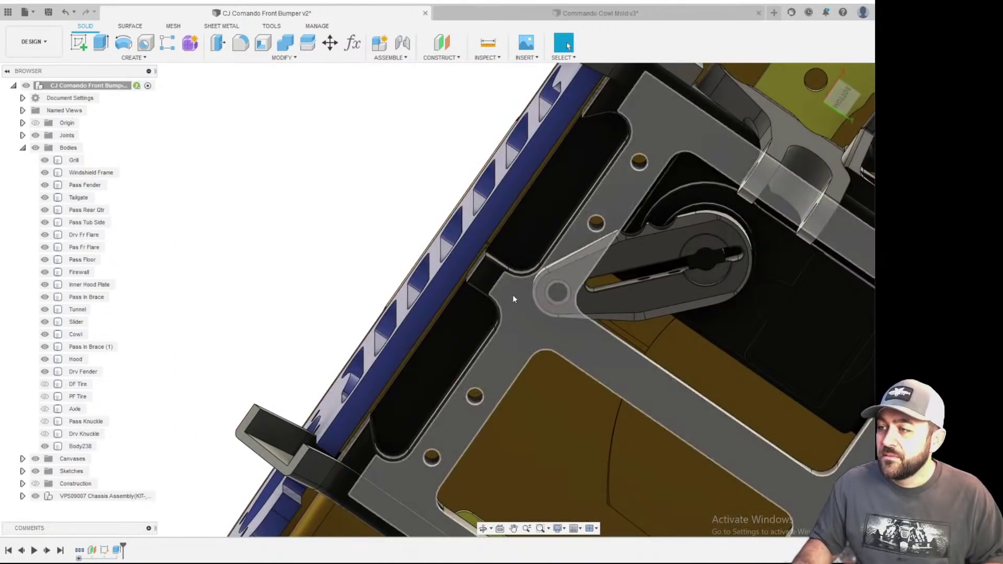
left_click(513, 294)
middle_click_drag(430, 244, 305, 115)
scroll(306, 115, "down", 3)
middle_click_drag(578, 444, 384, 136, "shift")
scroll(372, 93, "up", 4)
middle_click_drag(322, 168, 432, 307, "shift")
scroll(398, 316, "down", 3)
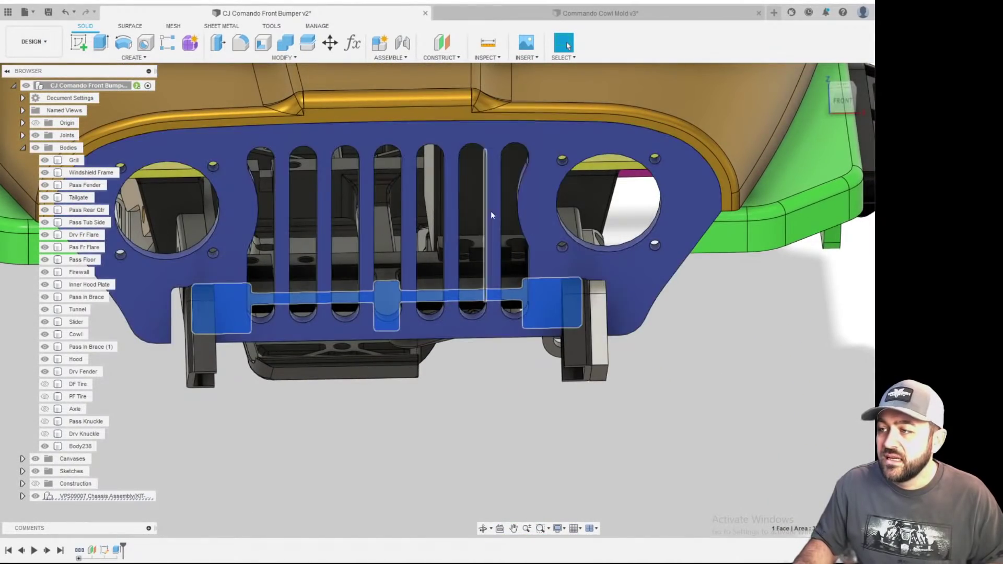
- Check the grille's face and lower edge against the two rail ends and the skid plate below
scroll(492, 210, "up", 2)
left_click(566, 215)
scroll(546, 217, "down", 3)
middle_click_drag(524, 253, 483, 316, "shift")
scroll(481, 315, "up", 2)
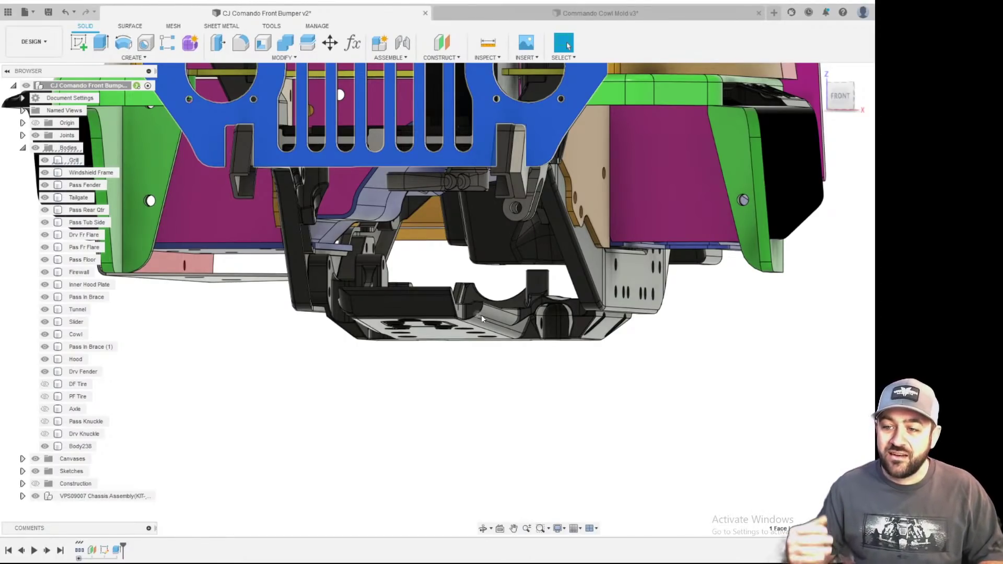
middle_click_drag(387, 131, 412, 234)
scroll(419, 187, "up", 3)
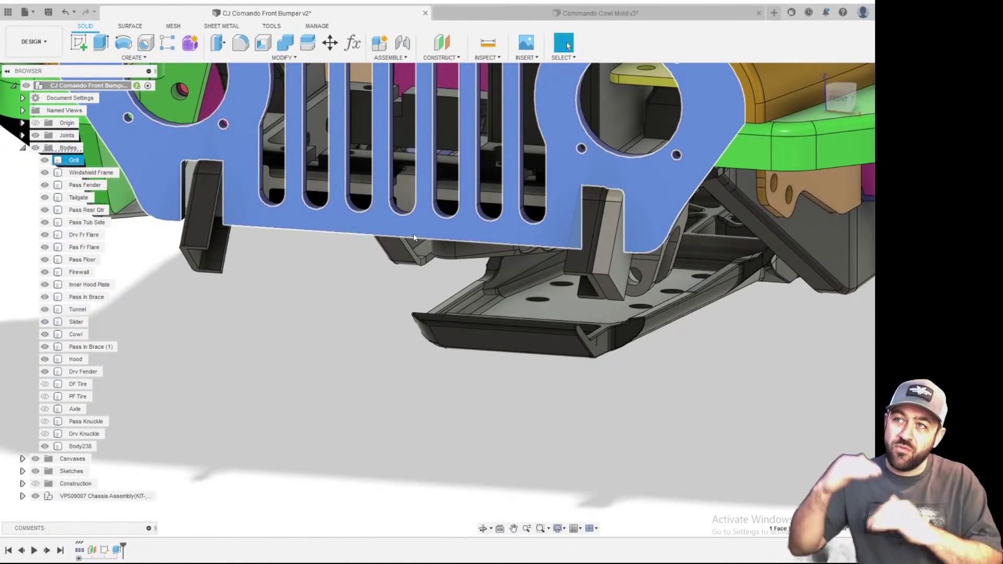
scroll(468, 321, "down", 3)
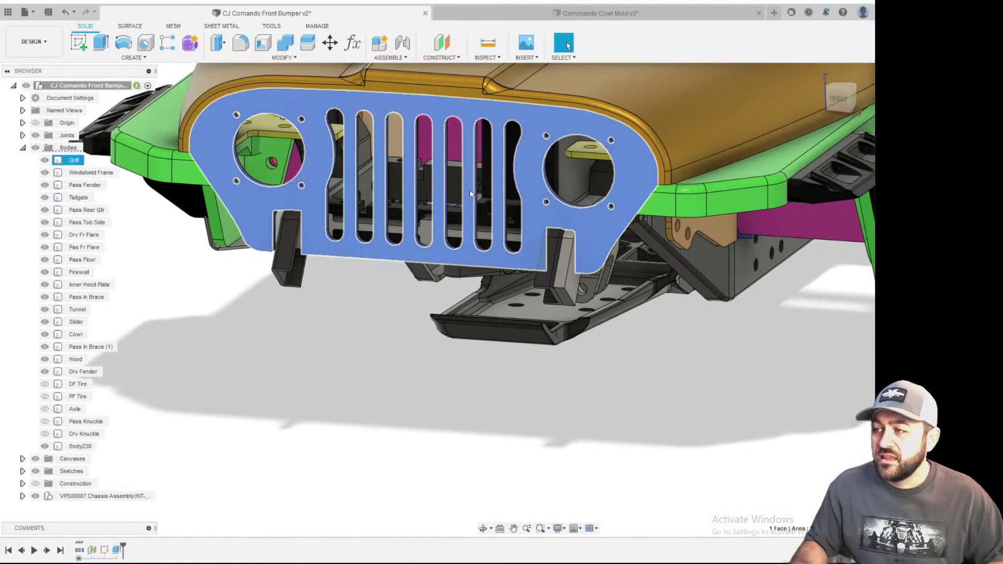
middle_click_drag(469, 190, 468, 246)
scroll(468, 246, "up", 2)
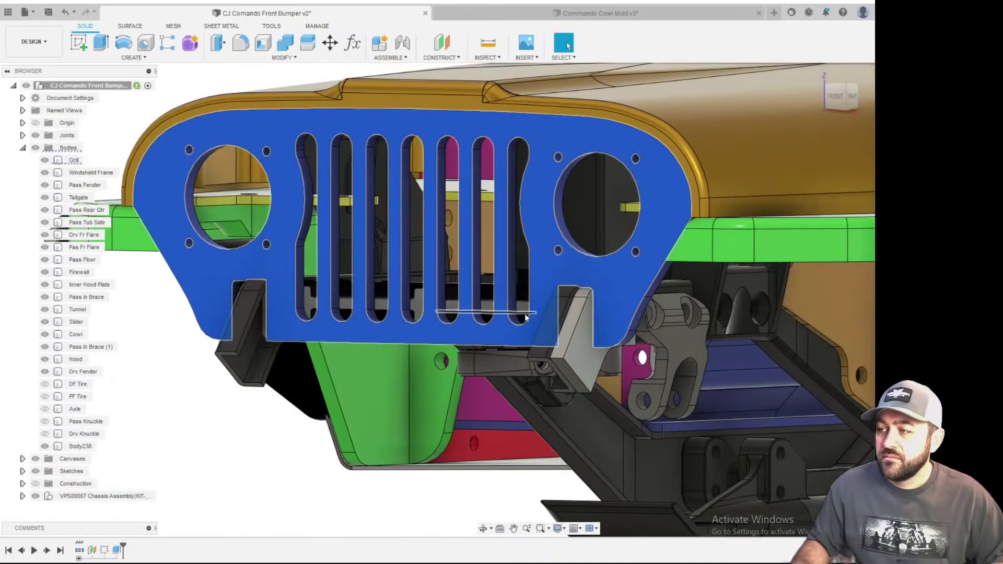
- Inspect the mount plate's front end beside the grille leg and compare it with the overall front end
left_click(504, 272)
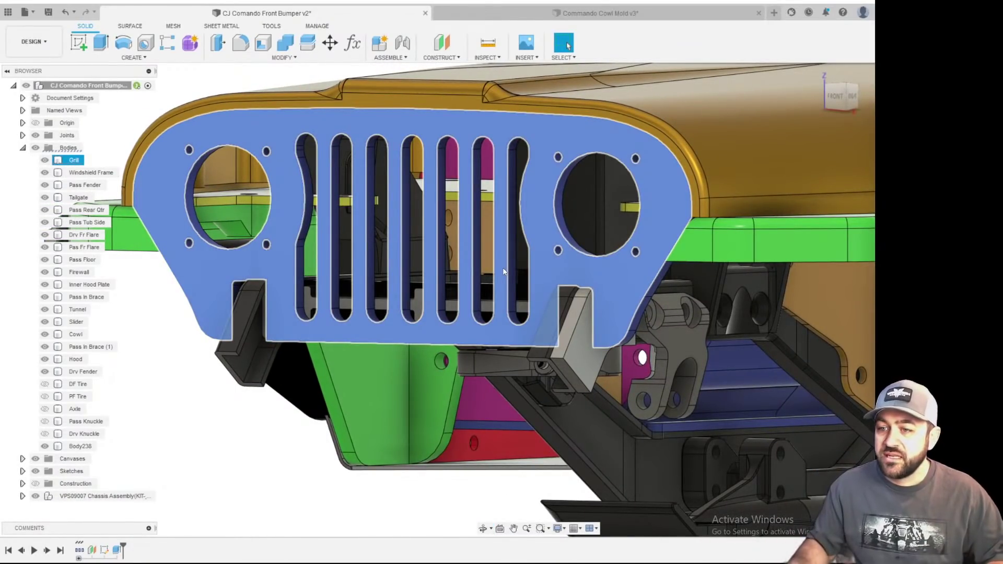
left_click(504, 272)
scroll(584, 309, "down", 3)
middle_click_drag(587, 349, 571, 367, "shift")
scroll(578, 382, "up", 2)
left_click(578, 381)
scroll(585, 294, "up", 3)
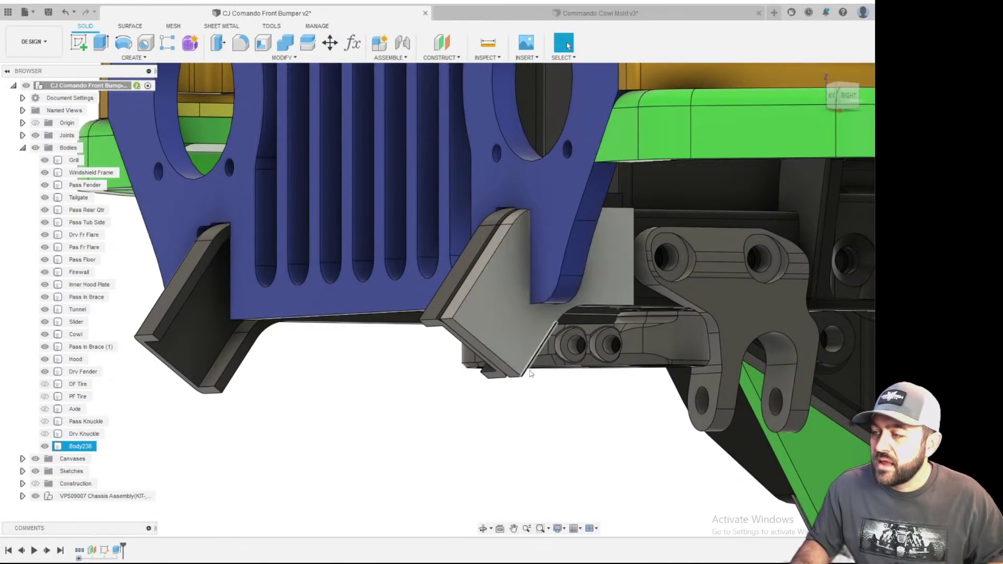
scroll(533, 352, "down", 4)
scroll(538, 324, "down", 3)
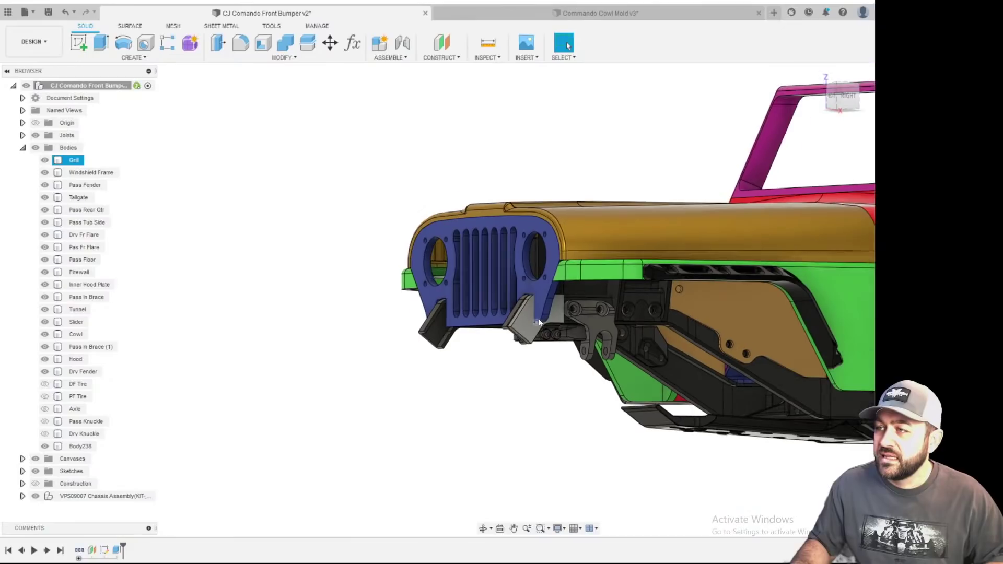
- Study the space around the grille, fenders and rail ends from straight ahead and from an angle
left_click(830, 100)
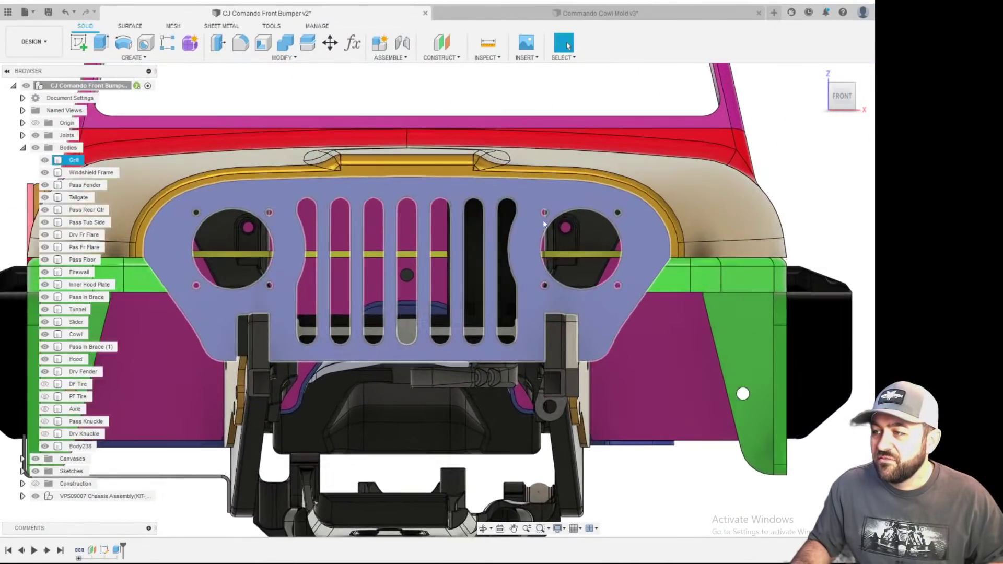
left_click(663, 379)
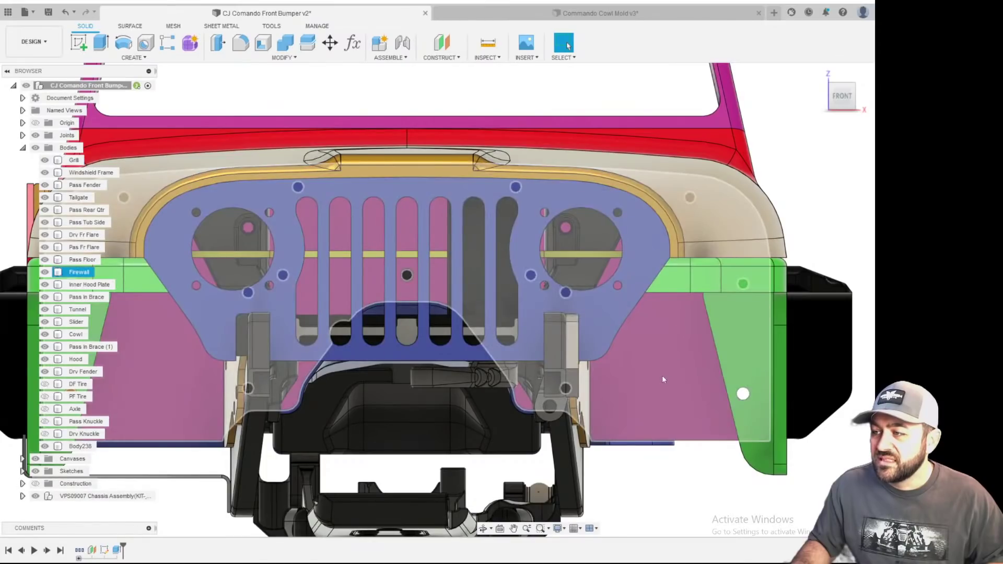
left_click(591, 378)
middle_click_drag(591, 378, 665, 365, "shift")
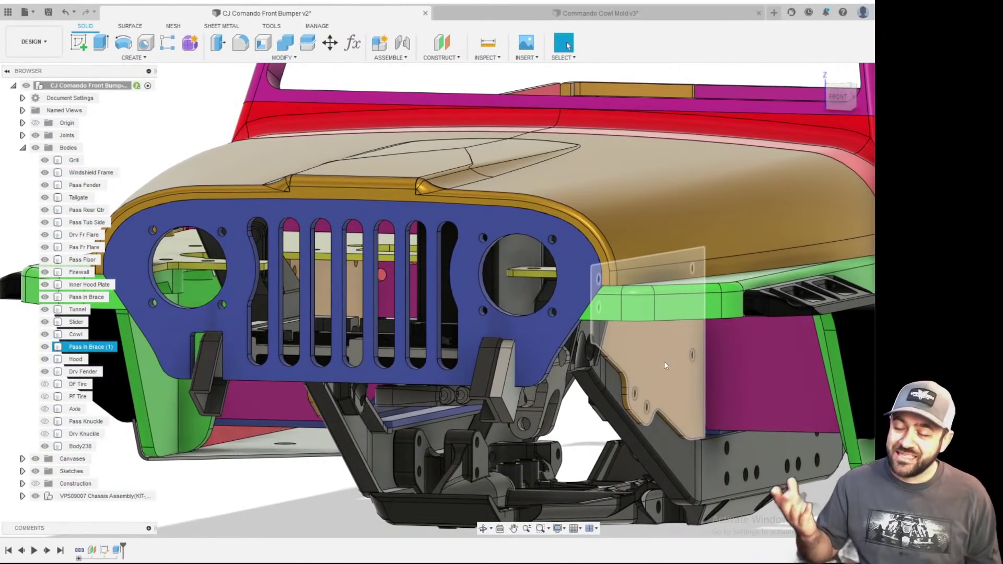
middle_click_drag(482, 328, 591, 314)
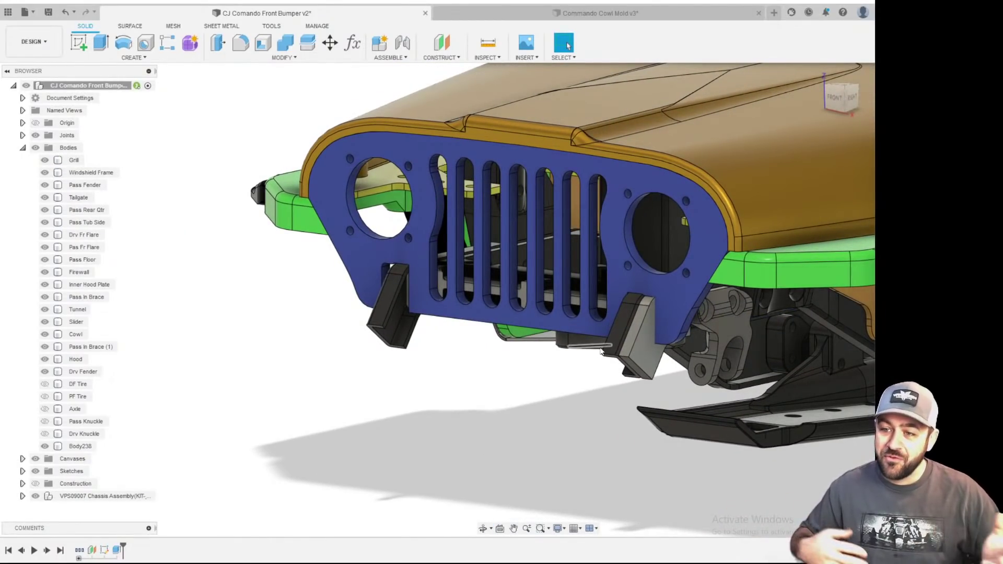
scroll(560, 320, "down", 3)
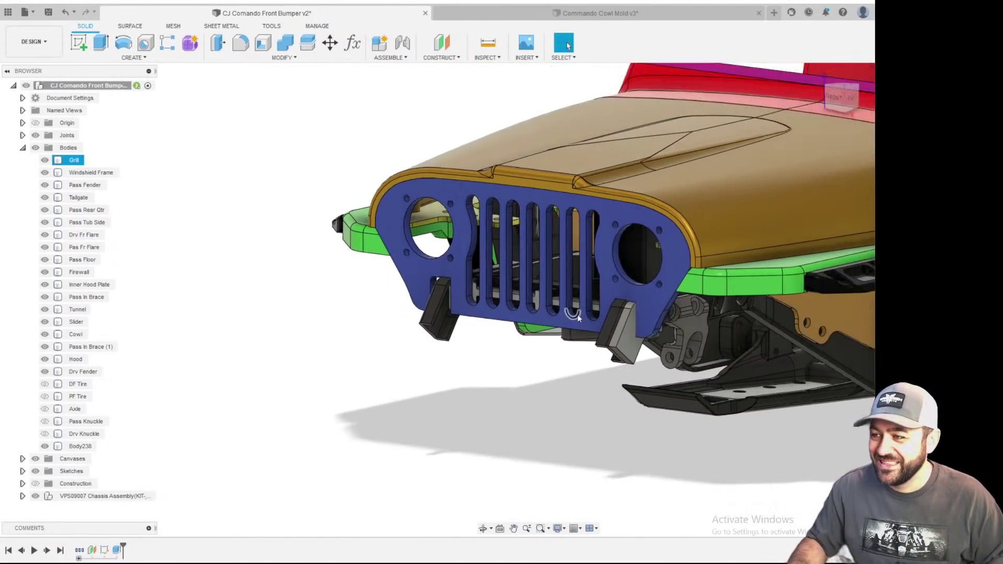
scroll(565, 319, "up", 5)
mouse_move(555, 343)
middle_mouse_down("shift")
mouse_move(519, 336)
mouse_move(540, 343)
middle_mouse_up("shift")
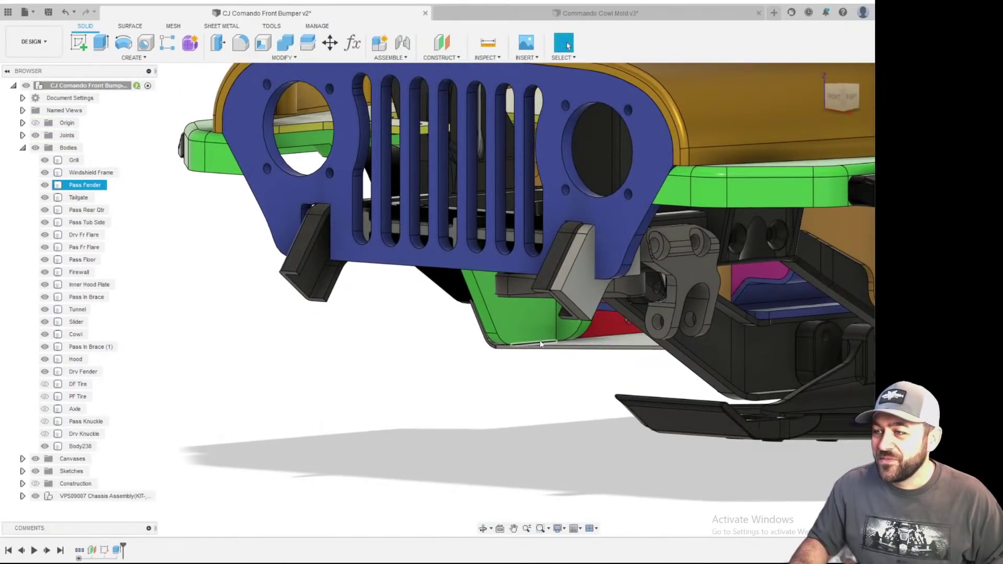
scroll(507, 290, "down", 3)
scroll(525, 331, "up", 3)
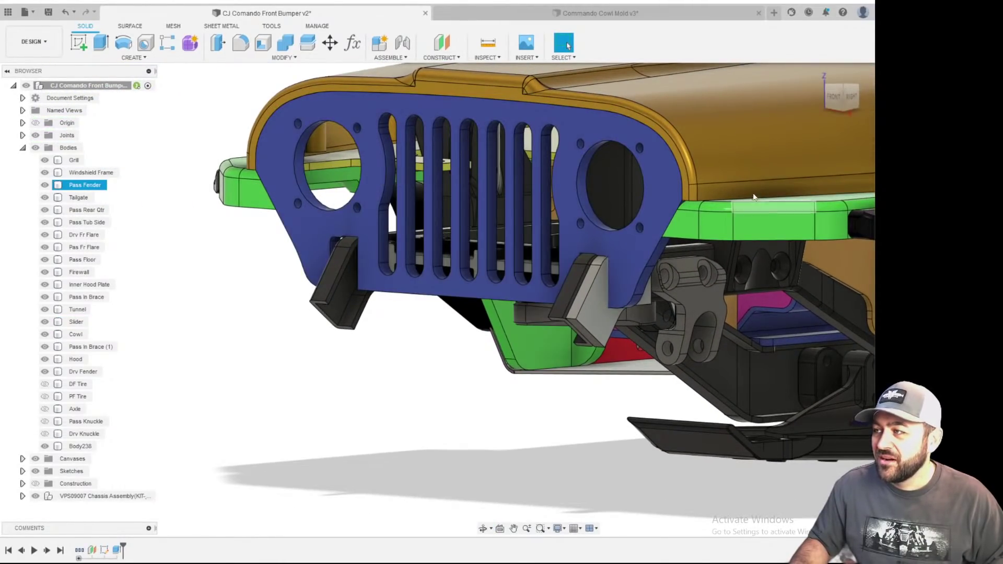
- Compare the widths of the windshield frame, fenders and grille in front view, checking the windshield opening's lower corner
left_click(838, 99)
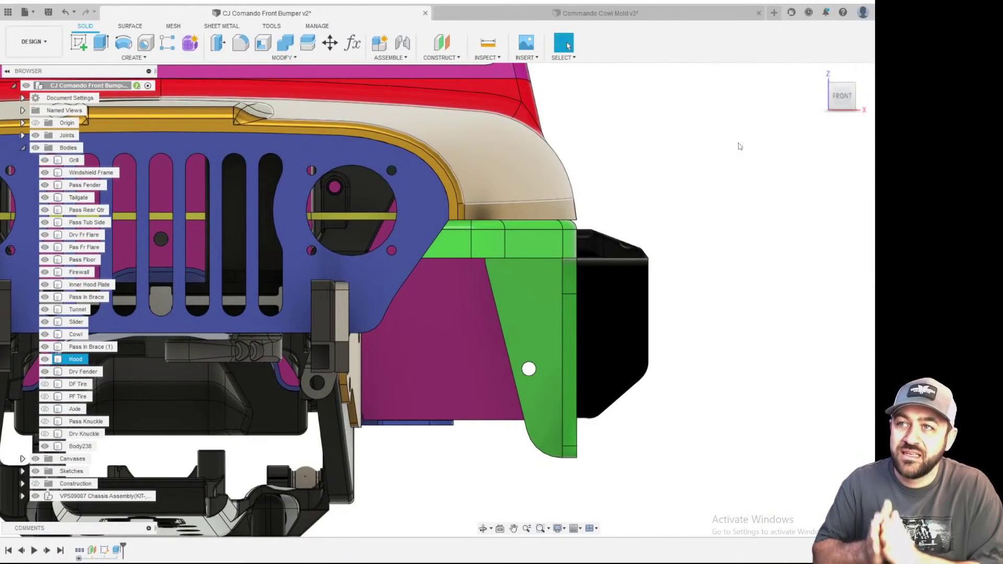
middle_click_drag(350, 424, 636, 391)
scroll(636, 391, "down", 3)
middle_click_drag(576, 256, 556, 310)
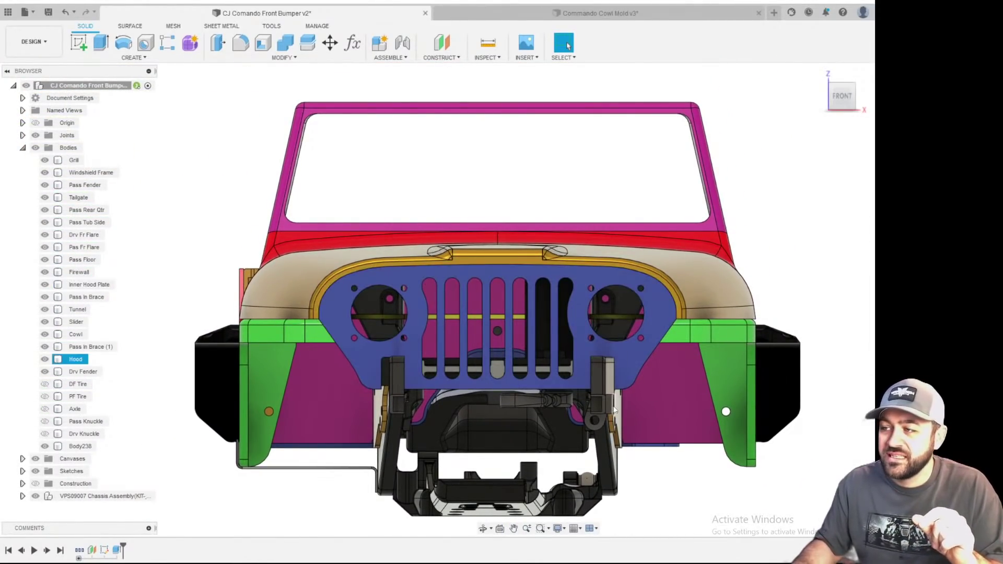
left_click(710, 209)
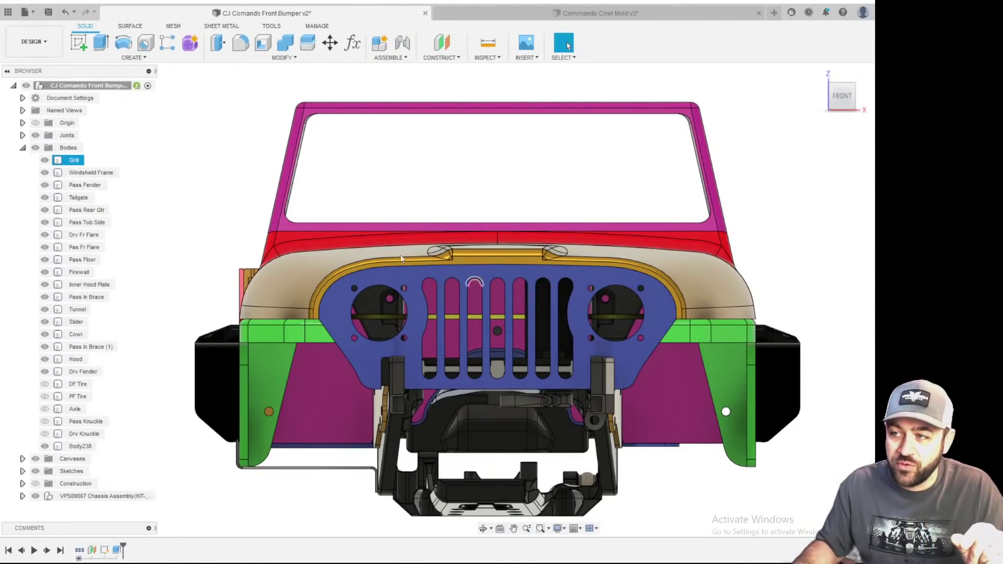
scroll(282, 213, "up", 3)
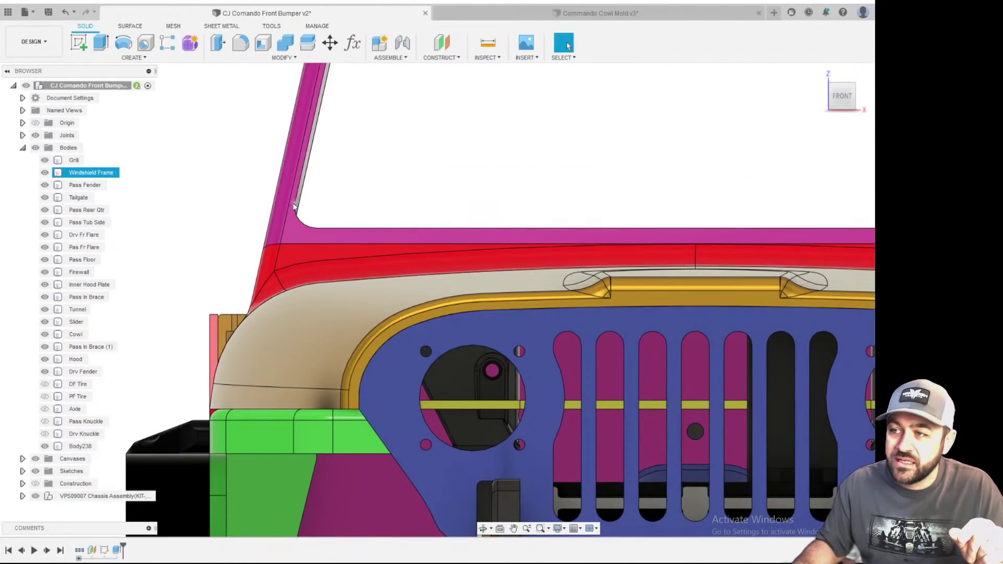
left_click(293, 208)
scroll(428, 203, "down", 2)
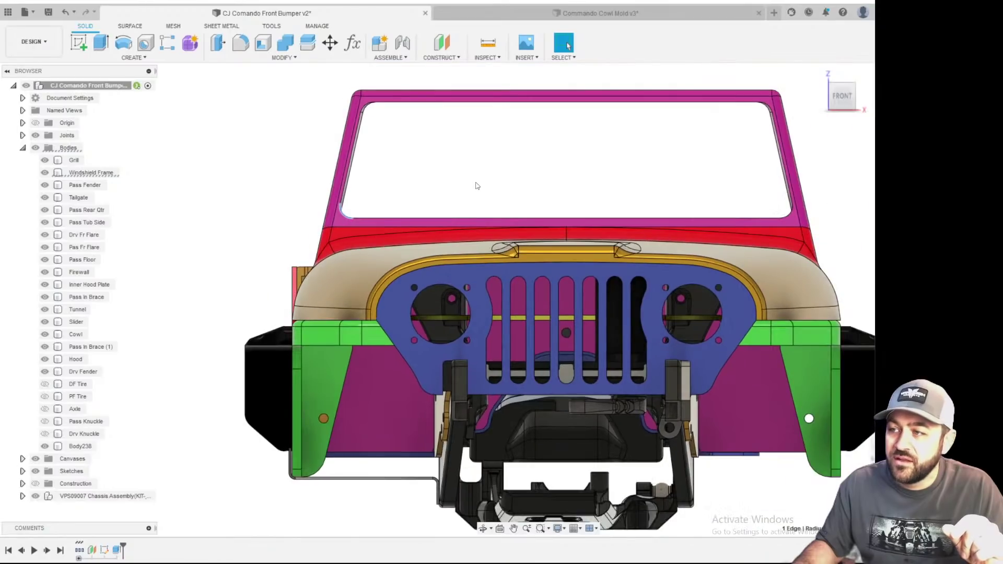
left_click(477, 185)
scroll(462, 197, "down", 2)
scroll(366, 217, "down", 2)
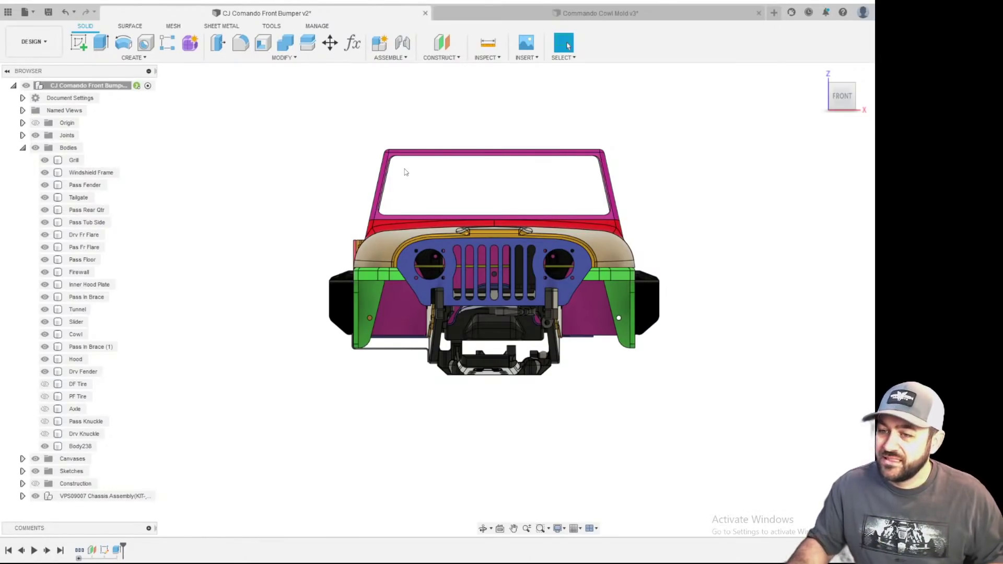
scroll(588, 238, "up", 3)
scroll(667, 294, "up", 1)
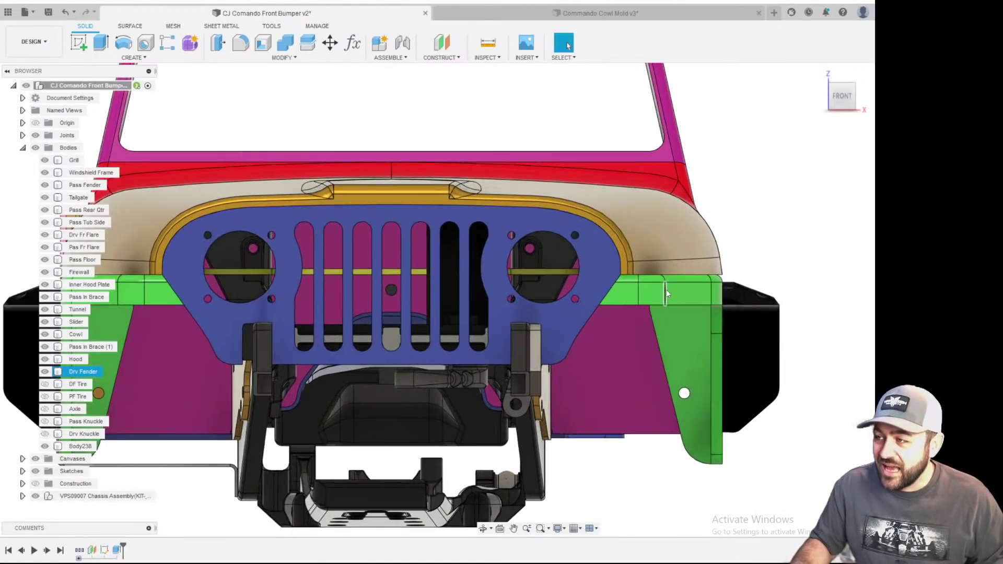
- Show the DF Tire and PF Tire bodies below the front fenders
middle_click_drag(664, 294, 606, 324, "shift")
middle_click_drag(608, 408, 665, 200)
scroll(642, 223, "down", 2)
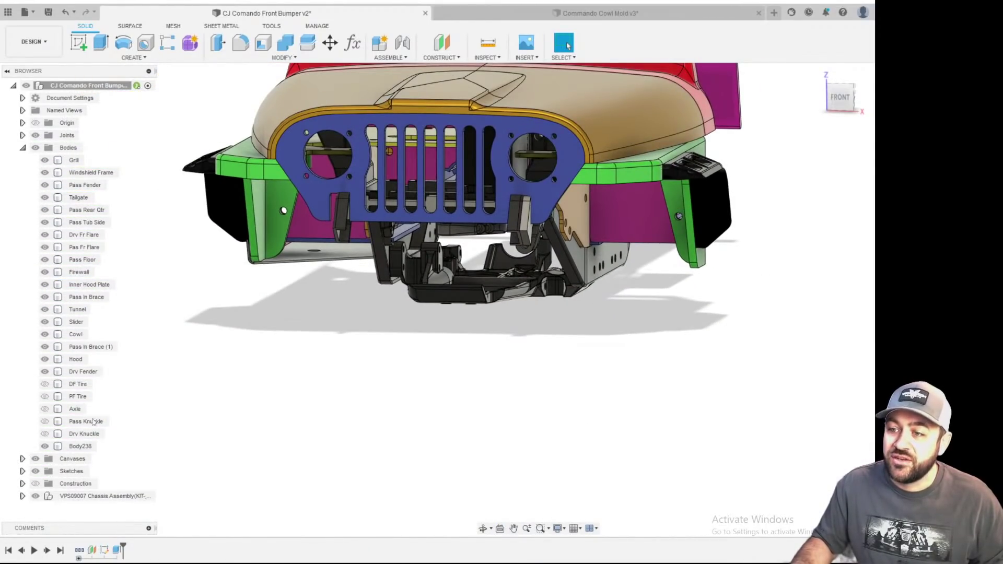
left_click(45, 385)
left_click(45, 397)
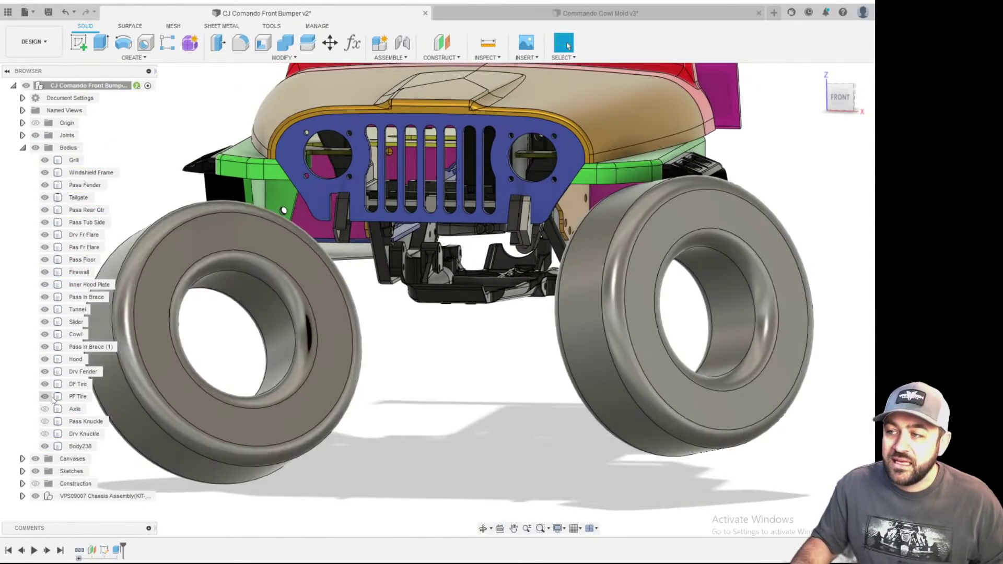
- Hide the PF Tire body so that only the DF Tire remains as a reference
left_click(337, 429)
scroll(449, 344, "down", 3)
left_click(453, 402)
left_click(361, 348)
left_click(44, 396)
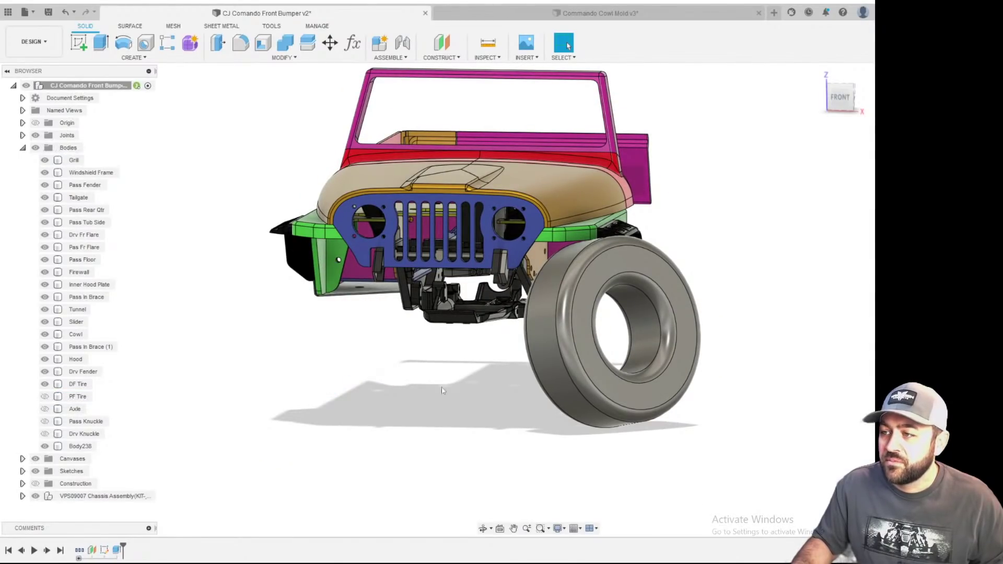
- Start a new sketch on a front-facing plane for the bumper width reference
left_click(840, 97)
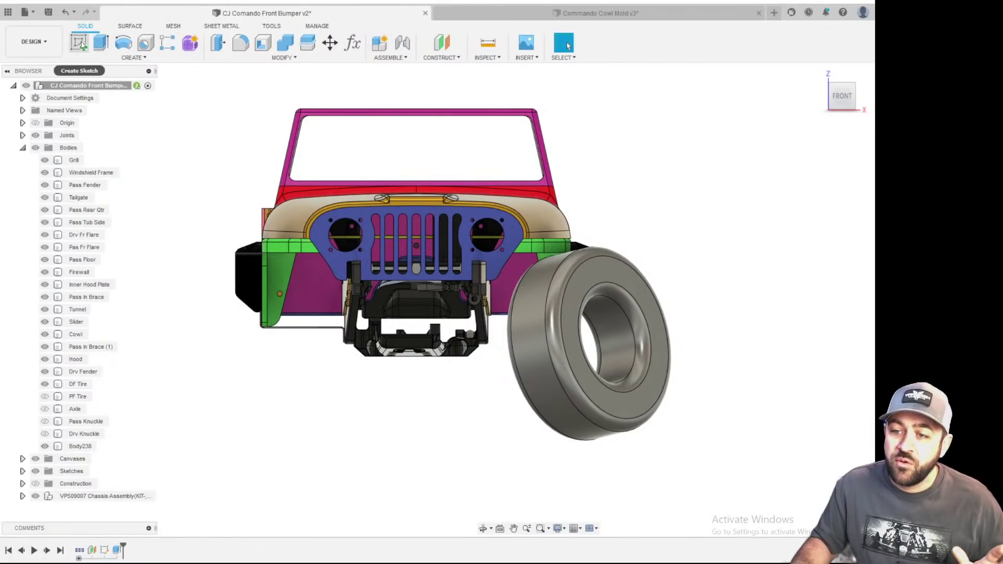
scroll(627, 226, "up", 4)
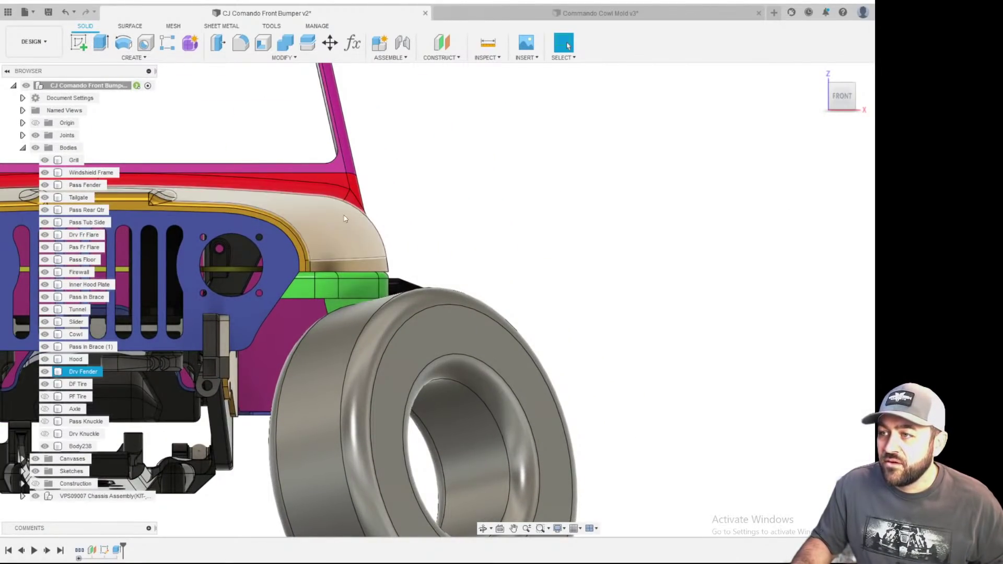
left_click(78, 42)
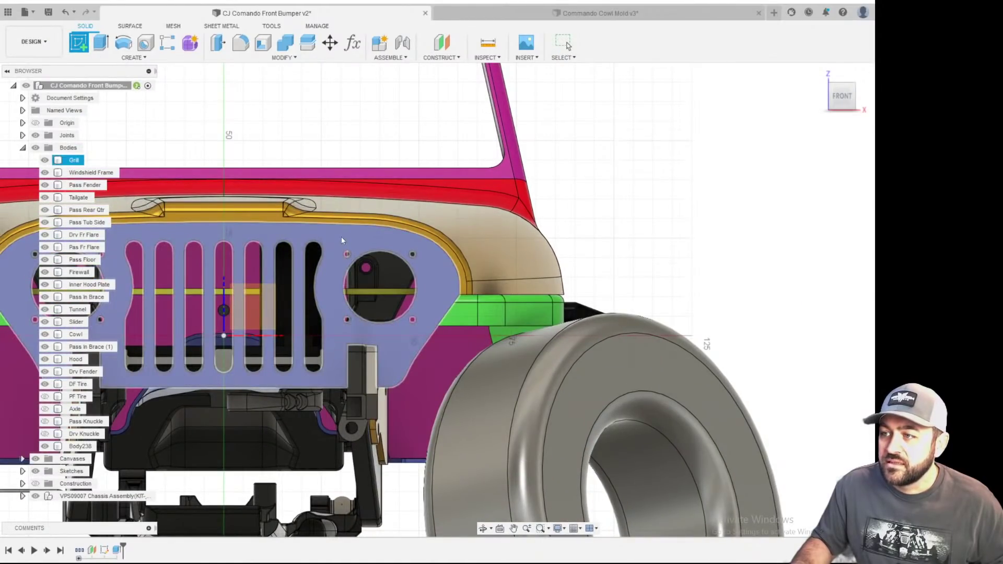
left_click(478, 258)
- Project the rounded lower corner edge of the windshield opening on the DF Tire side into the sketch
scroll(650, 240, "up", 3)
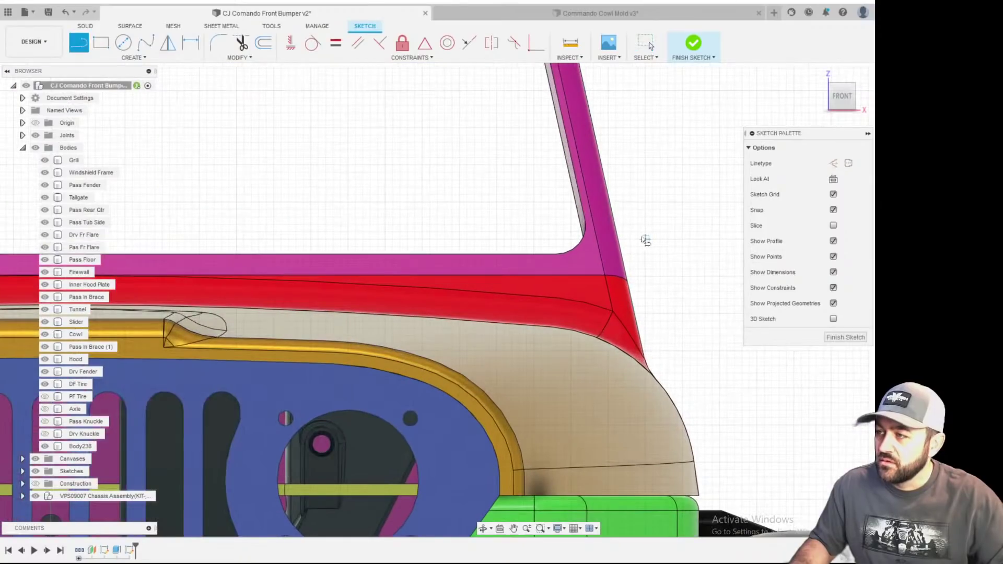
key("p")
left_click(586, 233)
key("Return")
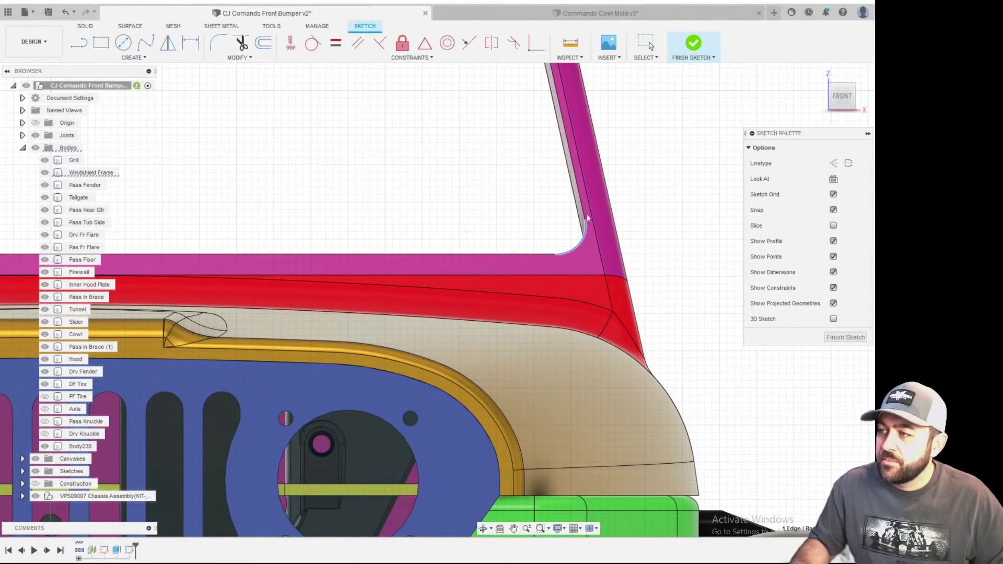
middle_click_drag(587, 216, 521, 162)
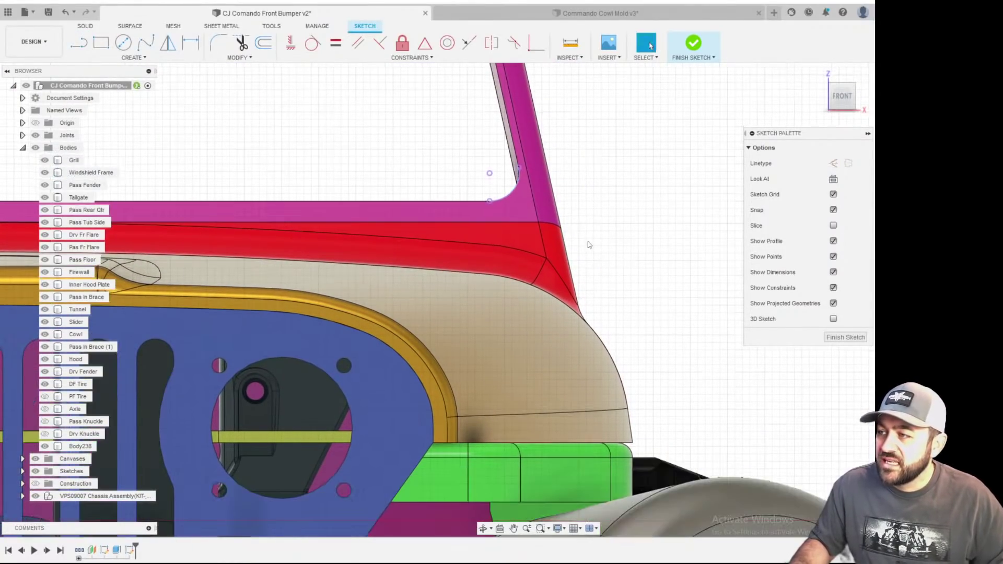
- Draw a vertical line about 209 mm long from the windshield corner arc down past the DF Tire
left_click(81, 42)
left_click(521, 181)
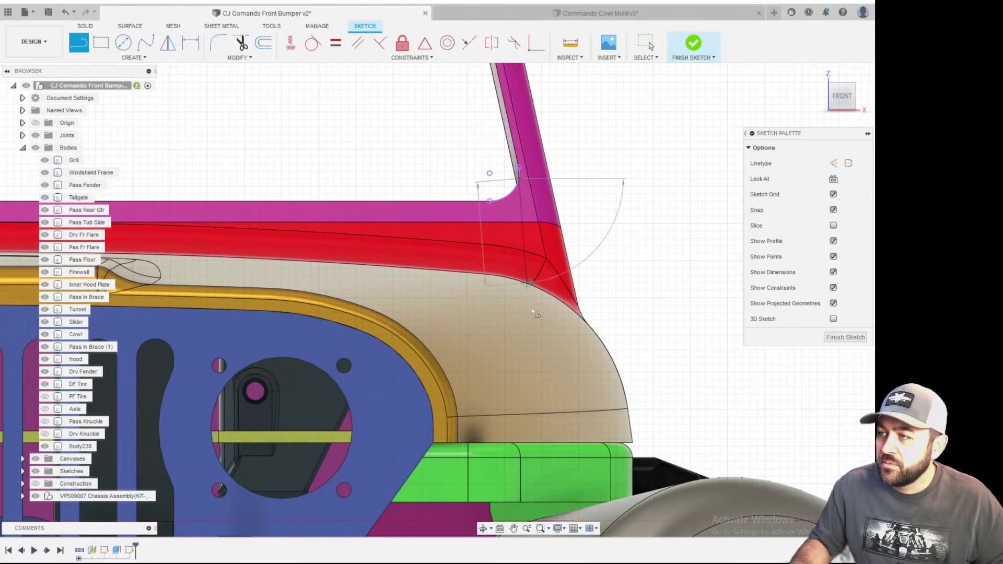
scroll(509, 130, "down", 6)
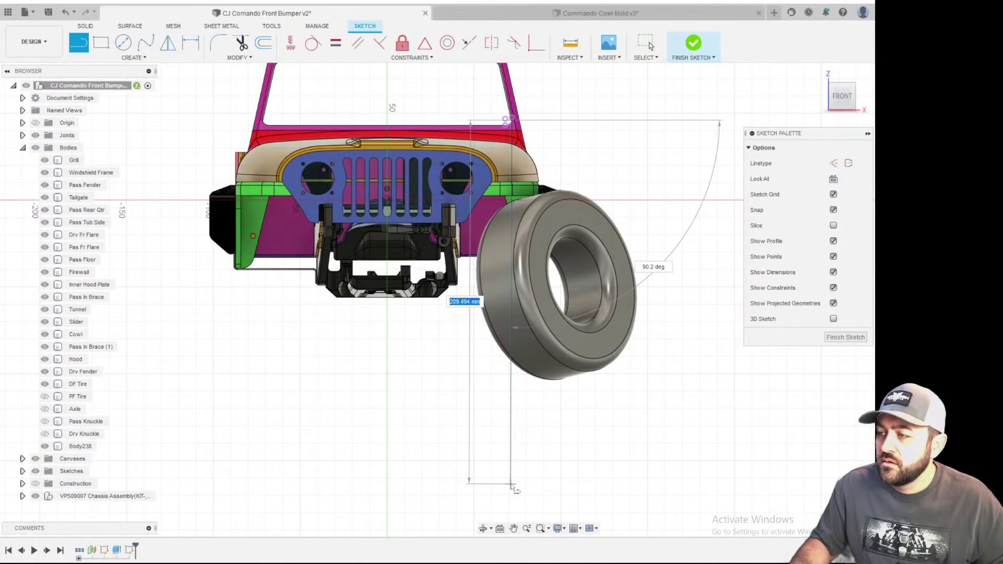
left_click(514, 483)
scroll(515, 483, "up", 3)
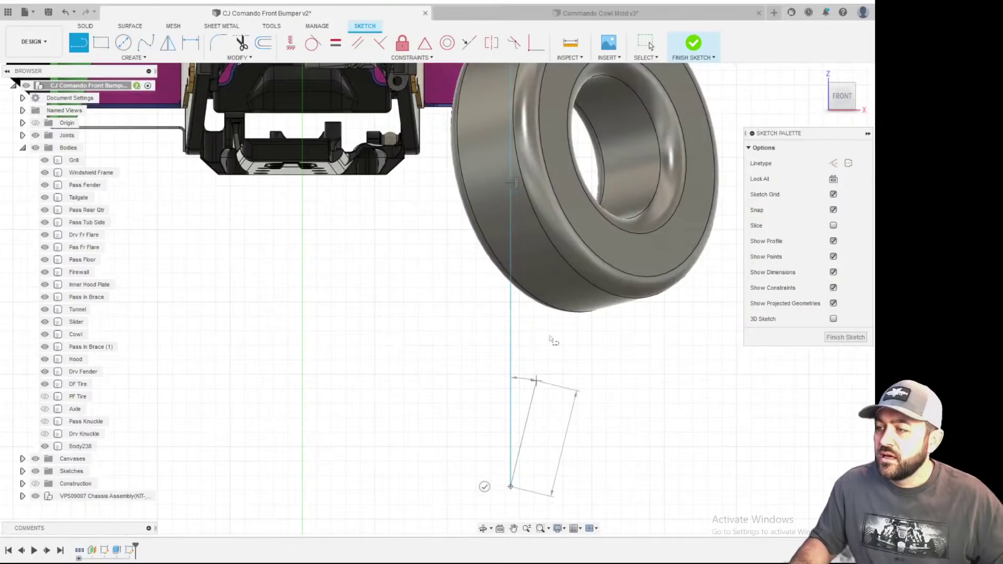
scroll(560, 298, "down", 3)
key("Escape")
middle_click_drag(566, 130, 562, 277)
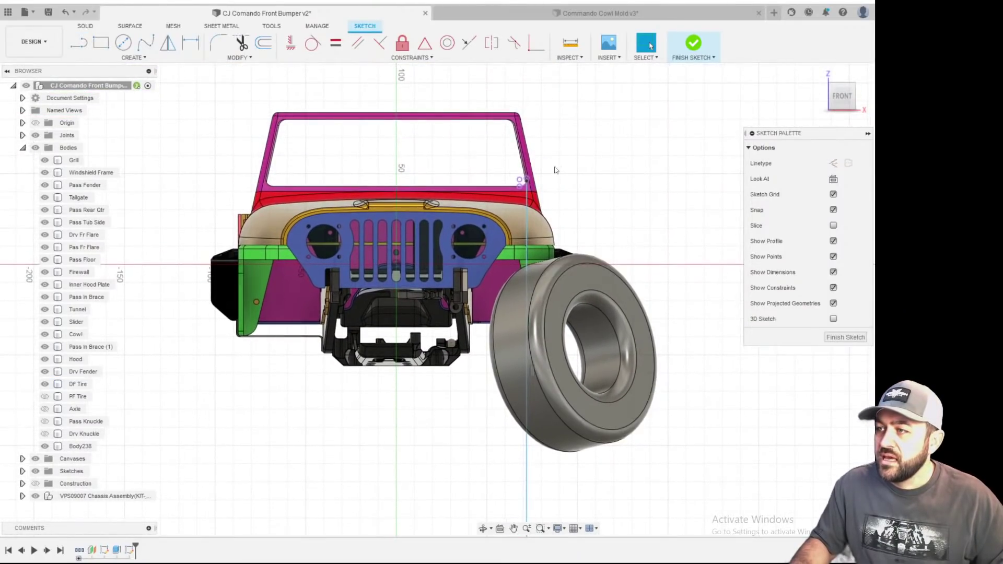
- Make the vertical reference line tangent to the projected windshield corner arc
scroll(553, 170, "up", 3)
left_click(313, 43)
scroll(565, 215, "up", 3)
scroll(475, 160, "up", 4)
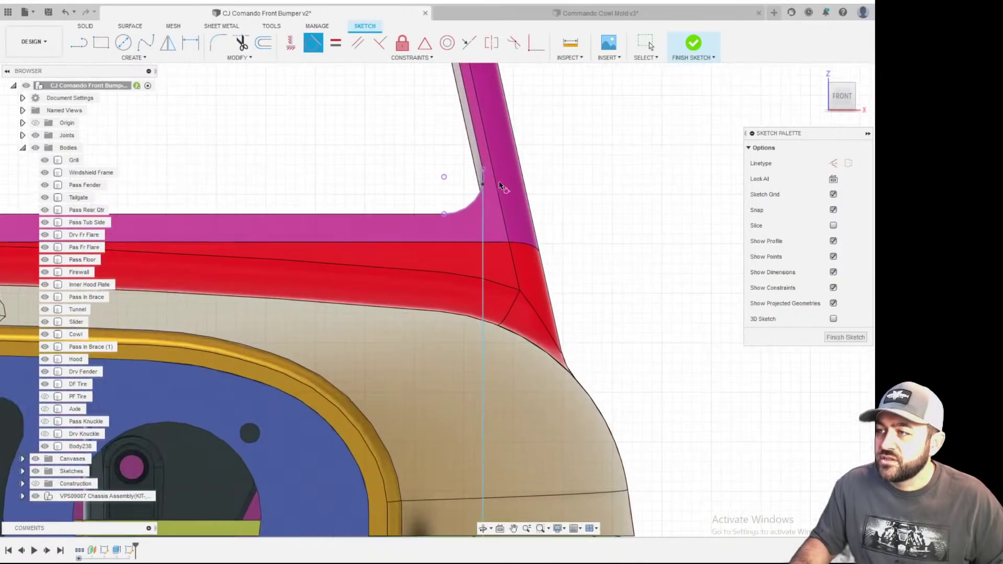
left_click(473, 203)
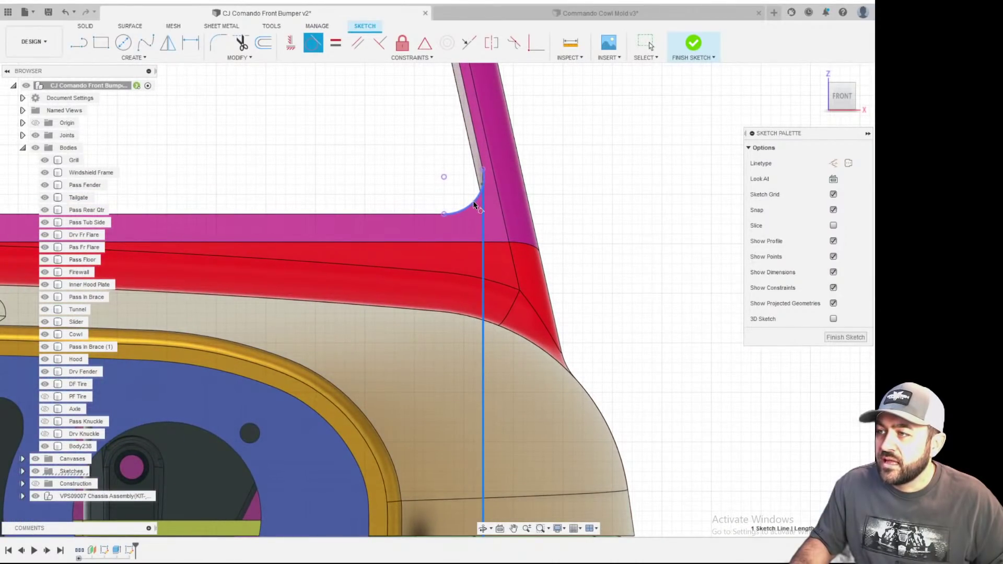
left_click(482, 202)
scroll(479, 185, "up", 4)
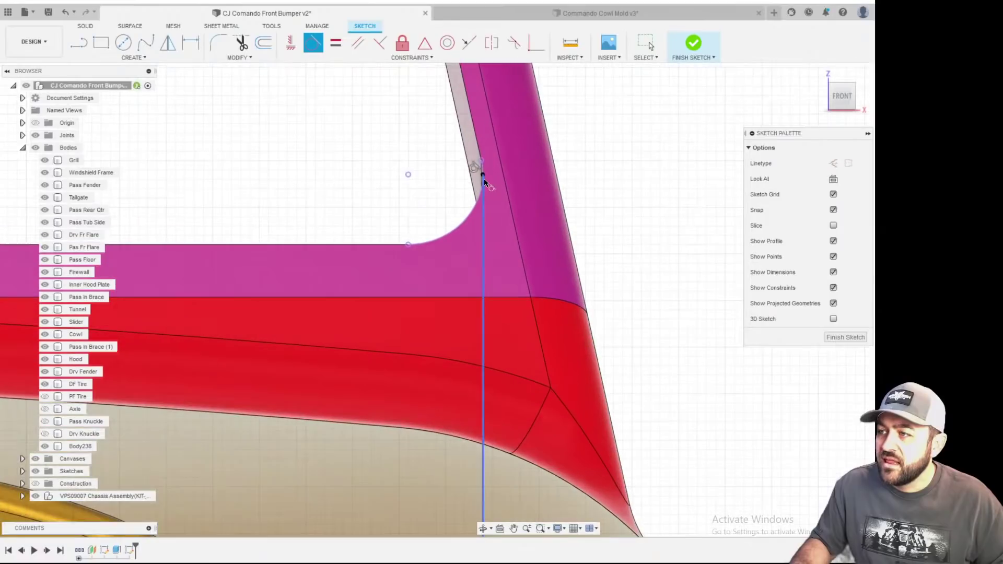
scroll(485, 183, "down", 6)
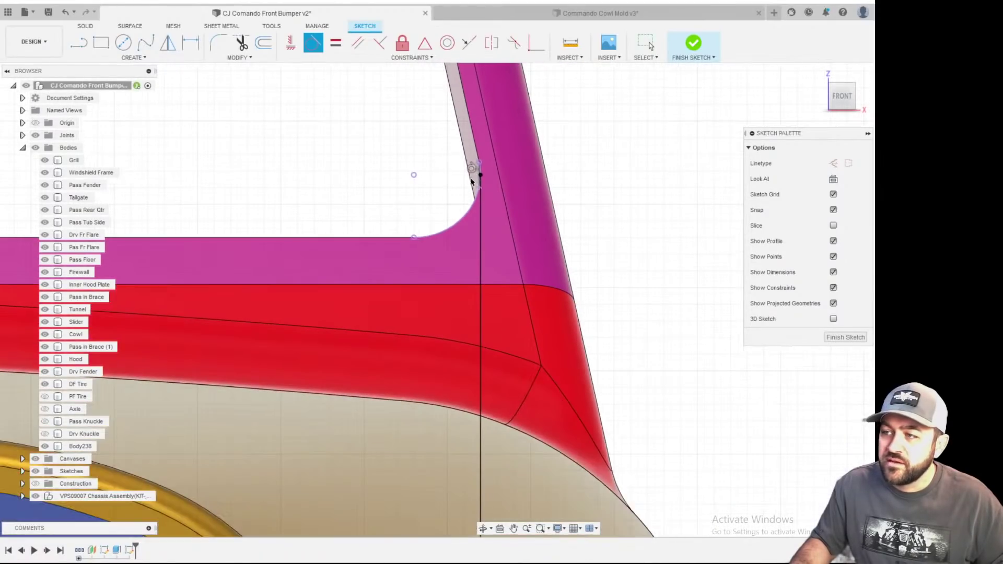
scroll(484, 224, "down", 4)
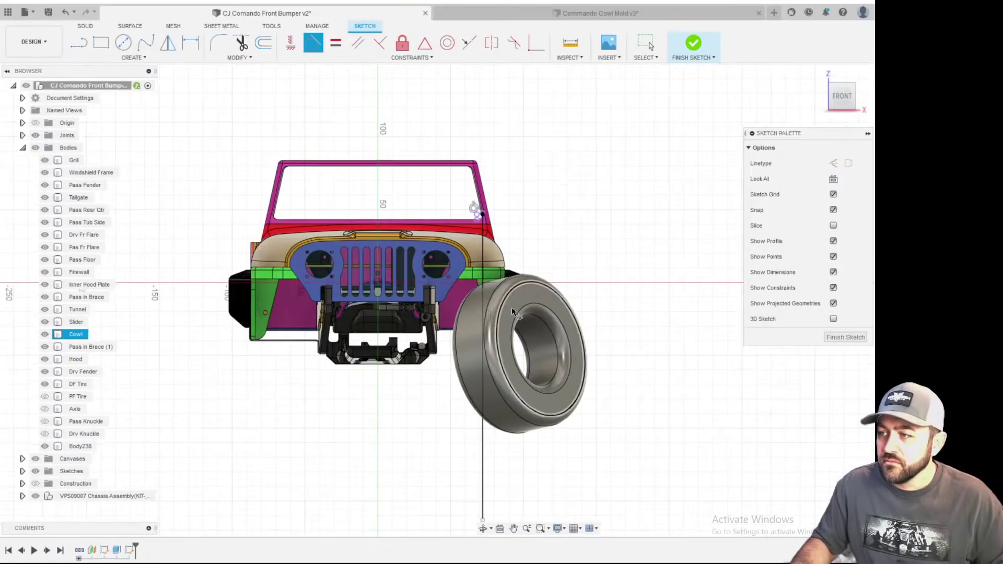
- Examine from several angles how the vertical width line sits relative to the driver fender and the DF Tire
scroll(502, 230, "up", 6)
middle_click_drag(518, 241, 523, 326, "shift")
scroll(519, 232, "up", 4)
scroll(476, 225, "up", 3)
middle_click_drag(527, 216, 527, 231, "shift")
key("Return")
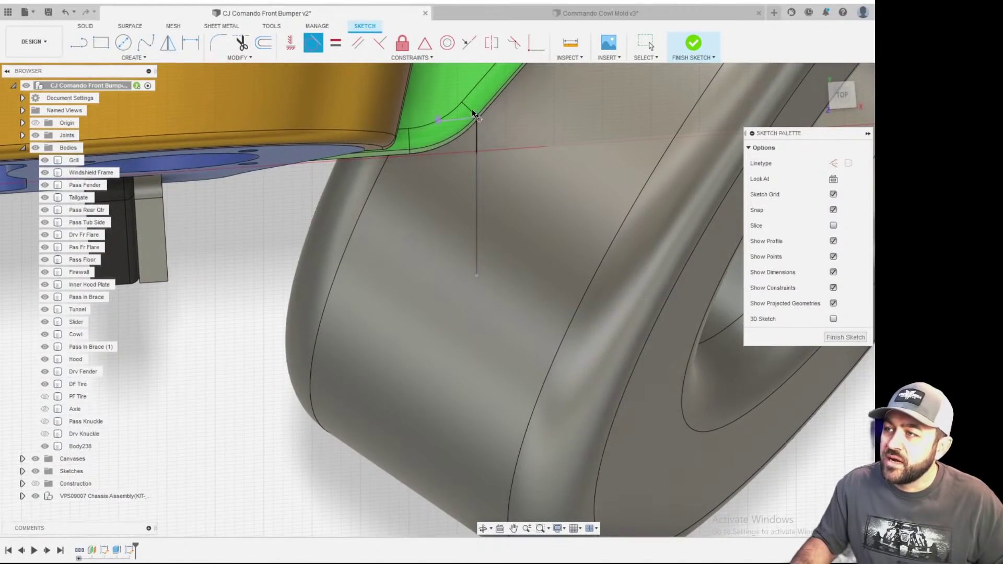
middle_click_drag(494, 152, 490, 87, "shift")
key("Return")
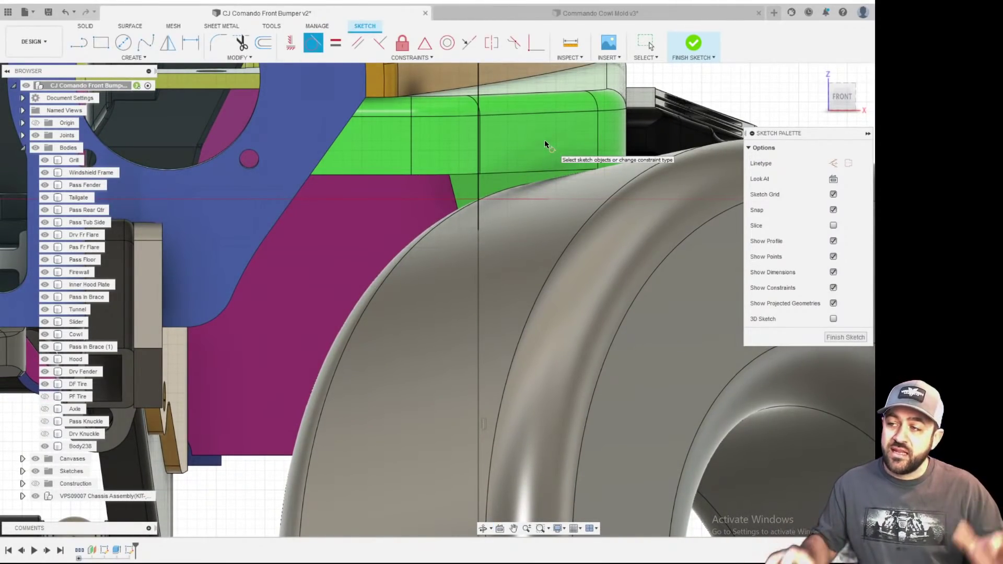
scroll(431, 215, "down", 8)
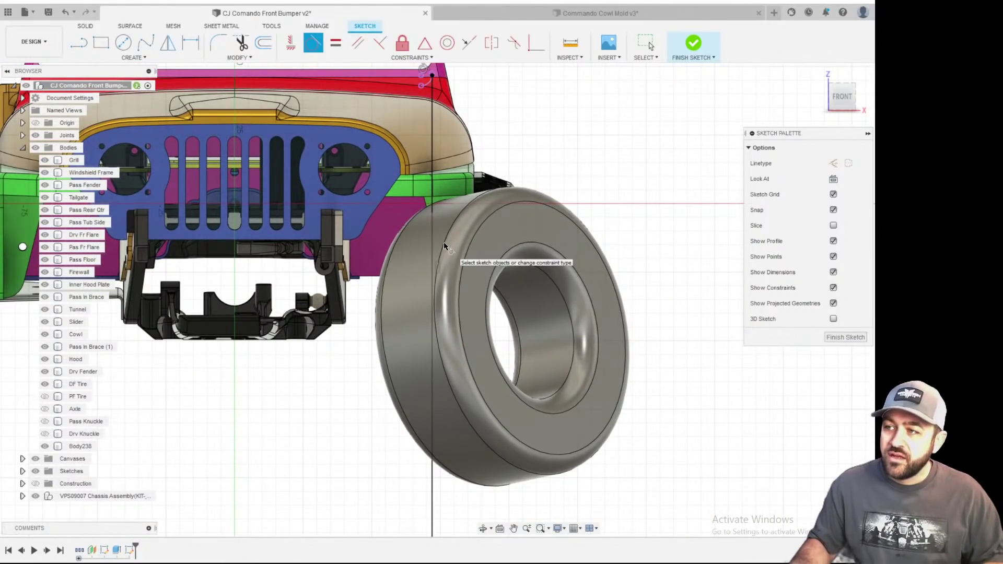
scroll(418, 251, "up", 5)
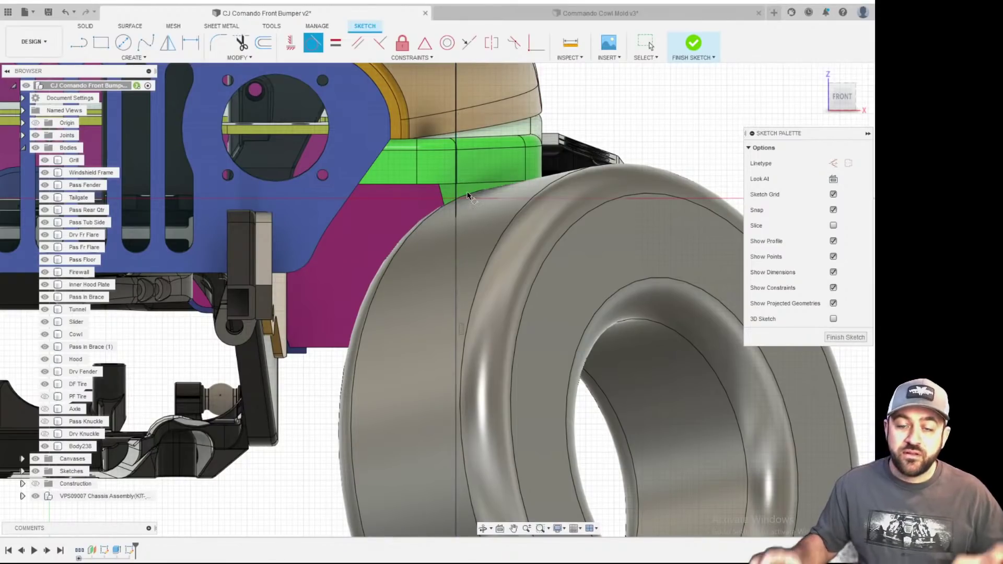
scroll(467, 196, "down", 3)
middle_click_drag(468, 196, 312, 215, "shift")
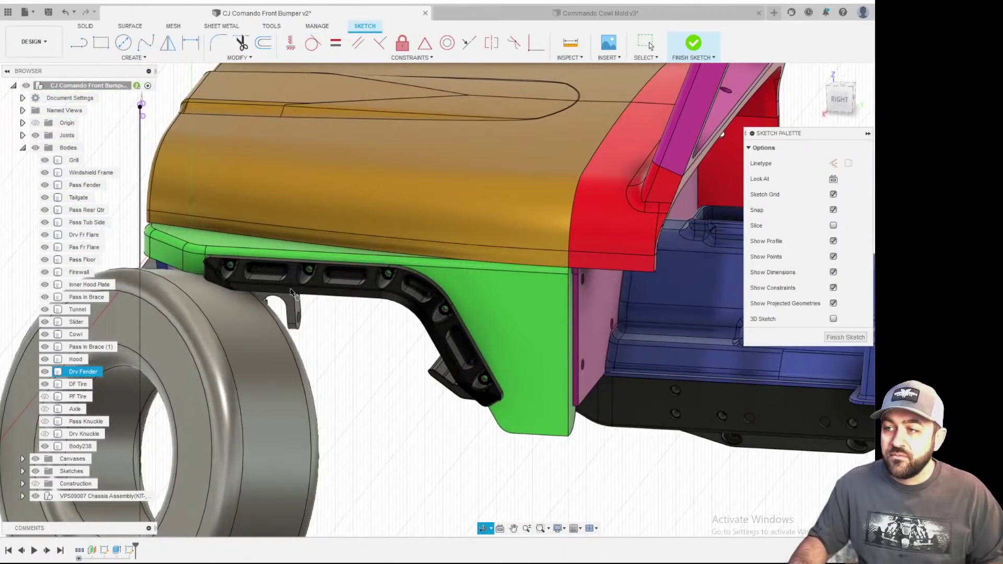
scroll(327, 293, "down", 2)
scroll(320, 267, "up", 3)
middle_click_drag(349, 290, 369, 284, "shift")
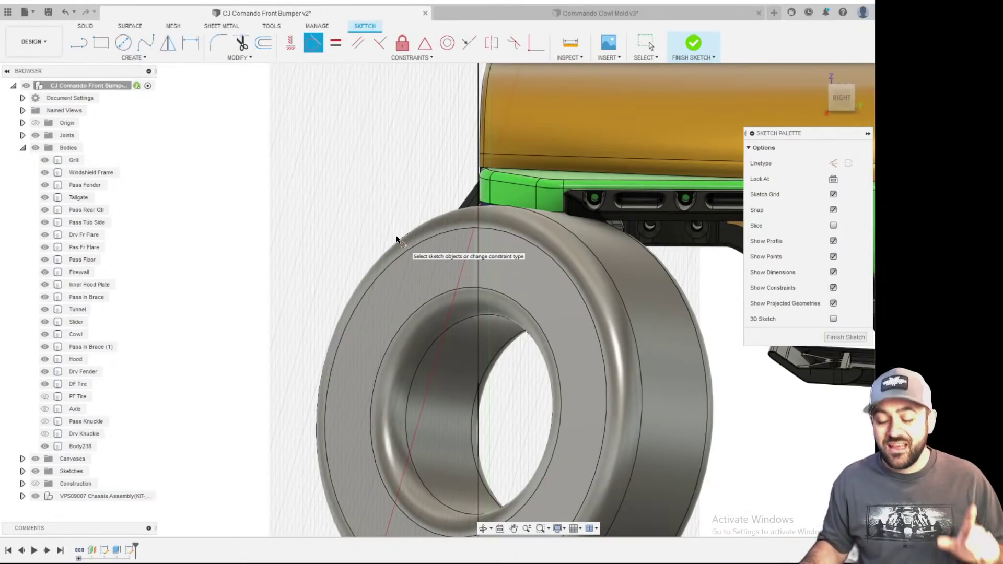
mouse_move(345, 271)
middle_mouse_down("shift")
mouse_move(439, 222)
mouse_move(411, 224)
middle_mouse_up("shift")
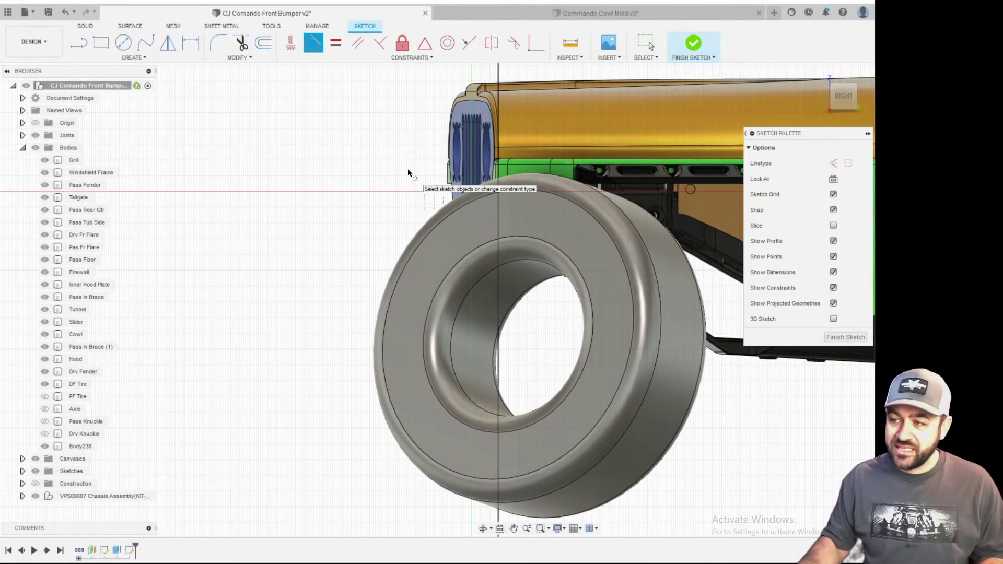
scroll(398, 204, "down", 4)
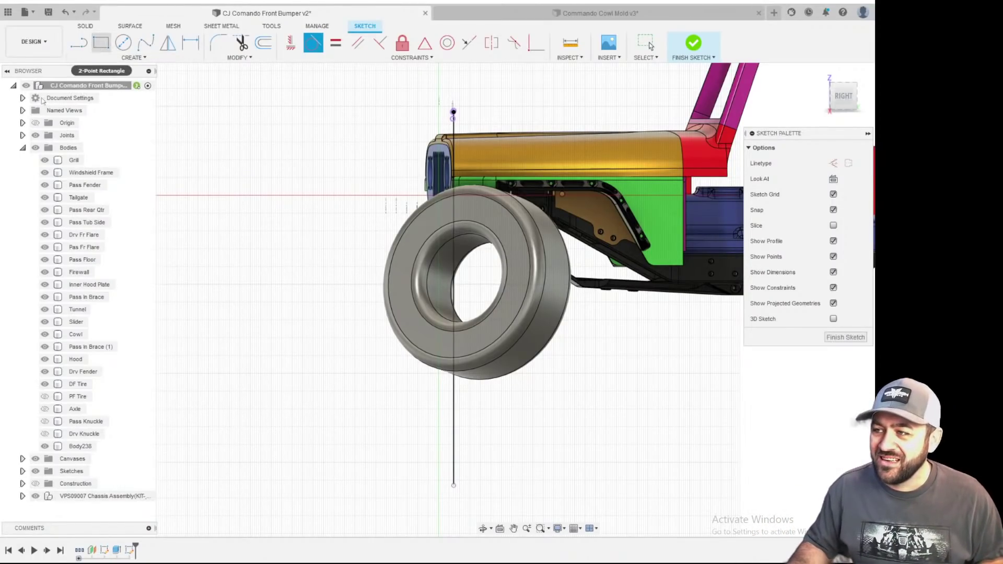
- Inspect both frame rail ends protruding below the grille and their clearance to the surrounding bodies
middle_click_drag(338, 233, 397, 210, "shift")
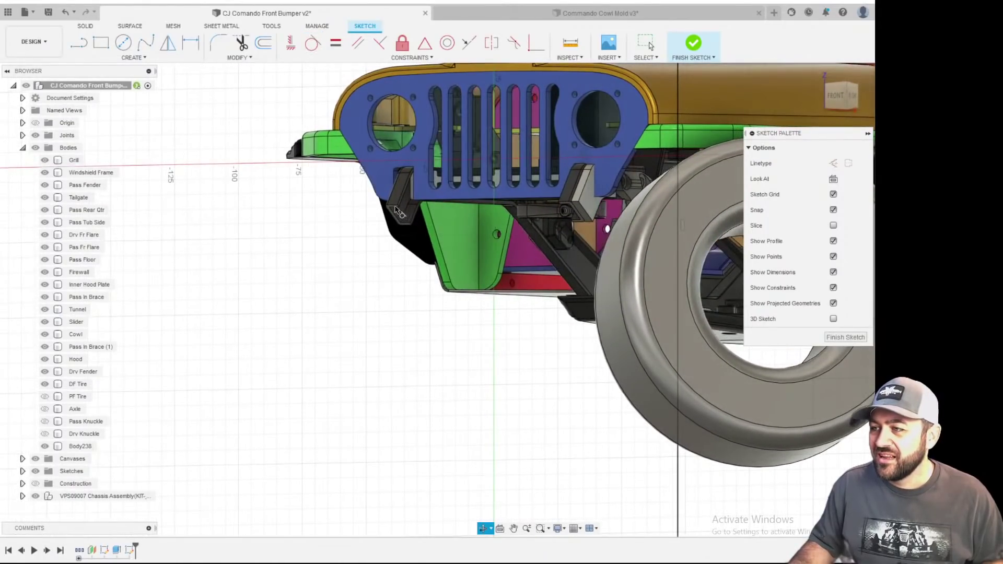
scroll(377, 159, "up", 4)
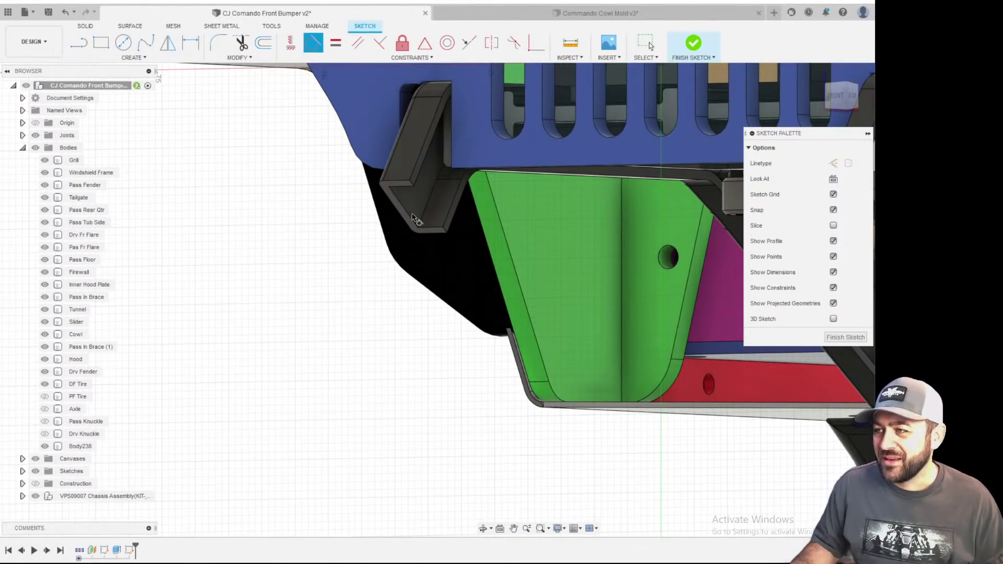
scroll(452, 119, "up", 2)
scroll(435, 205, "down", 2)
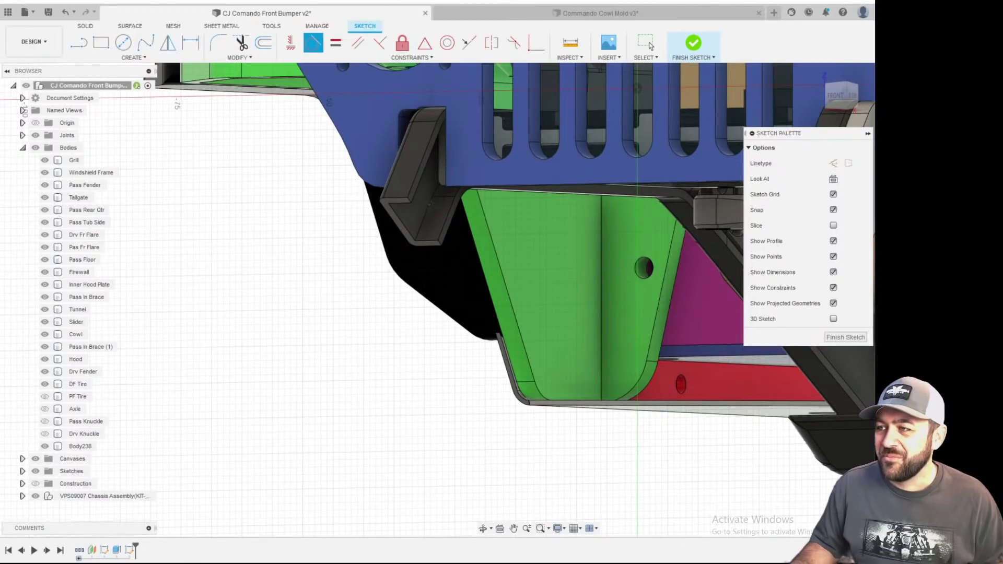
scroll(417, 212, "up", 2)
middle_click_drag(497, 160, 493, 248, "shift")
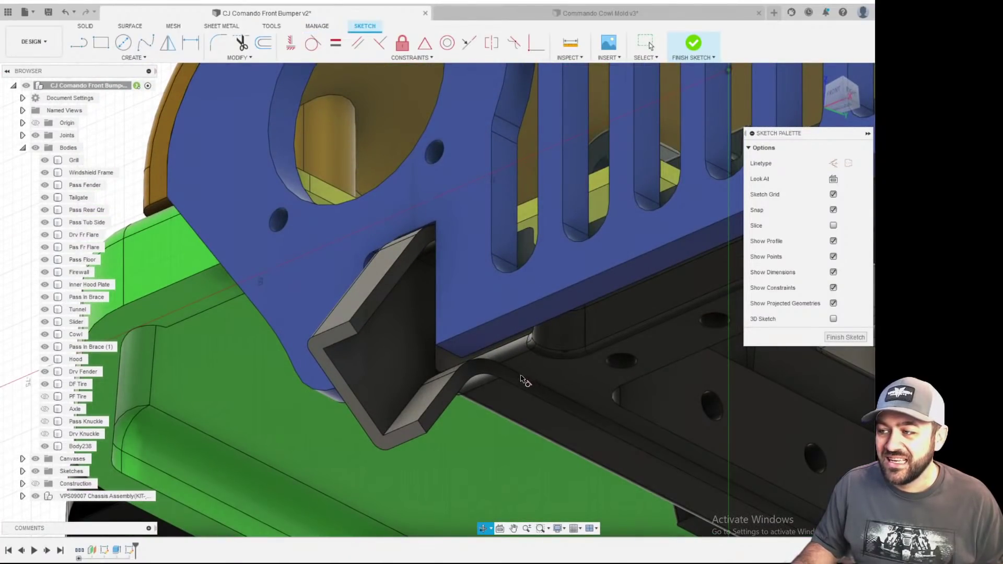
scroll(488, 416, "down", 3)
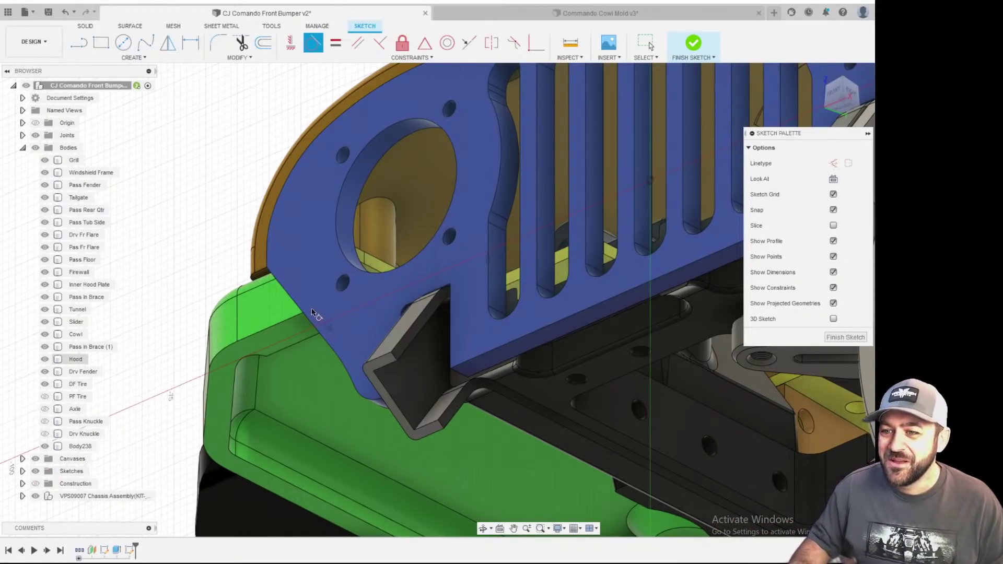
scroll(312, 312, "down", 5)
middle_click_drag(393, 322, 374, 340, "shift")
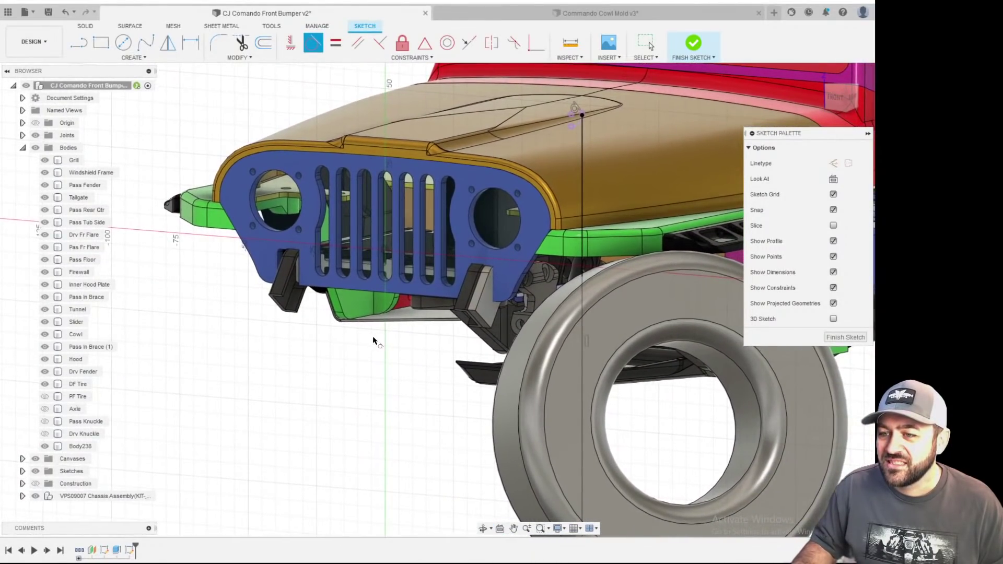
middle_click_drag(454, 313, 426, 303)
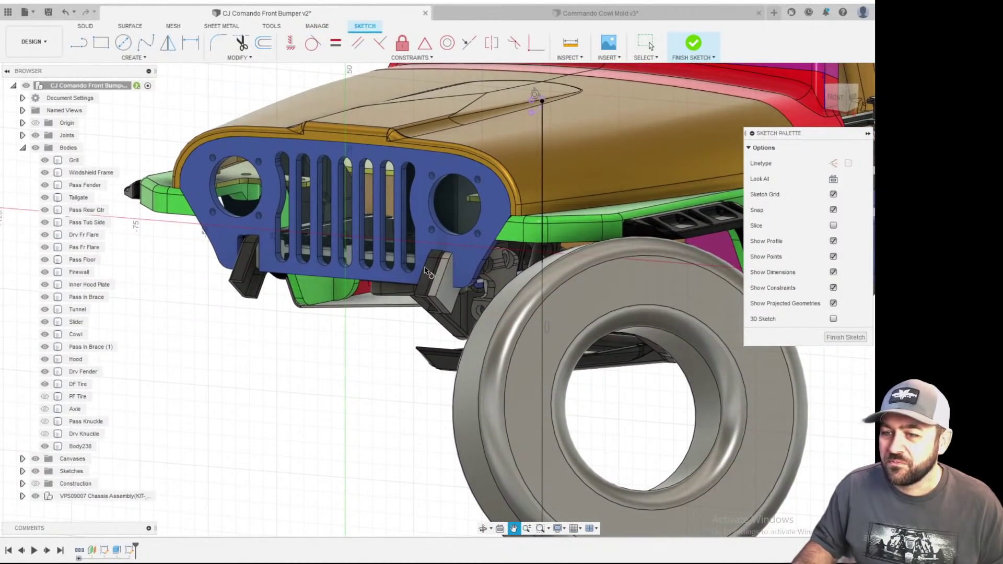
scroll(428, 273, "up", 2)
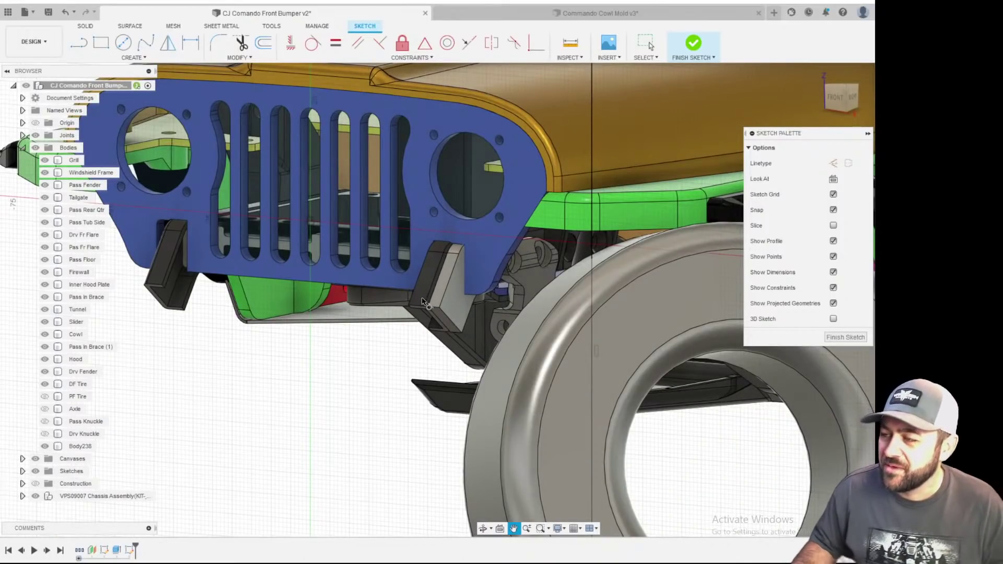
scroll(424, 294, "up", 2)
key("t")
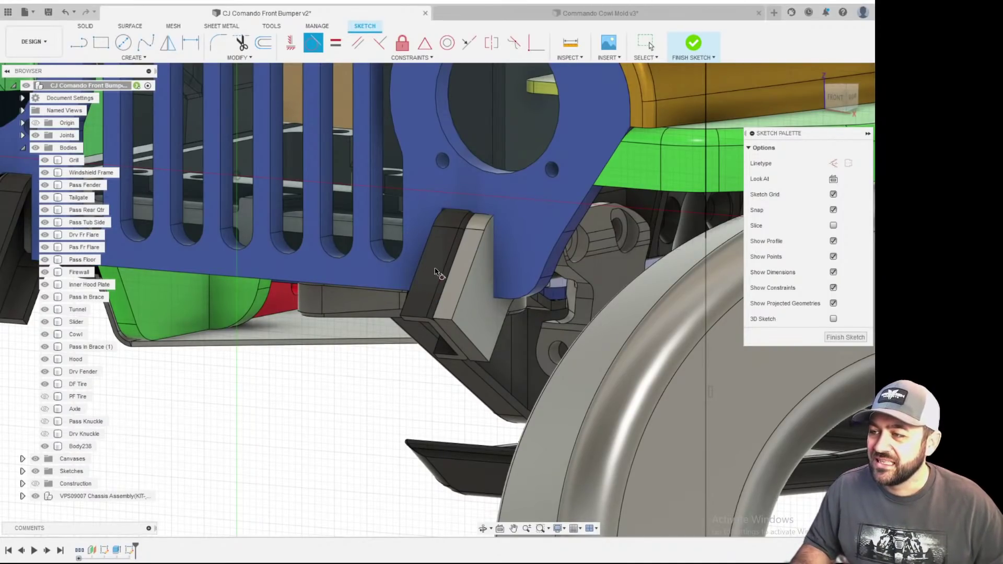
scroll(439, 272, "down", 2)
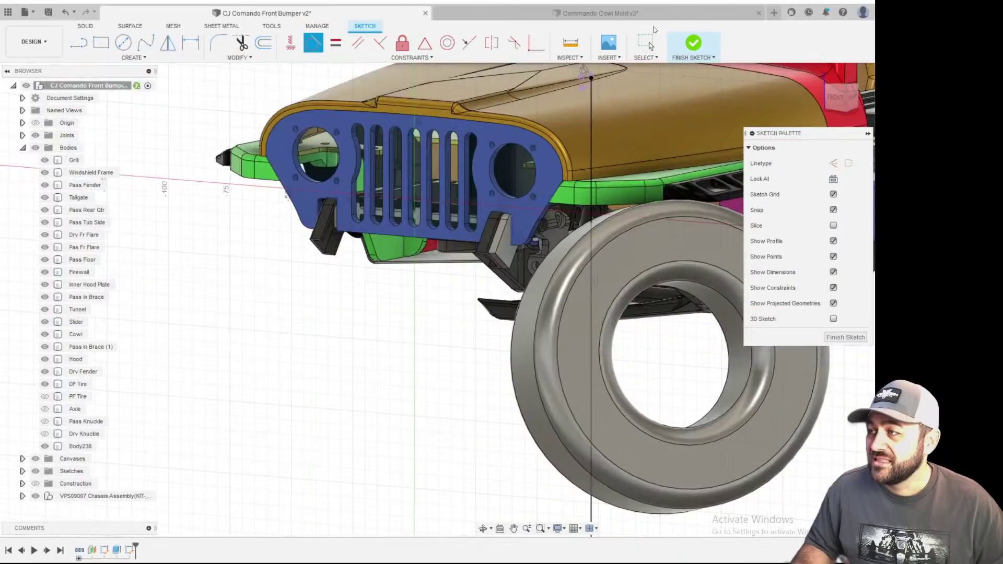
- Finish the width reference sketch and check the line against the body and tire from the front
left_click(697, 47)
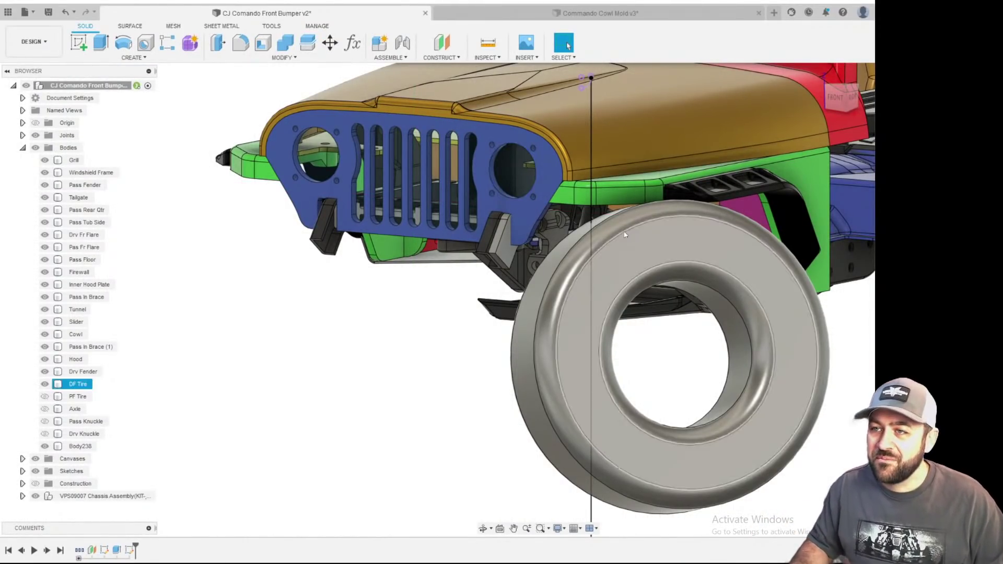
scroll(511, 228, "down", 3)
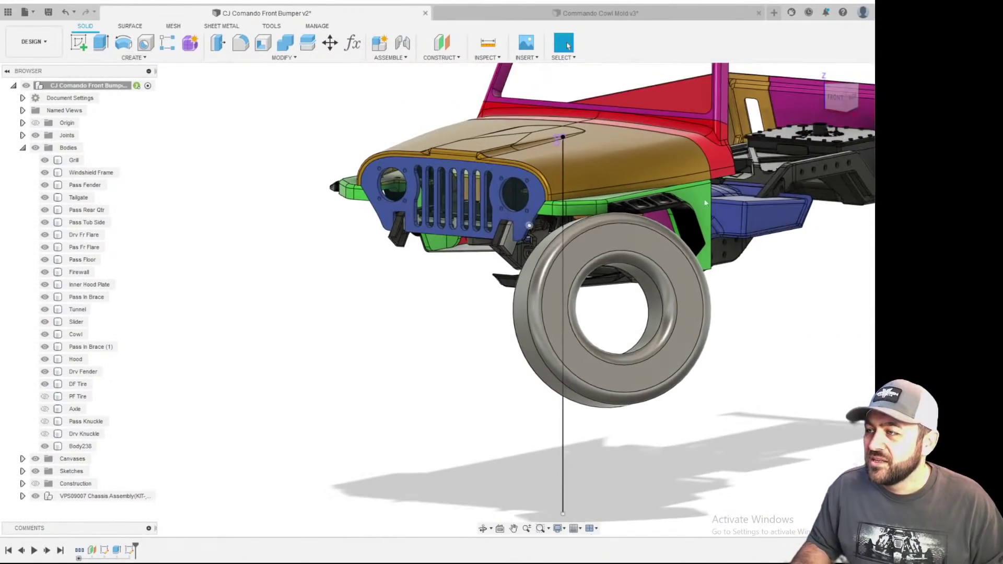
left_click(836, 97)
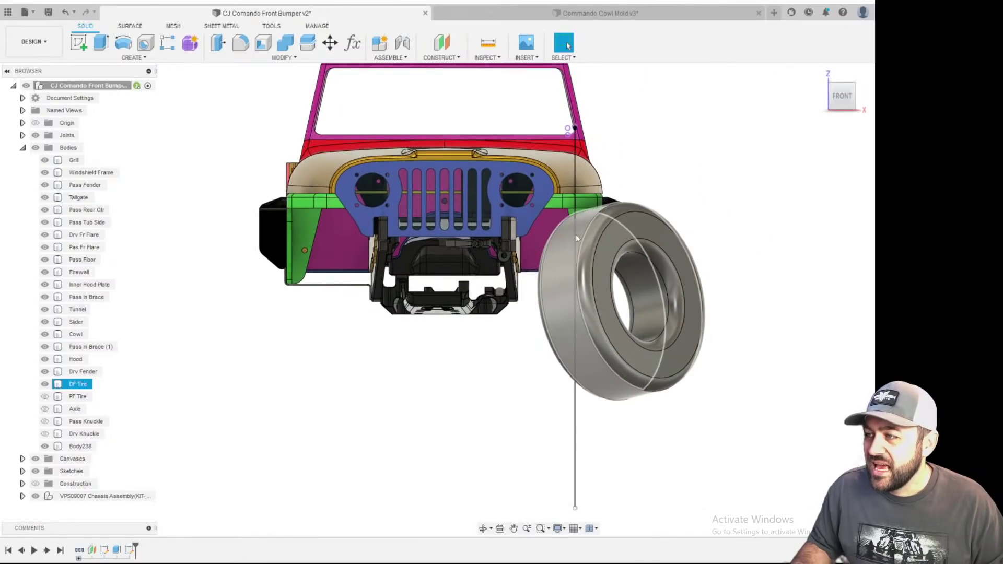
left_click(560, 228)
scroll(562, 225, "down", 3)
left_click(593, 196)
scroll(588, 201, "up", 3)
middle_click_drag(711, 114, 697, 136, "shift")
- Start a new sketch on a horizontal plane seen from the underside of the chassis, with the frame rail ends in view
left_click(78, 42)
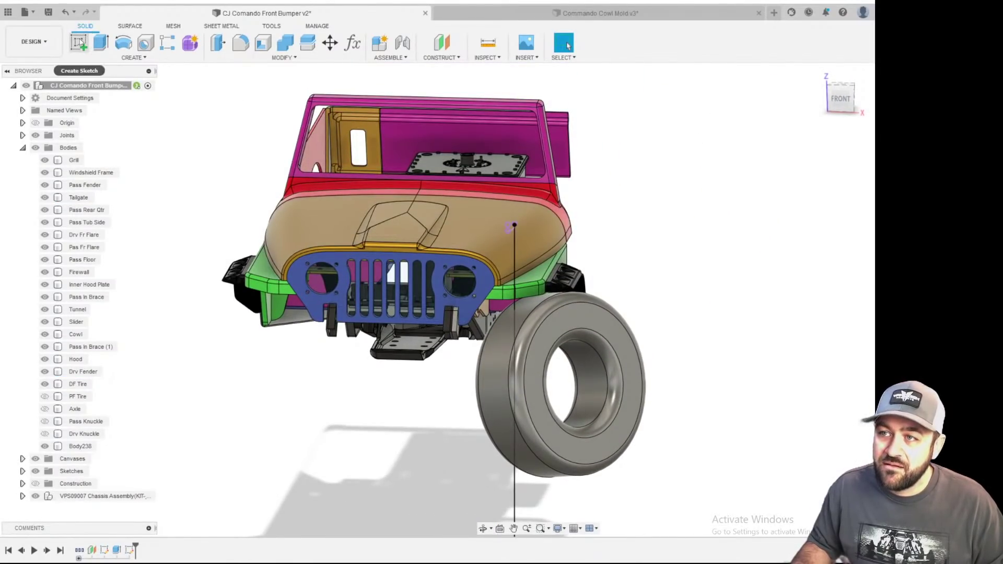
scroll(411, 329, "up", 3)
middle_click_drag(411, 329, 329, 268, "shift")
scroll(329, 269, "up", 3)
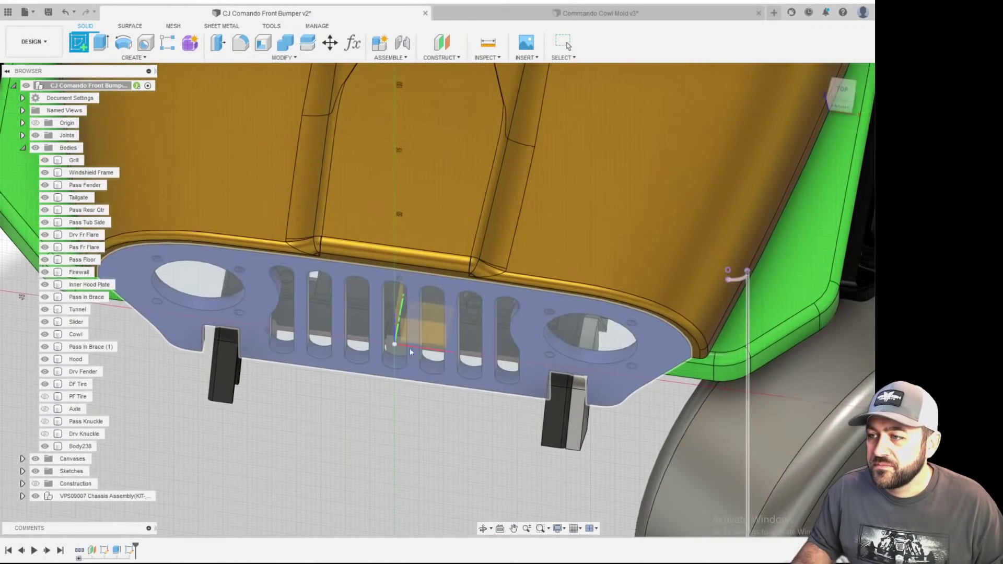
scroll(337, 345, "up", 3)
middle_click_drag(292, 349, 180, 388, "shift")
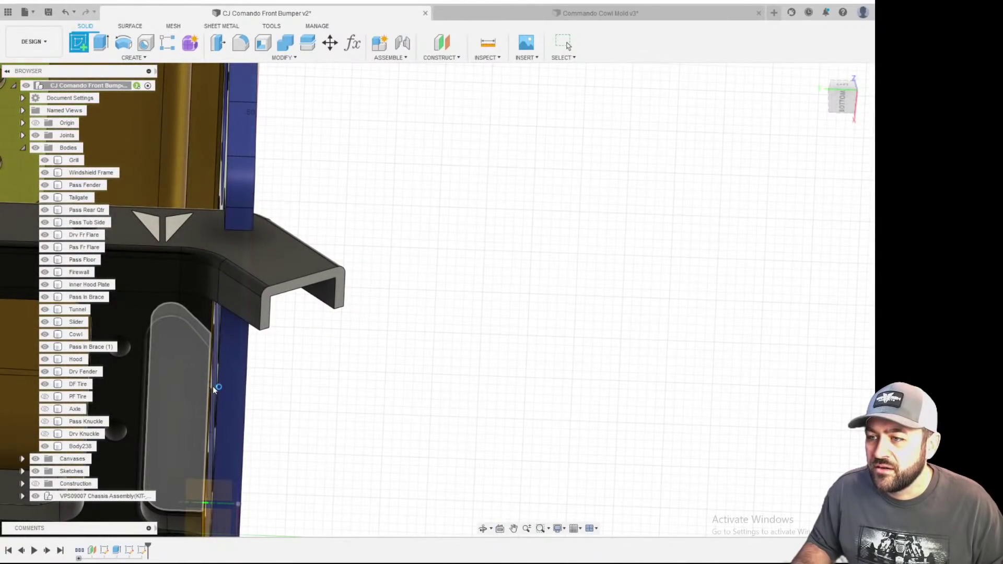
left_click(227, 390)
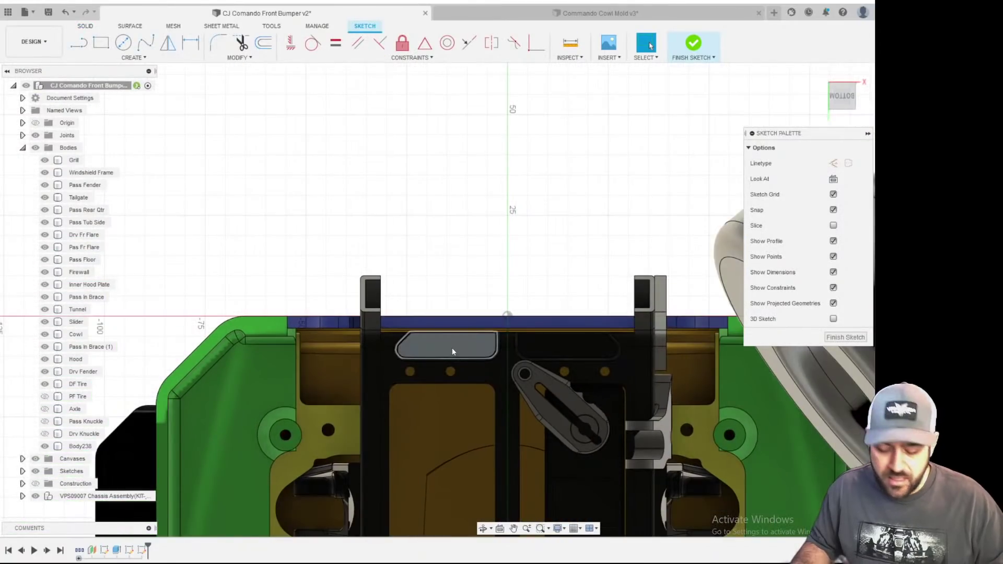
scroll(335, 225, "down", 3)
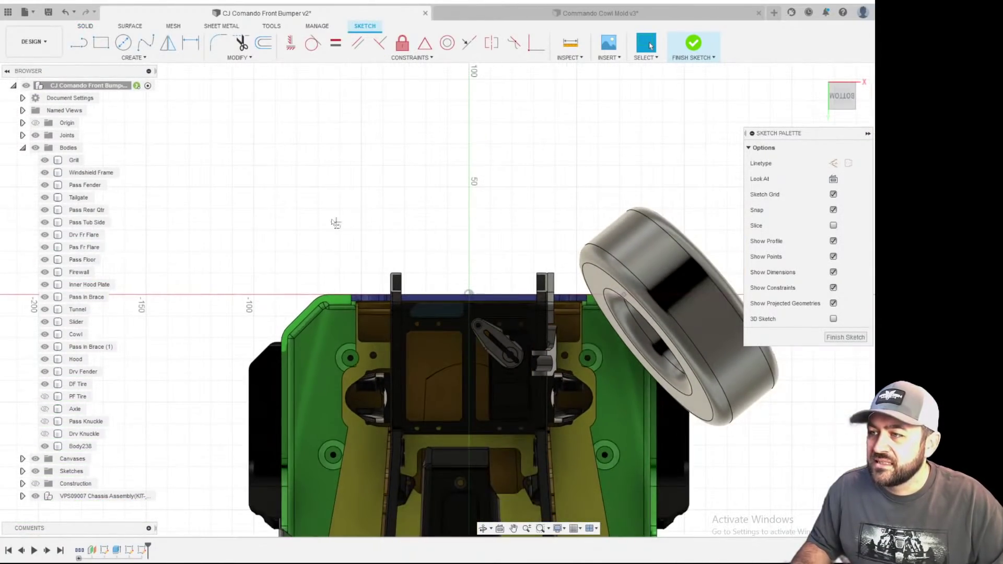
- Sketch a horizontal line about 195 mm long ahead of the grille and frame rail ends, spanning both sides of the centerline
key("l")
left_click(287, 207)
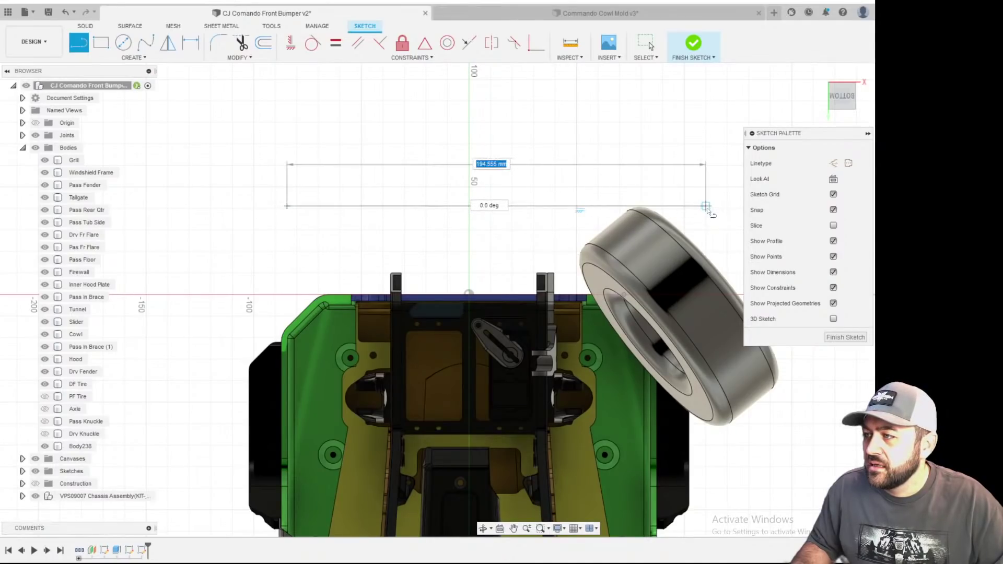
left_click(706, 206)
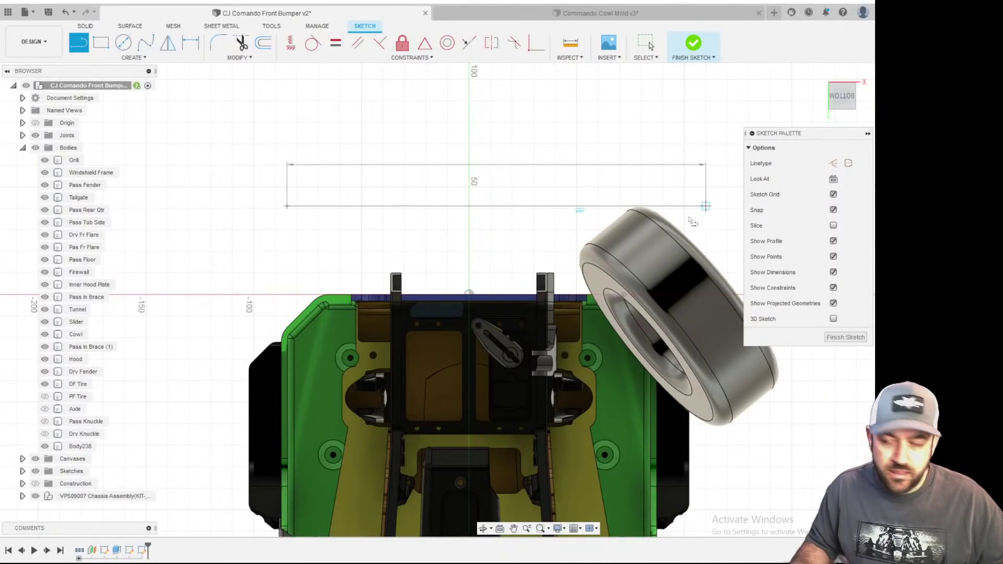
key("Escape")
- Dimension the horizontal line 26 mm forward of the grille's front edge
key("d")
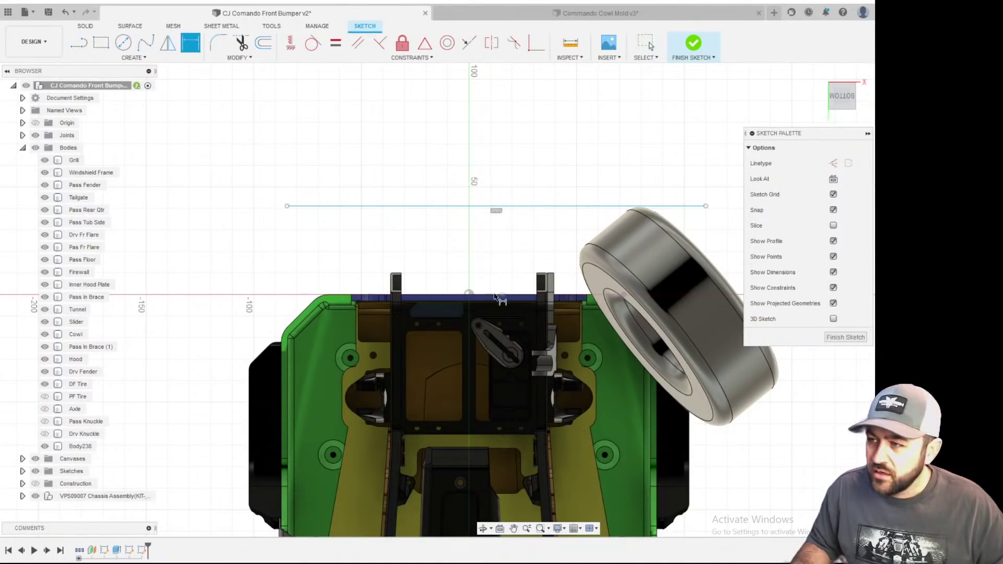
scroll(434, 289, "up", 3)
scroll(431, 289, "up", 2)
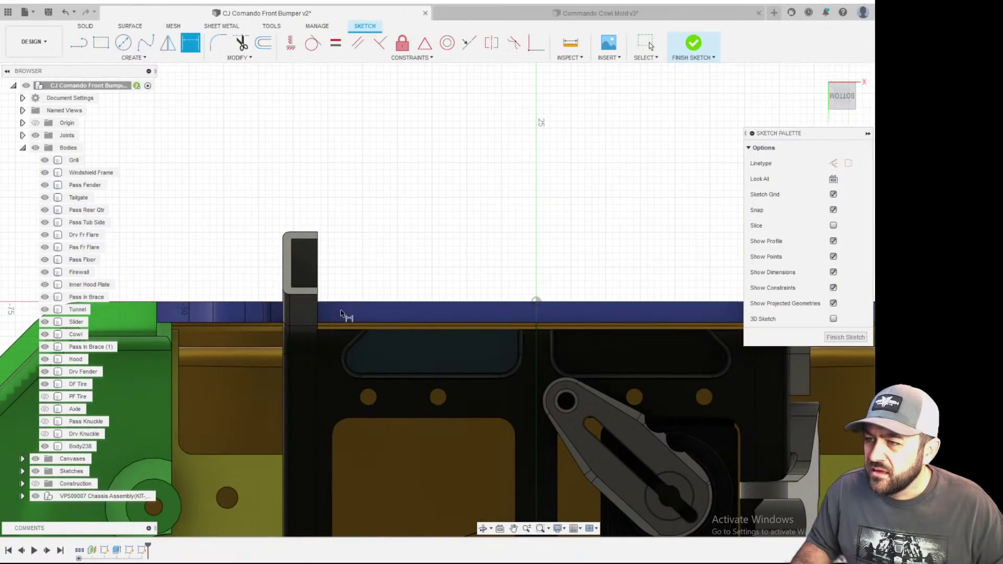
scroll(352, 306, "down", 2)
left_click(366, 300)
left_click(360, 106)
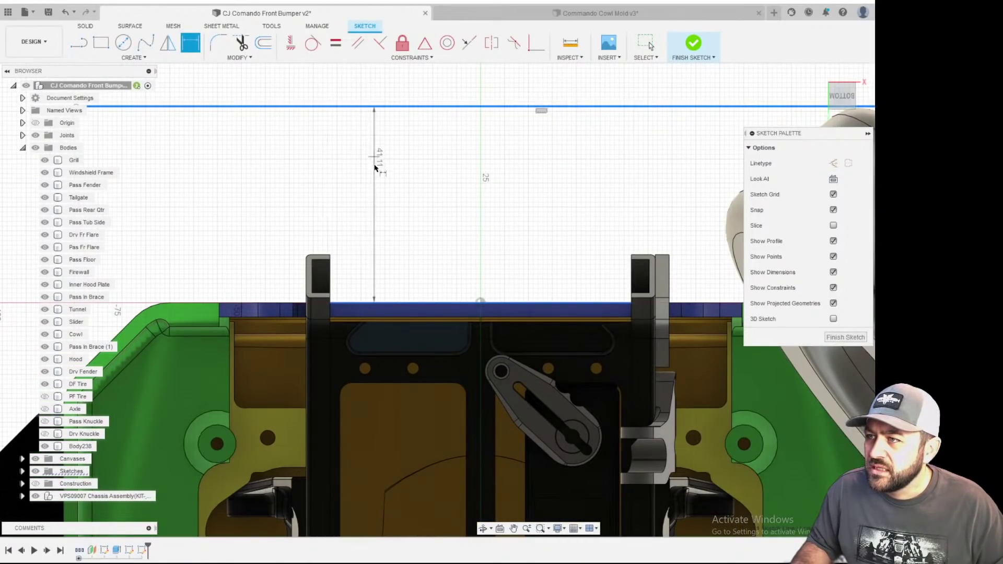
left_click(550, 221)
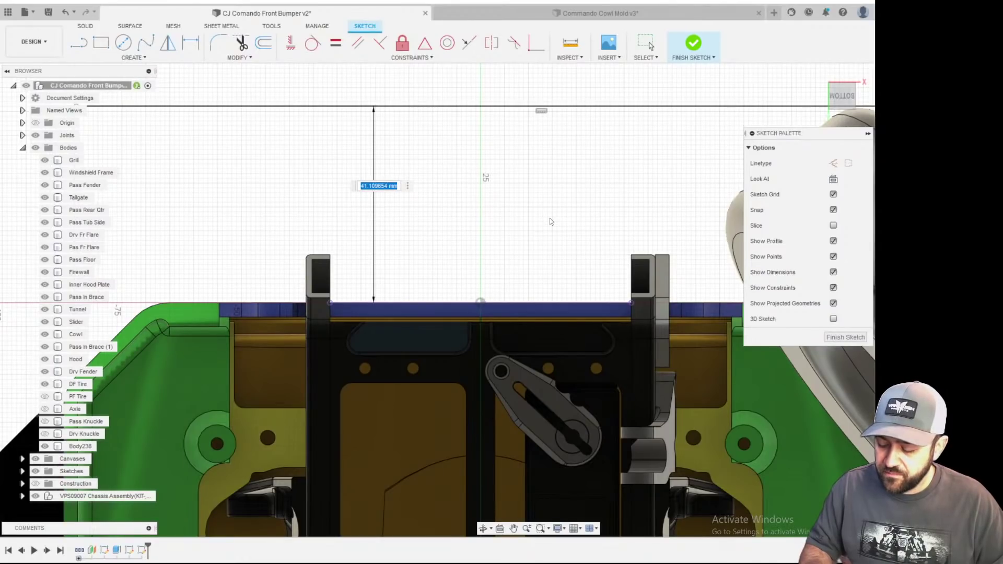
type("26")
key("Return")
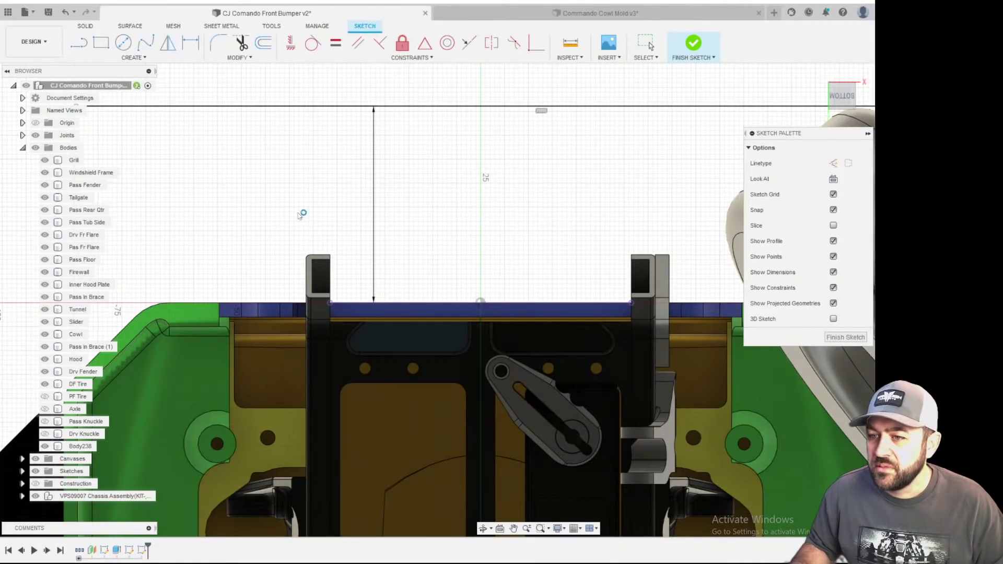
- Stretch the line's end opposite the DF Tire outward to X -110 mm
scroll(327, 215, "down", 5)
scroll(572, 232, "up", 3)
scroll(443, 276, "down", 3)
scroll(235, 289, "up", 3)
scroll(467, 254, "down", 2)
key("Escape")
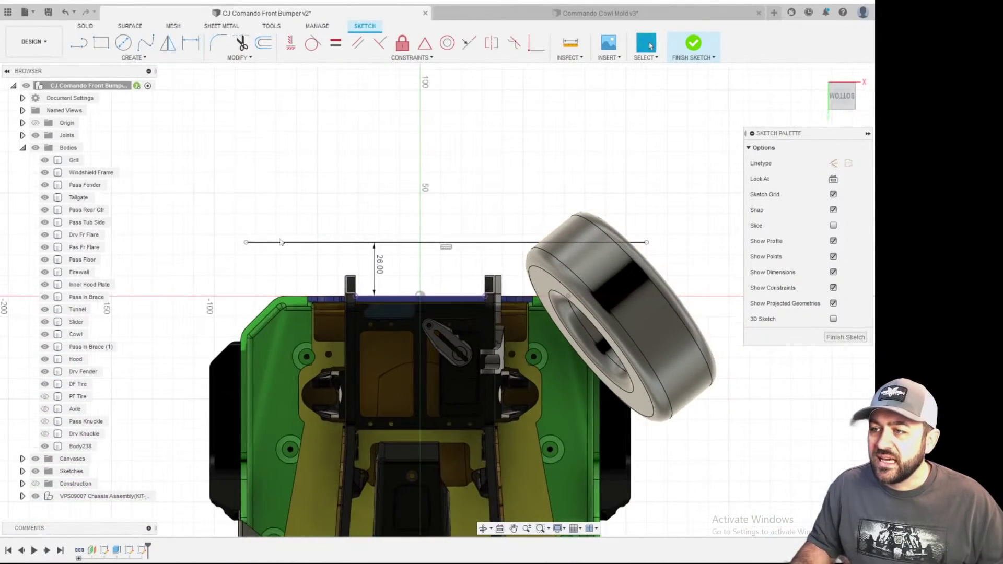
left_click_drag(233, 247, 193, 243)
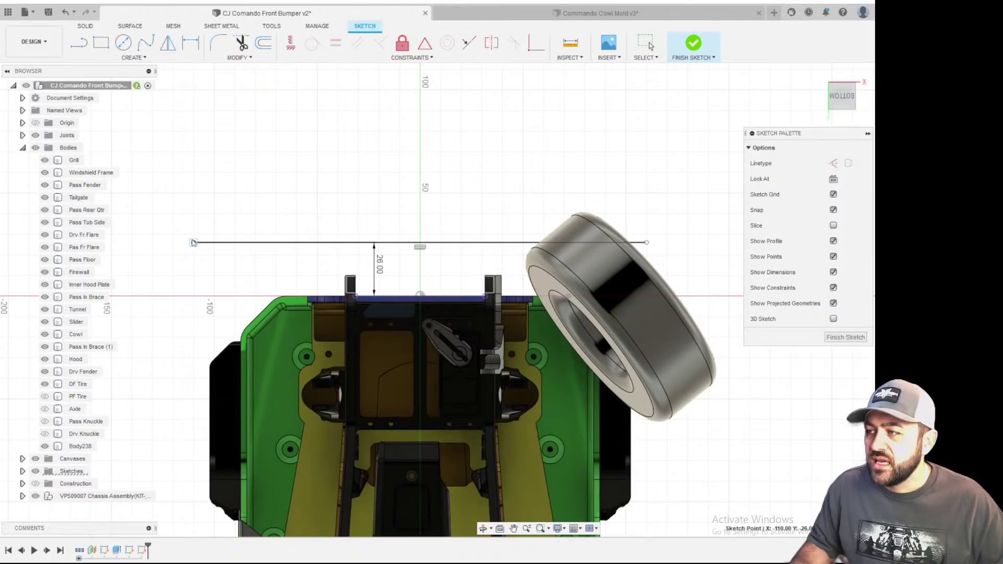
- Examine from the front and side how the offset line sits relative to the grille, angled rail ends and DF Tire
mouse_move(410, 266)
middle_mouse_down("shift")
mouse_move(474, 378)
mouse_move(486, 369)
mouse_move(480, 354)
mouse_move(441, 365)
mouse_move(399, 359)
mouse_move(406, 366)
middle_mouse_up("shift")
scroll(492, 138, "up", 4)
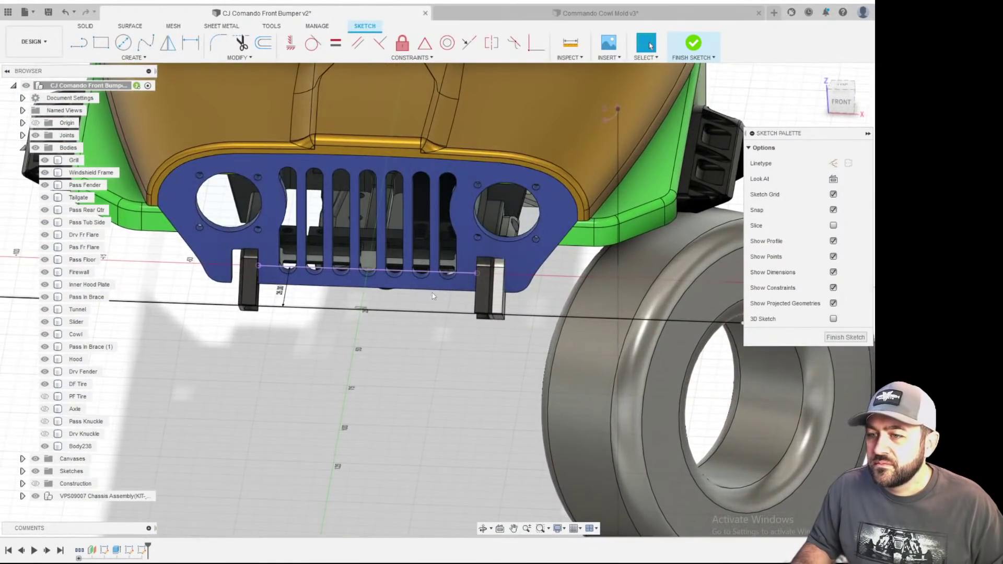
middle_click_drag(432, 293, 538, 304, "shift")
mouse_move(483, 396)
middle_mouse_down("shift")
mouse_move(482, 416)
mouse_move(486, 387)
middle_mouse_up("shift")
left_click(484, 421)
scroll(520, 419, "down", 3)
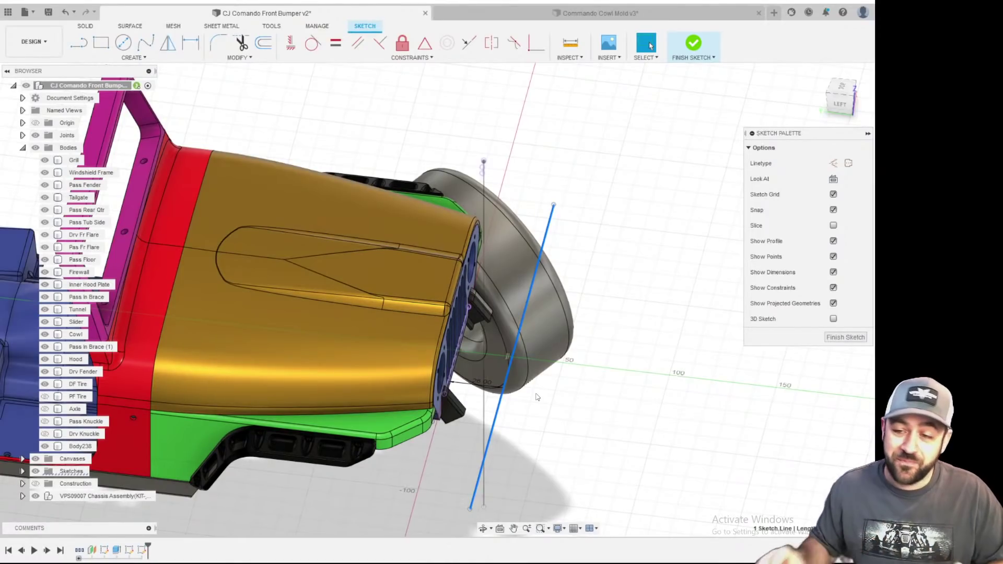
scroll(537, 397, "up", 2)
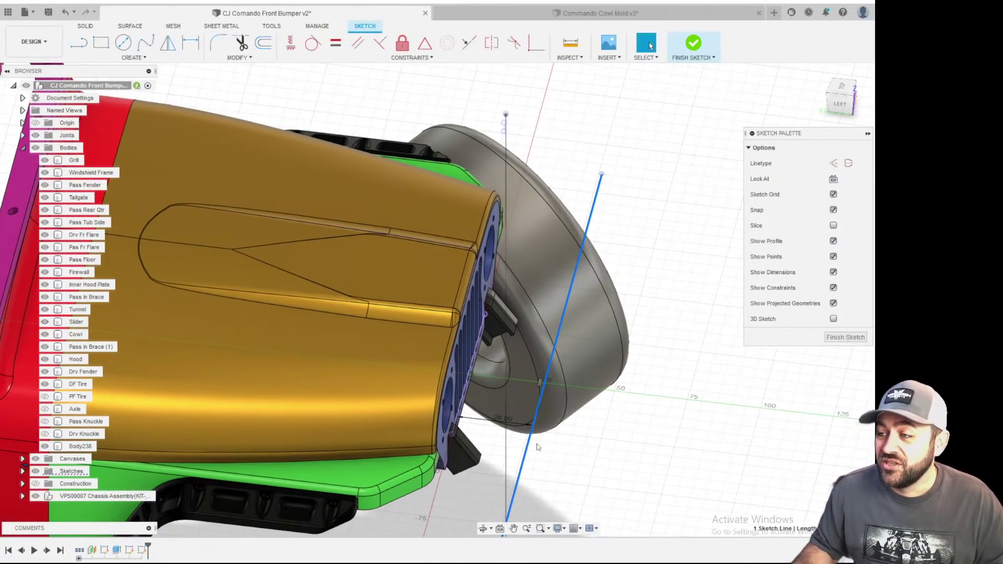
middle_click_drag(537, 447, 537, 417, "shift")
scroll(510, 426, "up", 1)
middle_click_drag(481, 441, 517, 296)
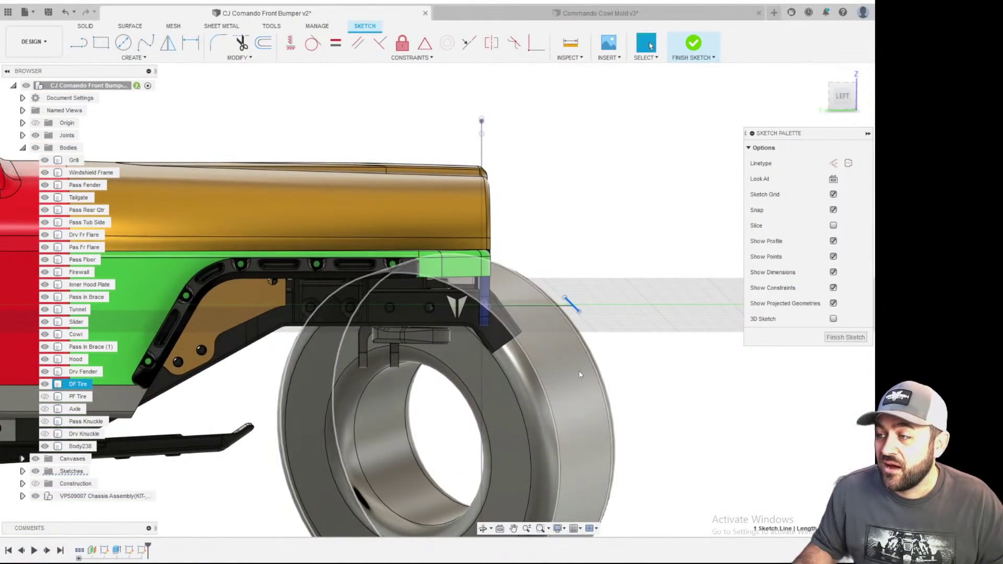
mouse_move(579, 375)
middle_mouse_down("shift")
mouse_move(507, 323)
mouse_move(419, 297)
middle_mouse_up("shift")
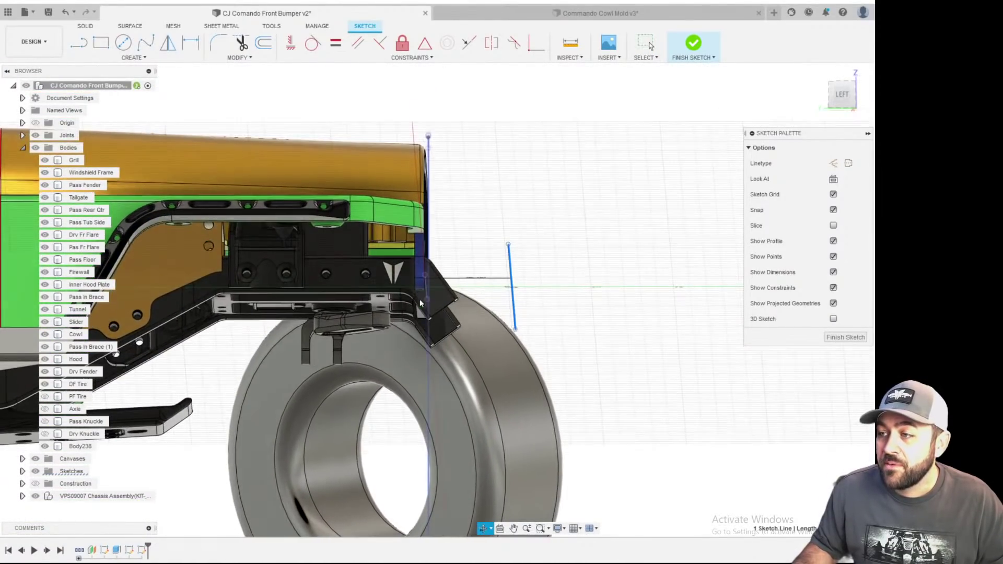
scroll(426, 322, "up", 4)
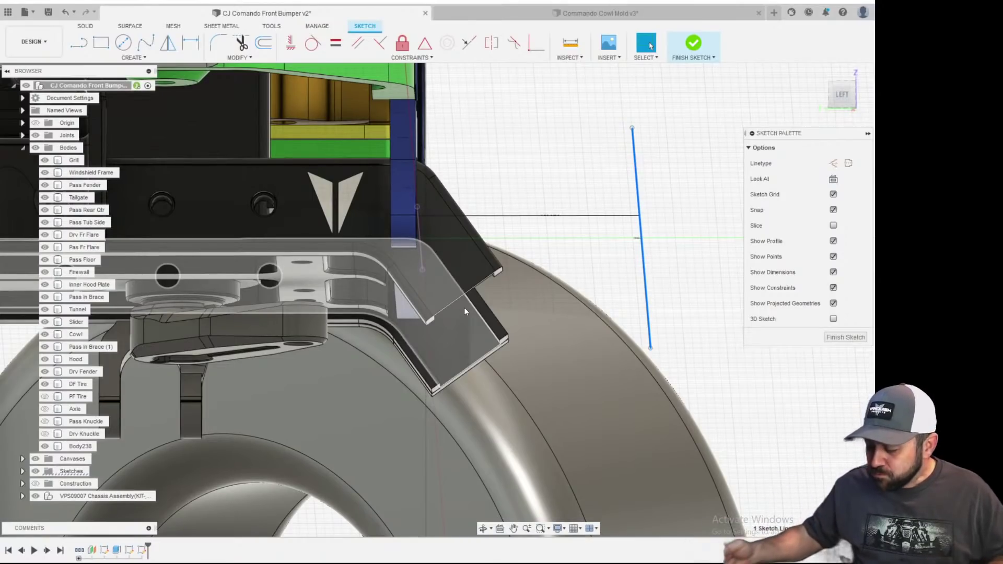
scroll(362, 214, "down", 5)
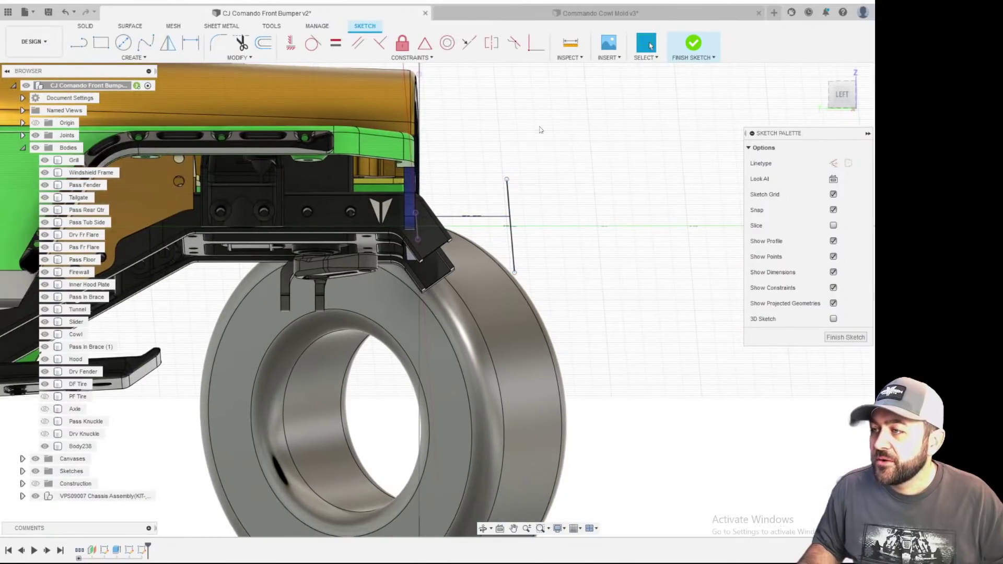
- Finish the offset line sketch and check the line against the front of the body in a perspective view
left_click(693, 44)
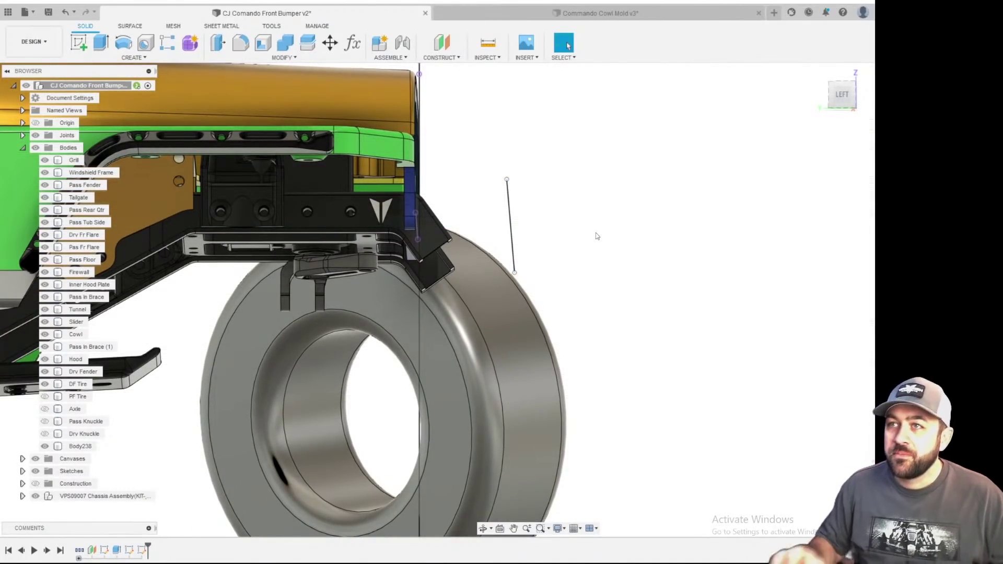
middle_click_drag(642, 178, 326, 442, "shift")
scroll(325, 442, "down", 2)
scroll(506, 284, "up", 3)
middle_click_drag(506, 284, 574, 365, "shift")
key("F6")
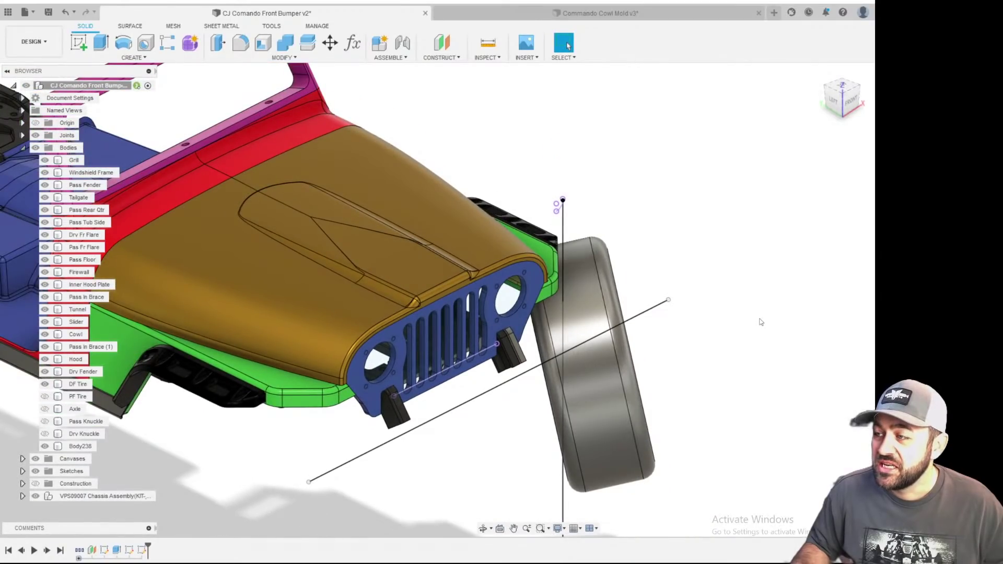
- Hide the DF Tire body to clear the area around the rail ends
left_click(618, 371)
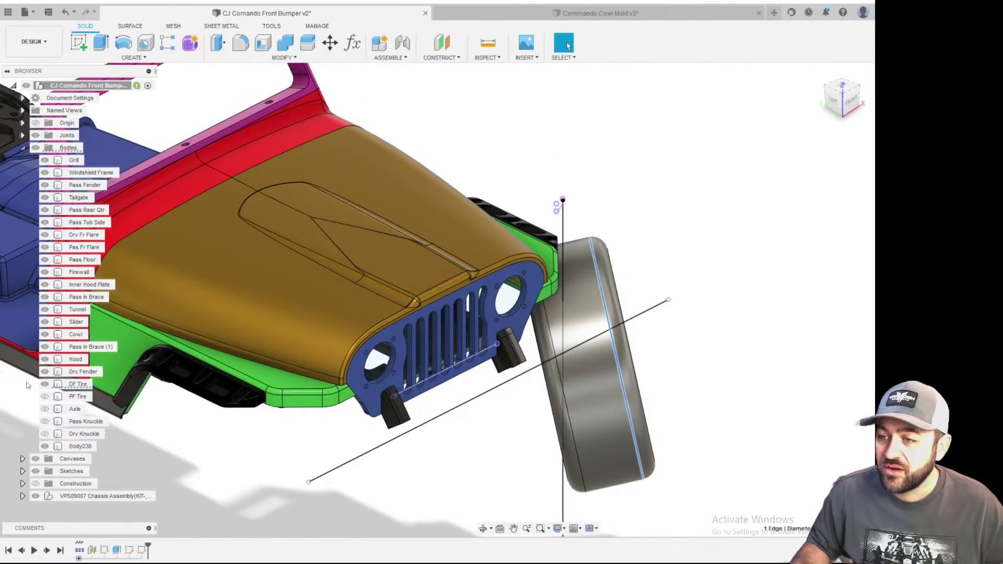
left_click(51, 385)
key("v")
middle_click_drag(448, 465, 534, 447, "shift")
left_click(316, 371)
left_click(370, 117)
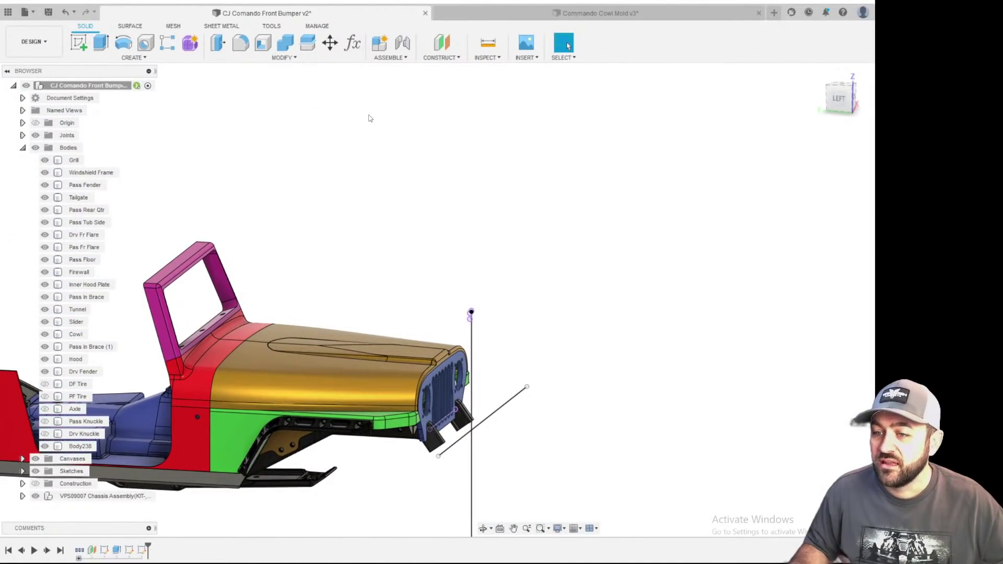
- Start a new sketch on the vertical lengthwise plane seen from the side of the vehicle
left_click(79, 42)
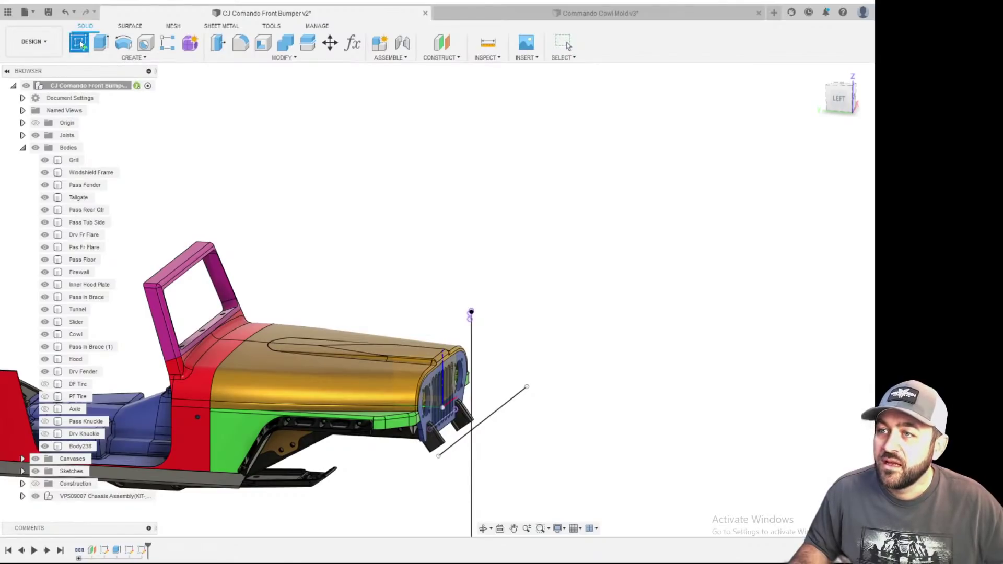
scroll(465, 379, "up", 5)
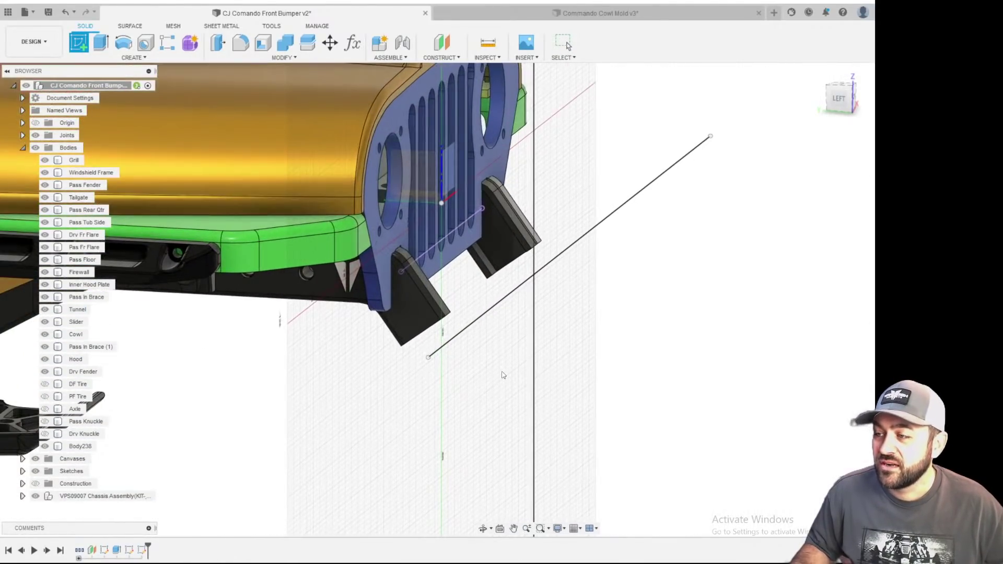
scroll(550, 426, "down", 2)
mouse_move(504, 413)
middle_mouse_down("shift")
mouse_move(510, 405)
mouse_move(496, 387)
middle_mouse_up("shift")
scroll(497, 387, "down", 5)
scroll(489, 366, "up", 2)
scroll(485, 360, "down", 2)
scroll(485, 360, "down", 3)
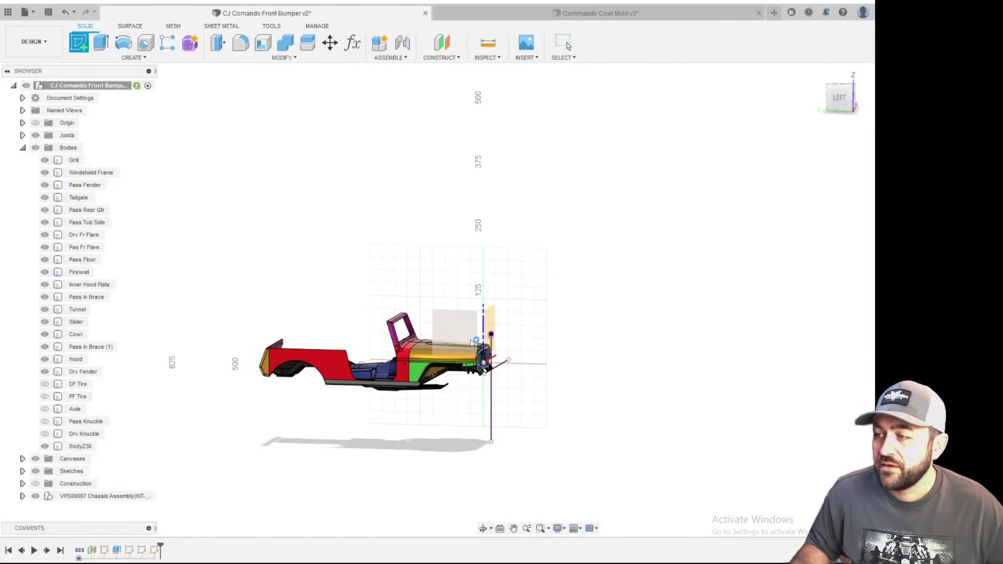
left_click(476, 339)
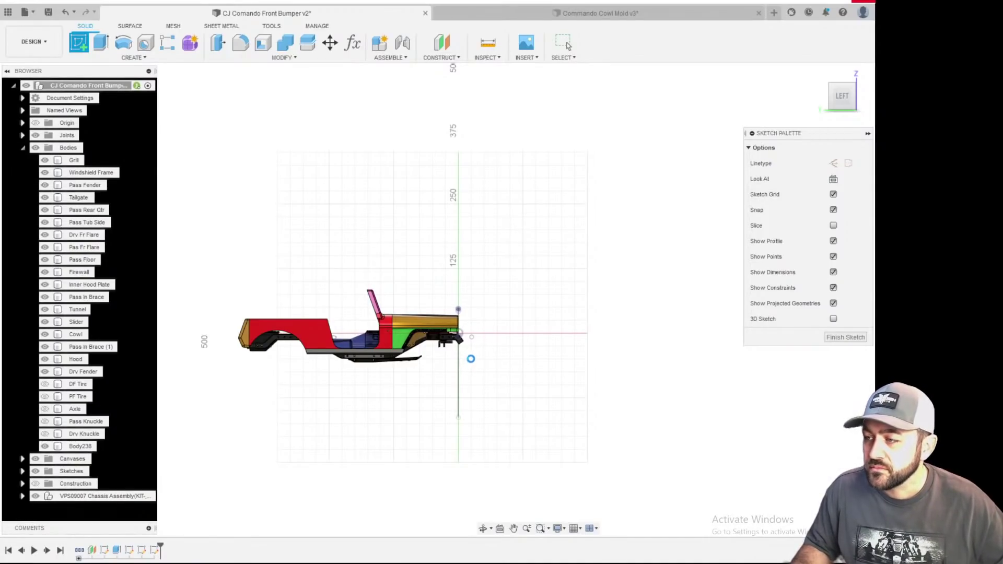
- Draw the bumper profile's first line, about 15 mm long, from just below the rail end's lower corner, sloping up and forward
scroll(474, 349, "up", 10)
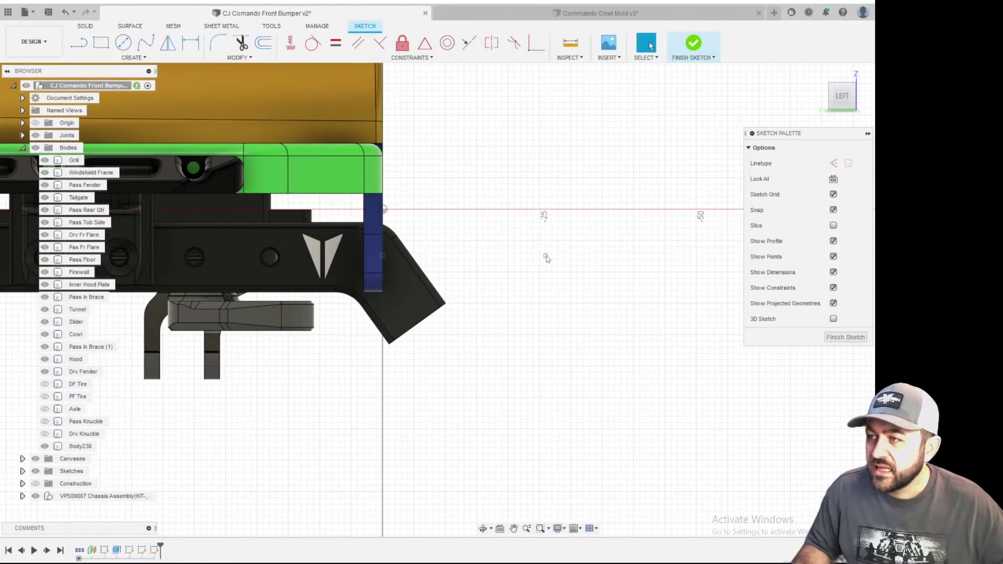
scroll(546, 259, "up", 2)
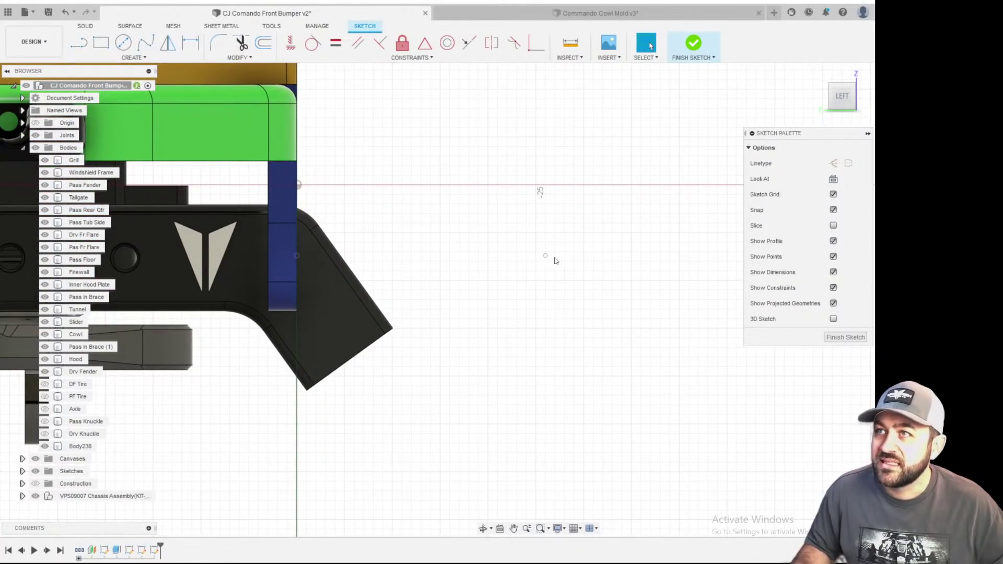
left_click(83, 44)
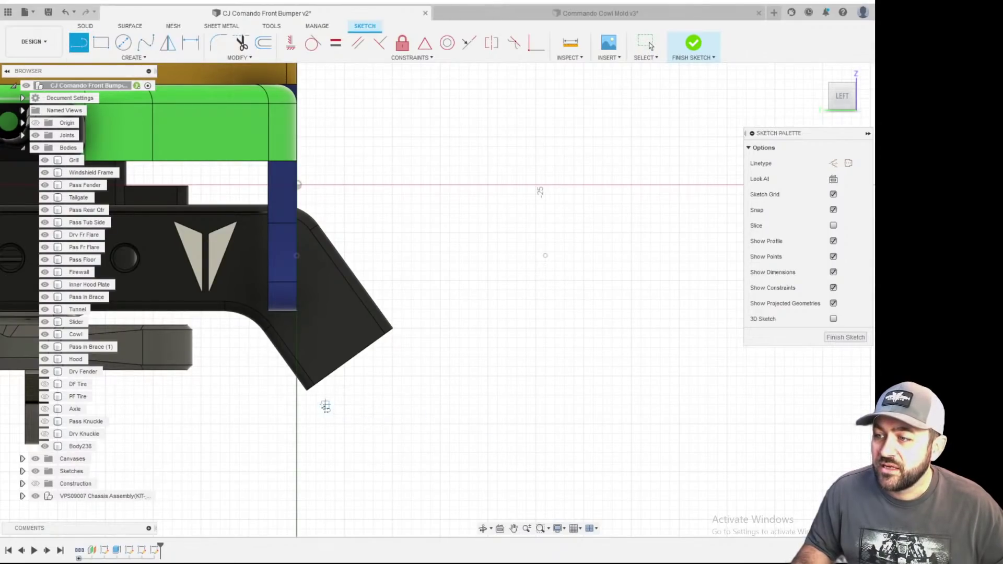
scroll(309, 402, "up", 2)
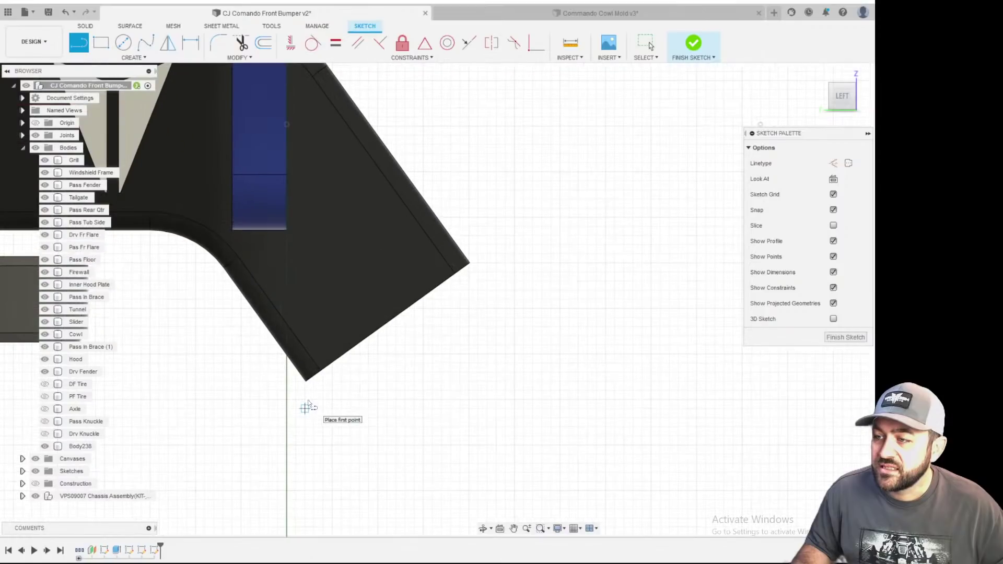
scroll(305, 391, "up", 1)
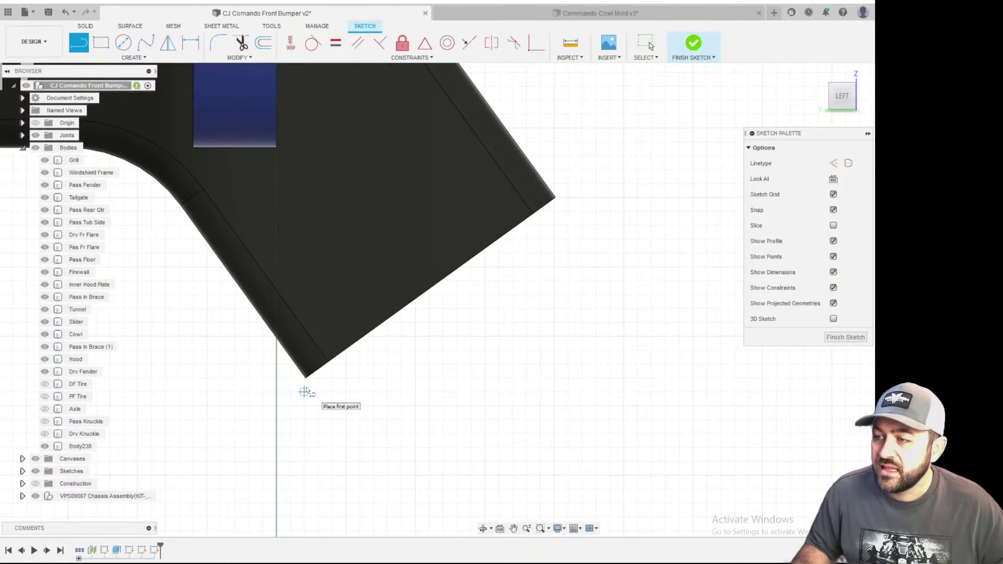
left_click(305, 392)
scroll(319, 400, "down", 5)
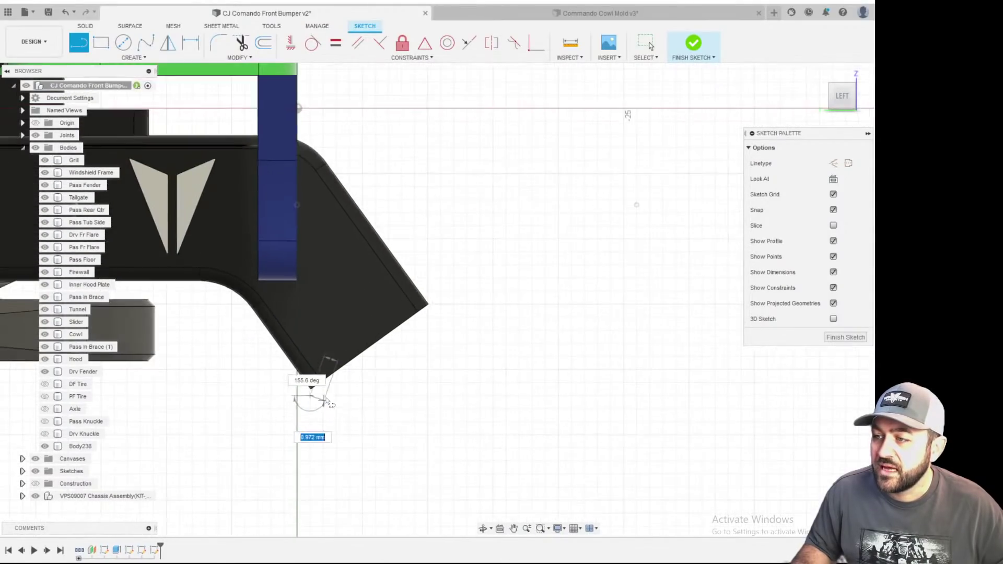
scroll(475, 382, "up", 2)
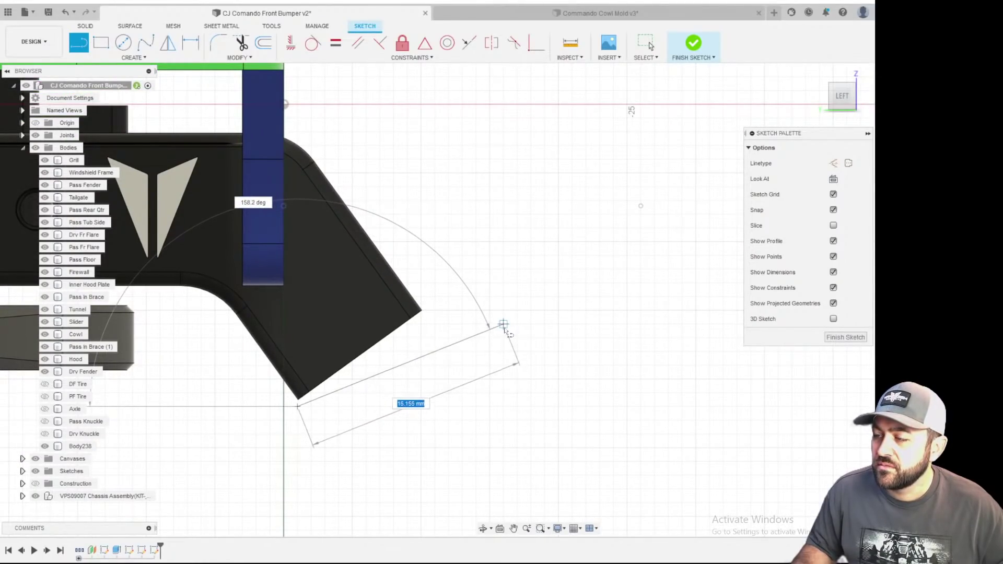
left_click(509, 321)
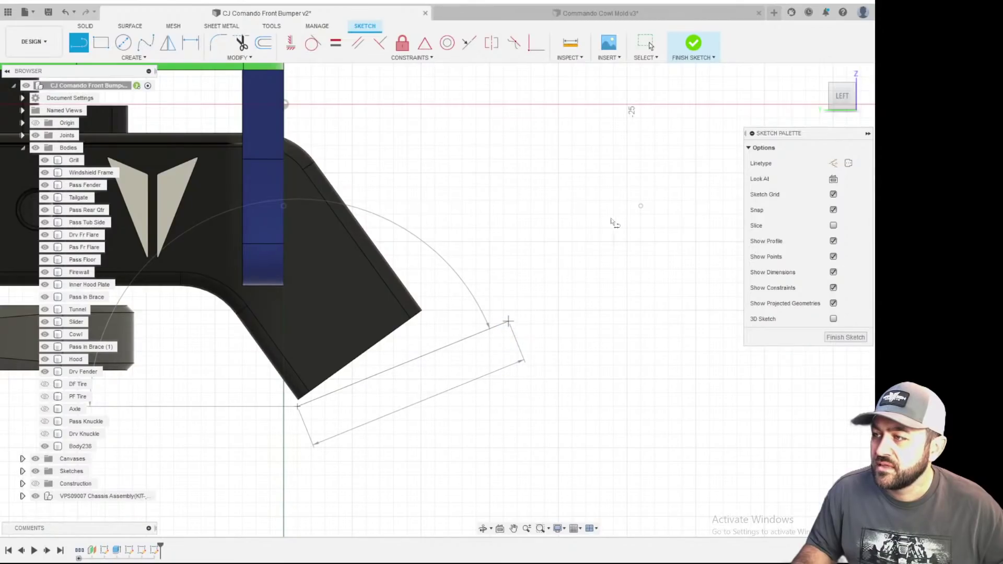
- Continue the bumper profile with a steeper line rising forward, followed by a short horizontal line running back toward the body
scroll(639, 199, "up", 2)
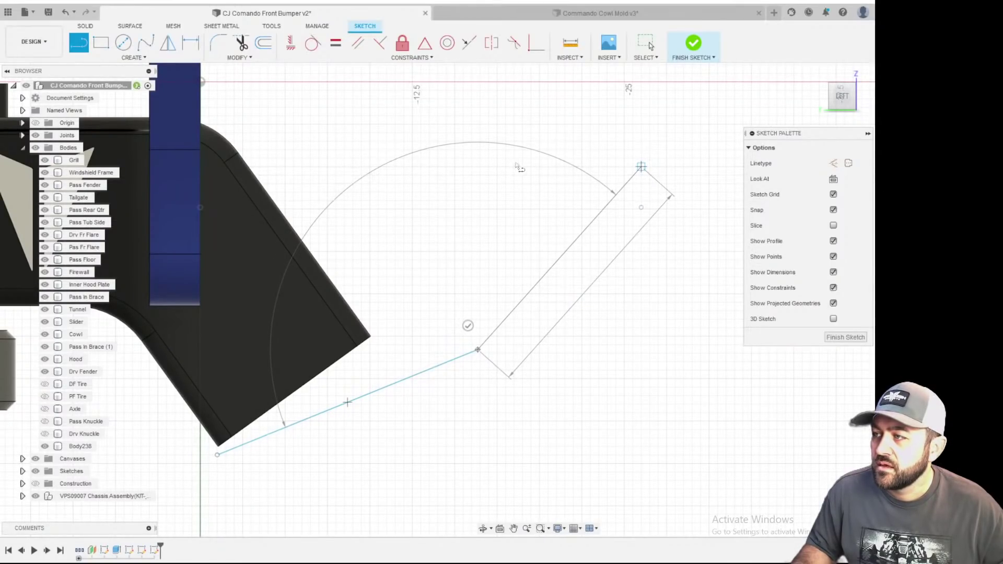
left_click(642, 166)
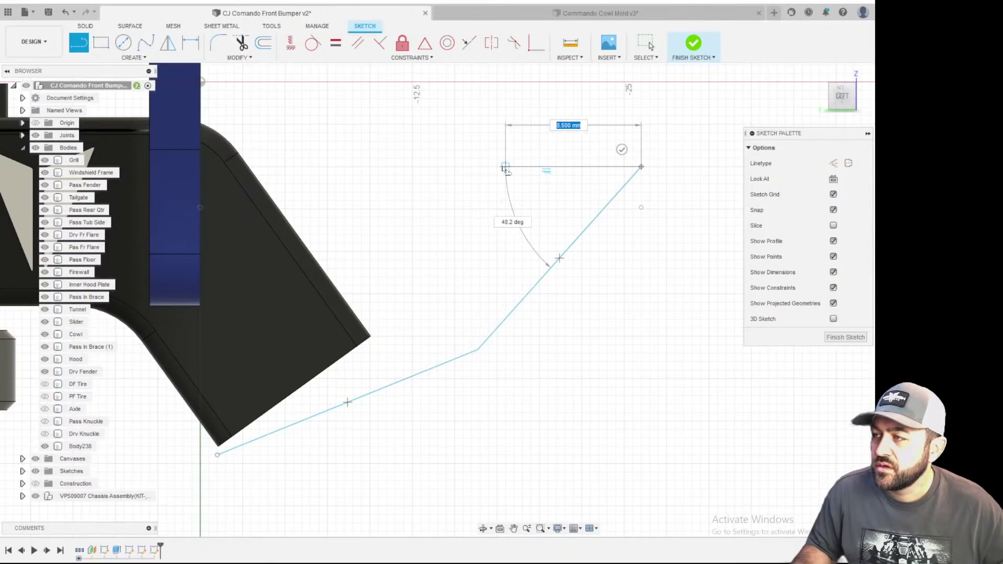
scroll(624, 153, "up", 5)
scroll(643, 155, "up", 1)
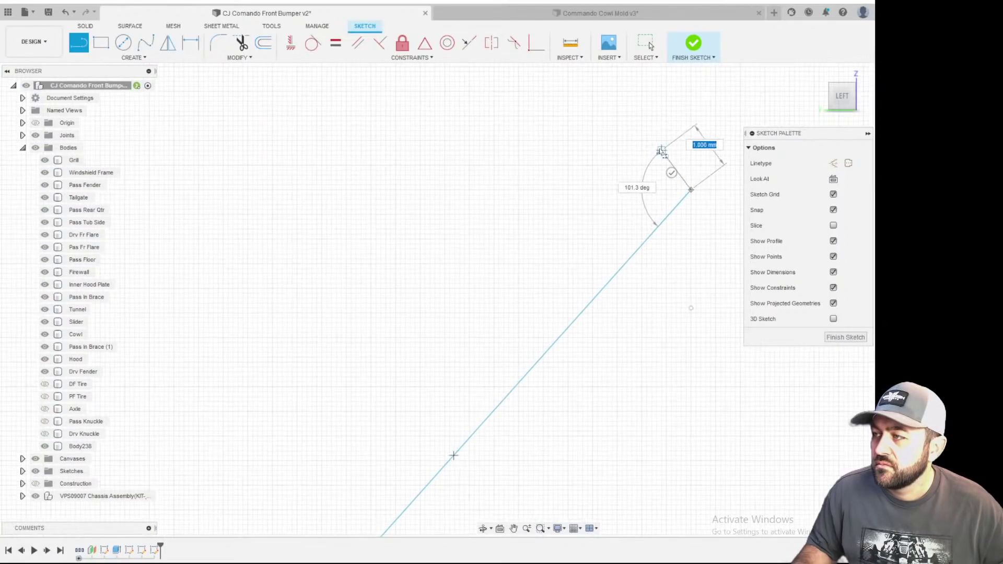
scroll(625, 159, "up", 2)
scroll(620, 175, "down", 3)
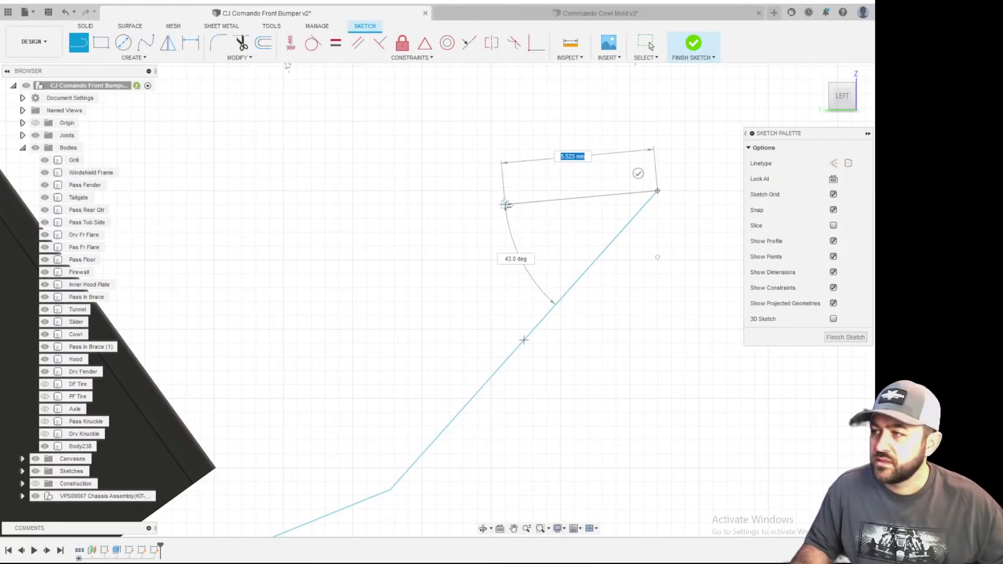
left_click(435, 192)
scroll(442, 206, "down", 2)
scroll(447, 221, "down", 2)
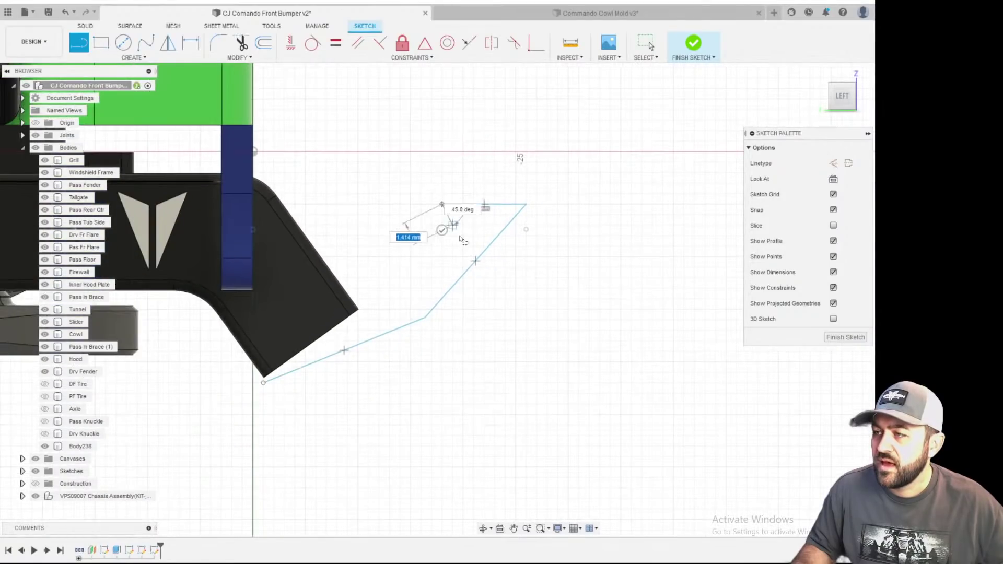
key("Escape")
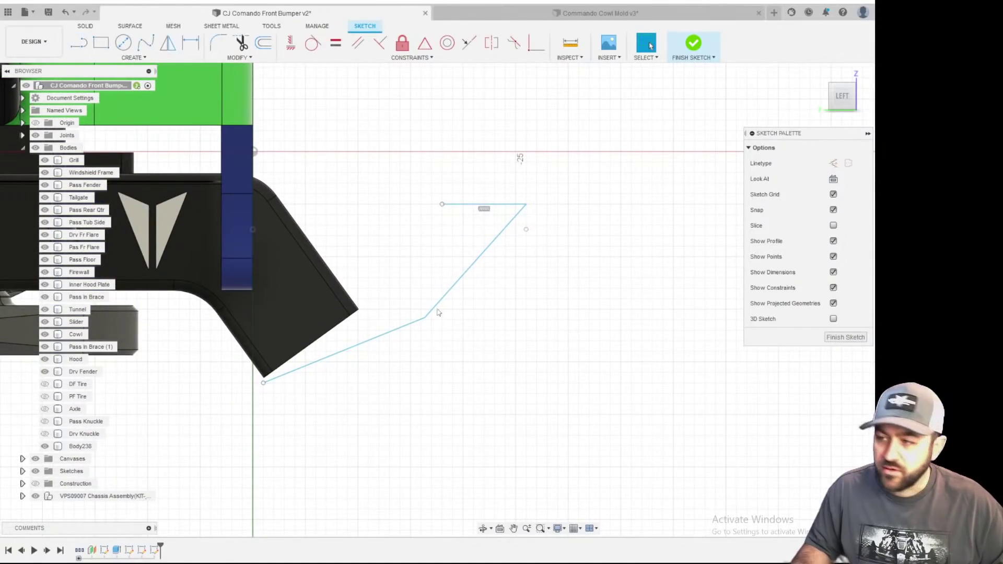
- Draw a construction line from the origin down to the rear starting point of the lower profile line
key("d")
scroll(291, 366, "down", 2)
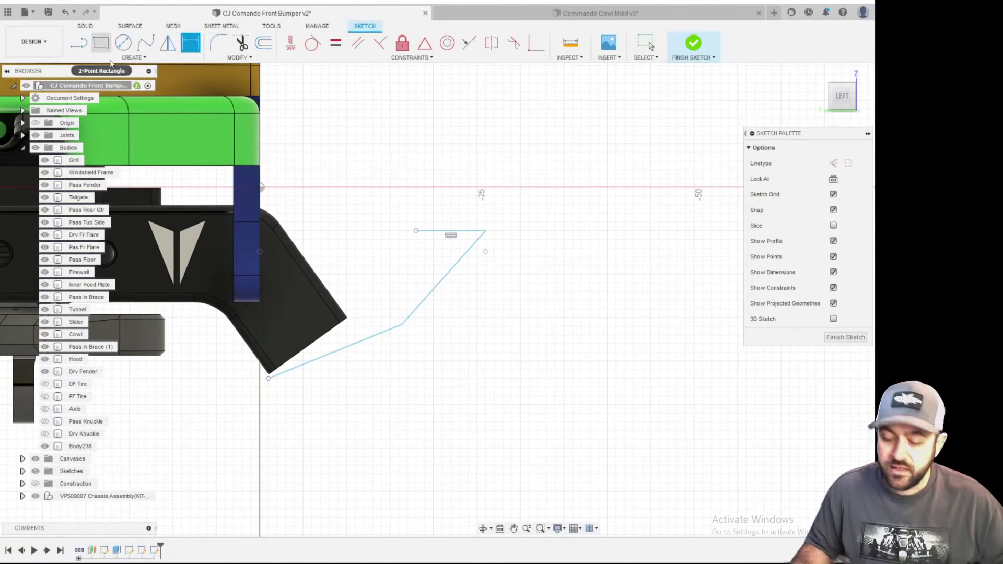
key("l")
key("x")
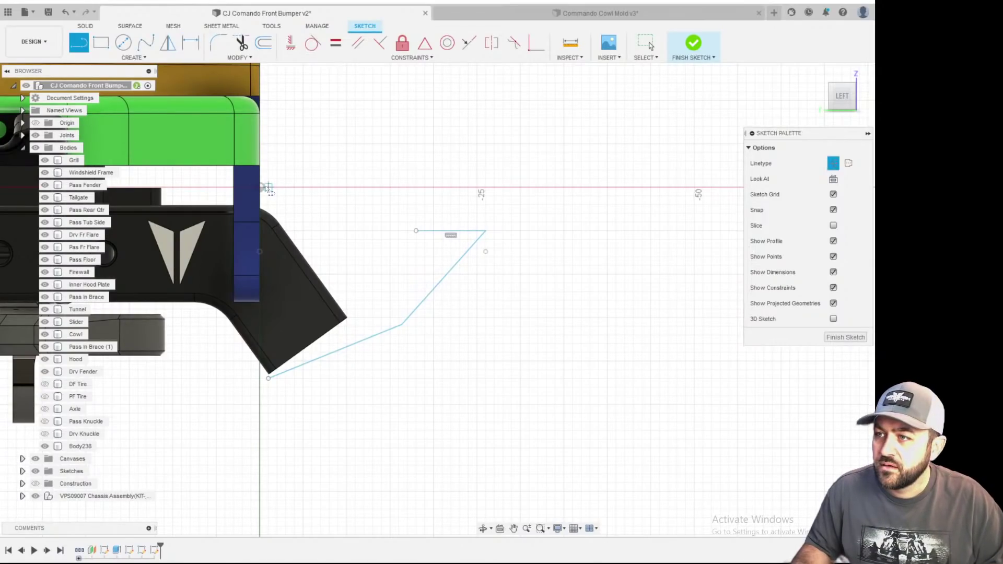
left_click(262, 187)
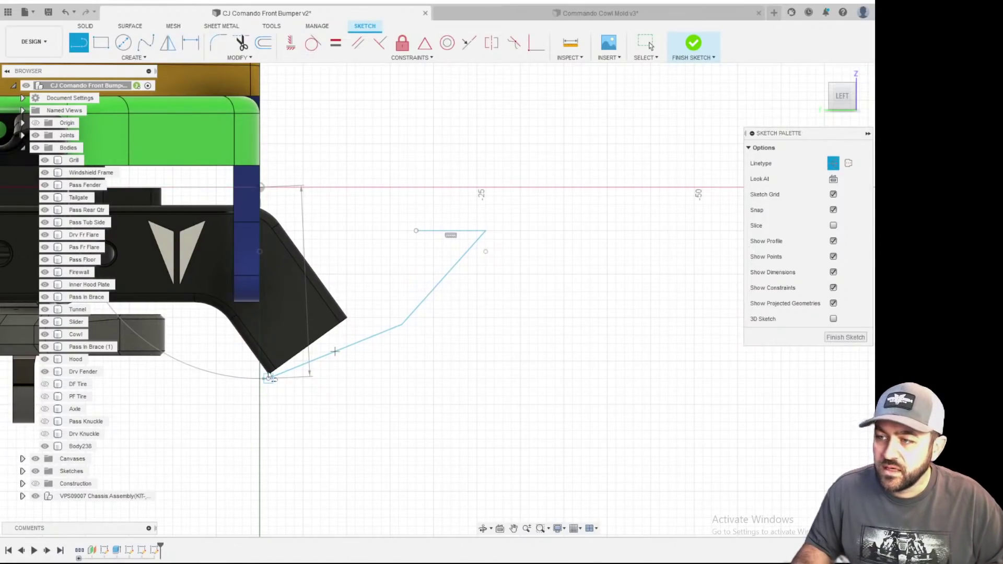
left_click(276, 365)
scroll(274, 366, "up", 1)
scroll(274, 366, "down", 1)
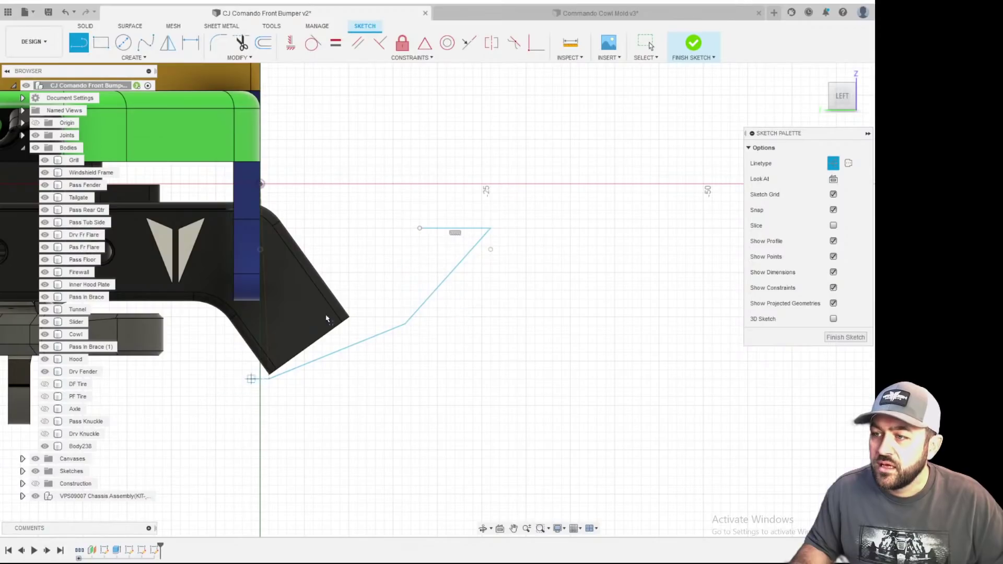
key("Escape")
- Constrain the construction line between the origin and the profile's starting point to be vertical
left_click(264, 331)
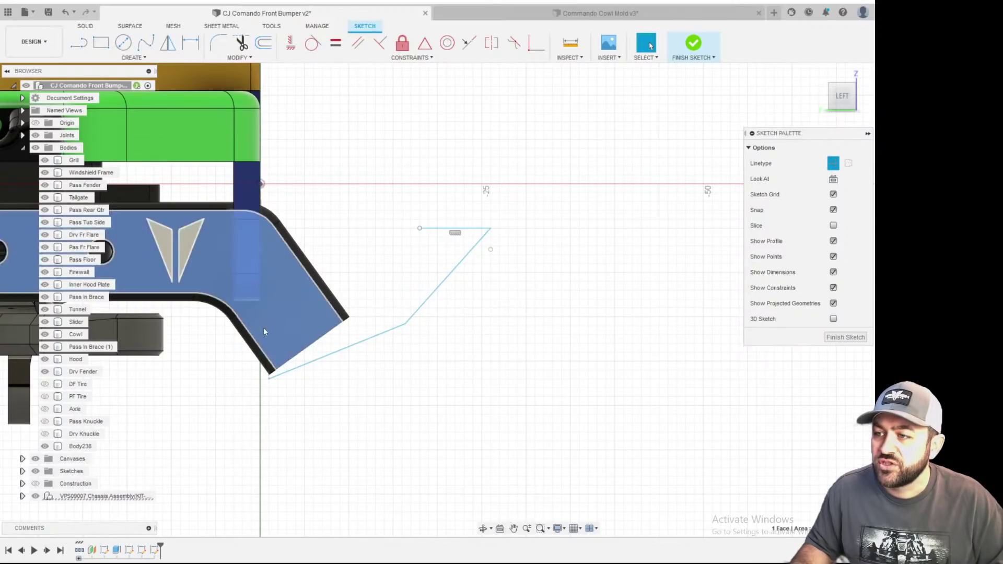
left_click(264, 332)
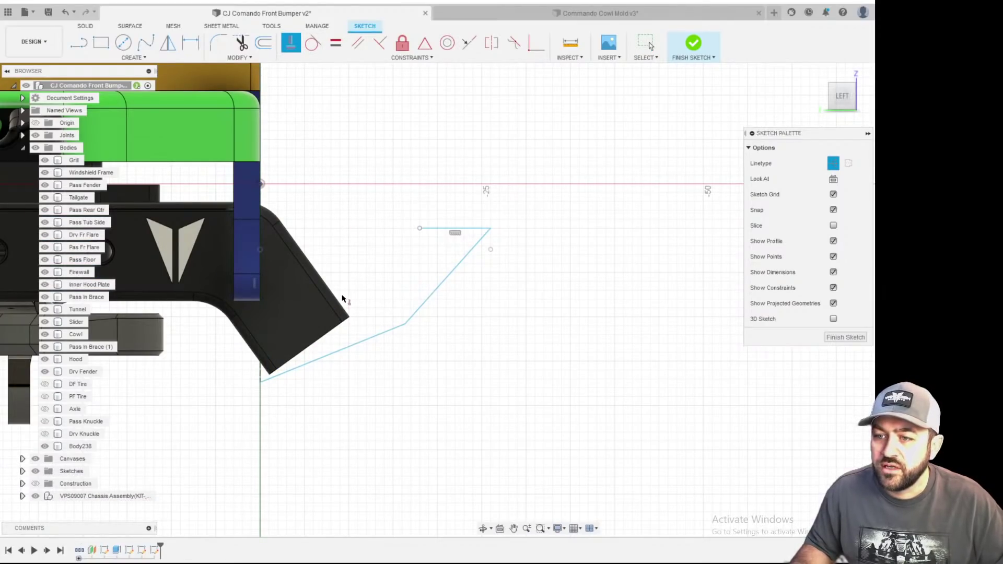
scroll(335, 458, "down", 2)
scroll(332, 447, "up", 3)
key("Escape")
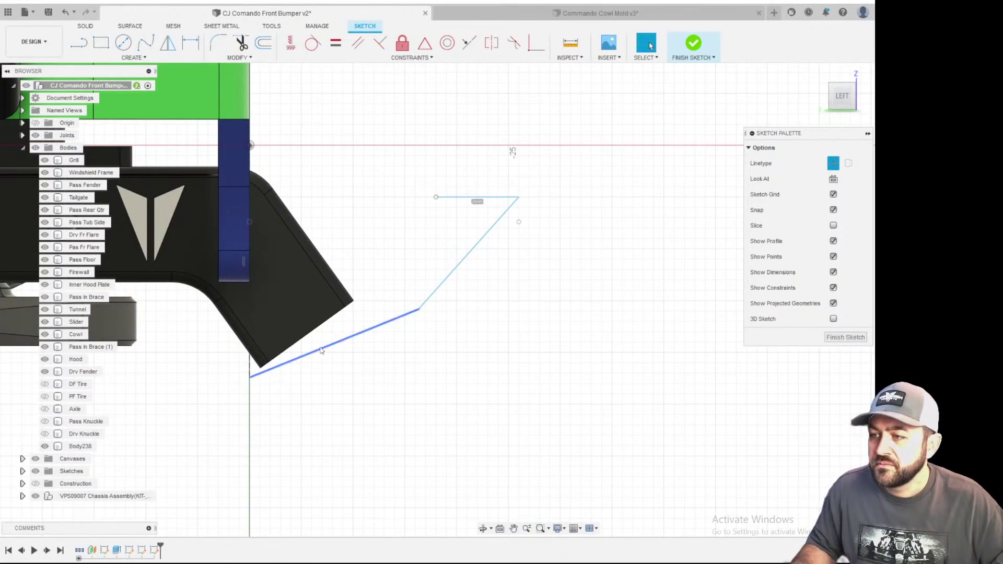
- Dimension the angle between the vertical construction line and the lower profile line, trying 60° and 75° before setting 70°
scroll(264, 392, "up", 2)
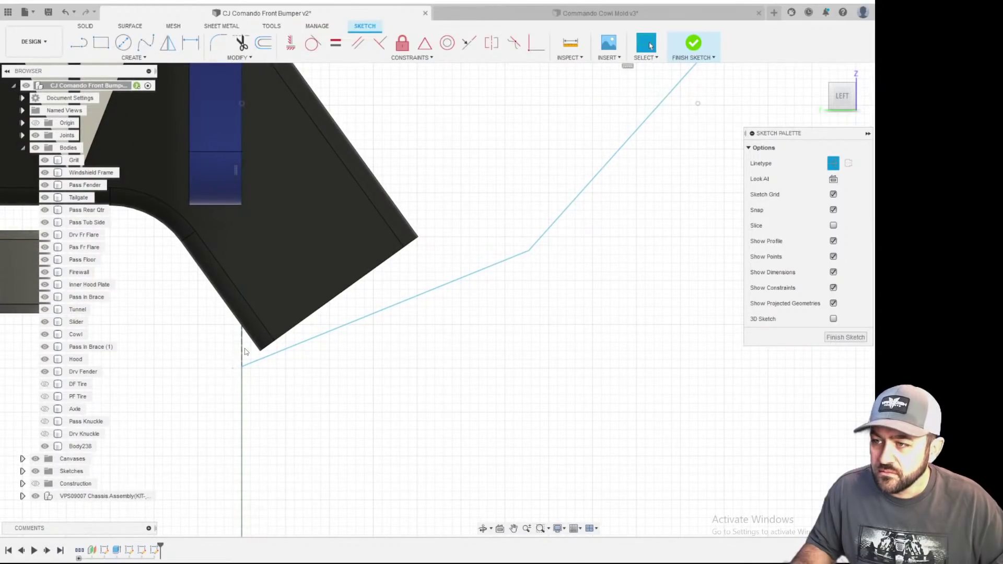
key("d")
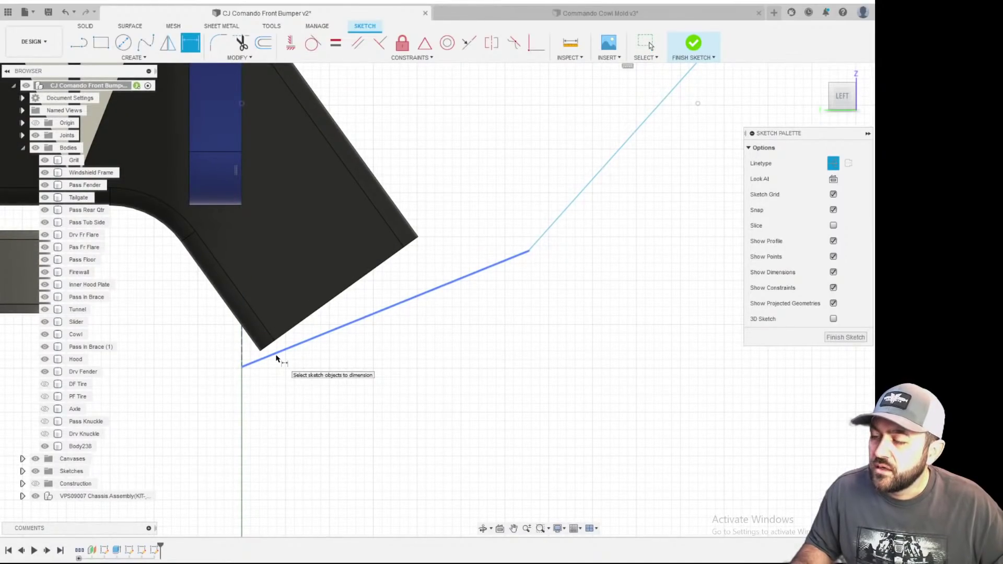
left_click(244, 357)
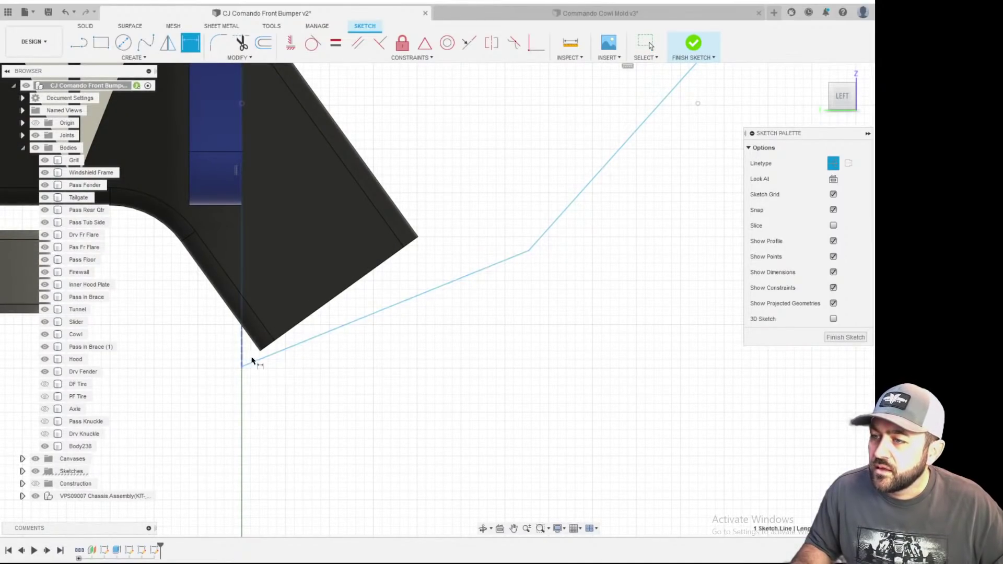
left_click(293, 346)
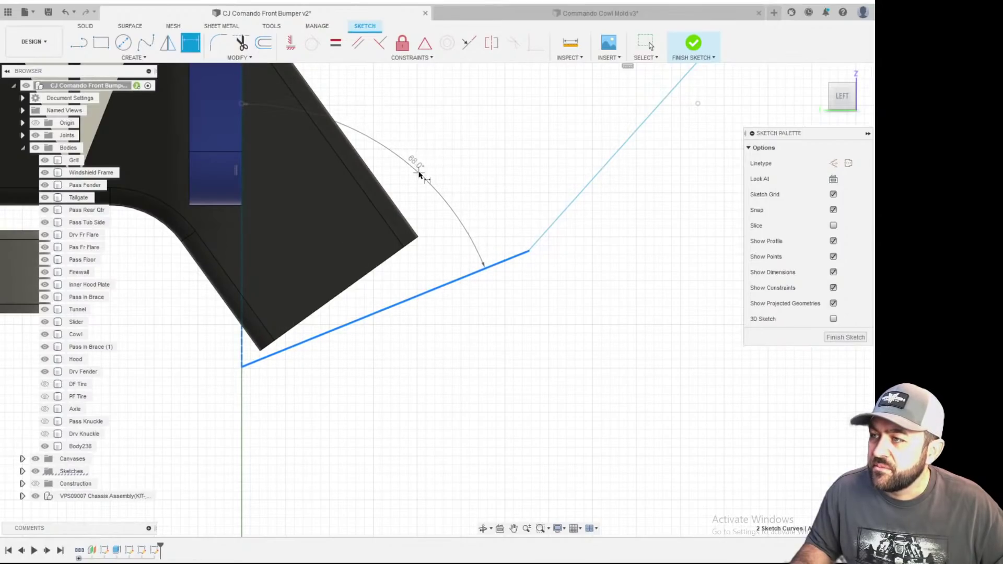
left_click(519, 255)
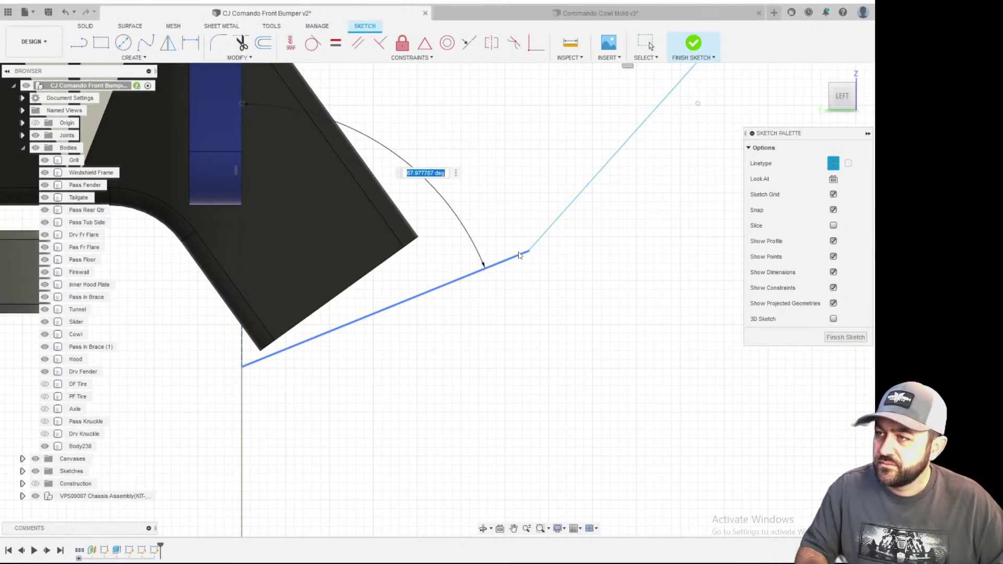
type("60")
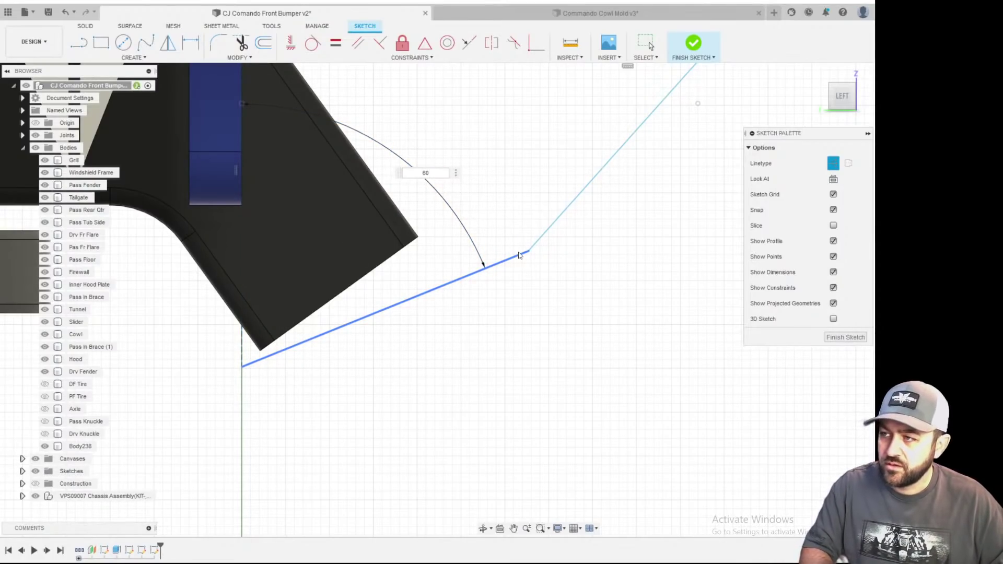
key("Return")
scroll(454, 327, "down", 2)
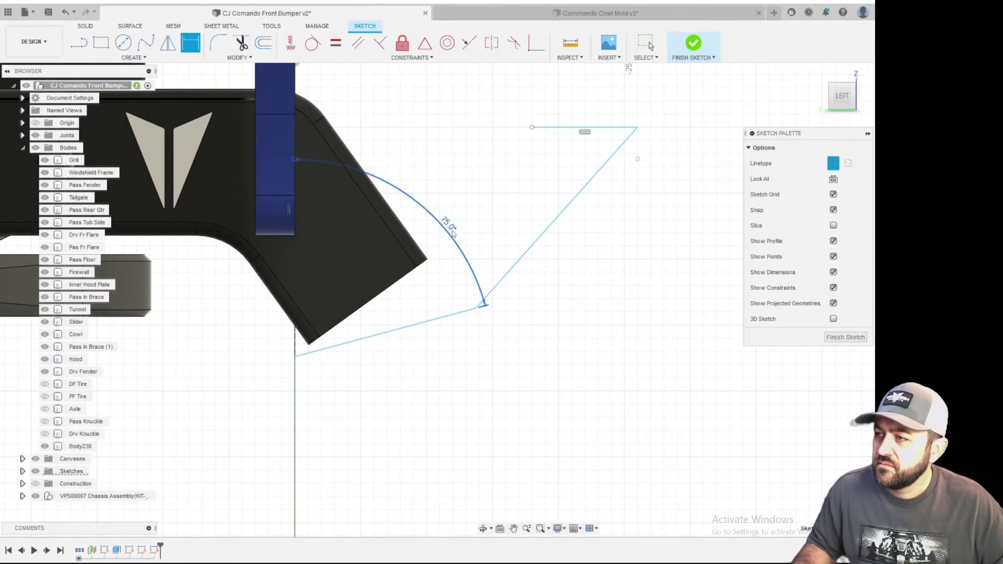
double_click(452, 234)
type("70")
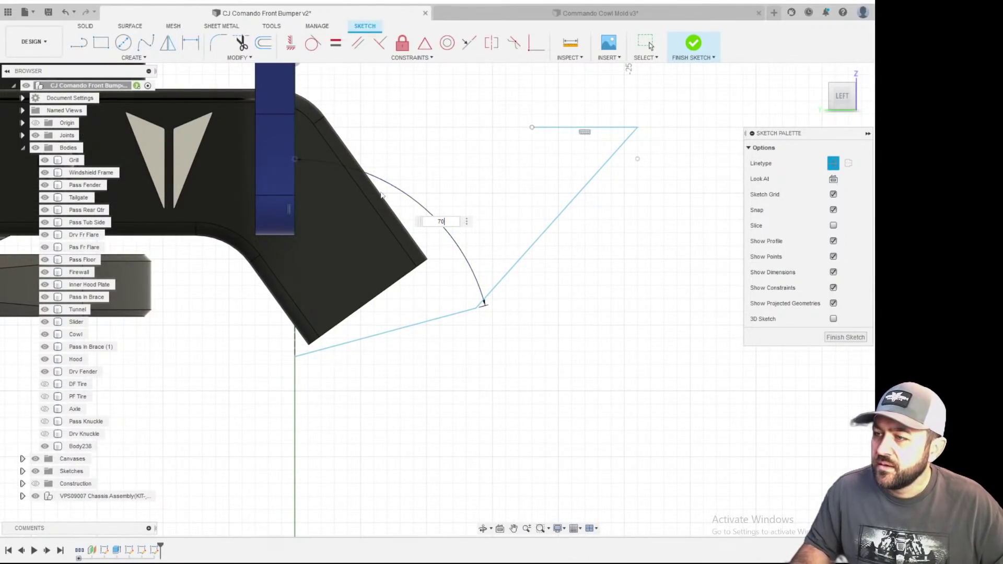
key("Return")
- Dimension the horizontal extent of the lower profile line and set it to 15 mm
key("d")
left_click(438, 303)
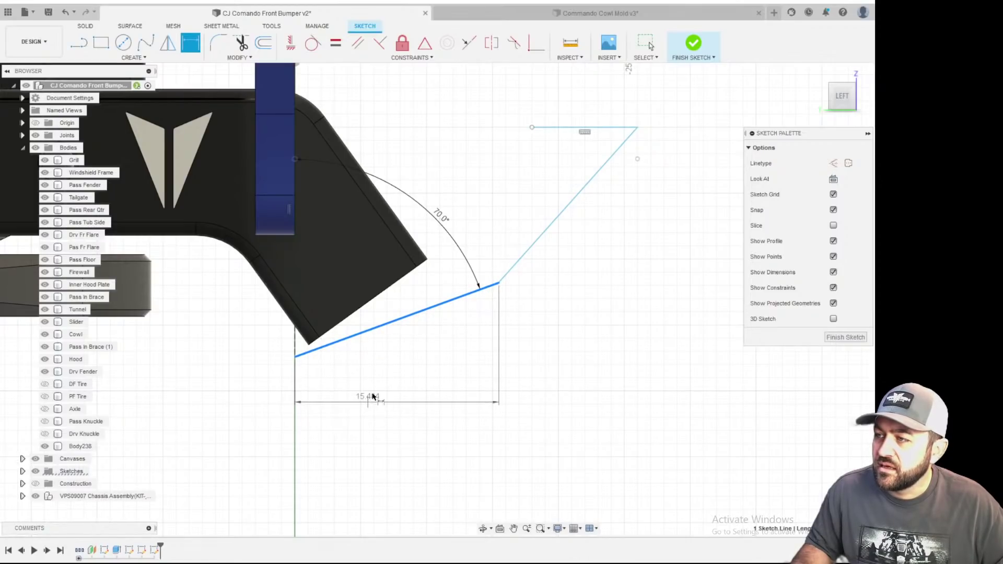
left_click(379, 383)
type("15")
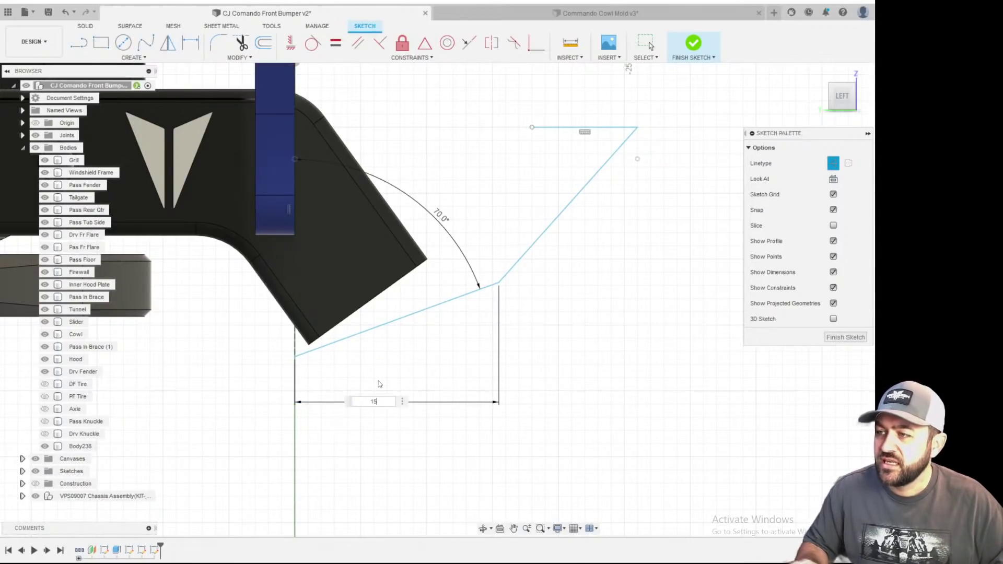
key("Return")
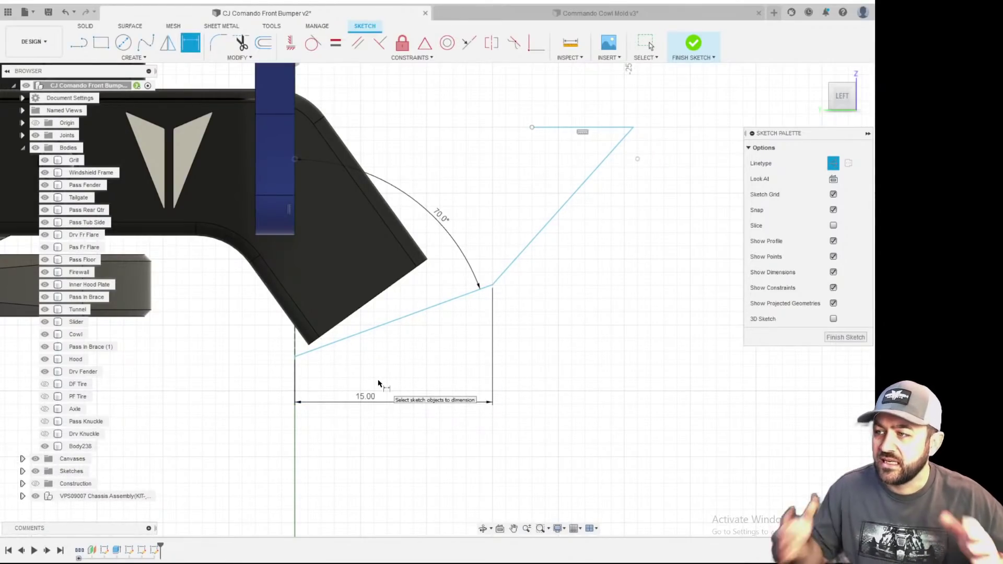
- Dimension the angle between the vertical construction line and the steeper front line, trying 40° before setting it to 45°
left_click(296, 347)
left_click(531, 242)
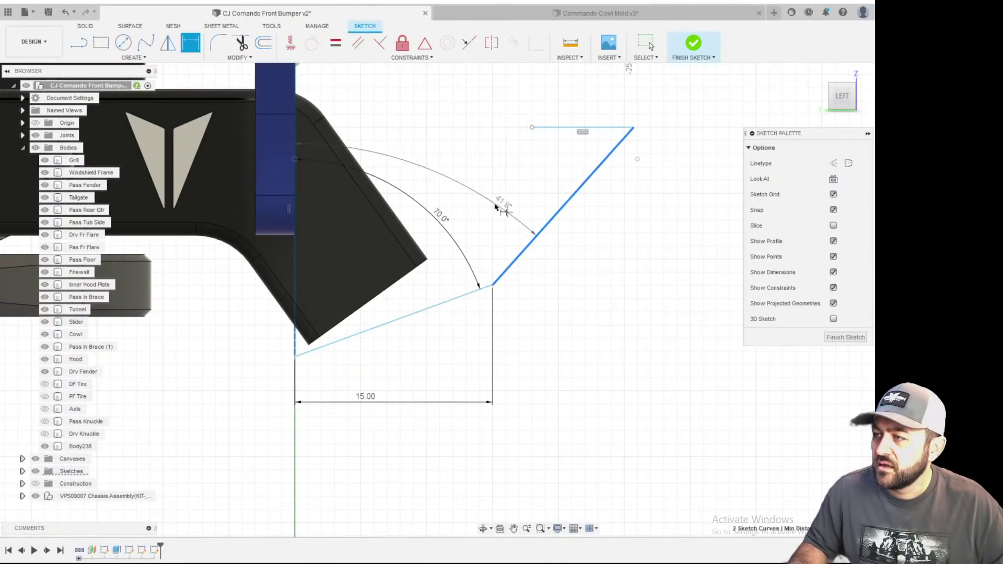
left_click(559, 223)
type("40")
key("Return")
scroll(596, 156, "up", 1)
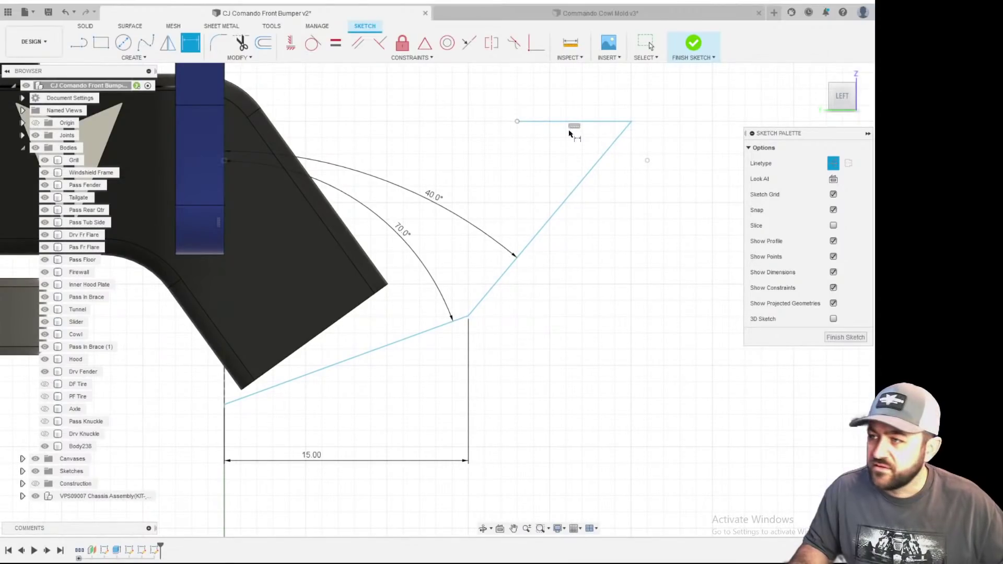
double_click(435, 206)
type("45")
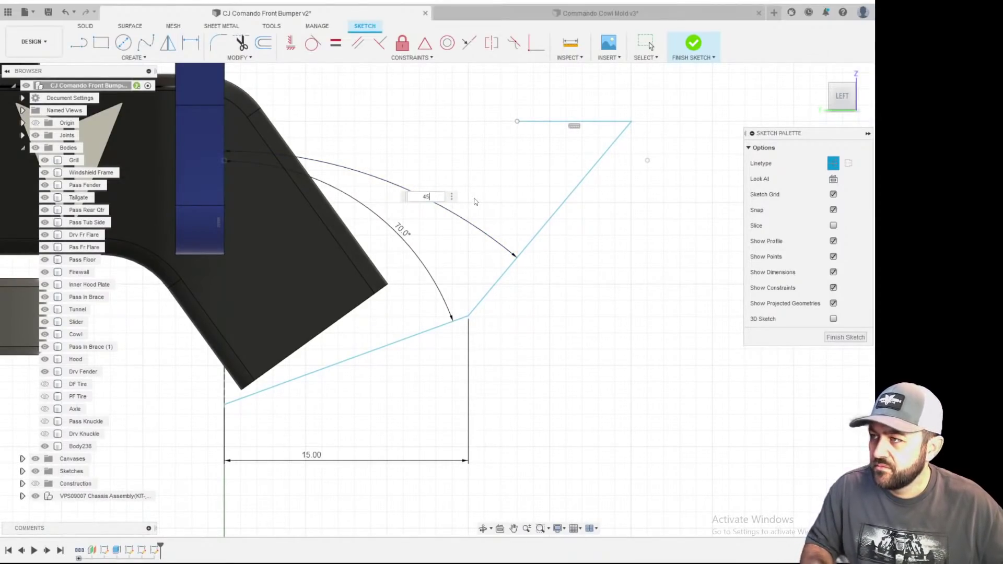
key("Return")
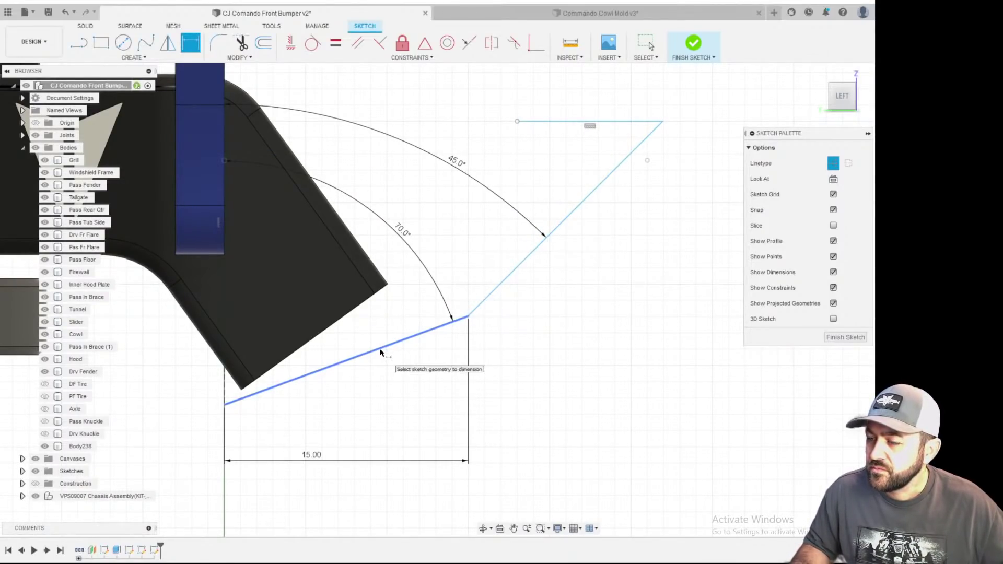
- Dimension the vertical construction line and set its length to 22 mm
left_click(225, 383)
left_click(180, 375)
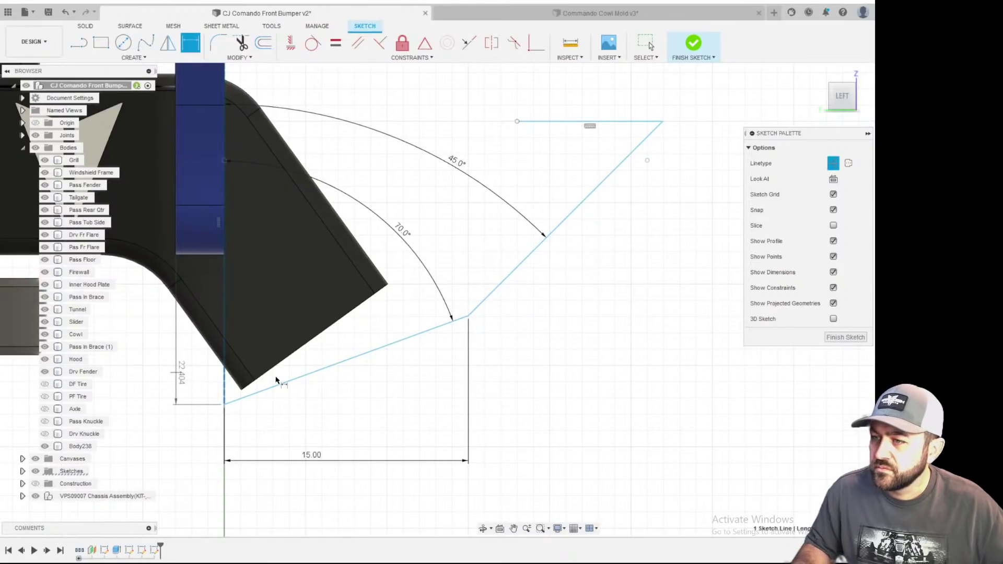
type("22")
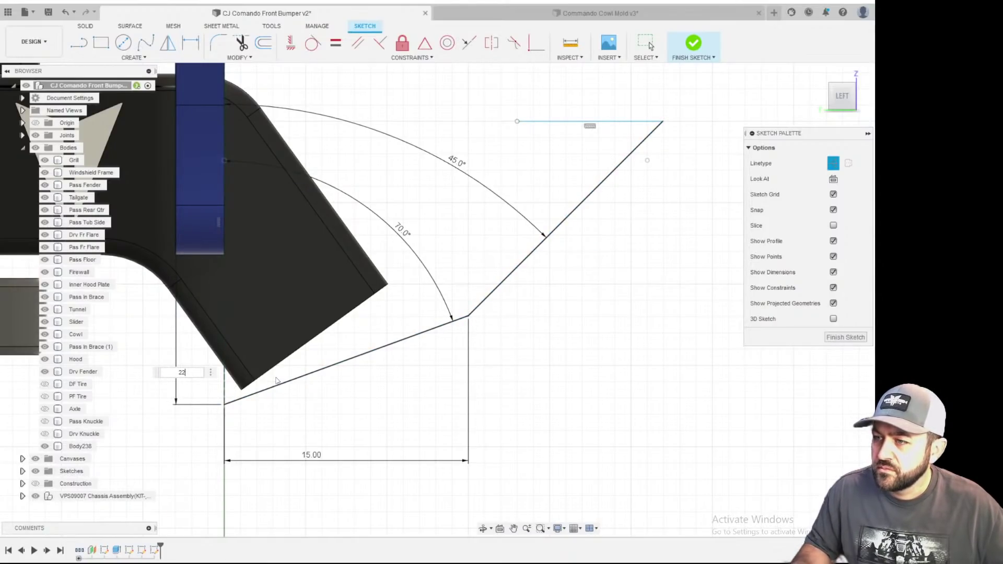
key("Return")
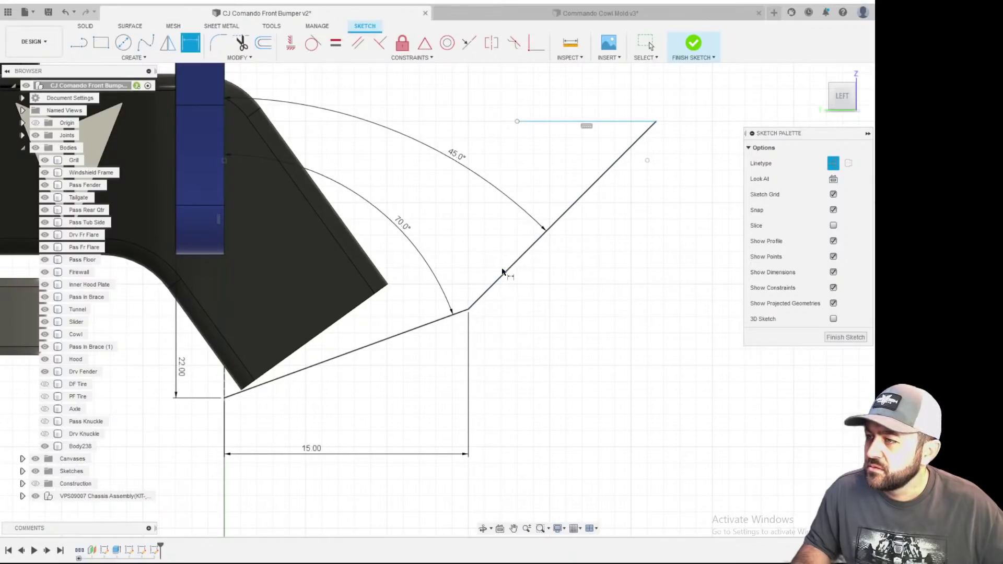
- Dimension the horizontal line at the top of the profile and set its length to 8 mm
left_click(558, 122)
left_click(534, 133)
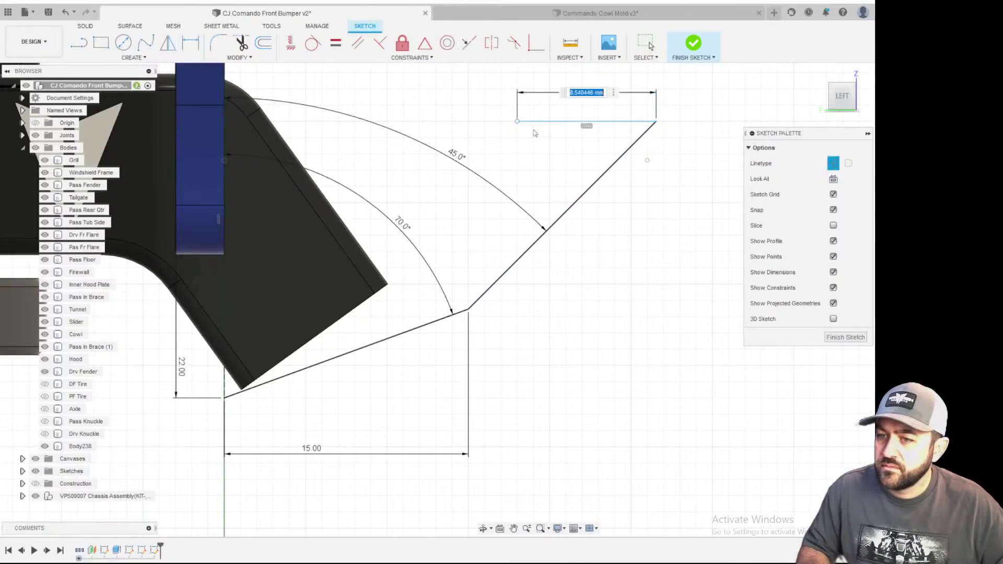
type("8")
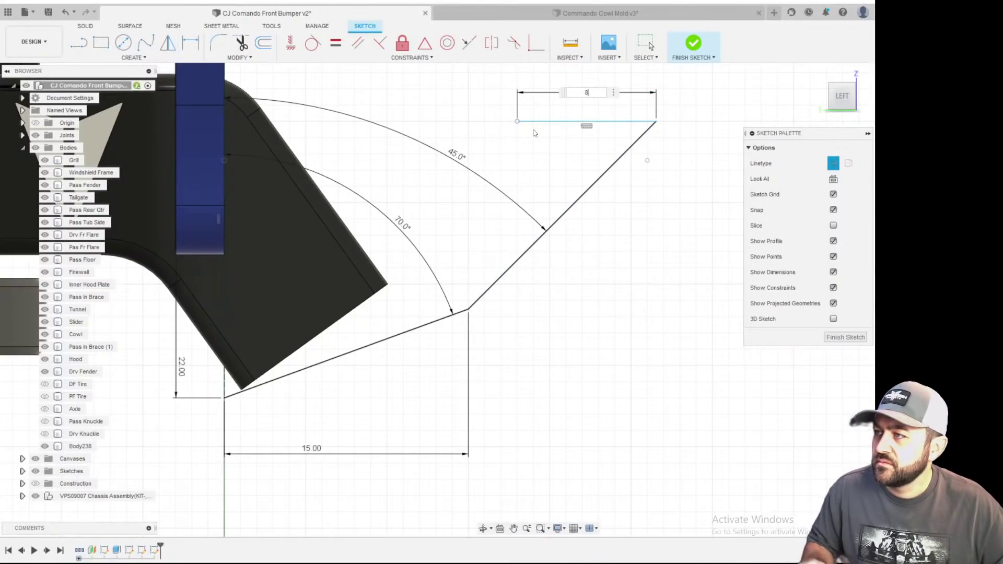
key("Return")
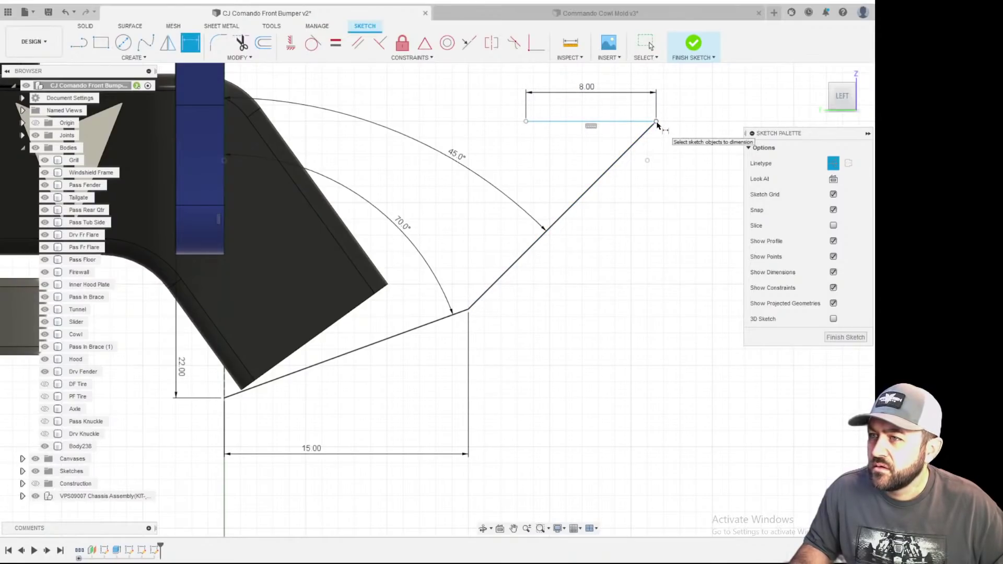
scroll(502, 222, "down", 3)
middle_click_drag(509, 243, 427, 299)
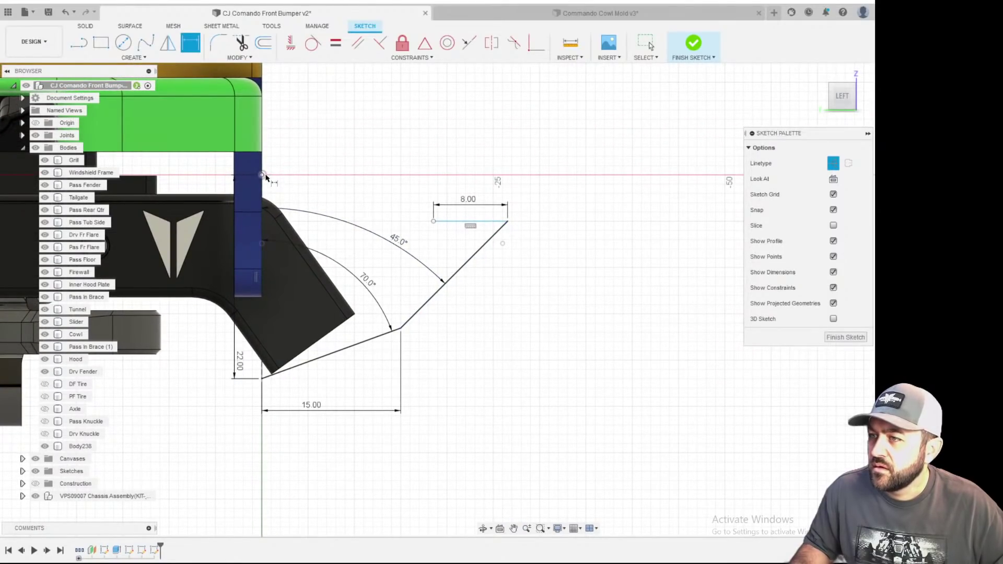
- Dimension the vertical distance from the sketch origin to the outer end of the top profile line at 5 mm
left_click(508, 222)
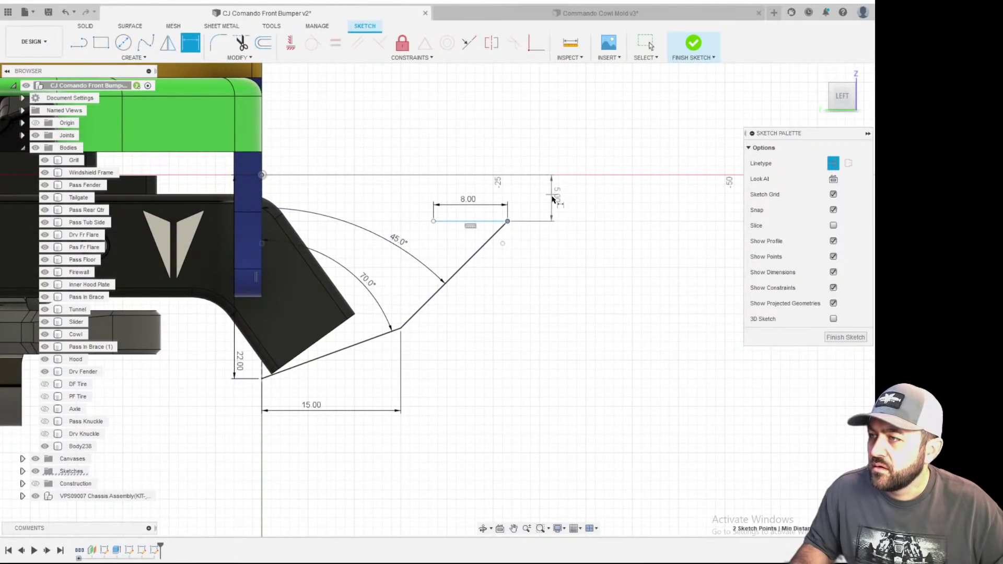
left_click(553, 194)
key("Return")
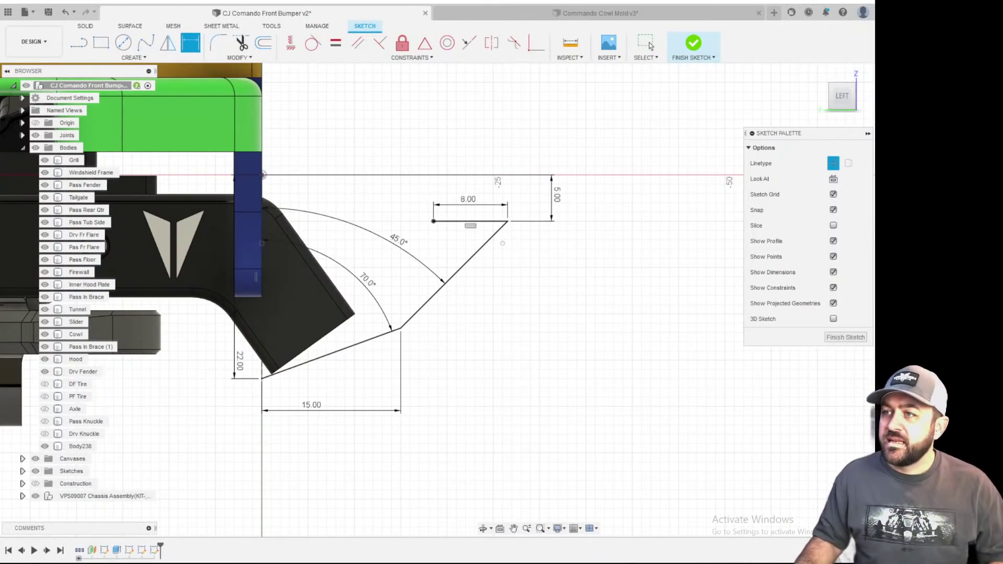
- Fillet the corner between the top horizontal line and the steeper front line with a 2 mm radius
left_click(218, 43)
scroll(641, 276, "up", 3)
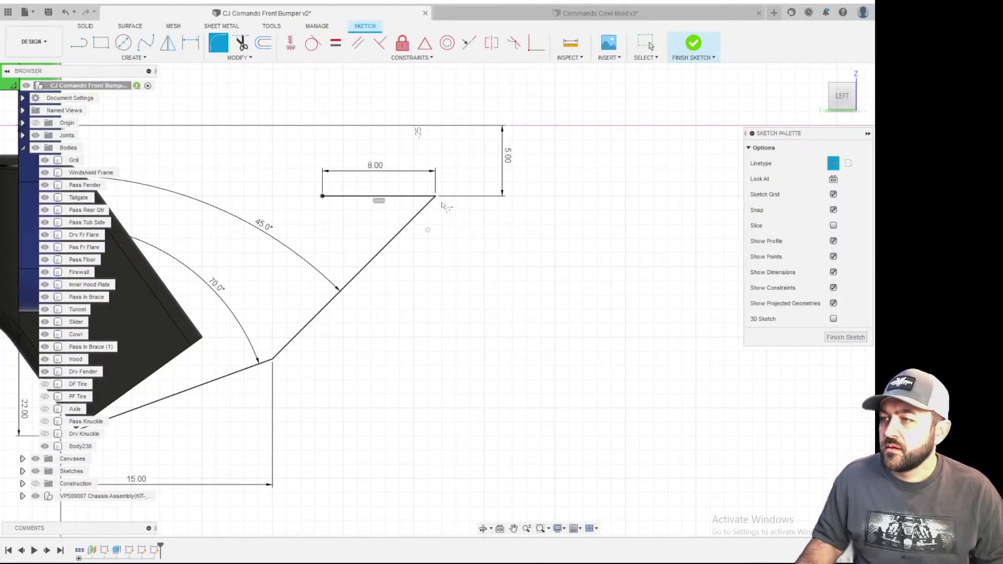
scroll(434, 208, "up", 2)
left_click(413, 210)
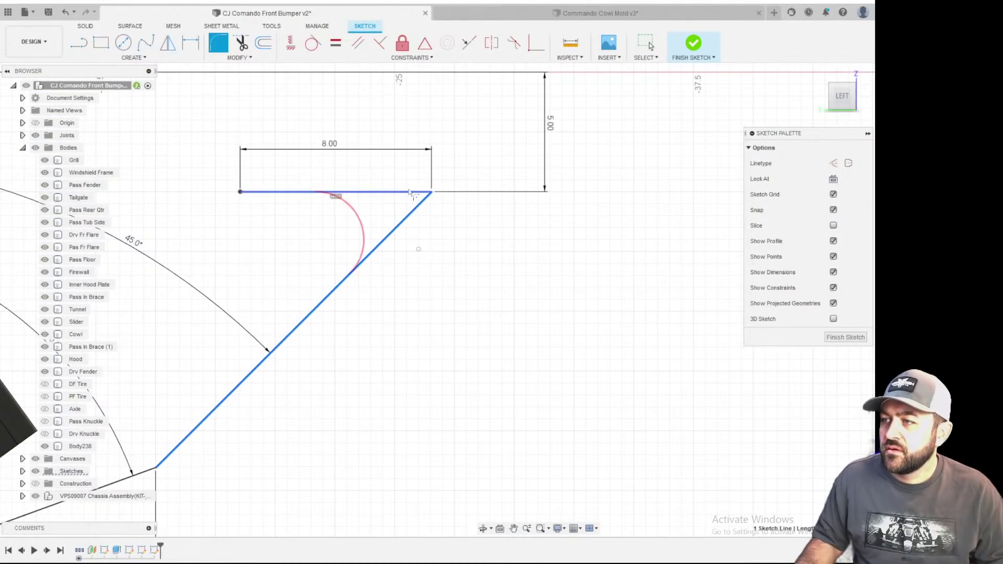
left_click(411, 192)
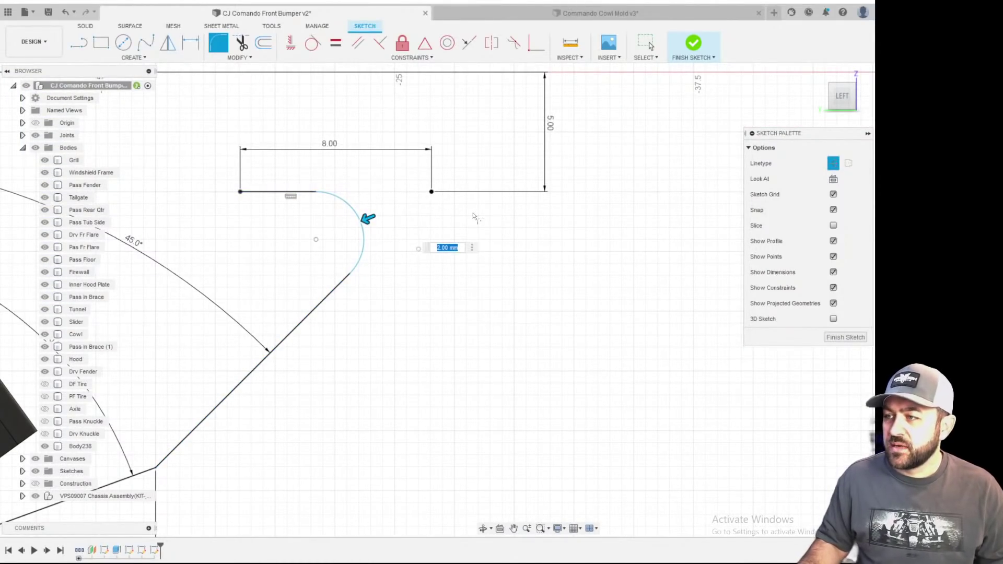
key("Return")
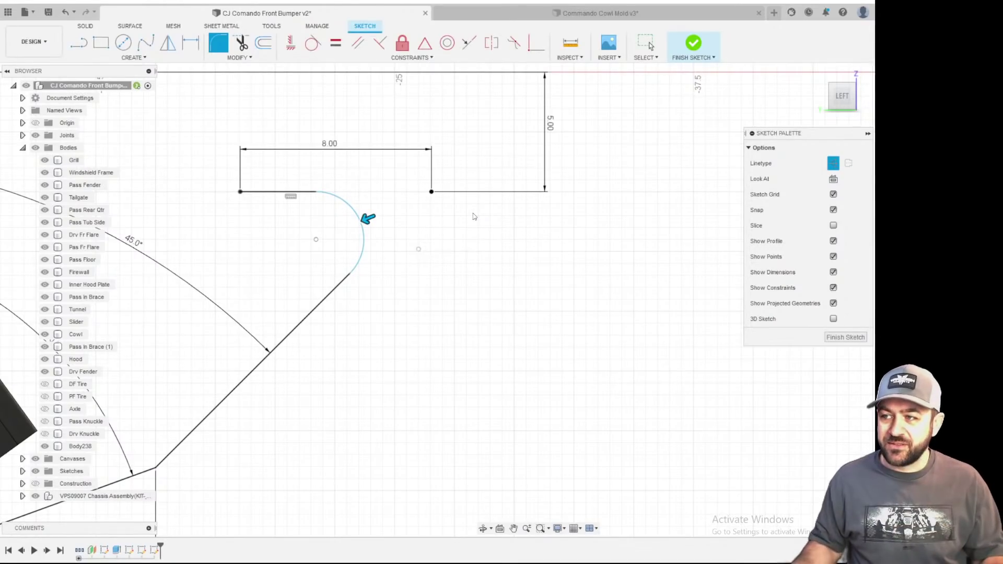
key("Escape")
- Delete the 5 mm vertical dimension between the sketch origin and the top line's corner point
scroll(398, 252, "up", 2)
scroll(366, 219, "down", 3)
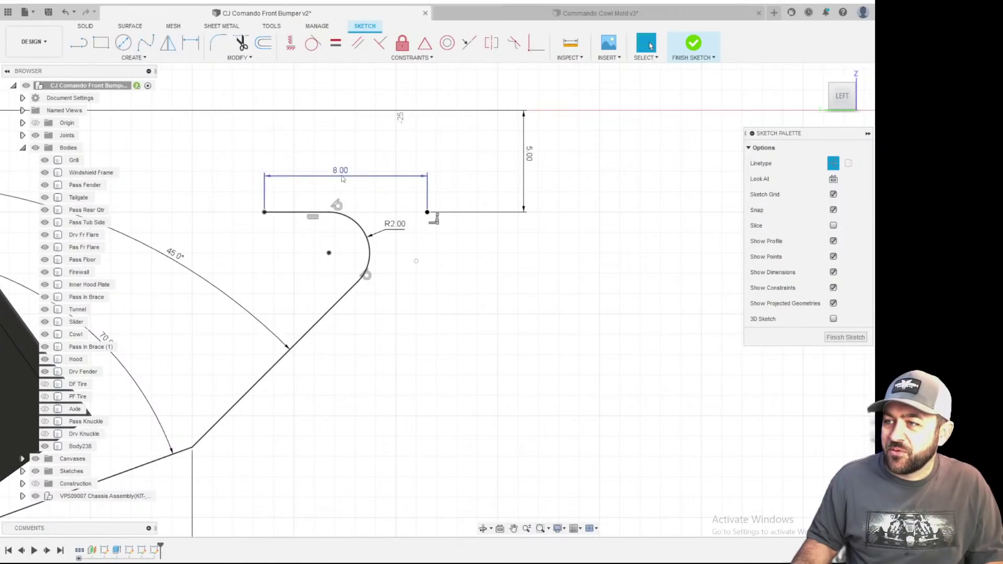
left_click(336, 176)
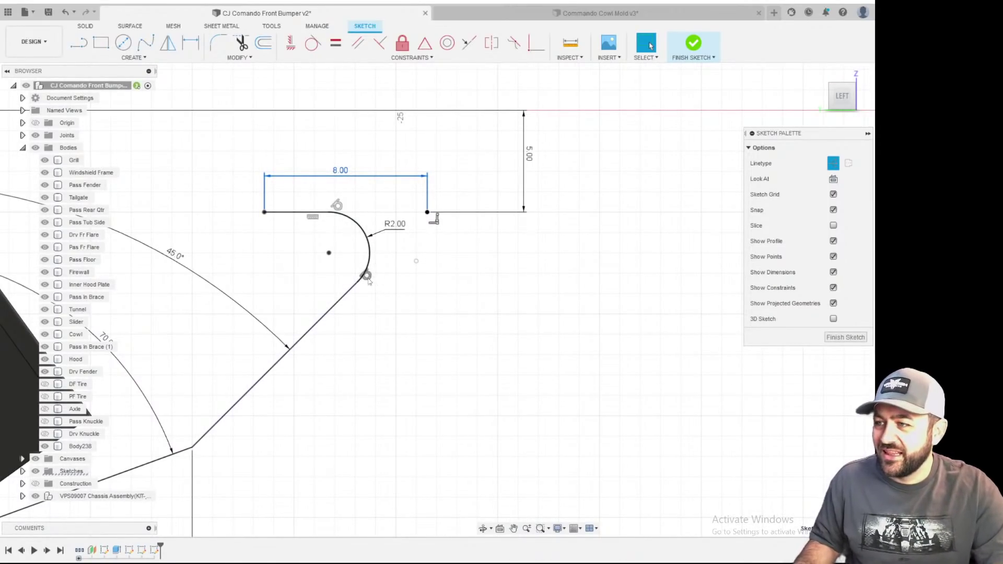
scroll(357, 343, "down", 3)
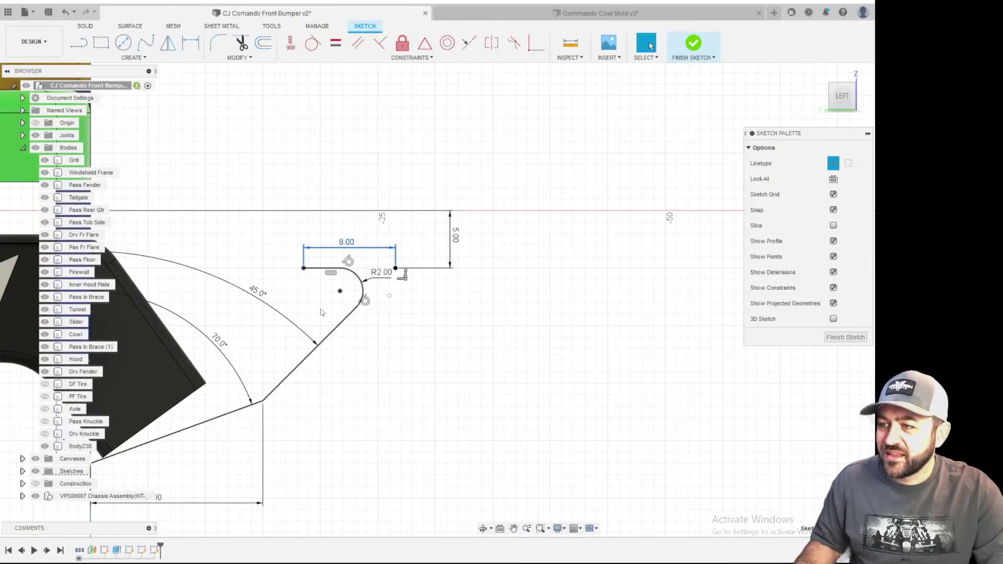
double_click(454, 238)
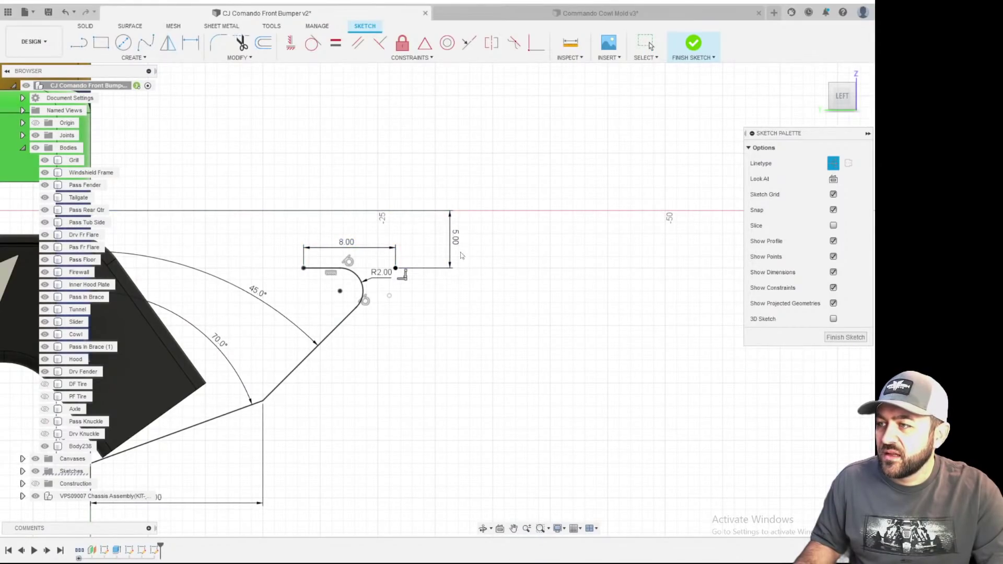
left_click(452, 252)
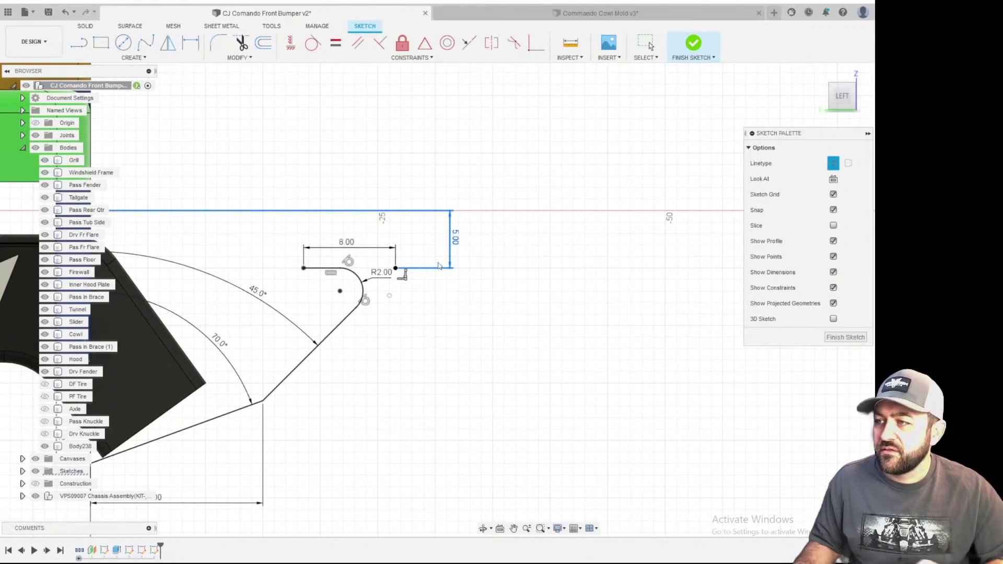
key("Delete")
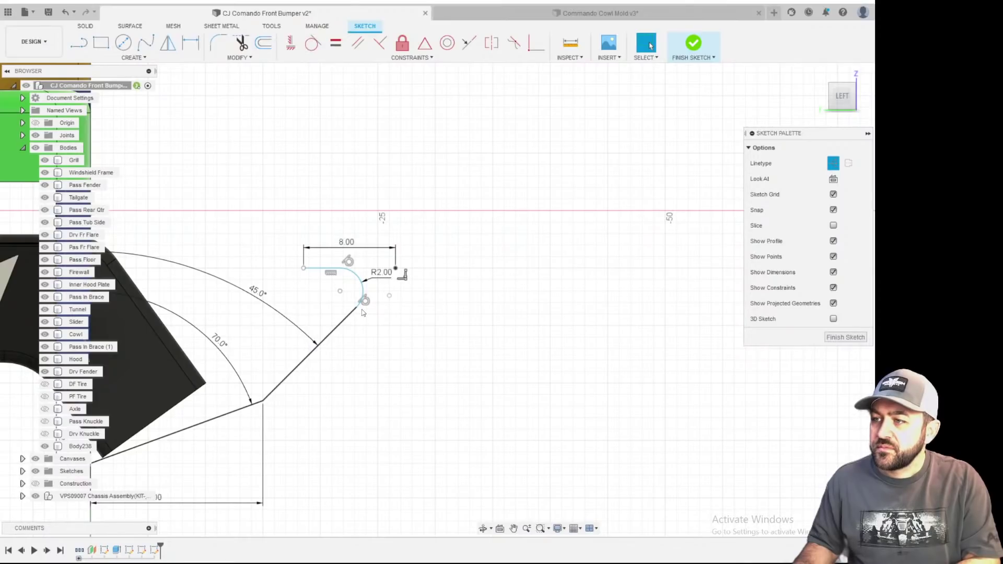
- Lengthen the 45° front line by moving its junction with the fillet arc outward and up
left_click_drag(357, 310, 393, 271)
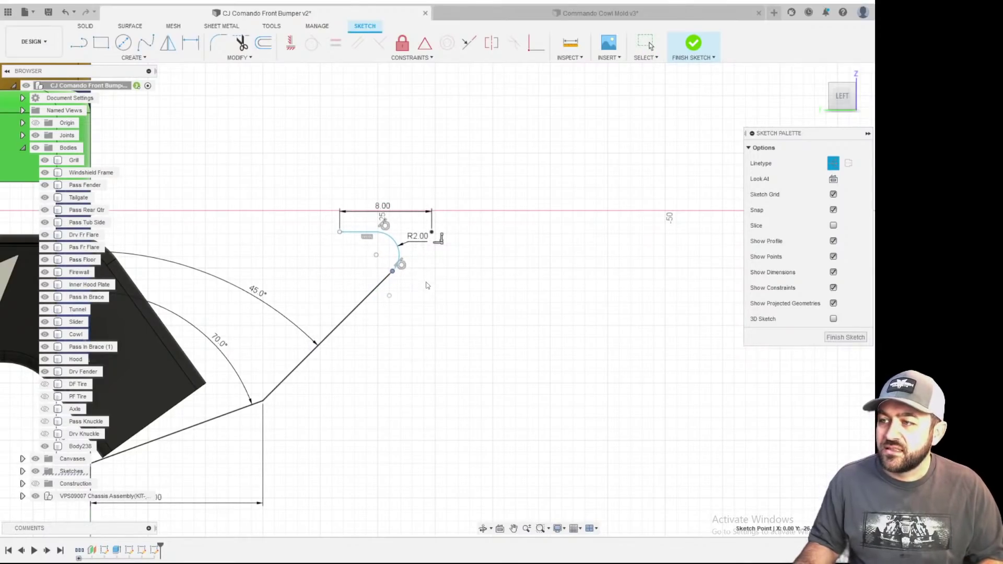
scroll(427, 285, "up", 3)
scroll(348, 276, "up", 2)
scroll(349, 204, "down", 1)
scroll(310, 163, "up", 2)
scroll(347, 212, "down", 2)
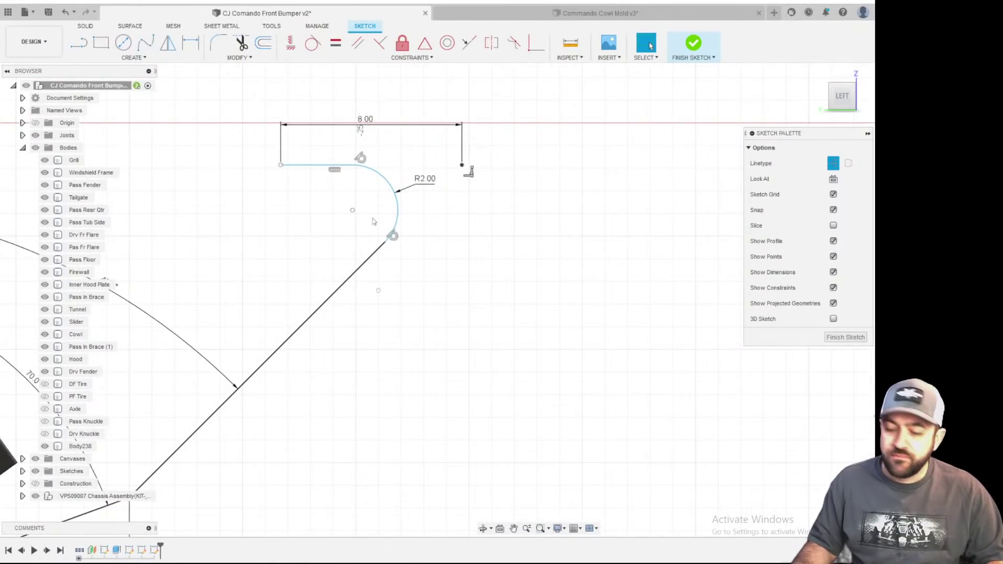
scroll(351, 165, "up", 1)
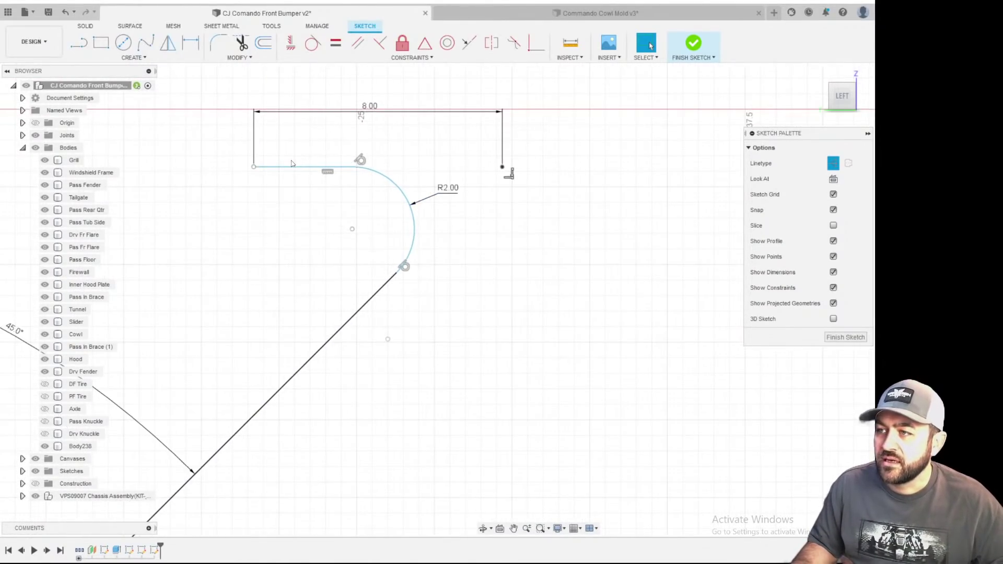
scroll(290, 171, "down", 1)
key("e")
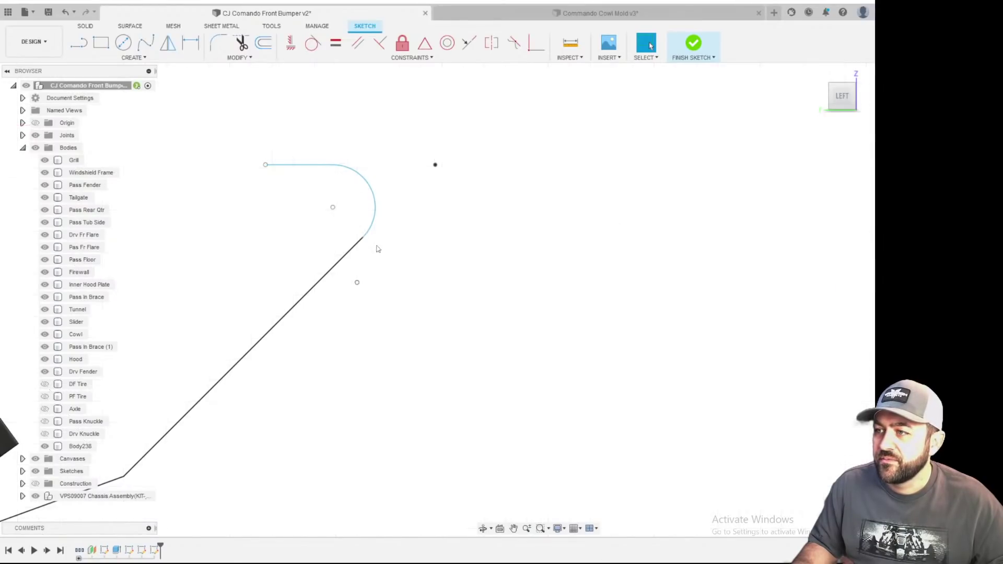
scroll(417, 209, "down", 3)
mouse_move(417, 321)
middle_mouse_down("shift")
mouse_move(427, 316)
mouse_move(413, 298)
mouse_move(431, 293)
mouse_move(409, 283)
middle_mouse_up("shift")
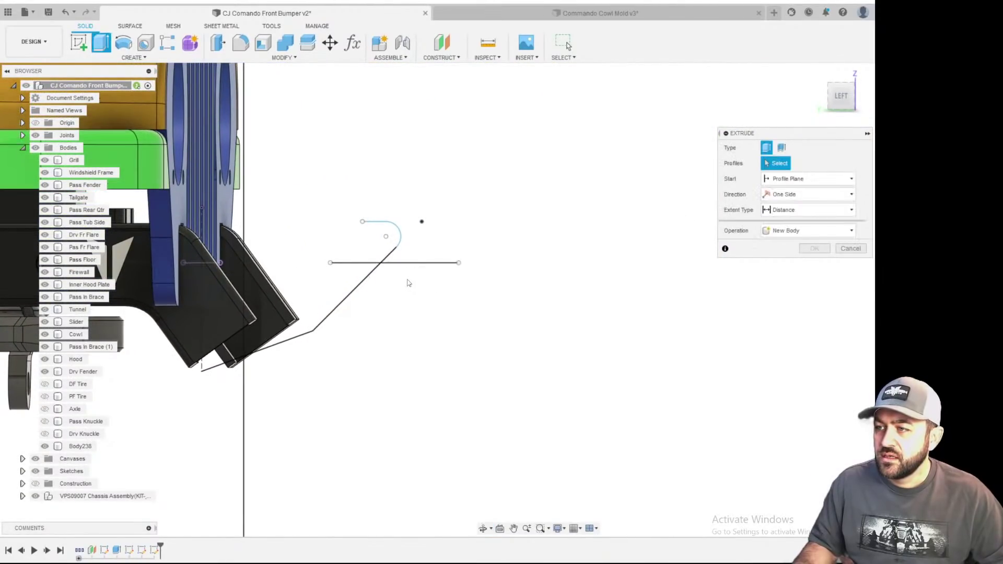
left_click(850, 248)
- Raise the profile's top line slightly and dimension its corner point's vertical distance from the sketch origin as 1.5 mm
scroll(359, 205, "up", 3)
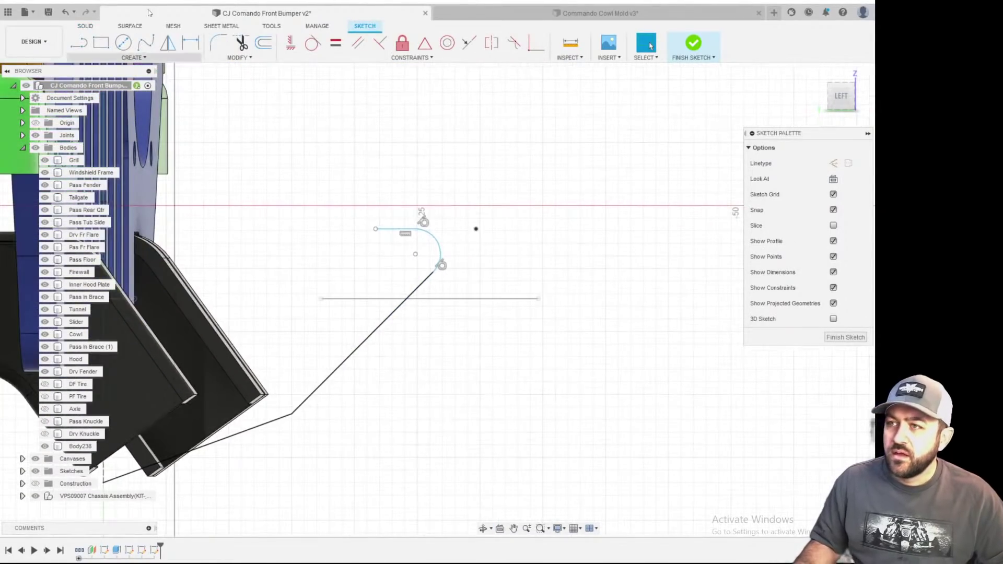
mouse_move(375, 230)
left_mouse_down()
mouse_move(331, 229)
mouse_move(391, 201)
left_mouse_up()
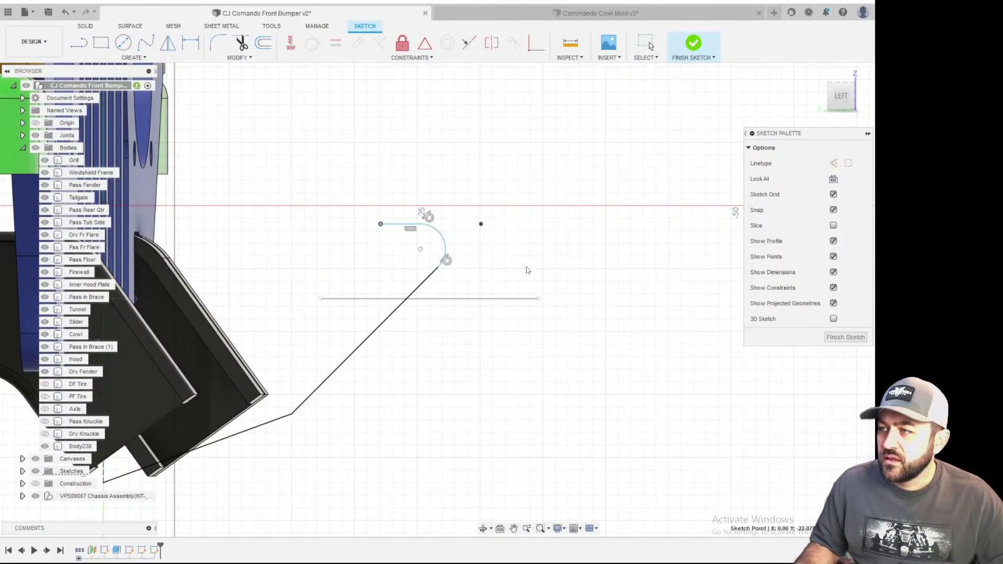
key("d")
scroll(274, 204, "down", 2)
left_click(158, 206)
left_click(415, 217)
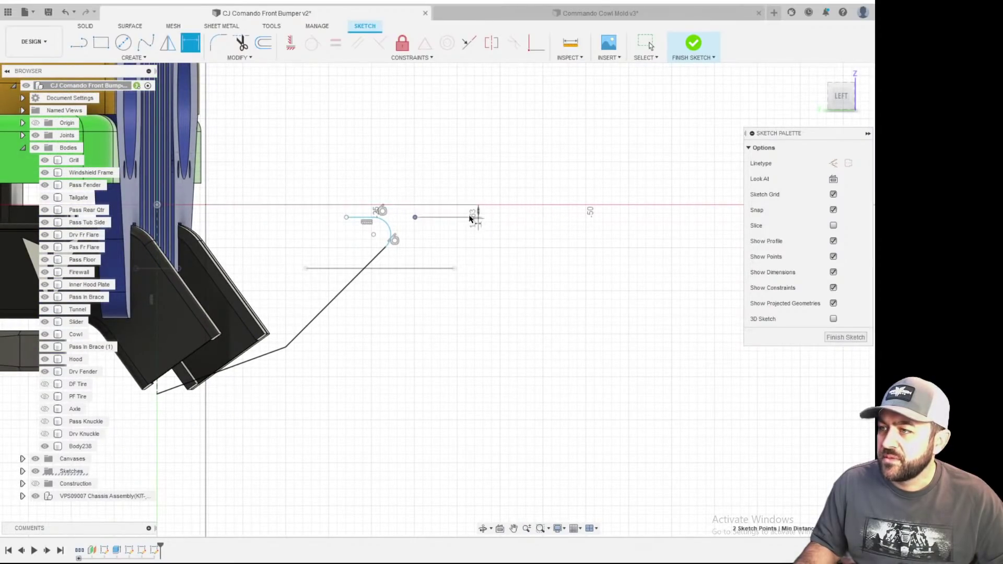
scroll(460, 208, "up", 2)
left_click(441, 213)
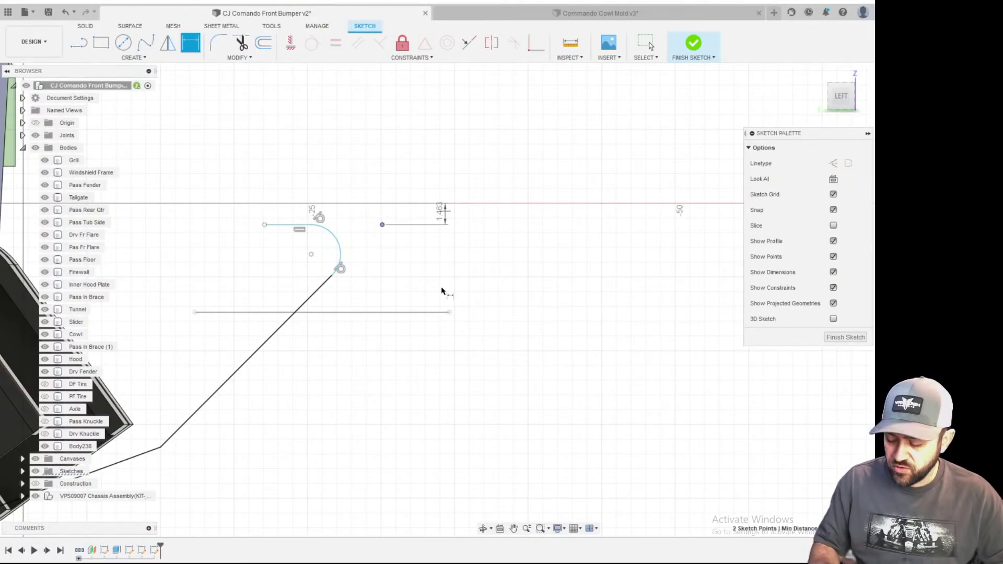
type("1.5")
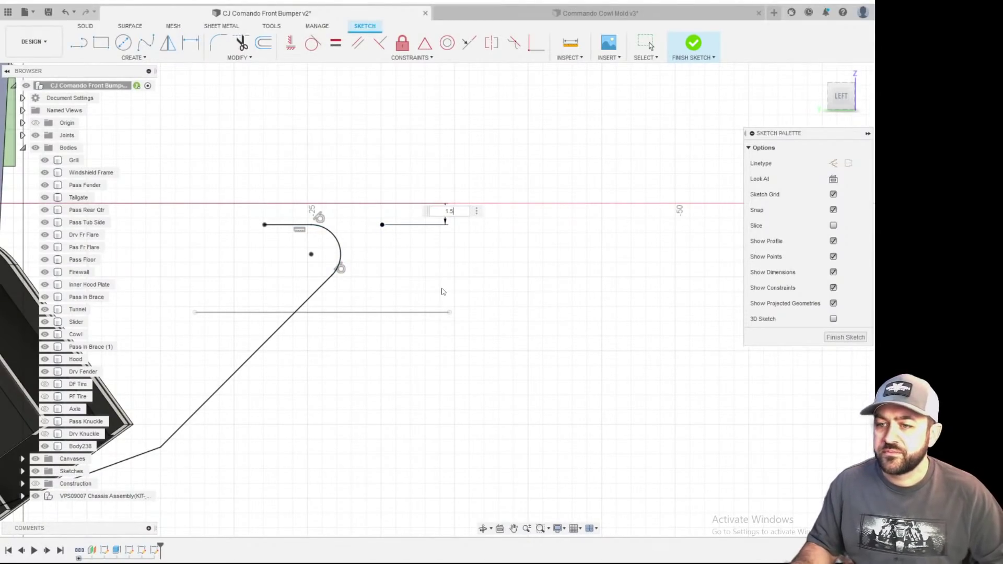
key("Return")
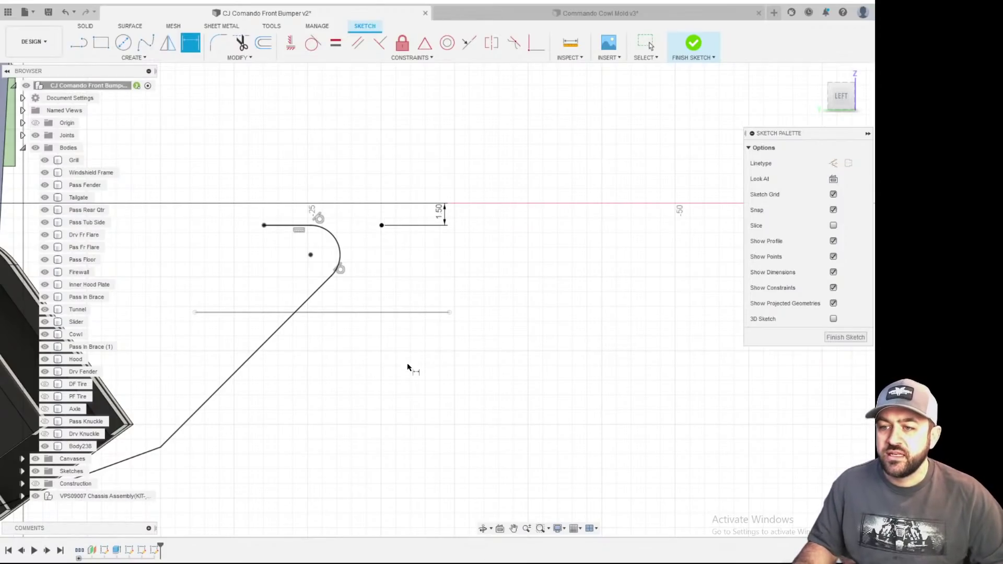
- Offset the whole connected bumper profile 1 mm inward, toward the chassis
scroll(300, 290, "down", 2)
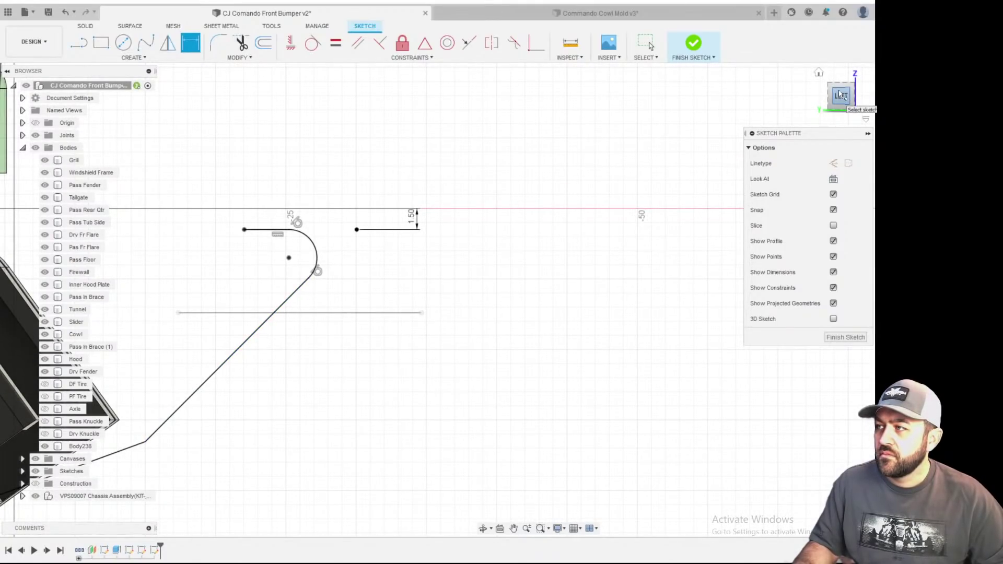
middle_click_drag(313, 377, 394, 338)
scroll(386, 264, "down", 1)
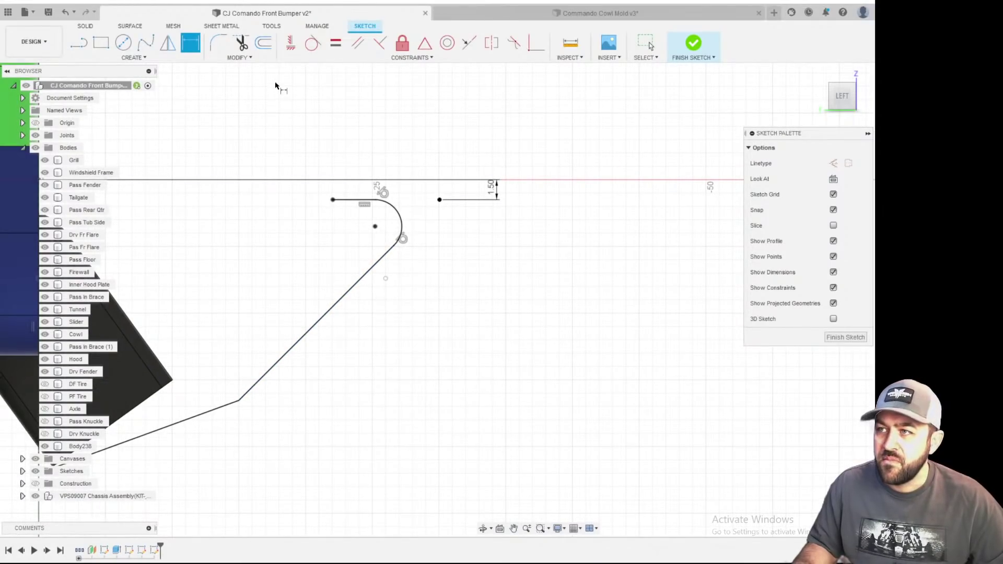
left_click(263, 44)
left_click(360, 202)
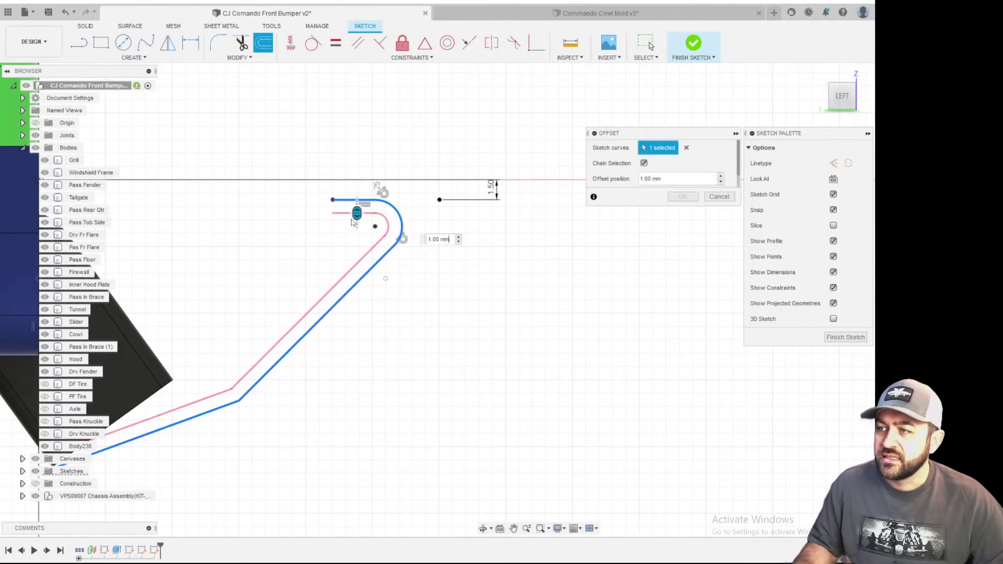
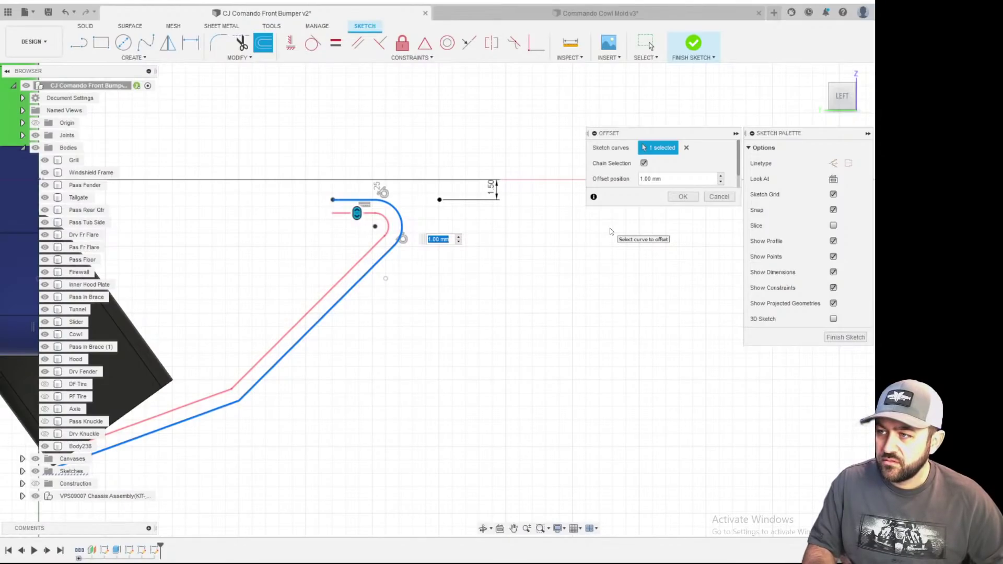
key("Return")
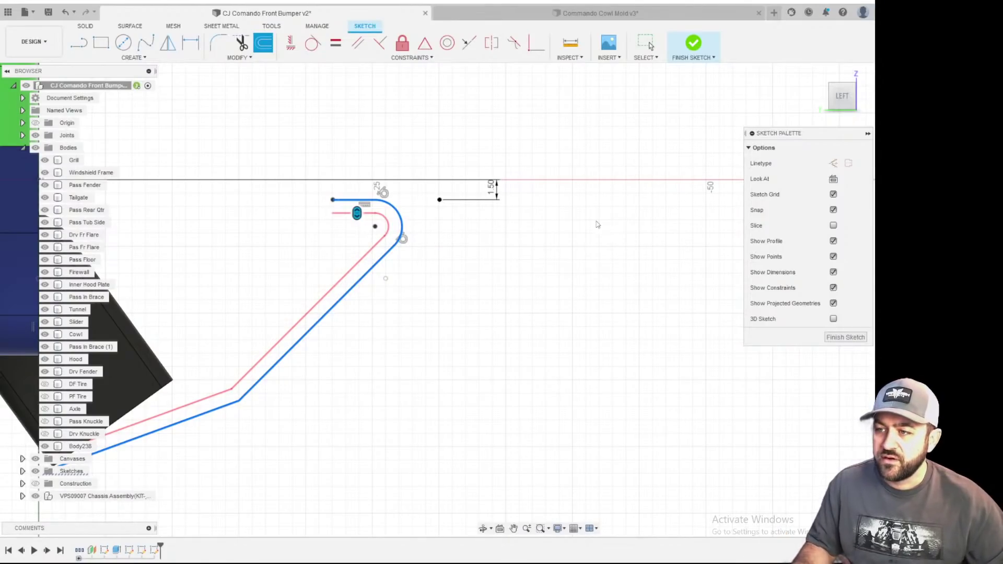
- Close the upper end of the offset profile with a short line joining the two horizontal lines' inner endpoints
scroll(263, 241, "up", 3)
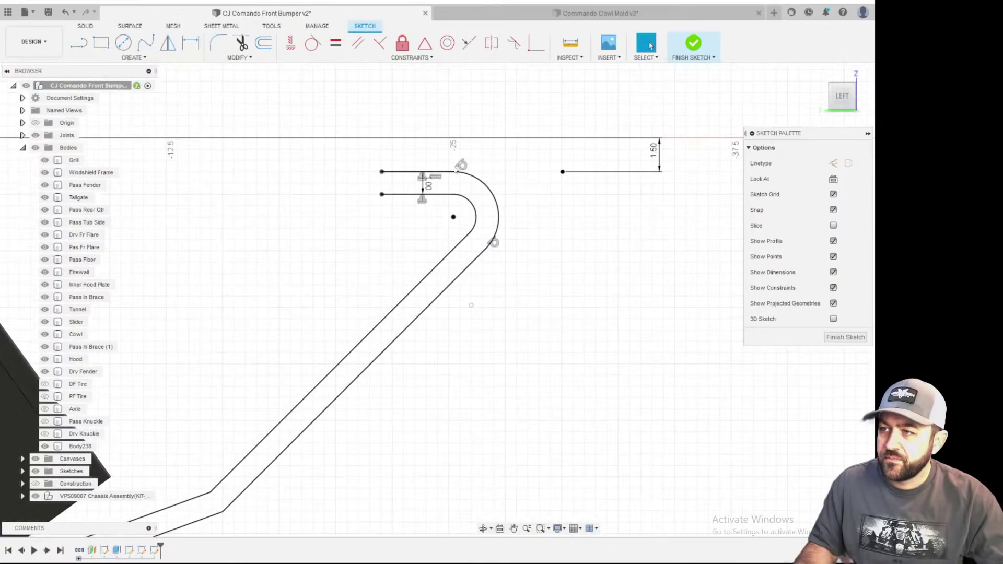
key("l")
left_click(382, 172)
left_click(382, 195)
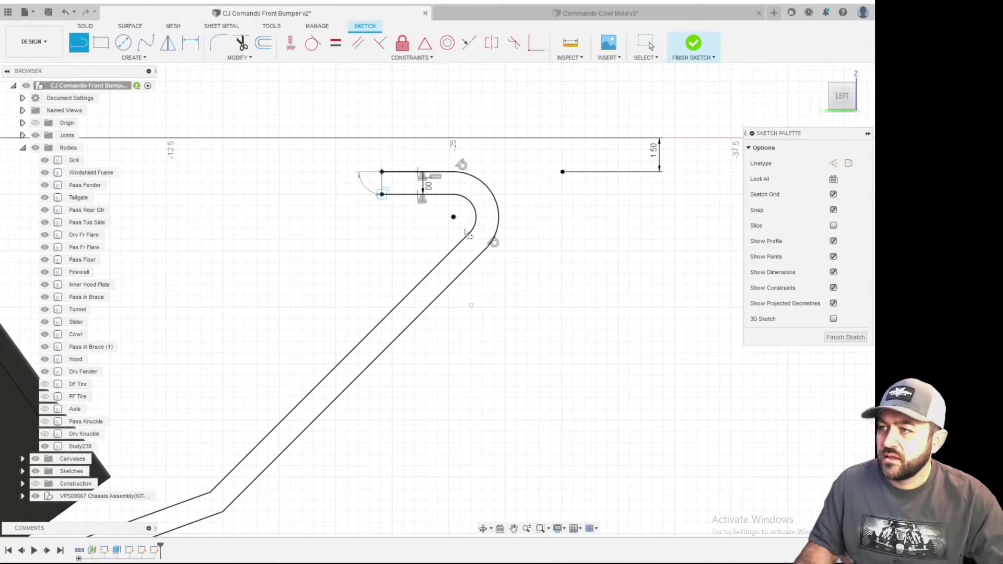
- Try to close the profile's lower end with a line from the offset line's endpoint to the original line, and undo it
scroll(382, 325, "down", 2)
middle_click_drag(331, 377, 724, 206)
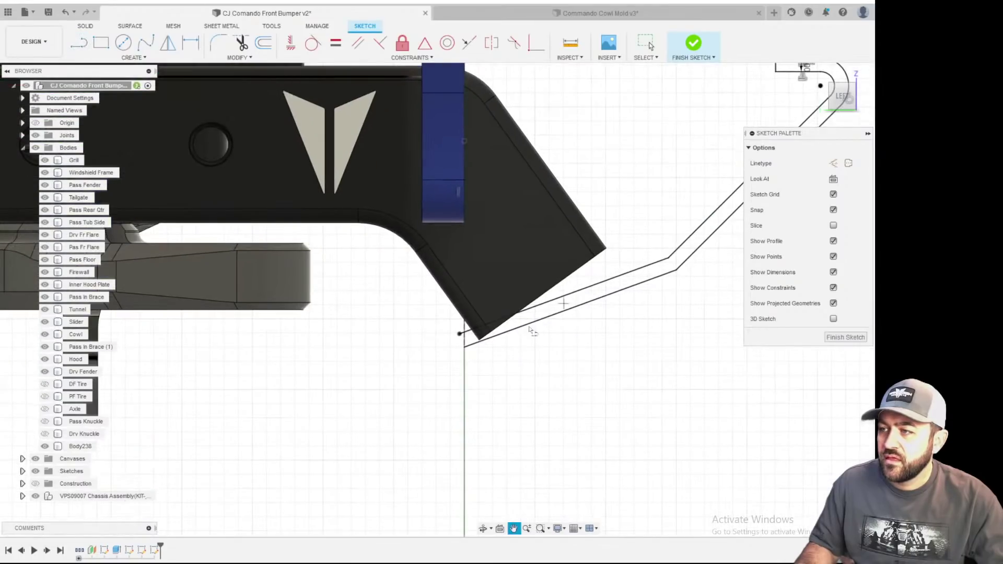
scroll(483, 349, "up", 3)
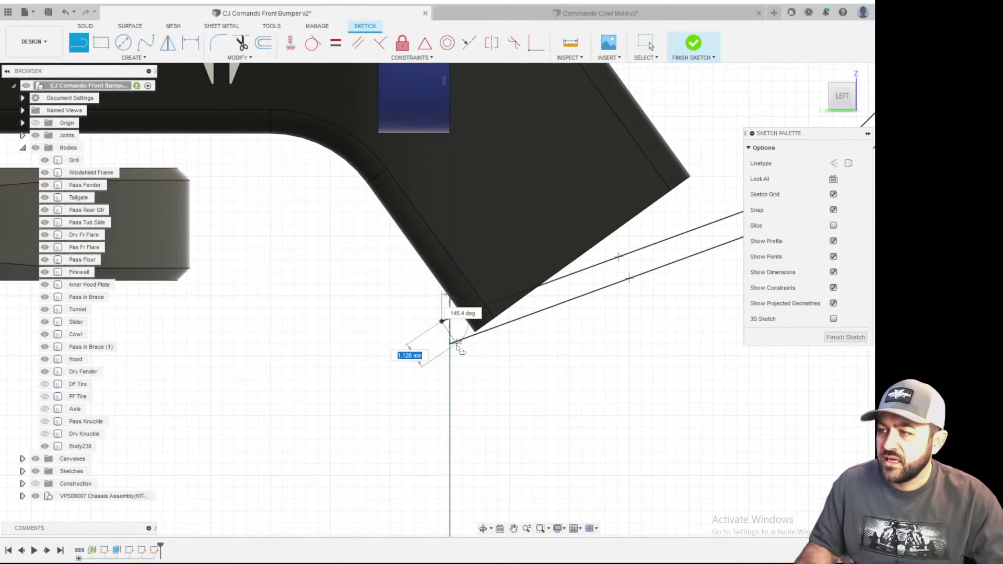
left_click(455, 343)
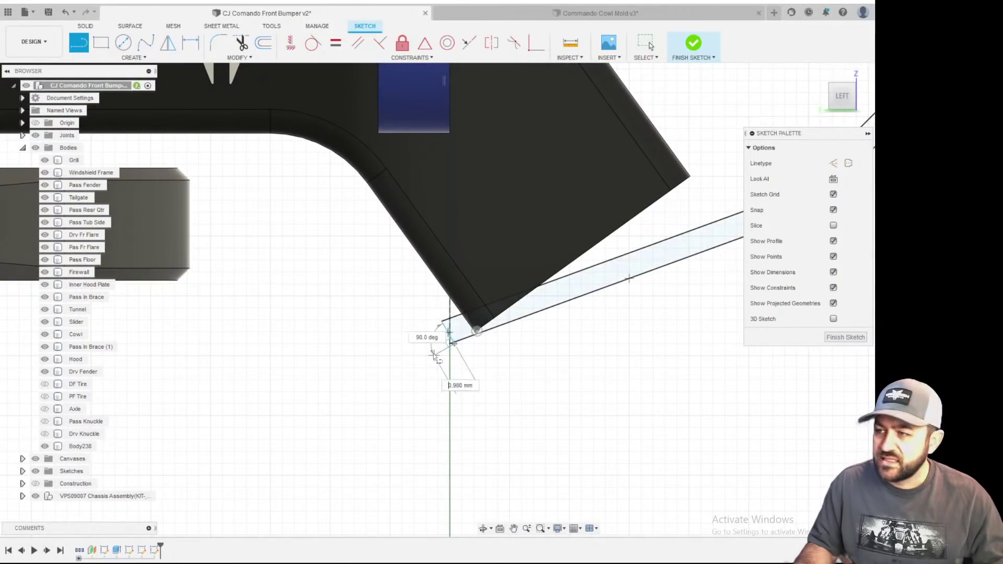
scroll(460, 341, "up", 2)
key("Escape")
key("ctrl+z")
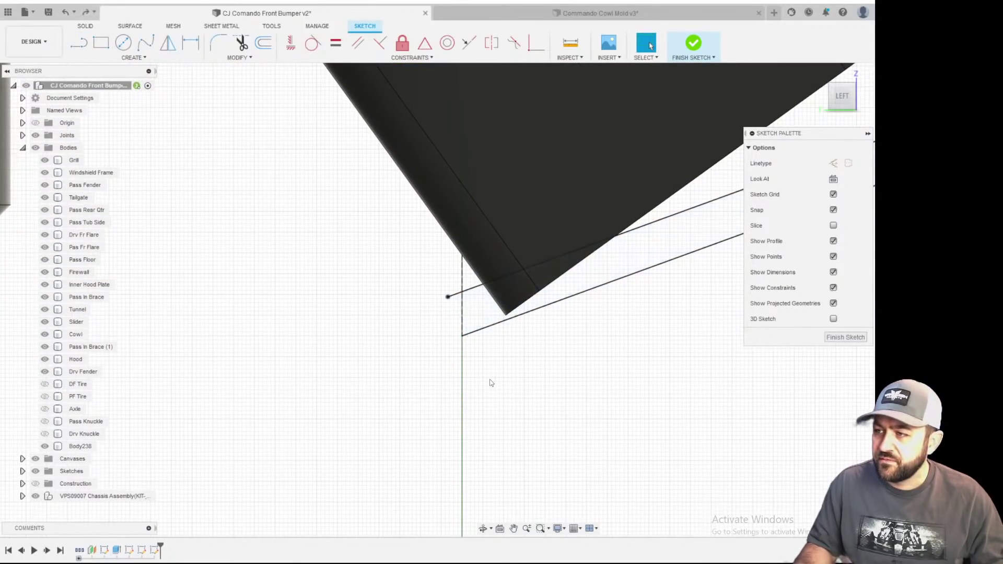
- Close the profile's lower end with a short line joining the endpoints of the offset line and the original line
left_click(79, 42)
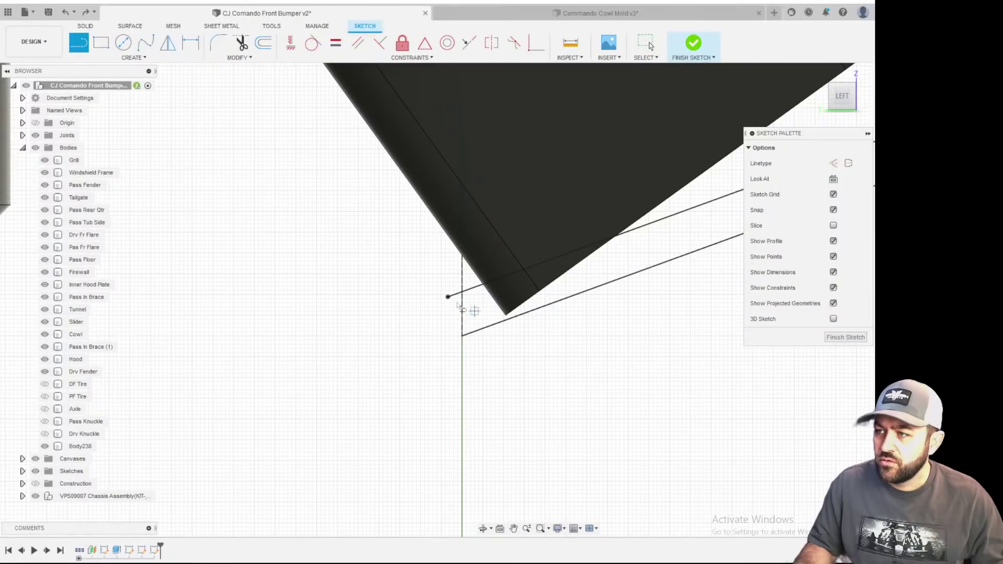
left_click(448, 297)
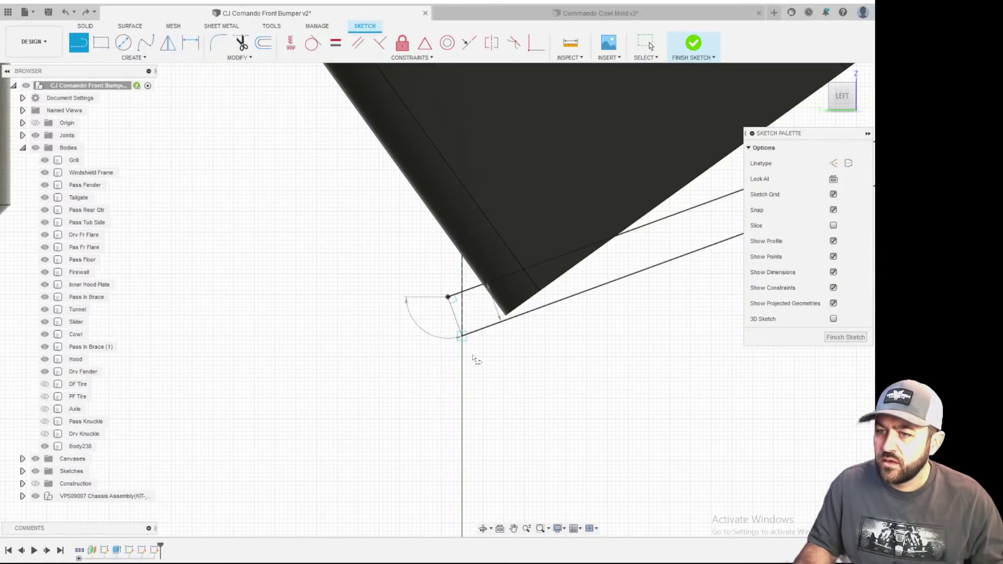
left_click(462, 335)
key("Escape")
- Set up an Extrude of the closed bumper profile with symmetric direction, whole-length measurement and a distance of 73 mm
mouse_move(421, 383)
middle_mouse_down("shift")
mouse_move(505, 338)
mouse_move(650, 320)
mouse_move(630, 312)
mouse_move(522, 350)
middle_mouse_up("shift")
scroll(612, 226, "up", 4)
key("e")
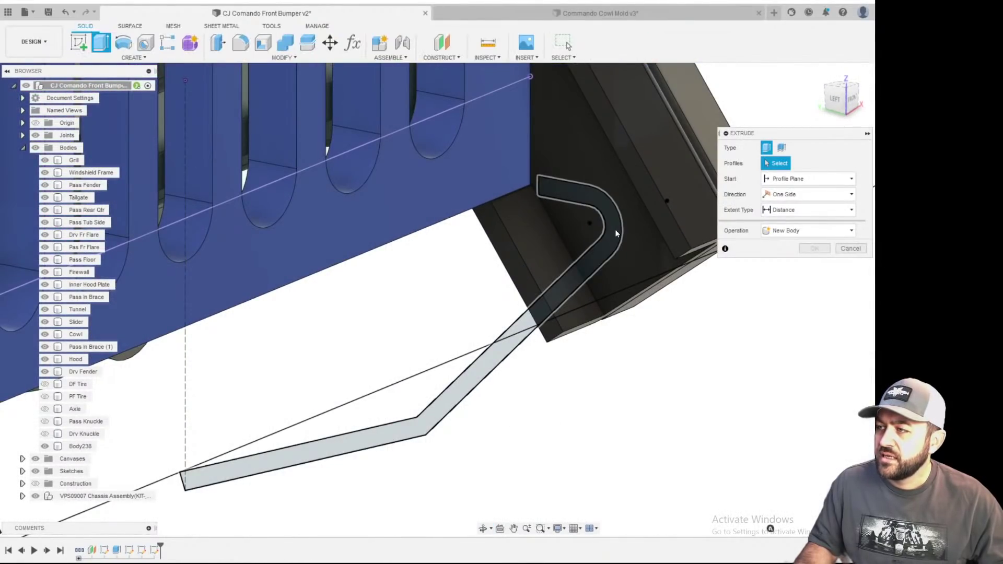
left_click(616, 232)
scroll(615, 233, "down", 3)
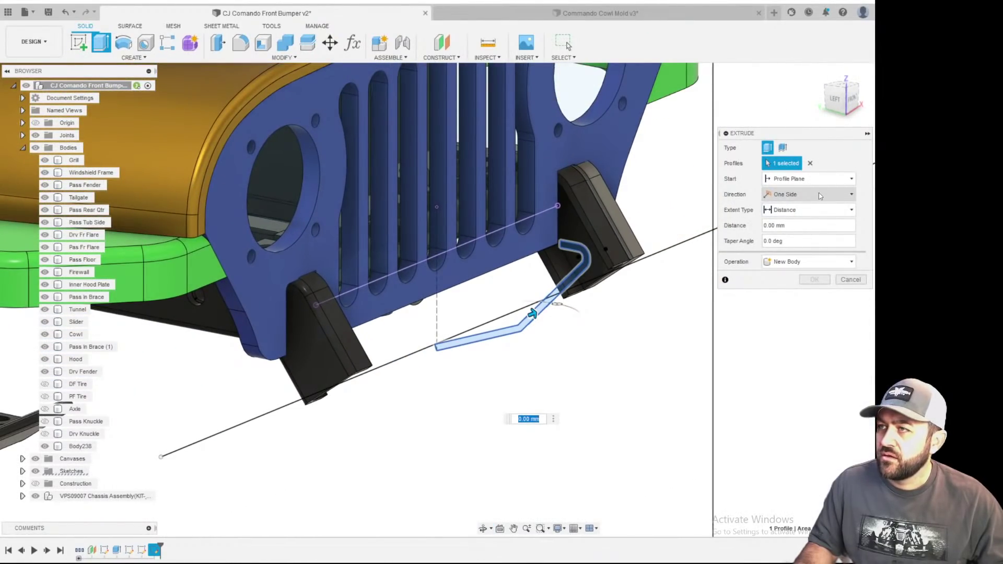
left_click(843, 197)
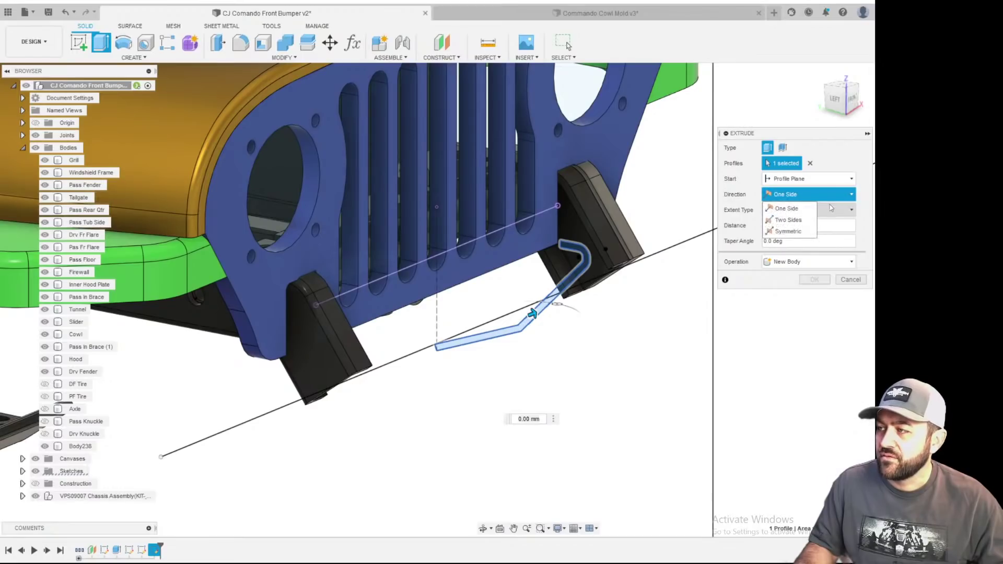
left_click(794, 218)
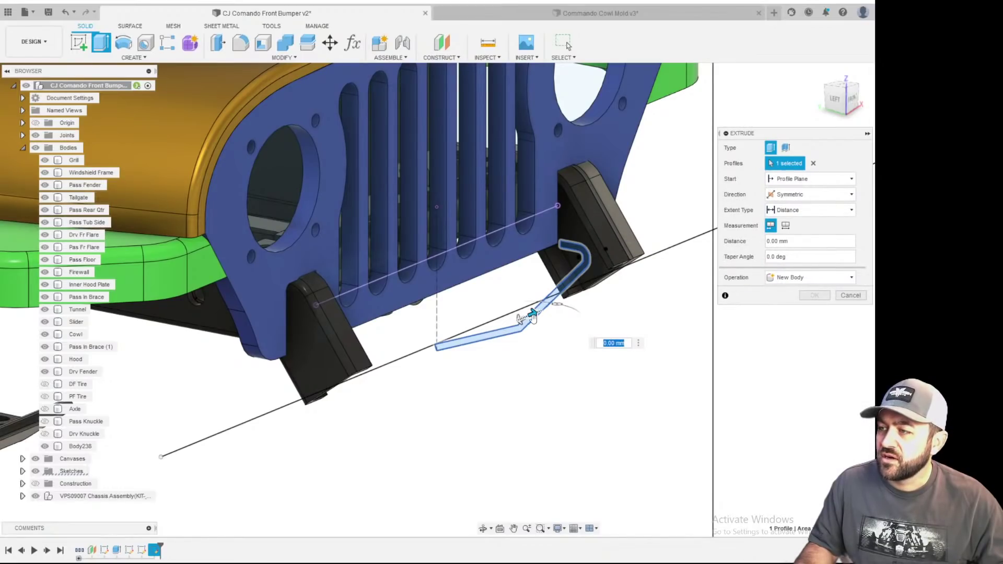
left_click_drag(532, 317, 717, 208)
middle_click_drag(717, 208, 568, 189, "shift")
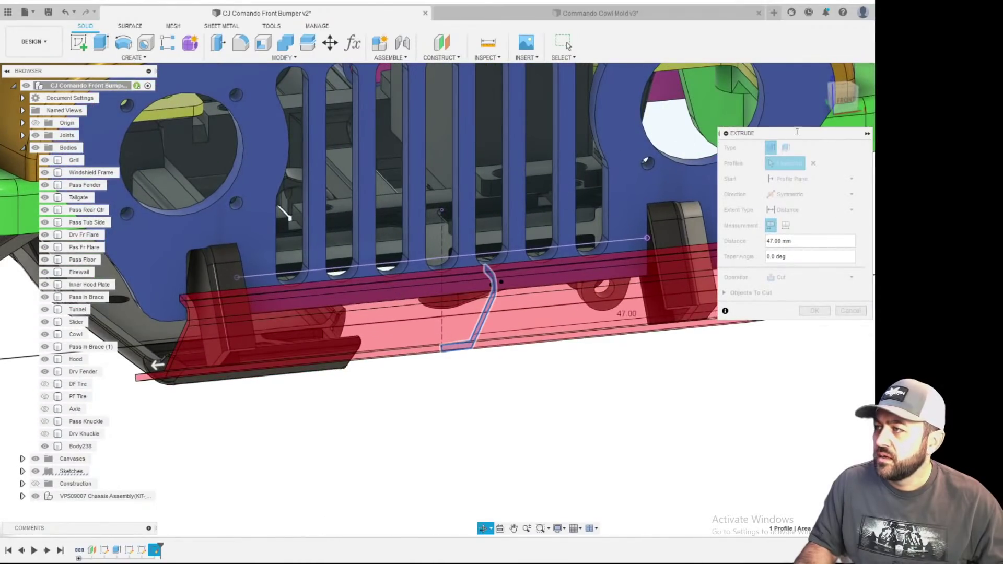
left_click(831, 102)
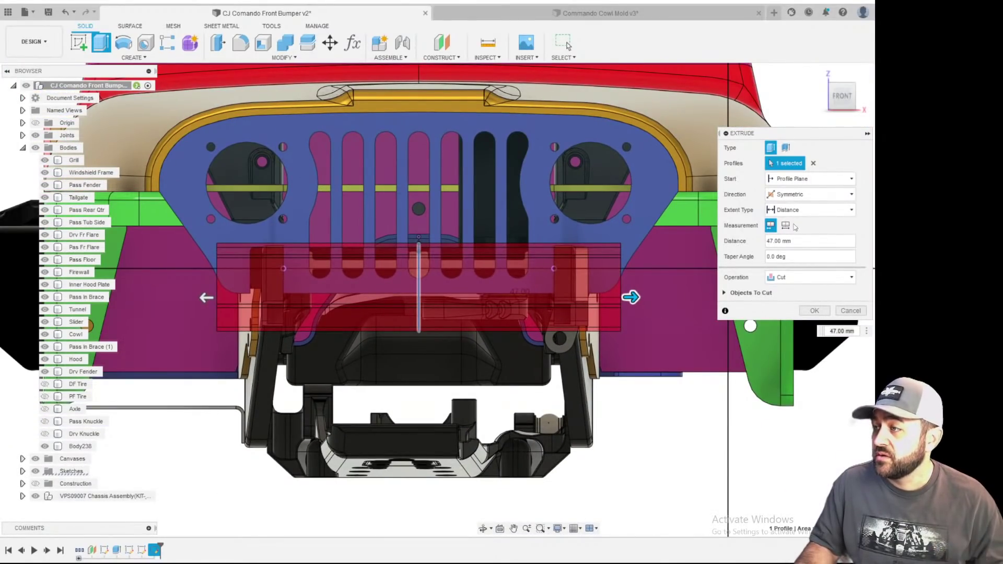
left_click(786, 225)
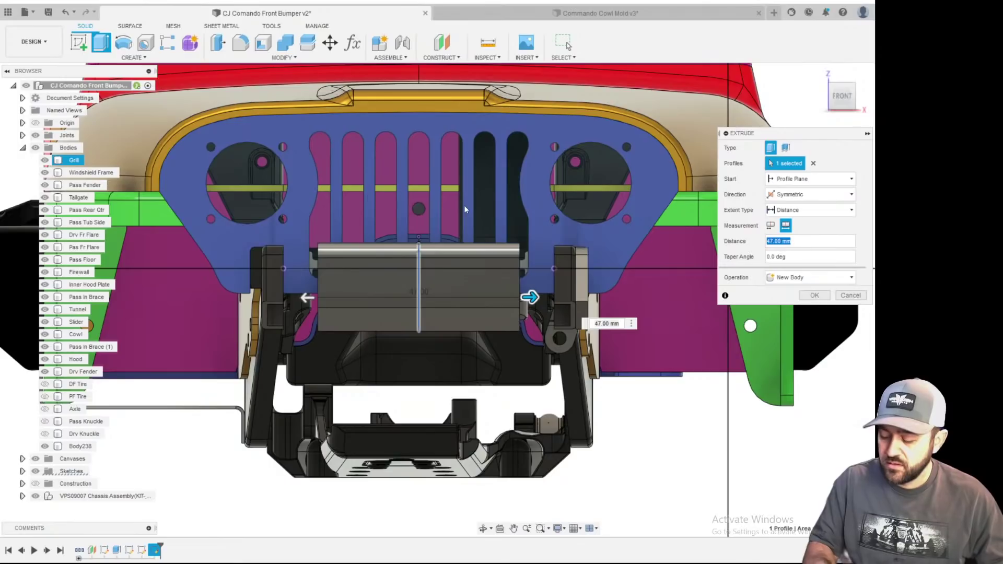
type("73")
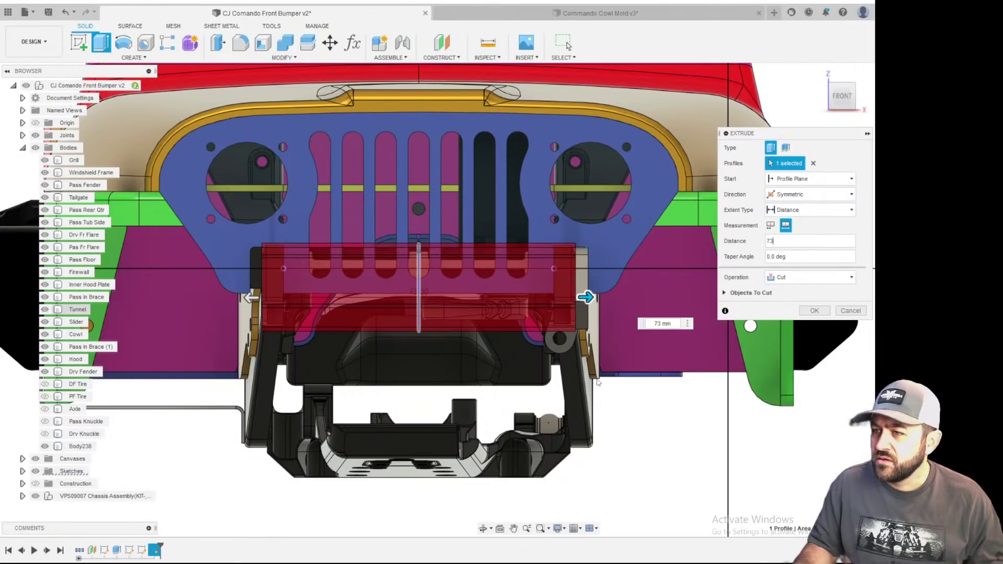
- Widen the extrusion to 78.421 mm to match the chassis bracket and create it as a new body
scroll(591, 287, "up", 5)
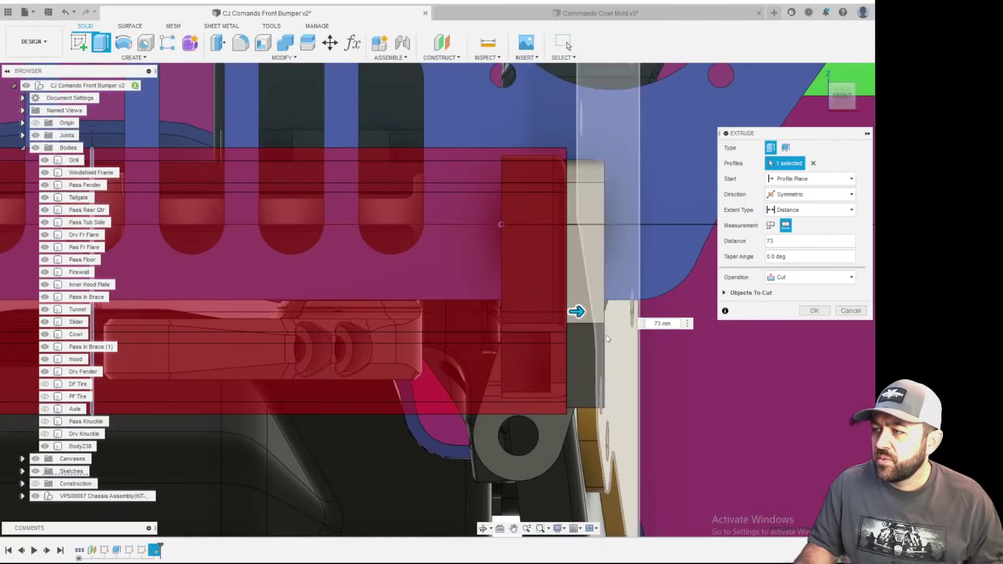
left_click_drag(580, 312, 613, 312)
middle_click_drag(614, 311, 572, 291, "shift")
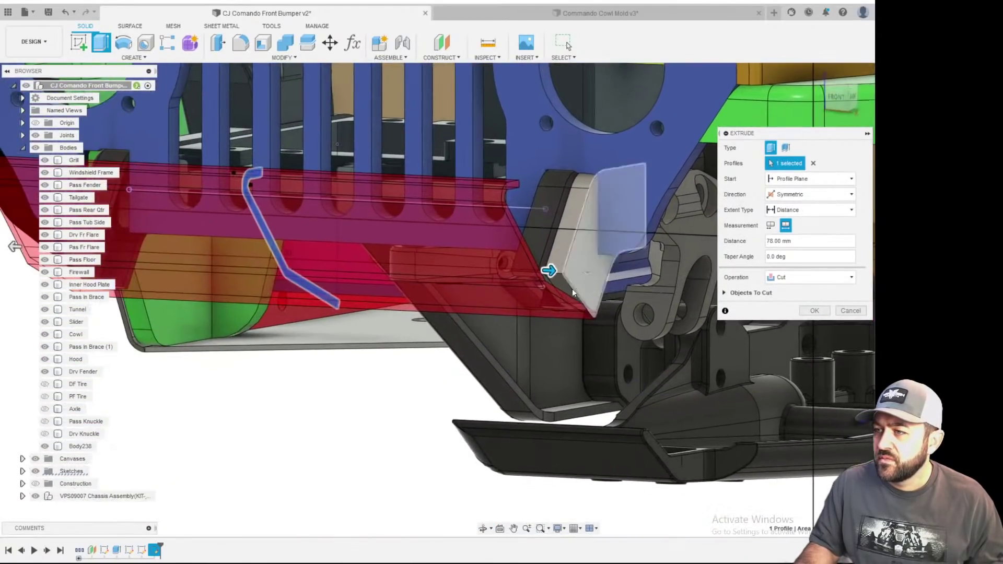
left_click(577, 272)
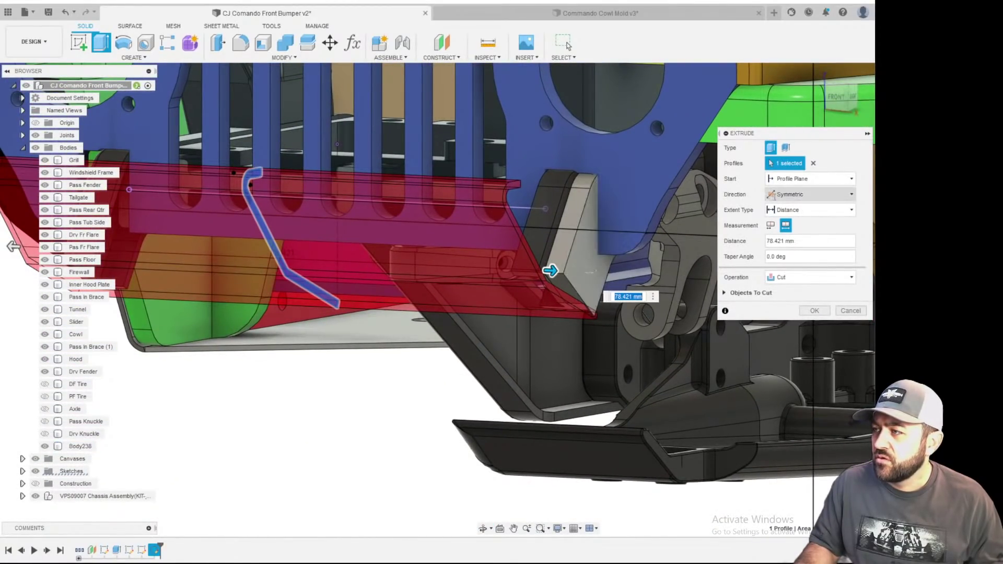
left_click(799, 283)
left_click(792, 323)
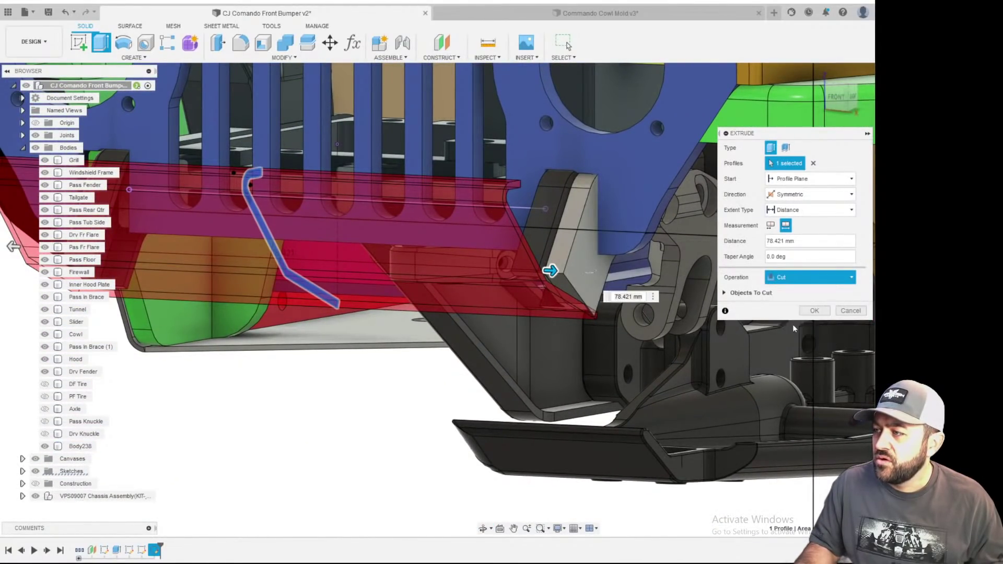
left_click(818, 296)
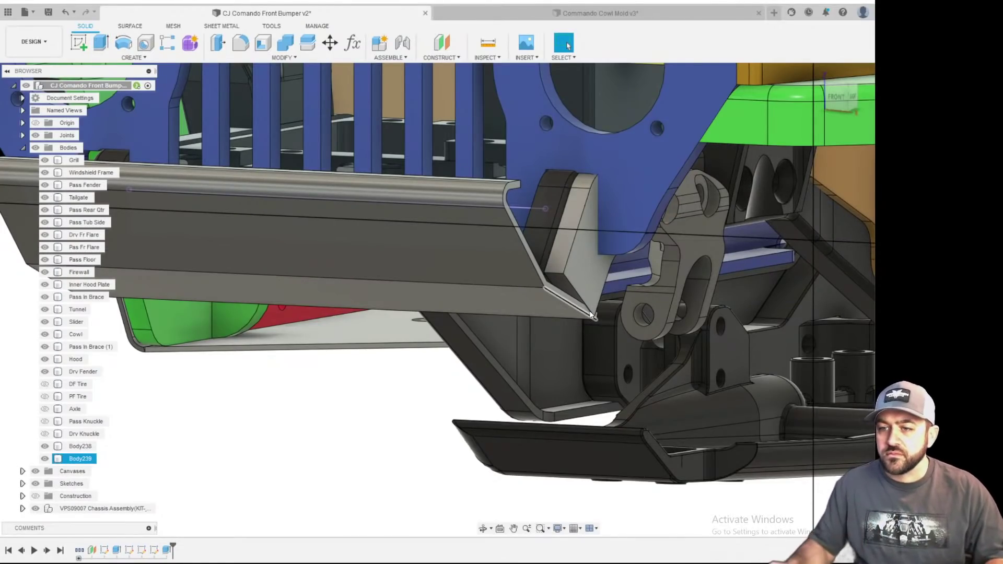
- Examine the extruded bumper's fit against the grill and chassis brackets from the front, side and underneath
middle_click_drag(455, 291, 575, 277, "shift")
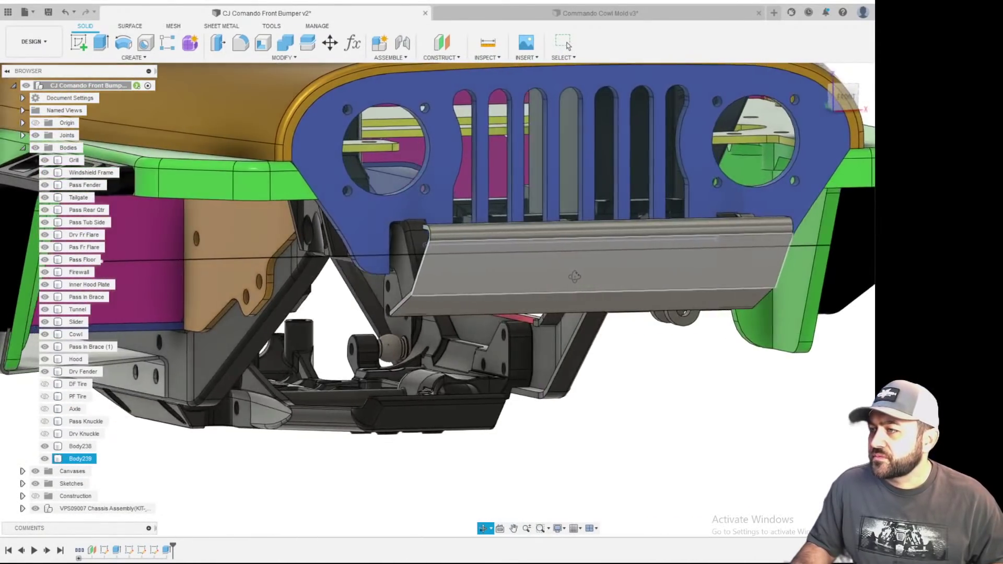
scroll(725, 187, "down", 4)
middle_click_drag(737, 272, 794, 283, "shift")
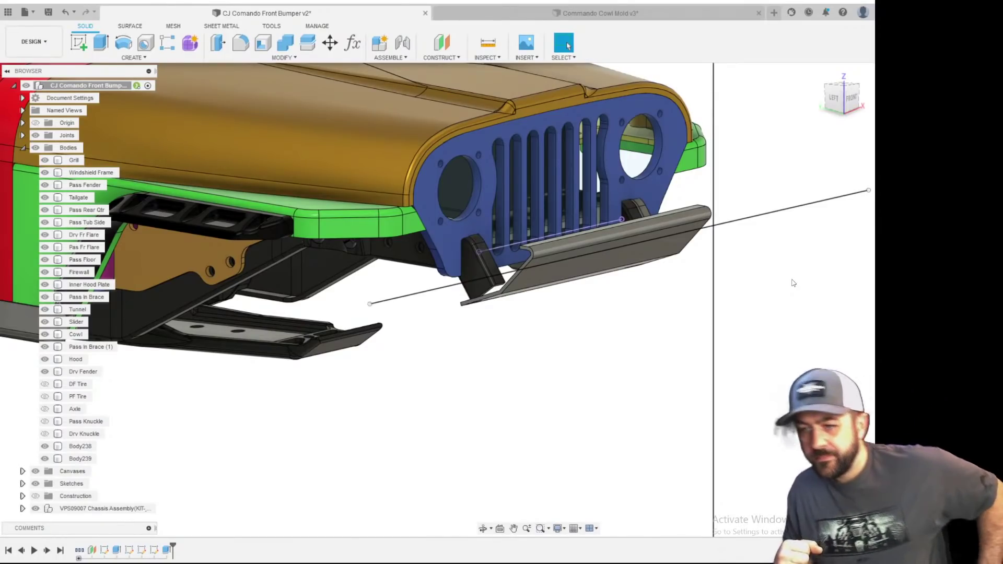
scroll(594, 289, "up", 5)
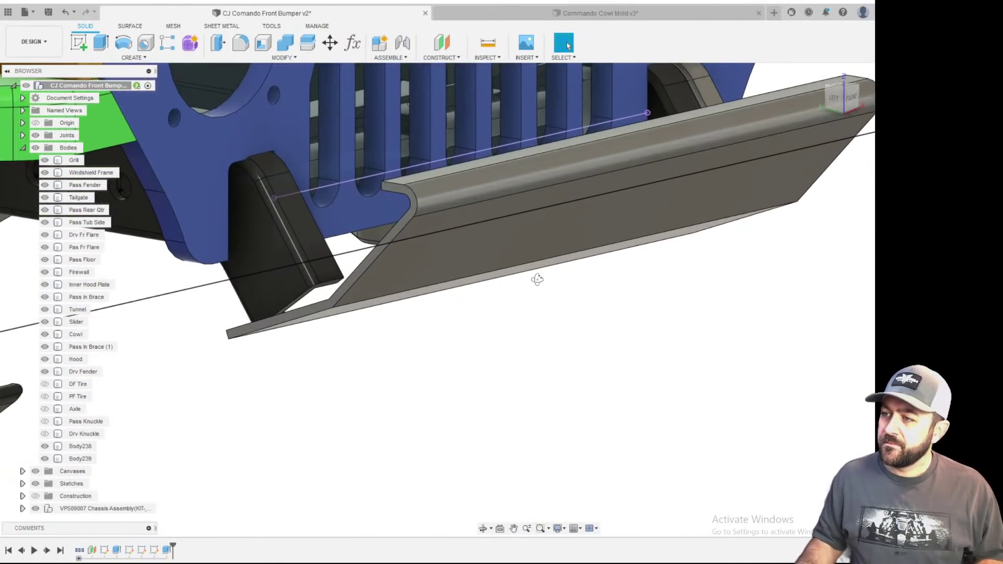
middle_click_drag(533, 280, 545, 254, "shift")
left_click(495, 231)
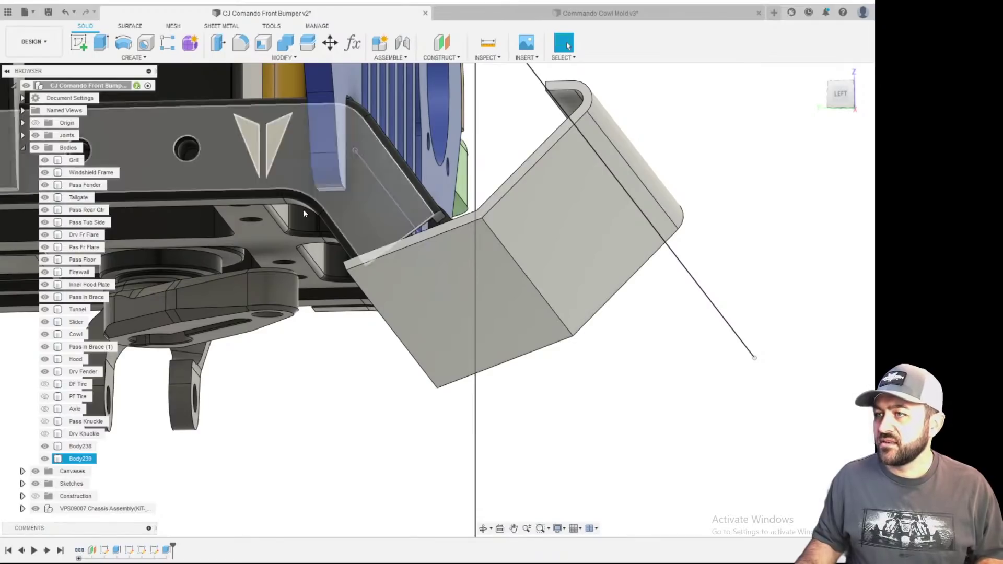
key("Escape")
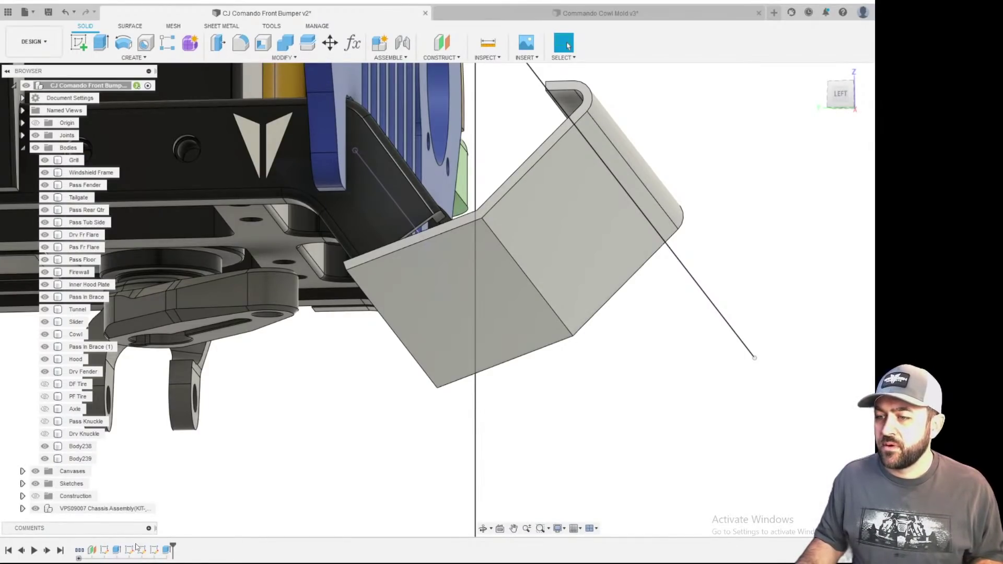
- Reopen the bumper profile sketch, fillet the outer corner of its lower bend with a 2 mm radius, and finish the sketch
right_click(157, 548)
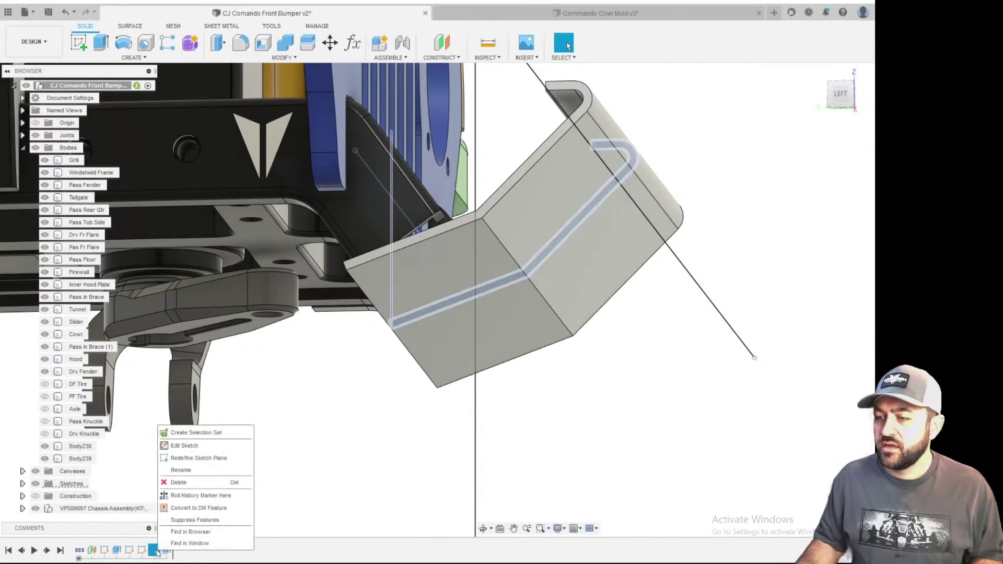
left_click(190, 450)
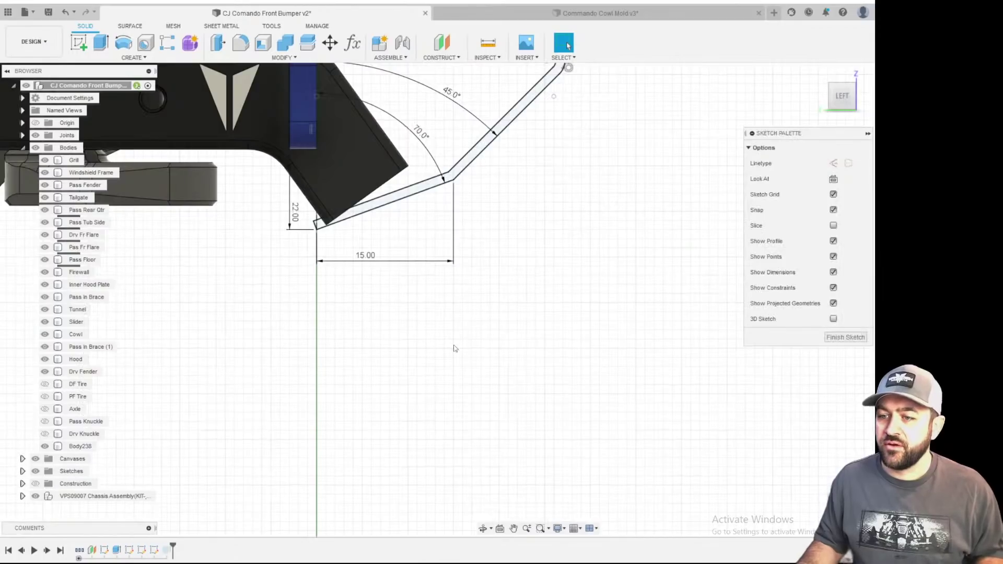
scroll(525, 178, "up", 2)
left_click(218, 43)
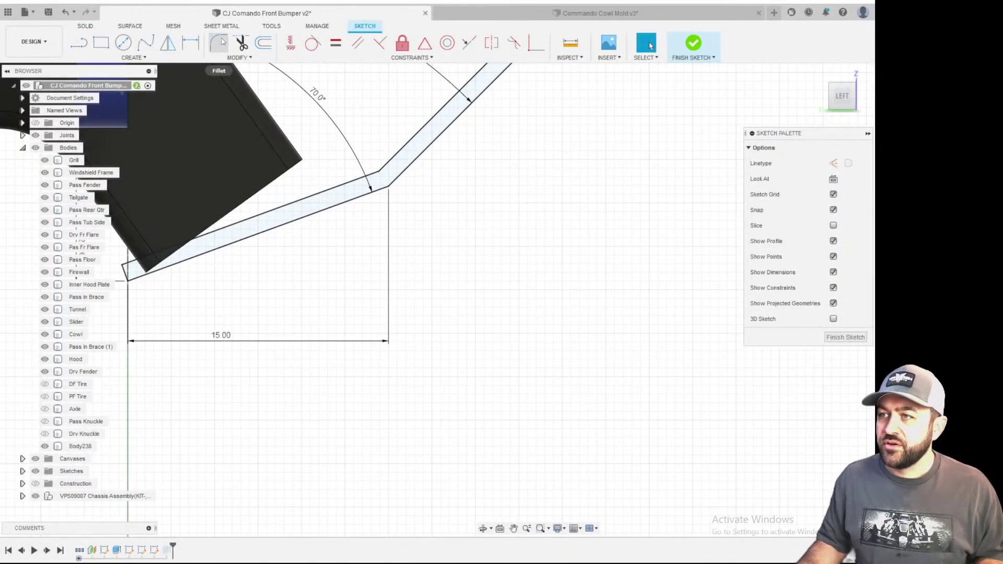
scroll(452, 241, "up", 3)
scroll(452, 237, "down", 2)
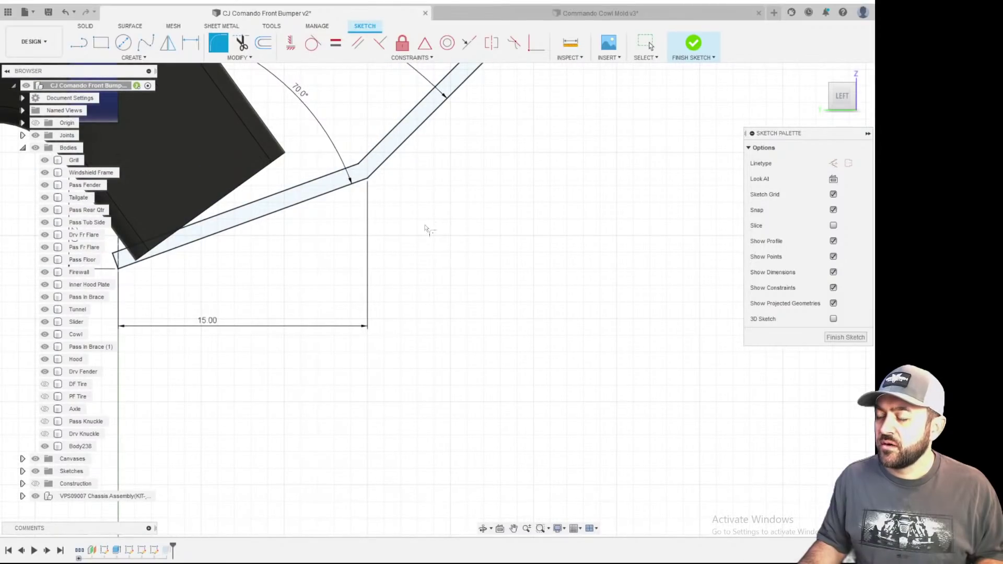
middle_click_drag(433, 230, 389, 174, "shift")
left_click(361, 132)
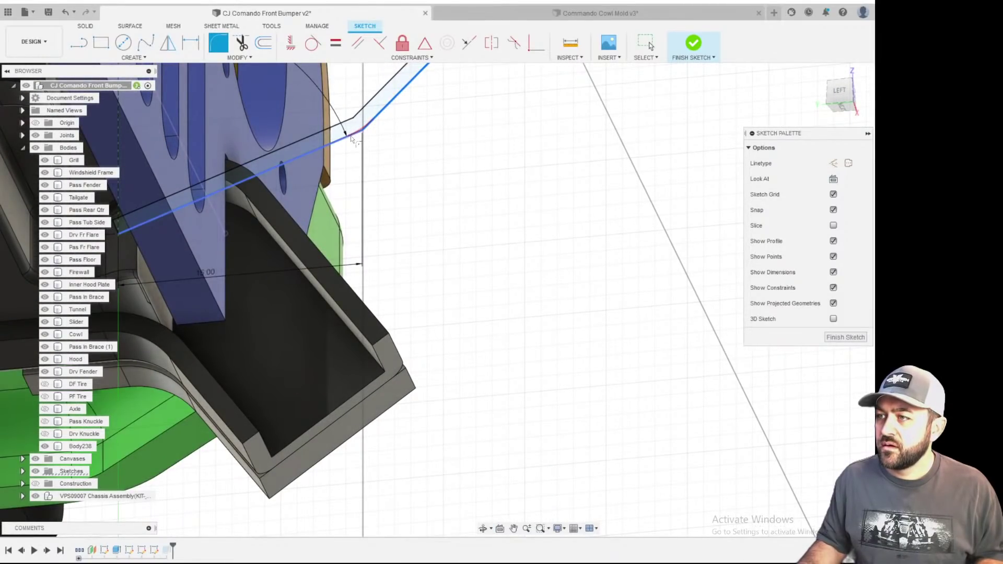
key("o")
scroll(482, 204, "down", 3)
middle_click_drag(427, 201, 451, 193, "shift")
scroll(451, 194, "up", 2)
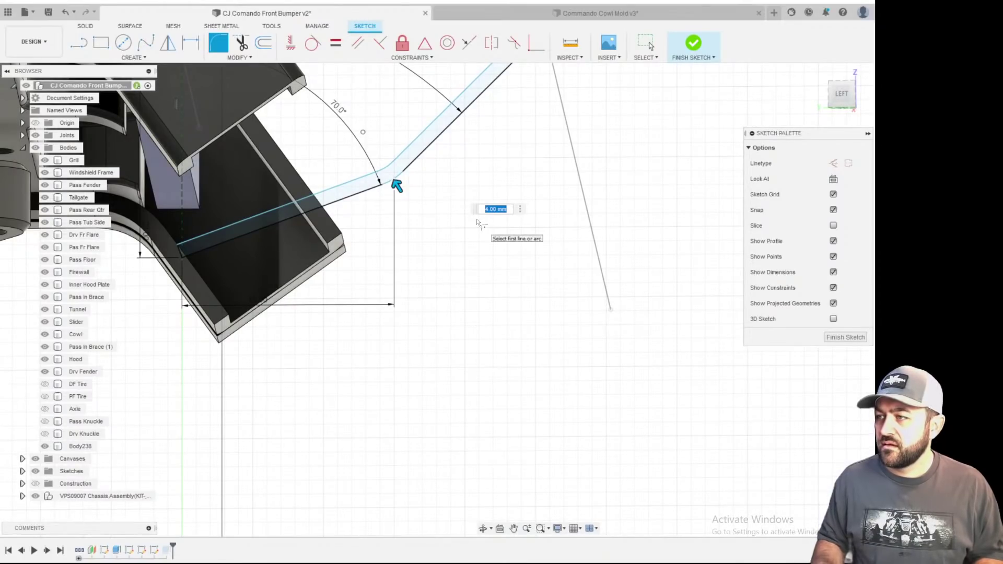
key("Return")
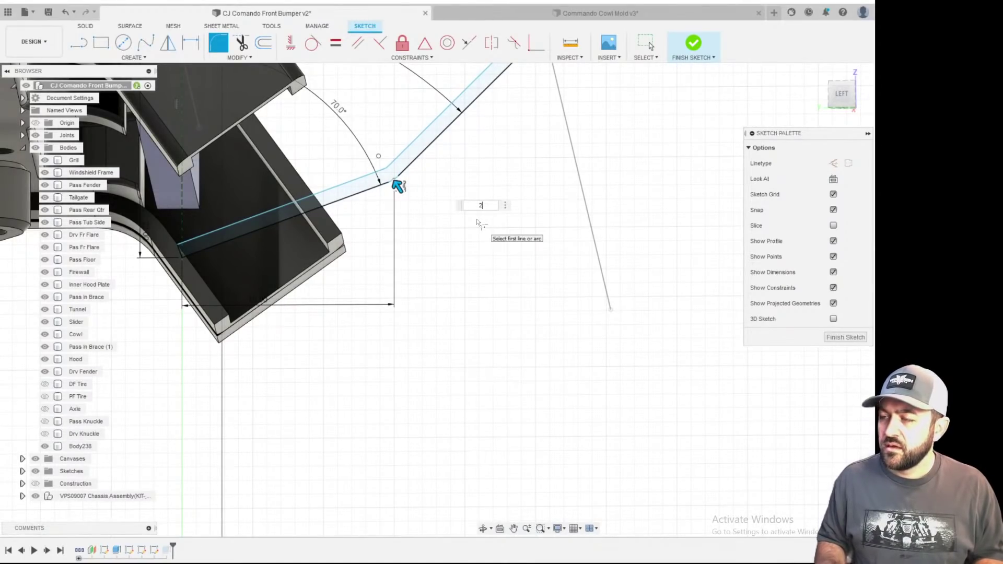
key("Return")
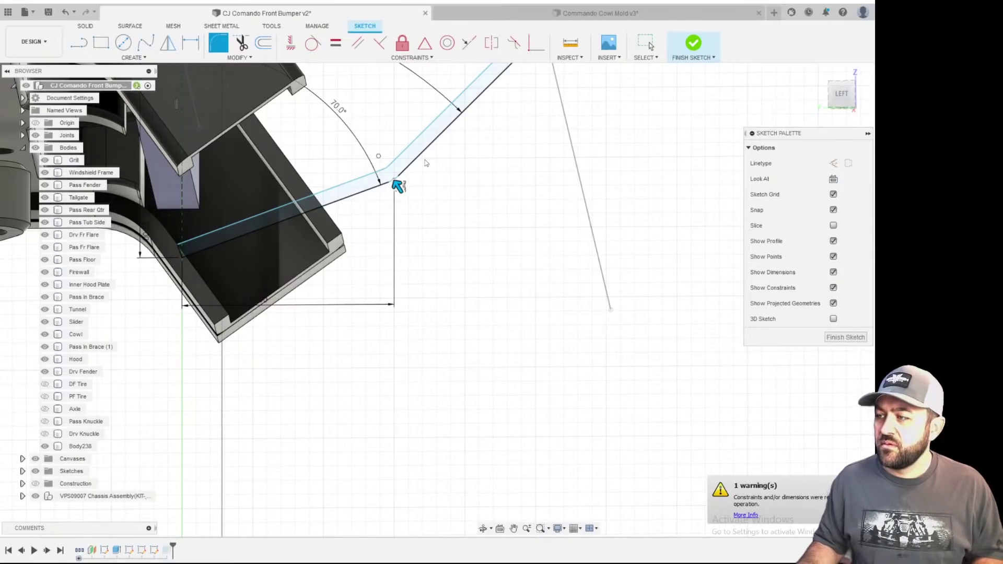
scroll(426, 163, "up", 3)
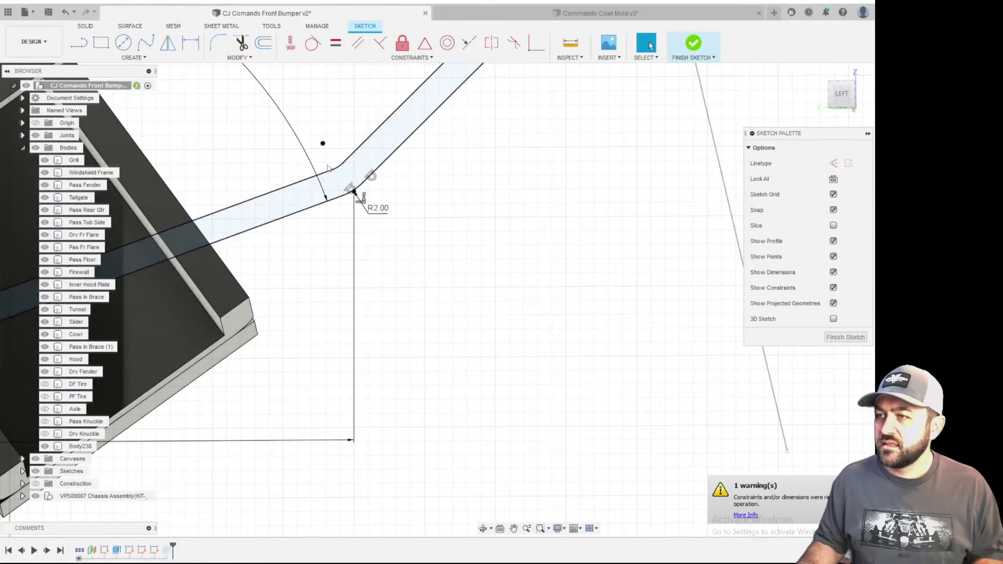
scroll(335, 169, "up", 3)
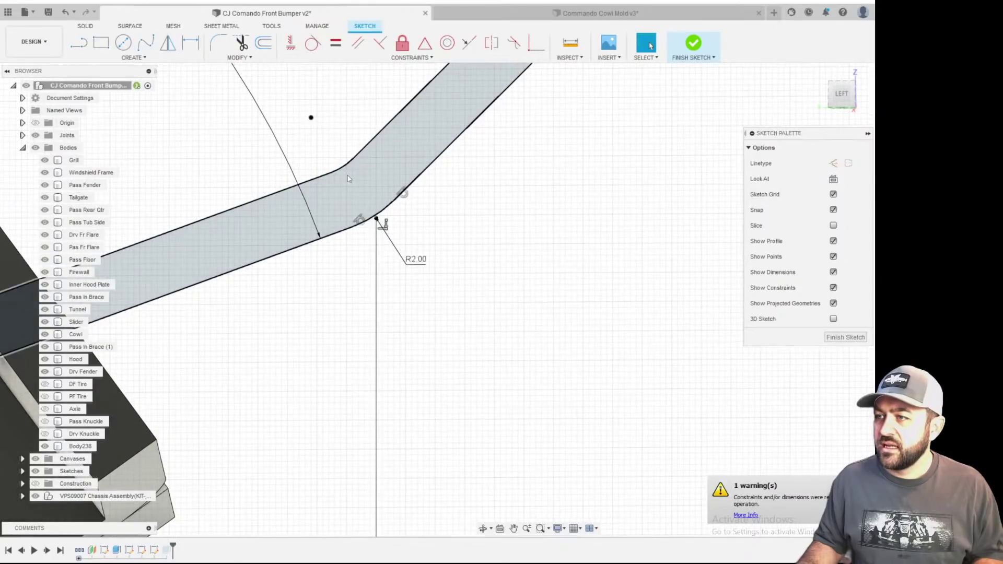
left_click(711, 51)
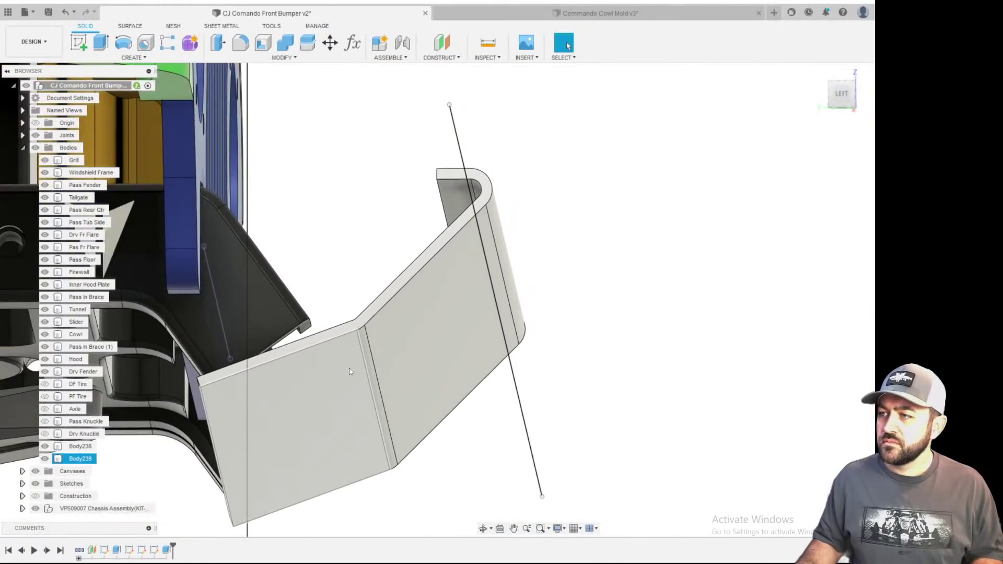
- Examine the bumper's rounded lower bend and where its lower flange meets the chassis brackets
scroll(343, 340, "down", 3)
middle_click_drag(368, 269, 400, 342, "shift")
scroll(268, 300, "up", 4)
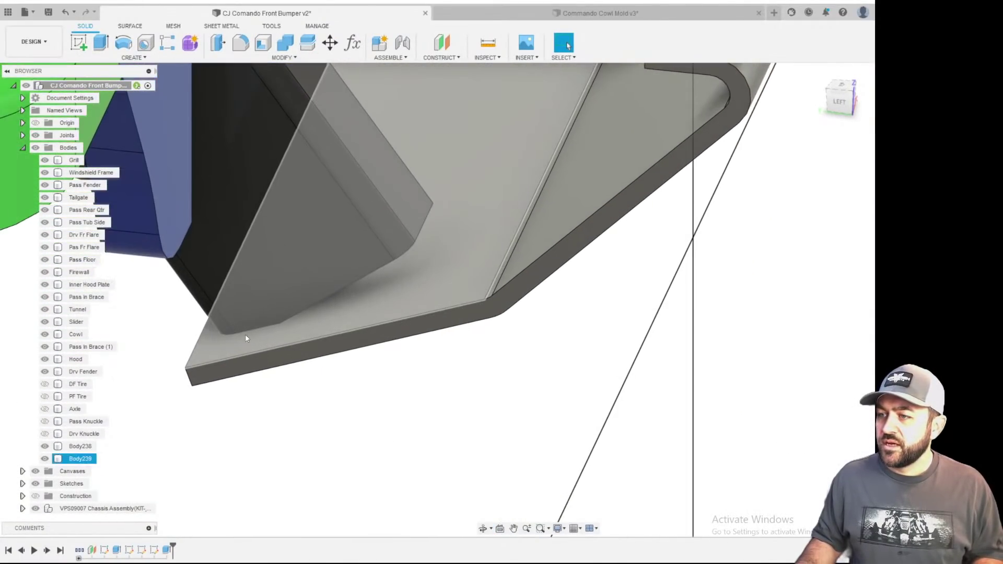
scroll(332, 464, "down", 3)
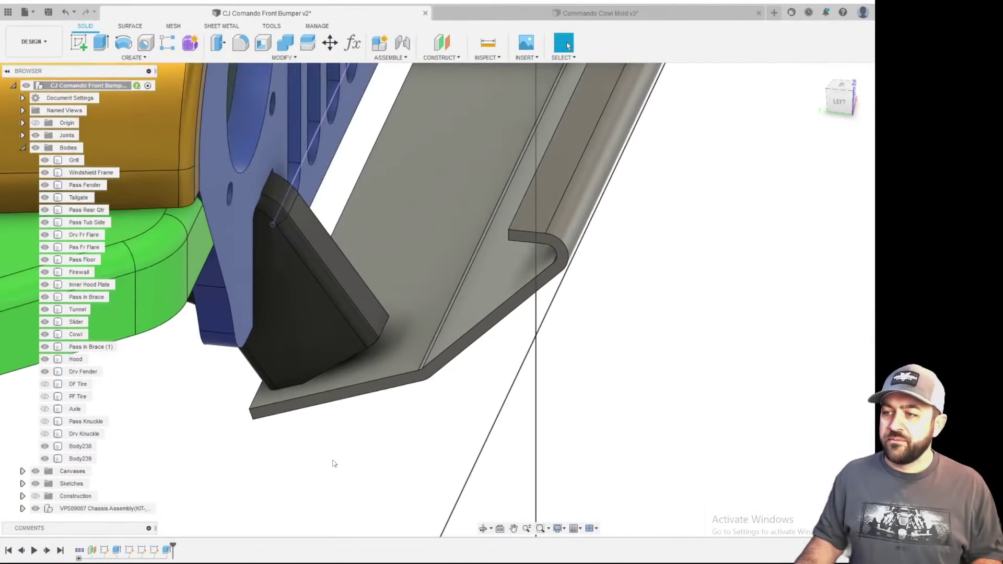
scroll(341, 362, "up", 1)
scroll(341, 362, "down", 3)
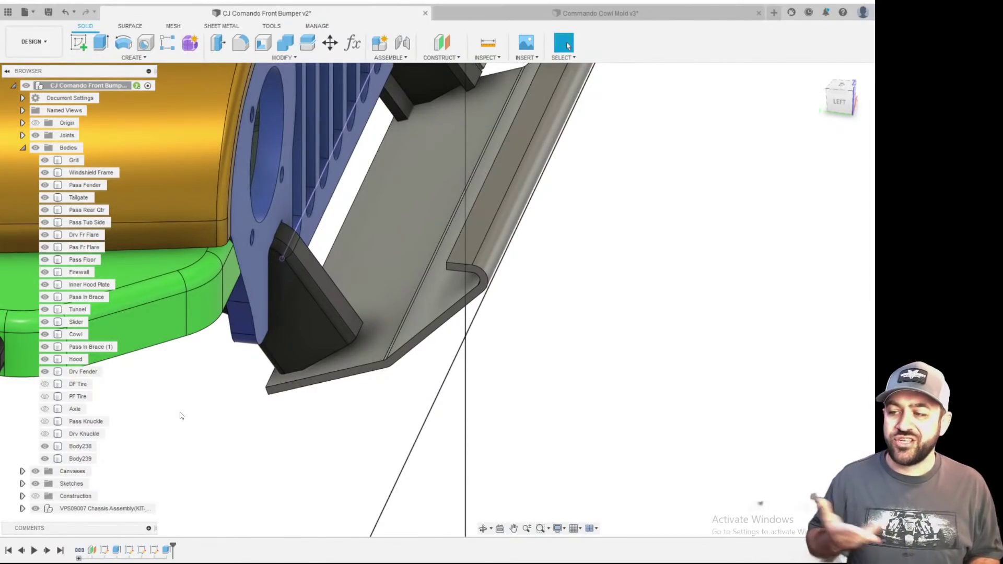
scroll(308, 358, "down", 2)
scroll(356, 190, "up", 2)
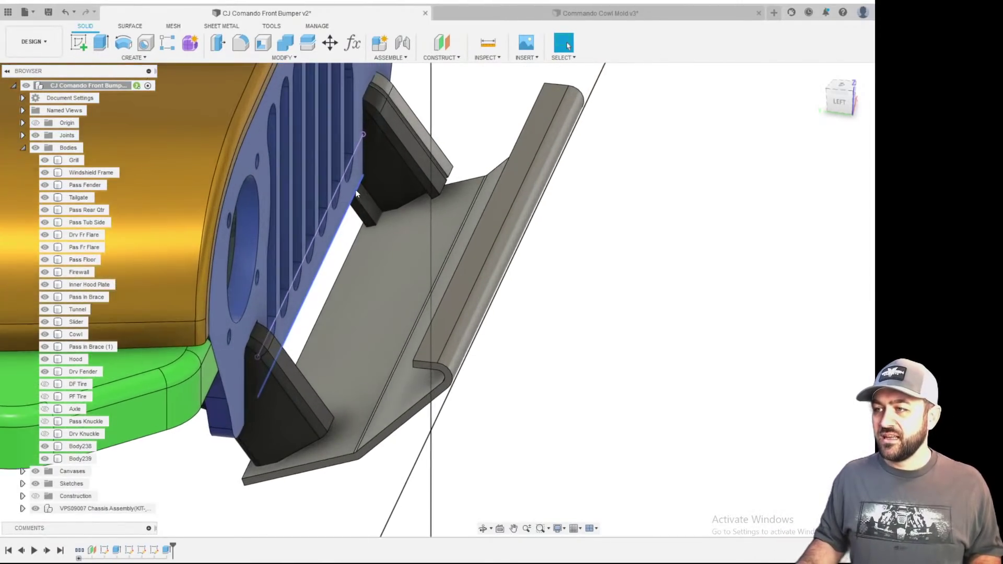
- Examine the bumper's side profile, its fit against the chassis brackets, and its overall look on the front of the body
scroll(369, 295, "down", 2)
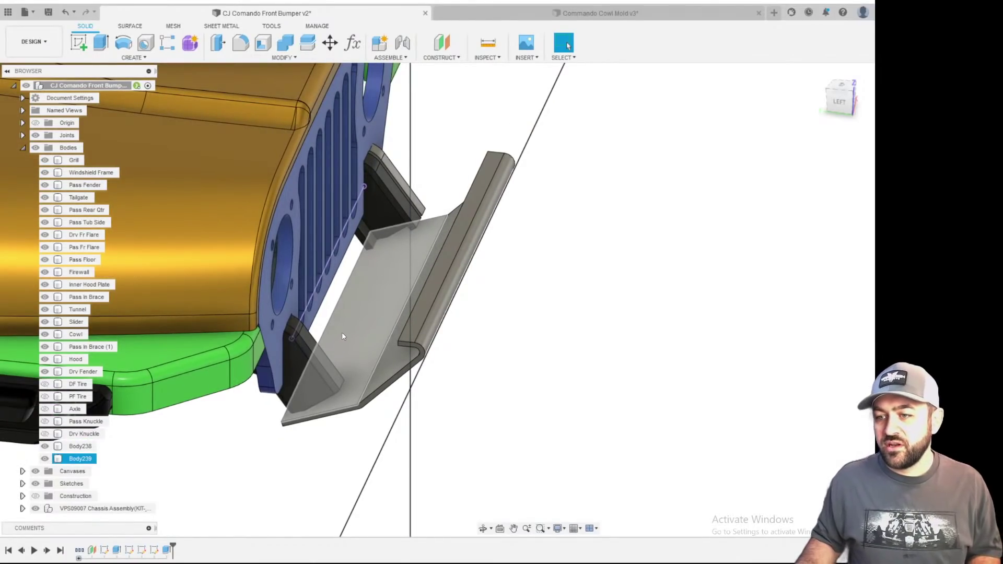
middle_click_drag(350, 337, 500, 325, "shift")
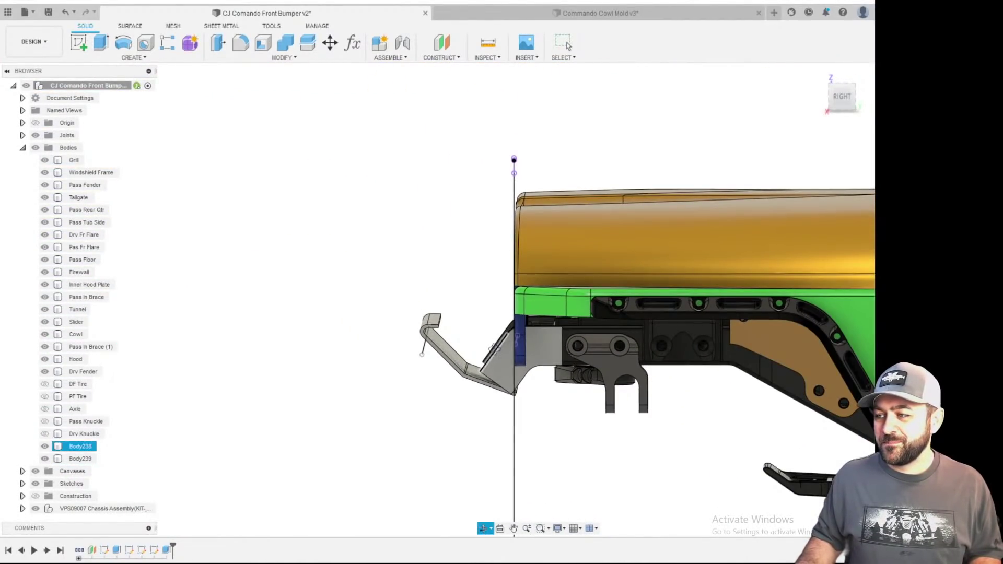
scroll(515, 365, "up", 3)
middle_click_drag(486, 386, 445, 389, "shift")
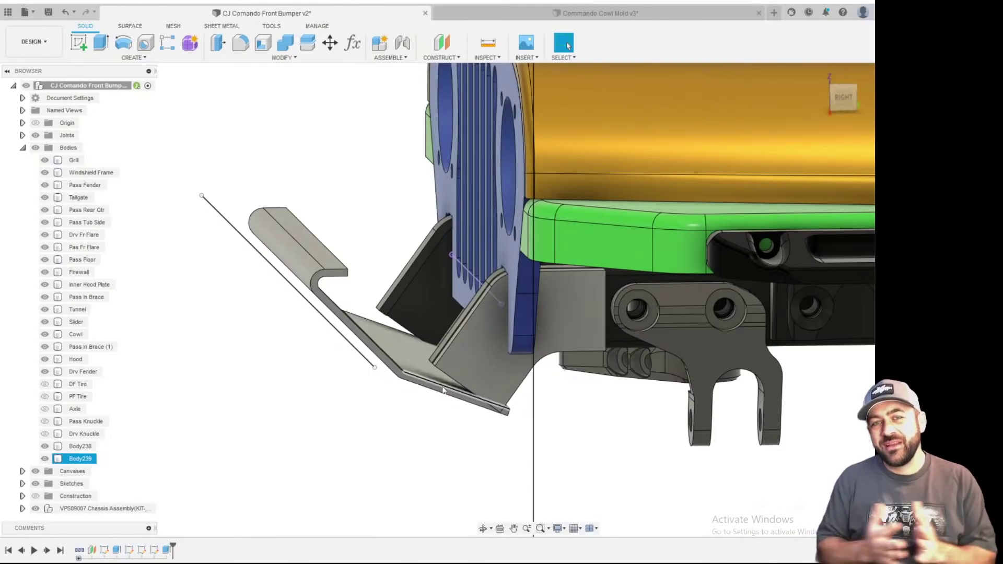
middle_click_drag(443, 389, 412, 306, "shift")
scroll(357, 269, "down", 3)
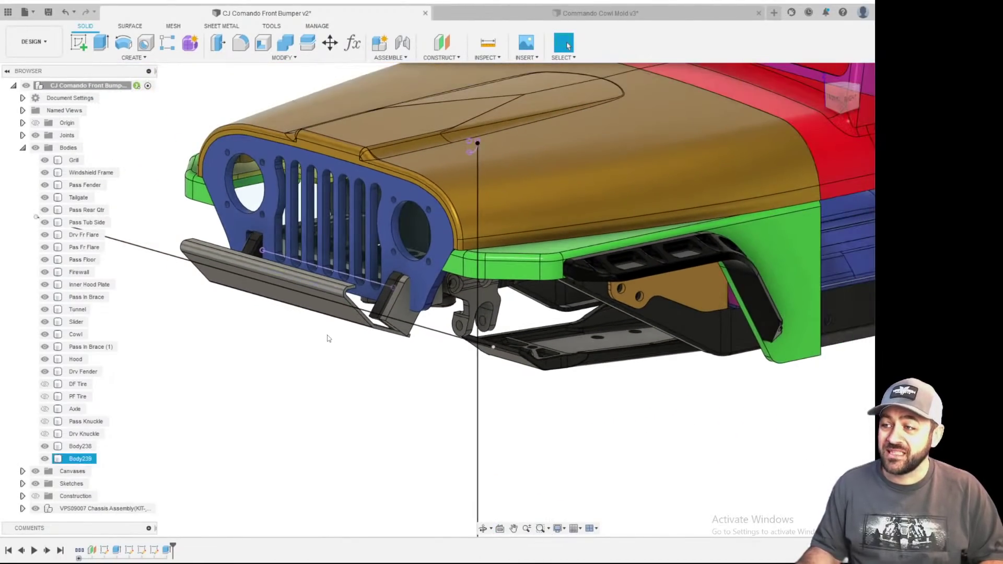
scroll(389, 285, "down", 2)
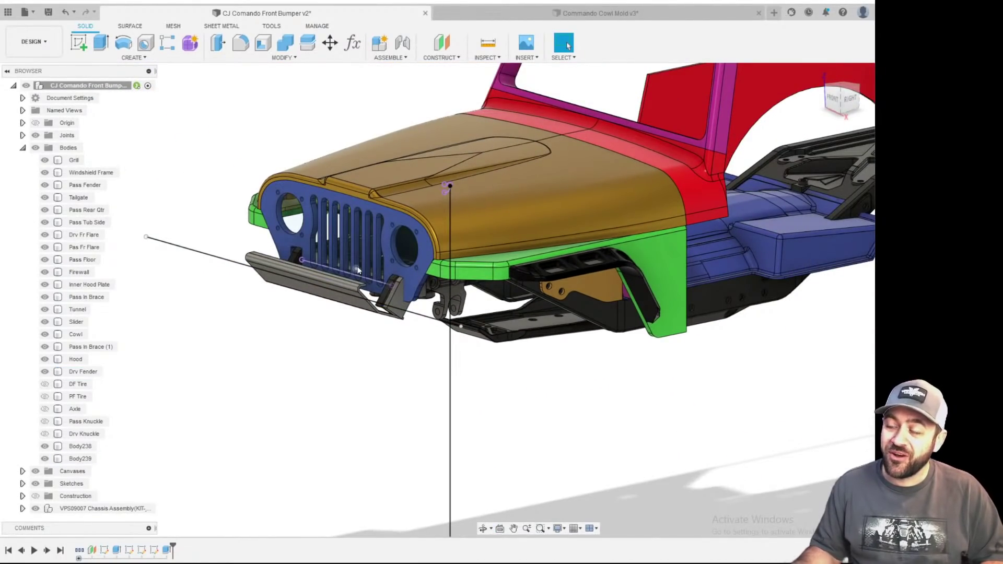
- Start a new sketch for the front bumper, focusing on the area around the grill and chassis bracket
scroll(366, 285, "up", 4)
scroll(361, 277, "down", 2)
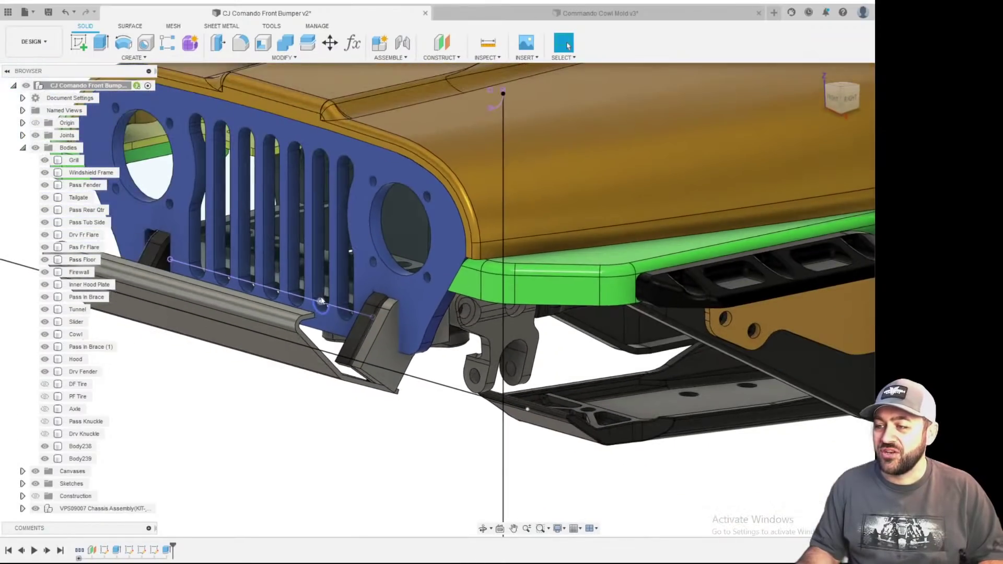
scroll(353, 267, "up", 2)
left_click(79, 41)
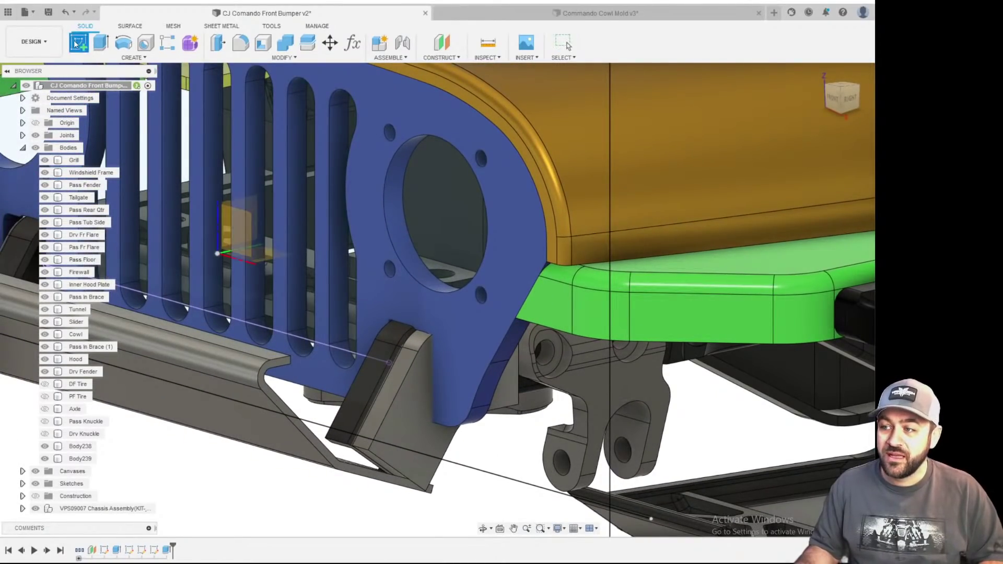
- Start a sketch on the outer face of the side bracket and project the bumper's end profile and the bracket face into it
scroll(339, 366, "up", 1)
middle_click_drag(339, 366, 468, 447, "shift")
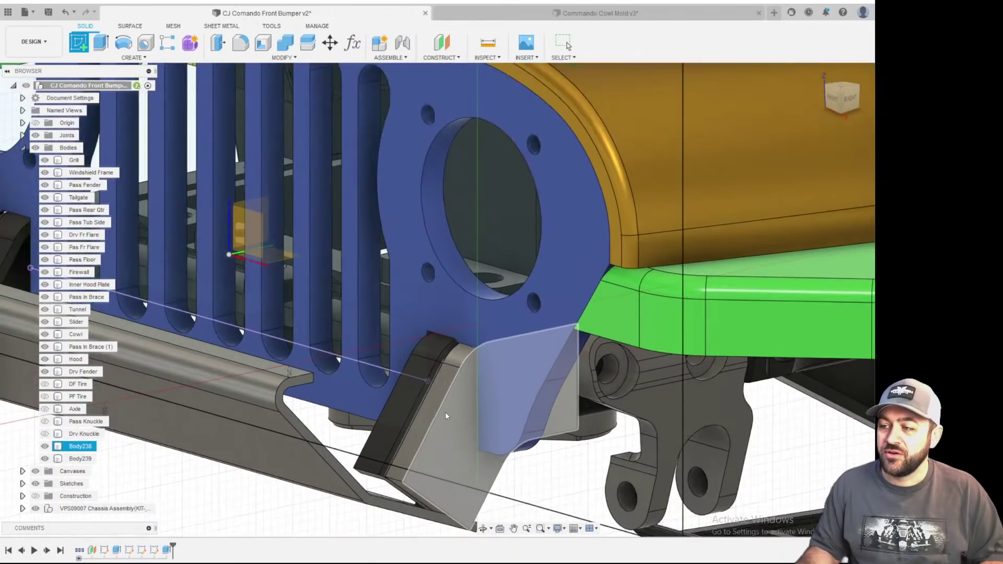
left_click(434, 448)
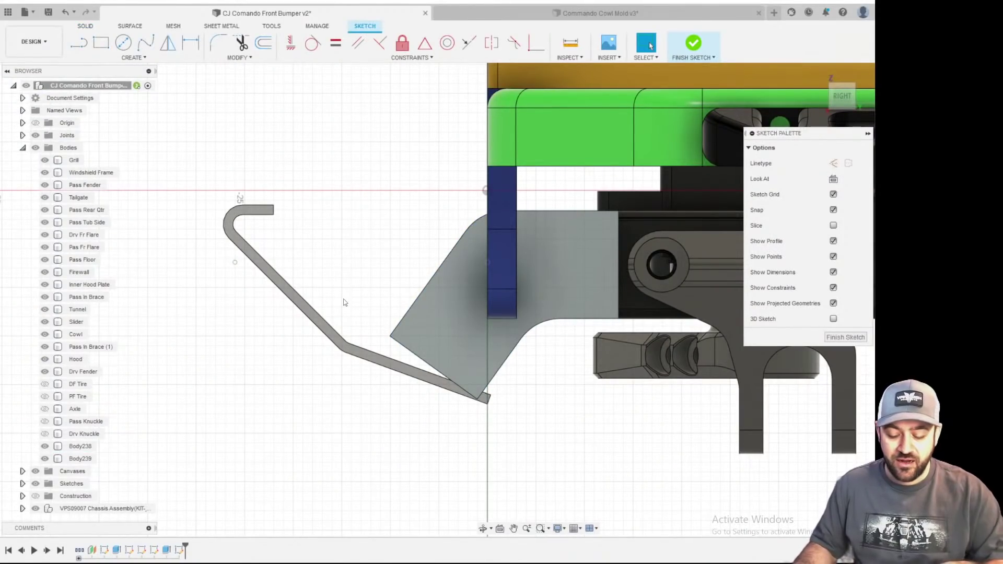
scroll(253, 279, "down", 2)
middle_click_drag(253, 280, 325, 297, "shift")
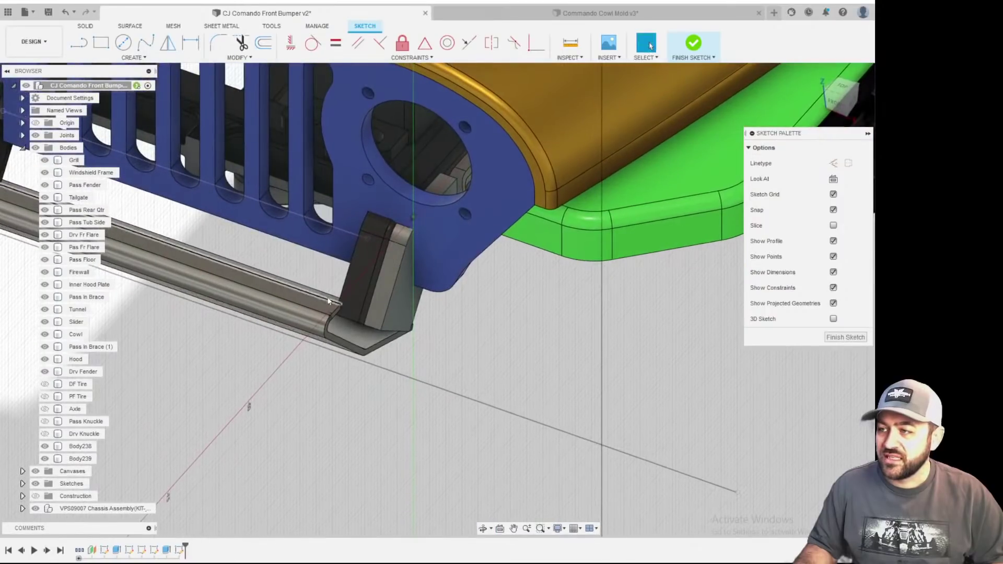
scroll(393, 297, "up", 3)
middle_click_drag(410, 283, 419, 281, "shift")
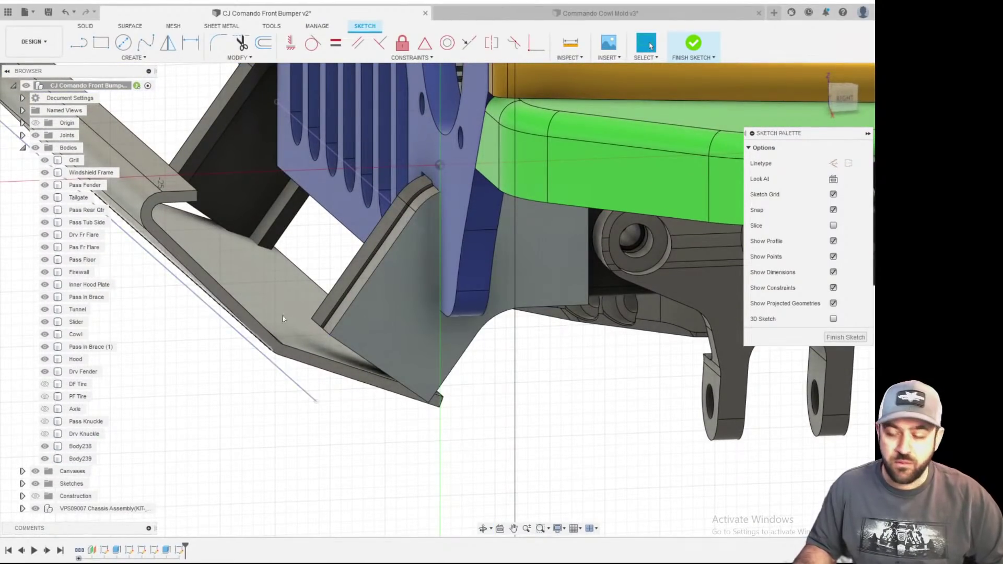
scroll(257, 307, "down", 3)
scroll(238, 251, "up", 4)
key("p")
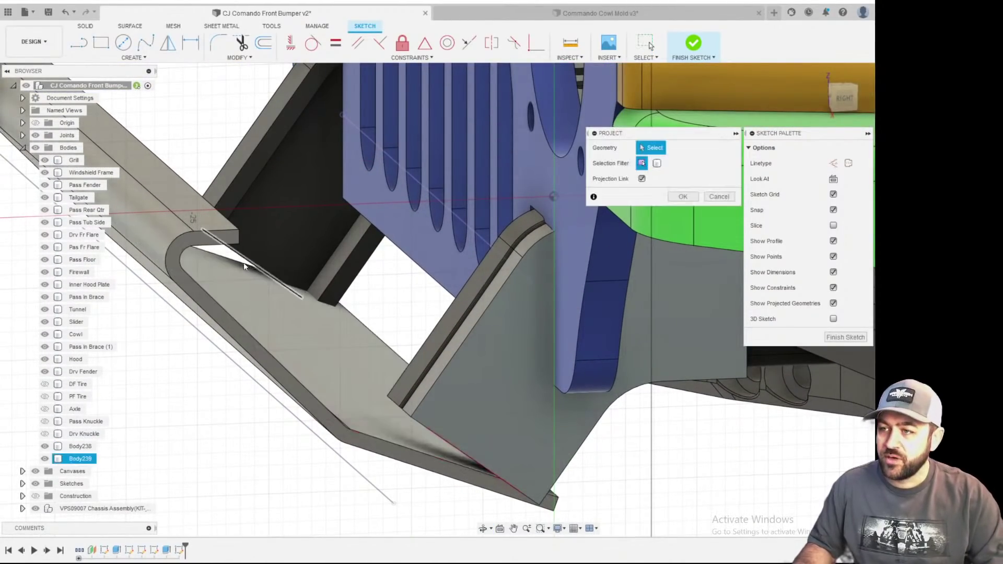
left_click(202, 243)
left_click(517, 379)
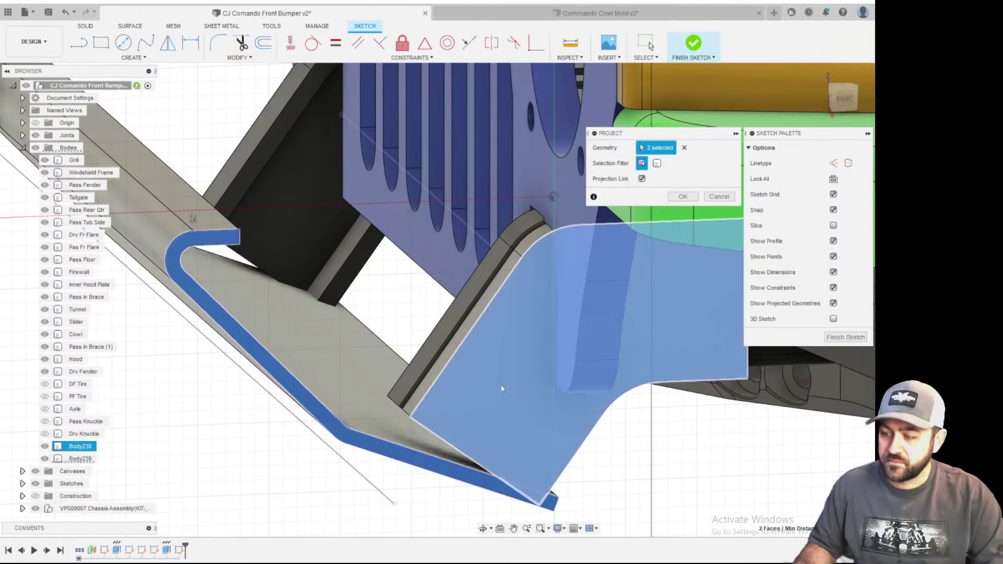
key("Return")
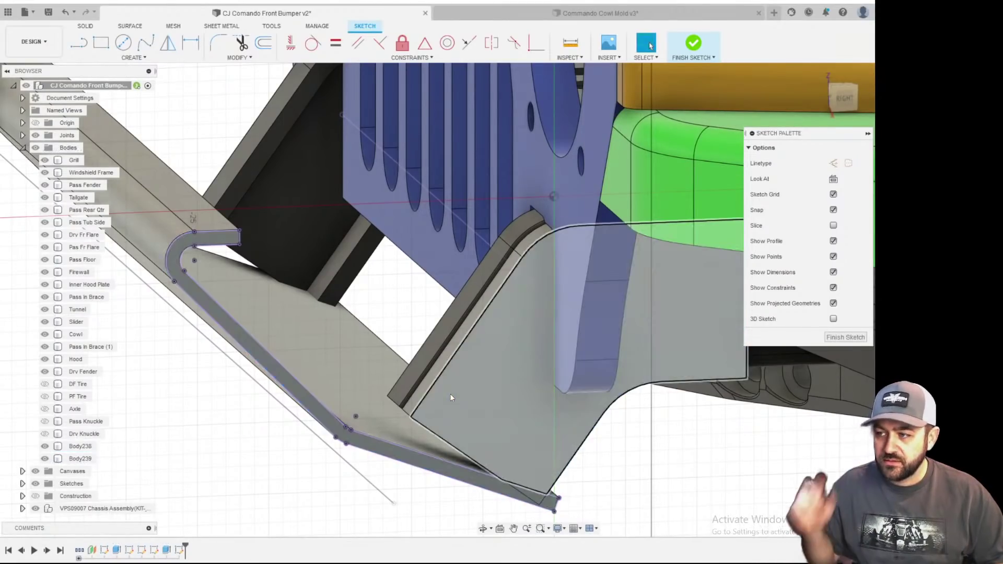
- Sketch a horizontal line from the bumper's upper lip and continue it diagonally to the bracket's front edge, closing the end profile
key("l")
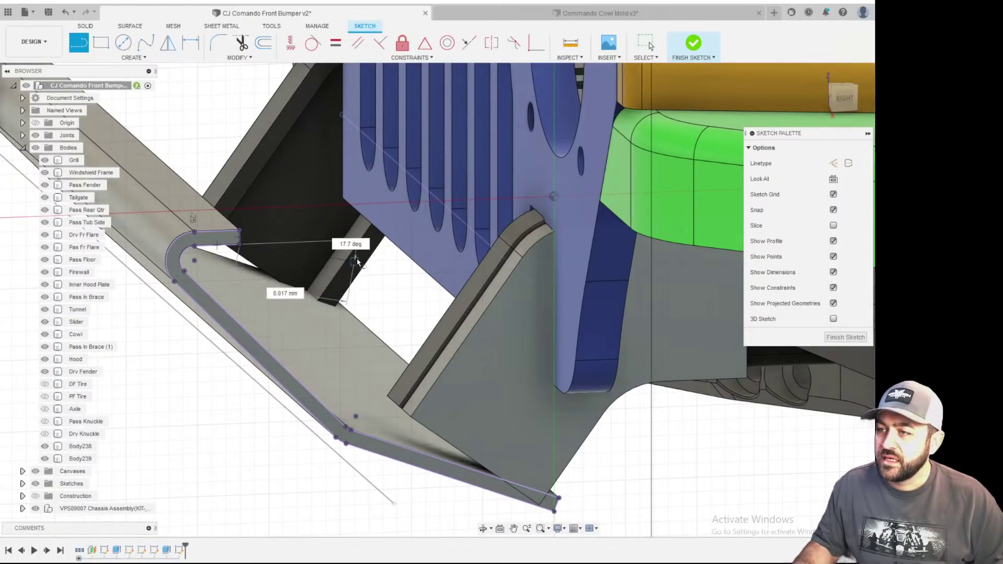
left_click(329, 243)
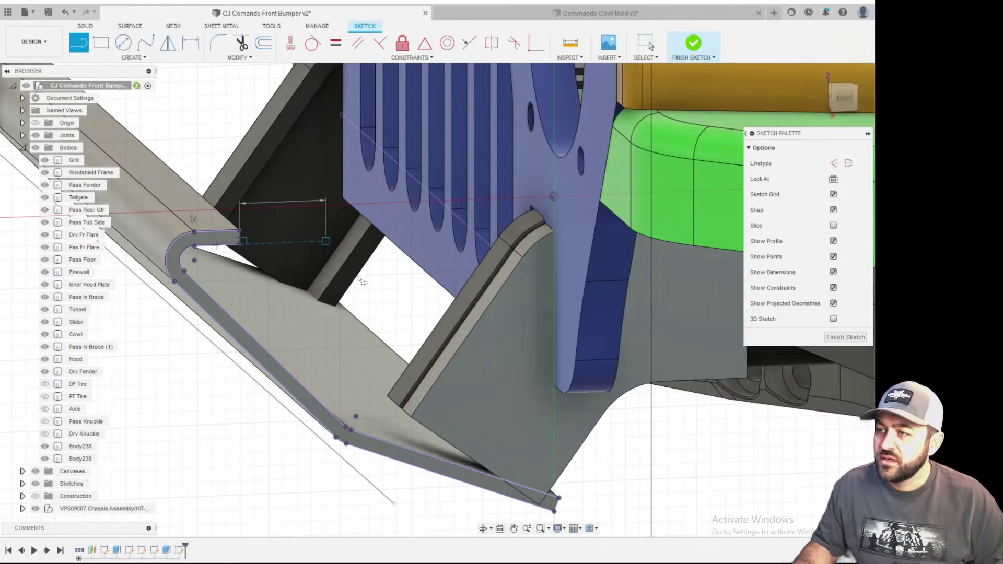
left_click(465, 337)
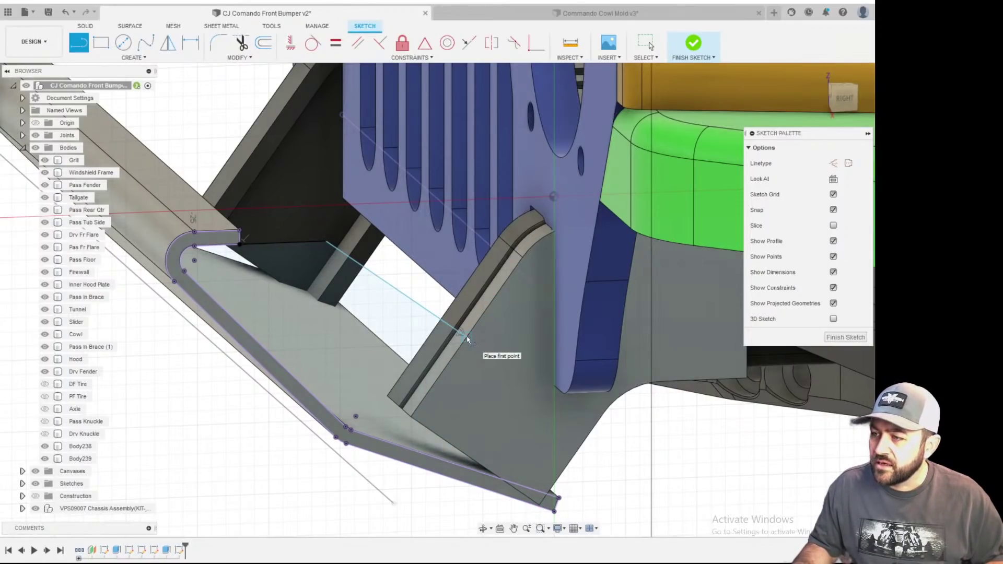
- Extrude the closed profile between bumper and bracket by -2.921 mm, matching the bracket's thickness, as a new body
scroll(443, 365, "down", 3)
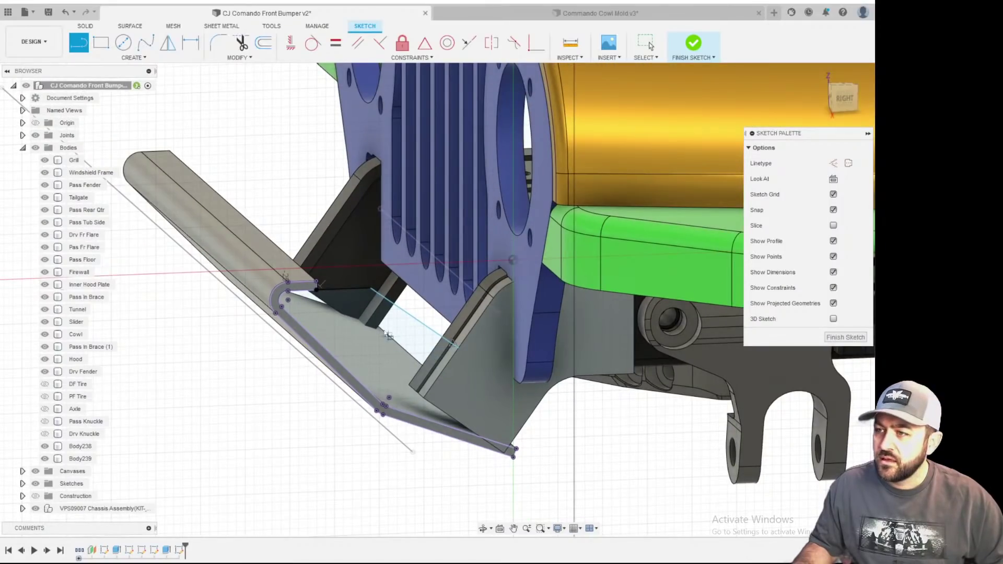
key("e")
left_click(361, 317)
middle_click_drag(393, 372, 511, 415, "shift")
scroll(402, 328, "up", 3)
scroll(355, 280, "up", 2)
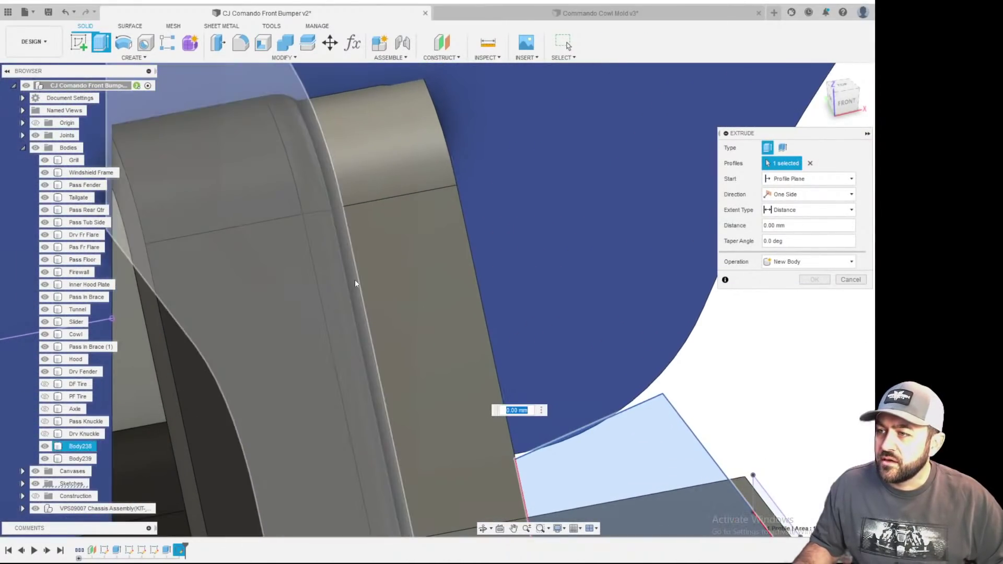
left_click(356, 281)
scroll(355, 300, "down", 3)
middle_click_drag(455, 368, 451, 348, "shift")
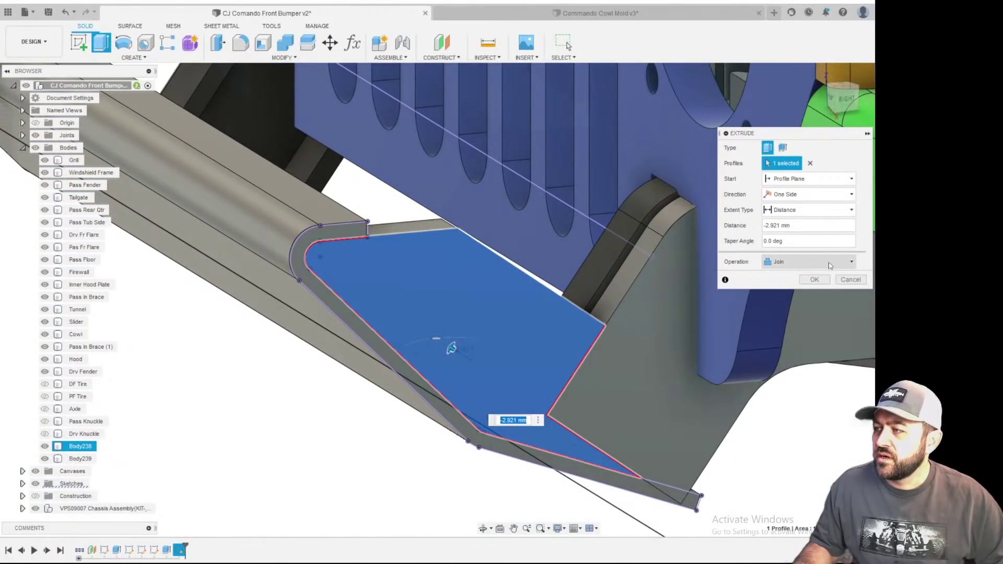
left_click(809, 262)
left_click(789, 311)
left_click(830, 280)
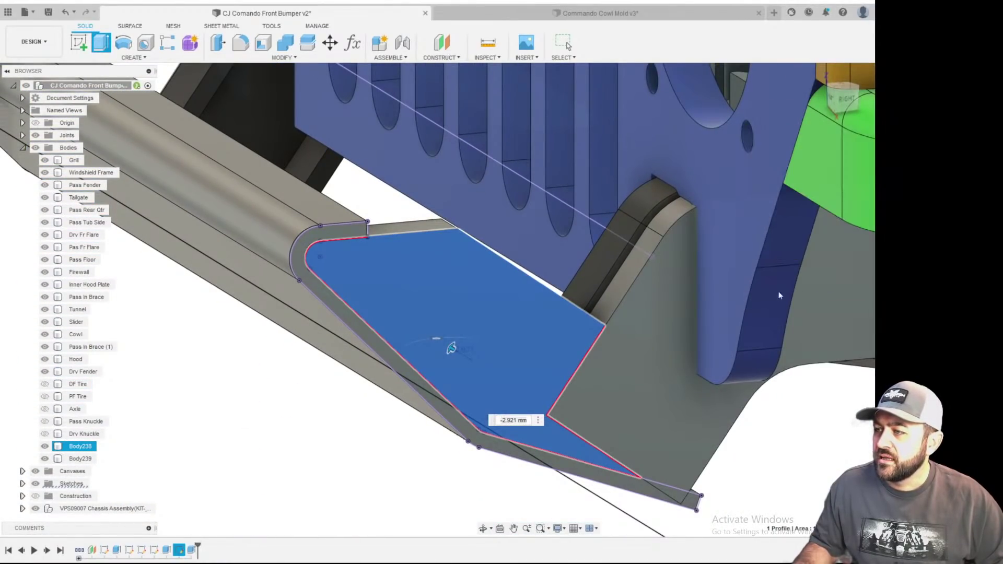
- Combine the side bracket and the new end plate into one body with the Join operation
scroll(443, 295, "down", 3)
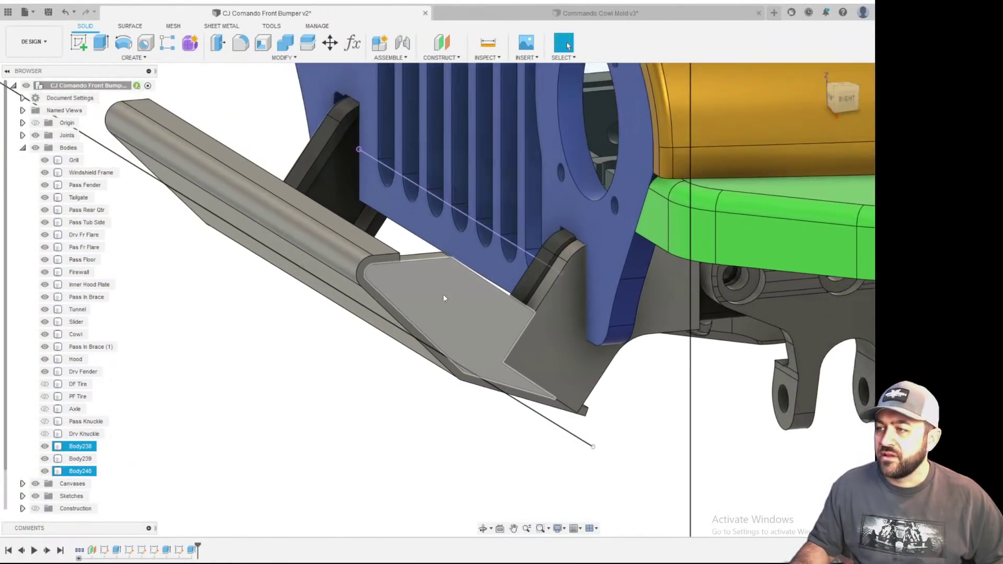
scroll(602, 367, "up", 2)
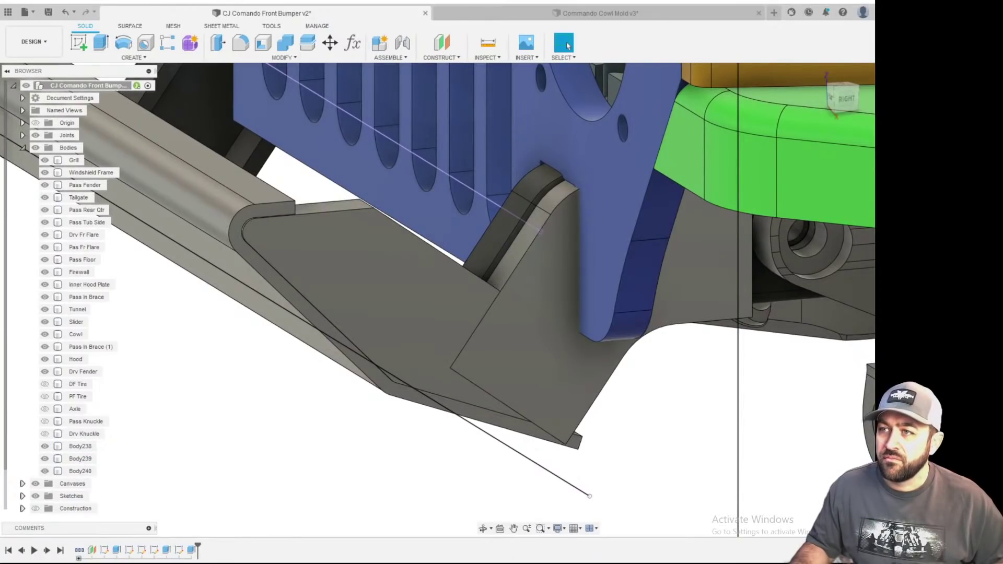
left_click(286, 42)
left_click(498, 280)
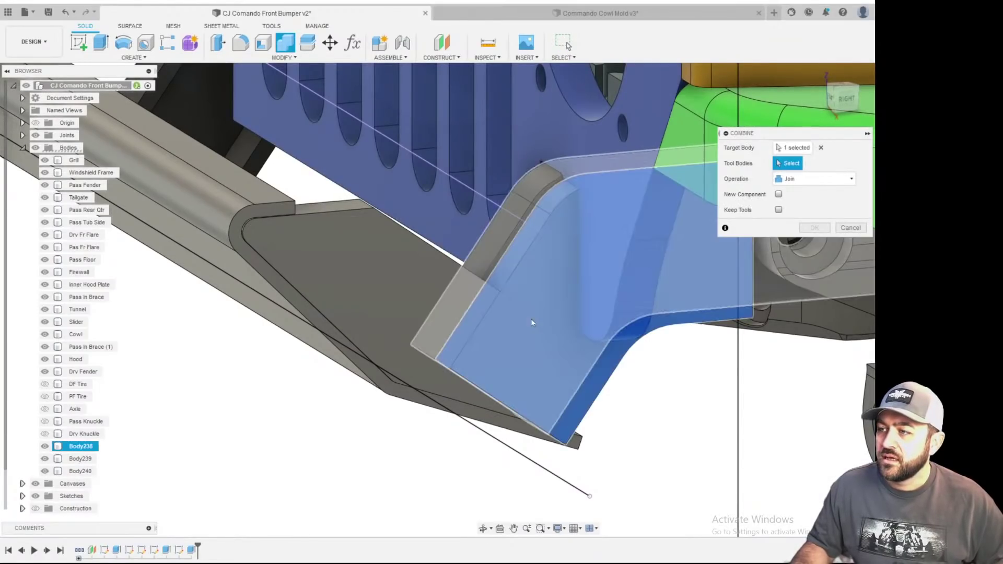
left_click(413, 290)
left_click(813, 228)
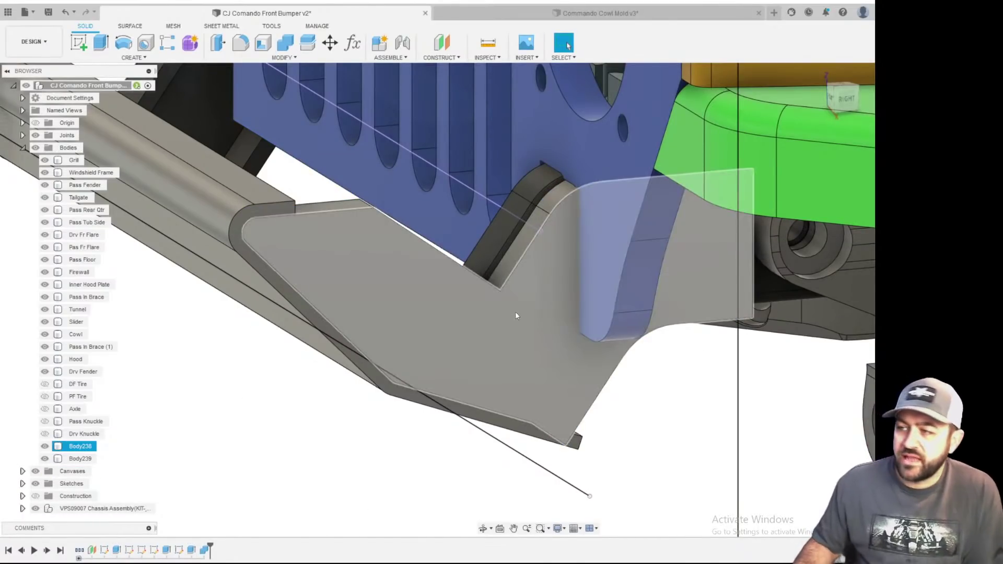
- Examine how the joined bracket and end plate meet the bumper, from the side and from below
middle_click_drag(323, 295, 594, 260, "shift")
left_click(393, 255)
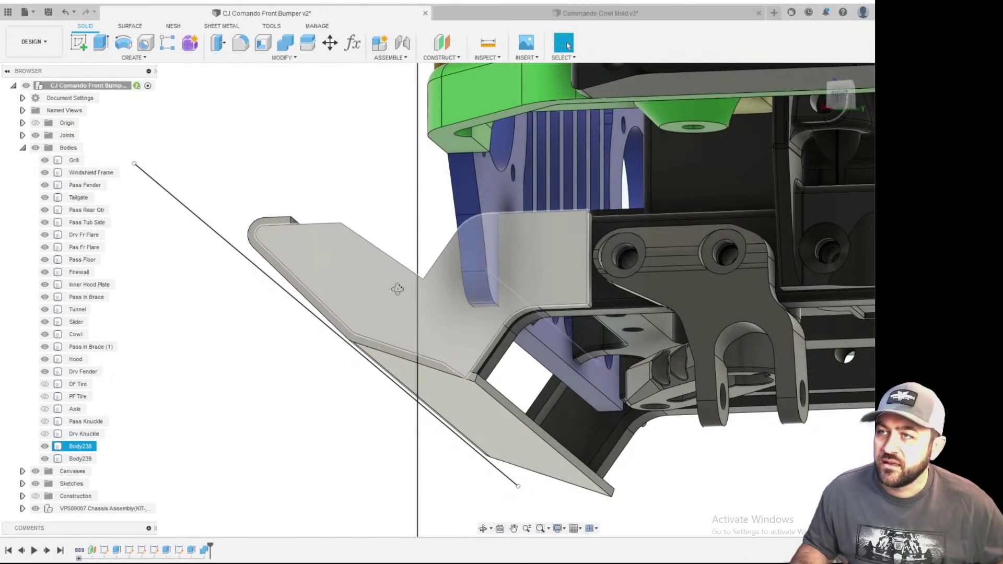
middle_click_drag(396, 288, 487, 262, "shift")
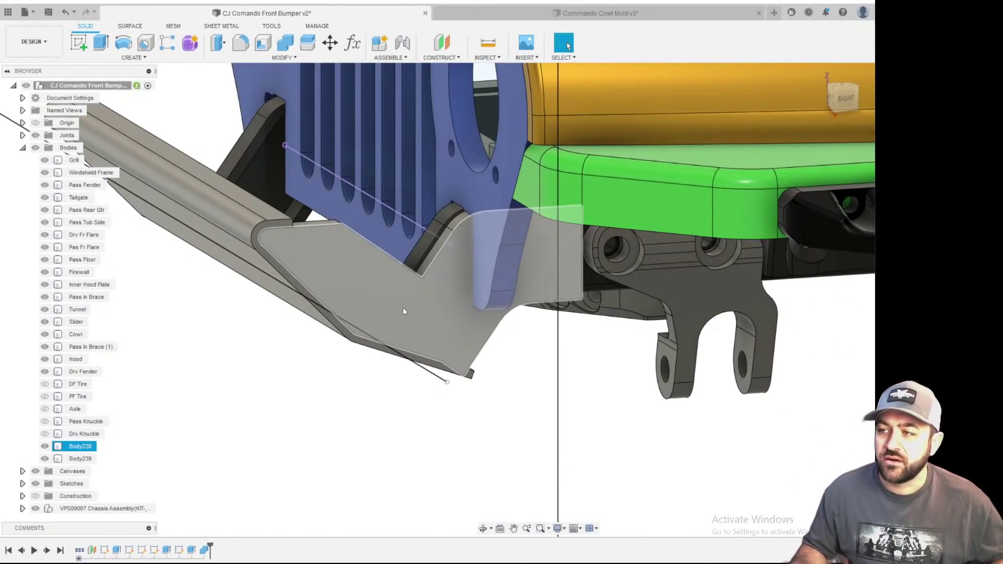
scroll(497, 243, "up", 2)
scroll(513, 314, "down", 3)
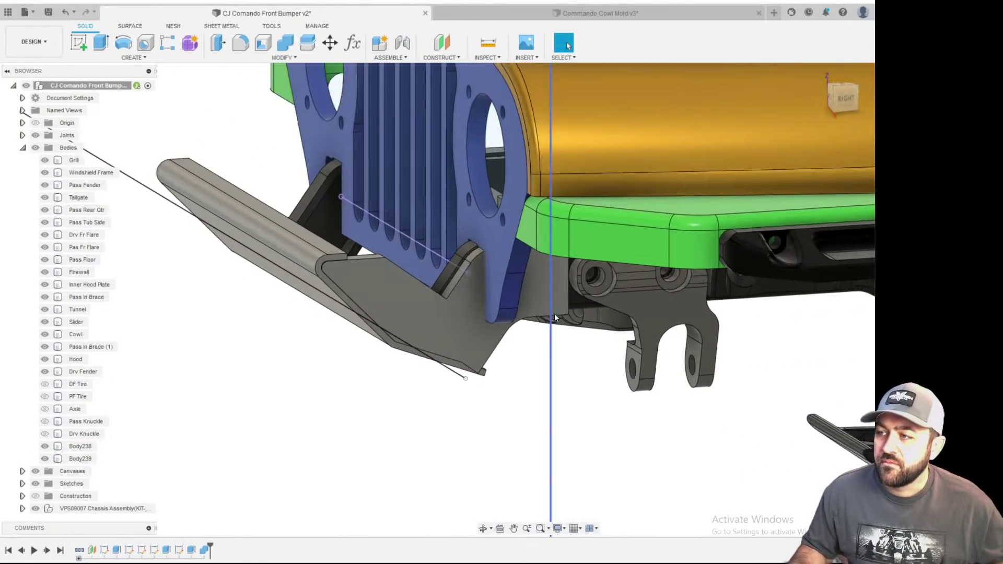
scroll(372, 357, "up", 3)
middle_click_drag(372, 356, 373, 329, "shift")
middle_click_drag(416, 435, 490, 265)
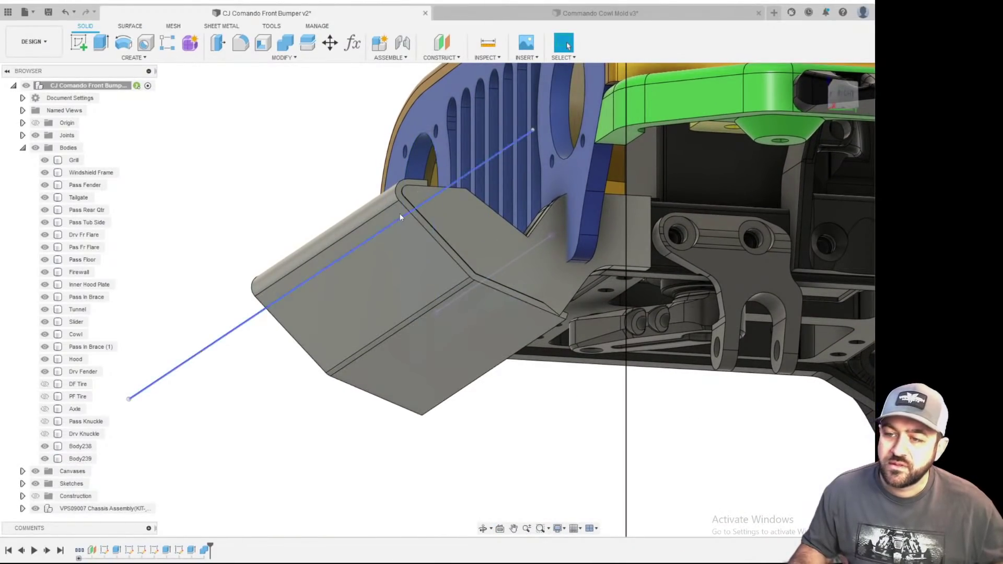
left_click(432, 209)
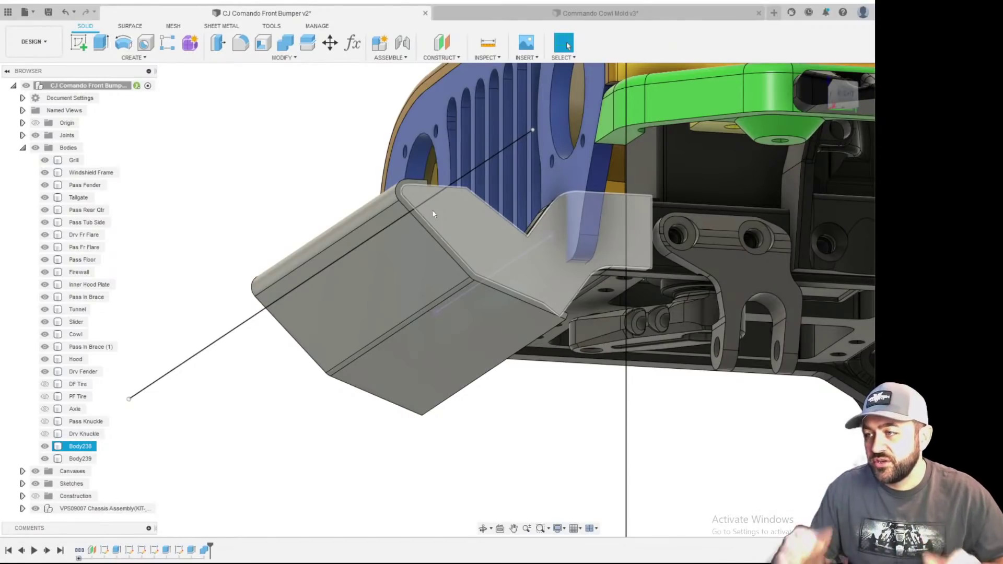
- Examine the bumper on the whole front end and toggle the visibility of the bracket and bumper bodies to compare them
middle_click_drag(435, 235, 514, 305, "shift")
scroll(515, 307, "down", 10)
middle_click_drag(449, 362, 349, 371, "shift")
scroll(641, 327, "up", 5)
scroll(597, 393, "down", 3)
middle_click_drag(597, 393, 499, 329)
scroll(515, 261, "up", 3)
key("Escape")
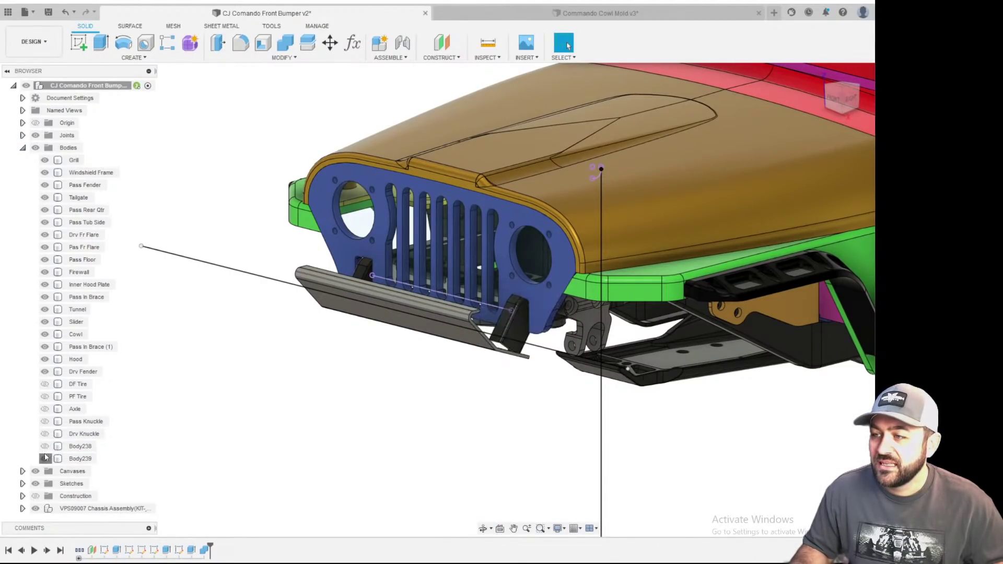
left_click(44, 448)
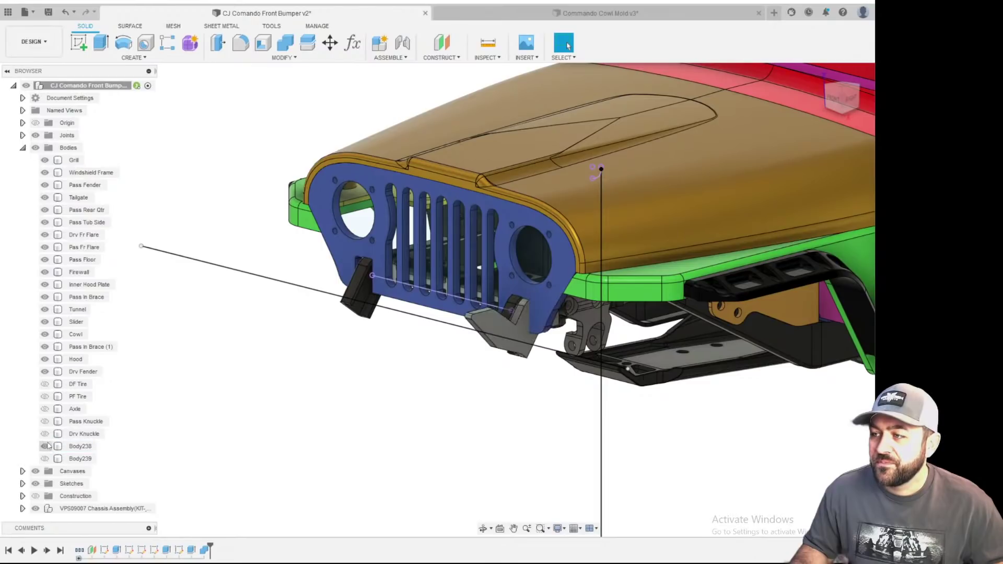
- Undo the visibility changes, the join, the extrusion and the end plate's sketch geometry, and leave the sketch
key("ctrl+z")
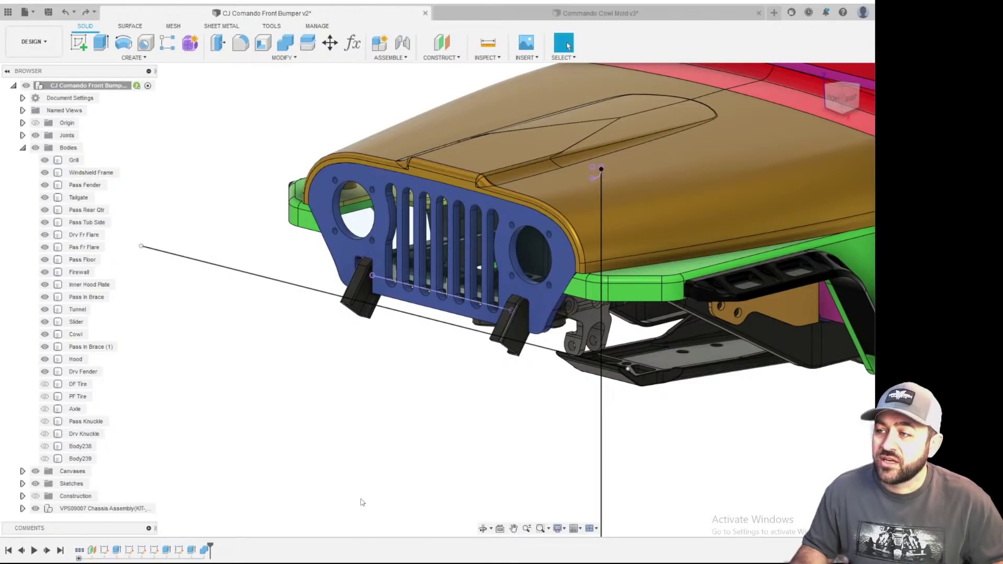
key("ctrl+z")
key("ctrl+z")
key("ctrl+z")
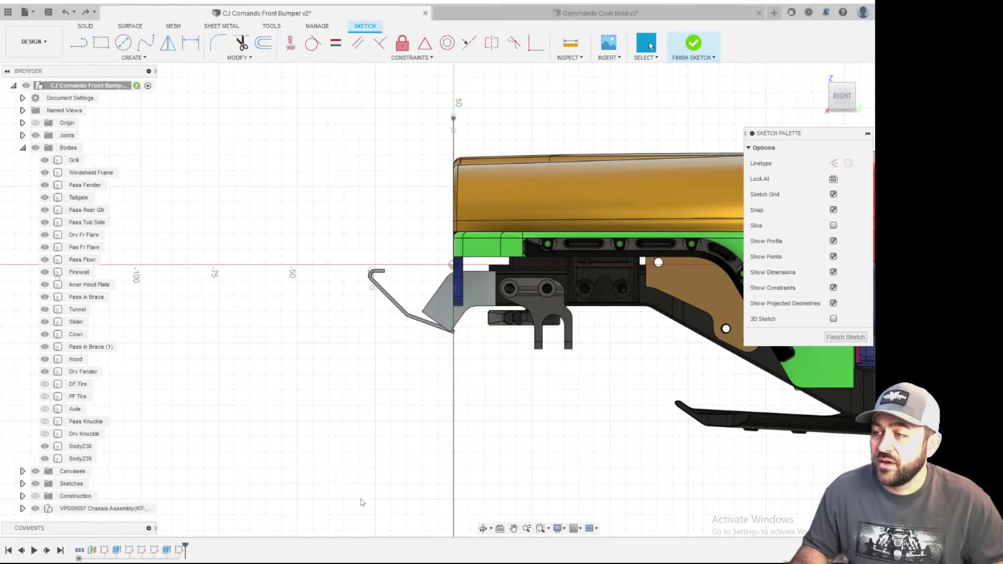
left_click(847, 338)
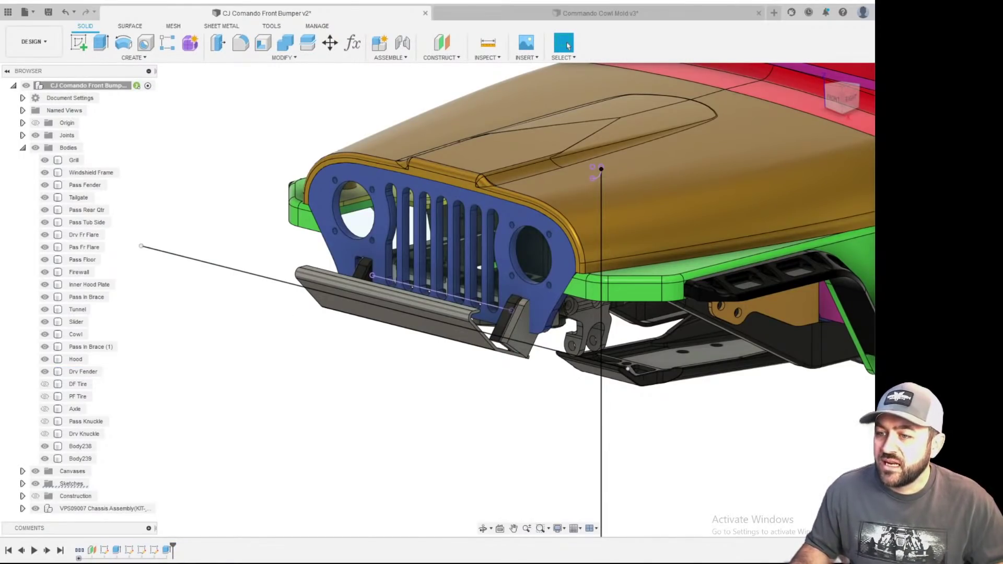
- Hide the bumper body in front of the grille and look over the brackets
left_click(45, 459)
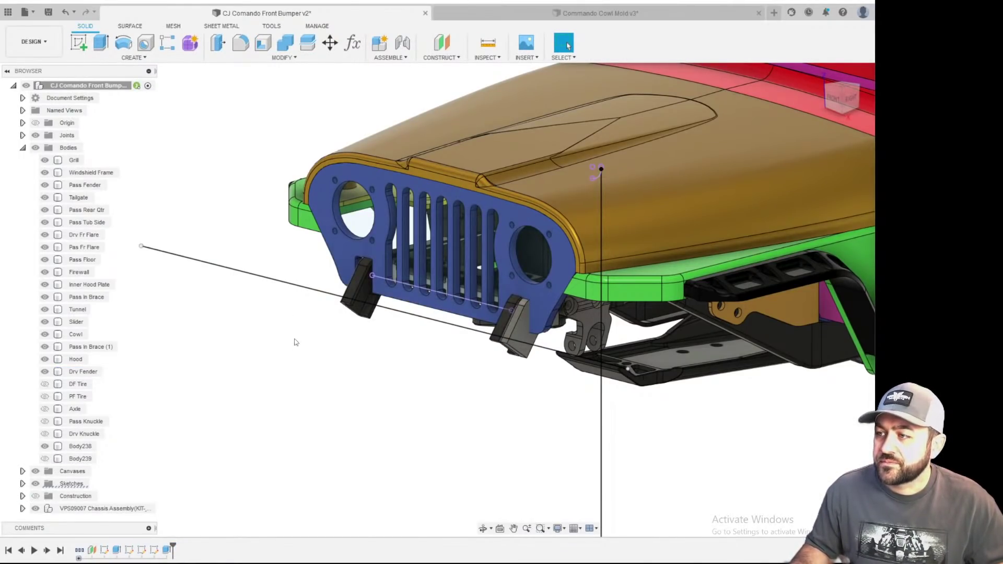
scroll(385, 326, "up", 3)
middle_click_drag(385, 329, 409, 359, "shift")
scroll(578, 340, "up", 3)
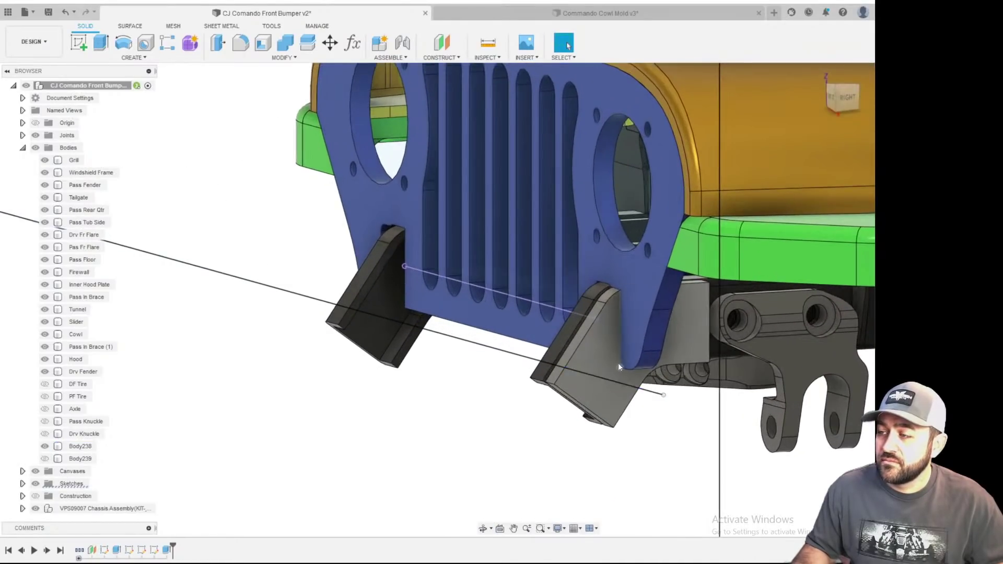
left_click(613, 368)
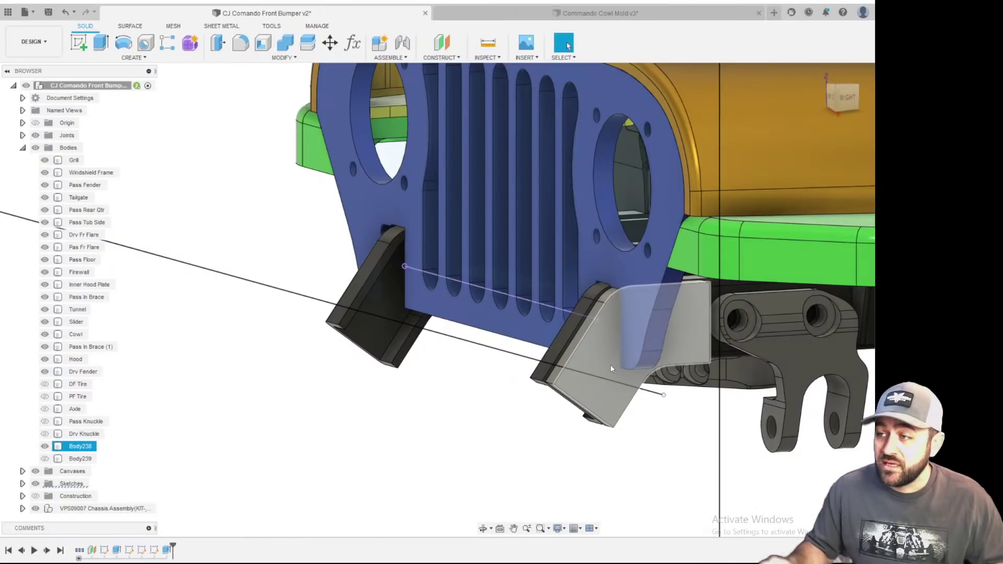
scroll(588, 387, "down", 1)
scroll(586, 388, "down", 3)
mouse_move(553, 390)
middle_mouse_down("shift")
mouse_move(531, 415)
mouse_move(538, 383)
middle_mouse_up("shift")
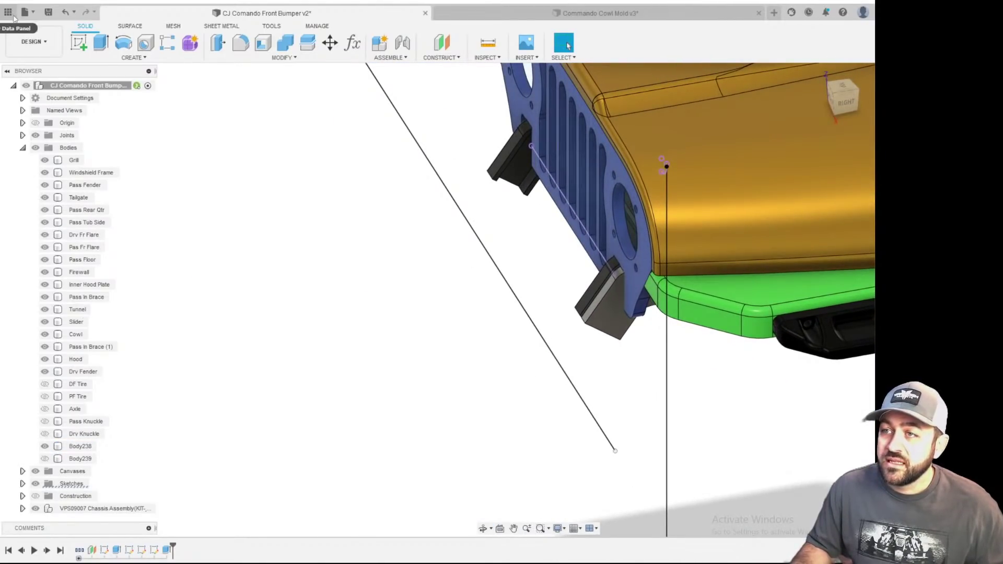
- Examine the brackets and the bumper sketch line in front of the grille from several angles
left_click(79, 43)
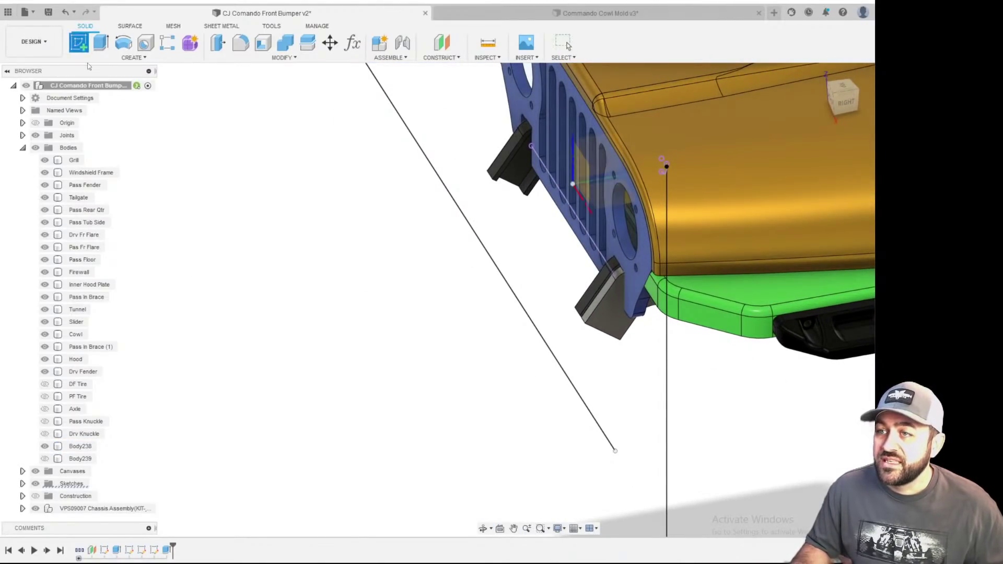
scroll(241, 392, "down", 5)
scroll(287, 294, "up", 3)
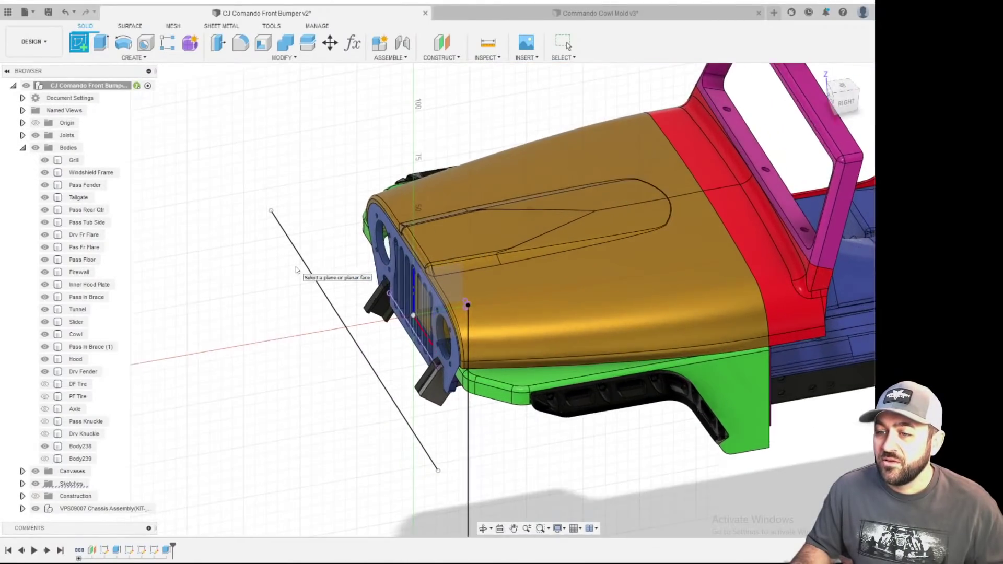
scroll(301, 330, "down", 3)
mouse_move(303, 335)
middle_mouse_down("shift")
mouse_move(309, 311)
mouse_move(291, 301)
mouse_move(285, 307)
mouse_move(316, 348)
mouse_move(334, 319)
middle_mouse_up("shift")
scroll(350, 291, "up", 3)
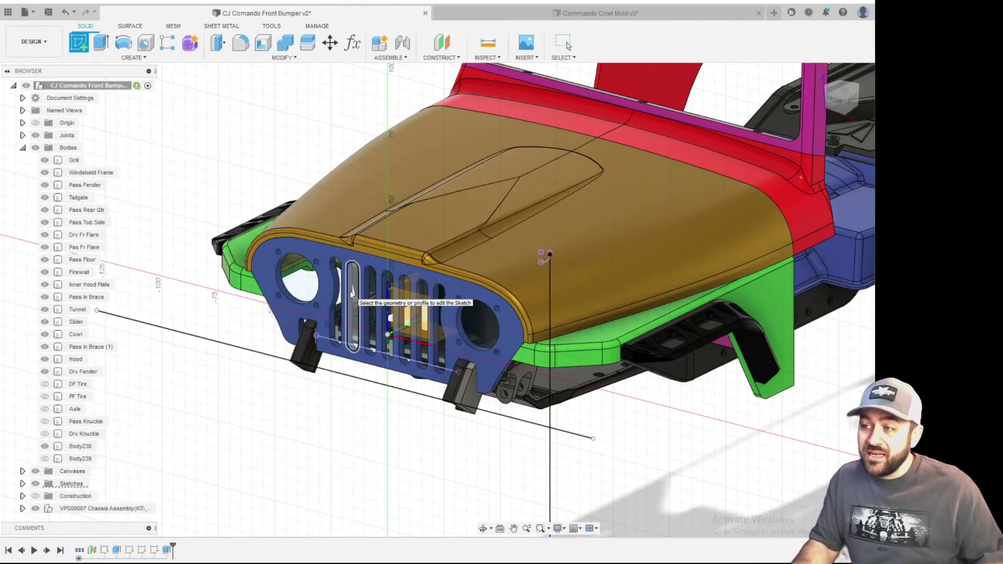
scroll(439, 353, "up", 3)
middle_click_drag(489, 460, 472, 458, "shift")
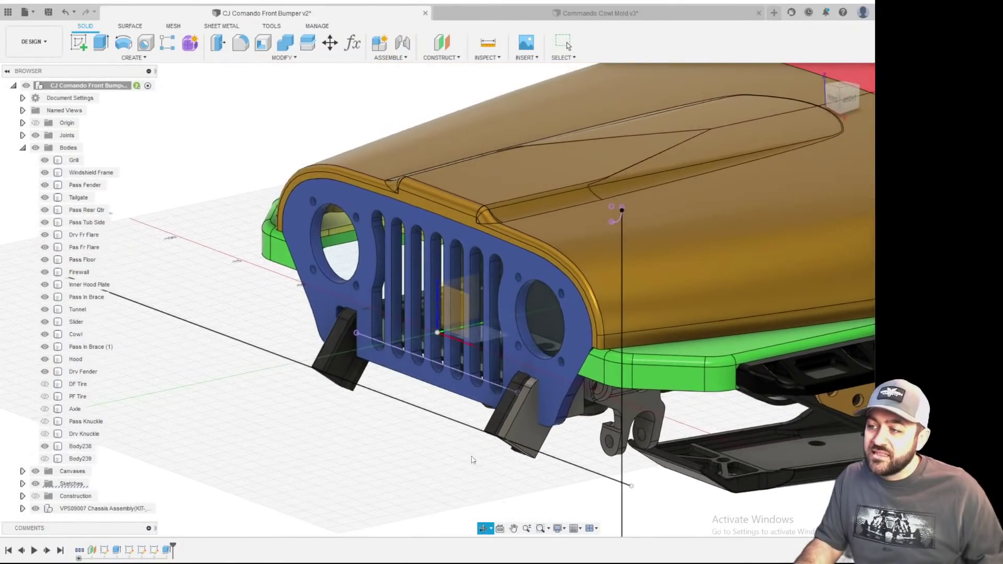
scroll(456, 444, "down", 3)
scroll(462, 440, "up", 2)
middle_click_drag(443, 395, 464, 354)
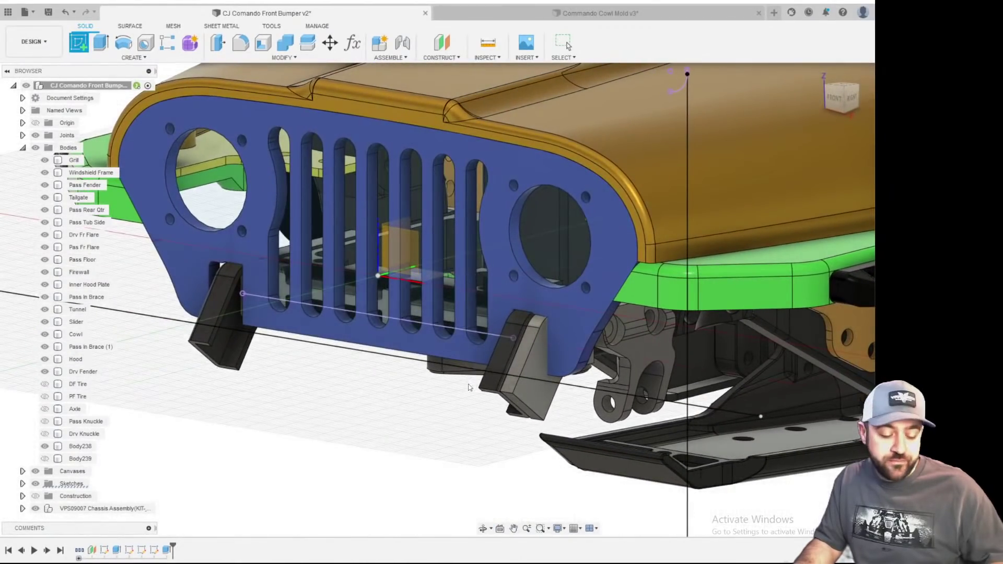
scroll(460, 385, "down", 3)
scroll(460, 385, "up", 3)
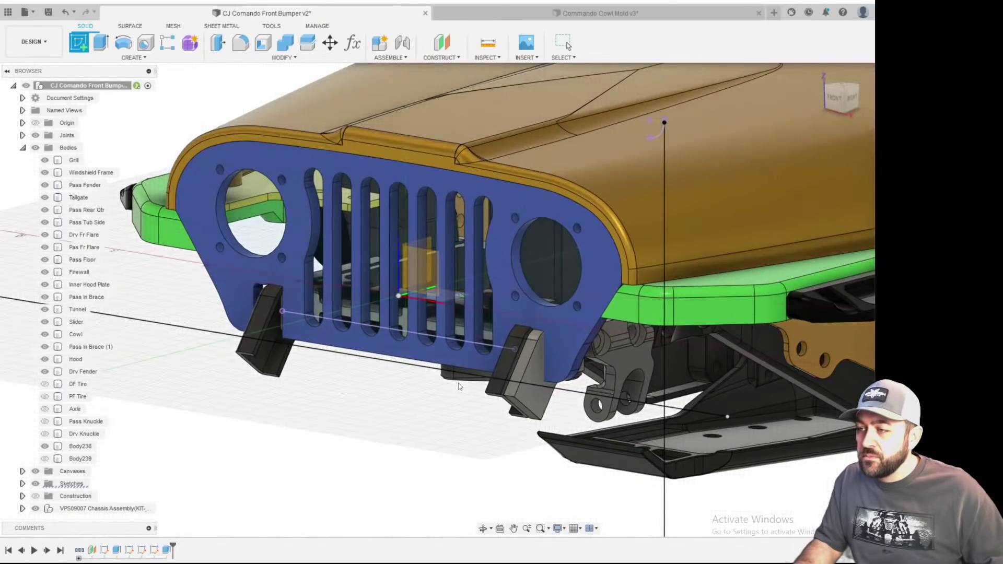
scroll(465, 400, "down", 3)
scroll(464, 403, "up", 3)
middle_click_drag(464, 404, 445, 365, "shift")
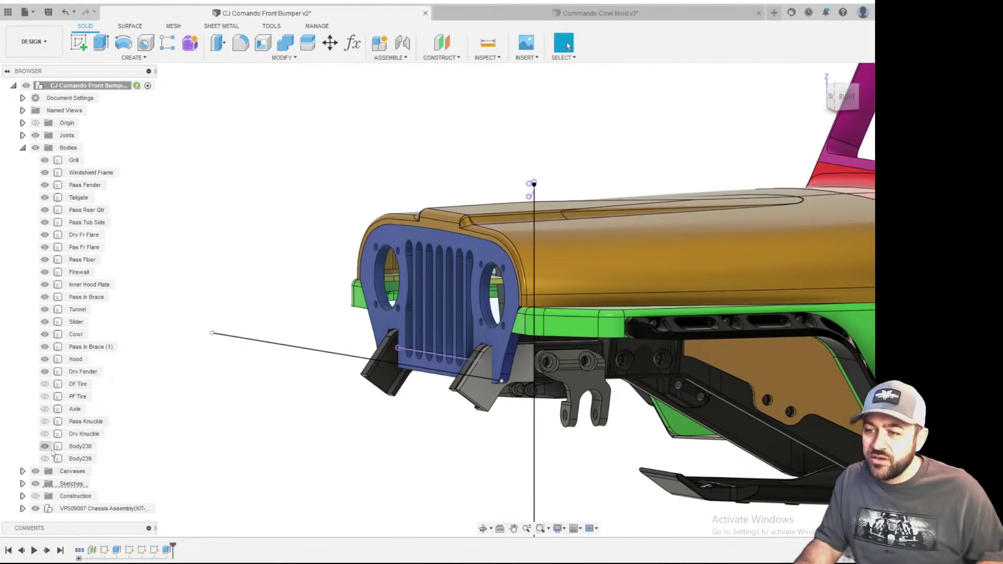
- Show the DF Tire body and view it from the right side against the front end
left_click(45, 385)
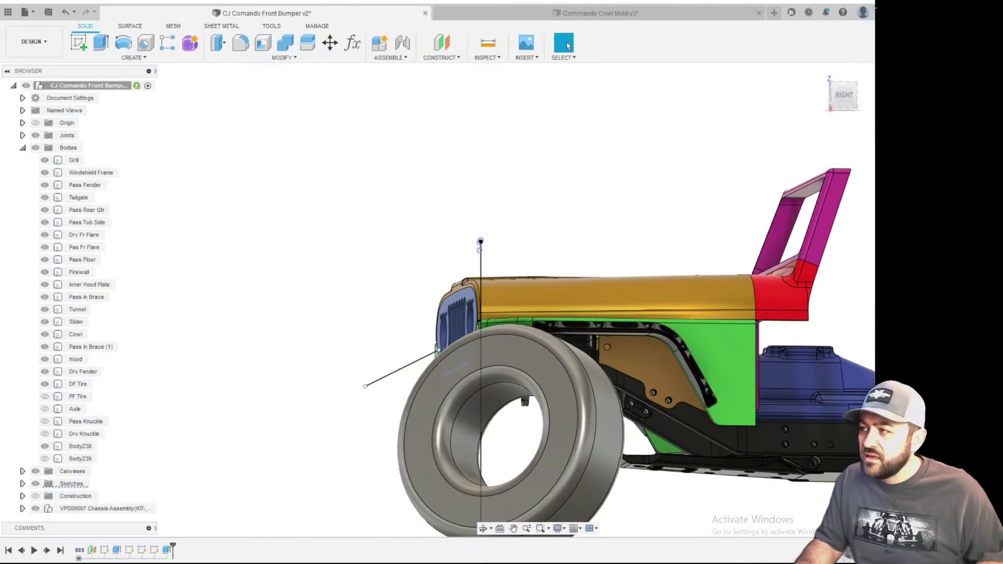
left_click(845, 97)
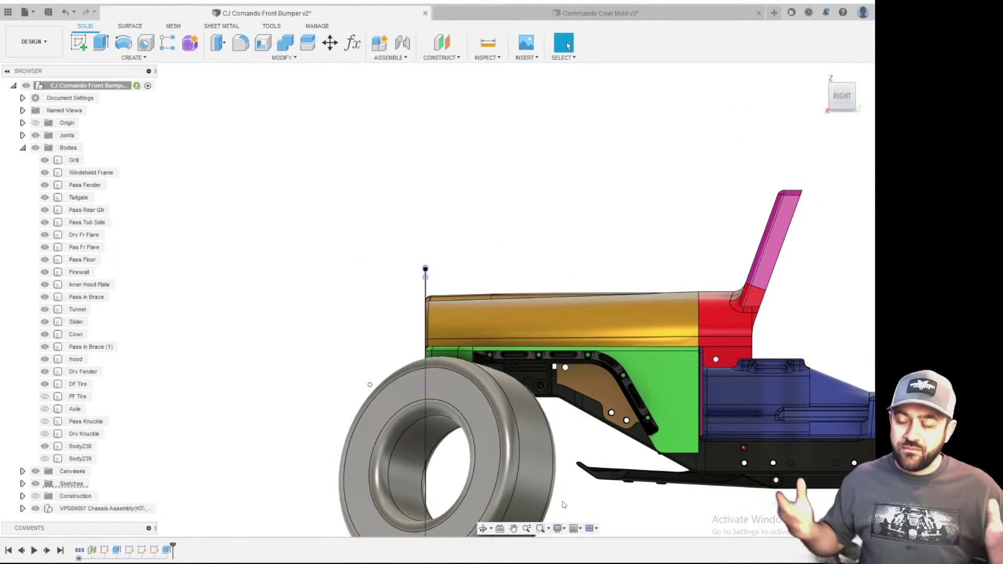
scroll(502, 502, "up", 5)
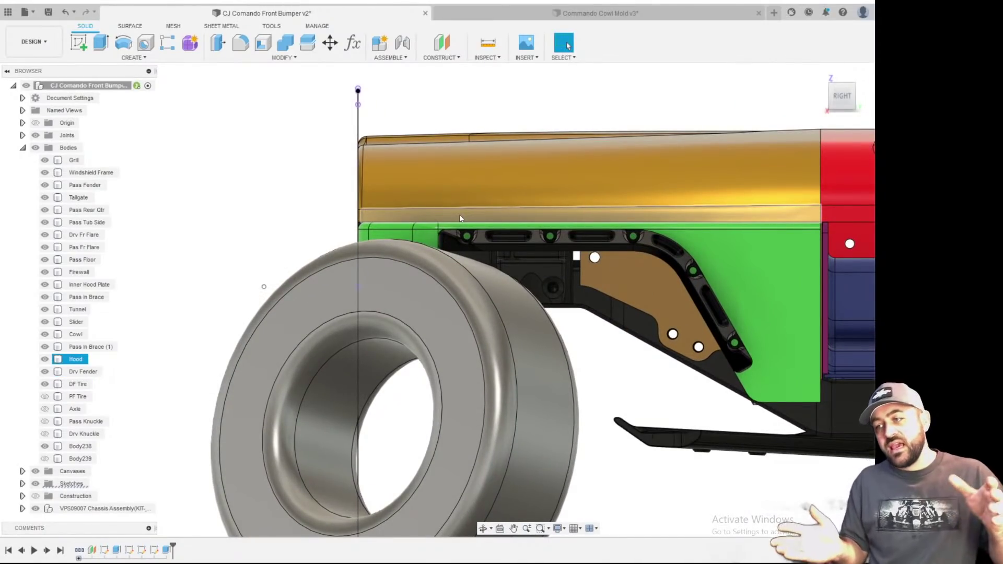
scroll(662, 194, "down", 3)
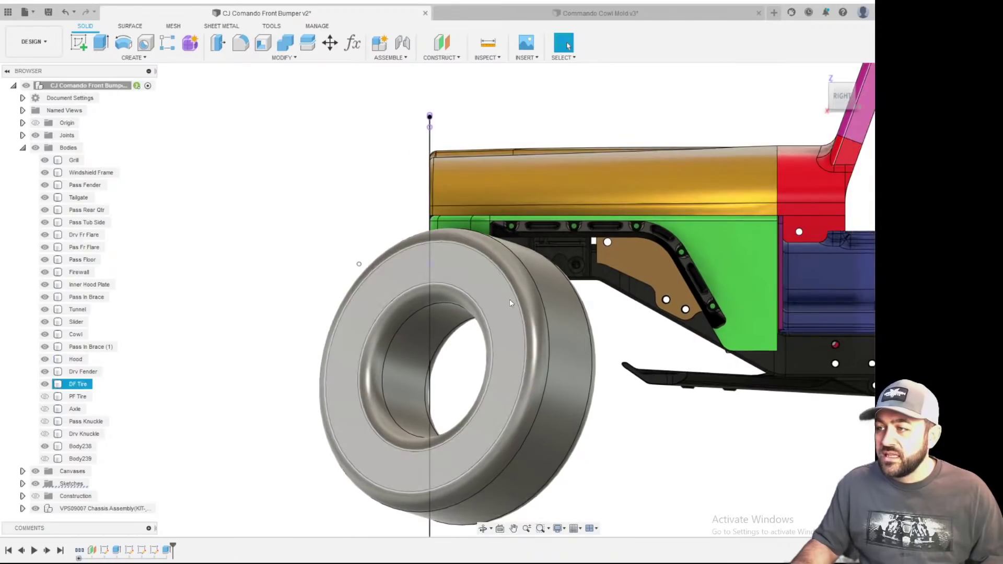
middle_click_drag(440, 293, 419, 287, "shift")
scroll(397, 256, "up", 3)
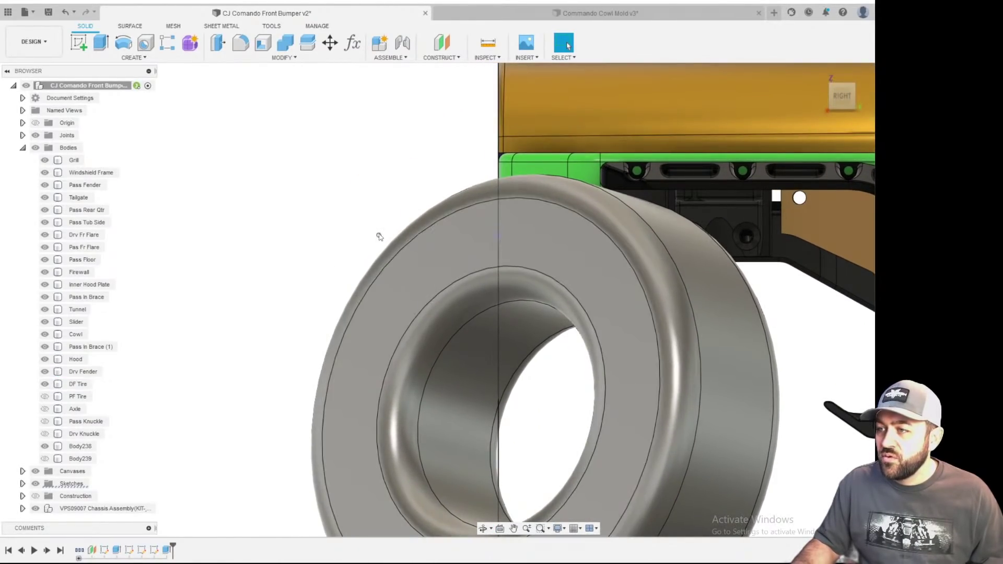
left_click(481, 228)
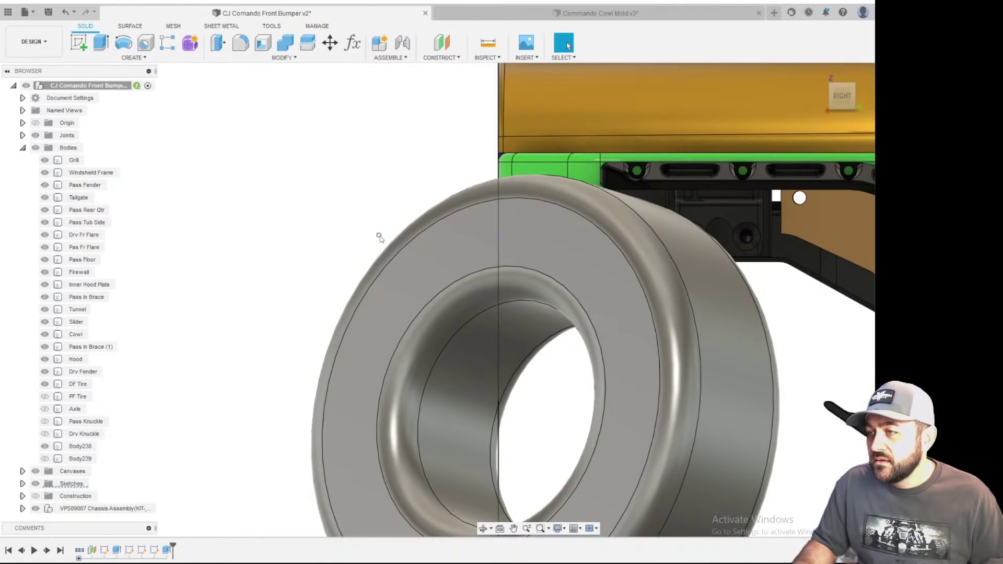
middle_click_drag(427, 265, 448, 268, "shift")
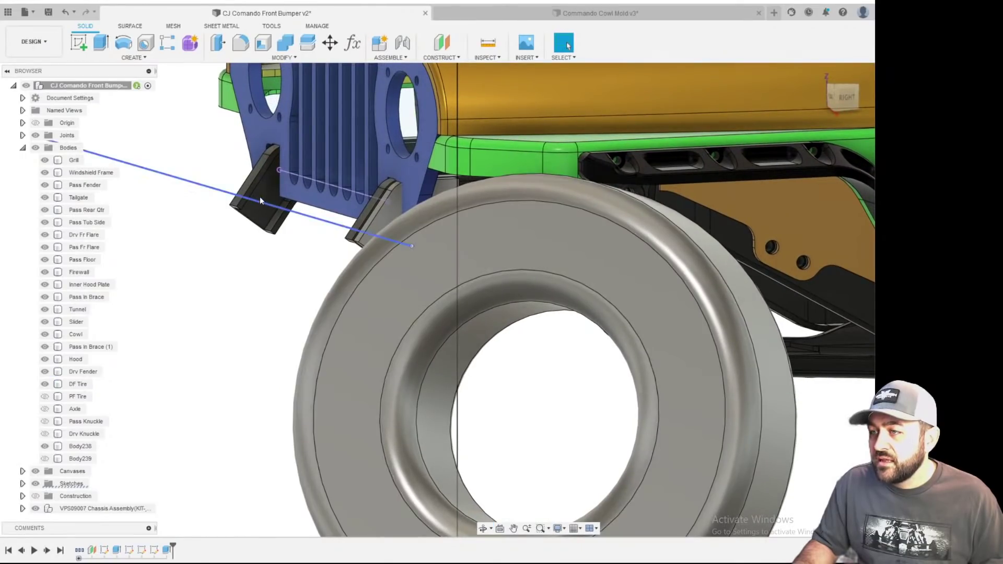
- Examine how far the bumper sketch line extends past the brackets toward the tire
scroll(261, 200, "up", 3)
scroll(230, 199, "down", 5)
scroll(186, 190, "up", 3)
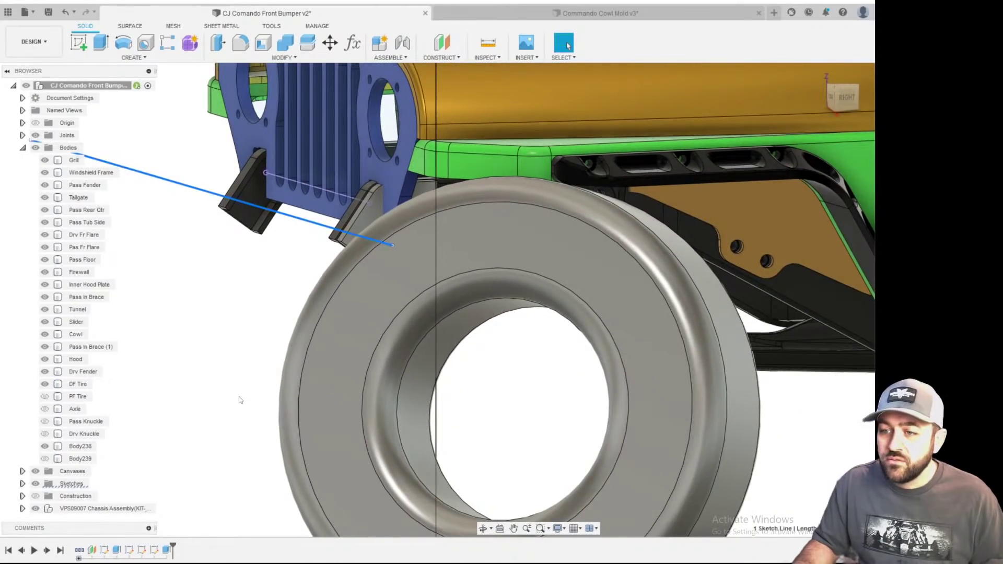
scroll(244, 374, "down", 3)
middle_click_drag(224, 337, 276, 346)
scroll(242, 271, "up", 1)
middle_click_drag(240, 268, 358, 293)
middle_click_drag(344, 327, 325, 280)
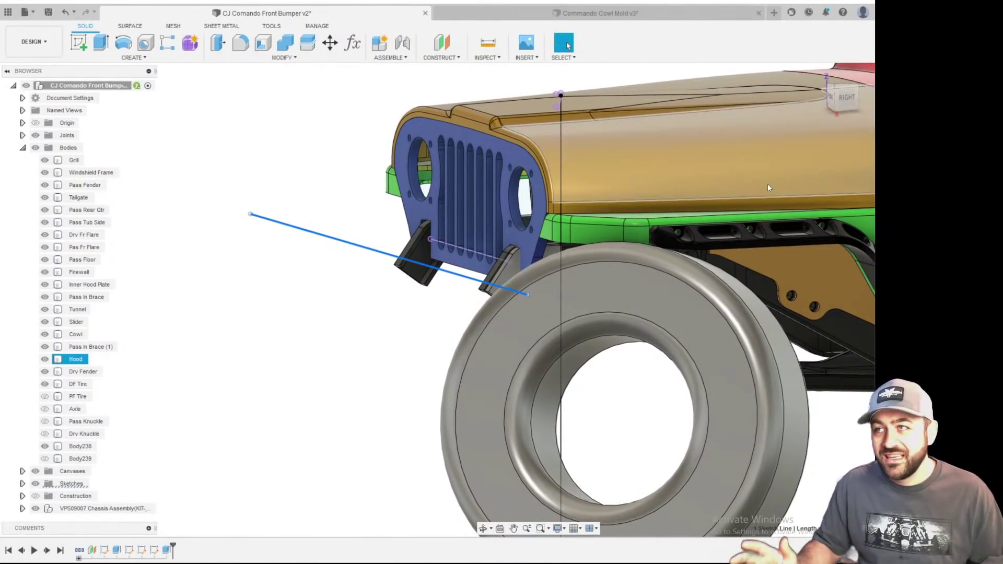
left_click(340, 140)
scroll(337, 248, "down", 3)
scroll(340, 243, "up", 3)
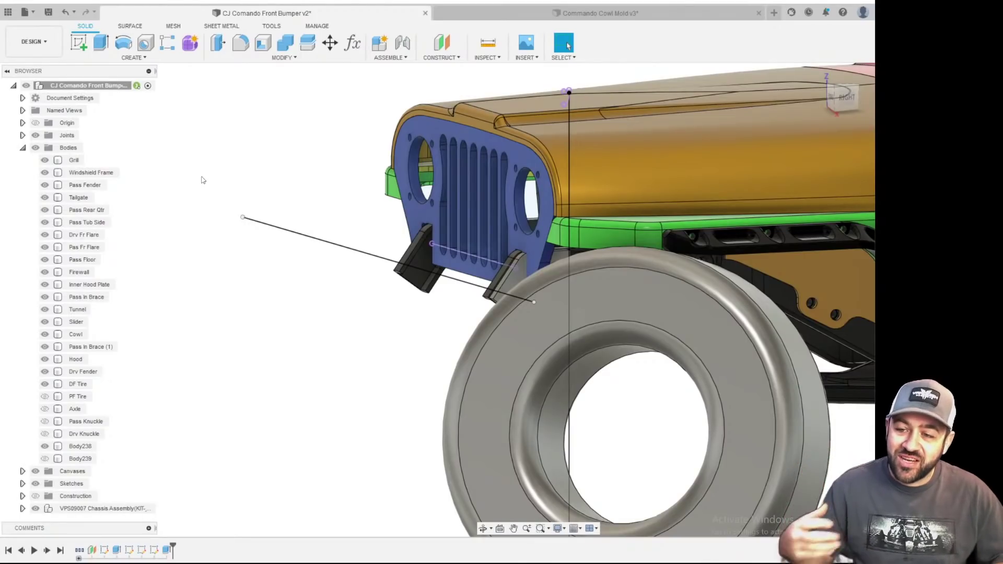
middle_click_drag(285, 171, 238, 152)
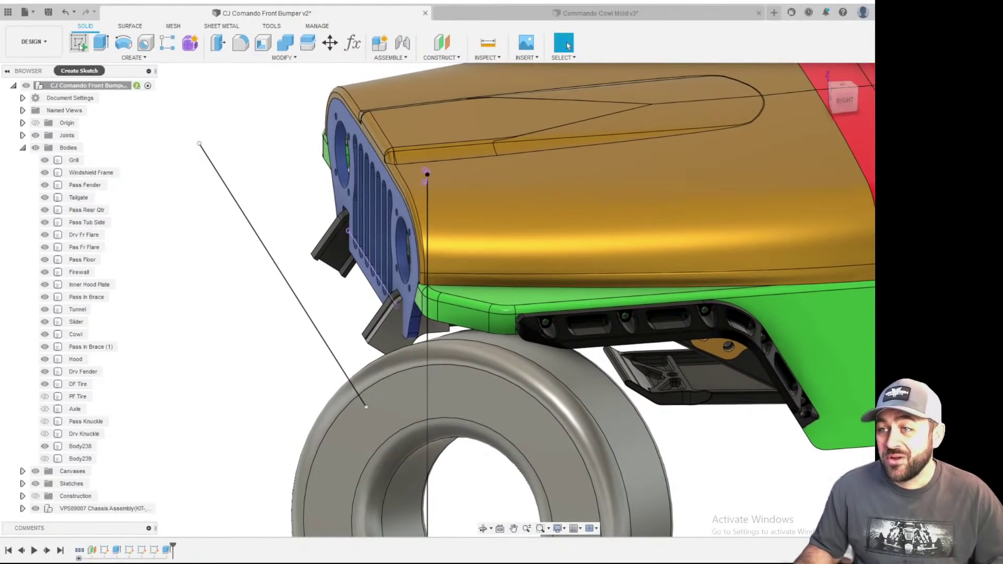
- Start a new sketch on the horizontal plane, viewed from below the chassis
middle_click_drag(188, 219, 292, 151, "shift")
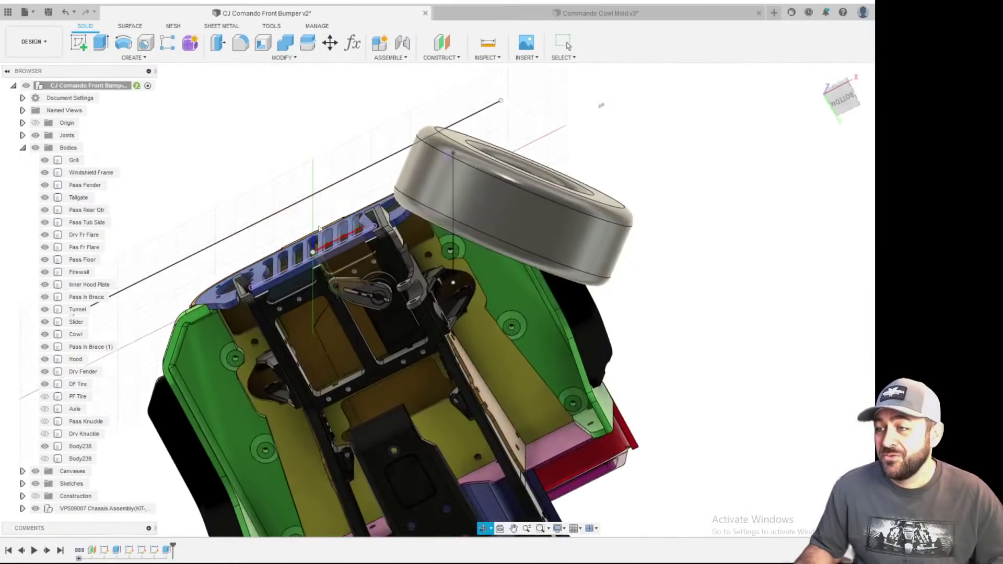
scroll(376, 236, "up", 3)
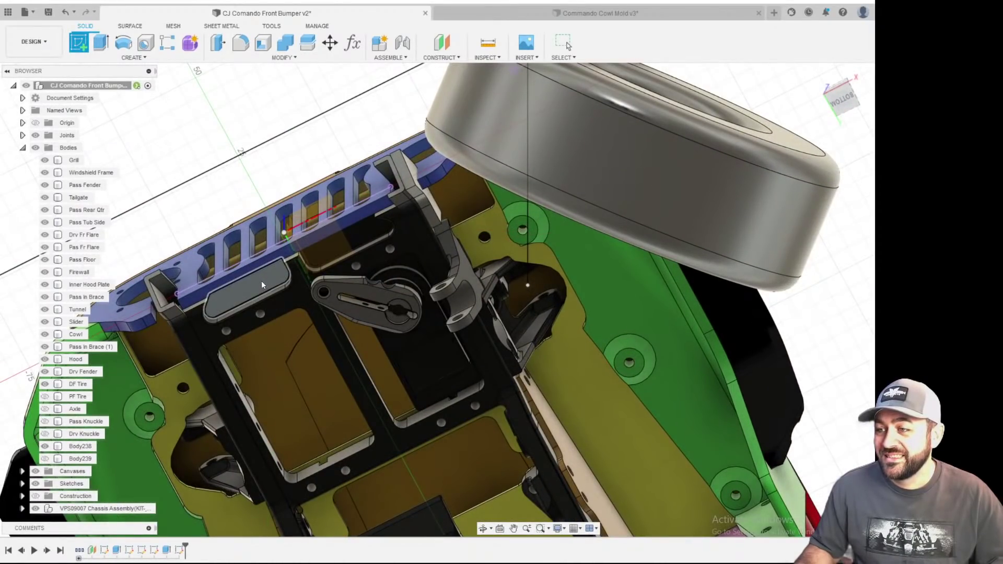
left_click(258, 306)
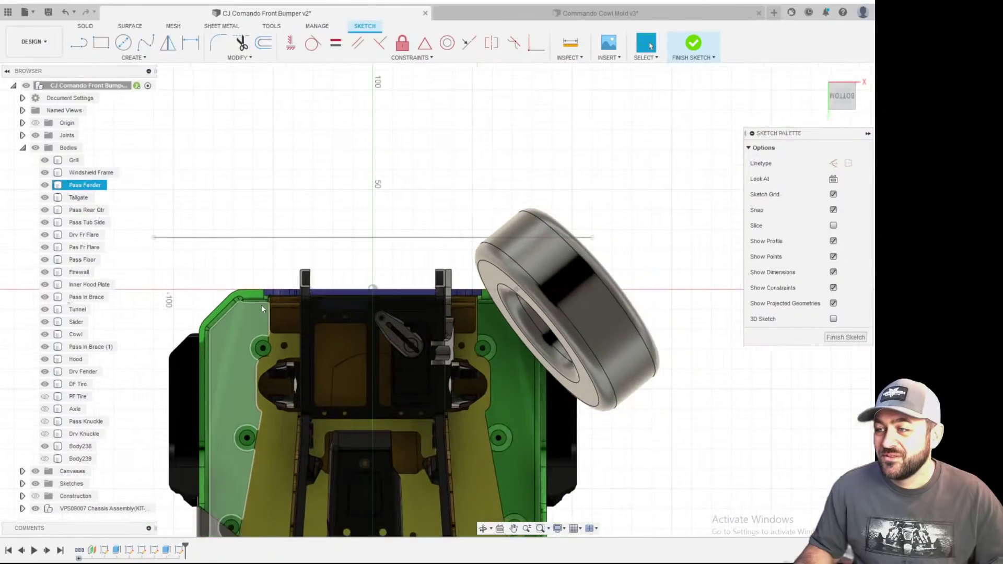
scroll(390, 257, "up", 3)
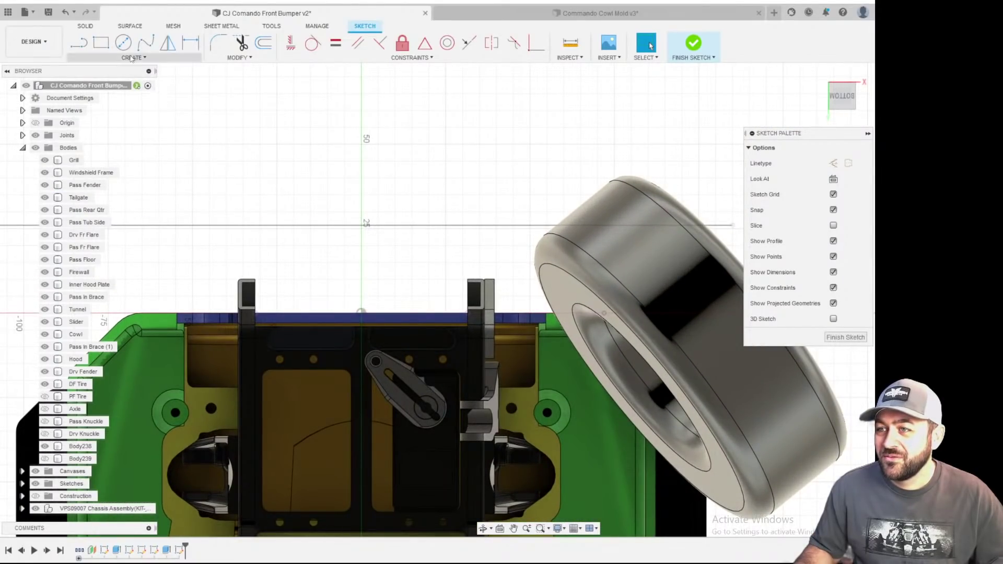
- Draw a horizontal line about 26 mm long from the centreline outward along the existing bumper line
left_click(78, 42)
scroll(381, 243, "up", 3)
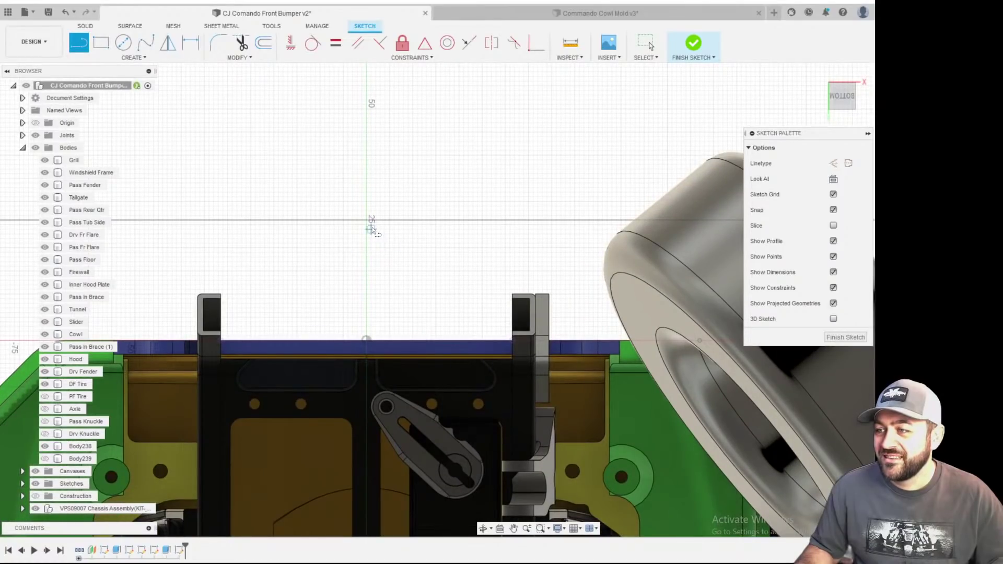
scroll(365, 221, "up", 4)
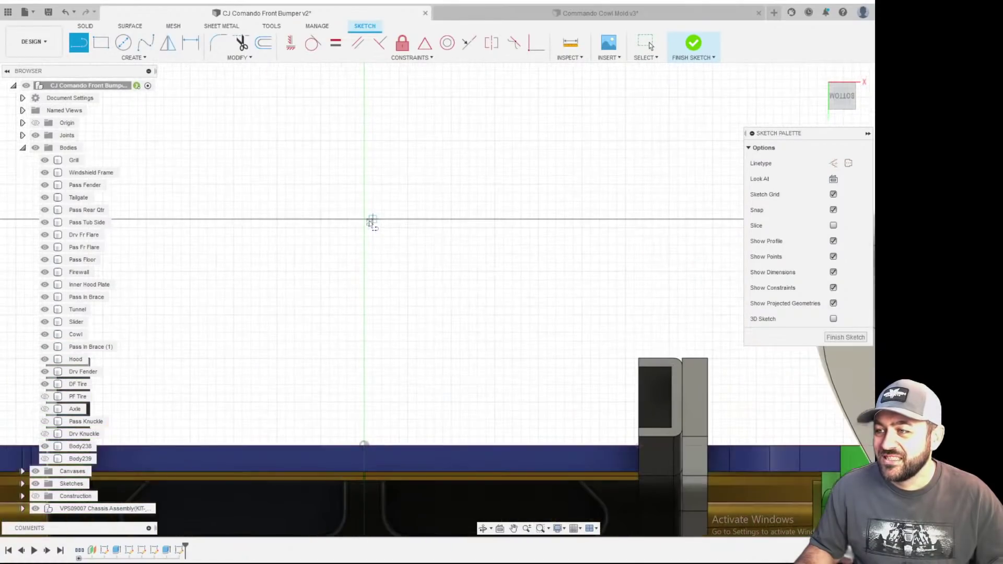
left_click(365, 220)
scroll(365, 221, "down", 2)
scroll(365, 221, "down", 5)
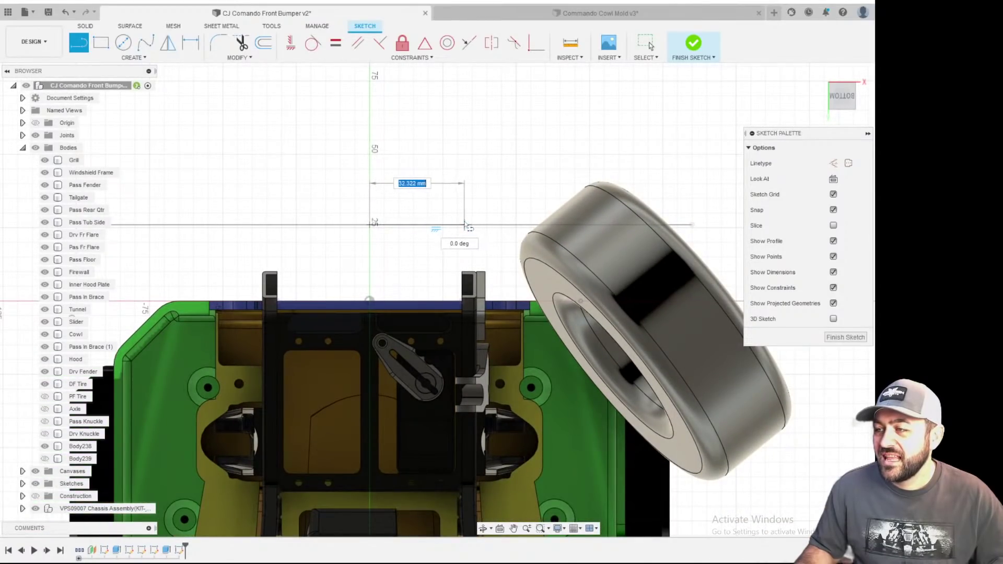
scroll(467, 226, "up", 2)
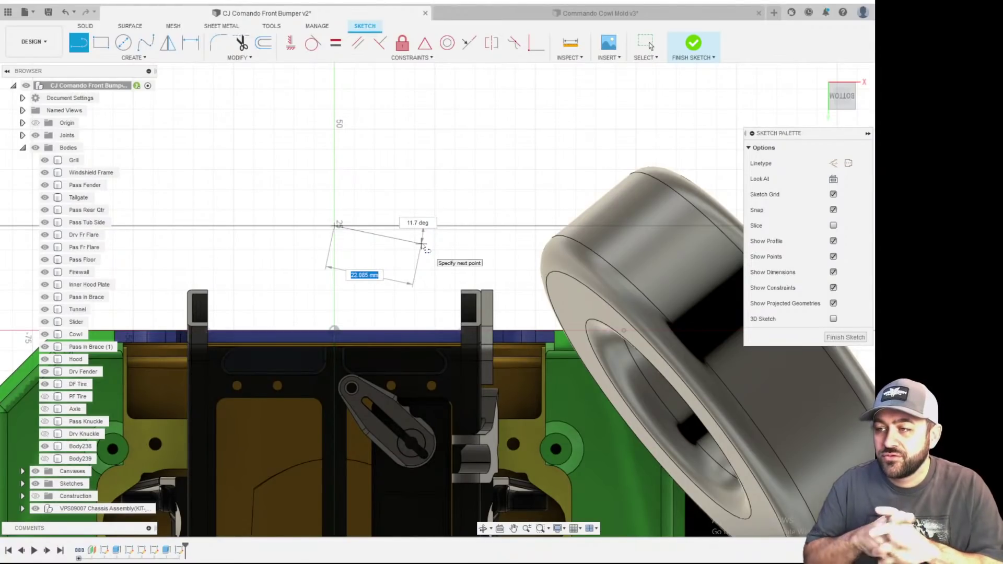
scroll(422, 244, "down", 3)
middle_click_drag(414, 233, 412, 246)
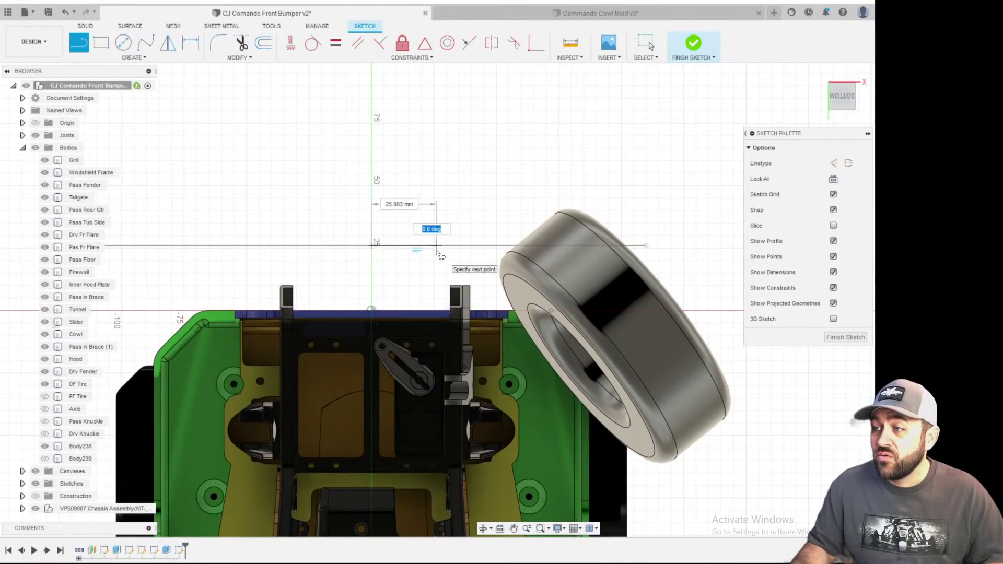
left_click(438, 255)
- Add an angled line from the horizontal line's outer end back toward the grille, ending between the bracket and the tire
middle_click_drag(461, 290, 415, 317, "shift")
middle_click_drag(372, 307, 389, 332, "shift")
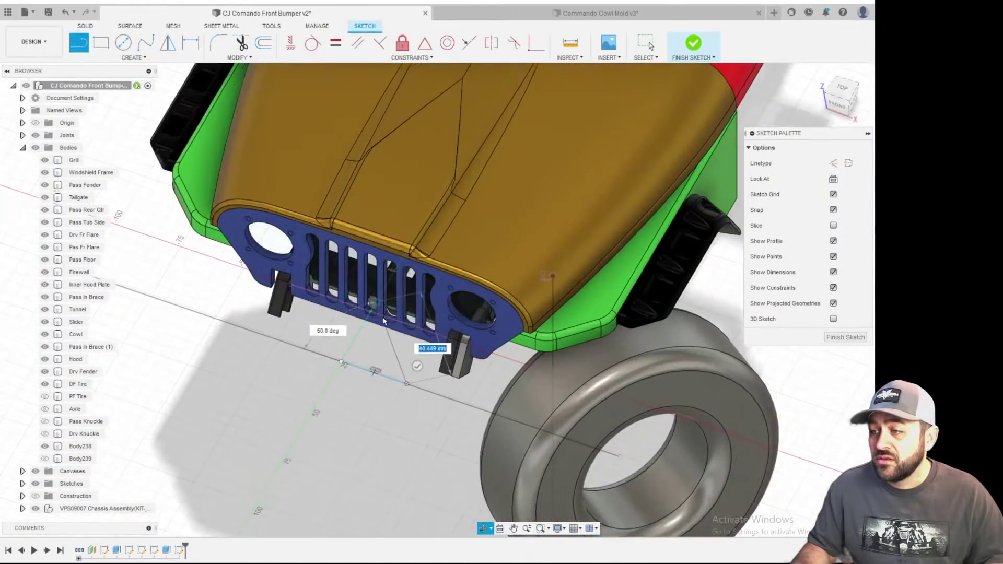
scroll(388, 332, "up", 4)
middle_click_drag(454, 473, 506, 431)
middle_click_drag(600, 413, 647, 405, "shift")
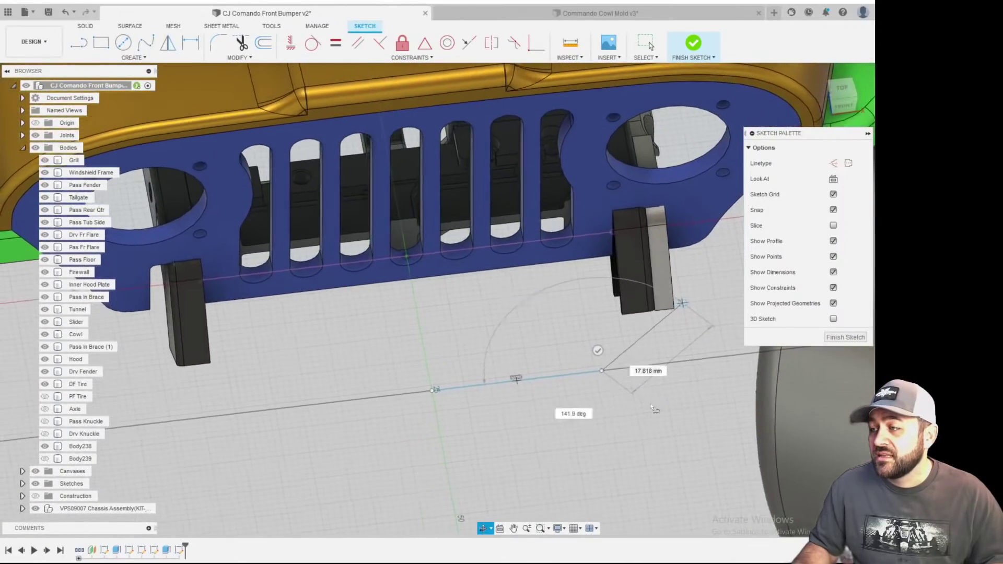
left_click(841, 92)
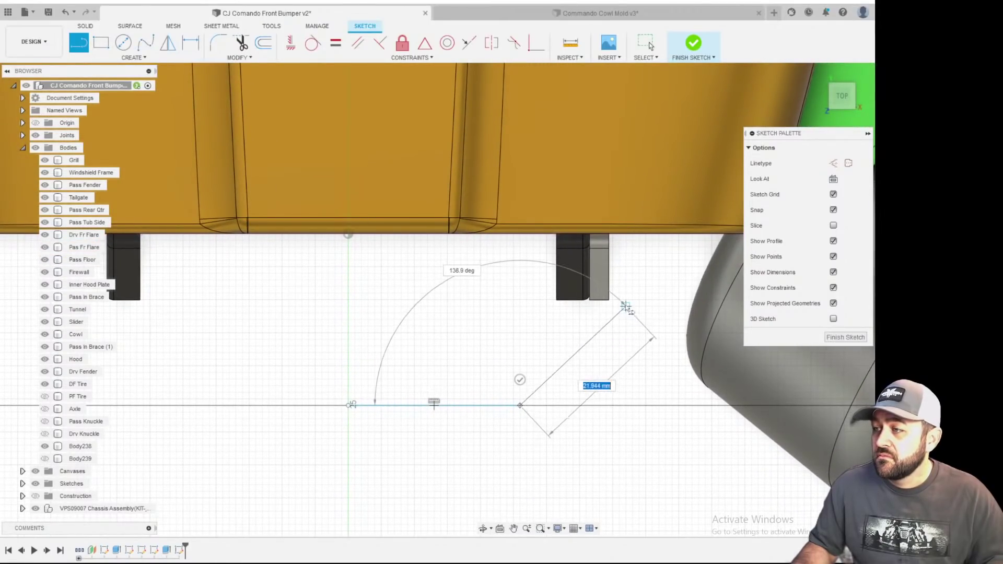
left_click(686, 247)
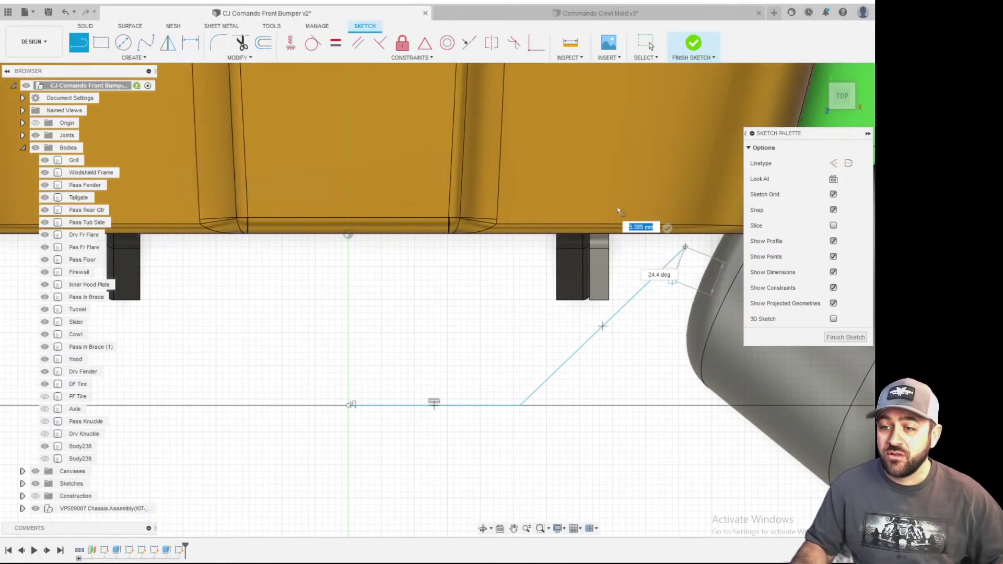
scroll(618, 207, "down", 2)
scroll(669, 283, "up", 2)
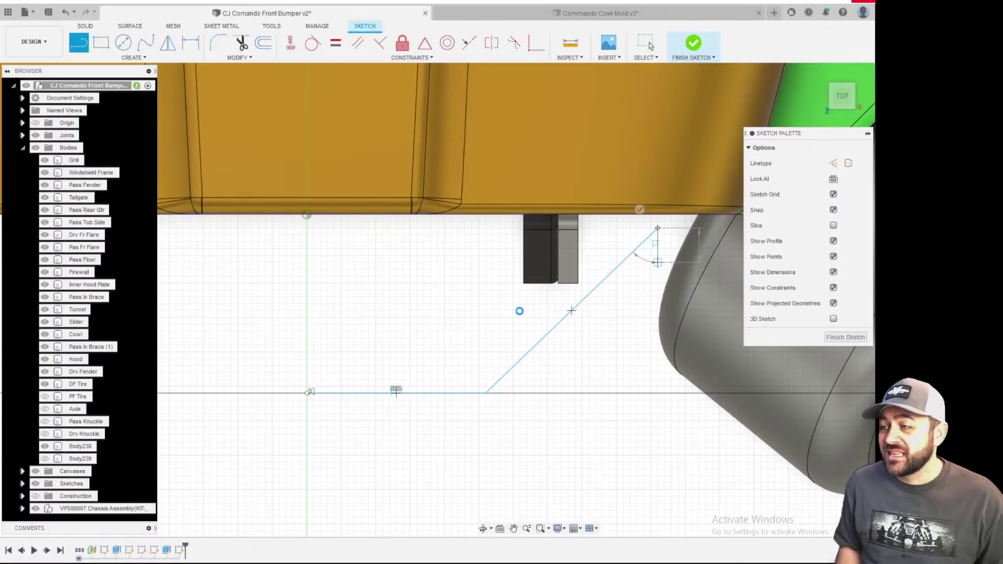
key("Escape")
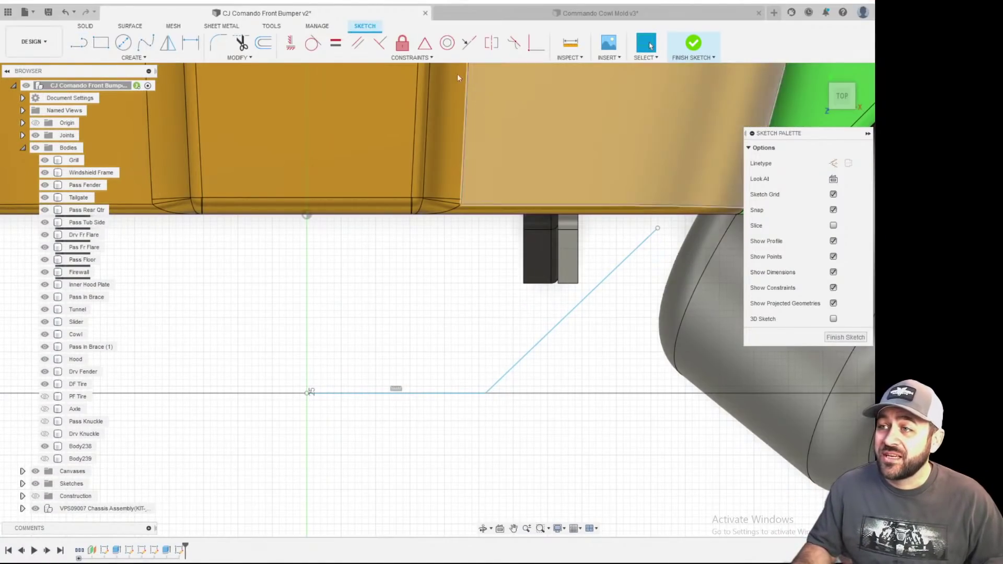
- Fillet the corner between the horizontal and angled bumper lines with a 10 mm radius and finish the sketch
left_click(221, 46)
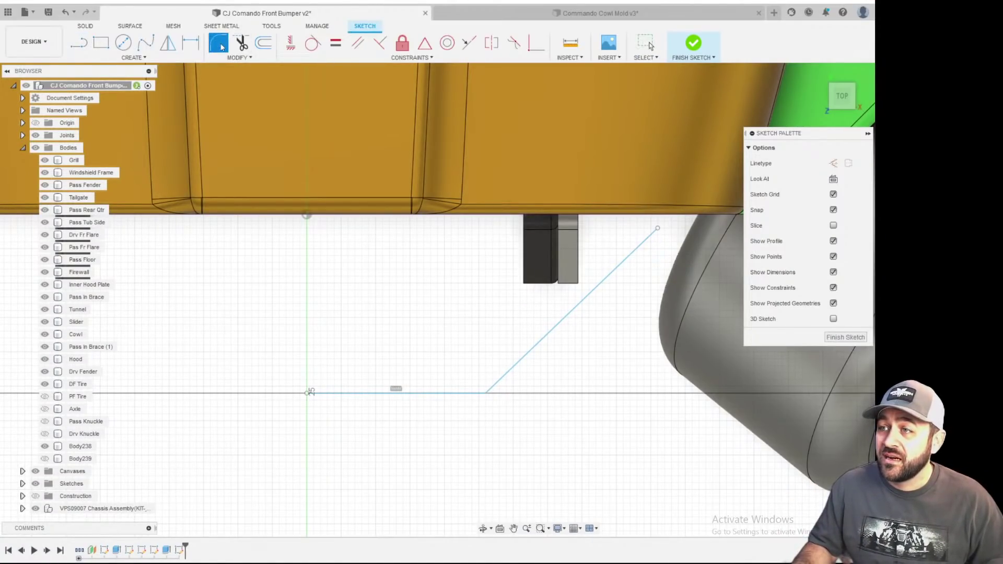
left_click(471, 393)
left_click(504, 383)
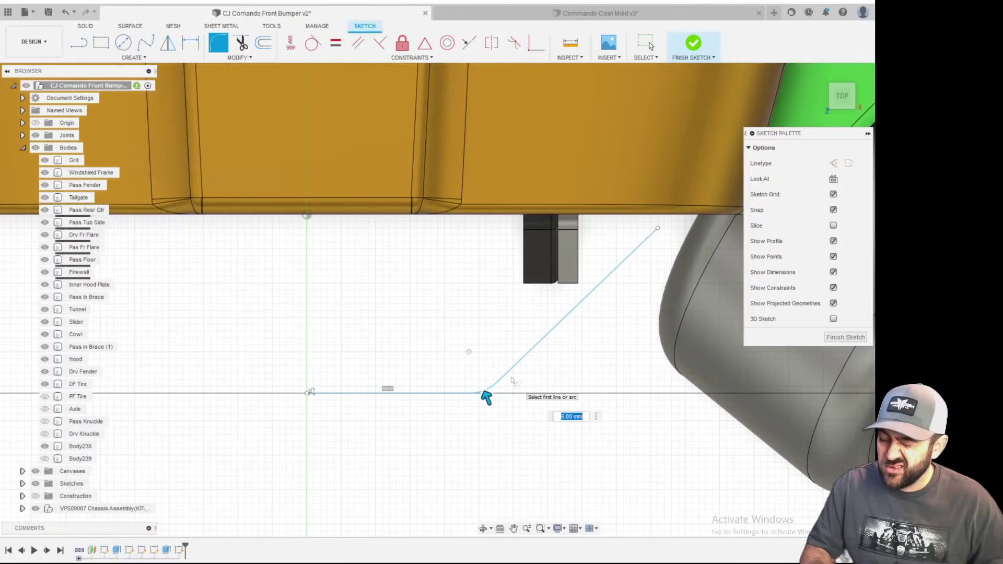
type("10")
key("Return")
key("Escape")
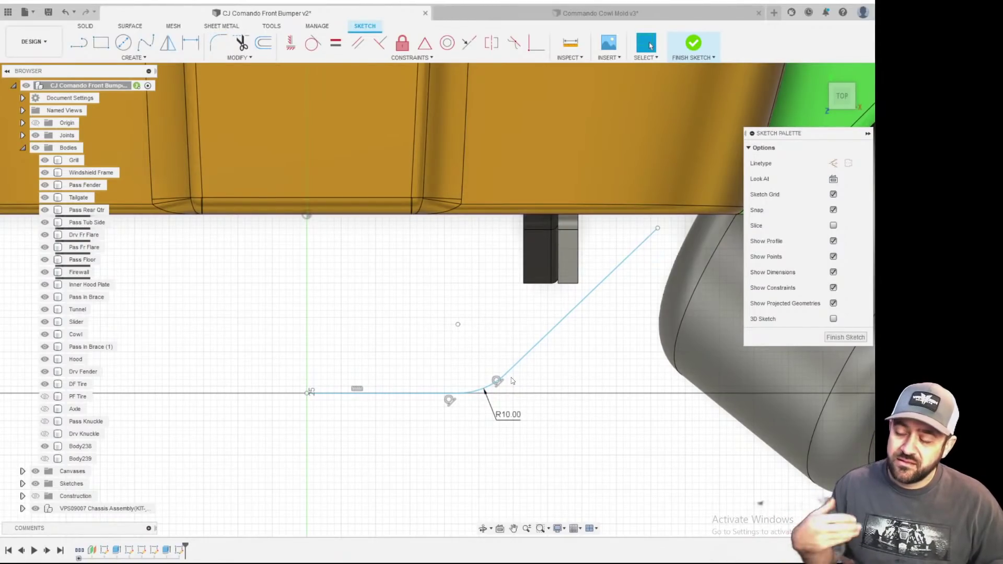
middle_click_drag(512, 380, 475, 358, "shift")
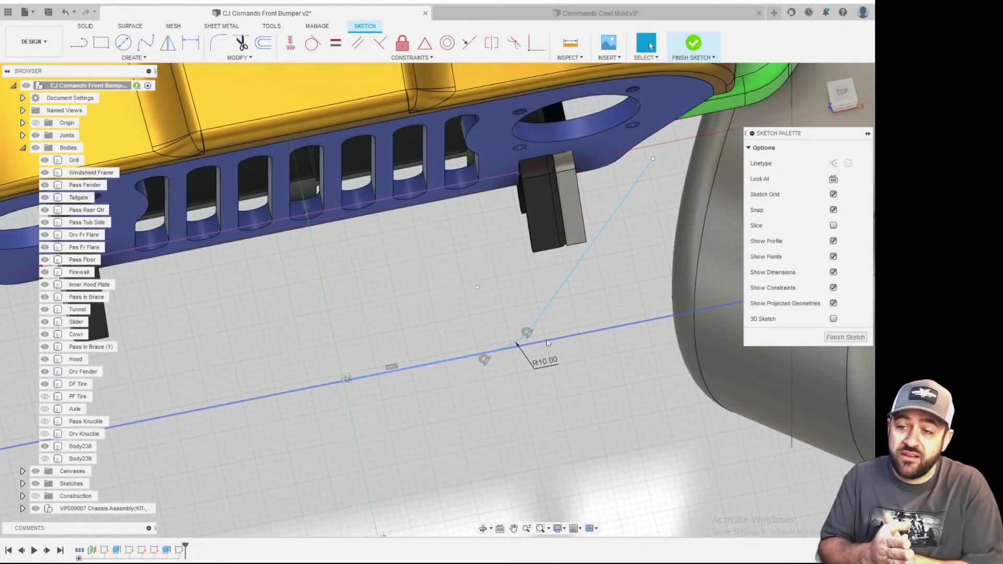
scroll(546, 342, "down", 2)
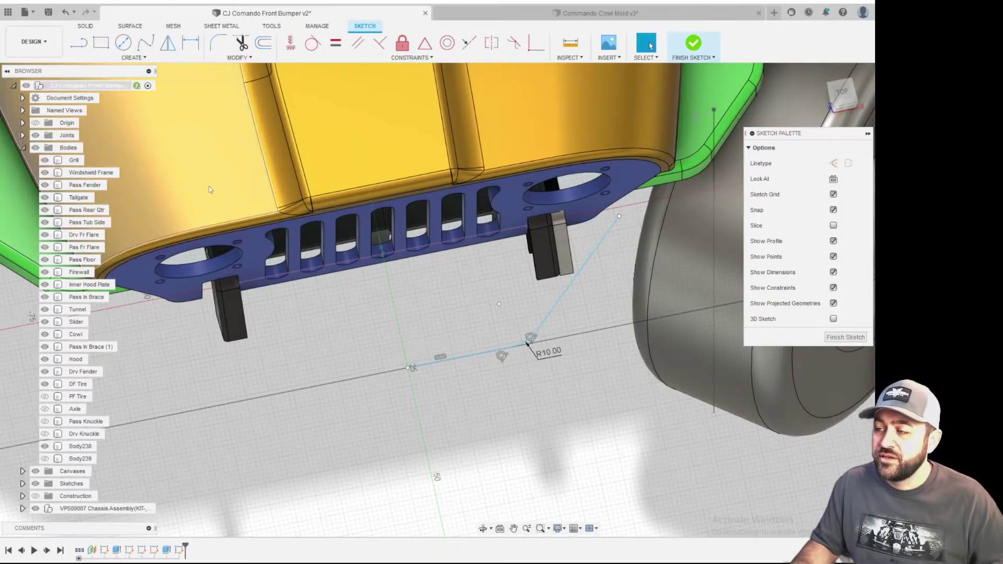
scroll(585, 362, "up", 3)
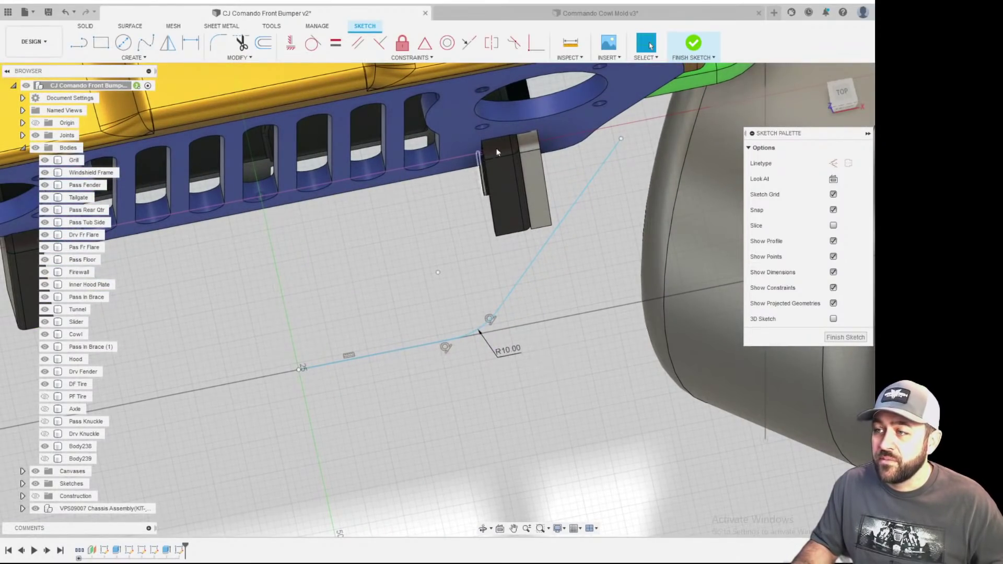
left_click(694, 44)
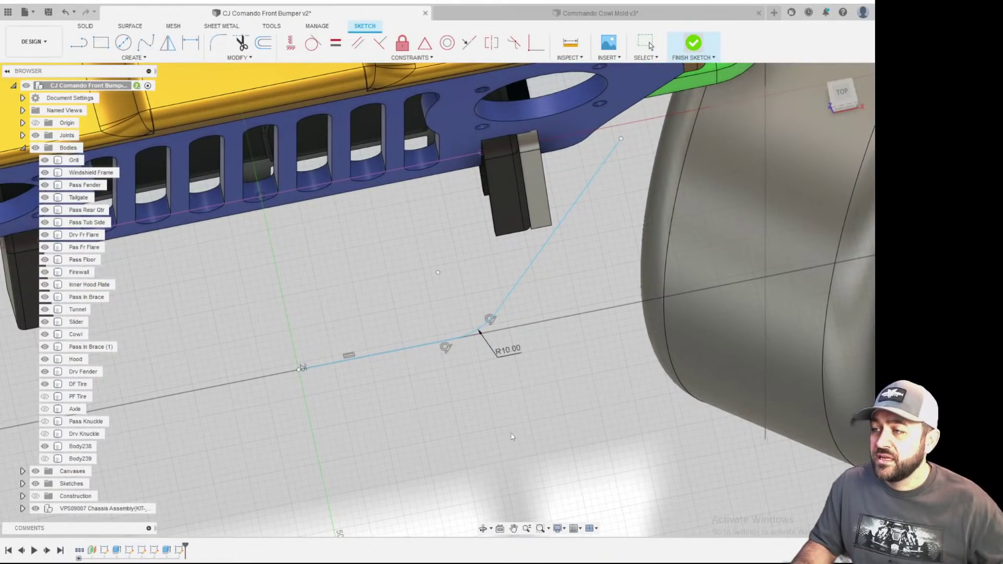
- Create a solid circular pipe with a 4.763 mm section along the whole chained bumper path as a new body
left_click(117, 59)
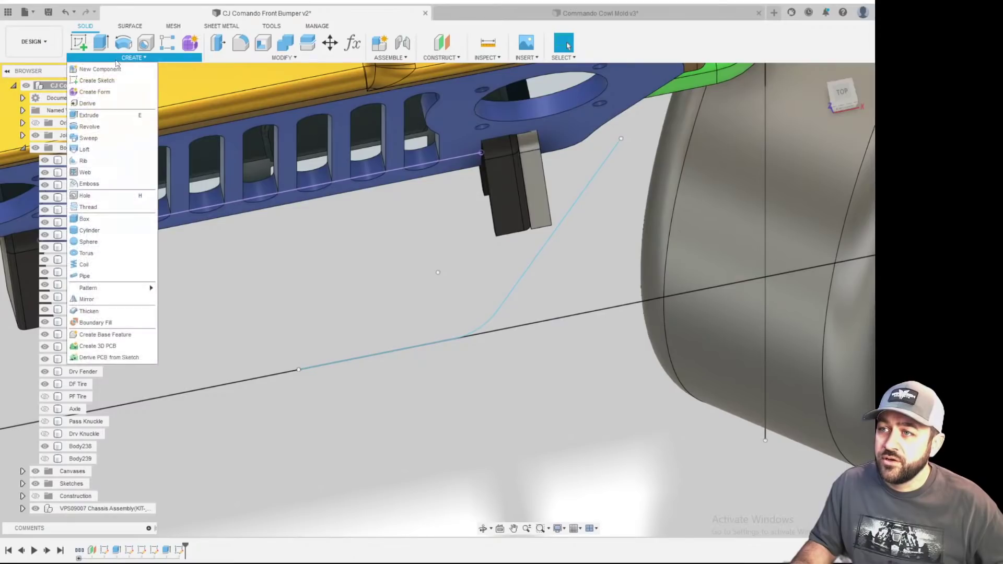
left_click(101, 276)
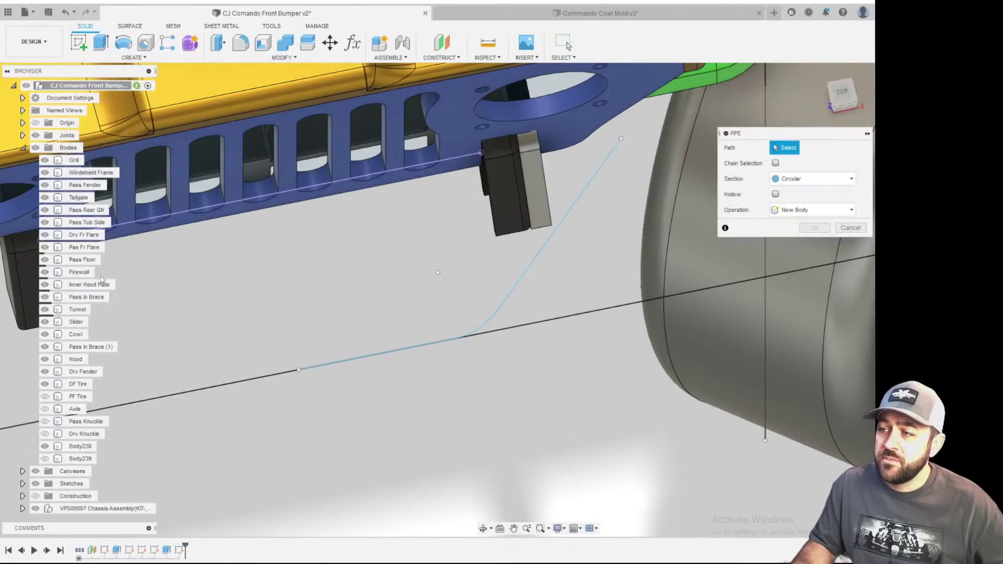
left_click(586, 184)
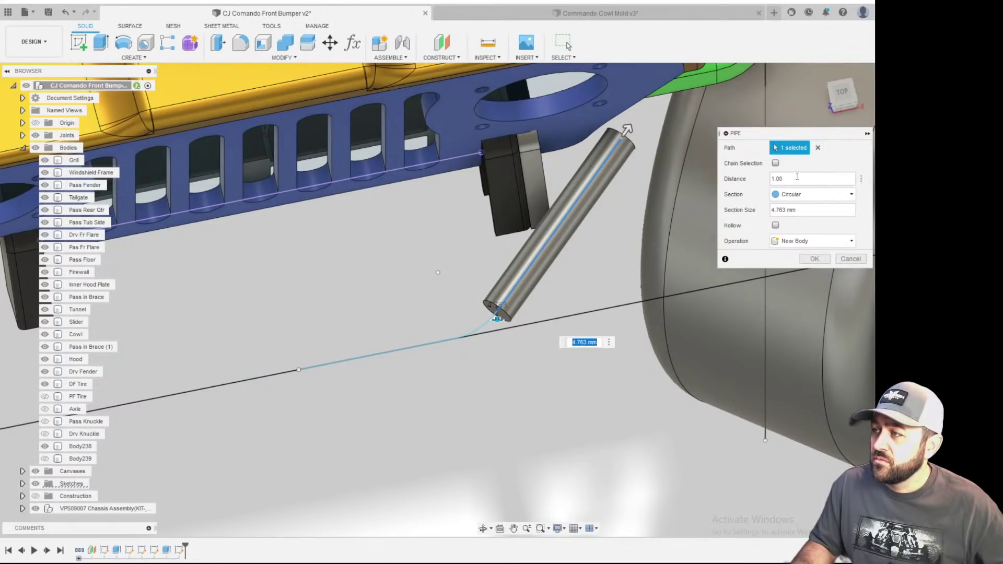
left_click(819, 149)
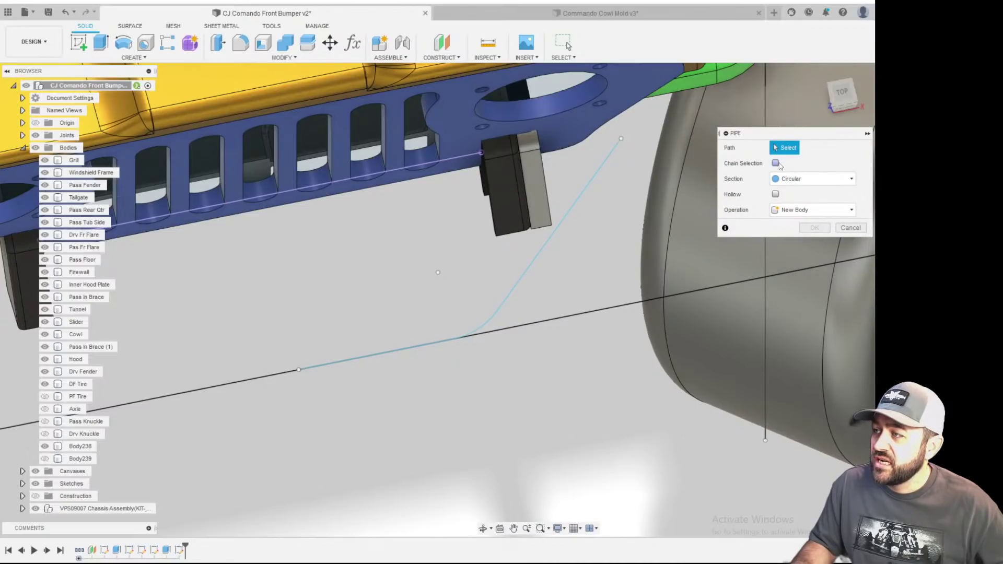
left_click(613, 150)
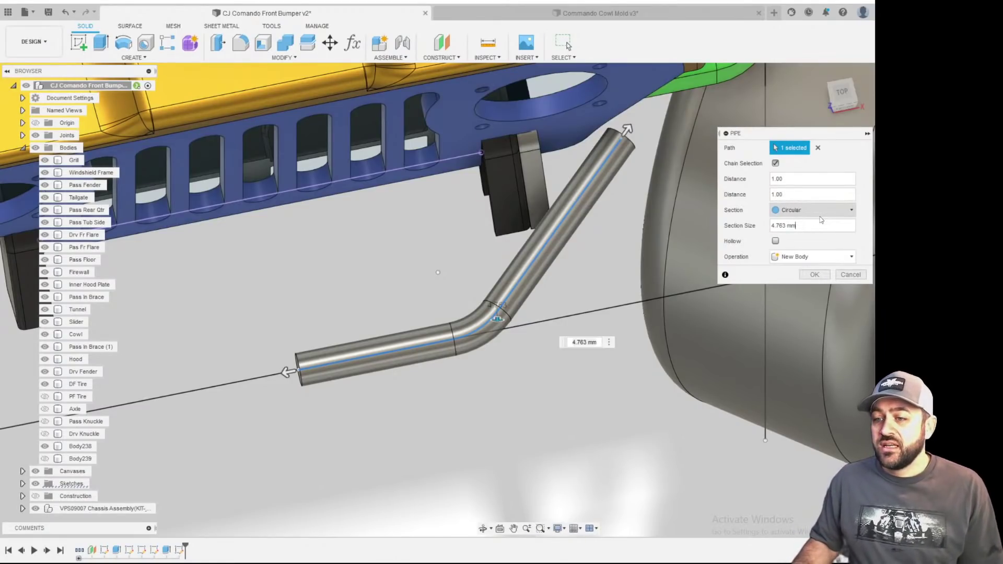
middle_click_drag(565, 281, 513, 375, "shift")
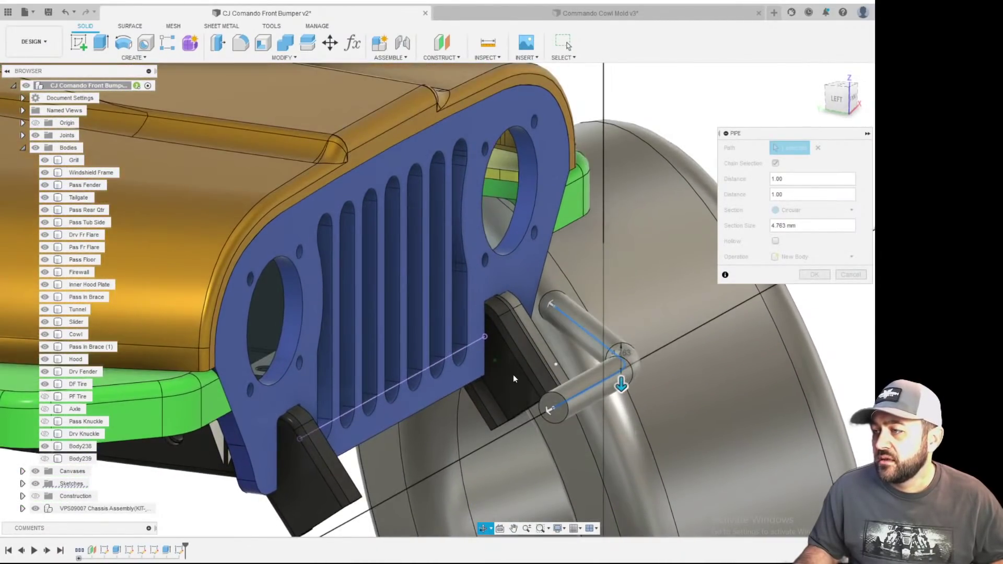
left_click(815, 275)
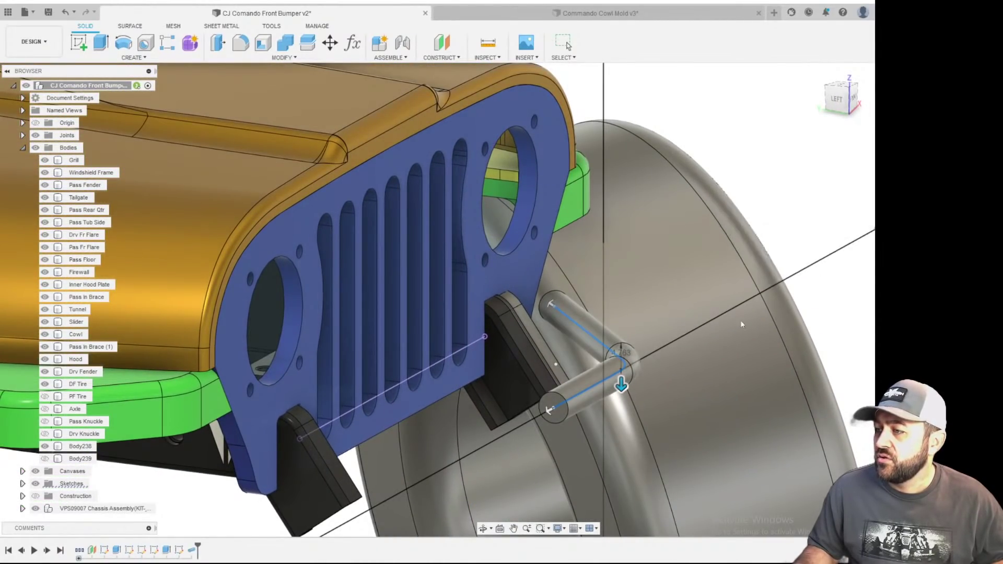
- Examine the bumper pipe's position relative to the grille, bracket and front tire, ending with the front view
middle_click_drag(624, 361, 578, 348)
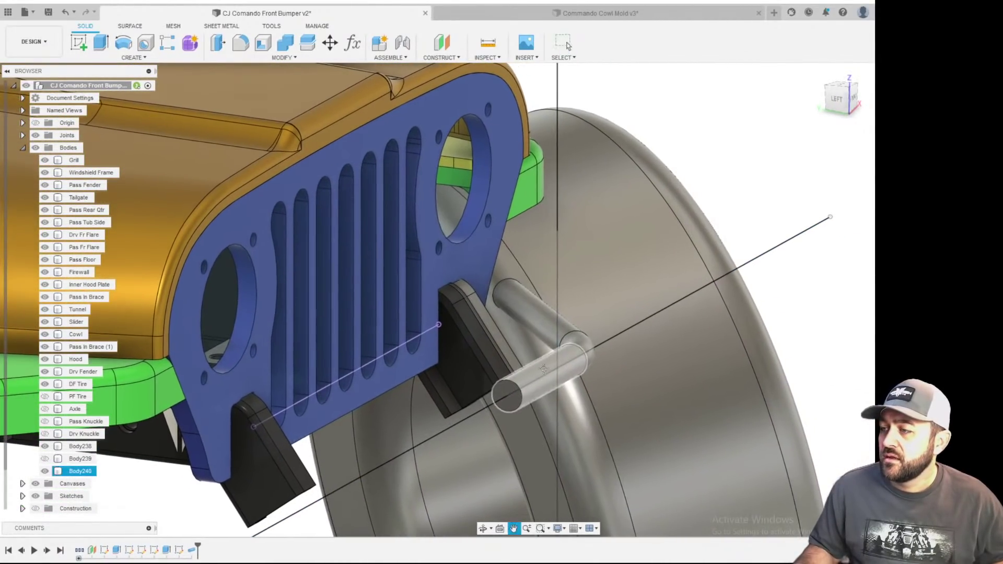
scroll(578, 275, "down", 2)
middle_click_drag(578, 276, 429, 305, "shift")
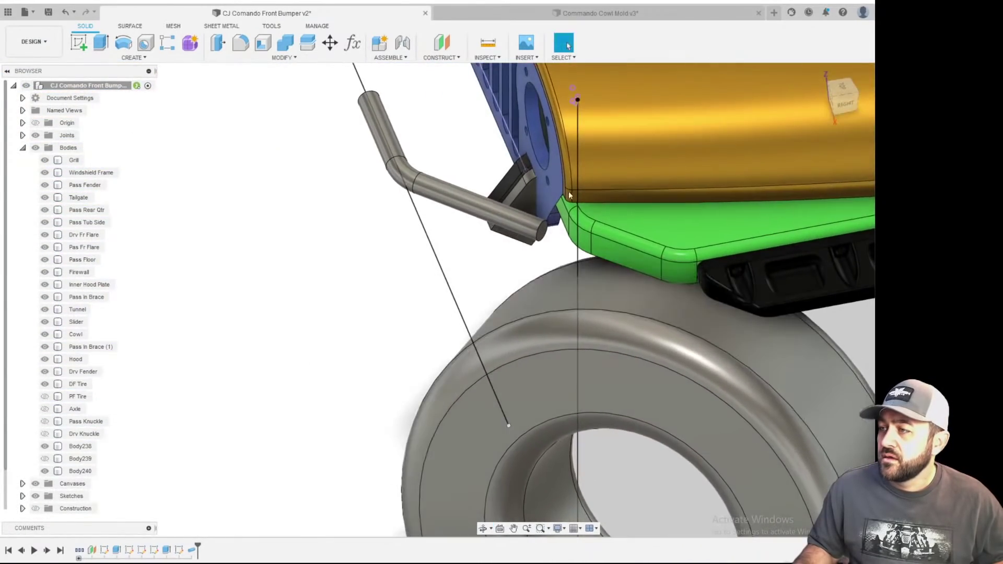
scroll(636, 107, "up", 2)
middle_click_drag(444, 340, 529, 277, "shift")
scroll(529, 279, "down", 2)
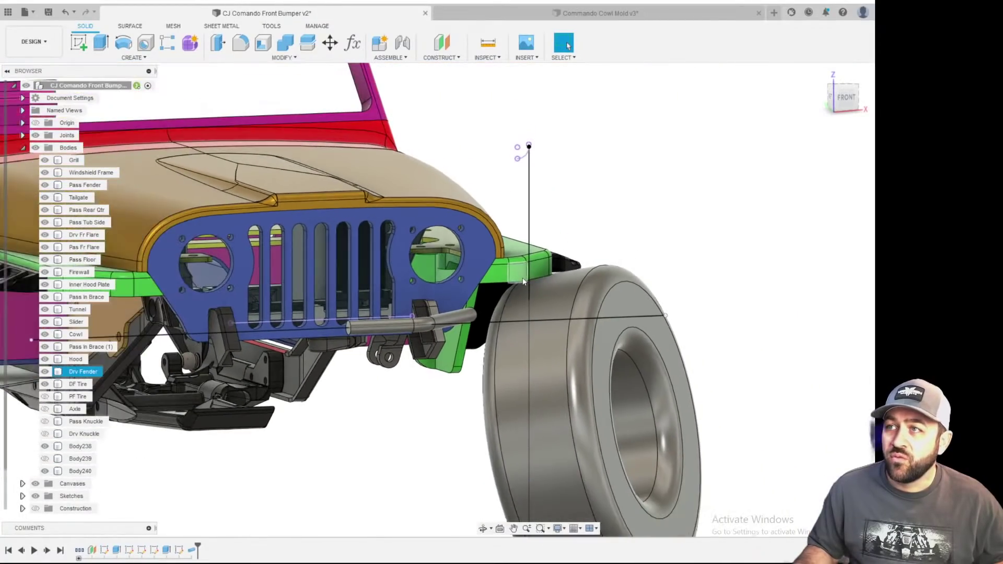
scroll(531, 289, "up", 2)
middle_click_drag(531, 289, 530, 272, "shift")
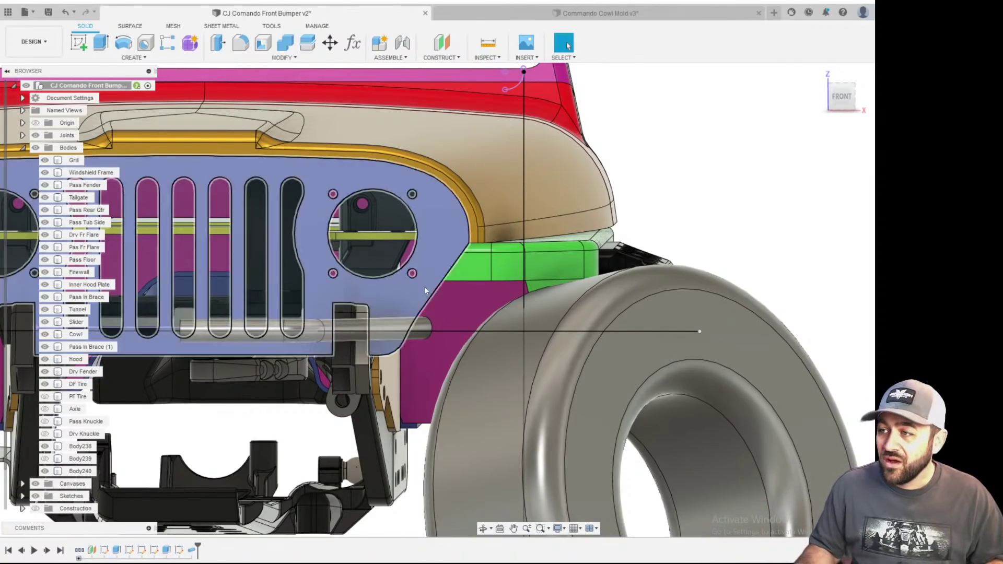
scroll(465, 272, "down", 5)
scroll(251, 252, "up", 1)
middle_click_drag(251, 252, 337, 226)
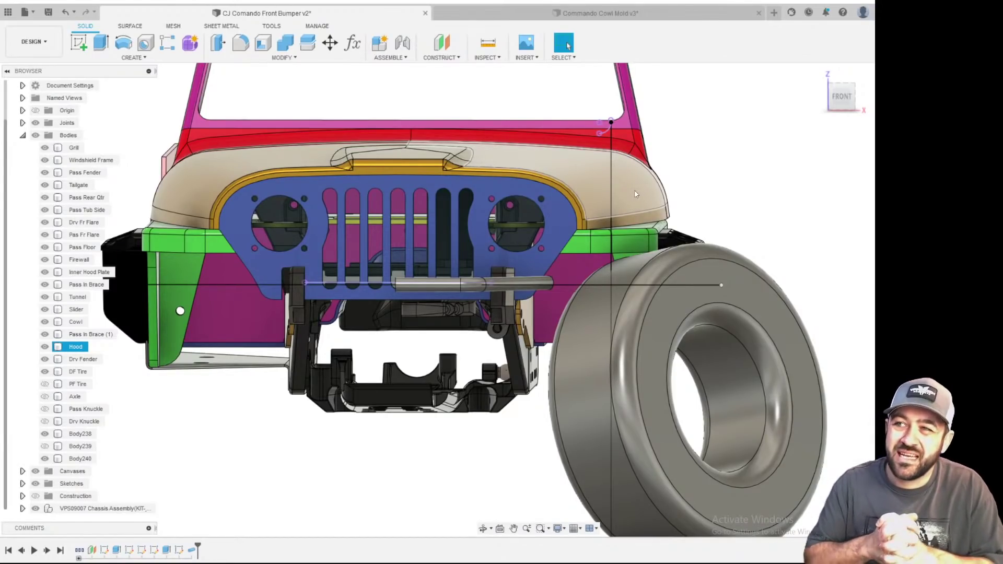
- Inspect how the pipe's angled outer end sits beside the bracket, fender and tire from the side and above
middle_click_drag(501, 166, 449, 242, "shift")
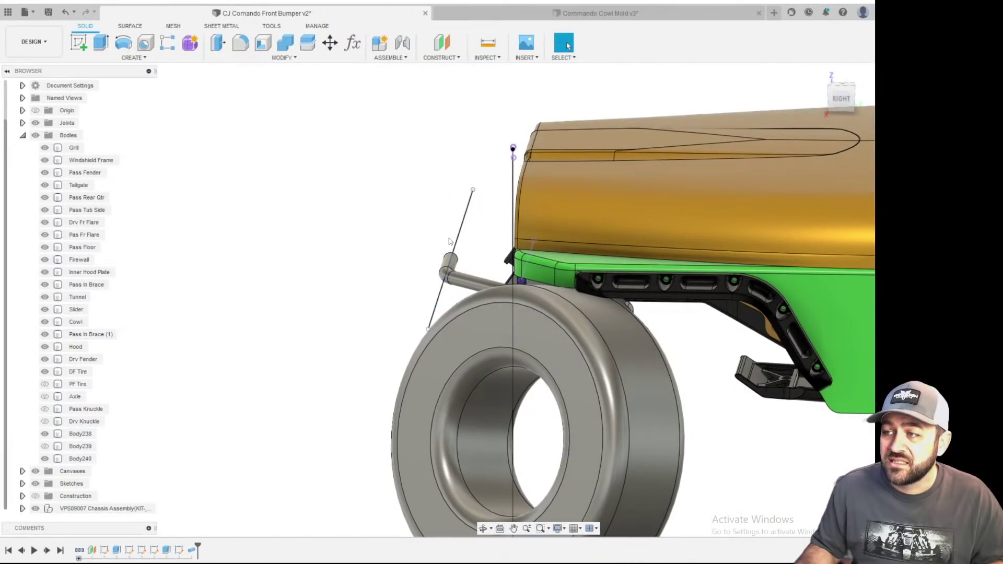
scroll(450, 246, "up", 4)
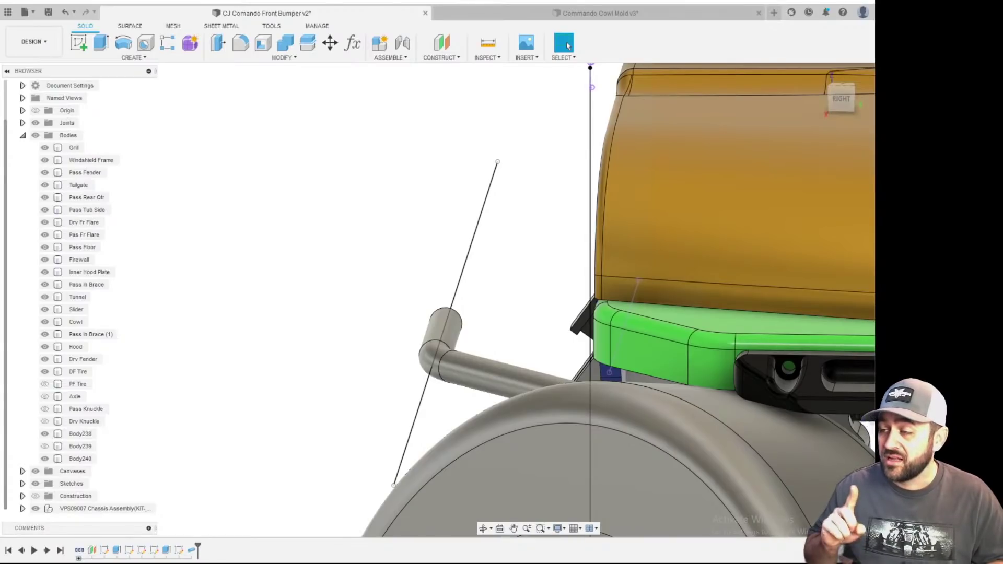
scroll(432, 293, "down", 3)
middle_click_drag(433, 291, 685, 304, "shift")
middle_click_drag(199, 384, 602, 306)
scroll(549, 301, "up", 2)
middle_click_drag(522, 300, 509, 317, "shift")
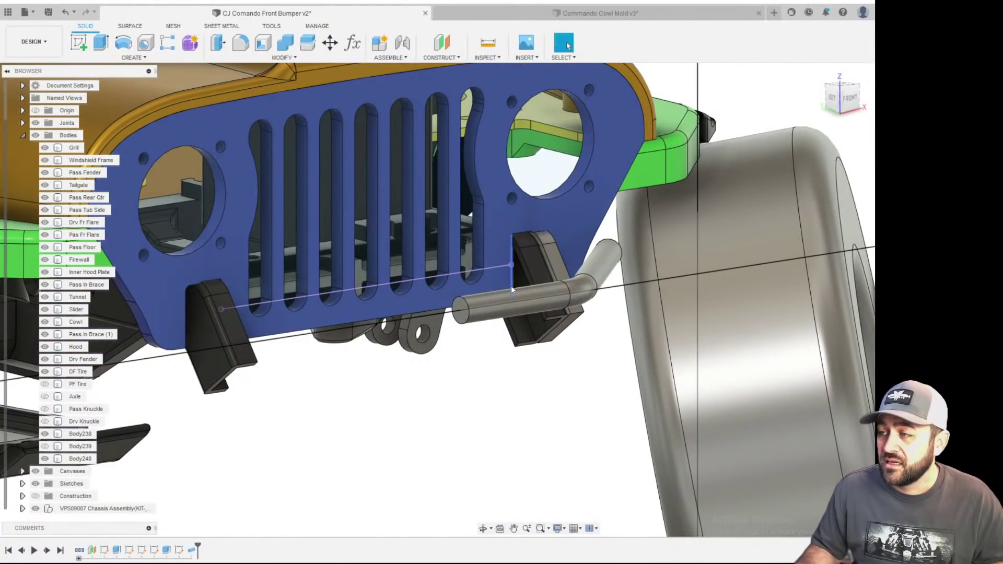
middle_click_drag(602, 207, 529, 310)
scroll(543, 219, "up", 3)
scroll(553, 266, "down", 3)
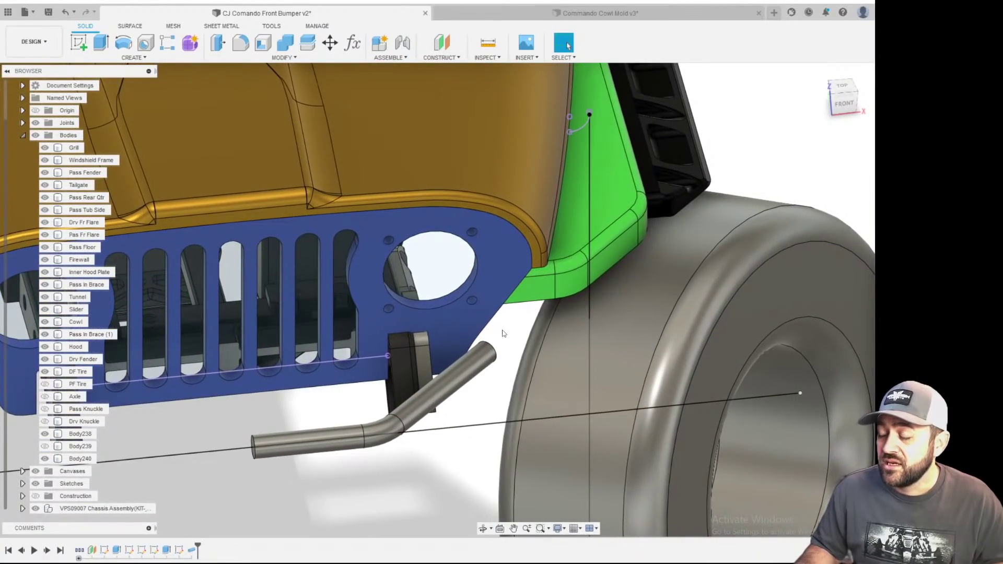
left_click(491, 351)
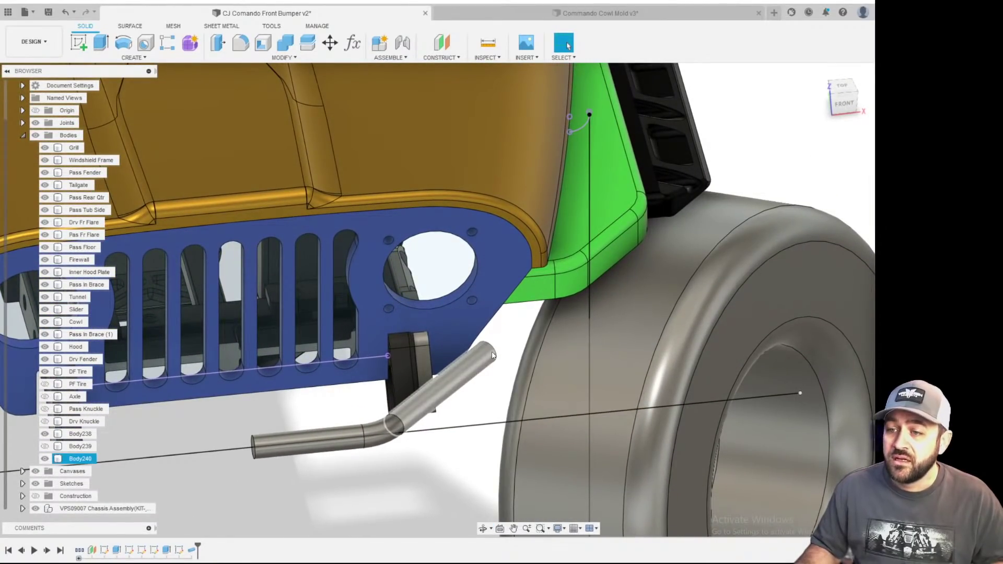
left_click(467, 399)
middle_click_drag(467, 398, 490, 393, "shift")
scroll(476, 321, "up", 2)
scroll(518, 308, "down", 2)
middle_click_drag(519, 309, 551, 323, "shift")
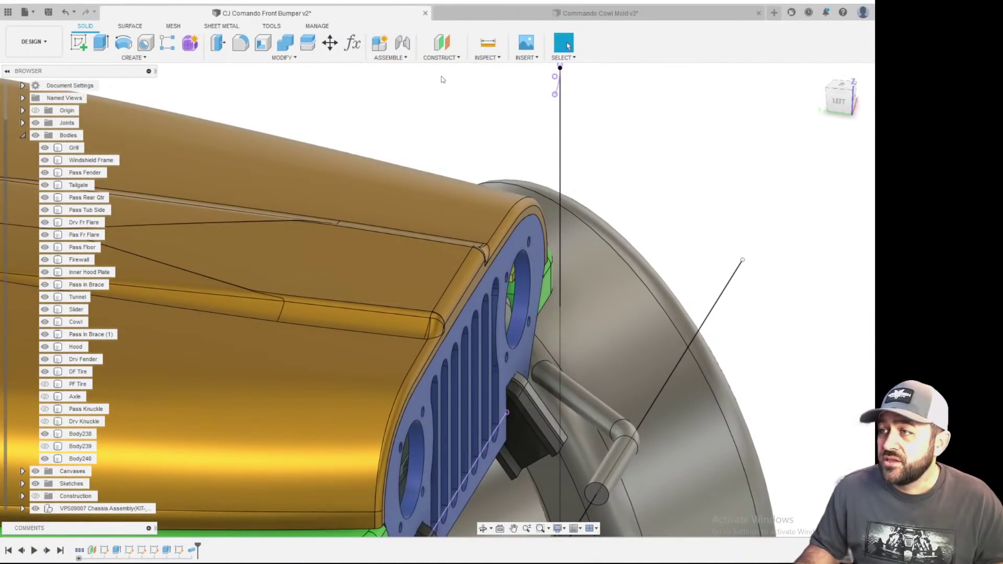
- Create a construction plane offset 3 mm forward from the driver fender's front face
left_click(443, 46)
scroll(531, 299, "up", 5)
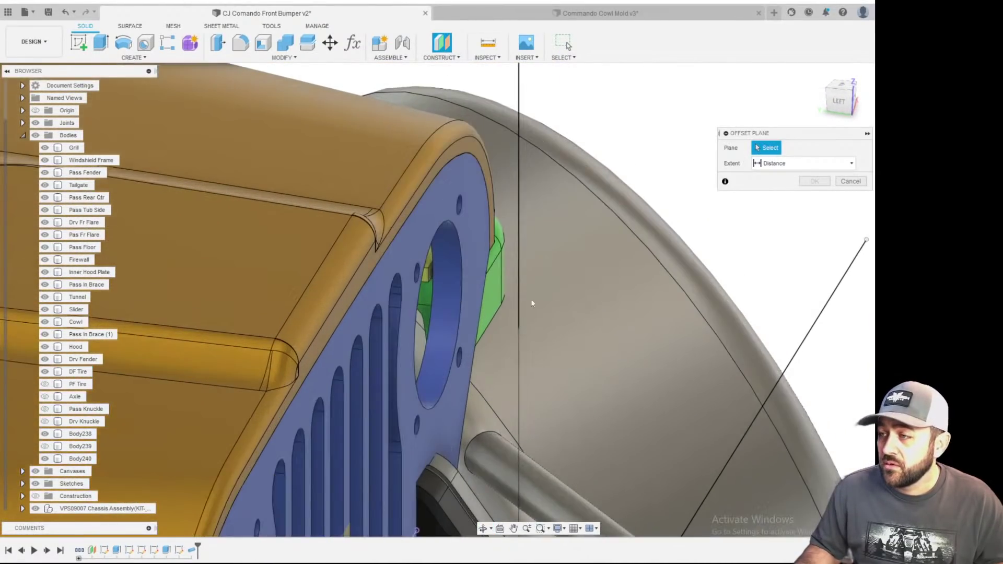
left_click(478, 294)
middle_click_drag(486, 291, 491, 292, "shift")
left_click_drag(490, 296, 514, 305)
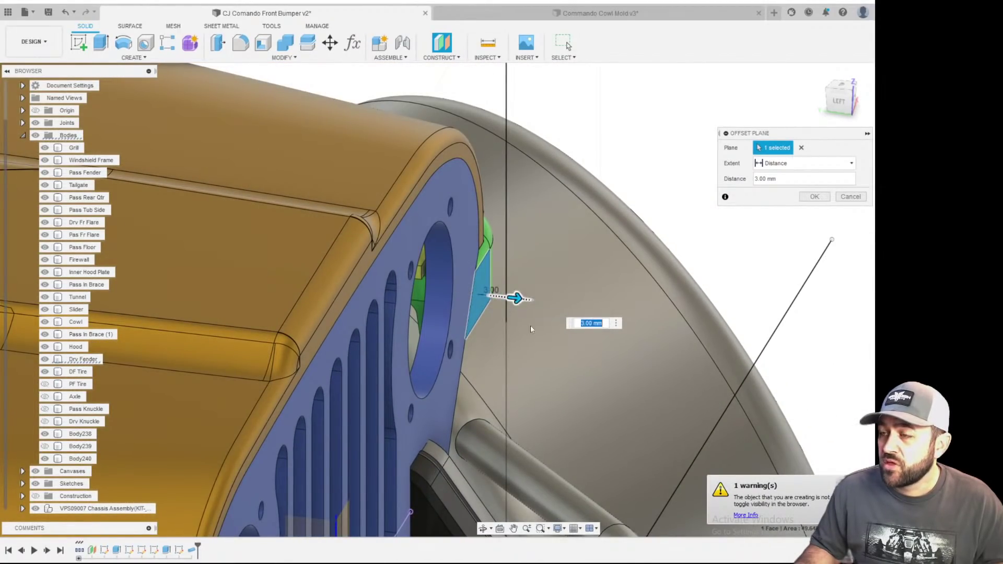
scroll(524, 324, "down", 6)
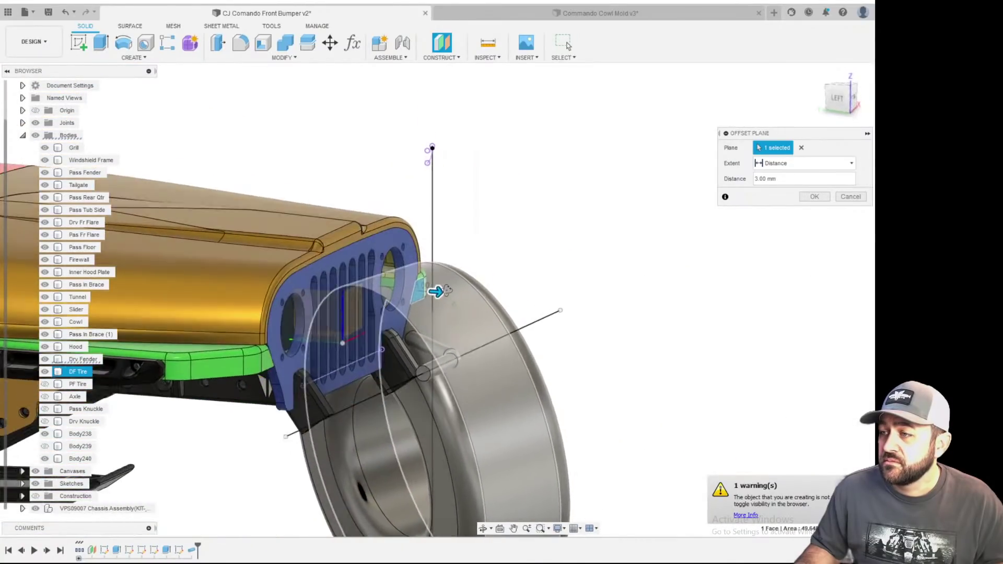
middle_click_drag(448, 291, 475, 269, "shift")
key("Return")
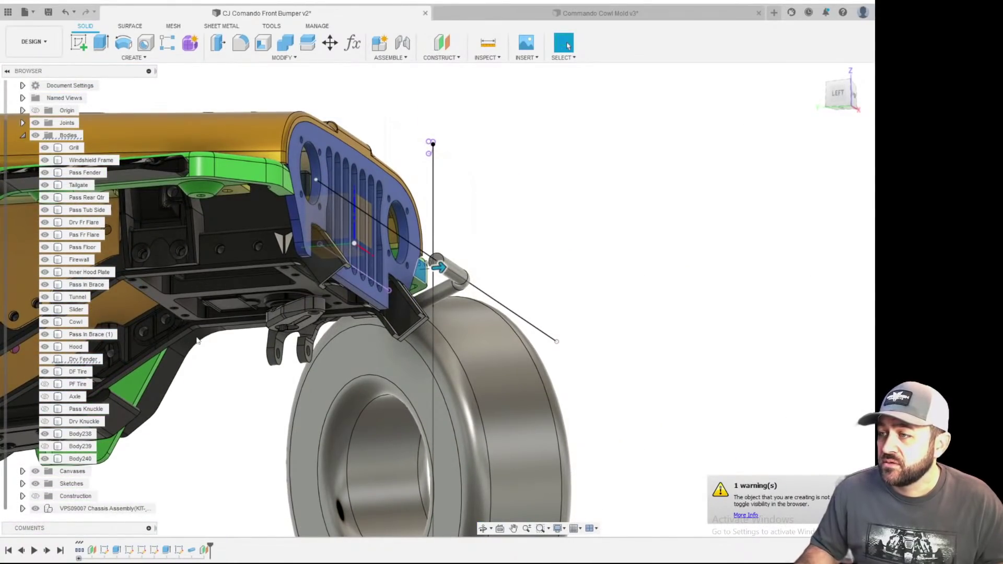
- Make the construction planes visible in the model
scroll(488, 229, "up", 4)
middle_click_drag(469, 237, 405, 261, "shift")
left_click(82, 359)
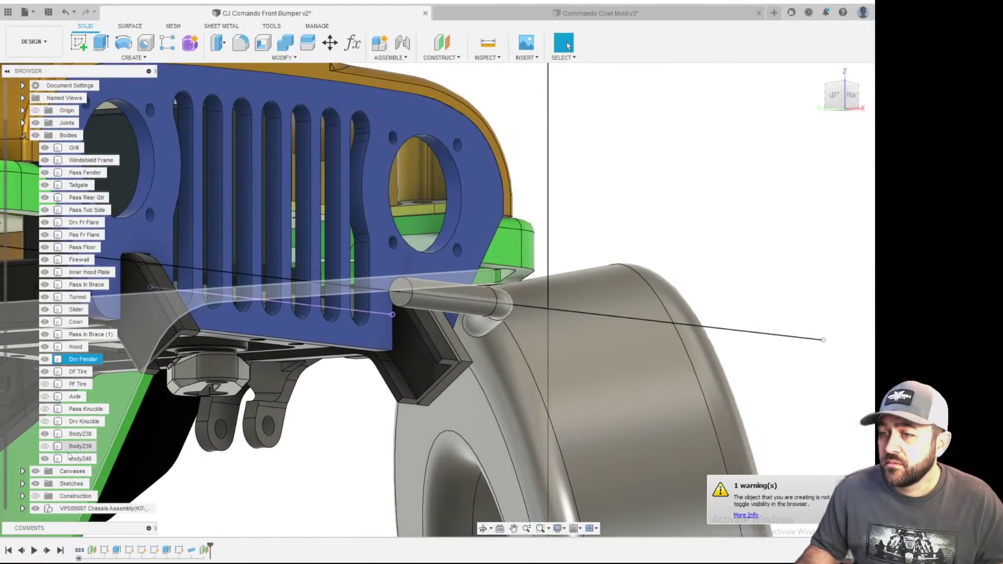
left_click(35, 496)
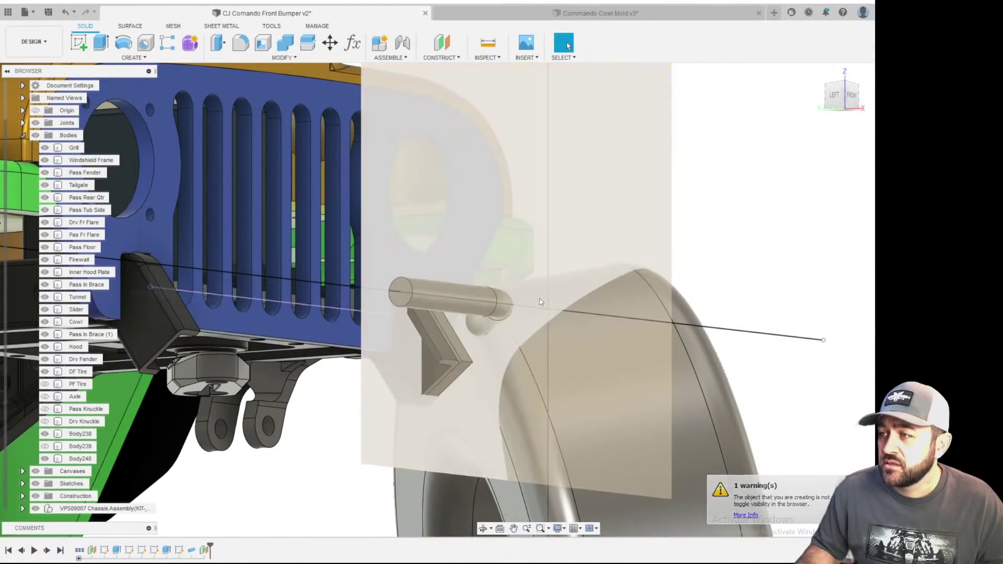
- Start a new sketch on the offset plane in front of the driver fender
scroll(541, 302, "down", 5)
middle_click_drag(737, 197, 617, 230, "shift")
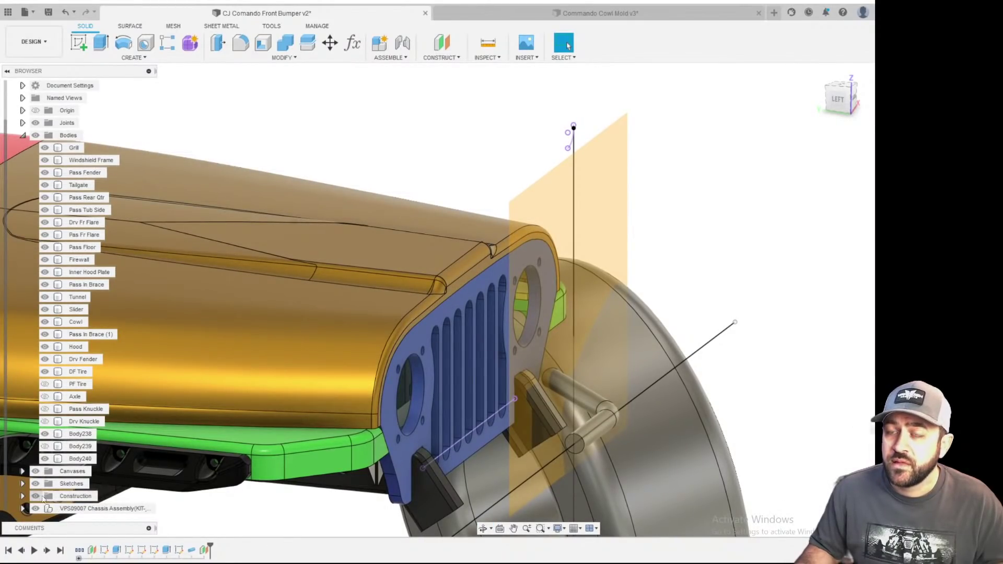
scroll(697, 186, "down", 3)
middle_click_drag(686, 200, 669, 173)
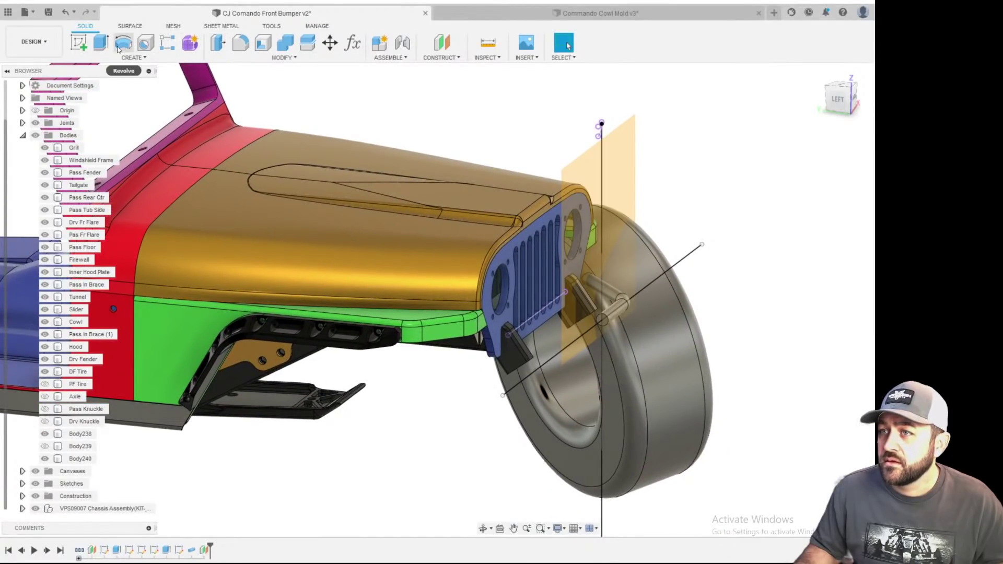
left_click(79, 42)
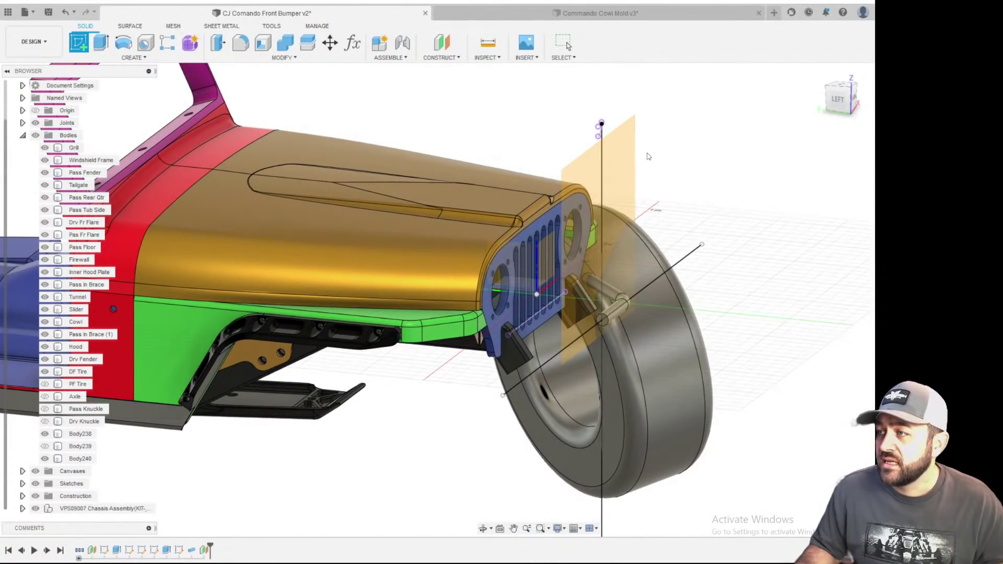
left_click(615, 155)
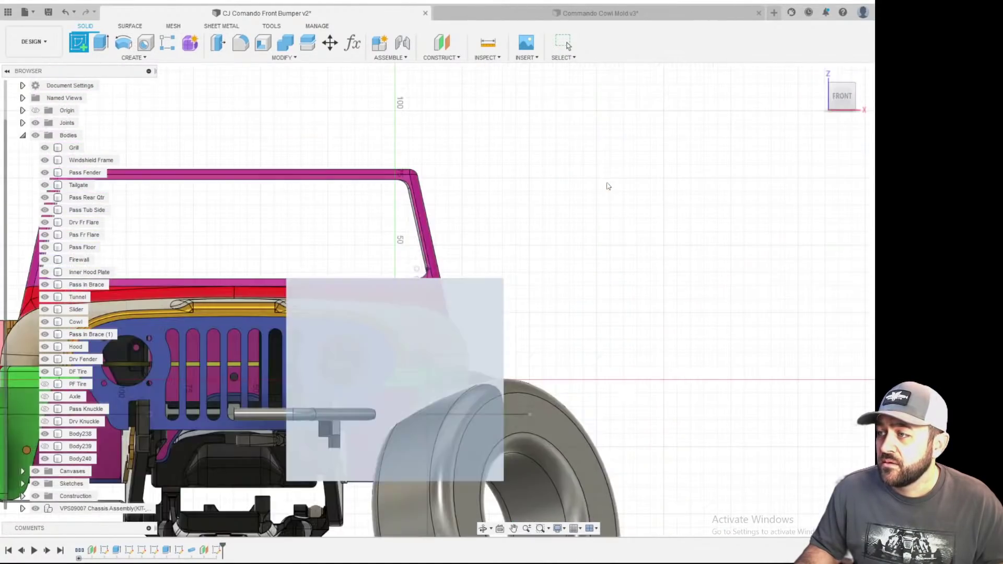
- Sketch a horizontal line across the front face of the driver fender, ending near its inner edge
scroll(299, 459, "up", 5)
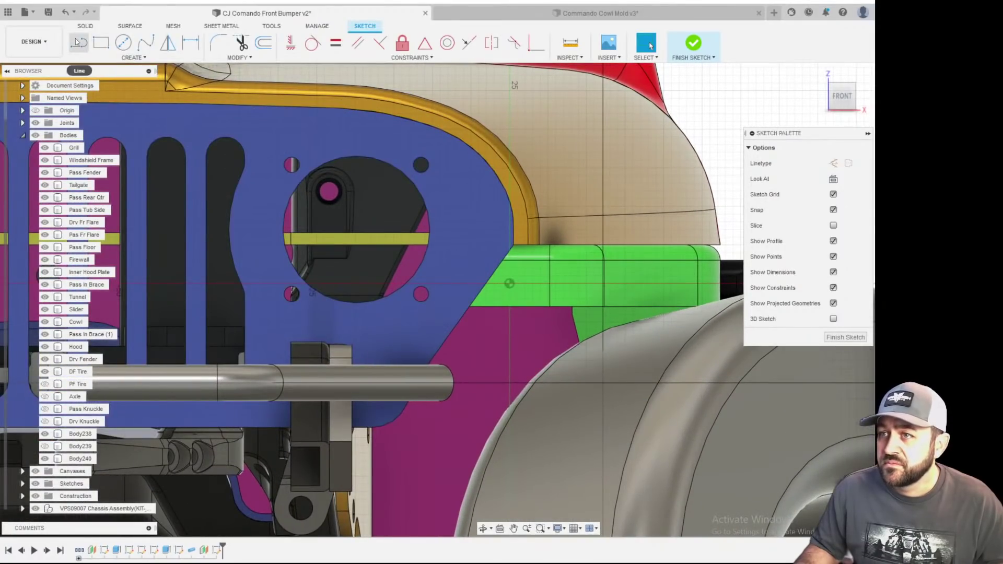
left_click(77, 40)
scroll(575, 303, "up", 3)
scroll(600, 321, "up", 2)
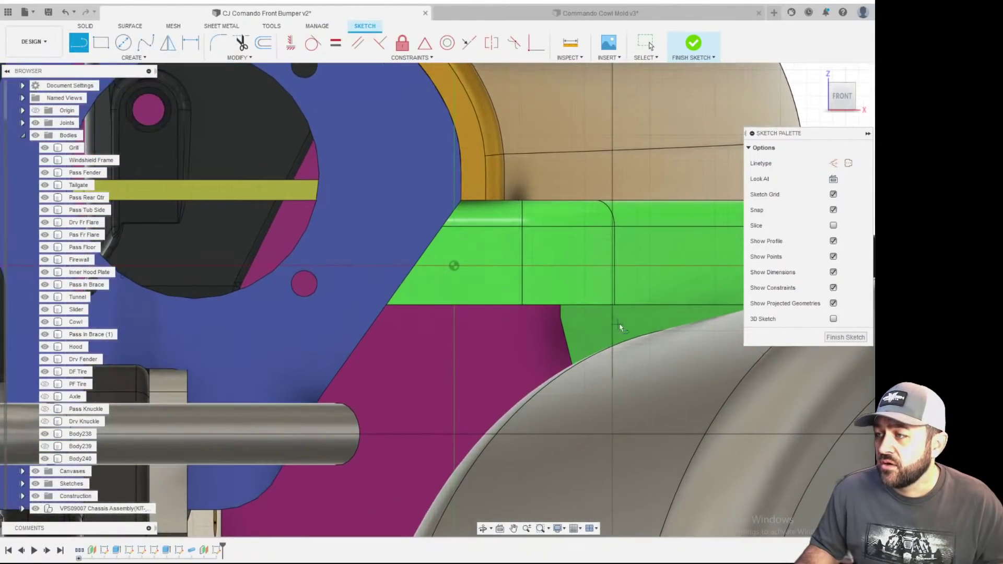
left_click(650, 259)
scroll(423, 259, "up", 2)
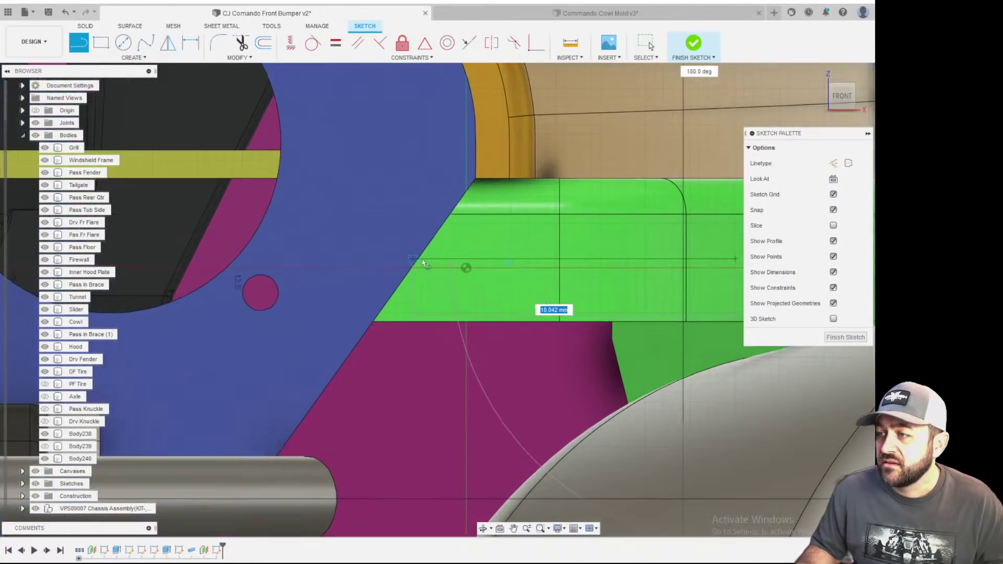
left_click(464, 259)
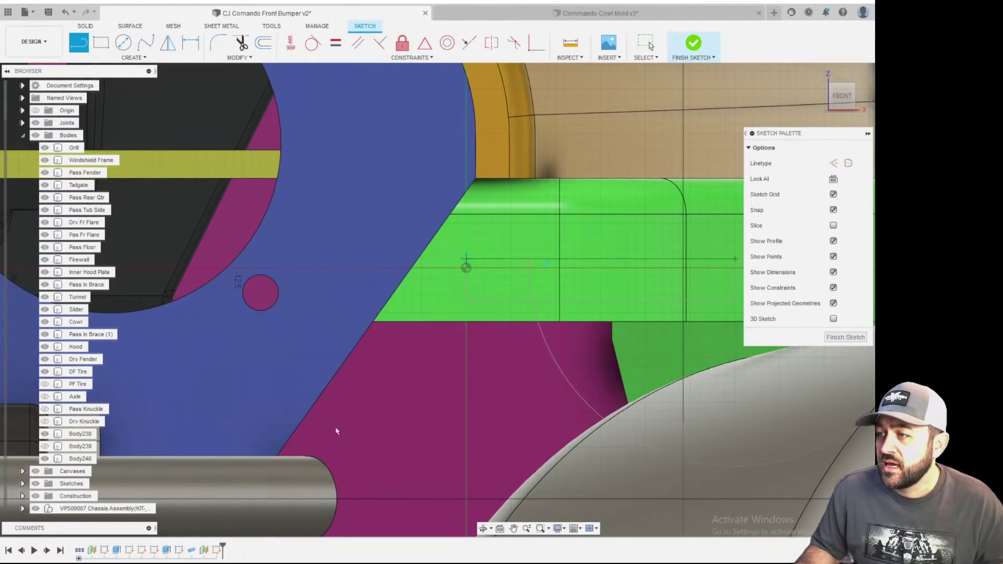
- Add a diagonal line about 18 mm long from the horizontal line's inner end down to the bumper pipe's outer end
scroll(367, 359, "down", 2)
middle_click_drag(317, 409, 413, 311)
scroll(413, 311, "up", 2)
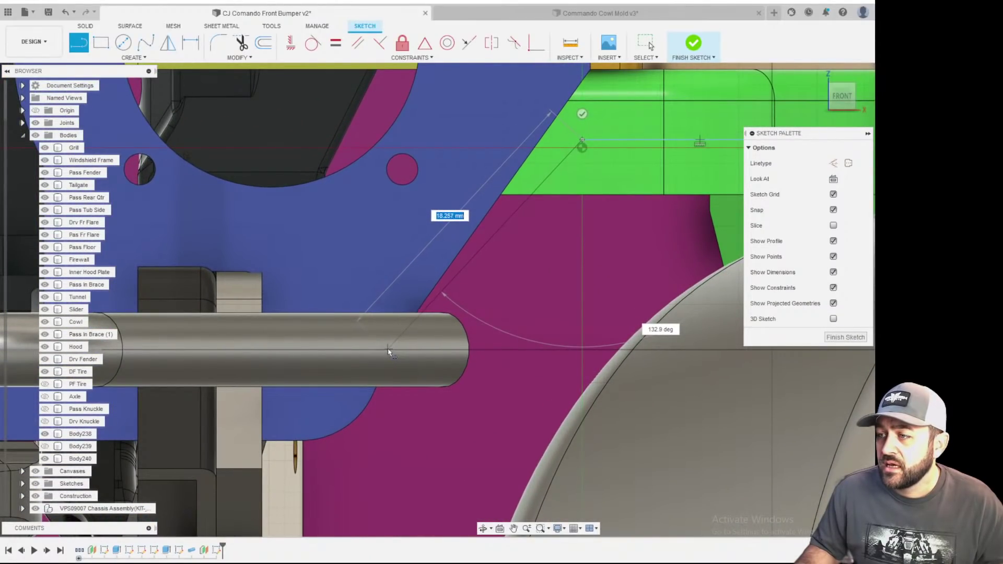
left_click(380, 351)
mouse_move(378, 351)
left_mouse_down()
mouse_move(450, 348)
mouse_move(394, 374)
mouse_move(376, 356)
left_mouse_up()
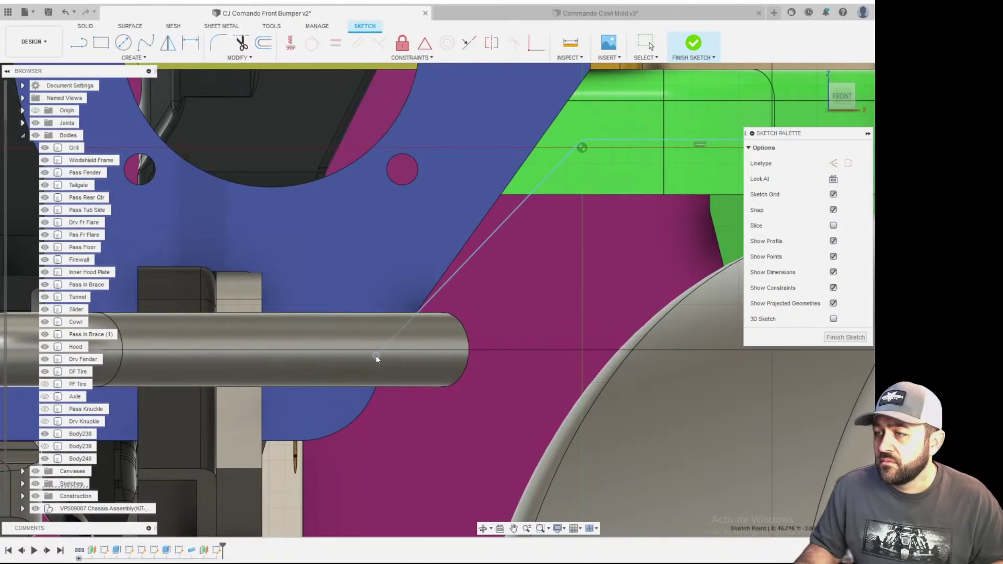
scroll(394, 367, "down", 2)
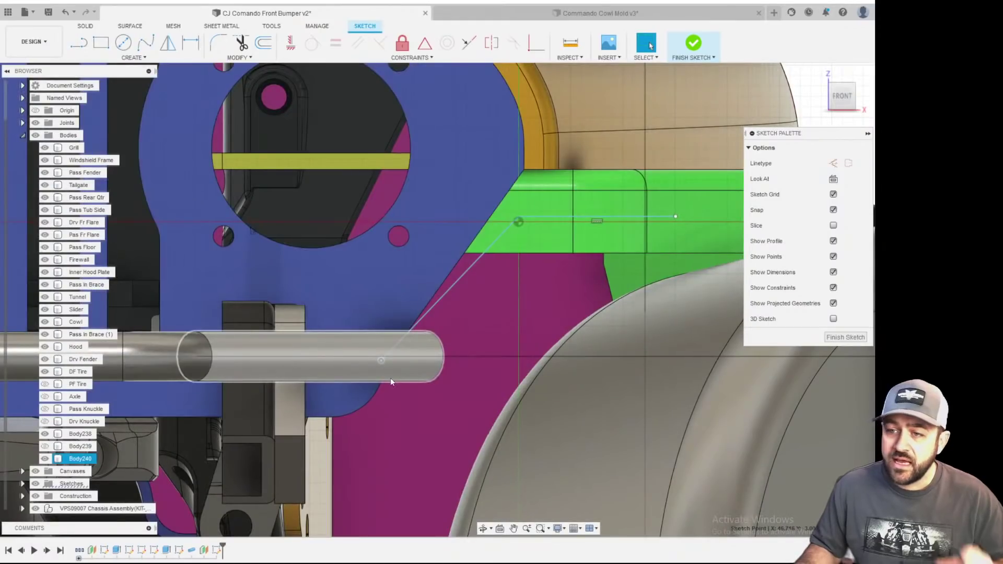
key("Escape")
- Check the diagonal line against the pipe from above and try moving its free end over the pipe's outer end
scroll(425, 324, "down", 5)
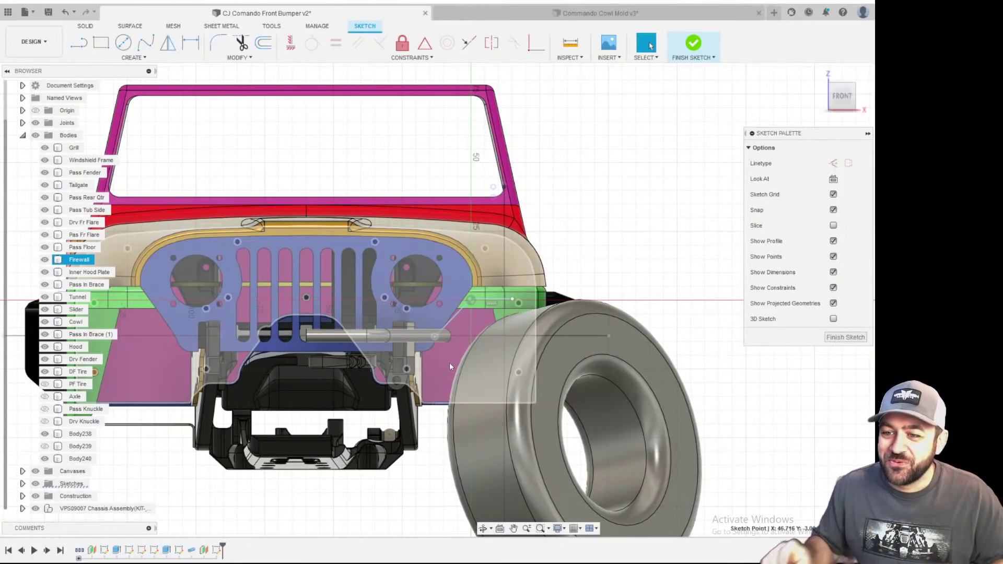
left_click(495, 371)
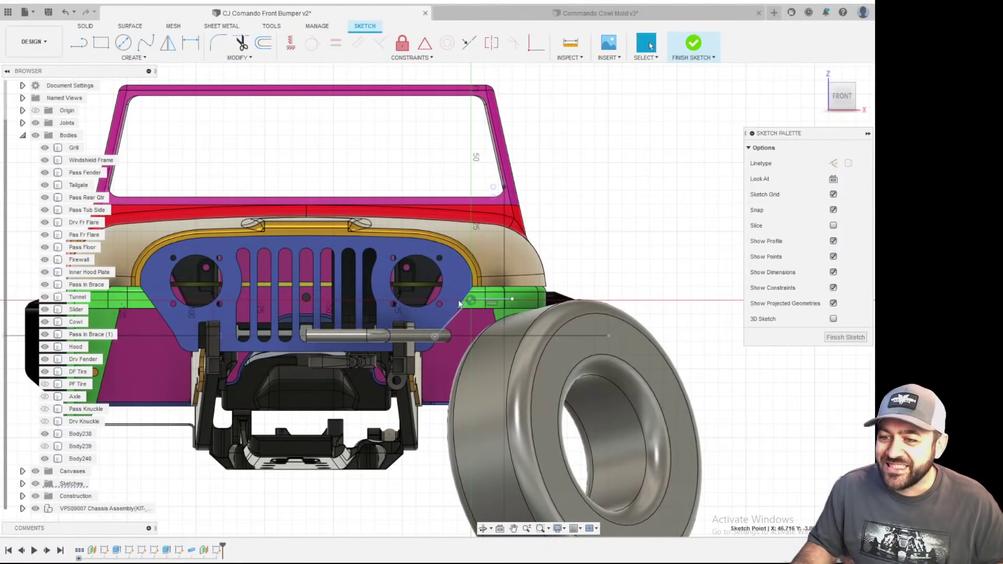
left_click(458, 317)
scroll(459, 316, "up", 5)
scroll(442, 350, "down", 5)
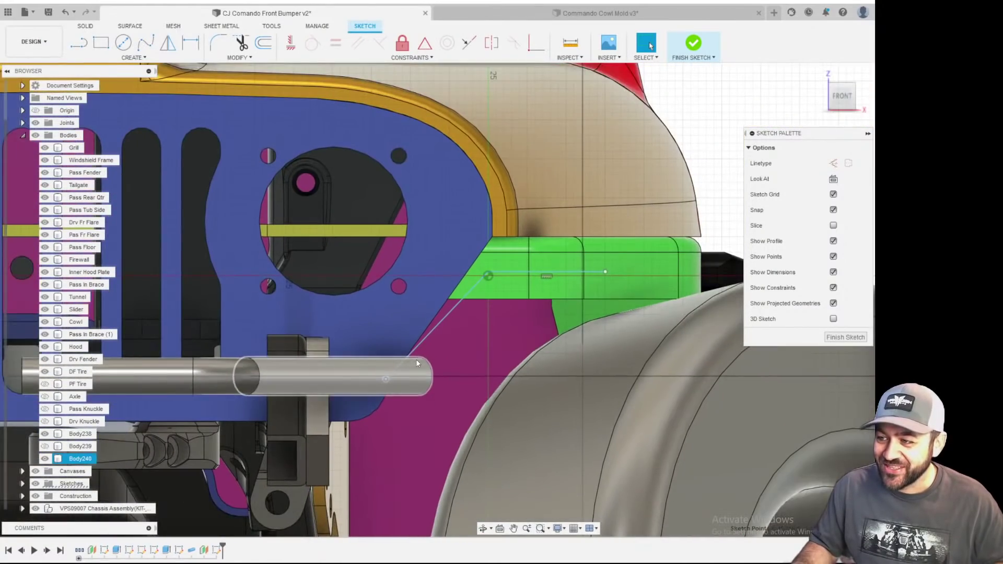
middle_click_drag(416, 359, 418, 418, "shift")
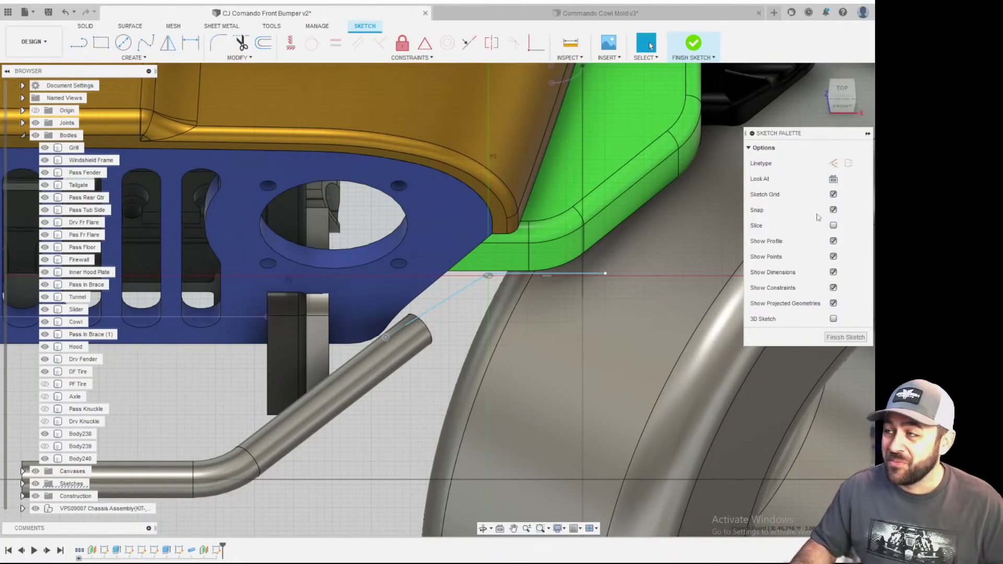
left_click(842, 90)
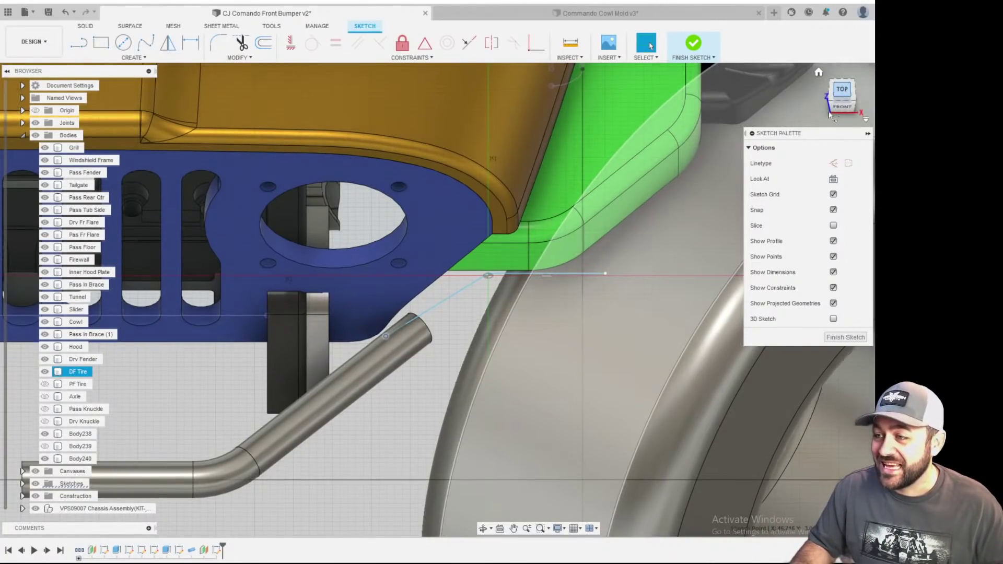
scroll(599, 313, "up", 3)
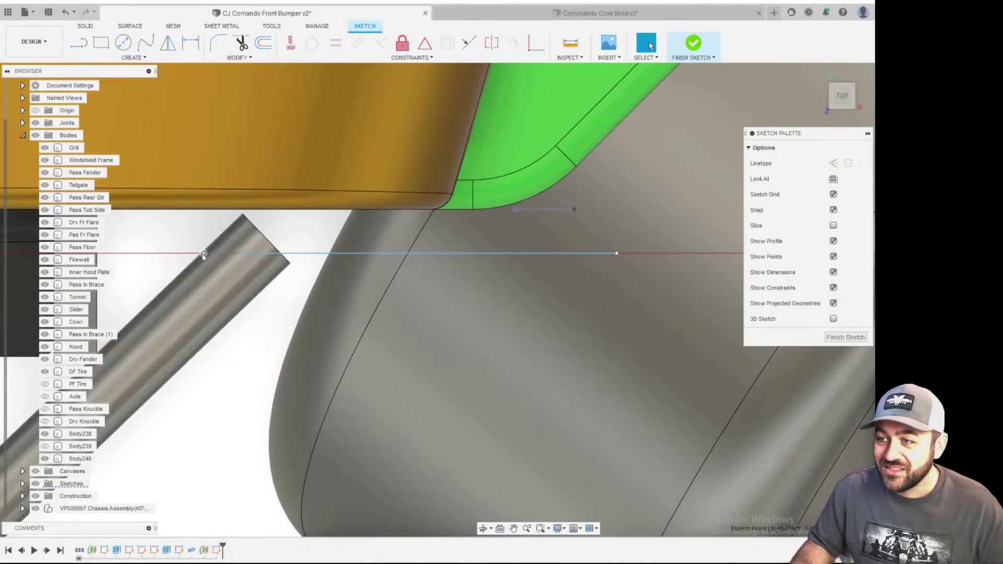
left_click_drag(222, 258, 242, 260)
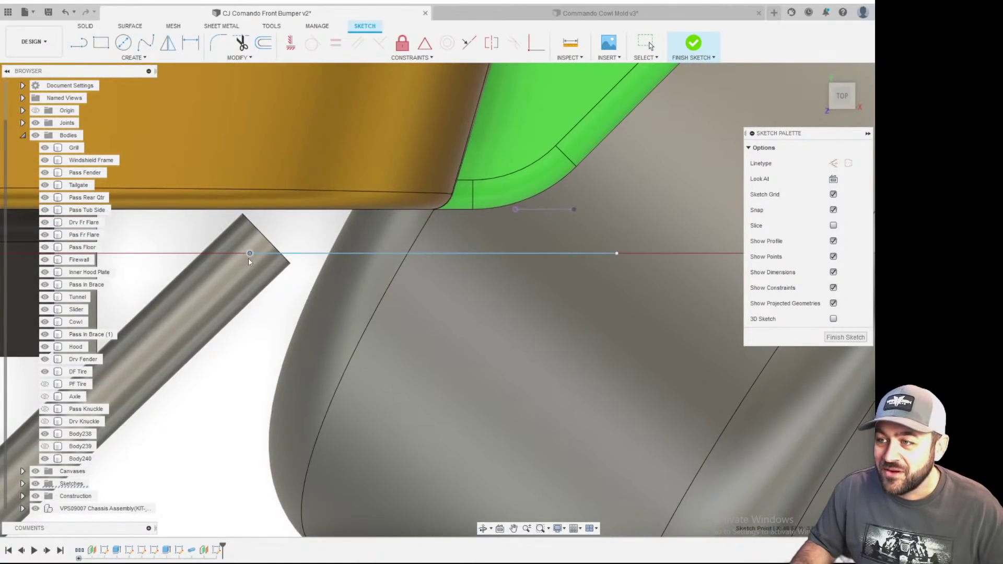
- Locate the pipe's path sketch, Sketch275, among the model's sketches and make it visible
left_click(209, 324)
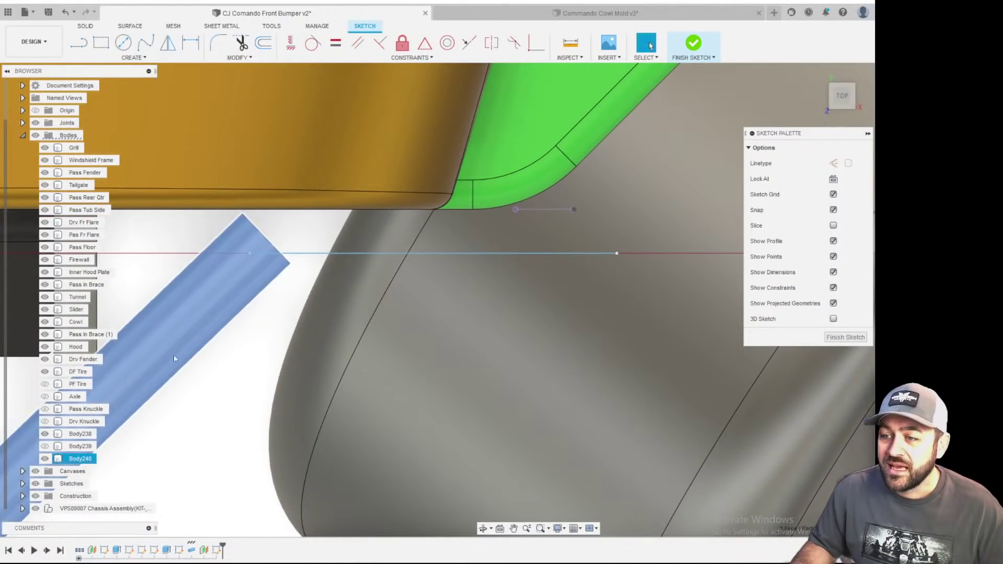
left_click(22, 484)
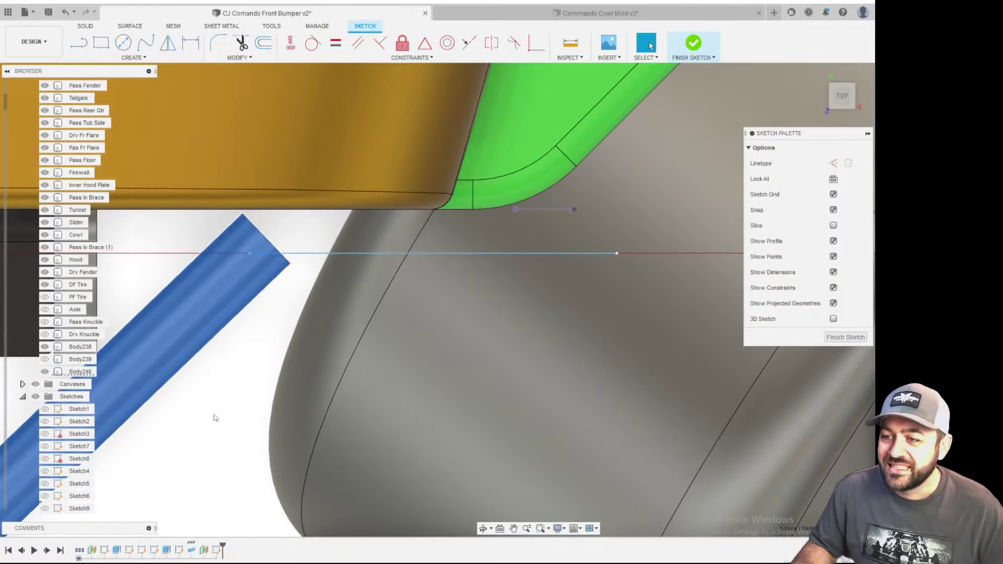
right_click(182, 553)
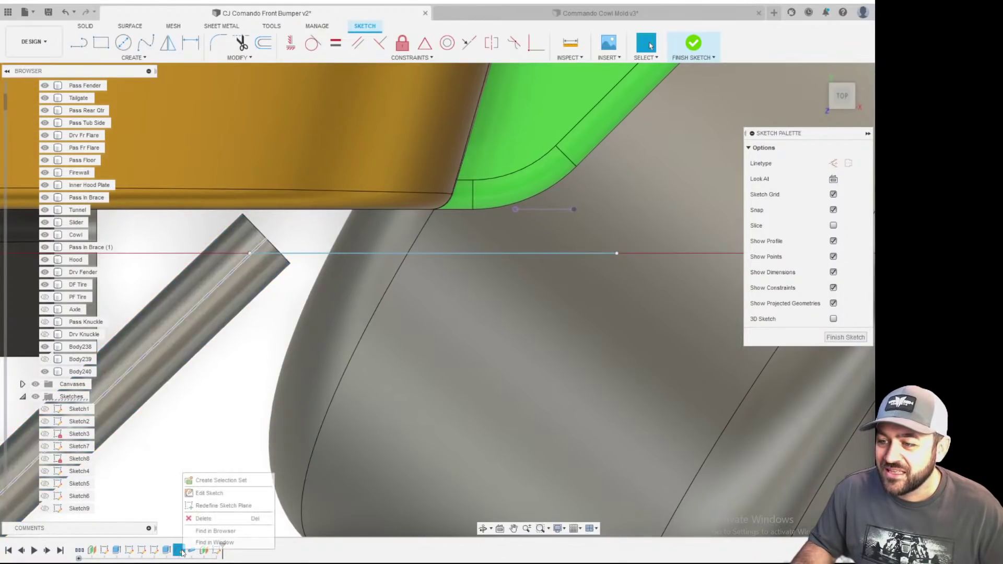
left_click(205, 531)
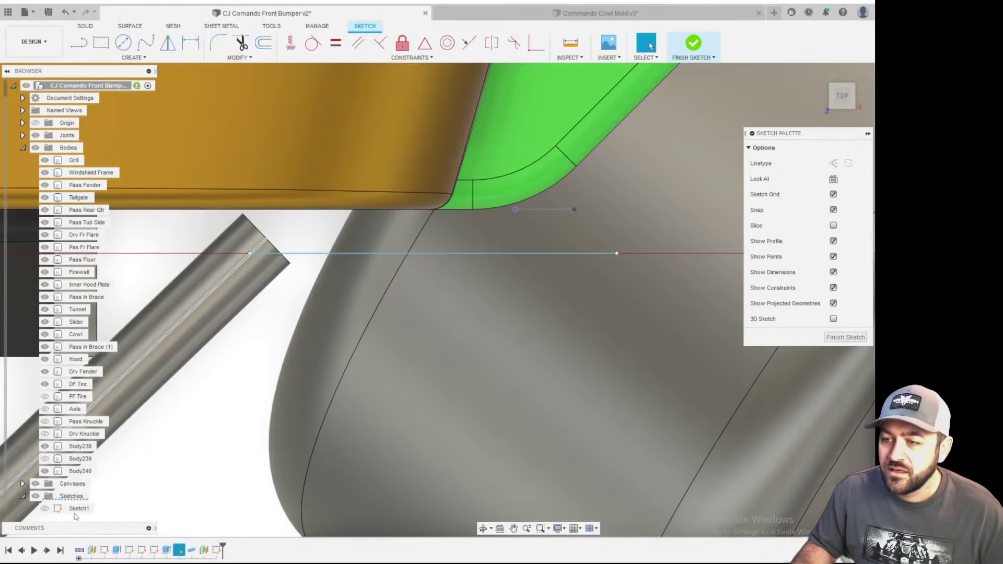
scroll(68, 496, "down", 2)
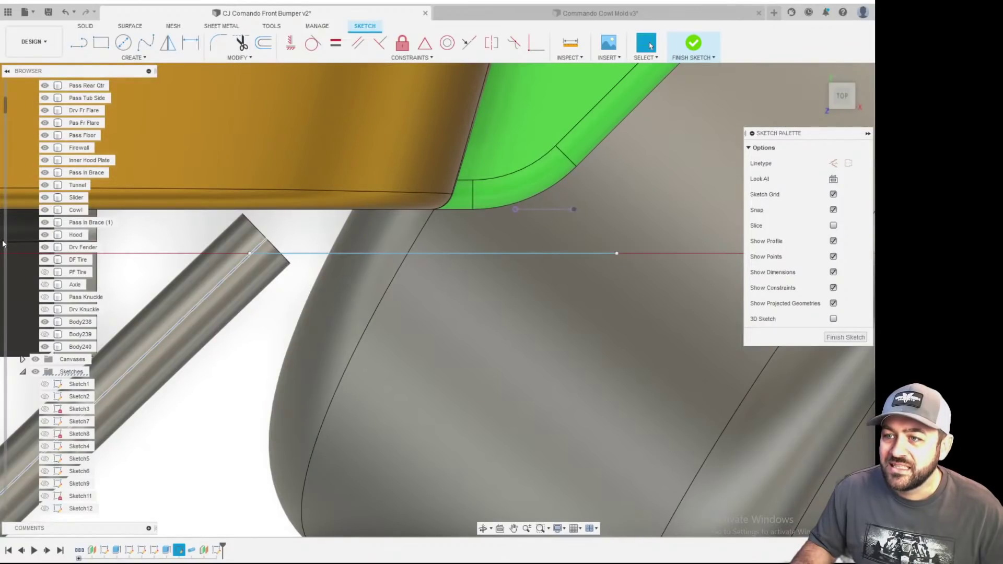
scroll(8, 253, "down", 15)
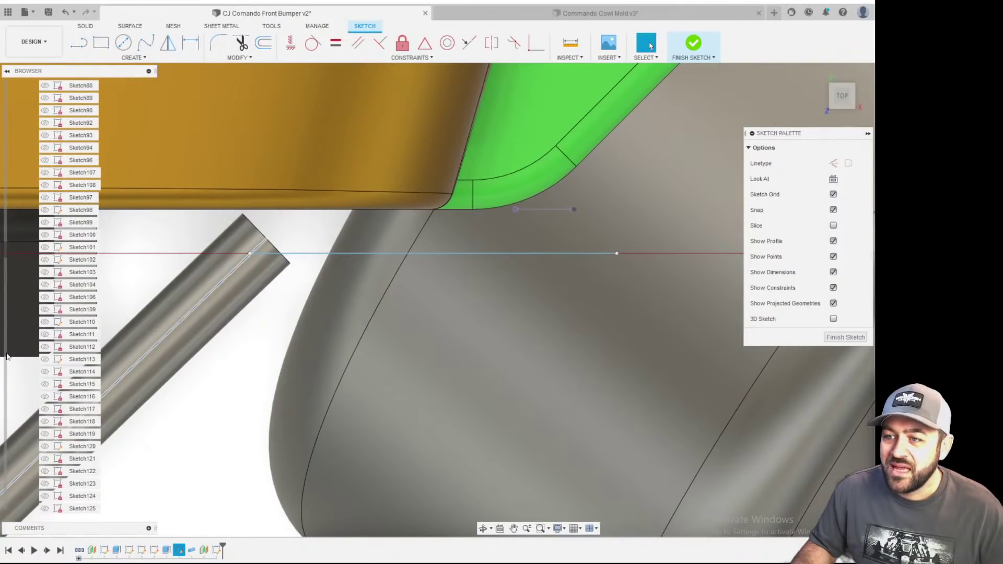
scroll(7, 356, "down", 20)
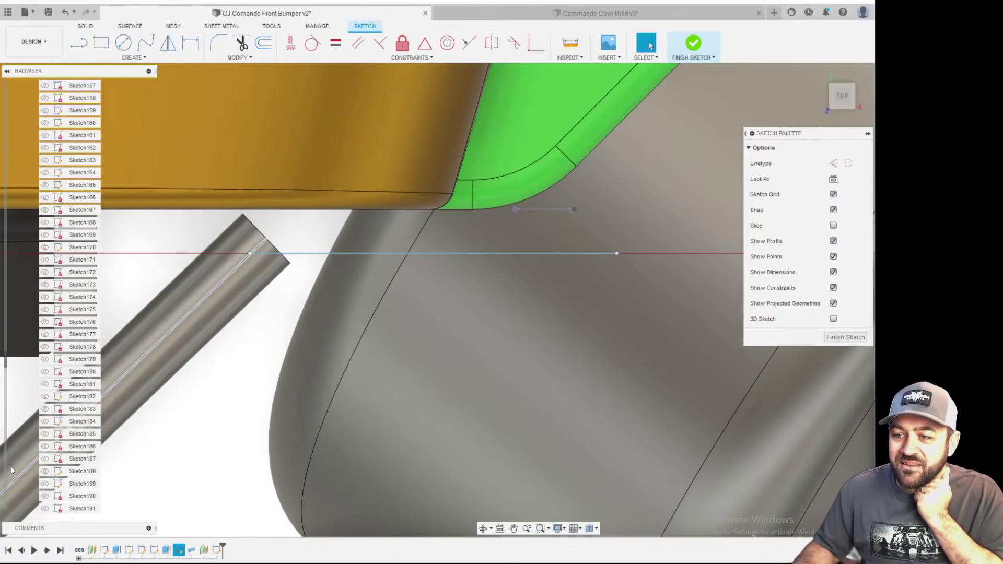
scroll(10, 491, "down", 20)
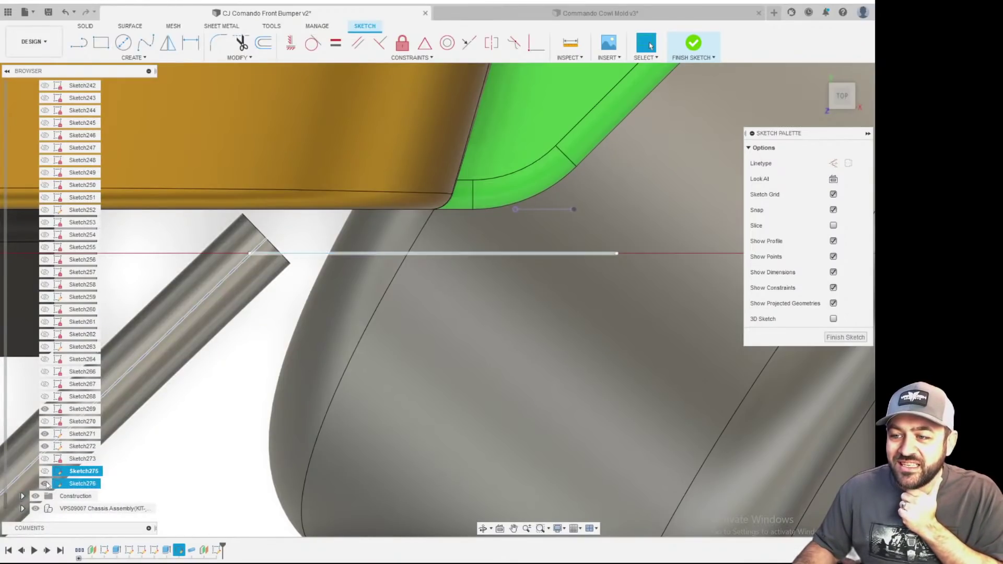
- Try to make the inner line's free end coincident with the pipe's path
middle_click_drag(261, 340, 253, 359, "shift")
scroll(255, 359, "up", 5)
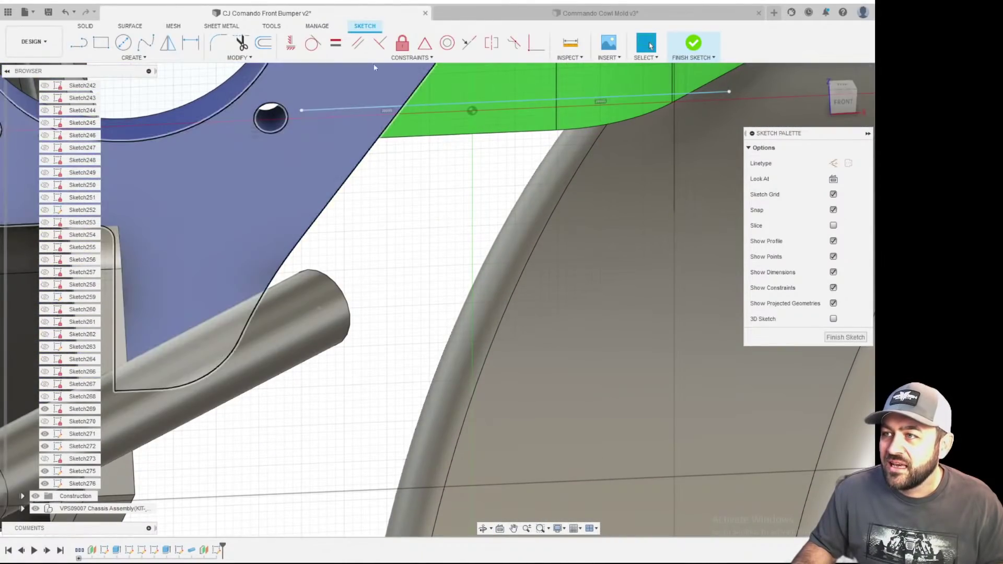
left_click(536, 42)
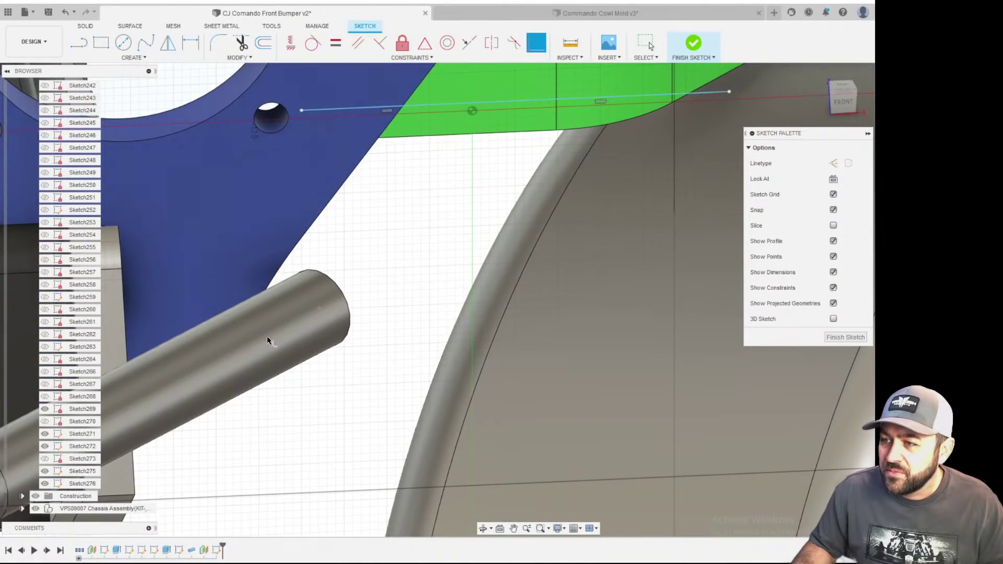
scroll(266, 342, "down", 4)
key("Escape")
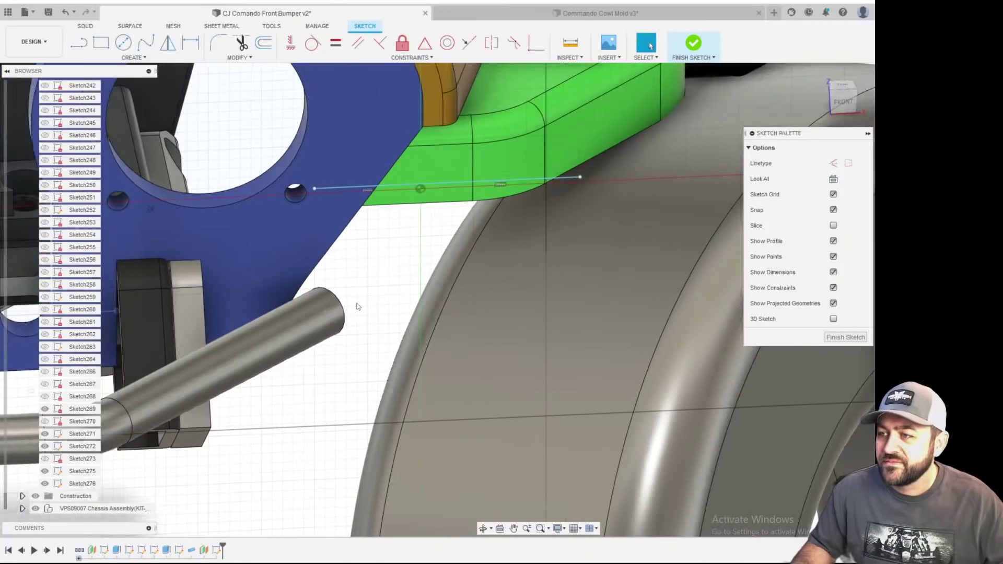
left_click(333, 334)
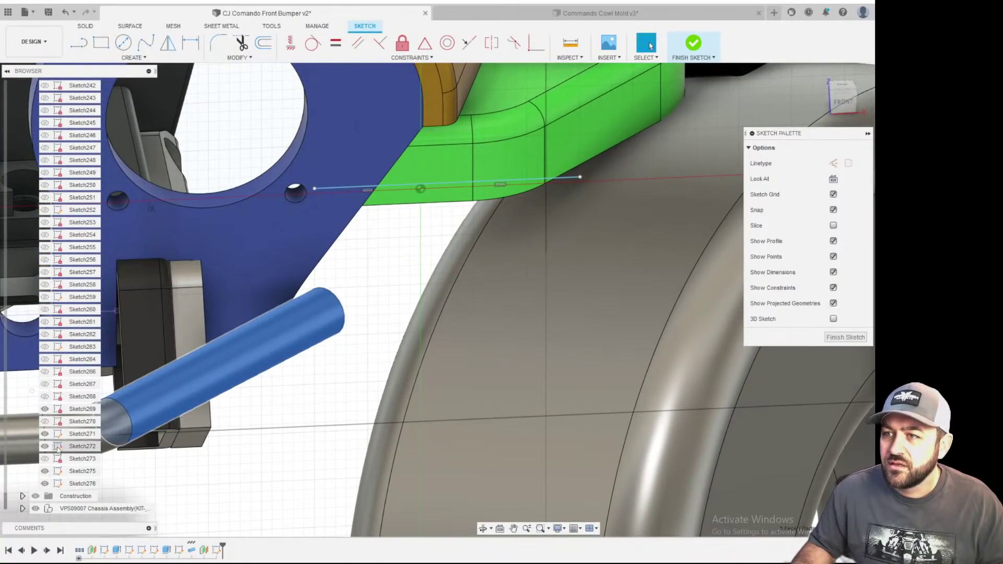
left_click(293, 441)
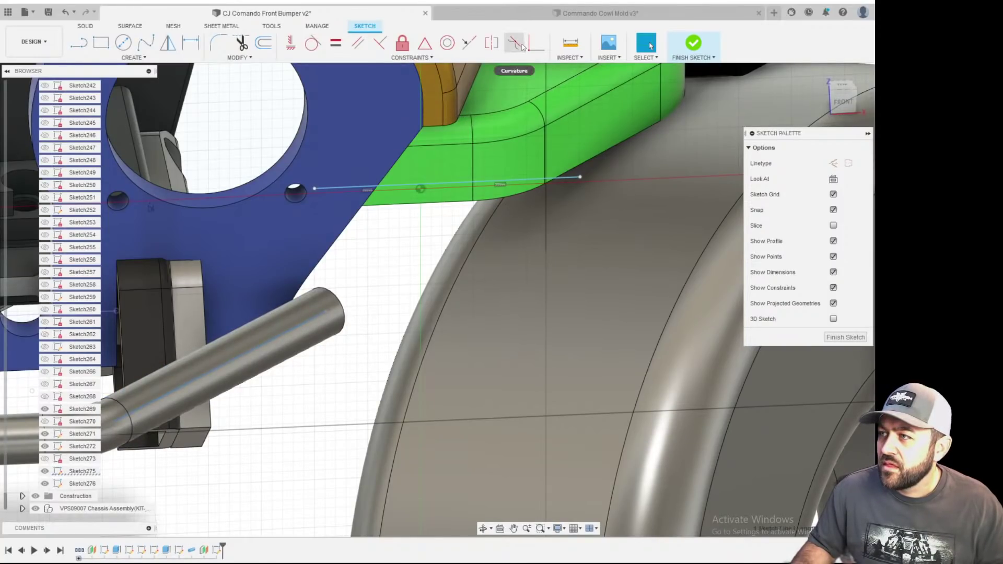
left_click(314, 191)
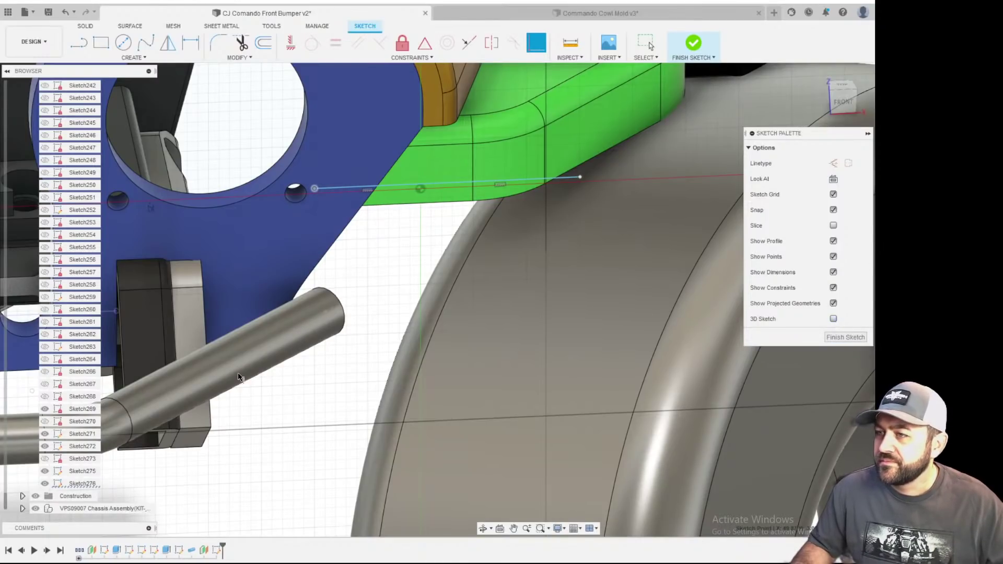
key("Escape")
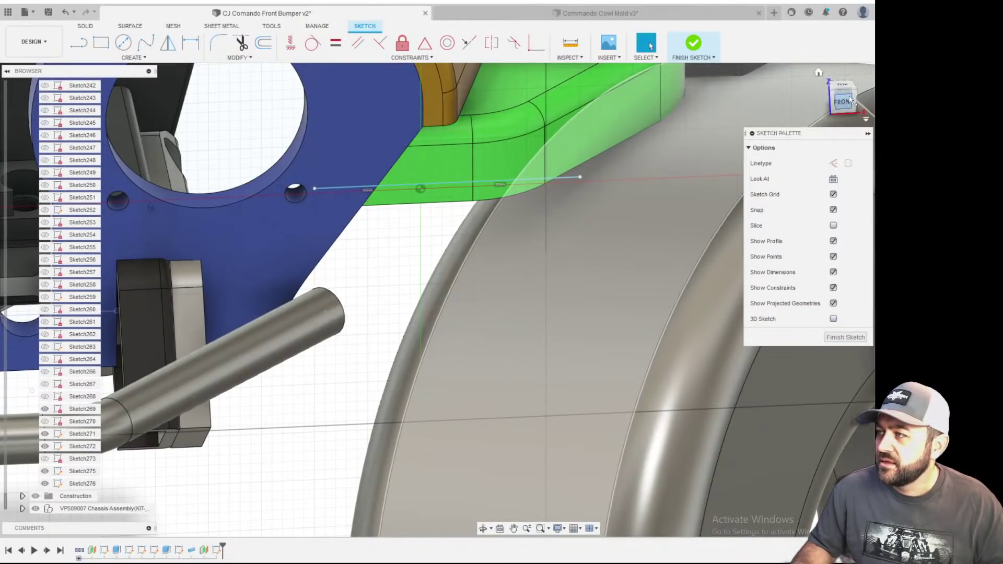
- Delete the horizontal constraint on the inner line and move its free end down to the pipe's outer end
left_click(849, 99)
mouse_move(321, 231)
left_mouse_down()
mouse_move(321, 298)
mouse_move(327, 191)
left_mouse_up()
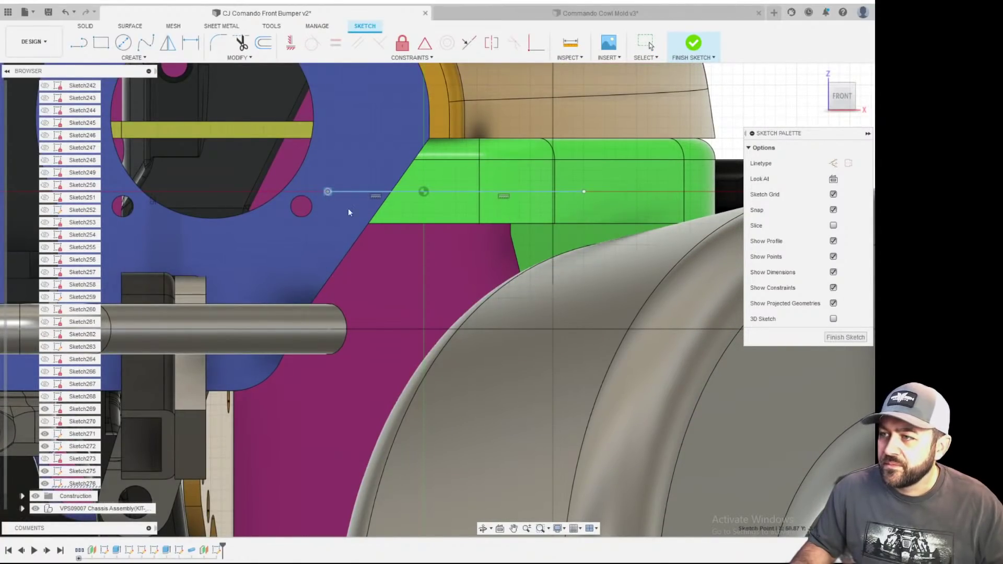
key("Escape")
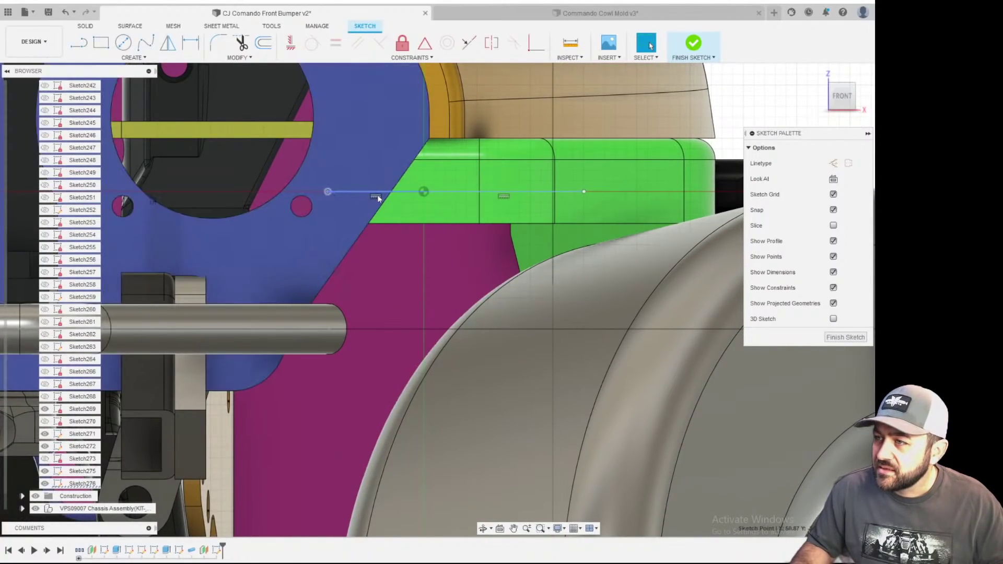
left_click(376, 197)
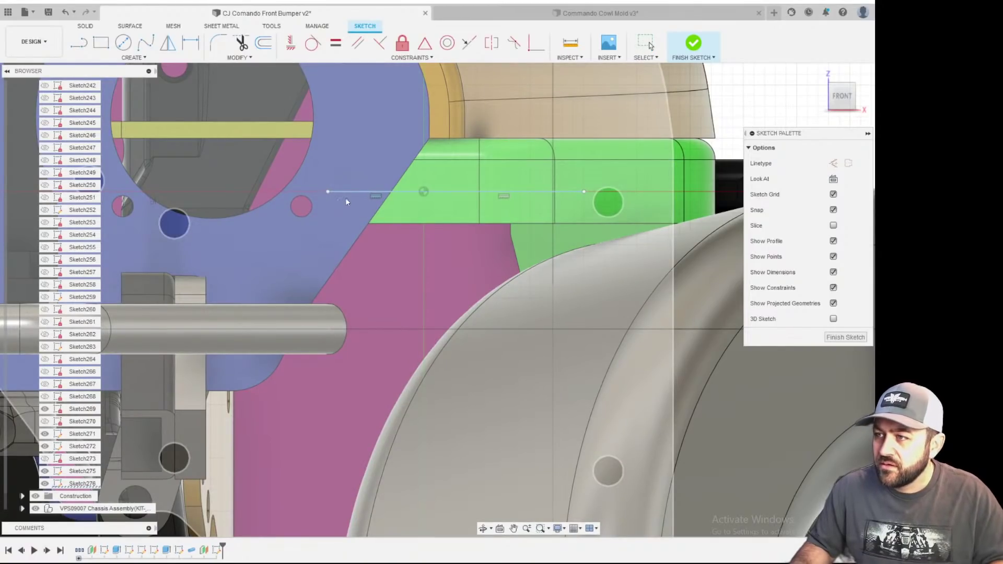
key("Delete")
left_click_drag(328, 192, 313, 320)
- Make the diagonal line's free end coincident with the outer end of the pipe's path, using 3D Sketch mode only for this constraint
scroll(317, 308, "down", 1)
scroll(324, 320, "up", 3)
middle_click_drag(335, 328, 340, 262, "shift")
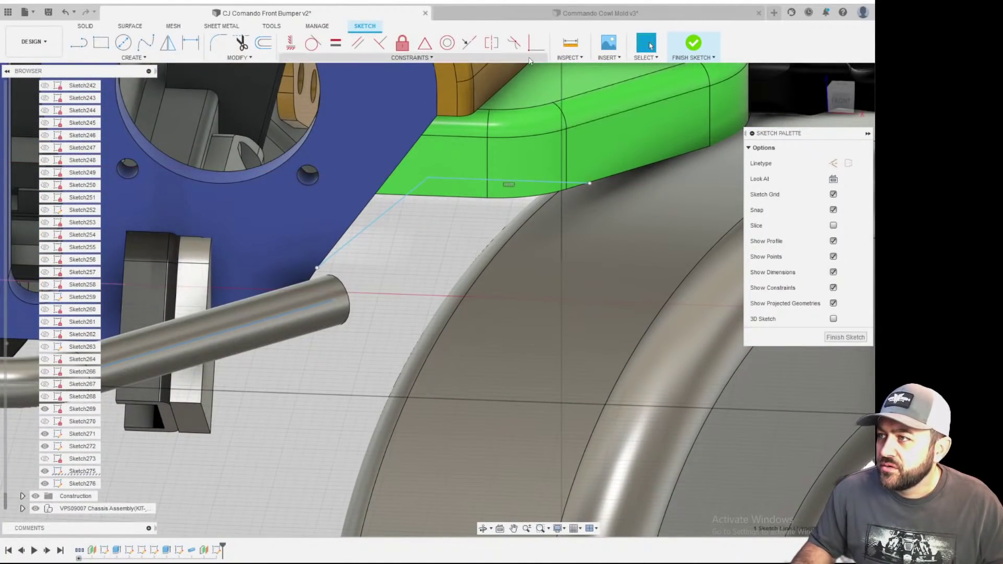
left_click(536, 43)
left_click(316, 270)
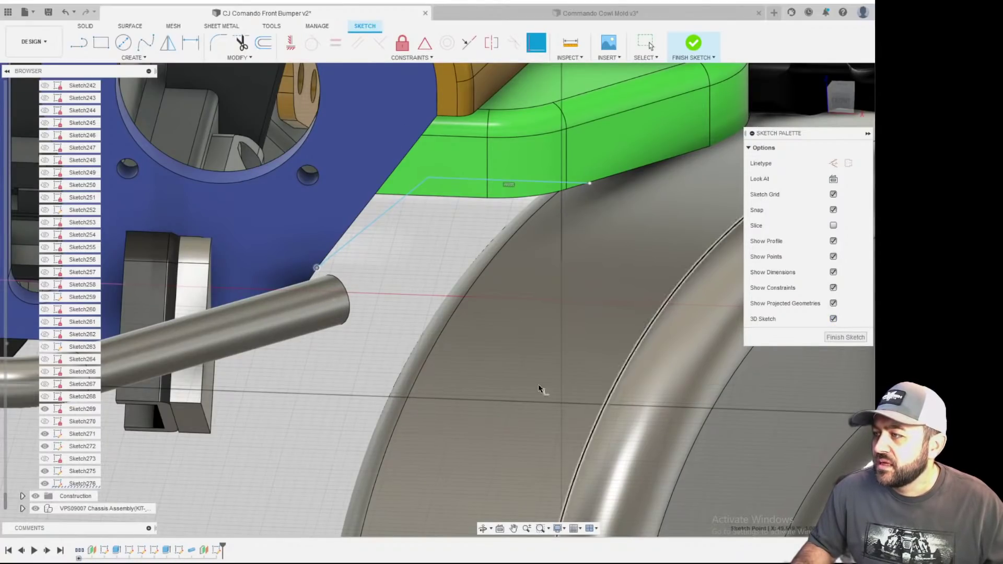
left_click(316, 272)
scroll(368, 299, "down", 3)
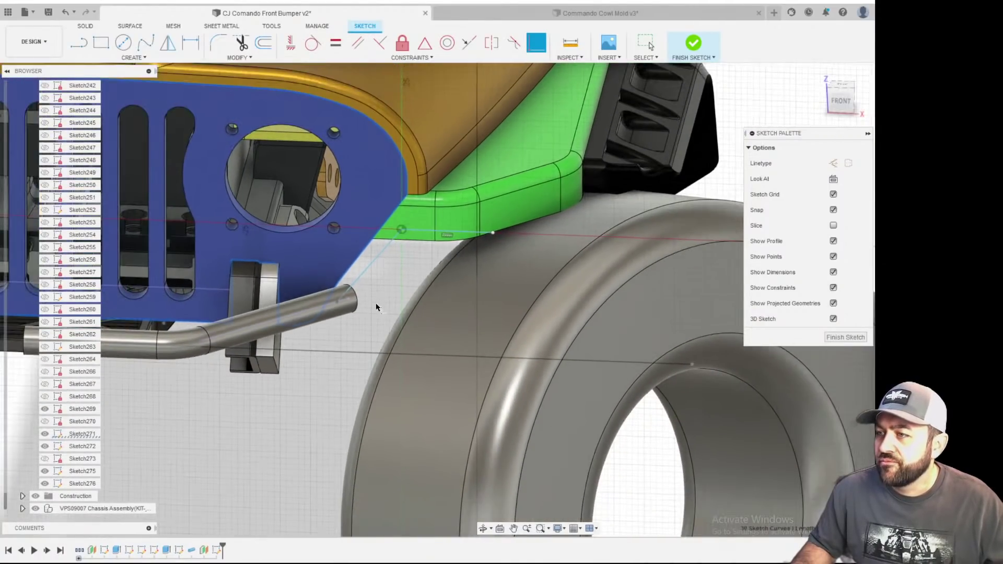
scroll(375, 300, "up", 5)
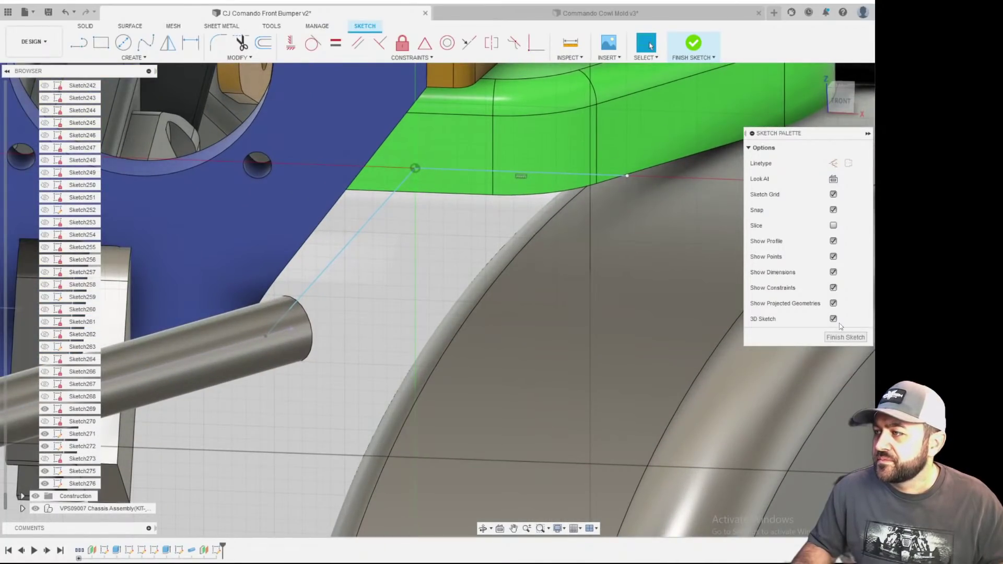
scroll(453, 385, "down", 3)
scroll(416, 268, "up", 2)
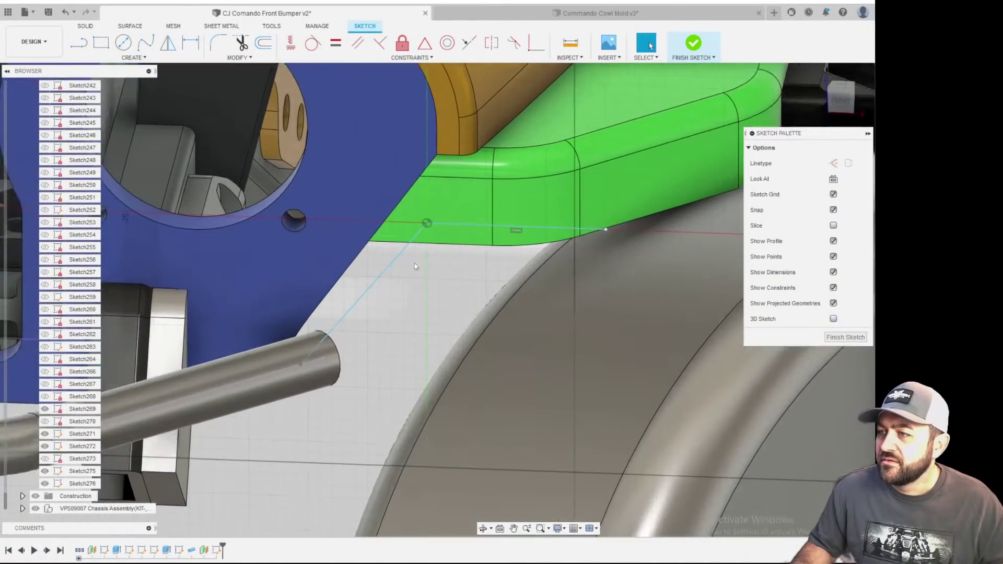
- Dimension the distance from the sketch origin to the horizontal line's outer end at 12 mm
left_click(841, 100)
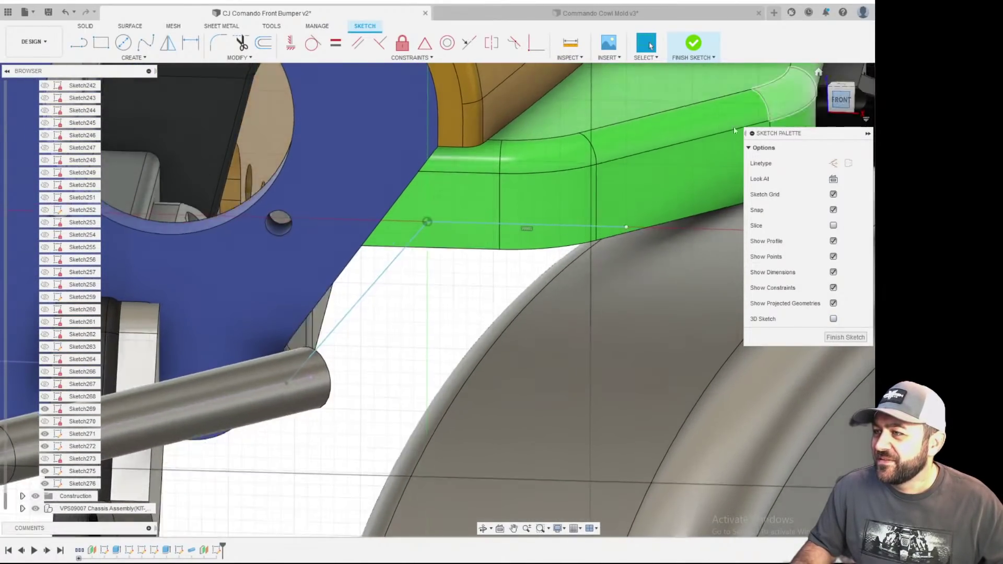
key("d")
left_click(428, 241)
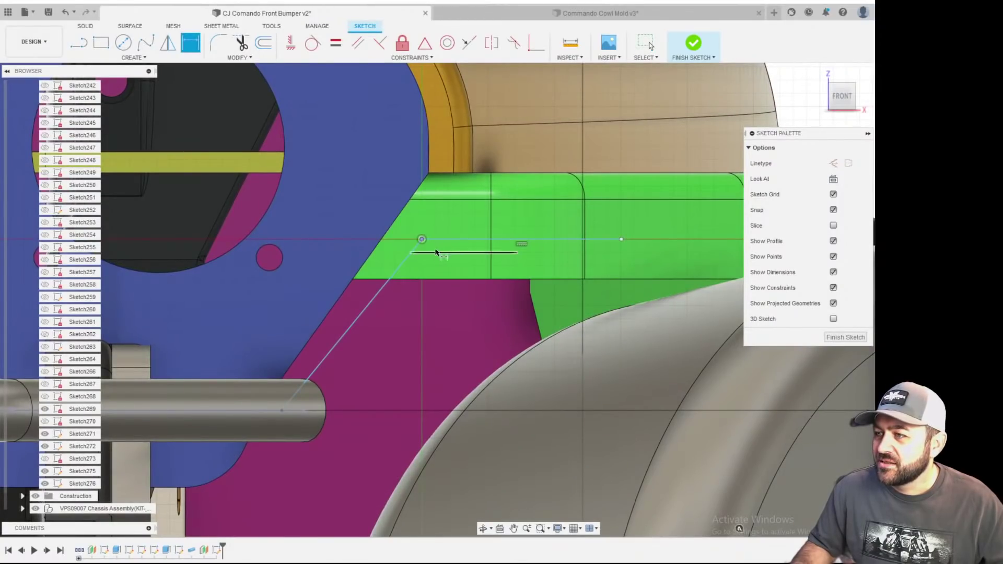
left_click(621, 240)
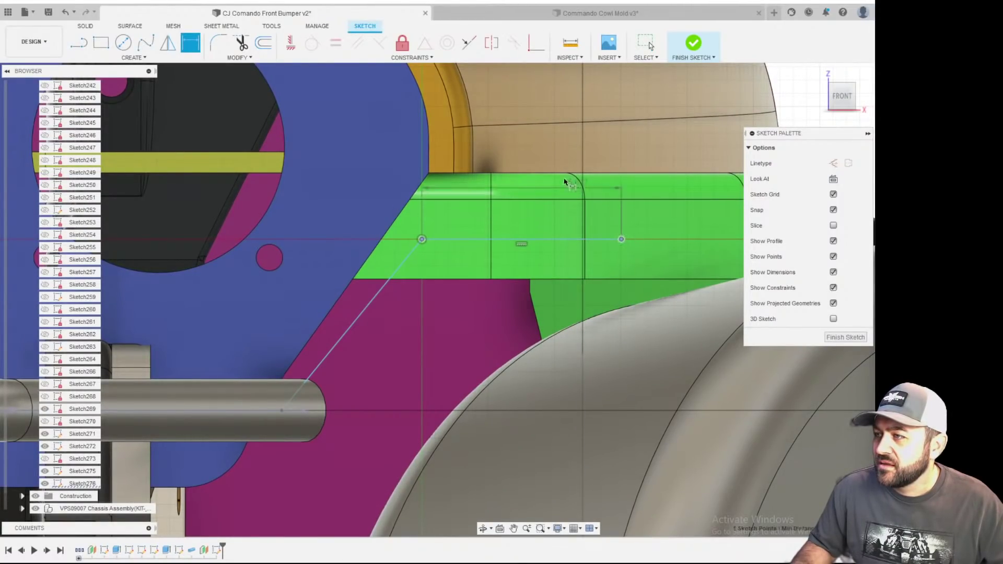
left_click(549, 151)
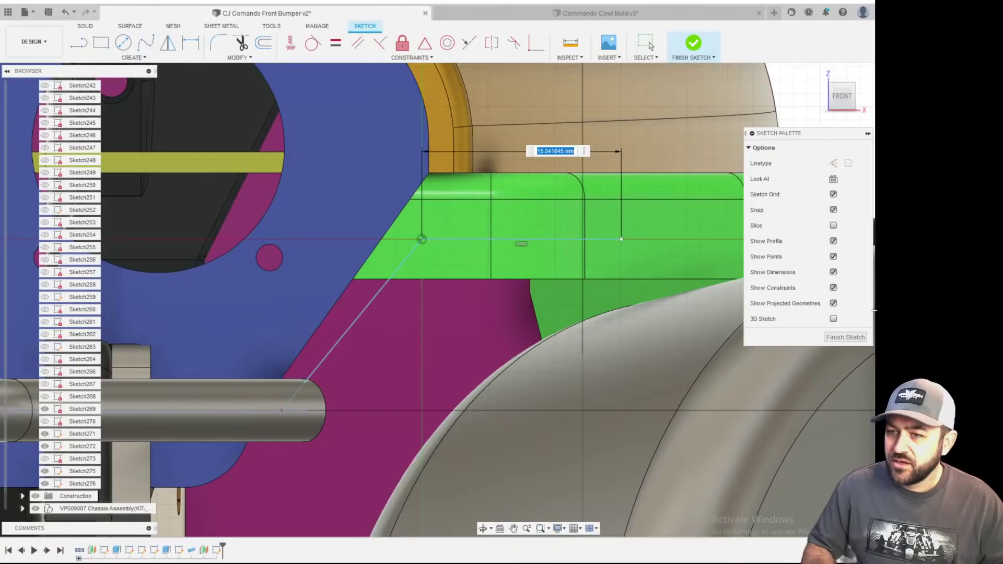
type("12")
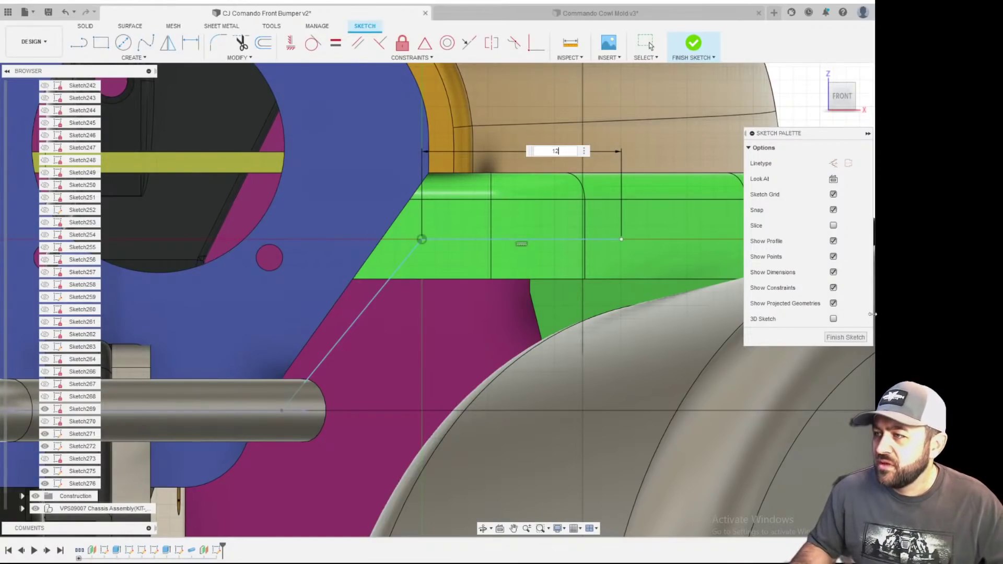
key("Return")
scroll(833, 454, "up", 2)
key("Escape")
scroll(833, 453, "down", 2)
key("d")
middle_click_drag(805, 361, 580, 376)
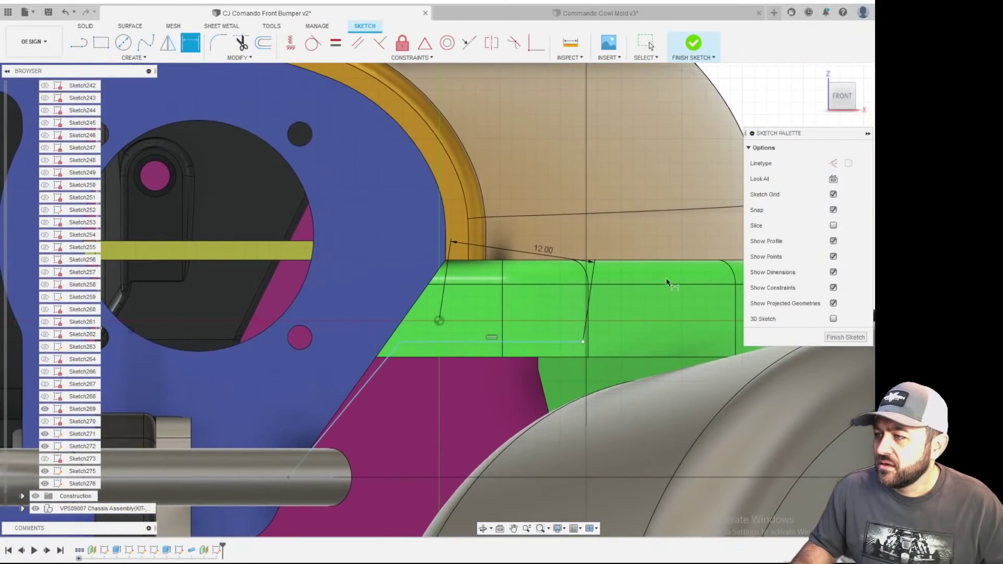
scroll(650, 287, "up", 2)
key("Escape")
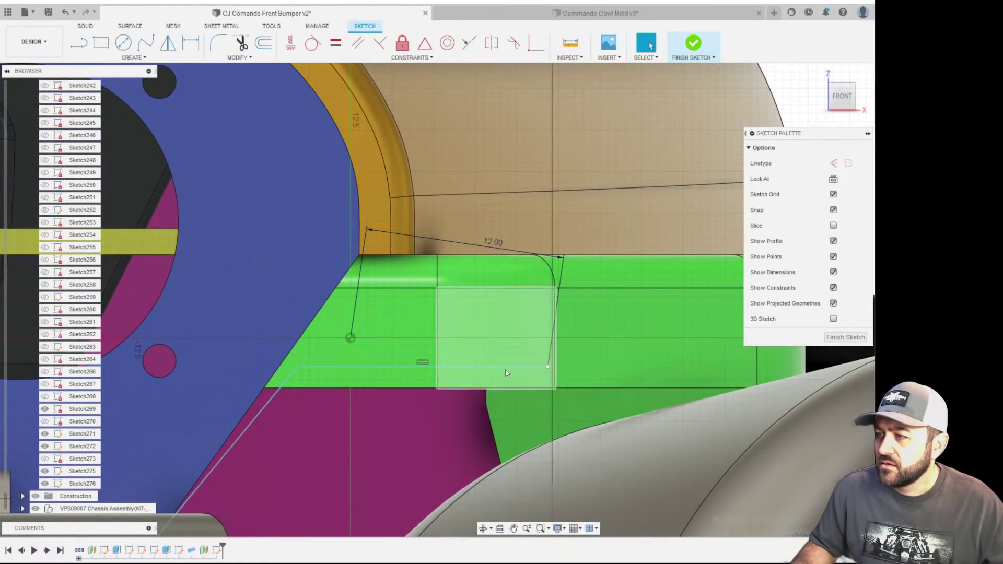
- Delete the 12 mm dimension between the sketch origin and the horizontal line's outer end
left_click(495, 366)
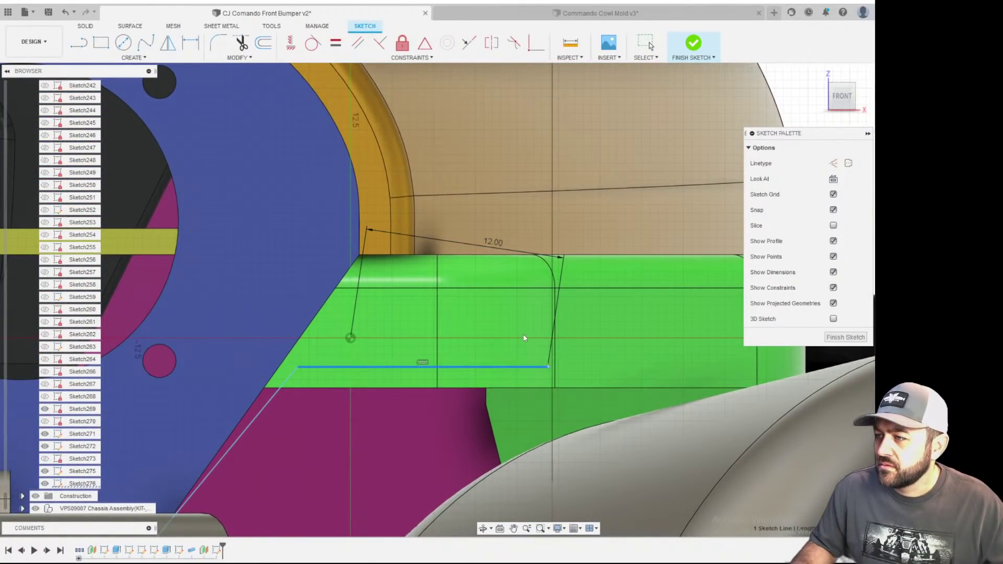
left_click(548, 367)
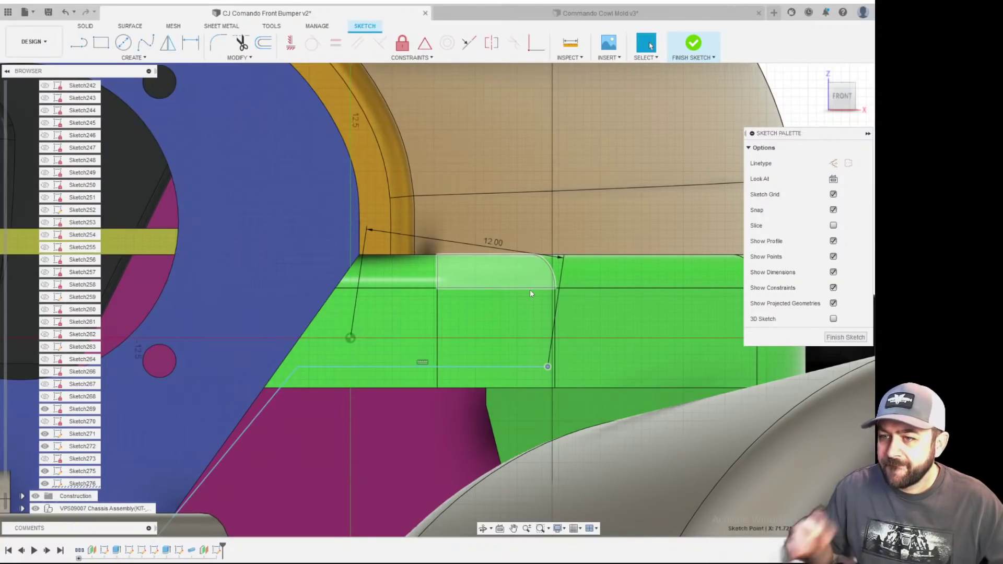
scroll(518, 243, "down", 2)
left_click(519, 243)
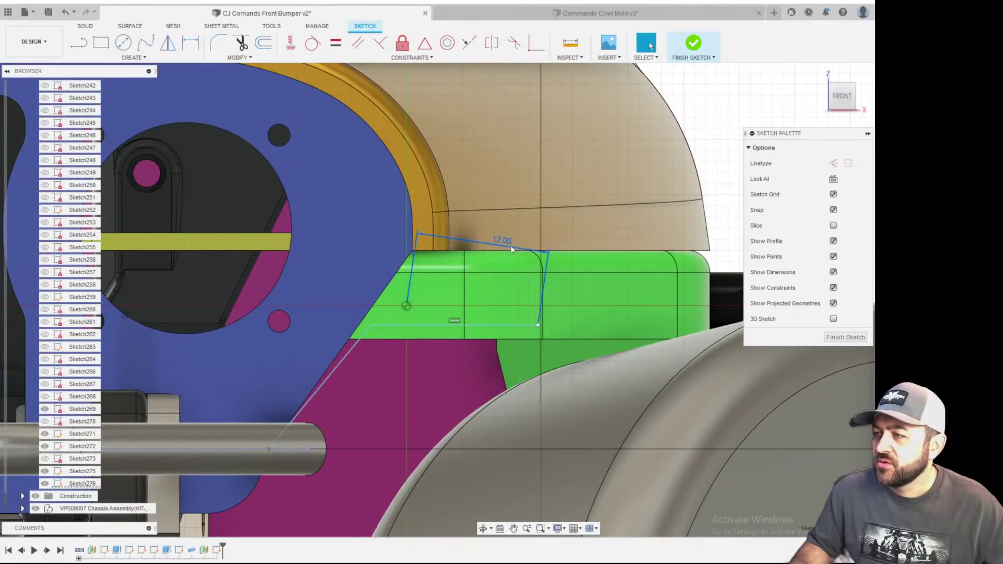
scroll(490, 298, "up", 3)
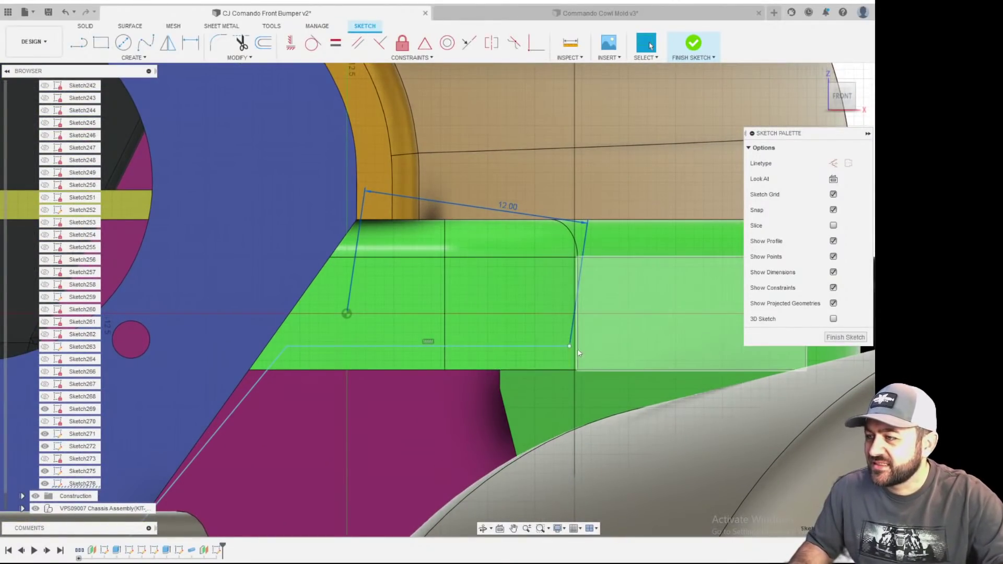
key("Delete")
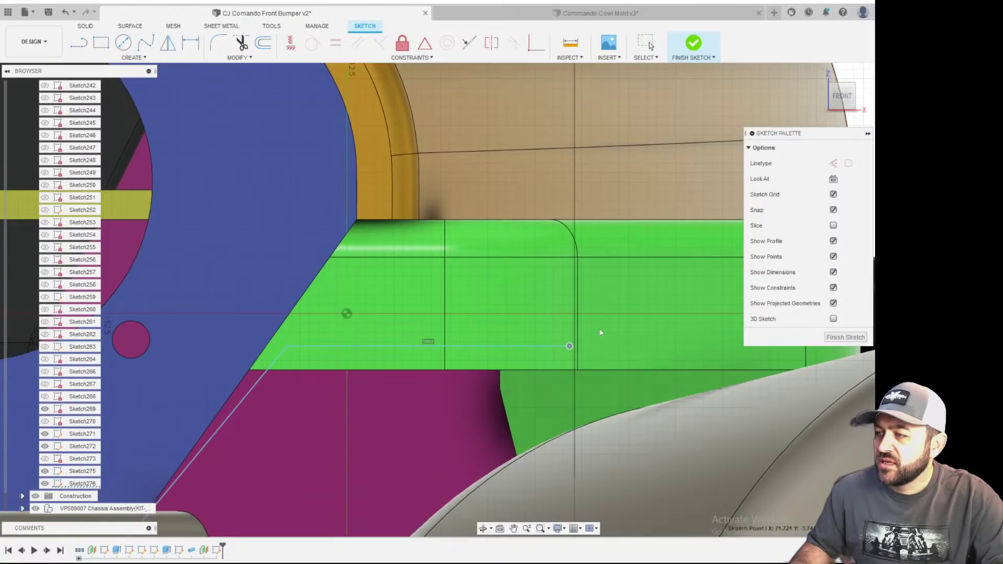
key("Escape")
- Dimension the horizontal line's height above the green body's lower edge at 2 mm
scroll(600, 315, "down", 5)
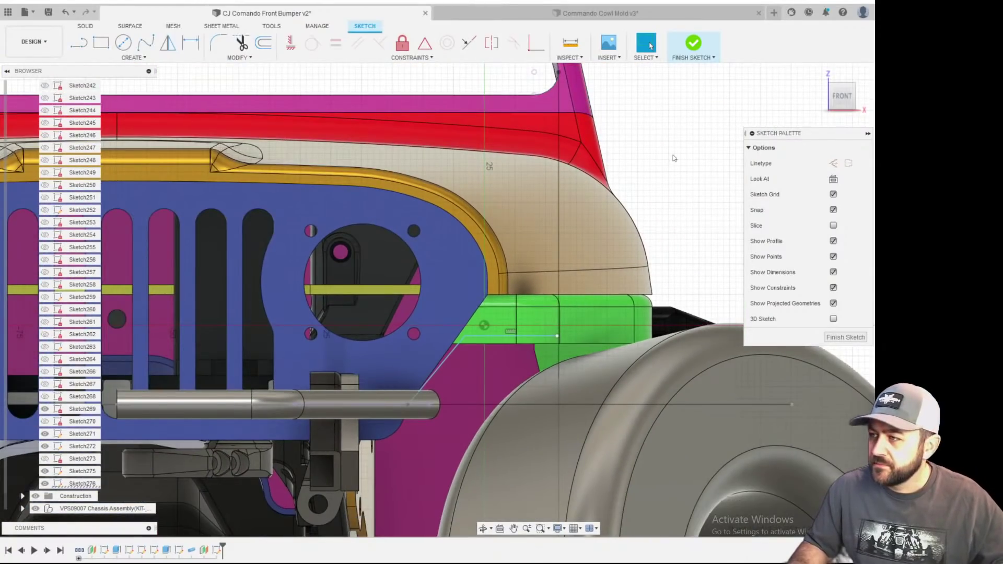
scroll(583, 298, "up", 3)
key("d")
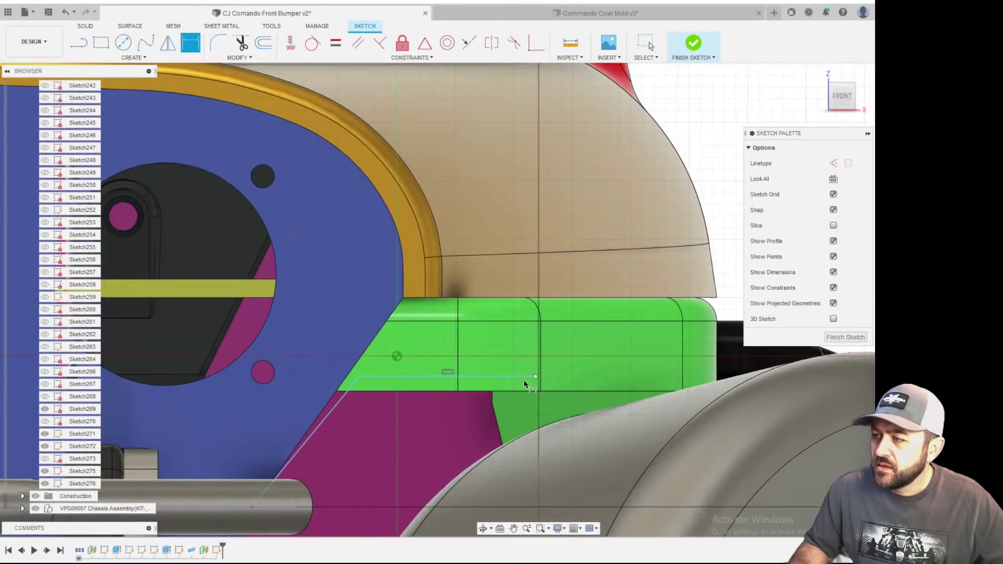
left_click(468, 377)
left_click(716, 390)
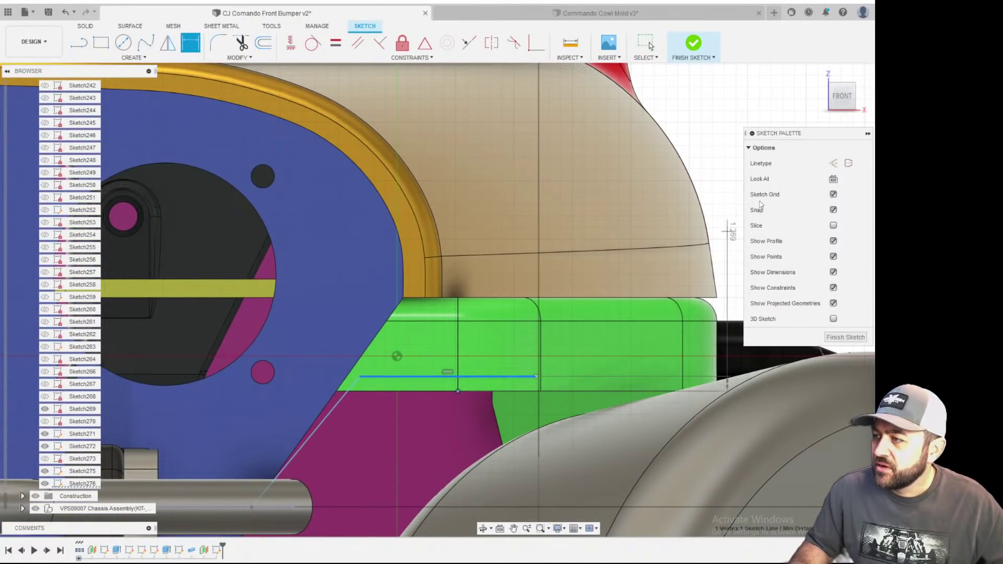
middle_click_drag(712, 160, 629, 104)
left_click(665, 126)
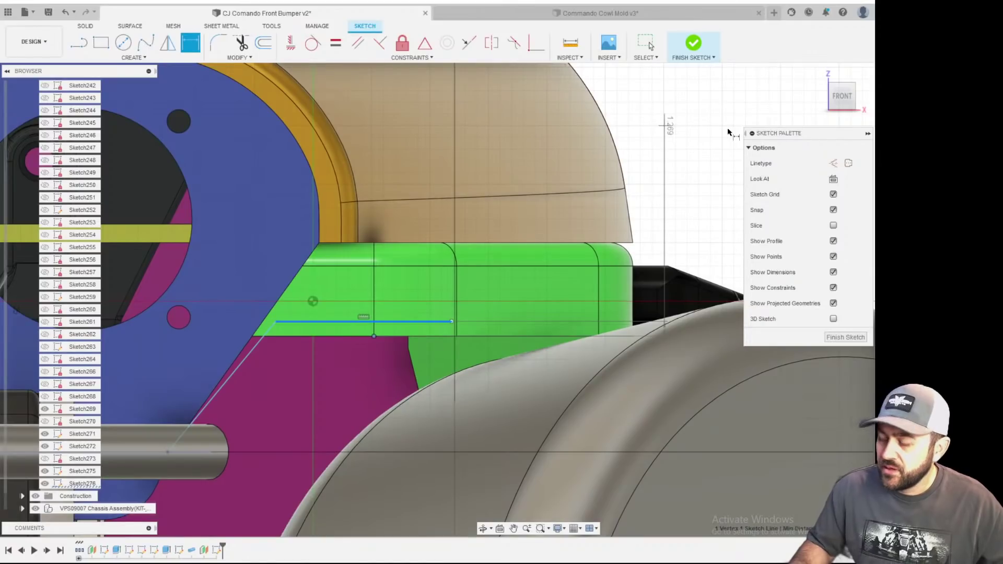
left_click(730, 132)
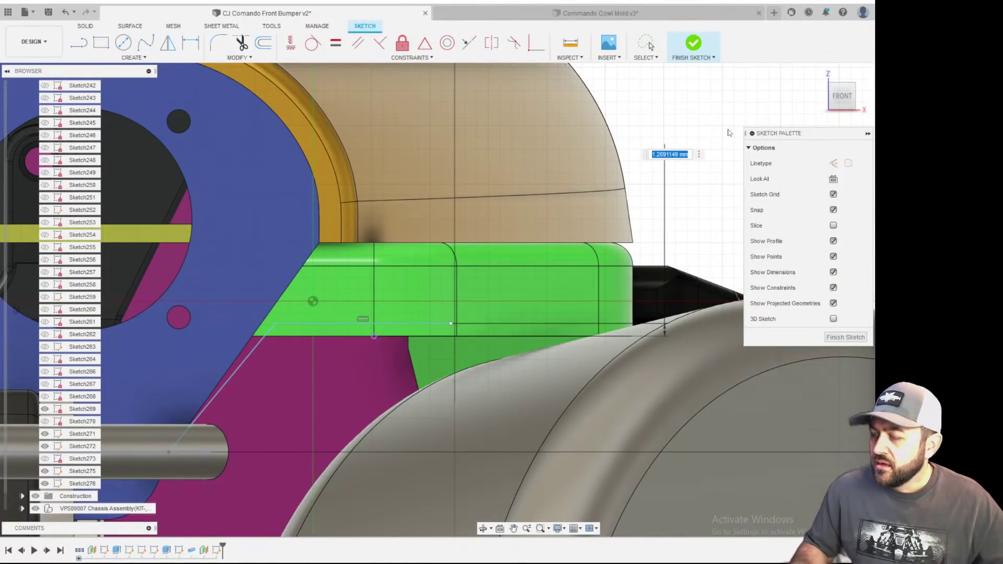
key("Return")
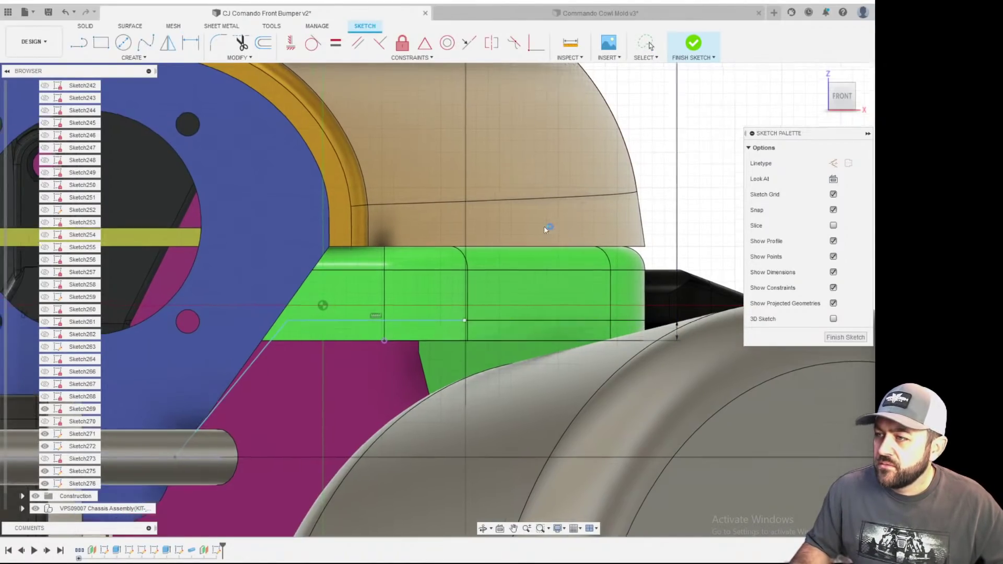
- Raise the horizontal line by increasing its height dimension above the green body's lower edge
middle_click_drag(544, 225, 564, 287)
middle_click_drag(604, 352, 648, 108)
scroll(648, 108, "down", 3)
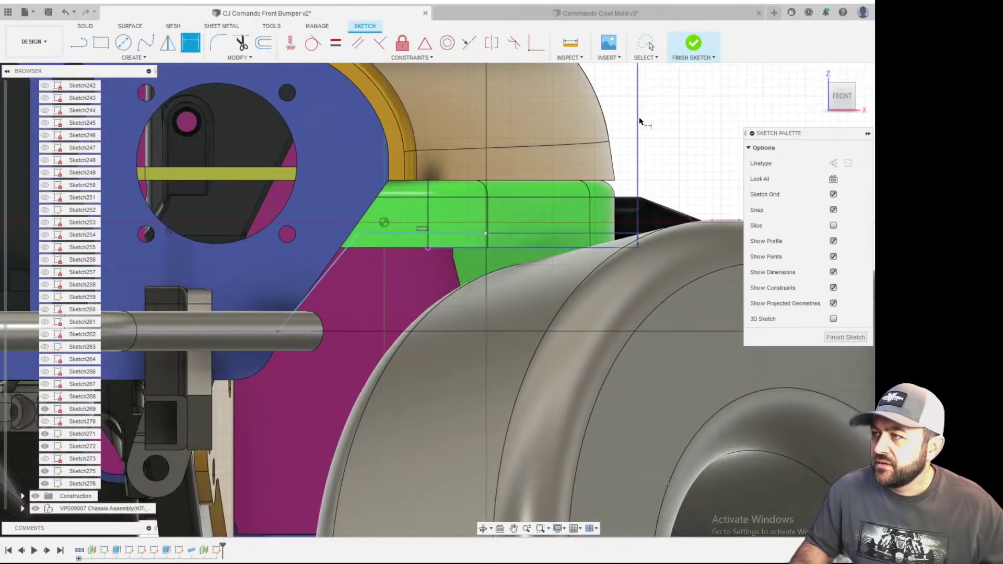
scroll(596, 159, "up", 2)
double_click(607, 144)
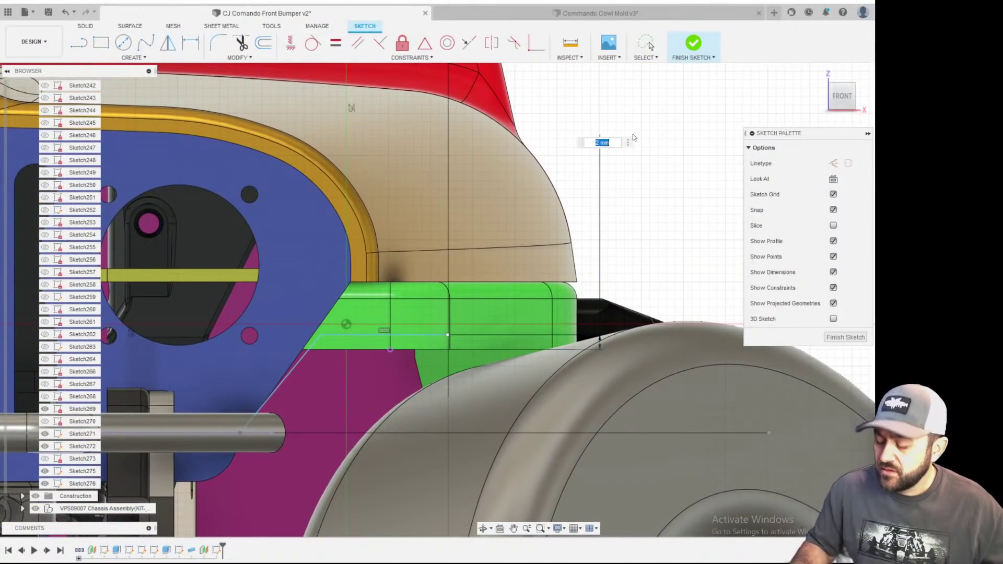
key("Return")
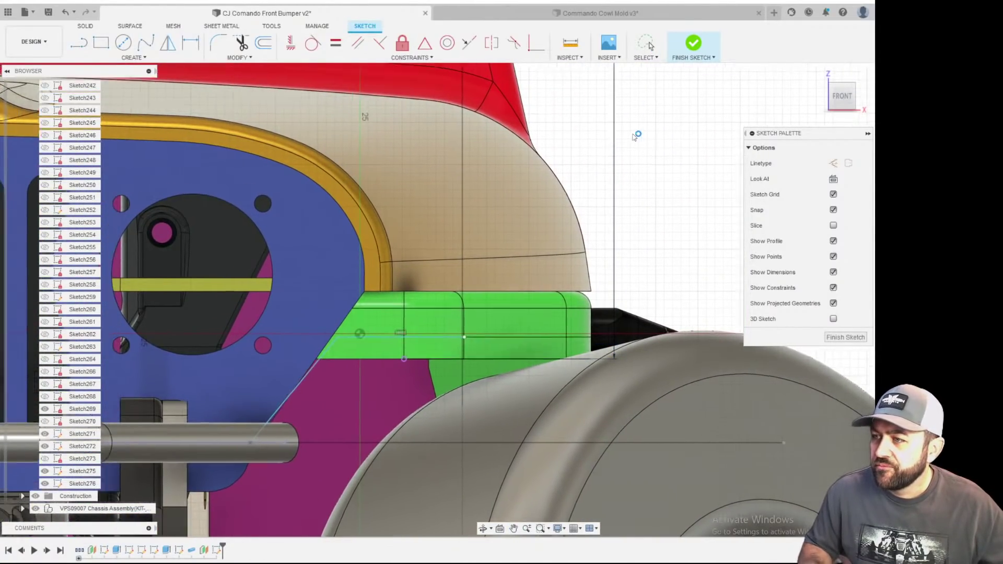
key("d")
scroll(633, 137, "up", 1)
scroll(499, 374, "up", 2)
middle_click_drag(521, 369, 483, 214)
left_click(380, 238)
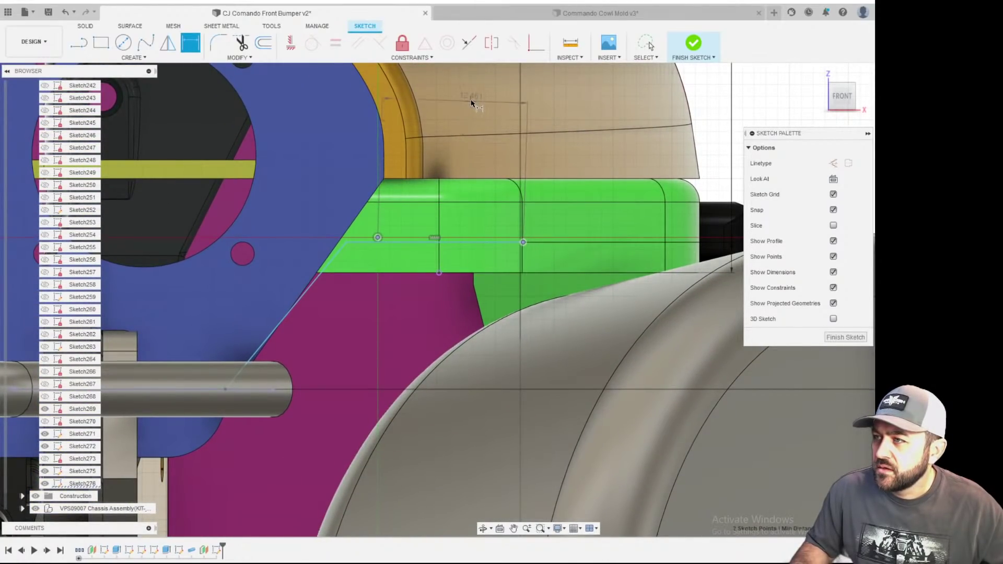
scroll(449, 250, "up", 3)
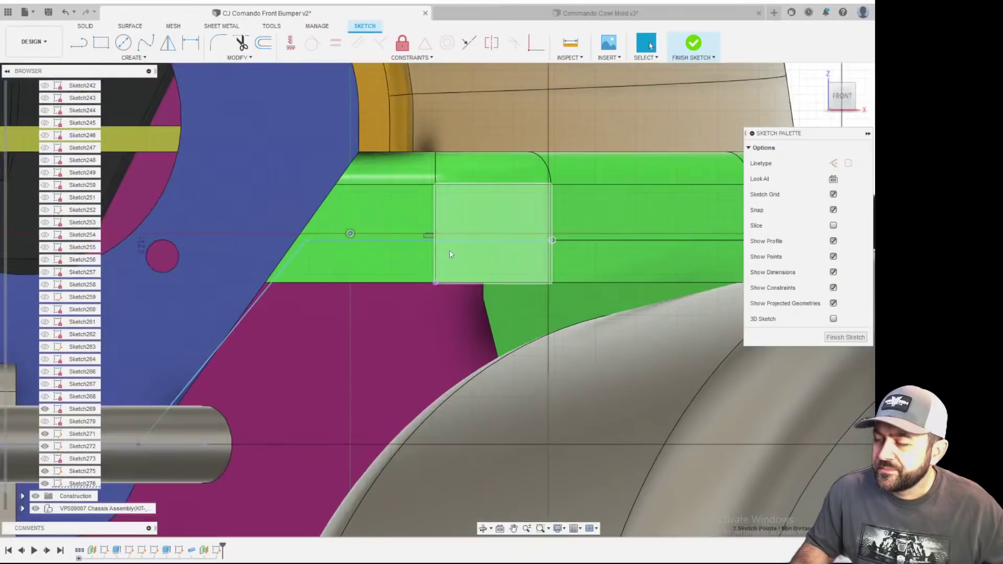
key("Escape")
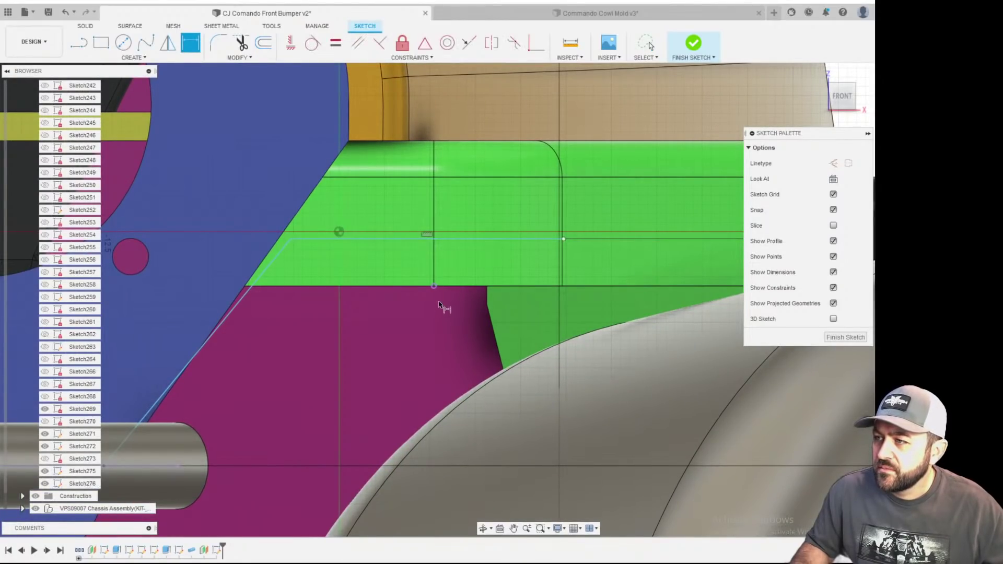
- Dimension the horizontal line's length at 15 mm
left_click(443, 239)
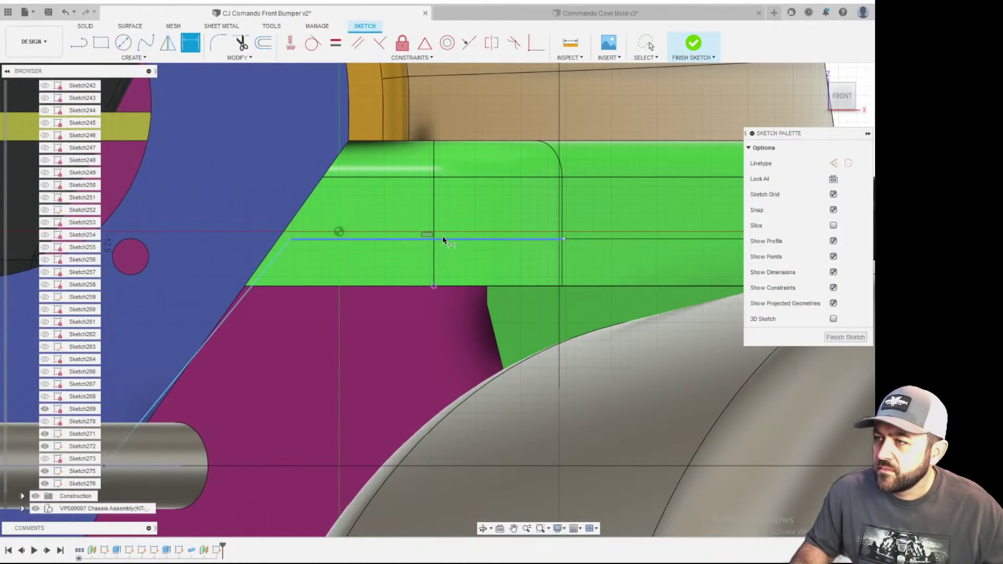
left_click(556, 331)
type("15")
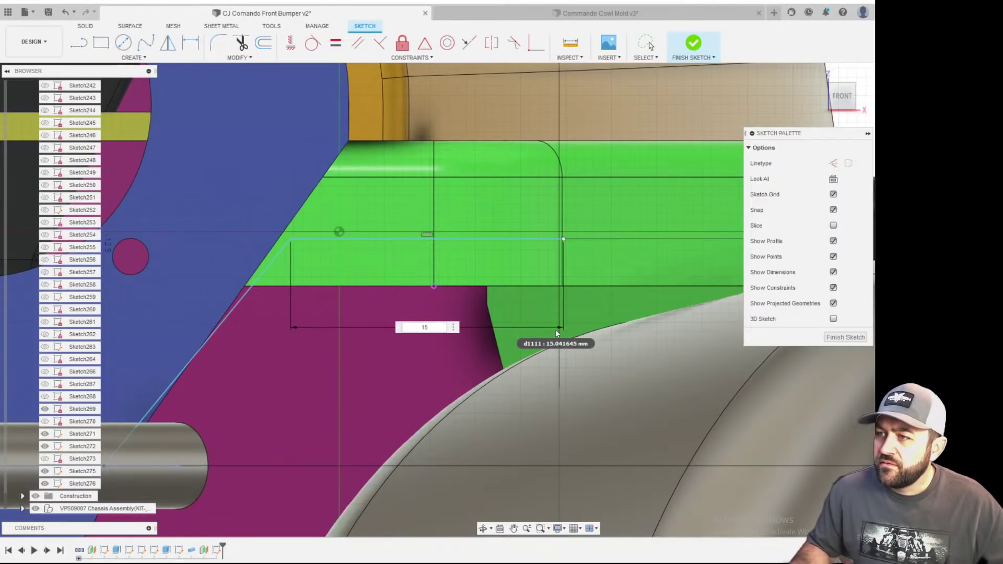
key("Return")
- Constrain the diagonal line parallel to the slanted outer edge of the blue grille panel
scroll(270, 351, "up", 2)
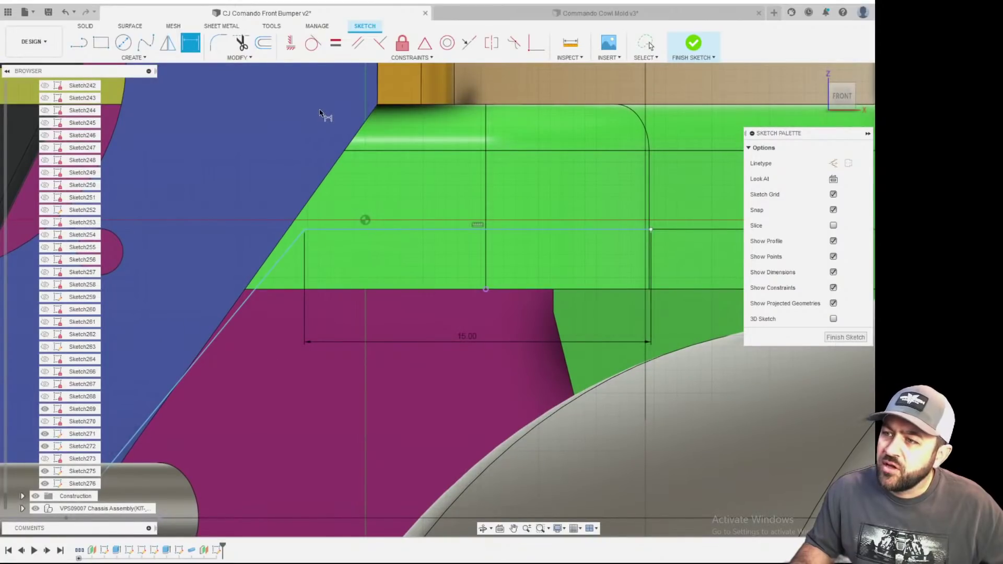
left_click(358, 43)
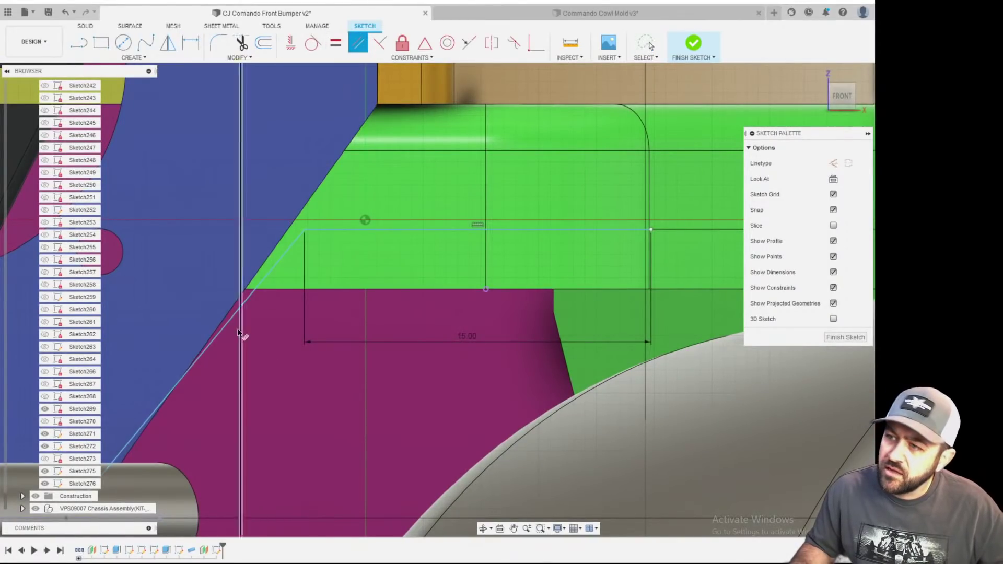
left_click(269, 267)
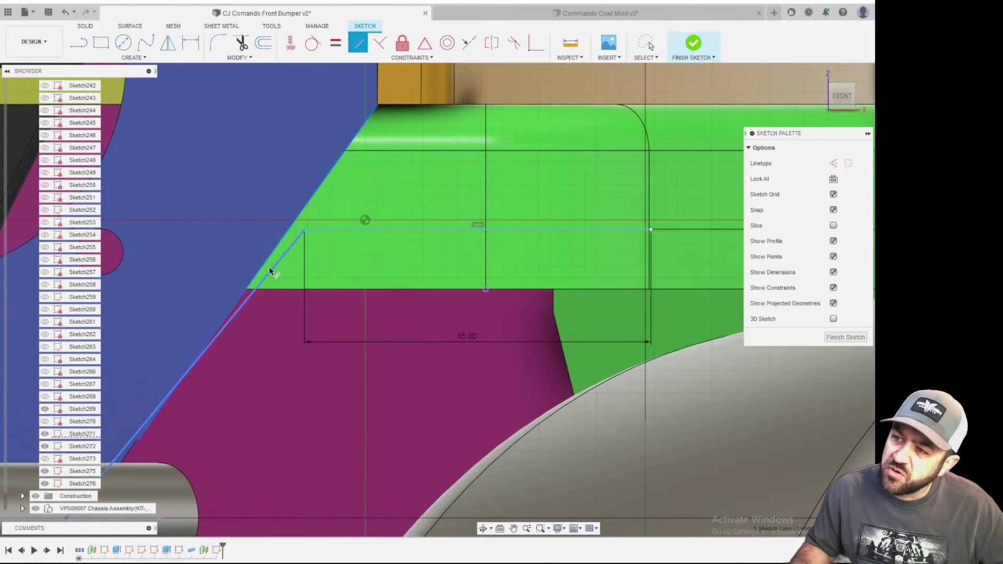
left_click(275, 270)
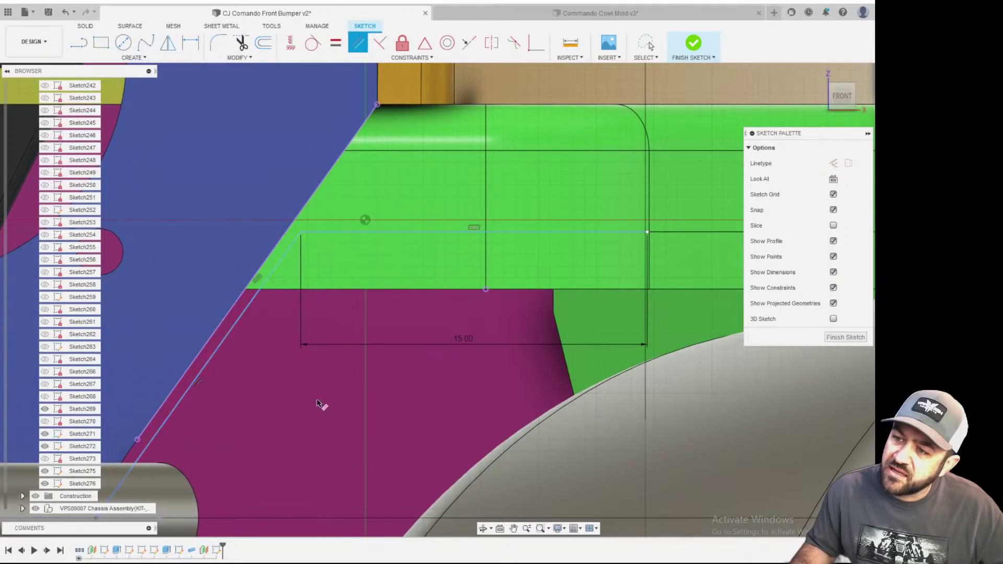
- Dimension the distance between the diagonal line and the slanted outer edge of the blue grille panel at 2.5 mm
scroll(273, 365, "down", 3)
scroll(274, 383, "up", 2)
scroll(274, 385, "down", 2)
key("d")
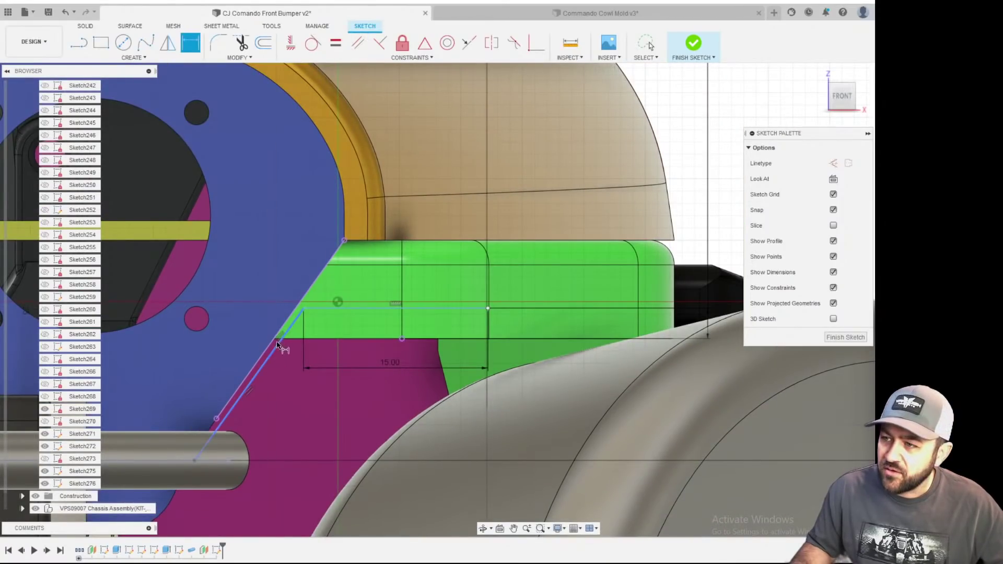
left_click(274, 357)
scroll(272, 381, "up", 2)
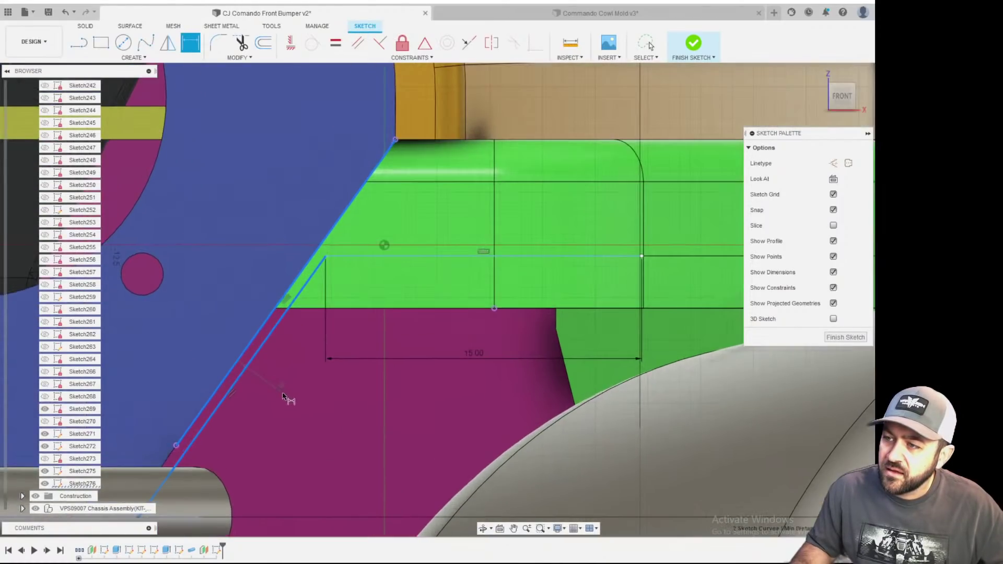
left_click(345, 397)
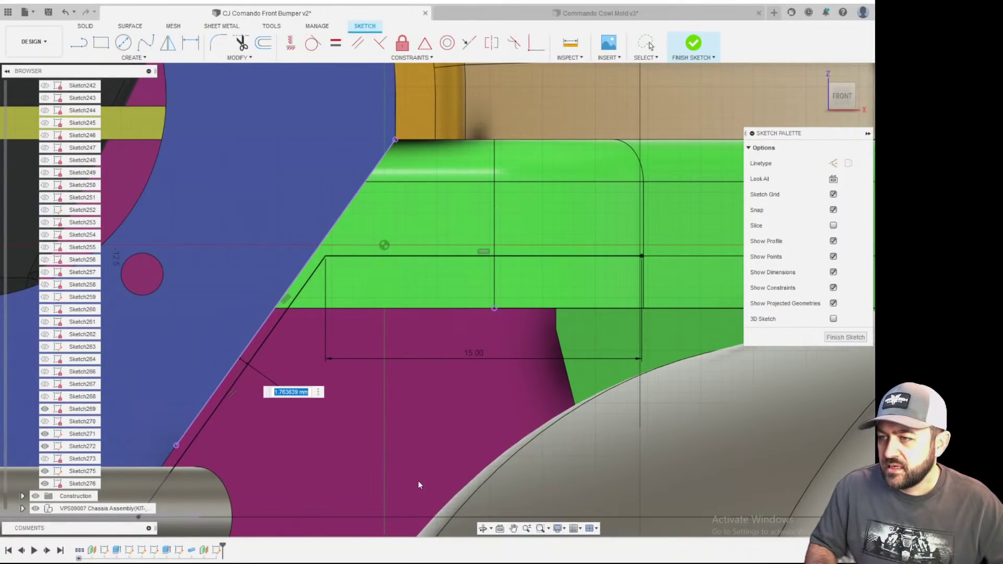
type("2.5")
key("Return")
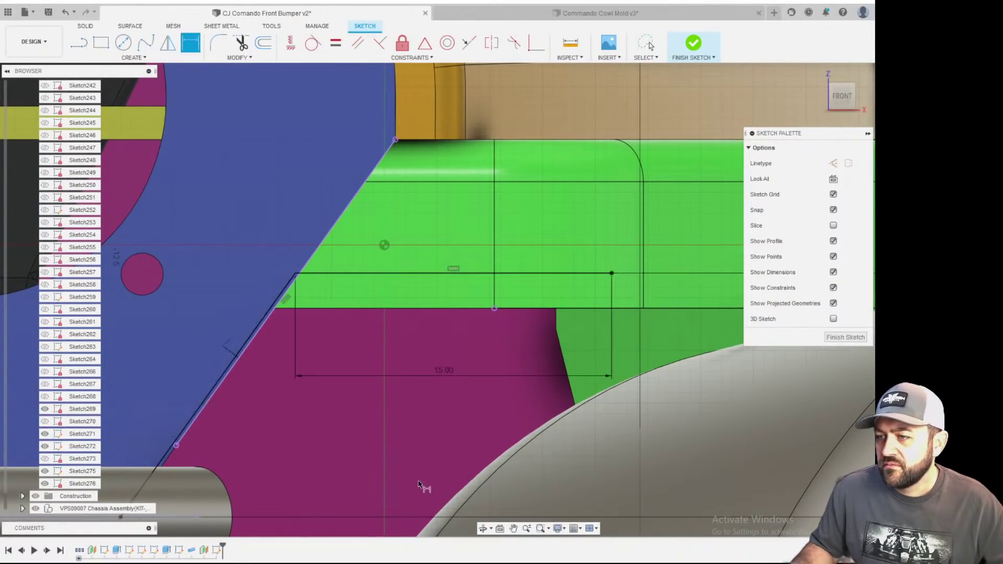
scroll(319, 405, "up", 3)
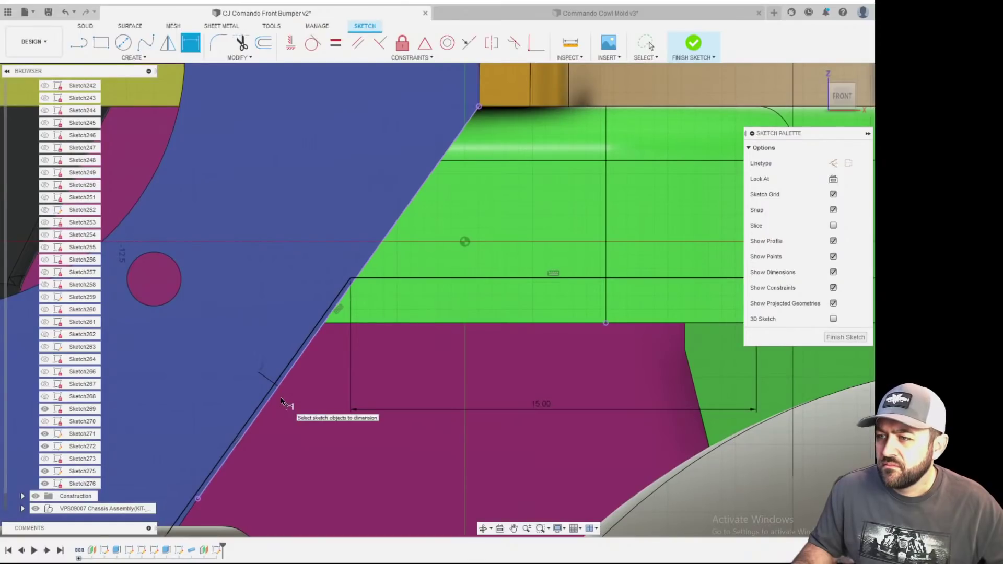
key("Escape")
- Delete the 2.5 mm dimension between the diagonal line and the grille panel's slanted edge
scroll(283, 412, "down", 2)
middle_click_drag(283, 413, 329, 244)
scroll(329, 244, "down", 2)
middle_click_drag(479, 332, 270, 105)
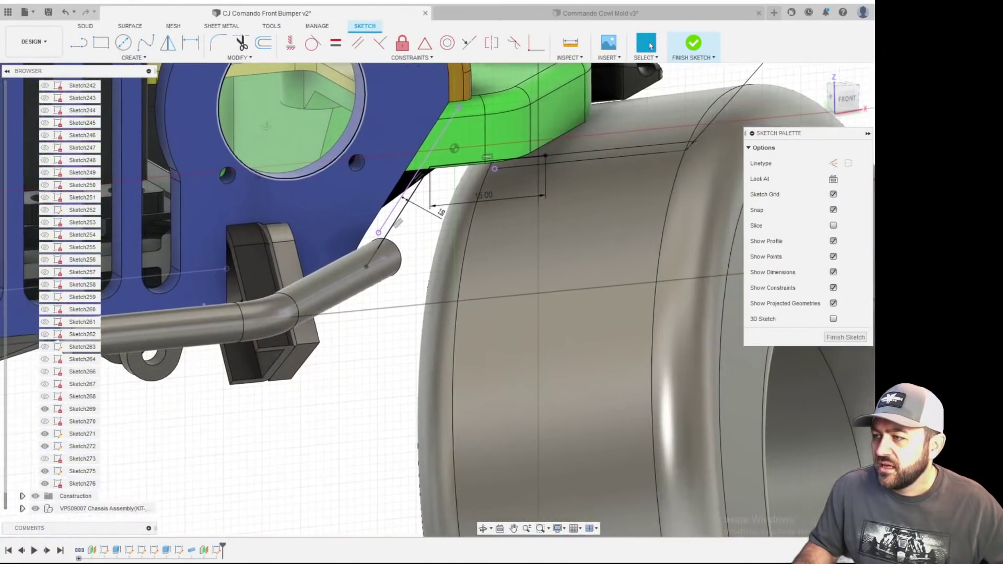
scroll(435, 183, "up", 2)
mouse_move(368, 234)
middle_mouse_down("shift")
mouse_move(425, 231)
mouse_move(402, 231)
mouse_move(385, 192)
middle_mouse_up("shift")
scroll(385, 192, "up", 3)
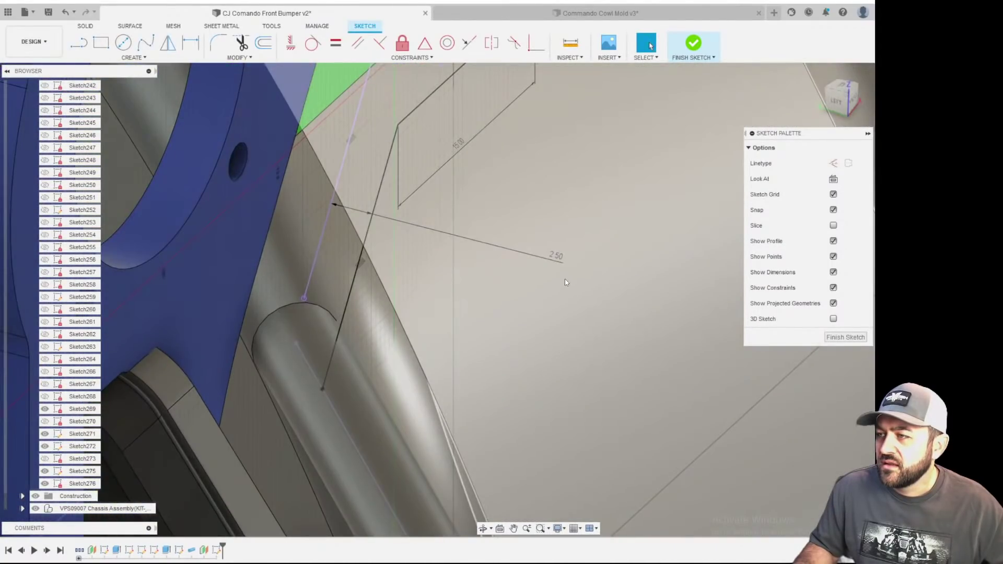
left_click(556, 252)
scroll(556, 252, "up", 1)
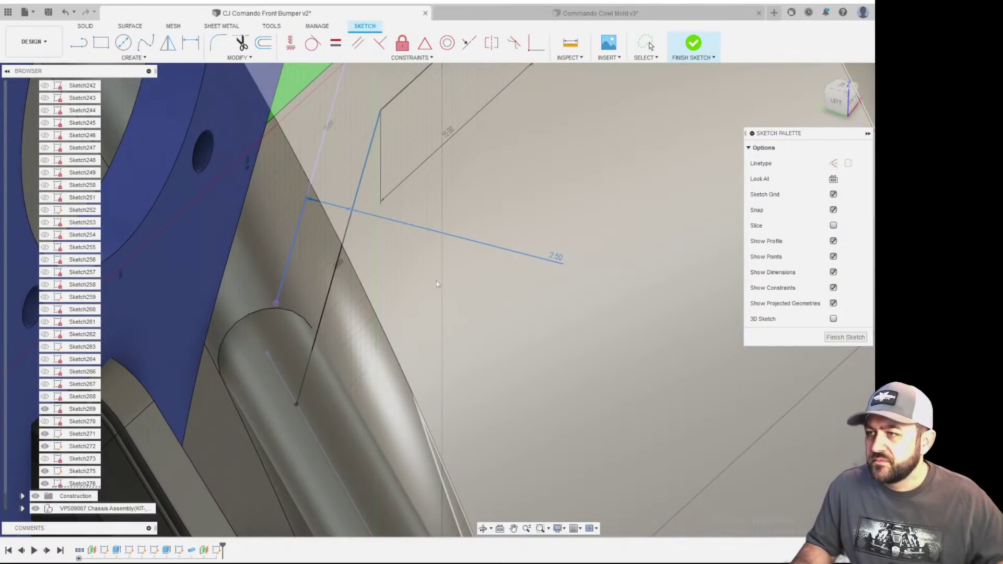
scroll(424, 250, "down", 3)
- Examine the sketch lines against the bumper tube and tire, and turn on 3D sketching for the current sketch
mouse_move(424, 250)
middle_mouse_down("shift")
mouse_move(447, 269)
mouse_move(444, 289)
middle_mouse_up("shift")
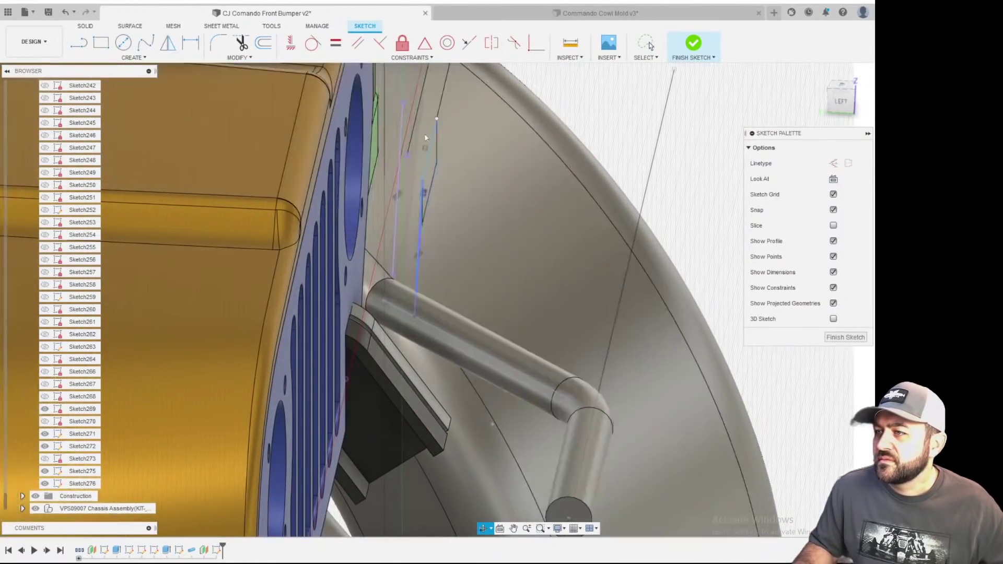
scroll(422, 155, "up", 3)
middle_click_drag(448, 187, 410, 188, "shift")
scroll(403, 203, "down", 3)
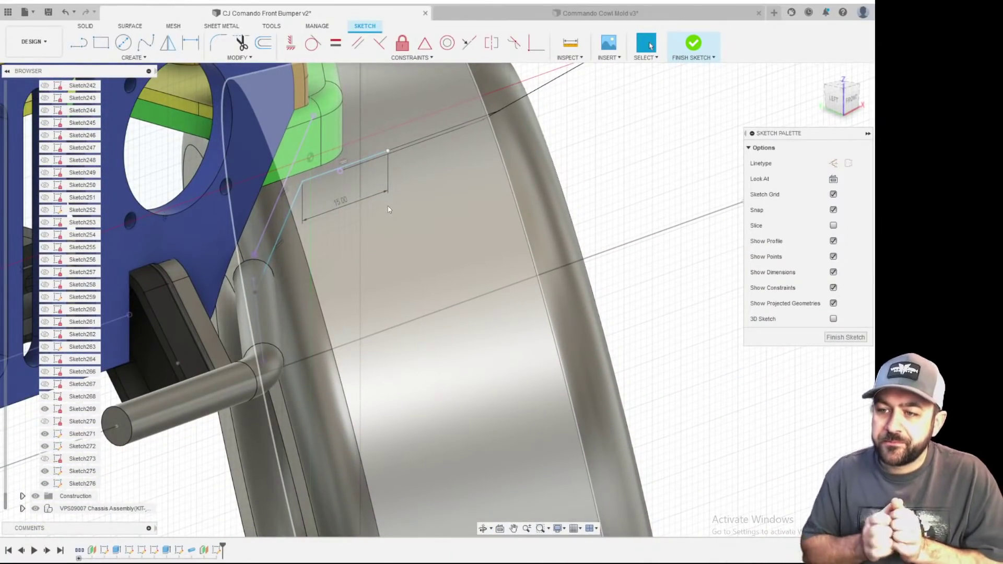
scroll(406, 179, "down", 2)
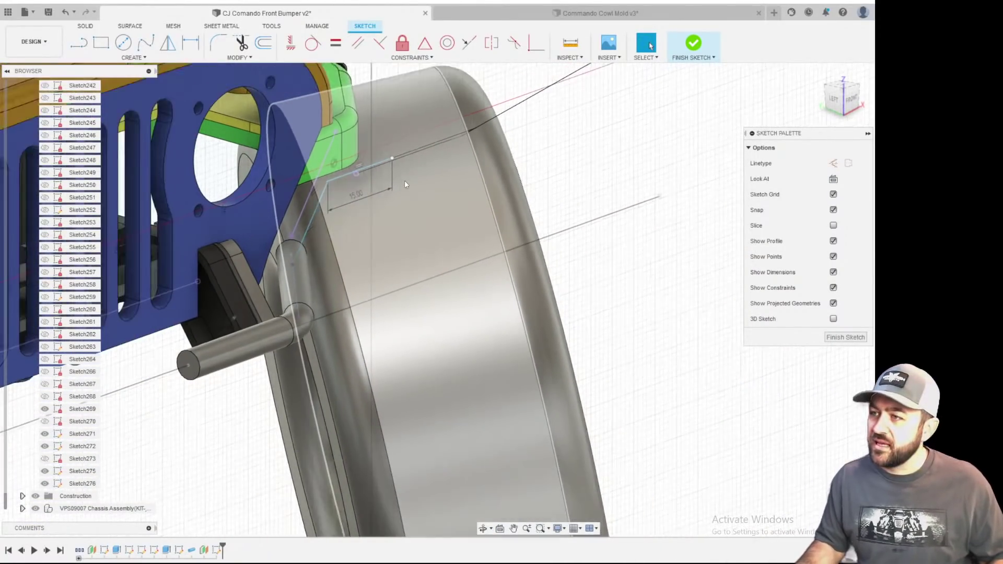
middle_click_drag(405, 180, 456, 244)
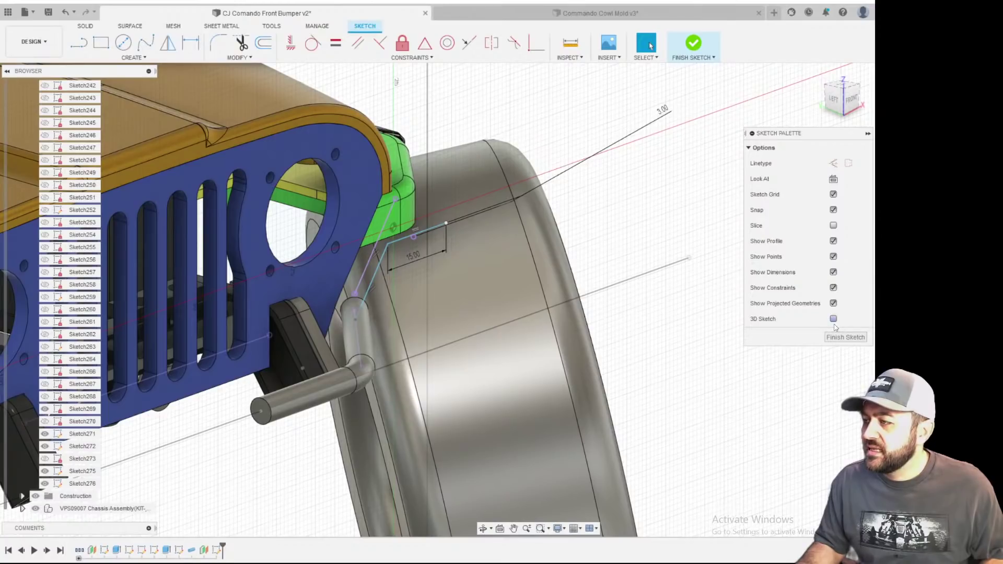
scroll(418, 258, "up", 5)
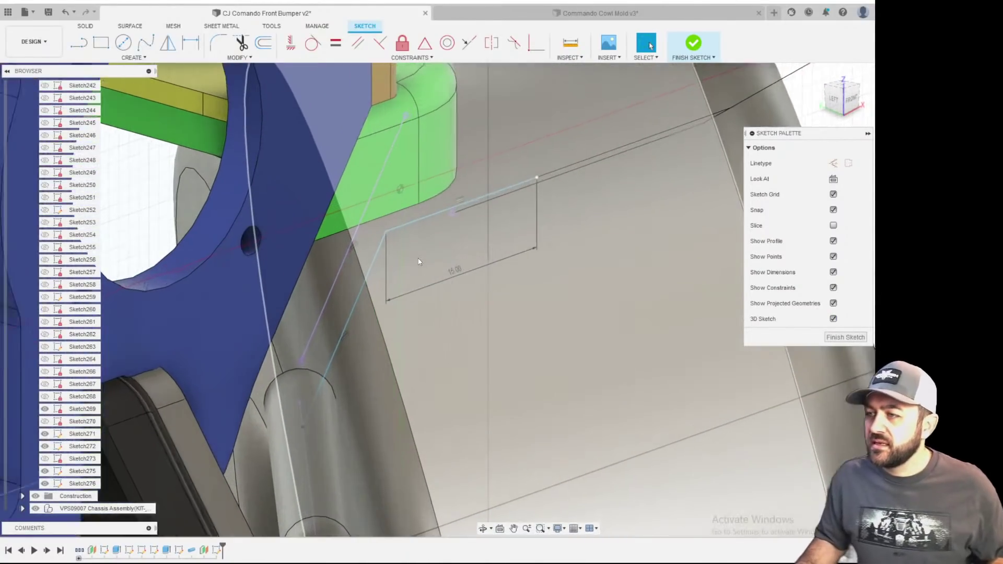
scroll(425, 271, "down", 5)
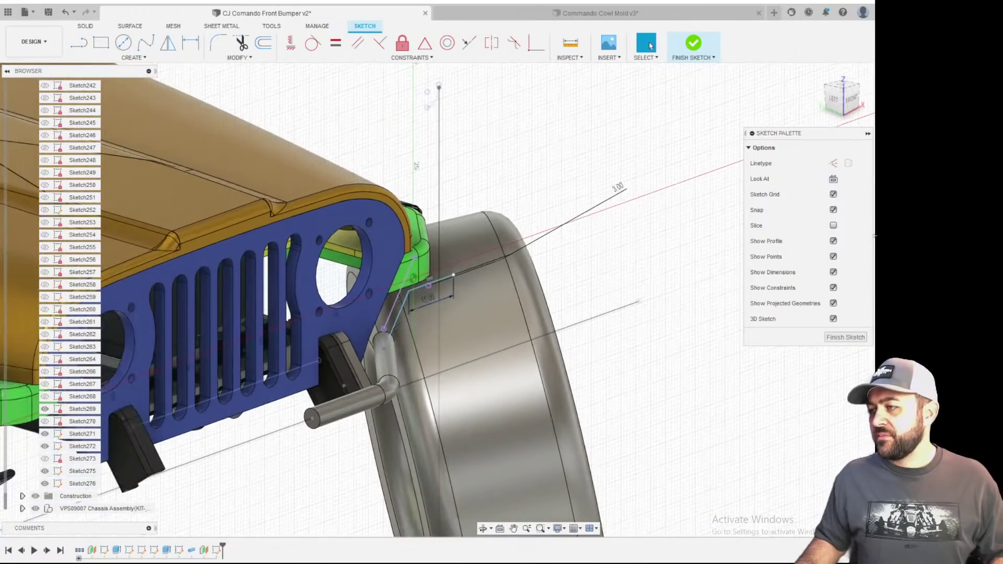
- Delete the connected horizontal and diagonal sketch lines at the green body
left_click(849, 98)
scroll(355, 224, "up", 8)
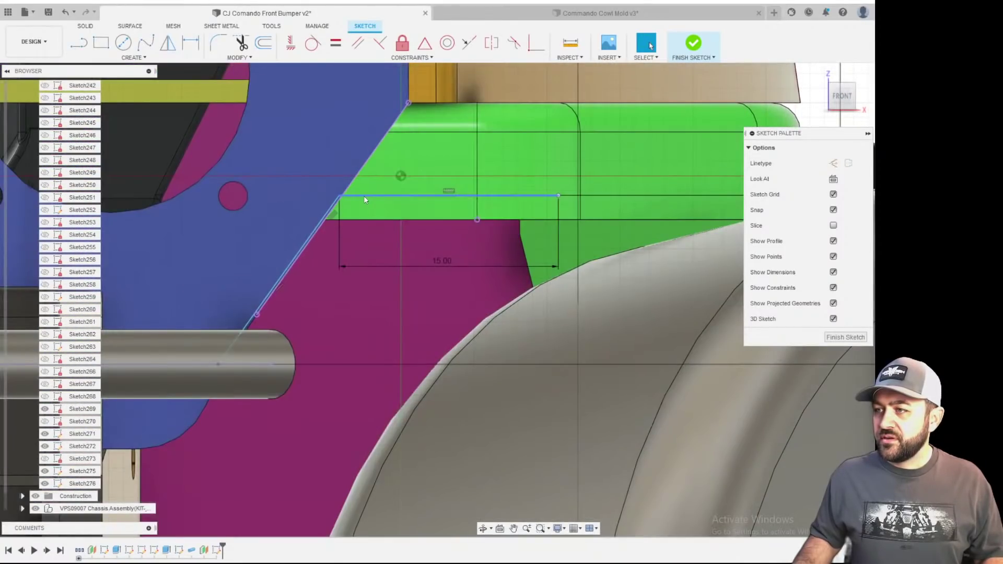
double_click(364, 196)
key("o")
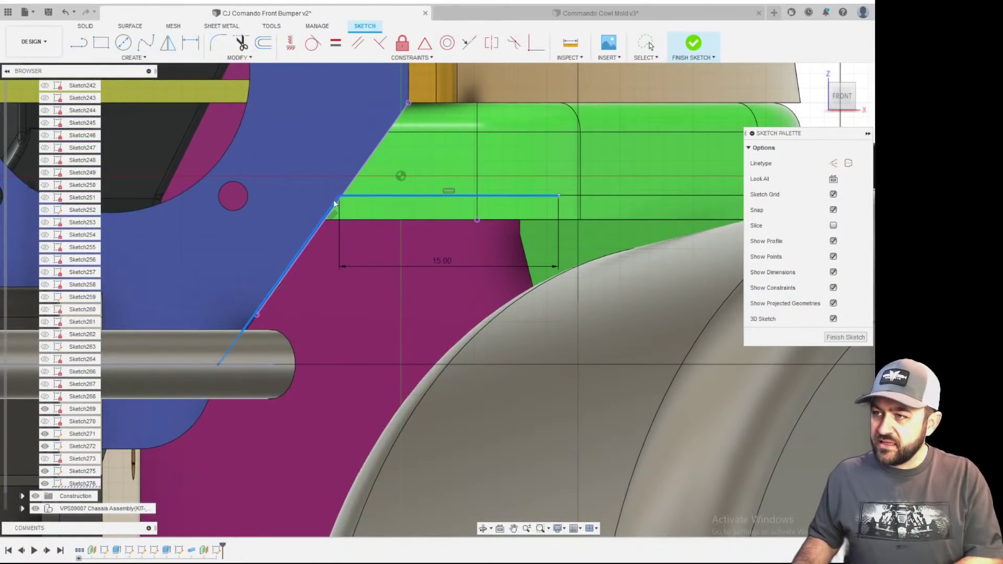
key("Delete")
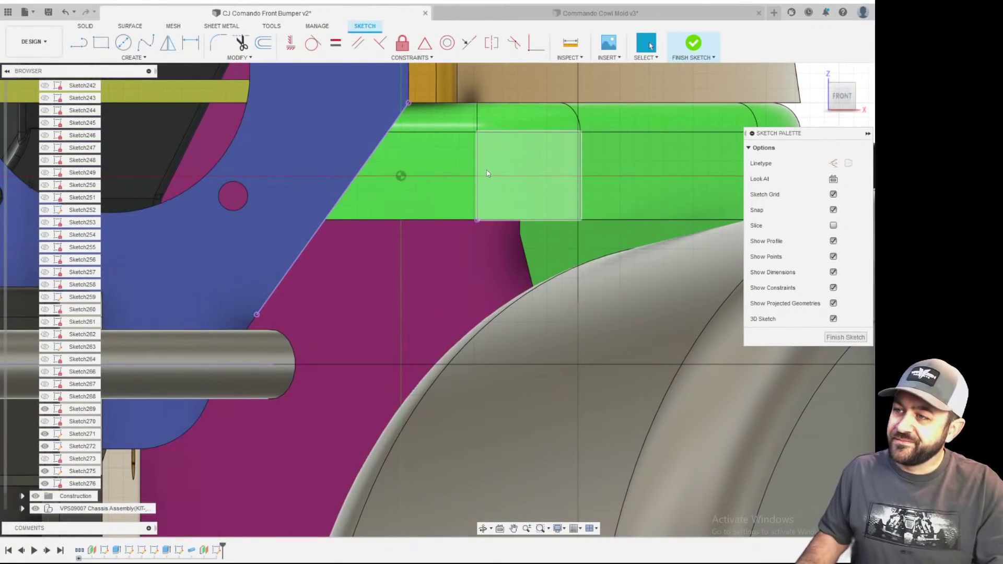
scroll(479, 227, "down", 3)
scroll(413, 225, "up", 3)
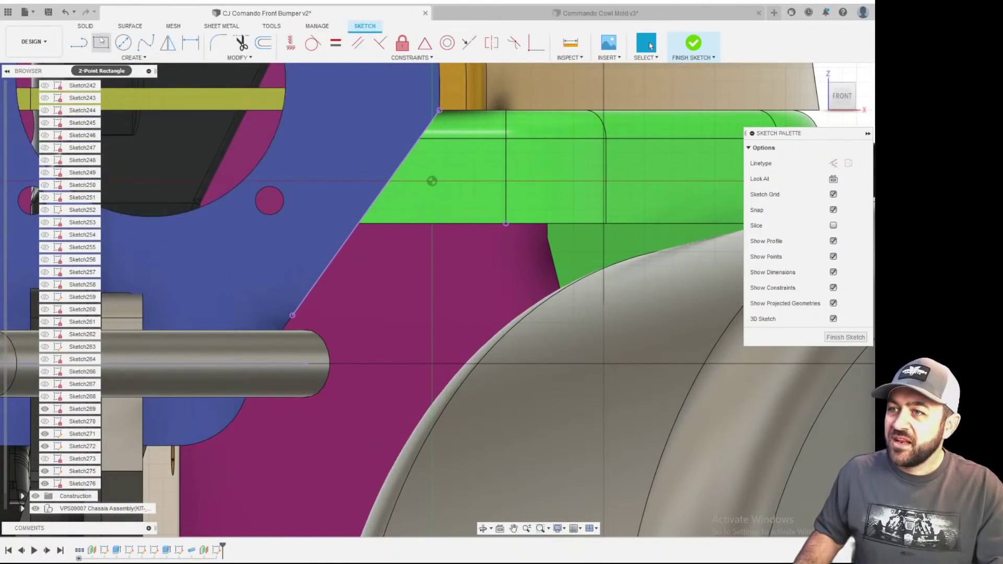
left_click(79, 43)
scroll(416, 298, "down", 3)
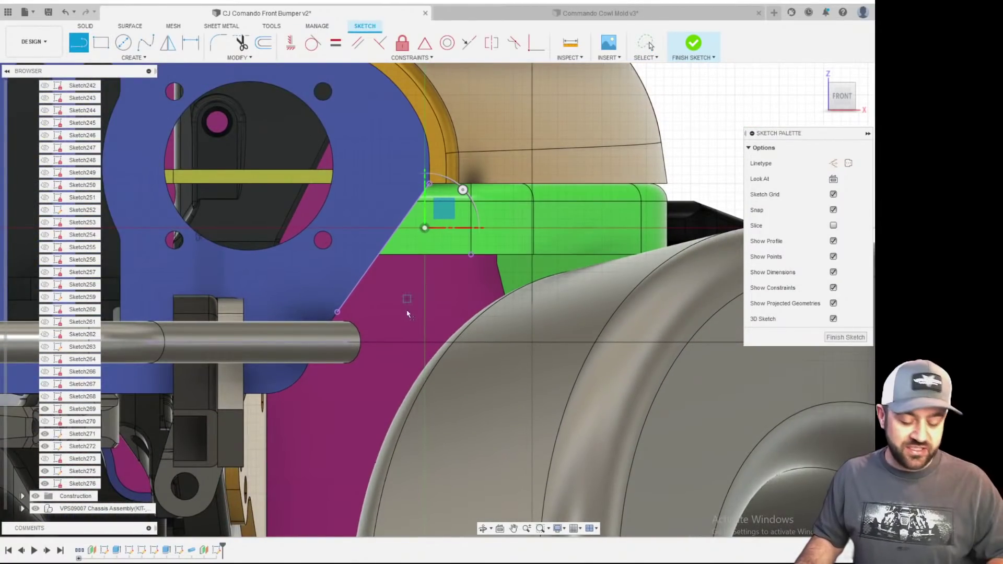
scroll(408, 314, "up", 5)
scroll(412, 271, "down", 3)
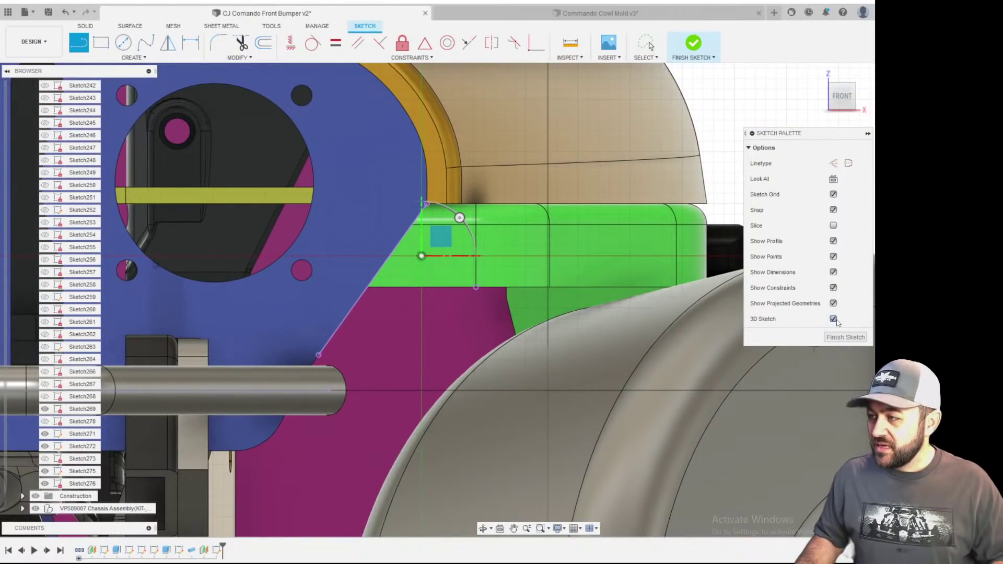
scroll(293, 419, "up", 2)
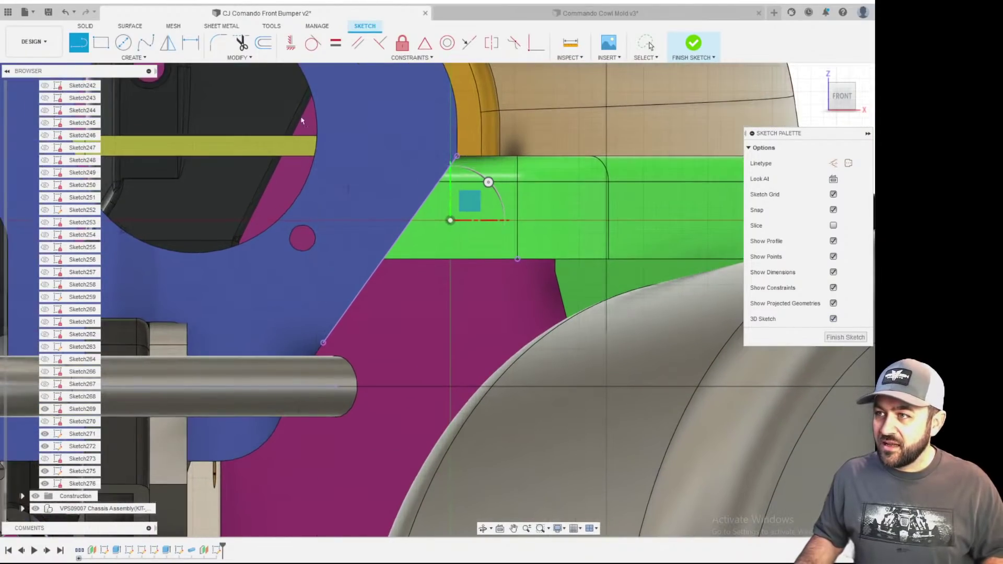
- Place a sketch point on the angled bumper tube near its outer end
left_click(134, 57)
left_click(117, 172)
middle_click_drag(276, 238, 347, 358, "shift")
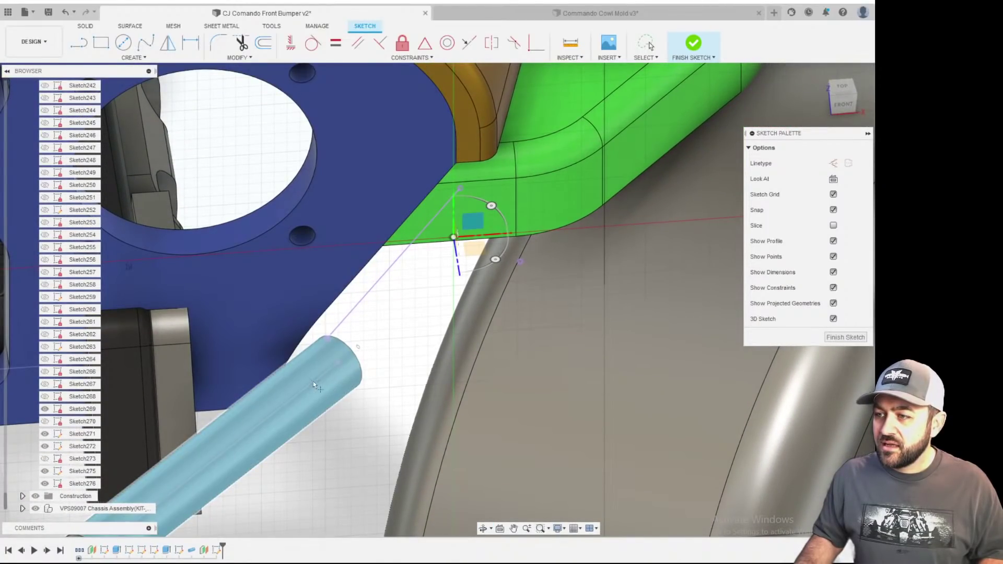
left_click(313, 382)
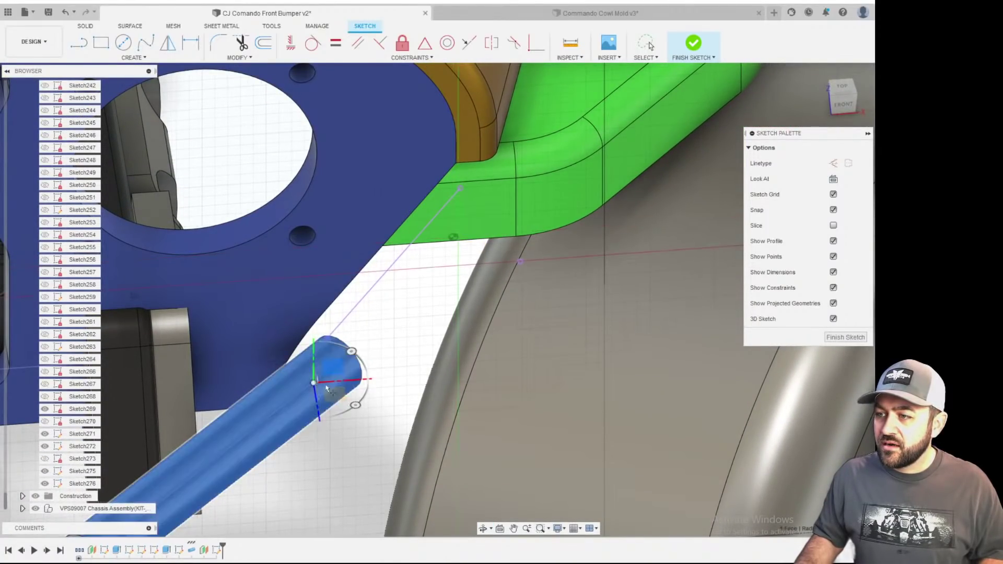
scroll(345, 380, "up", 2)
key("Escape")
- Constrain the new sketch point coincident with the angled bumper tube's centre line
middle_click_drag(375, 396, 418, 407, "shift")
left_click(537, 43)
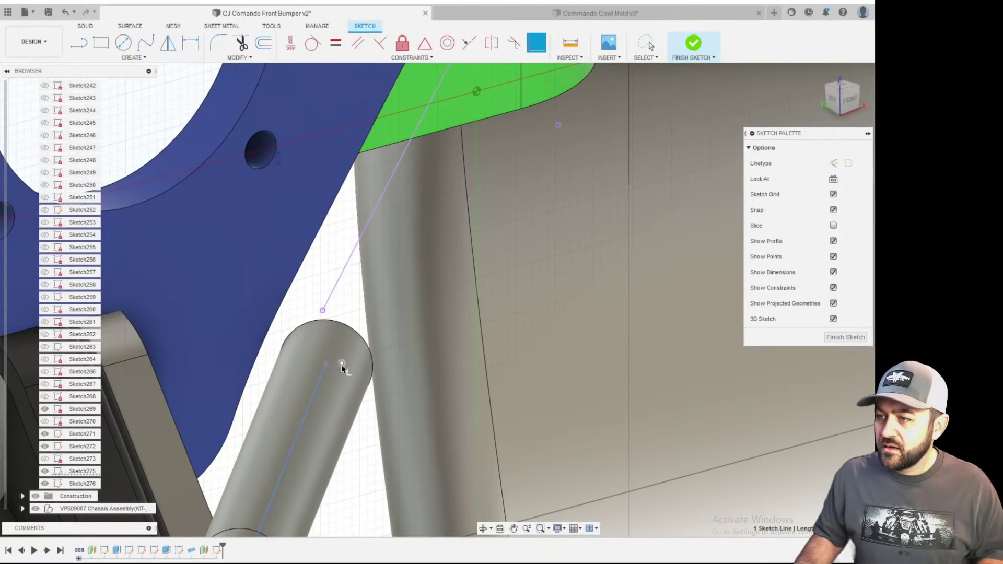
scroll(343, 375, "down", 3)
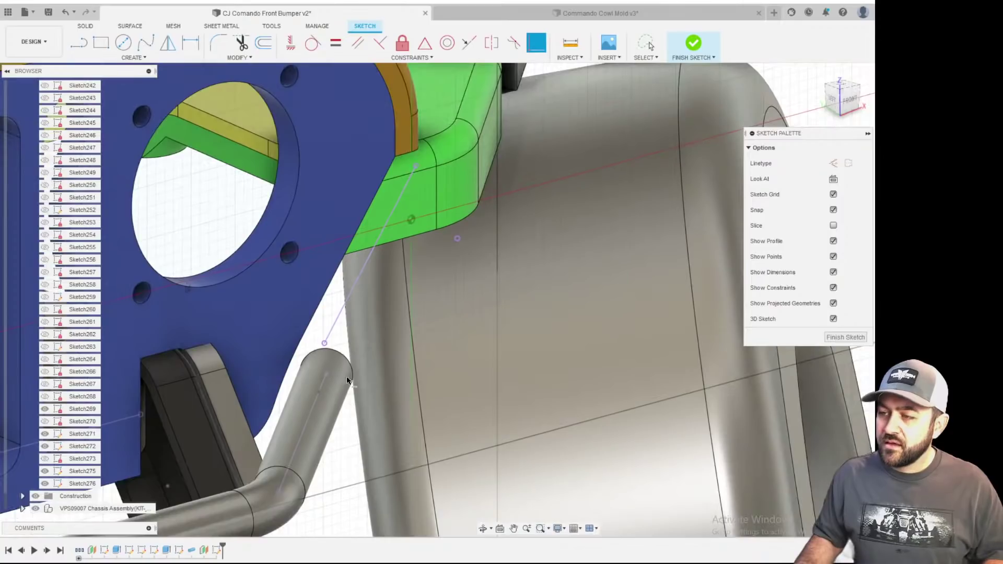
scroll(351, 374, "up", 2)
scroll(316, 400, "down", 5)
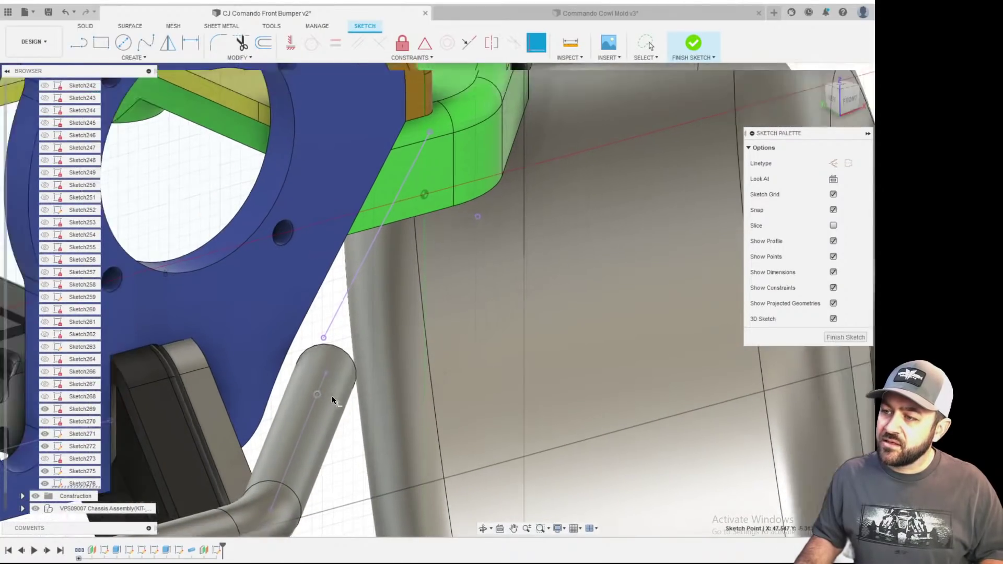
scroll(321, 375, "up", 2)
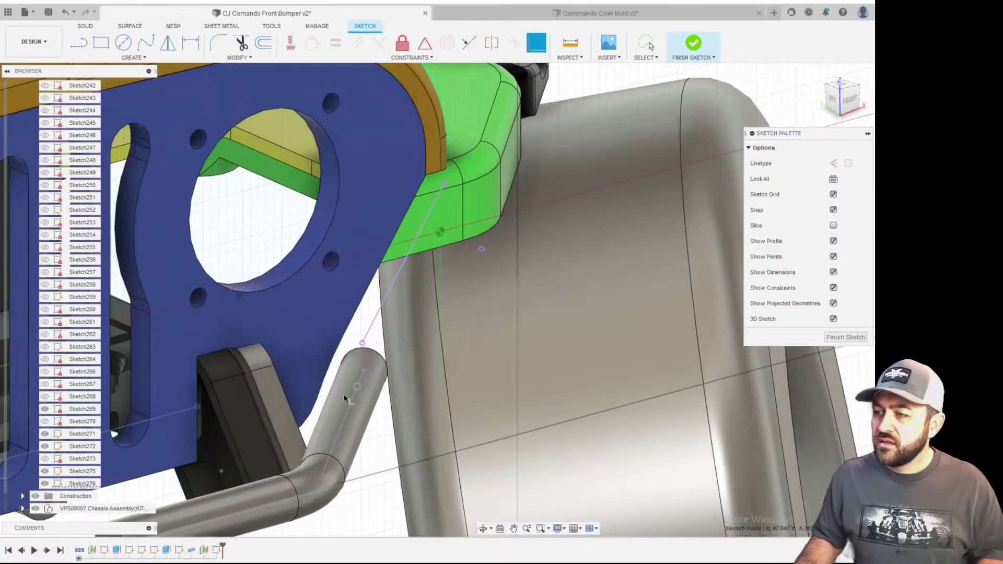
scroll(321, 375, "down", 2)
scroll(366, 408, "up", 6)
- Dimension the sketch point 2.5 mm inward from the outer end of the bumper tube's centre line
key("d")
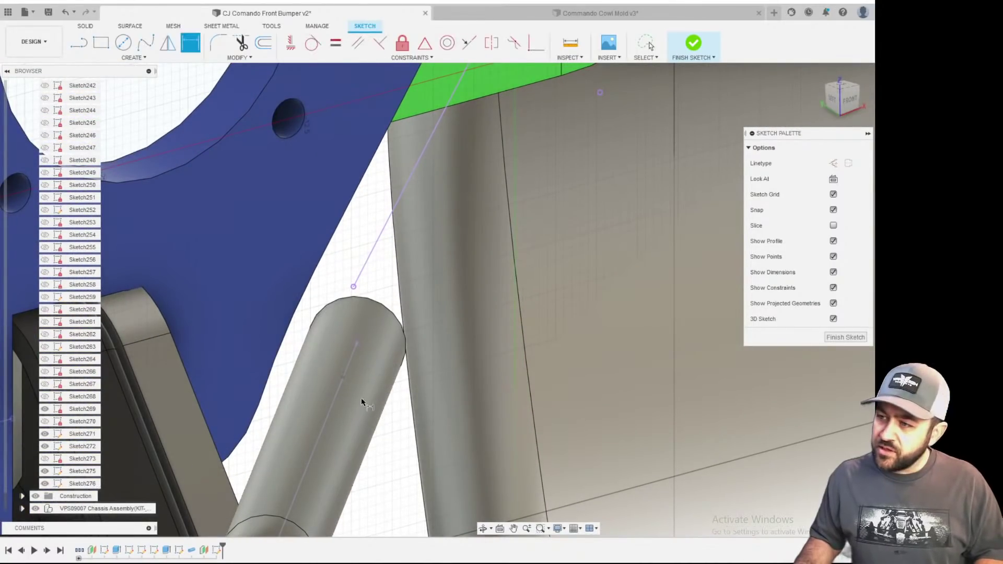
left_click(358, 344)
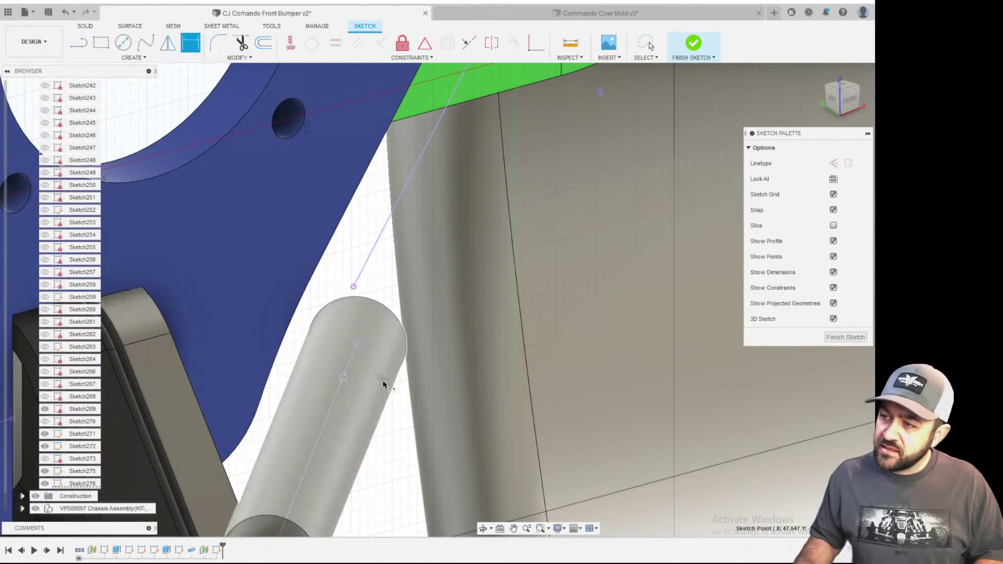
left_click(435, 408)
type("2.5")
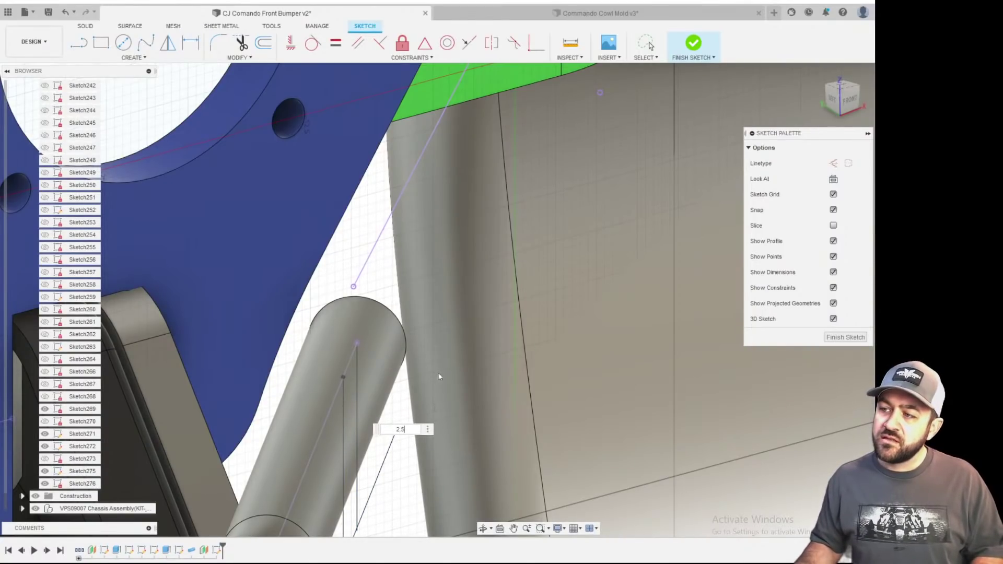
key("Return")
- With 3D sketching off and the view facing the front, draw a horizontal sketch line across the front face of the green body
scroll(460, 277, "down", 4)
scroll(521, 283, "up", 1)
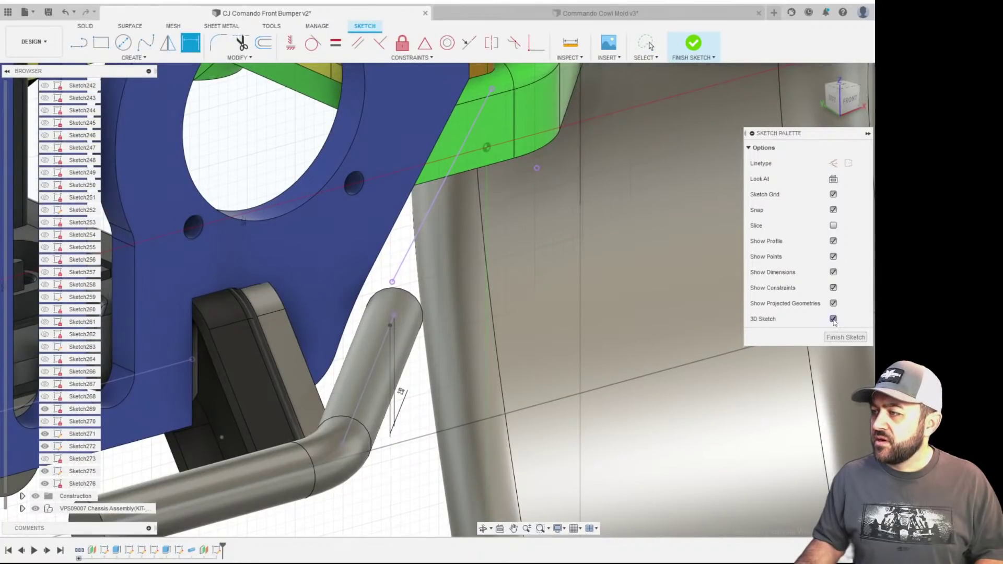
scroll(233, 464, "down", 3)
scroll(369, 287, "up", 4)
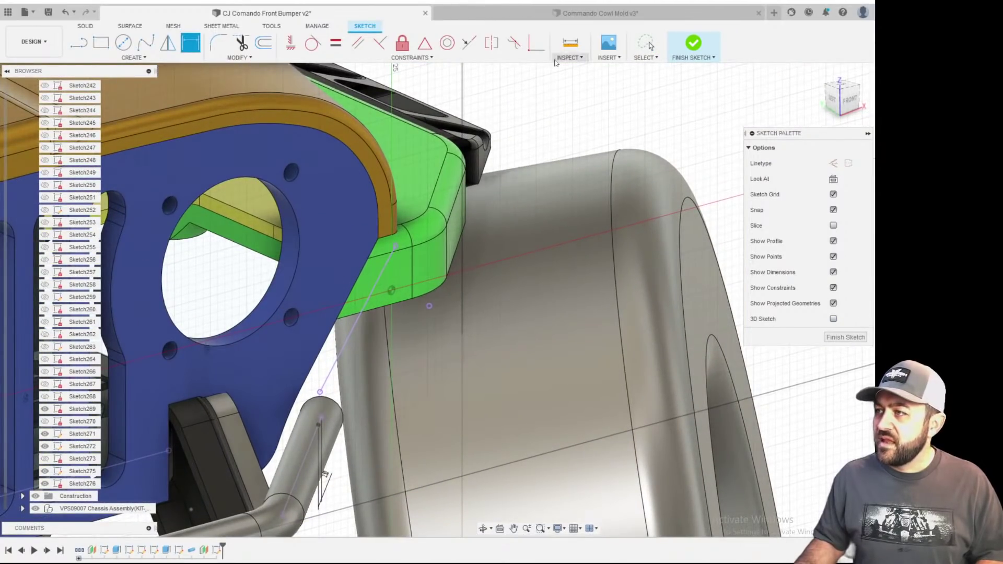
left_click(76, 45)
scroll(349, 216, "down", 3)
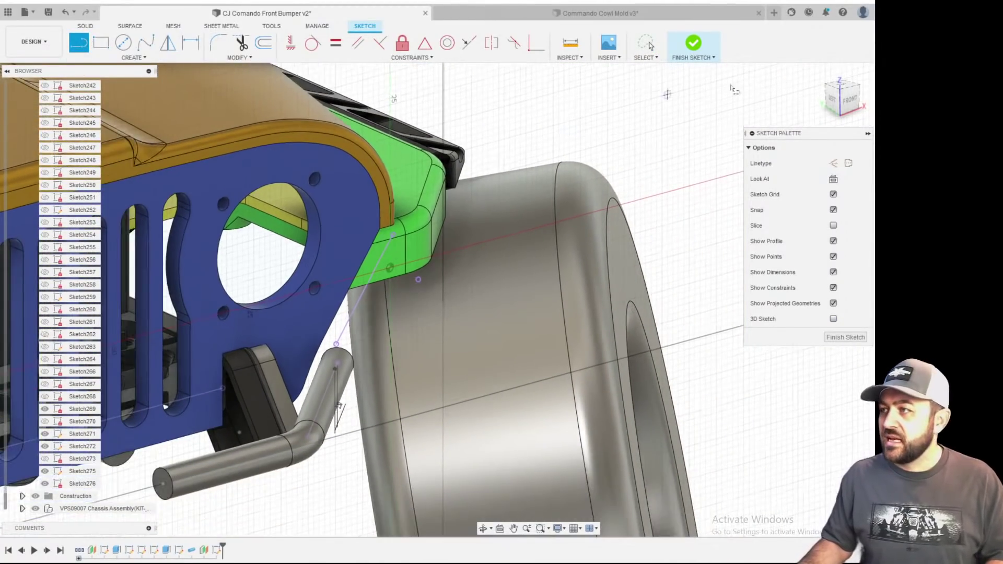
left_click(855, 103)
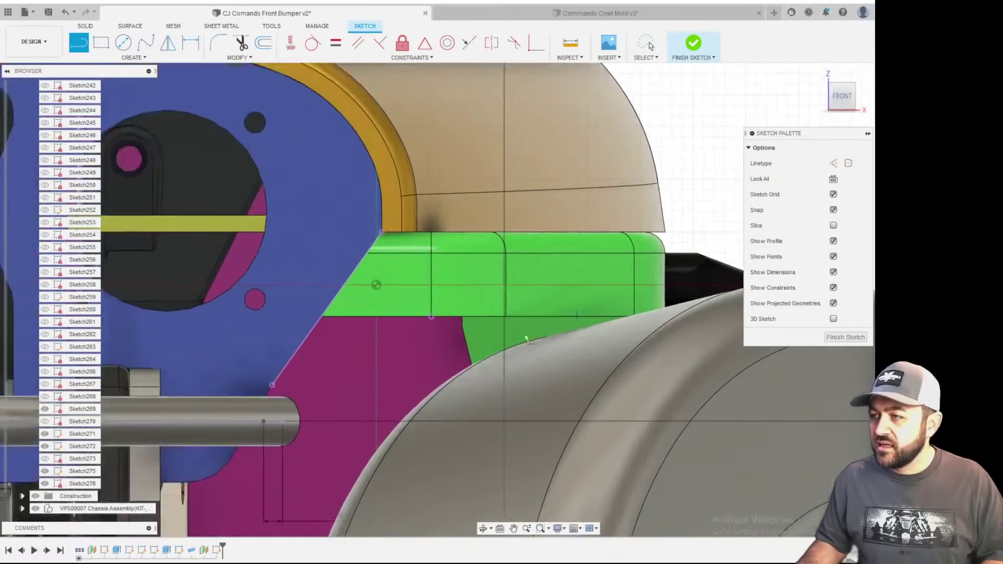
scroll(442, 282, "up", 4)
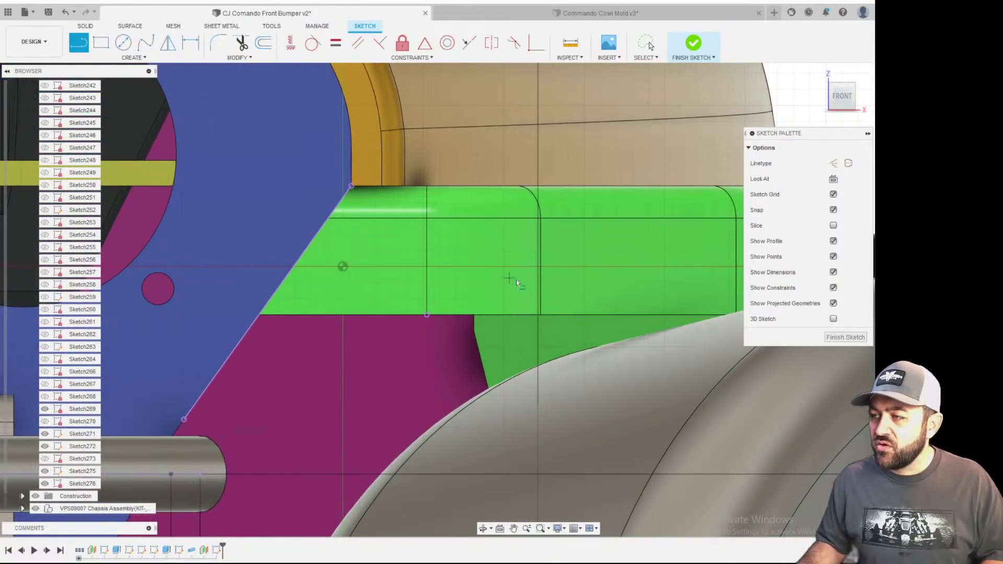
left_click(558, 277)
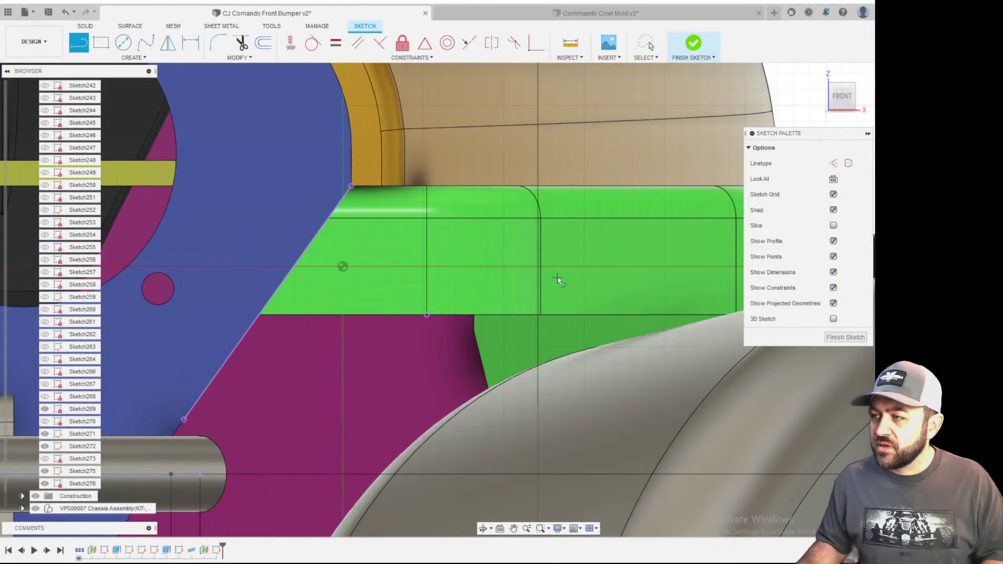
double_click(313, 277)
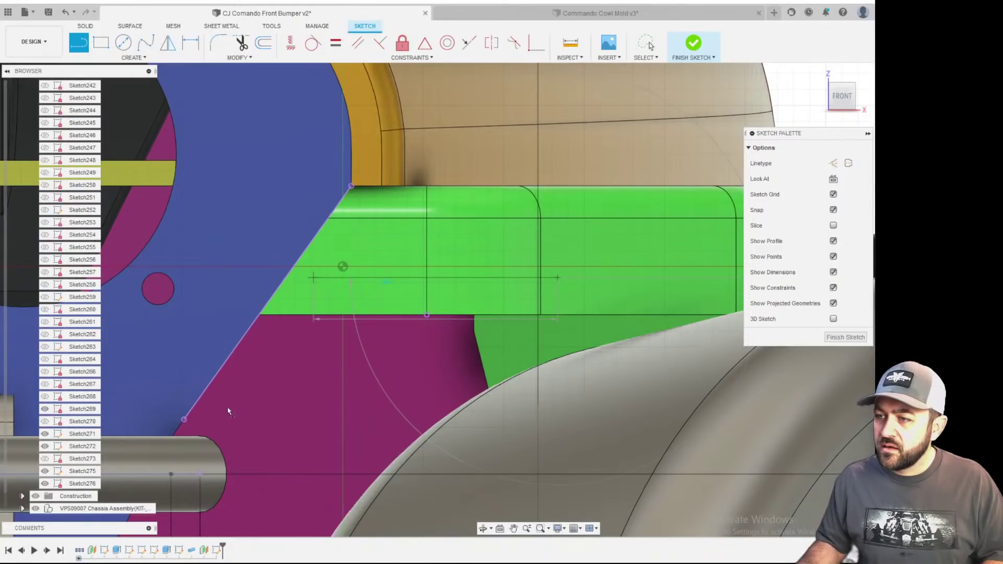
key("Escape")
scroll(304, 315, "down", 3)
mouse_move(355, 322)
middle_mouse_down("shift")
mouse_move(419, 353)
mouse_move(556, 286)
mouse_move(528, 277)
mouse_move(365, 308)
middle_mouse_up("shift")
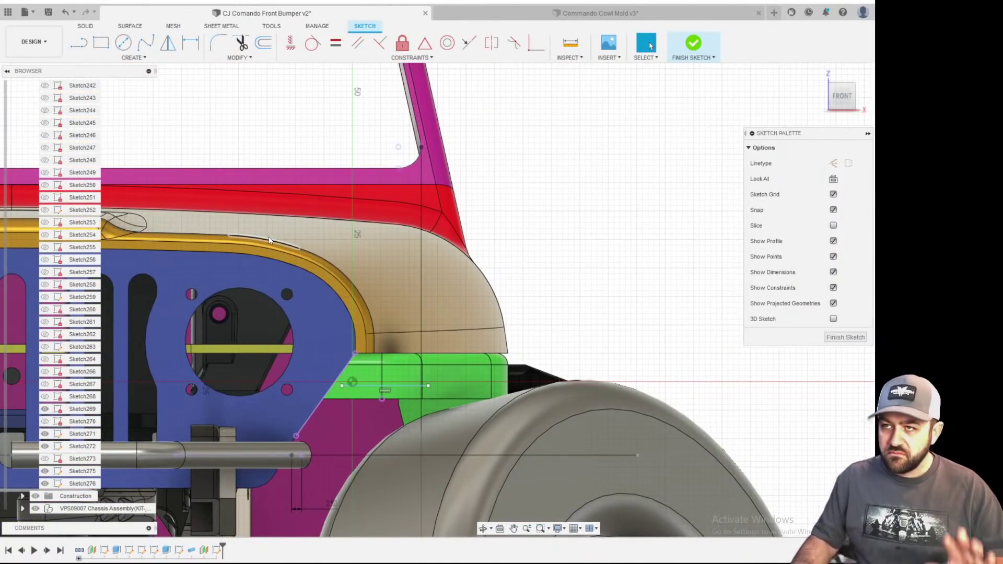
- Dimension the horizontal sketch line 2.5 mm above the projected point on the green body's lower edge
scroll(381, 397, "up", 8)
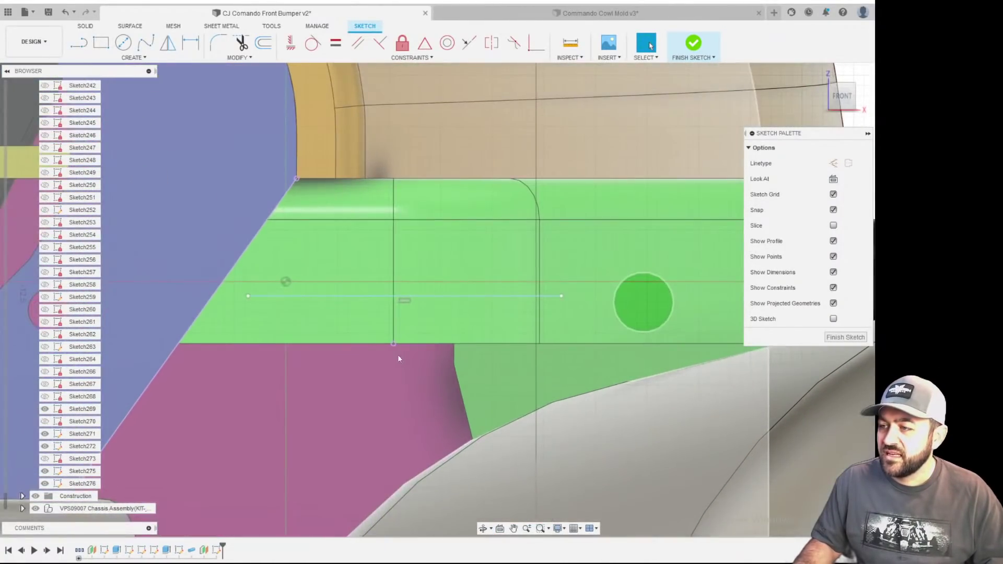
key("d")
left_click(393, 345)
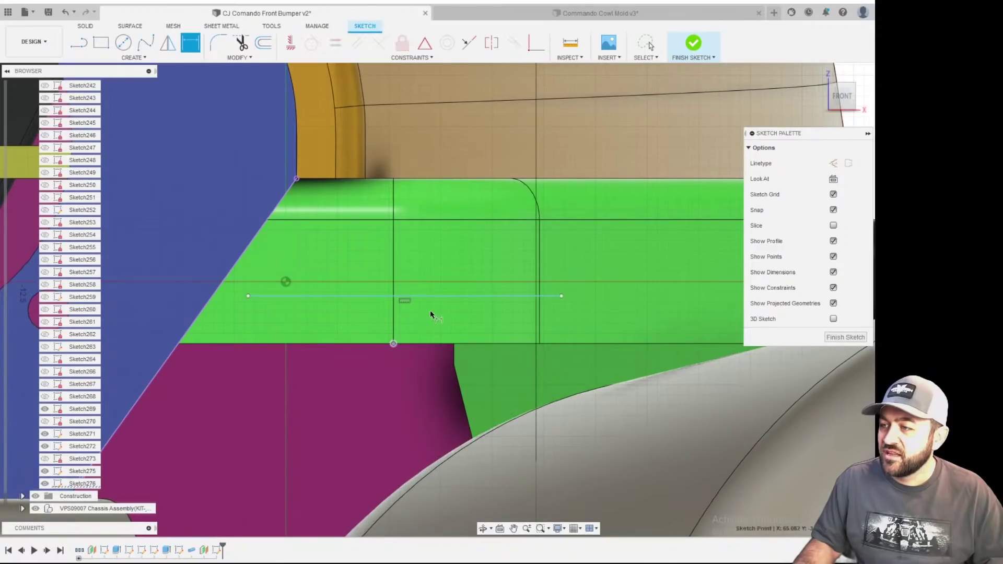
left_click(443, 297)
scroll(599, 254, "down", 3)
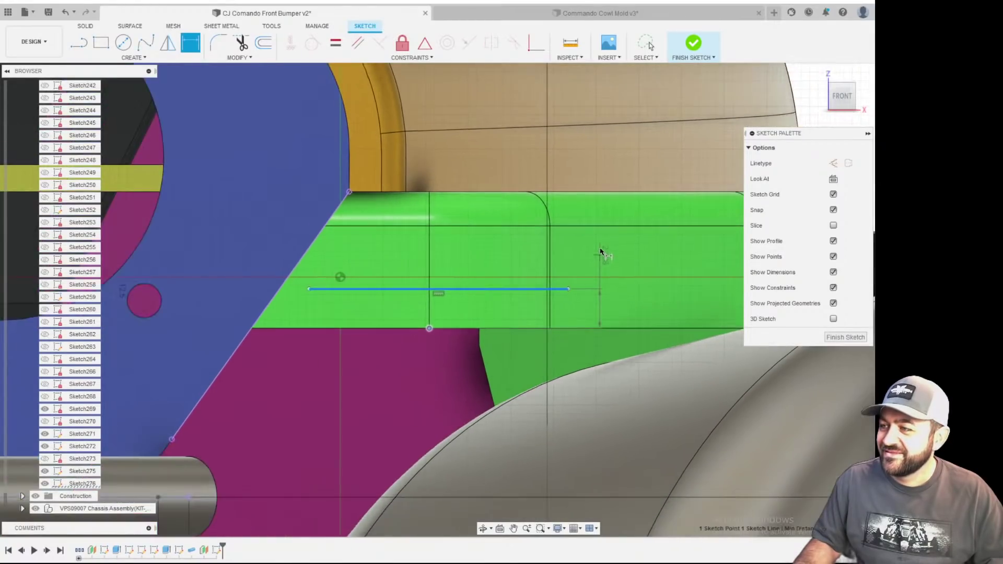
left_click(593, 308)
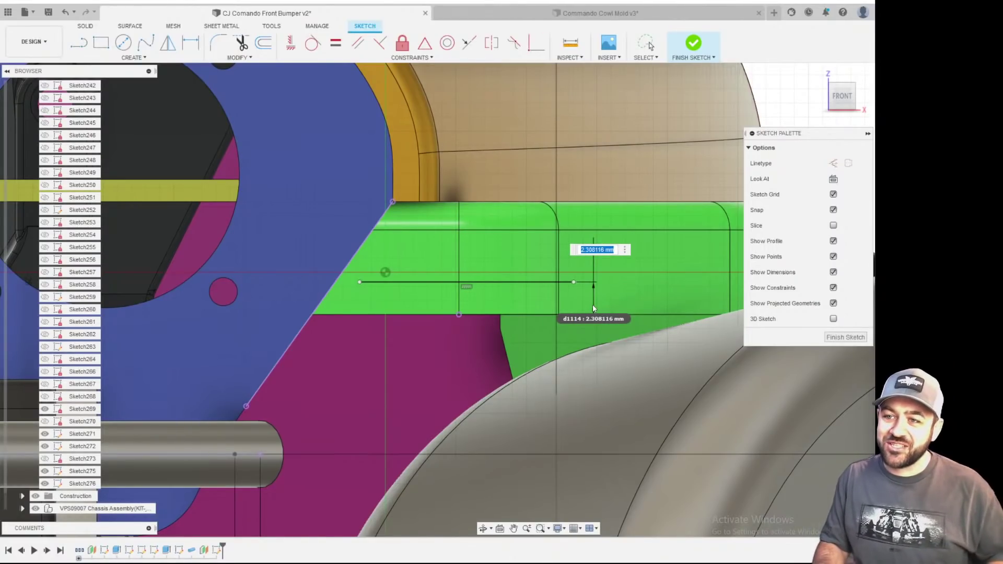
type("2.5")
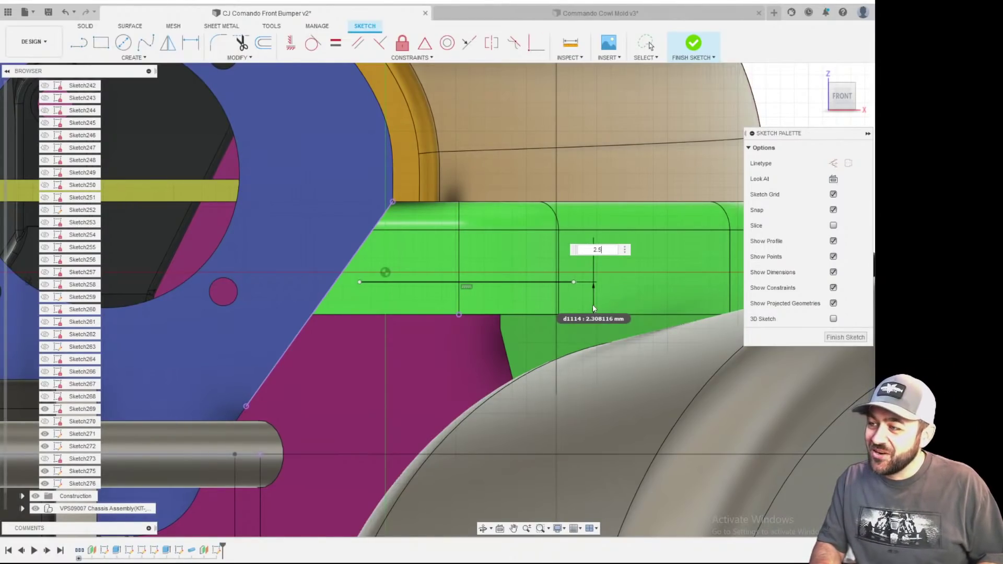
key("Return")
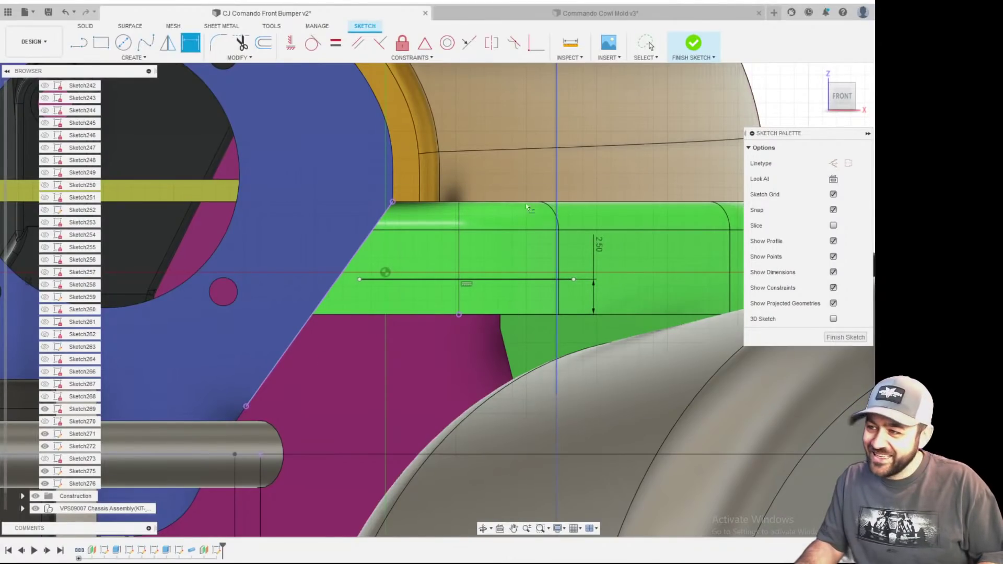
- With 3D sketching on, draw an angled line about 10.9 mm long from the horizontal line's inner end down toward the bumper tube
key("l")
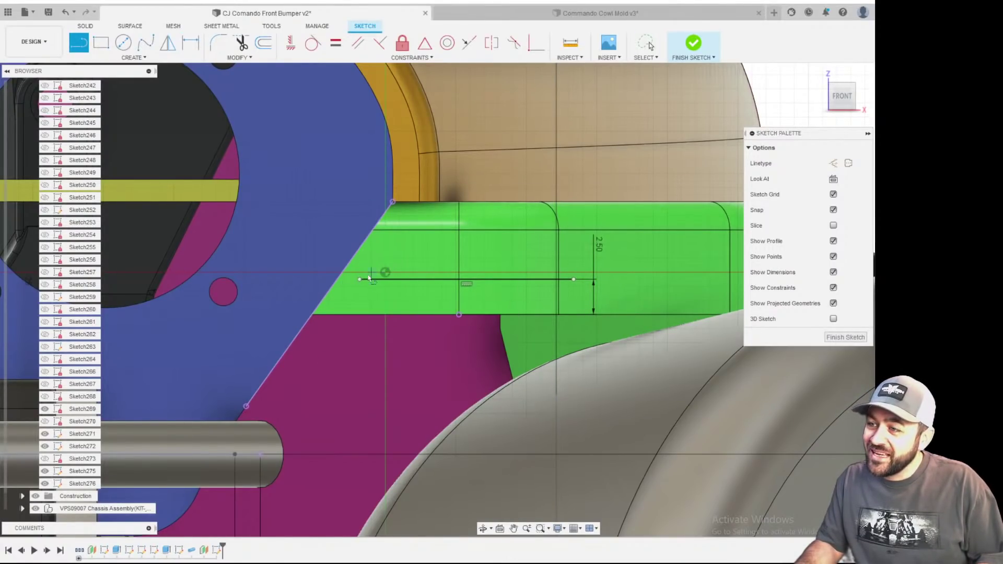
left_click(360, 280)
scroll(256, 470, "up", 3)
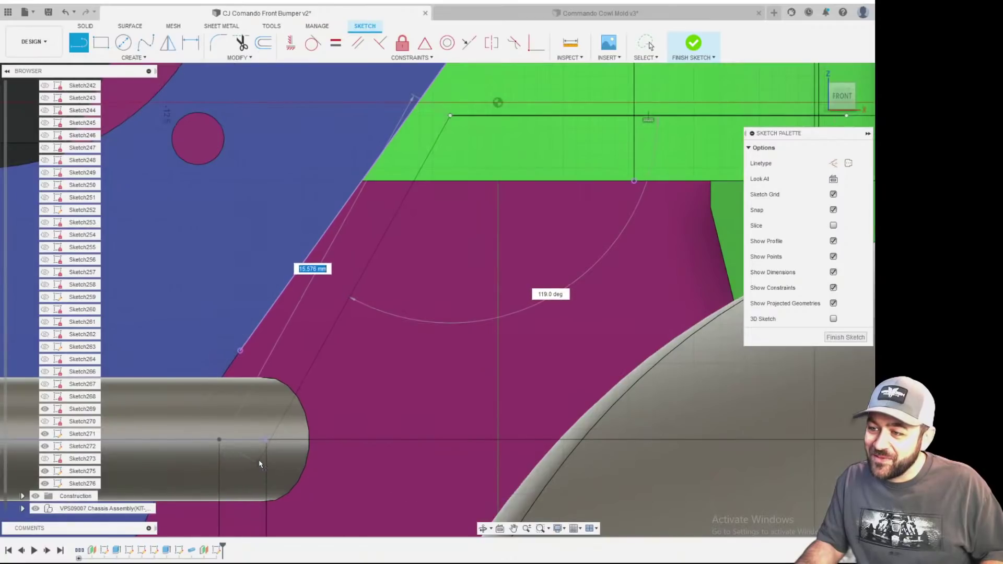
scroll(248, 427, "down", 2)
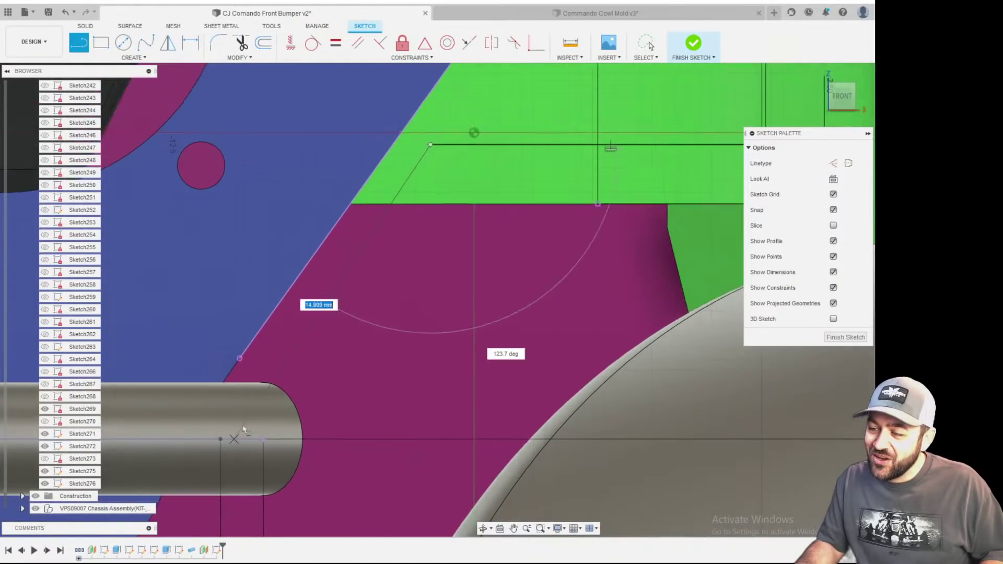
left_click_drag(248, 427, 265, 438, "shift")
middle_click_drag(264, 438, 280, 448, "shift")
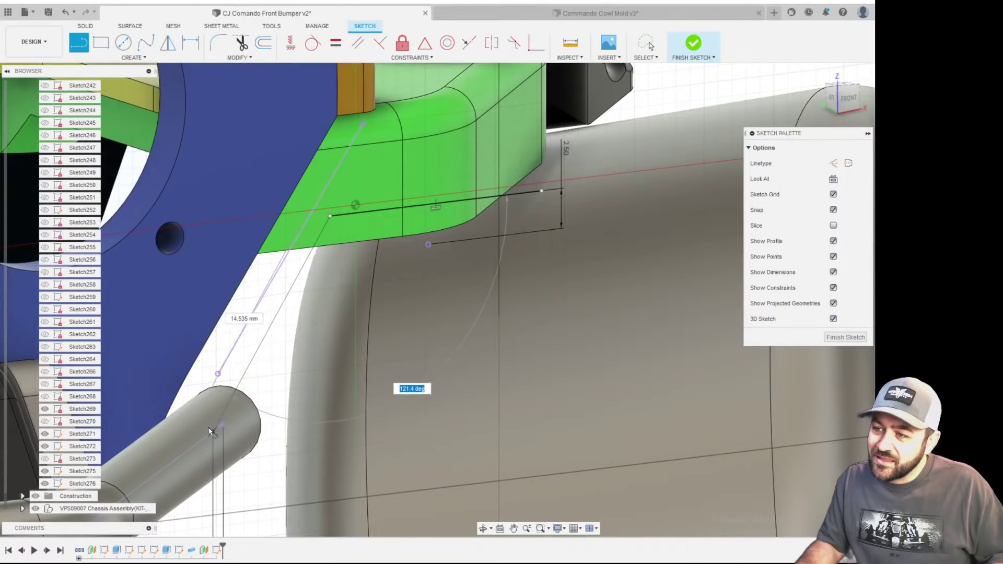
scroll(254, 386, "down", 1)
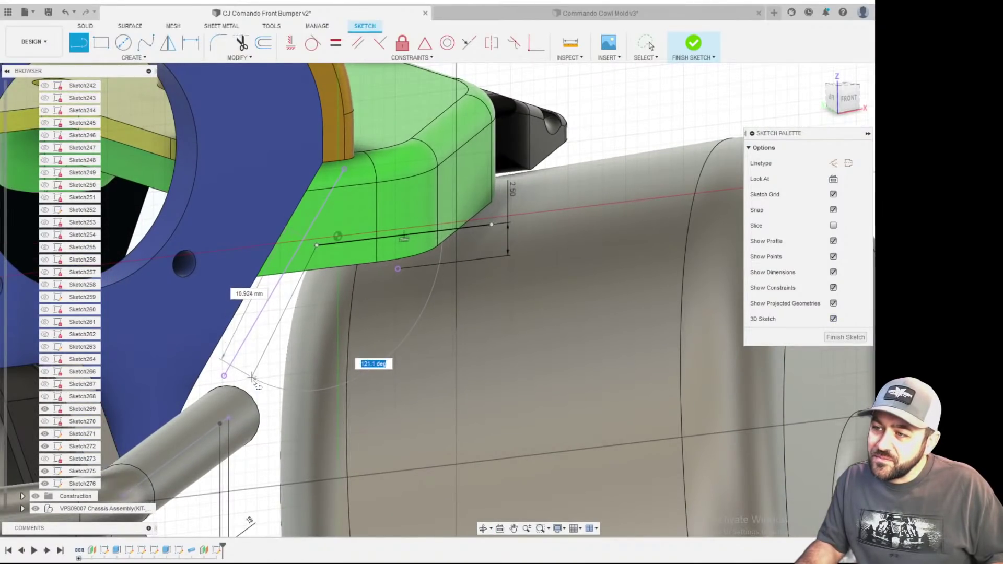
left_click(252, 377)
key("Escape")
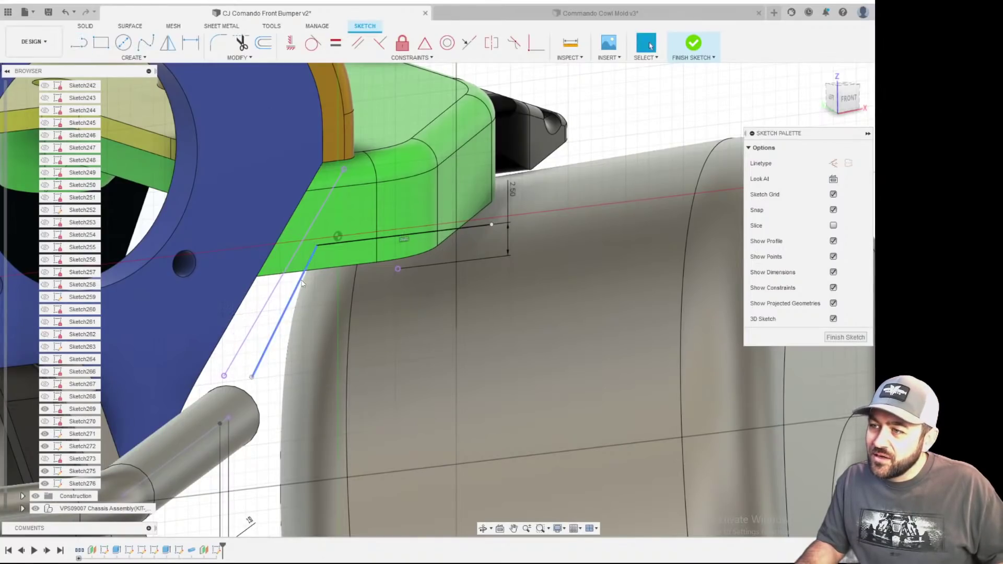
- Fix the corner point where the horizontal and angled sketch lines meet
left_click(317, 246)
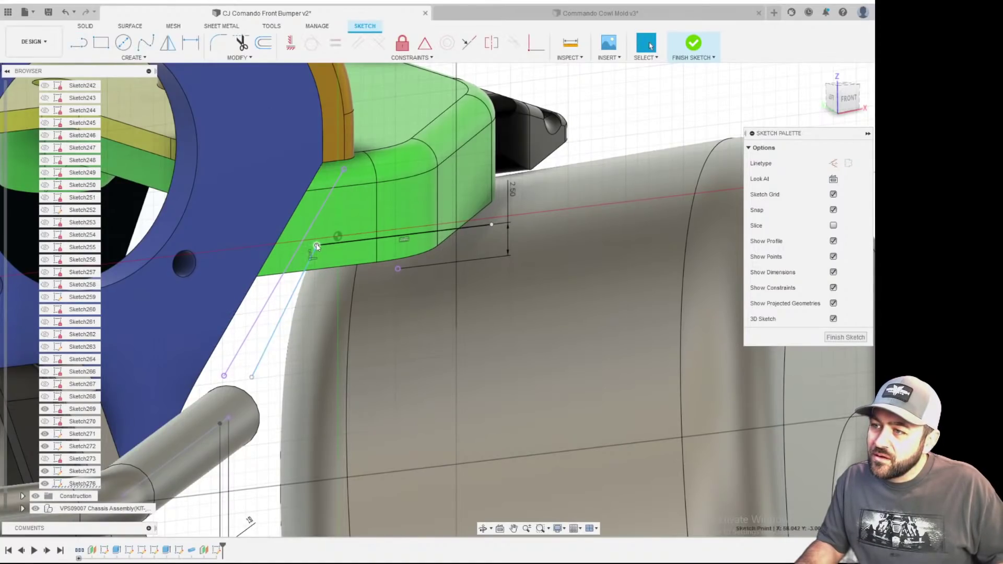
right_click(317, 245)
left_click(313, 302)
mouse_move(314, 306)
middle_mouse_down("shift")
mouse_move(363, 319)
mouse_move(308, 373)
mouse_move(387, 292)
middle_mouse_up("shift")
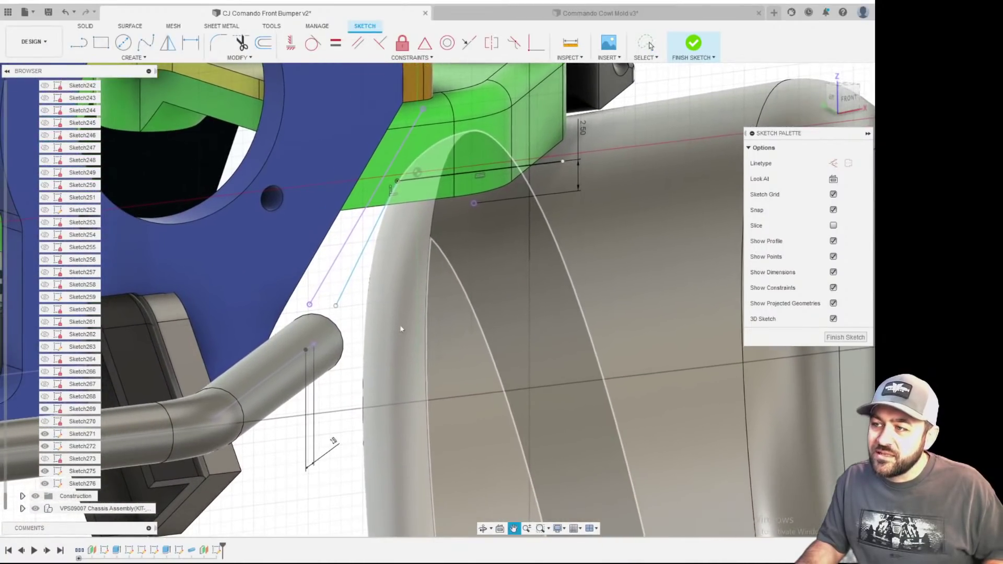
- Constrain the angled line's free lower end coincident with the sketch point near the bumper tube's outer end
scroll(357, 316, "up", 3)
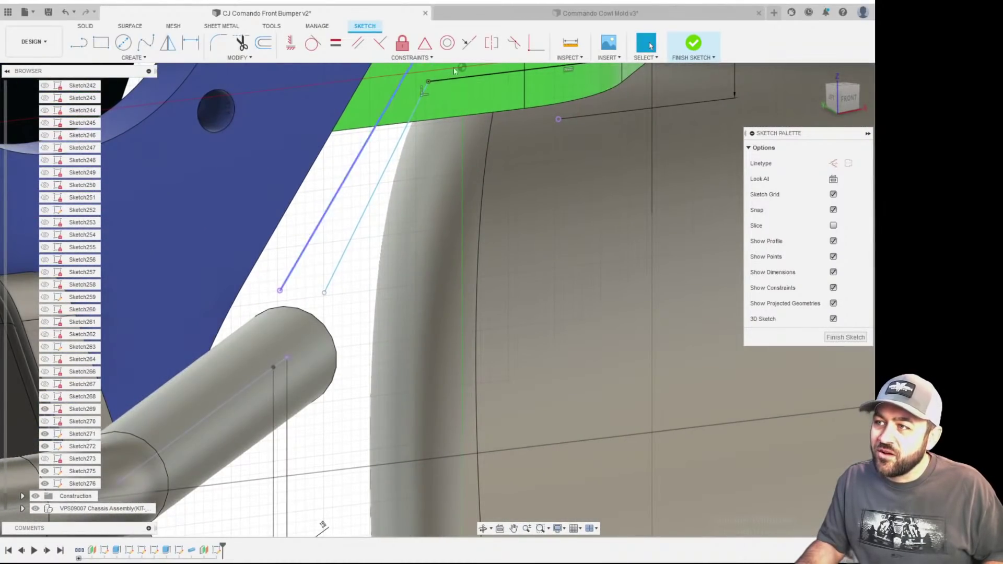
left_click(273, 369)
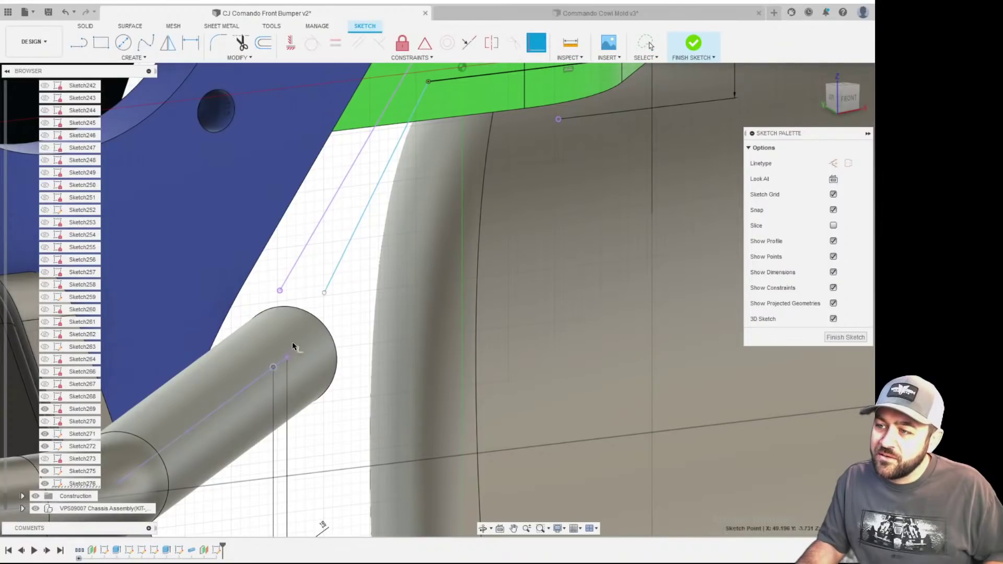
left_click(324, 295)
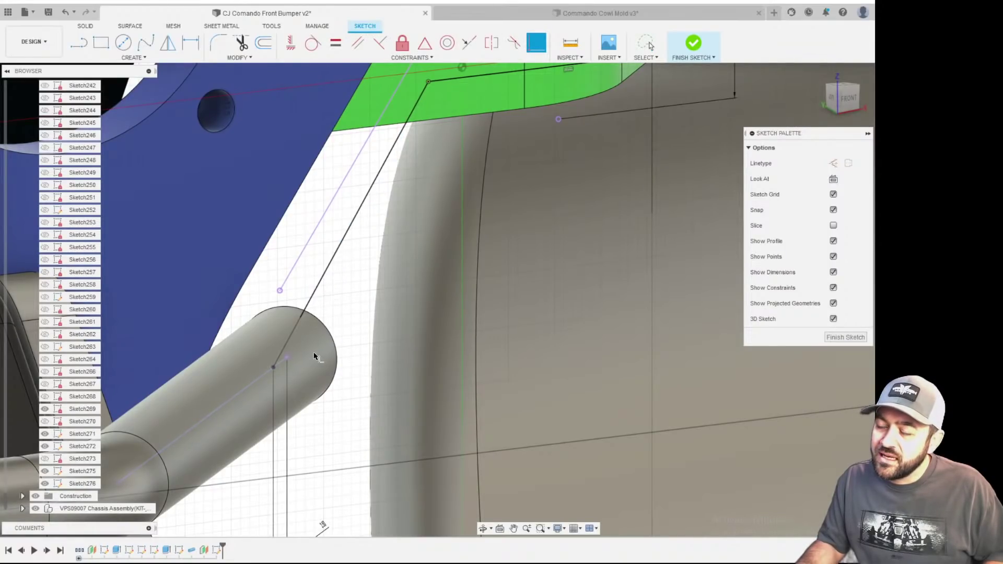
- Fillet the corner between the angled and horizontal sketch lines with a 10 mm radius
scroll(314, 357, "down", 4)
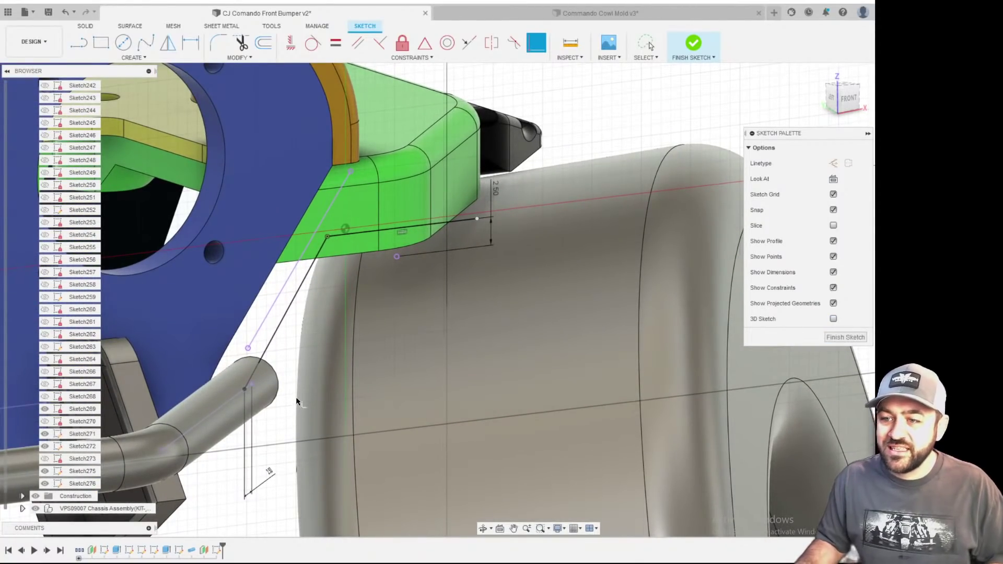
scroll(298, 401, "down", 3)
middle_click_drag(355, 392, 225, 392, "shift")
middle_click_drag(465, 390, 344, 337, "shift")
scroll(344, 336, "down", 1)
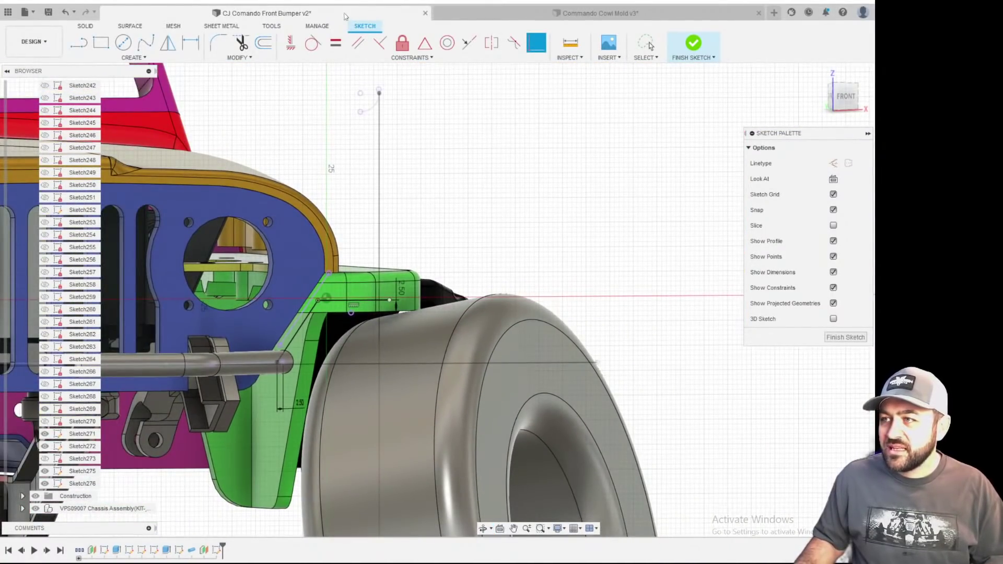
left_click(218, 43)
scroll(357, 338, "up", 2)
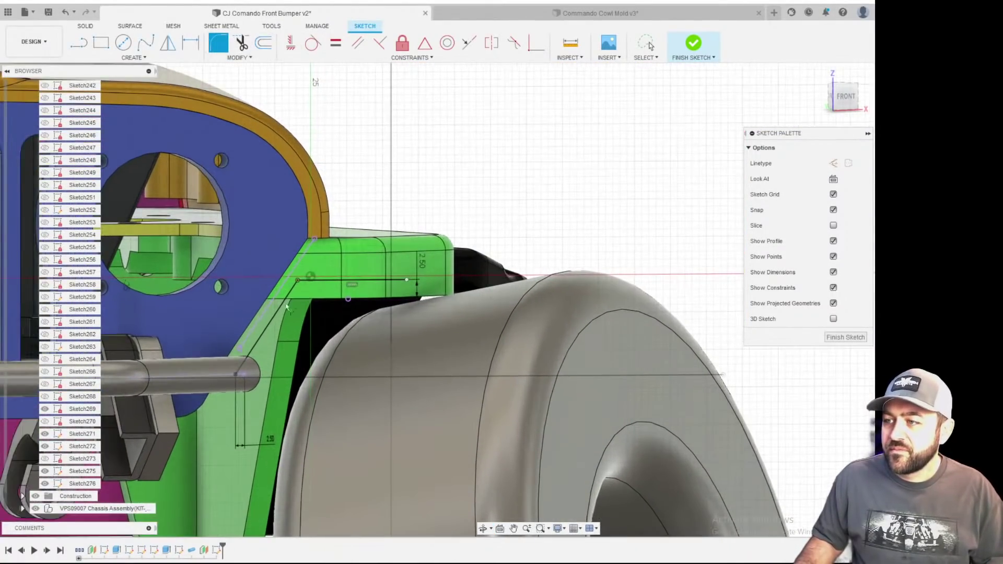
left_click(293, 287)
left_click(341, 281)
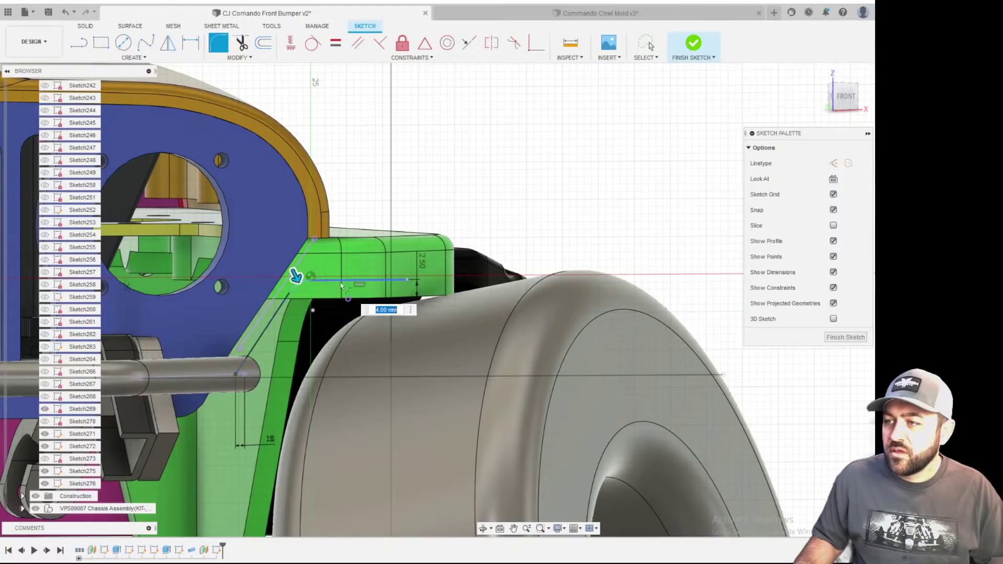
type("10")
key("Return")
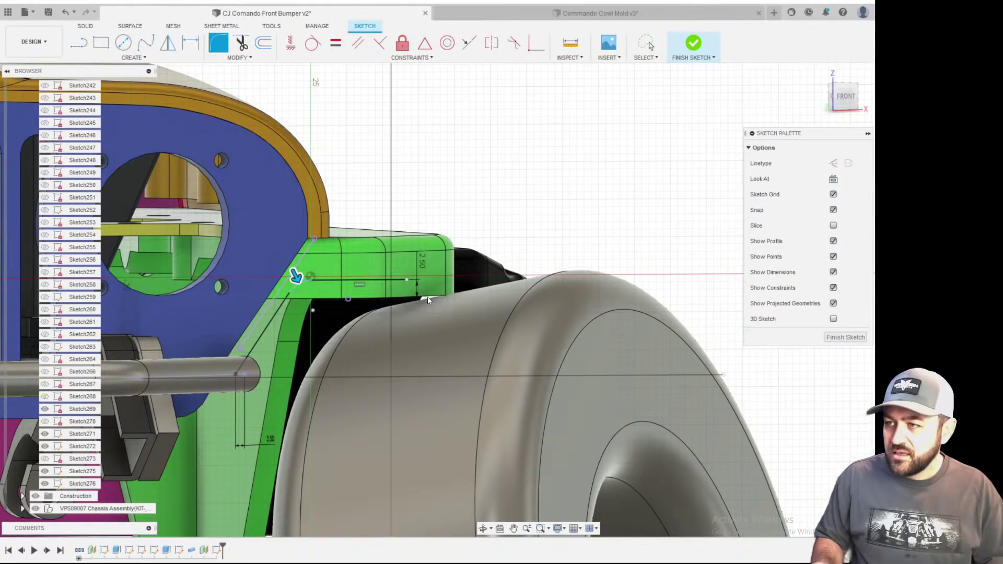
key("Return")
scroll(302, 318, "up", 3)
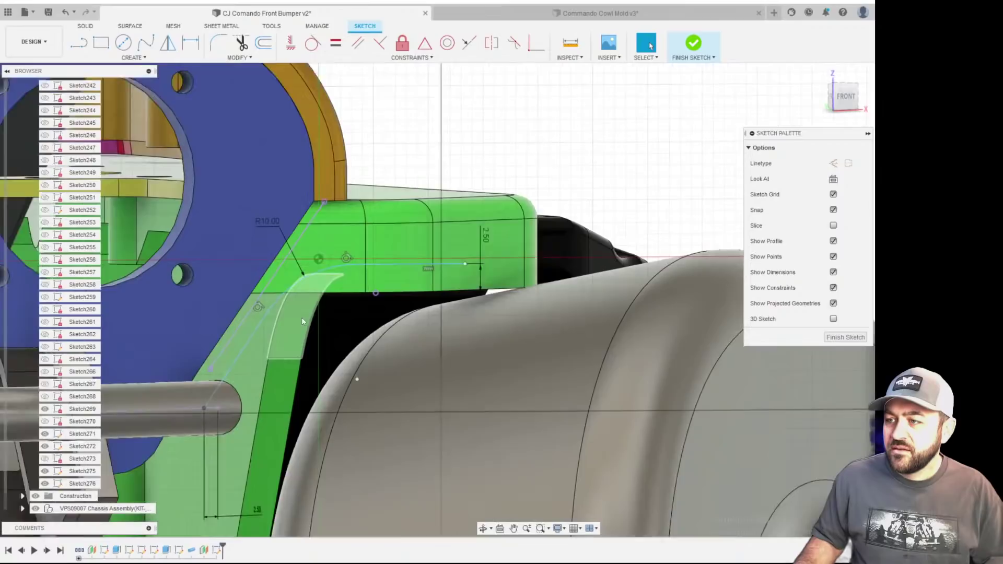
scroll(391, 297, "down", 2)
scroll(395, 299, "up", 1)
- Finish the sketch and set up a circular Pipe along the filleted sketch path with the operation New Body
left_click(695, 48)
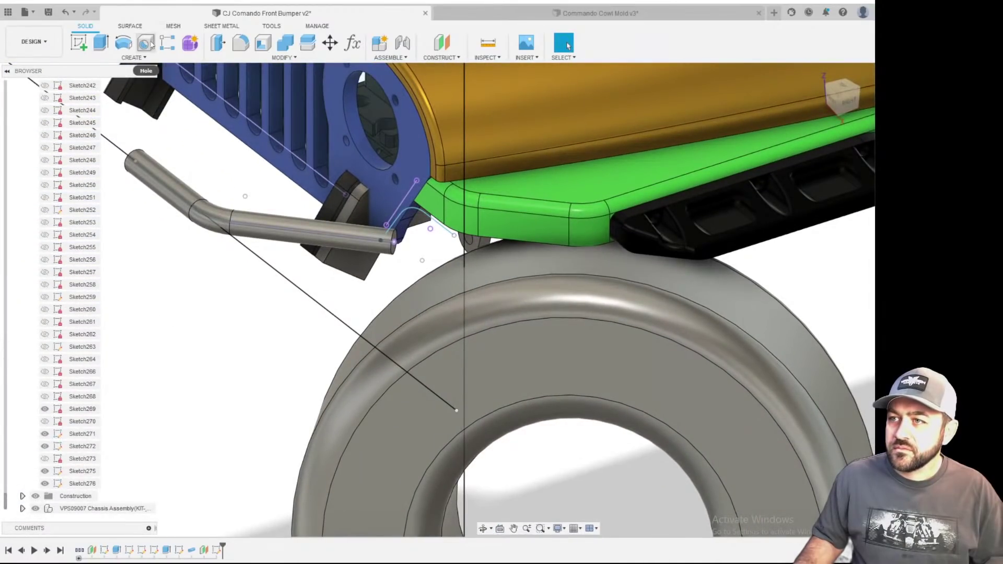
left_click(137, 57)
left_click(115, 277)
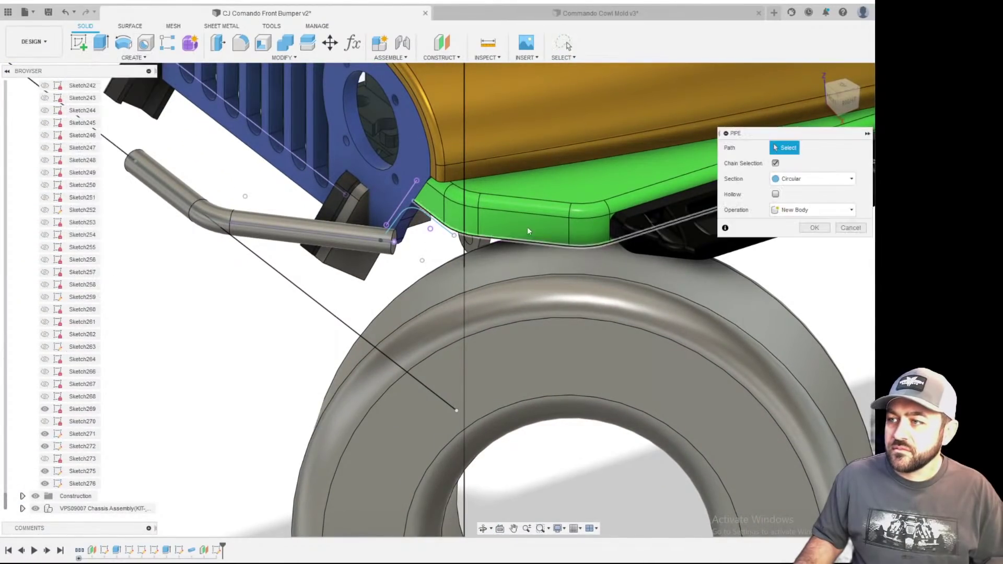
left_click(403, 214)
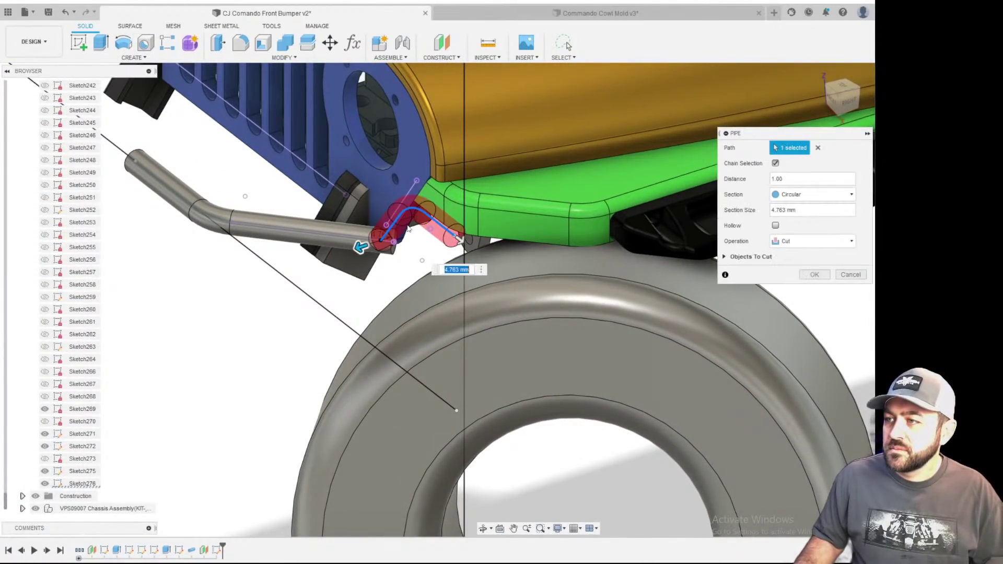
scroll(494, 234, "up", 3)
left_click(820, 240)
left_click(791, 291)
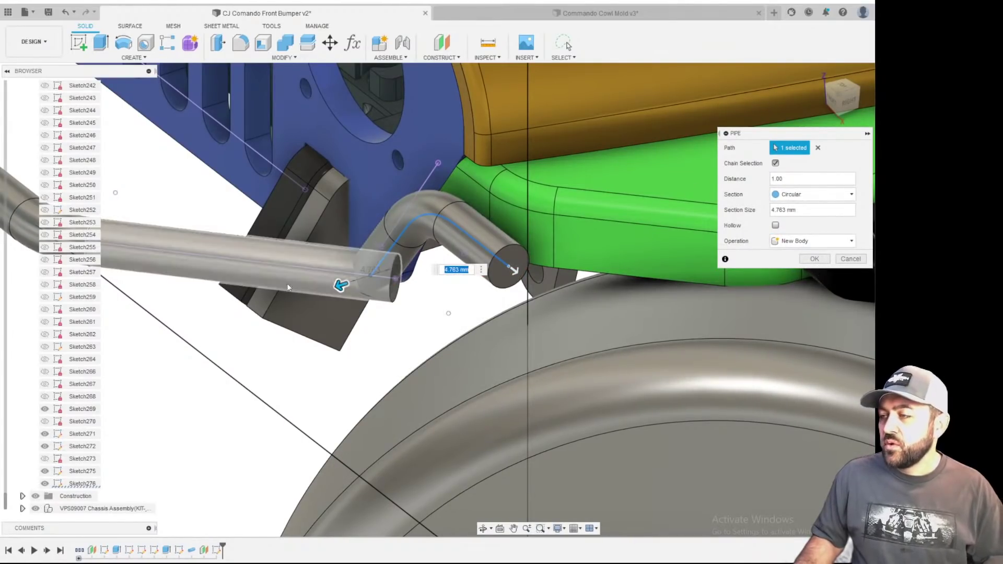
- Set the pipe's section size to 0.125 in and create the tube
scroll(378, 235, "down", 2)
scroll(476, 159, "up", 3)
middle_click_drag(418, 245, 475, 290, "shift")
scroll(475, 289, "down", 3)
middle_click_drag(283, 377, 328, 344, "shift")
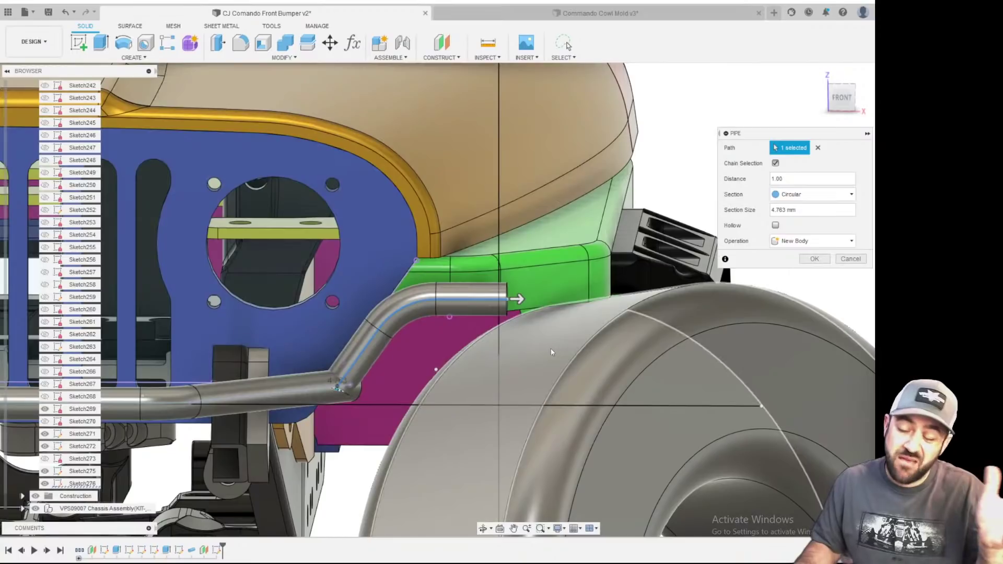
left_click(803, 205)
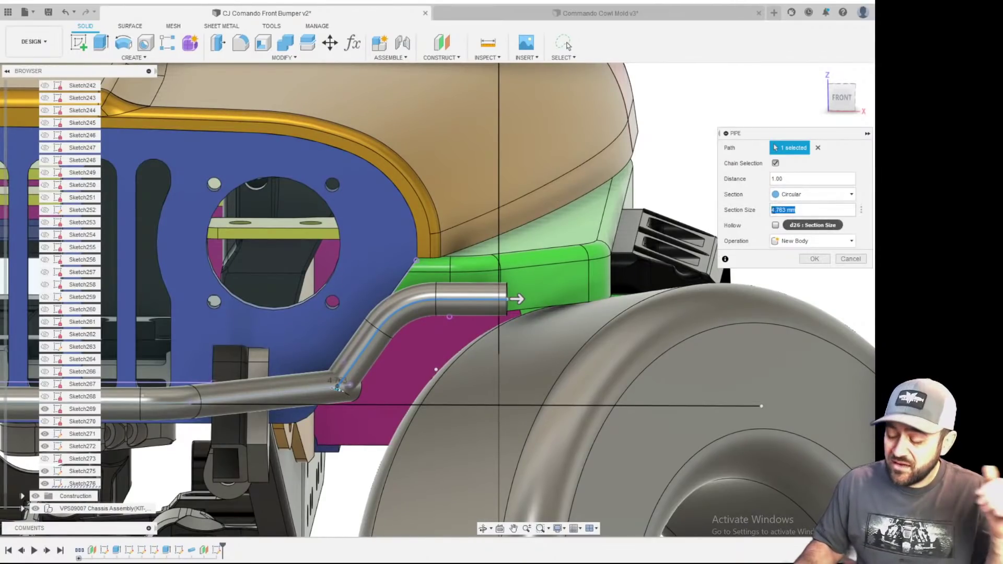
type(".125")
key("Return")
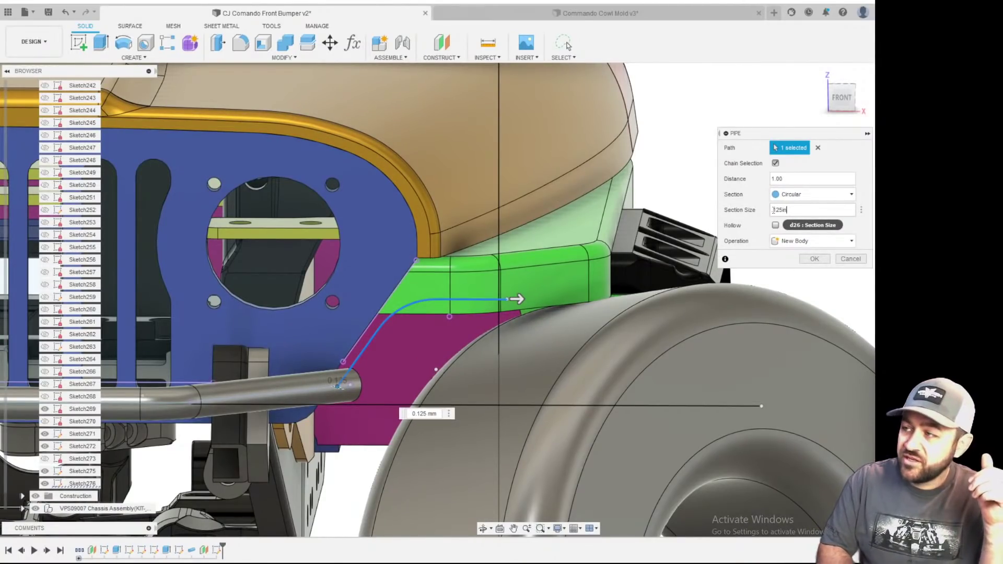
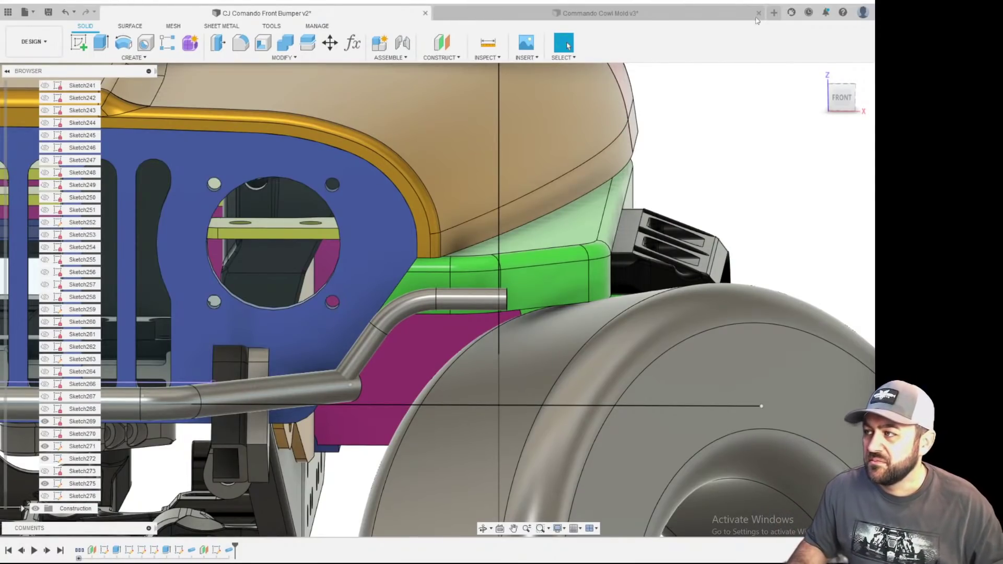
- Examine the new side tube from the front and at angles for its fit with the bumper tube, fender, grille and tire
left_click(846, 104)
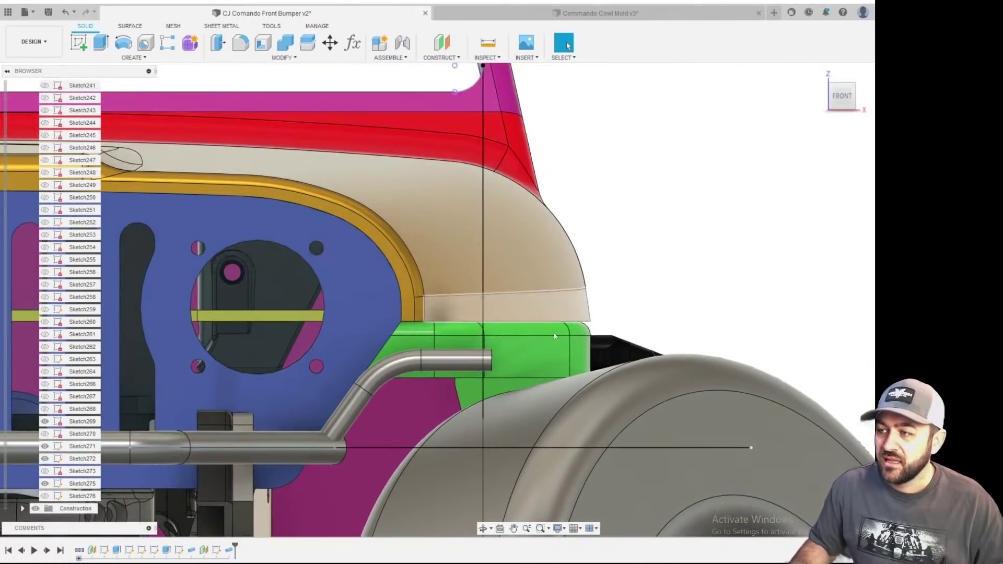
scroll(572, 265, "up", 3)
scroll(557, 265, "down", 3)
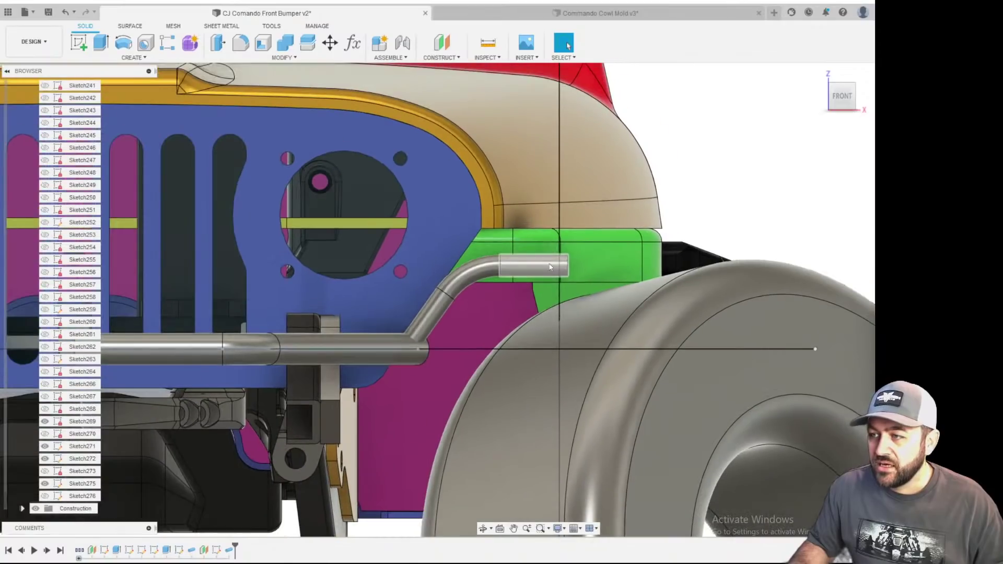
left_click(559, 247)
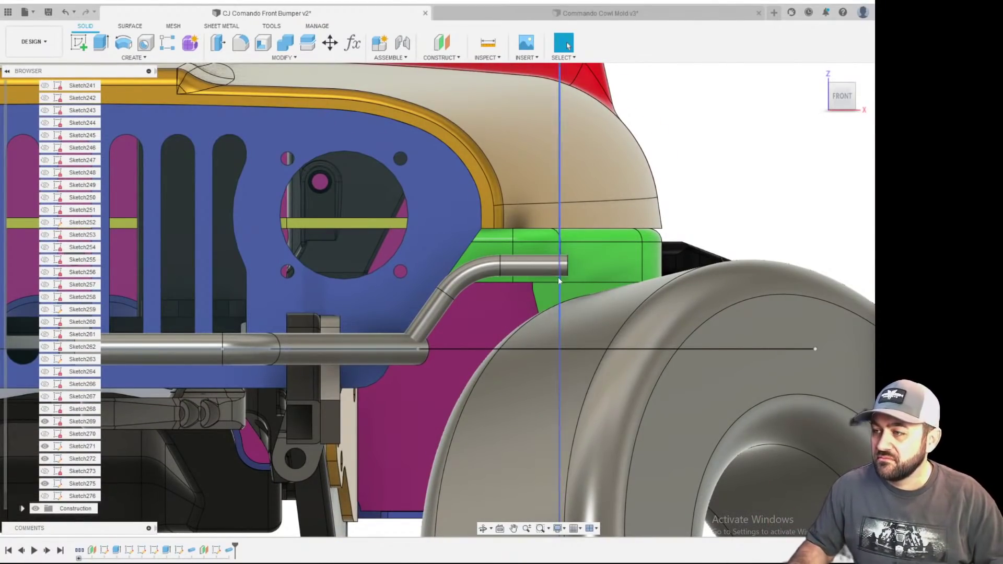
scroll(558, 266, "up", 4)
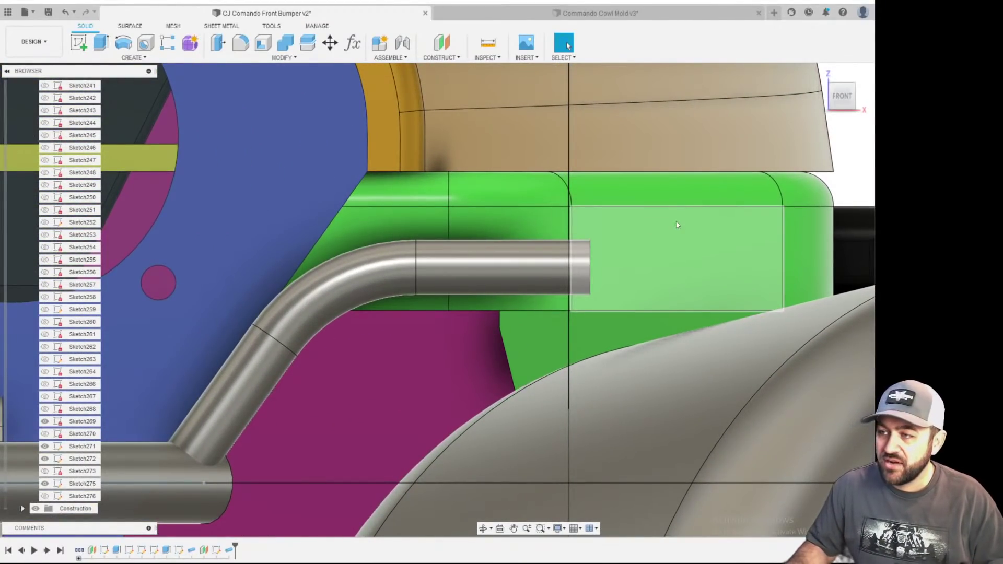
scroll(677, 225, "down", 5)
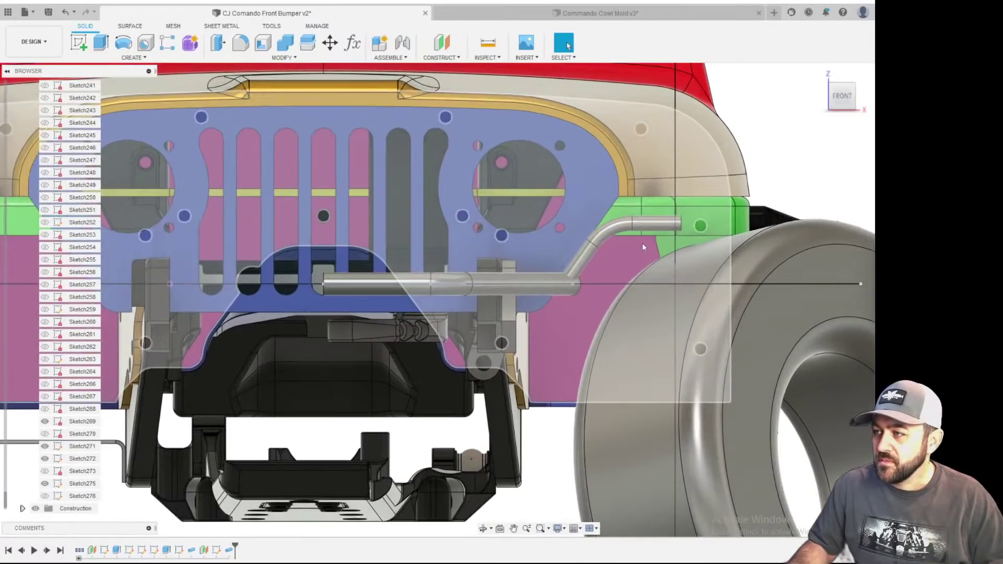
middle_click_drag(642, 247, 674, 245, "shift")
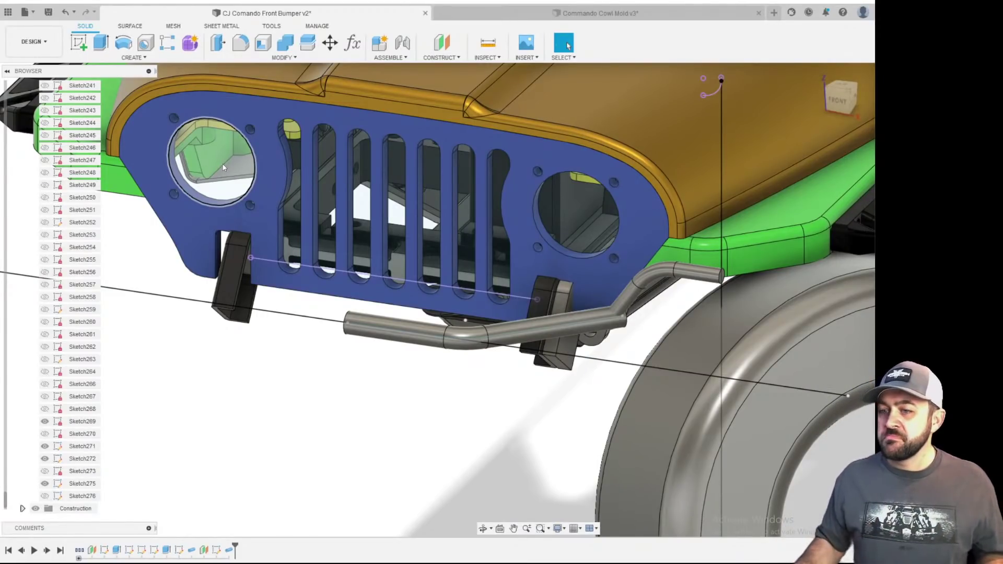
scroll(415, 337, "down", 2)
mouse_move(442, 332)
middle_mouse_down("shift")
mouse_move(385, 273)
mouse_move(441, 332)
middle_mouse_up("shift")
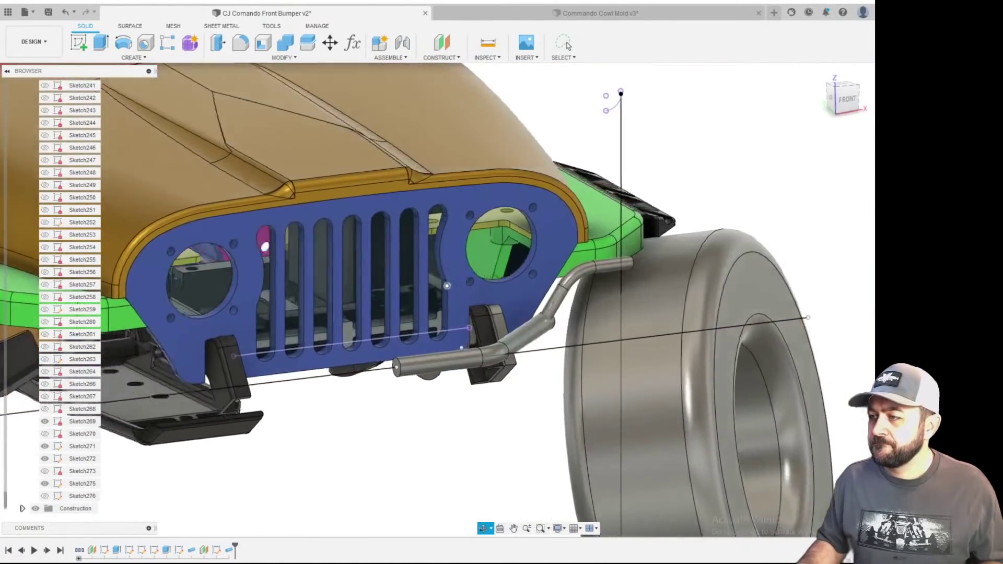
scroll(609, 315, "down", 1)
scroll(564, 251, "up", 2)
middle_click_drag(568, 315, 540, 318, "shift")
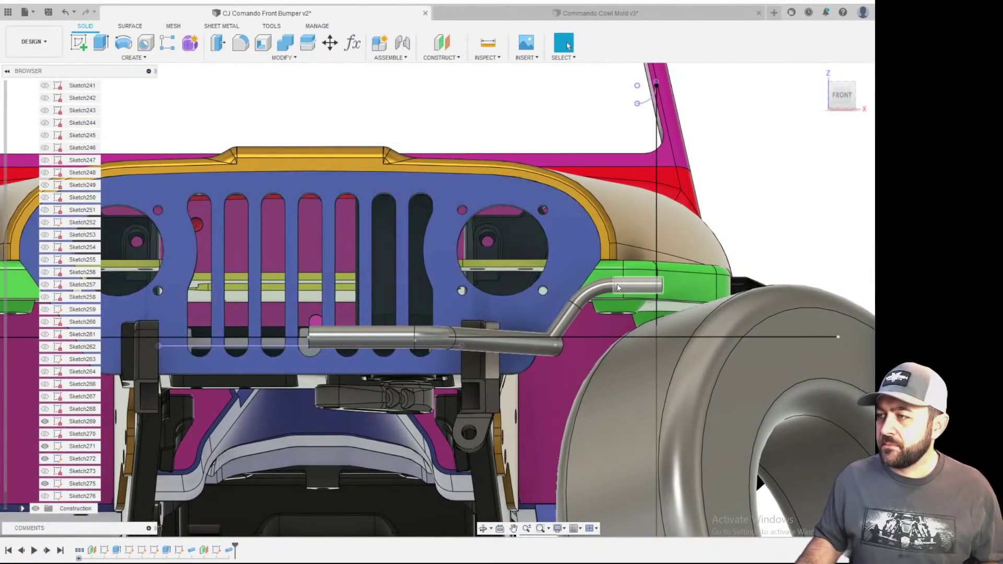
middle_click_drag(472, 182, 629, 142)
scroll(595, 162, "down", 2)
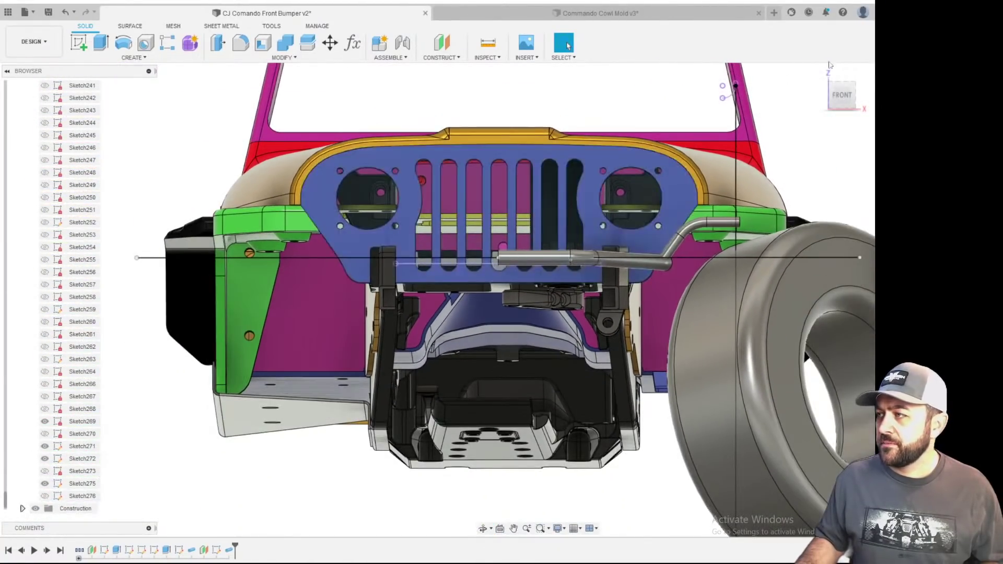
left_click(840, 98)
scroll(422, 219, "up", 2)
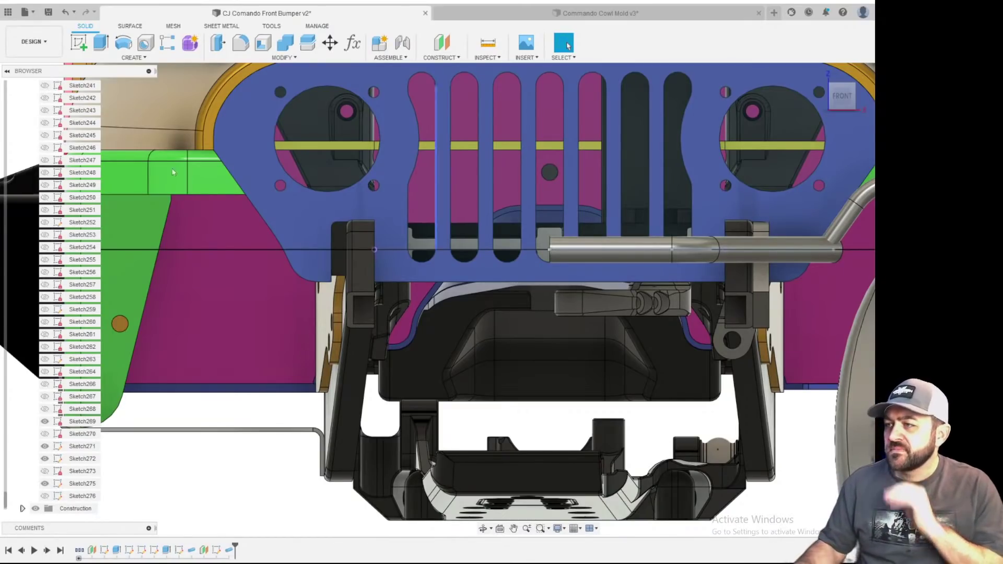
scroll(389, 147, "down", 3)
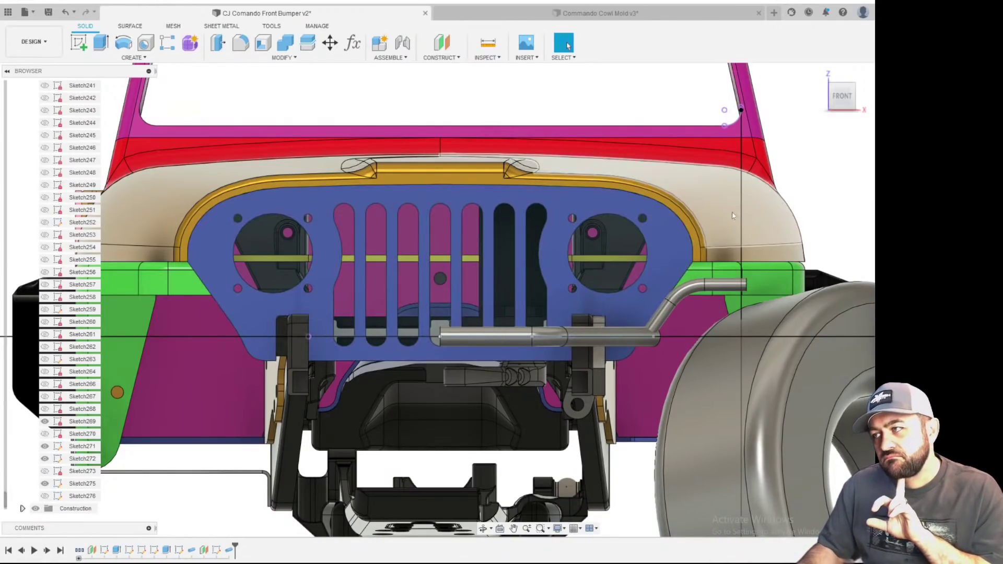
- Start a new sketch, collapse the Sketches folder and expand the Construction folder to list the available planes
scroll(687, 229, "up", 3)
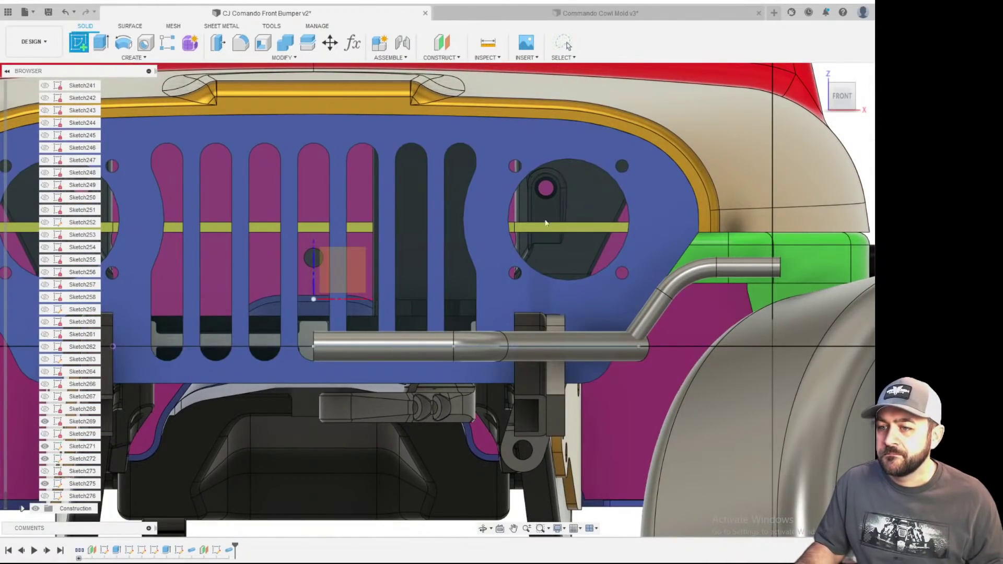
scroll(590, 234, "down", 8)
middle_click_drag(654, 201, 704, 221, "shift")
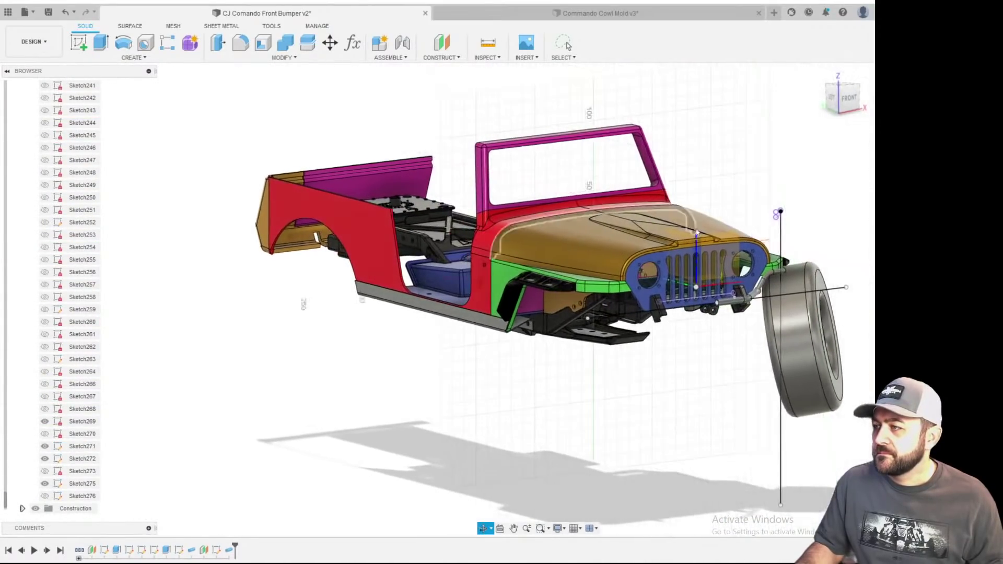
scroll(706, 223, "down", 3)
scroll(753, 235, "up", 4)
scroll(78, 325, "up", 1)
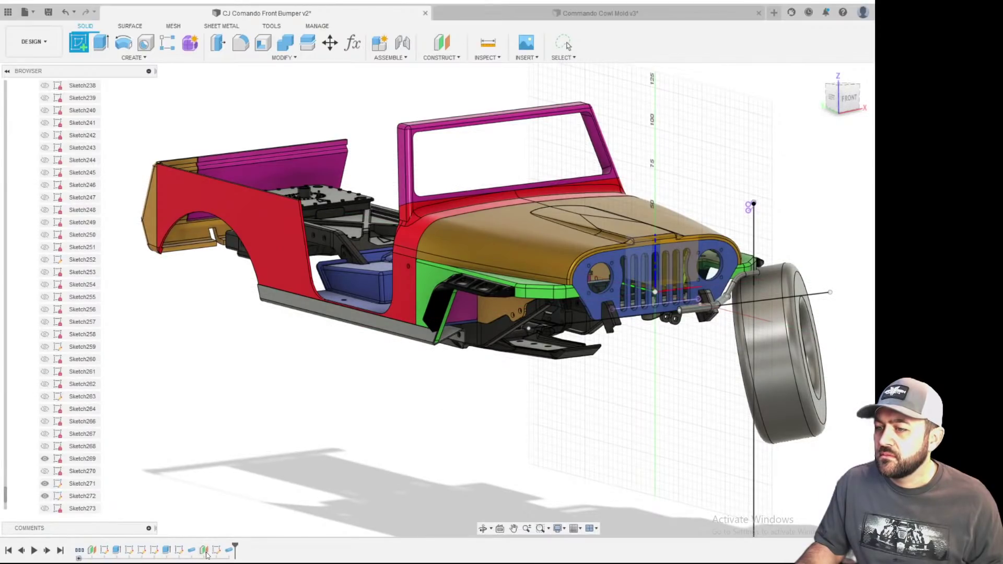
scroll(47, 315, "up", 2)
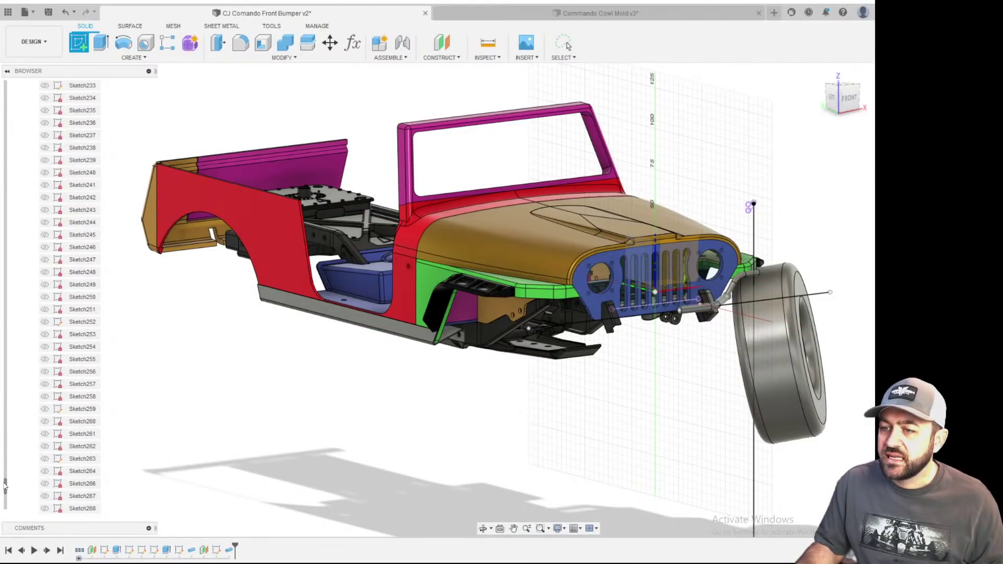
left_click(6, 359)
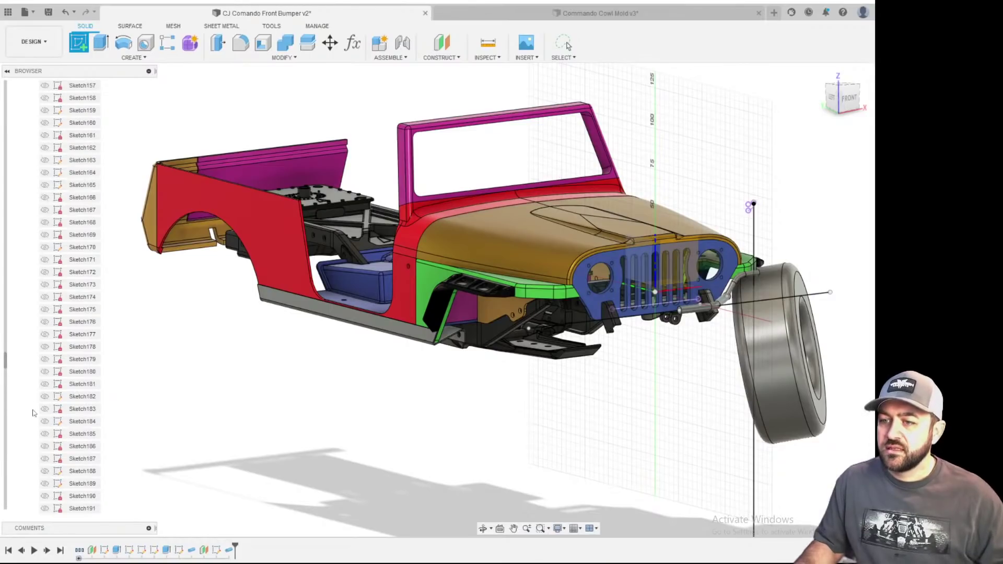
scroll(8, 365, "up", 2)
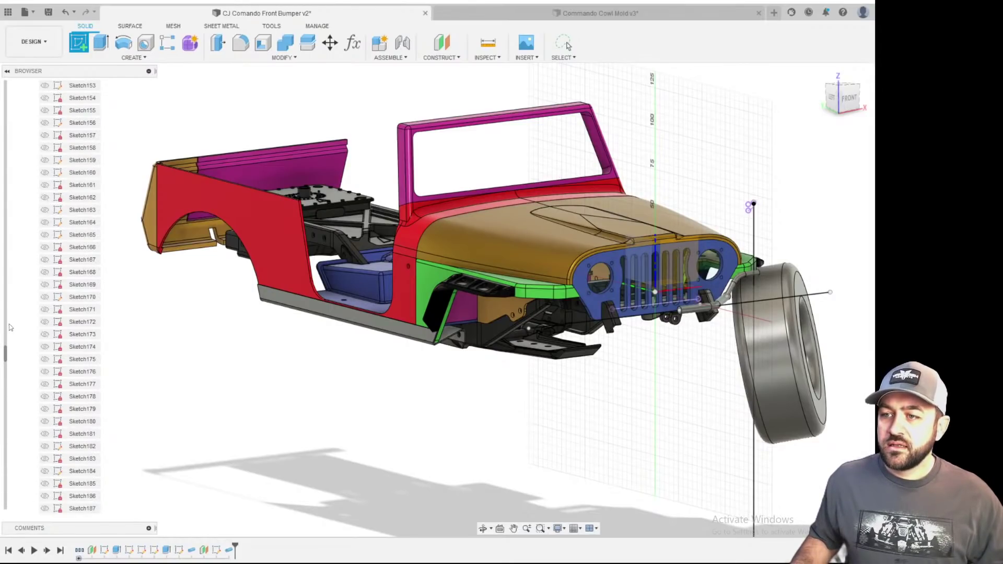
left_click(6, 283)
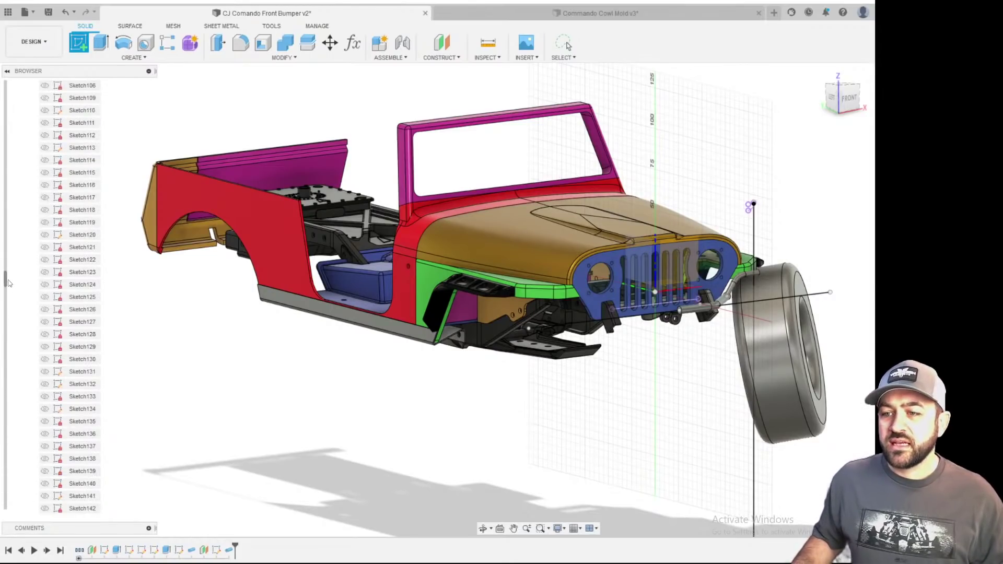
left_click(6, 196)
left_click(6, 153)
left_click(4, 130)
left_click_drag(3, 126, 3, 123)
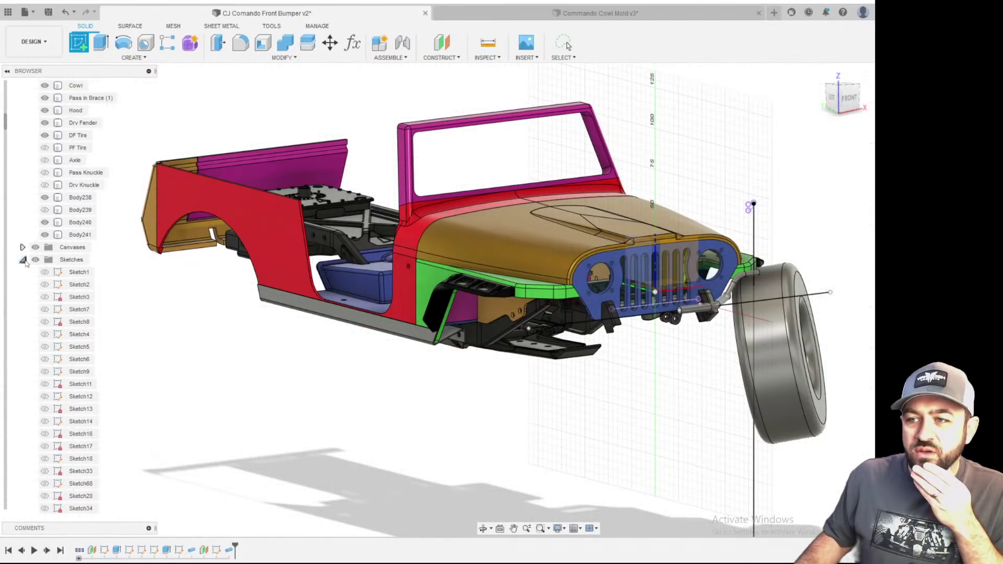
left_click(23, 260)
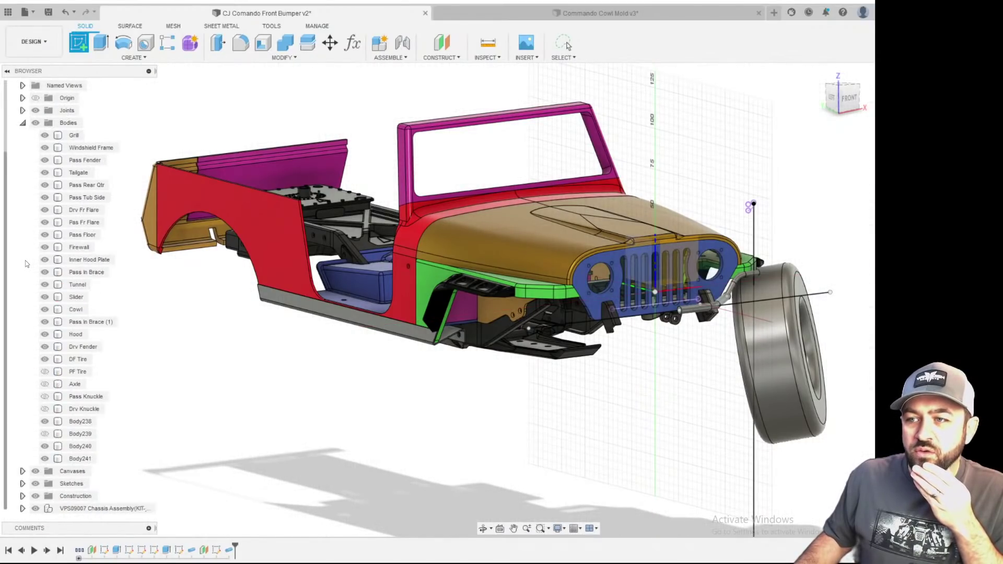
left_click(22, 496)
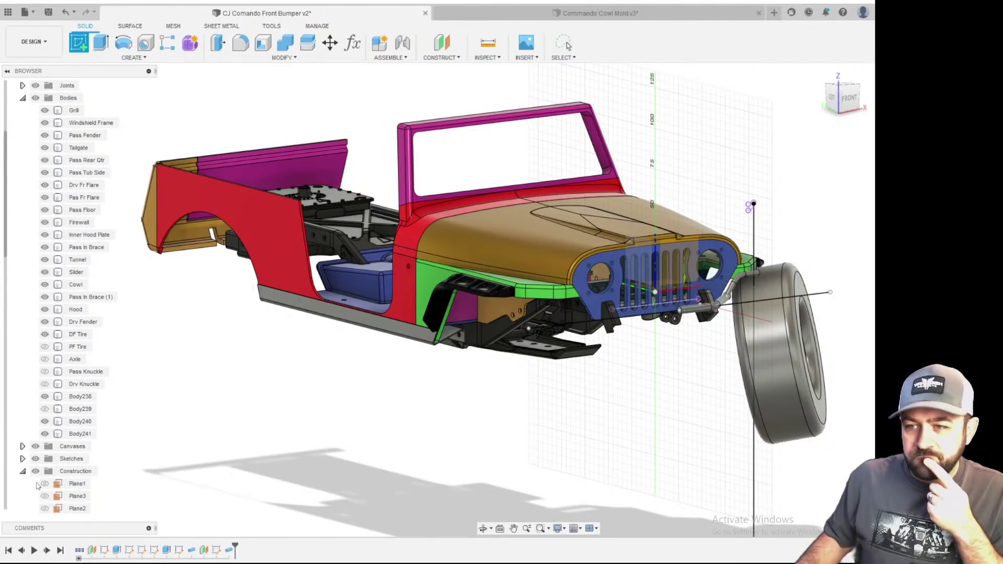
- Show construction plane Plane23 and place the new sketch on it
scroll(52, 473, "down", 5)
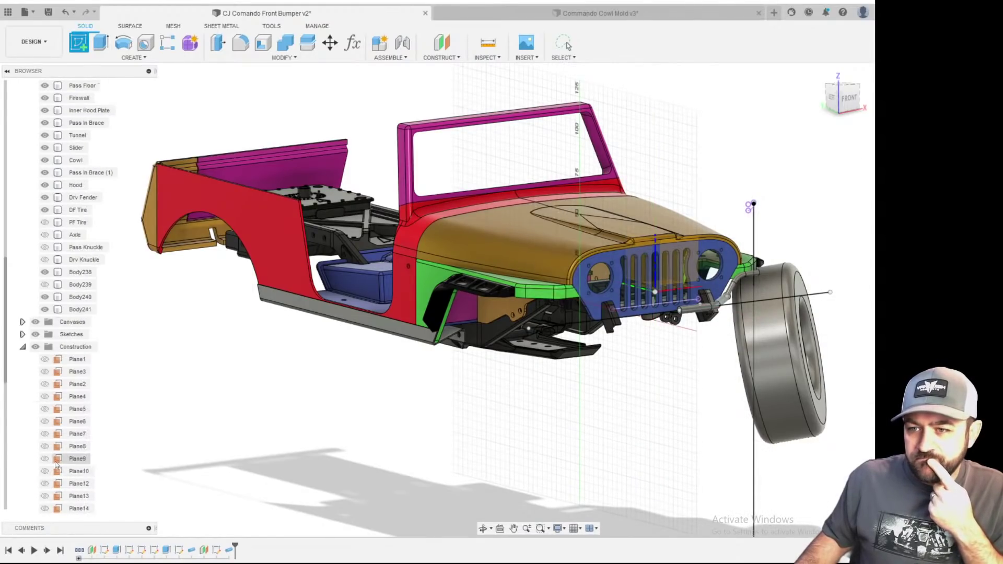
scroll(56, 464, "down", 2)
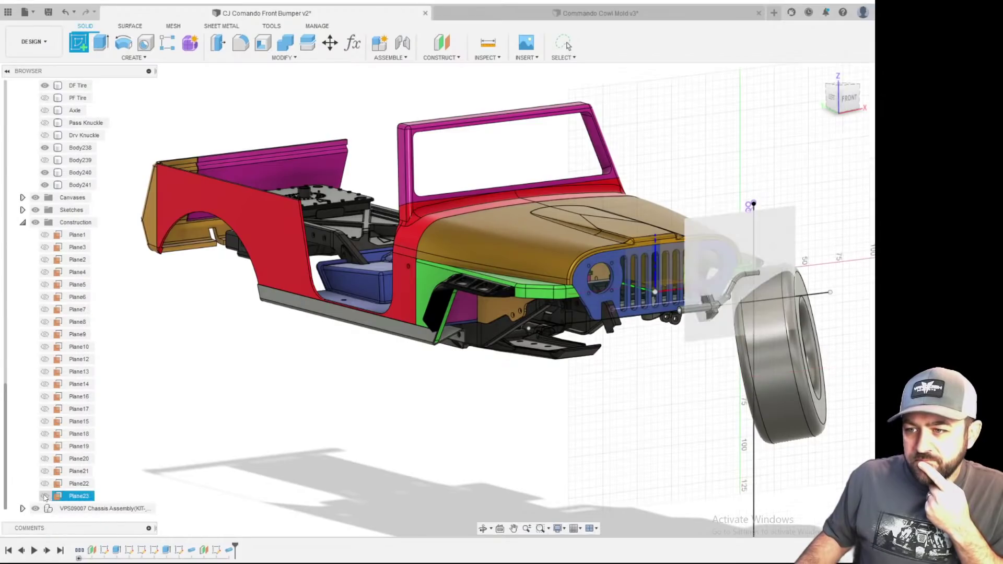
left_click(776, 224)
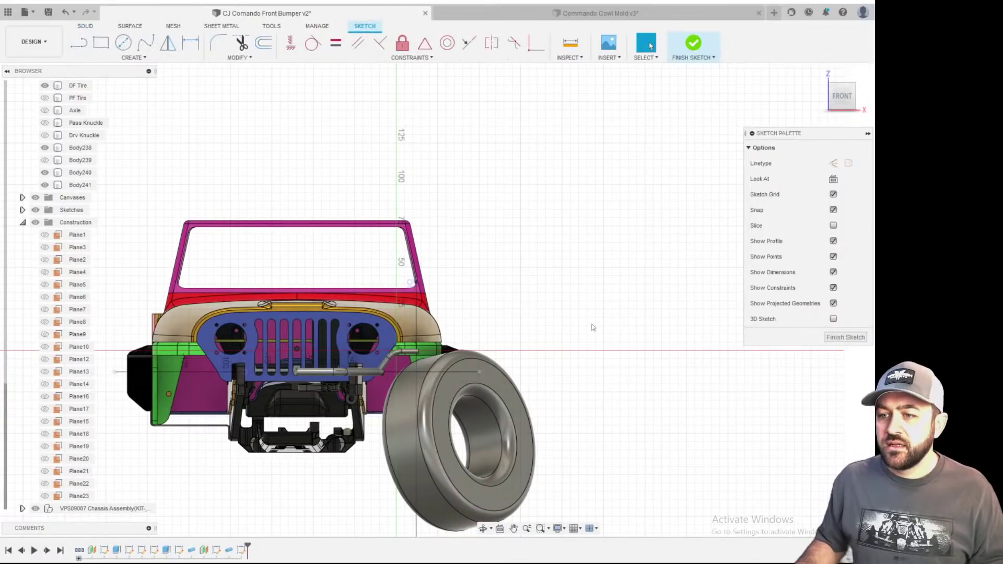
middle_click_drag(285, 396, 435, 311)
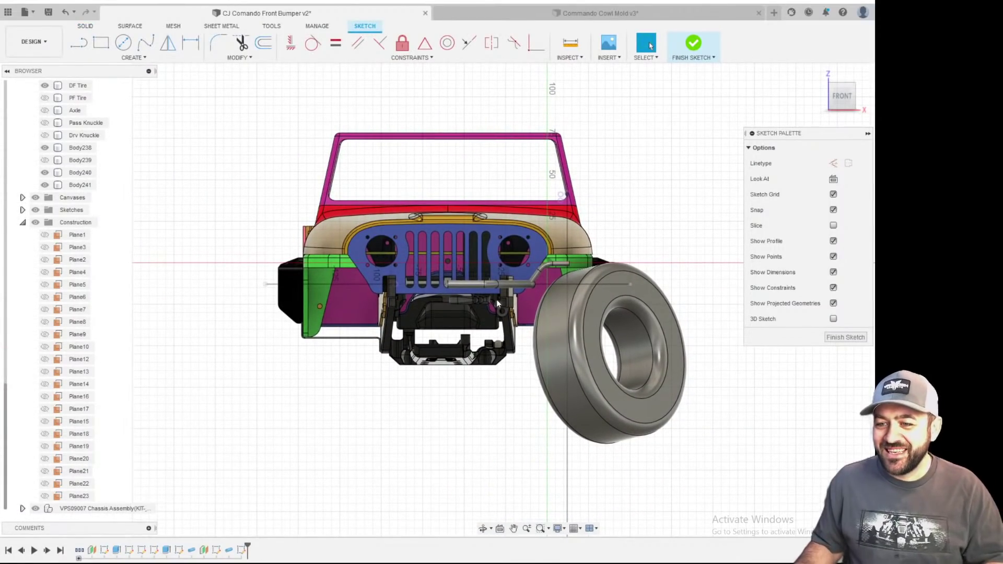
scroll(549, 235, "up", 5)
scroll(560, 214, "up", 3)
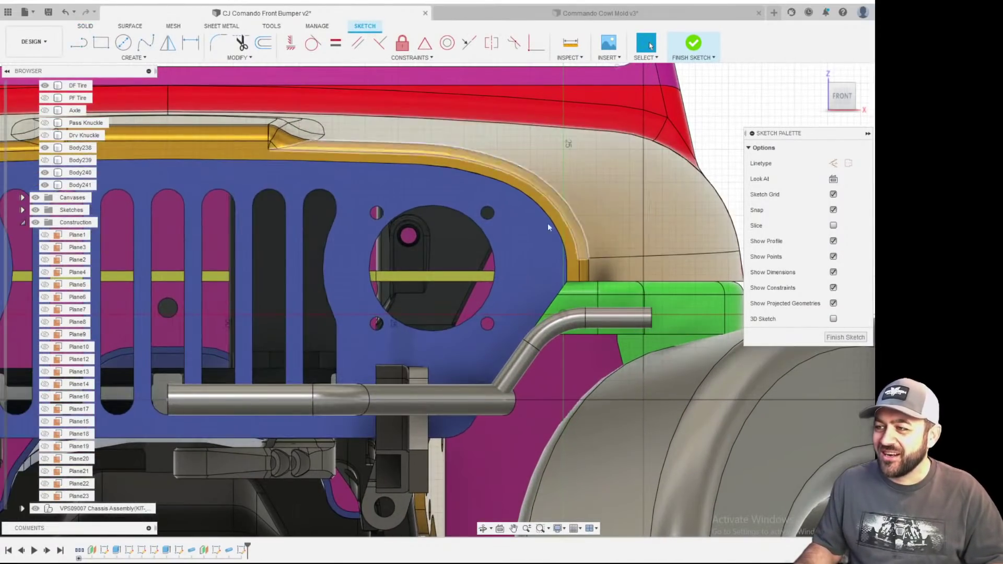
scroll(397, 186, "down", 3)
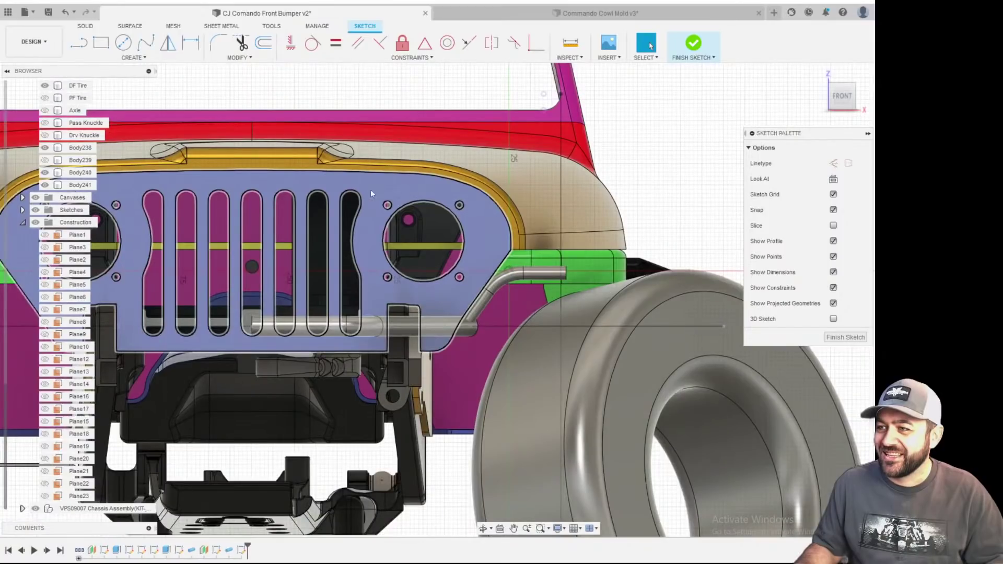
- Project the grille's top edge and outer curved side edges into the sketch, down to the corner where they meet the fender
scroll(366, 183, "up", 3)
scroll(314, 188, "down", 3)
scroll(349, 192, "up", 2)
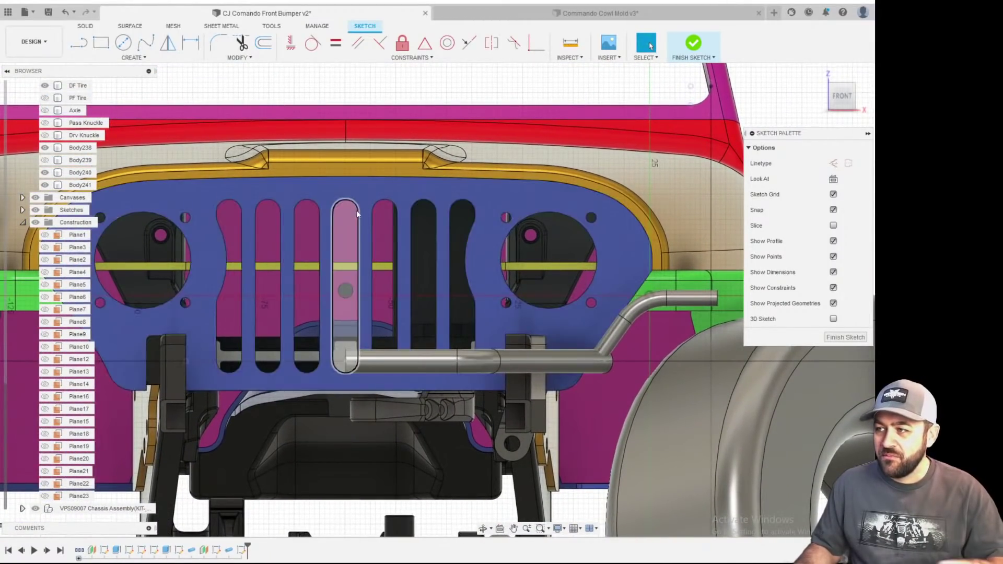
key("p")
left_click(426, 204)
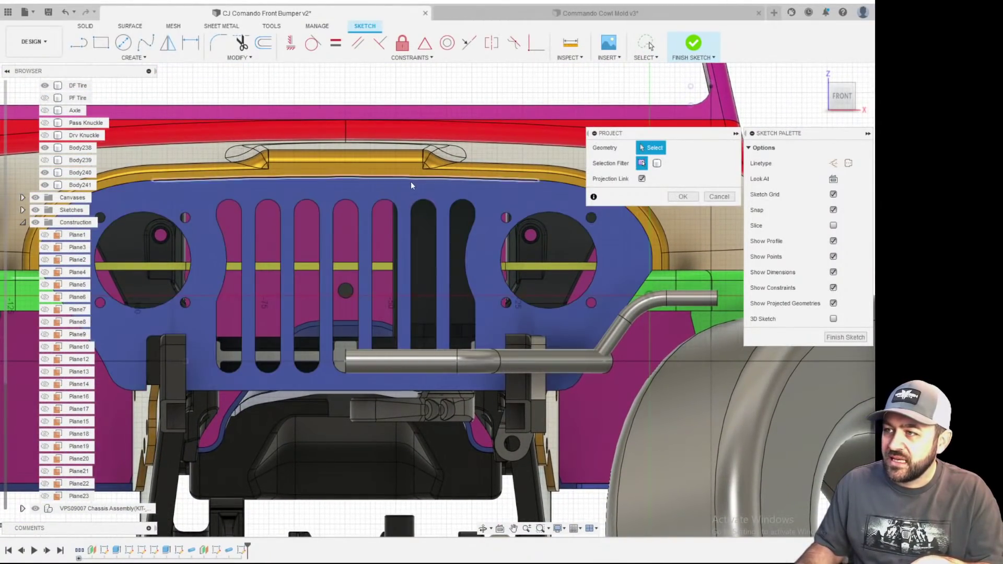
left_click(404, 177)
middle_click_drag(460, 193, 388, 182)
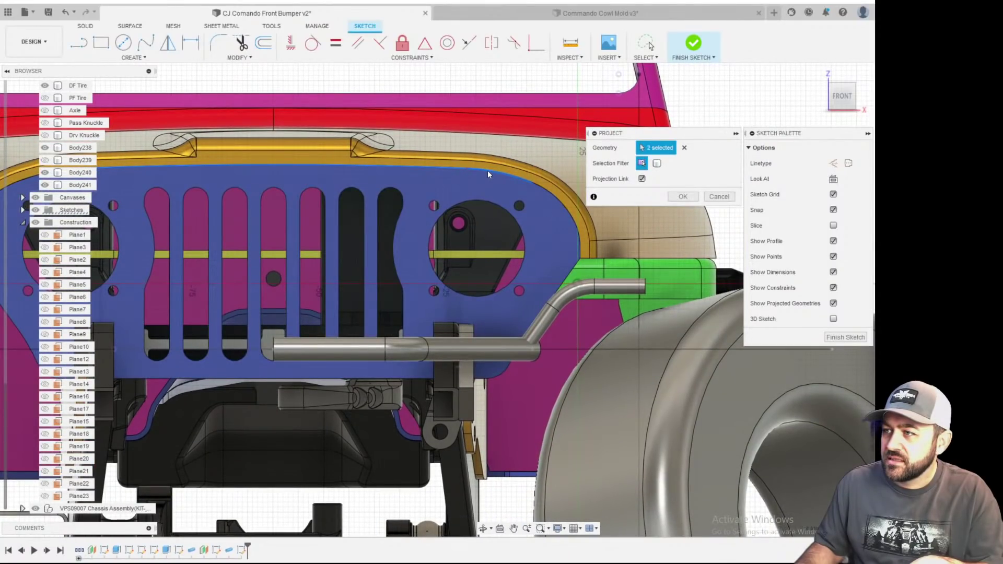
left_click(549, 188)
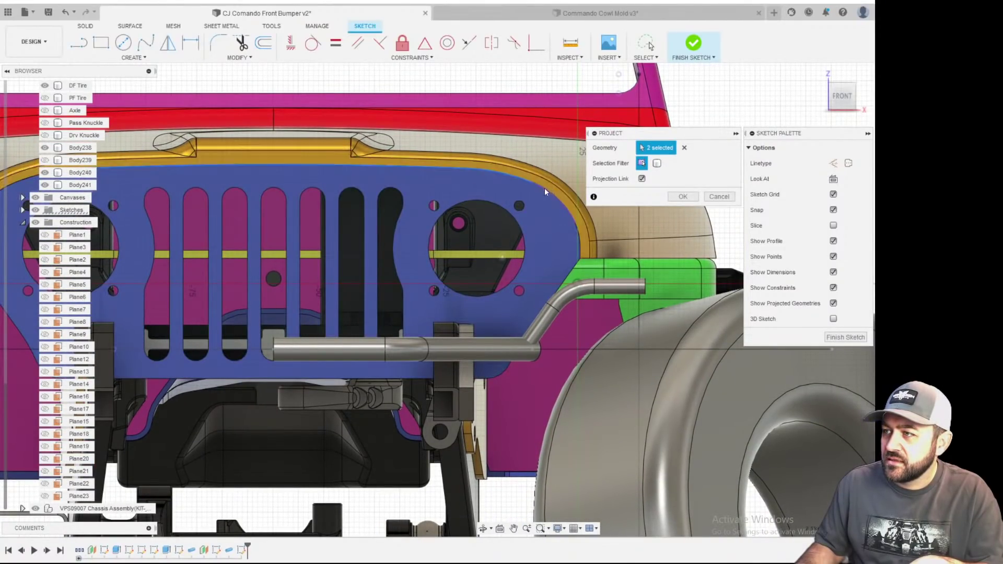
scroll(581, 231, "up", 3)
left_click(577, 226)
left_click(578, 256)
left_click(578, 257)
scroll(597, 288, "up", 3)
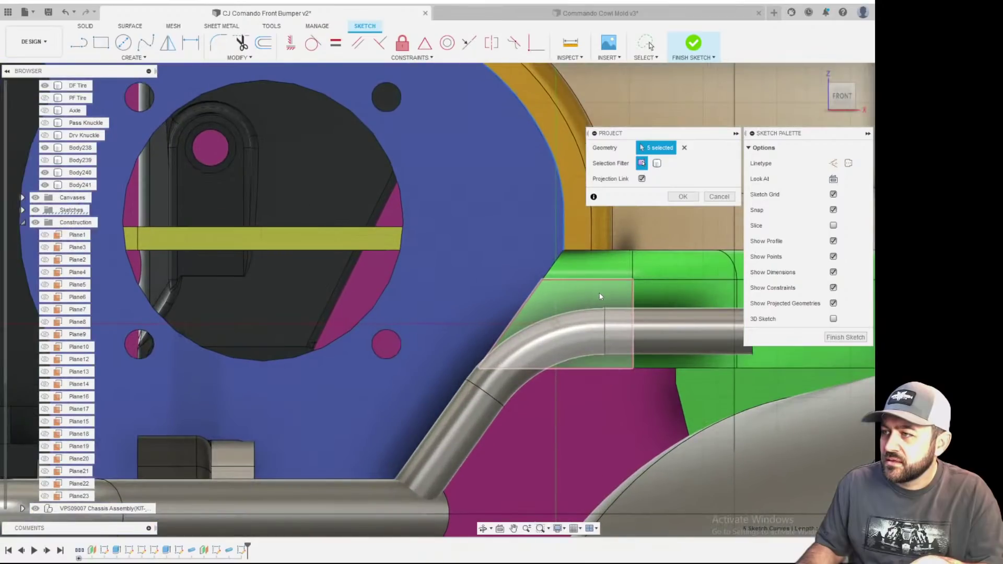
left_click(675, 199)
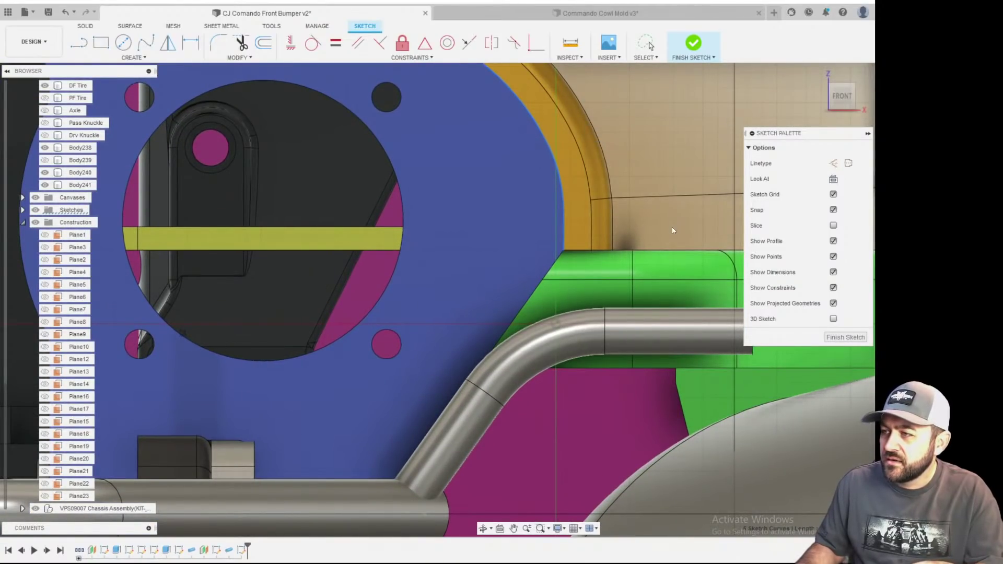
- Draw a vertical line about 6 mm long from the grille's lower outer corner down onto the side tube's bend
key("l")
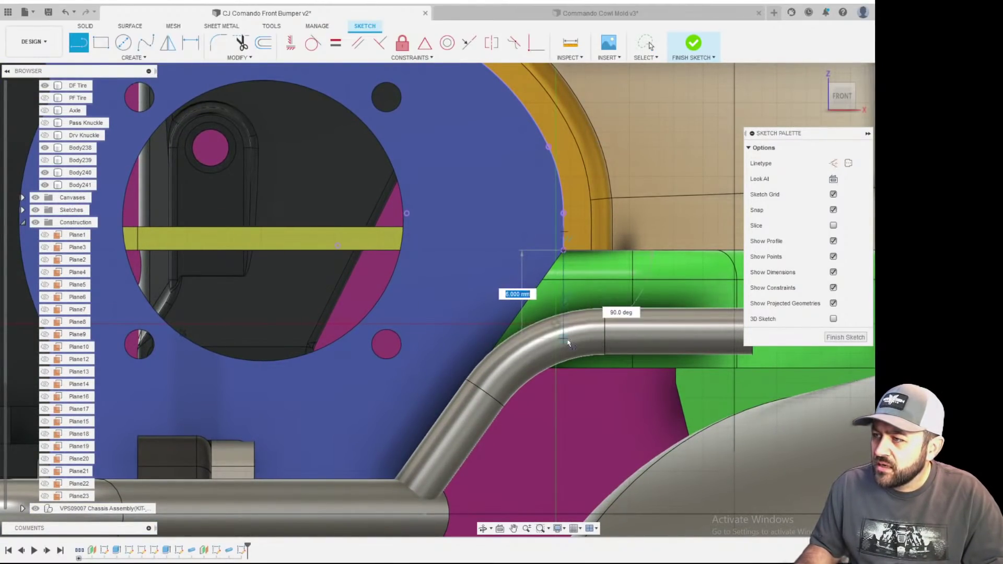
scroll(567, 341, "up", 3)
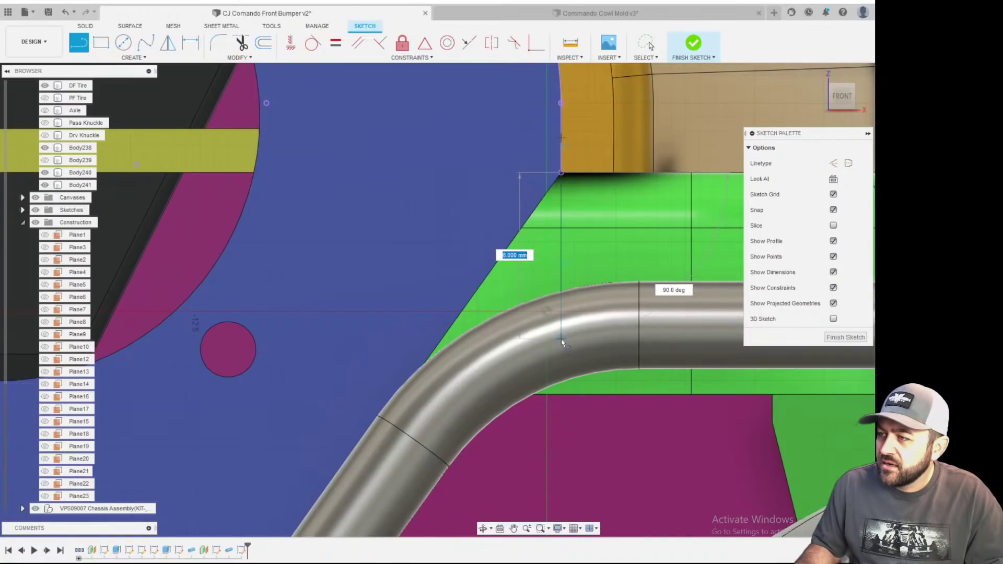
key("Escape")
scroll(544, 353, "down", 2)
key("Escape")
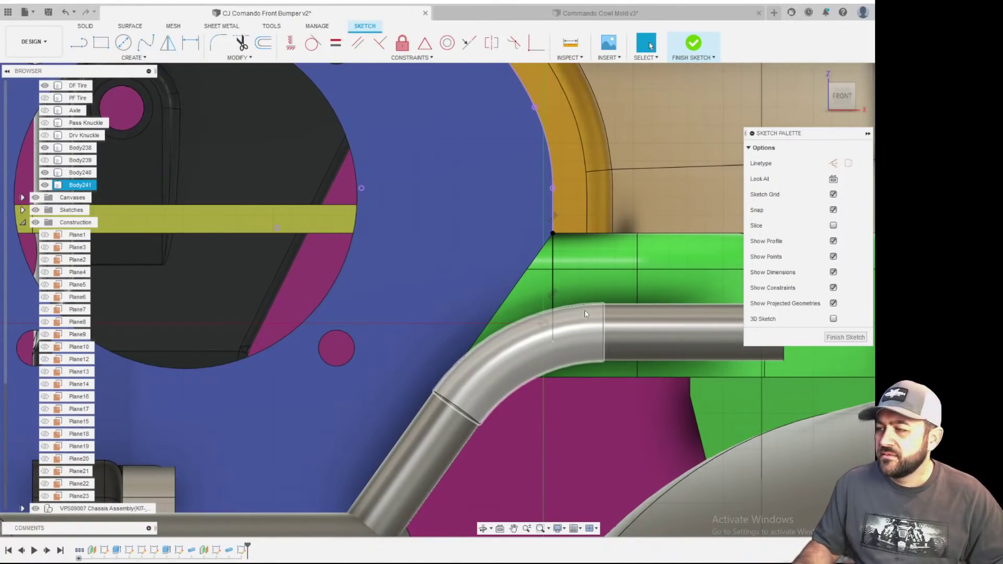
- Project the two circular edges at the ends of the side tube's bend into the sketch
scroll(585, 311, "down", 2)
scroll(615, 341, "up", 3)
scroll(616, 341, "up", 3)
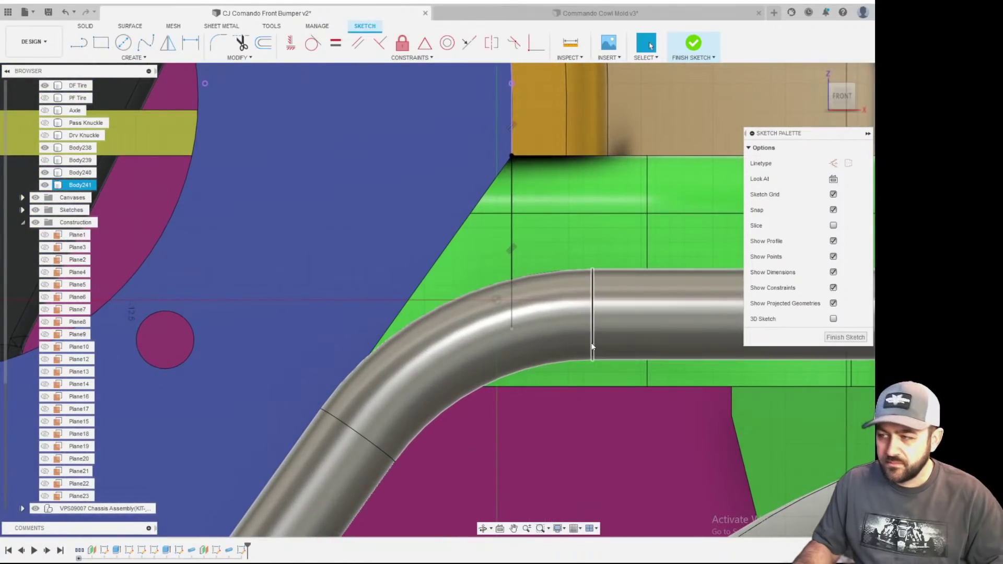
key("p")
left_click(533, 358)
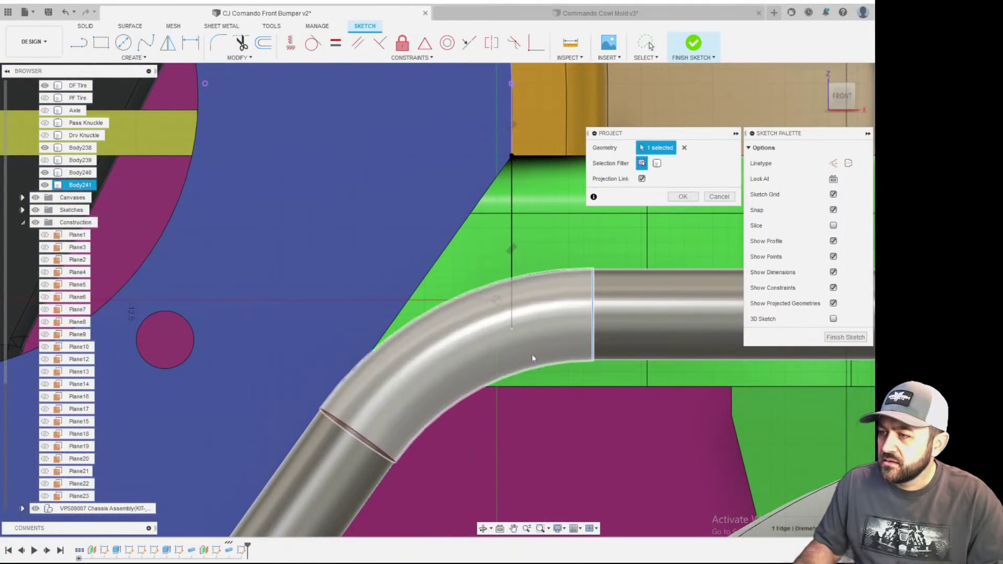
left_click(364, 444)
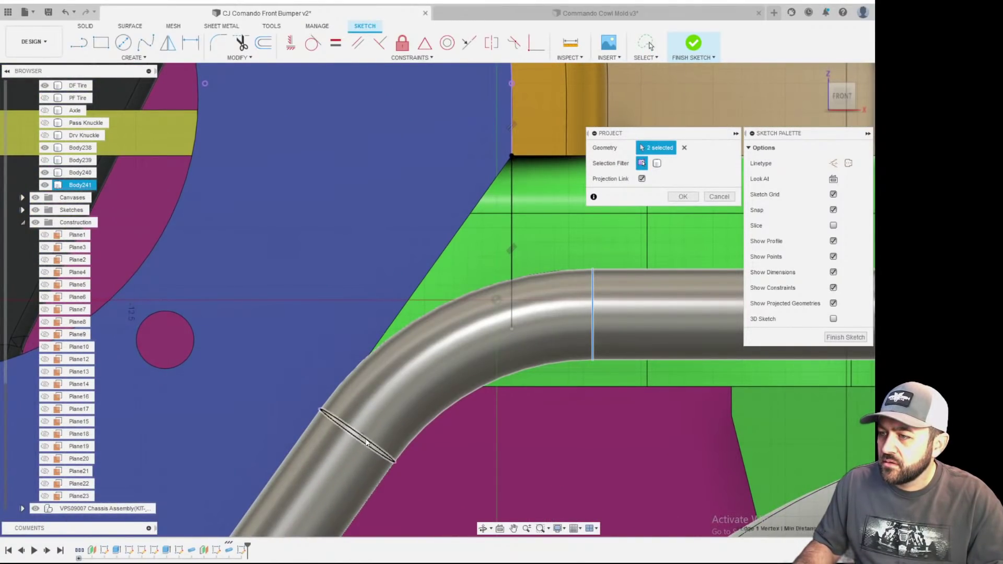
key("Return")
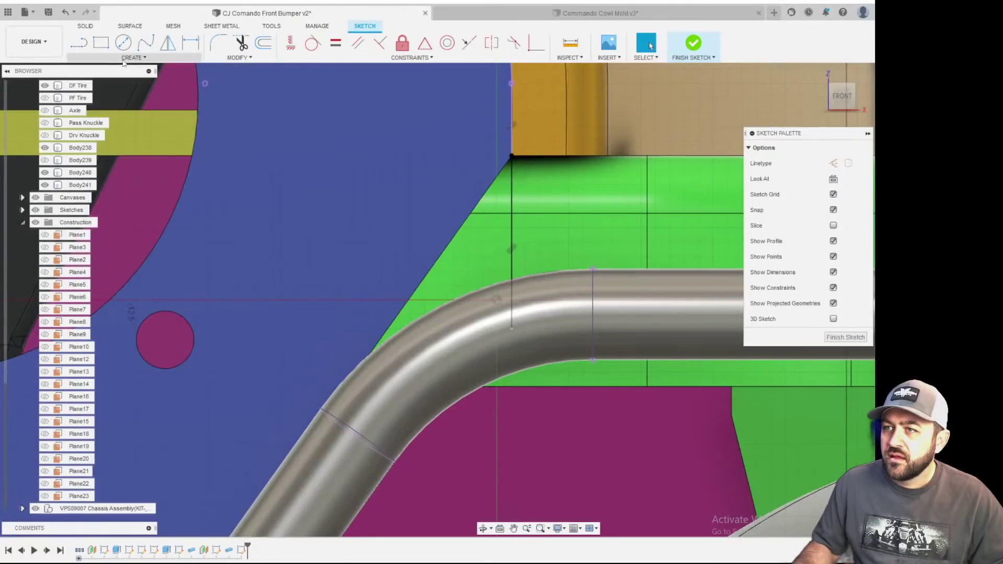
- Draw a three-point arc along the centre of the side tube's bend, between the two projected edges
left_click(134, 58)
scroll(412, 400, "up", 5)
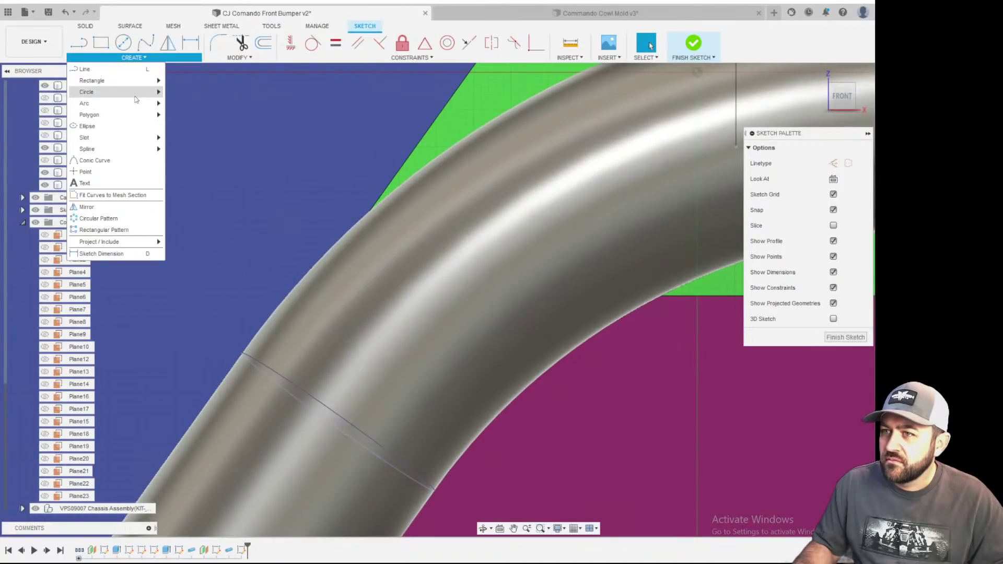
mouse_move(125, 103)
left_click(183, 101)
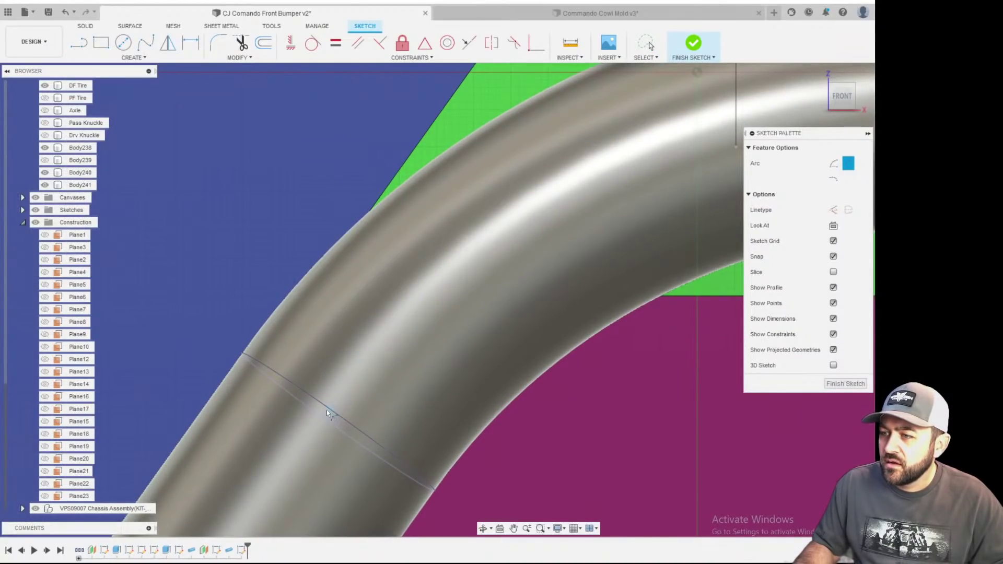
scroll(330, 414, "up", 3)
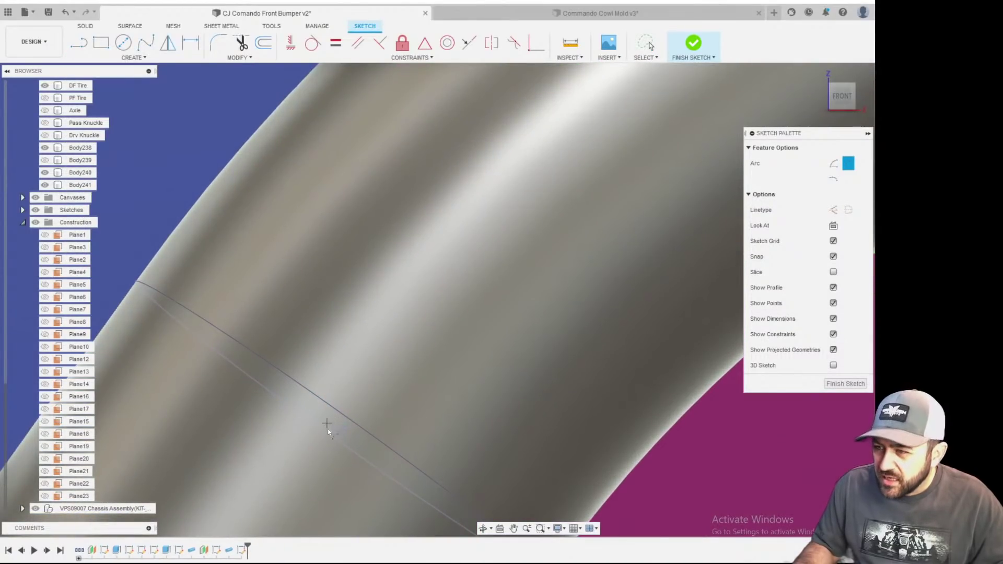
scroll(352, 431, "down", 5)
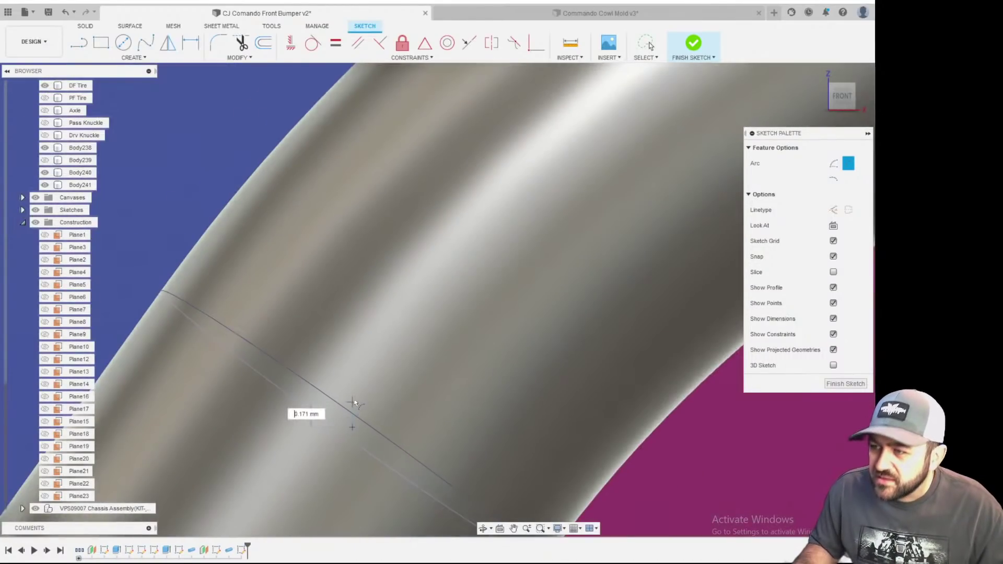
scroll(310, 344, "up", 3)
left_click(310, 344)
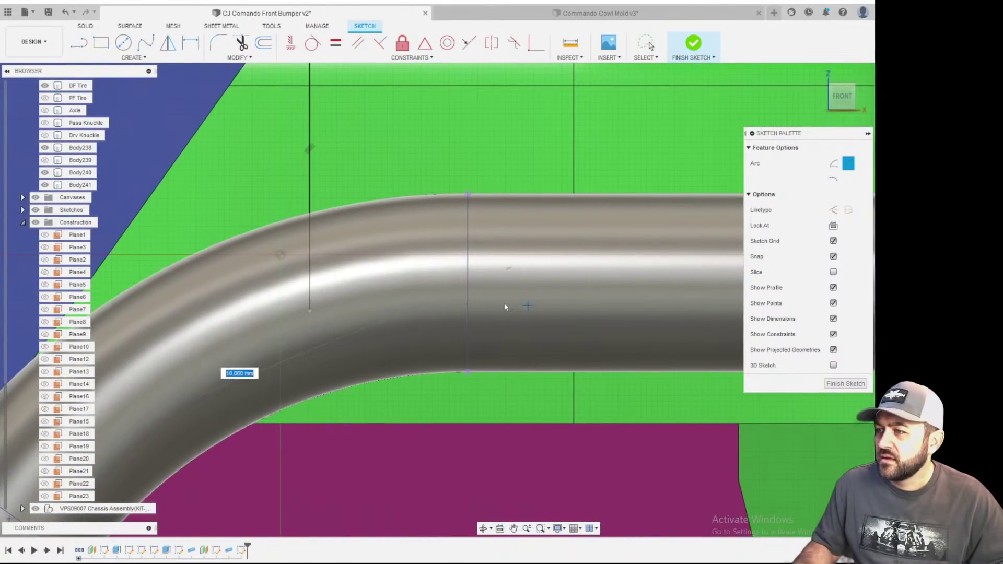
scroll(466, 278, "up", 1)
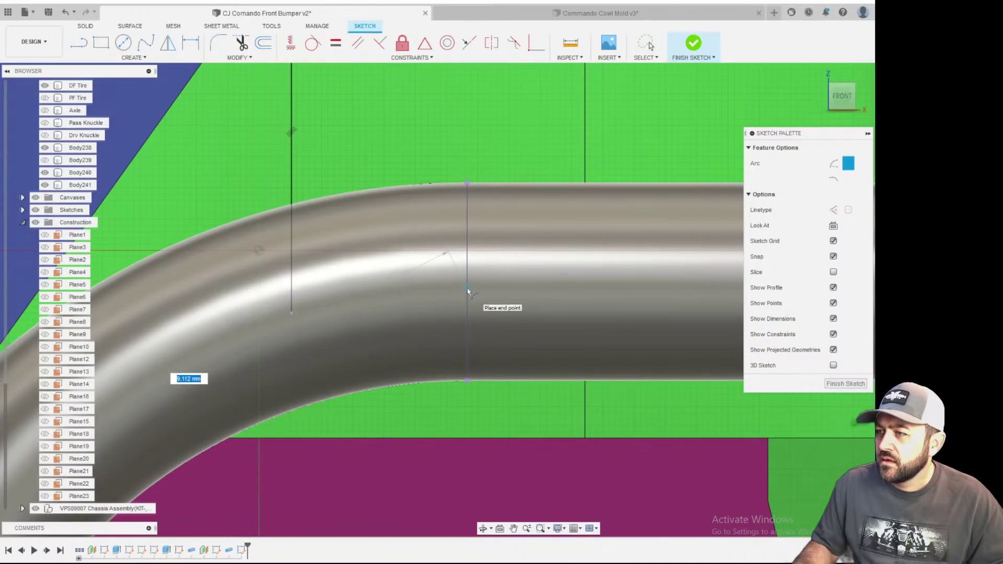
left_click(467, 285)
scroll(468, 284, "down", 2)
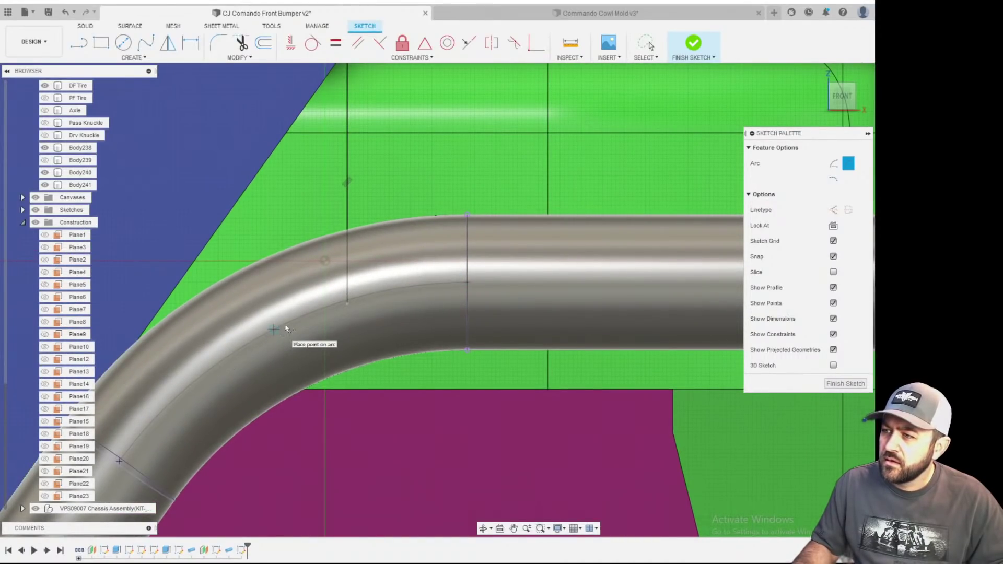
scroll(426, 296, "down", 3)
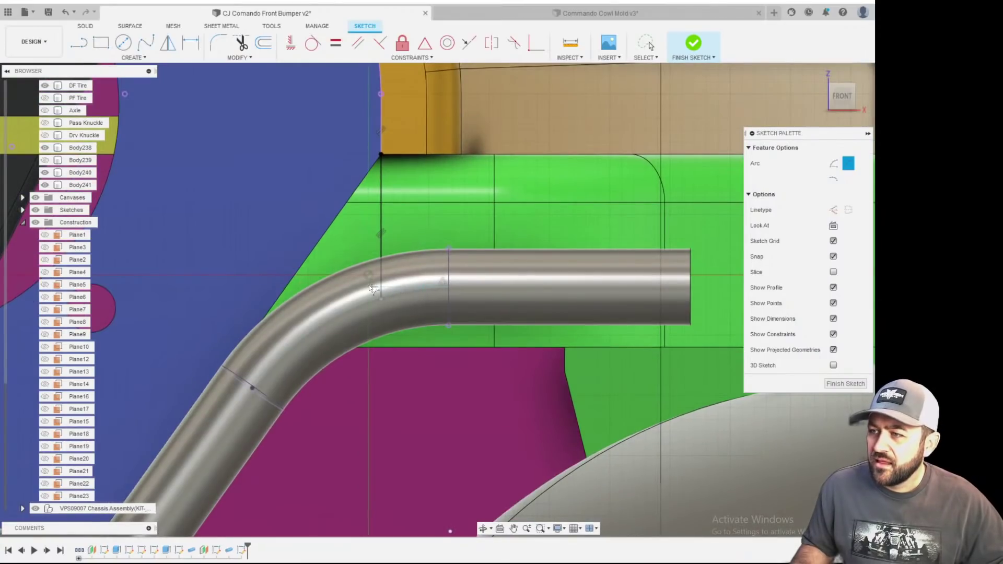
scroll(370, 295, "up", 2)
scroll(376, 334, "down", 2)
key("Escape")
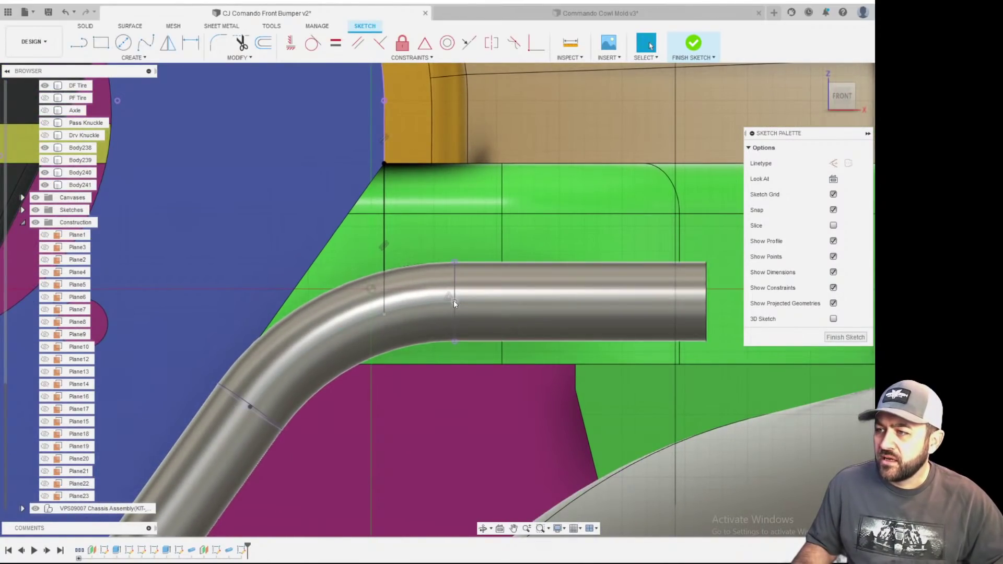
key("Escape")
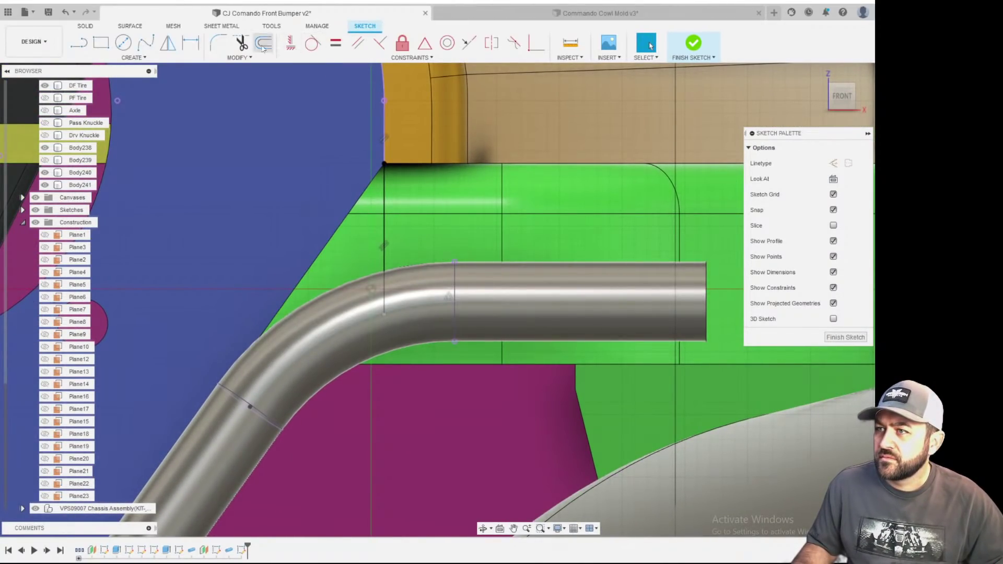
- Draw a short line from each end of the arc, one horizontal along the outer tube and one about 2 mm long down the slanted tube
key("l")
left_click(455, 301)
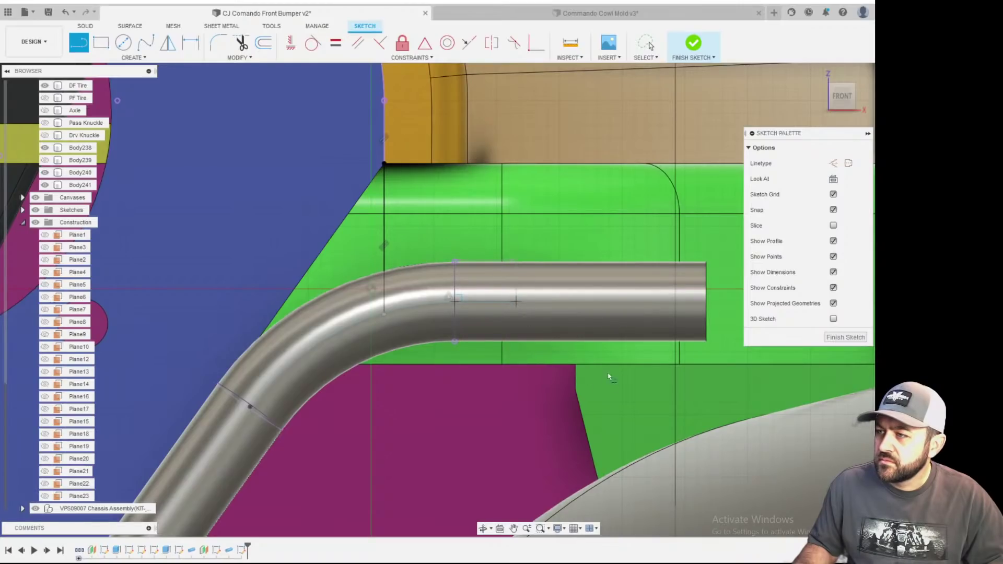
scroll(539, 361, "down", 2)
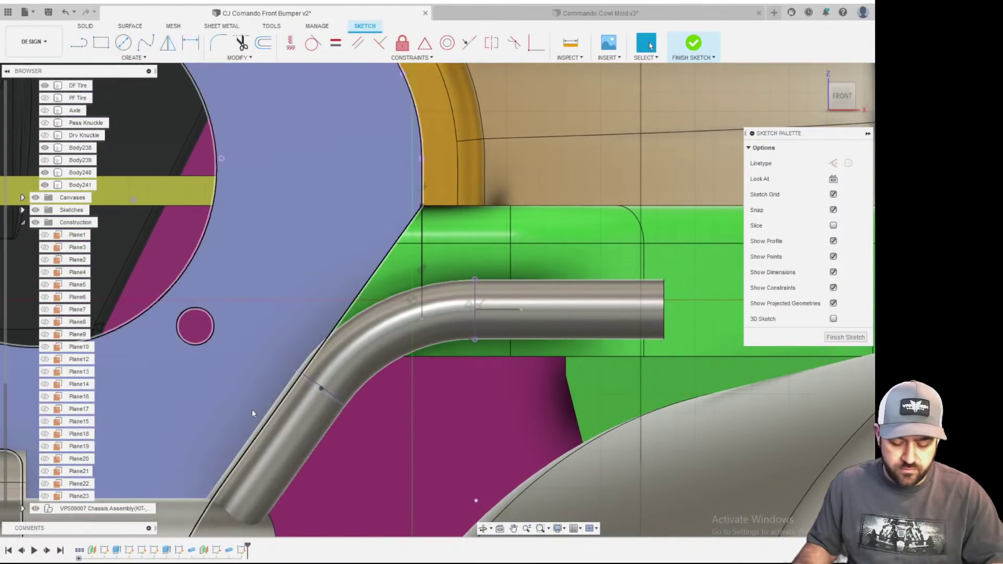
middle_click_drag(279, 421, 402, 330)
scroll(410, 312, "up", 2)
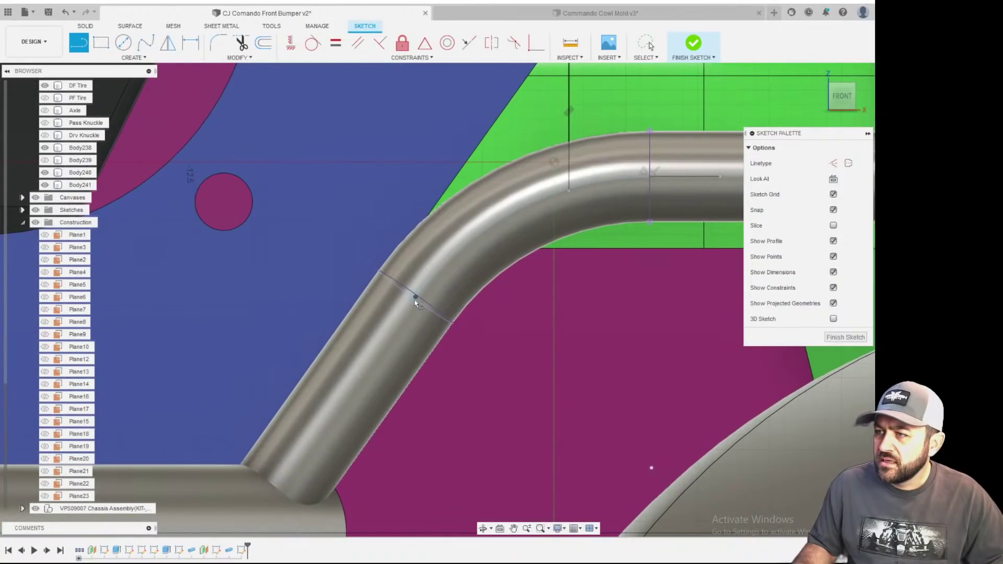
left_click(416, 297)
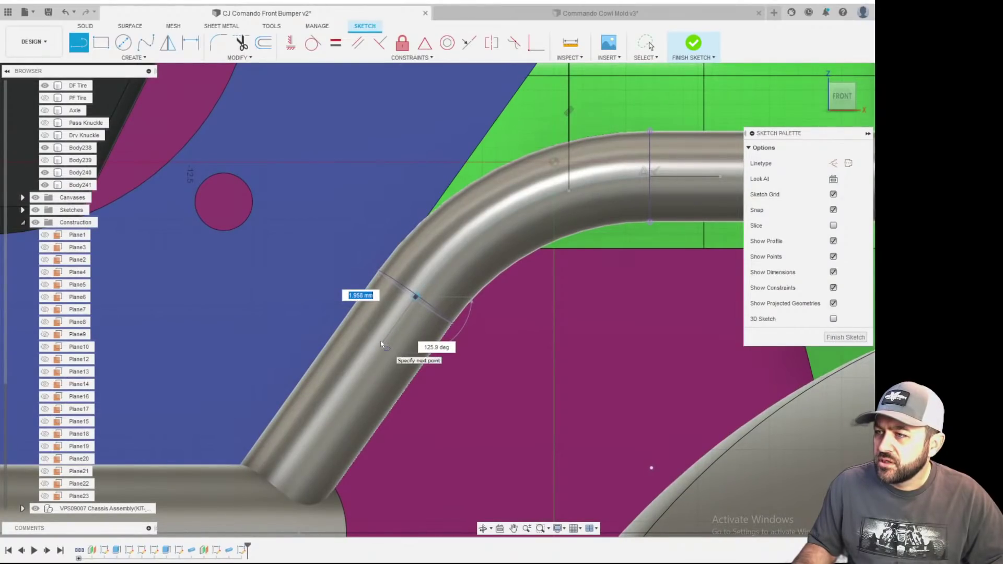
key("Escape")
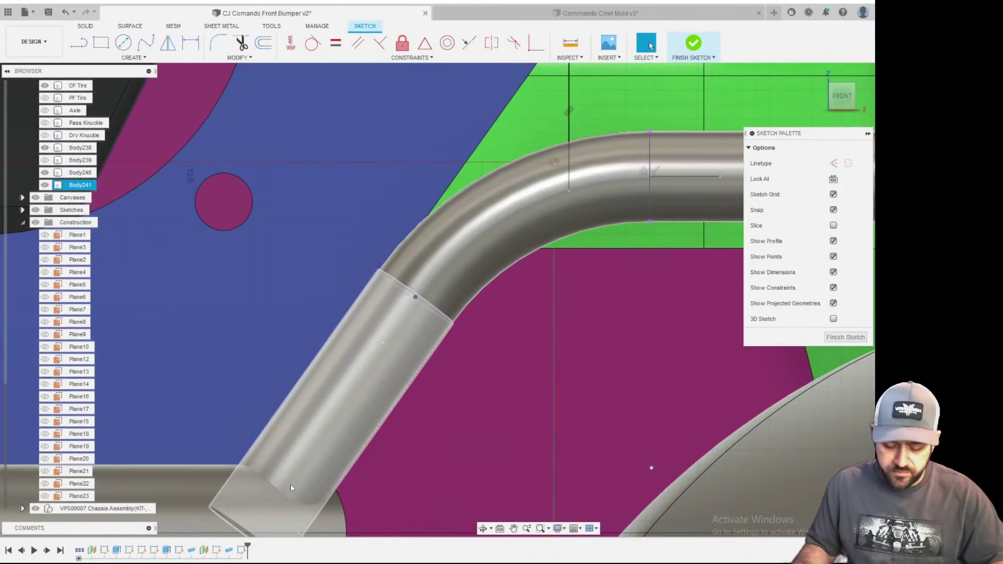
- Constrain the short line on the slanted tube parallel to the grille's slanted side edge
key("p")
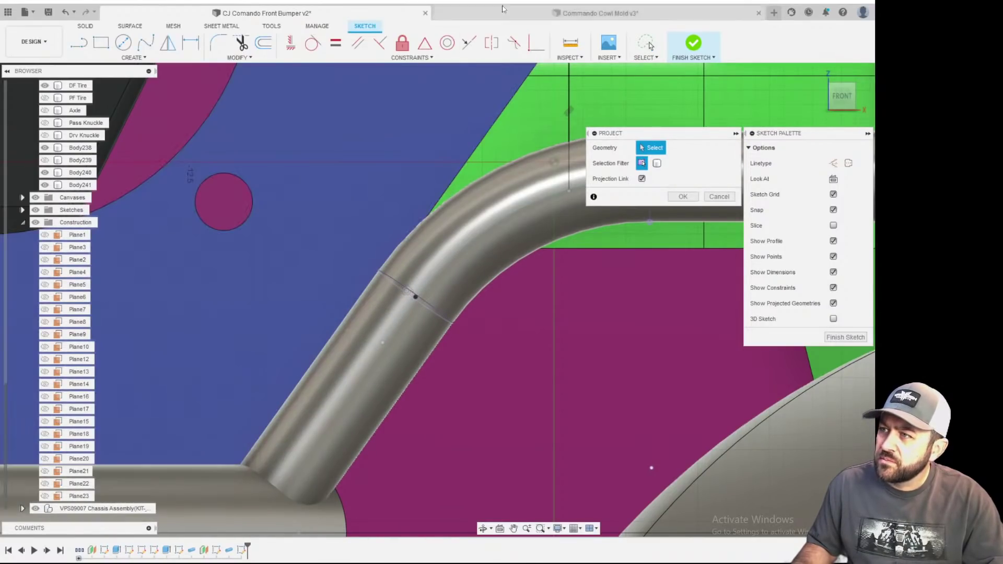
left_click(358, 43)
left_click(447, 192)
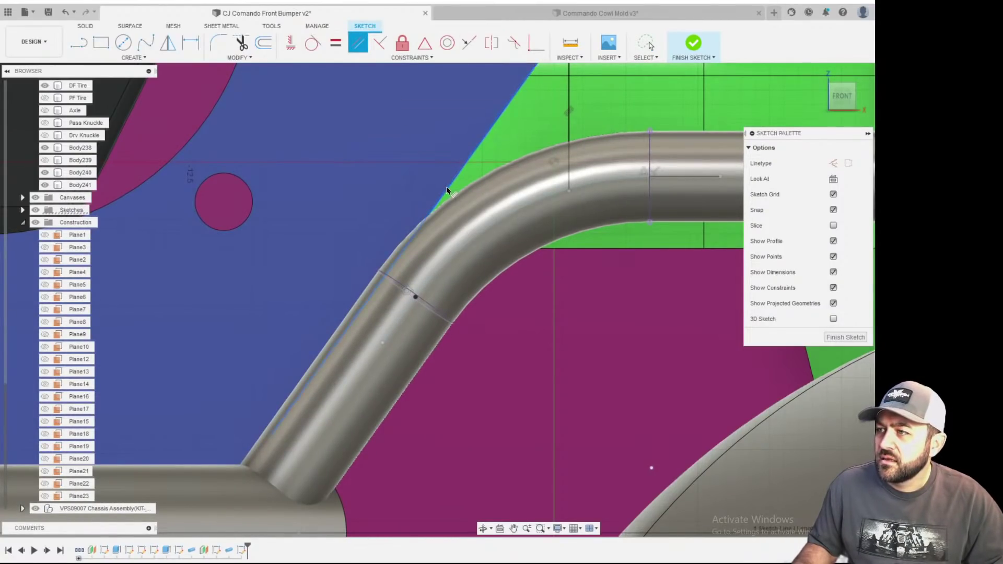
left_click(398, 324)
scroll(442, 325, "down", 2)
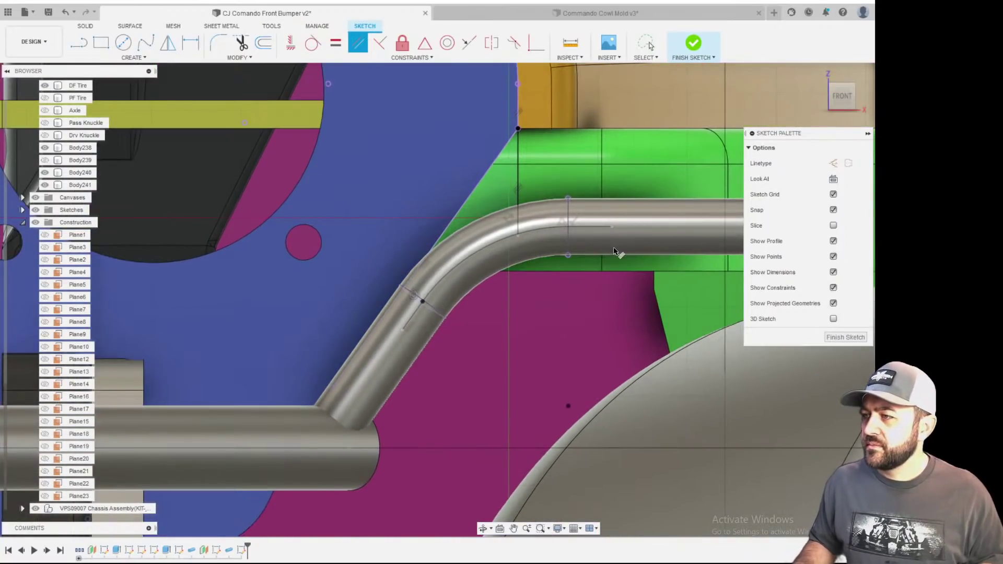
- Make the lower end of the vertical line coincident with the arc through the tube's bend
scroll(540, 224, "up", 5)
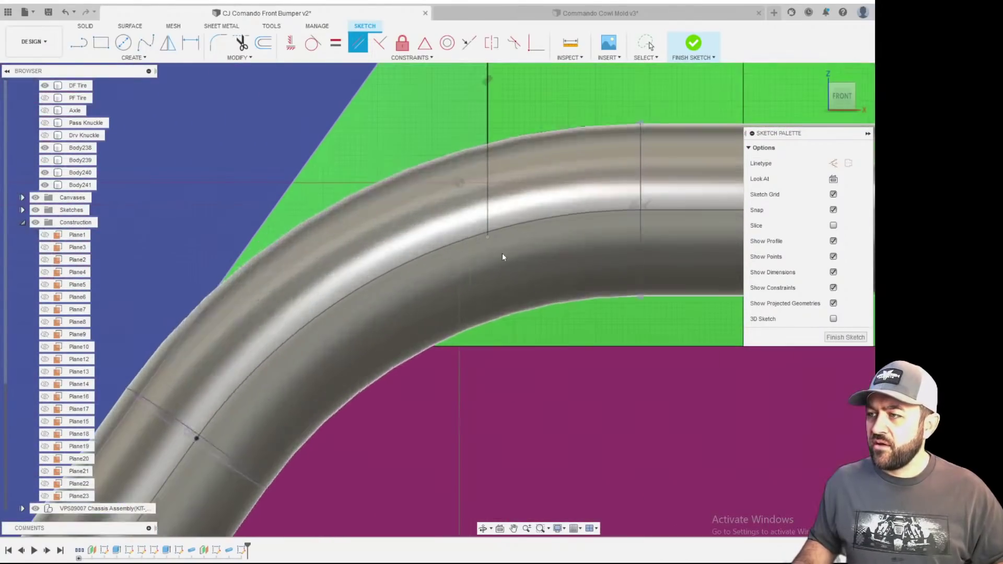
key("Escape")
left_click(540, 49)
left_click(489, 237)
left_click(500, 237)
key("Escape")
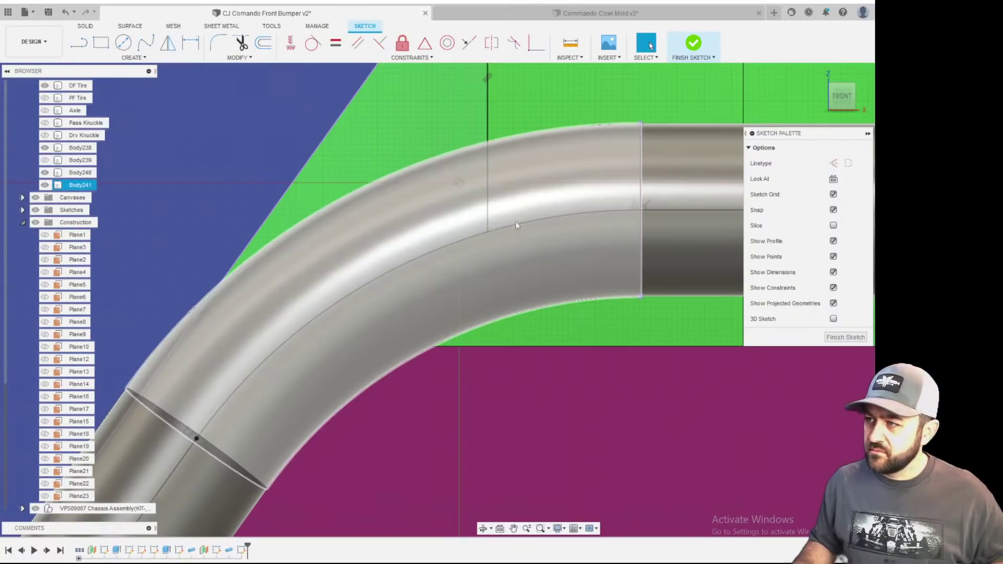
left_click(511, 227)
key("Escape")
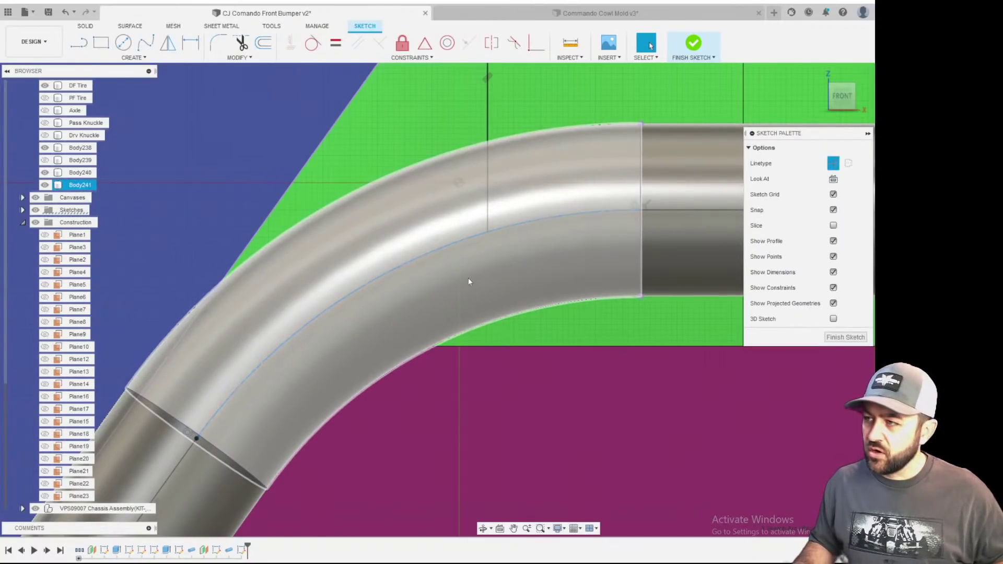
scroll(468, 278, "down", 5)
scroll(478, 246, "down", 6)
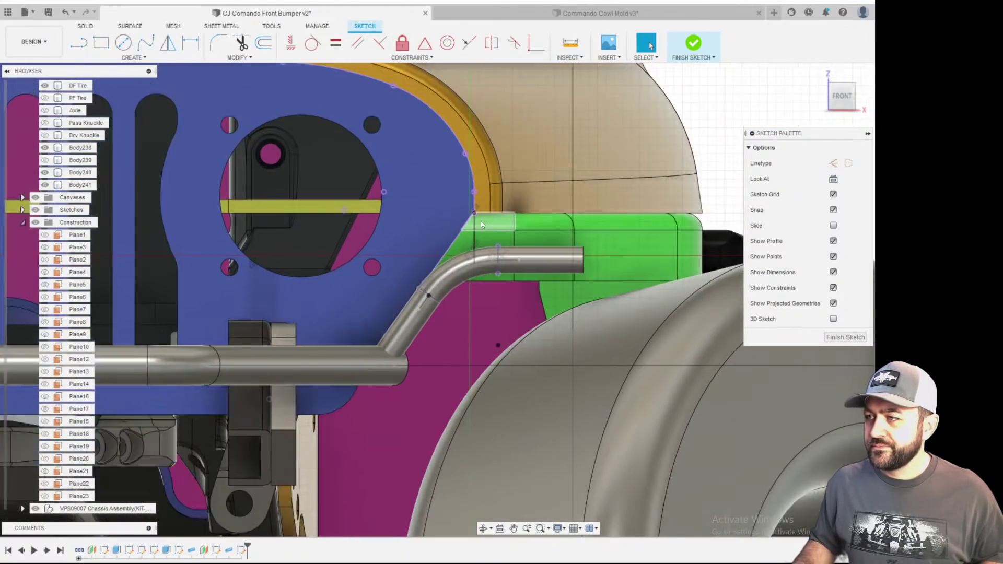
- Convert the slanted sketch line along the grille's side edge to a construction line and finish the sketch
scroll(267, 156, "up", 2)
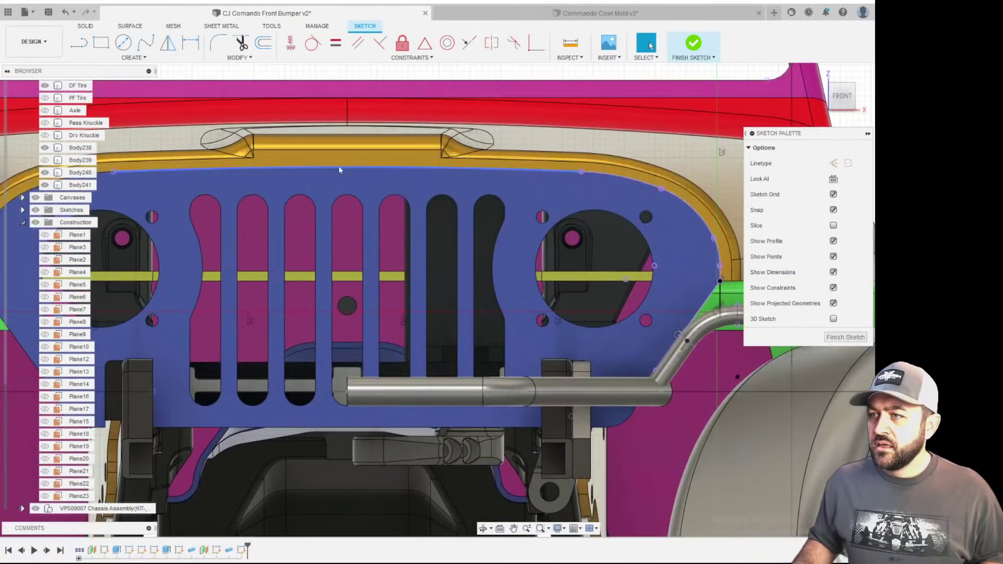
scroll(419, 195, "down", 2)
middle_click_drag(419, 195, 324, 209, "shift")
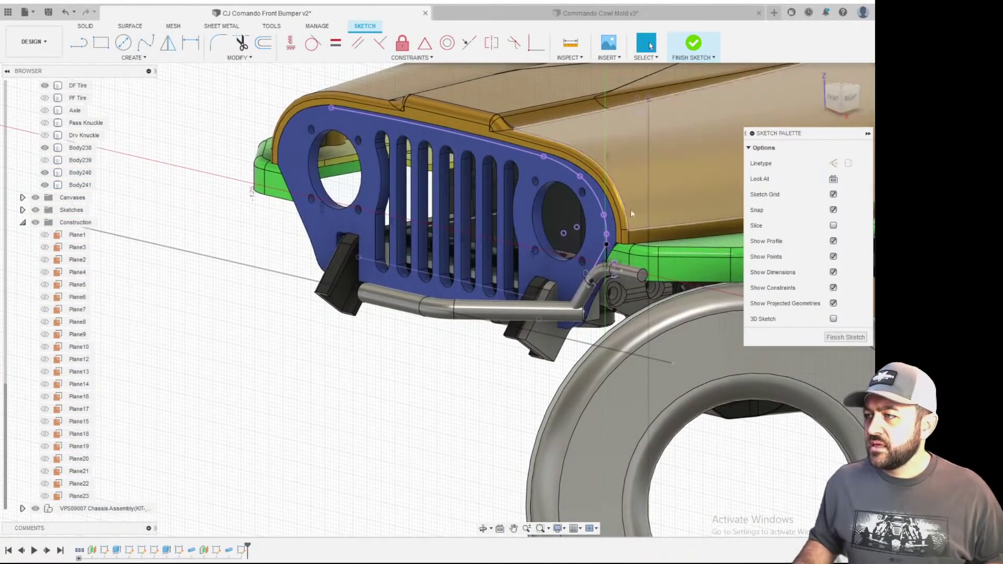
scroll(586, 291, "up", 3)
left_click(577, 287)
key("x")
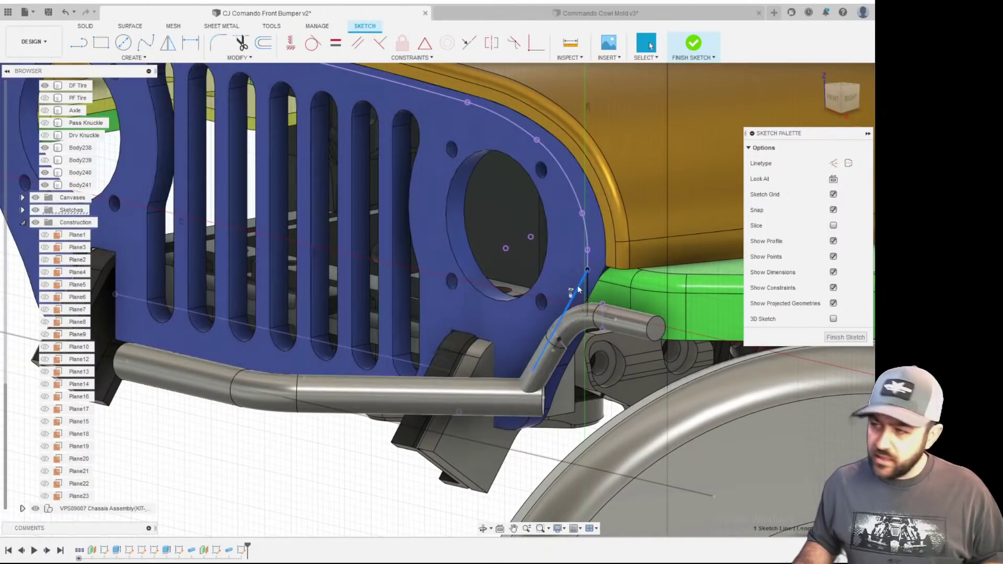
scroll(576, 297, "up", 3)
key("Escape")
middle_click_drag(584, 284, 543, 295)
scroll(544, 283, "down", 6)
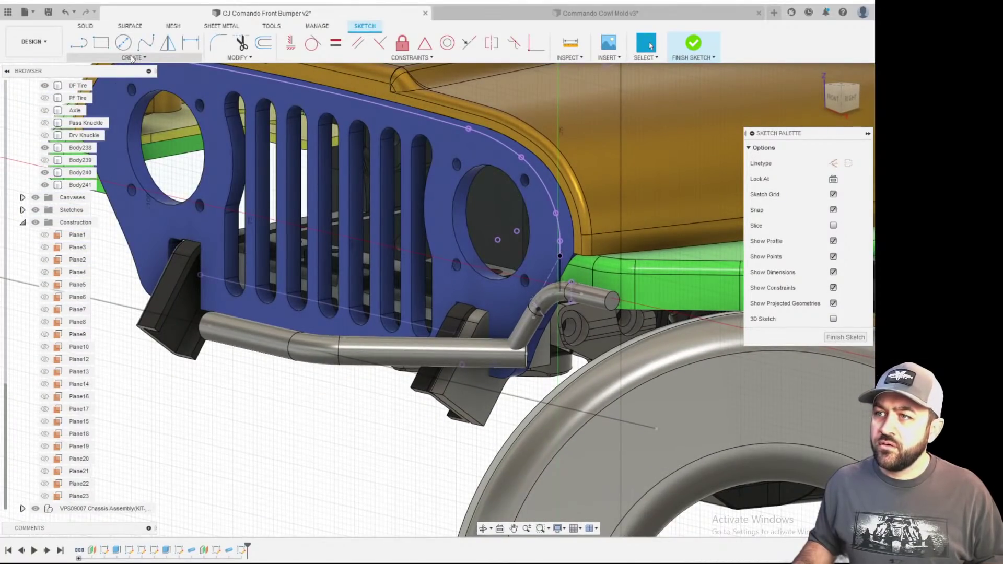
left_click(113, 58)
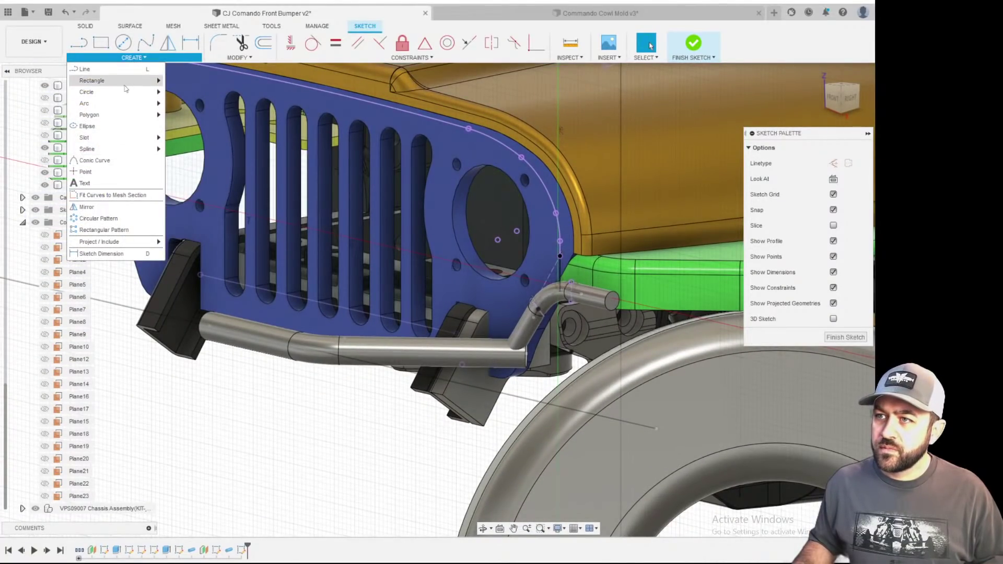
left_click(692, 46)
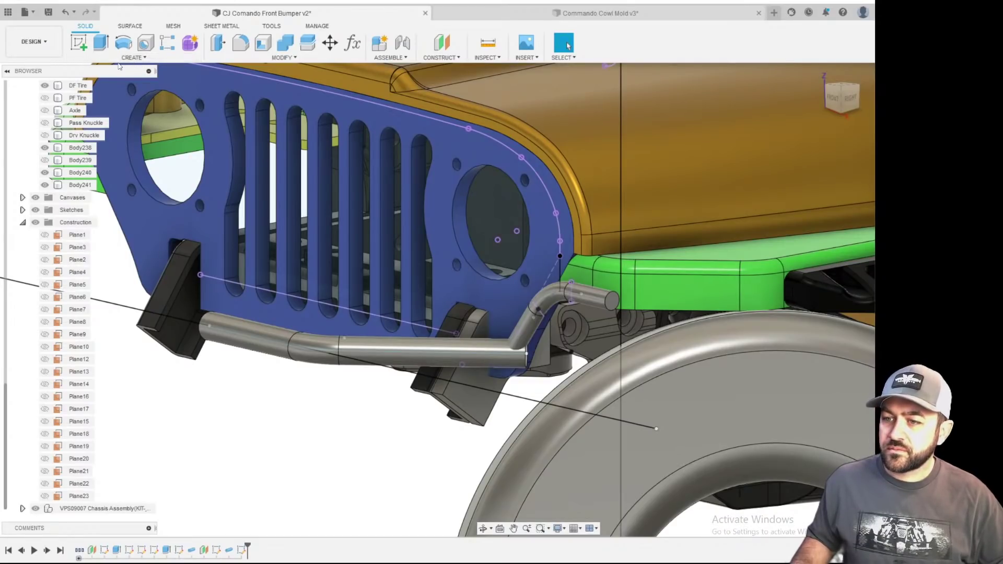
- Start a circular Pipe along the vertical line above the side tube's bend and the grille's curved upper corner
left_click(118, 58)
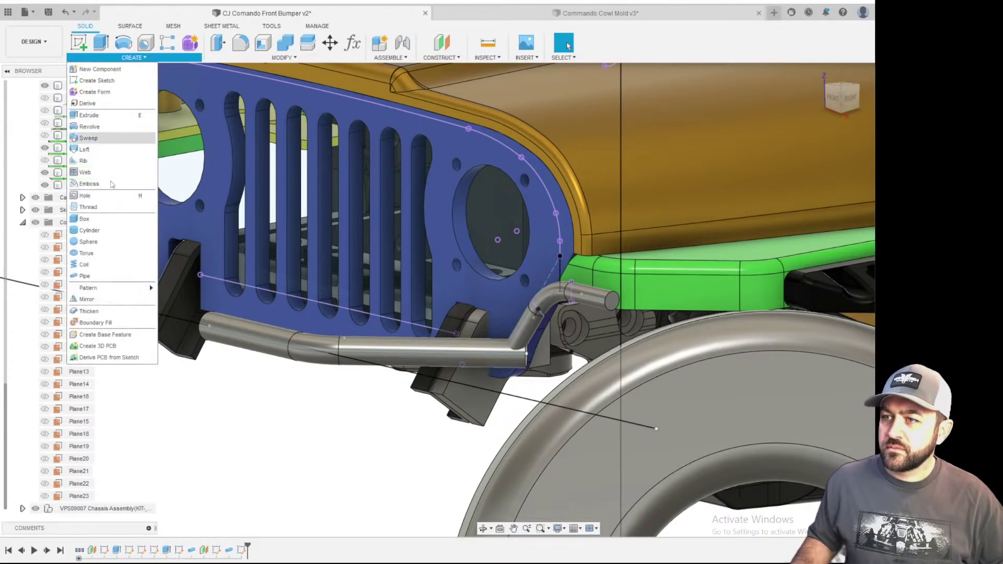
scroll(560, 276, "up", 2)
left_click(553, 241)
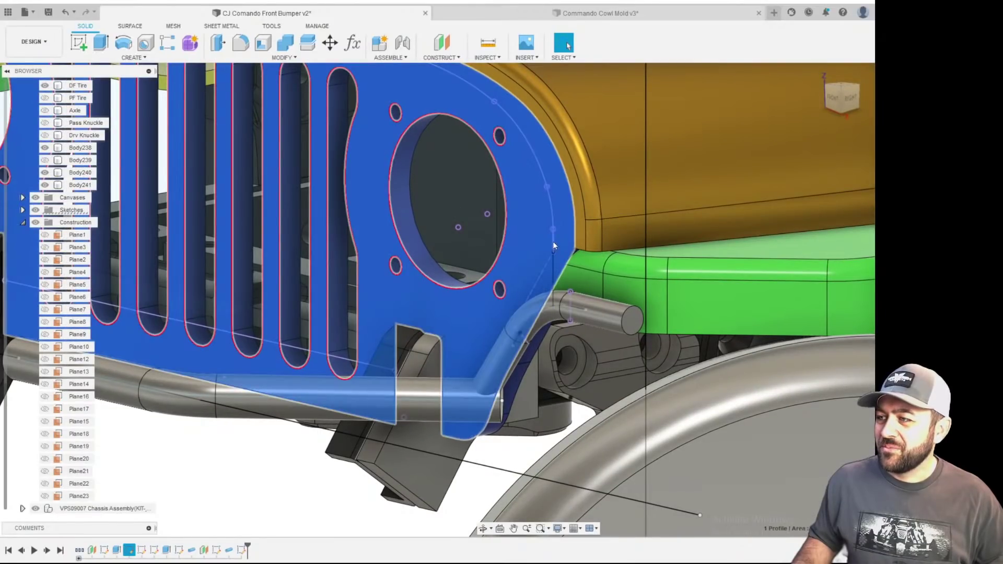
left_click(549, 272)
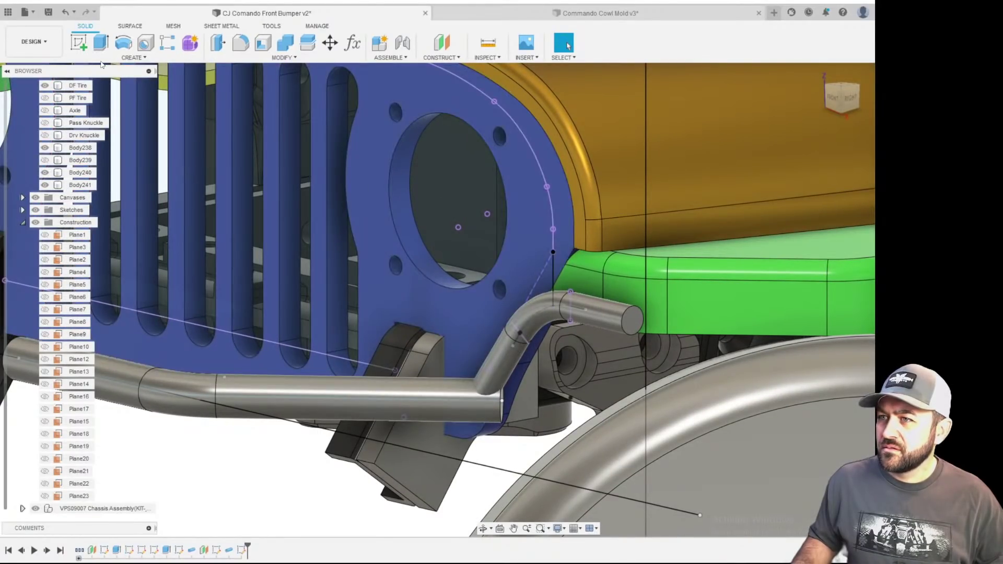
left_click(133, 57)
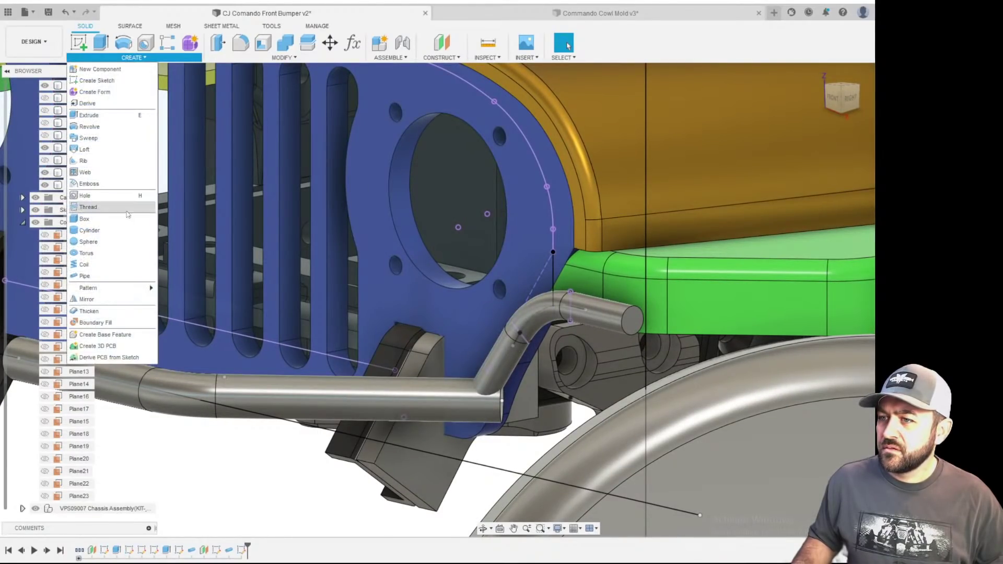
left_click(124, 276)
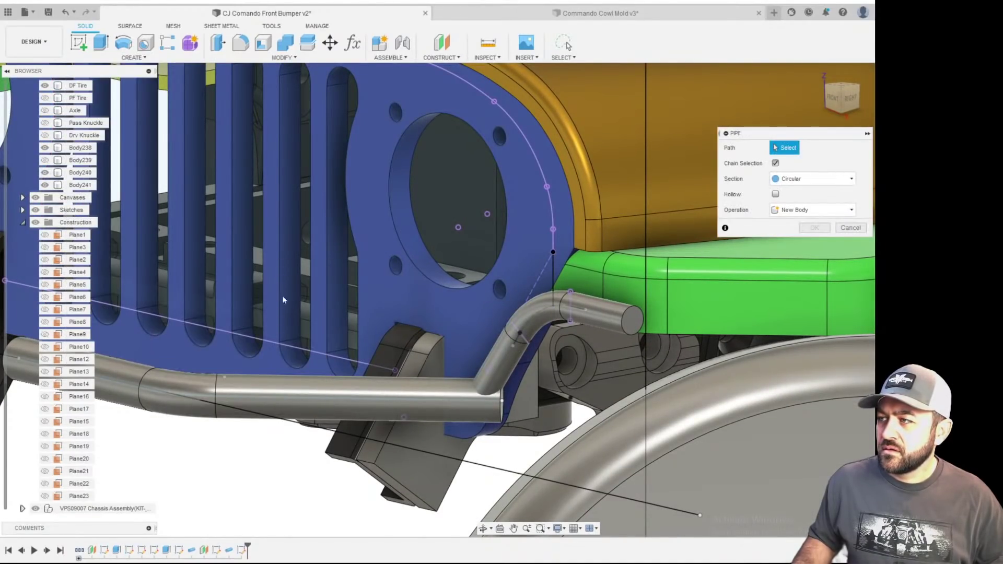
left_click(554, 272)
left_click_drag(551, 224, 475, 93)
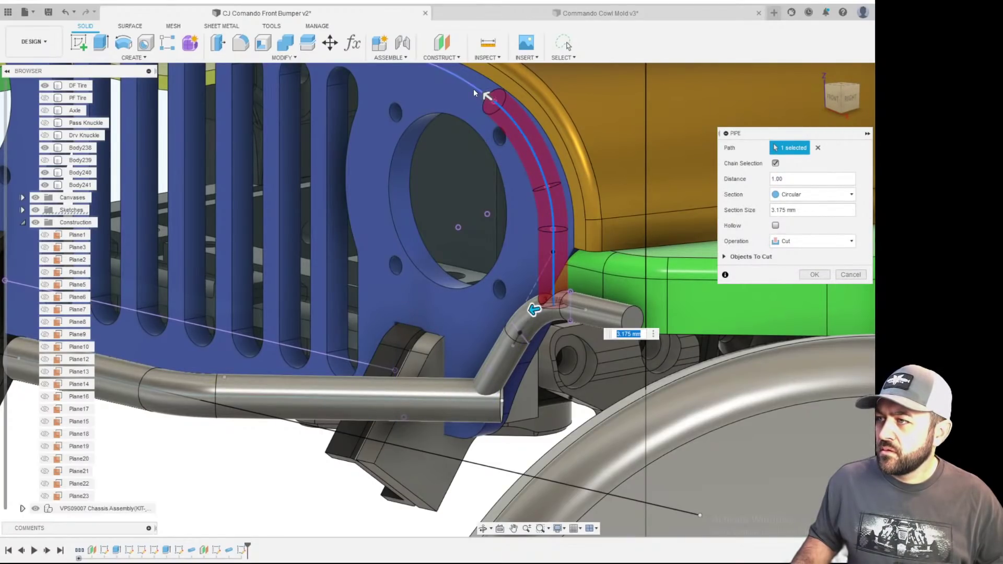
middle_click_drag(468, 83, 509, 227, "shift")
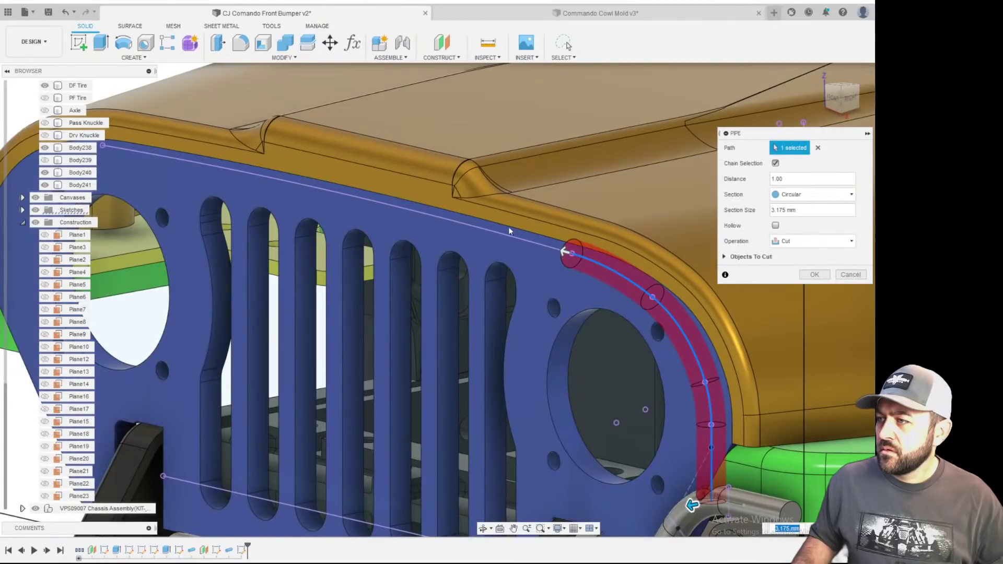
- Extend the pipe path along the grille's top edge and create it as a new body with a 3.175 mm section
left_click(813, 241)
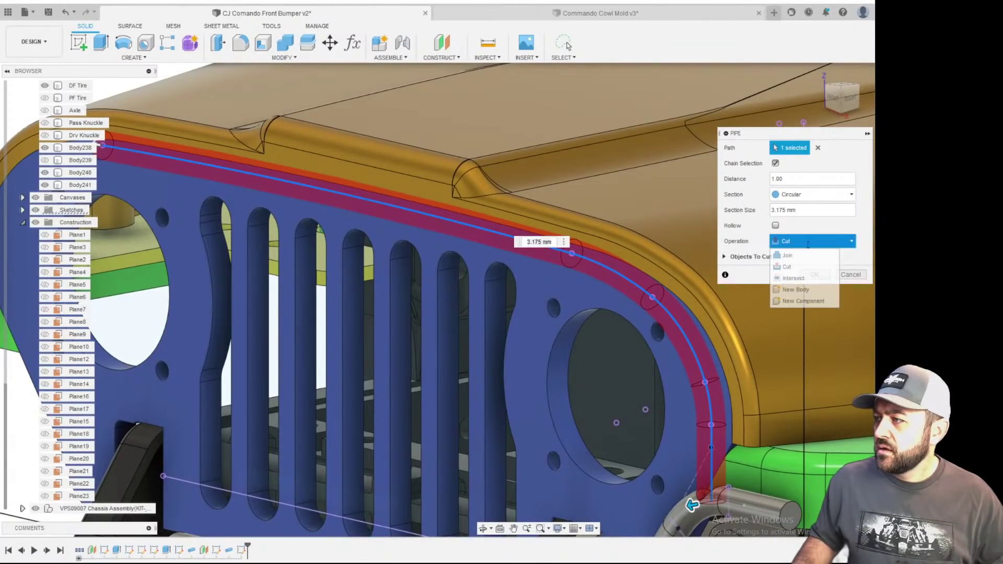
left_click(793, 290)
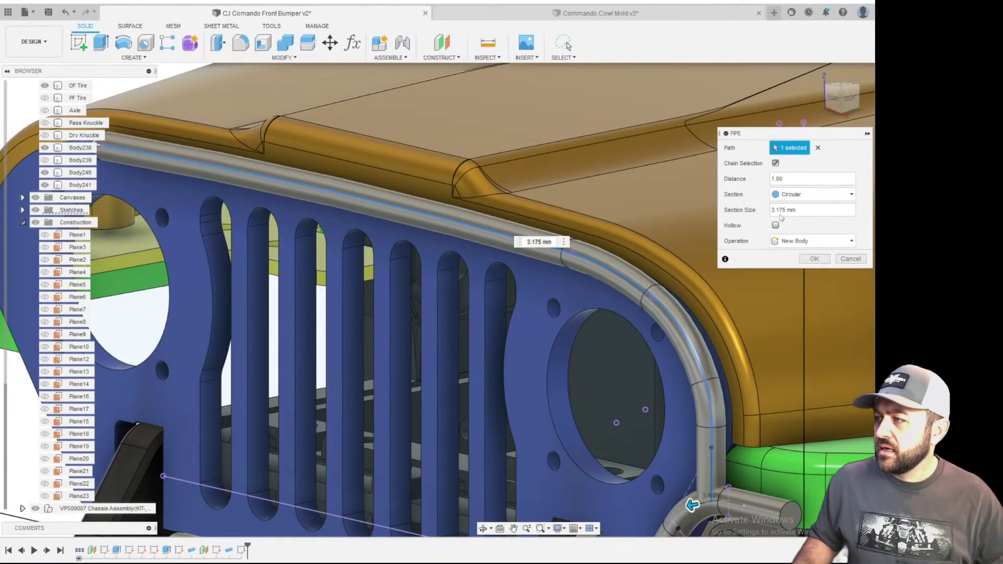
scroll(243, 270, "down", 3)
middle_click_drag(244, 271, 361, 274, "shift")
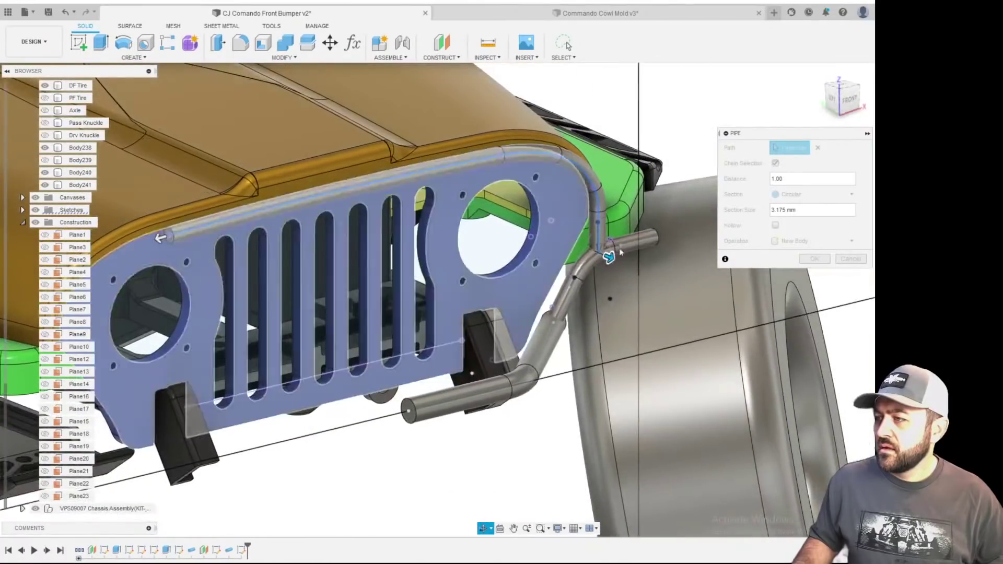
left_click(814, 259)
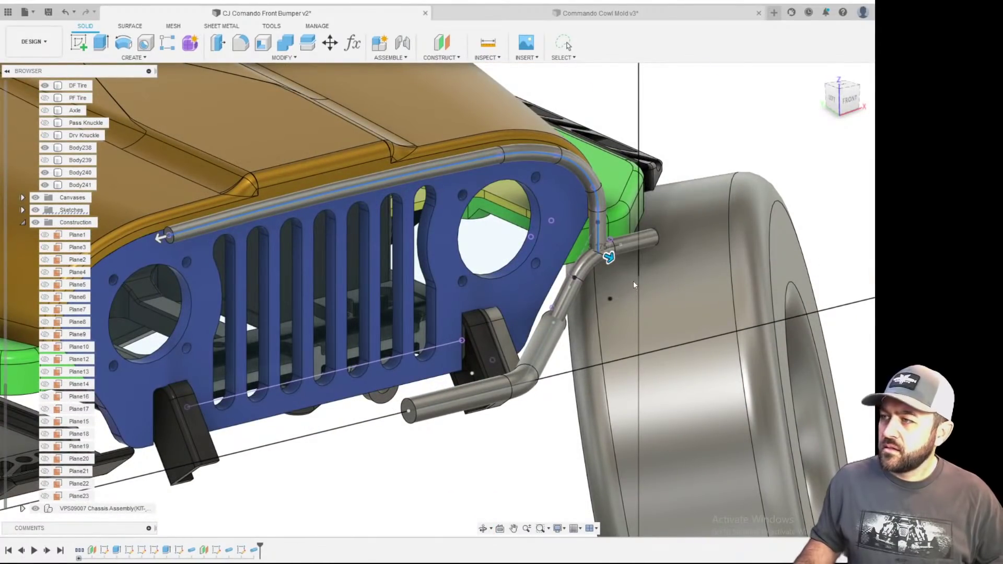
- Inspect the tube that follows the grille's outline from the front and the side, checking how it meets the hood
scroll(634, 281, "down", 2)
middle_click_drag(633, 280, 541, 295, "shift")
scroll(450, 176, "up", 3)
middle_click_drag(449, 177, 334, 235, "shift")
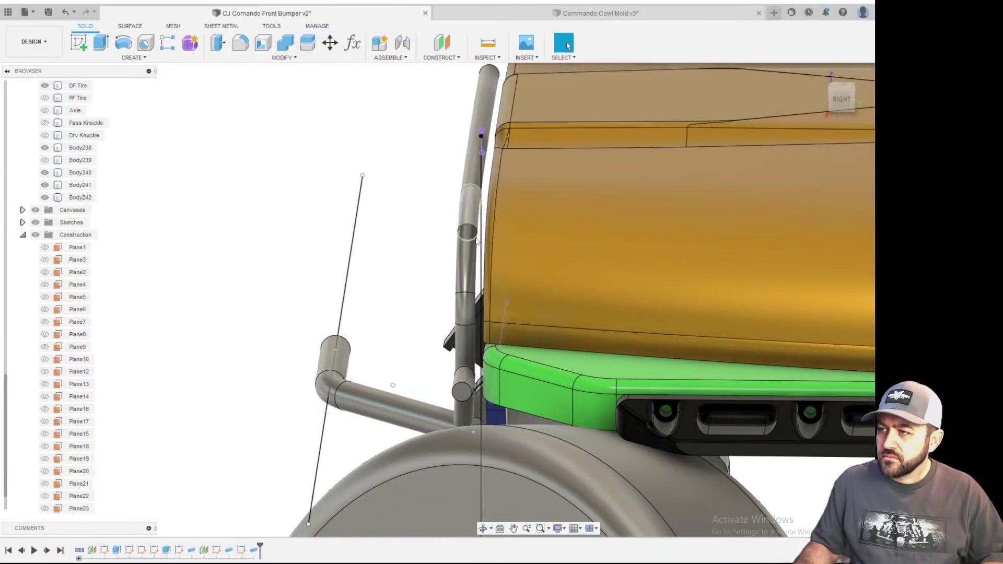
scroll(477, 240, "down", 2)
middle_click_drag(298, 275, 628, 282, "shift")
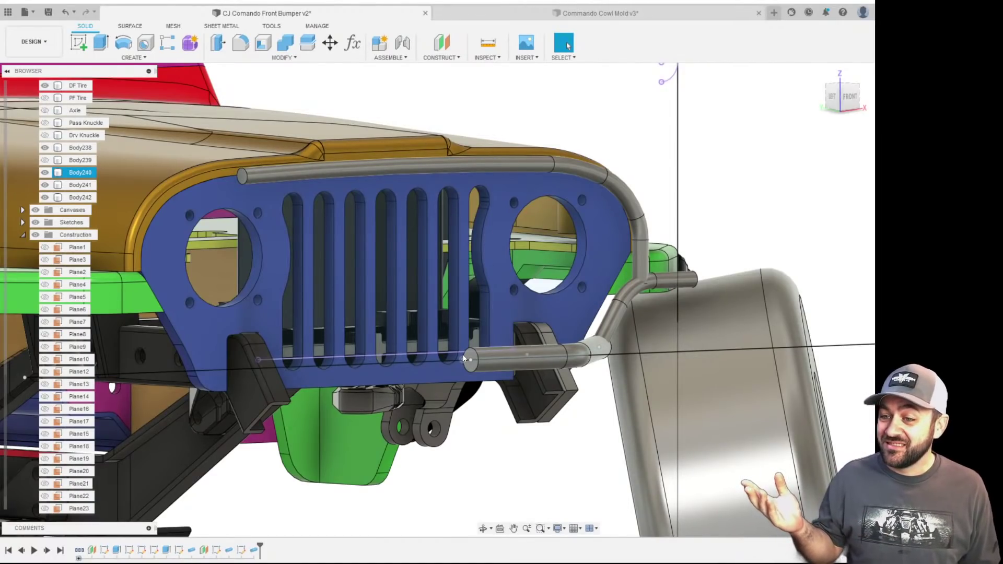
scroll(449, 324, "down", 3)
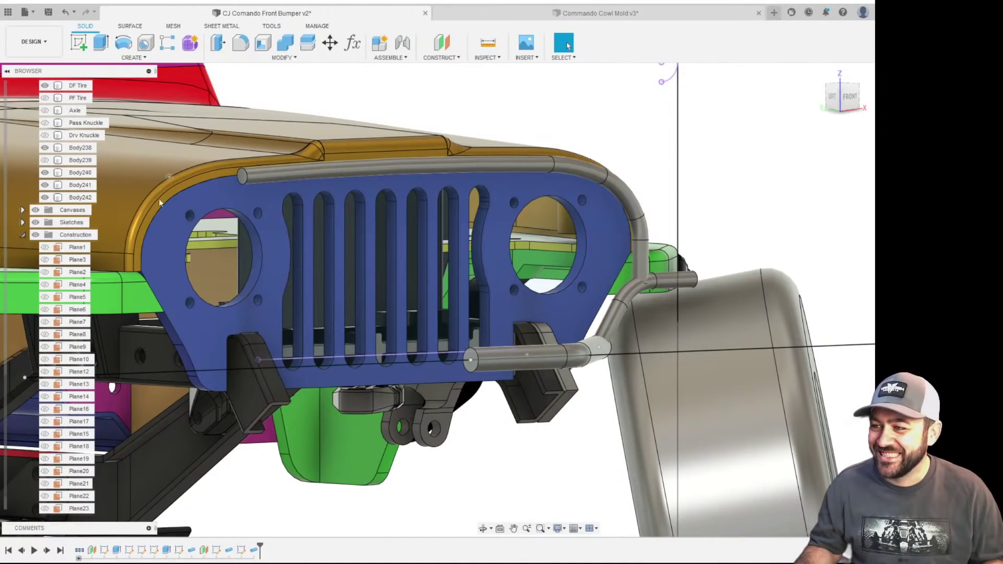
scroll(420, 216, "up", 3)
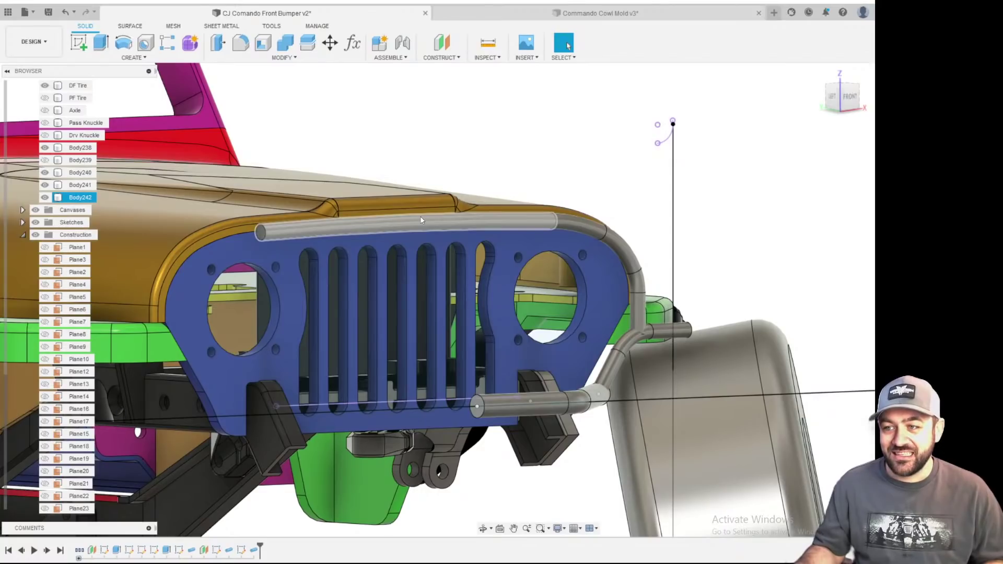
scroll(331, 253, "down", 5)
scroll(382, 228, "up", 5)
scroll(400, 125, "down", 2)
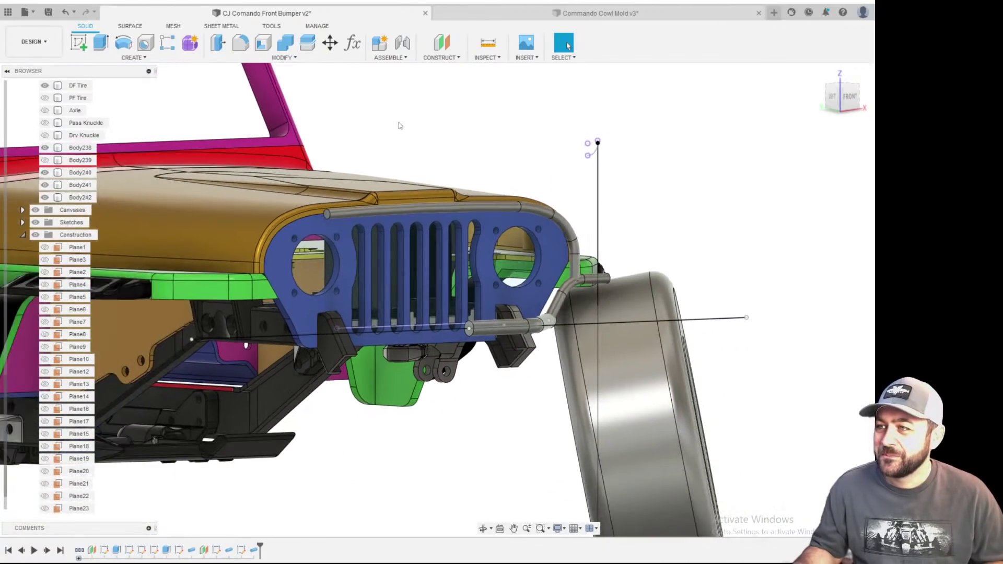
- Examine the lower bumper tube around the frame mount bracket and its joint with the angled tube near the tire
scroll(515, 320, "up", 3)
middle_click_drag(515, 320, 435, 319, "shift")
scroll(538, 196, "up", 3)
scroll(538, 196, "down", 3)
middle_click_drag(353, 287, 377, 319, "shift")
middle_click_drag(442, 362, 499, 236, "shift")
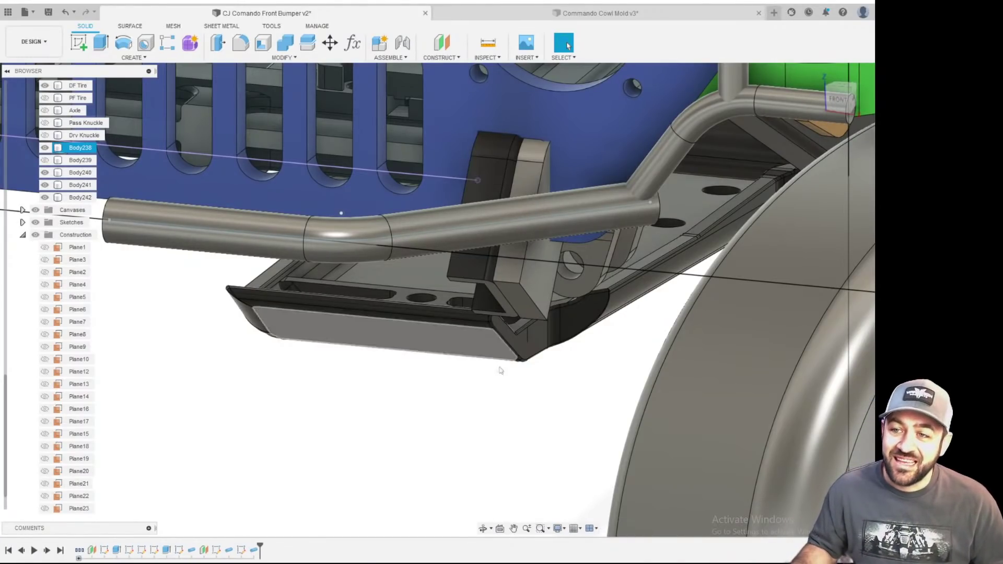
scroll(606, 360, "down", 3)
middle_click_drag(394, 380, 468, 355, "shift")
scroll(711, 167, "up", 3)
middle_click_drag(643, 181, 706, 272, "shift")
scroll(641, 284, "down", 3)
scroll(783, 223, "up", 3)
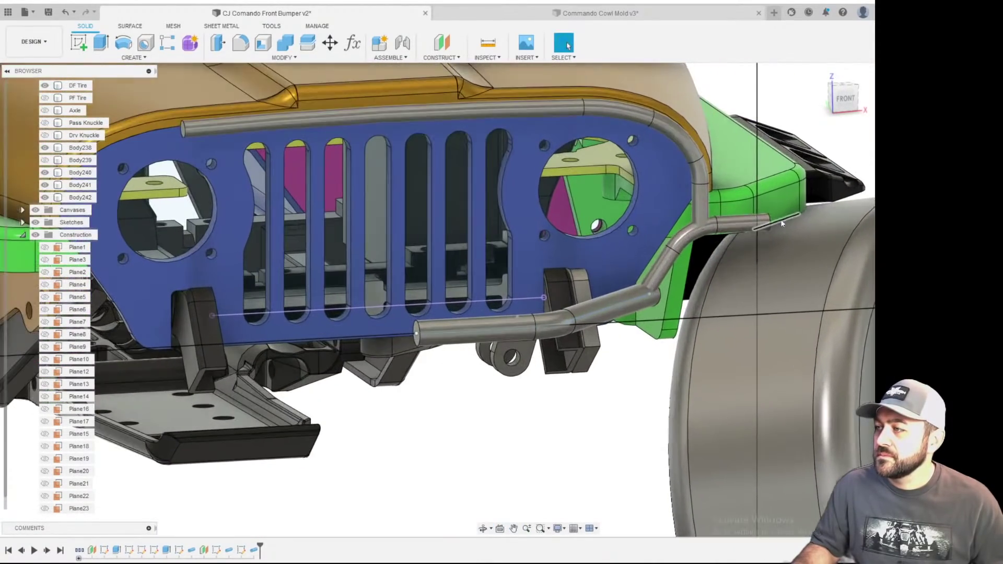
- Compare the lower bumper tube's height with the grille's bottom edge and the two frame mount brackets
scroll(660, 290, "up", 2)
middle_click_drag(645, 369, 693, 356, "shift")
middle_click_drag(819, 271, 575, 368)
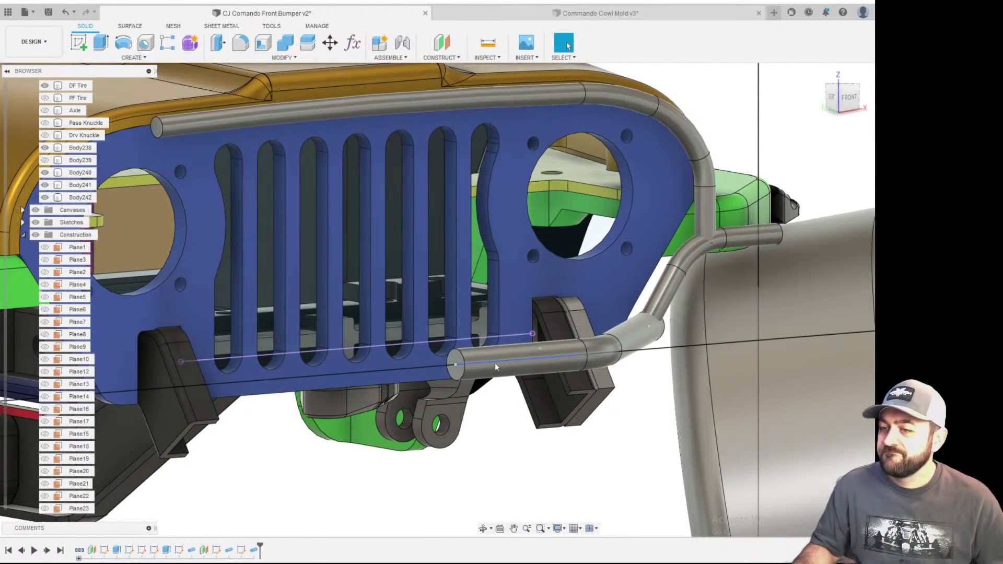
scroll(493, 363, "down", 3)
middle_click_drag(522, 353, 547, 413, "shift")
scroll(714, 316, "up", 3)
scroll(701, 331, "up", 1)
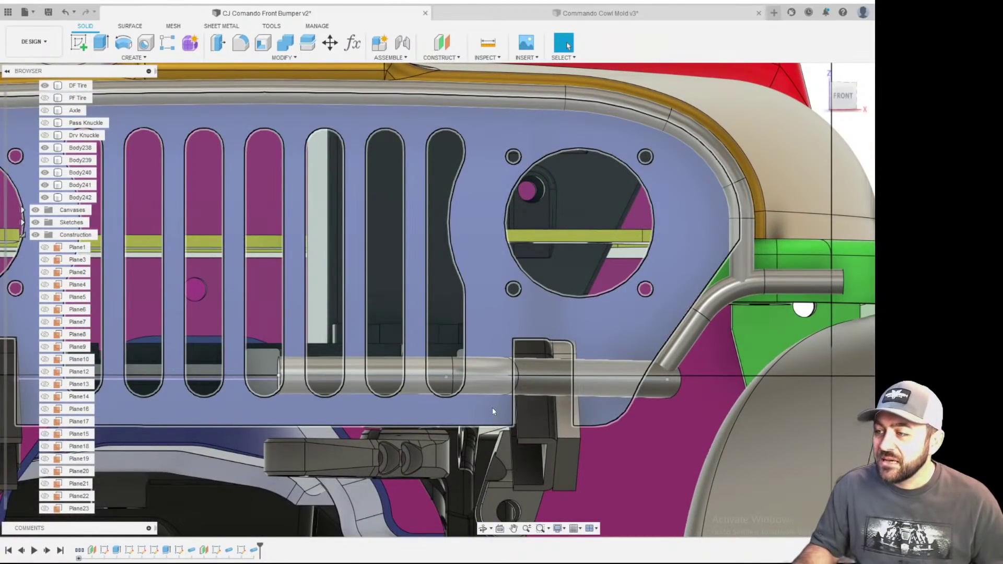
scroll(515, 426, "down", 3)
middle_click_drag(500, 439, 751, 248, "shift")
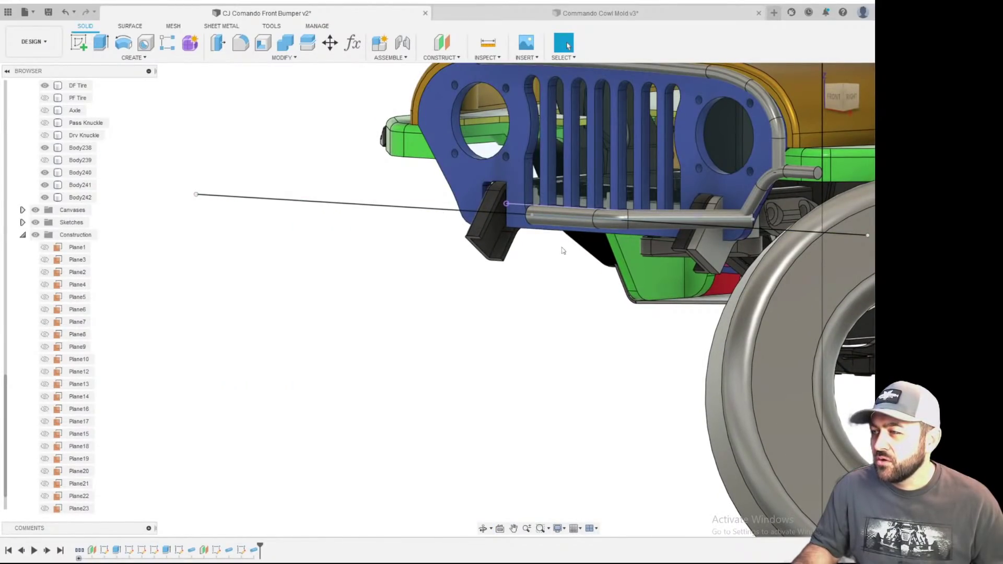
scroll(723, 247, "up", 2)
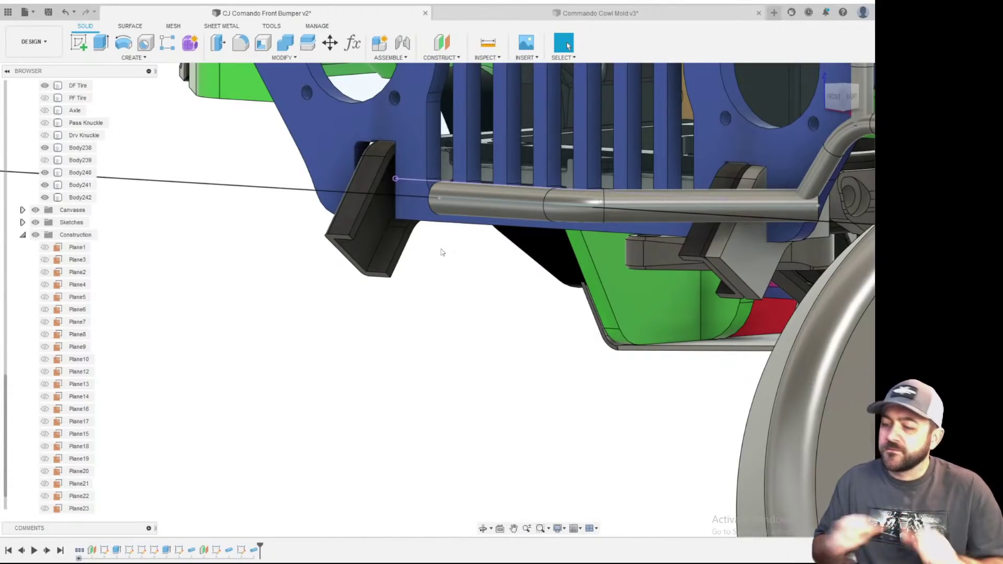
- Examine the space beneath the bumper tube, including the skid plate and the gap between the frame mounts
scroll(568, 328, "down", 3)
scroll(634, 282, "up", 3)
middle_click_drag(475, 316, 596, 324, "shift")
middle_click_drag(596, 324, 206, 214)
scroll(486, 265, "down", 3)
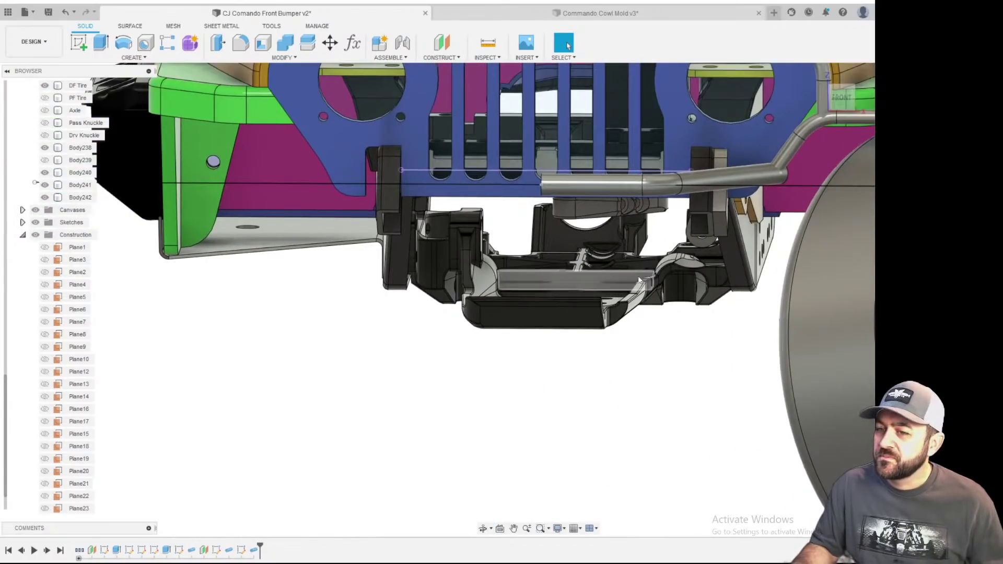
middle_click_drag(710, 231, 569, 237)
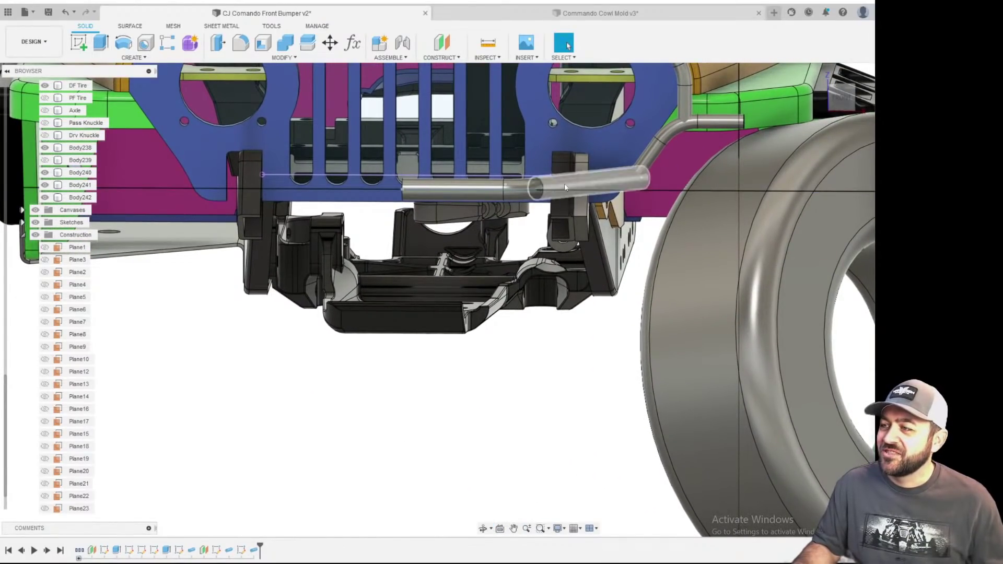
scroll(562, 189, "up", 5)
middle_click_drag(563, 189, 559, 270, "shift")
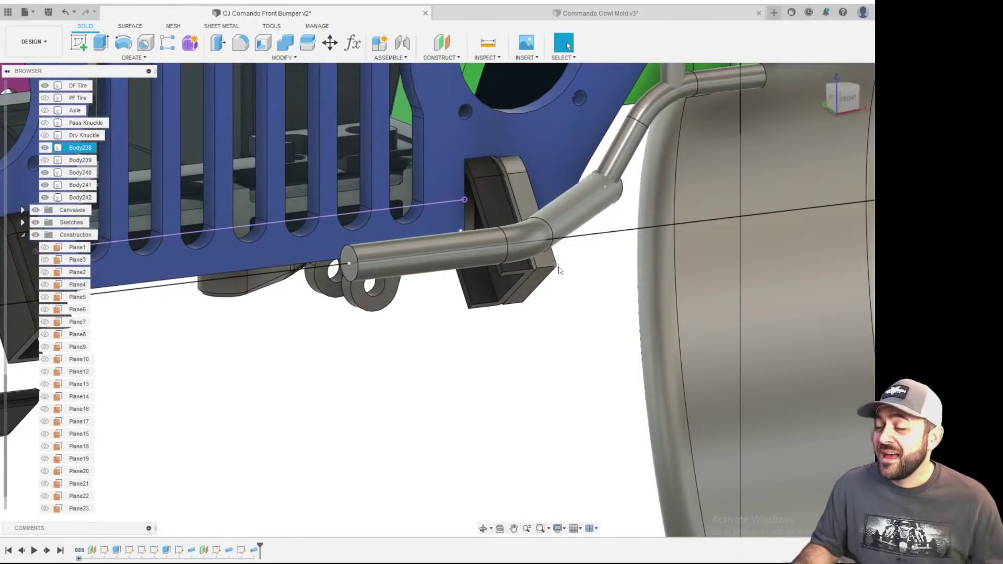
scroll(562, 282, "down", 3)
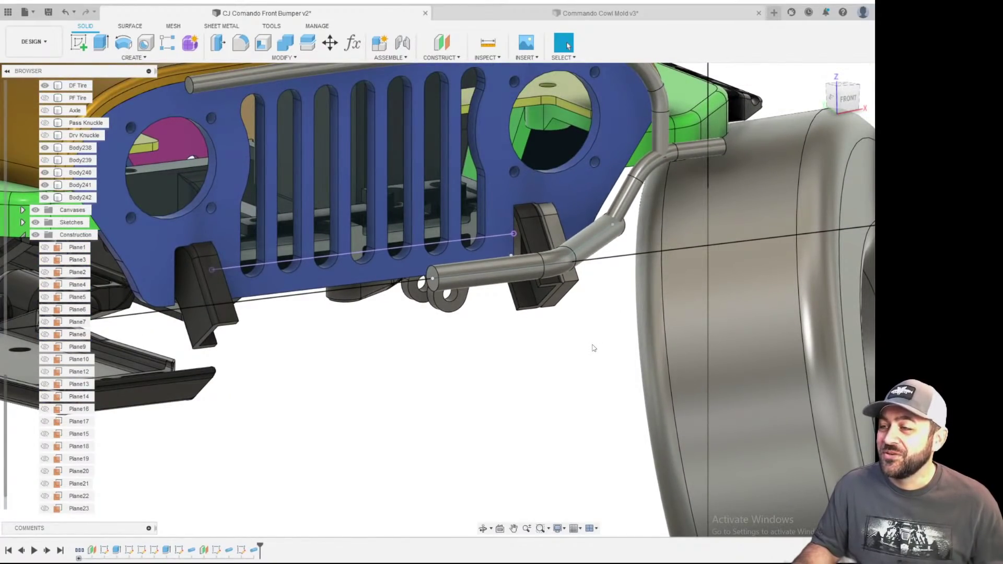
scroll(604, 377, "down", 3)
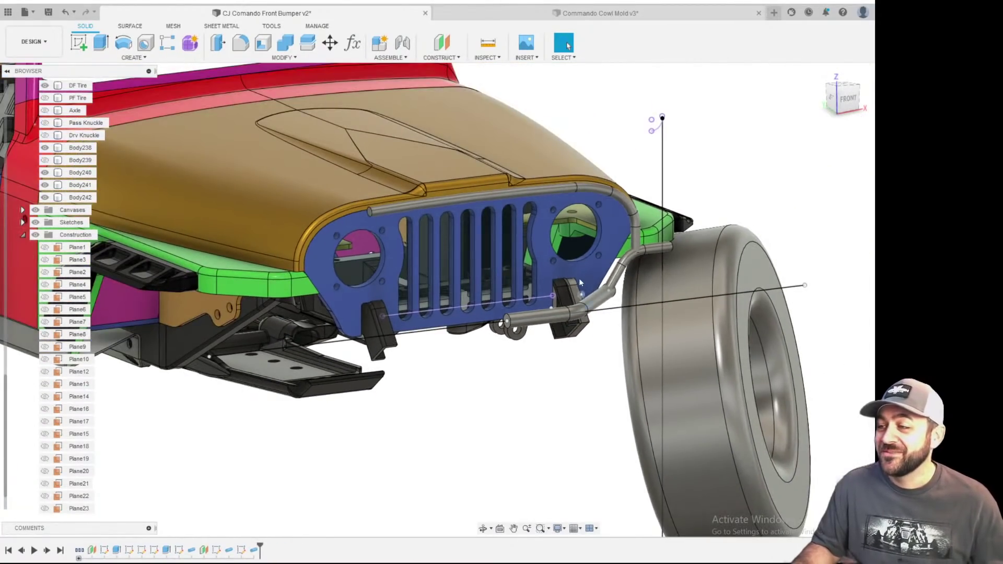
- Review the whole tubular front bumper against the grille, fenders and tire from both front corners
scroll(584, 278, "up", 2)
middle_click_drag(588, 280, 611, 385, "shift")
middle_click_drag(590, 471, 523, 373)
middle_click_drag(606, 373, 515, 407, "shift")
scroll(601, 418, "down", 2)
scroll(647, 400, "up", 3)
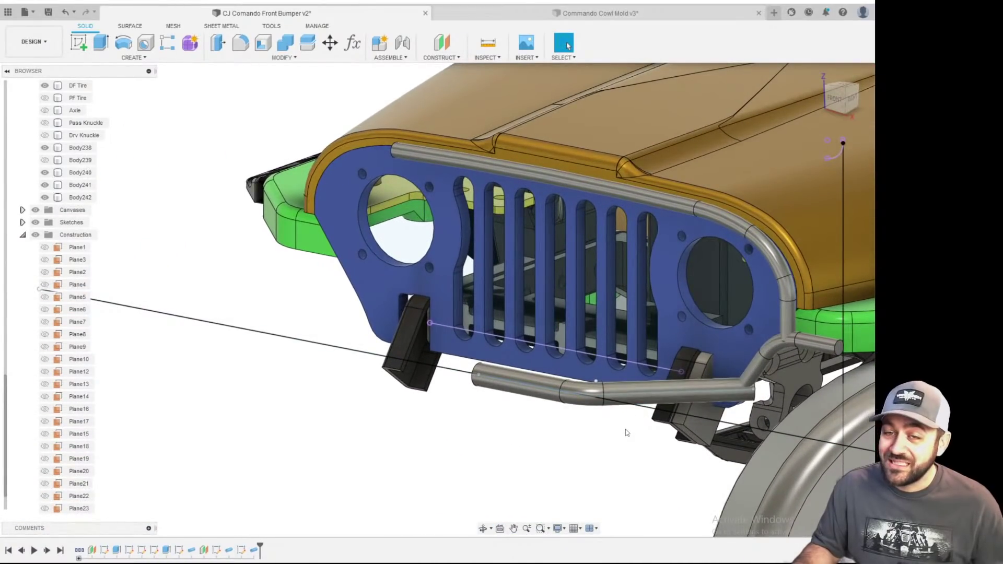
middle_click_drag(634, 429, 463, 397, "shift")
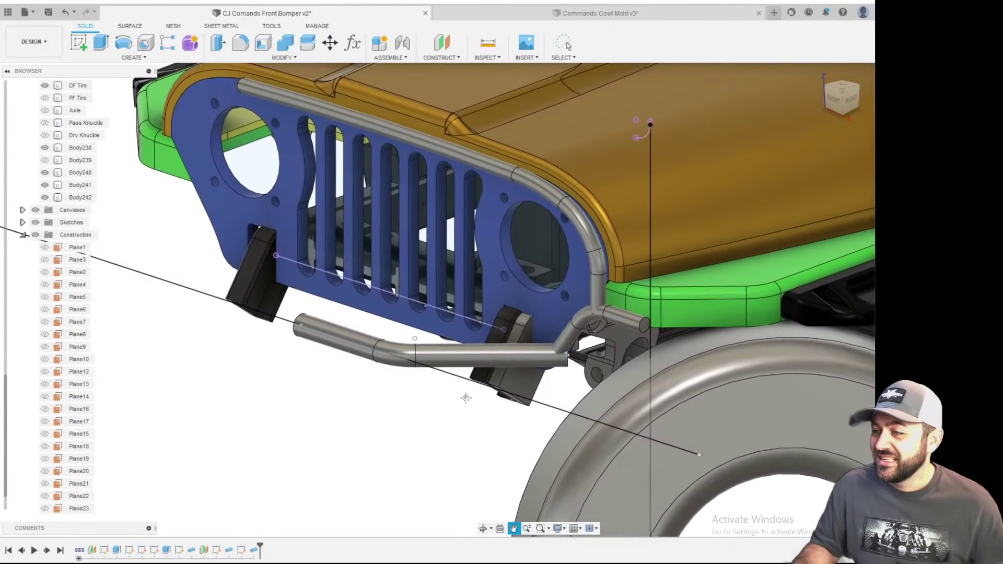
mouse_move(563, 294)
middle_mouse_down()
mouse_move(524, 333)
mouse_move(547, 283)
middle_mouse_up()
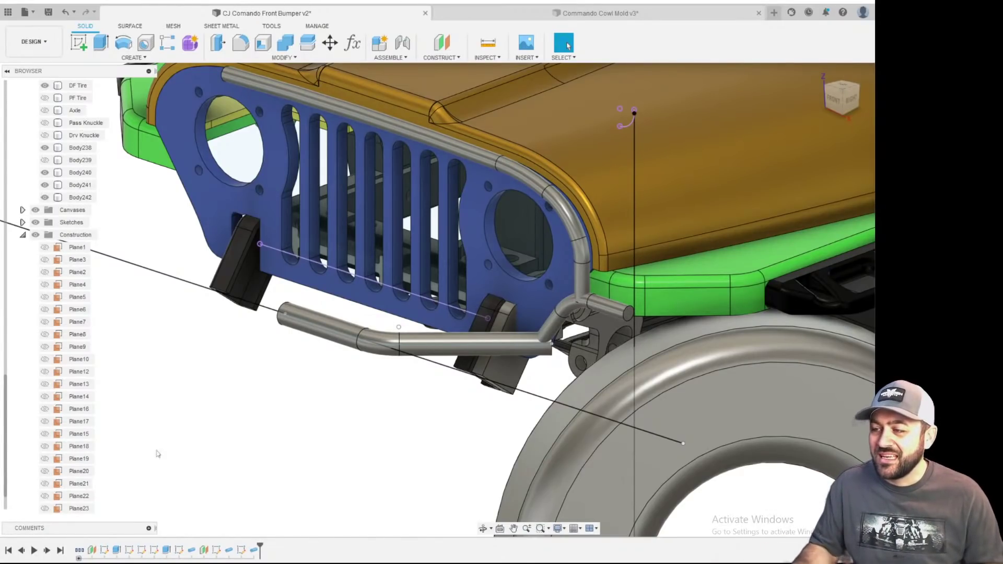
middle_click_drag(383, 344, 465, 313, "shift")
middle_click_drag(339, 370, 508, 394)
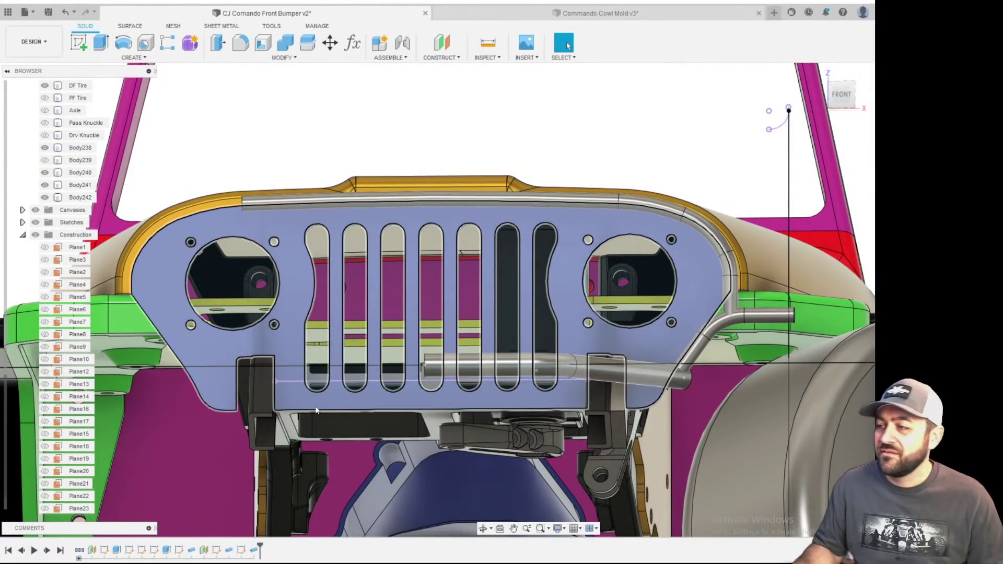
- Examine the lower ends of the frame mount brackets and their position relative to the bumper tube
scroll(316, 410, "down", 3)
middle_click_drag(258, 237, 363, 256, "shift")
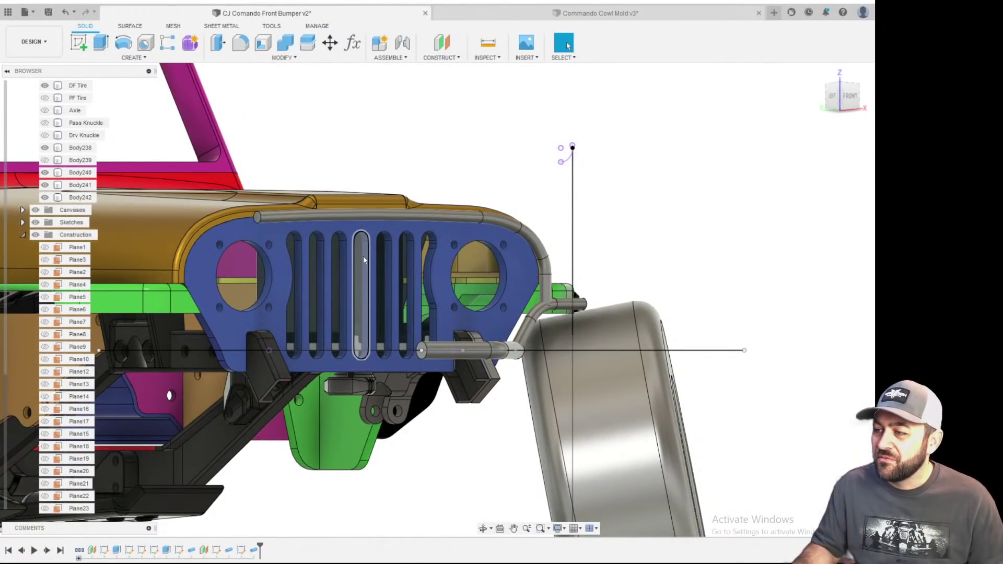
scroll(445, 353, "up", 4)
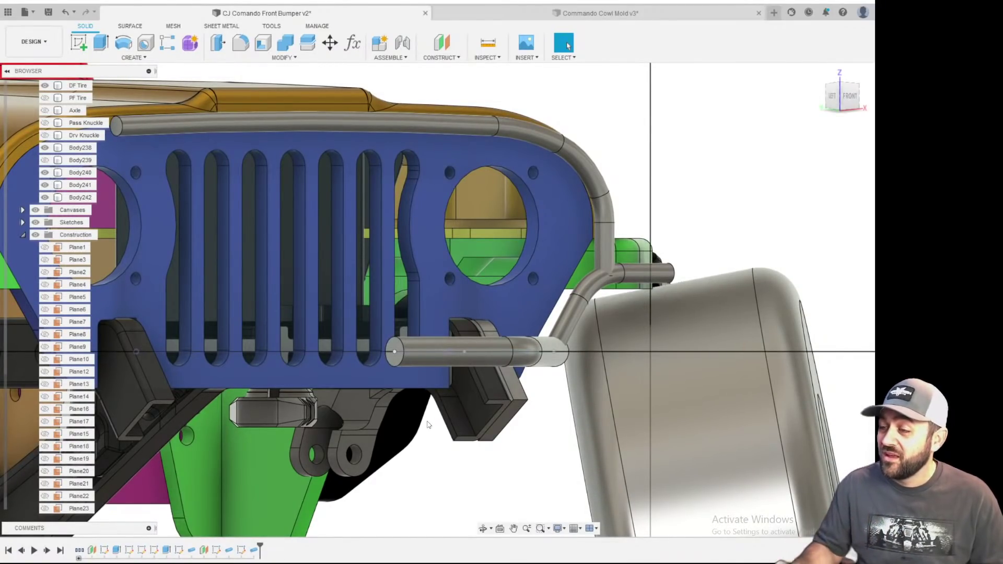
scroll(428, 425, "down", 4)
middle_click_drag(453, 378, 274, 327, "shift")
scroll(274, 327, "up", 4)
middle_click_drag(412, 380, 468, 371, "shift")
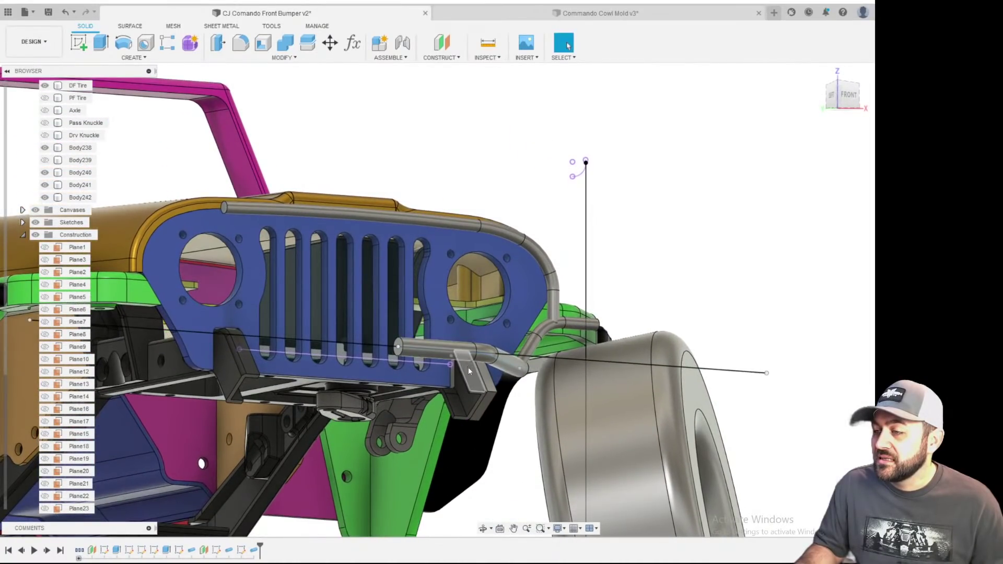
middle_click_drag(481, 415, 516, 384)
scroll(498, 381, "up", 3)
scroll(516, 386, "down", 3)
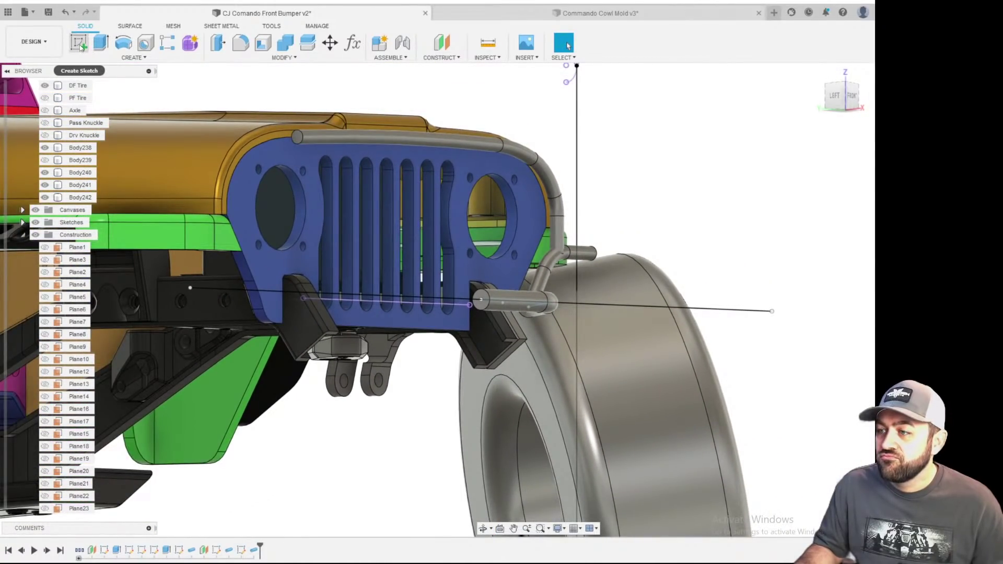
- Set up an offset plane from the horizontal origin plane, extended down to the lower corner of the frame mount bracket
left_click(438, 48)
scroll(541, 225, "down", 5)
middle_click_drag(541, 225, 511, 199, "shift")
scroll(511, 204, "down", 10)
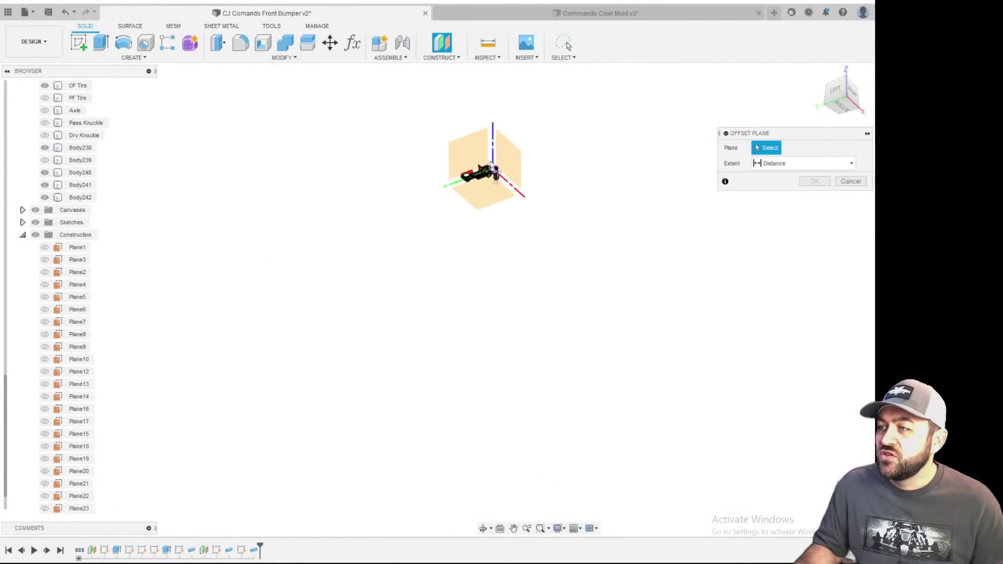
left_click(484, 219)
scroll(484, 216, "up", 6)
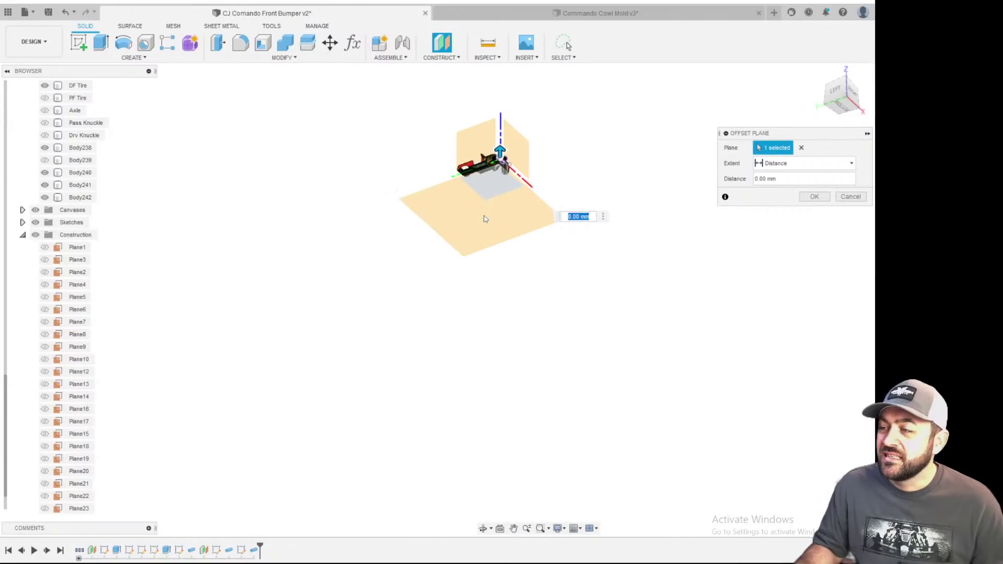
scroll(483, 111, "up", 6)
middle_click_drag(580, 170, 622, 187, "shift")
scroll(553, 149, "up", 5)
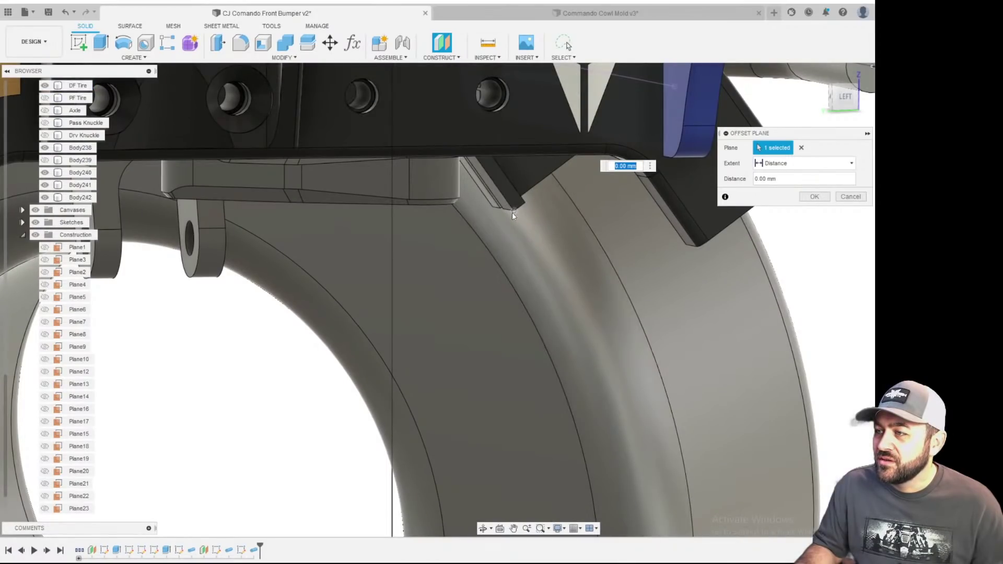
left_click(514, 212)
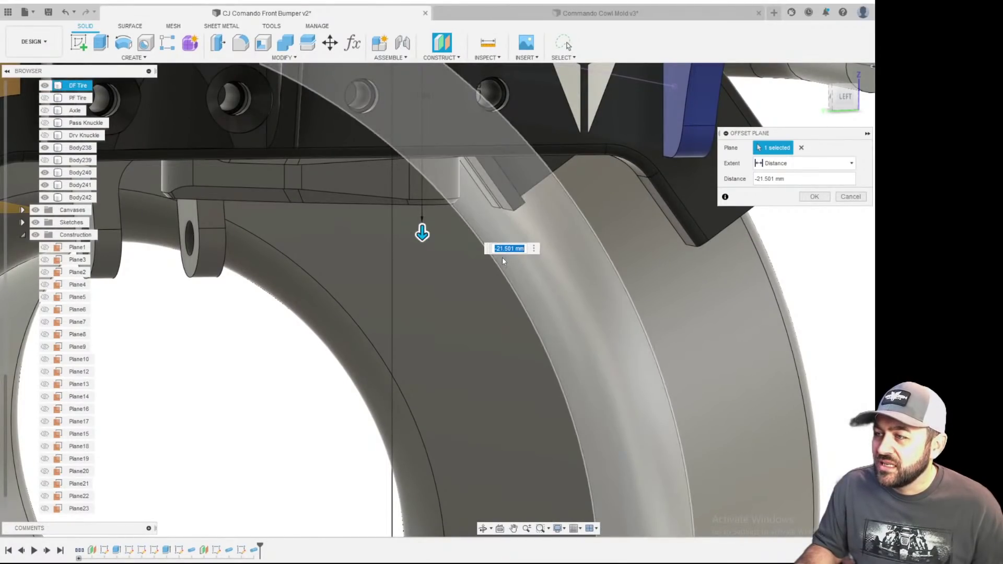
- Open the plane's offset distance for editing and append a plus sign to the snapped value
left_click(534, 249)
scroll(575, 285, "down", 10)
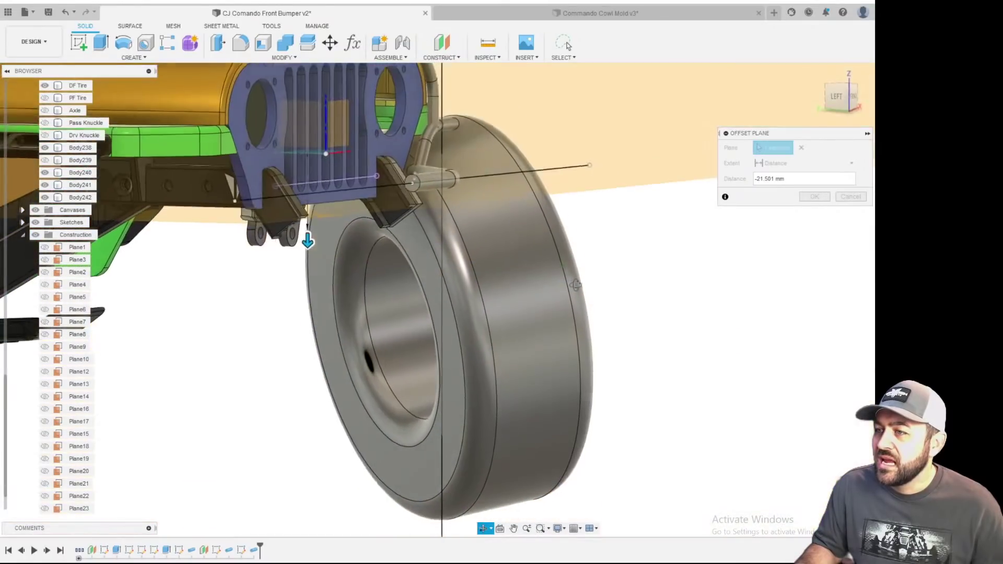
middle_click_drag(576, 284, 617, 284, "shift")
middle_click_drag(511, 226, 494, 280, "shift")
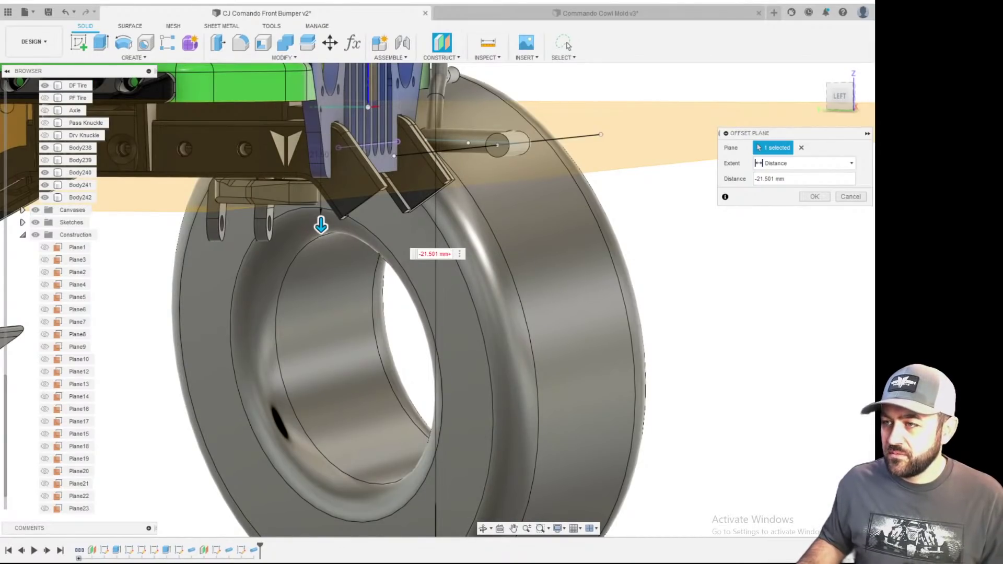
- Switch to Calculator, divide 4.76 by 2, and return to the offset plane in Fusion 360
key("XF86Calculator")
type(".476")
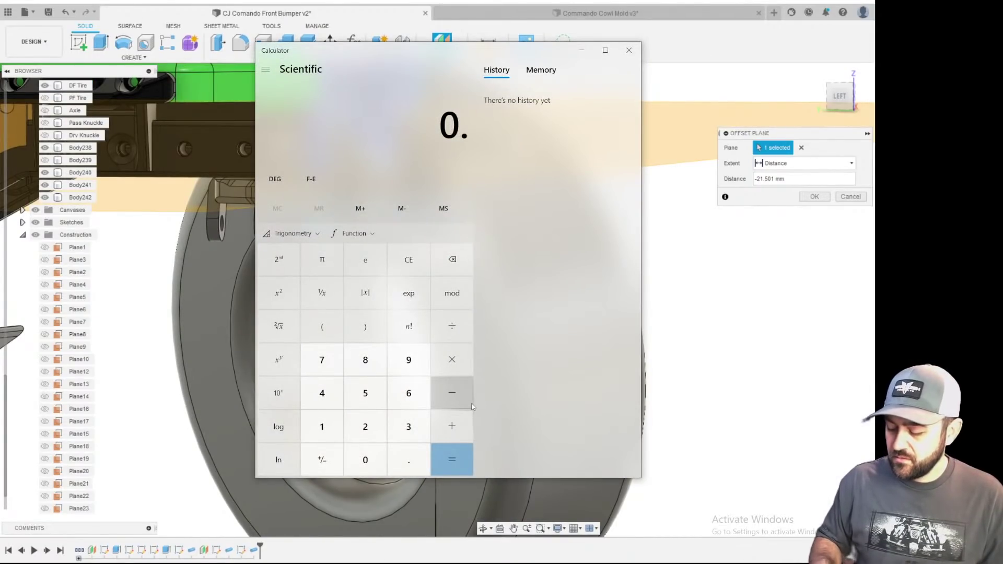
key("BackSpace")
key("BackSpace")
key("BackSpace")
key("BackSpace")
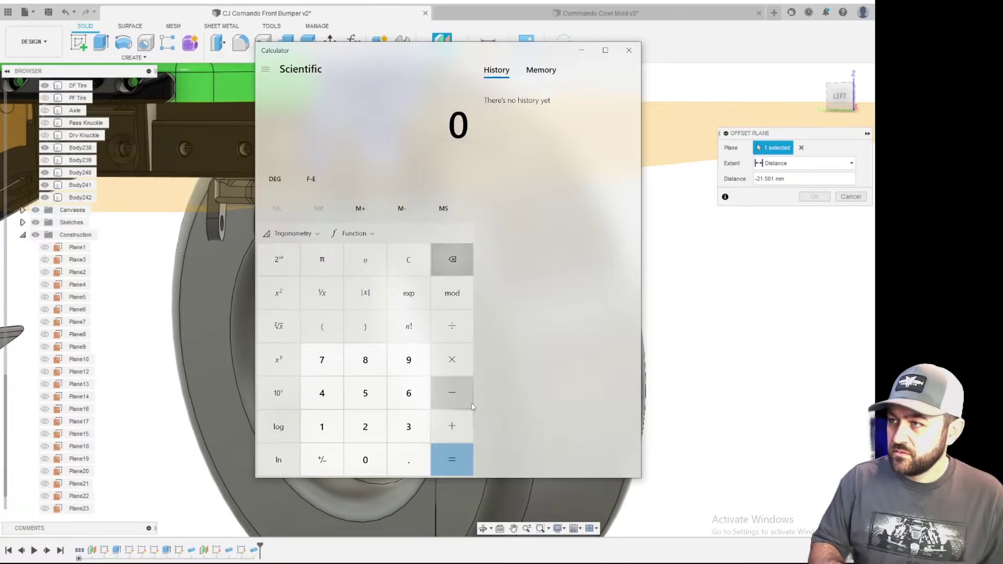
type("4.76 ÷ ")
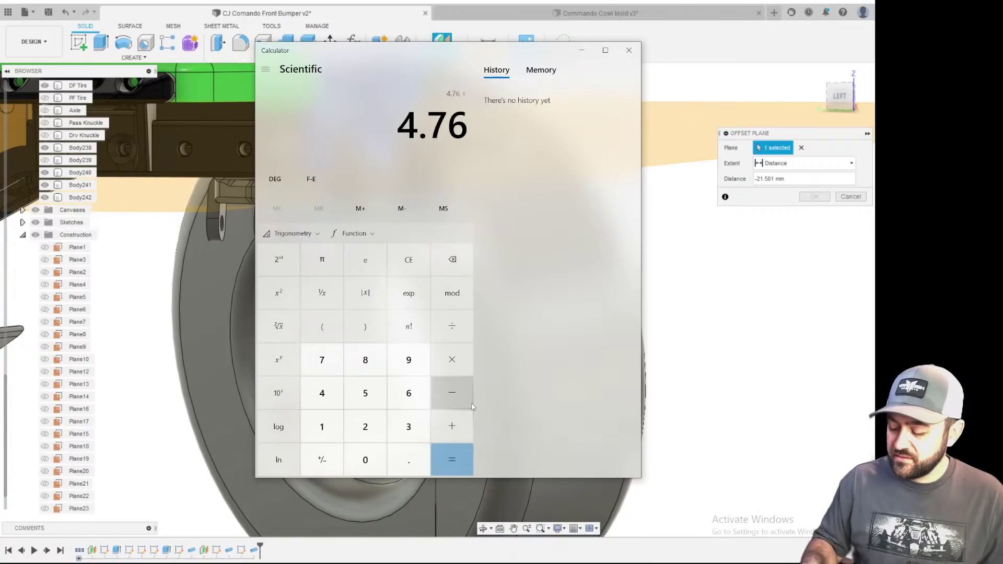
type("2 =")
key("Return")
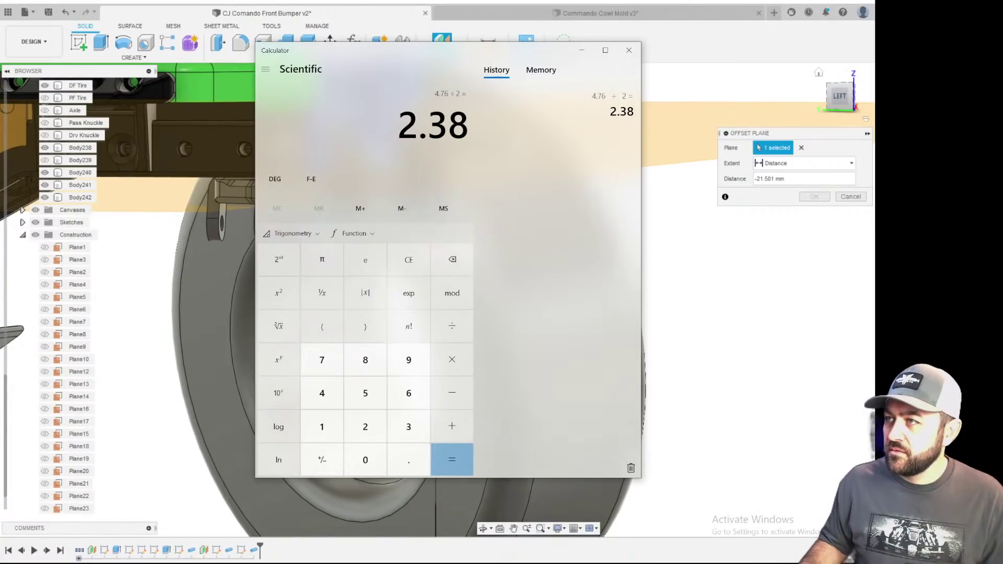
key("alt+Tab")
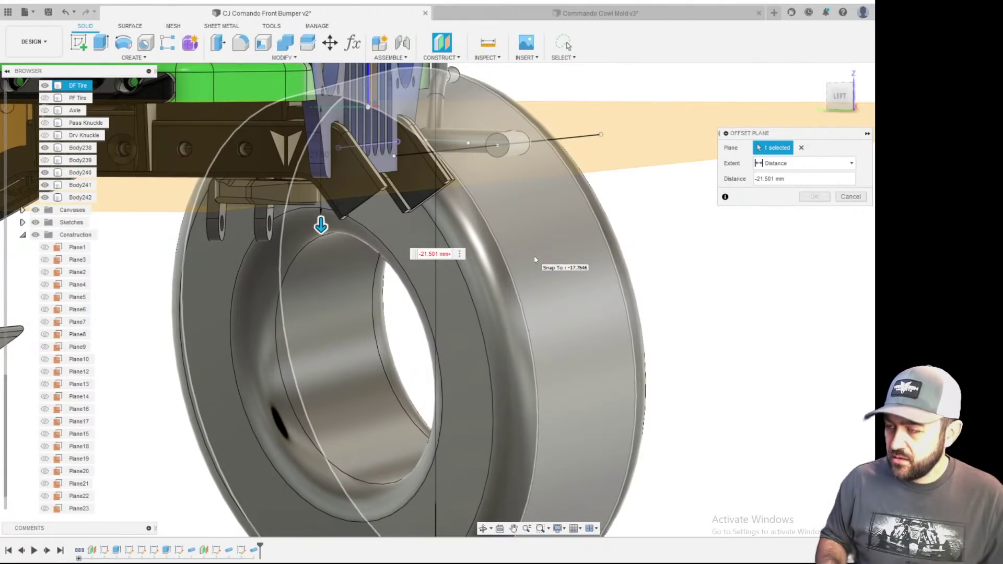
- Set the plane's offset distance to -21.501 mm + 2.38 mm and create the plane
type("2.38")
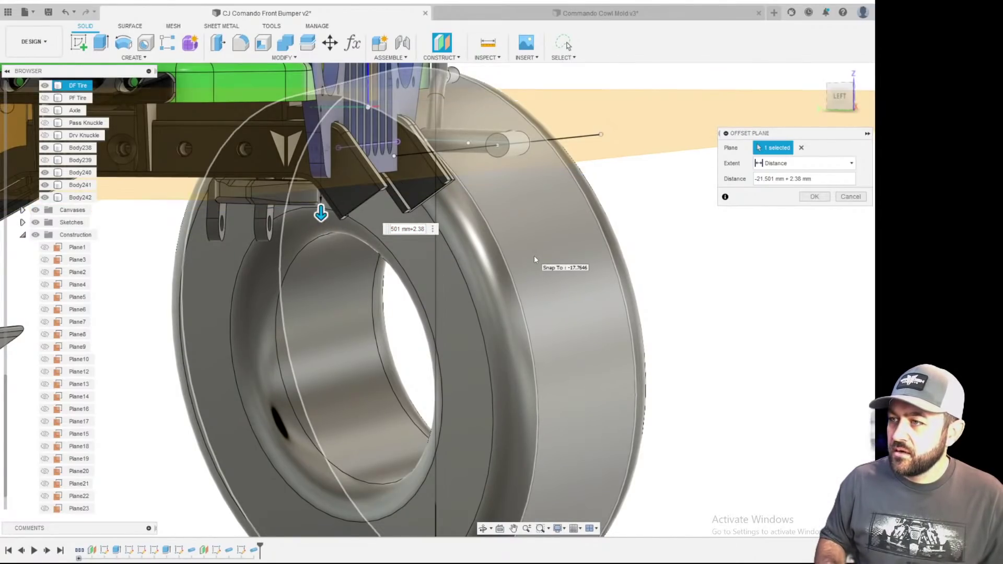
key("Return")
scroll(514, 194, "down", 3)
middle_click_drag(514, 195, 573, 273, "shift")
scroll(573, 273, "down", 3)
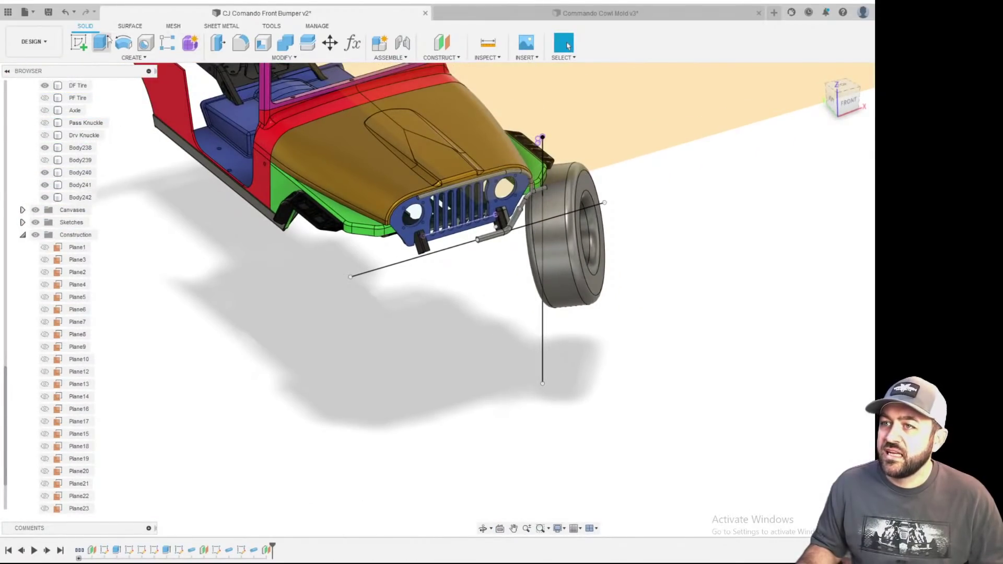
- Start a sketch on the new offset plane and draw a horizontal line about 40 mm long from the centreline past the frame mount bracket
left_click(81, 48)
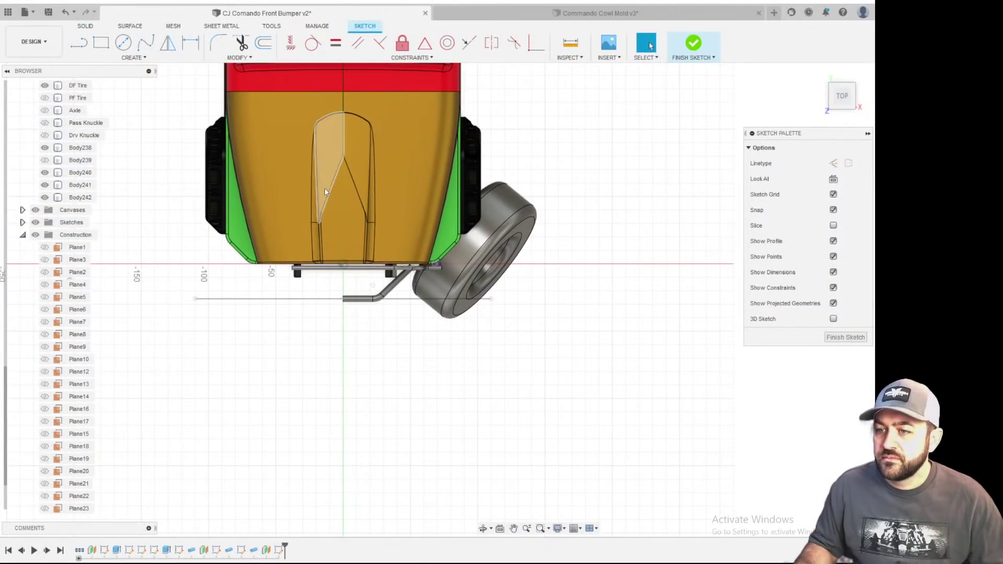
scroll(337, 189, "up", 5)
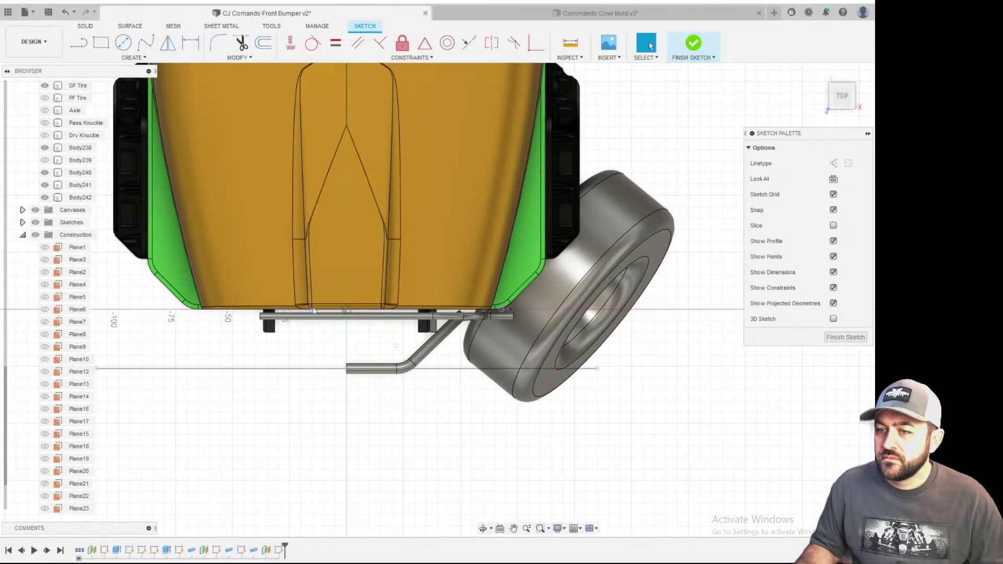
scroll(314, 312, "up", 5)
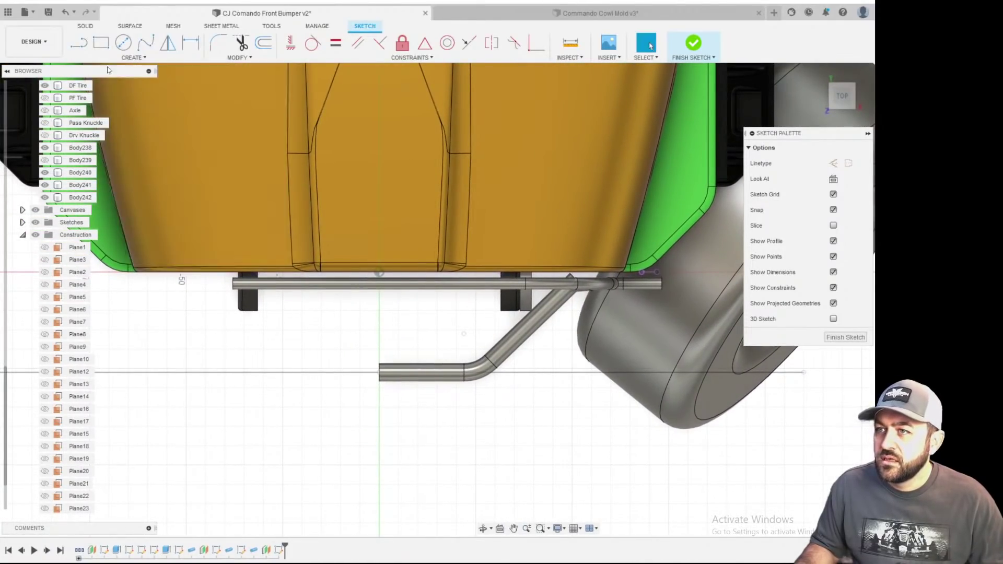
left_click(78, 42)
scroll(488, 255, "up", 4)
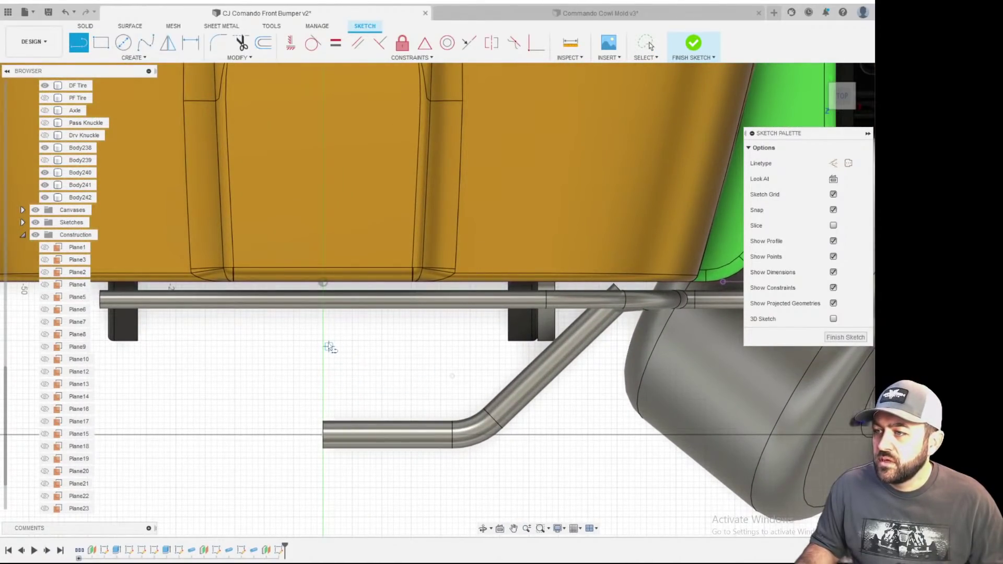
left_click(340, 331)
scroll(560, 311, "up", 5)
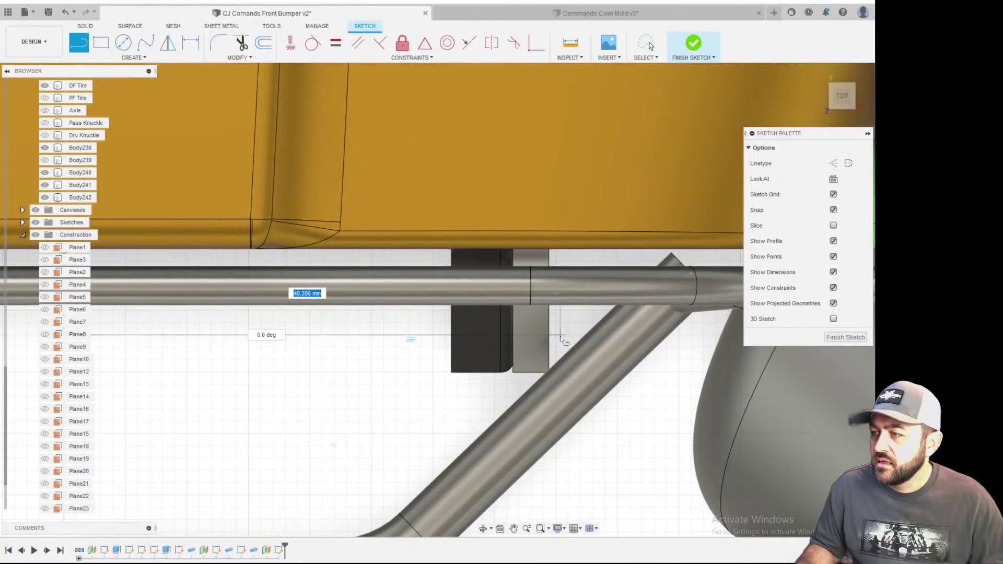
double_click(561, 336)
left_click(556, 335)
- Try to continue the line up to the end of the lower bumper tube, enabling 3D Sketch for it, and end the line command
middle_click_drag(557, 398, 566, 318, "shift")
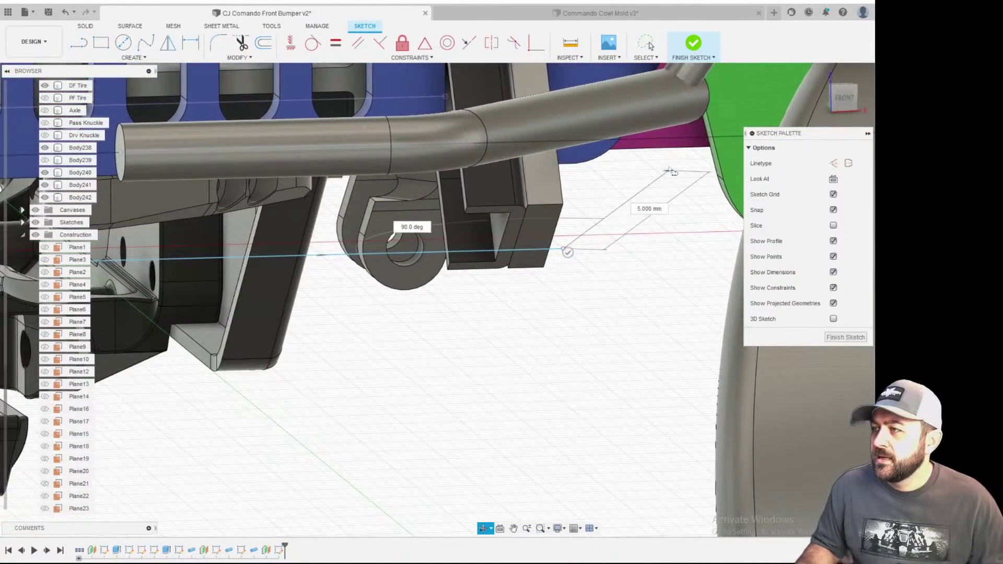
middle_click_drag(673, 171, 627, 177, "shift")
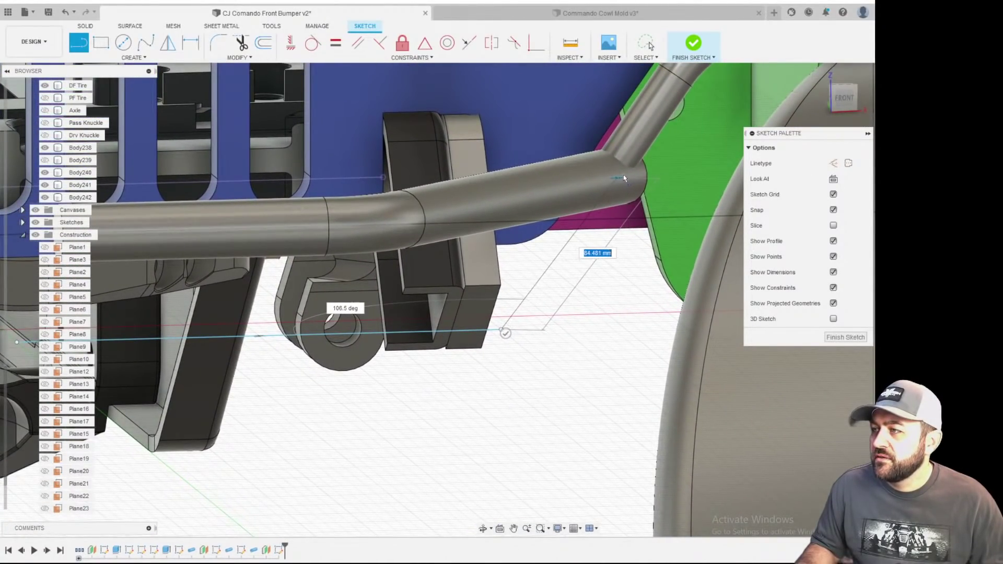
scroll(625, 177, "up", 2)
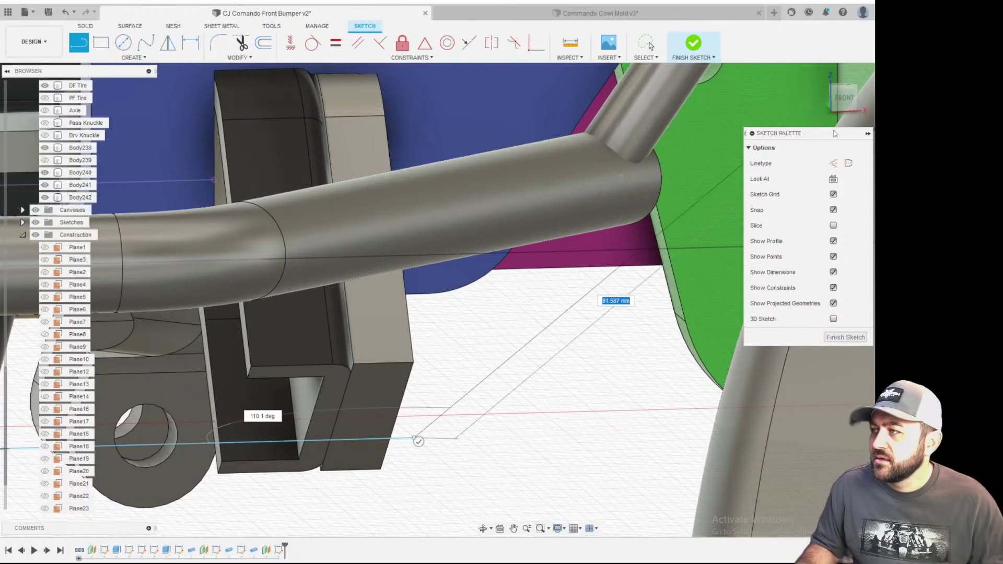
left_click(844, 98)
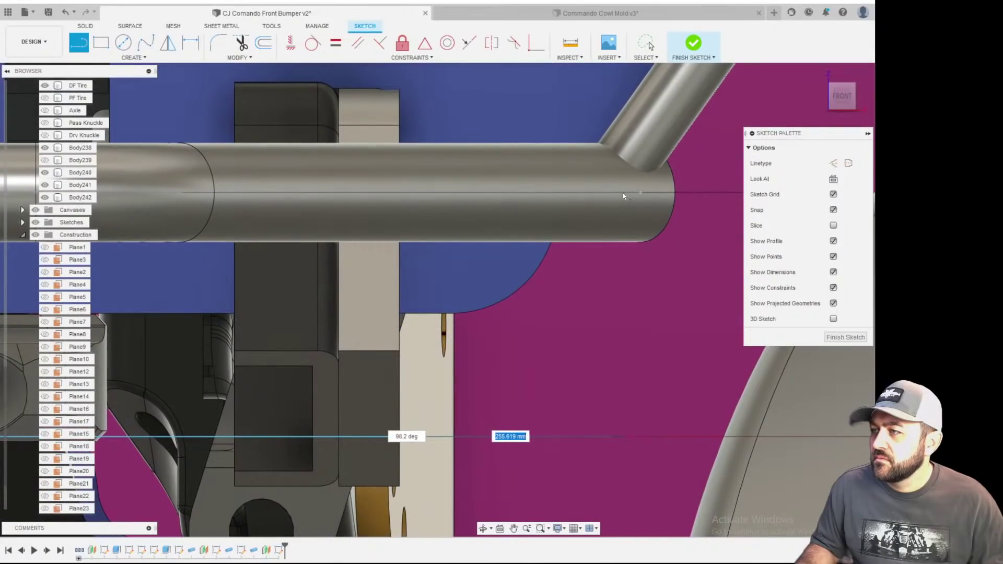
scroll(501, 426, "down", 3)
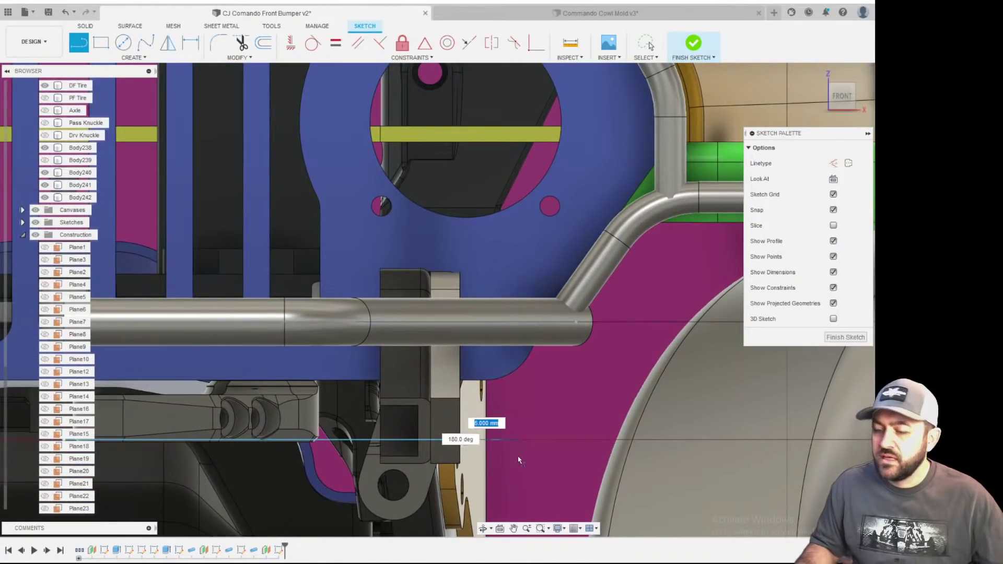
scroll(517, 457, "down", 2)
middle_click_drag(510, 456, 513, 463, "shift")
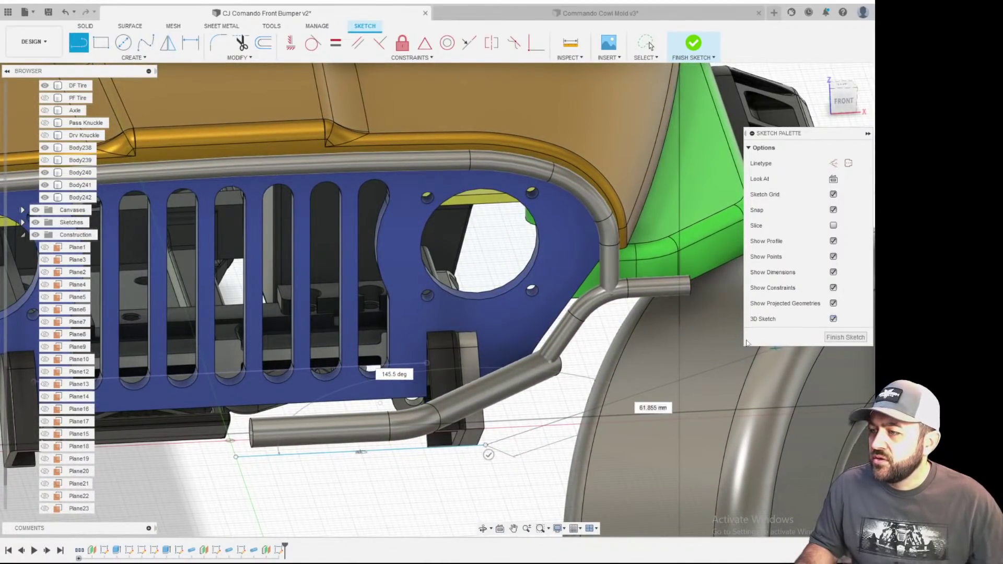
scroll(523, 445, "down", 3)
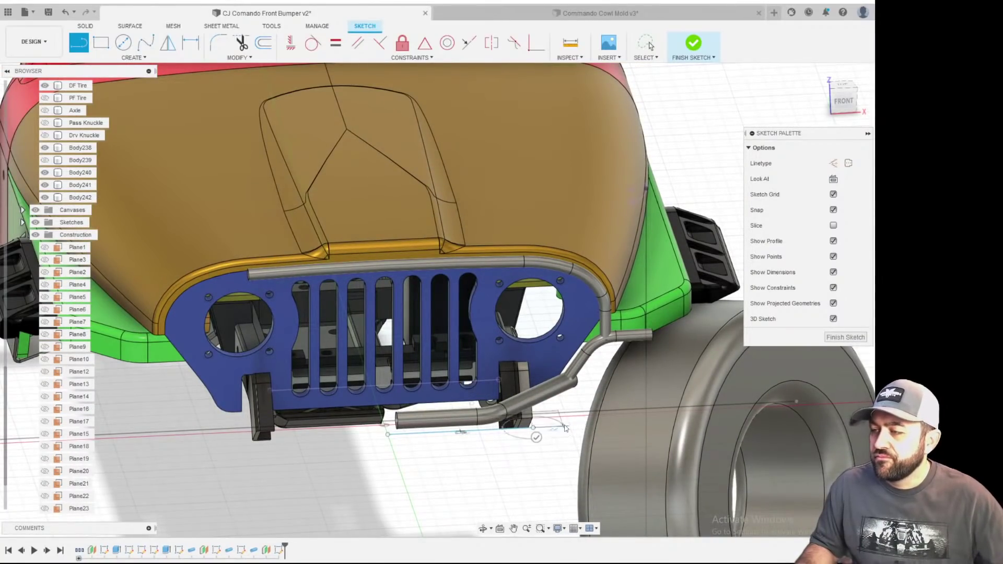
key("Escape")
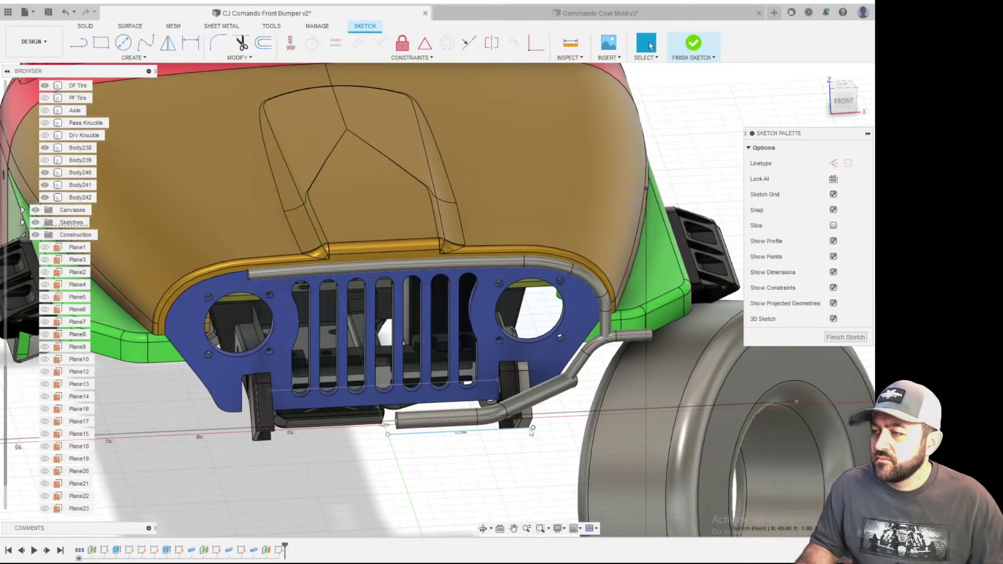
- Restart the Line tool and turn the 3D sketch plane upright at the horizontal line's outer end, facing the front
left_click(78, 43)
middle_click_drag(473, 285, 466, 453, "shift")
scroll(465, 453, "down", 3)
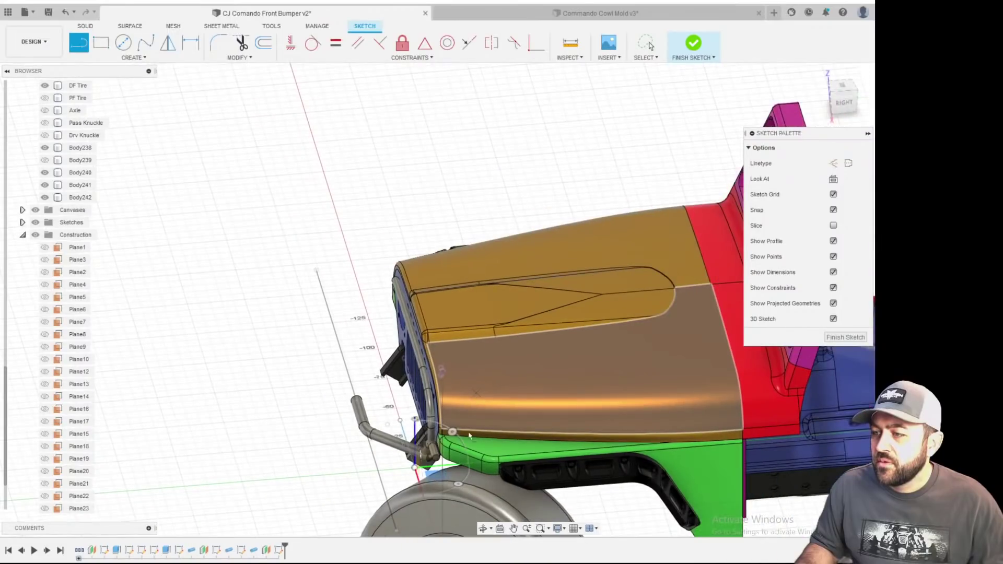
scroll(463, 465, "up", 3)
mouse_move(423, 440)
left_mouse_down()
mouse_move(366, 426)
mouse_move(339, 443)
left_mouse_up()
scroll(368, 446, "down", 3)
middle_click_drag(368, 446, 501, 381, "shift")
scroll(501, 384, "up", 4)
left_click(850, 96)
scroll(489, 360, "up", 3)
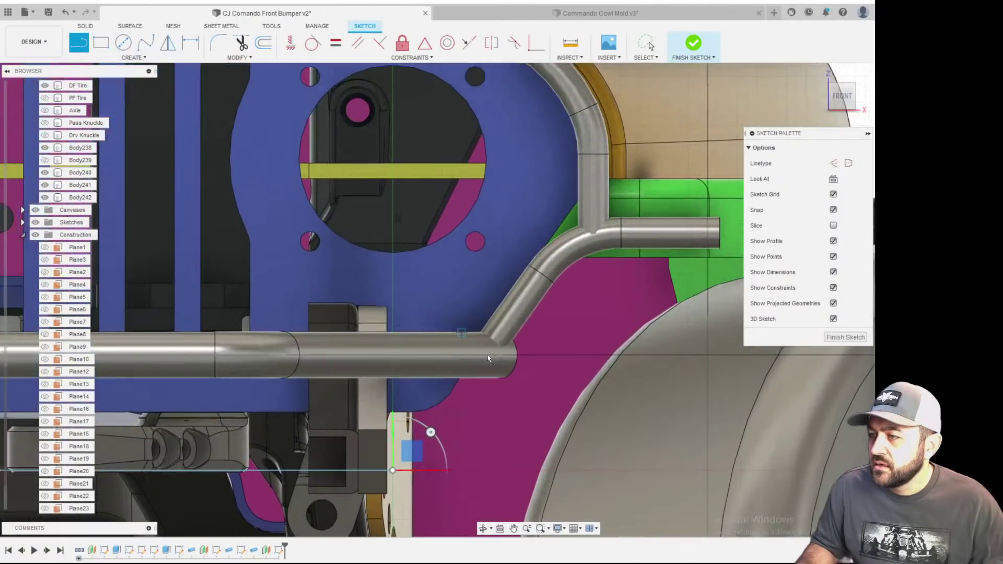
scroll(488, 359, "up", 1)
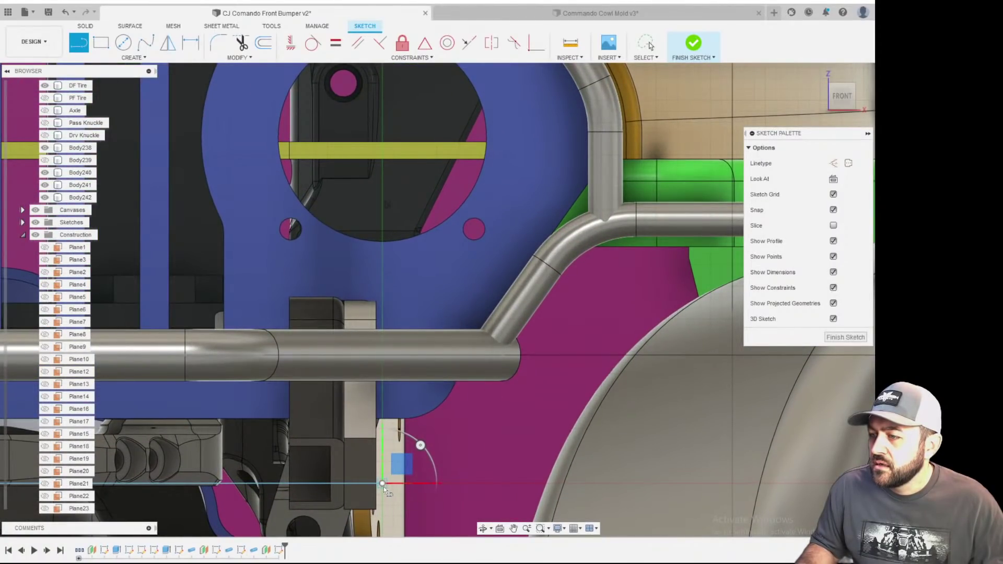
- Draw an angled line about 15 mm long from the horizontal line's outer end up to the centre of the lower bumper tube near its end
left_click(384, 487)
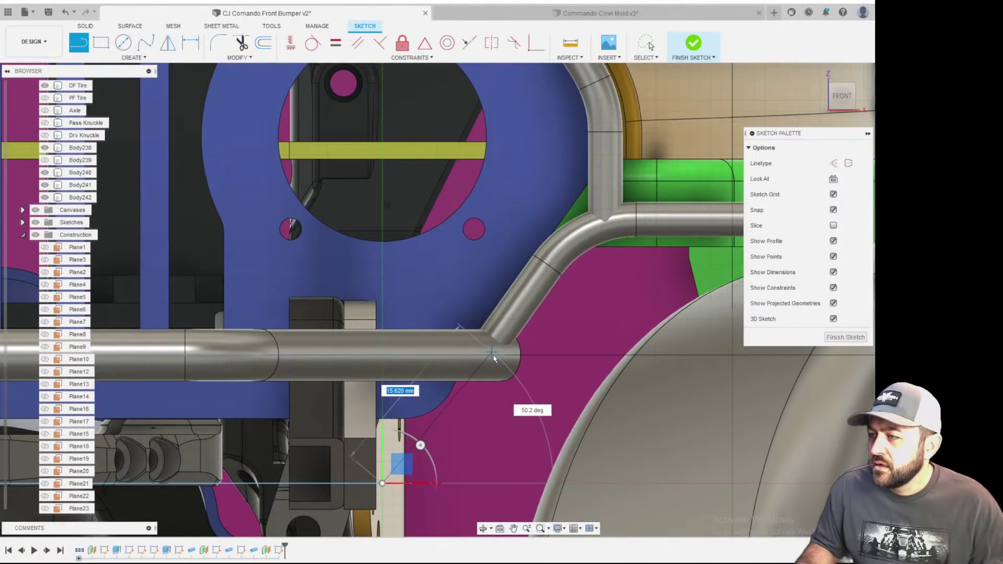
scroll(494, 355, "up", 3)
scroll(493, 355, "up", 2)
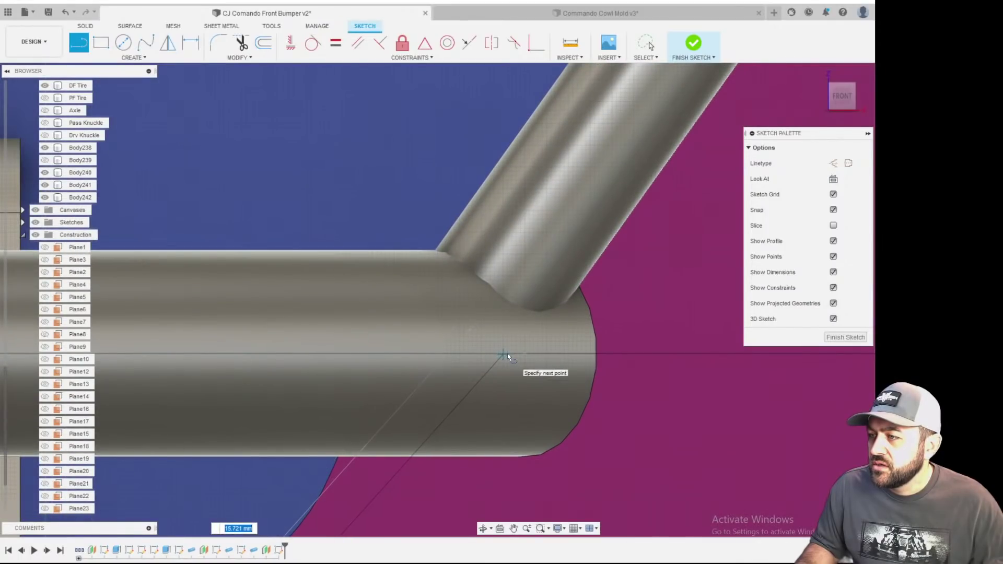
scroll(501, 355, "up", 2)
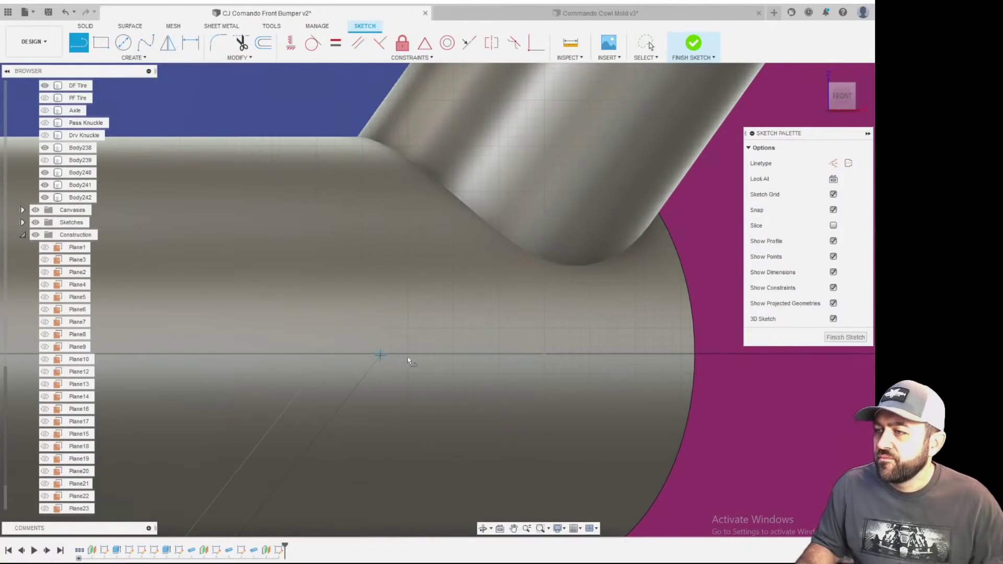
scroll(407, 356, "down", 5)
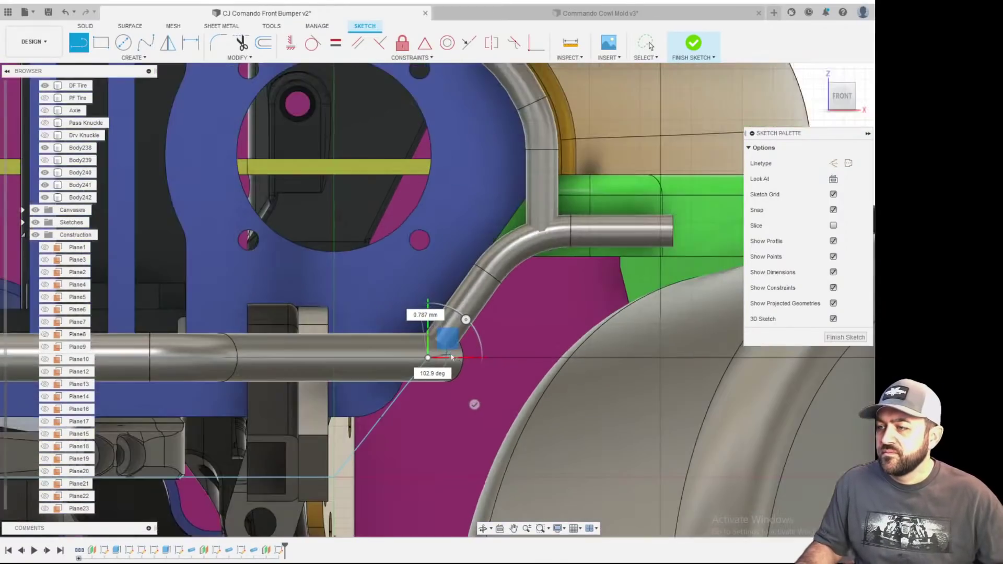
scroll(452, 357, "down", 1)
middle_click_drag(452, 358, 485, 303)
key("Escape")
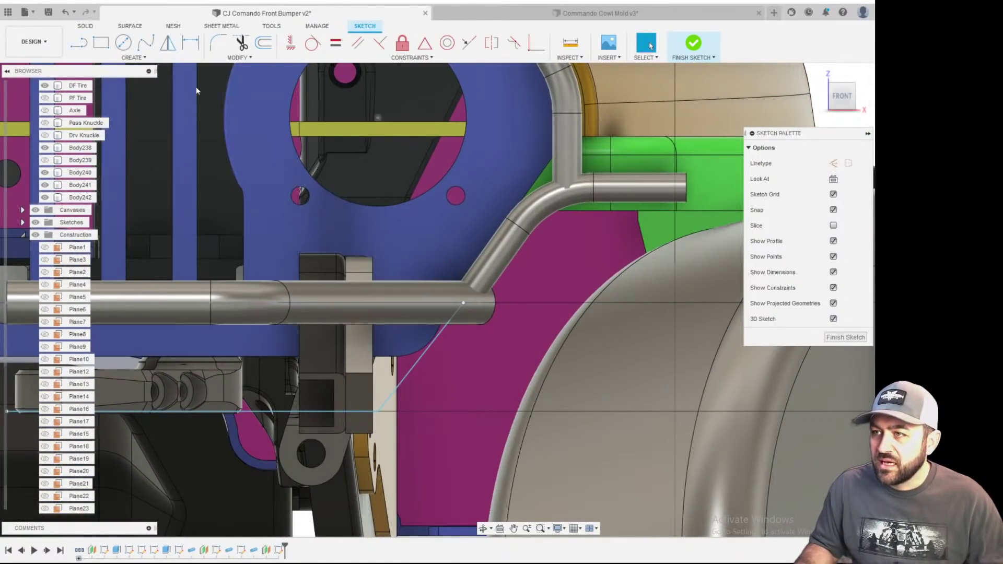
- Fillet the corner between the horizontal and angled lines with a 10 mm radius and finish the sketch
left_click(219, 42)
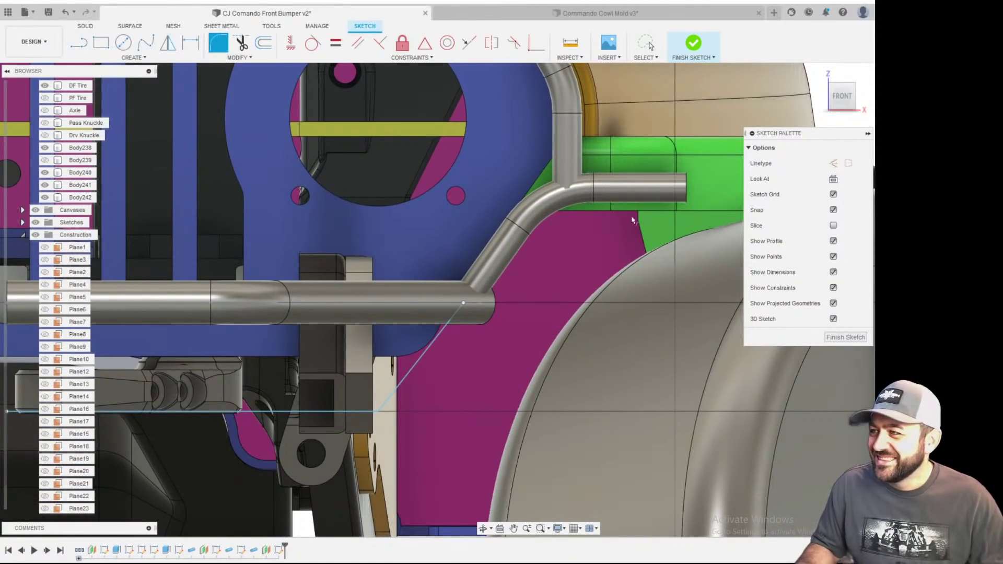
left_click(360, 412)
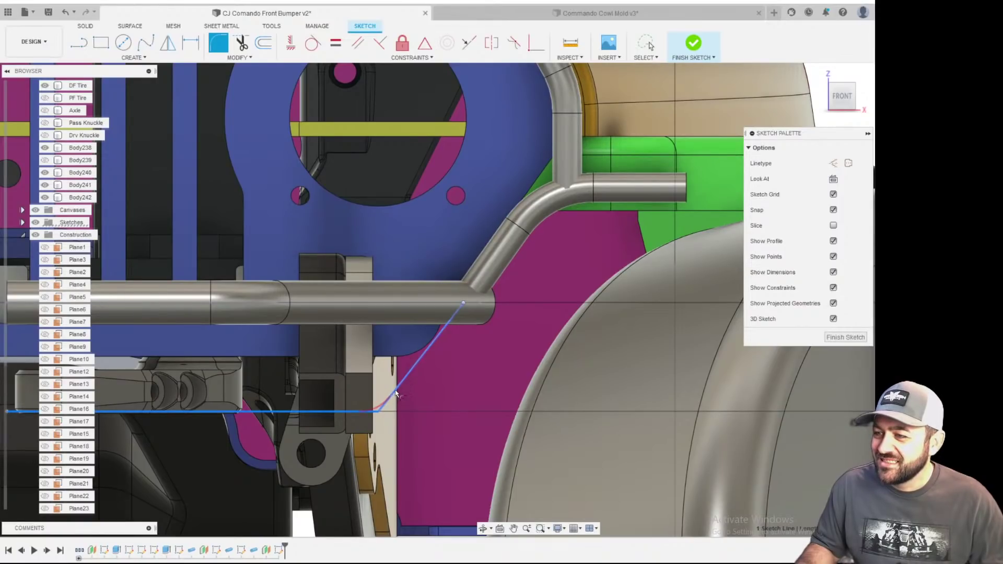
left_click(395, 393)
key("Return")
key("Escape")
scroll(451, 402, "down", 3)
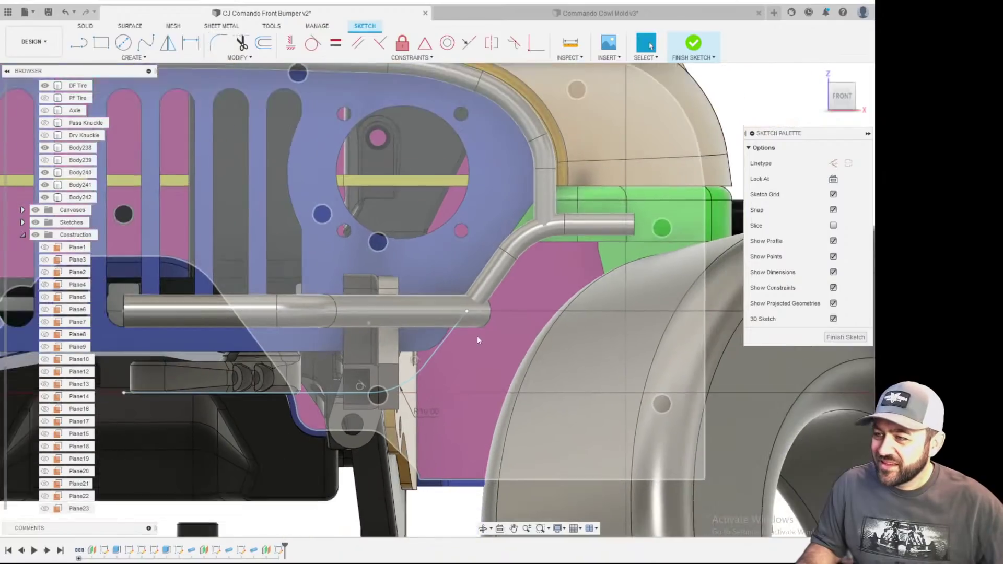
scroll(447, 380, "up", 3)
middle_click_drag(437, 382, 452, 361, "shift")
scroll(451, 358, "down", 3)
middle_click_drag(289, 448, 330, 421, "shift")
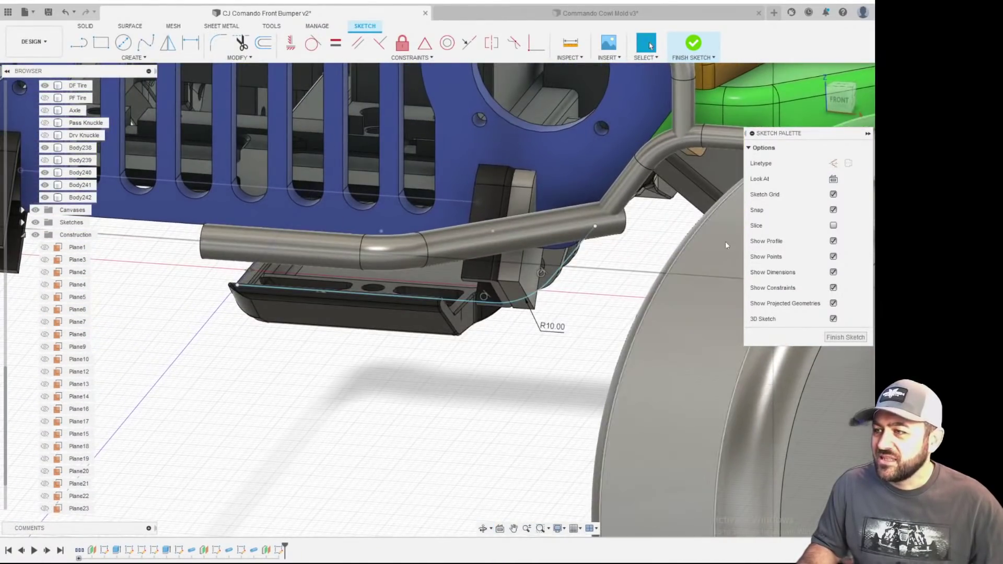
left_click(842, 339)
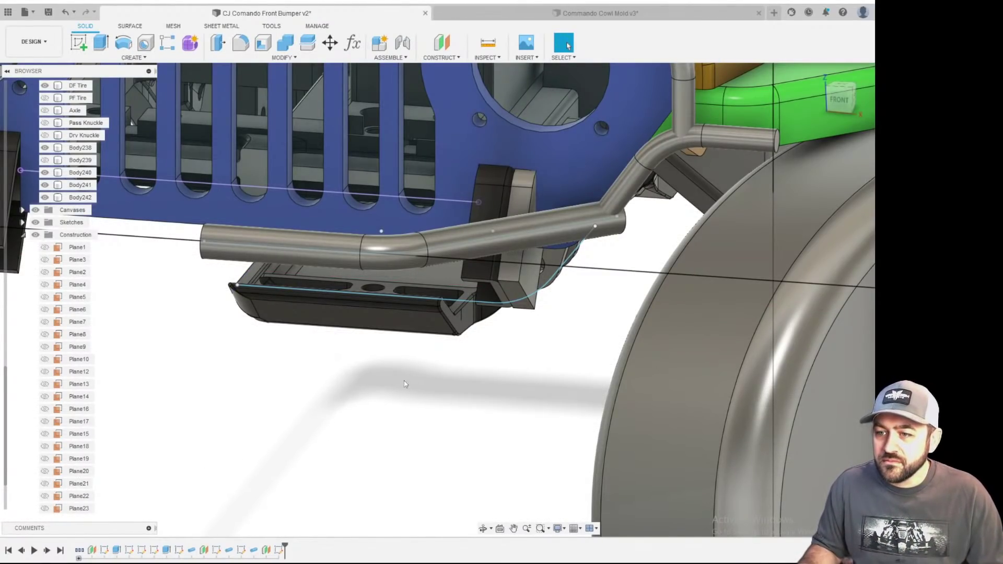
- Start a circular pipe along the new lower sketch path with chain selection
scroll(351, 375, "down", 3)
scroll(280, 389, "up", 3)
middle_click_drag(287, 403, 353, 403)
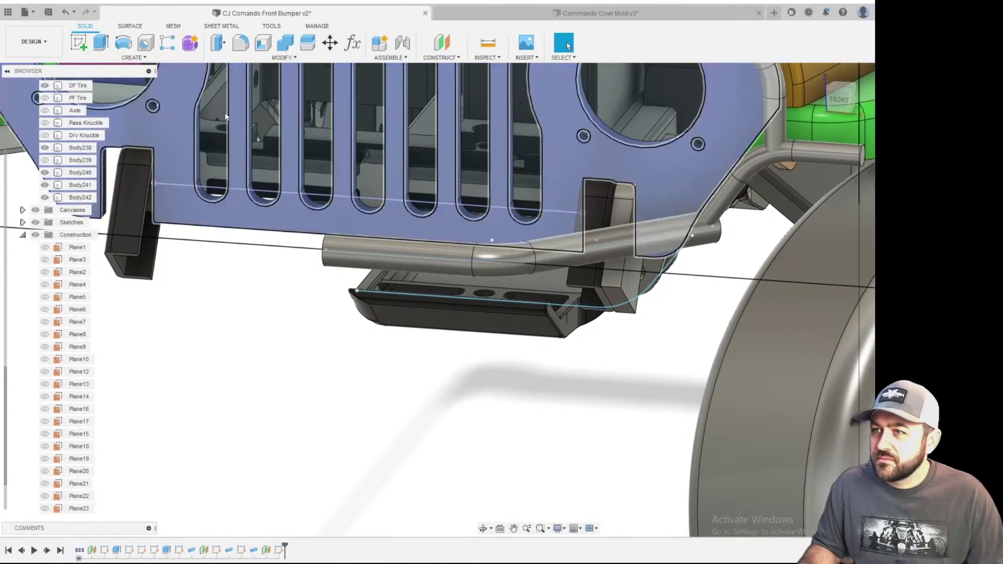
left_click(134, 58)
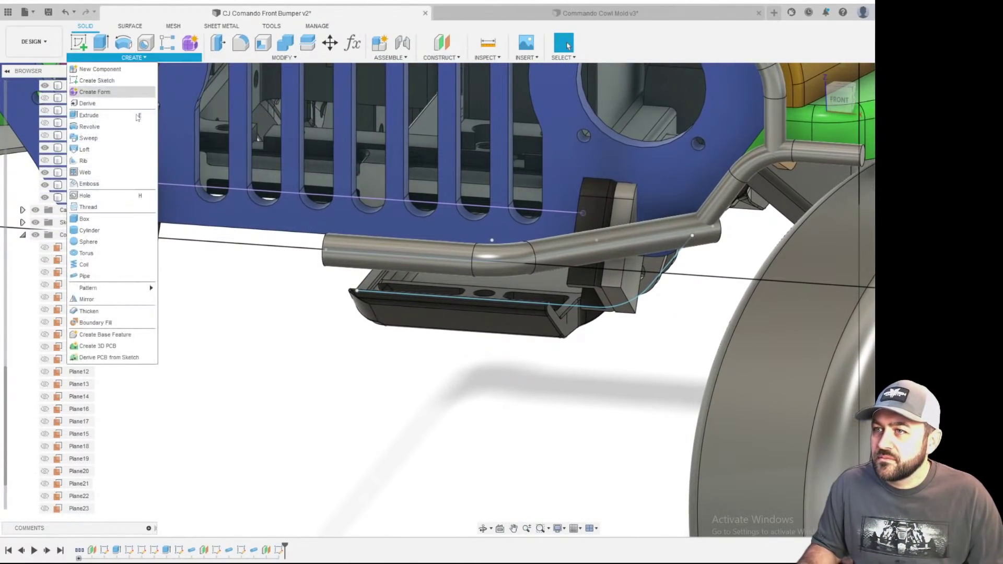
left_click(103, 275)
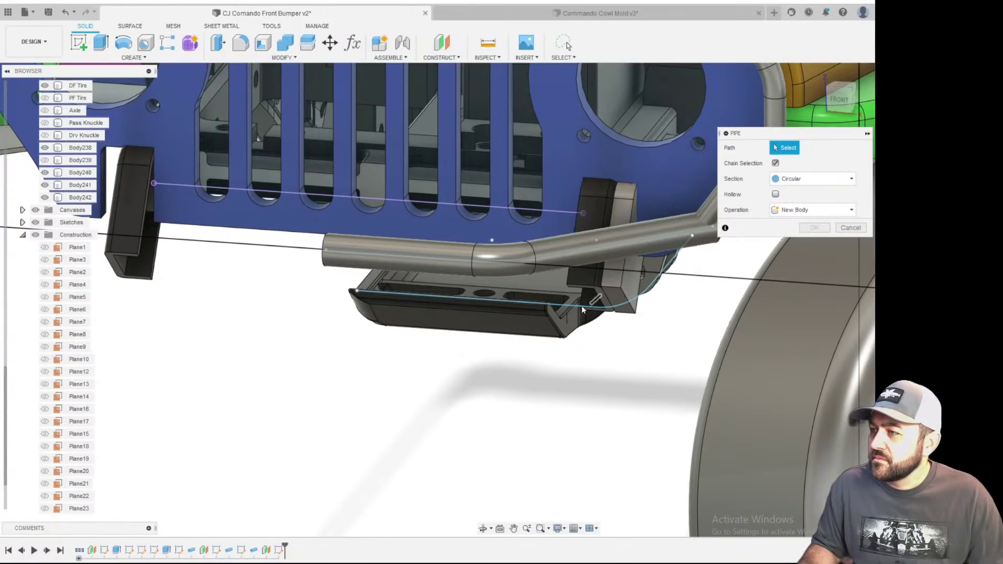
left_click(562, 309)
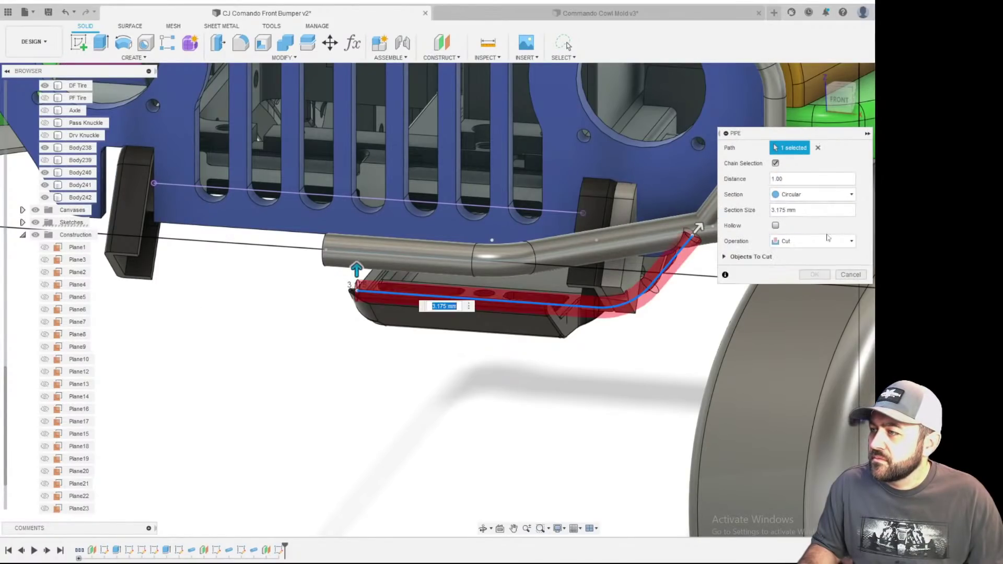
- Switch to Calculator and convert 3/16 inch to millimetres by dividing 3 by 16 and multiplying by 25.4
left_click(805, 212)
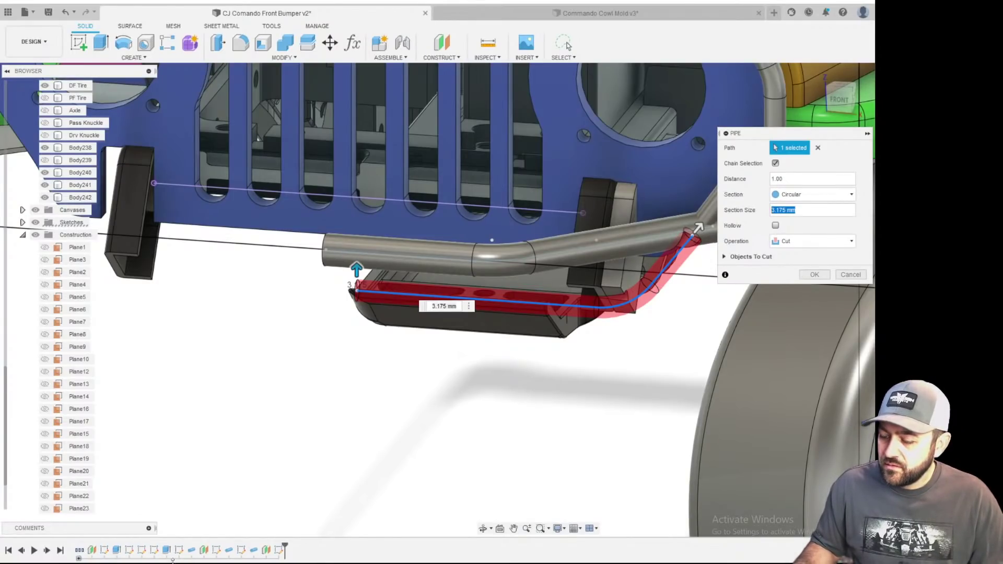
key("alt+Tab")
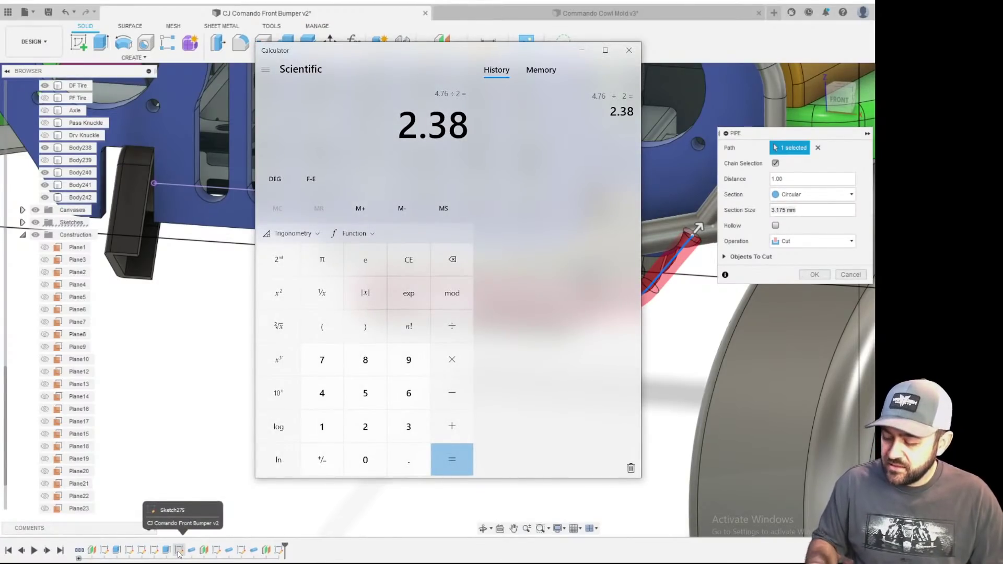
type("3/16")
key("Return")
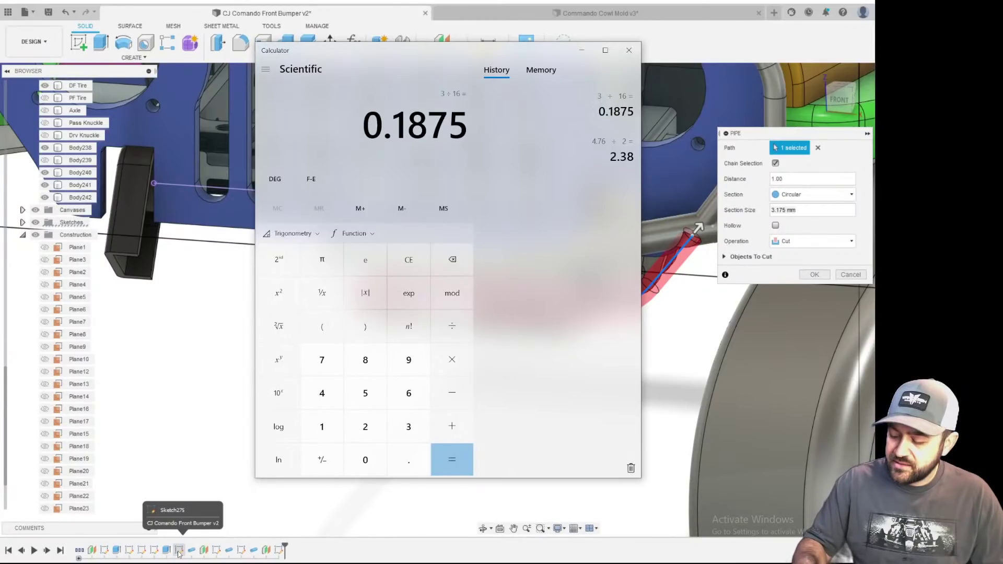
type("*25.4")
key("Return")
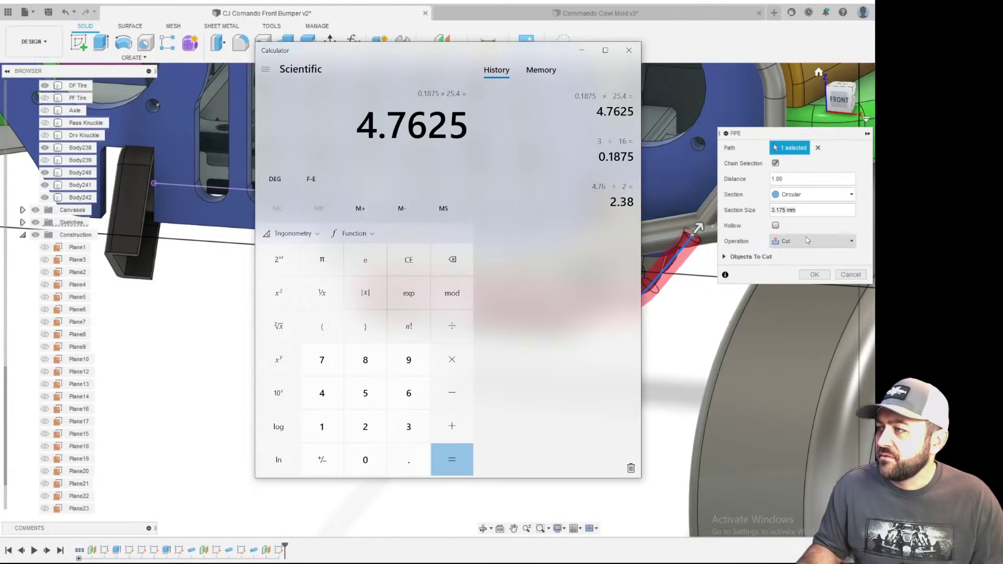
- Set the lower pipe's section size to 4.7625 mm and create it as a new body
left_click(810, 213)
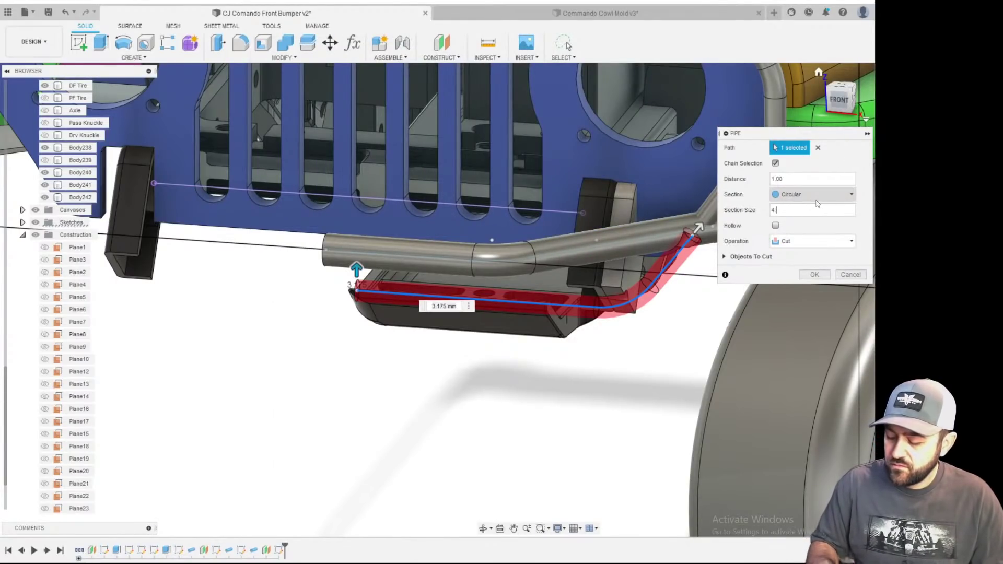
key("Return")
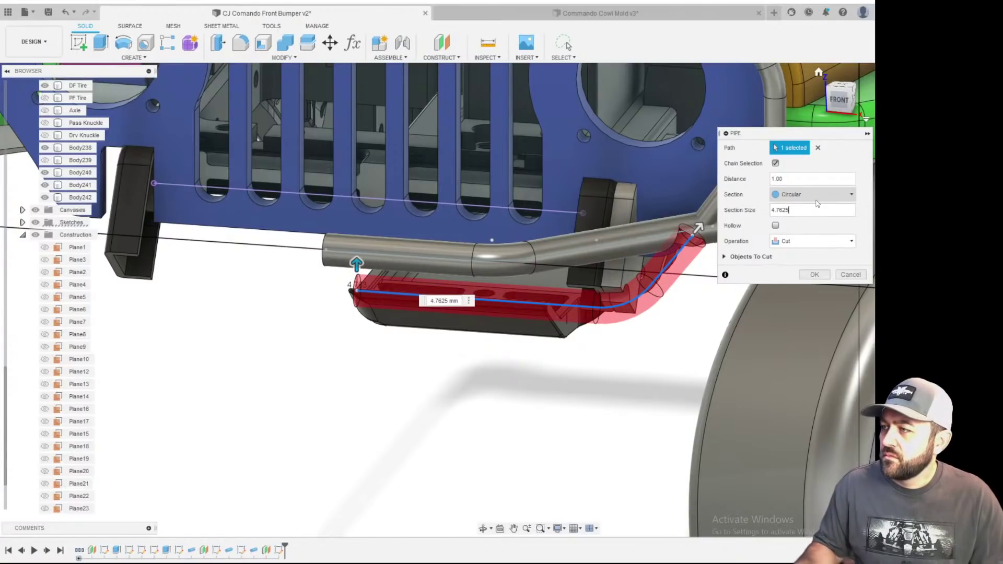
left_click(818, 242)
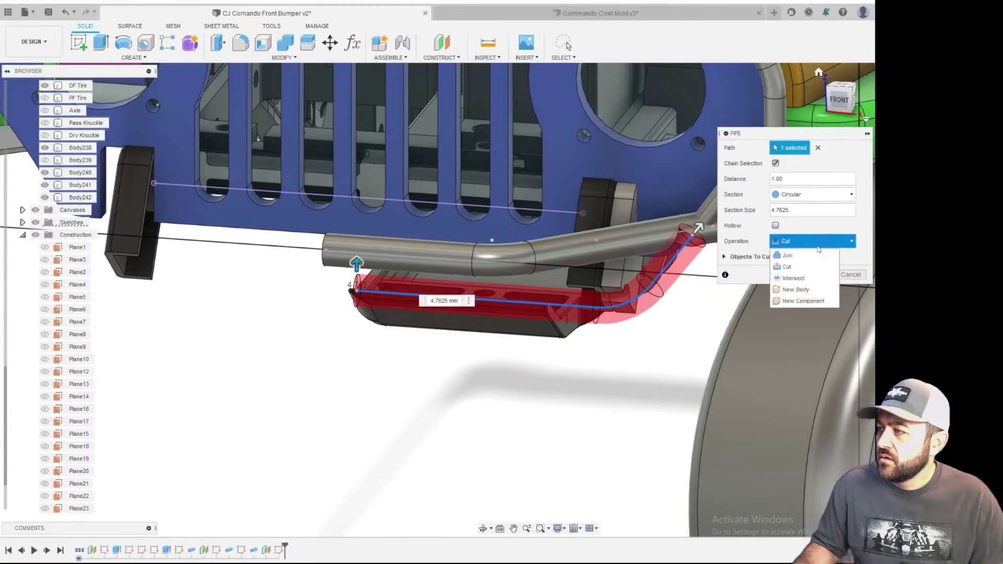
left_click(815, 290)
left_click(817, 259)
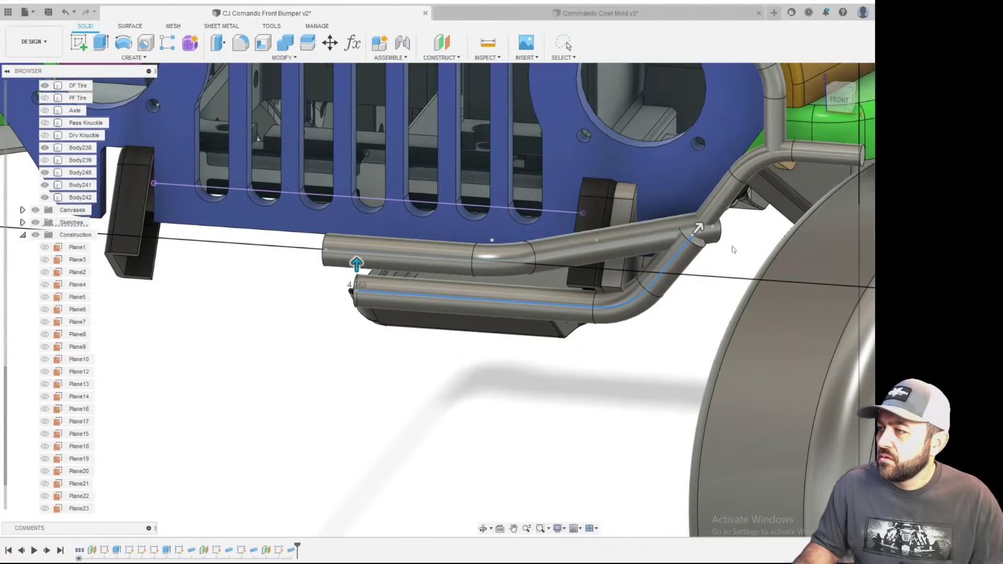
- Start a Move/Copy of the new lower tube body with the free move type
scroll(689, 246, "up", 3)
middle_click_drag(689, 245, 661, 281, "shift")
left_click(565, 44)
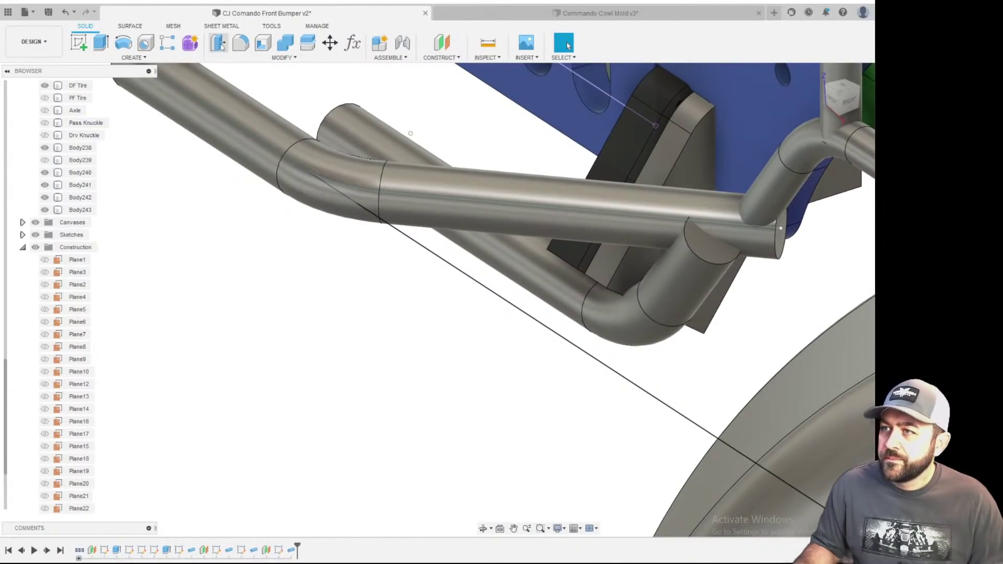
left_click(330, 42)
left_click(354, 116)
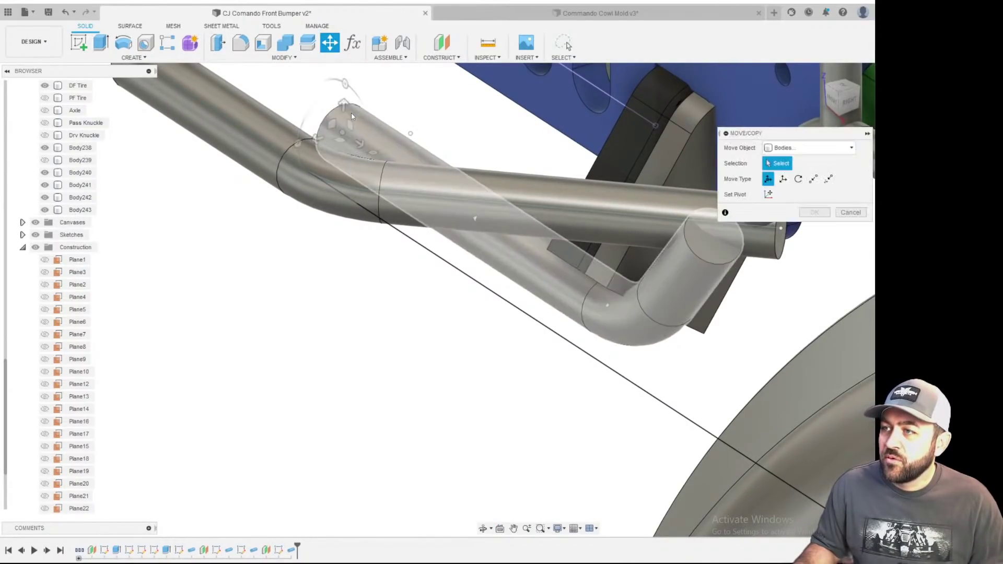
middle_click_drag(348, 138, 315, 172, "shift")
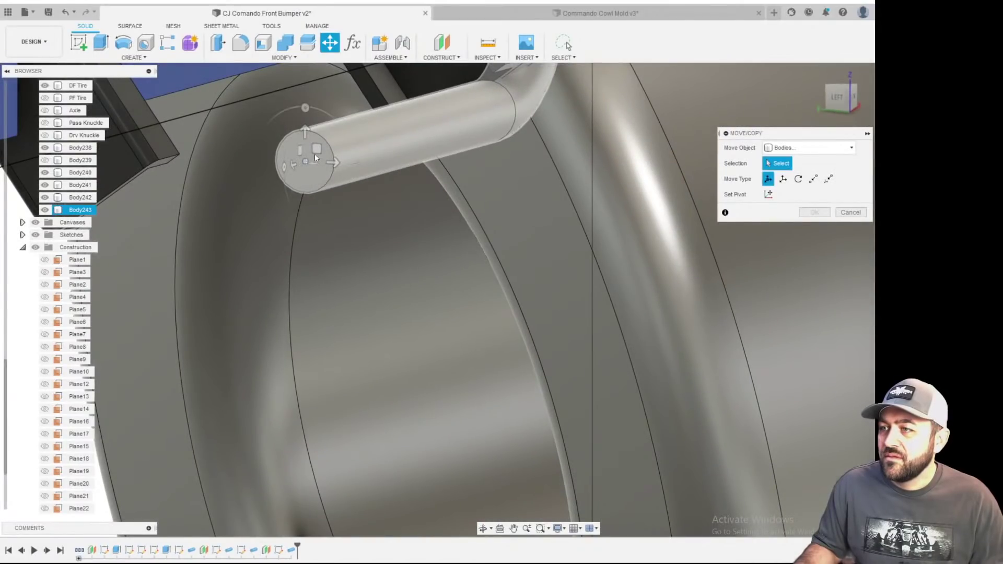
left_click(327, 175)
scroll(336, 184, "down", 3)
middle_click_drag(502, 194, 501, 310)
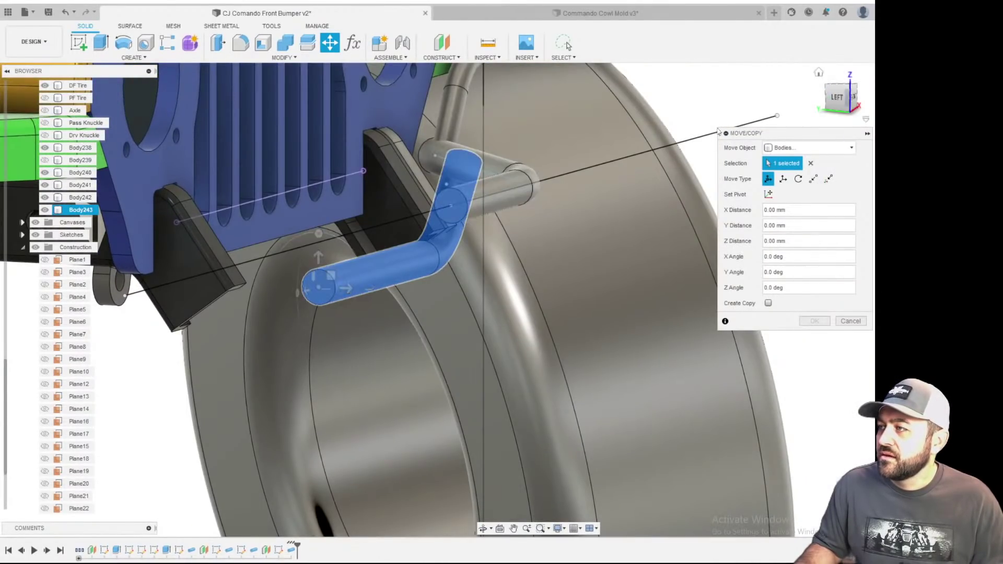
- Switch to the right side view and hide the driver front tire so the lower tube's end is exposed
middle_click_drag(627, 157, 419, 167, "shift")
left_click(852, 99)
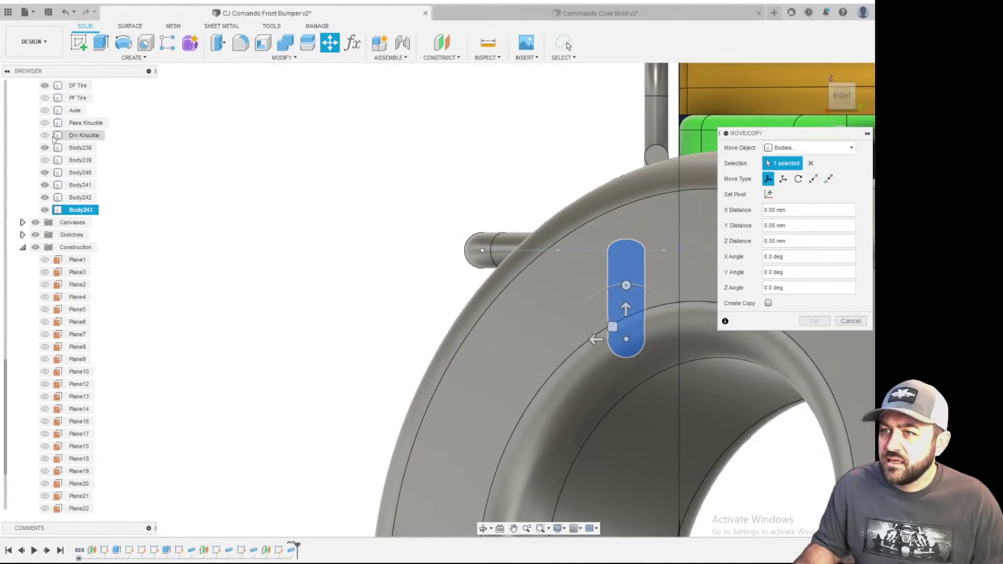
scroll(54, 148, "up", 1)
left_click(45, 110)
scroll(535, 231, "up", 3)
scroll(523, 233, "up", 3)
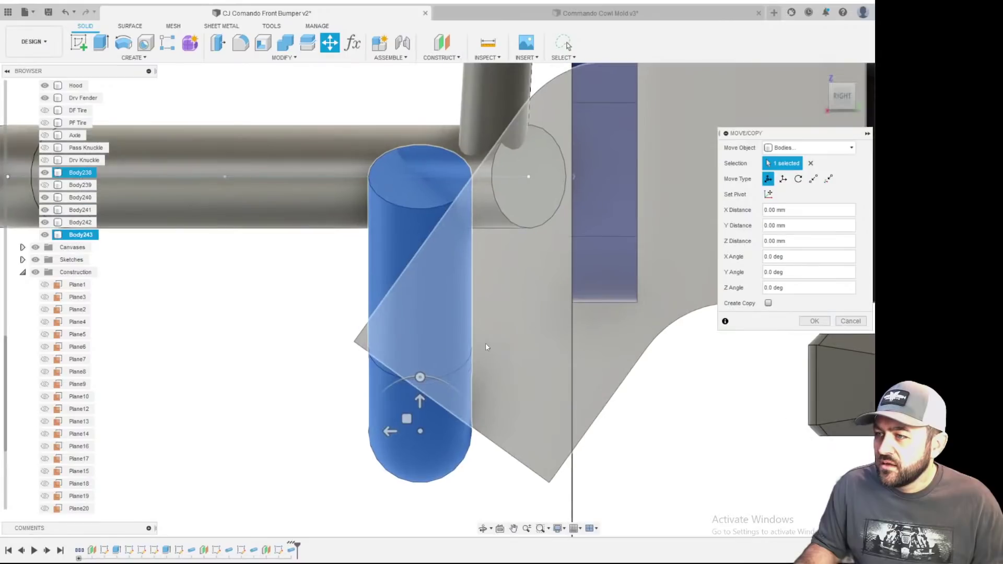
- Rotate the lower tube body 20 degrees about its inner end so its bent leg meets the upper tube's end
left_click(420, 374)
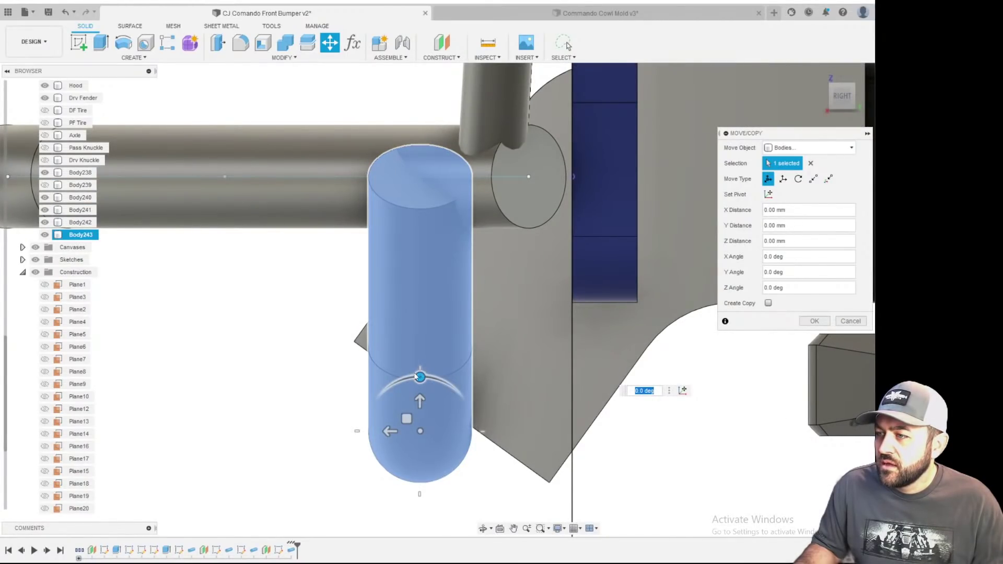
left_click_drag(421, 377, 440, 378)
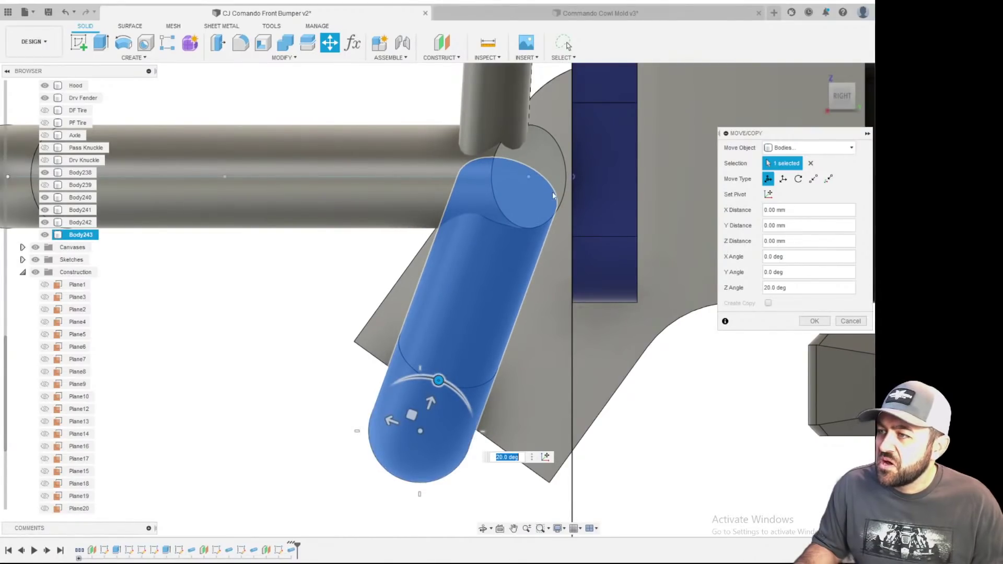
scroll(552, 191, "down", 2)
middle_click_drag(510, 283, 491, 174, "shift")
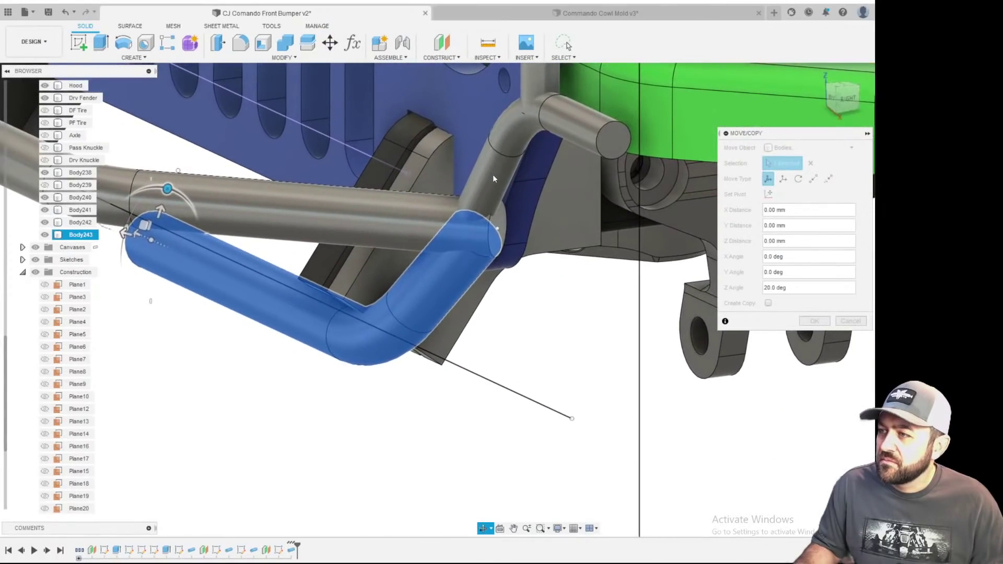
scroll(491, 174, "up", 3)
middle_click_drag(555, 421, 560, 410, "shift")
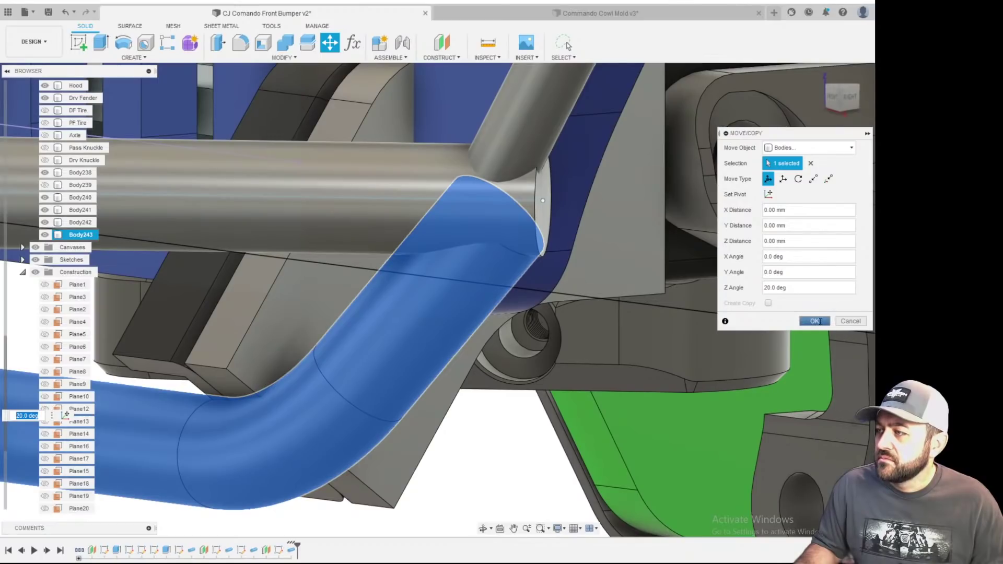
left_click(820, 322)
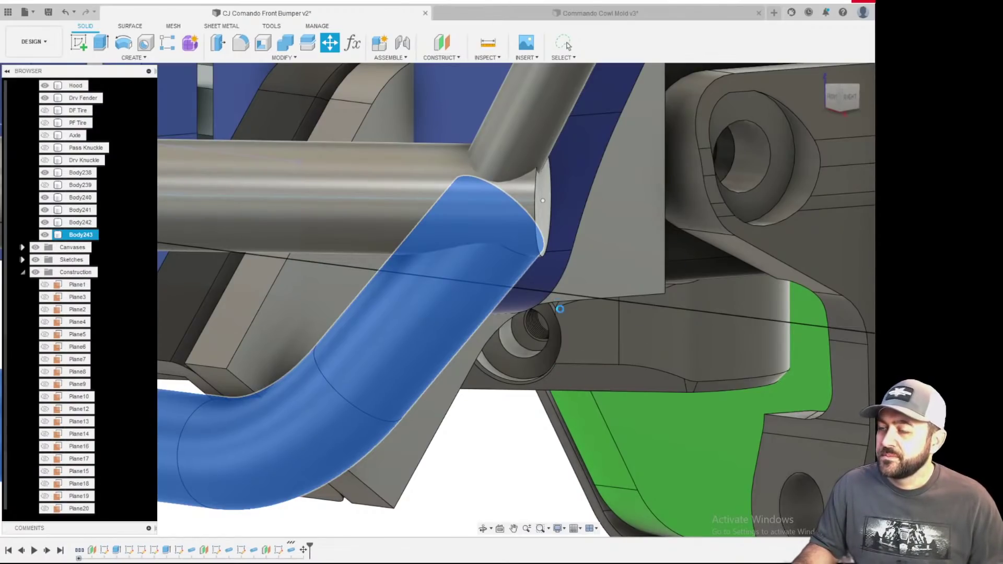
key("Escape")
- Examine the joint between the rotated lower tube and the upper bumper tube from the side and the front
scroll(496, 347, "down", 5)
middle_click_drag(452, 376, 393, 338, "shift")
scroll(418, 322, "up", 3)
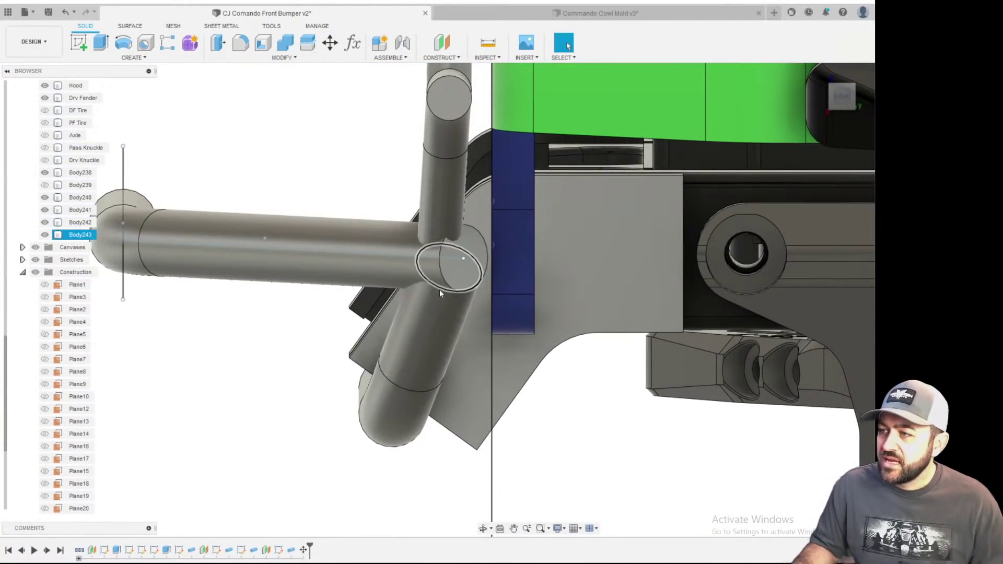
scroll(421, 296, "down", 2)
middle_click_drag(392, 386, 359, 441, "shift")
scroll(460, 440, "up", 4)
scroll(298, 330, "up", 2)
middle_click_drag(297, 331, 251, 308, "shift")
middle_click_drag(381, 292, 469, 297, "shift")
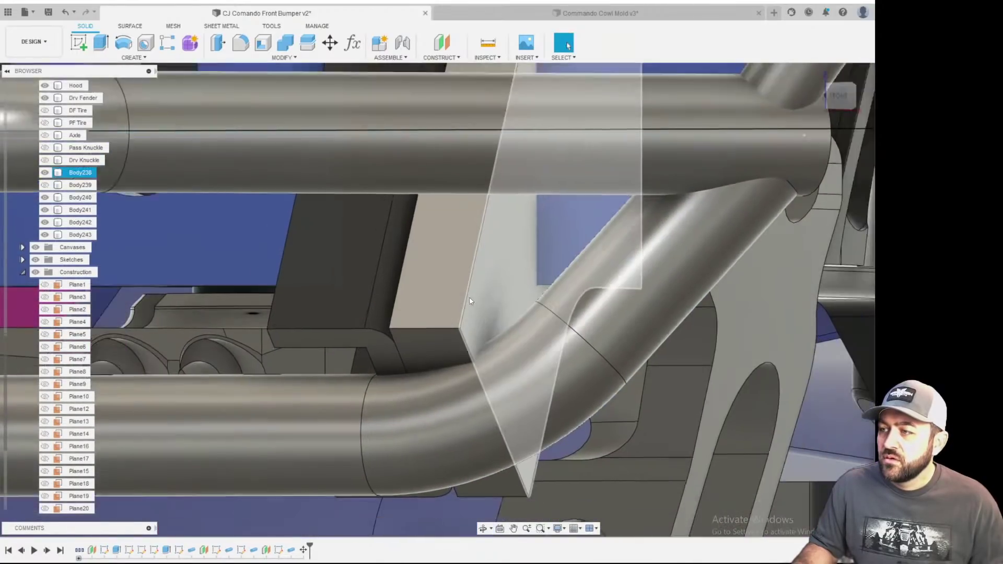
scroll(469, 297, "down", 3)
- Select the side face of the frame mount and examine how both bumper tubes pass it
left_click(481, 303)
scroll(484, 312, "down", 2)
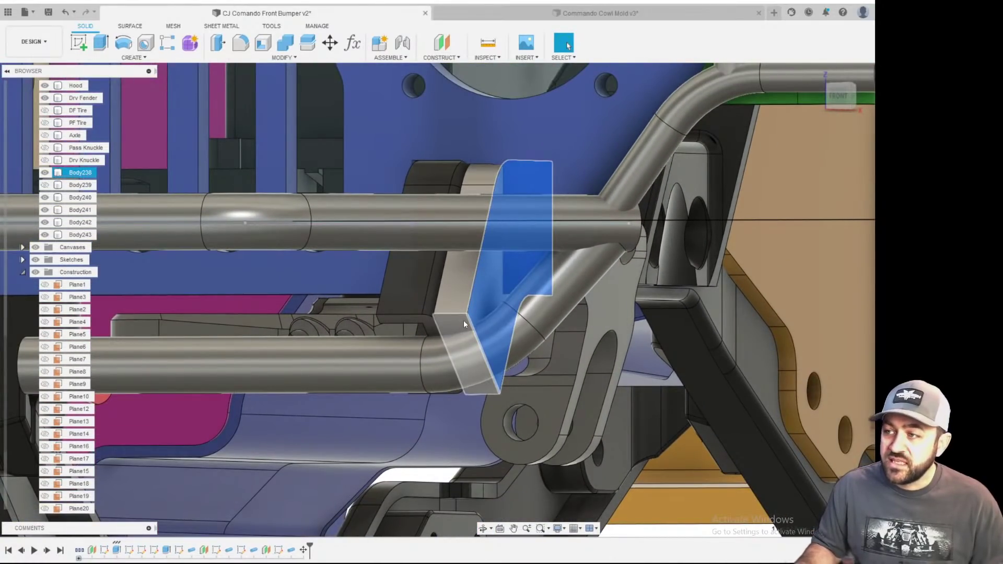
middle_click_drag(463, 321, 554, 291, "shift")
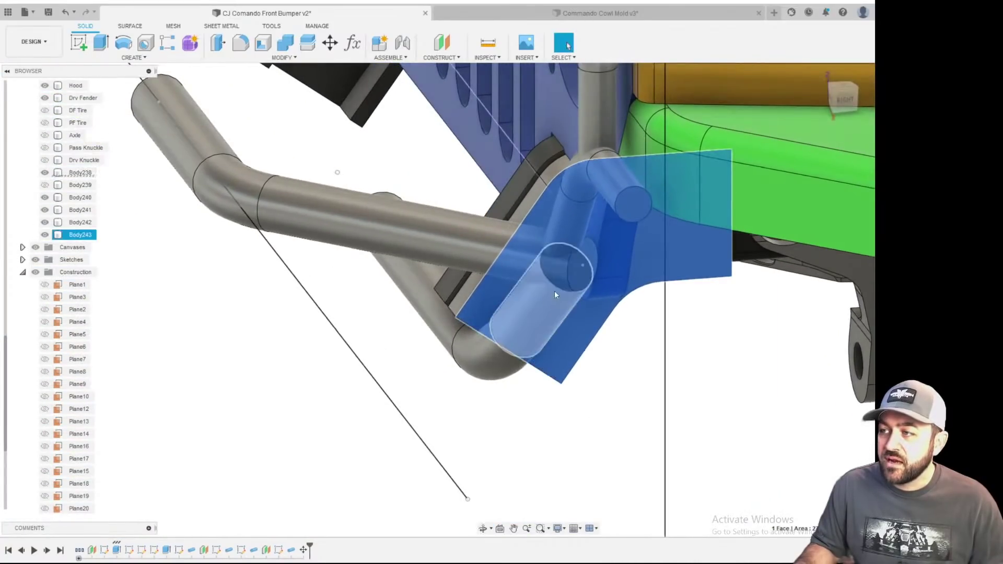
left_click(501, 232)
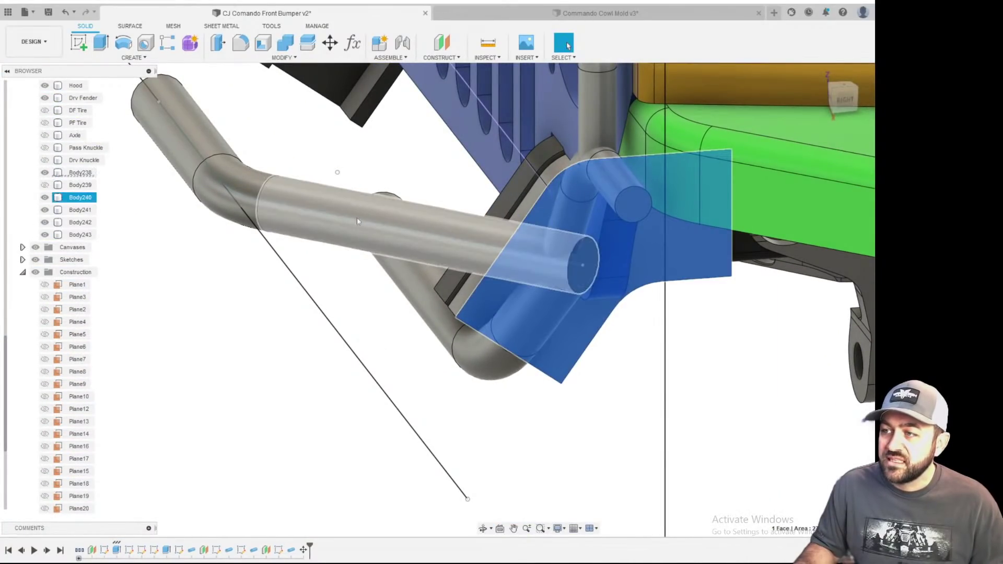
scroll(382, 277, "down", 3)
scroll(427, 317, "down", 1)
middle_click_drag(387, 345, 401, 342, "shift")
middle_click_drag(341, 386, 399, 380)
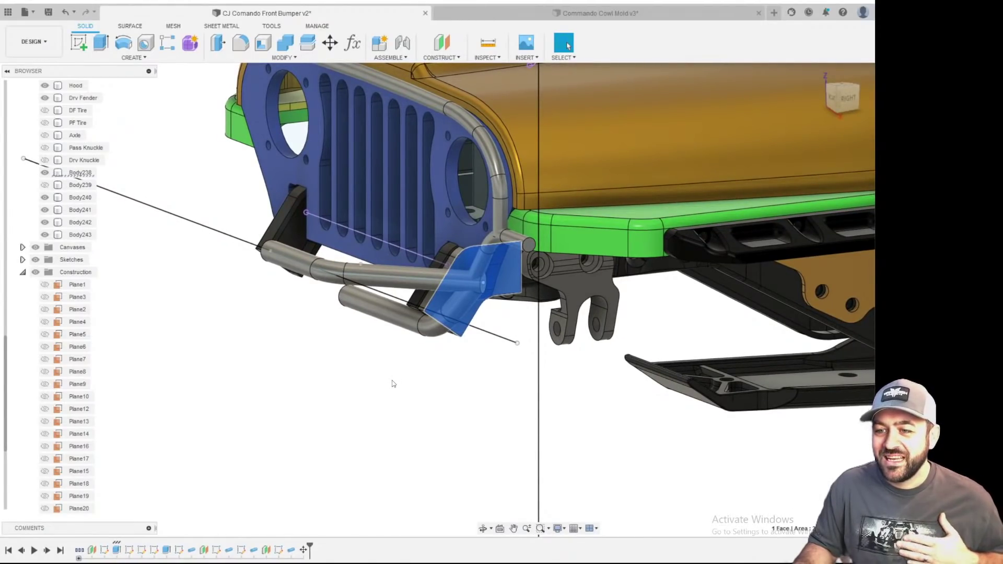
middle_click_drag(395, 325, 422, 338, "shift")
scroll(622, 268, "down", 2)
- Compare the upper and lower bumper tubes up close and against the grille and hood from the front
left_click(304, 156)
scroll(565, 261, "up", 2)
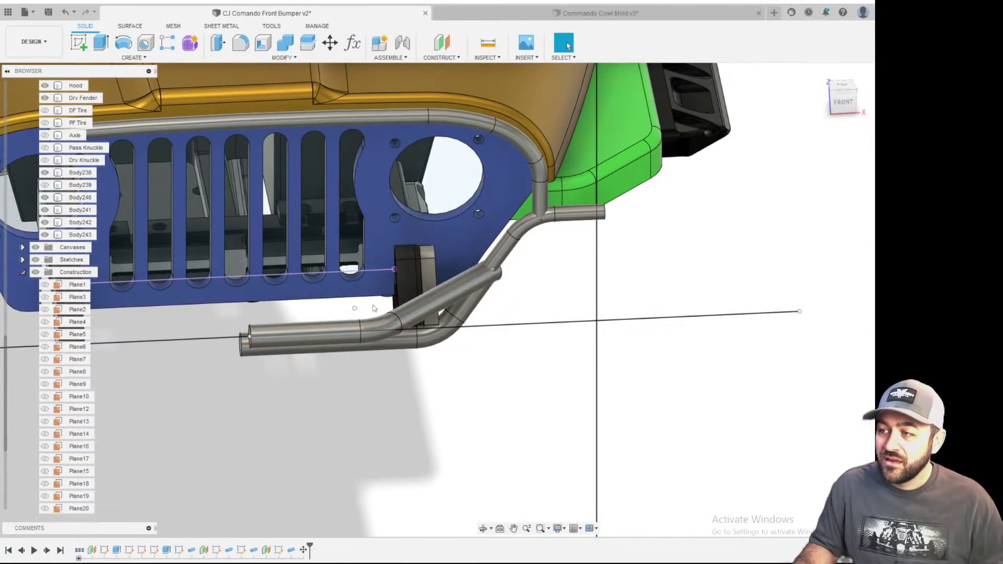
scroll(386, 304, "up", 2)
middle_click_drag(377, 347, 378, 363, "shift")
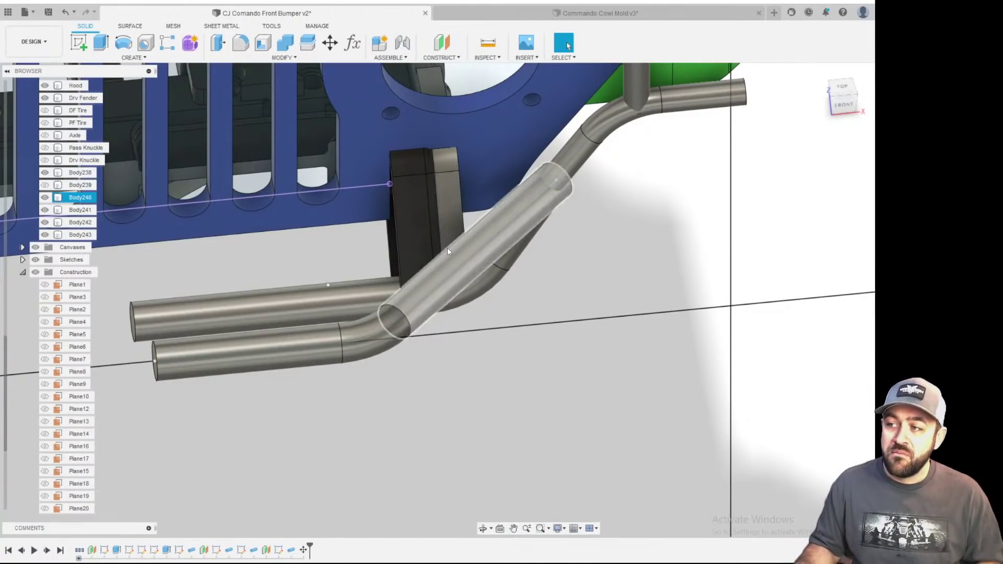
middle_click_drag(465, 305, 450, 284, "shift")
left_click(450, 283)
middle_click_drag(543, 293, 482, 287, "shift")
scroll(418, 313, "down", 2)
middle_click_drag(419, 314, 726, 291)
middle_click_drag(495, 277, 553, 437)
scroll(554, 437, "down", 3)
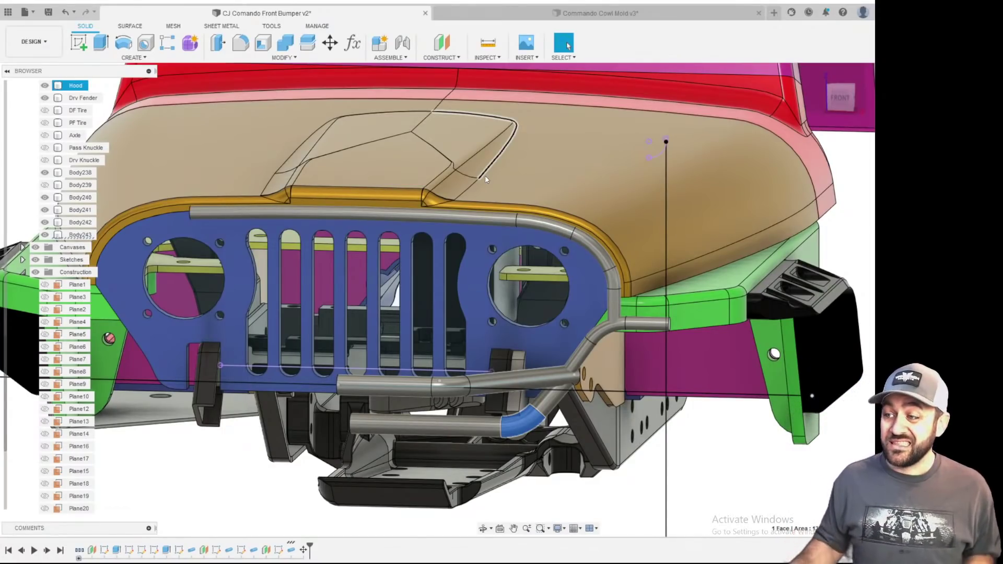
scroll(591, 443, "up", 2)
scroll(586, 427, "down", 3)
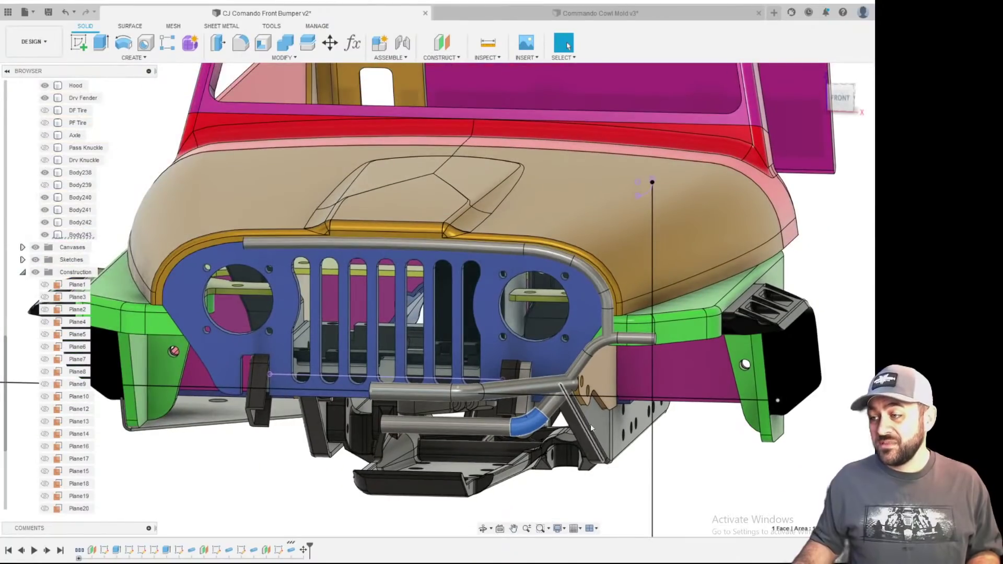
- Clear the selection and examine the lower tube's position relative to the skid plate and frame mounts
middle_click_drag(564, 408, 634, 308)
scroll(632, 309, "up", 3)
left_click(622, 441)
scroll(605, 338, "down", 1)
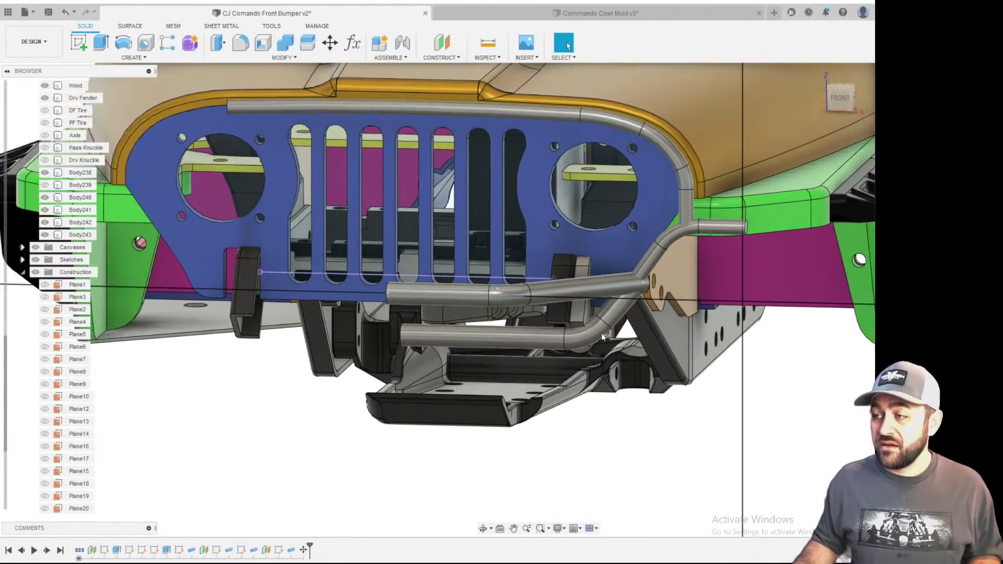
scroll(538, 390, "up", 2)
scroll(537, 398, "down", 1)
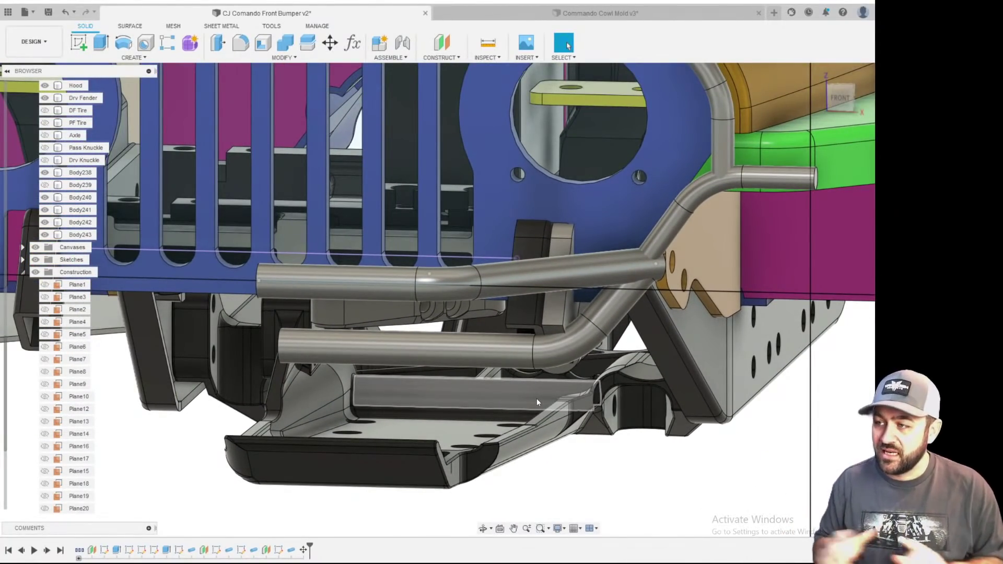
scroll(538, 398, "down", 3)
middle_click_drag(514, 341, 538, 332, "shift")
scroll(508, 420, "up", 2)
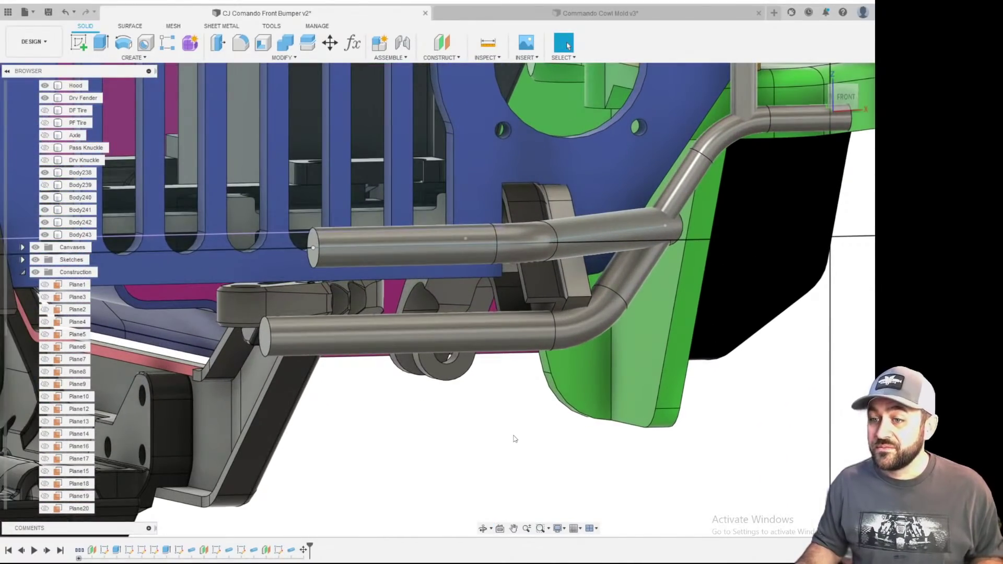
- Inspect the half bumper from several sides and finish with a straight front view of the whole body
scroll(514, 439, "down", 2)
middle_click_drag(513, 437, 836, 253, "shift")
scroll(610, 330, "up", 3)
middle_click_drag(138, 266, 627, 295)
scroll(536, 264, "up", 1)
mouse_move(525, 263)
middle_mouse_down("shift")
mouse_move(542, 274)
mouse_move(507, 272)
middle_mouse_up("shift")
scroll(669, 296, "down", 1)
middle_click_drag(622, 306, 650, 306, "shift")
scroll(650, 308, "down", 4)
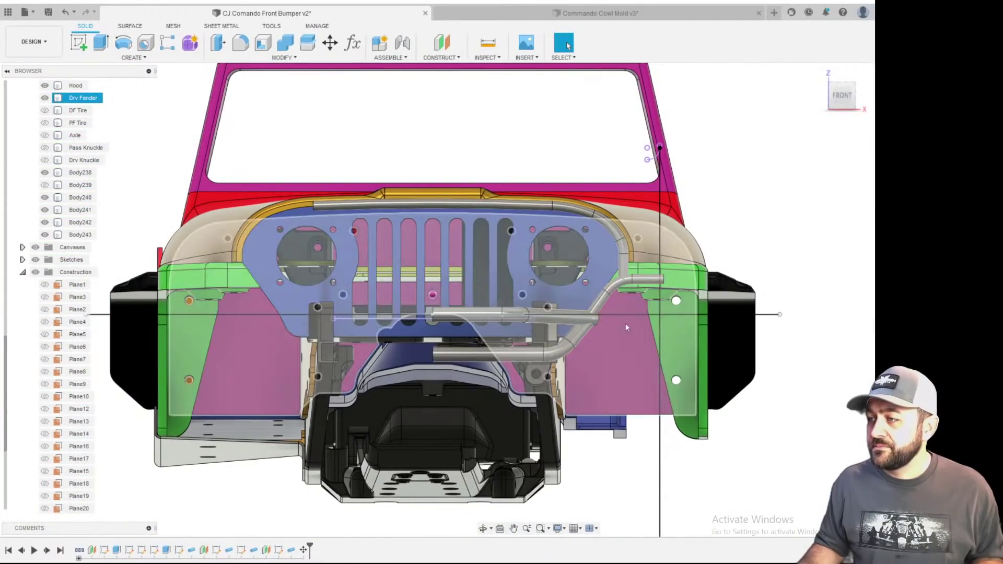
- Begin a body mirror with the four half-bumper bodies as objects: both bumper tubes, the angled side tube and the grille hoop
left_click(134, 57)
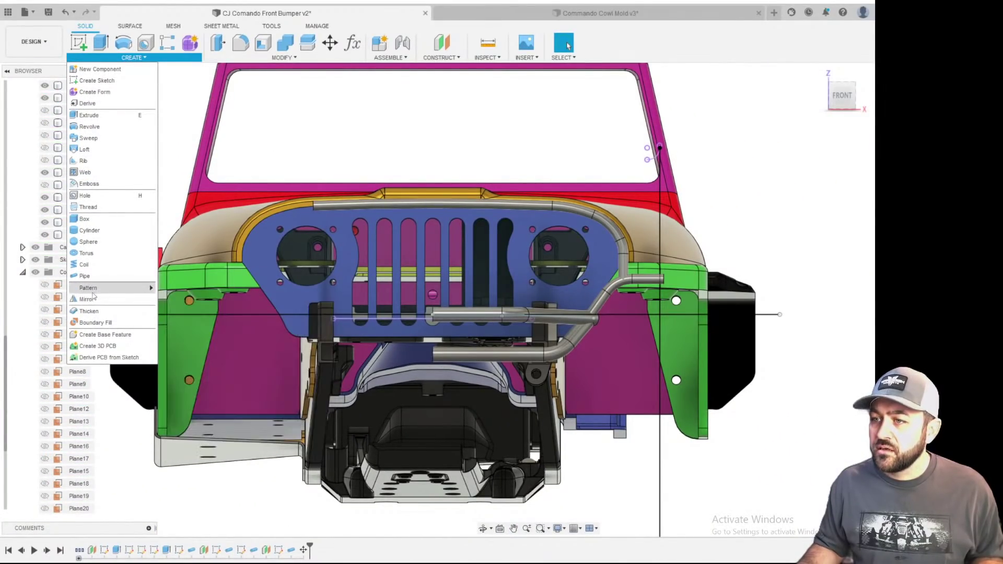
left_click(90, 301)
middle_click_drag(538, 355, 600, 212)
scroll(595, 212, "up", 2)
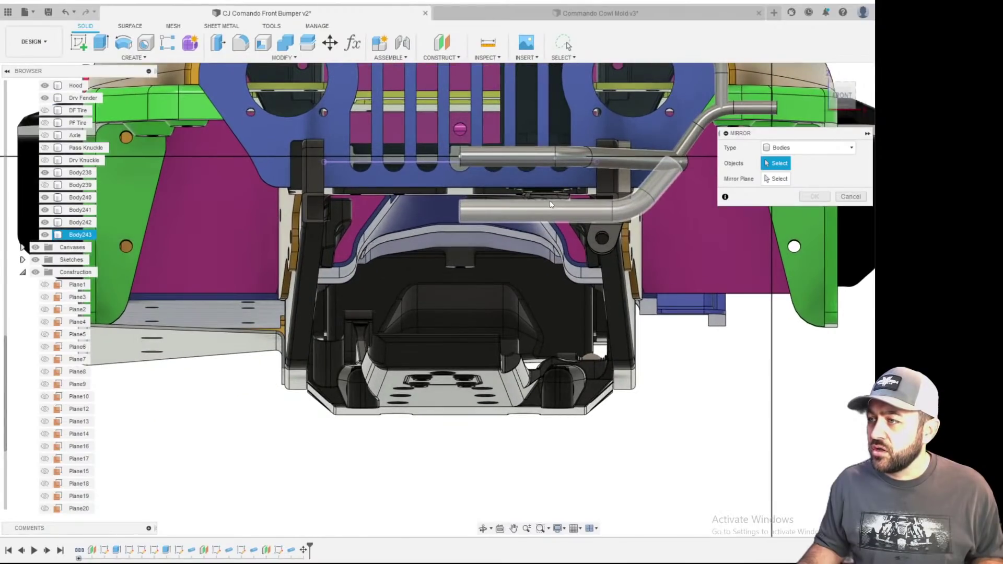
left_click(544, 215)
left_click(522, 160)
middle_click_drag(522, 160, 373, 294)
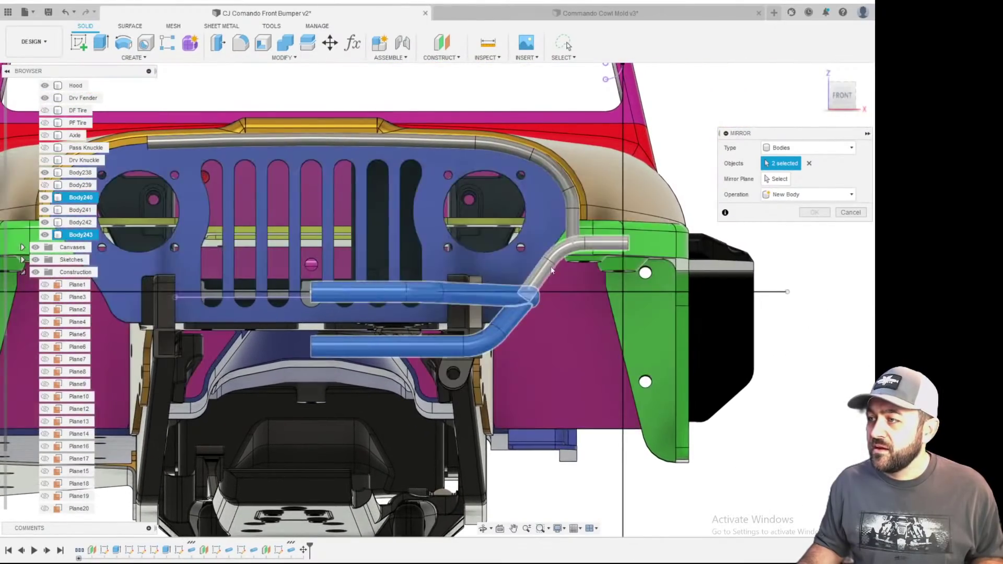
left_click(557, 259)
left_click(563, 218)
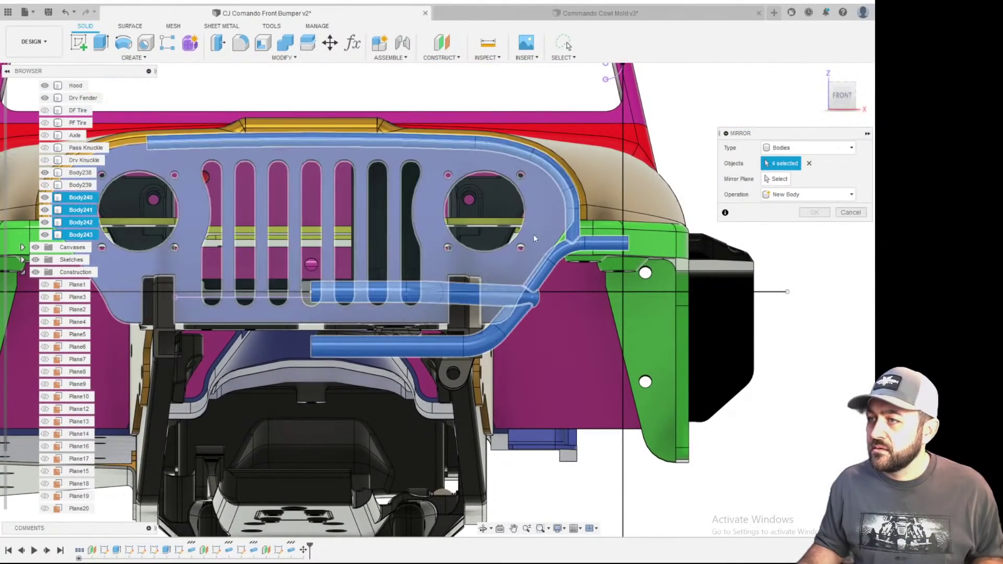
scroll(535, 234, "down", 3)
scroll(367, 198, "up", 2)
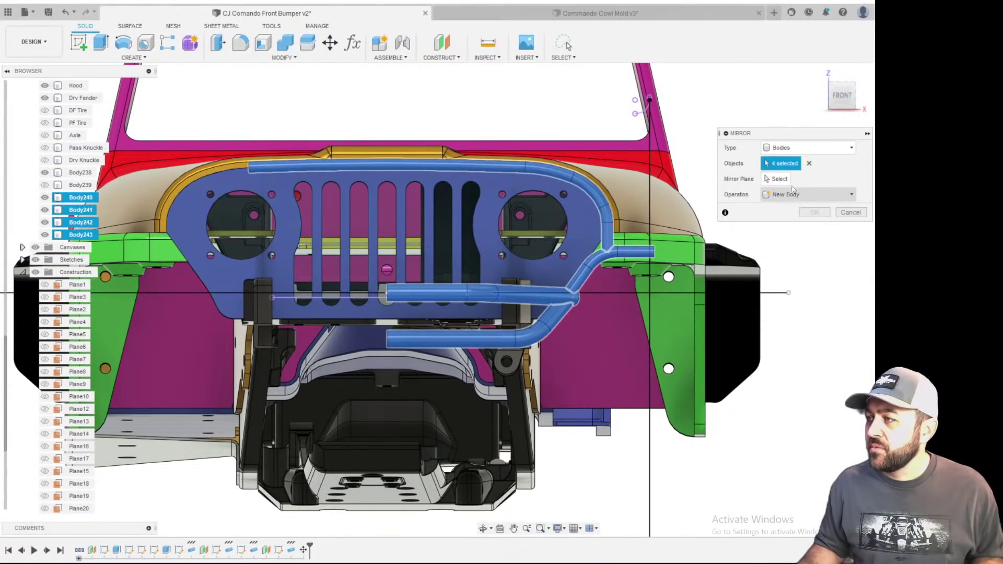
- Mirror the selected tubes across the vehicle's vertical centre plane with the operation set to New Body
left_click(779, 179)
scroll(691, 261, "down", 3)
middle_click_drag(520, 268, 608, 292, "shift")
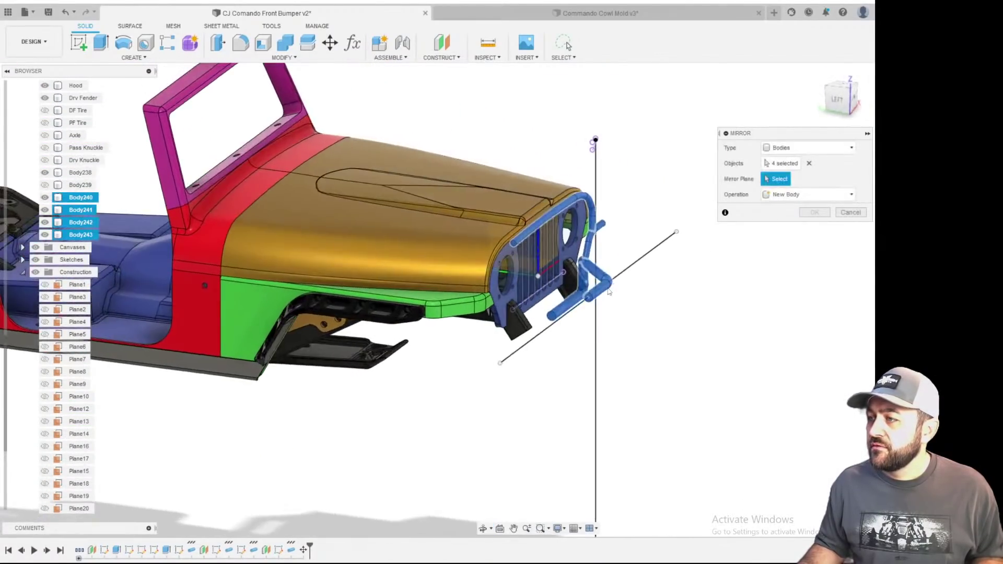
scroll(610, 293, "down", 5)
left_click(577, 264)
scroll(577, 264, "up", 4)
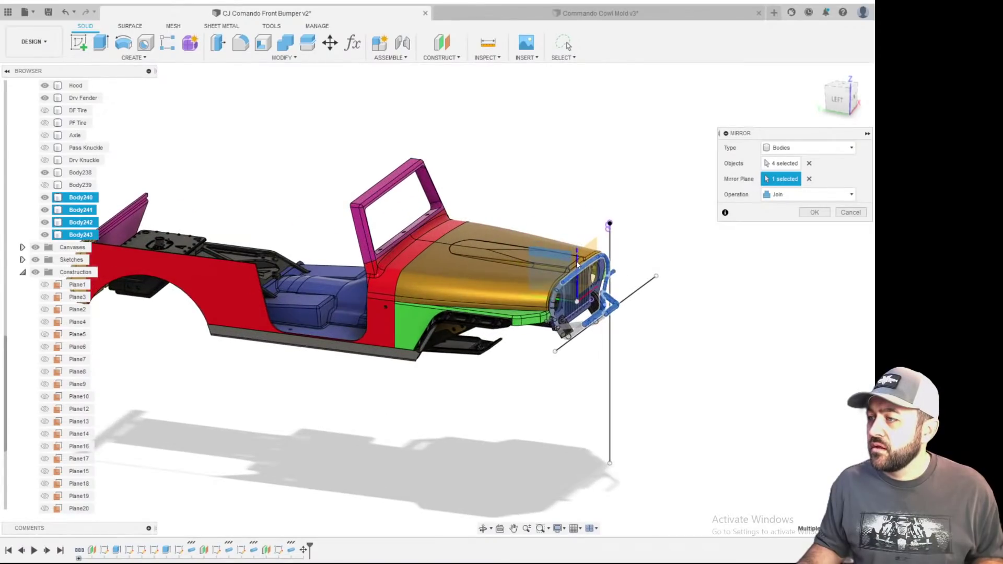
middle_click_drag(577, 264, 805, 225, "shift")
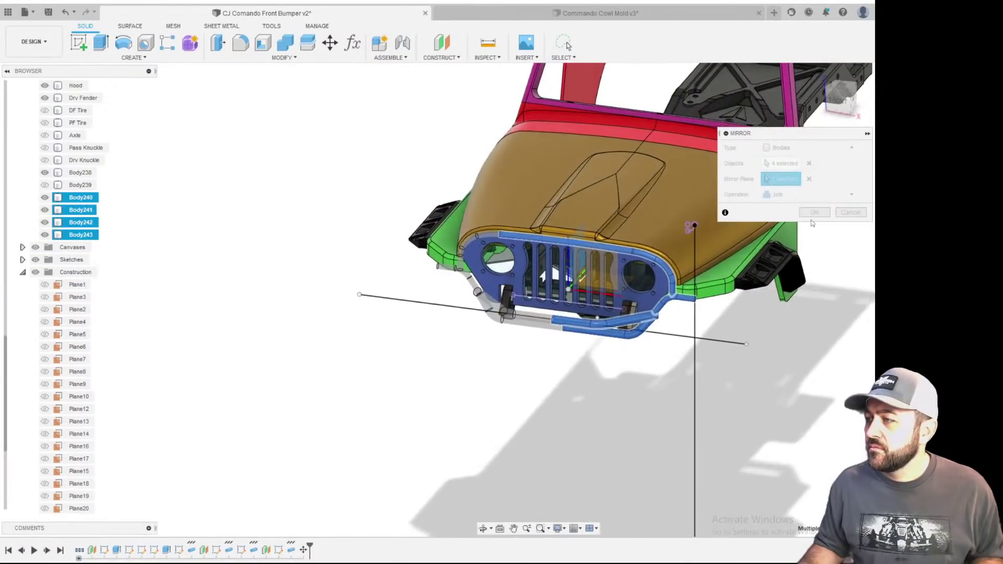
left_click(804, 195)
left_click(802, 209)
left_click(816, 213)
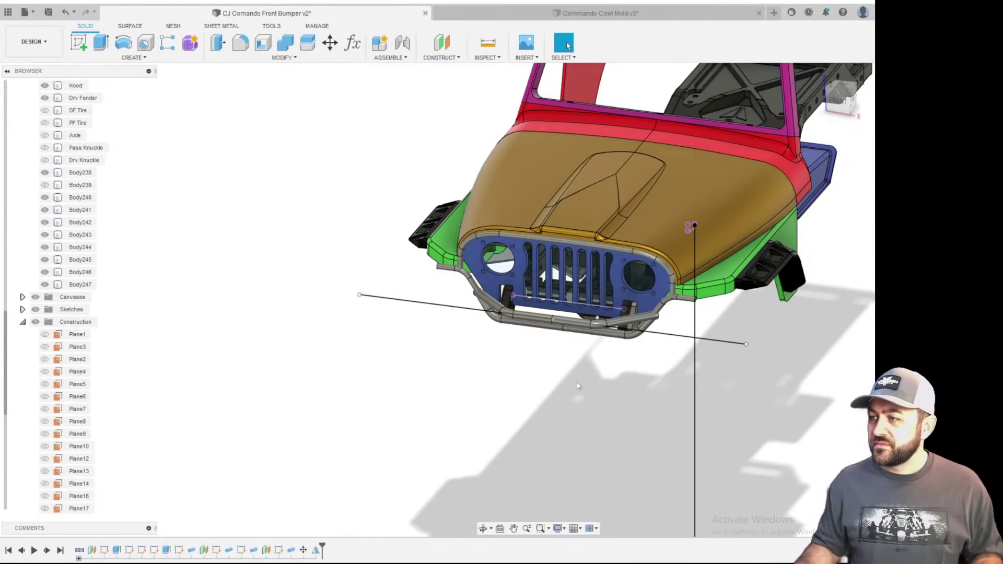
- Join the two mirrored halves of the protruding upper bumper tube into a single body with Combine
scroll(590, 356, "up", 5)
middle_click_drag(560, 327, 522, 336, "shift")
scroll(569, 203, "up", 4)
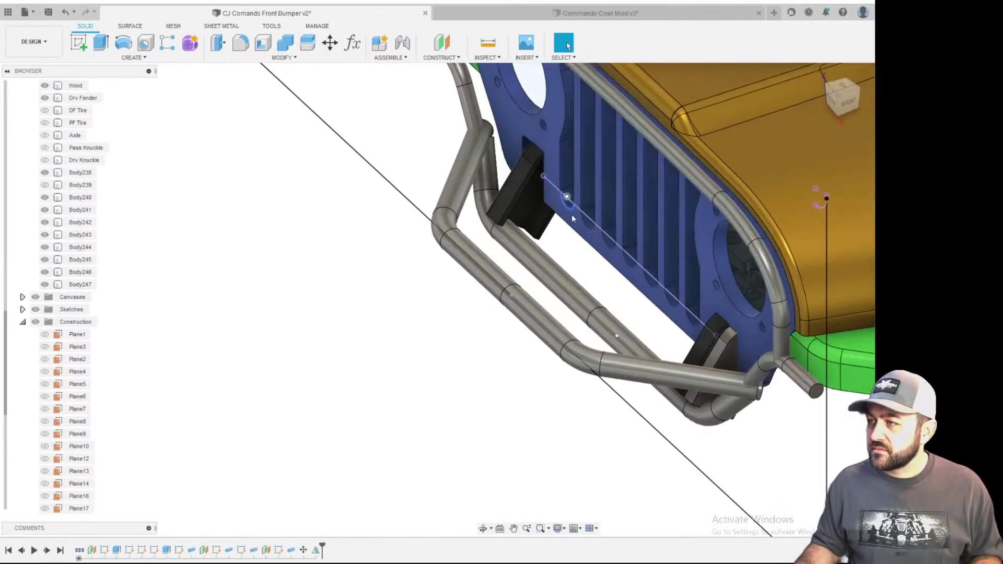
middle_click_drag(540, 243, 499, 268)
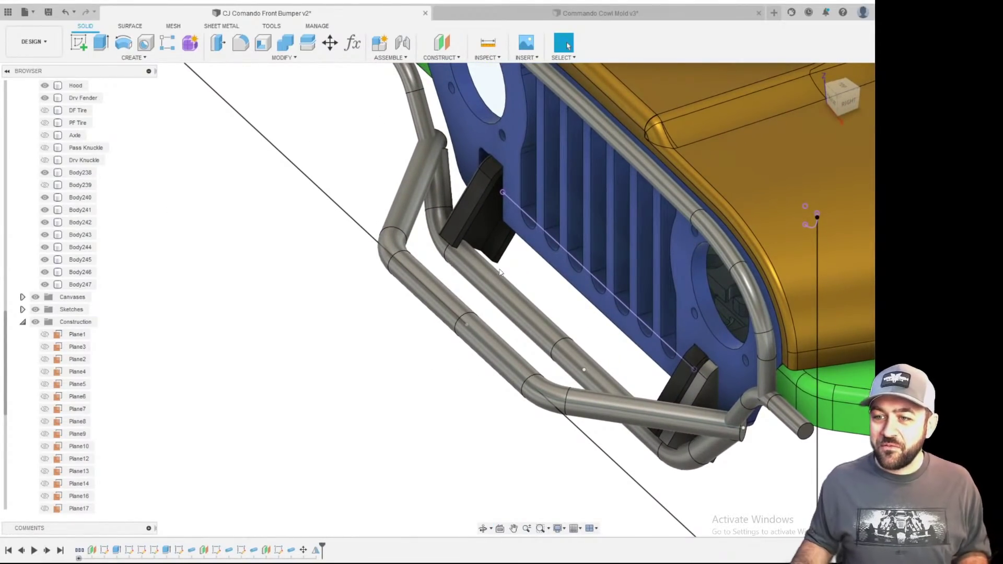
middle_click_drag(437, 296, 382, 412)
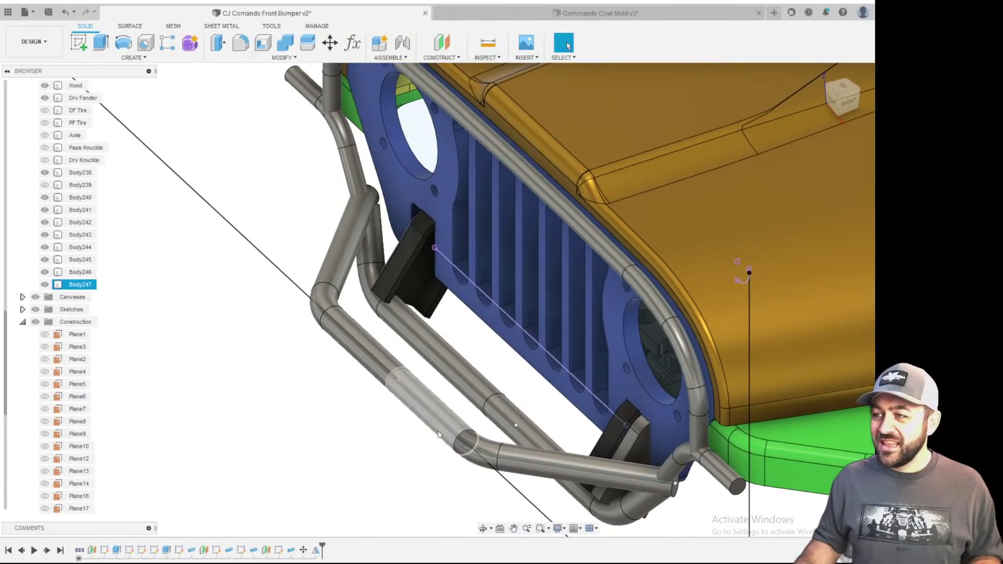
left_click(289, 42)
left_click(342, 250)
left_click(405, 387)
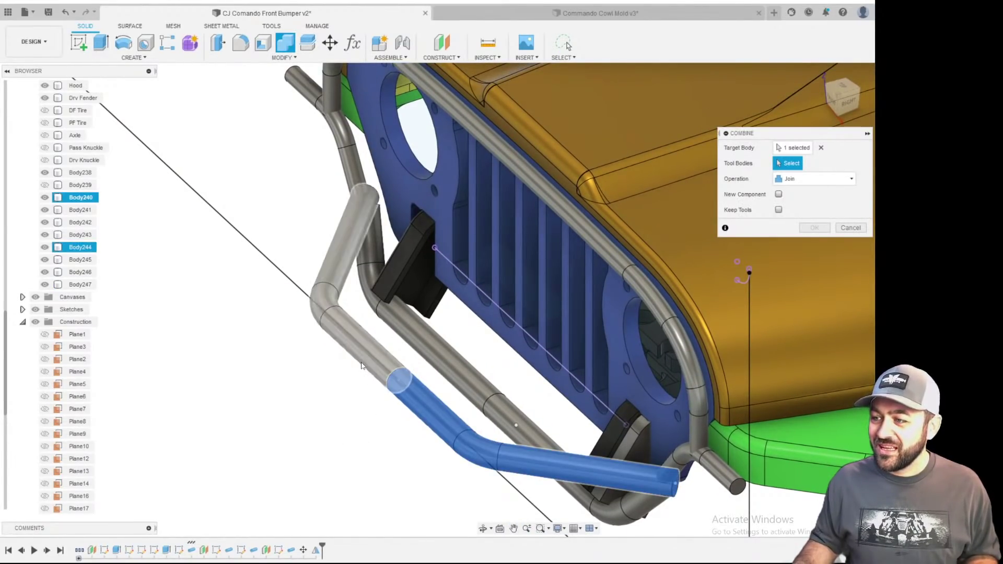
left_click(362, 366)
left_click(815, 228)
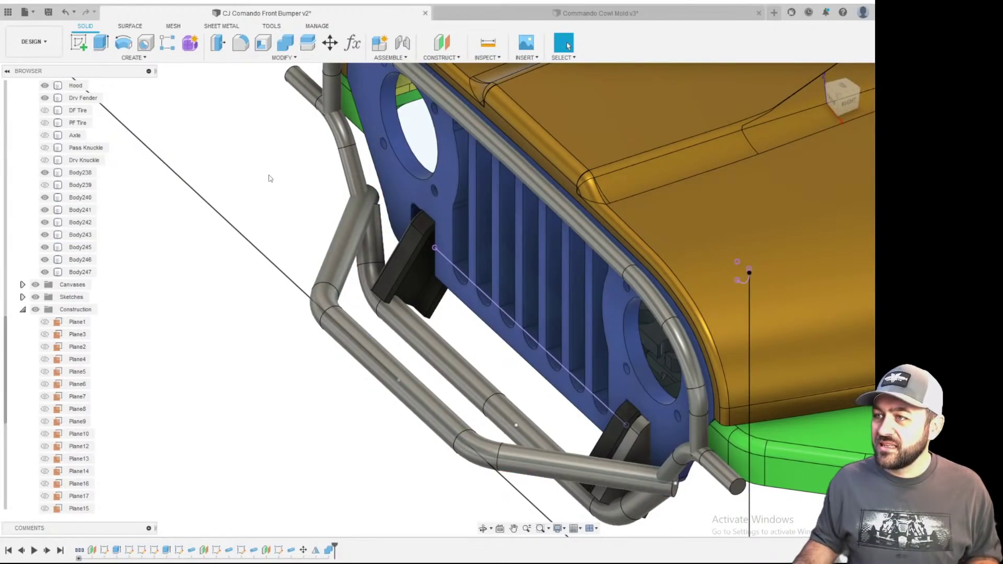
- Join the two halves of the lower bumper tube into one body with Combine
left_click(287, 50)
left_click(531, 439)
left_click(474, 390)
left_click(814, 228)
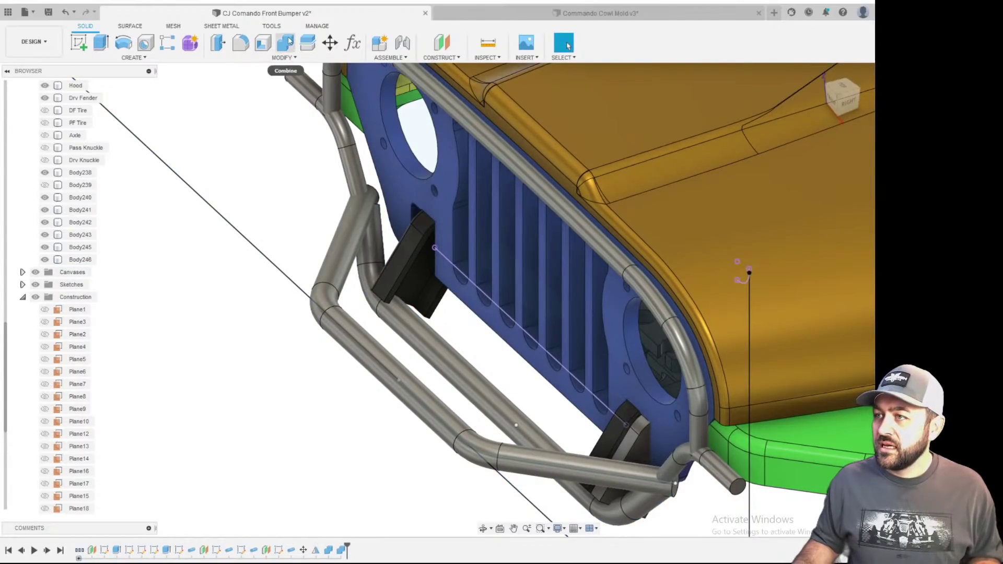
- Join the two halves of the hoop around the grille into one body with Combine
left_click(286, 44)
left_click(654, 295)
middle_click_drag(231, 68, 330, 206)
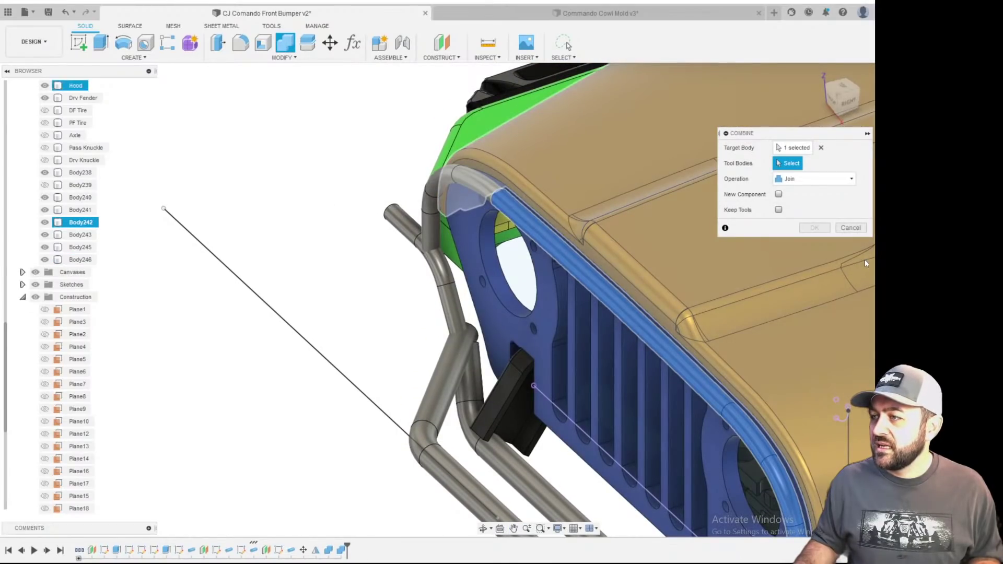
left_click(430, 219)
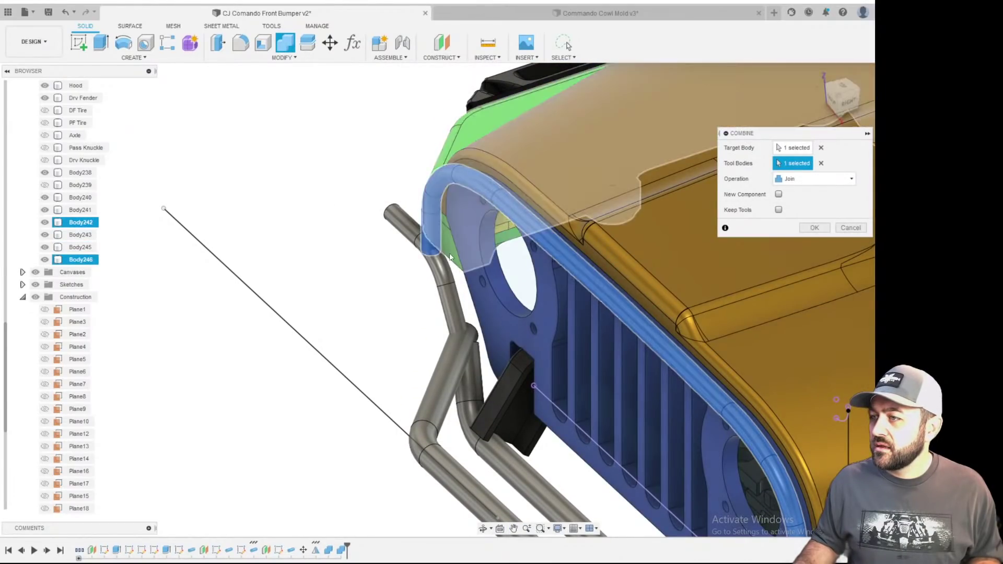
scroll(450, 255, "down", 2)
left_click(815, 228)
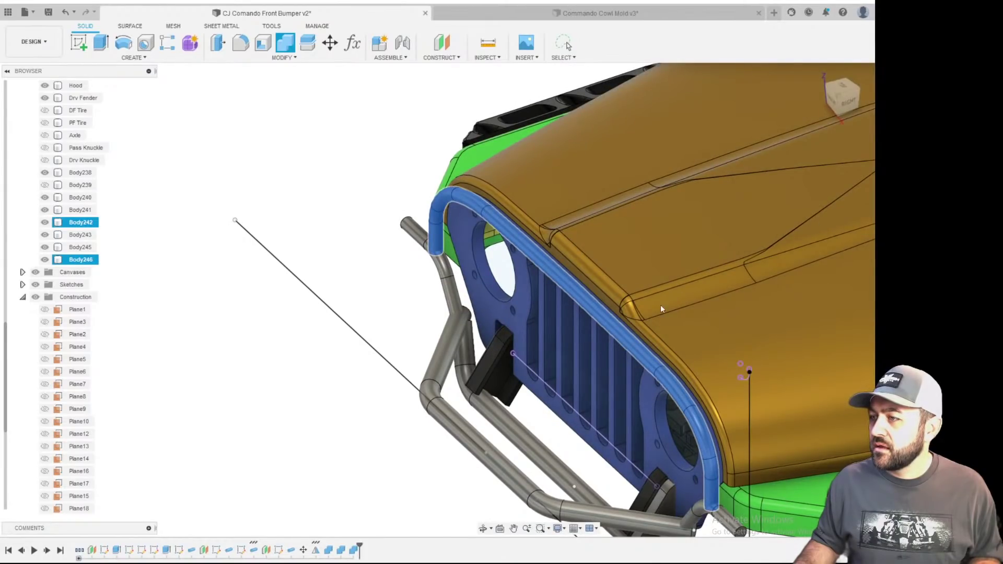
- Examine the joined grille hoop and both bumper tubes from the front corner of the body
scroll(577, 305, "up", 3)
middle_click_drag(577, 305, 496, 262, "shift")
scroll(510, 329, "down", 2)
scroll(518, 258, "up", 1)
scroll(475, 281, "down", 2)
middle_click_drag(539, 337, 482, 274)
scroll(482, 274, "up", 3)
middle_click_drag(671, 351, 528, 291, "shift")
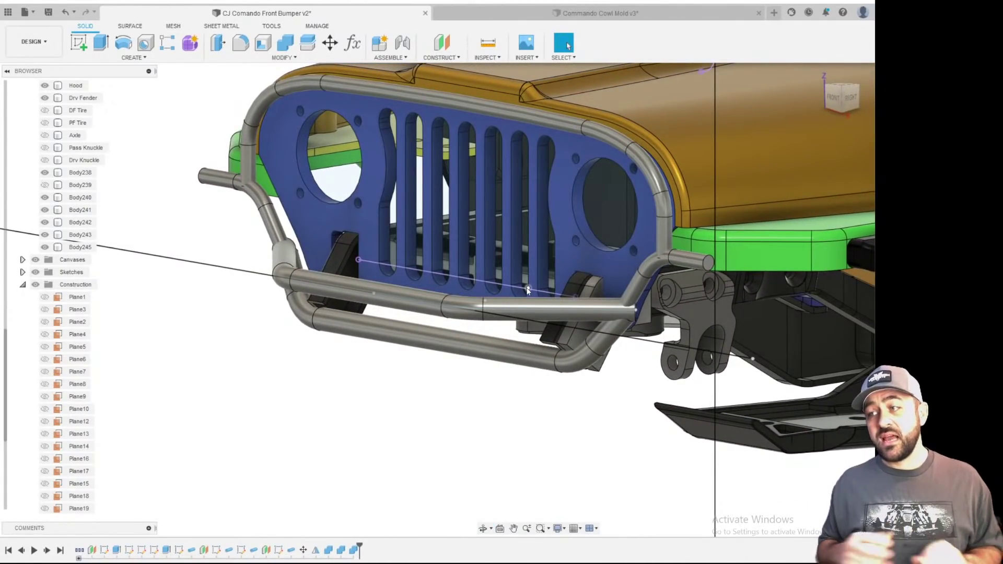
left_click(644, 240)
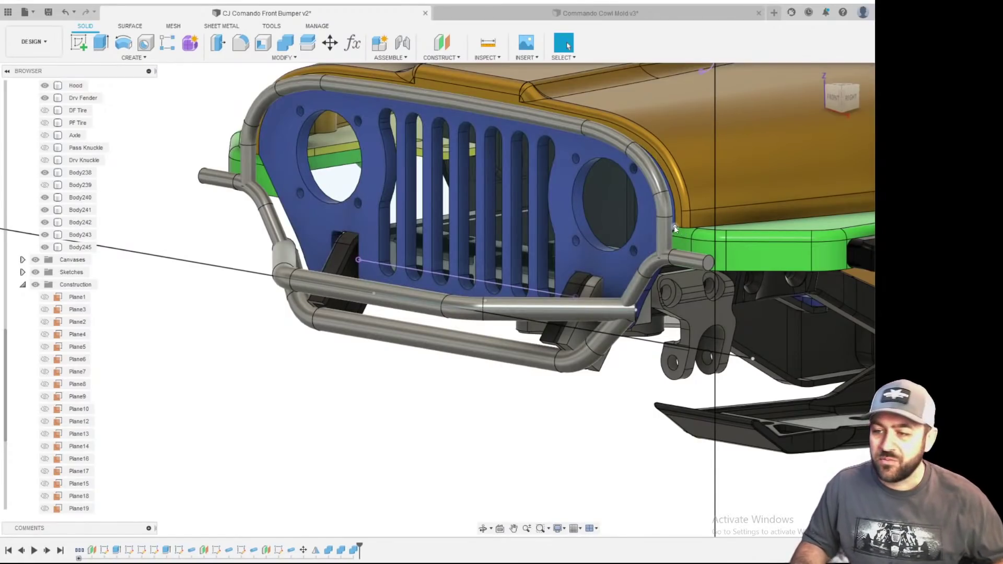
- Examine how far the upper bumper tube projects ahead of the grille, from the corner and from above
scroll(607, 329, "down", 3)
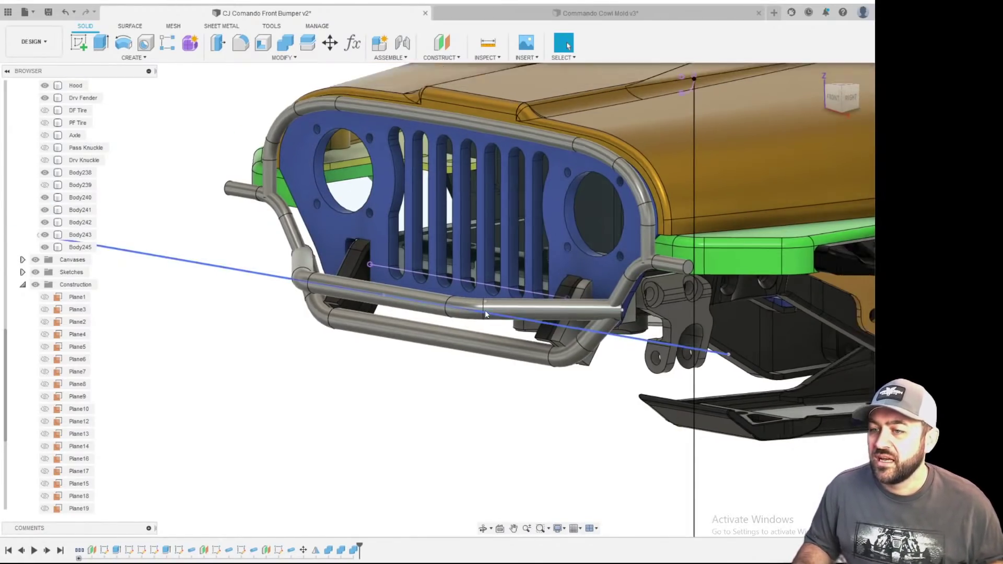
middle_click_drag(459, 309, 528, 319, "shift")
middle_click_drag(528, 319, 718, 309)
scroll(517, 290, "up", 3)
middle_click_drag(517, 291, 472, 336, "shift")
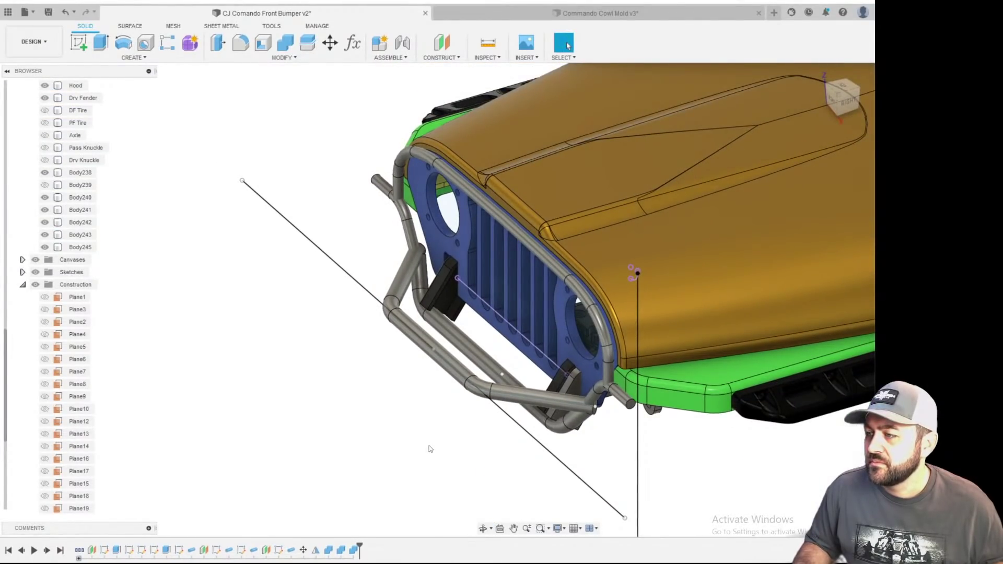
middle_click_drag(431, 448, 362, 381)
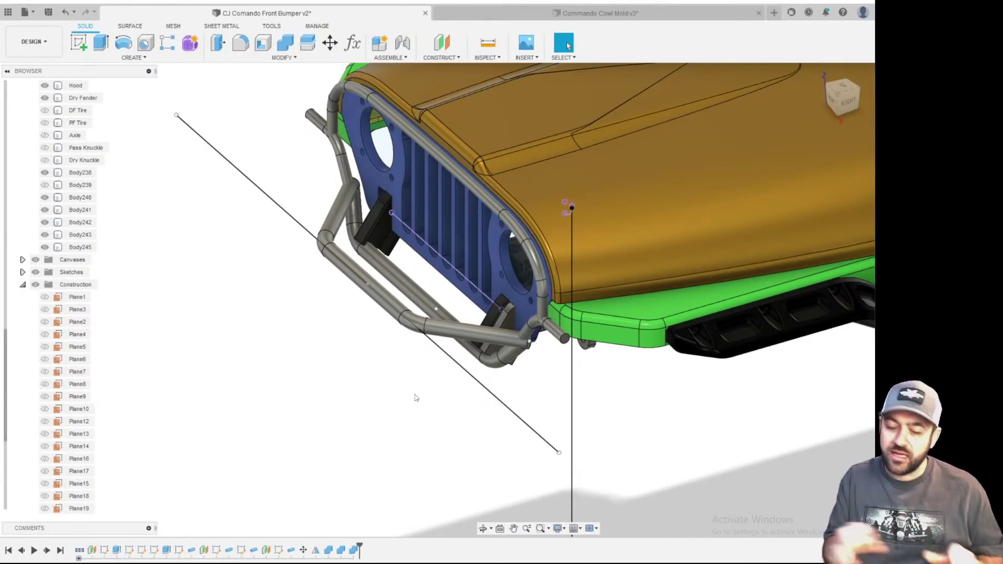
middle_click_drag(329, 230, 284, 300, "shift")
scroll(354, 281, "up", 5)
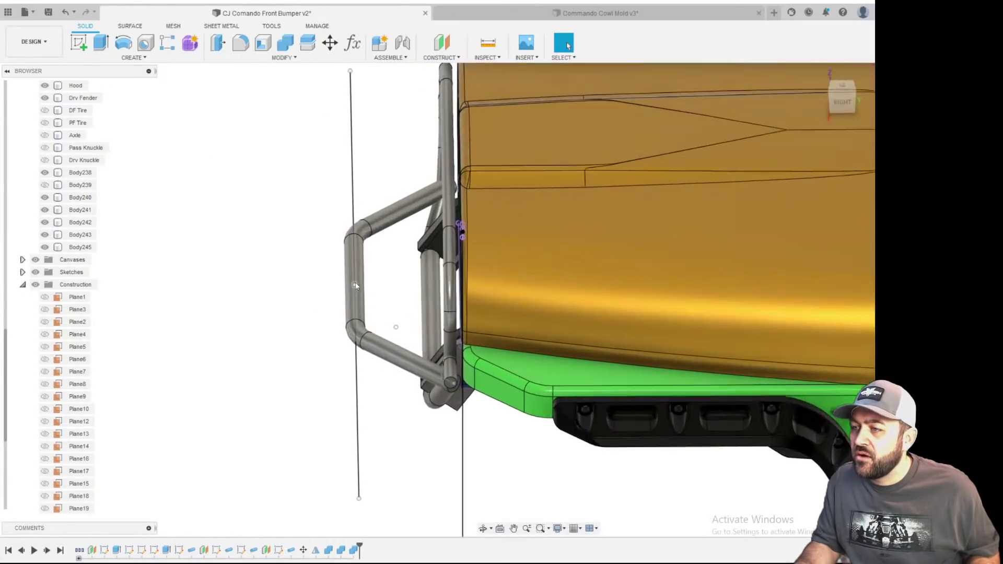
scroll(345, 203, "down", 3)
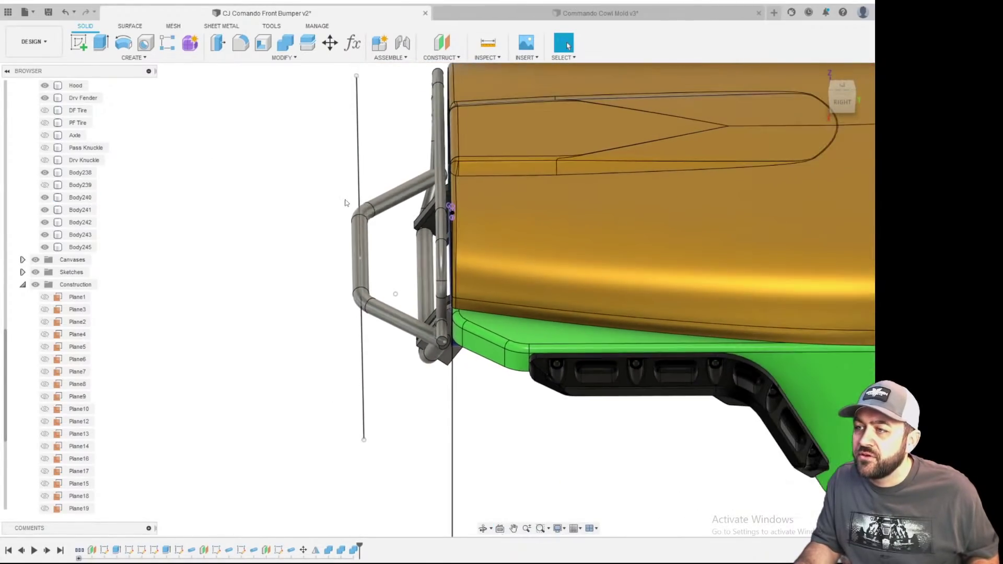
- Examine the outer side tube ends against the fenders and the full bumper width in a straight front view
middle_click_drag(428, 405, 643, 218, "shift")
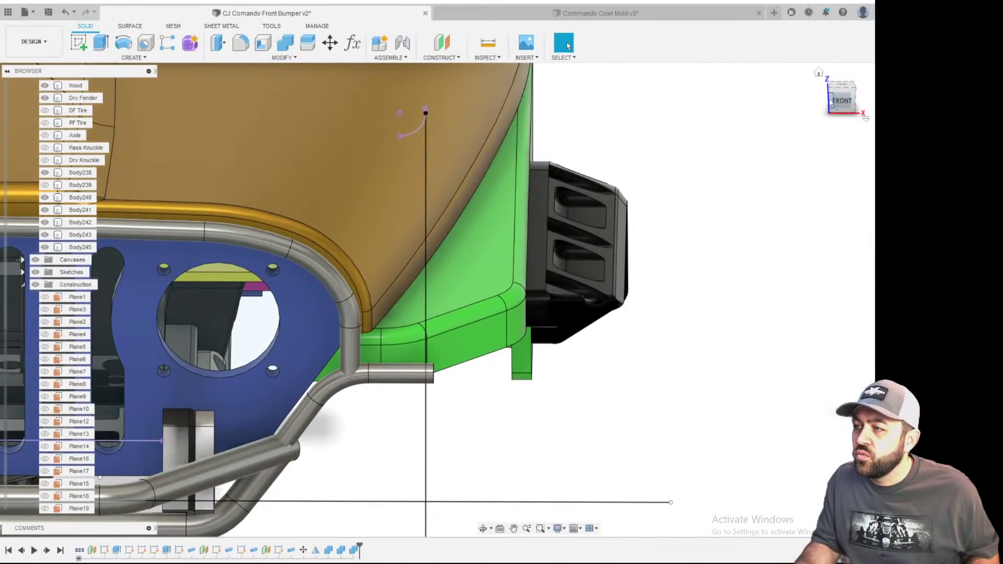
left_click(831, 100)
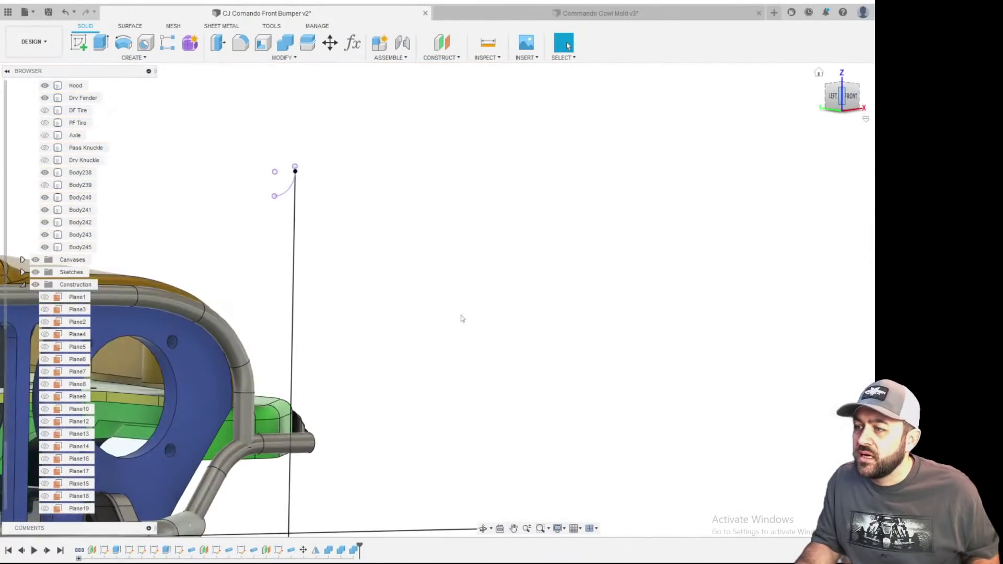
left_click(849, 102)
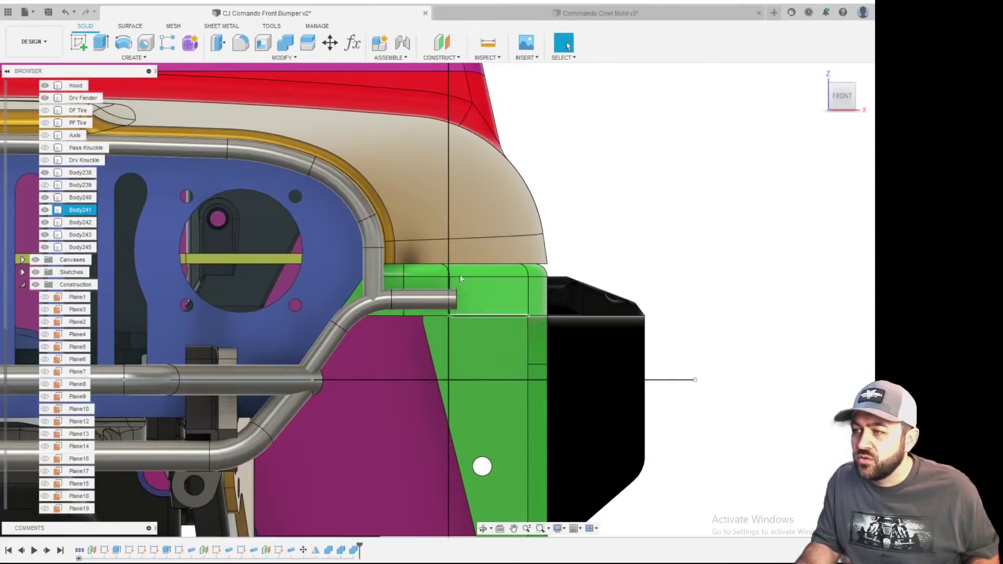
scroll(467, 316, "down", 5)
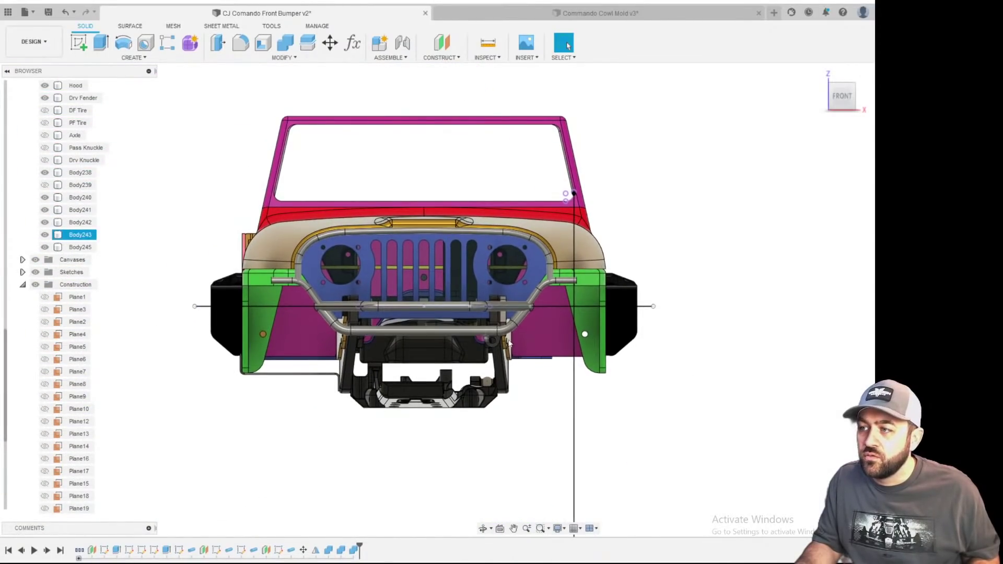
scroll(544, 286, "up", 5)
scroll(543, 286, "up", 3)
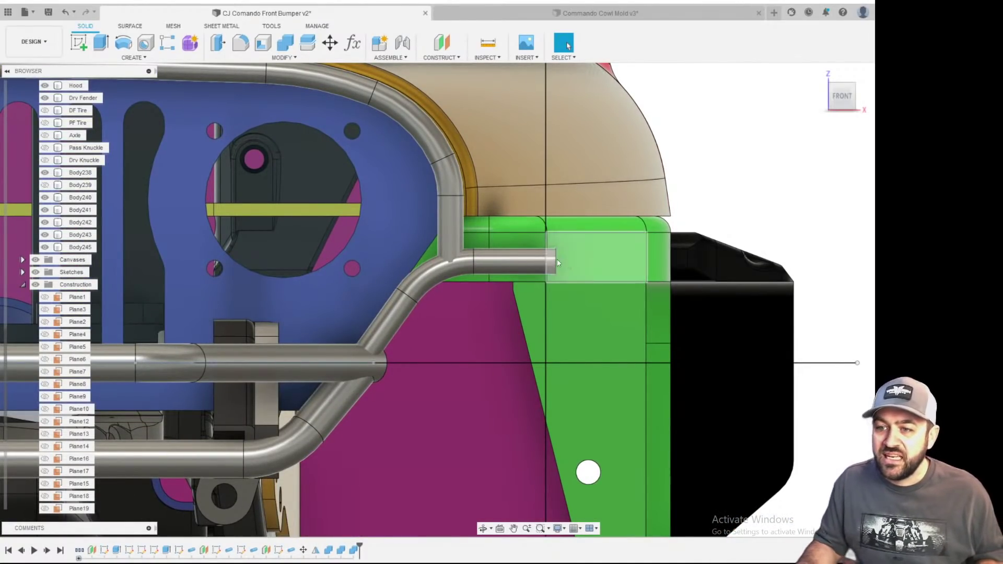
scroll(584, 248, "down", 2)
scroll(602, 248, "down", 2)
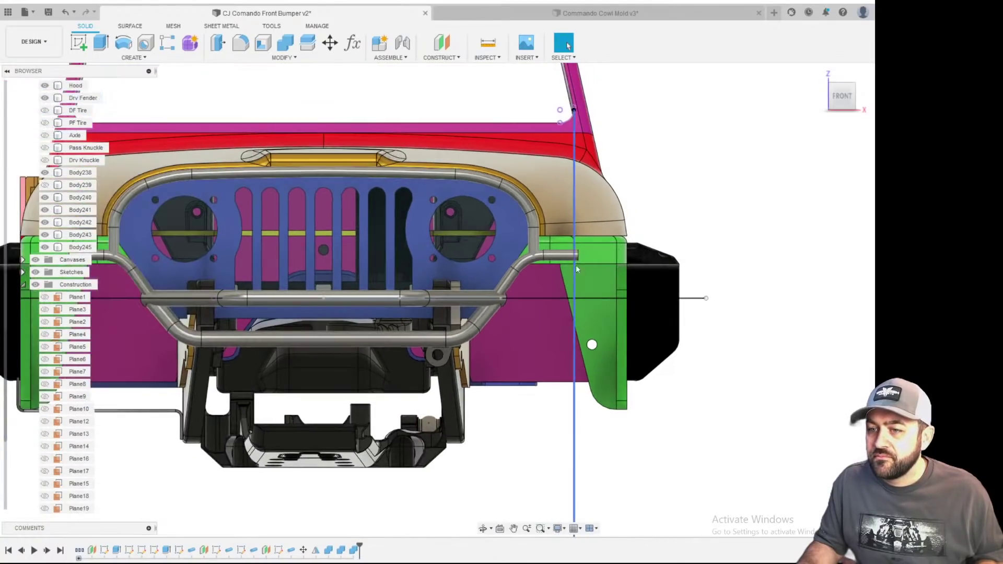
middle_click_drag(576, 266, 702, 239)
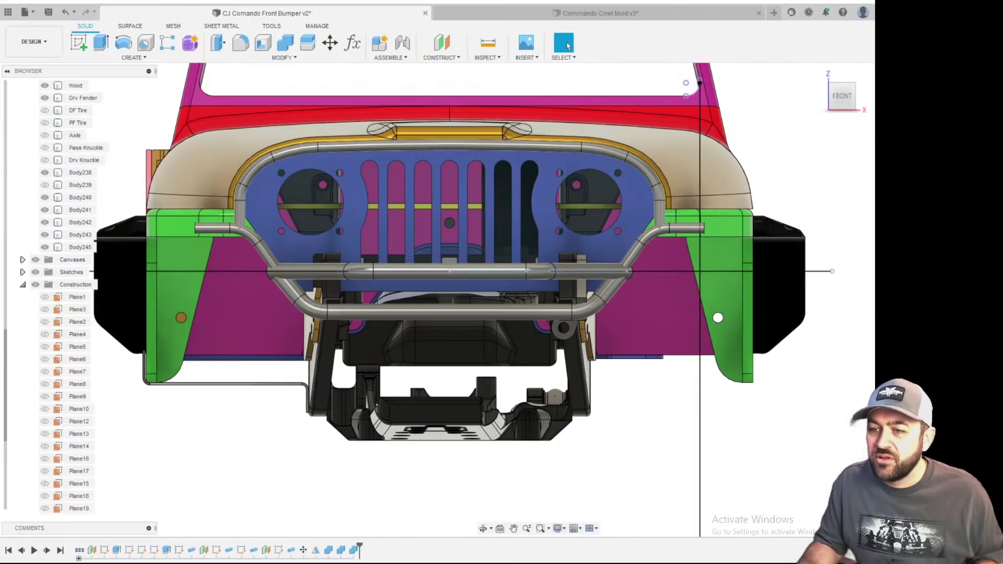
- Inspect the grille hoop from the front and its junction with the side tube next to the fender
scroll(255, 189, "up", 3)
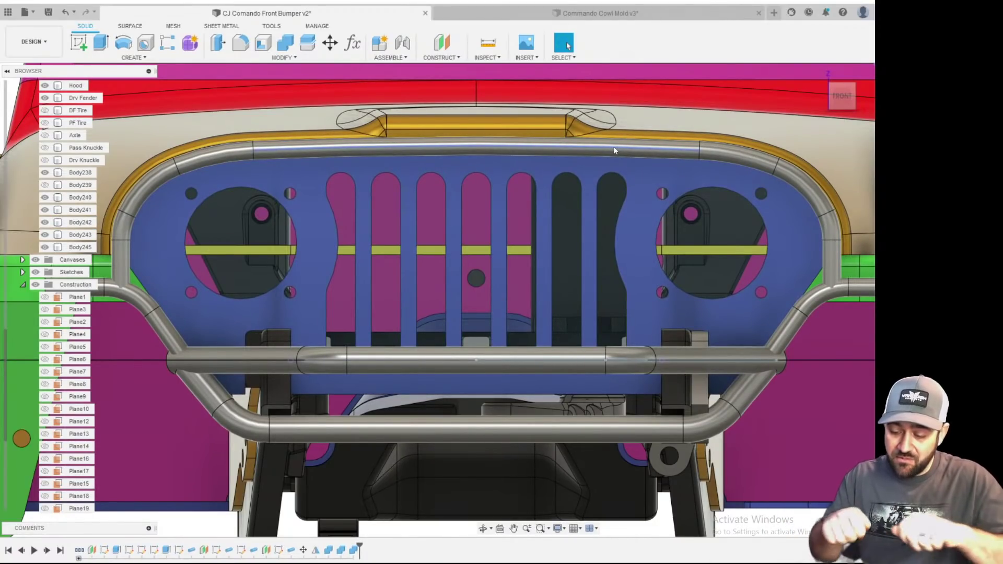
scroll(614, 151, "down", 2)
middle_click_drag(551, 207, 499, 235, "shift")
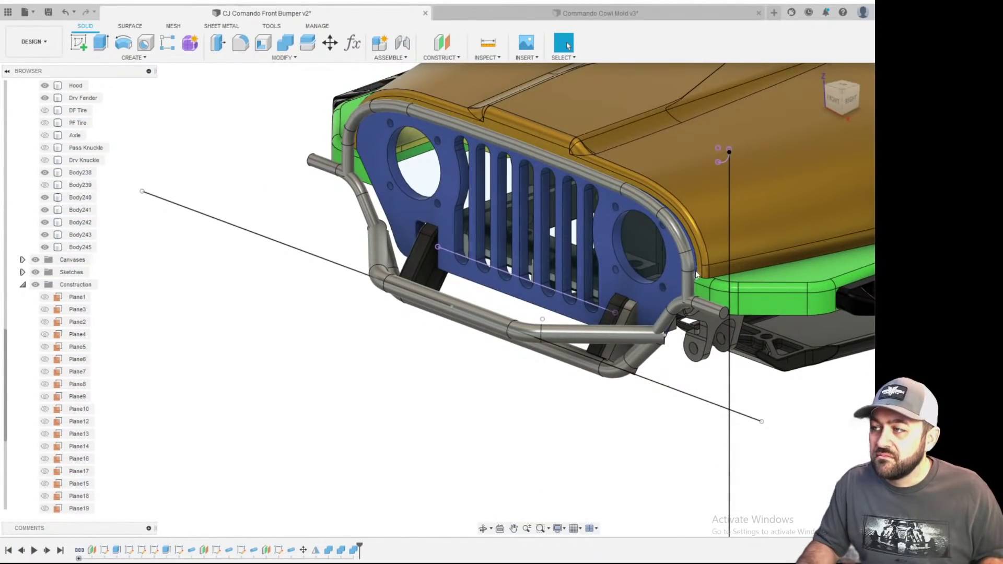
scroll(696, 271, "up", 2)
scroll(517, 219, "up", 2)
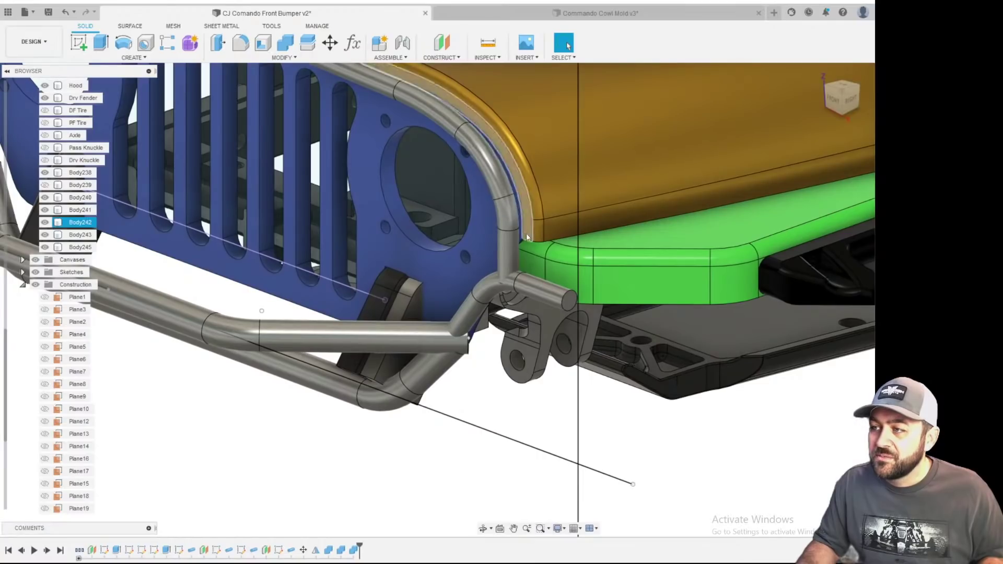
- Examine how the grille hoop follows the hood edge and headlight opening, close up and with the whole front body in view
scroll(522, 236, "up", 2)
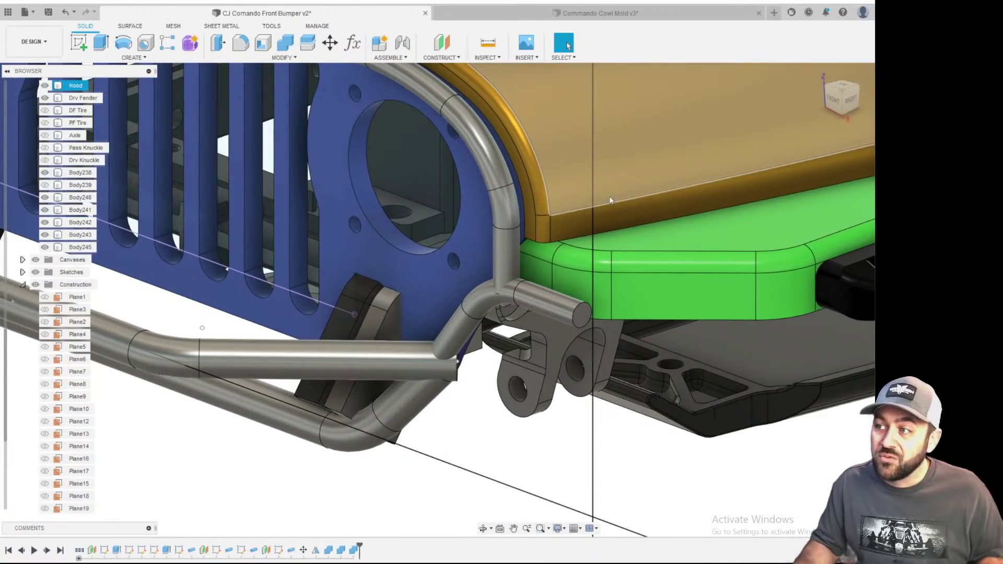
scroll(509, 215, "down", 1)
left_click(501, 218)
scroll(501, 217, "down", 2)
middle_click_drag(495, 239, 501, 344)
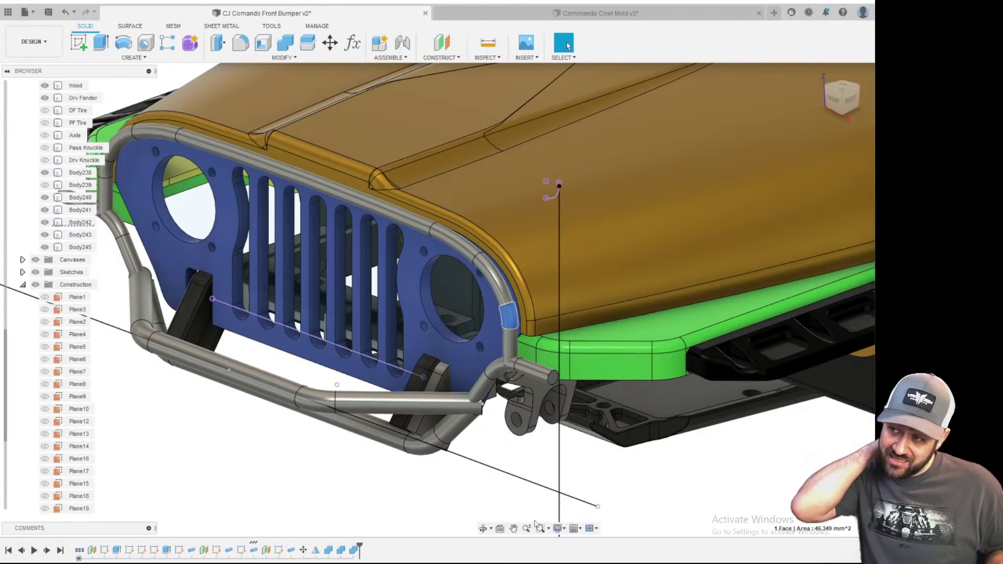
scroll(510, 500, "down", 2)
scroll(515, 299, "up", 4)
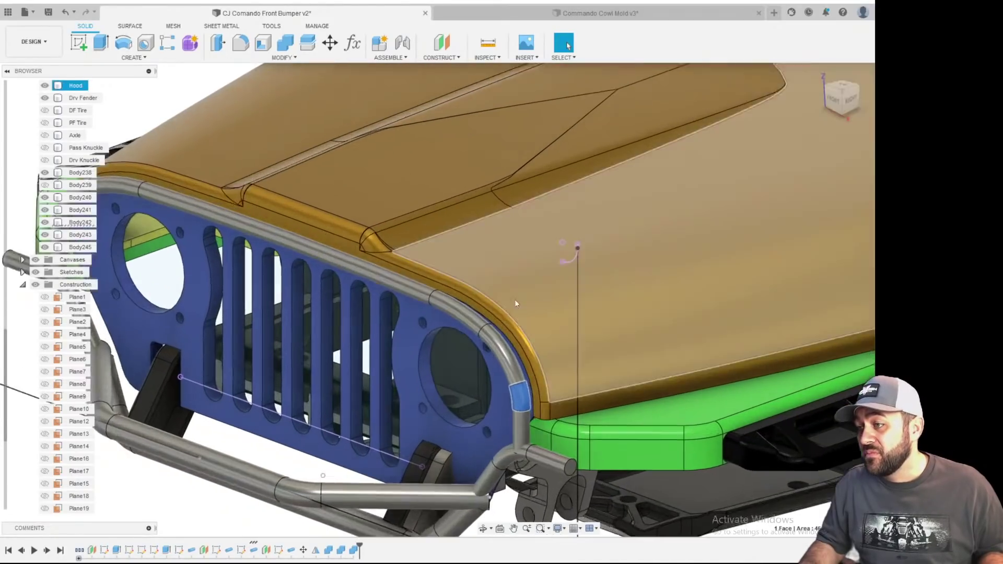
scroll(415, 344, "down", 1)
middle_click_drag(415, 344, 516, 282)
scroll(518, 285, "down", 2)
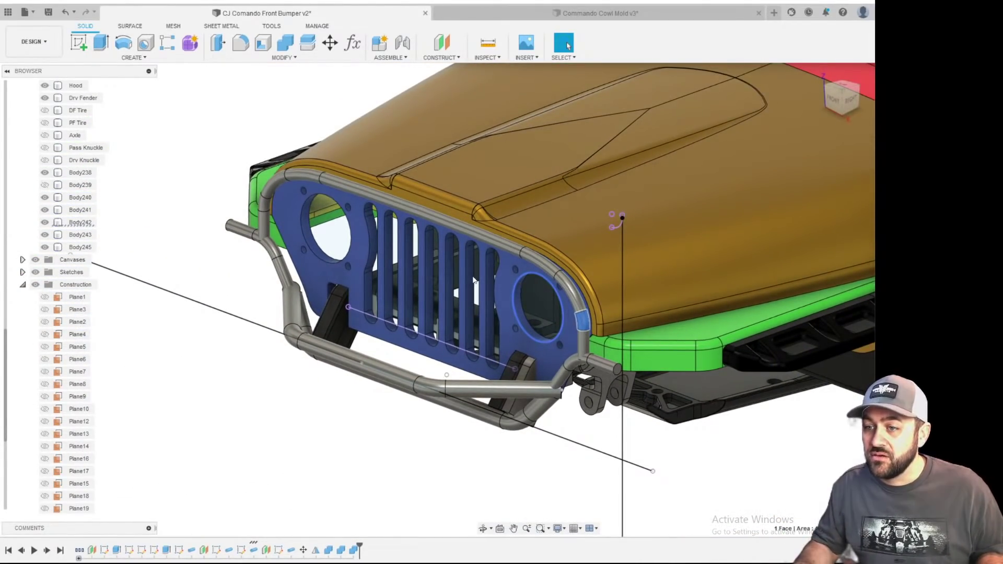
scroll(246, 487, "down", 3)
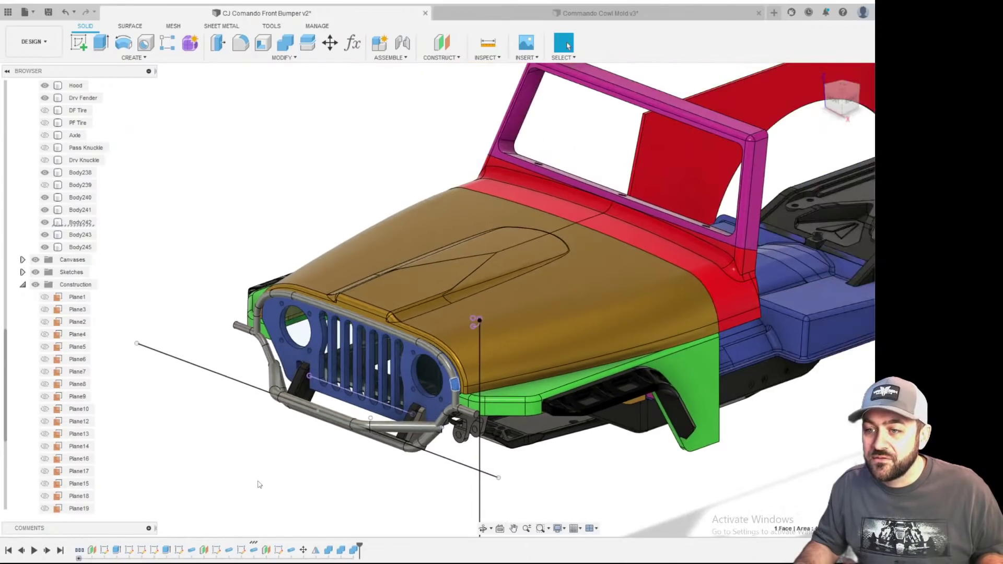
- Examine the bumper tubes and their projection from the opposite front corner and from underneath the body
scroll(329, 455, "up", 4)
middle_click_drag(338, 464, 436, 424, "shift")
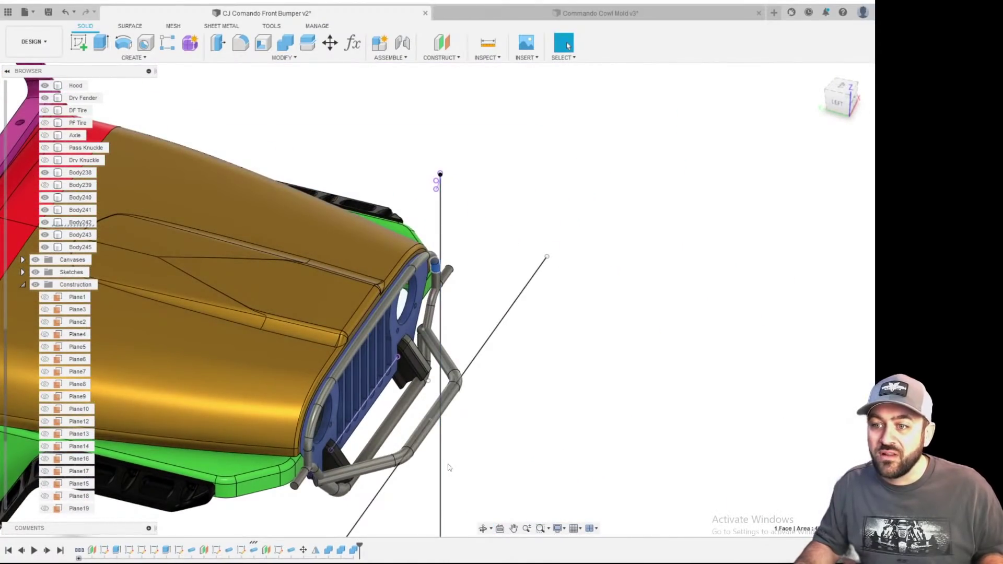
scroll(362, 466, "down", 2)
scroll(424, 437, "up", 2)
middle_click_drag(458, 316, 487, 218)
scroll(430, 263, "up", 2)
scroll(473, 247, "down", 2)
mouse_move(460, 274)
middle_mouse_down("shift")
mouse_move(422, 272)
mouse_move(381, 230)
mouse_move(282, 235)
mouse_move(387, 222)
mouse_move(466, 291)
middle_mouse_up("shift")
scroll(429, 261, "up", 2)
middle_click_drag(418, 251, 500, 298, "shift")
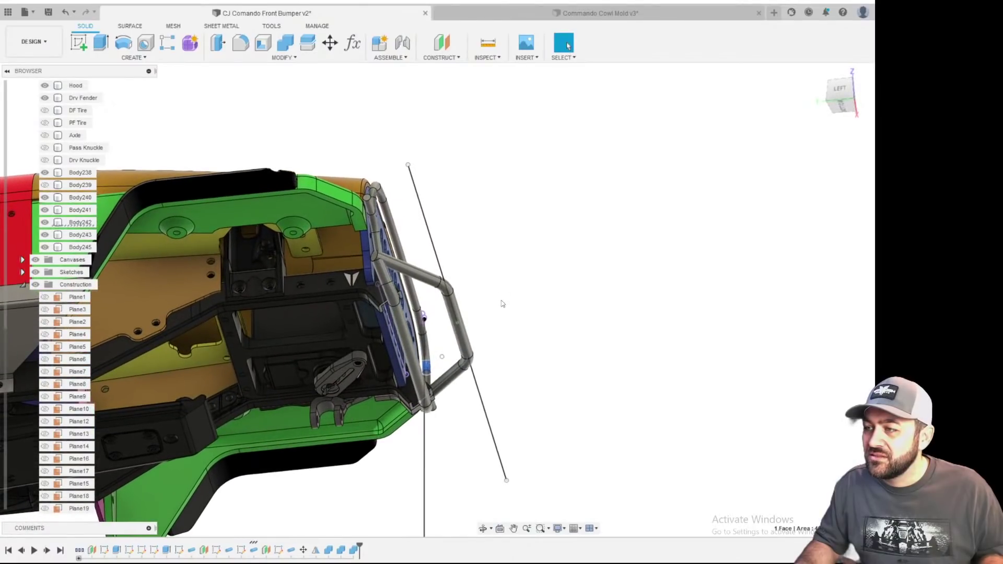
scroll(433, 355, "up", 5)
left_click(650, 253)
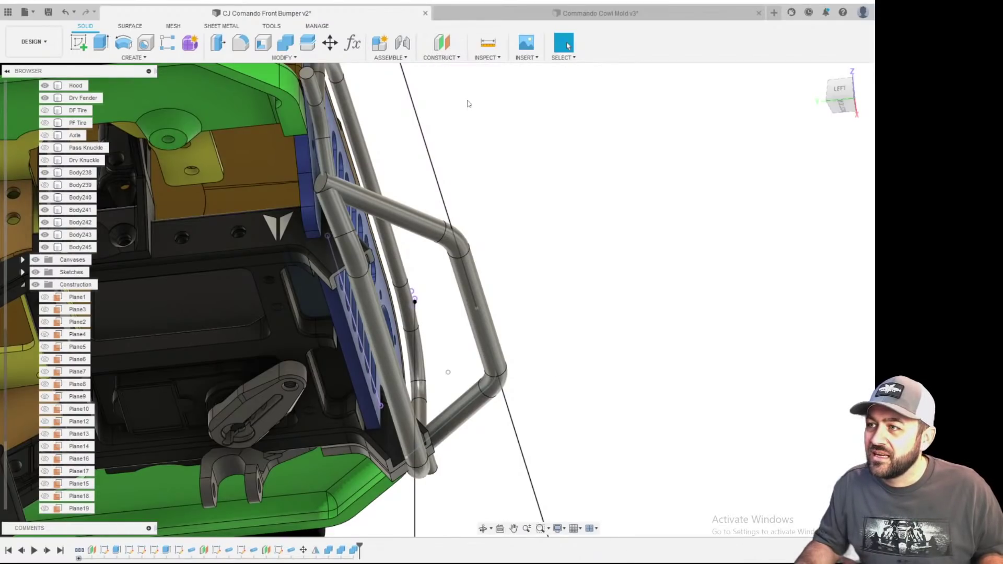
left_click(442, 43)
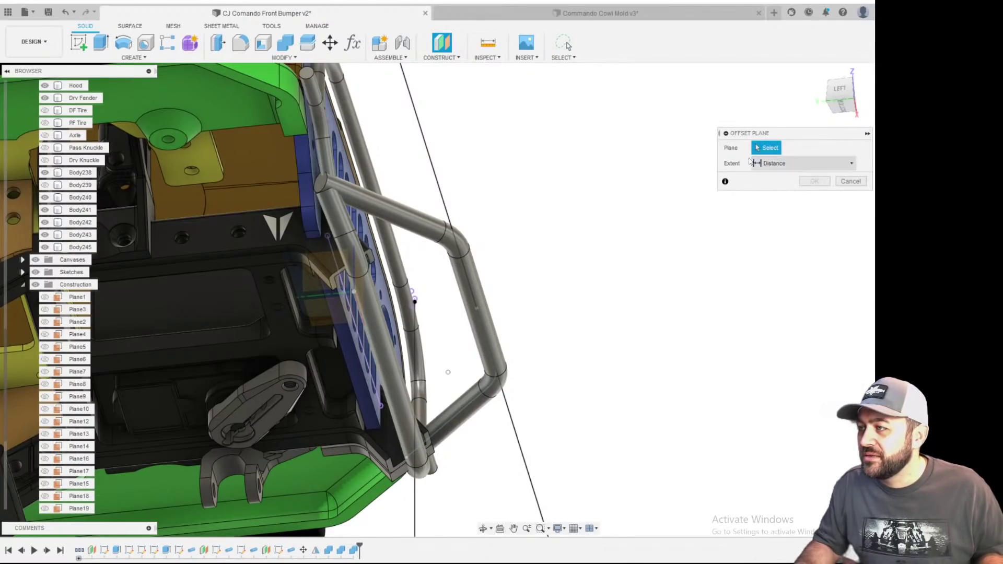
left_click(458, 58)
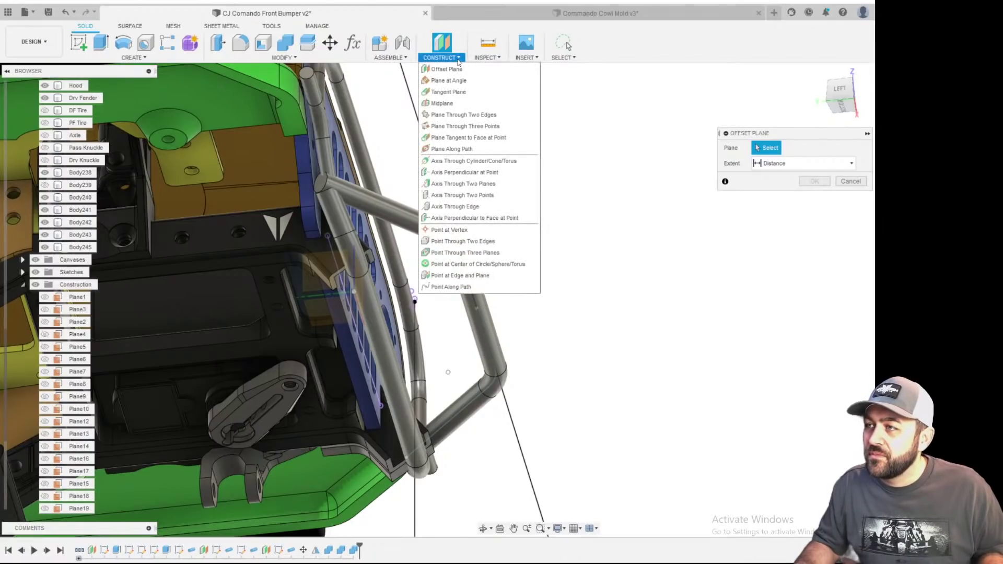
key("Escape")
key("Escape")
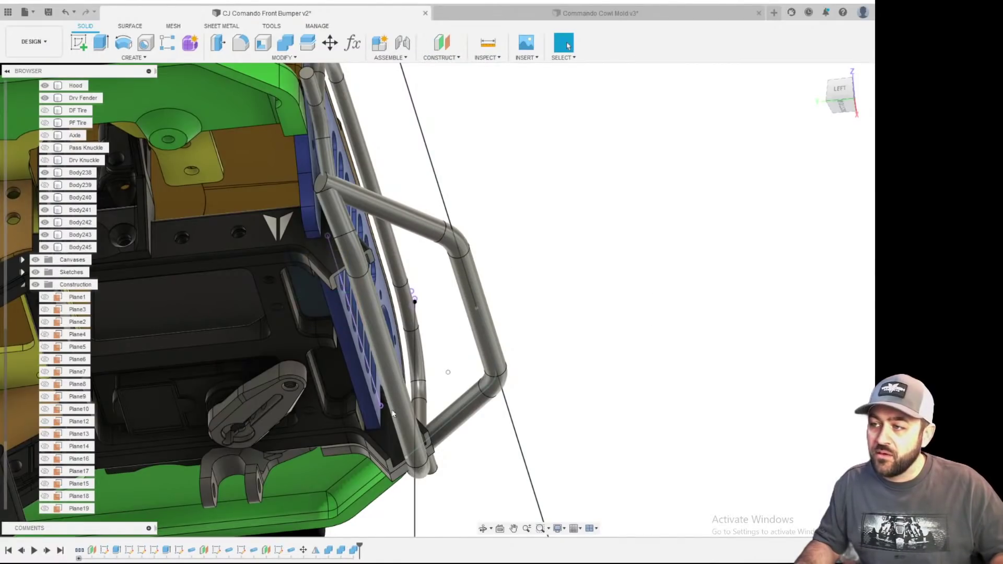
- Examine the gap between the upper and lower bumper tubes from the side, from below and from the front corner
middle_click_drag(437, 318, 472, 372, "shift")
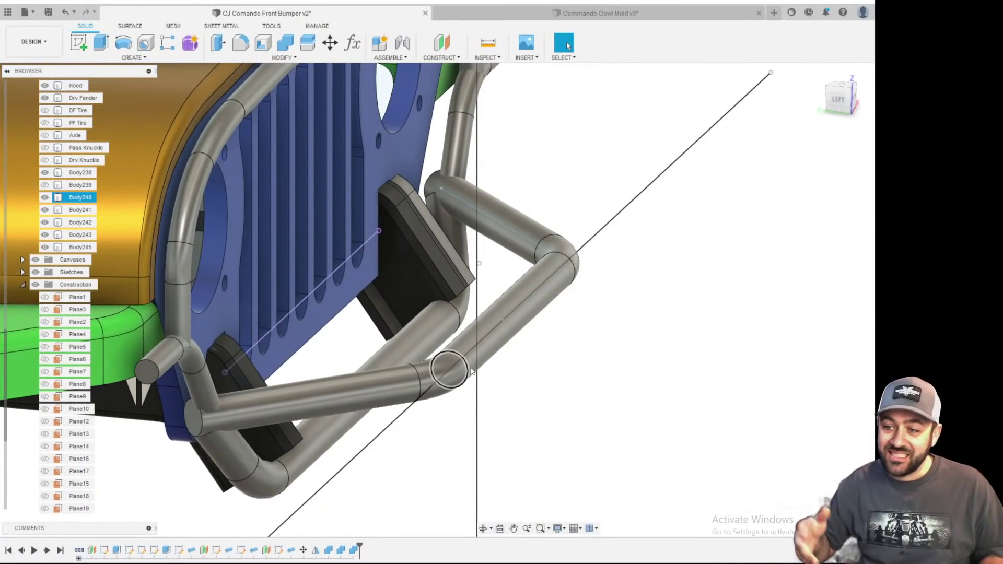
middle_click_drag(472, 372, 564, 331, "shift")
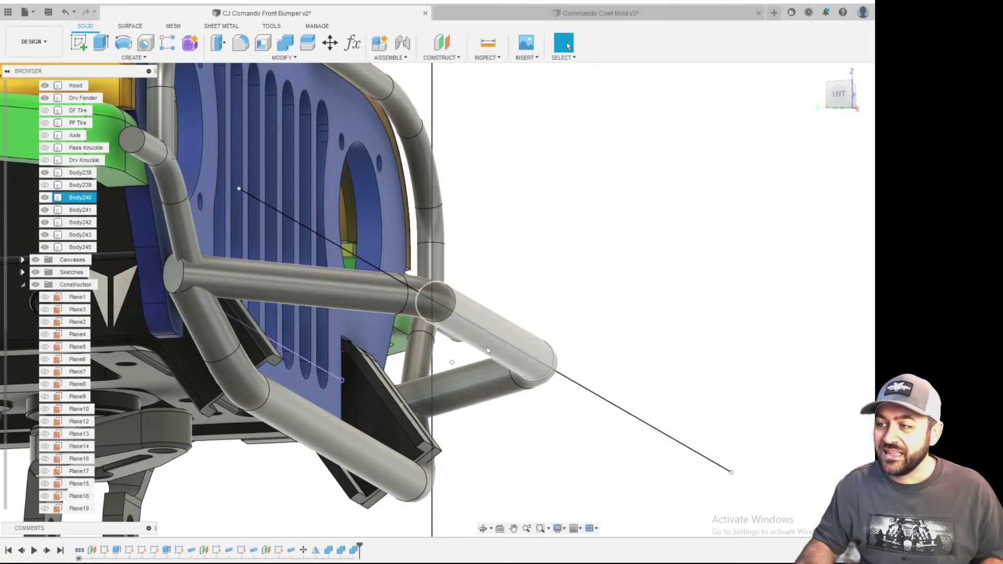
scroll(671, 245, "down", 2)
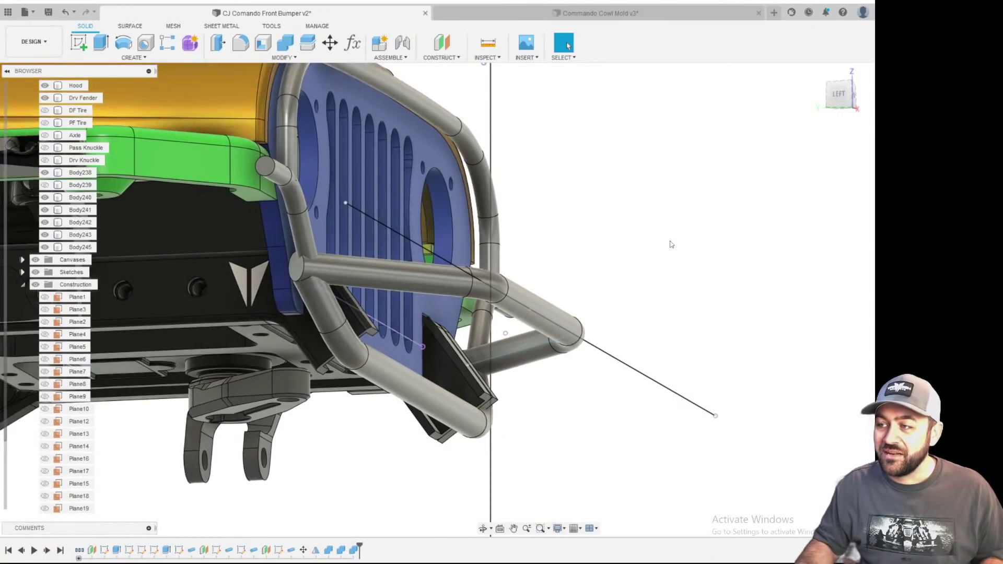
left_click(458, 58)
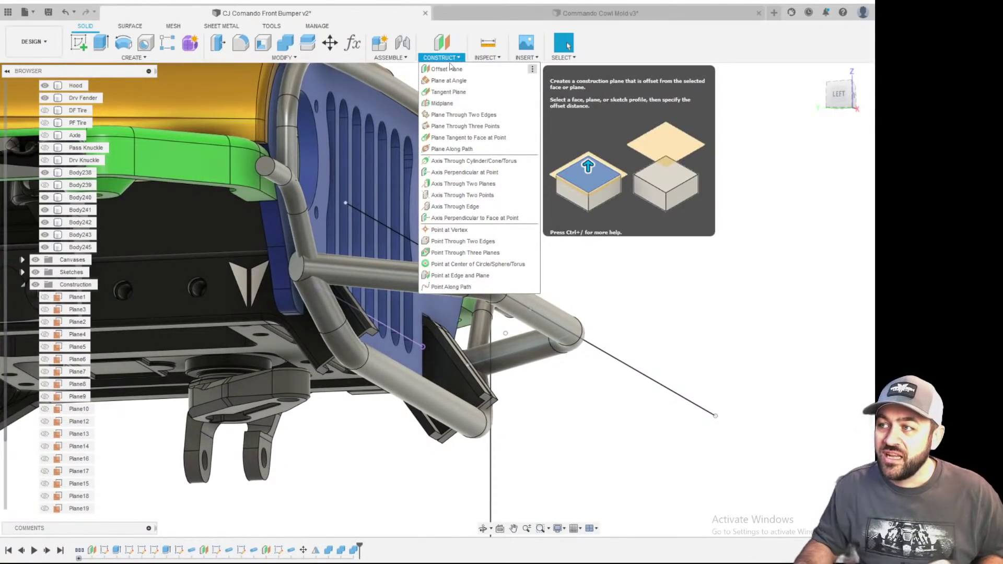
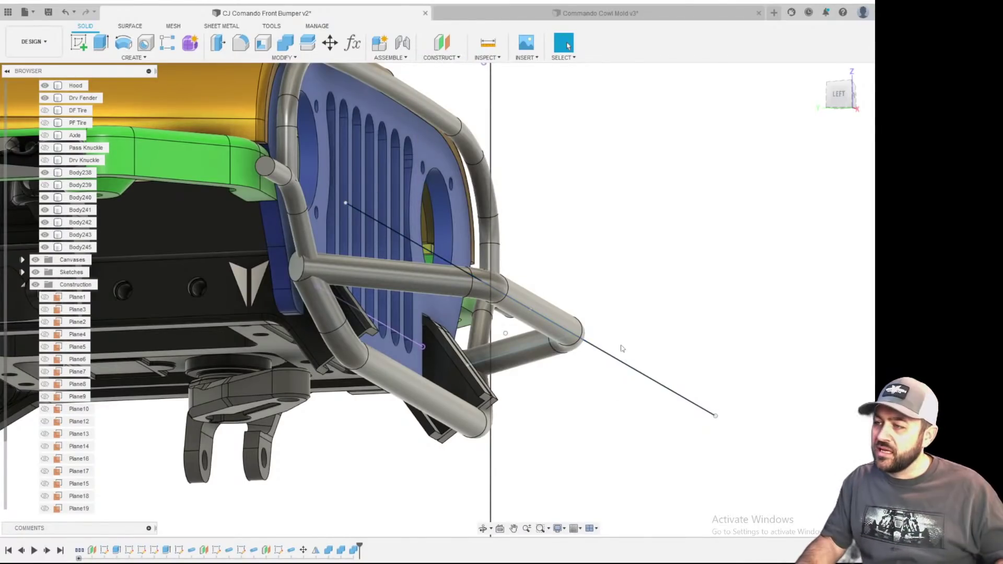
scroll(632, 270, "up", 3)
scroll(631, 269, "down", 3)
middle_click_drag(617, 287, 589, 318, "shift")
left_click(494, 359)
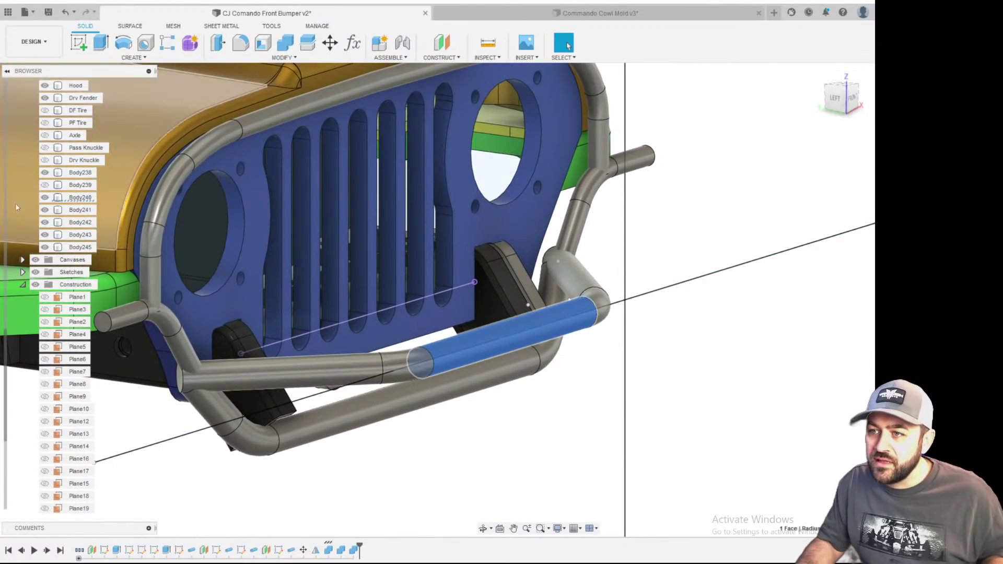
- Locate the lower tube's path sketch from the timeline in the browser and make Sketch278 visible
left_click(279, 552)
right_click(282, 553)
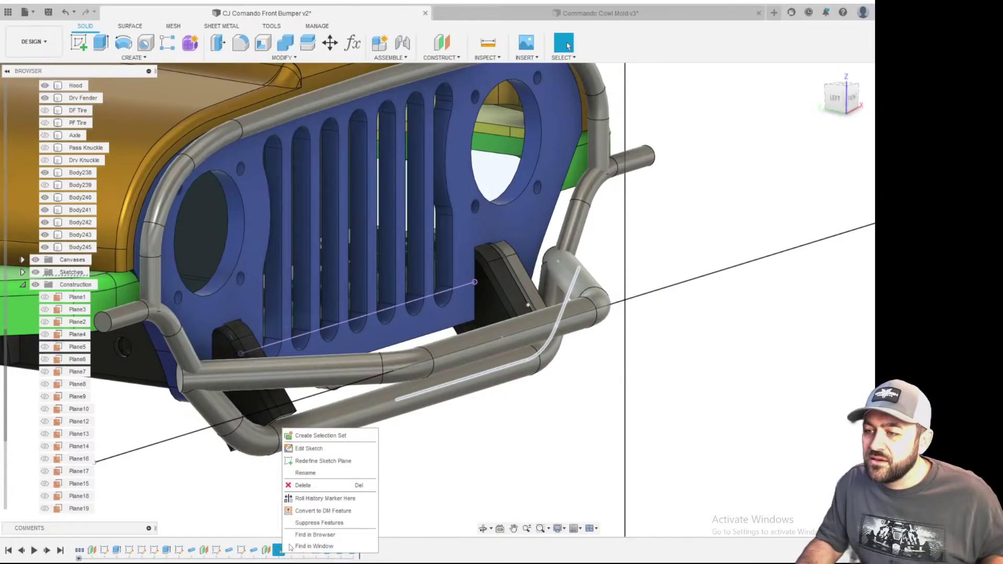
left_click(315, 535)
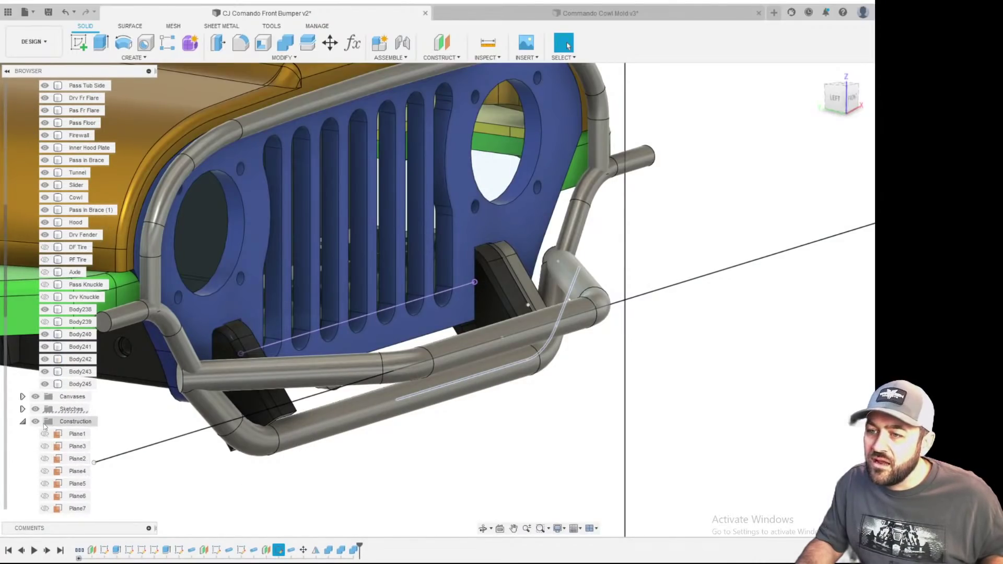
left_click(23, 409)
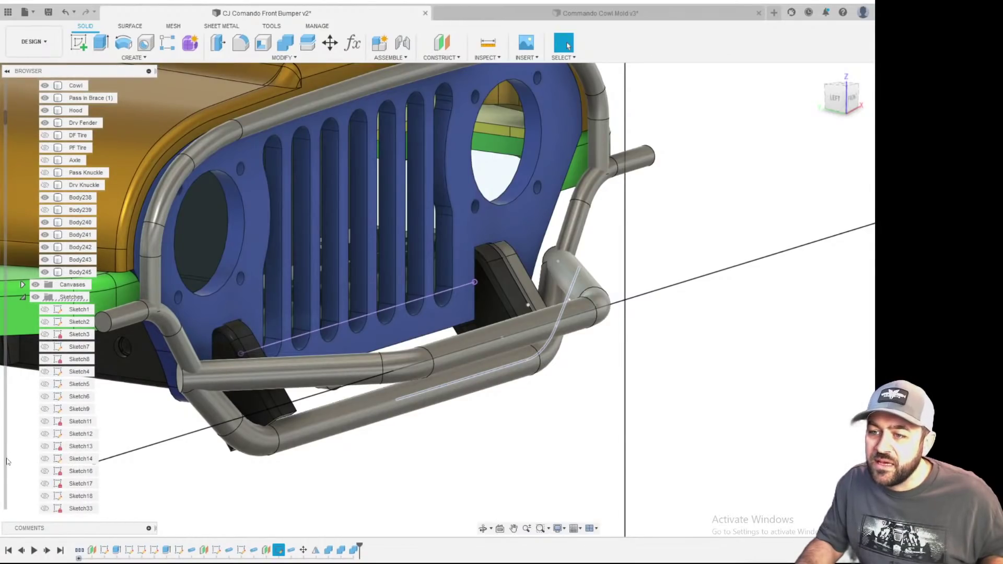
left_click_drag(5, 464, 5, 462)
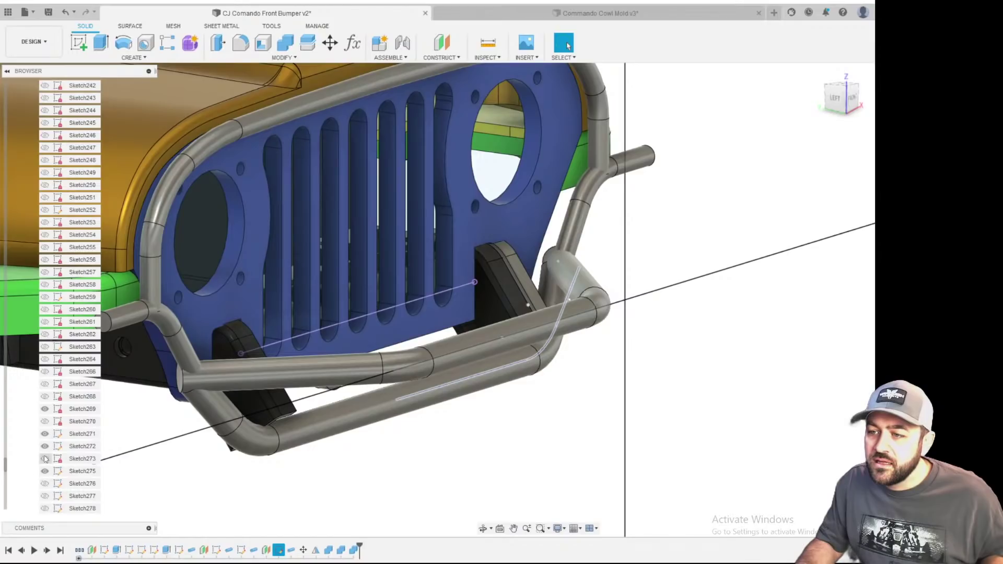
scroll(51, 462, "down", 2)
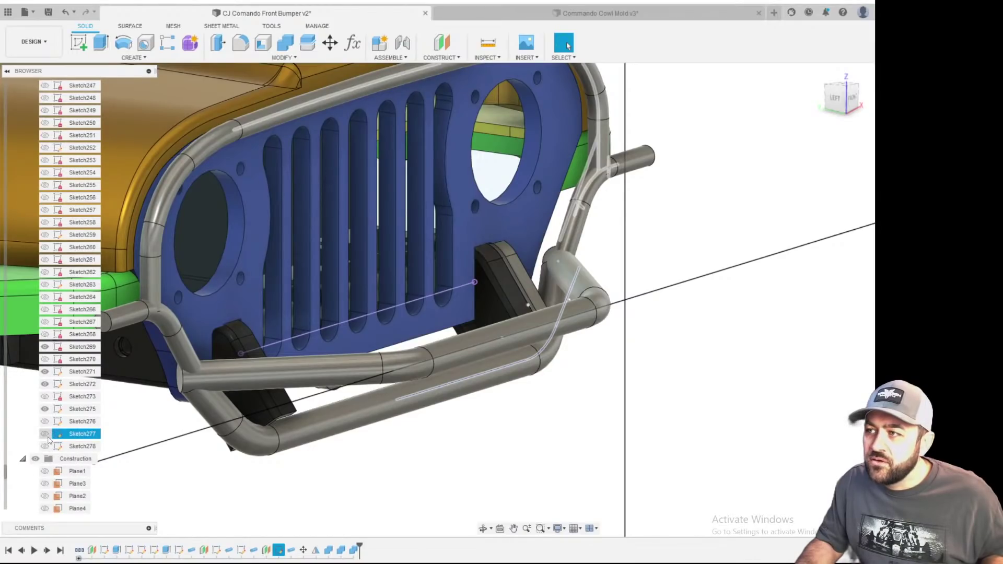
left_click(45, 449)
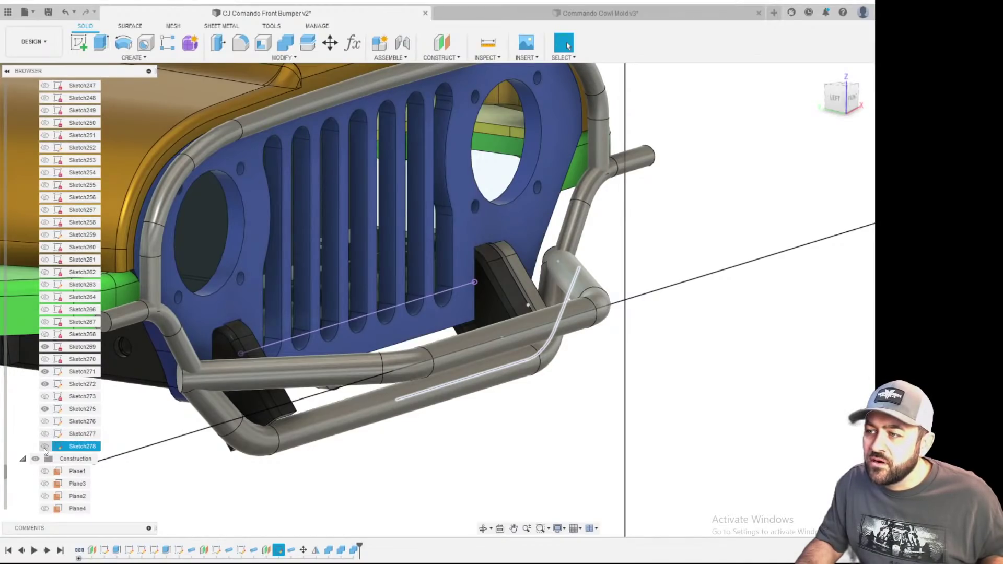
- Show Sketch276 and Sketch273 briefly to check their geometry, and hide both again
left_click(46, 423)
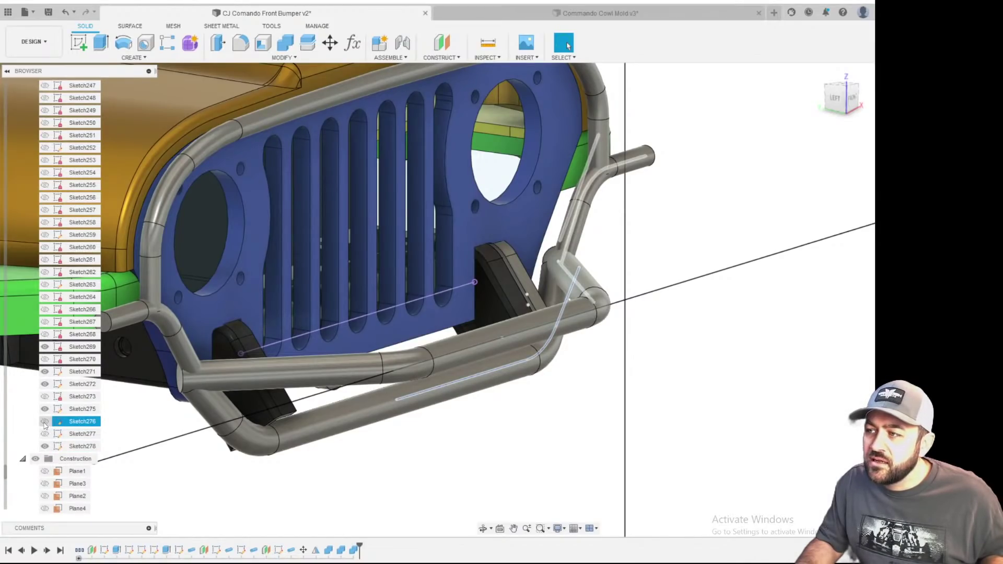
left_click(44, 423)
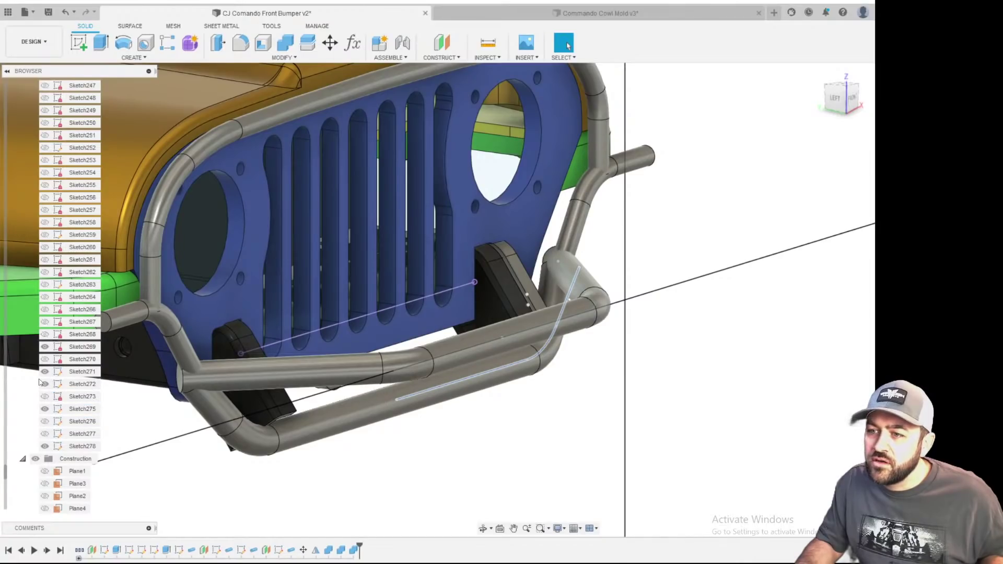
left_click(45, 397)
left_click(45, 397)
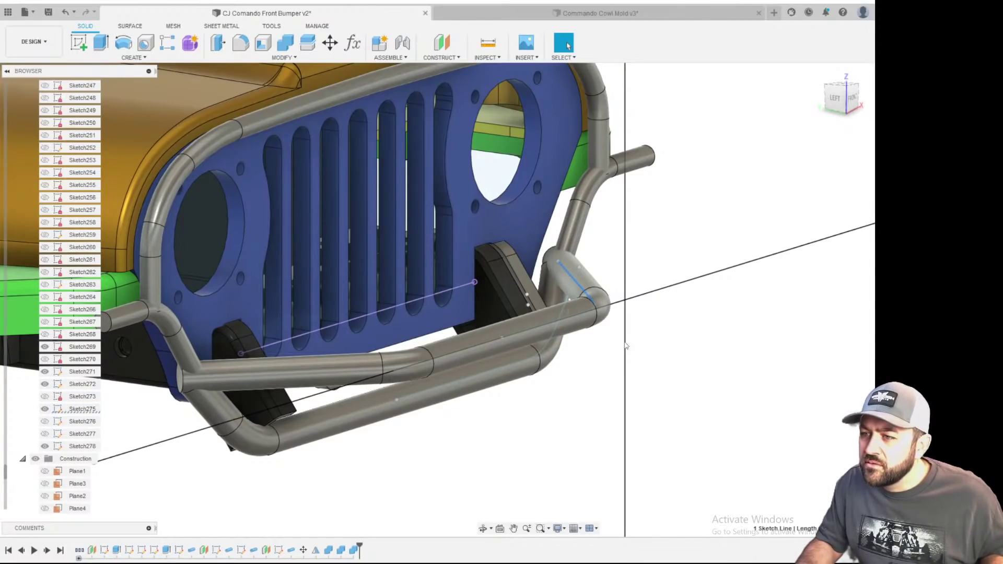
- Create a plane through three points using the lower tube path's center and bend points and the upper tube path's center point
scroll(674, 340, "up", 2)
mouse_move(665, 339)
middle_mouse_down("shift")
mouse_move(660, 314)
mouse_move(667, 332)
middle_mouse_up("shift")
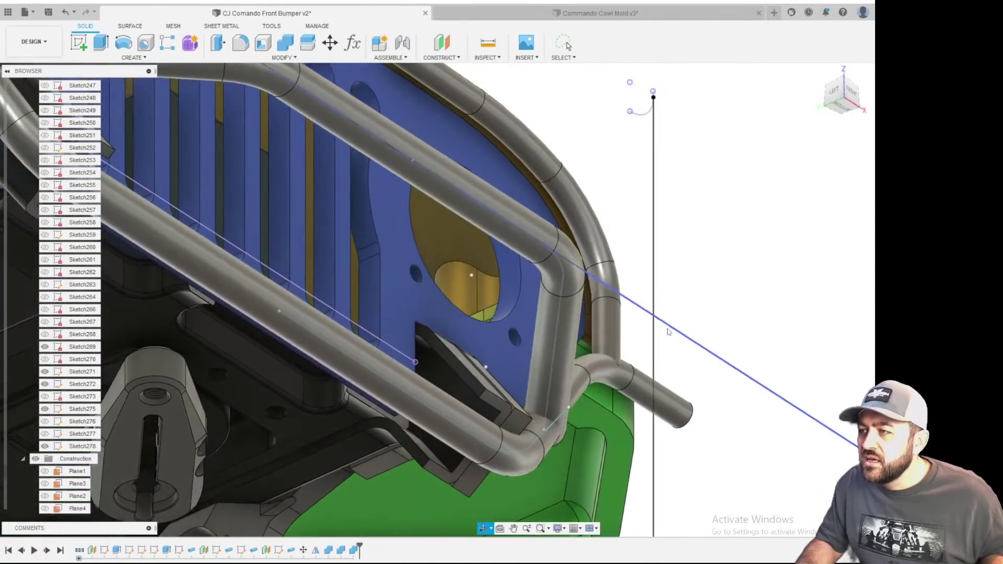
scroll(667, 331, "down", 3)
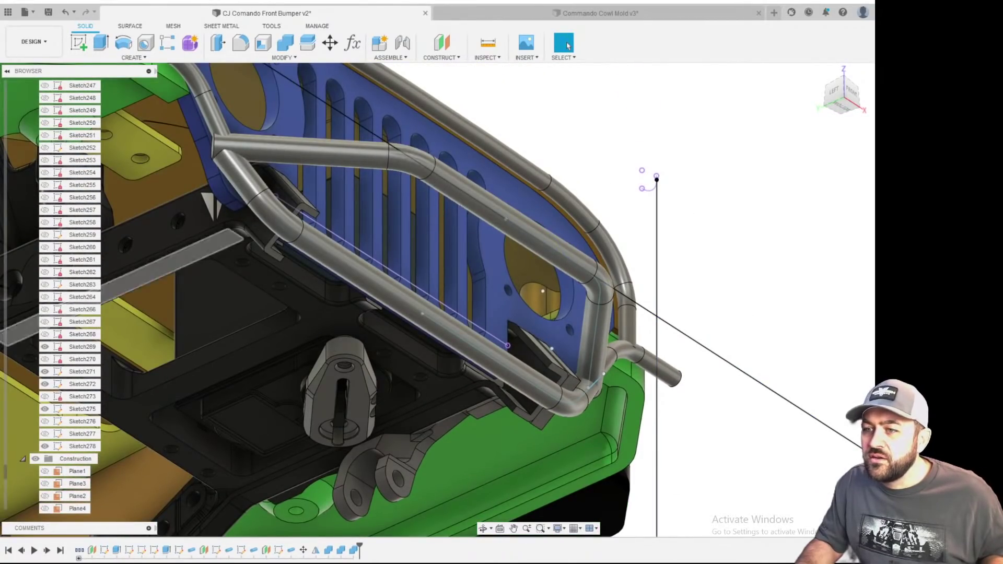
left_click(459, 59)
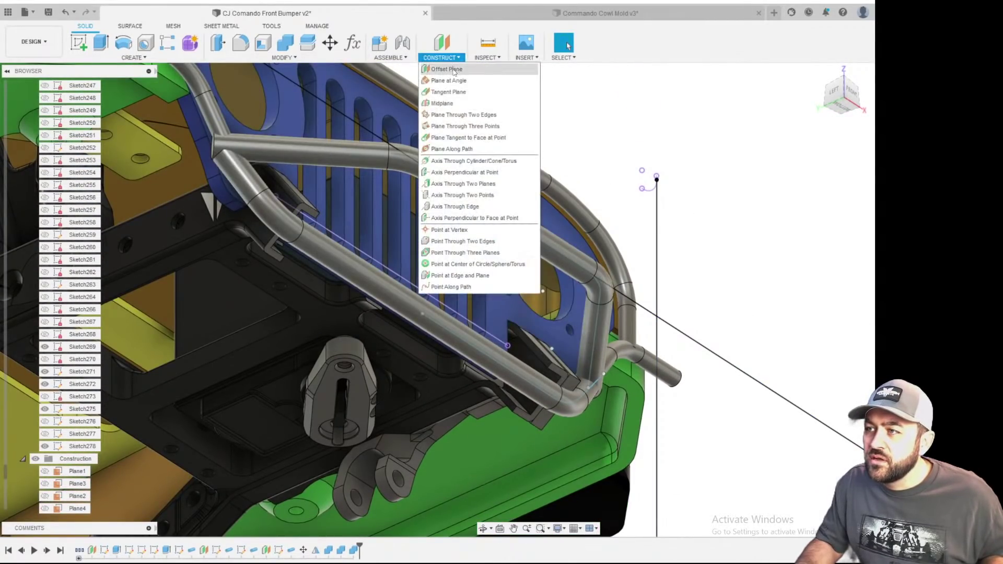
left_click(460, 126)
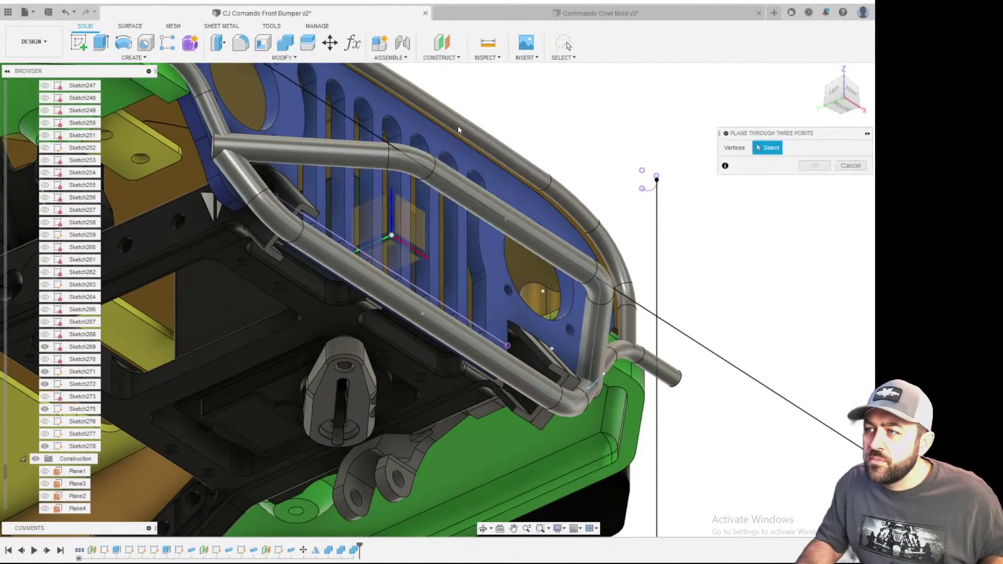
scroll(482, 387, "up", 2)
left_click(410, 293)
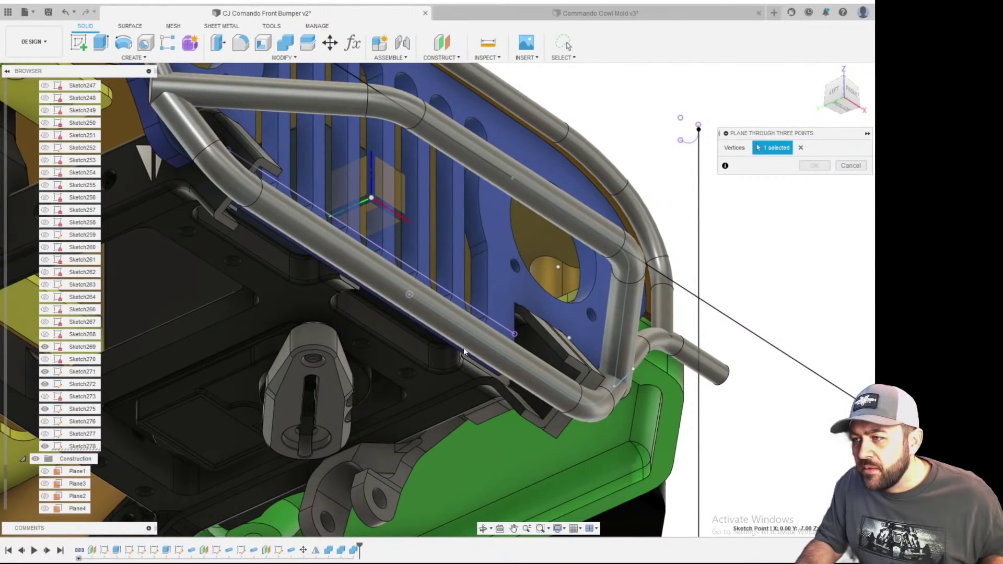
left_click(569, 399)
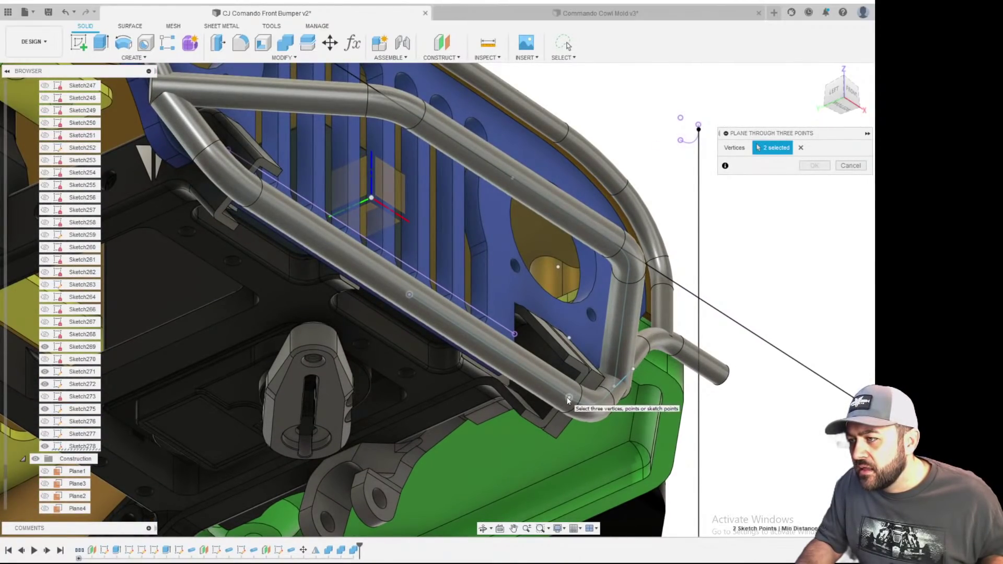
left_click(512, 179)
middle_click_drag(512, 180, 536, 279, "shift")
middle_click_drag(540, 280, 568, 224, "shift")
scroll(568, 224, "up", 5)
scroll(578, 241, "down", 5)
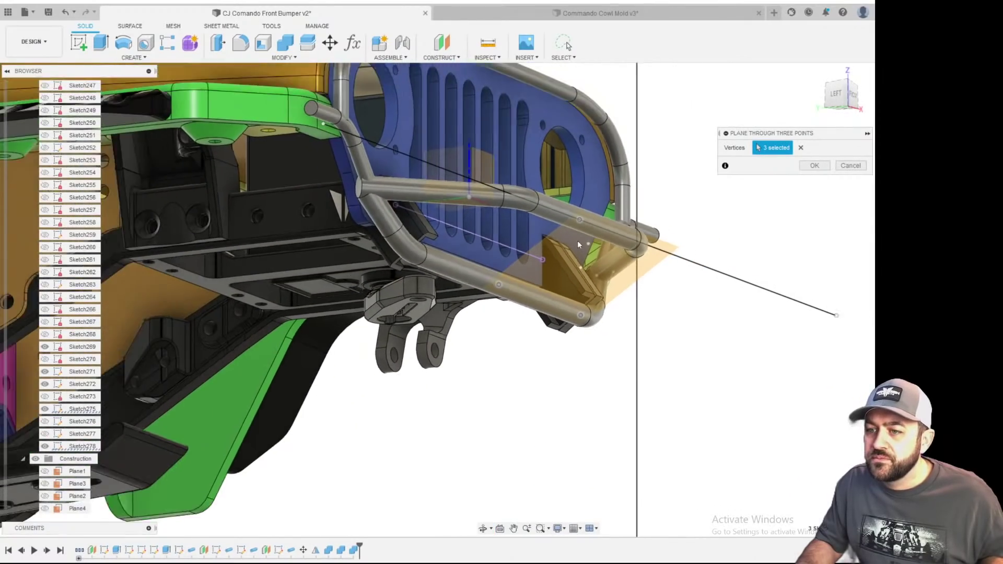
middle_click_drag(578, 240, 434, 232, "shift")
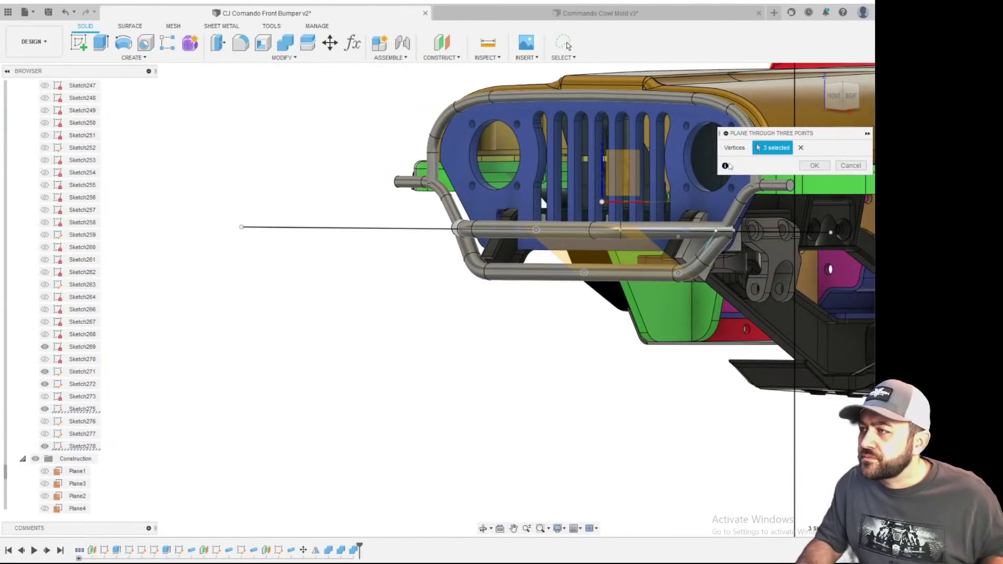
left_click(811, 166)
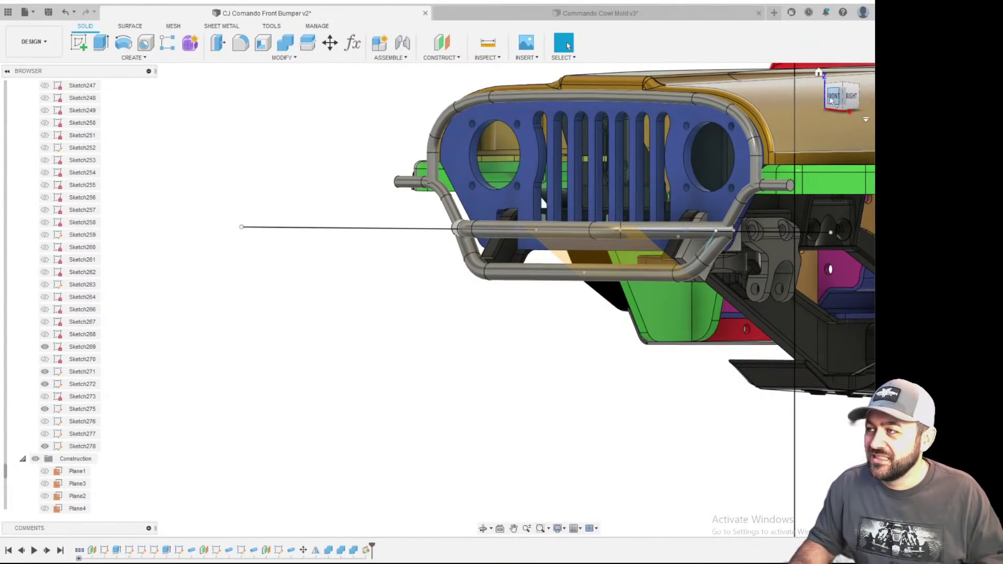
- Start a new sketch on the three-point construction plane between the upper and lower bumper tubes
left_click(832, 100)
scroll(731, 357, "up", 4)
scroll(731, 358, "down", 3)
middle_click_drag(731, 358, 405, 348)
scroll(511, 314, "up", 4)
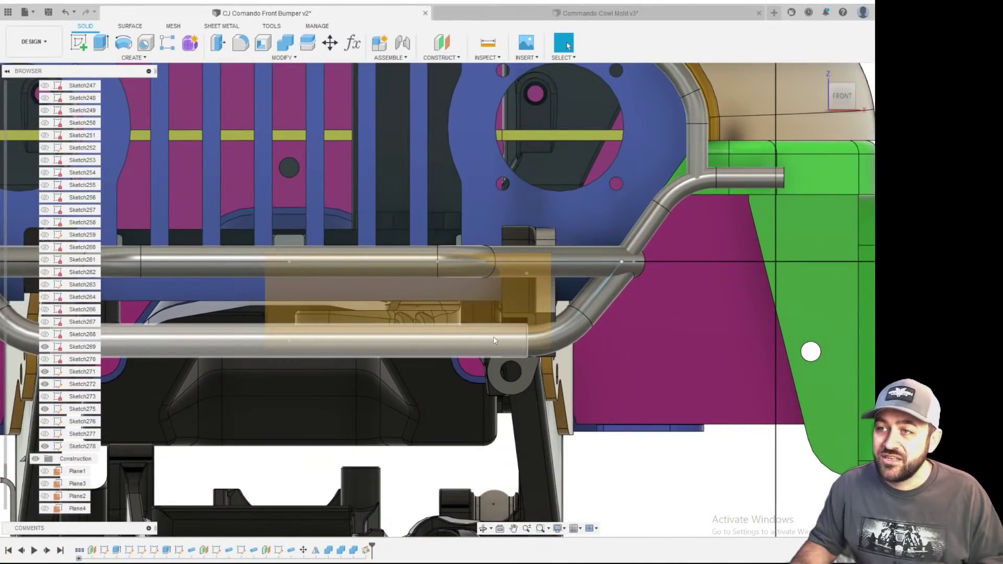
left_click(75, 47)
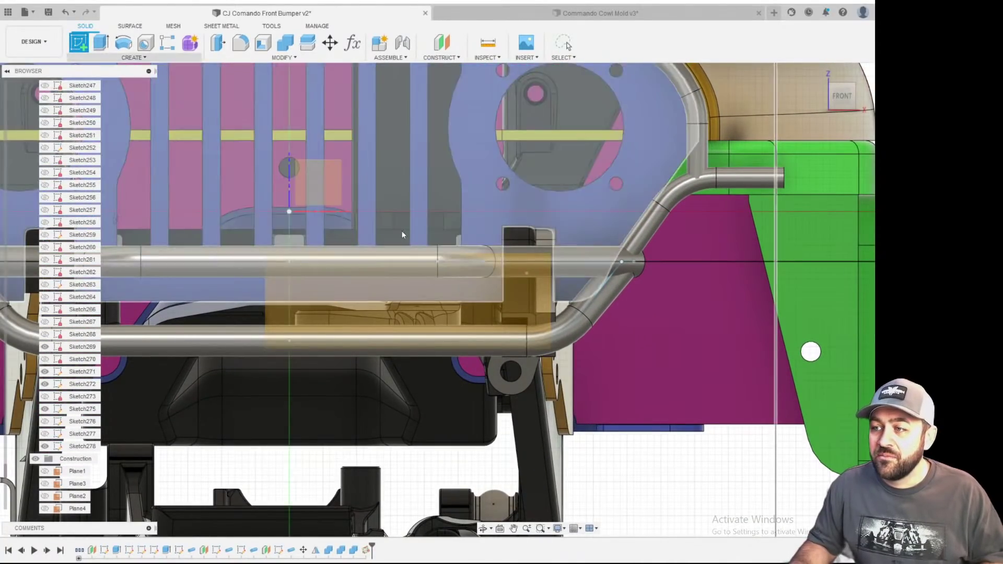
left_click(333, 322)
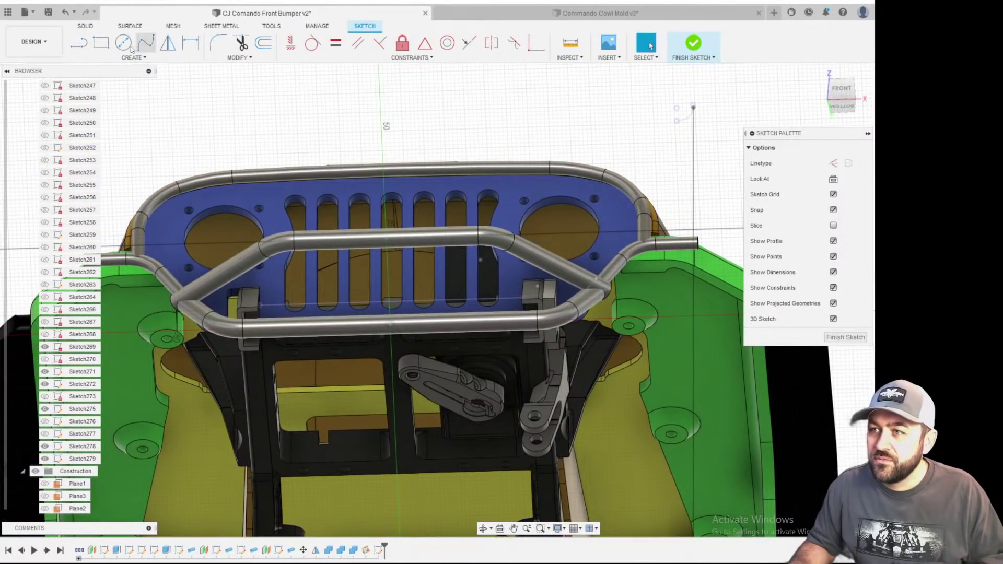
left_click(83, 46)
scroll(340, 246, "up", 3)
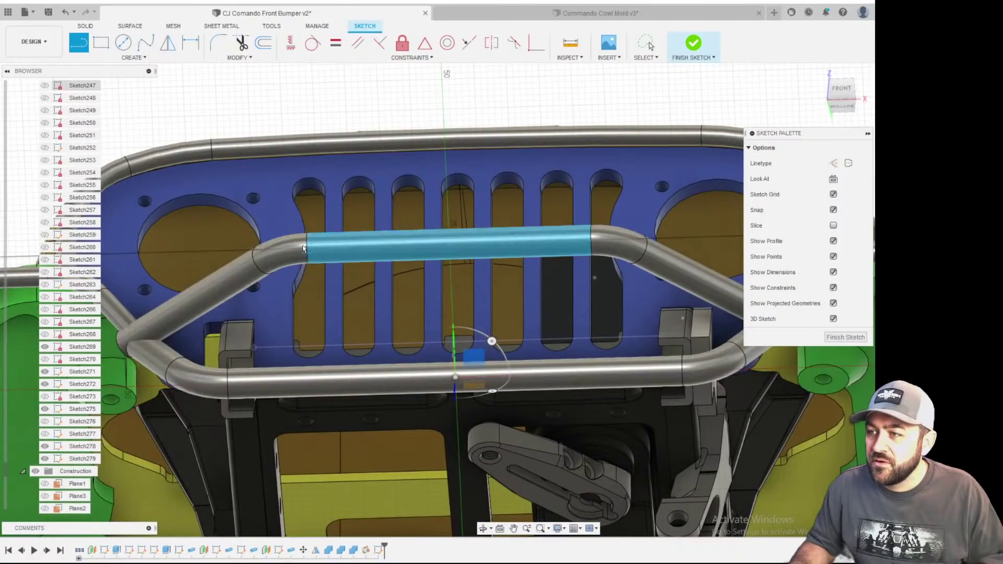
middle_click_drag(338, 258, 289, 302, "shift")
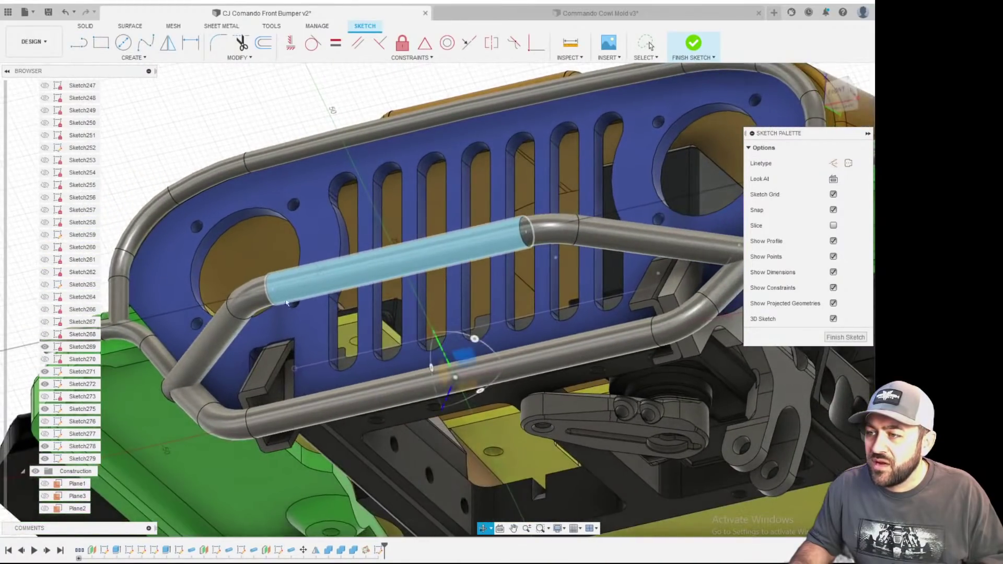
key("l")
scroll(282, 293, "up", 3)
scroll(269, 280, "up", 3)
scroll(274, 279, "up", 3)
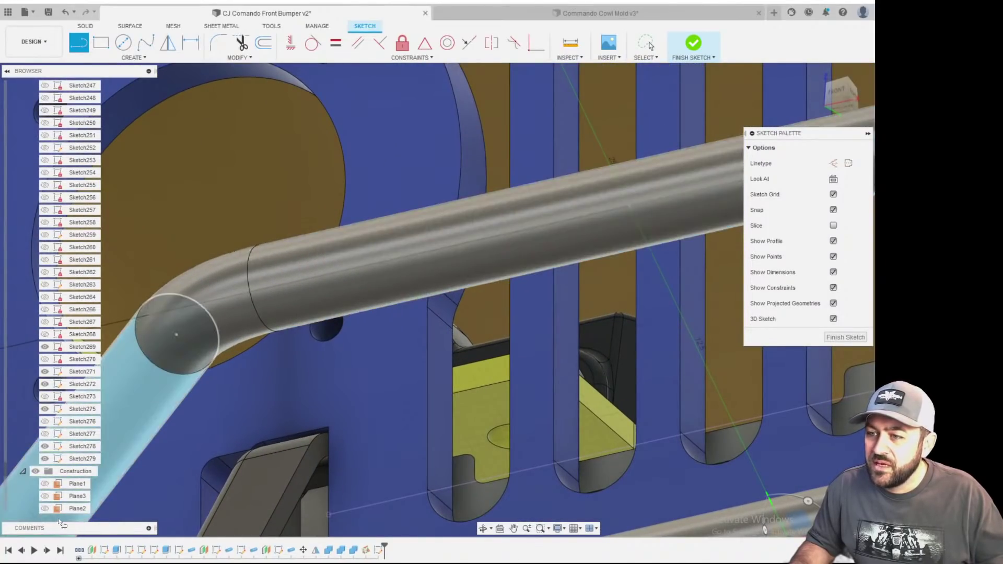
scroll(58, 170, "up", 2)
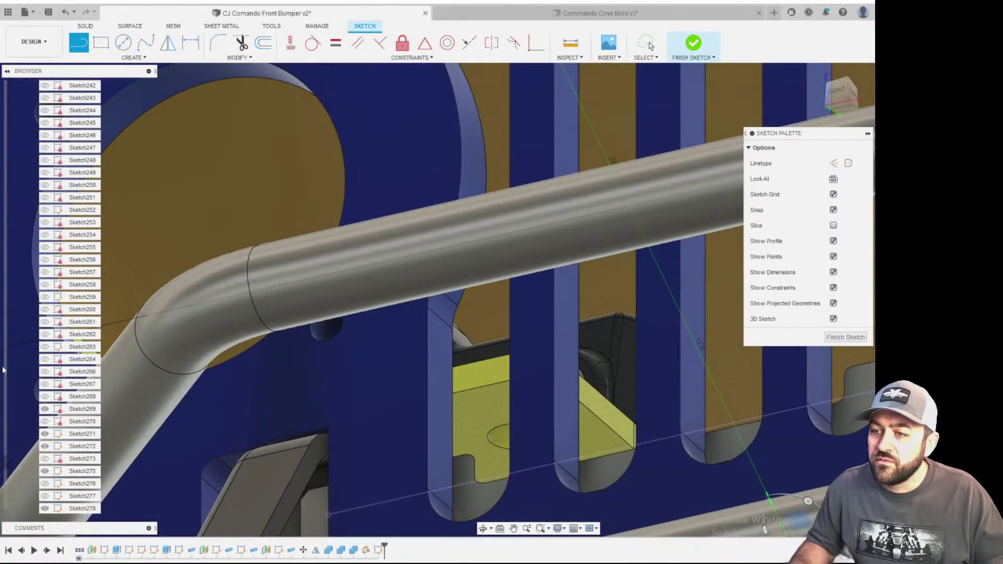
- Hide the lower and upper bumper tube bodies, Body243 and Body240, to expose their path sketches
scroll(3, 364, "up", 20)
left_click_drag(7, 241, 11, 122)
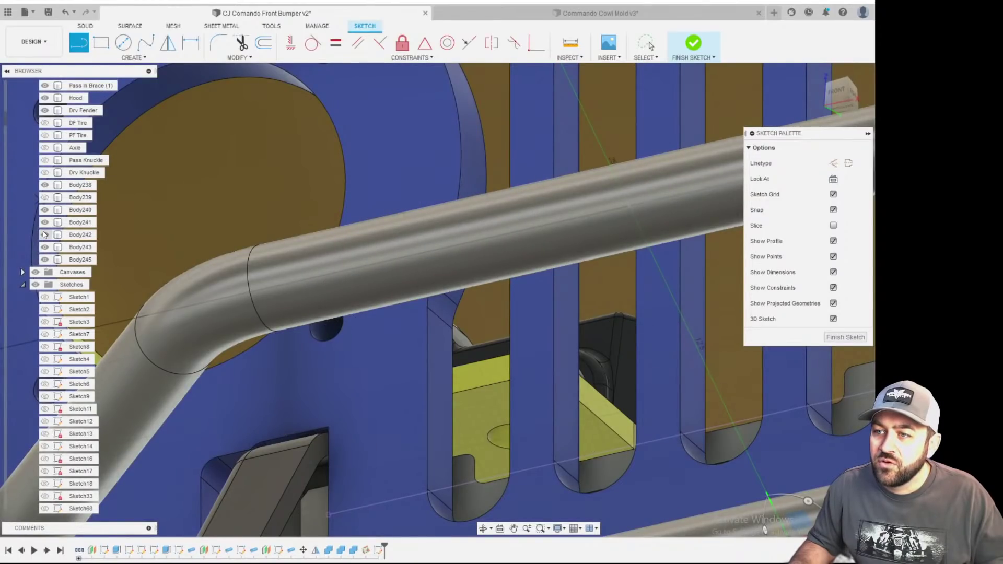
scroll(327, 303, "down", 7)
key("Escape")
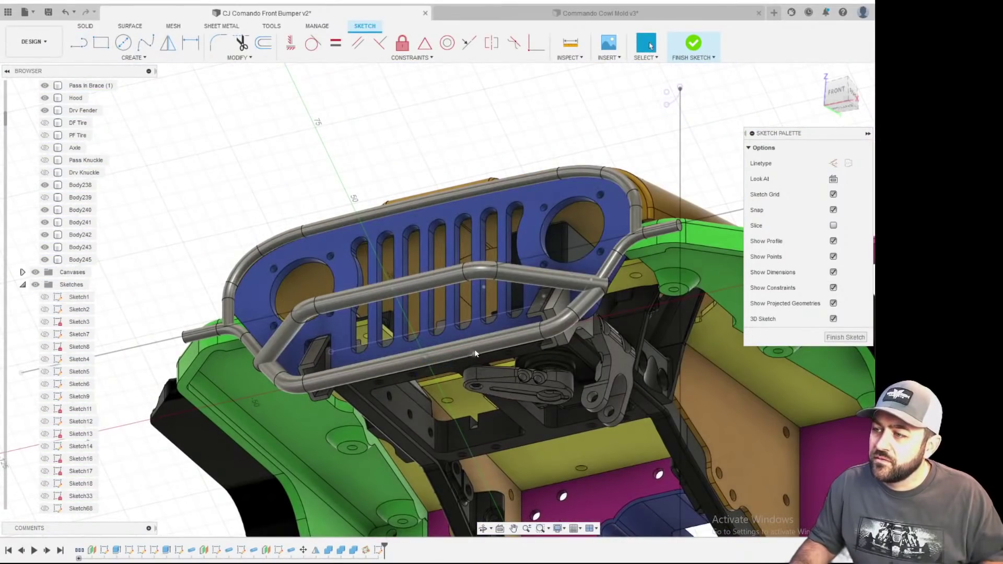
left_click(474, 352)
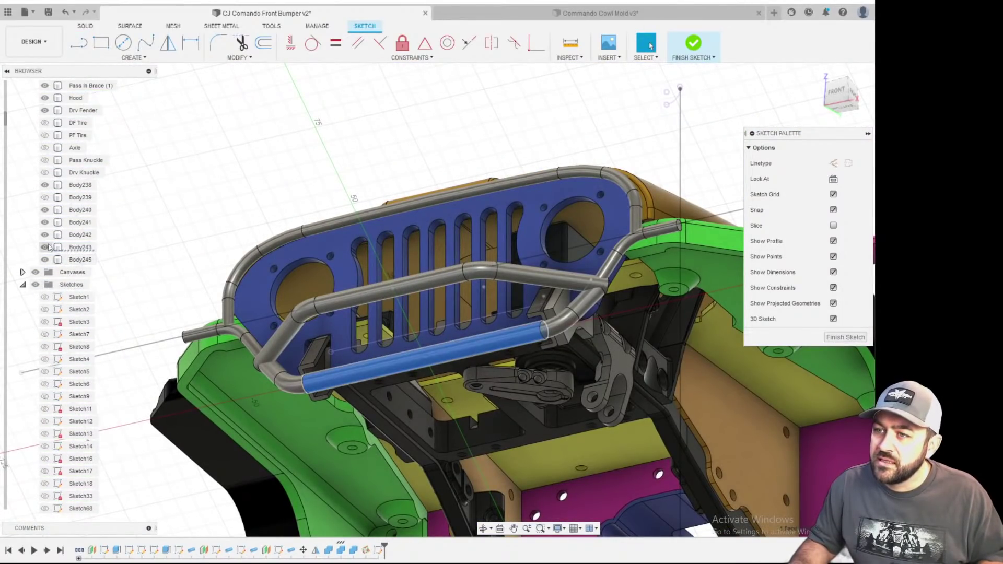
left_click(46, 247)
left_click(335, 294)
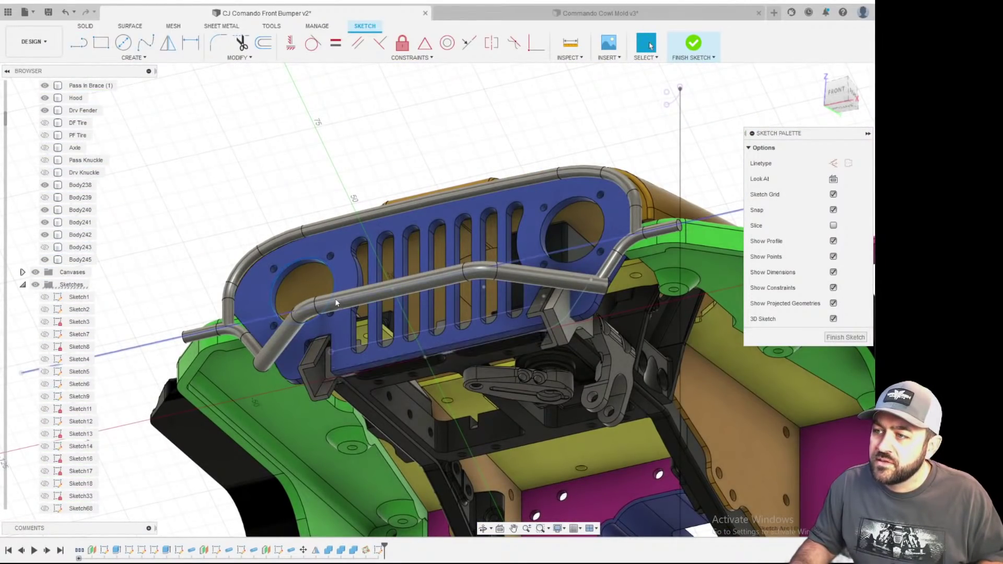
left_click(336, 302)
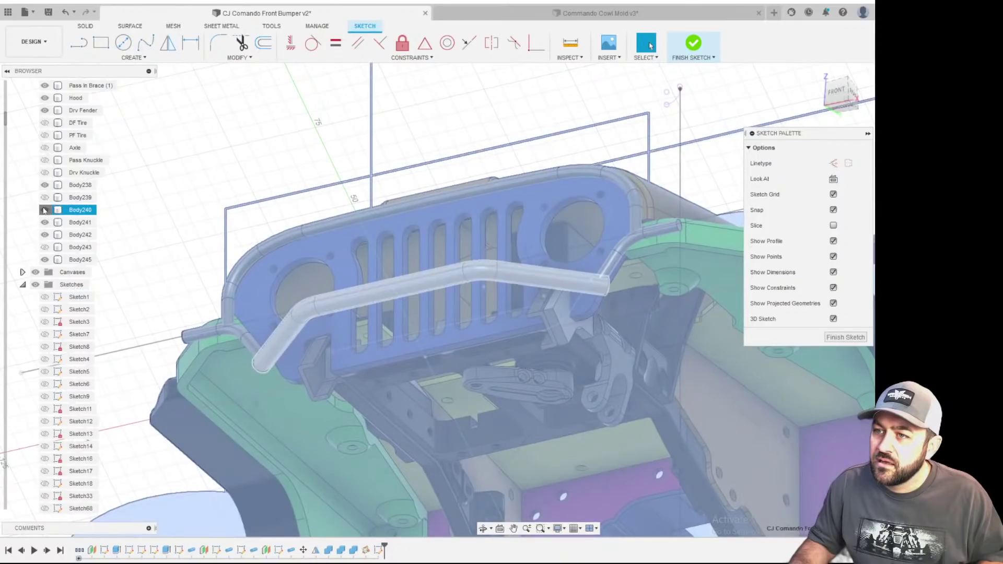
left_click(45, 210)
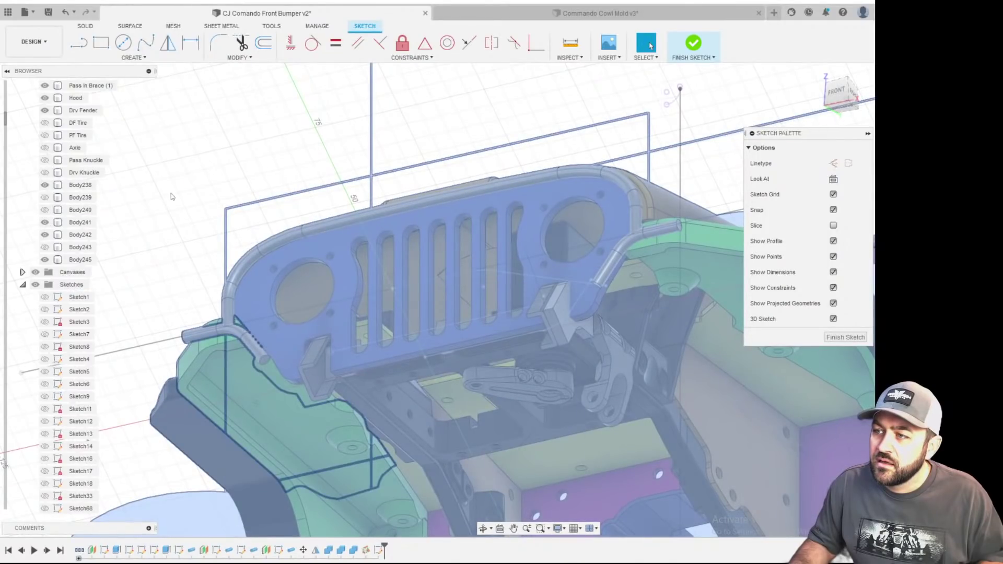
- Hide Sketch272 and Sketch271 to clear the long horizontal and vertical lines around the grille
scroll(472, 354, "up", 3)
scroll(408, 343, "down", 3)
middle_click_drag(409, 342, 483, 361, "shift")
scroll(483, 361, "up", 4)
scroll(570, 240, "down", 3)
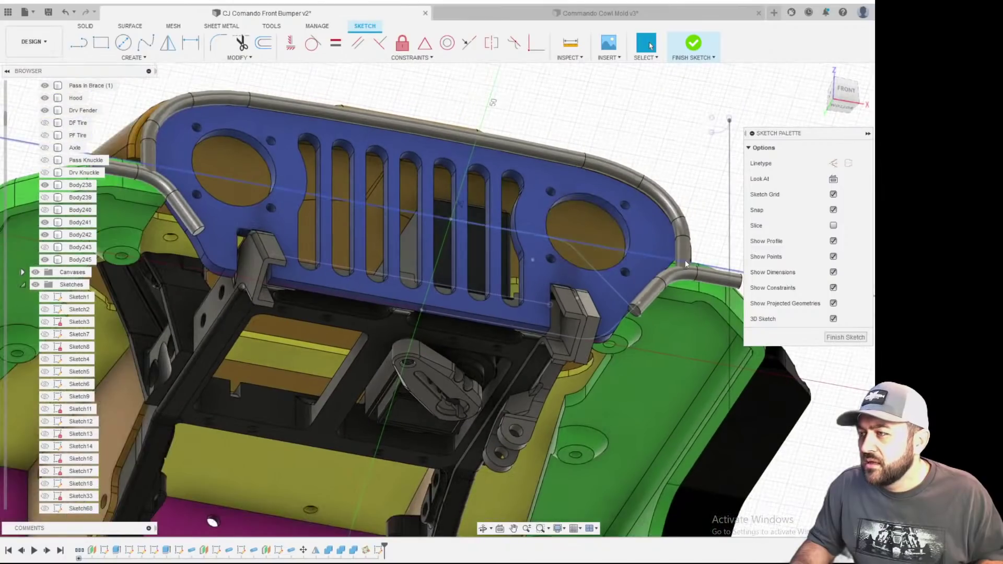
left_click(659, 260)
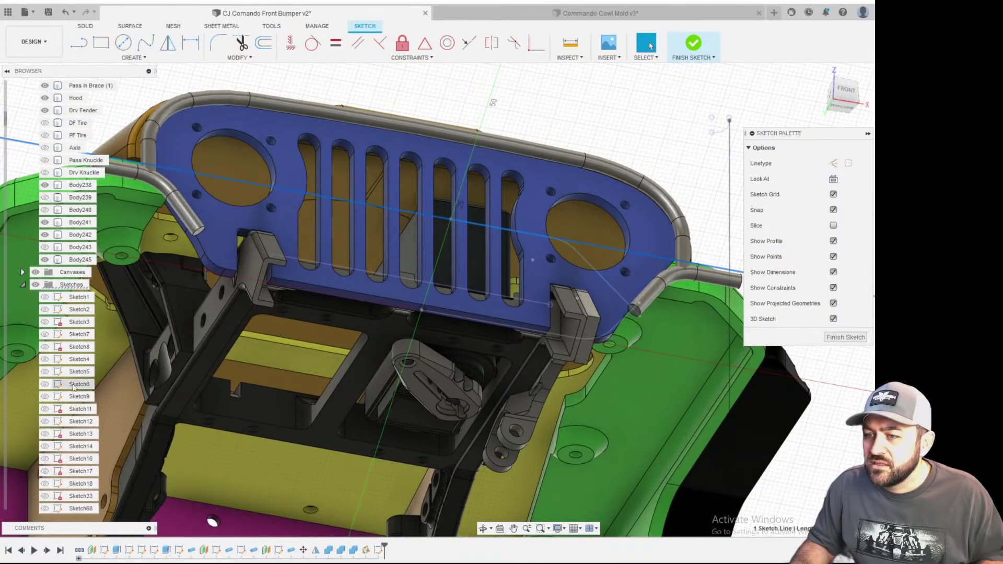
scroll(73, 224, "down", 2)
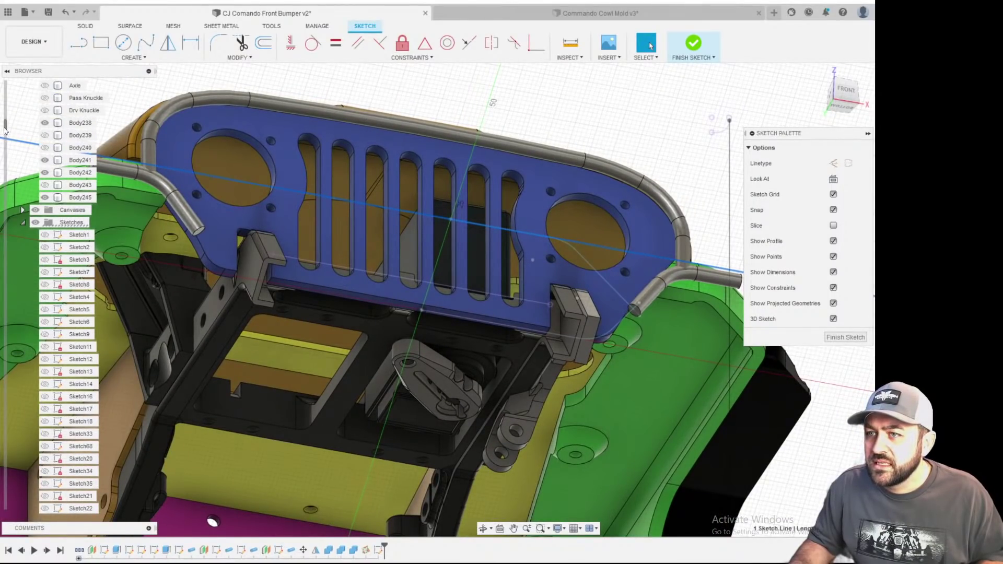
left_click(6, 463)
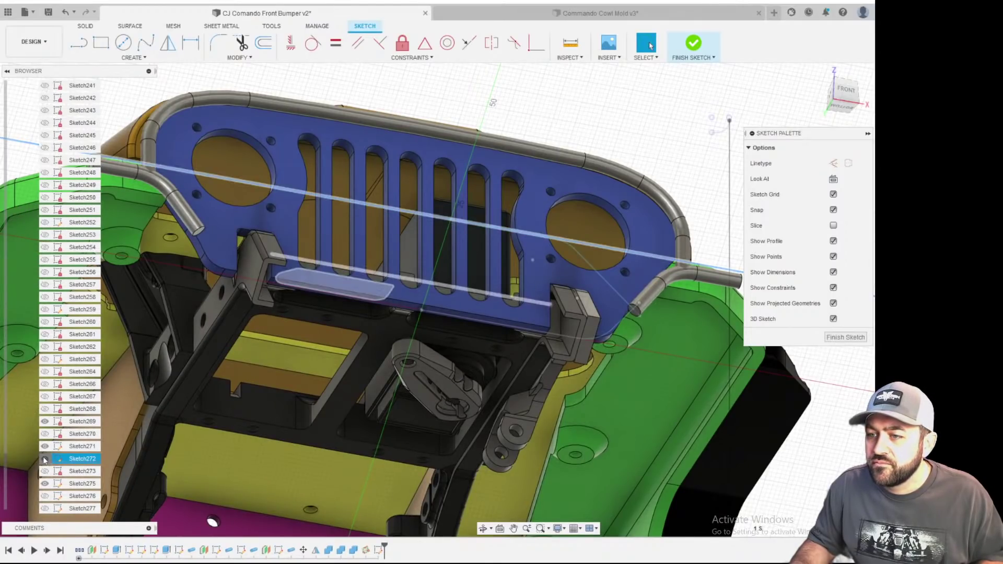
left_click(46, 486)
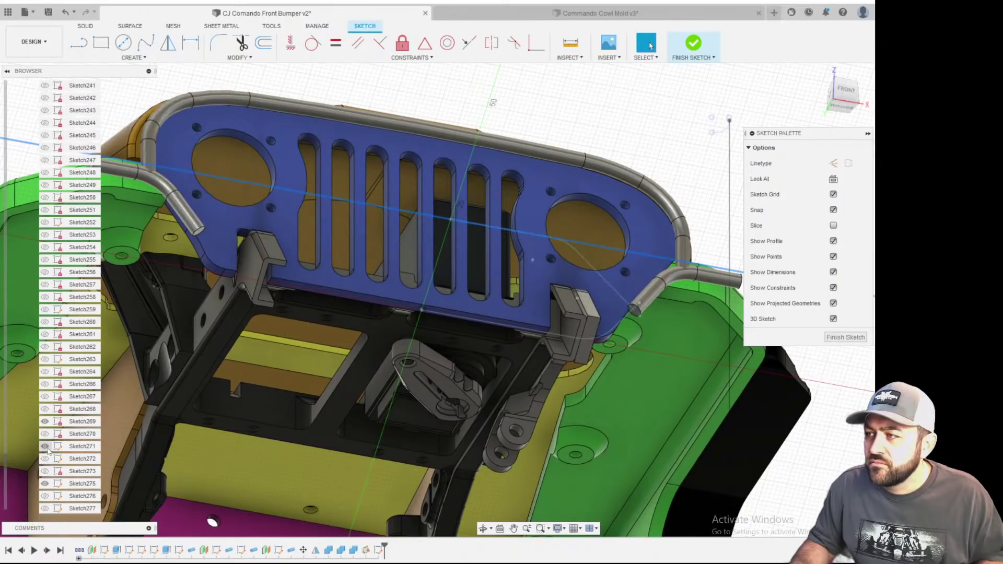
left_click(45, 425)
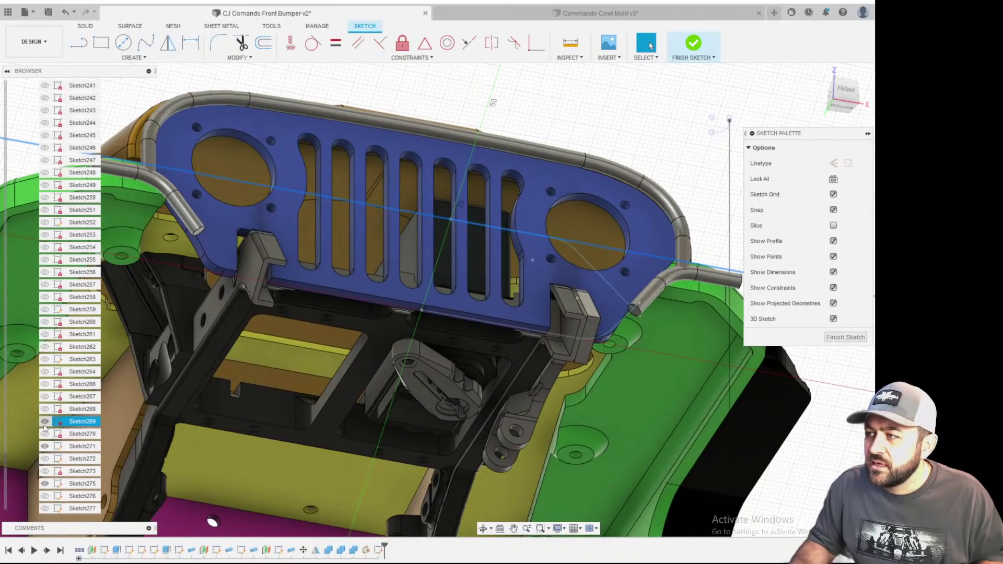
left_click(45, 422)
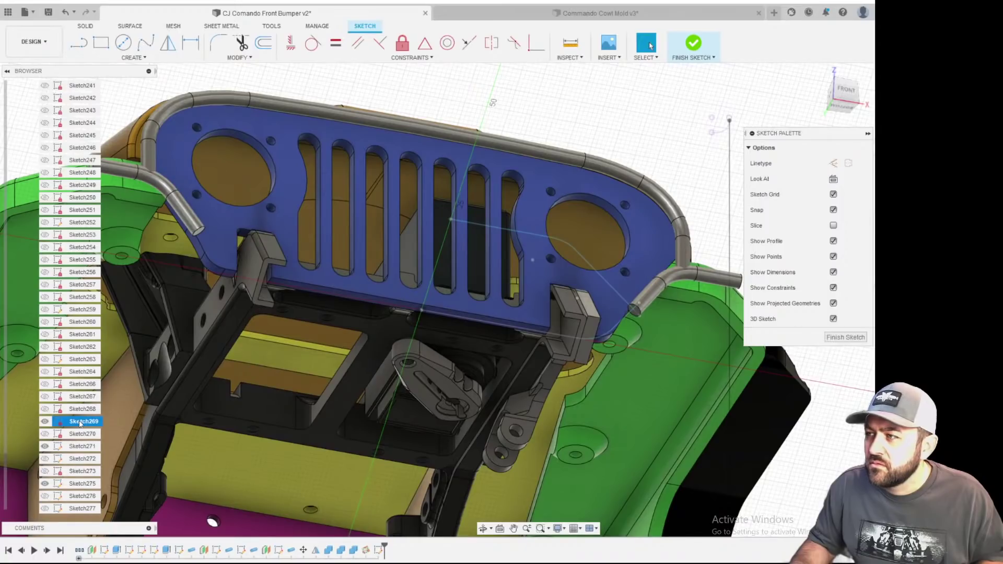
left_click(730, 189)
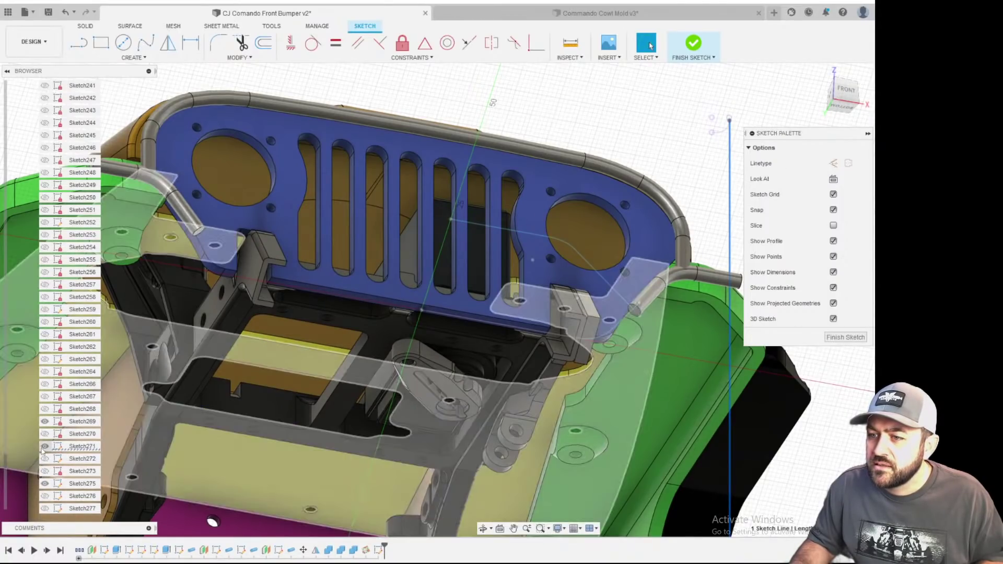
scroll(629, 198, "down", 3)
scroll(462, 335, "up", 5)
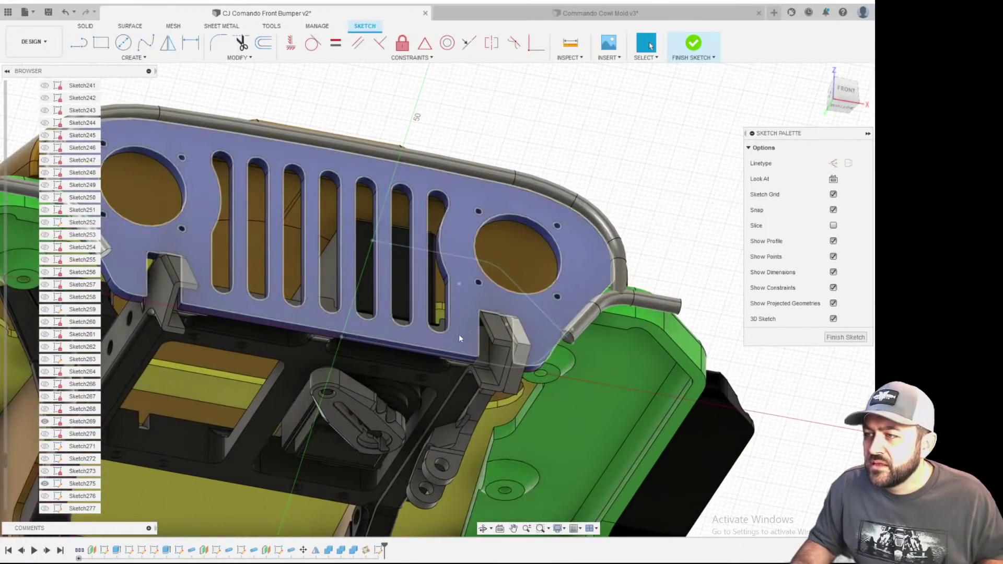
- Draw a closed four-sided line profile joining the center and bend points of the upper and lower tube paths
left_click(78, 43)
left_click(366, 307)
scroll(448, 226, "up", 3)
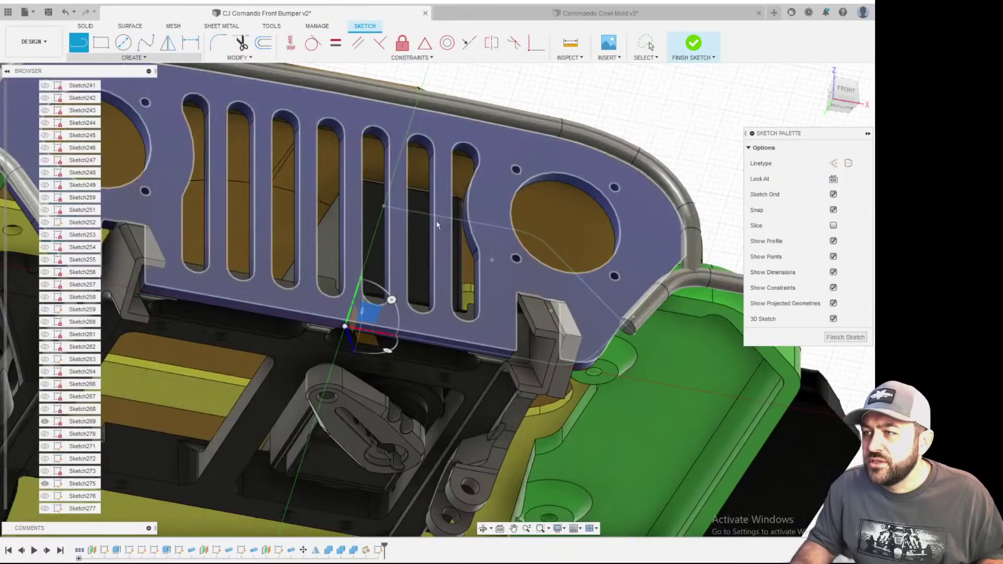
left_click(377, 206)
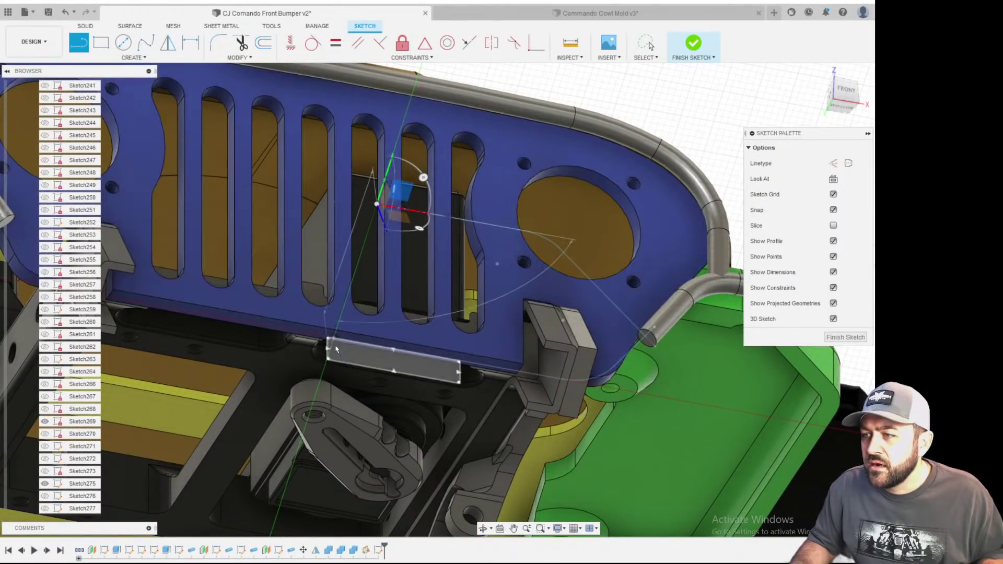
left_click(337, 343)
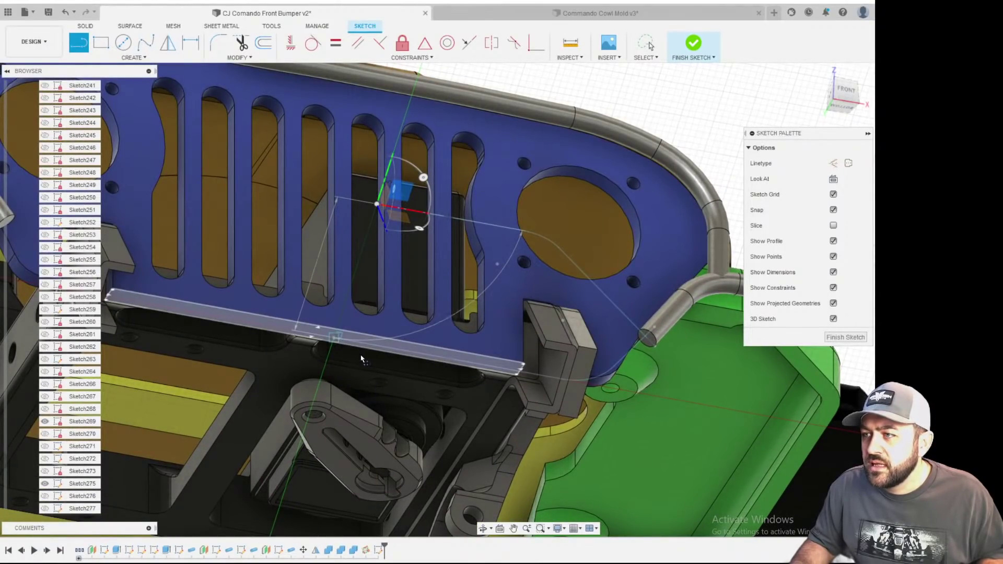
scroll(544, 390, "up", 5)
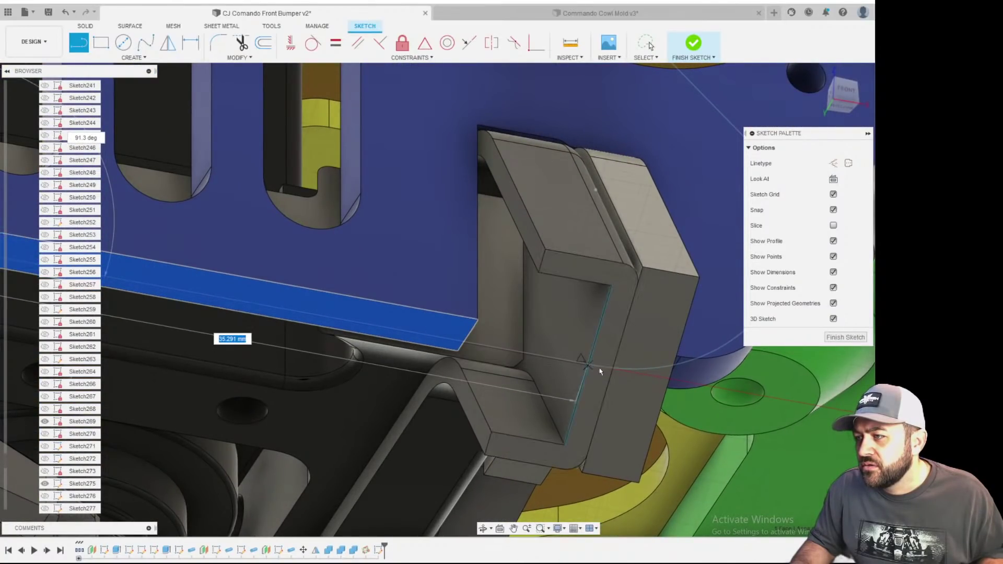
left_click(598, 368)
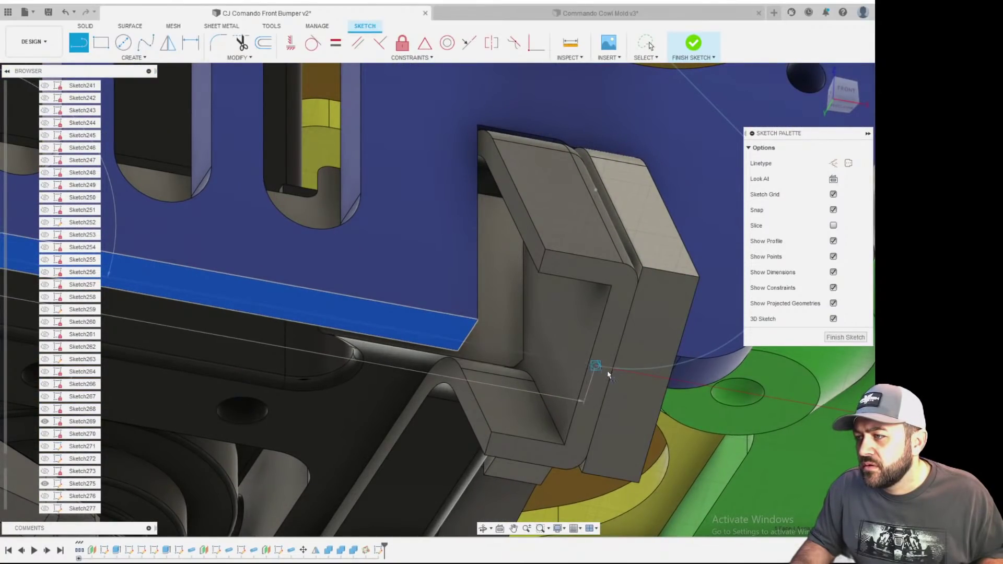
scroll(609, 375, "down", 10)
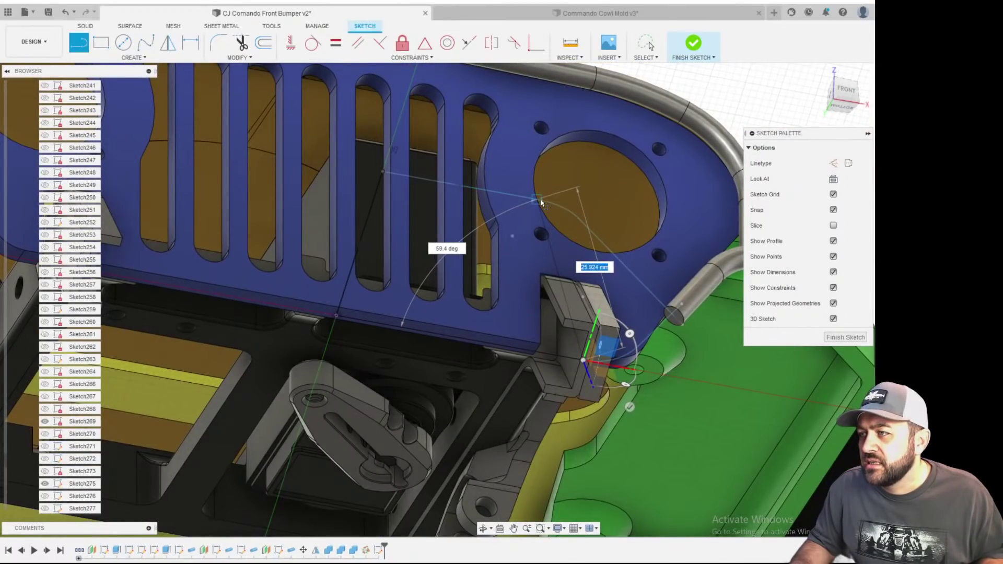
left_click(538, 201)
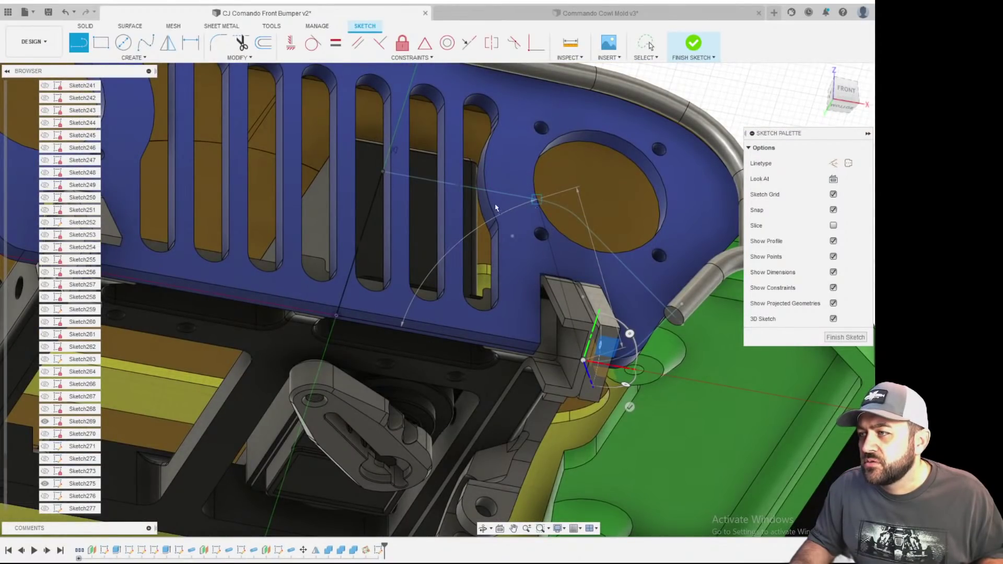
left_click(383, 174)
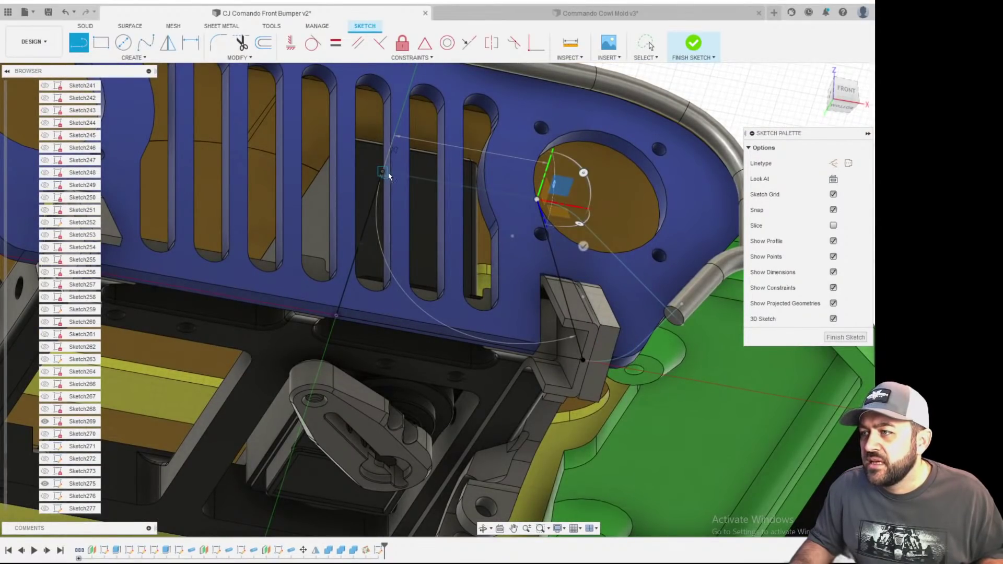
- Begin extruding the four-sided profile between the tube paths as a new body
scroll(492, 303, "down", 3)
mouse_move(491, 308)
middle_mouse_down("shift")
mouse_move(139, 400)
mouse_move(453, 340)
mouse_move(334, 298)
middle_mouse_up("shift")
scroll(312, 285, "up", 3)
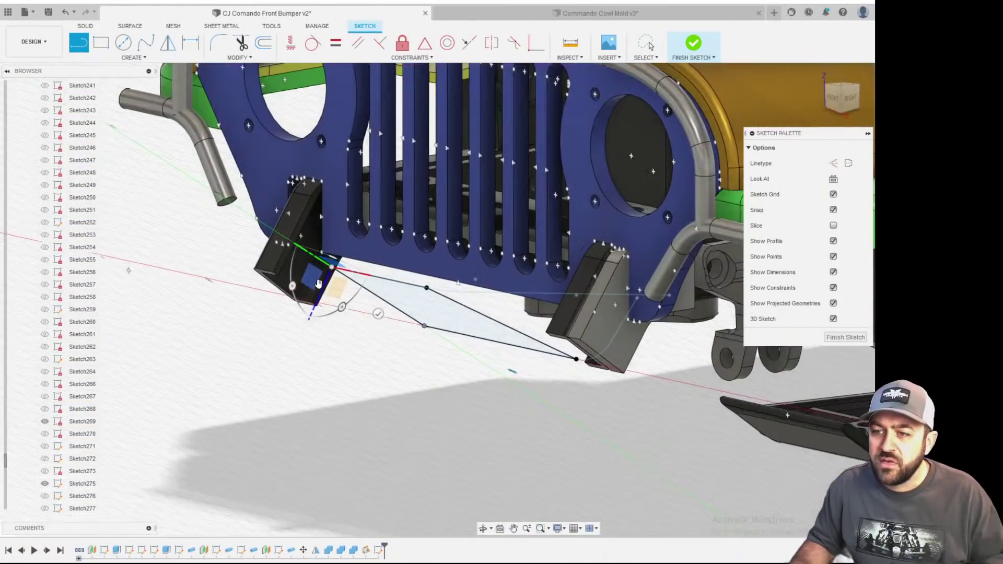
key("e")
left_click(434, 313)
left_click(434, 314)
middle_click_drag(455, 334, 512, 375, "shift")
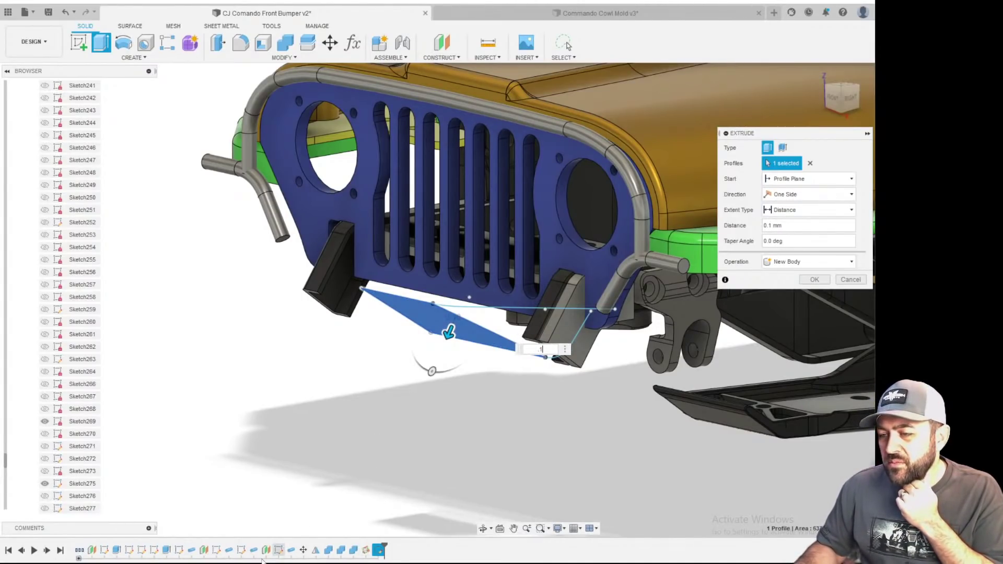
- Switch to Calculator and multiply 0.025 by 25.4 to convert the thickness from inches to millimetres
key("alt+Tab")
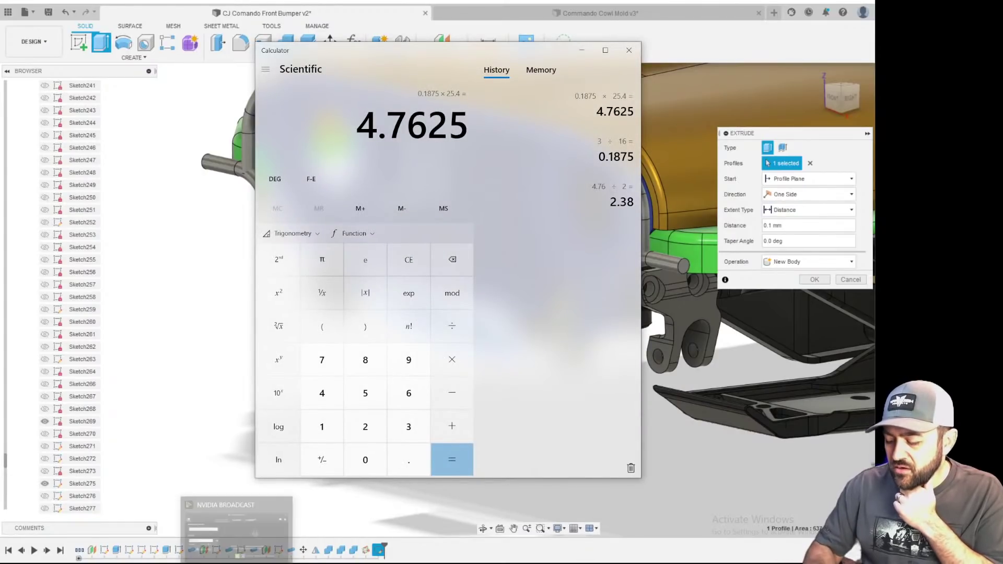
type("0.025")
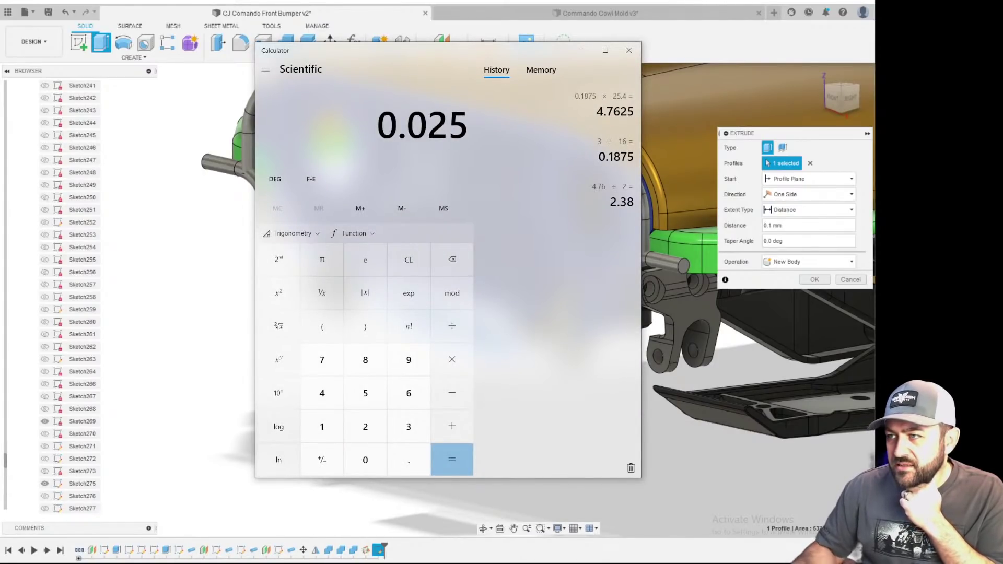
type(" × 25.4")
key("Return")
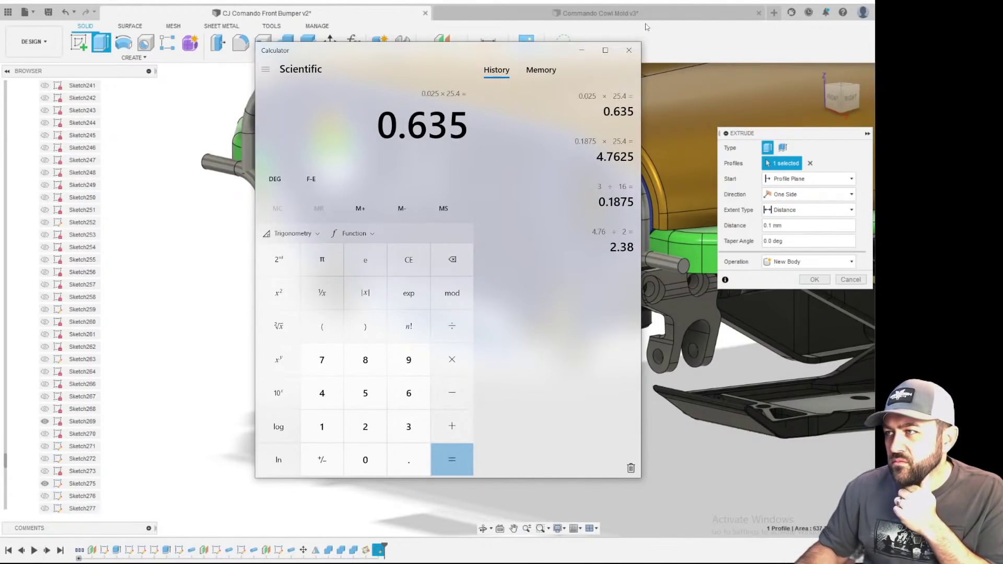
- Switch back to Fusion 360 and extrude the profile between the tube paths 0.635 mm as a new body
left_click(682, 34)
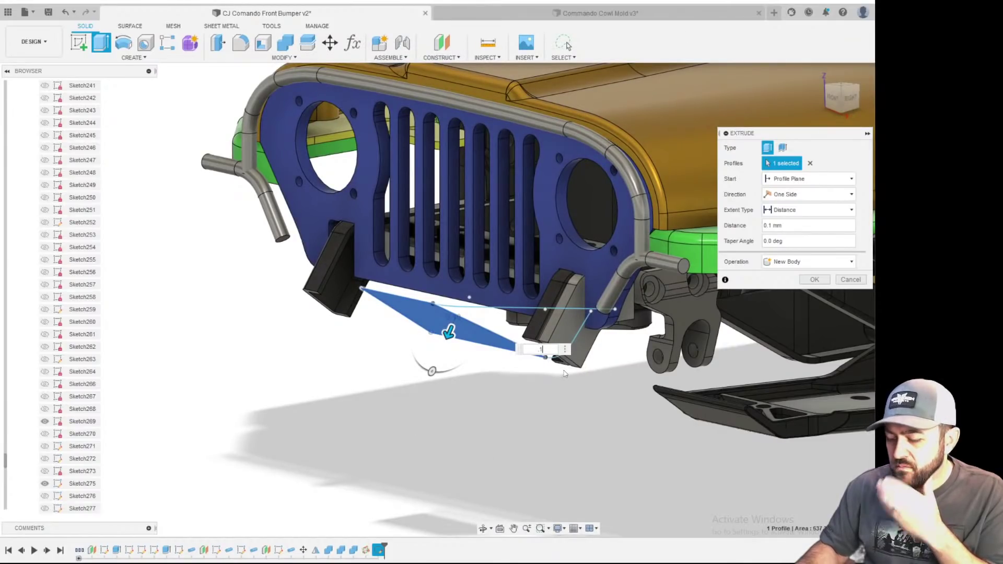
key("Return")
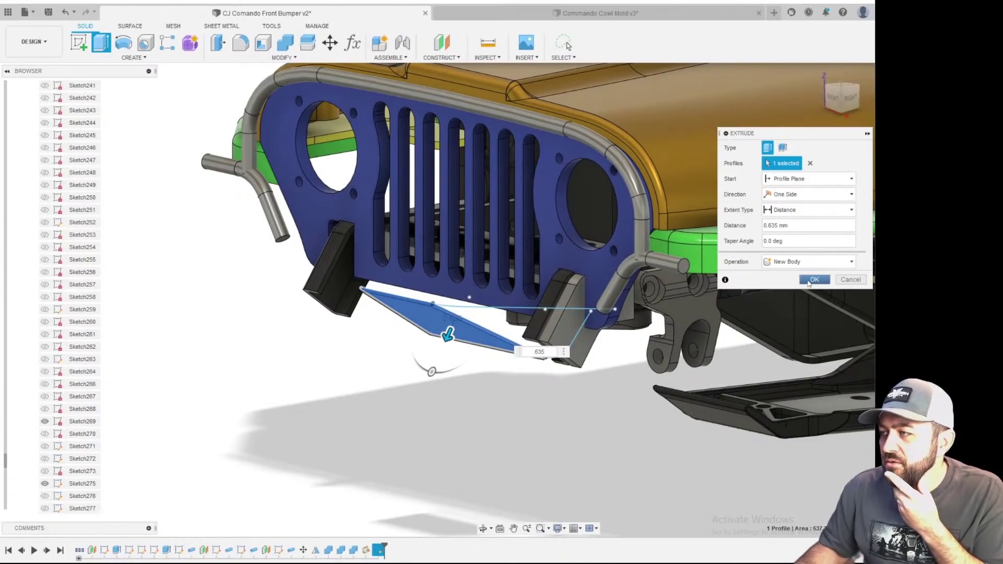
left_click(813, 280)
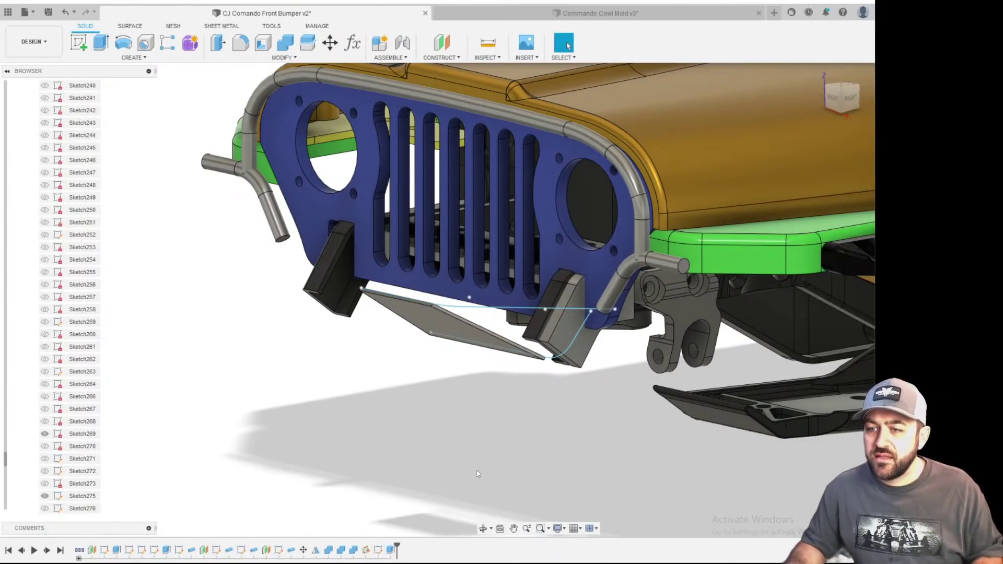
- Mirror the thin plate body across its narrow end face at the vehicle's centre, using the Join operation
middle_click_drag(439, 335, 650, 445, "shift")
scroll(453, 292, "up", 2)
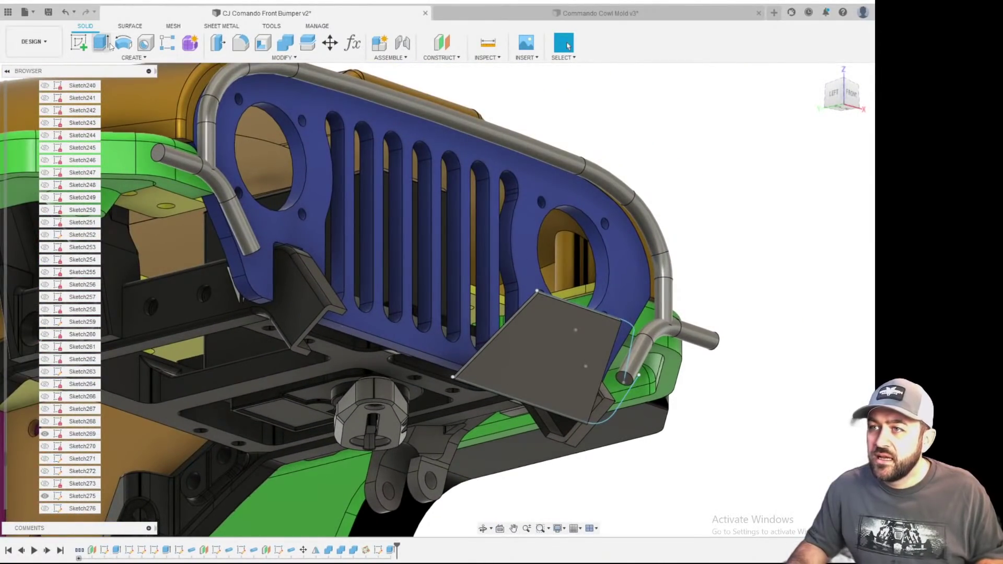
left_click(135, 58)
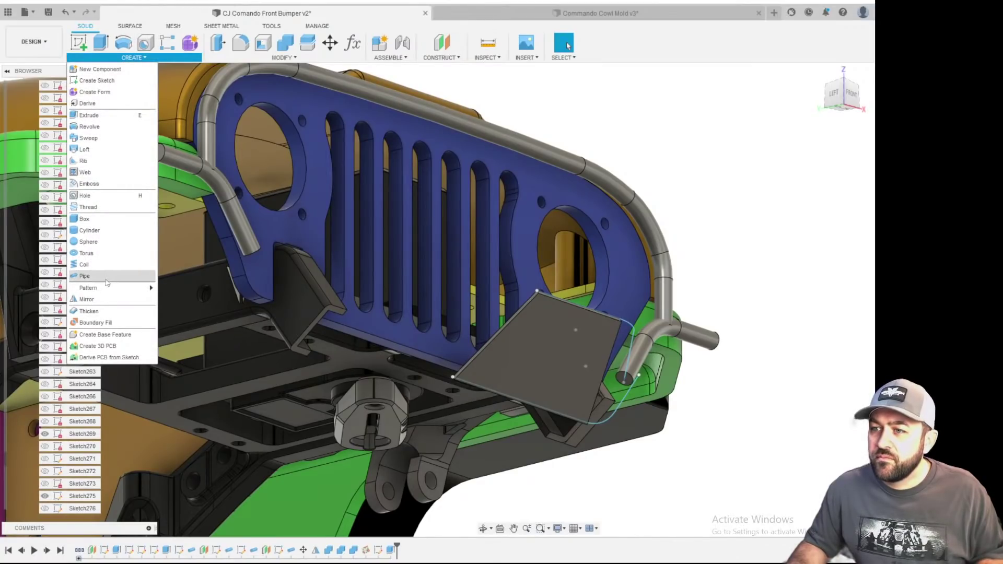
left_click(89, 300)
left_click(544, 378)
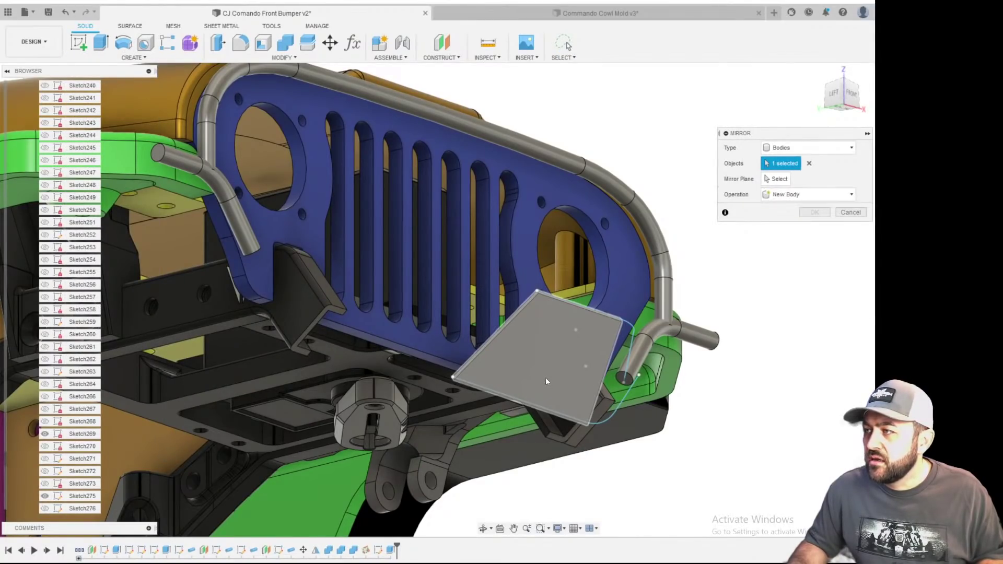
left_click(779, 179)
scroll(538, 321, "up", 5)
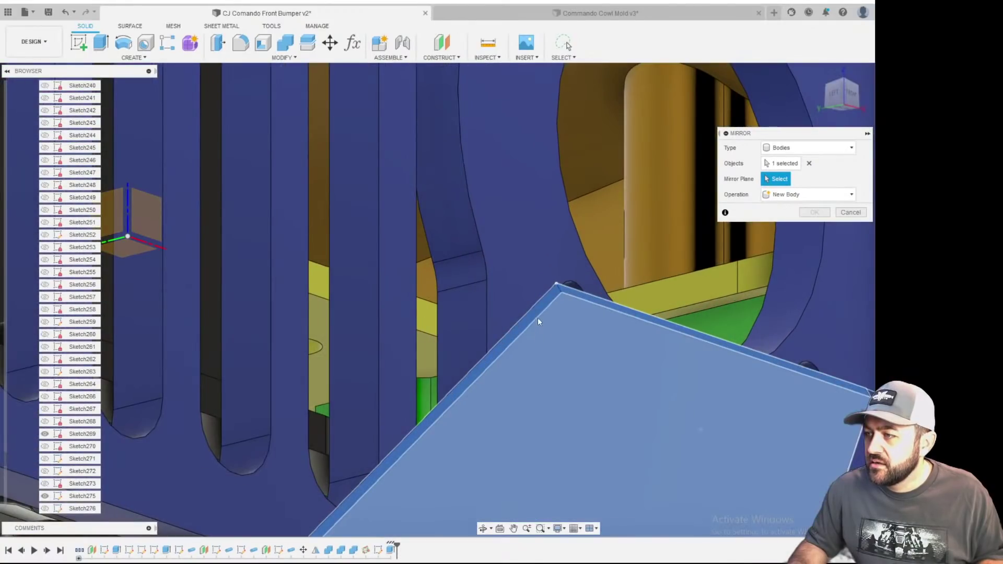
left_click(538, 313)
scroll(548, 328, "down", 3)
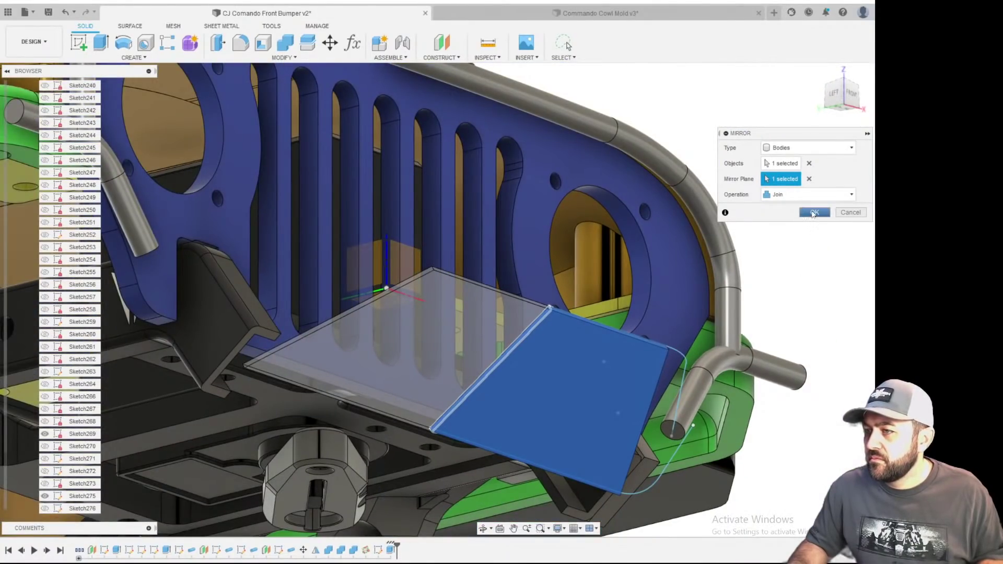
left_click(814, 213)
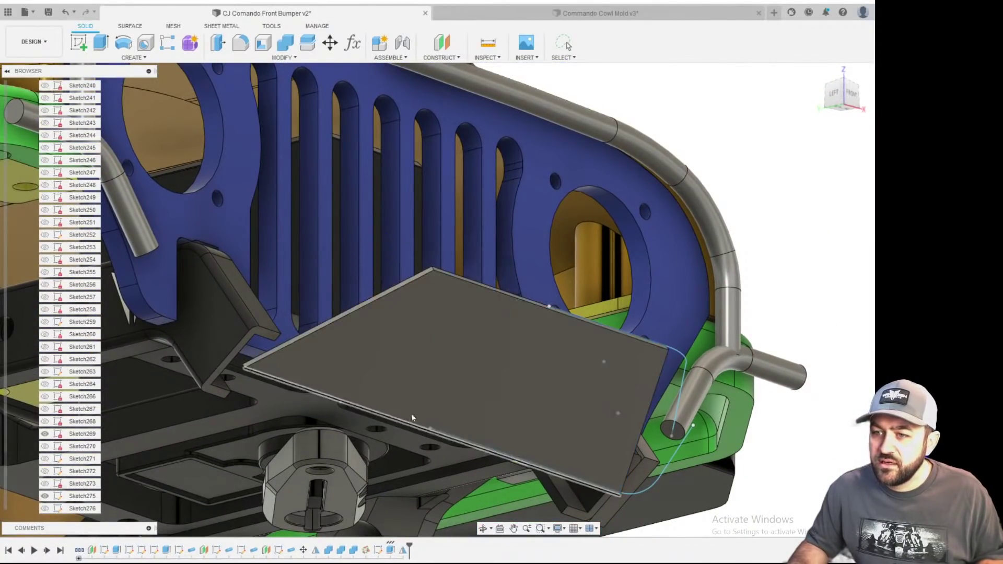
- Hide the sketches that still show the tube path lines around the plate, including Sketch275
scroll(550, 369, "down", 3)
middle_click_drag(550, 368, 235, 439, "shift")
scroll(522, 441, "down", 2)
scroll(515, 442, "up", 3)
scroll(16, 449, "up", 2)
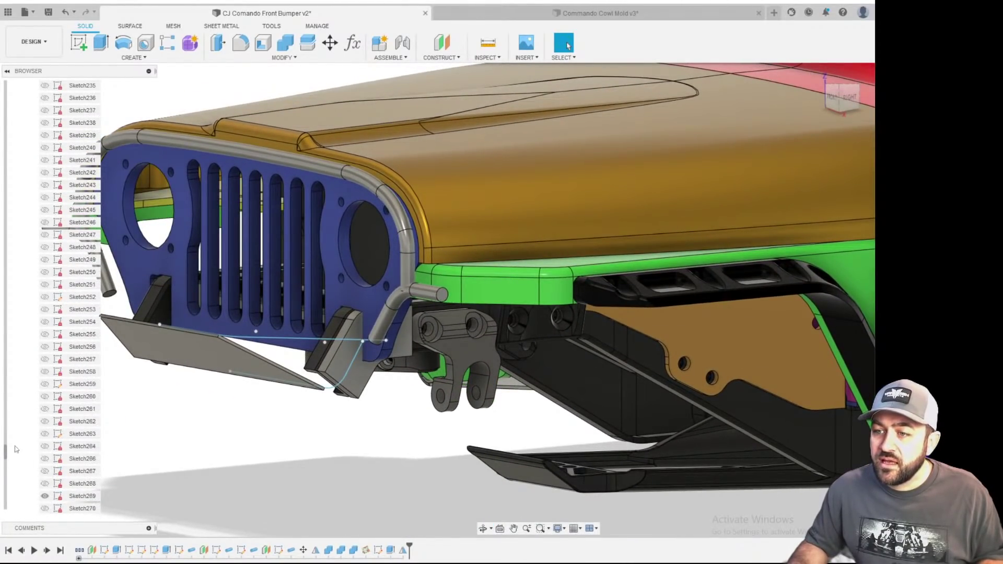
scroll(39, 427, "down", 4)
left_click(45, 484)
left_click(45, 446)
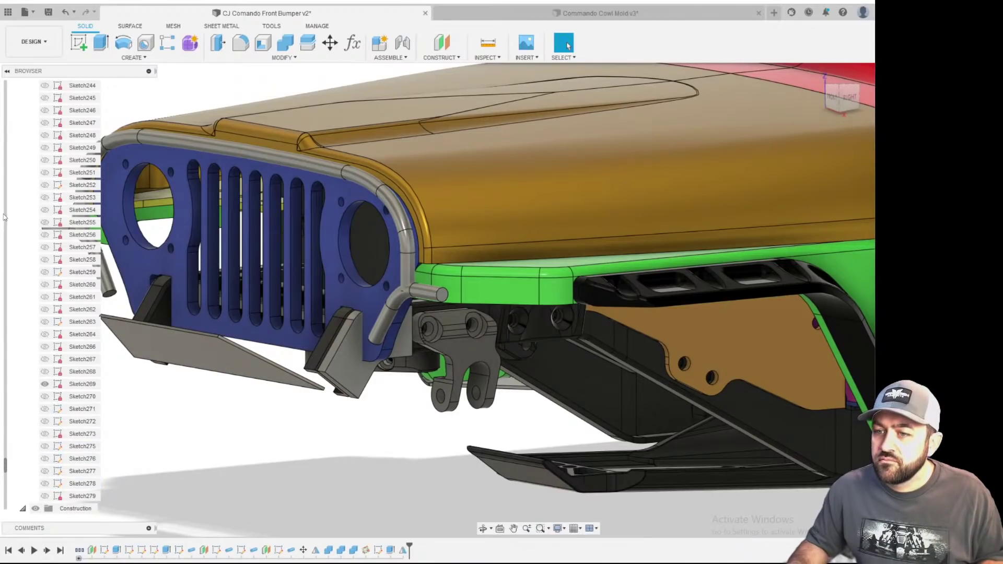
- Show the lower and upper bumper tube bodies, Body243 and Body240
left_click(6, 178)
scroll(12, 96, "up", 10)
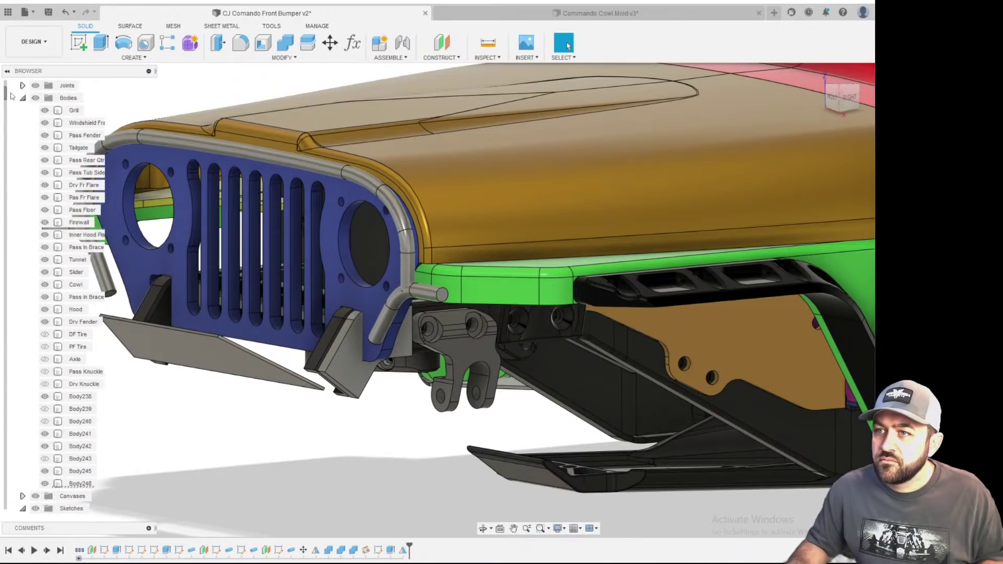
left_click(52, 484)
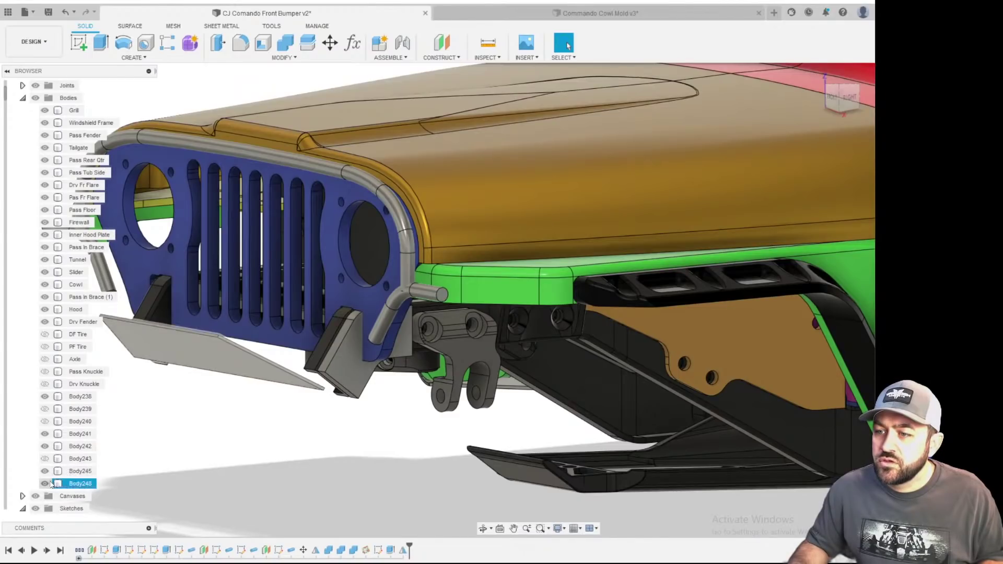
left_click(45, 459)
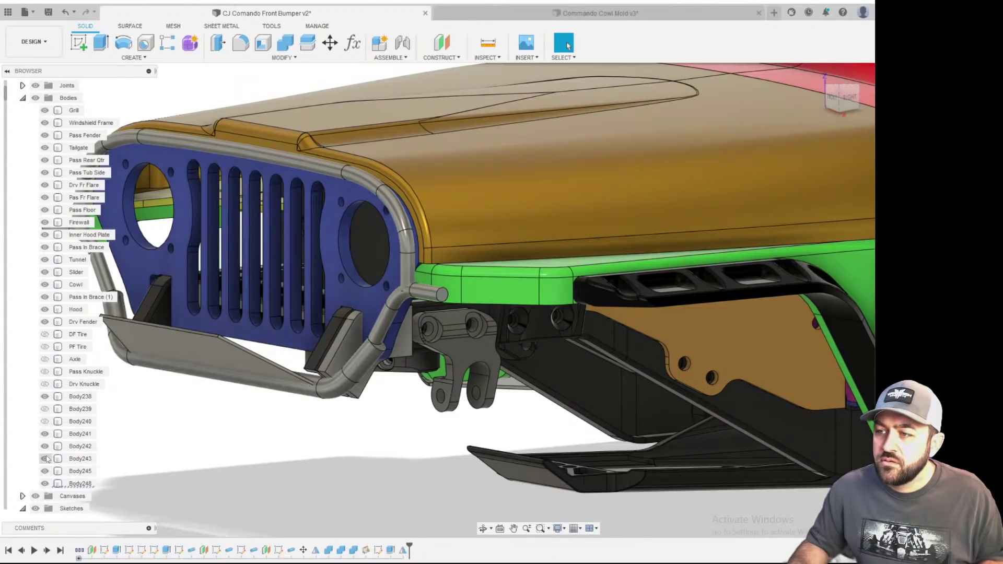
left_click(45, 421)
- Examine from the front and below how the plate's edges and corners meet the upper and lower bumper tubes
scroll(290, 334, "down", 3)
scroll(290, 339, "up", 4)
middle_click_drag(290, 356, 327, 340, "shift")
middle_click_drag(210, 281, 459, 347, "shift")
scroll(459, 347, "up", 3)
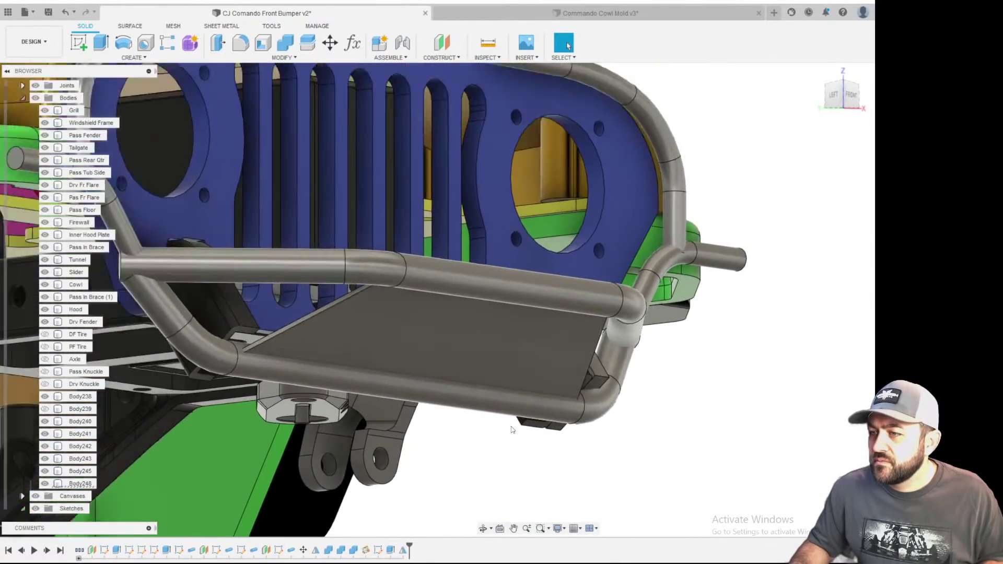
scroll(512, 430, "down", 3)
middle_click_drag(605, 437, 550, 324, "shift")
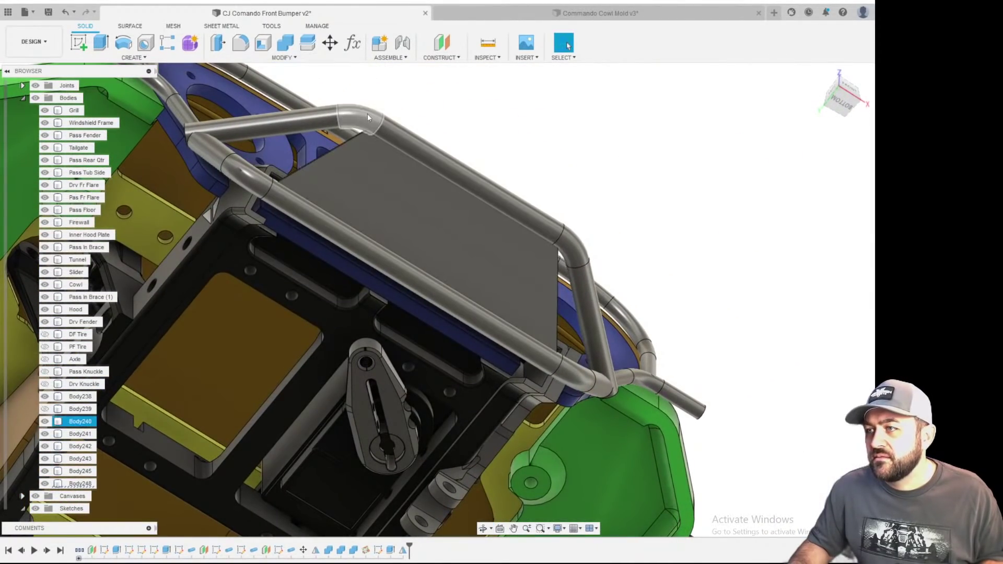
scroll(378, 146, "up", 3)
left_click(390, 177)
middle_click_drag(390, 178, 363, 217, "shift")
scroll(270, 217, "up", 5)
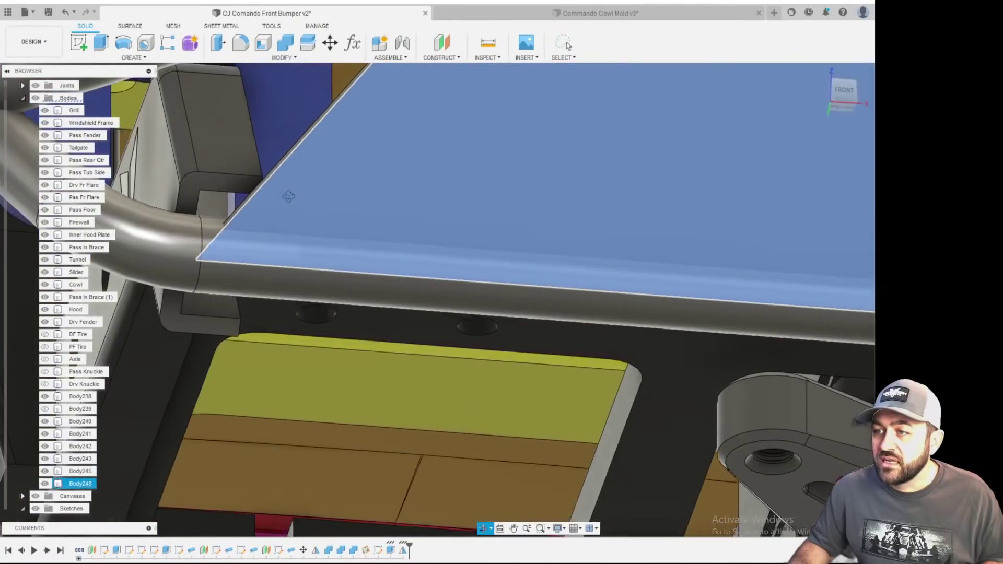
scroll(289, 196, "down", 5)
left_click(363, 314)
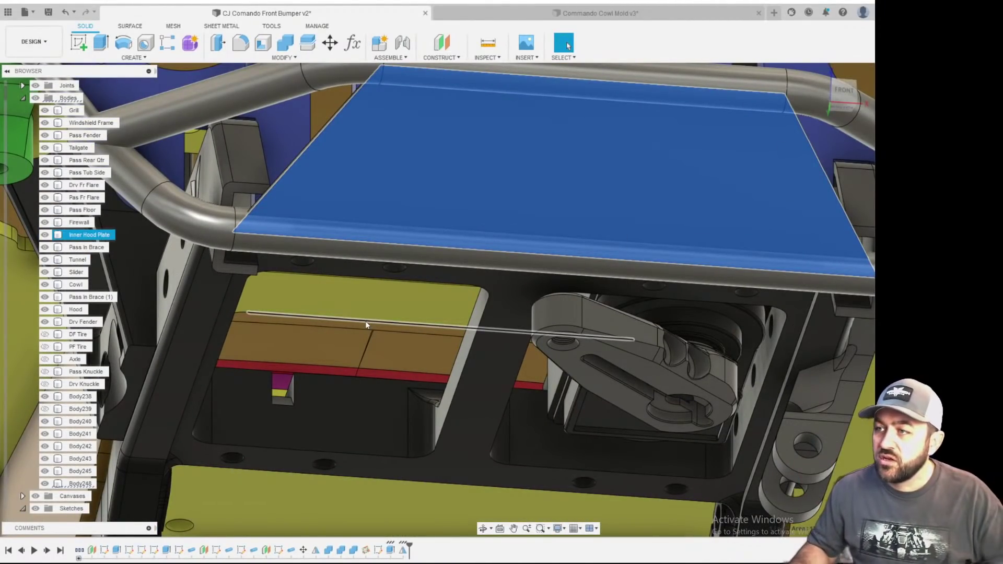
scroll(365, 321, "down", 3)
scroll(423, 246, "down", 2)
scroll(573, 92, "up", 3)
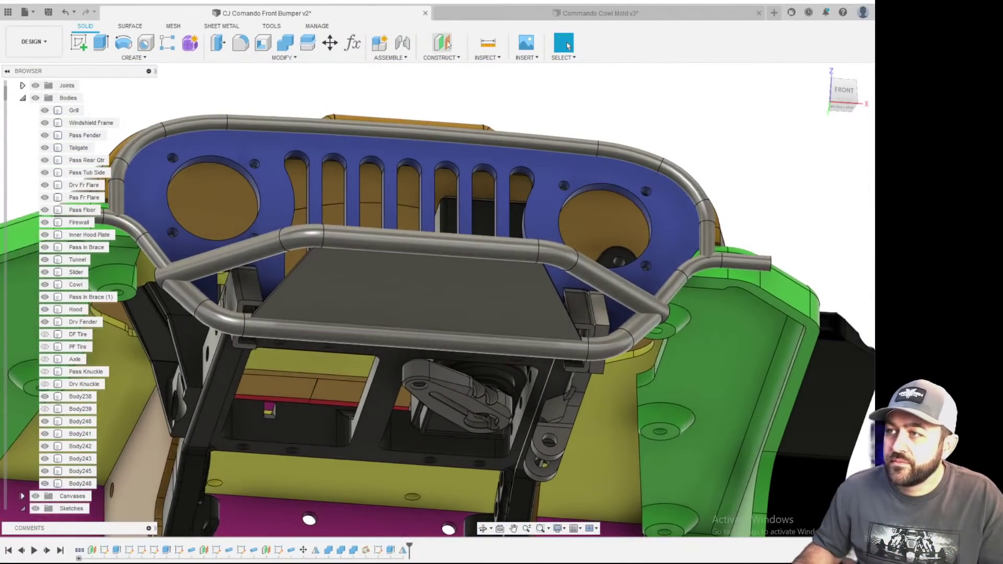
- Cut the upper and lower bumper tubes out of the plate body with Combine, keeping the tool bodies
left_click(286, 49)
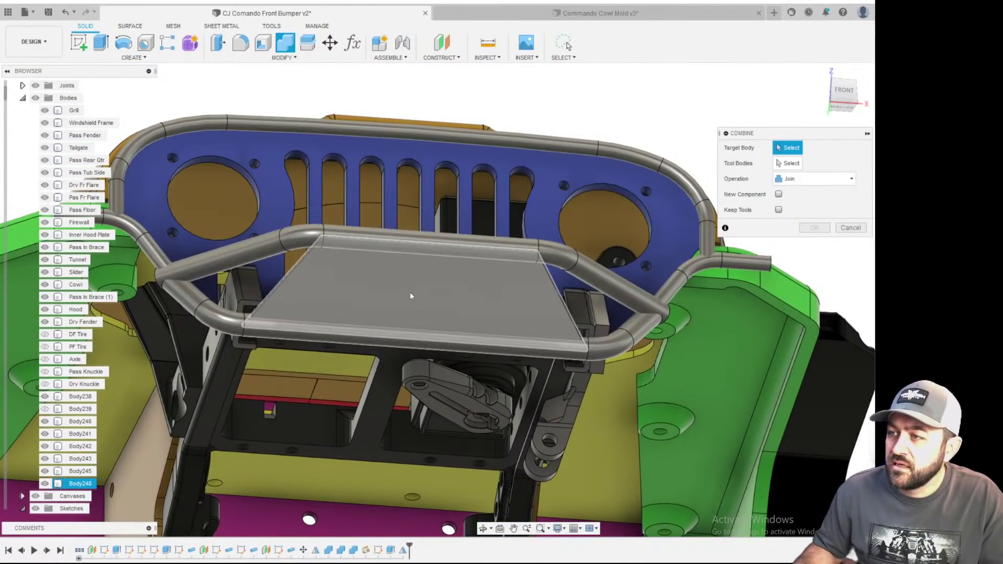
left_click(413, 302)
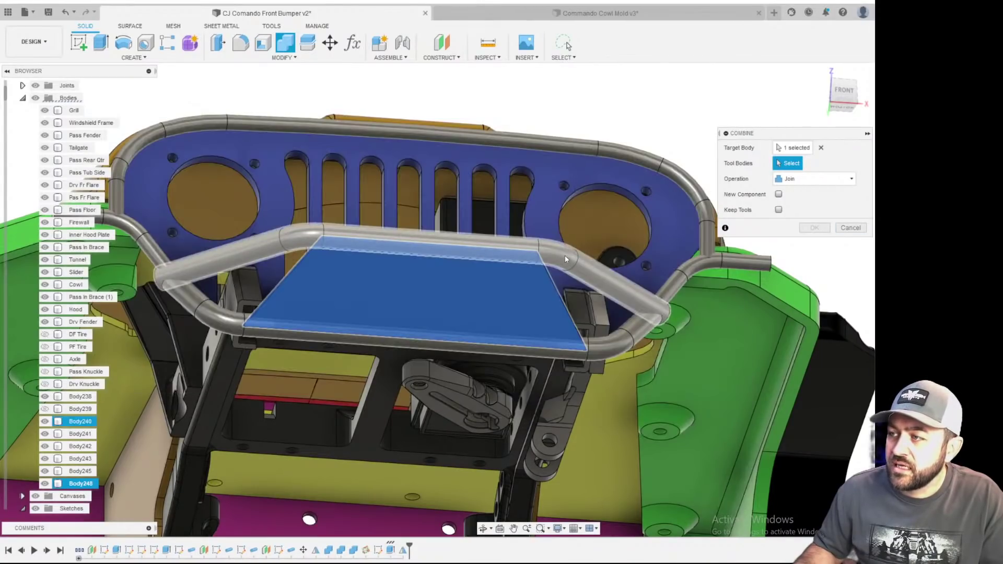
left_click(565, 259)
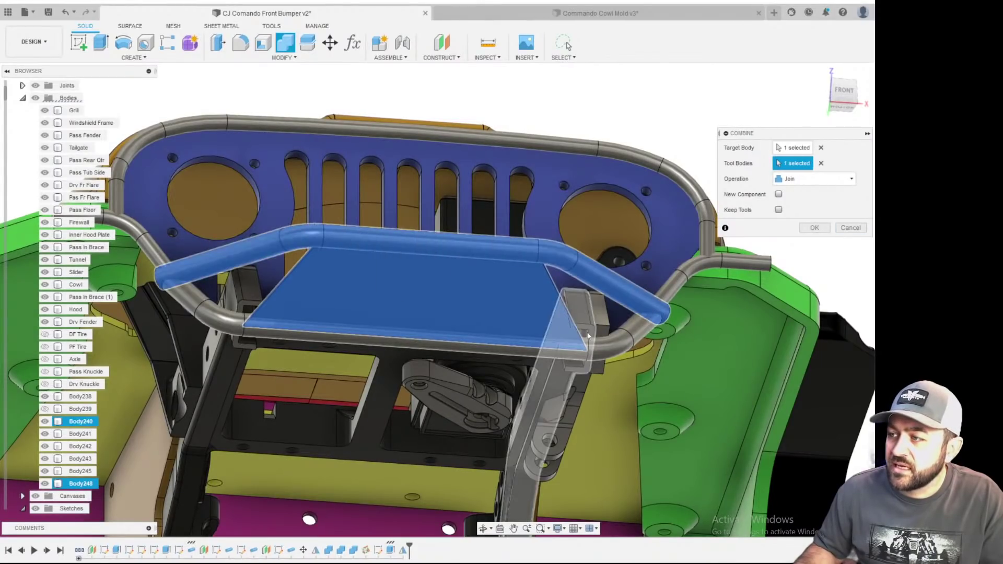
left_click(594, 350)
left_click(831, 179)
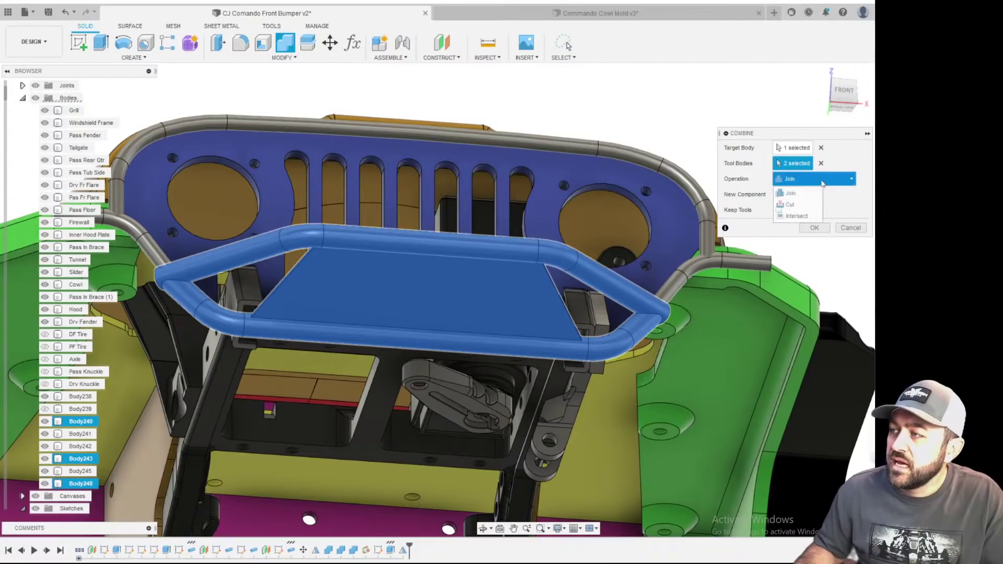
left_click(792, 208)
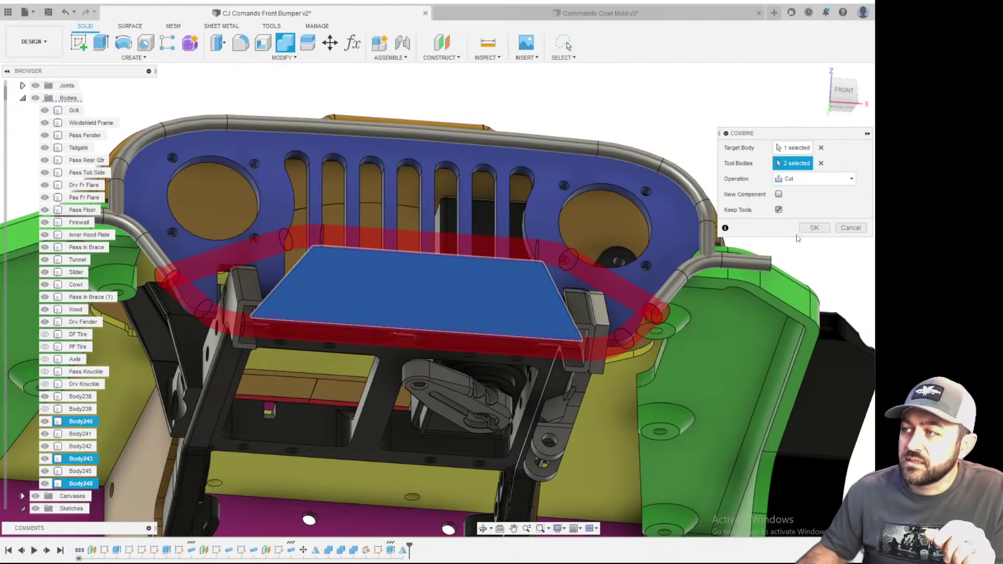
left_click(814, 228)
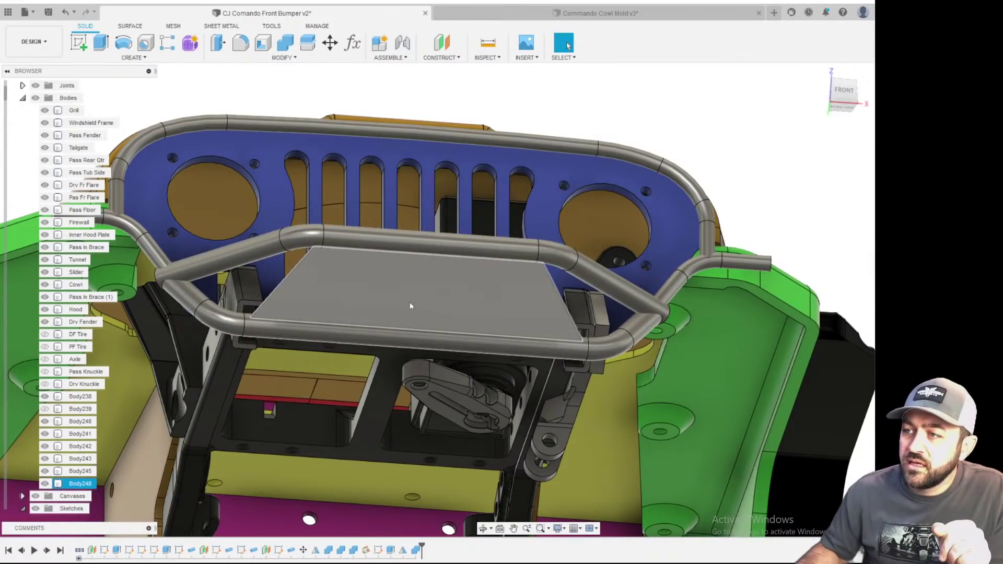
- Inspect the trimmed plate's fit between the bumper tubes from below, the side and the front
left_click(393, 303)
scroll(376, 282, "up", 10)
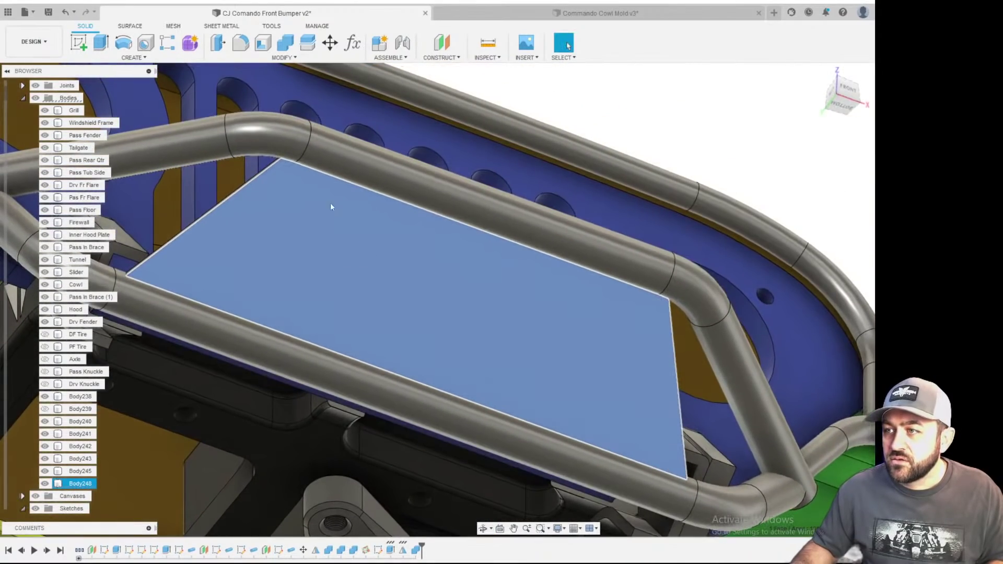
scroll(272, 156, "up", 2)
scroll(307, 186, "down", 6)
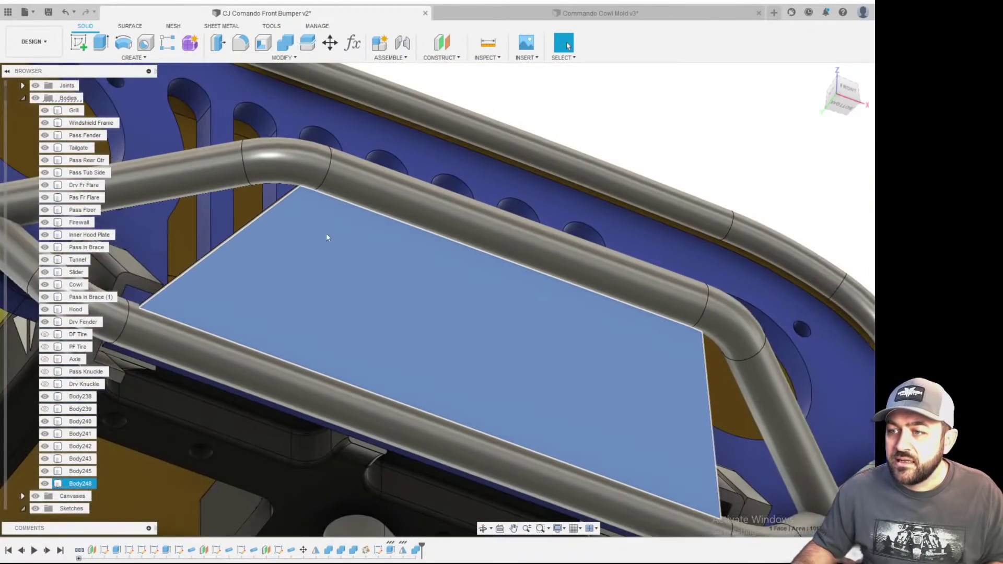
middle_click_drag(326, 234, 334, 293, "shift")
middle_click_drag(366, 246, 344, 315, "shift")
scroll(345, 316, "down", 3)
middle_click_drag(569, 322, 555, 332, "shift")
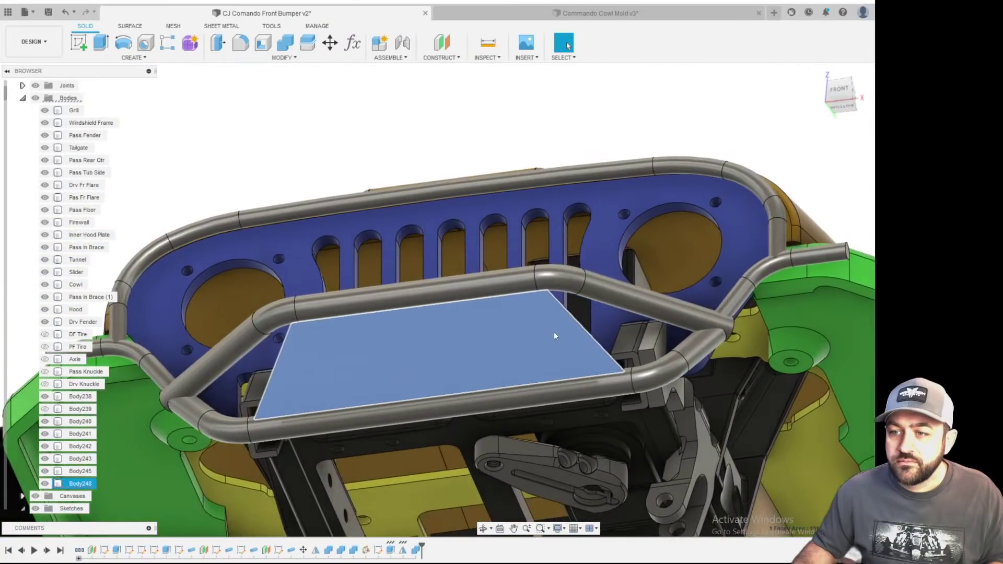
scroll(546, 321, "down", 4)
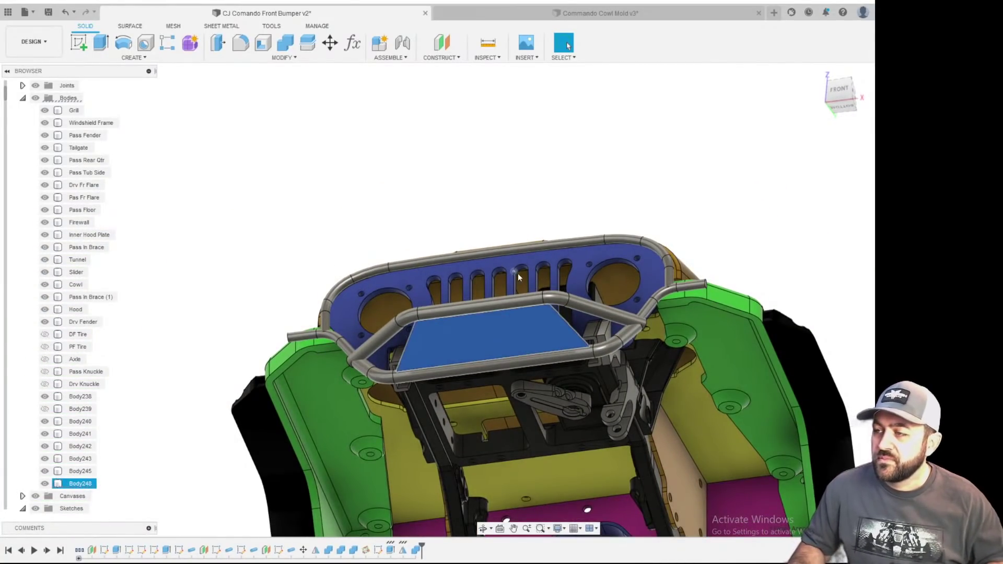
scroll(516, 362, "up", 3)
scroll(563, 362, "down", 3)
scroll(566, 378, "up", 2)
middle_click_drag(566, 378, 501, 368, "shift")
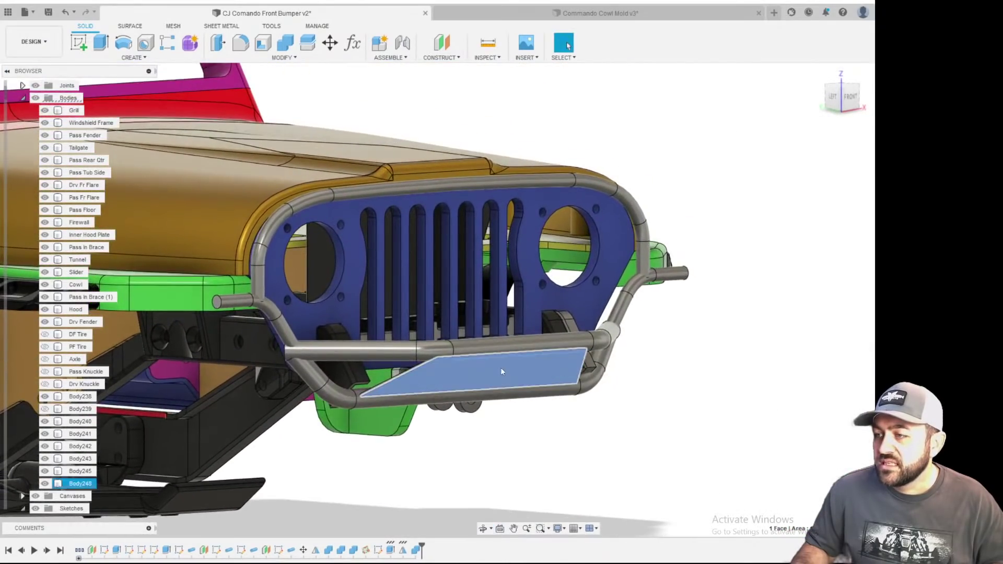
scroll(500, 368, "up", 3)
left_click(550, 468)
scroll(517, 381, "down", 3)
middle_click_drag(503, 437, 391, 271)
scroll(498, 332, "up", 3)
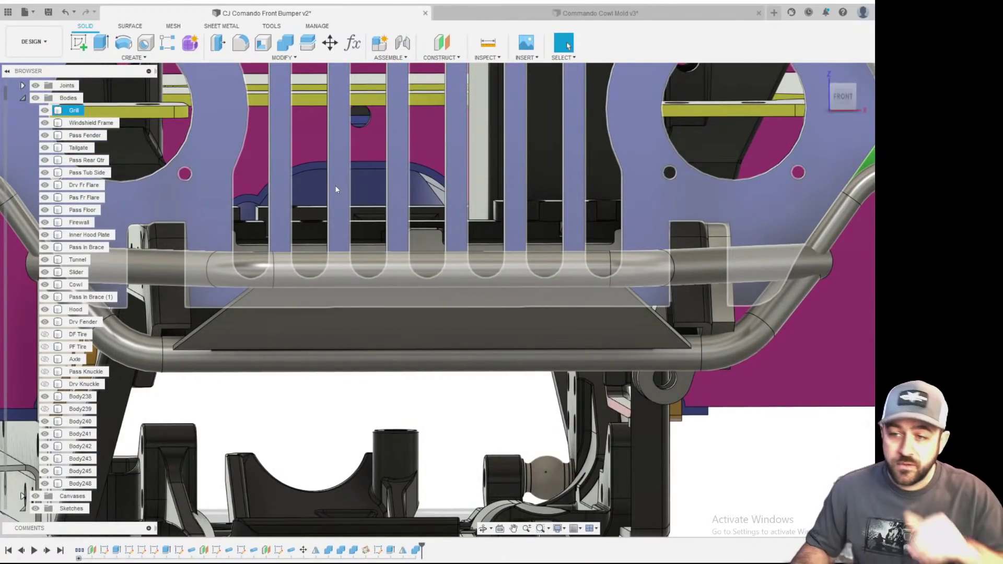
key("Escape")
- Start a sketch on the plate's front face and draw a horizontal centre-to-centre slot about 21 mm long and 4 mm wide
left_click(78, 42)
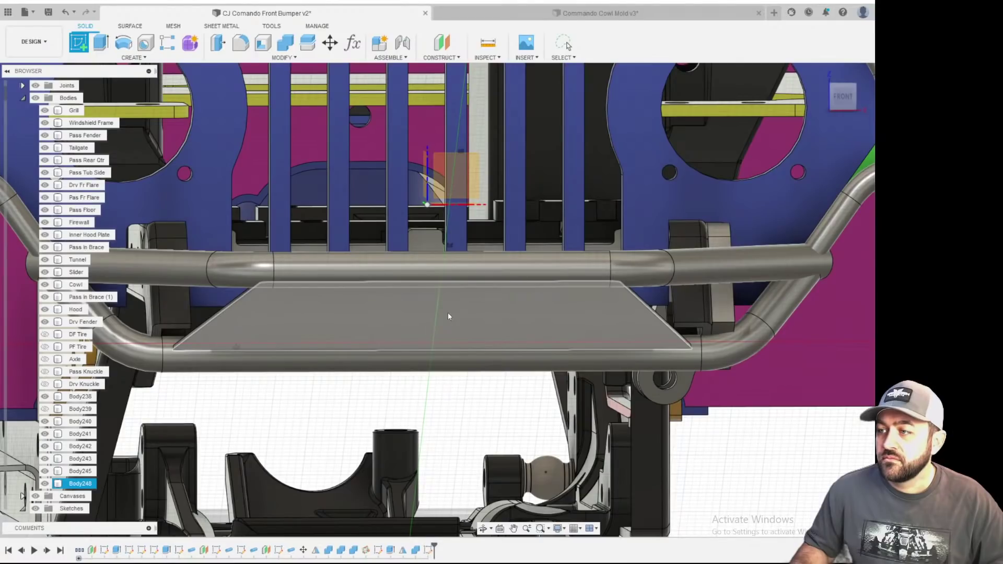
left_click(431, 313)
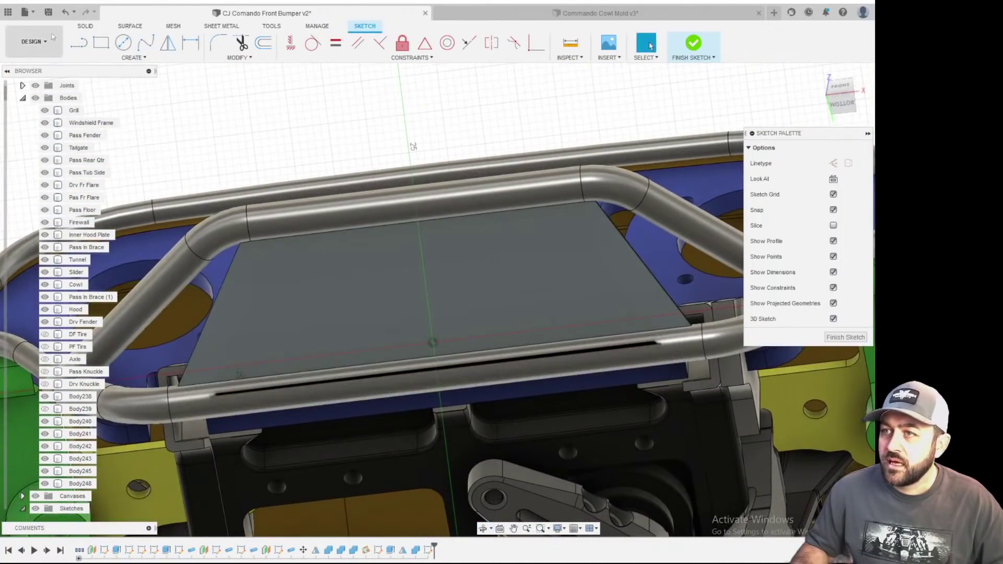
left_click(137, 58)
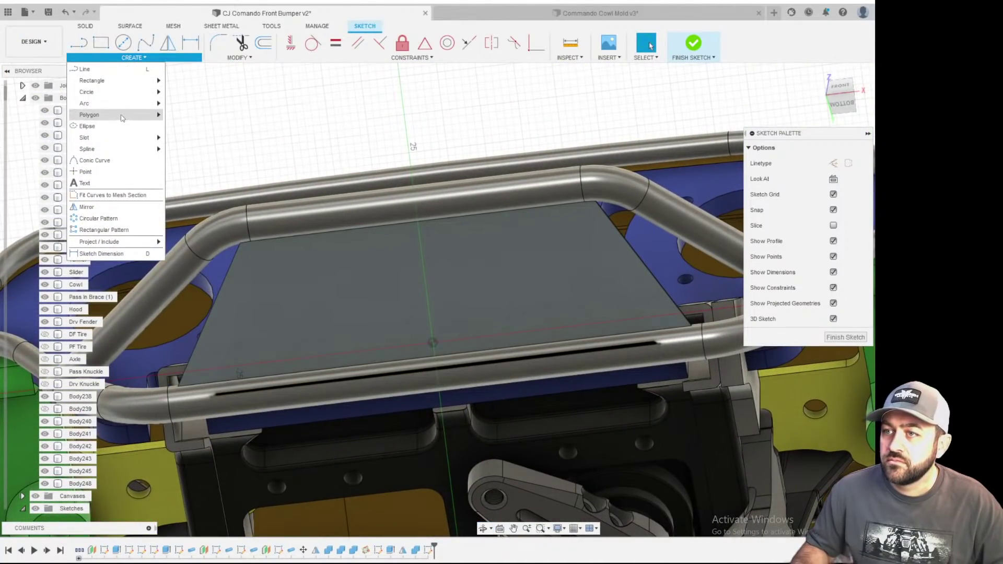
mouse_move(125, 139)
left_click(209, 138)
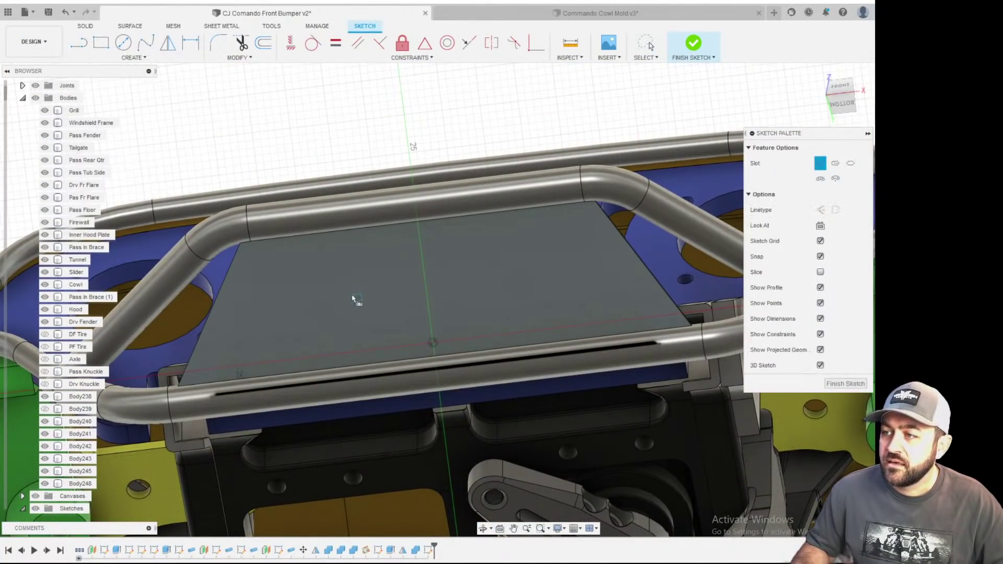
left_click(502, 282)
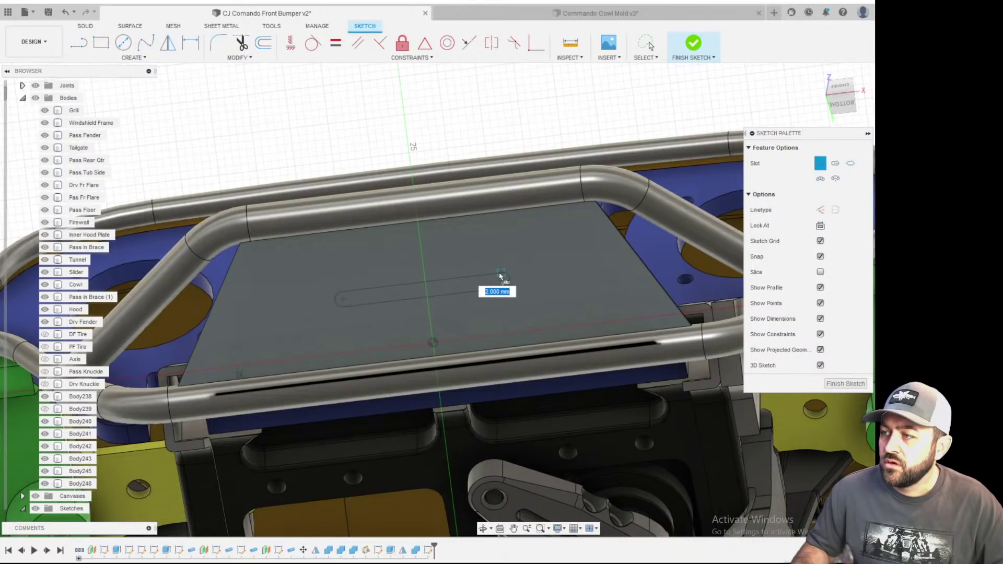
type("4")
key("Return")
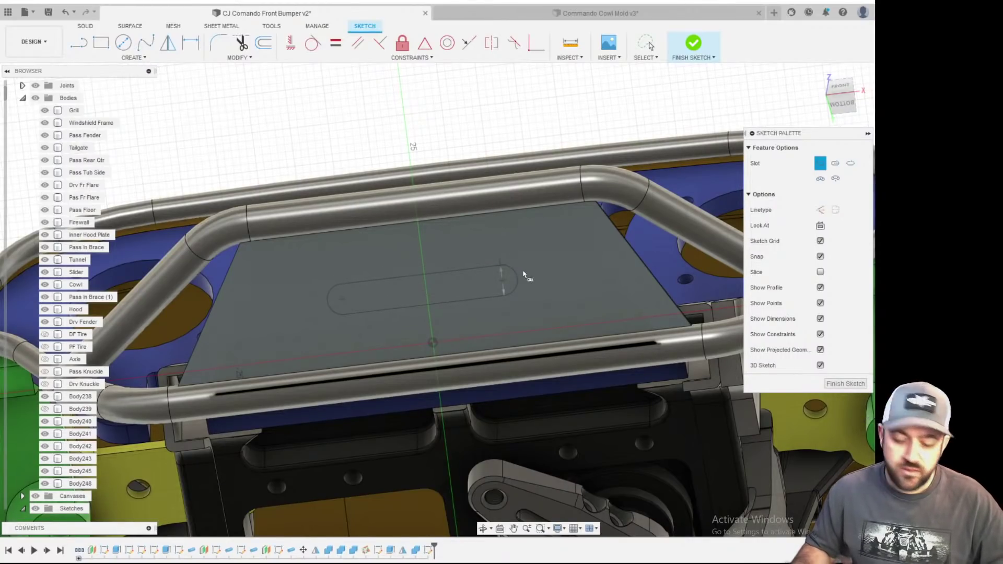
key("Escape")
- Dimension the slot between its arc centres and set that length to 16 mm
key("d")
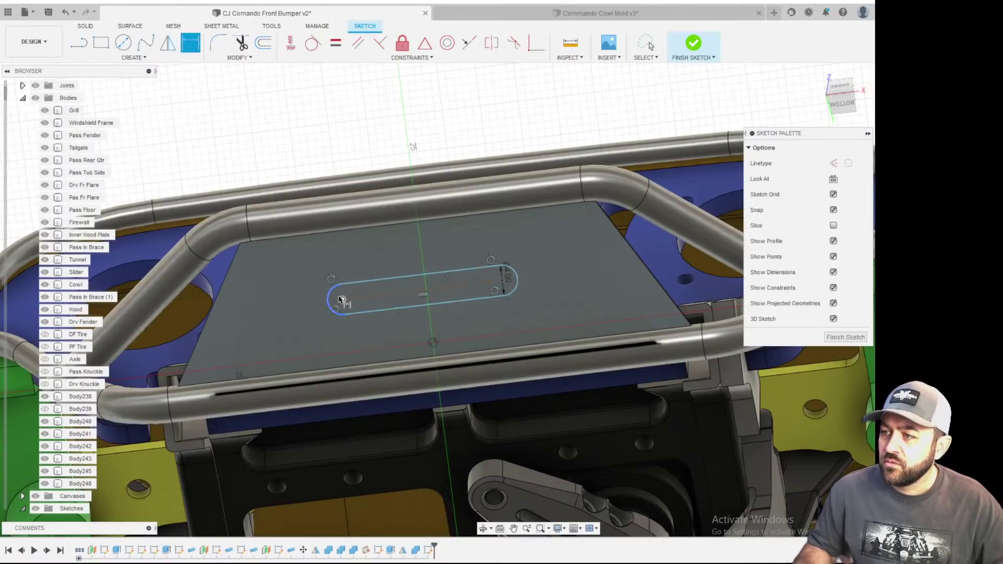
left_click(368, 299)
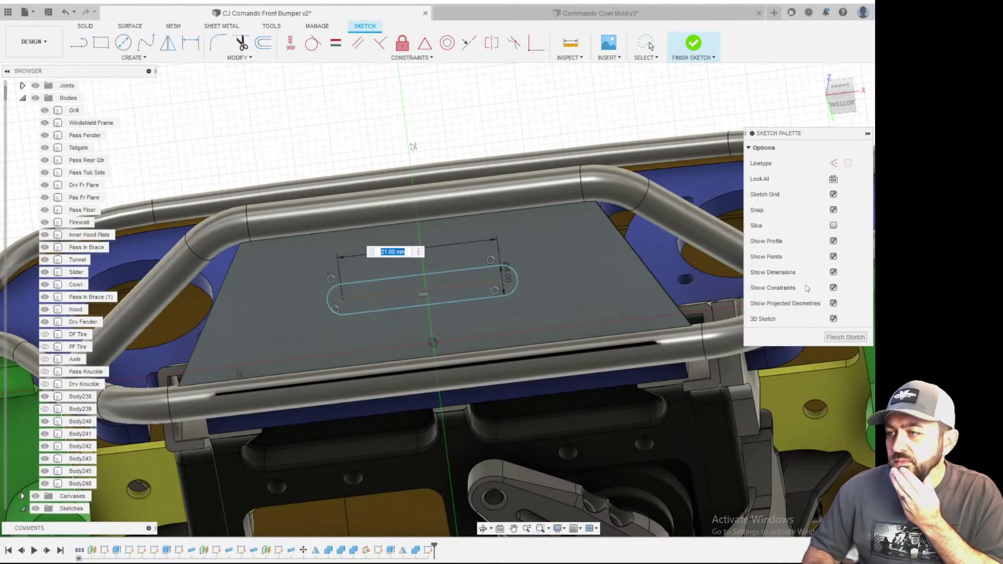
type("20")
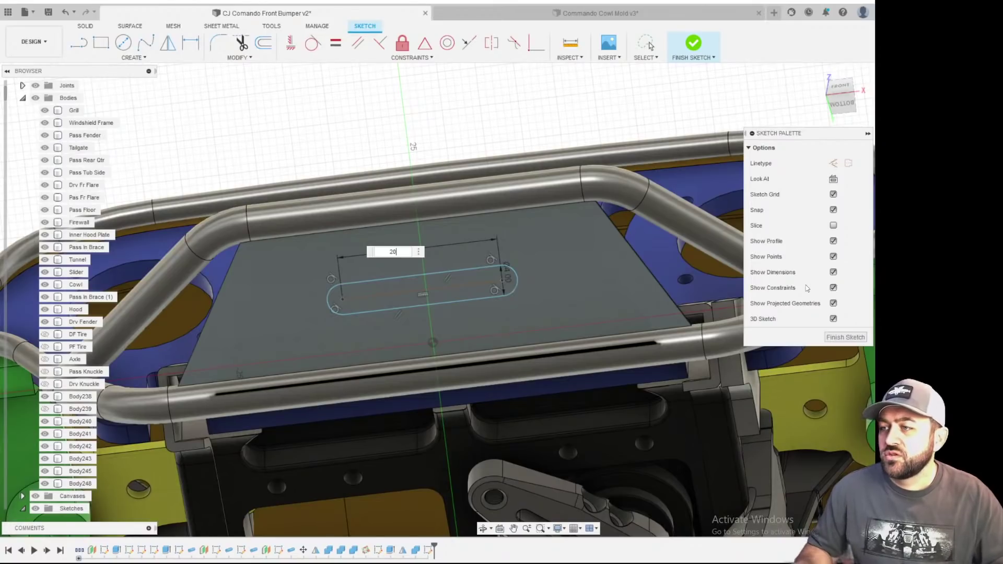
key("Return")
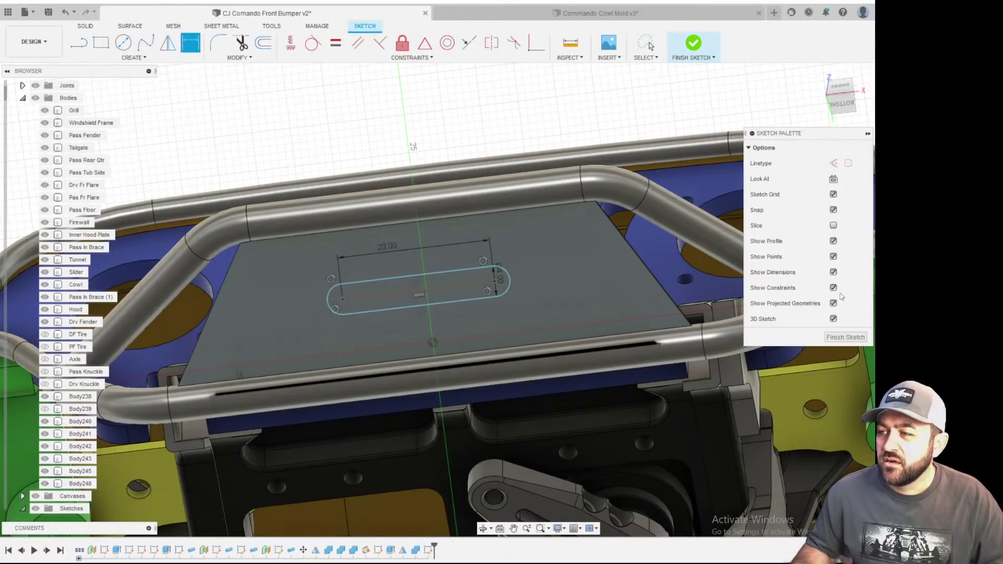
double_click(385, 251)
type("16")
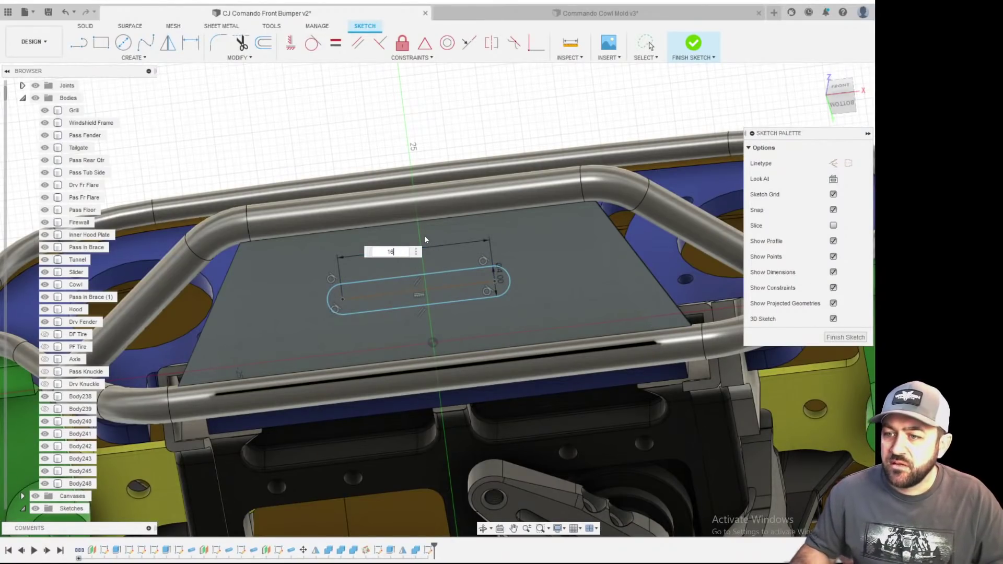
key("Return")
- Turn off 3D Sketch and draw a construction line between the midpoint of the slot's centreline and the sketch origin
key("d")
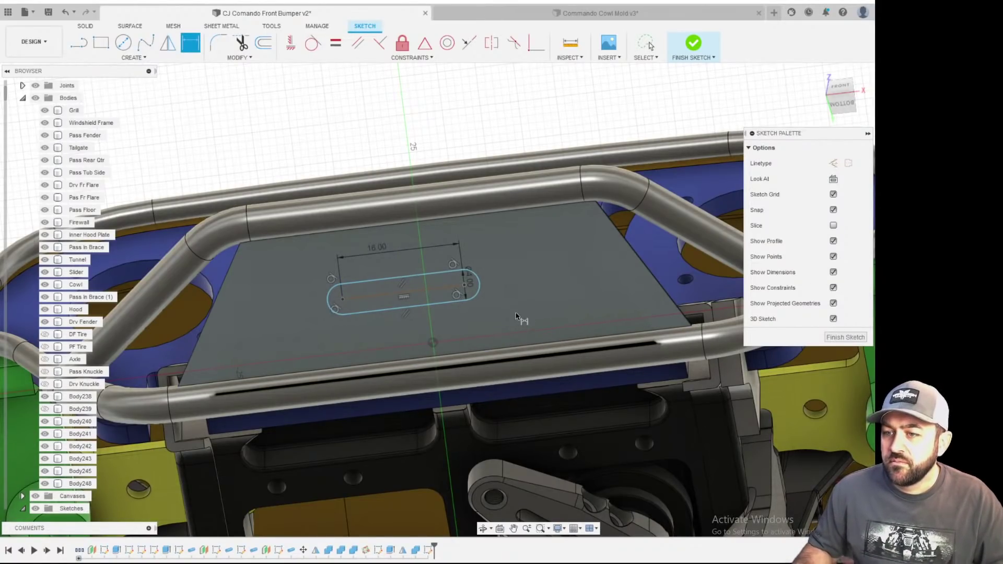
scroll(474, 348, "up", 3)
key("l")
left_click(406, 346)
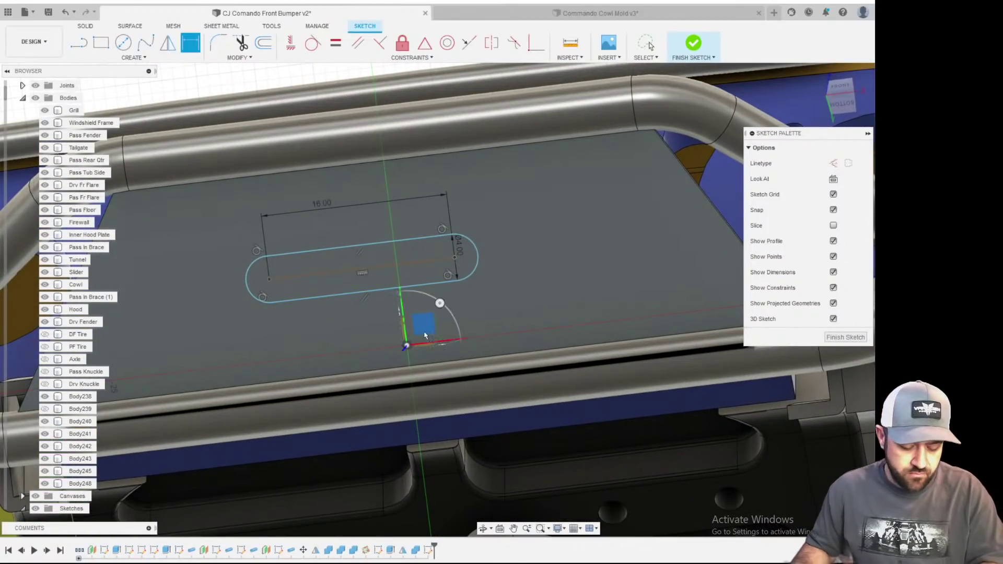
scroll(338, 299, "down", 2)
middle_click_drag(338, 299, 357, 330, "shift")
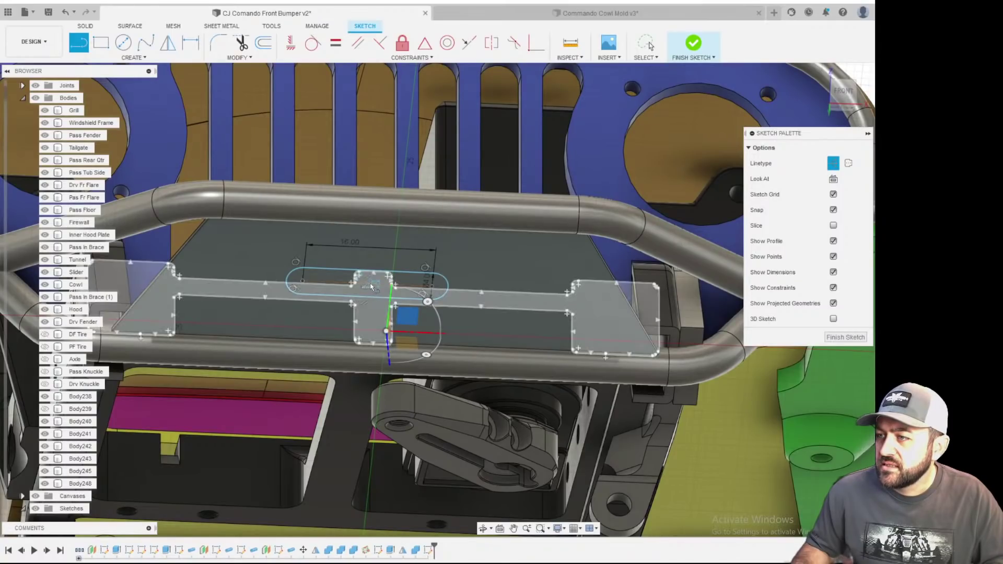
left_click(364, 284)
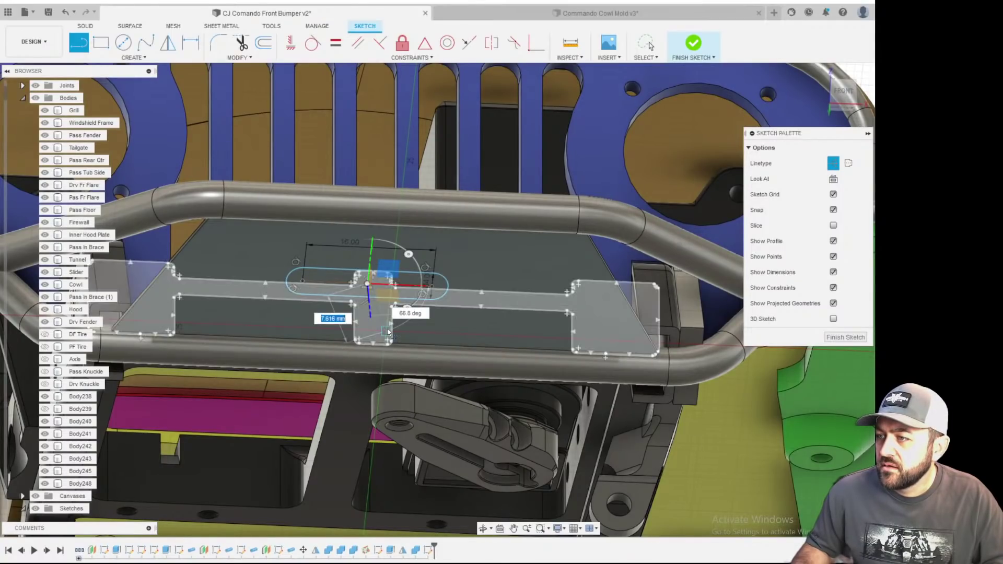
scroll(388, 332, "up", 3)
left_click(388, 333)
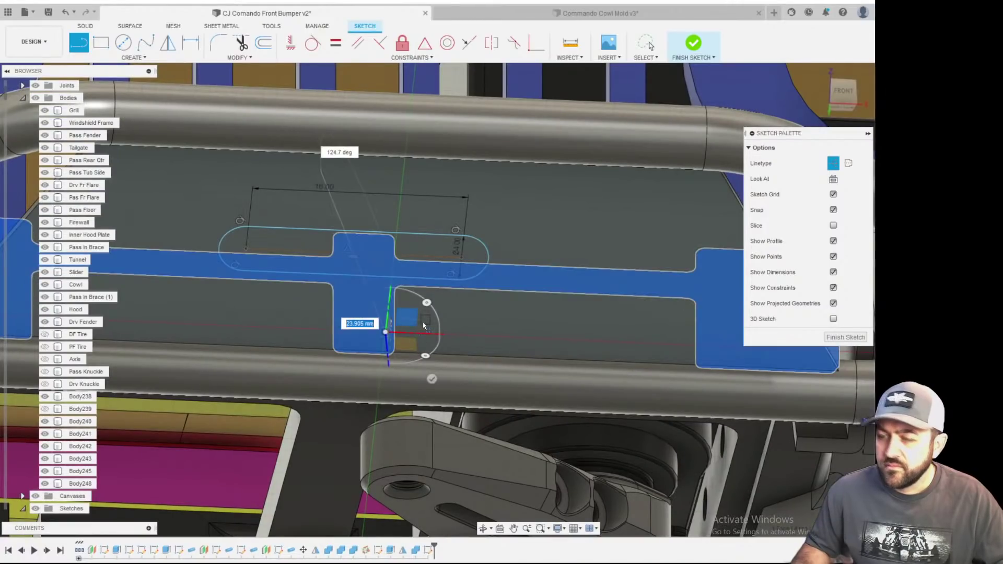
key("Escape")
- Constrain the construction line vertical to centre the slot above the origin, and dimension the line at 7 mm
left_click_drag(565, 325, 362, 271)
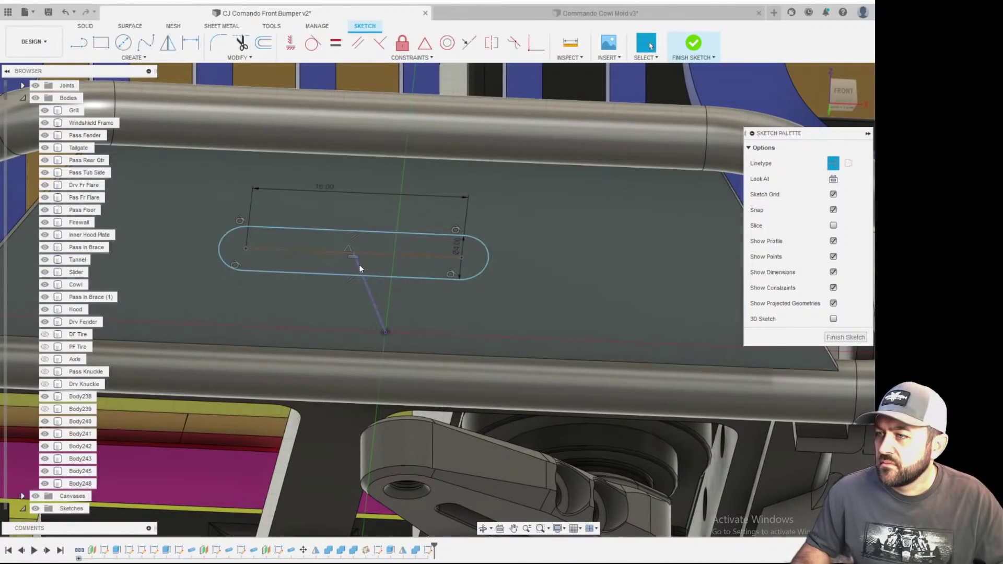
left_click(301, 56)
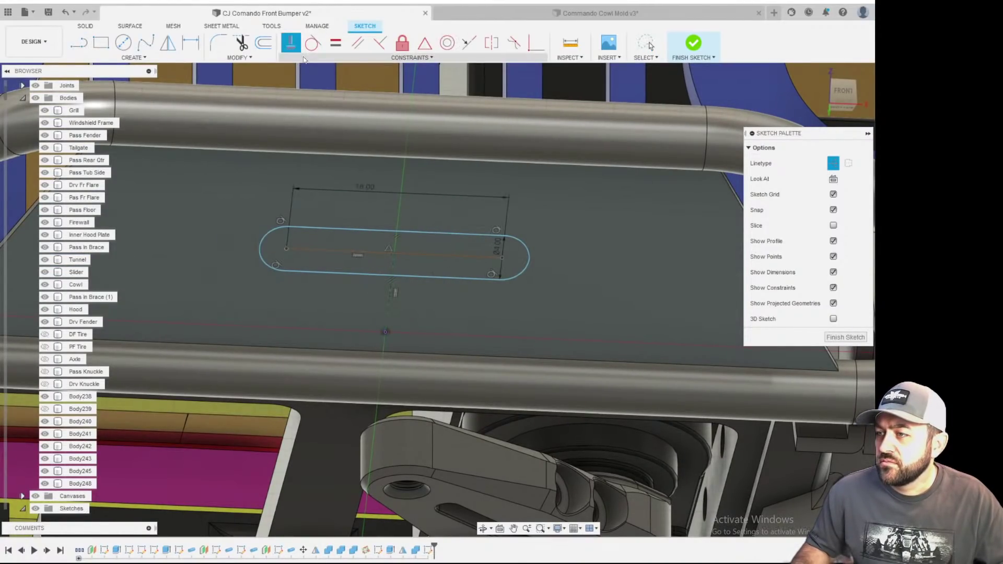
key("d")
left_click(393, 284)
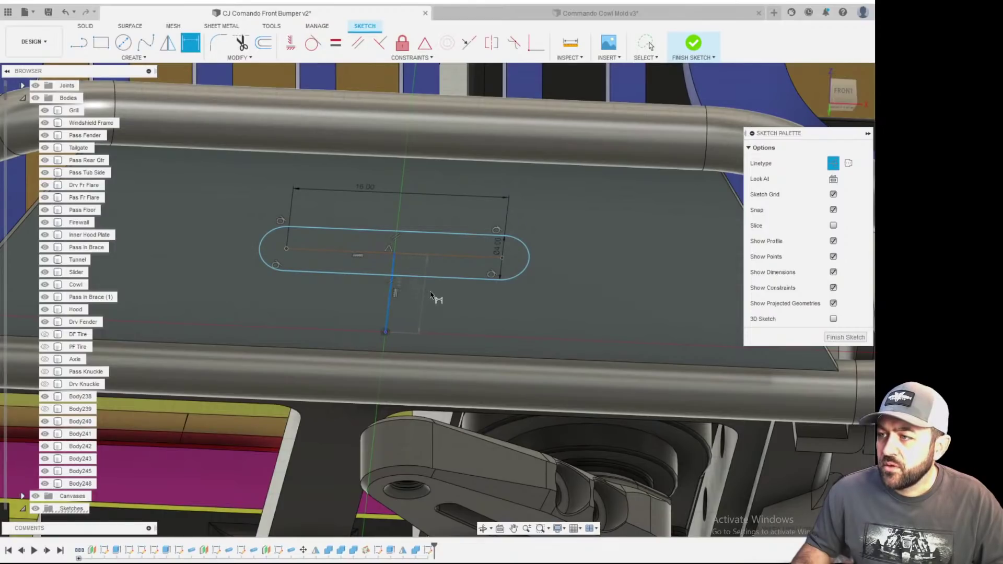
left_click(527, 328)
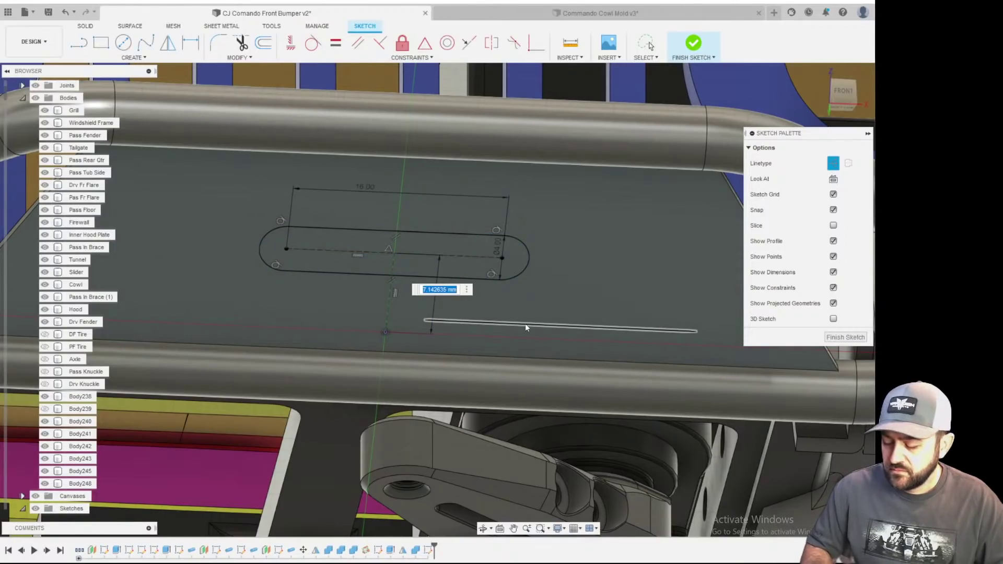
type("7")
key("Return")
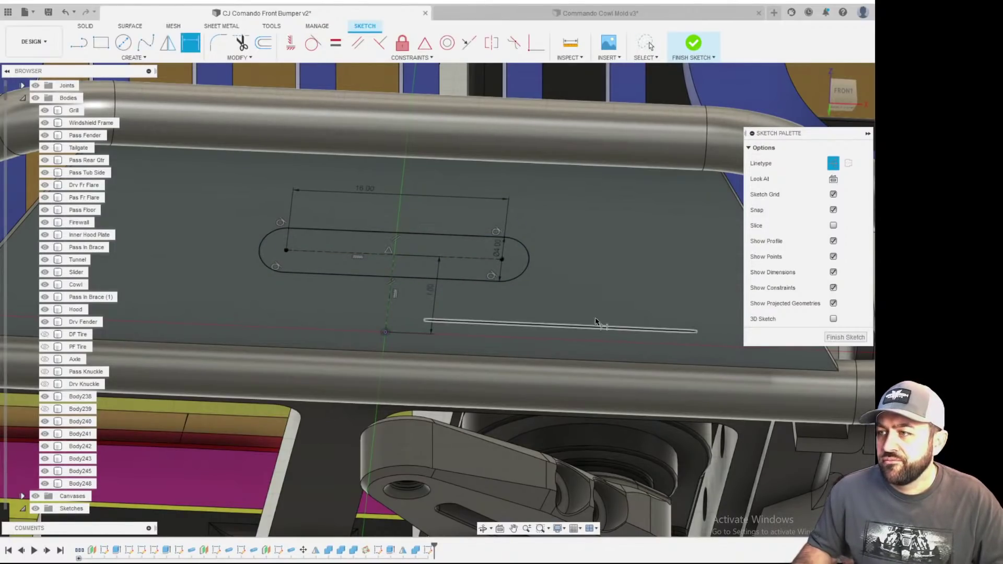
- Draw two equal small circles on the plate, one beyond each end of the slot
left_click(123, 42)
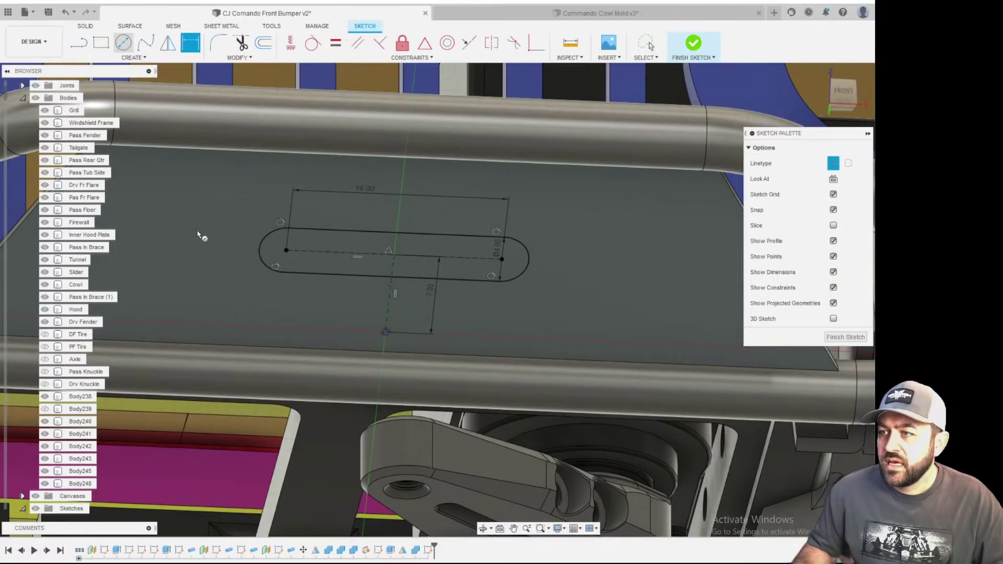
left_click(190, 245)
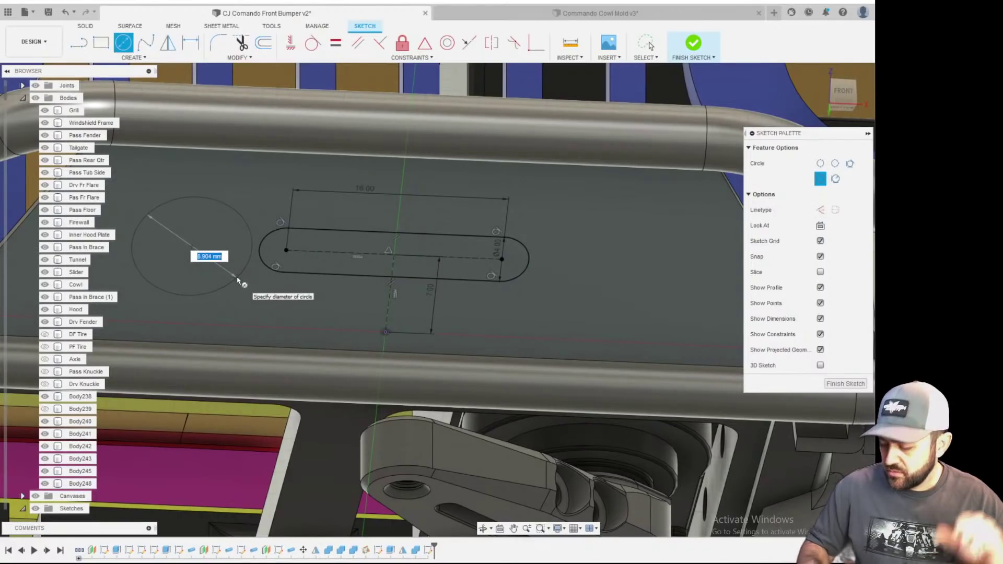
key("Return")
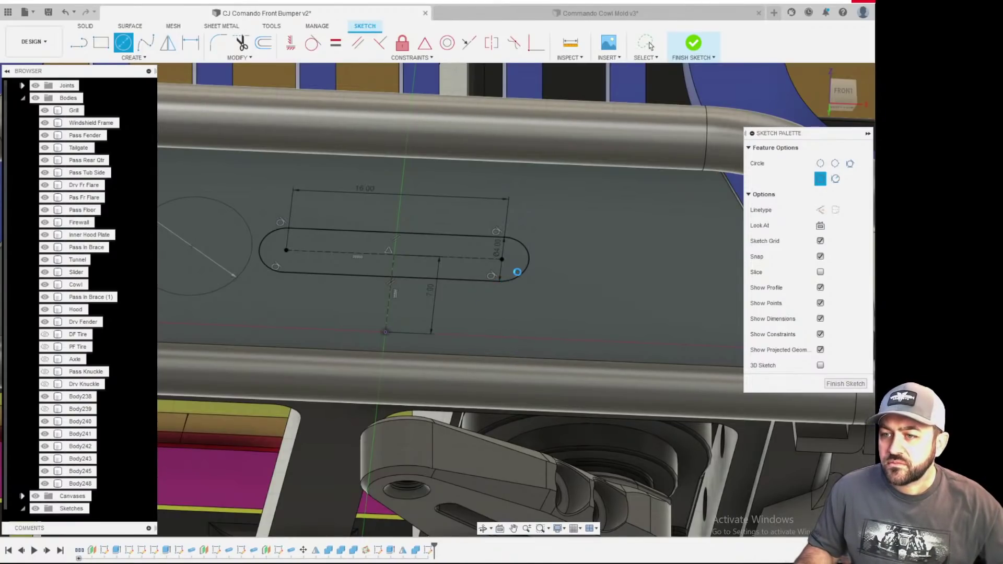
key("Escape")
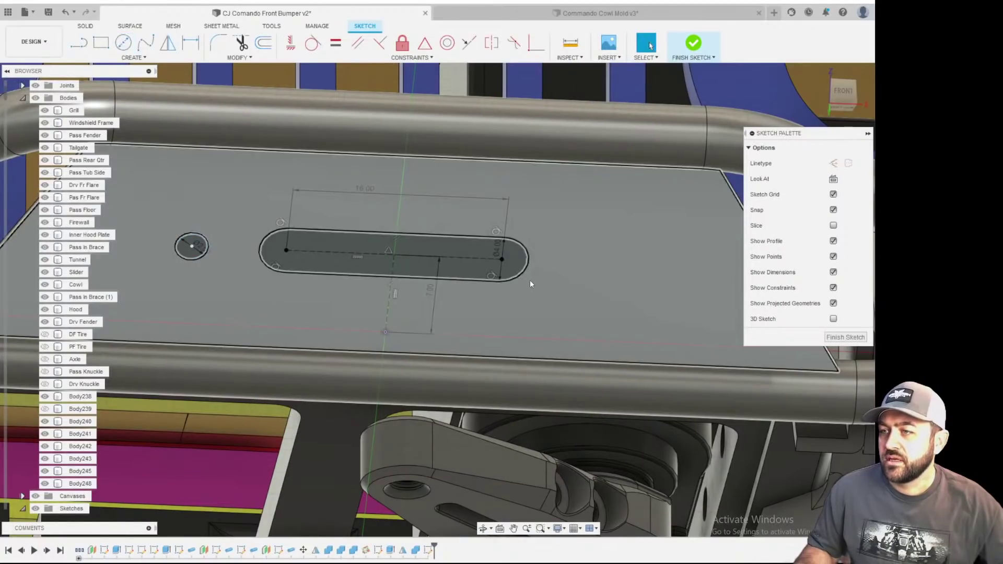
key("c")
left_click(584, 264)
left_click(555, 294)
key("Escape")
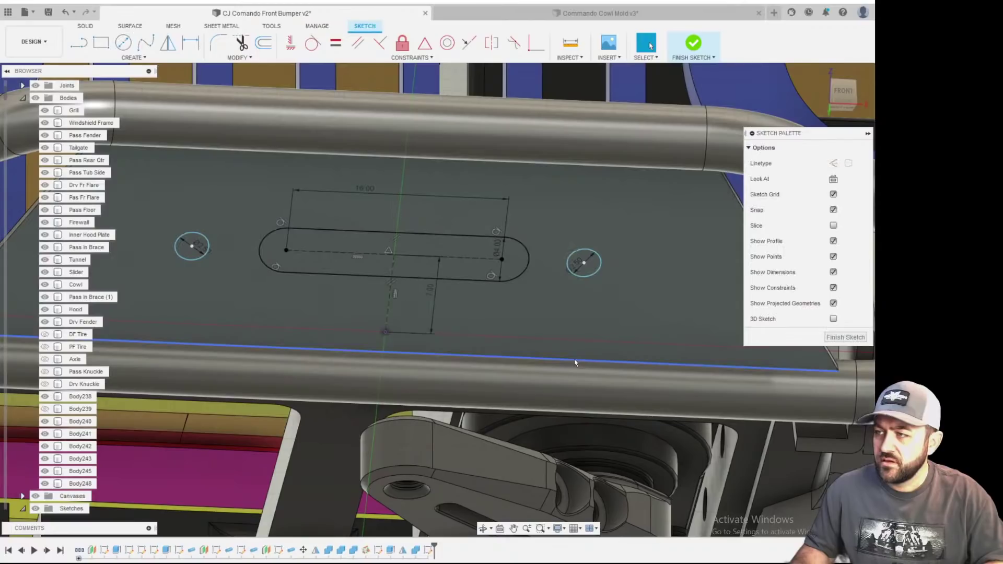
- Connect each circle's centre to the nearer slot arc centre with a construction line and apply horizontal constraints to align them
key("l")
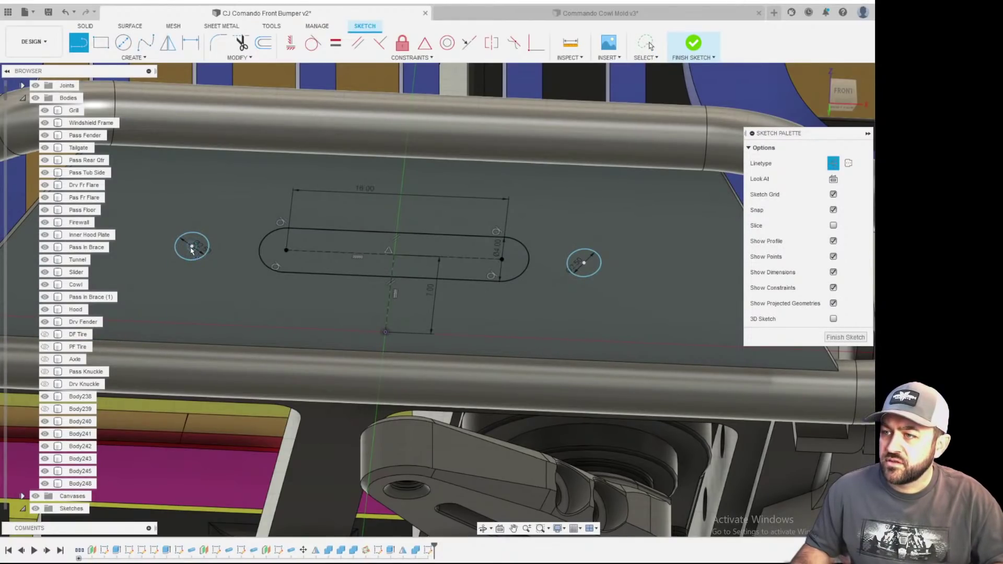
left_click(287, 250)
key("Escape")
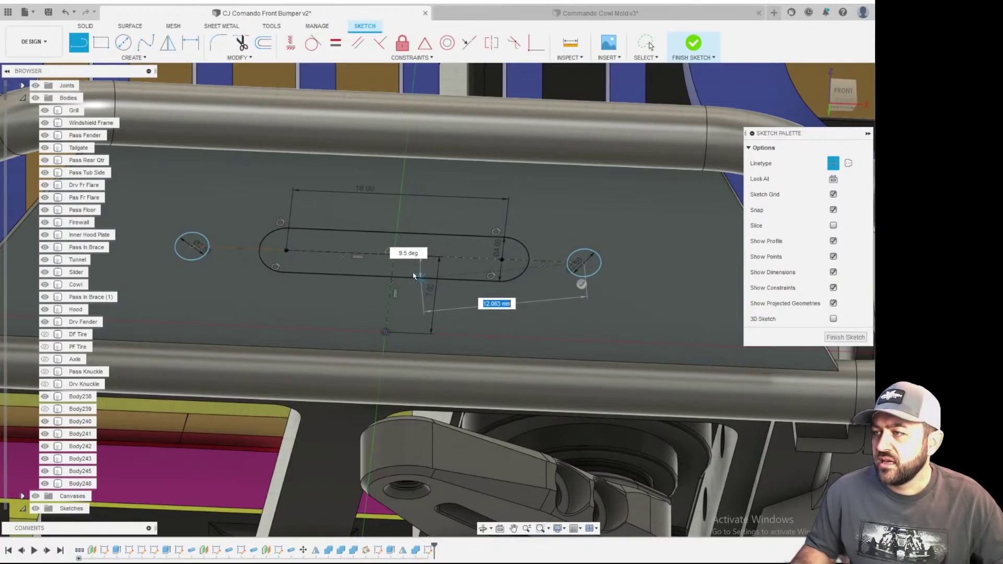
key("Escape")
left_click(290, 43)
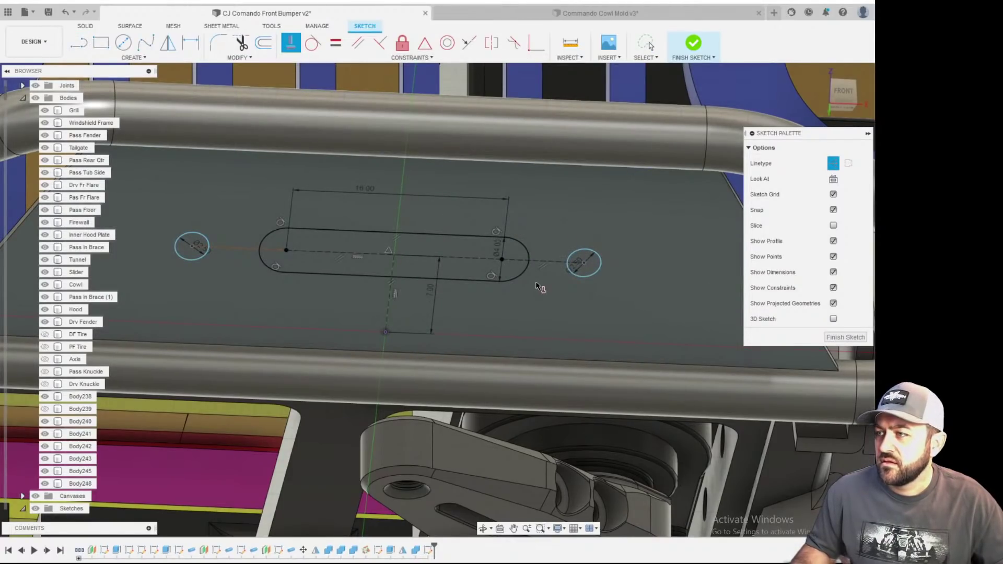
left_click(233, 252)
- Dimension the construction lines from each small circle's centre to the nearer slot arc centre at 5 mm
key("d")
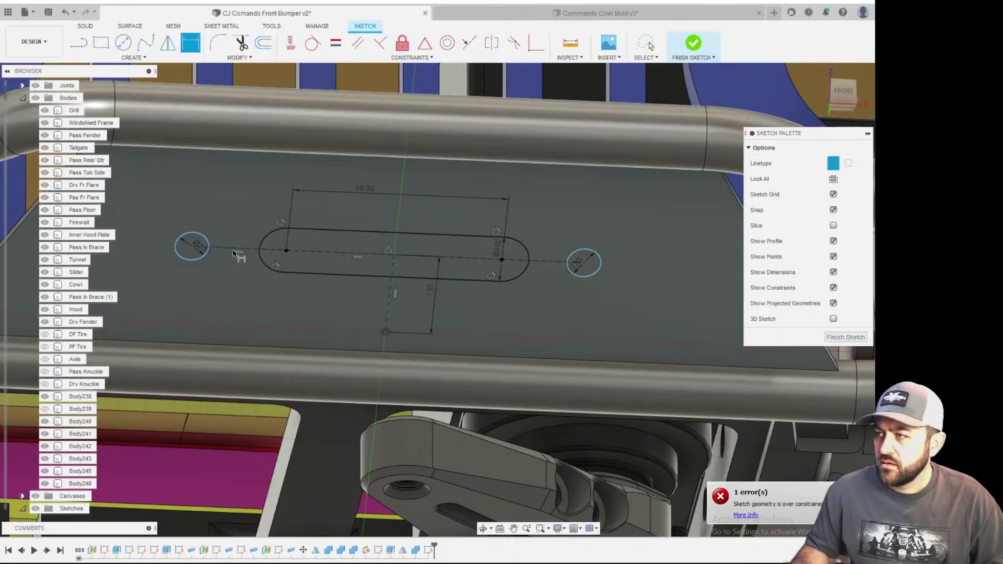
left_click(239, 250)
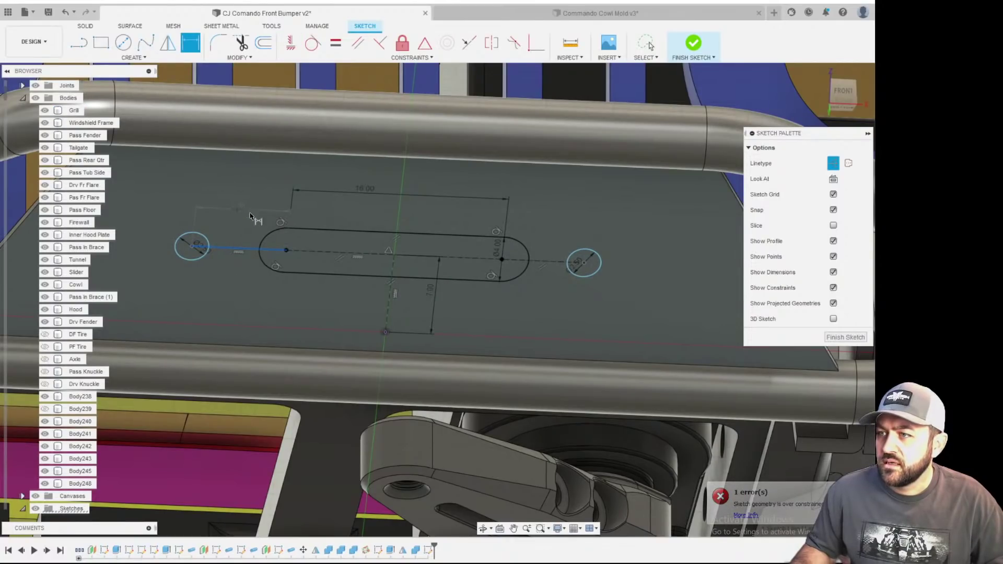
left_click(241, 210)
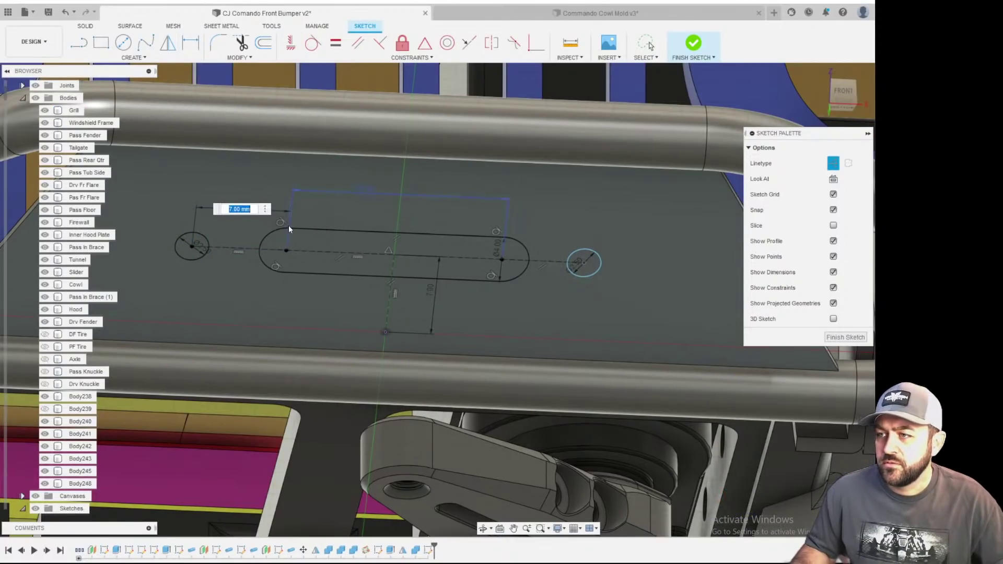
type("5")
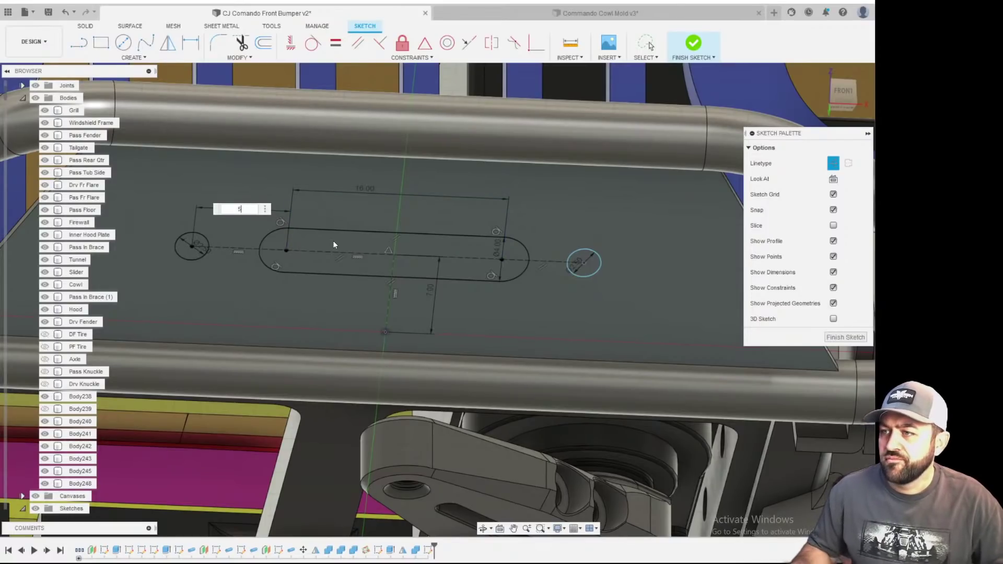
key("Return")
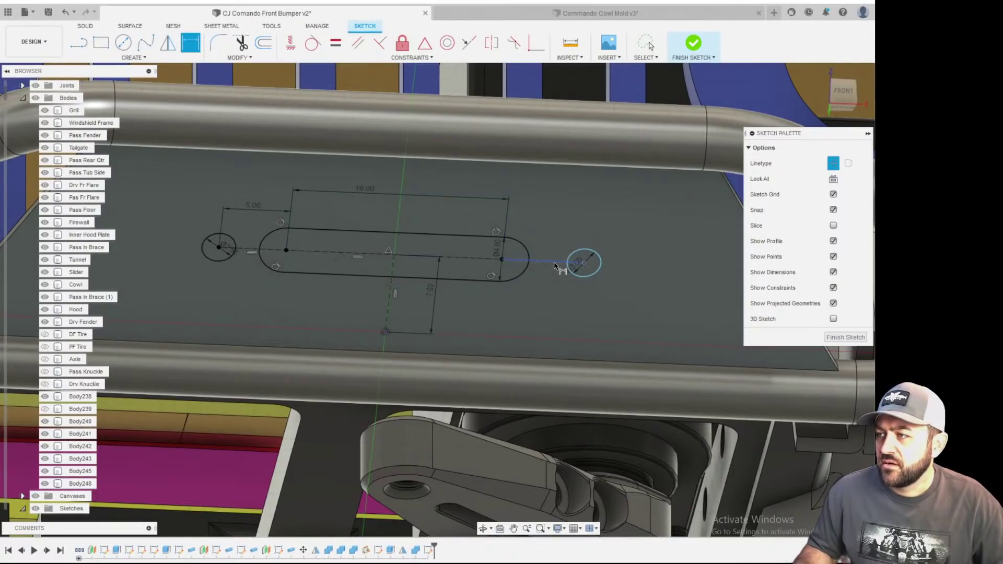
left_click(563, 227)
type("5")
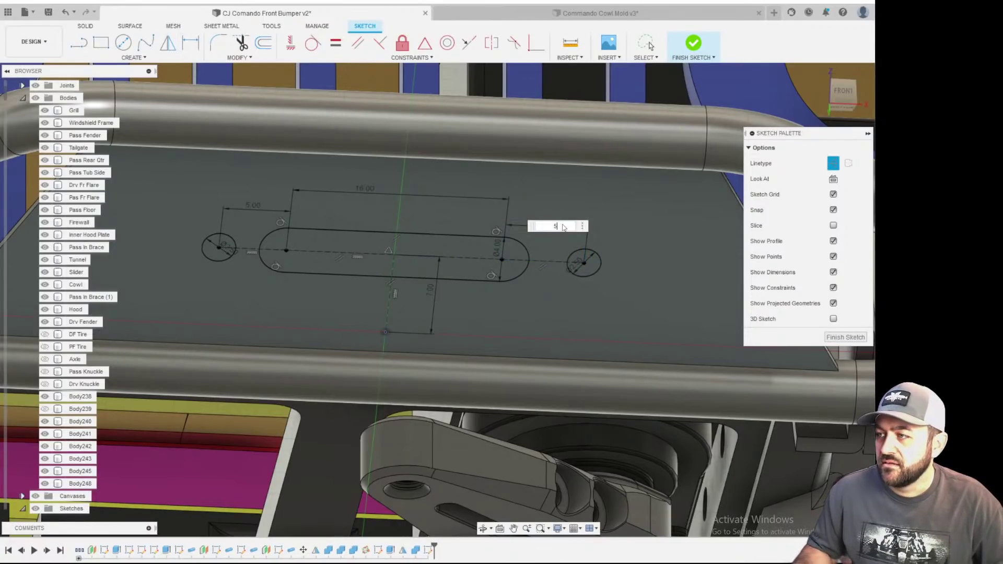
key("Return")
- Extrude the slot and both circle profiles by -2 mm to cut them through the bumper plate
key("e")
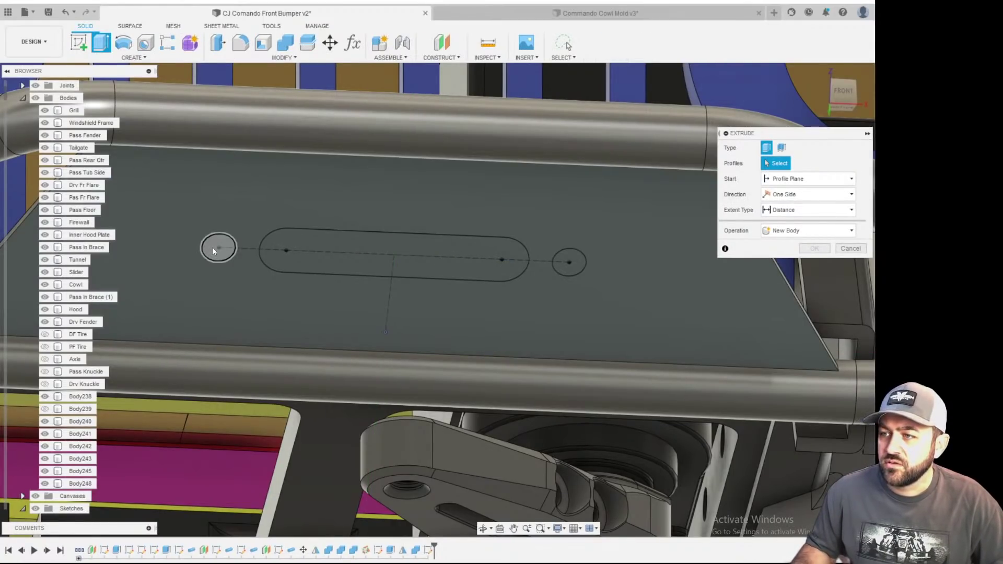
left_click(212, 247)
left_click(350, 243)
left_click(571, 255)
middle_click_drag(572, 256, 437, 225, "shift")
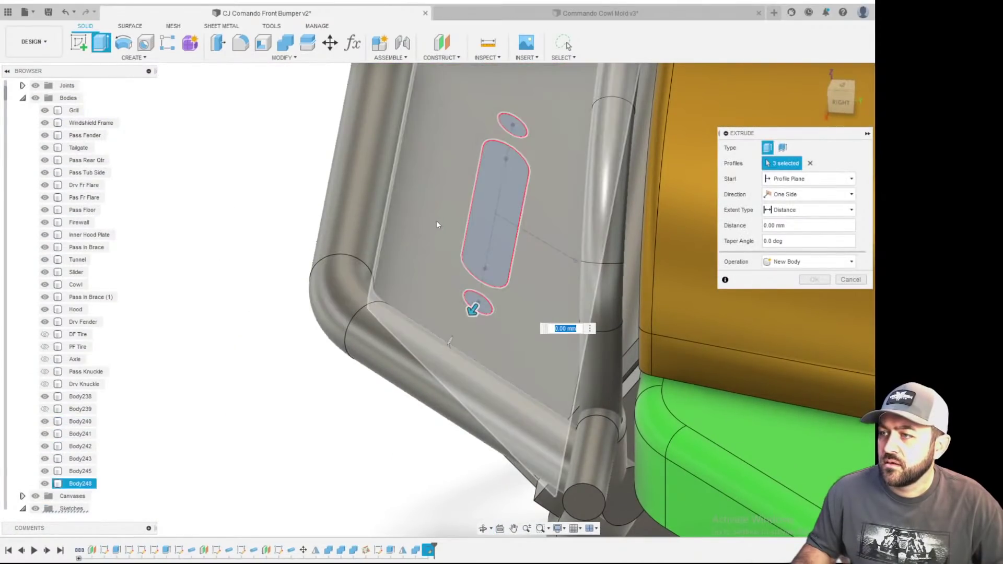
type("-2")
key("Return")
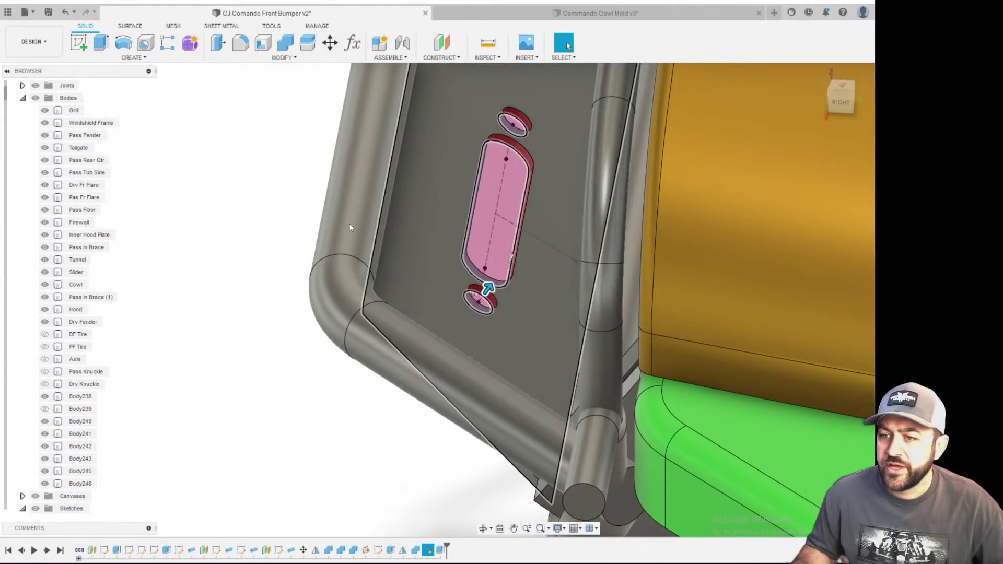
- Examine the cut plate and the surrounding bumper tubes and brackets from the side, front and below
scroll(408, 266, "down", 2)
middle_click_drag(391, 298, 740, 183, "shift")
scroll(740, 183, "down", 2)
middle_click_drag(453, 290, 542, 256, "shift")
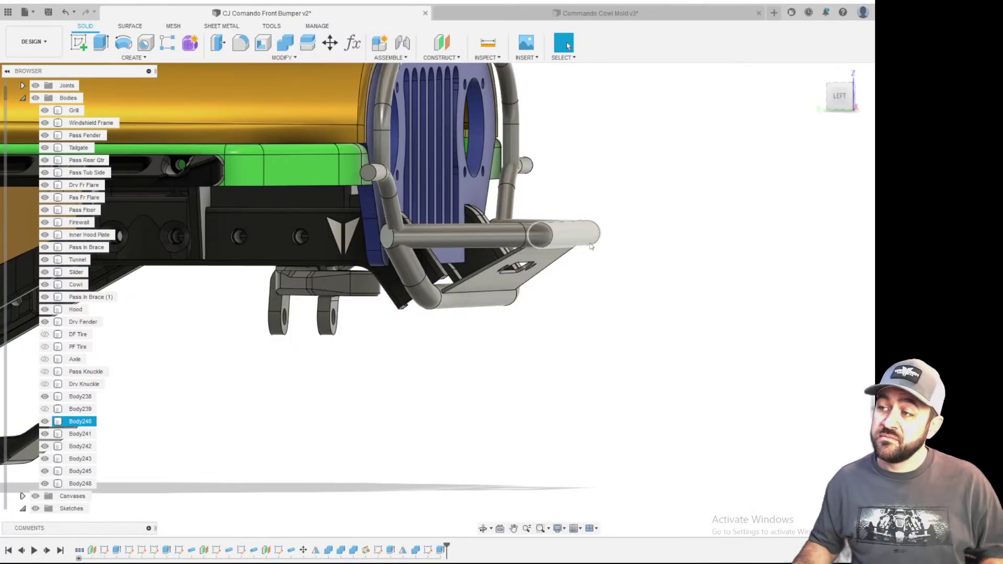
scroll(526, 252, "up", 2)
middle_click_drag(525, 256, 497, 295, "shift")
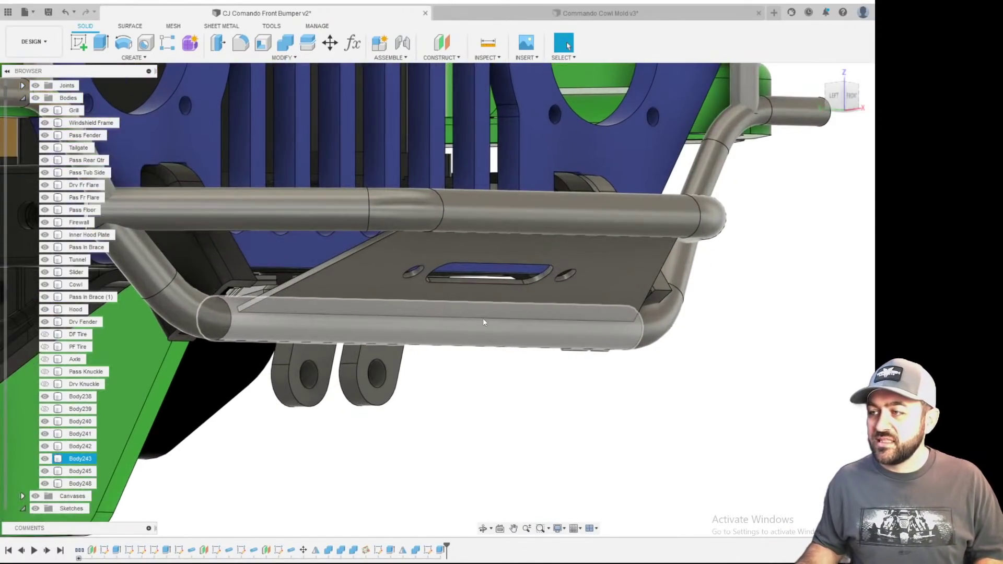
middle_click_drag(495, 302, 572, 323, "shift")
scroll(487, 331, "down", 3)
scroll(572, 322, "up", 3)
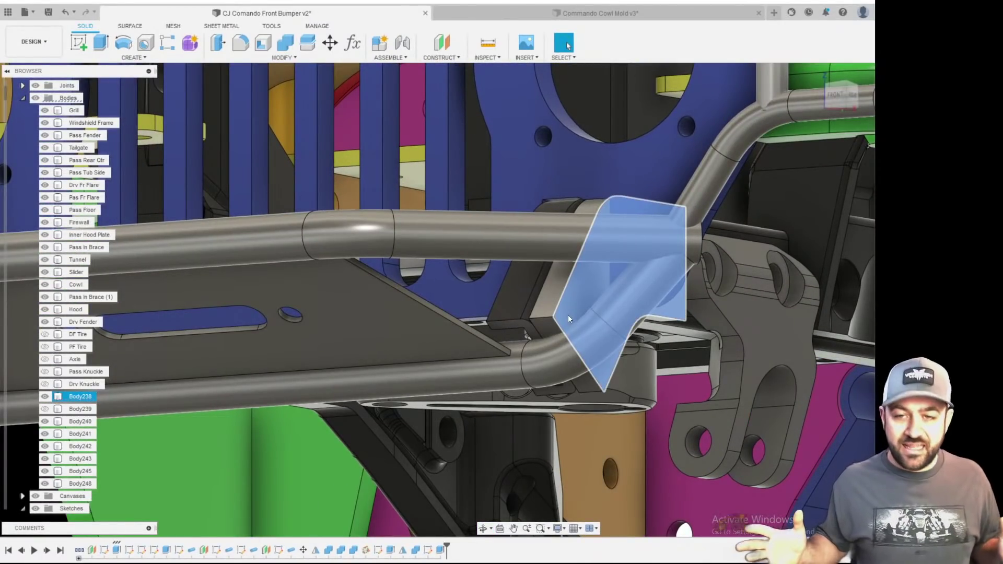
- Start a new sketch on the outer side face of the angled frame bracket behind the bumper tubes
left_click(569, 314)
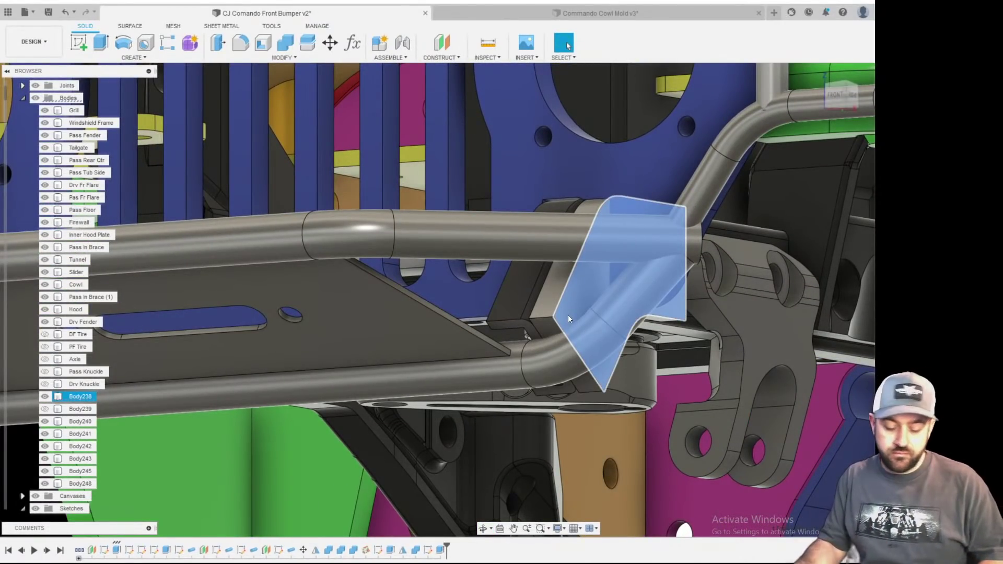
scroll(569, 315, "down", 5)
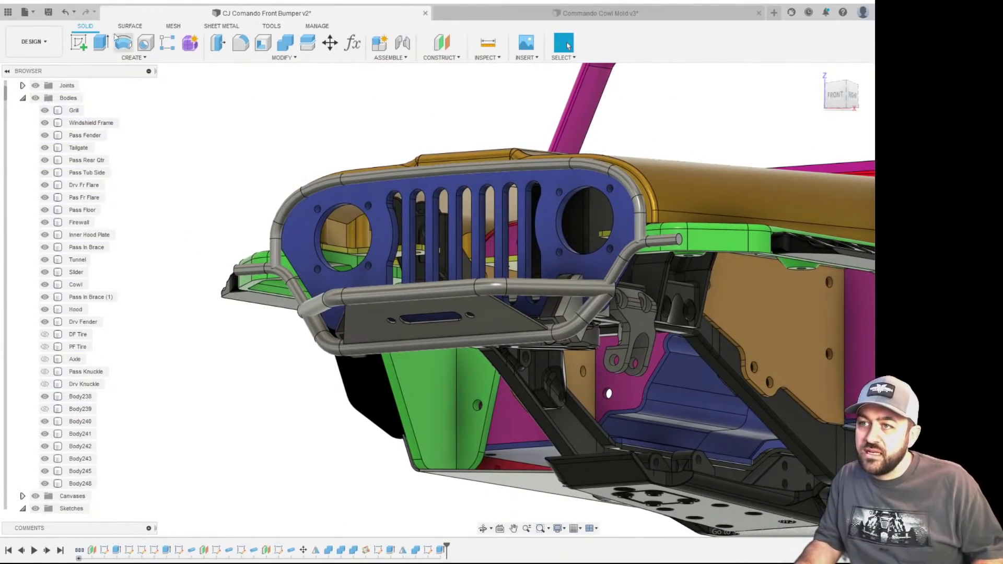
left_click(73, 44)
scroll(534, 336, "up", 5)
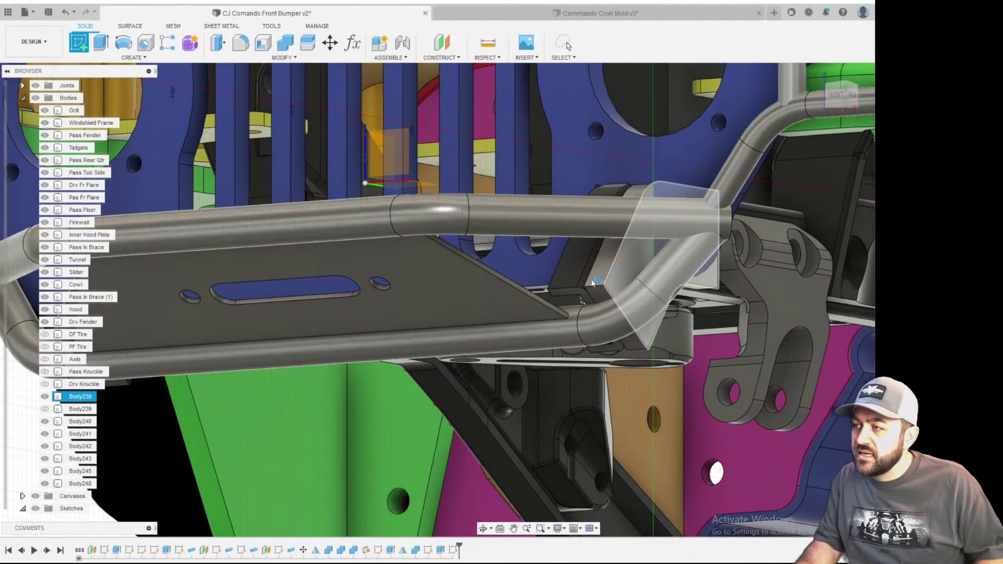
left_click(594, 283)
scroll(437, 332, "down", 2)
scroll(450, 355, "up", 2)
scroll(447, 377, "down", 2)
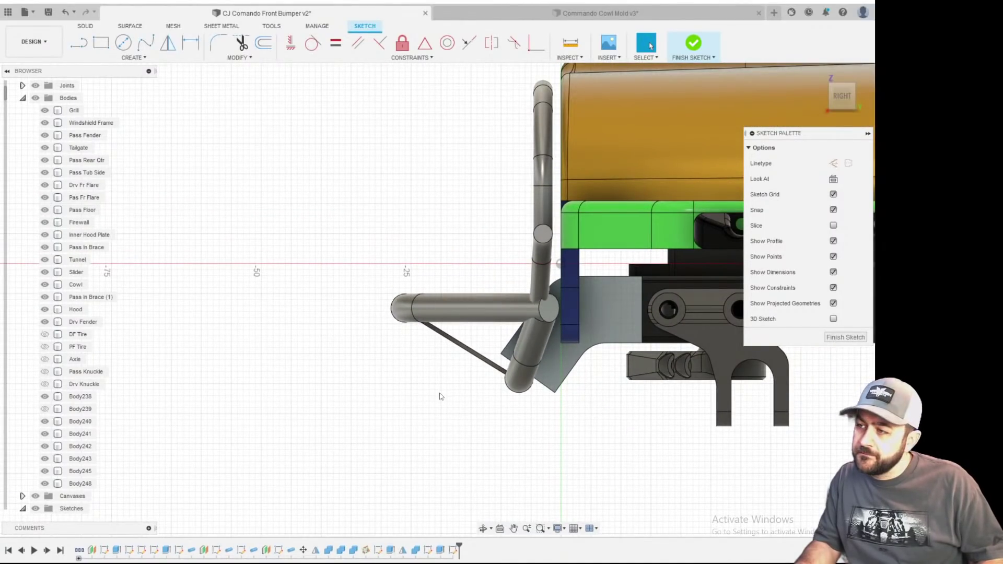
scroll(452, 393, "up", 2)
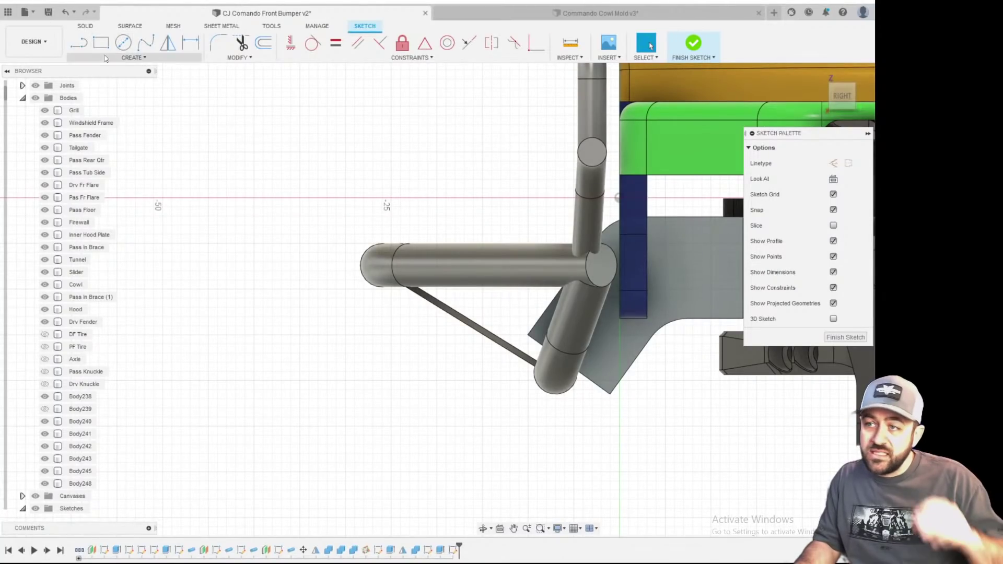
- Draw connected lines from the bracket's lower corner horizontally under the lower tube, diagonally up past the front tube, vertically up, and horizontally back toward the bracket
left_click(79, 44)
scroll(582, 416, "up", 2)
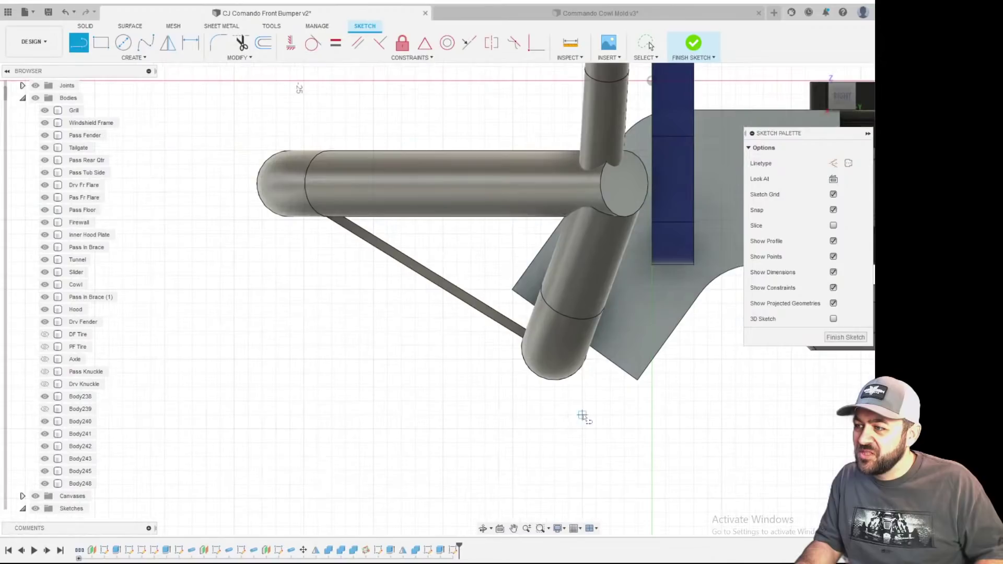
left_click(638, 379)
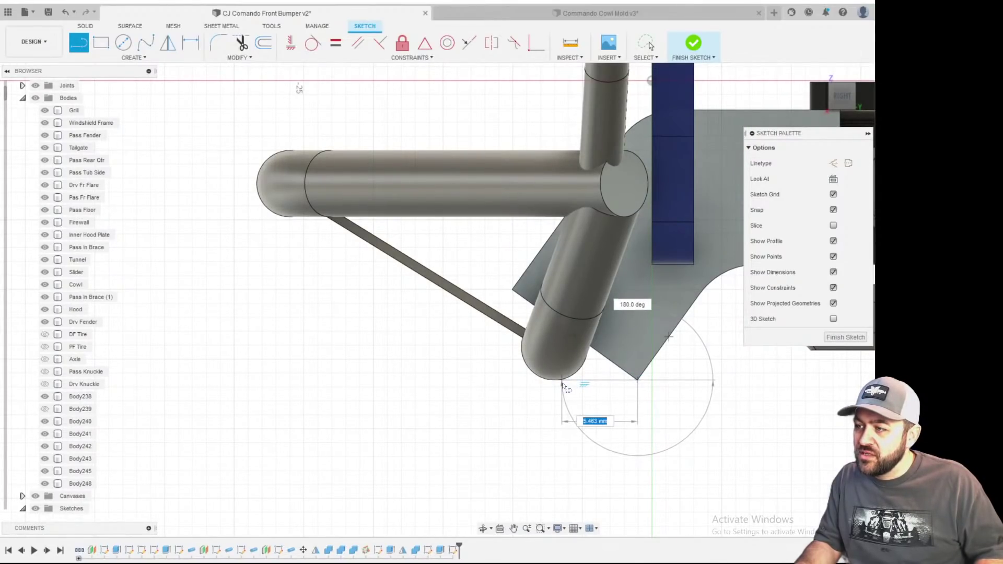
scroll(565, 387, "up", 3)
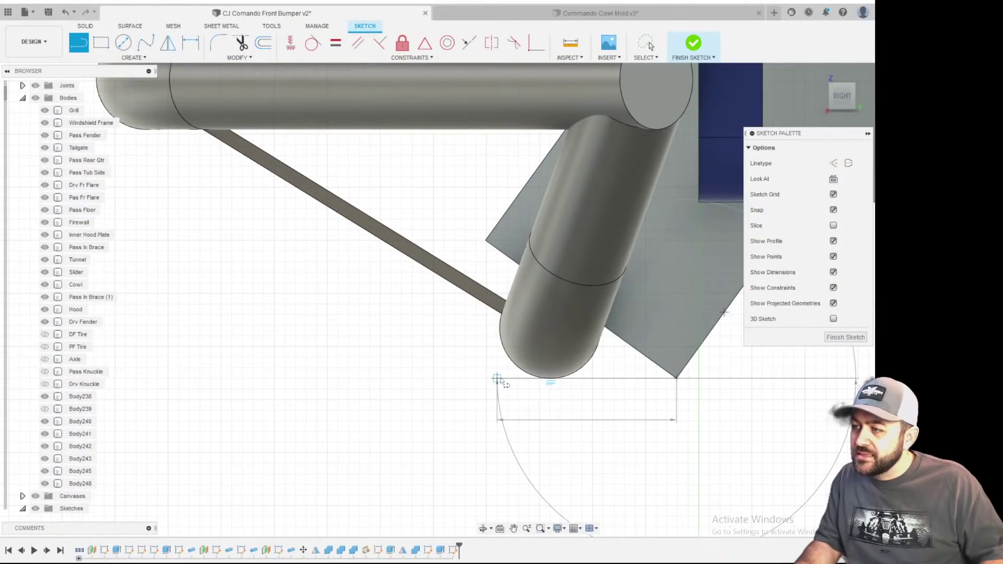
scroll(504, 388, "down", 2)
left_click(501, 382)
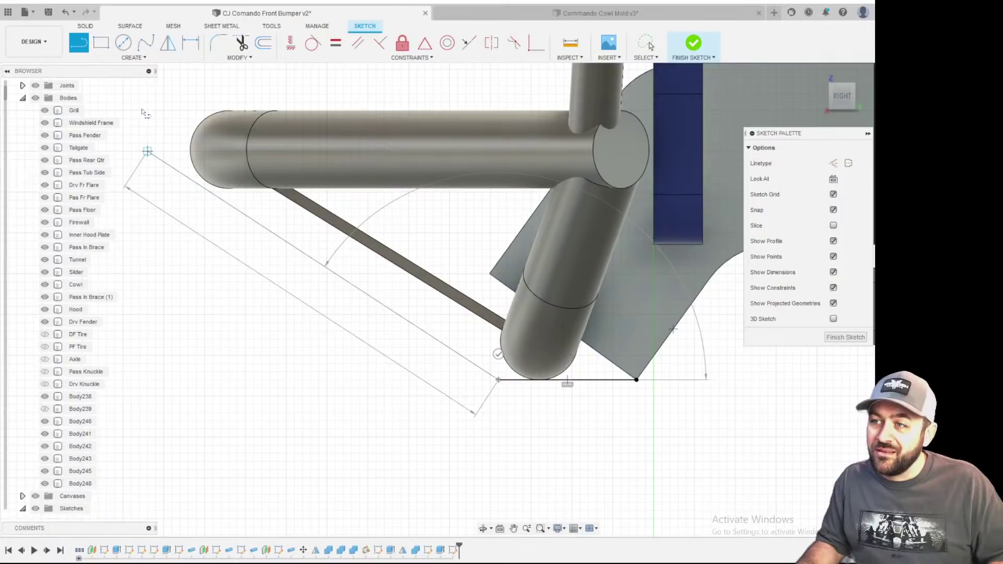
left_click(148, 152)
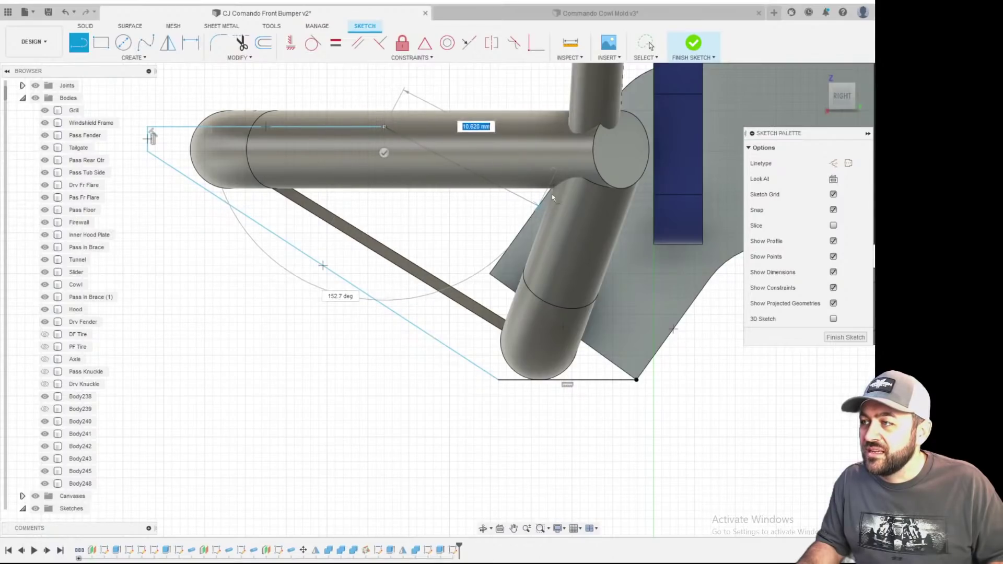
scroll(607, 133, "up", 2)
scroll(607, 133, "up", 1)
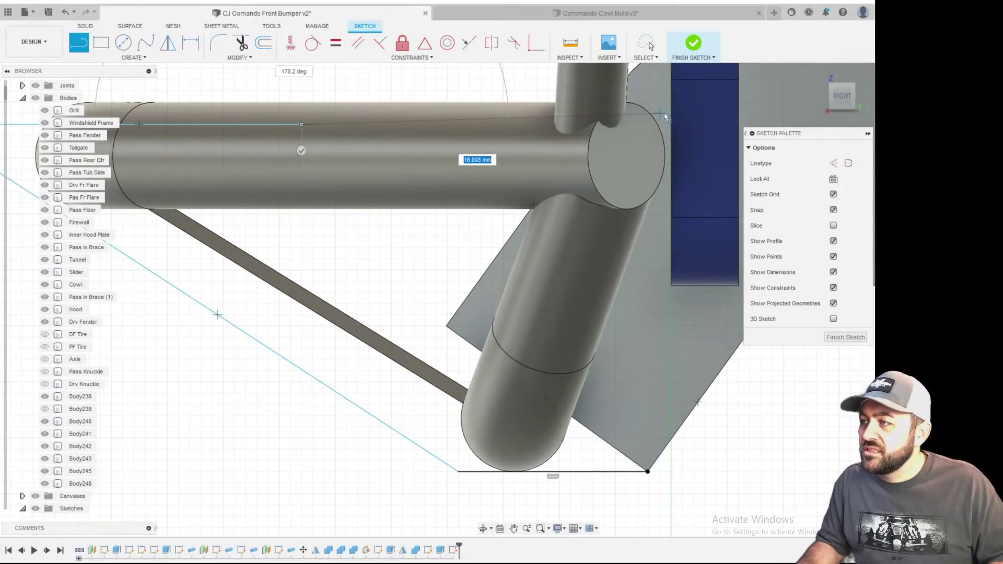
scroll(566, 140, "down", 3)
key("Escape")
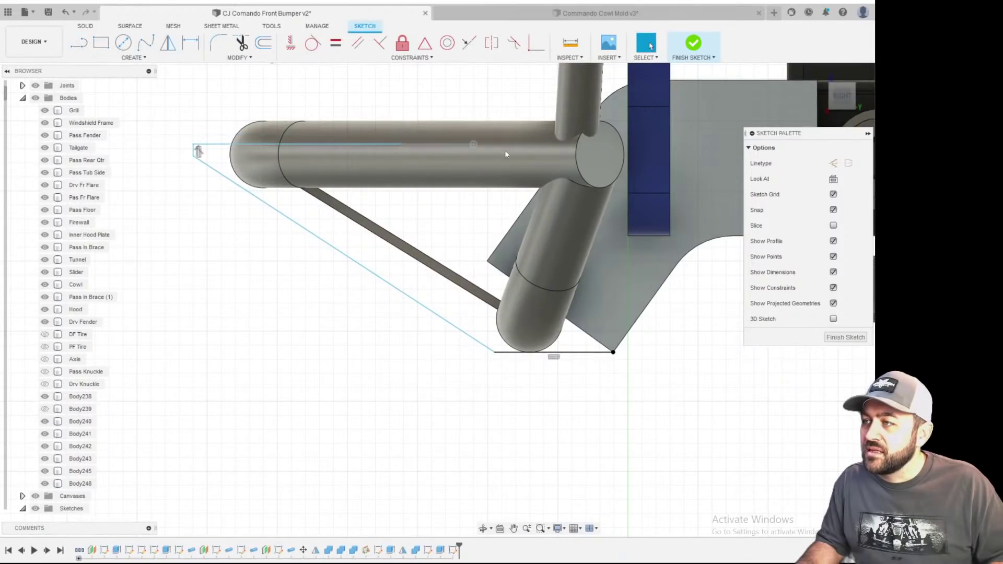
- Reshape the open profile by moving its top line to the upper tube's mid-height and its front vertical edge back within the front tube
left_click_drag(616, 146, 620, 122)
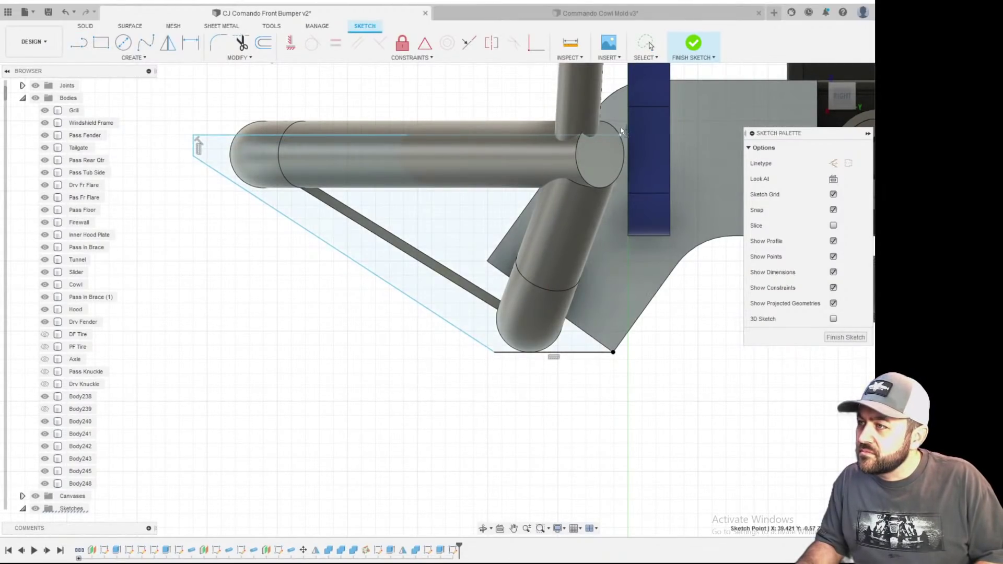
key("l")
scroll(307, 328, "down", 2)
scroll(265, 271, "up", 2)
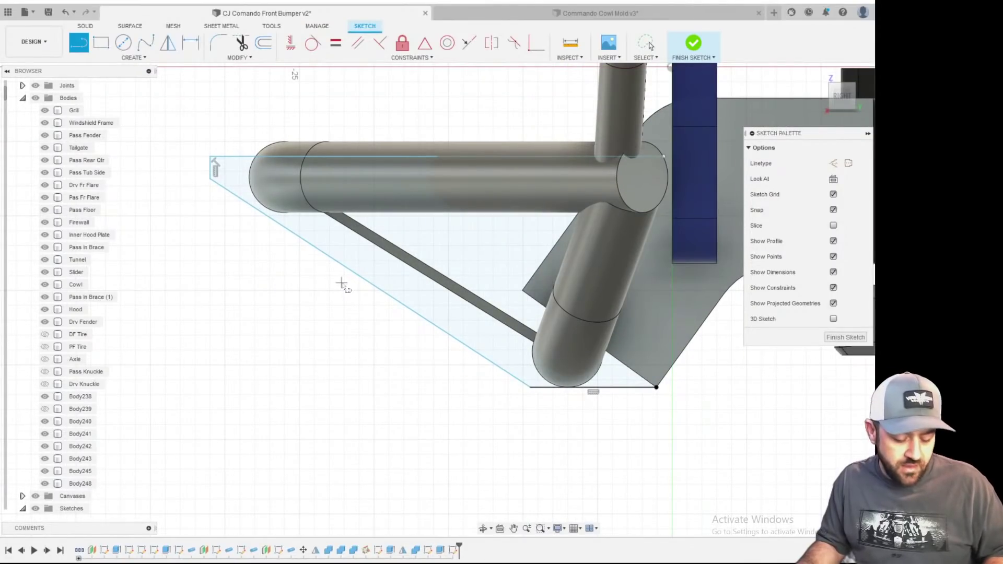
key("Escape")
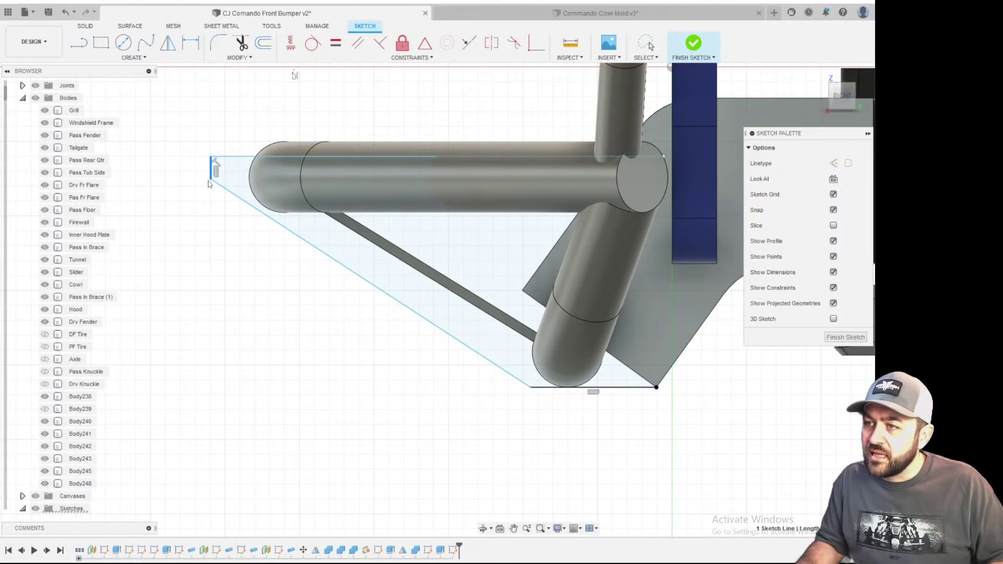
left_click_drag(211, 181, 240, 216)
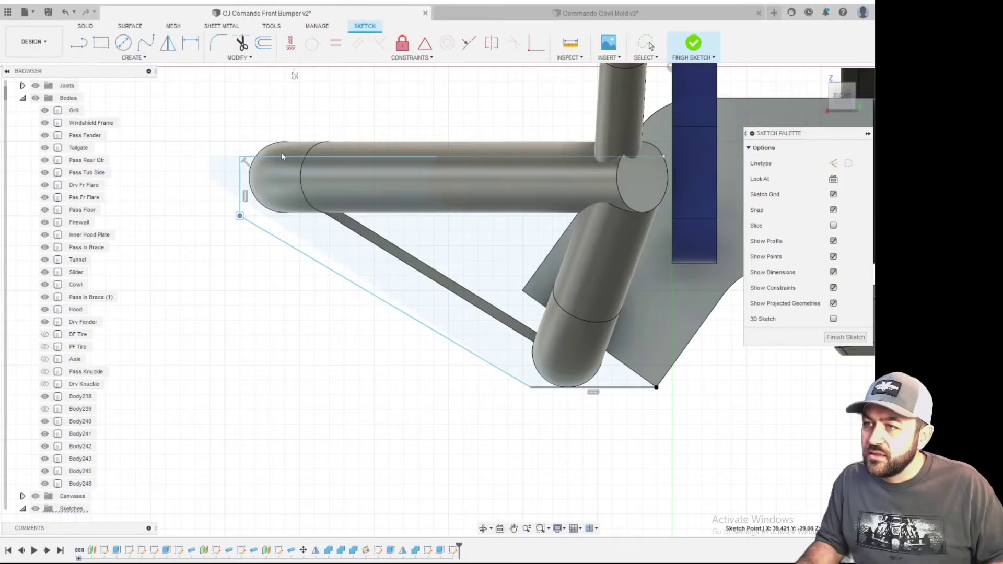
left_click_drag(278, 159, 275, 171)
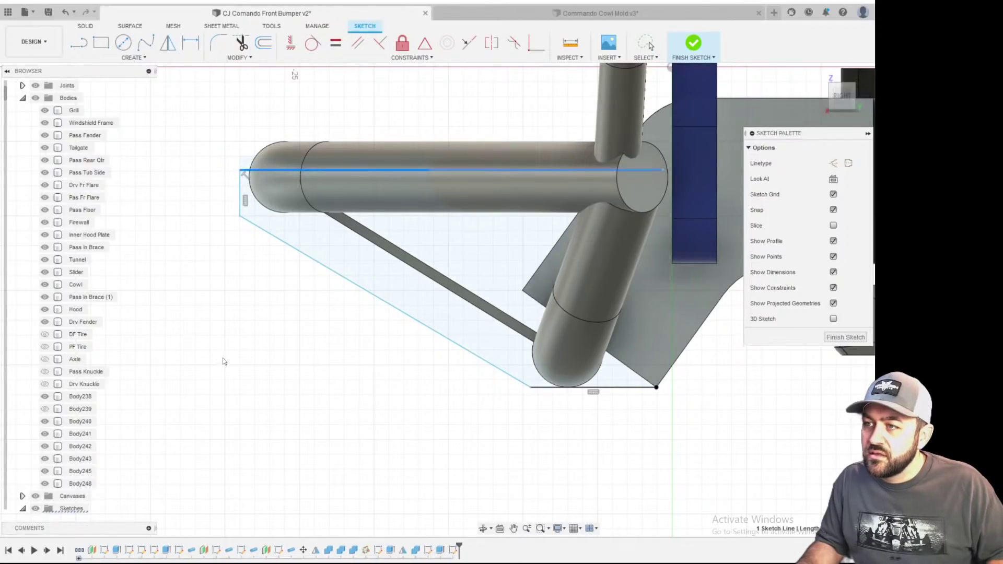
left_click_drag(241, 219, 277, 230)
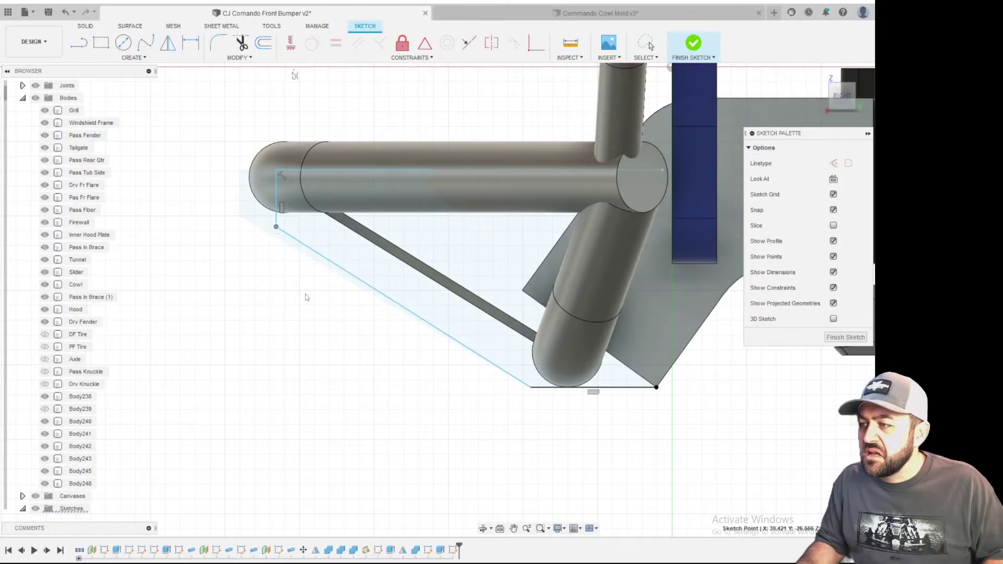
key("Escape")
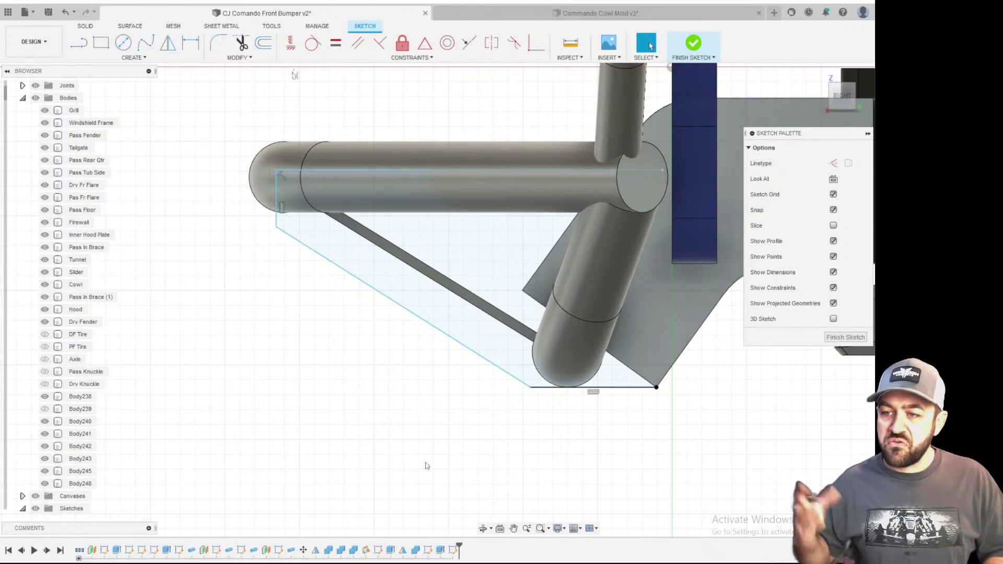
- Move the profile's front vertical edge well back behind the front tube and shift its diagonal edge closer to the lower tube bend
scroll(398, 461, "down", 2)
middle_click_drag(388, 291, 469, 300, "shift")
scroll(468, 299, "up", 2)
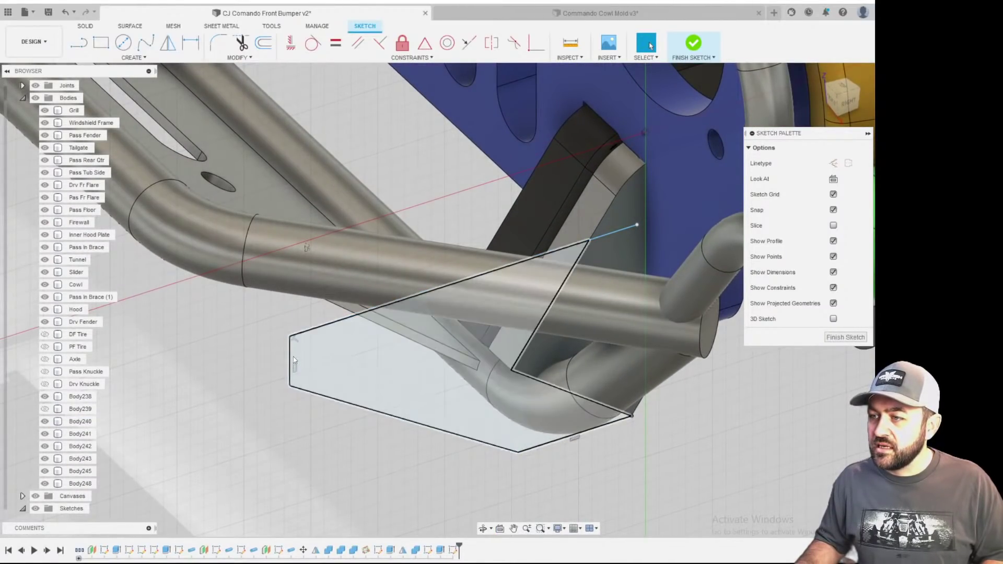
left_click_drag(450, 324, 440, 327)
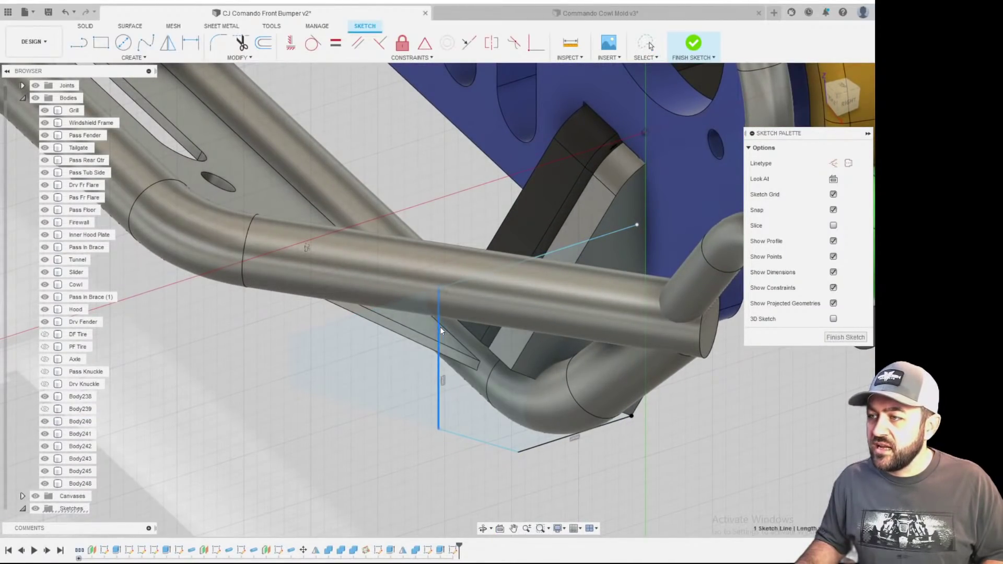
left_click_drag(469, 442, 482, 417)
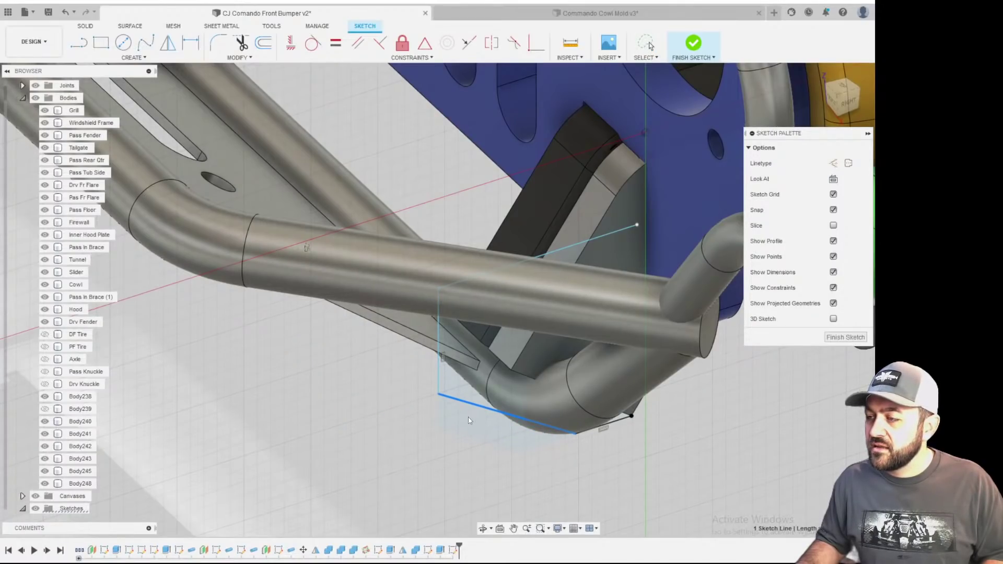
middle_click_drag(459, 410, 472, 430, "shift")
scroll(528, 458, "up", 3)
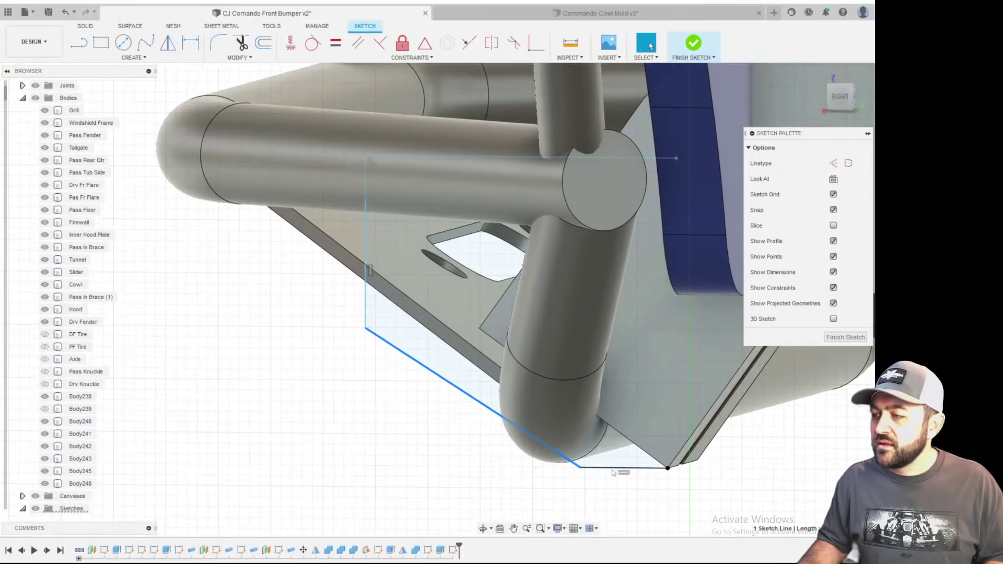
- Extrude the main closed profile of the side plate sketch by -2.921 mm, taking the depth from the existing frame bracket's edge
mouse_move(581, 453)
middle_mouse_down("shift")
mouse_move(641, 438)
mouse_move(618, 456)
middle_mouse_up("shift")
scroll(525, 413, "down", 3)
middle_click_drag(499, 366, 554, 409)
scroll(553, 409, "down", 1)
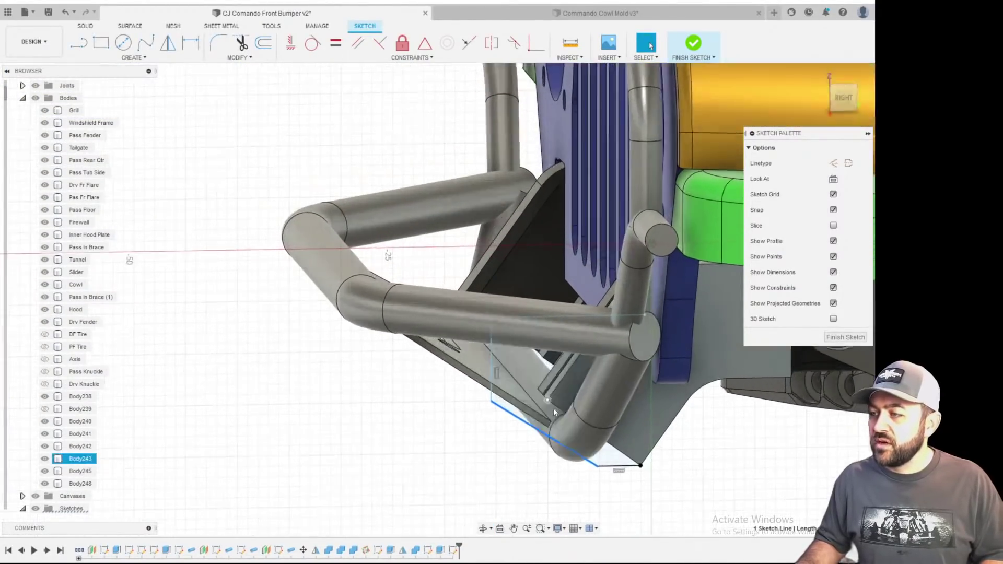
key("e")
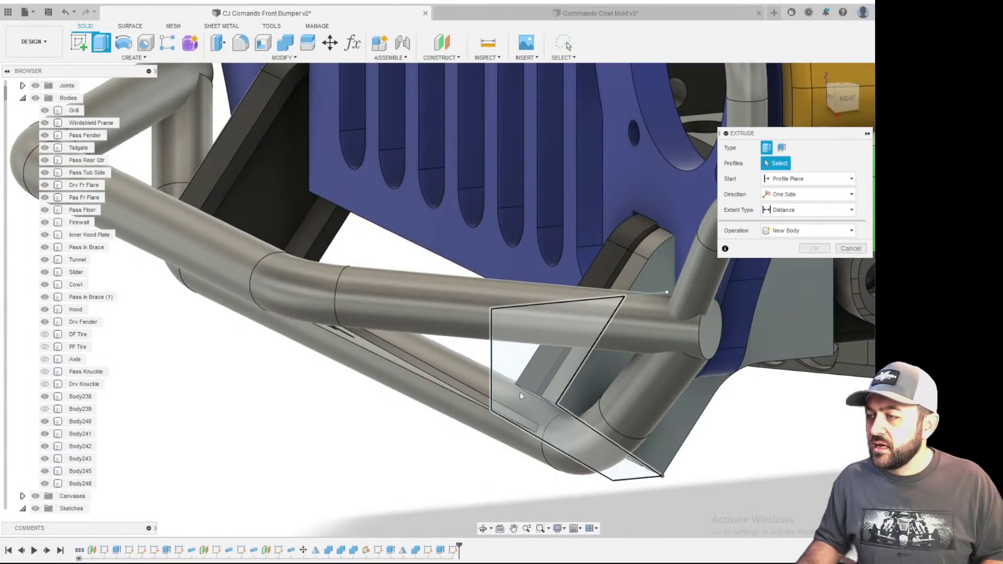
left_click(520, 396)
mouse_move(597, 419)
middle_mouse_down("shift")
mouse_move(692, 432)
mouse_move(521, 290)
middle_mouse_up("shift")
scroll(481, 287, "up", 10)
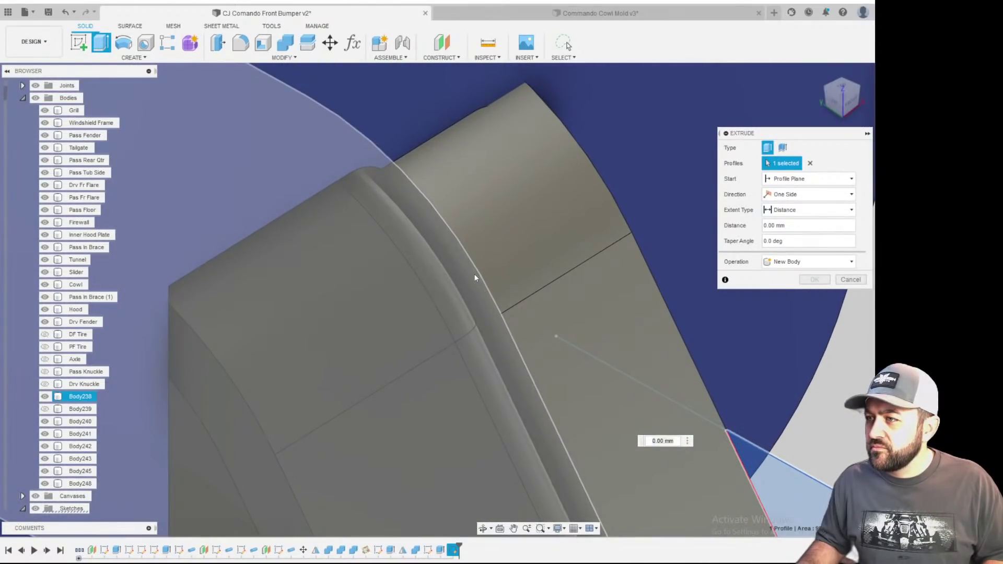
left_click(474, 277)
scroll(501, 308, "down", 3)
middle_click_drag(495, 311, 627, 335, "shift")
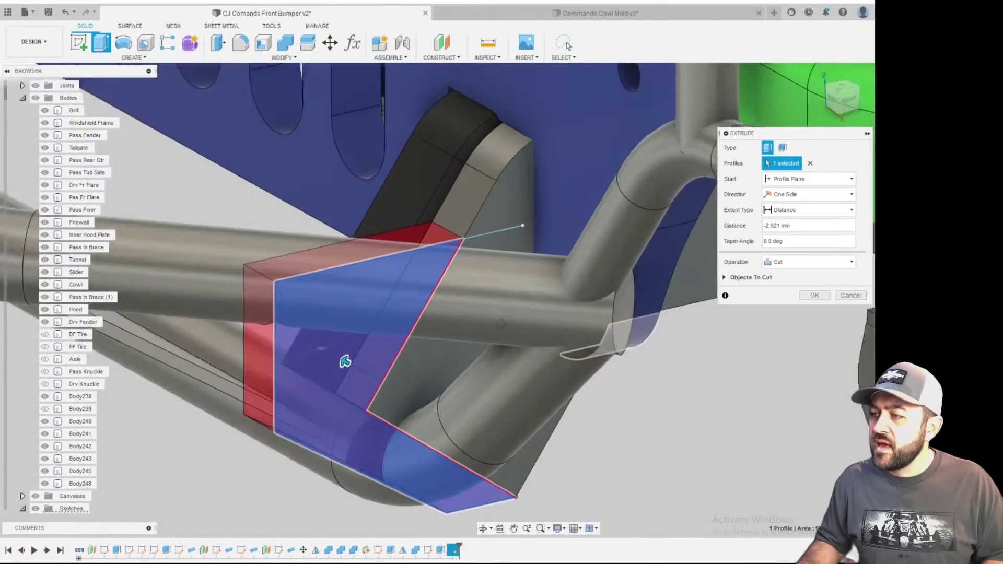
- Make the side plate extrusion a new body and complete it
middle_click_drag(344, 361, 349, 358, "shift")
left_click(788, 261)
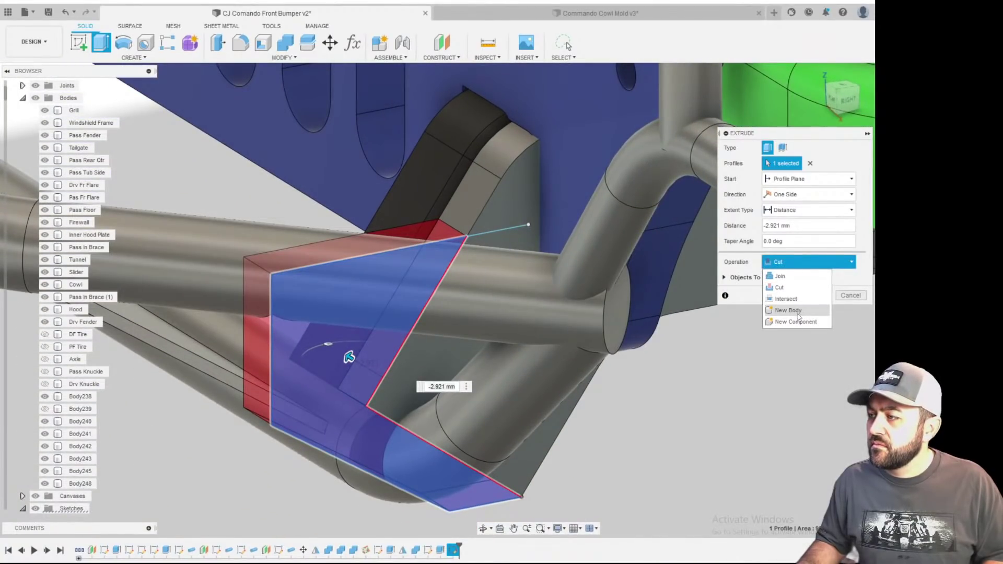
left_click(809, 310)
left_click(825, 282)
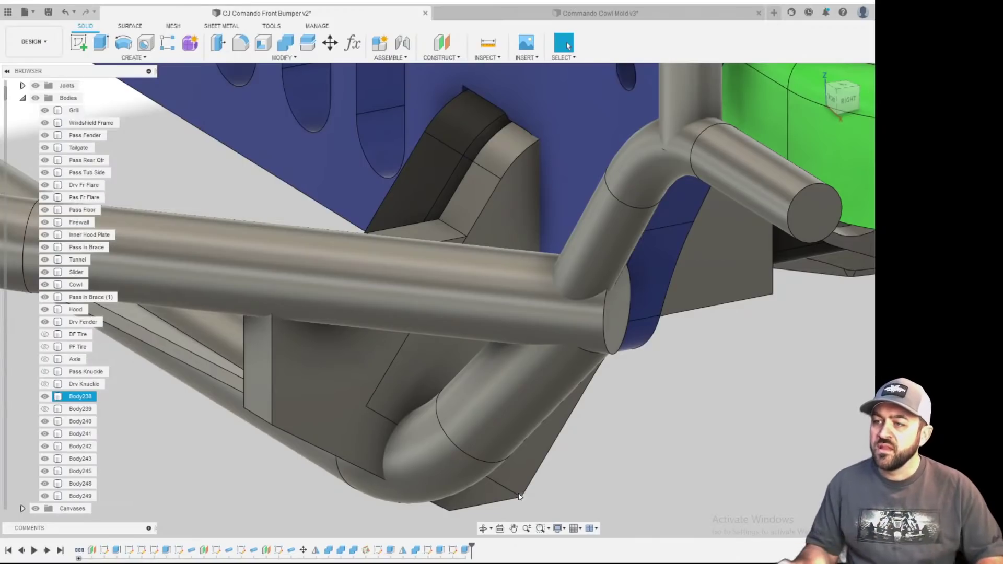
- Examine from the front how the new side plate meets the frame bracket, the bumper tubes and the grille
scroll(401, 340, "down", 2)
middle_click_drag(369, 402, 296, 383, "shift")
scroll(341, 361, "up", 2)
scroll(340, 381, "down", 2)
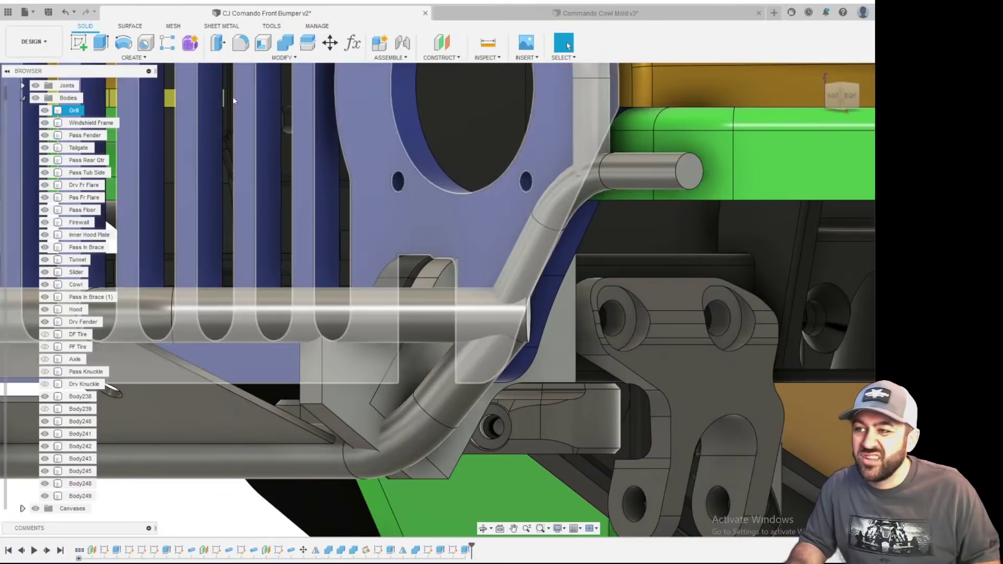
left_click(261, 92)
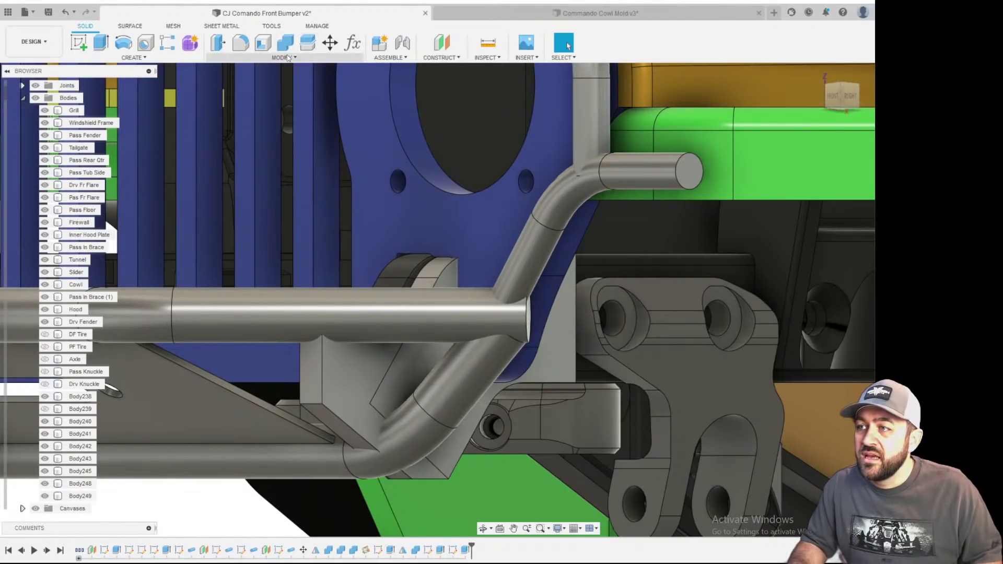
scroll(365, 350, "down", 2)
scroll(366, 350, "up", 1)
key("Escape")
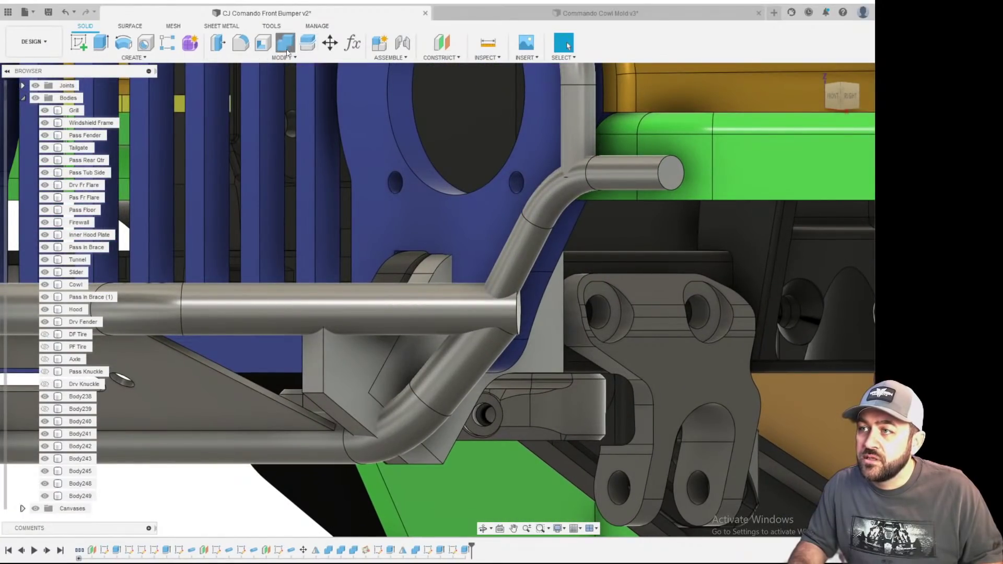
- Combine the new side plate with the frame bracket using the Join operation, with the bracket as the target body
left_click(286, 44)
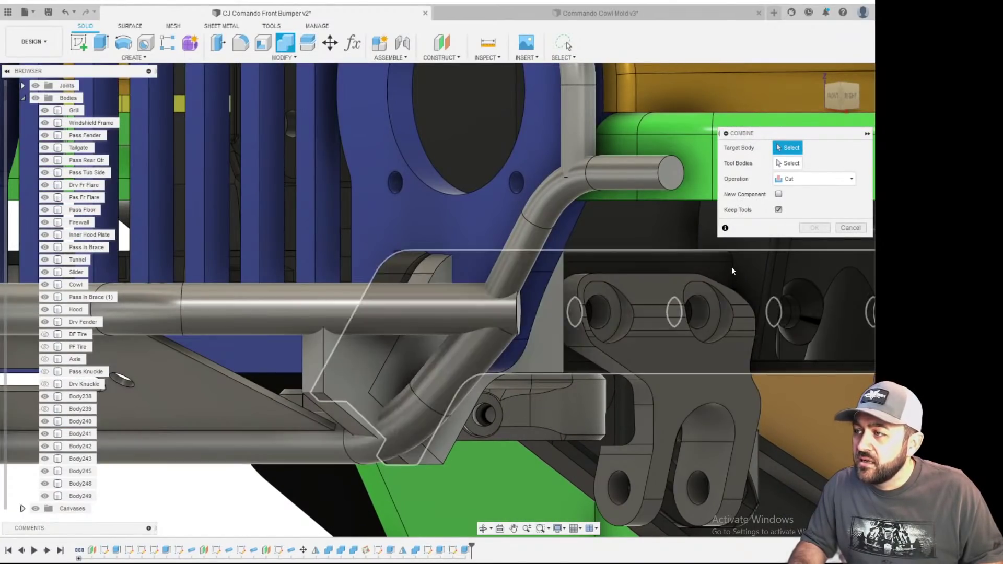
left_click(815, 179)
left_click(789, 190)
left_click(505, 372)
left_click(332, 372)
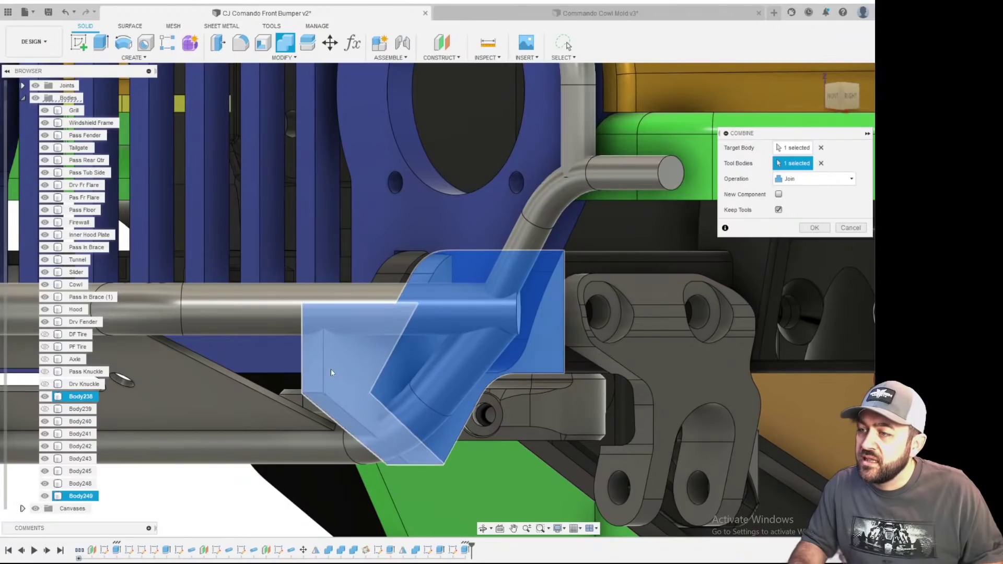
left_click(813, 229)
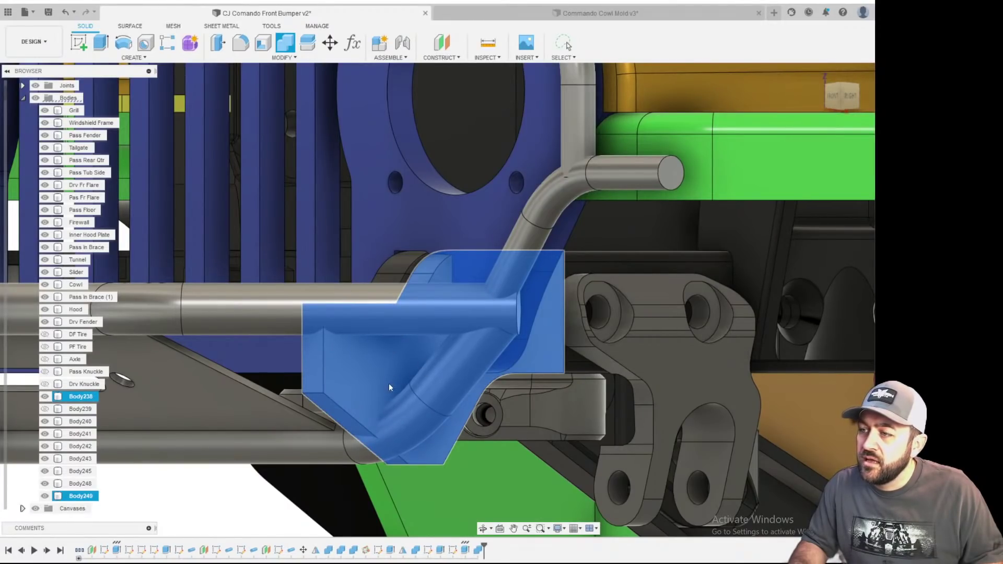
key("Escape")
middle_click_drag(257, 310, 364, 171, "shift")
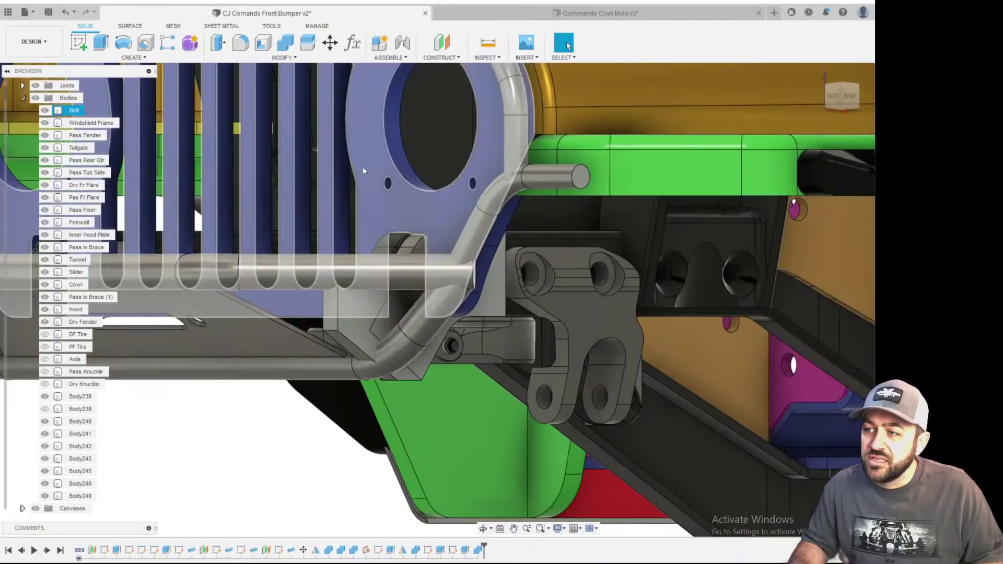
left_click(285, 42)
scroll(481, 238, "up", 3)
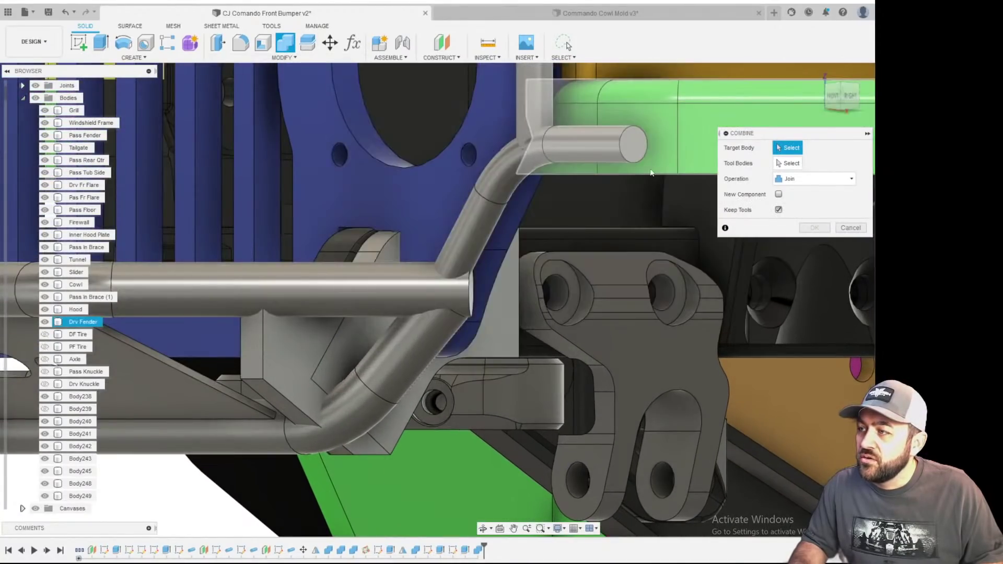
scroll(408, 329, "up", 5)
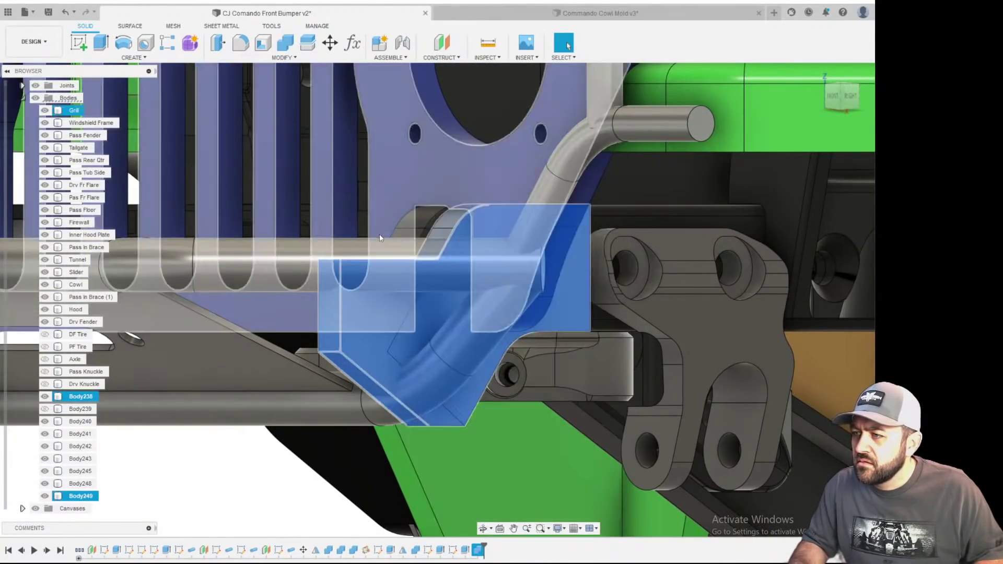
- Examine how the mounting bracket and its joined plate meet the bumper tubes from several angles
middle_click_drag(381, 239, 682, 403, "shift")
left_click(682, 403)
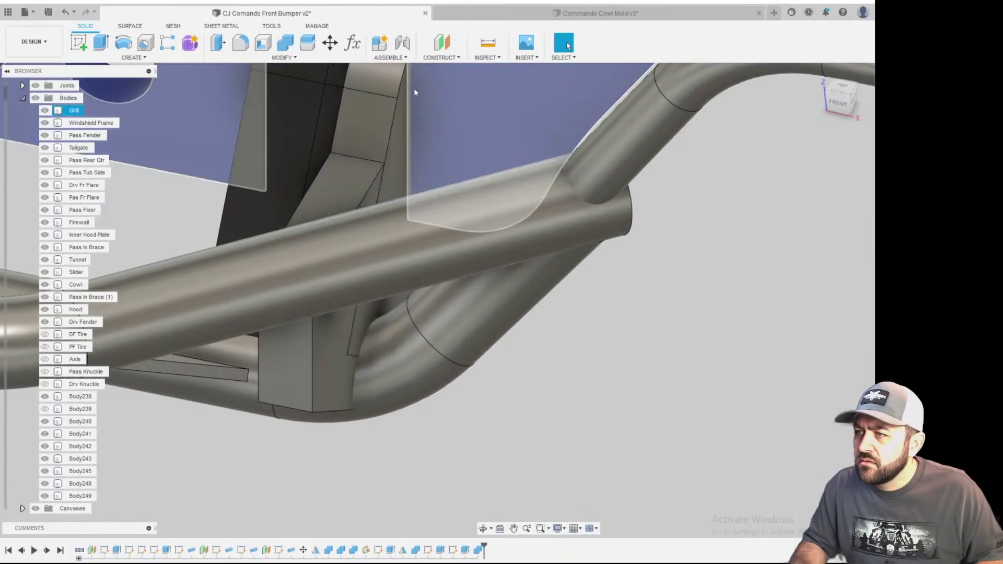
scroll(385, 220, "up", 10)
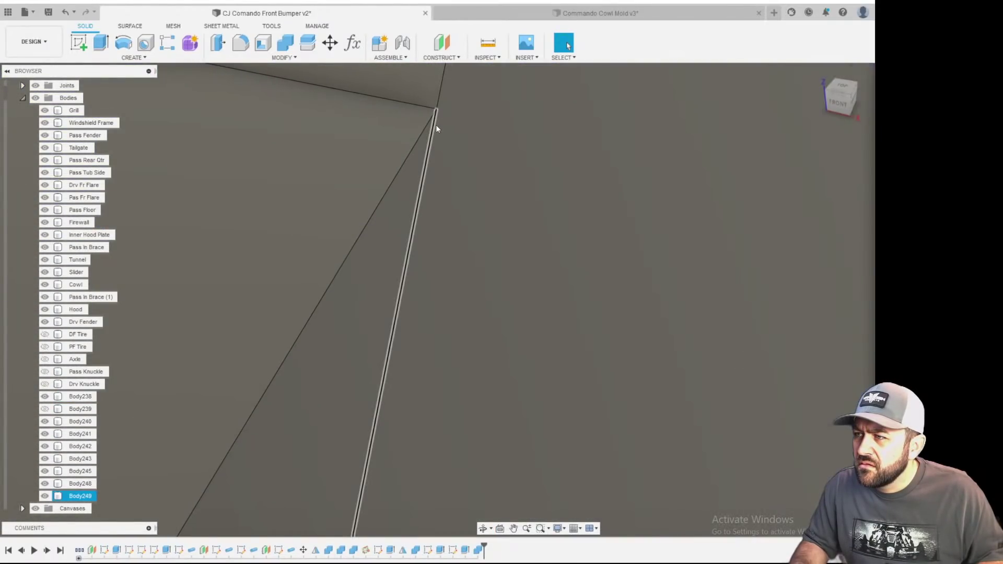
scroll(437, 158, "down", 10)
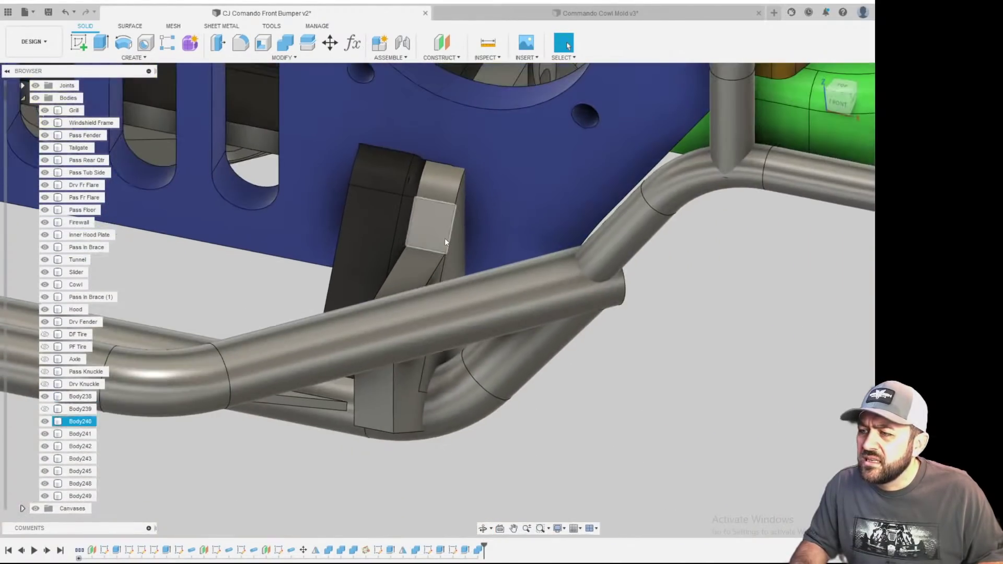
middle_click_drag(432, 334, 422, 395, "shift")
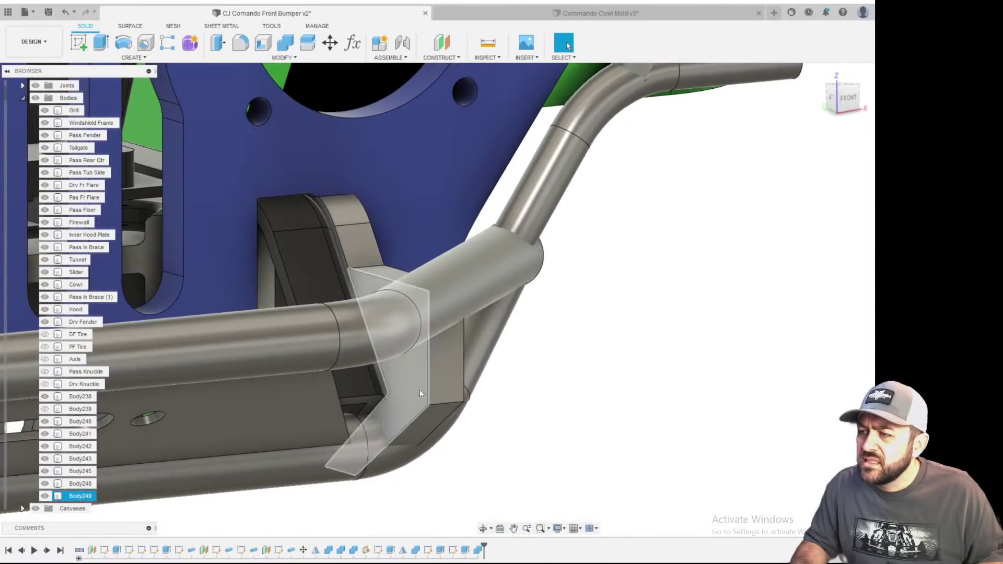
scroll(424, 395, "up", 10)
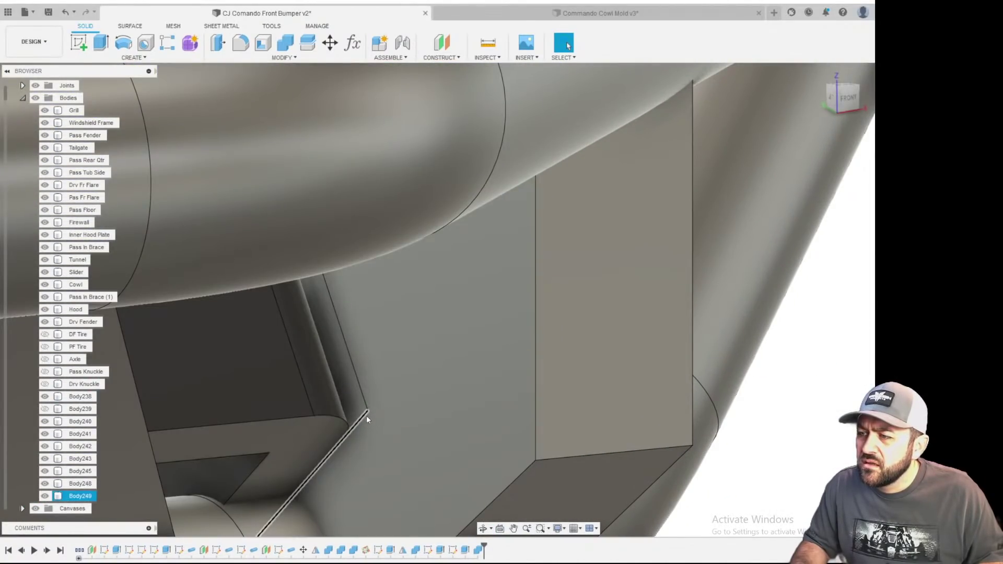
scroll(382, 354, "down", 10)
scroll(327, 264, "up", 4)
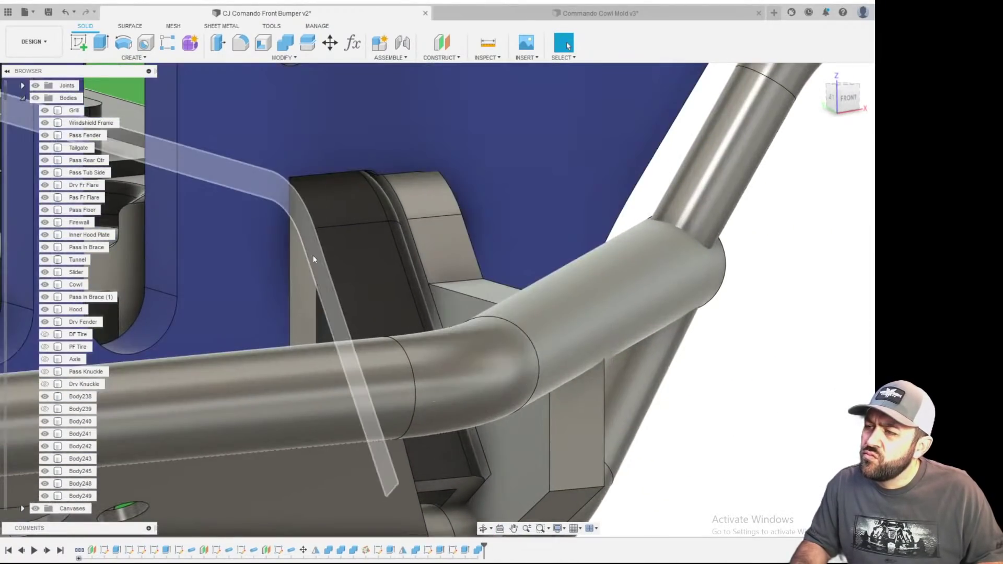
- Edit the bracket's last Combine join so that its tool body is no longer kept
right_click(477, 549)
left_click(508, 464)
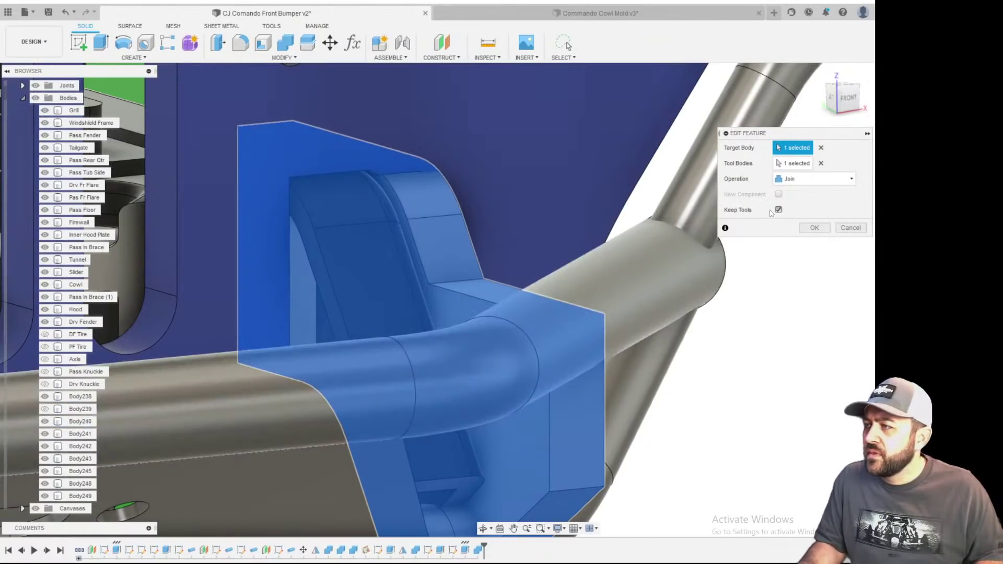
left_click(816, 229)
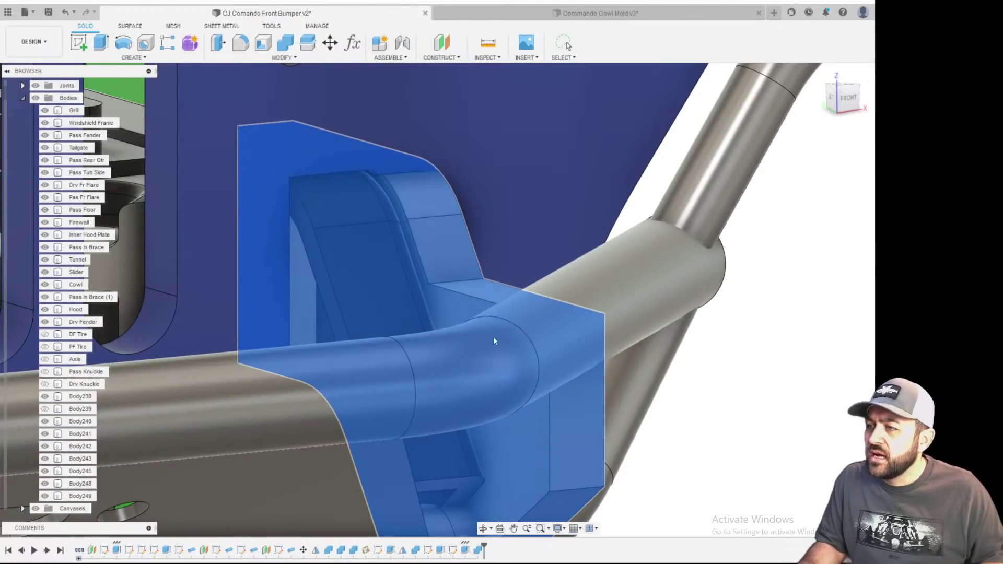
scroll(543, 314, "down", 3)
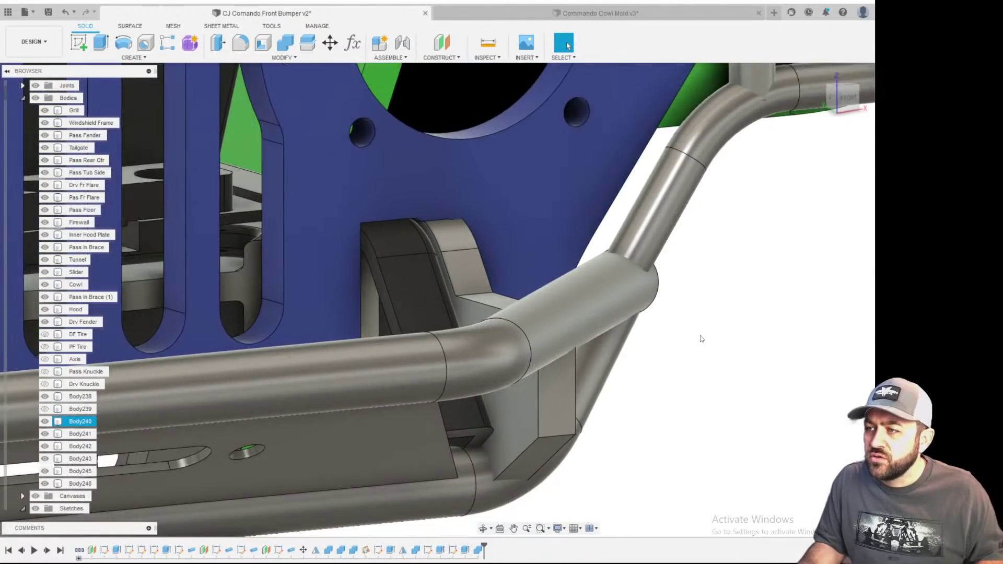
- Cut the bumper bracket Body238 with the tube bodies Body240 and Body243 using Combine, keeping the tool bodies
middle_click_drag(698, 338, 581, 343, "shift")
scroll(581, 343, "down", 1)
left_click(436, 388)
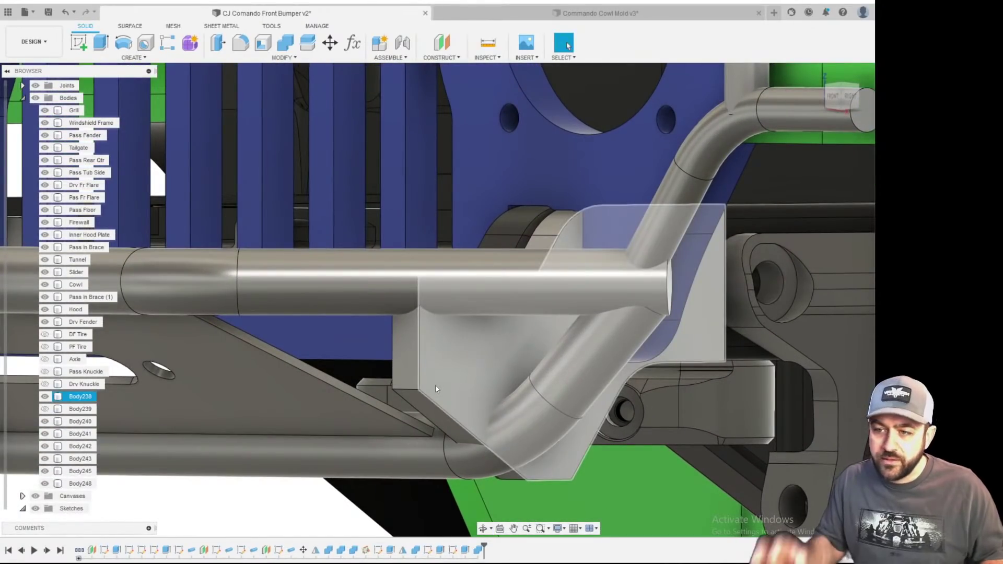
scroll(455, 349, "down", 4)
middle_click_drag(462, 349, 402, 340, "shift")
key("Escape")
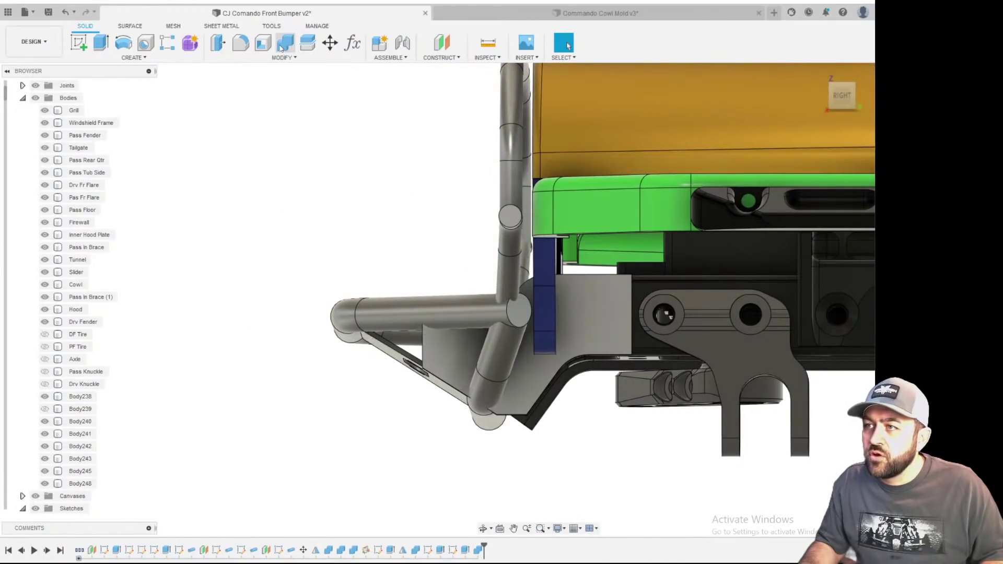
left_click(284, 44)
left_click(517, 389)
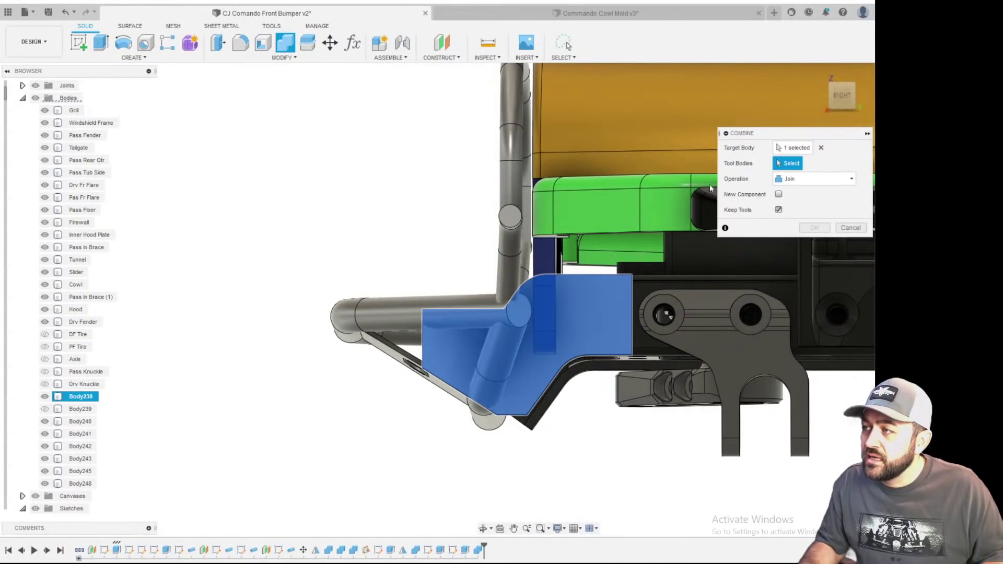
left_click(360, 325)
middle_click_drag(360, 325, 454, 361, "shift")
left_click(561, 388)
left_click(794, 180)
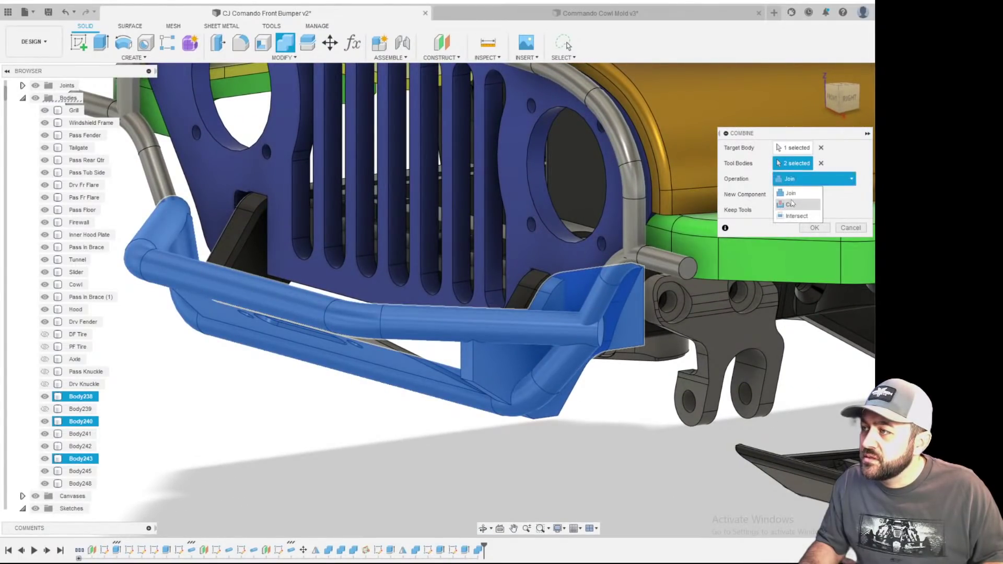
left_click(795, 206)
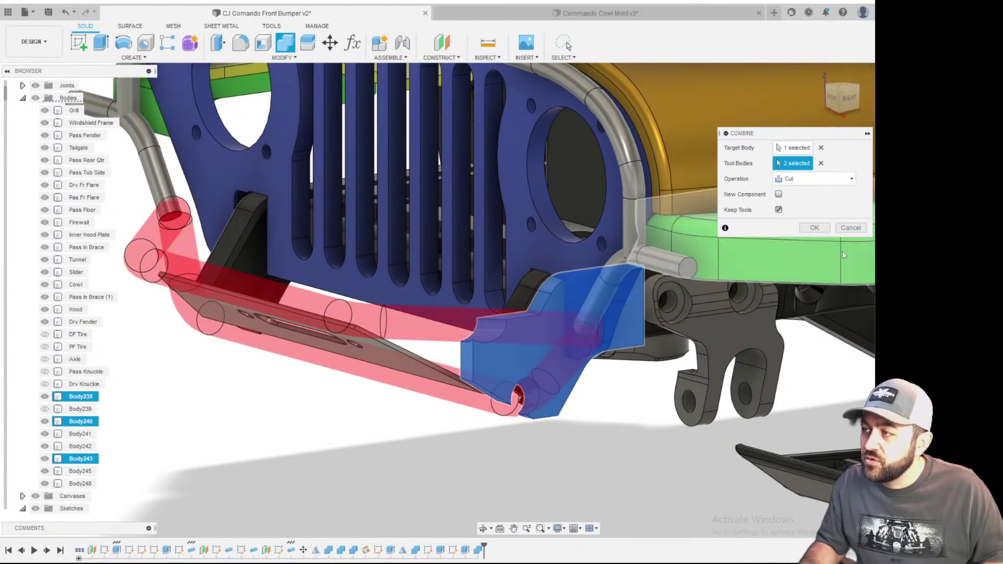
left_click(814, 228)
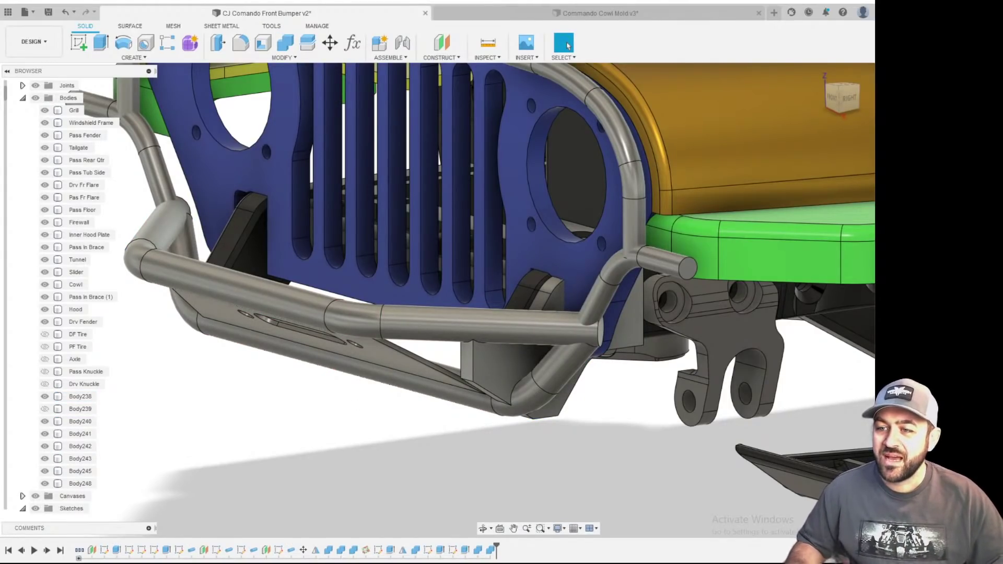
- Isolate the notched bracket Body238 so that all other bodies are hidden
scroll(541, 366, "up", 3)
mouse_move(528, 423)
middle_mouse_down("shift")
mouse_move(497, 410)
mouse_move(509, 423)
middle_mouse_up("shift")
left_click(478, 377)
scroll(460, 456, "up", 3)
middle_click_drag(465, 457, 520, 408, "shift")
left_click(482, 296)
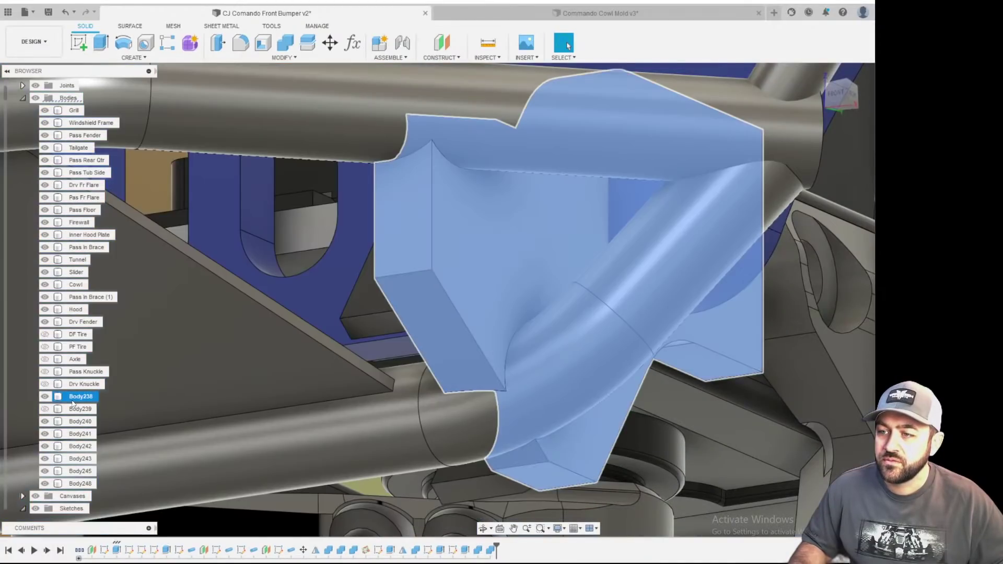
right_click(73, 403)
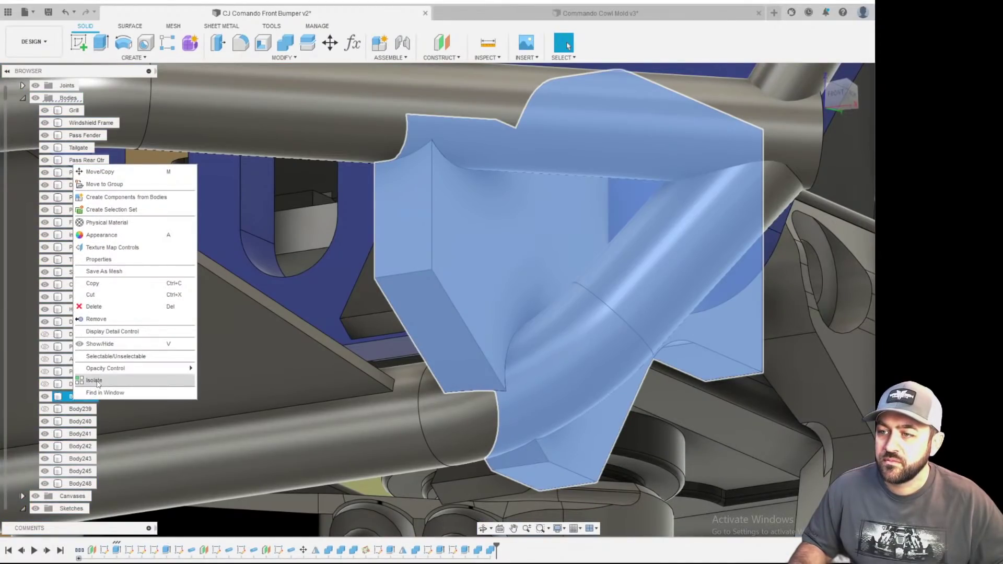
left_click(89, 379)
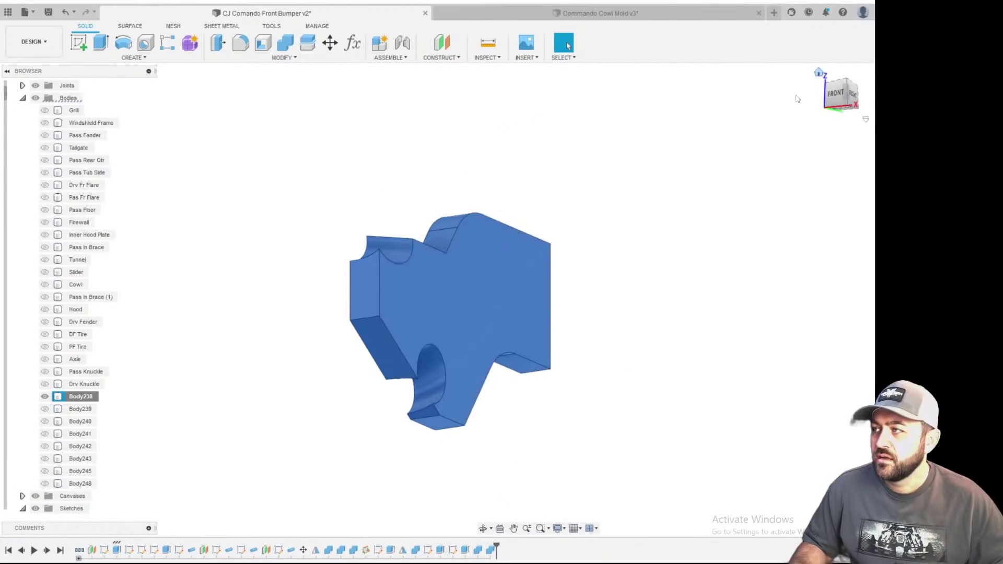
- Start a sketch on the flat side face of the isolated bracket, viewed straight from the right
left_click(854, 96)
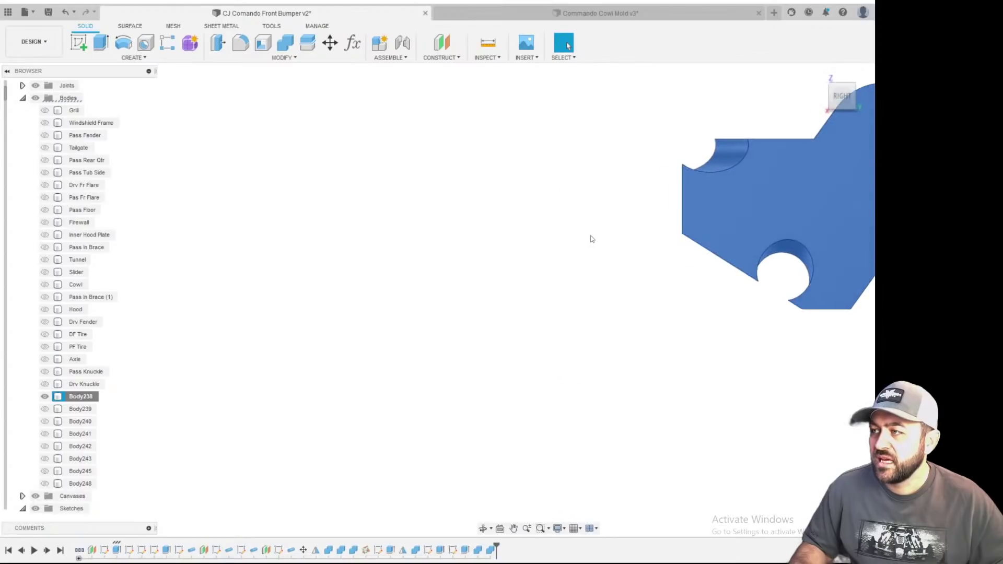
scroll(462, 196, "down", 3)
scroll(453, 197, "up", 6)
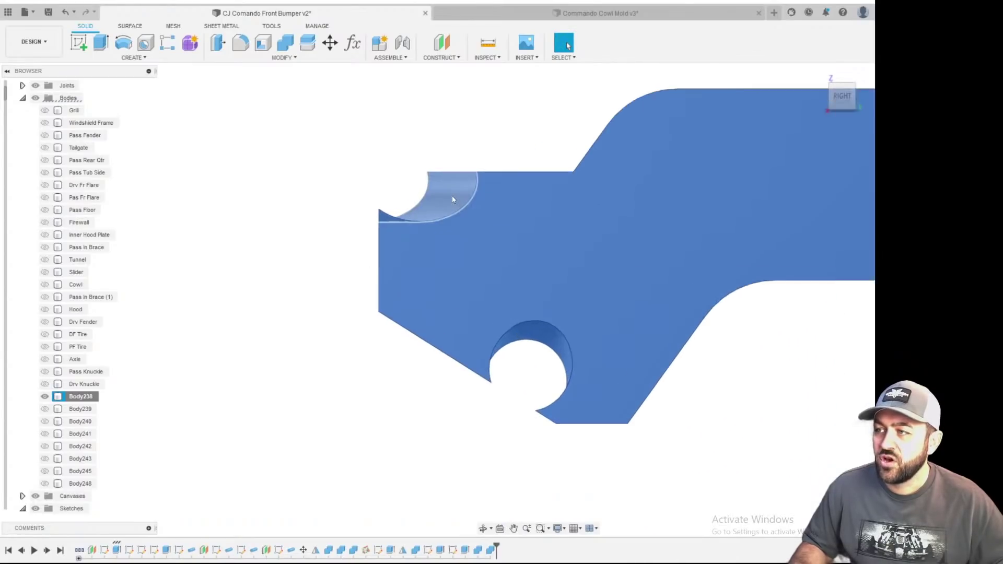
left_click(197, 170)
scroll(202, 182, "down", 3)
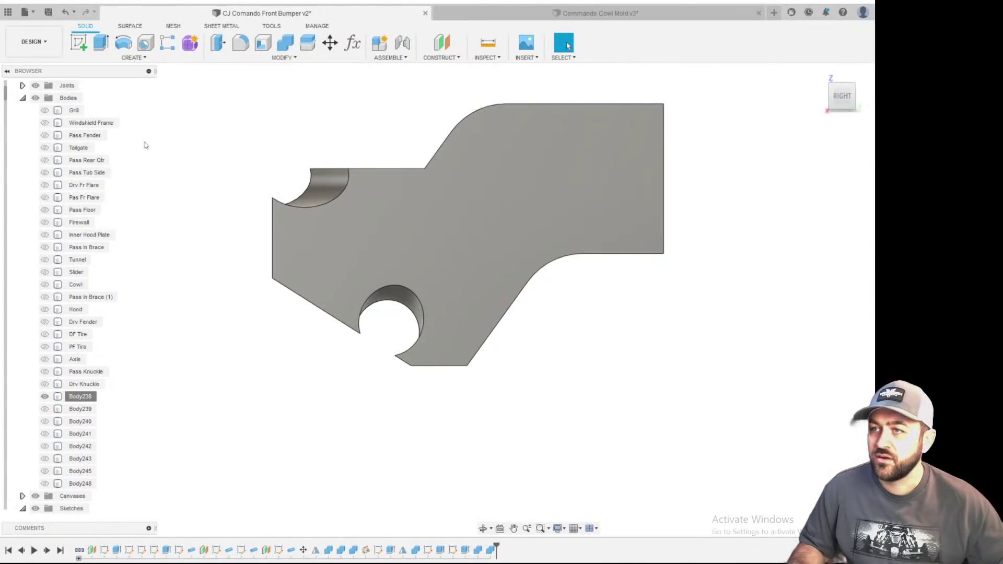
left_click(78, 43)
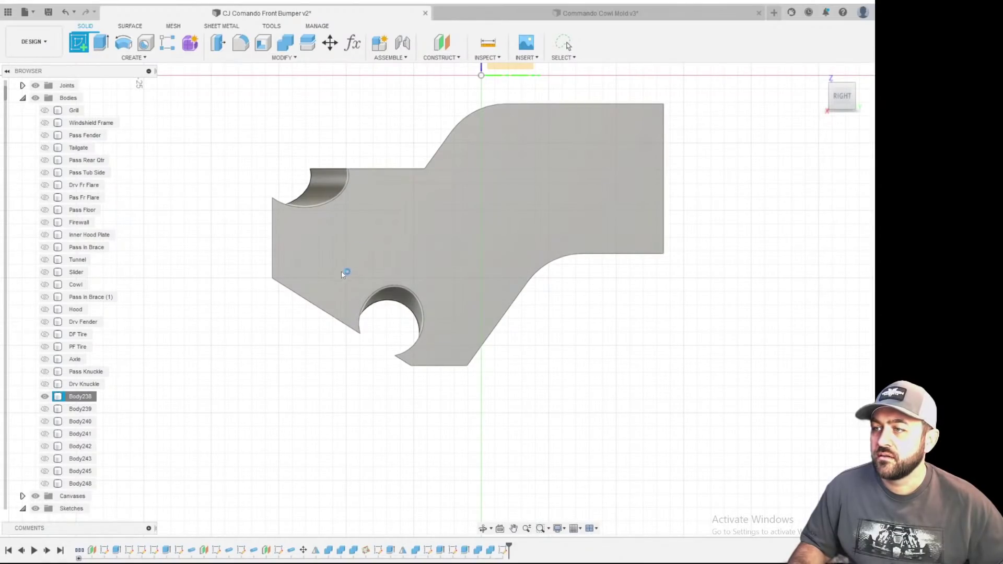
left_click(336, 298)
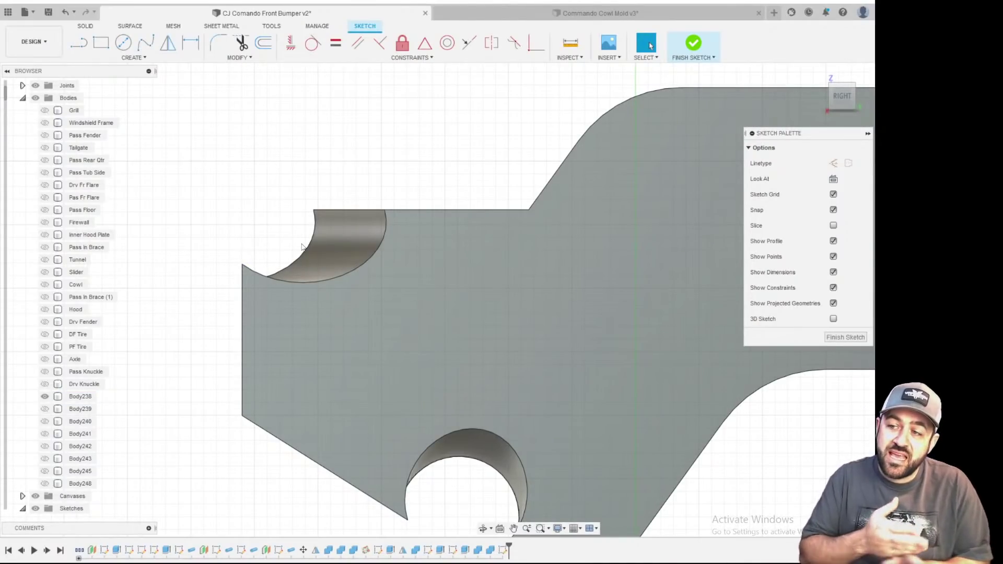
- Project the edge of the bracket's lower round tube notch into the sketch
scroll(302, 247, "up", 5)
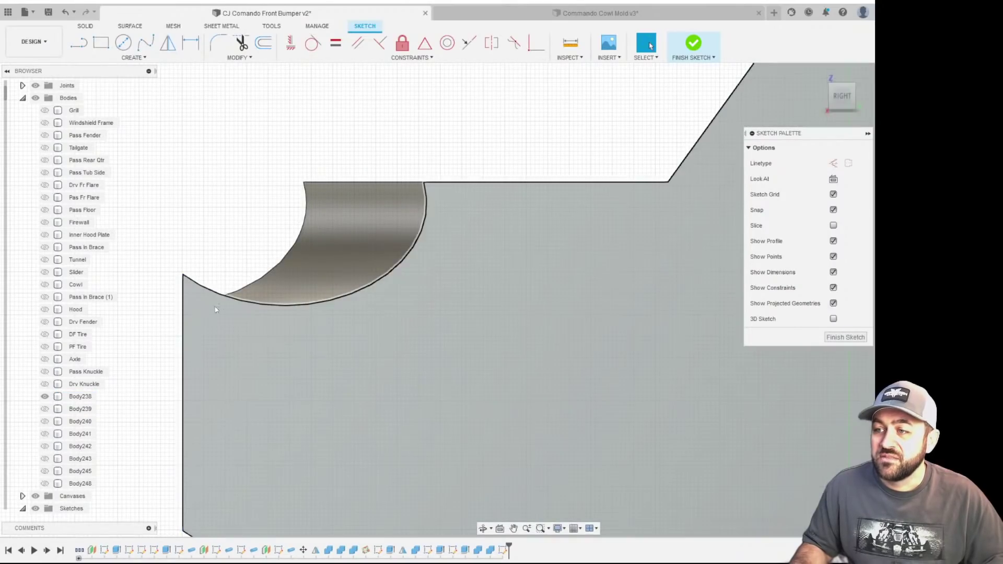
scroll(284, 232, "down", 3)
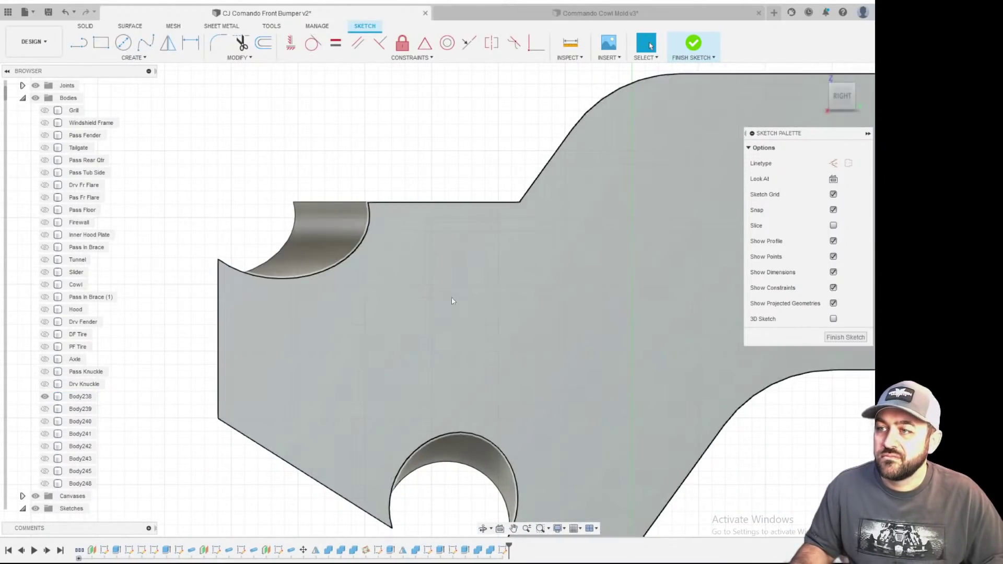
scroll(450, 291, "down", 3)
scroll(447, 451, "up", 2)
scroll(448, 453, "down", 3)
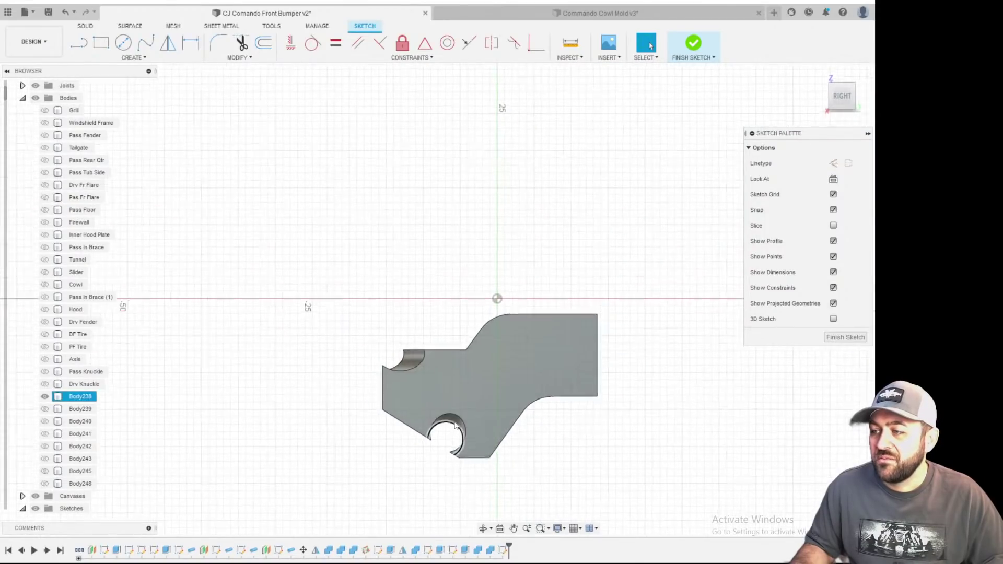
scroll(449, 460, "up", 4)
middle_click_drag(448, 472, 418, 306)
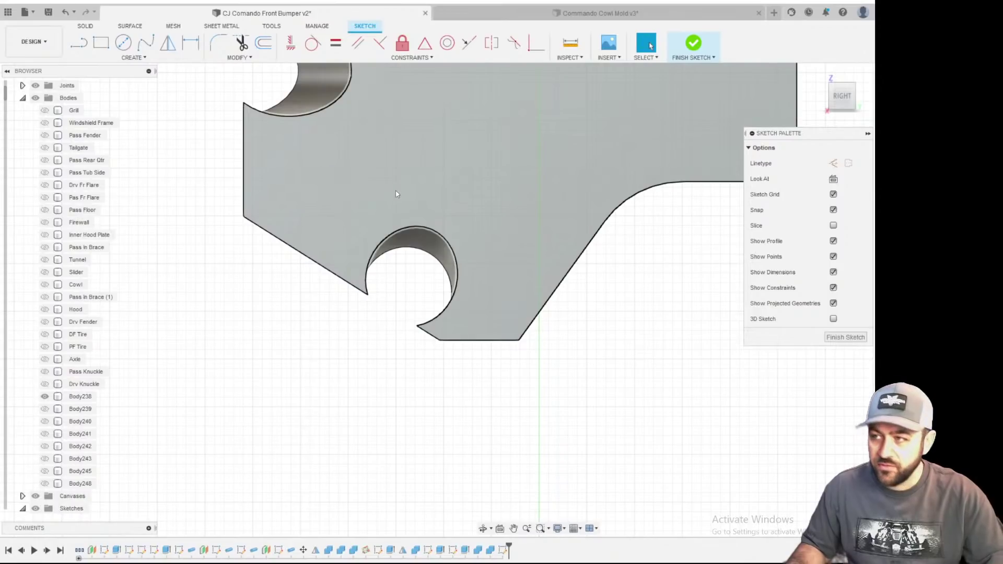
key("p")
left_click(397, 232)
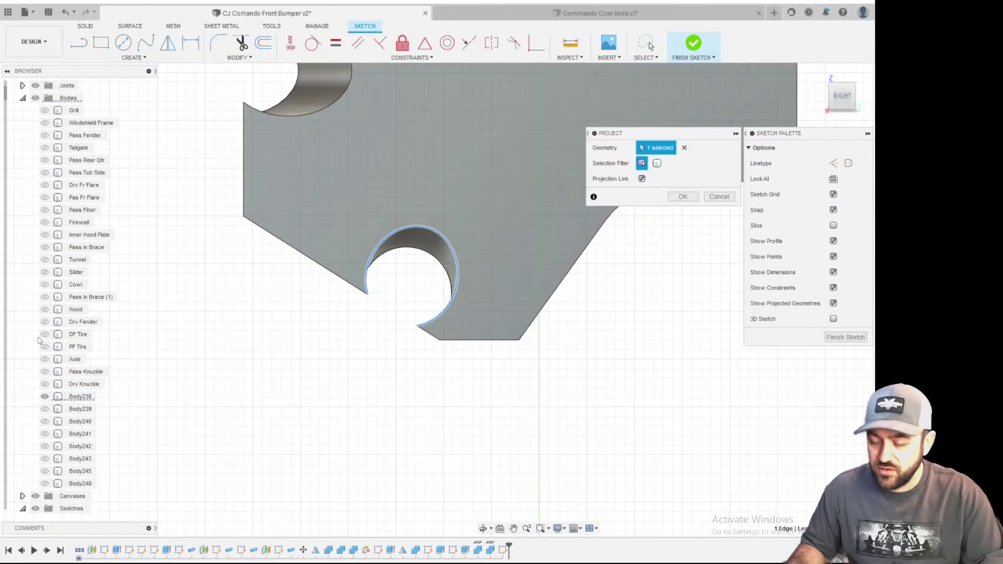
key("Return")
- Draw a horizontal line about 5.4 mm long from the lower notch's projected arc to the bracket's slanted rear edge
middle_click_drag(381, 327, 251, 329)
scroll(293, 298, "up", 2)
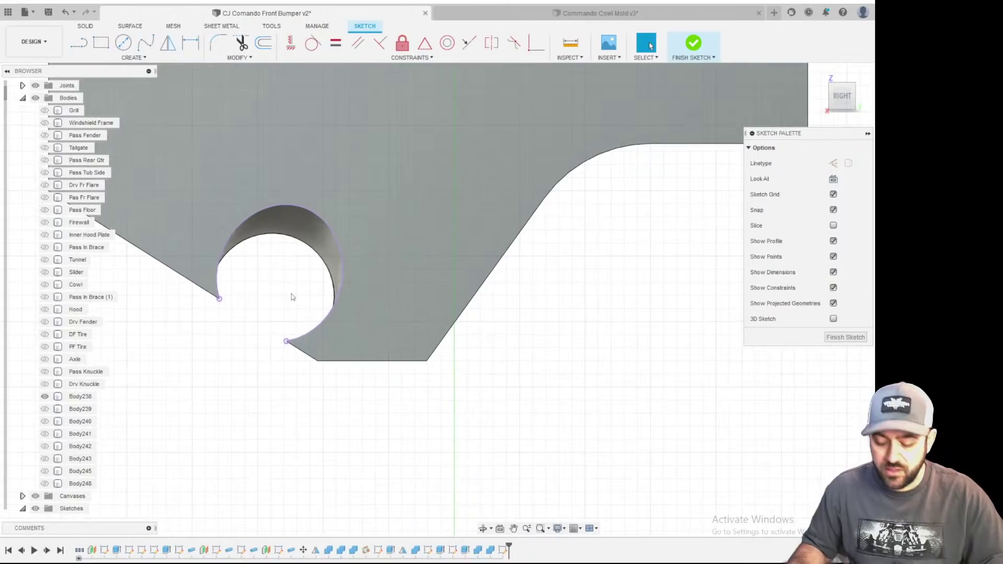
key("l")
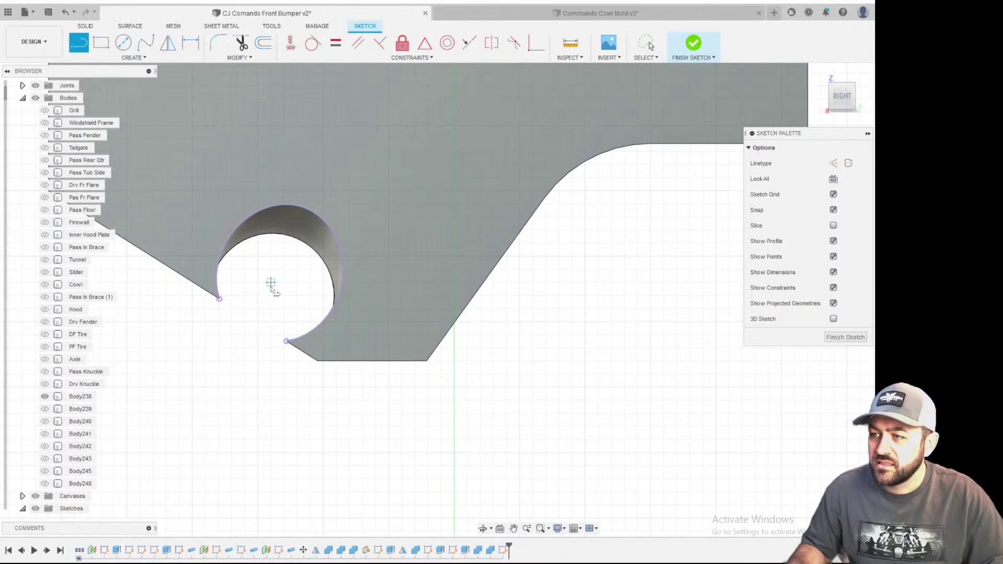
left_click(341, 285)
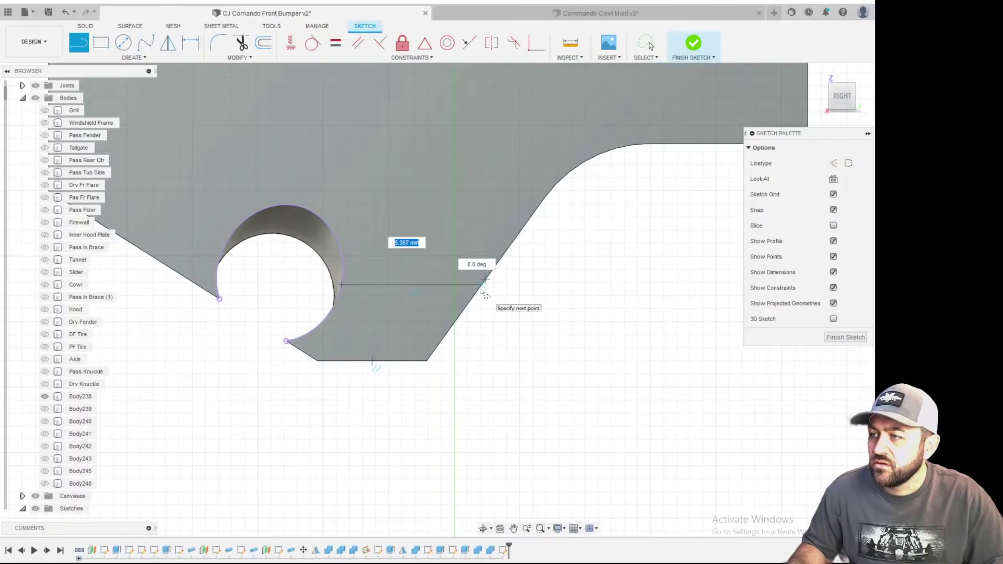
scroll(481, 287, "down", 2)
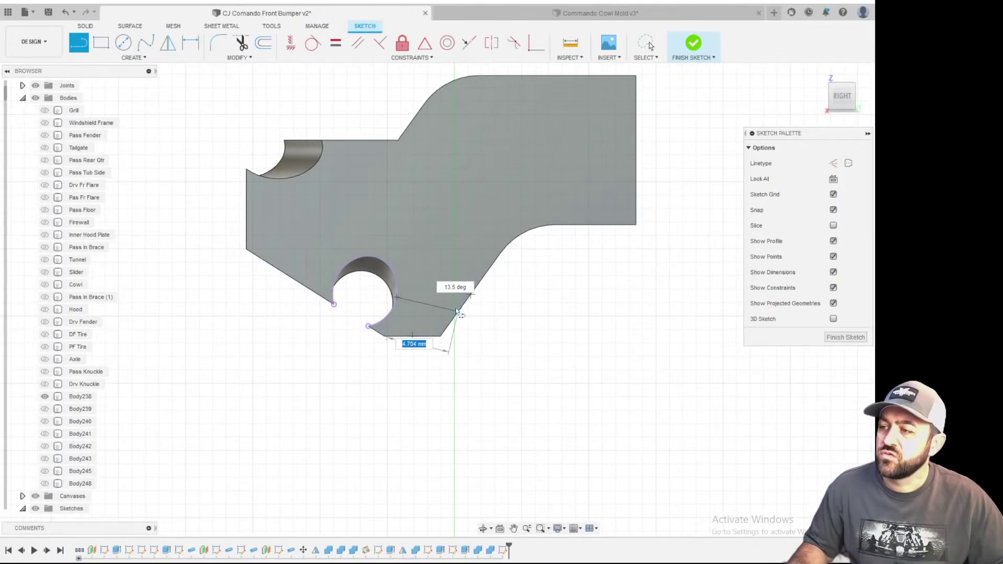
scroll(480, 287, "up", 2)
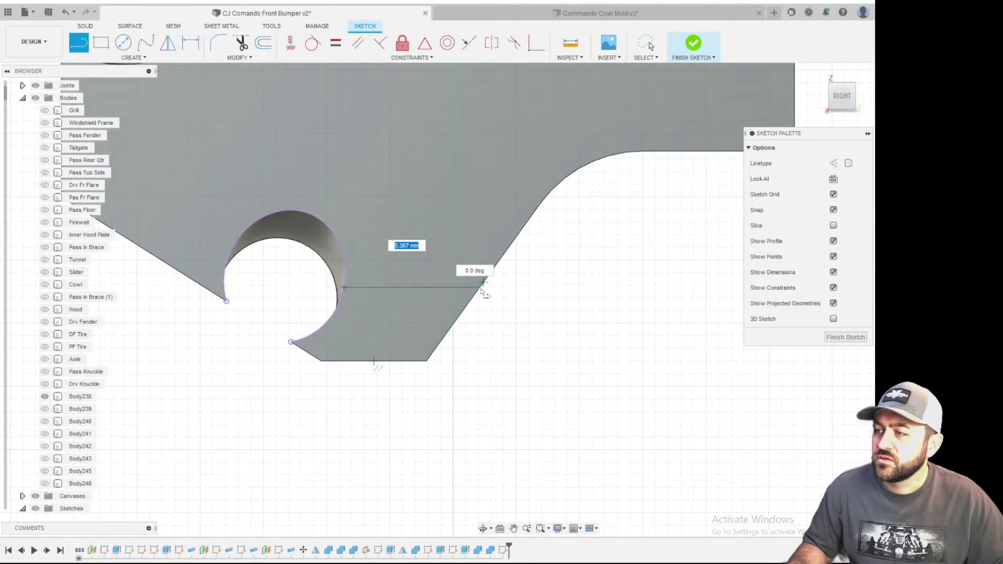
double_click(481, 287)
scroll(475, 314, "down", 2)
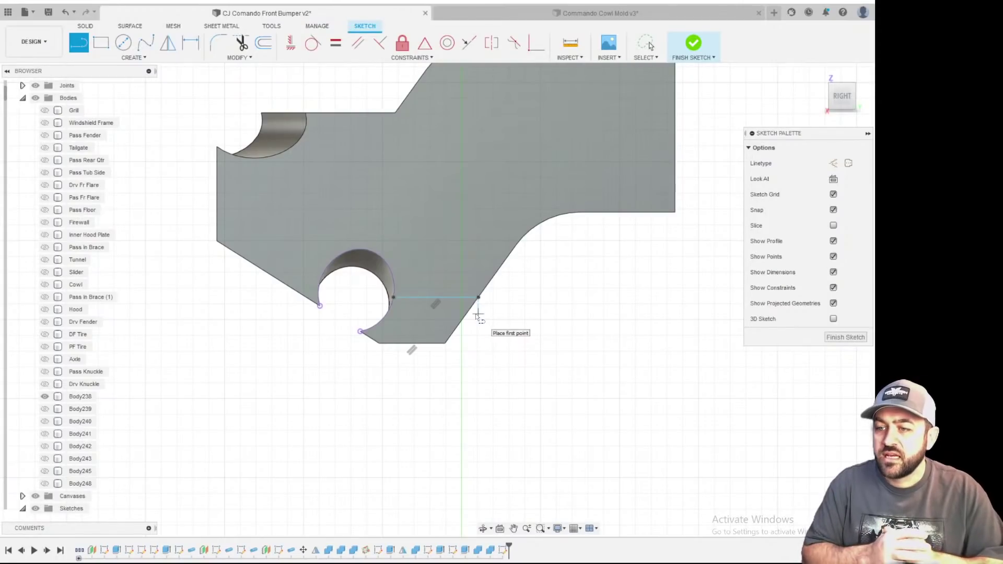
scroll(393, 345, "down", 2)
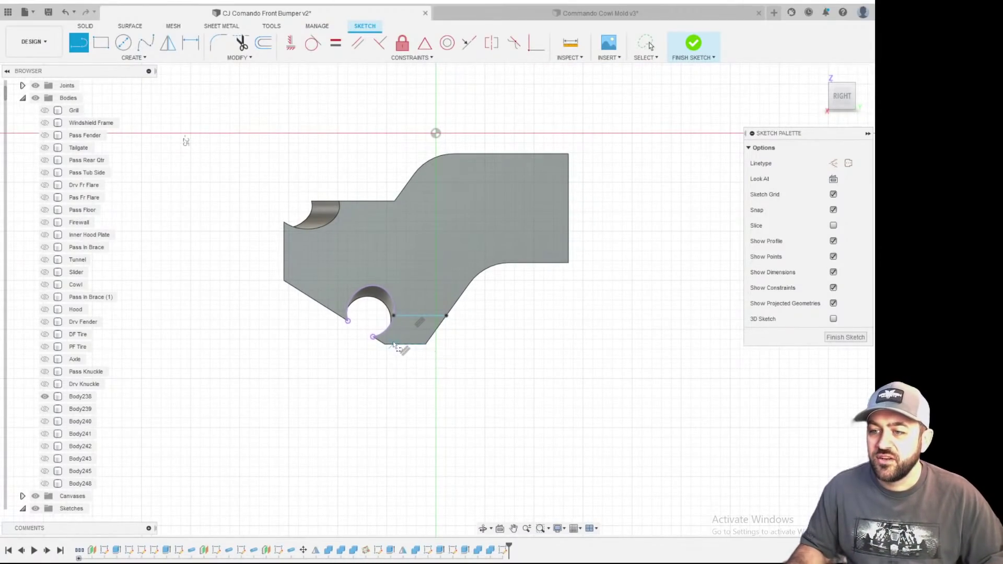
scroll(425, 314, "up", 3)
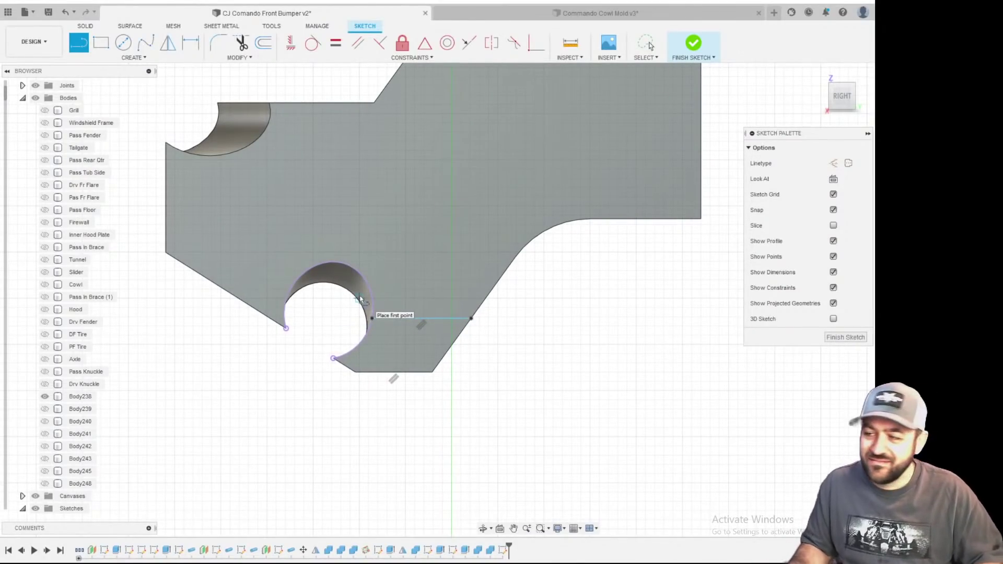
scroll(283, 312, "down", 2)
scroll(342, 345, "up", 4)
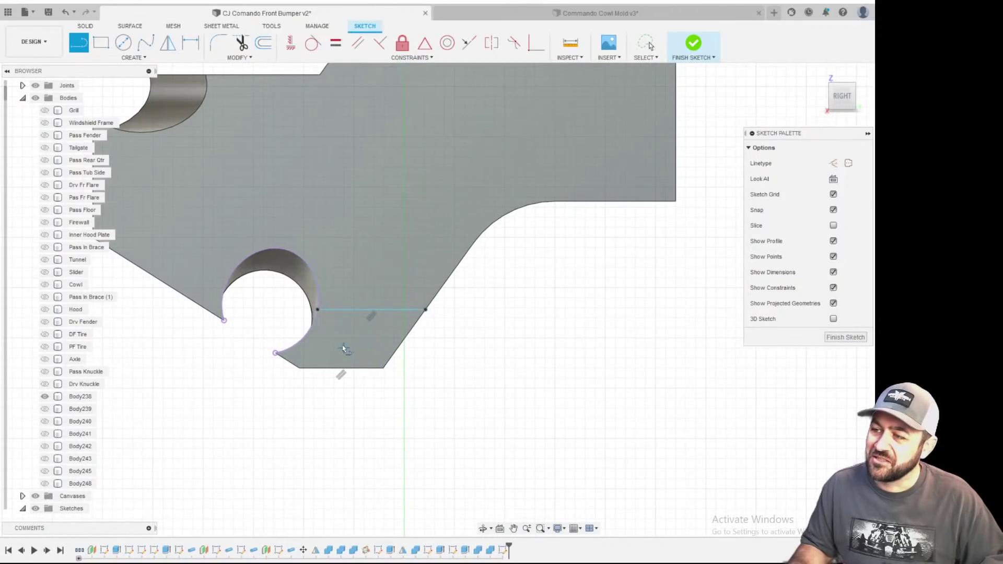
key("d")
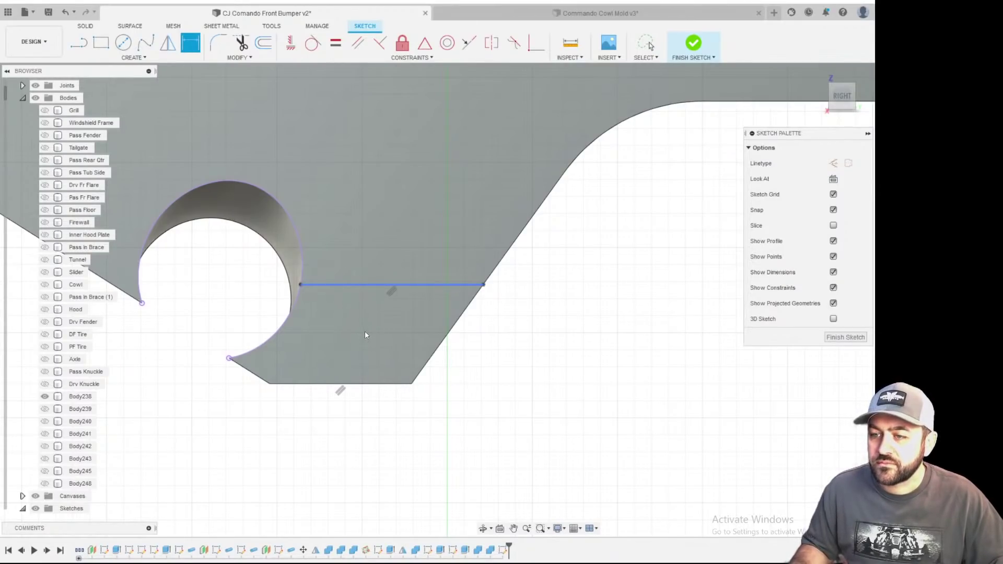
key("Escape")
scroll(366, 332, "down", 3)
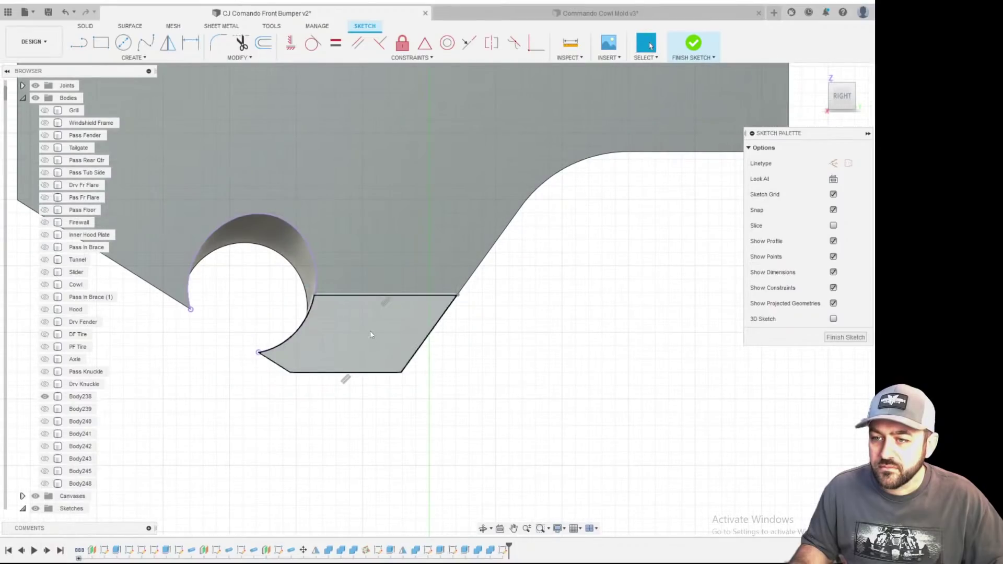
- Move the horizontal line's endpoint slightly higher along the lower notch's projected arc, keeping the line attached to the slanted rear edge
scroll(354, 309, "up", 2)
left_click(354, 308)
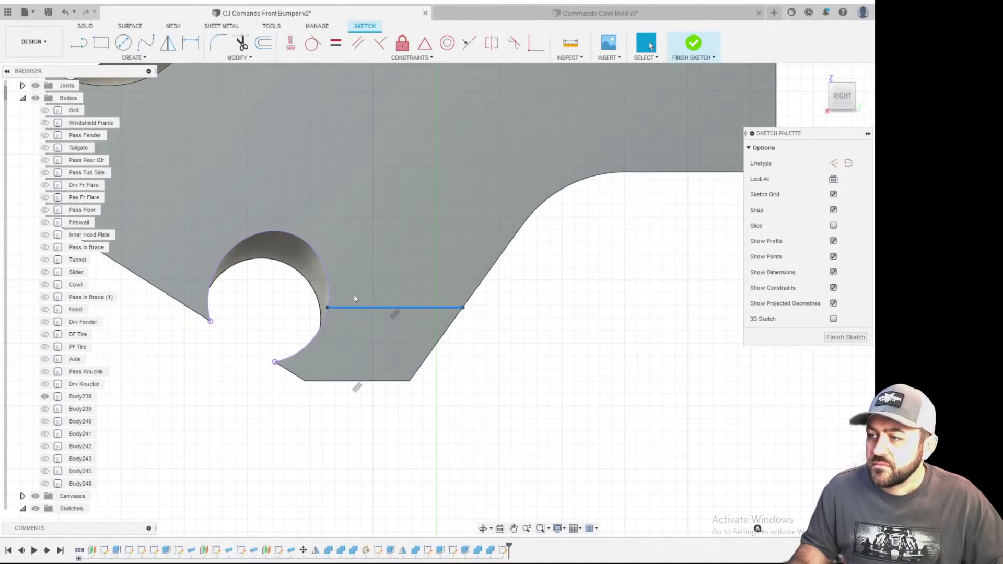
scroll(342, 307, "up", 3)
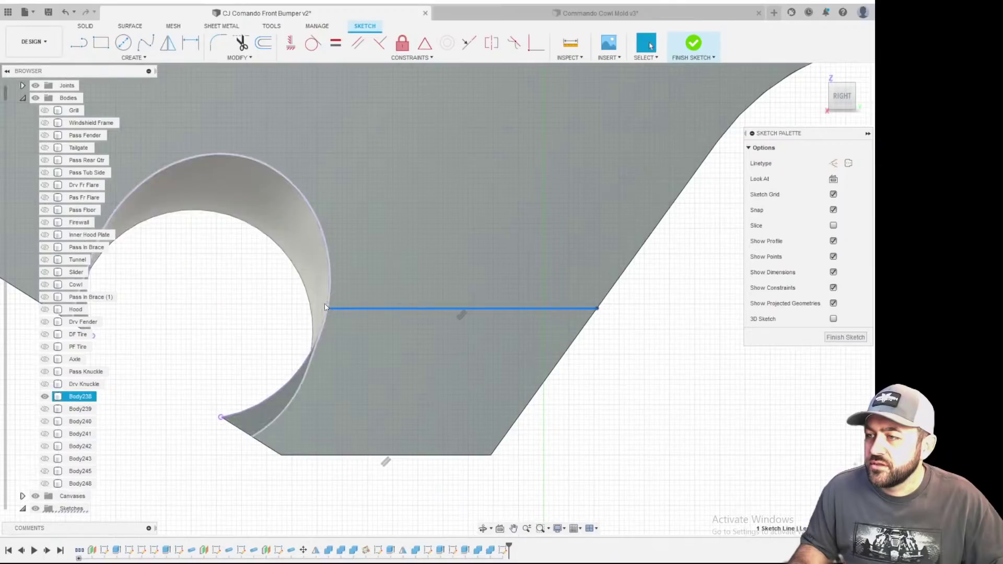
left_click(334, 293)
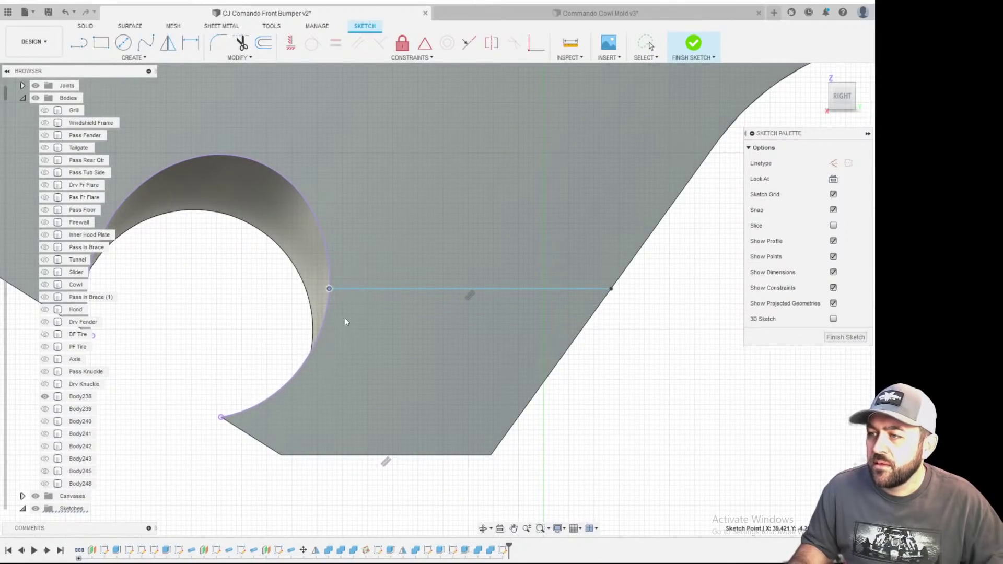
scroll(337, 314, "down", 2)
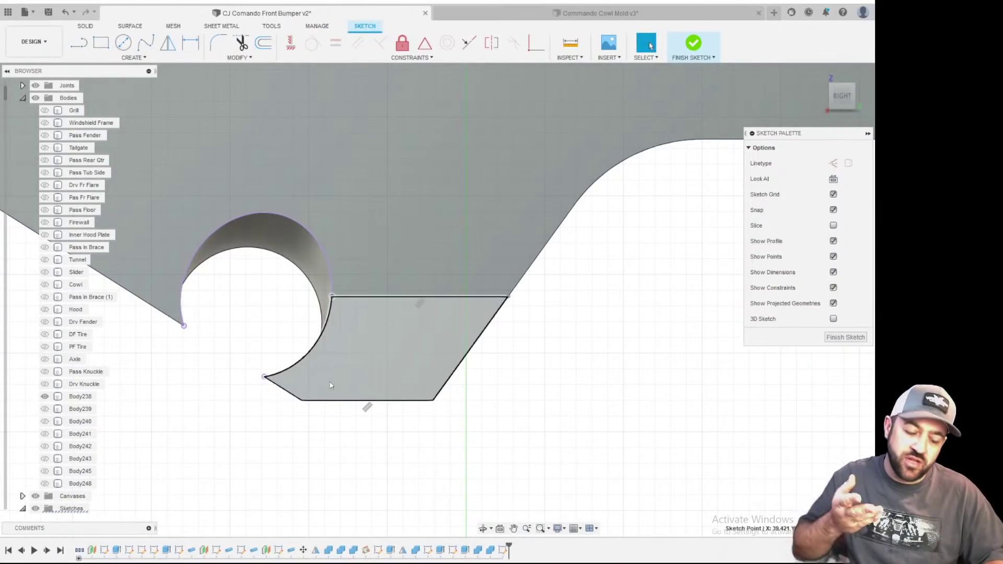
scroll(330, 385, "down", 2)
left_click(473, 434)
scroll(361, 314, "up", 3)
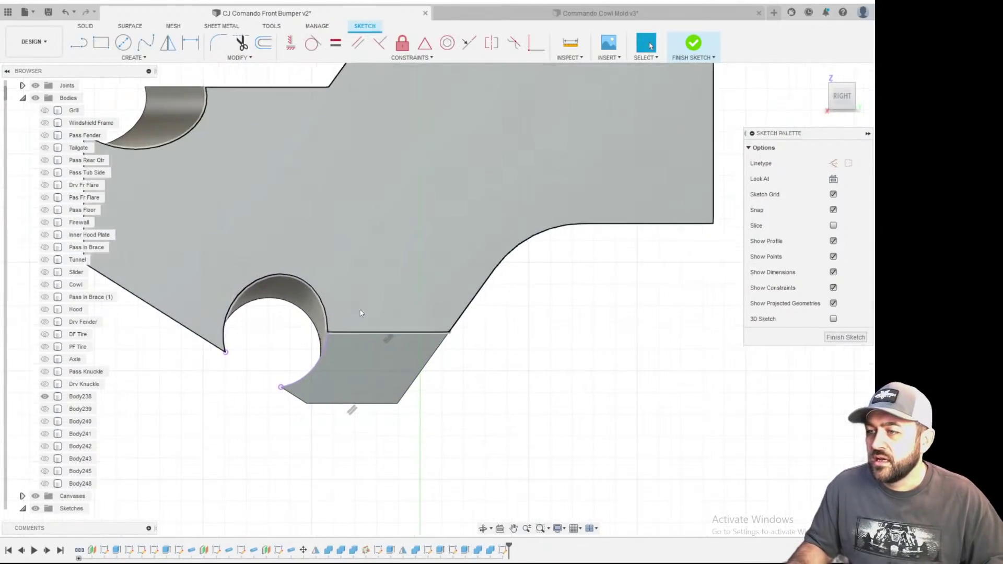
scroll(368, 374, "down", 3)
scroll(280, 377, "up", 2)
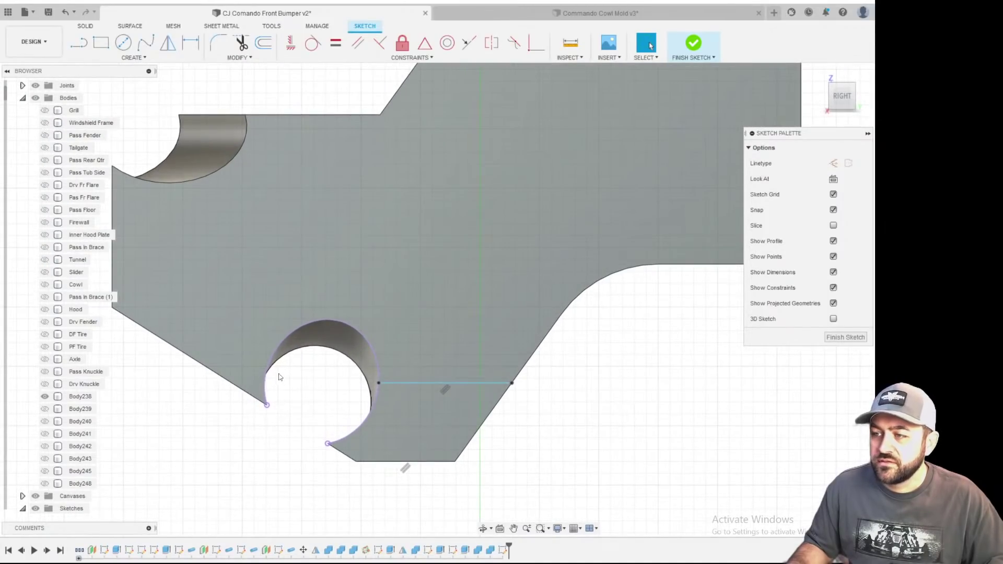
- Draw a diagonal line from the front of the lower notch's projected arc to the lower edge of the upper tube notch
left_click(79, 43)
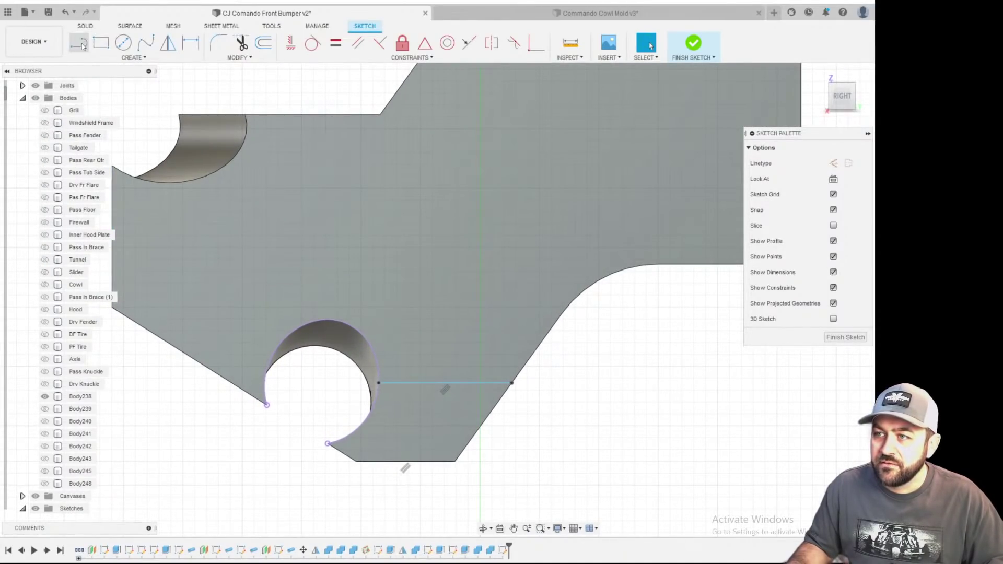
left_click(276, 349)
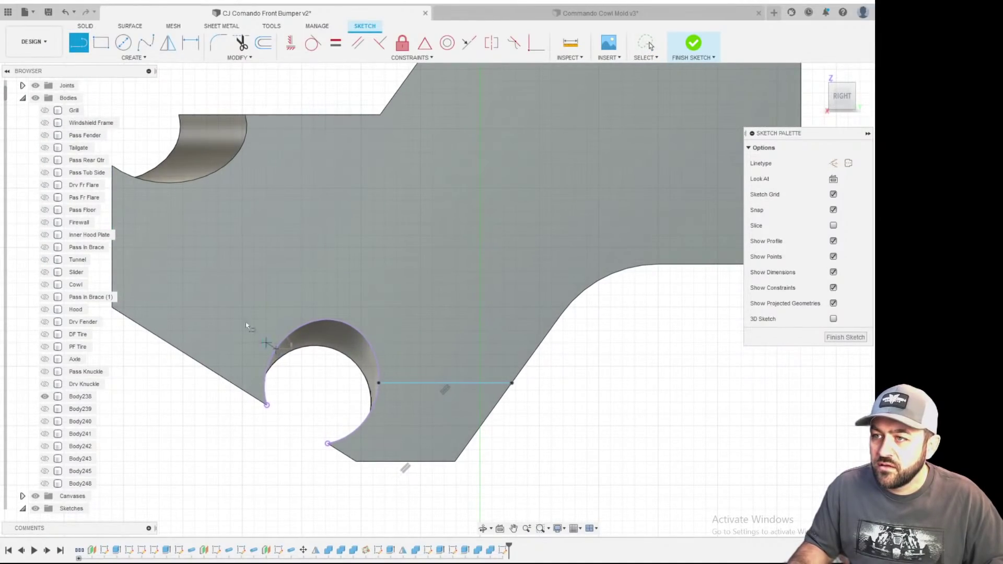
middle_click_drag(195, 259, 335, 328)
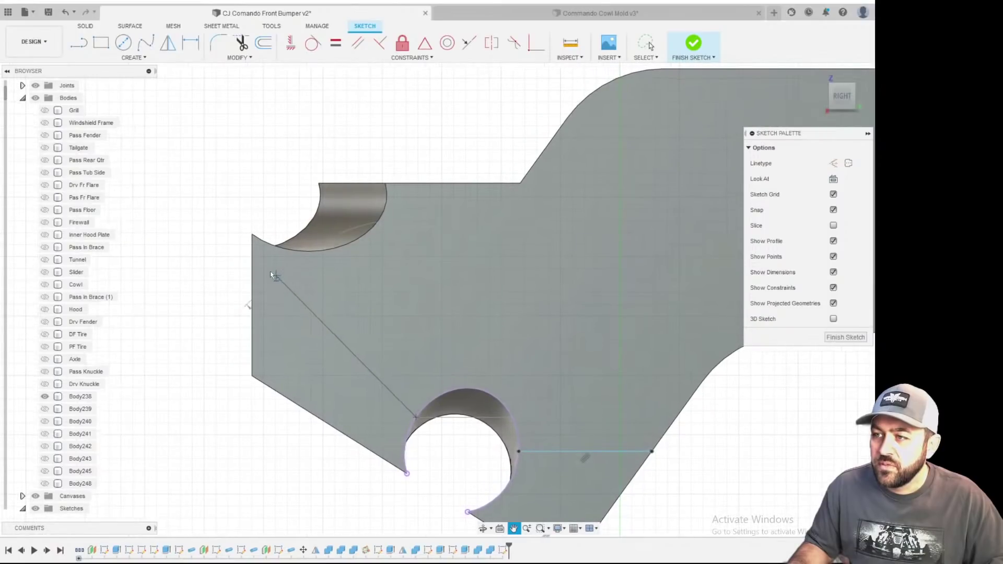
left_click(288, 252)
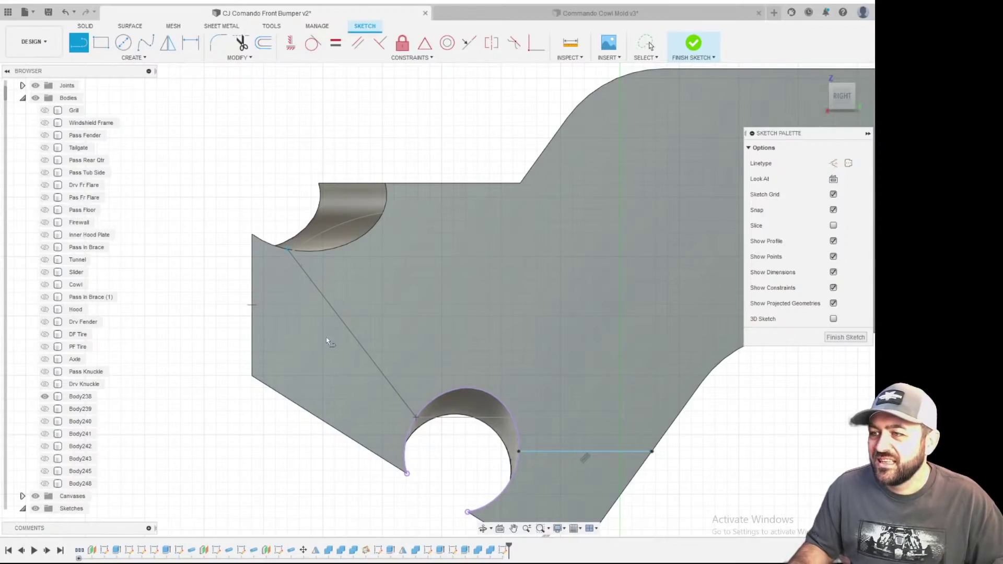
scroll(307, 340, "down", 2)
scroll(307, 340, "up", 2)
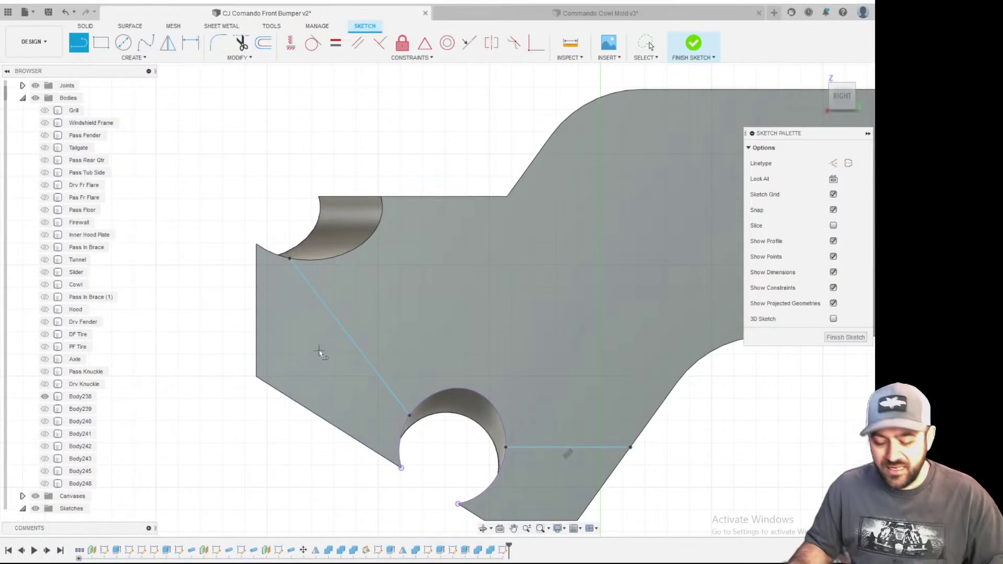
- Project the outline of the bracket's flat side face into the sketch
key("p")
left_click(320, 349)
key("Return")
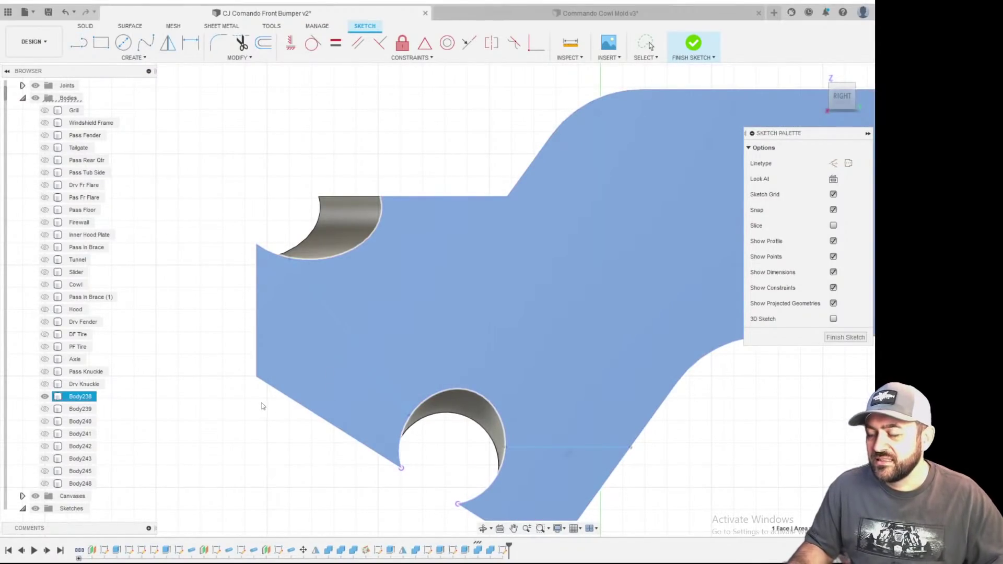
key("Escape")
key("e")
left_click(454, 452)
left_click(324, 398)
scroll(387, 418, "up", 2)
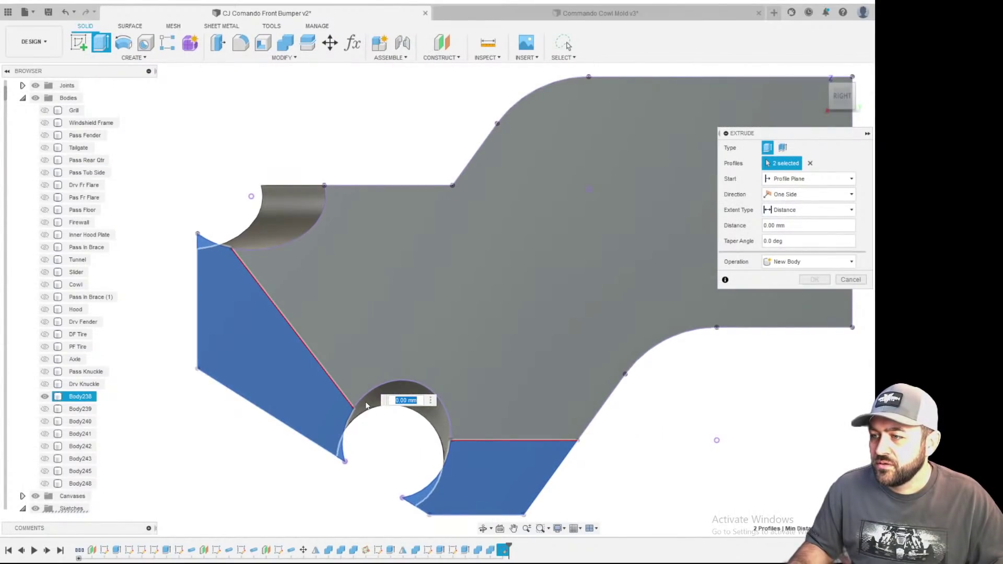
left_click_drag(366, 405, 366, 408)
scroll(365, 453, "down", 3)
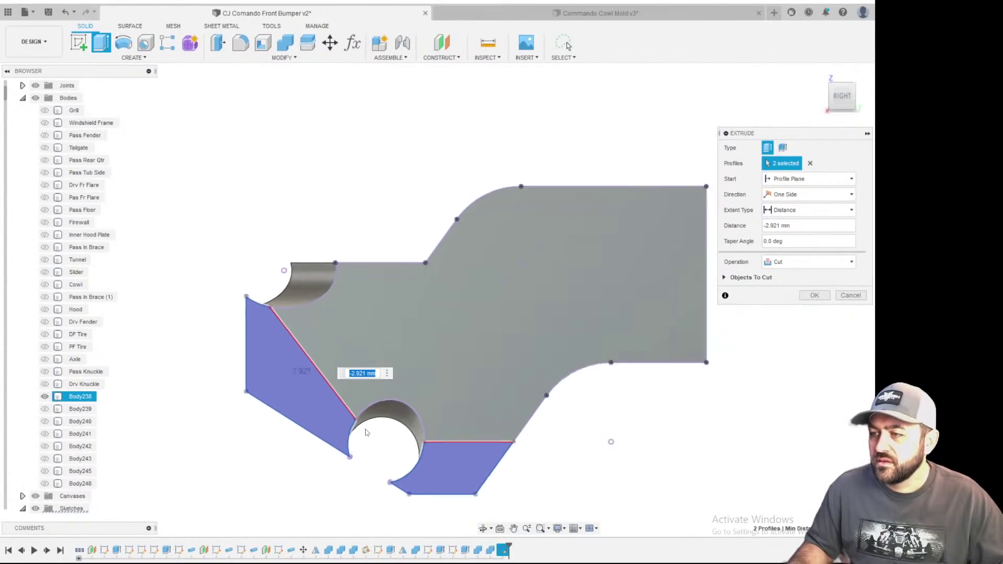
scroll(364, 439, "up", 2)
key("Escape")
- Project the far-side edges of the lower and upper tube notches and the upper notch's top edge into the sketch
key("p")
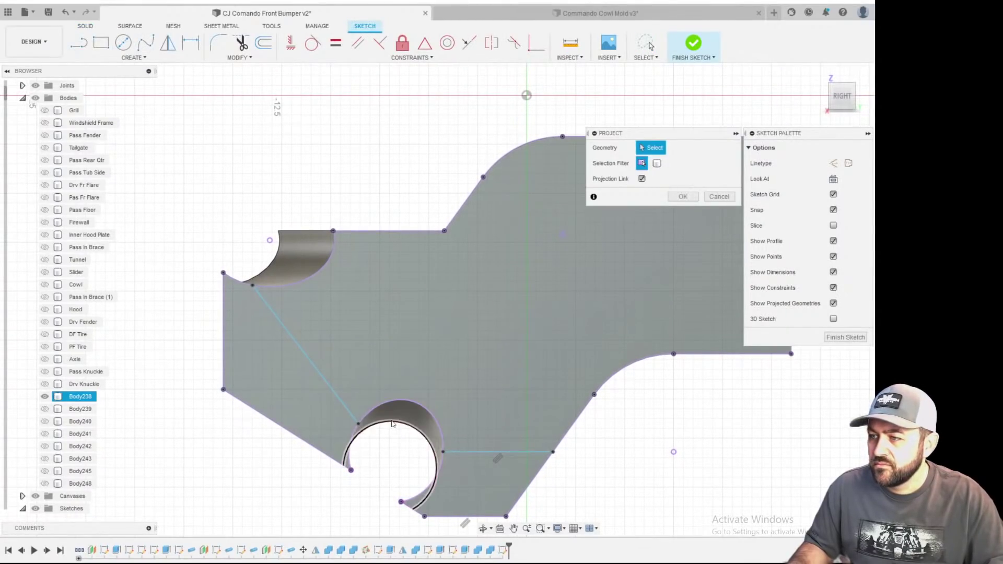
left_click(373, 444)
key("Return")
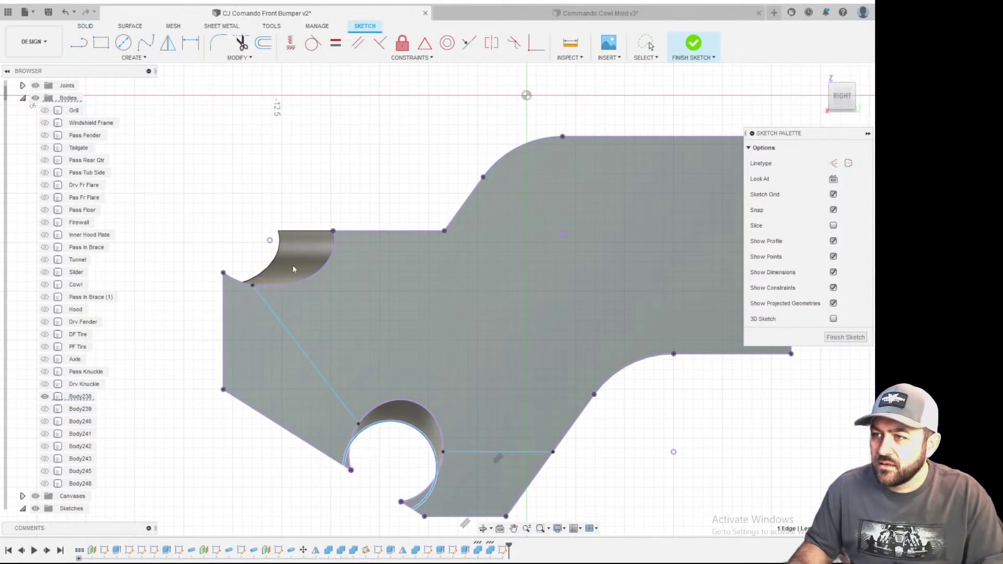
key("p")
left_click(274, 259)
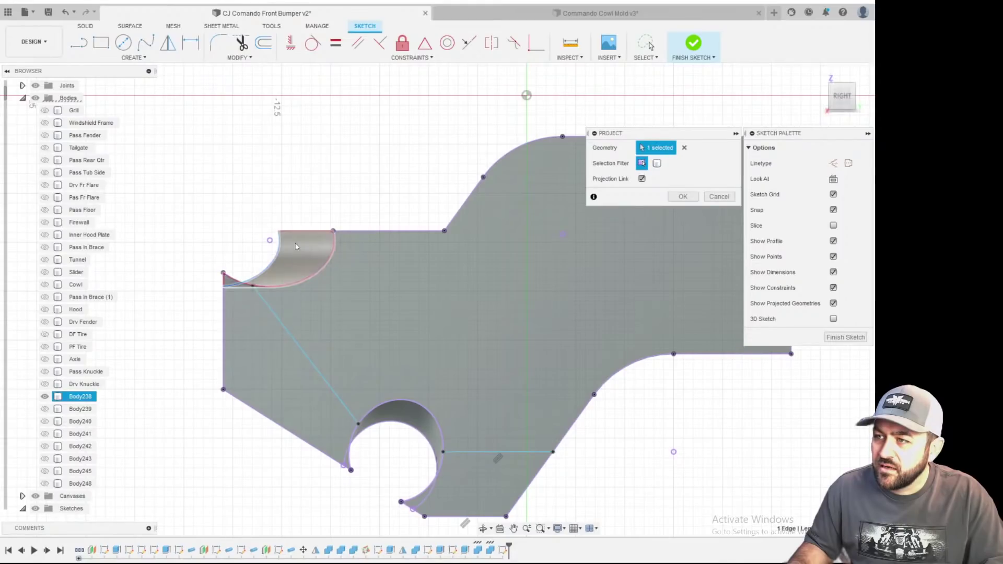
left_click(296, 230)
key("Return")
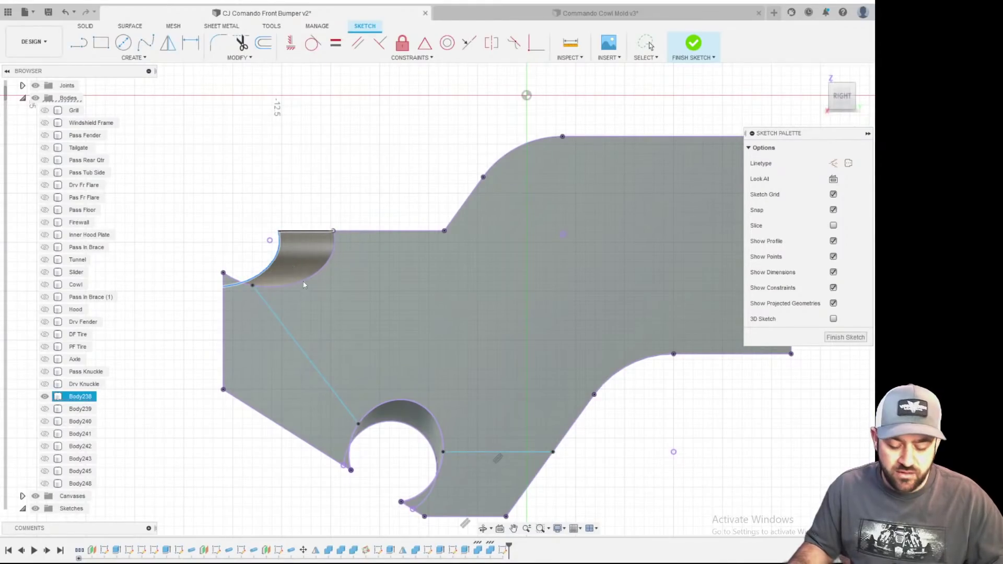
- Start an Extrude with three profiles: the upper notch area, the small region at its front tip, and the section in front of the diagonal line
key("e")
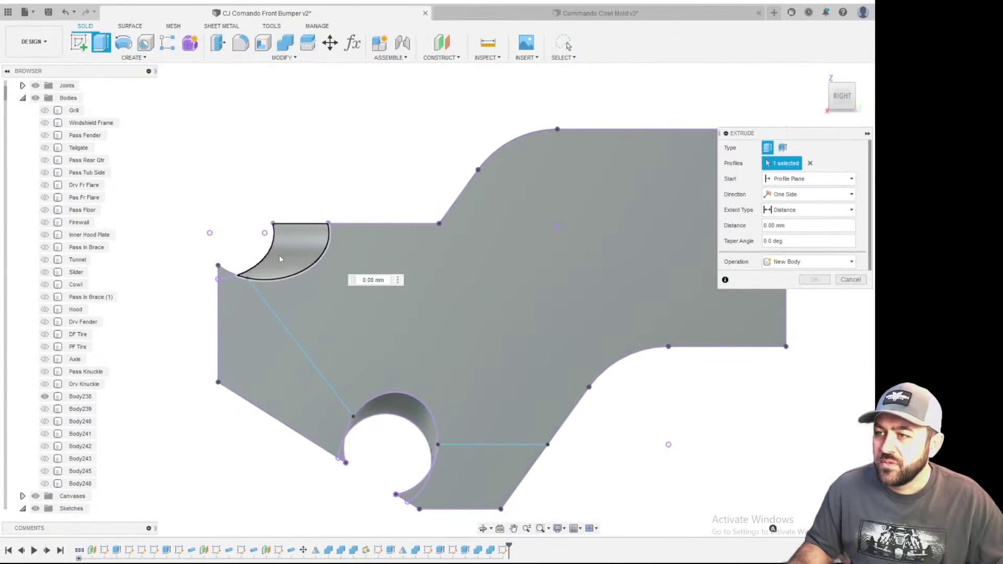
left_click(279, 255)
left_click(220, 271)
left_click(241, 340)
left_click(278, 372)
left_click(319, 388)
left_click(353, 378)
left_click(541, 170)
left_click(810, 163)
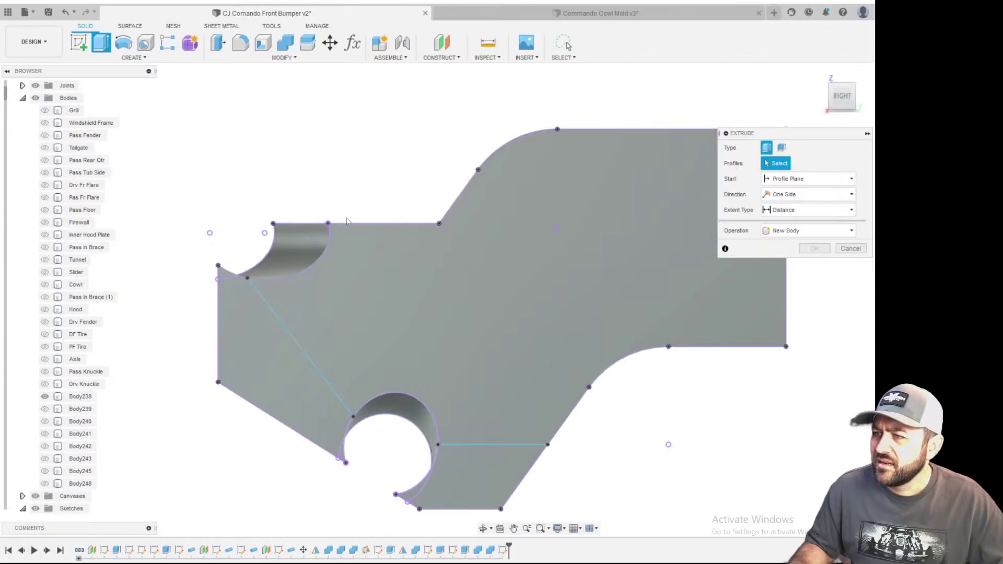
left_click(298, 238)
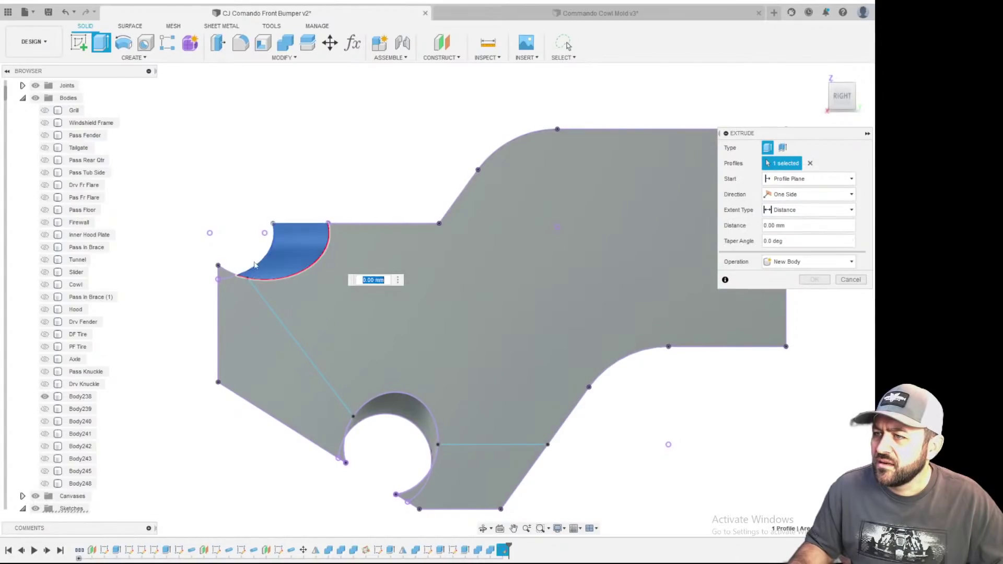
left_click(222, 277)
left_click(236, 305)
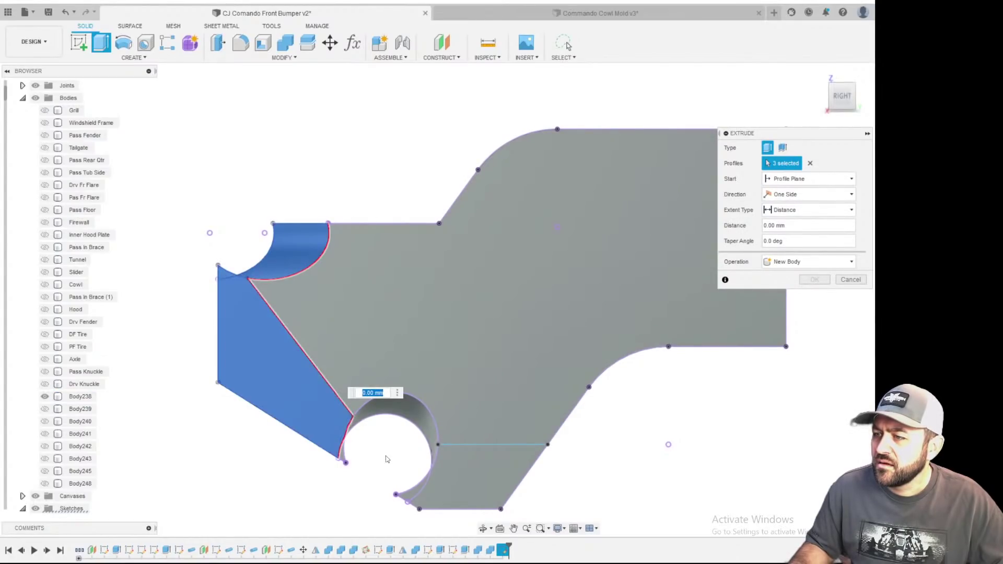
- Add the regions around the lower notch and the section below the horizontal line to the extrusion, for seven profiles in total
scroll(386, 457, "up", 3)
left_click(353, 373)
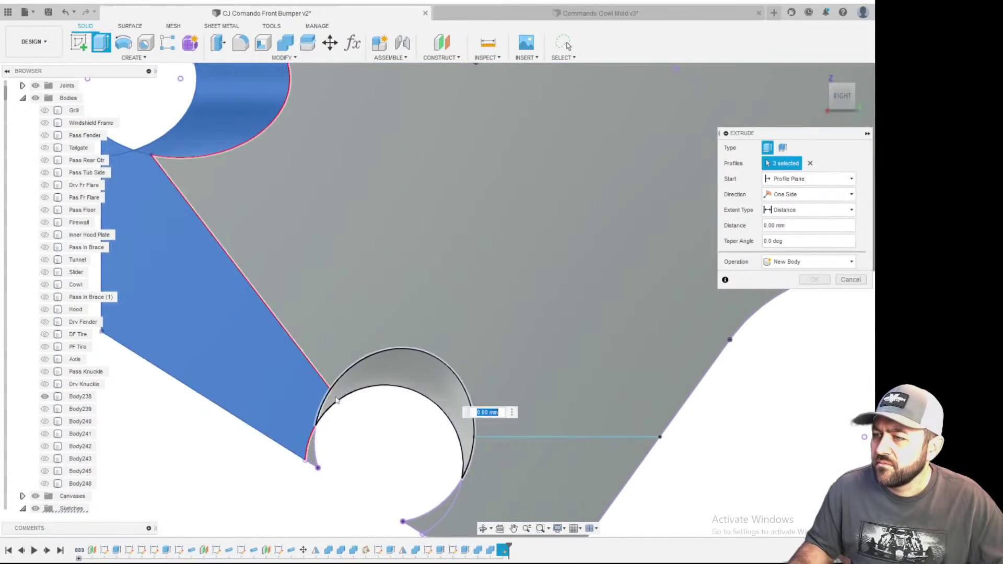
left_click(313, 453)
middle_click_drag(385, 511, 269, 307)
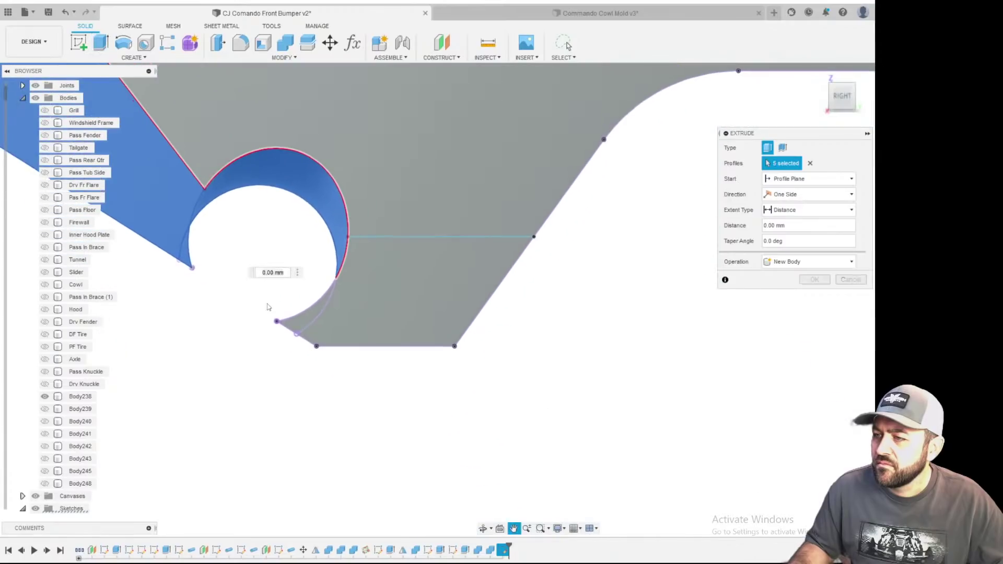
left_click(296, 333)
left_click(327, 334)
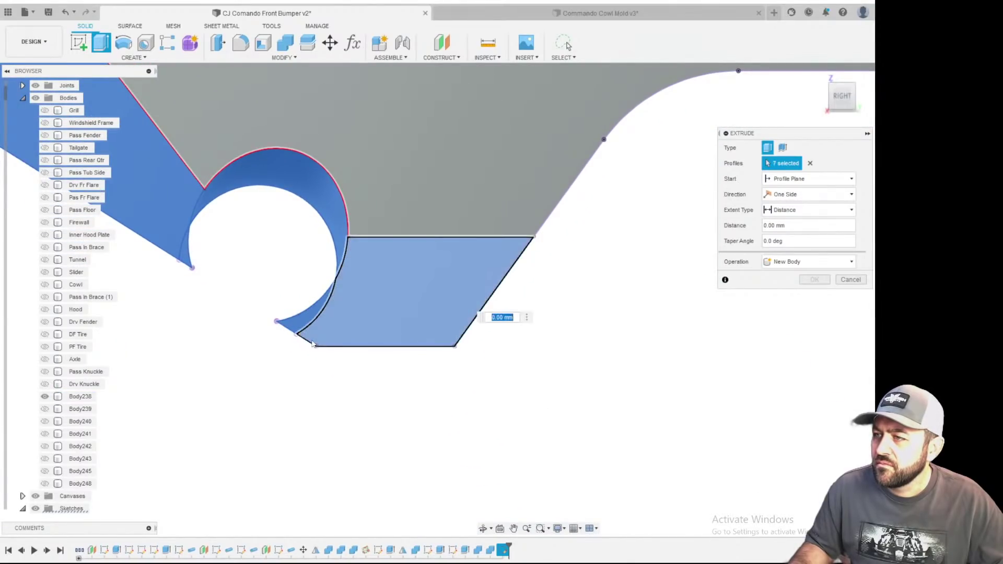
- Cut the seven selected profiles through the bracket at a distance of -2.921 mm, matching its far face
scroll(315, 345, "down", 3)
middle_click_drag(314, 346, 429, 199, "shift")
left_click(409, 196)
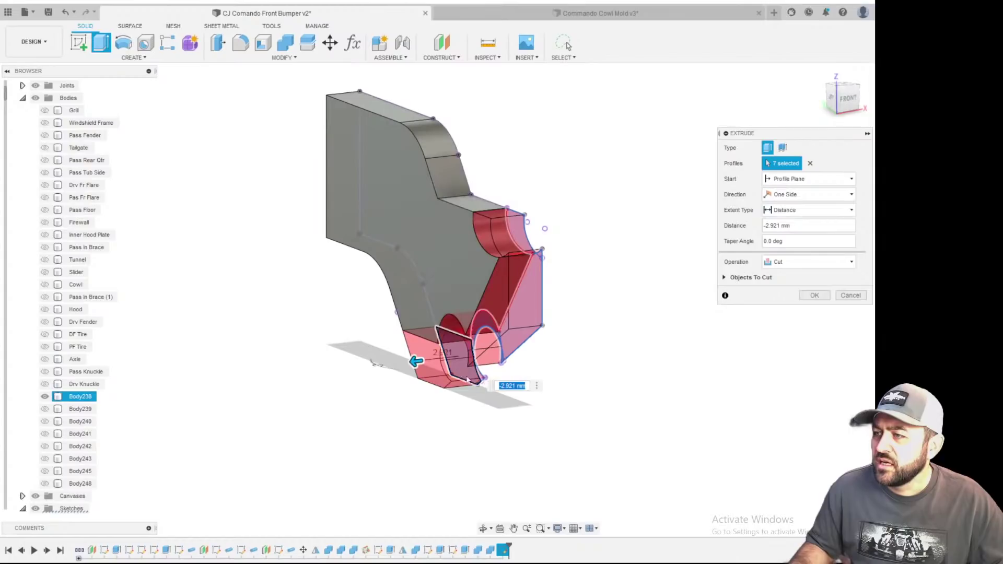
left_click(814, 295)
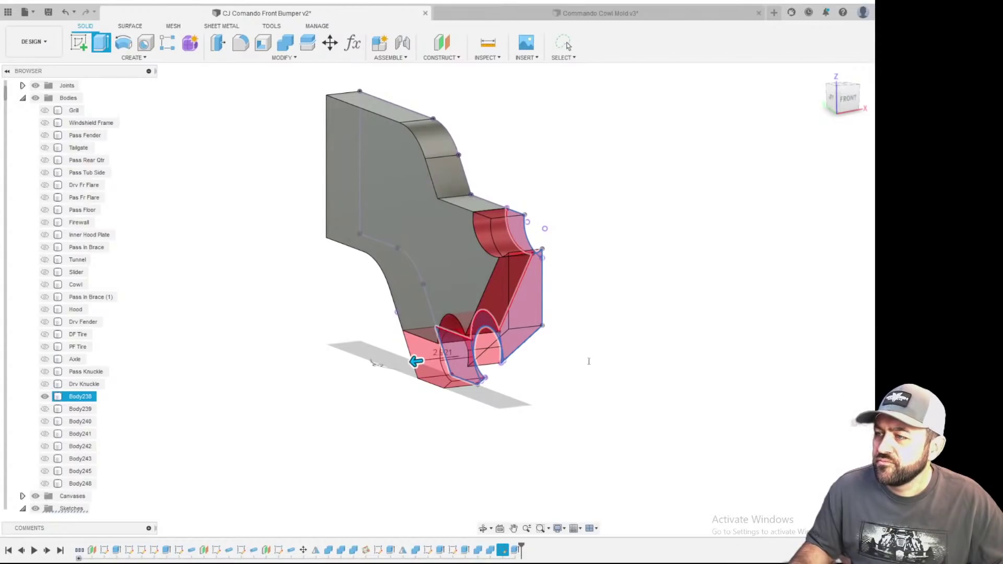
- Fillet the sharp edge at the bracket's front tip, where the diagonal cut meets the upper tube notch
scroll(607, 360, "down", 3)
middle_click_drag(607, 360, 439, 315, "shift")
scroll(360, 264, "up", 4)
scroll(435, 314, "up", 4)
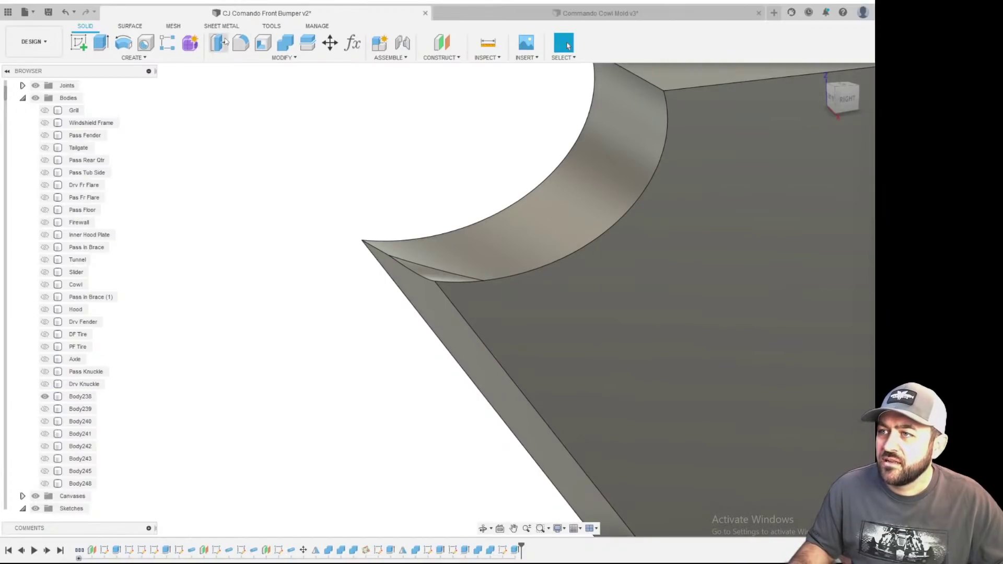
left_click(241, 43)
left_click(385, 253)
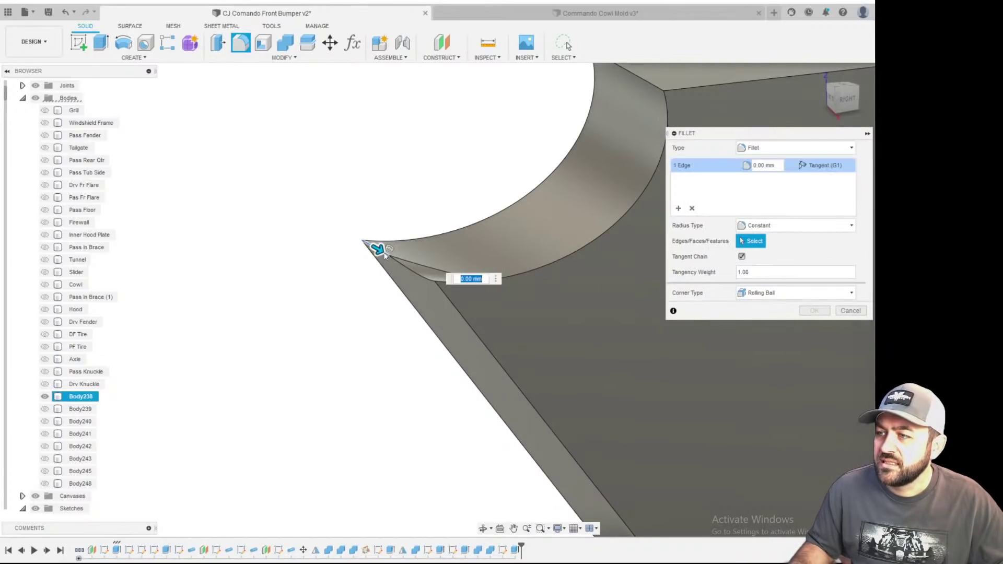
left_click_drag(384, 254, 445, 274)
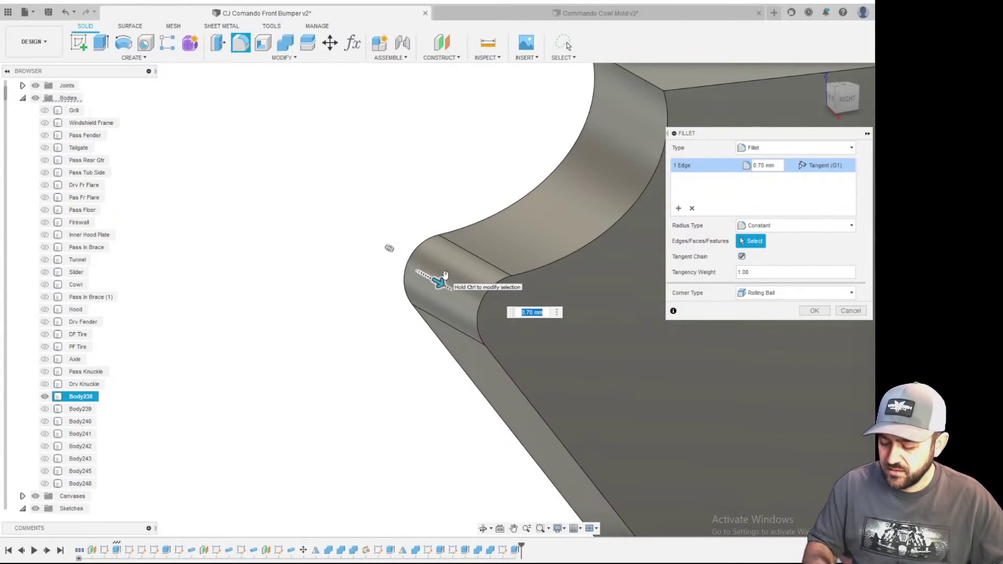
key("Return")
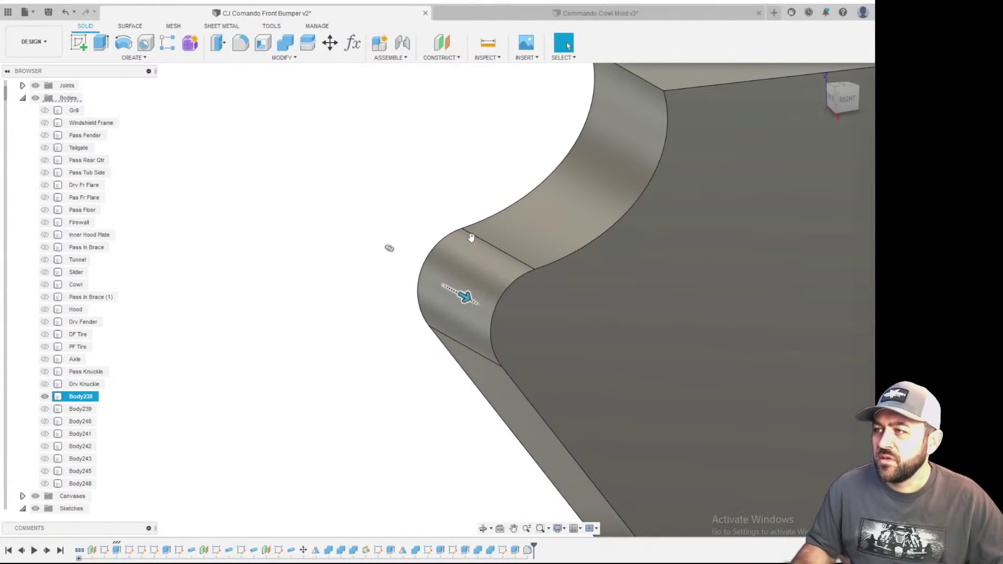
- Fillet the bracket's sharp upper edge where the upper tube notch meets the flat top ledge
scroll(471, 237, "down", 5)
scroll(538, 360, "up", 2)
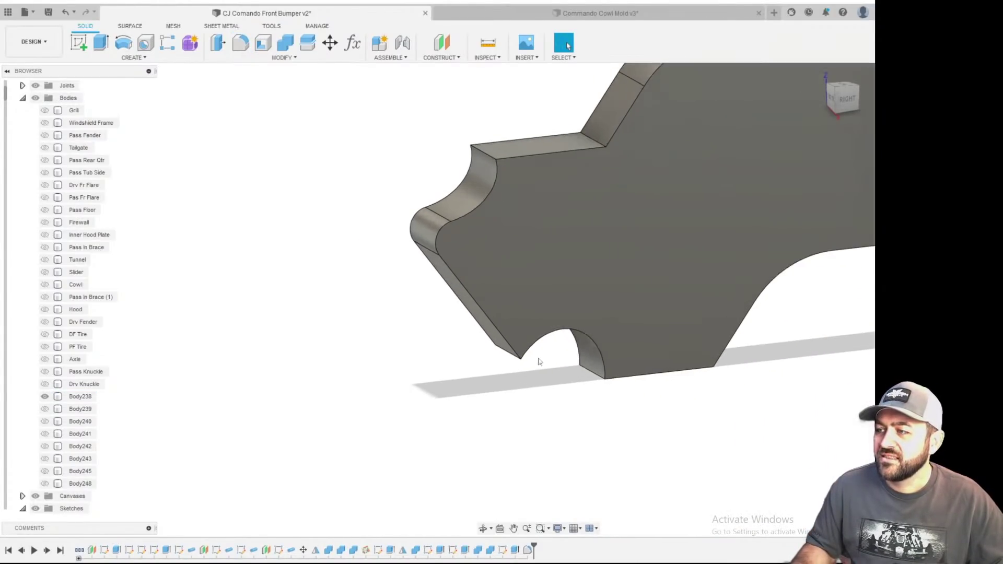
left_click(243, 43)
left_click(478, 136)
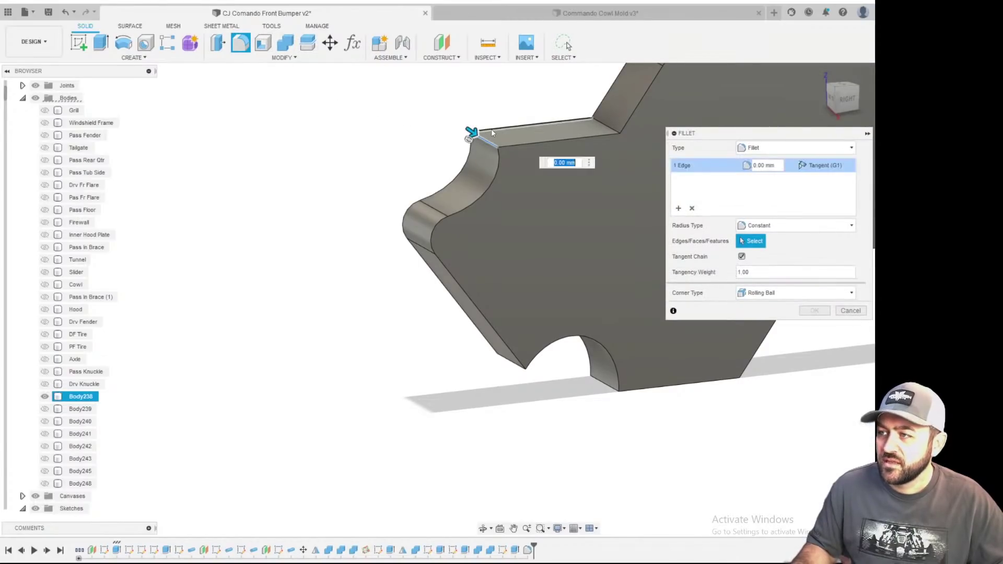
key("Return")
scroll(492, 223, "down", 5)
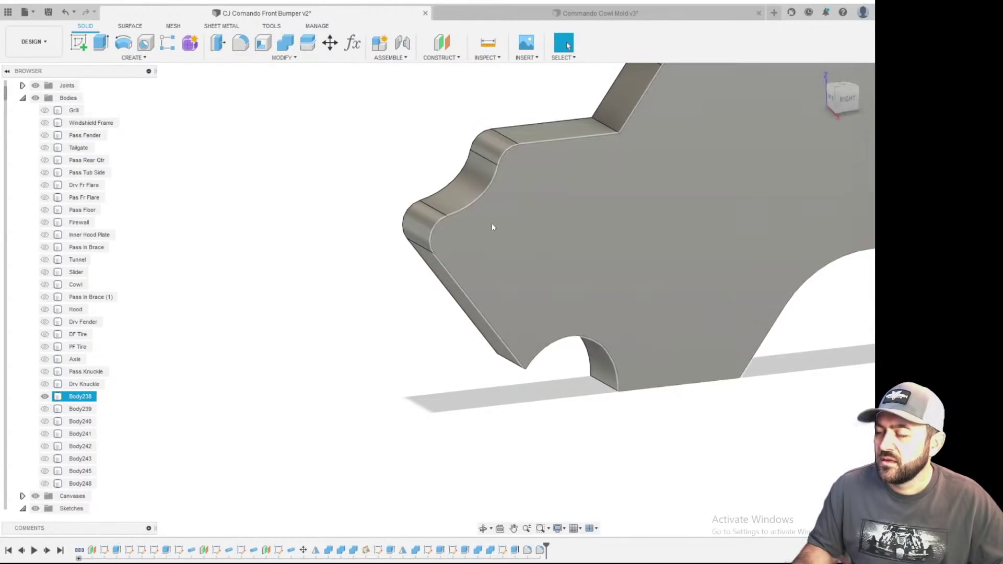
left_click(320, 71)
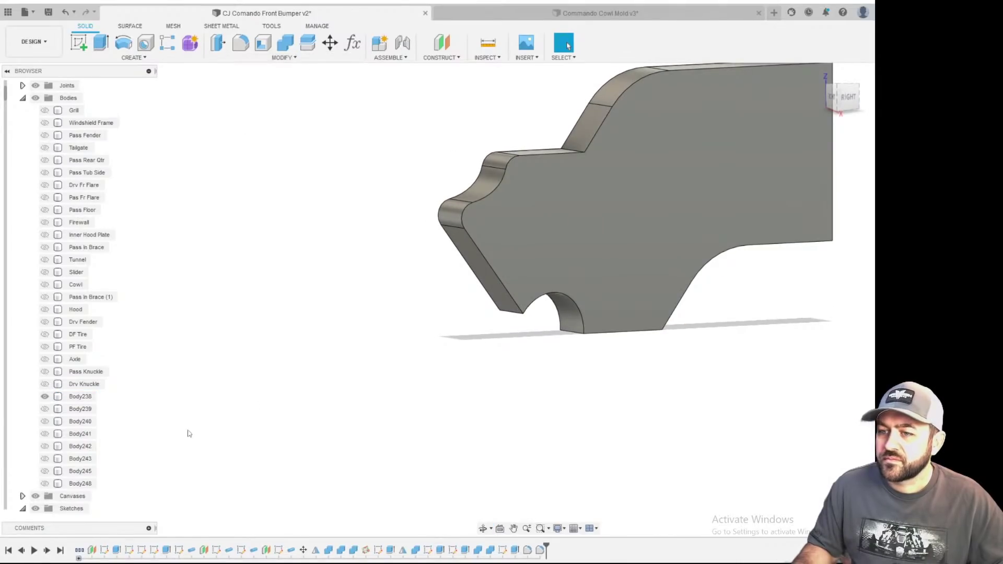
- Unisolate the finished bracket body so the whole vehicle assembly is shown around it
right_click(94, 398)
left_click(118, 371)
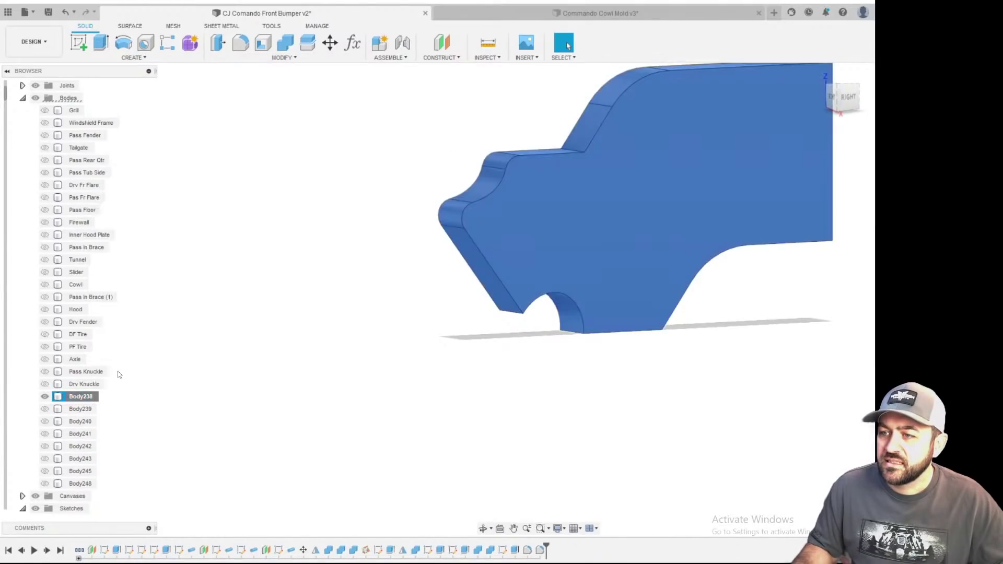
scroll(500, 228, "down", 5)
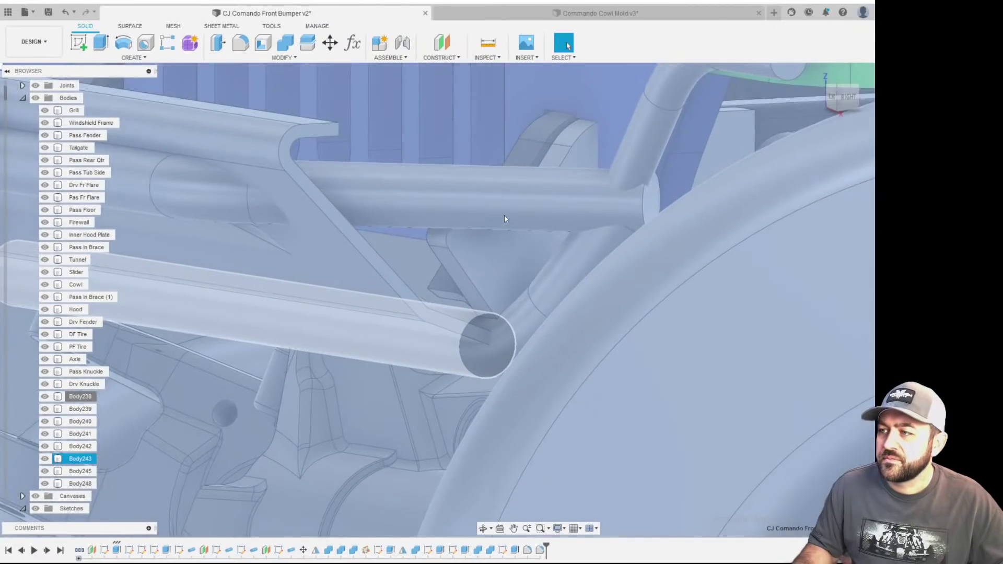
scroll(501, 228, "down", 3)
left_click(192, 240)
scroll(536, 226, "up", 3)
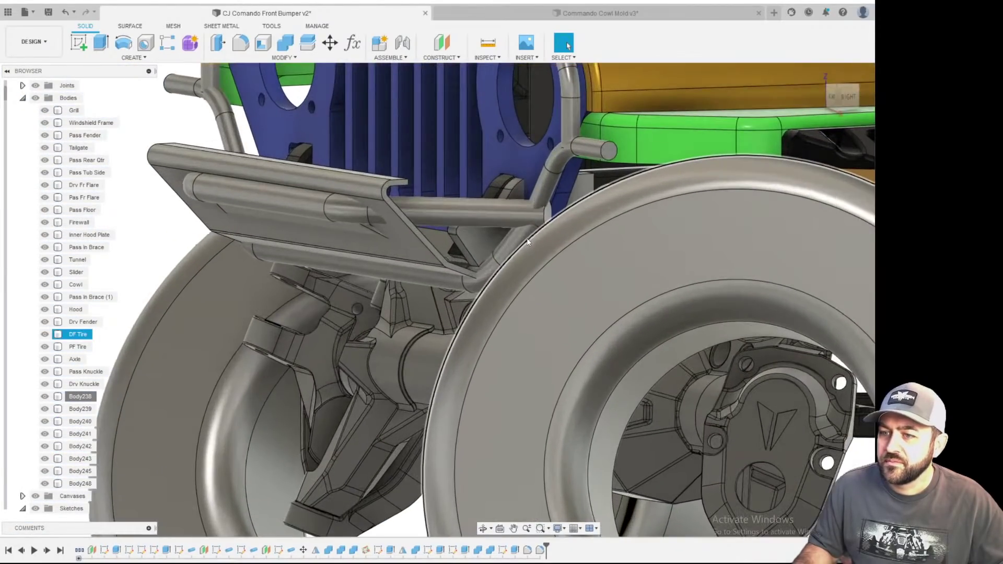
- Examine how the trimmed bracket's notches and rounded corners fit against the upper and lower bumper tubes
middle_click_drag(512, 222, 548, 326, "shift")
scroll(491, 214, "up", 3)
scroll(467, 233, "up", 2)
scroll(428, 292, "up", 3)
scroll(432, 235, "down", 3)
key("Escape")
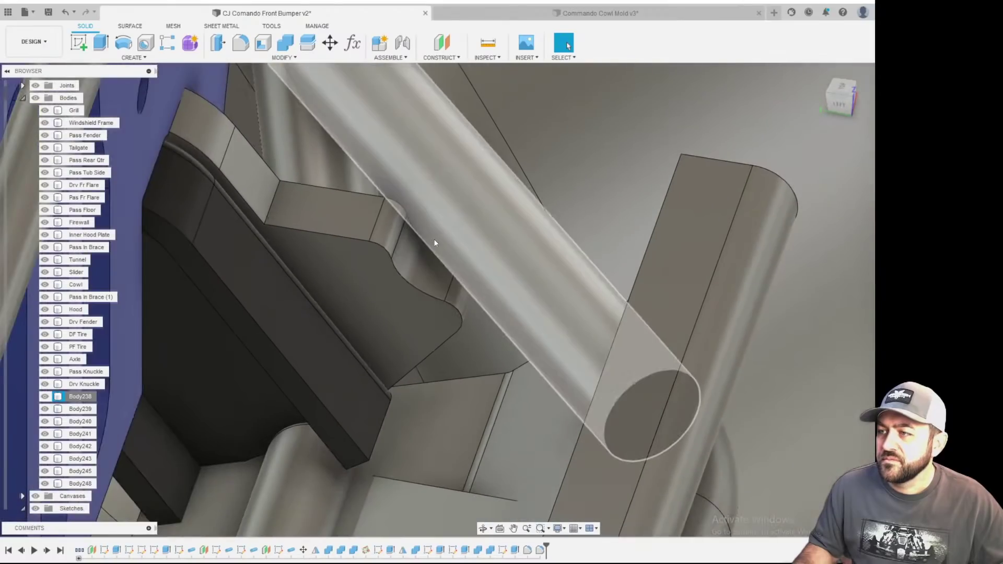
left_click(449, 260)
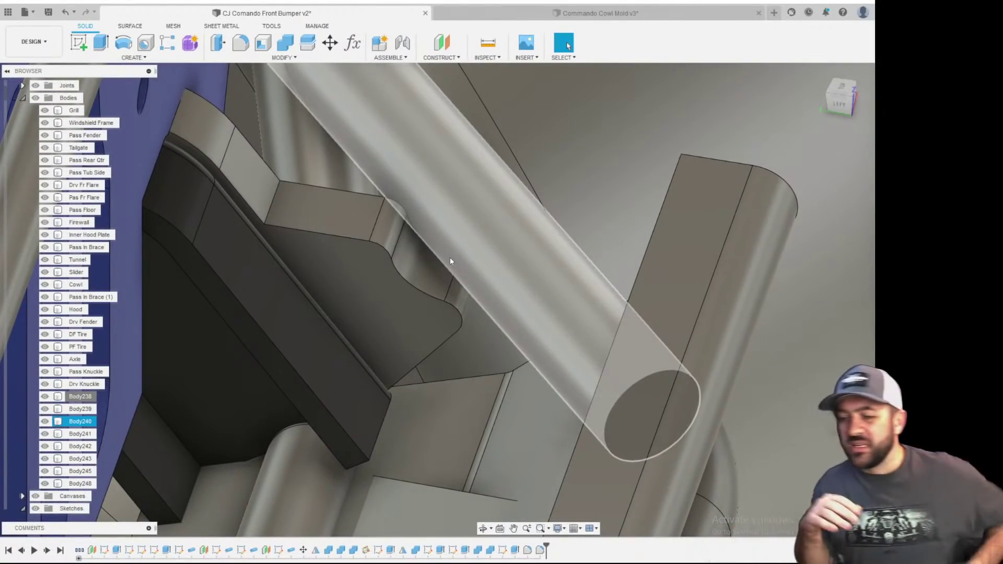
scroll(450, 258, "down", 1)
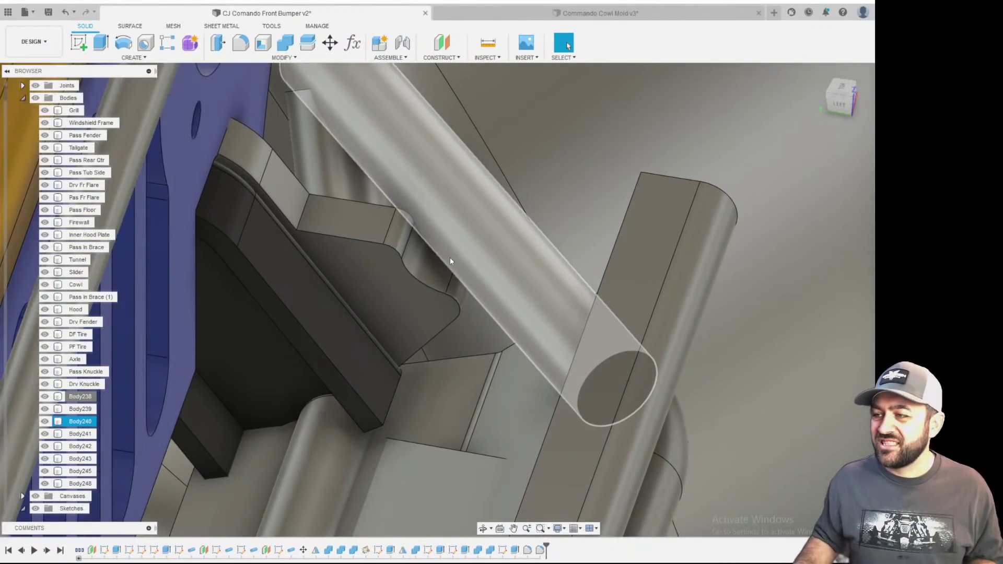
scroll(450, 258, "up", 2)
key("Escape")
scroll(467, 330, "down", 2)
middle_click_drag(492, 356, 372, 295, "shift")
middle_click_drag(348, 242, 418, 341)
scroll(369, 170, "up", 2)
scroll(430, 295, "up", 2)
middle_click_drag(399, 306, 360, 269, "shift")
key("Escape")
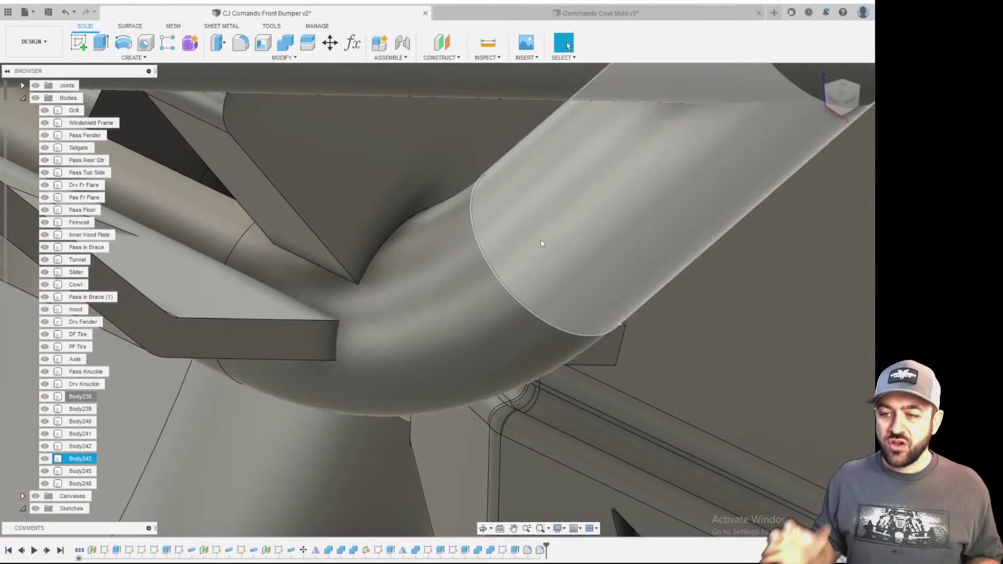
scroll(541, 239, "down", 6)
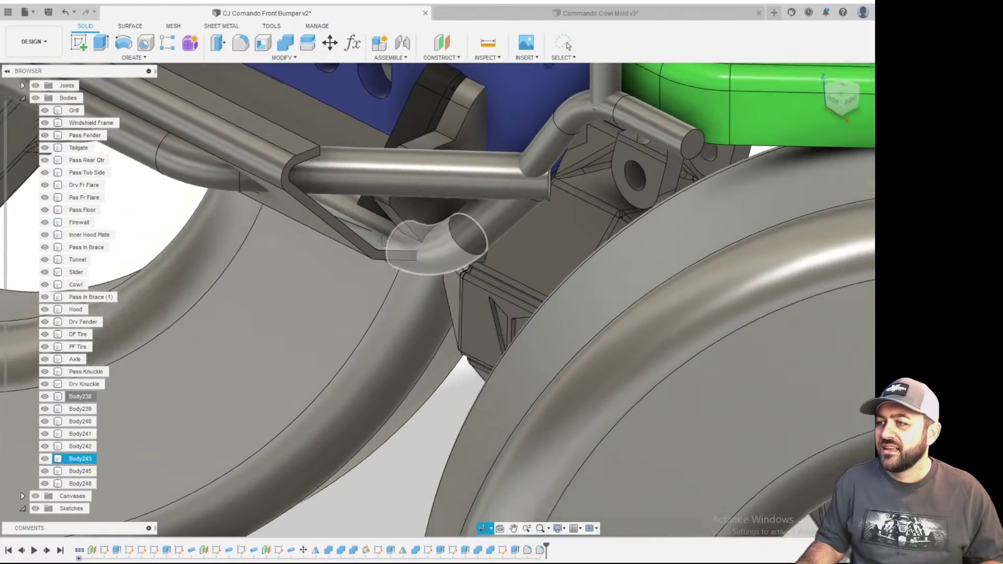
middle_click_drag(384, 241, 352, 208, "shift")
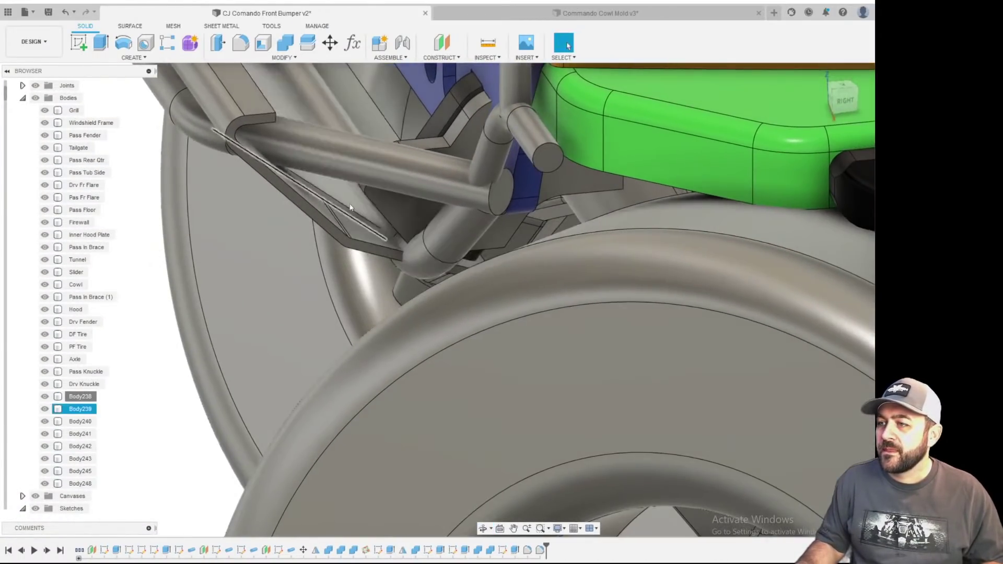
- Hide the bent plate that covers the front of the bumper tubes
scroll(352, 210, "up", 3)
left_click(361, 251)
key("v")
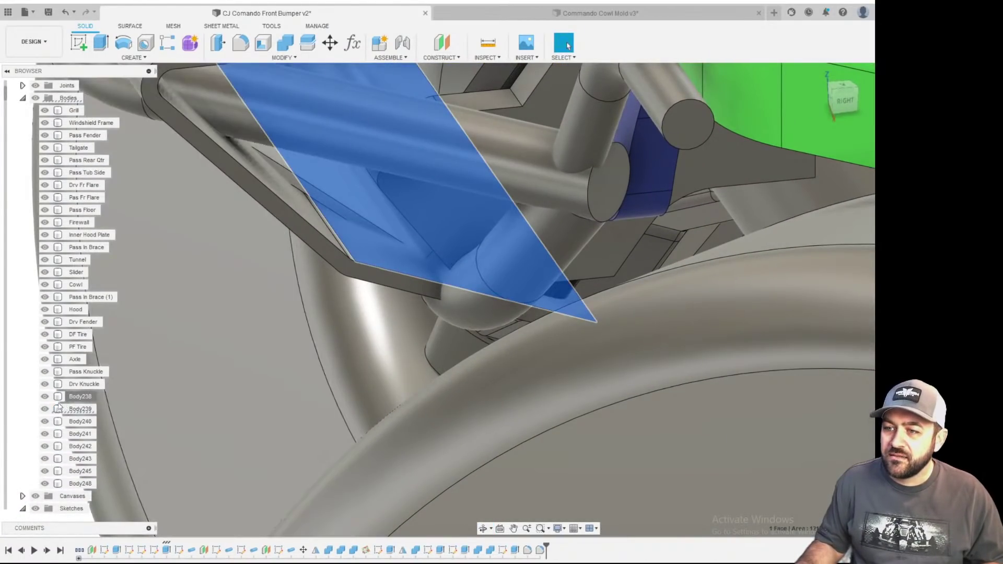
- Examine the exposed bumper tubes, their bends and the mounting brackets beside the grill from several angles
scroll(351, 303, "down", 5)
scroll(369, 279, "up", 3)
middle_click_drag(369, 279, 293, 295, "shift")
scroll(272, 294, "down", 3)
left_click(219, 197)
scroll(460, 236, "up", 4)
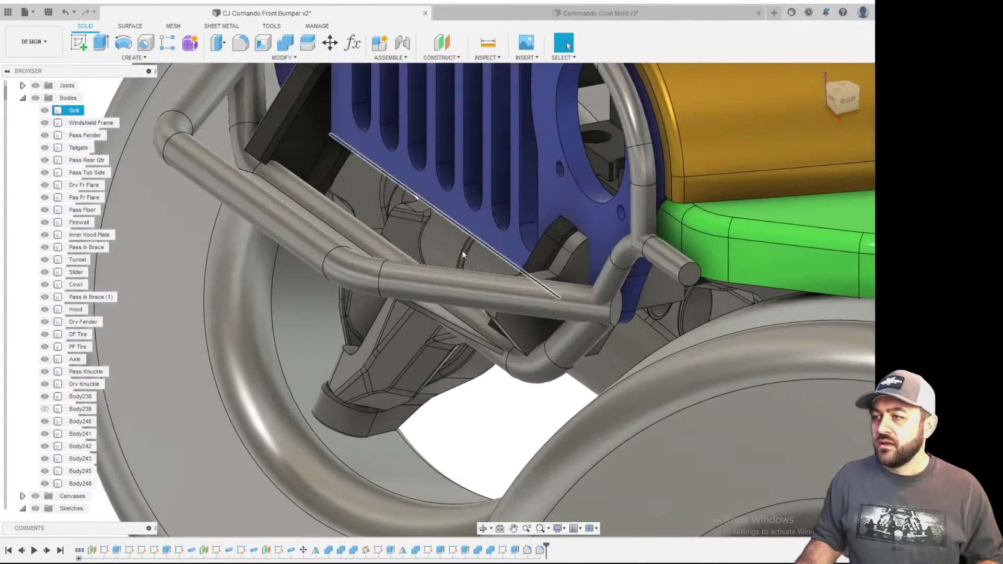
middle_click_drag(397, 276, 419, 271, "shift")
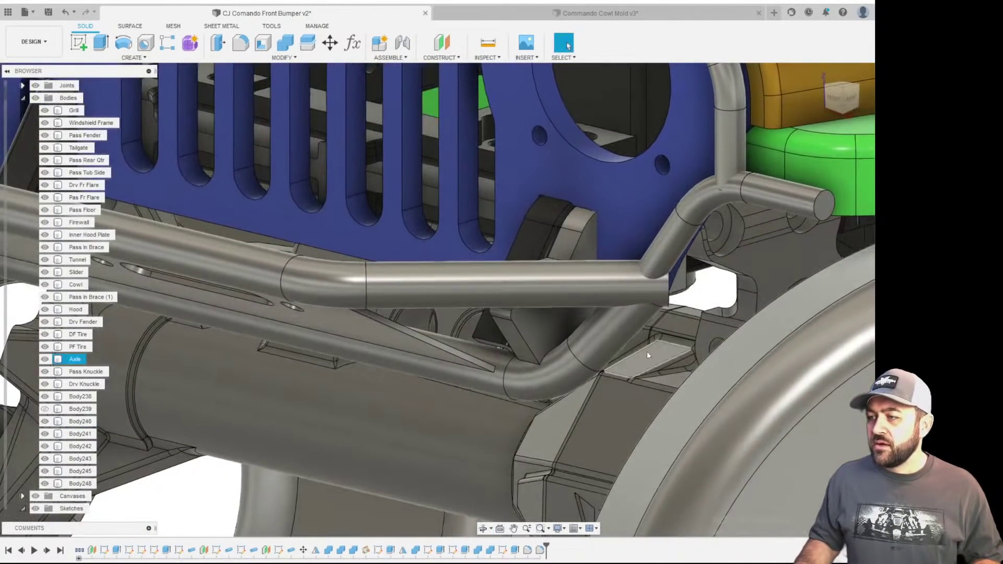
scroll(569, 369, "up", 3)
left_click(557, 357)
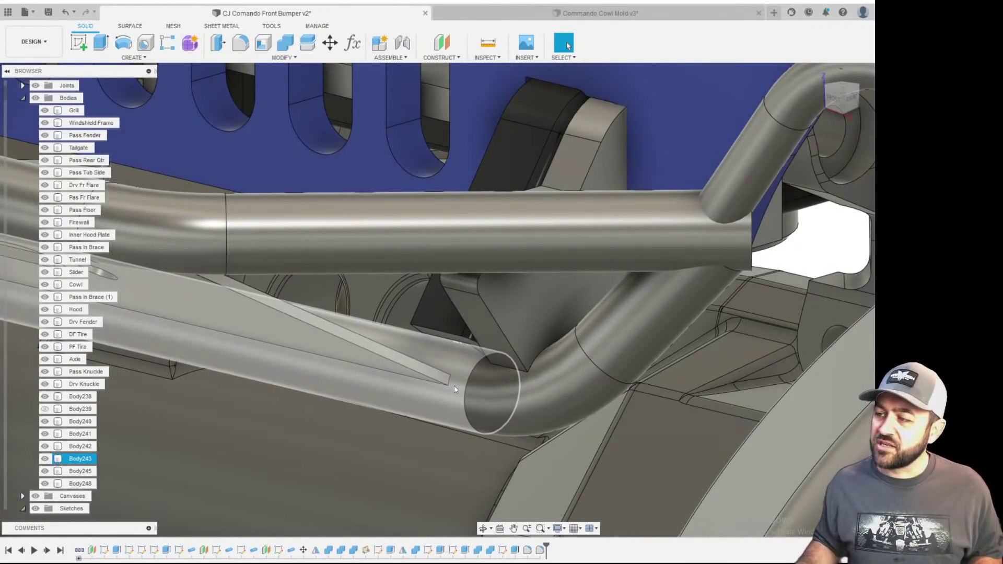
scroll(532, 366, "up", 2)
scroll(582, 444, "down", 3)
middle_click_drag(589, 434, 543, 362)
scroll(538, 355, "down", 3)
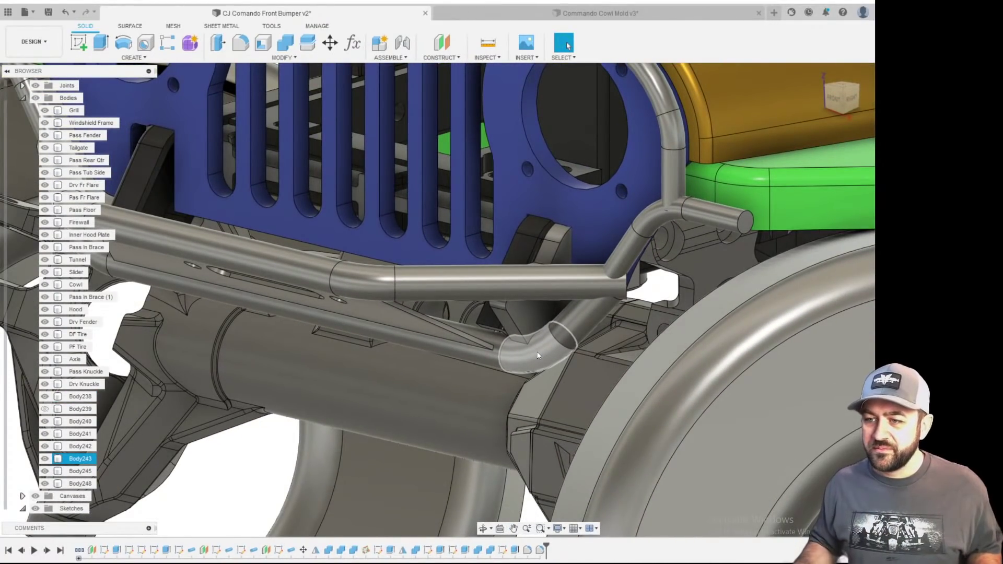
left_click(470, 332)
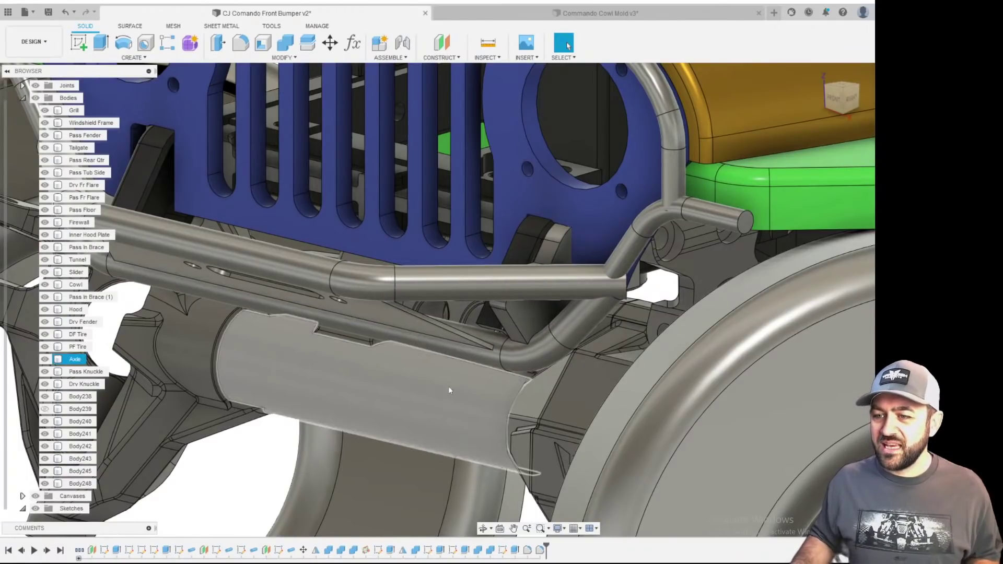
scroll(418, 295, "down", 4)
scroll(454, 309, "up", 4)
middle_click_drag(514, 309, 454, 305, "shift")
left_click(454, 313)
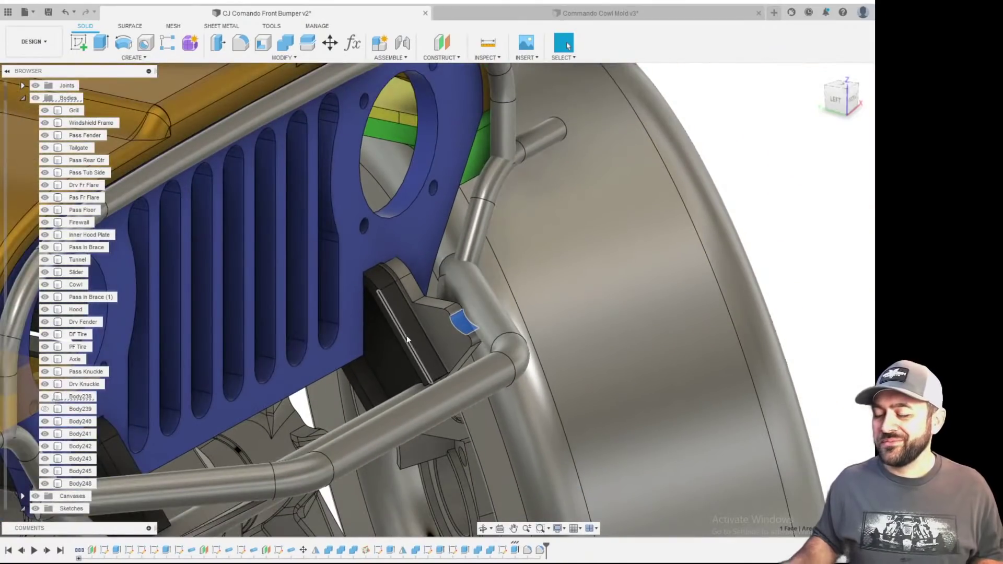
scroll(407, 335, "down", 5)
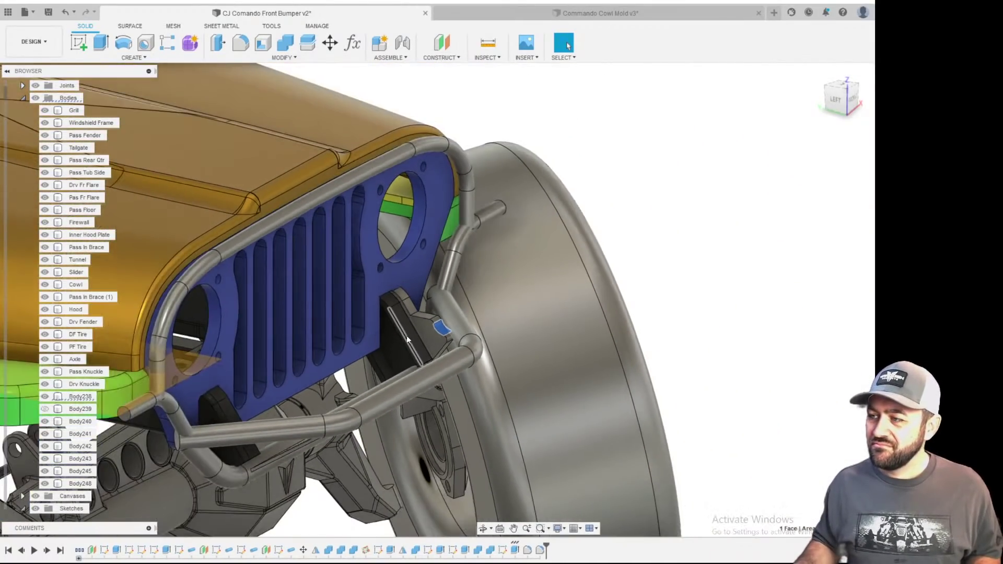
scroll(432, 352, "up", 5)
middle_click_drag(433, 357, 474, 265, "shift")
scroll(371, 351, "down", 4)
- Find the construction plane showing beside the front fender in the browser and hide it
left_click(476, 279)
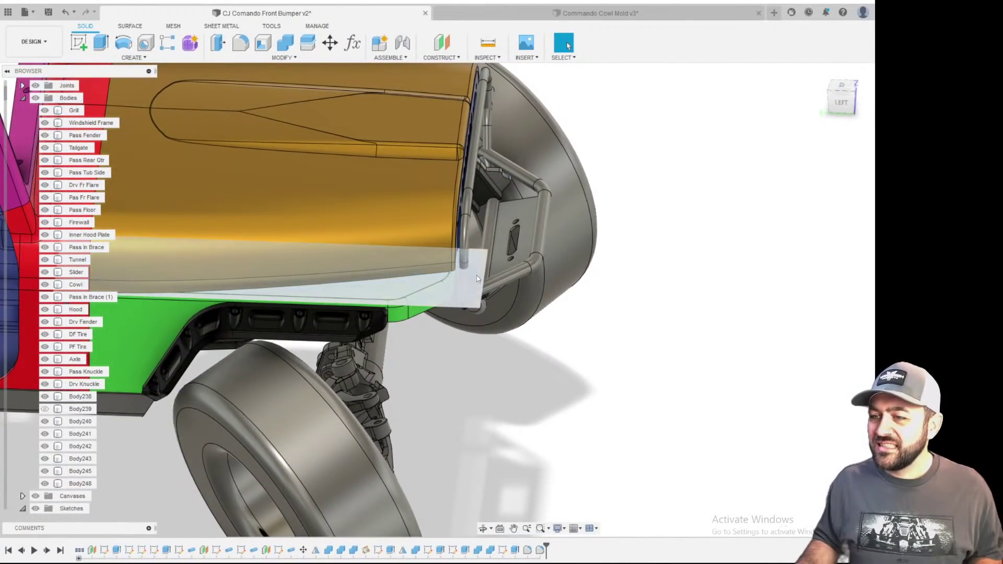
right_click(475, 270)
left_click(479, 308)
right_click(479, 309)
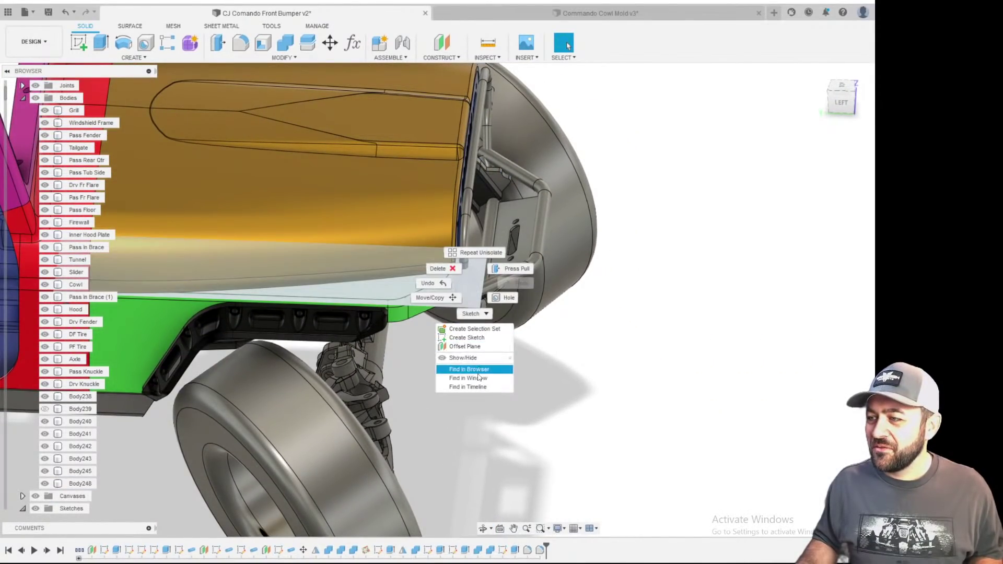
left_click(451, 364)
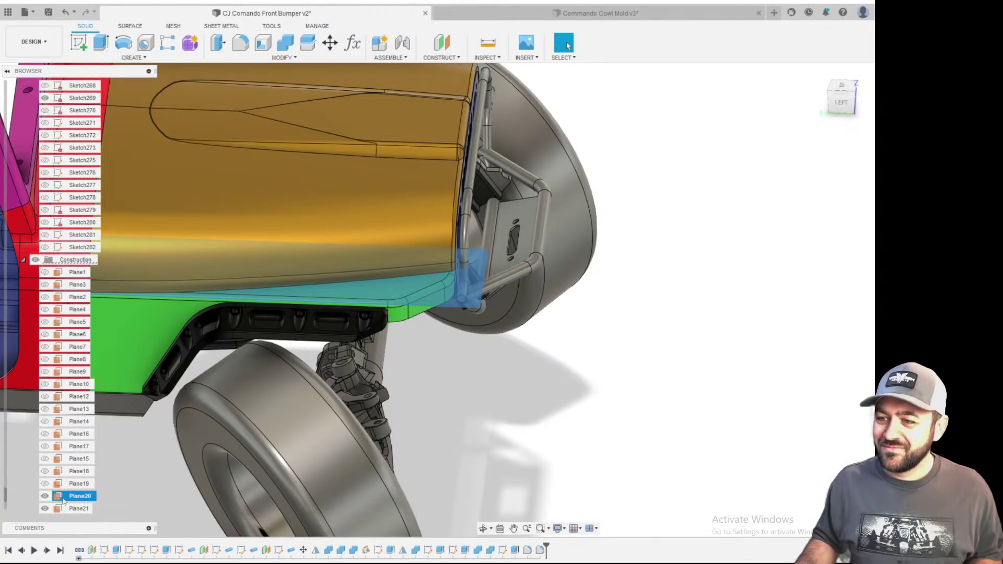
left_click(45, 496)
- Examine the complete front bumper's shape and proportions on the vehicle from the front, side and above
scroll(556, 348, "down", 3)
middle_click_drag(586, 346, 538, 214, "shift")
scroll(518, 208, "up", 3)
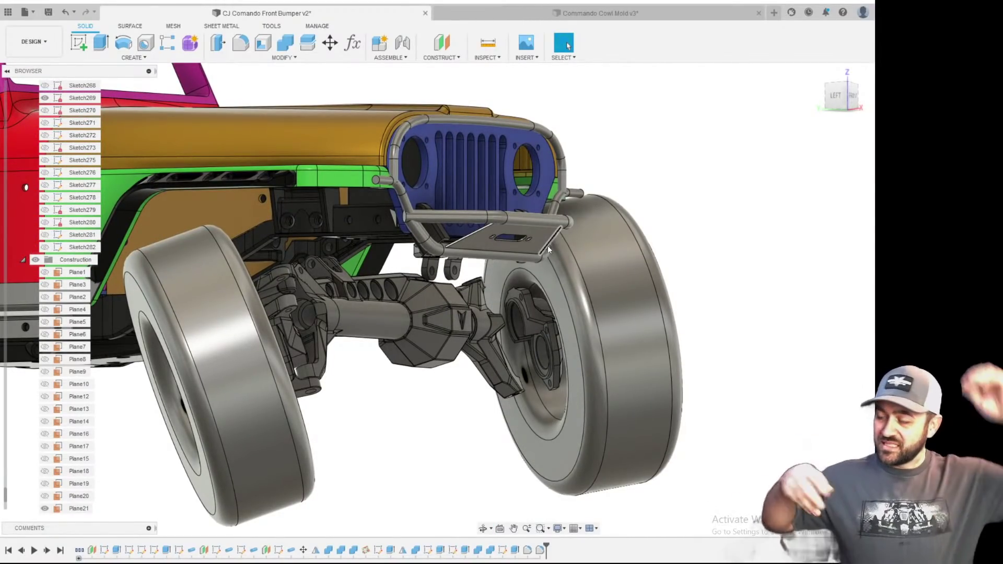
scroll(504, 157, "up", 2)
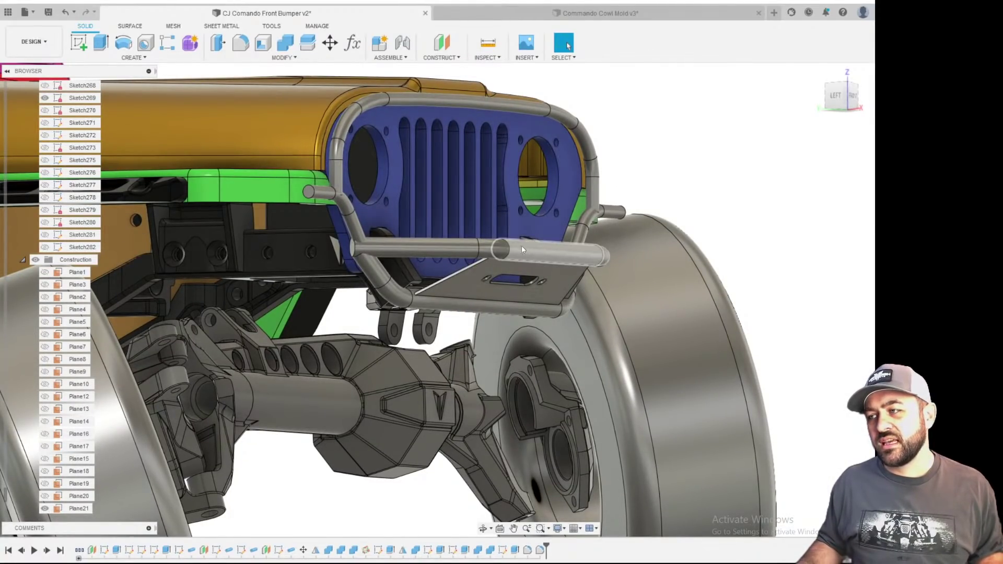
scroll(521, 244, "down", 3)
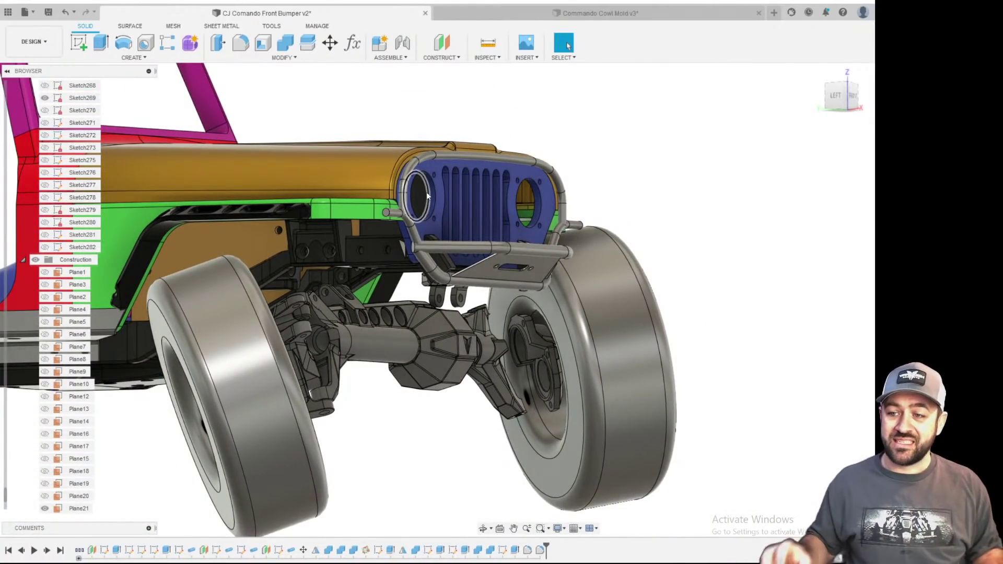
scroll(561, 186, "up", 3)
middle_click_drag(557, 187, 643, 193, "shift")
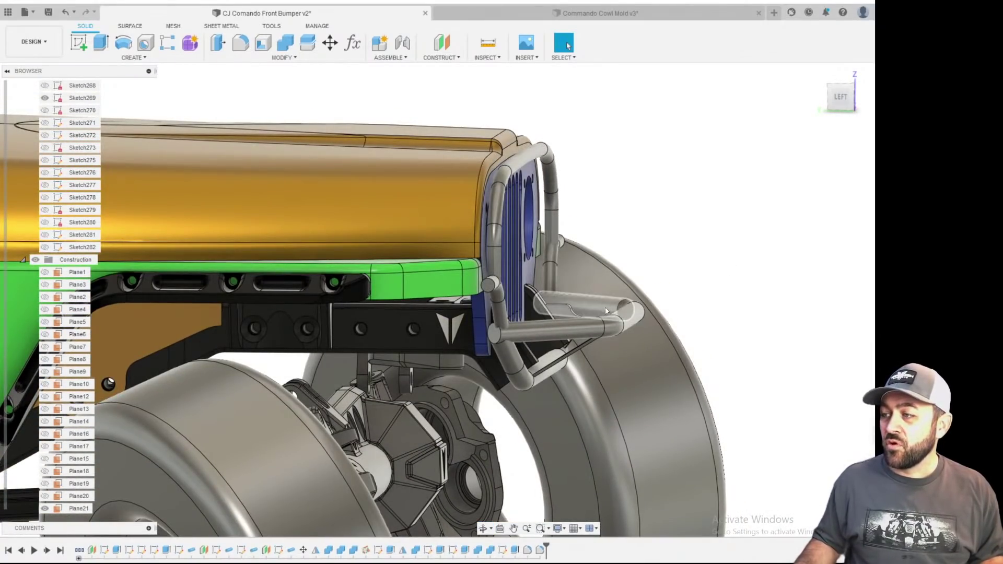
middle_click_drag(633, 311, 613, 250, "shift")
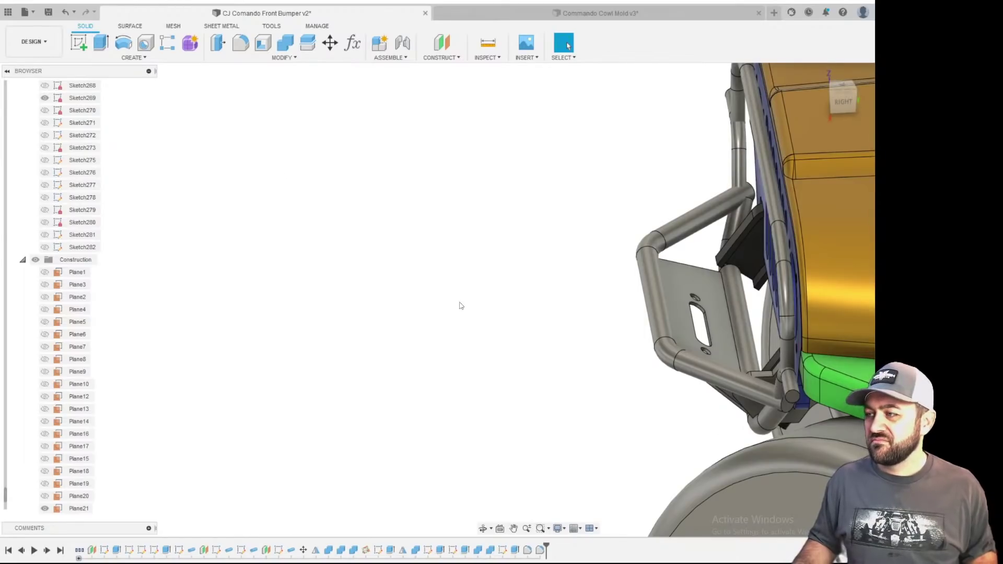
scroll(484, 293, "down", 4)
scroll(486, 294, "up", 3)
scroll(463, 283, "down", 4)
scroll(463, 283, "up", 1)
middle_click_drag(617, 243, 435, 242)
middle_click_drag(379, 215, 462, 366, "shift")
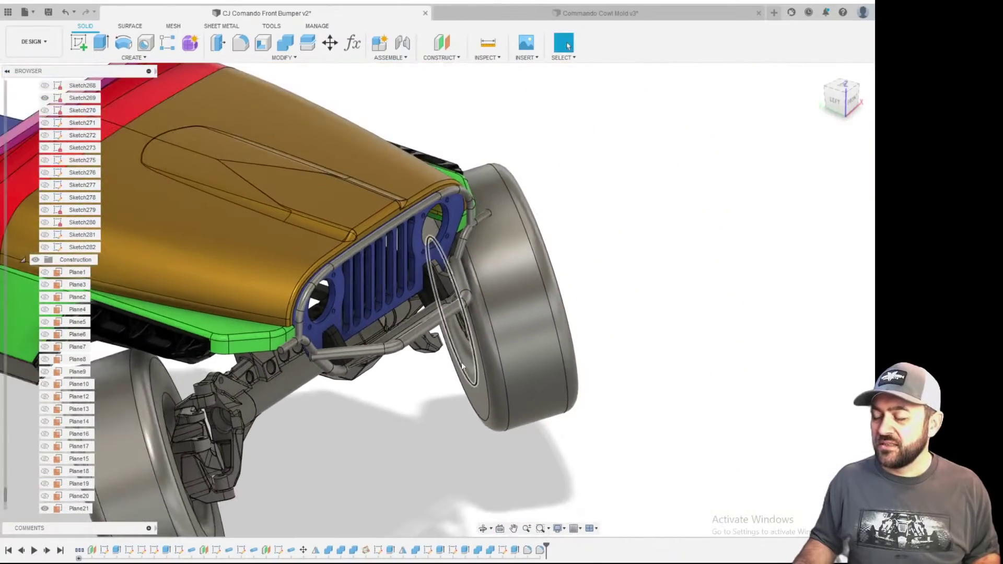
scroll(449, 384, "up", 3)
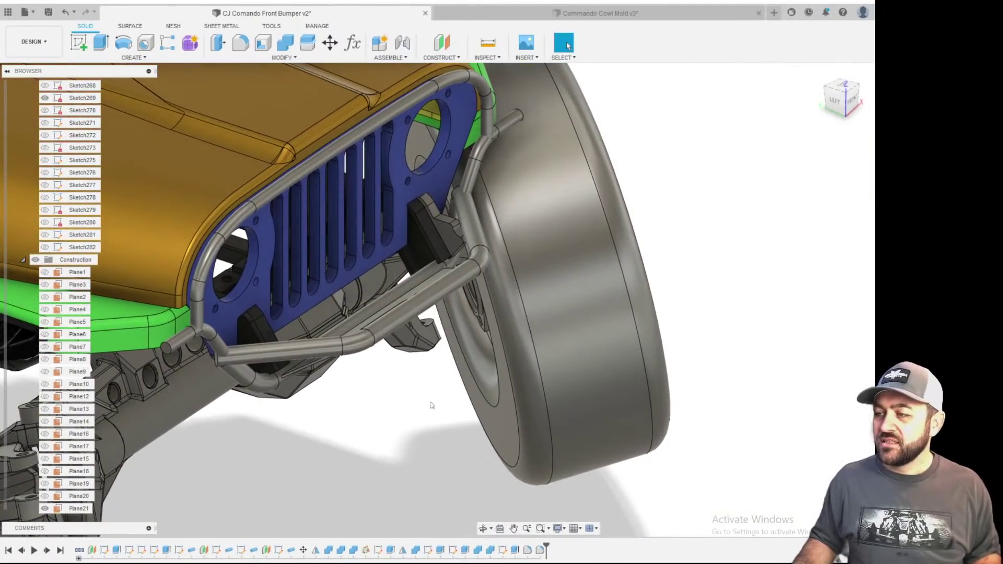
- Collapse the Construction and Sketches folders in the browser and clear the selection on the front bumper tube
left_click(279, 352)
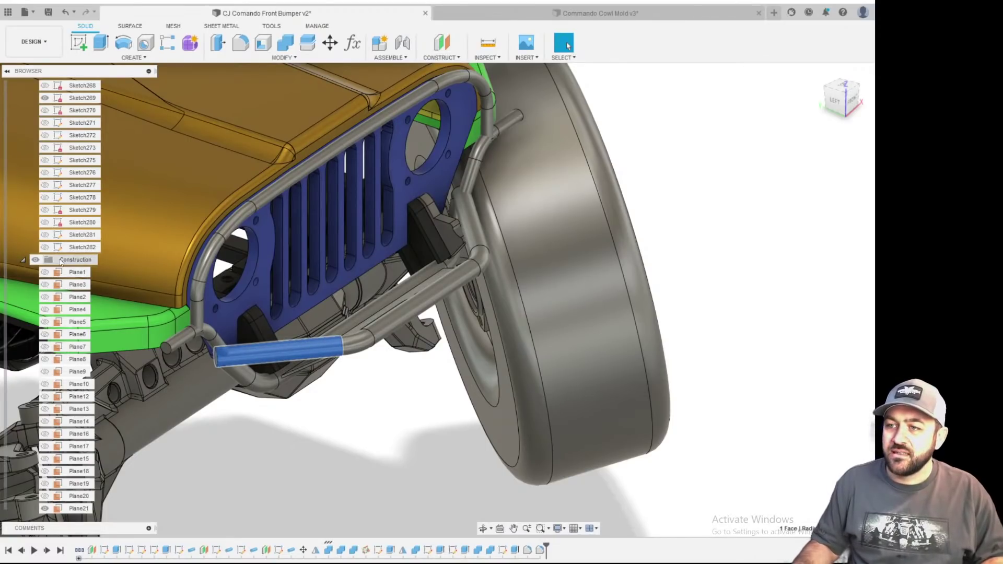
left_click(23, 261)
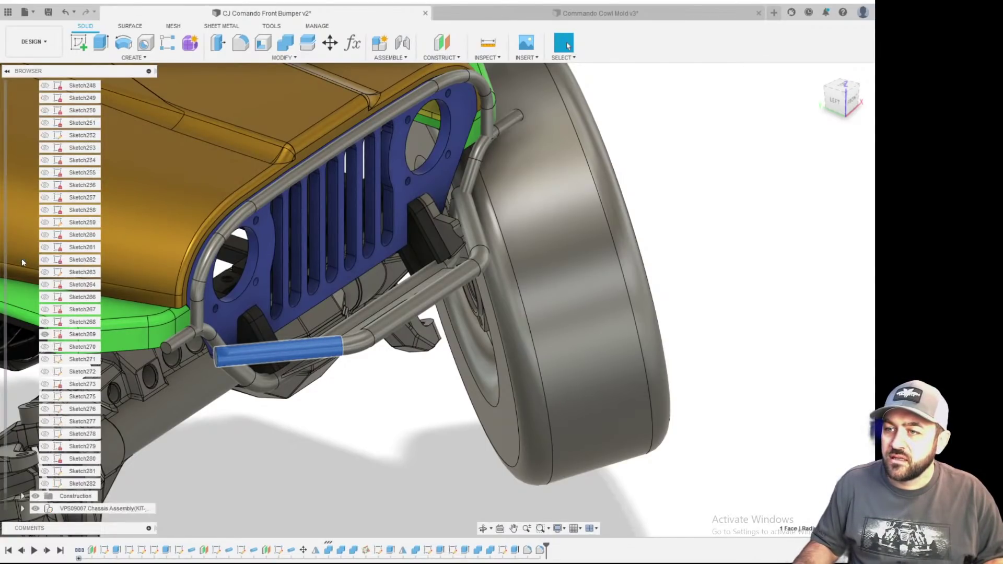
left_click_drag(5, 500, 1, 403)
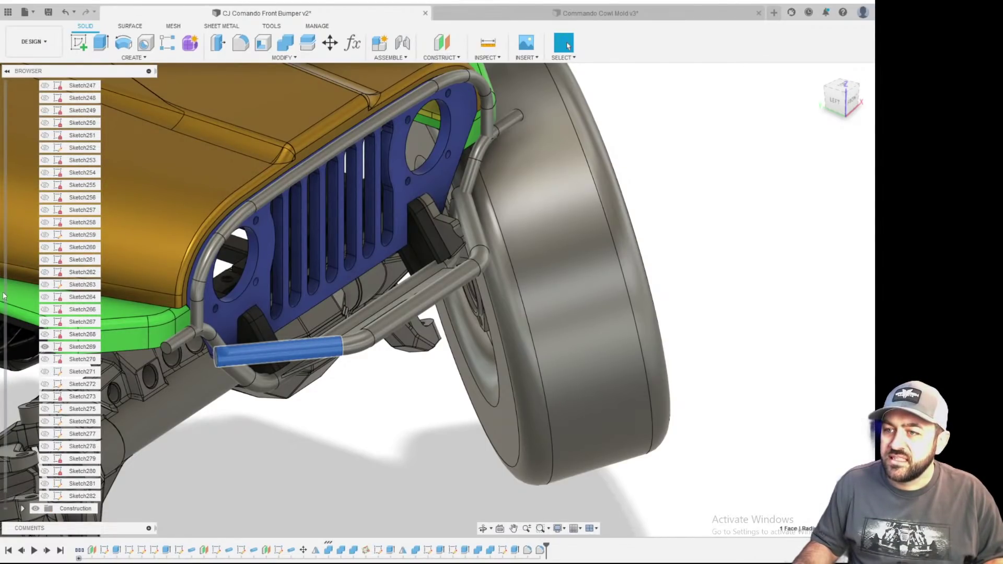
left_click_drag(6, 233, 4, 223)
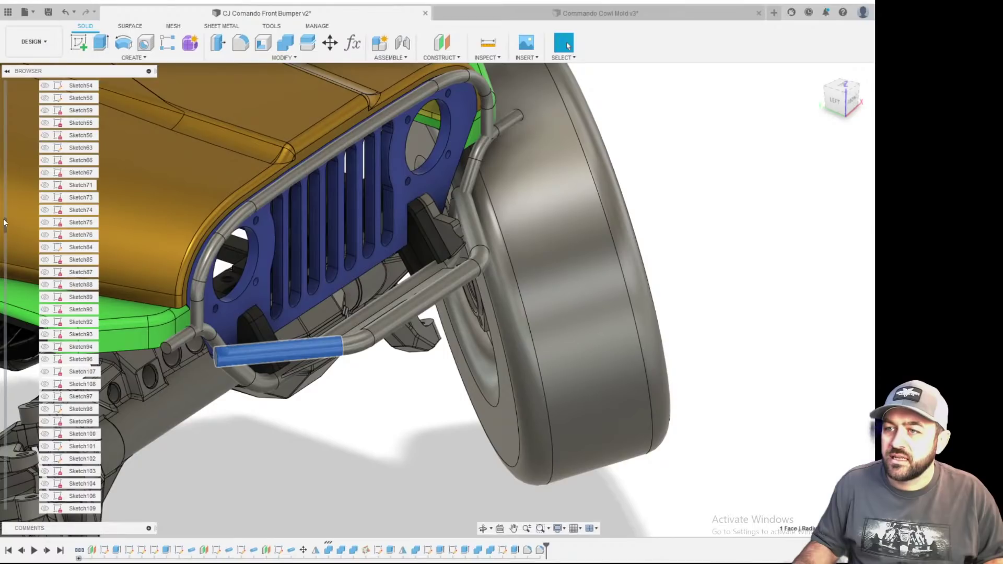
scroll(5, 226, "up", 1)
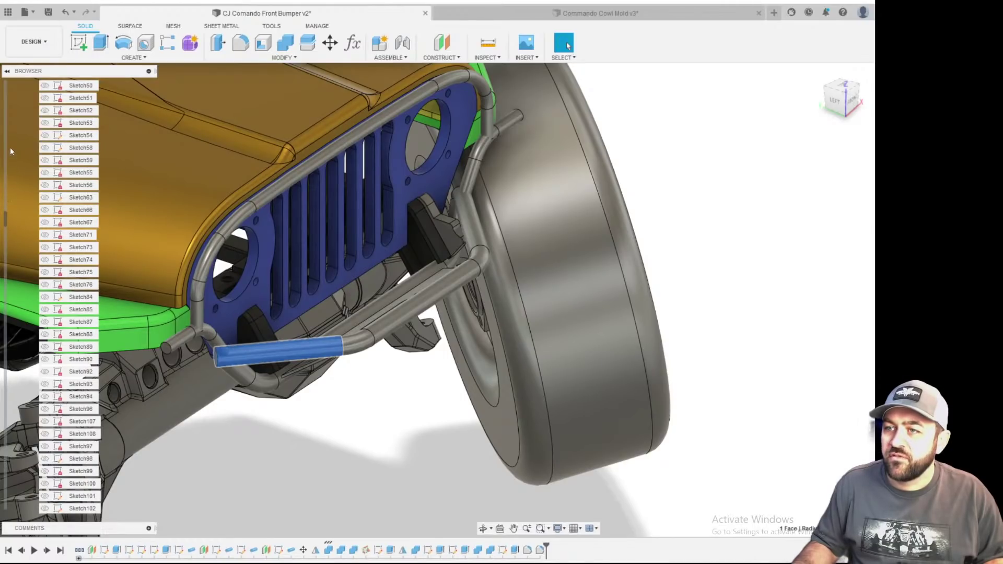
scroll(9, 150, "up", 8)
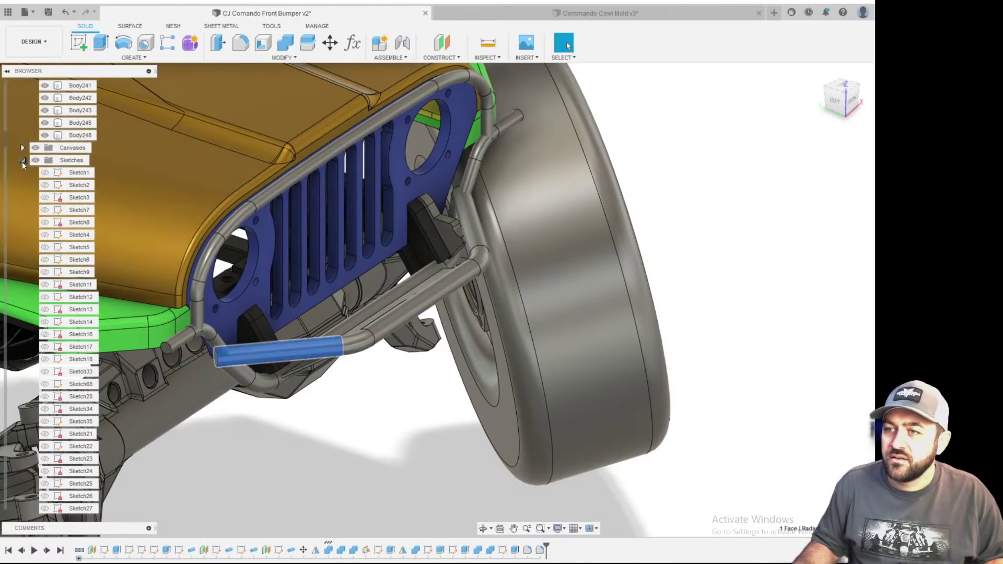
left_click(22, 160)
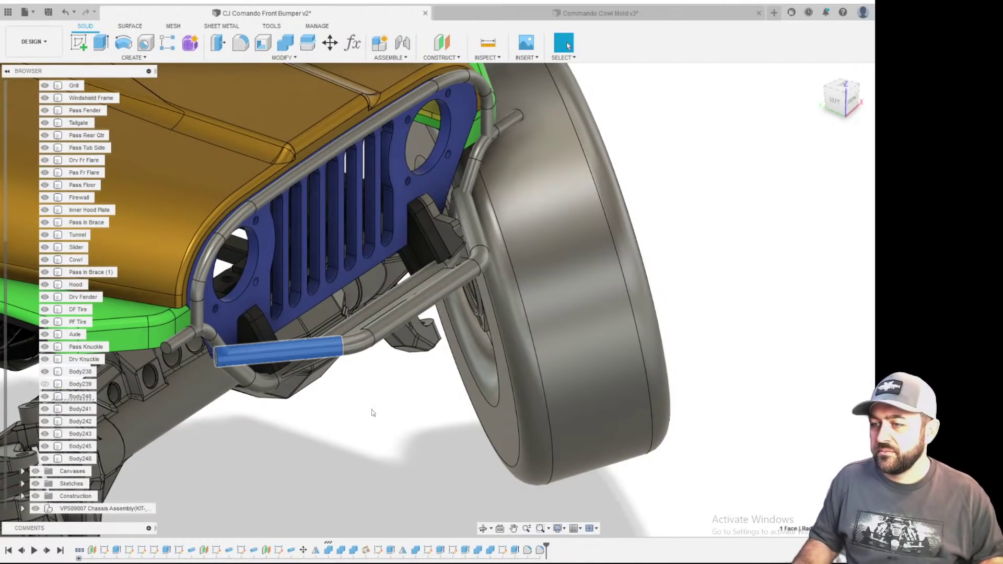
left_click(398, 422)
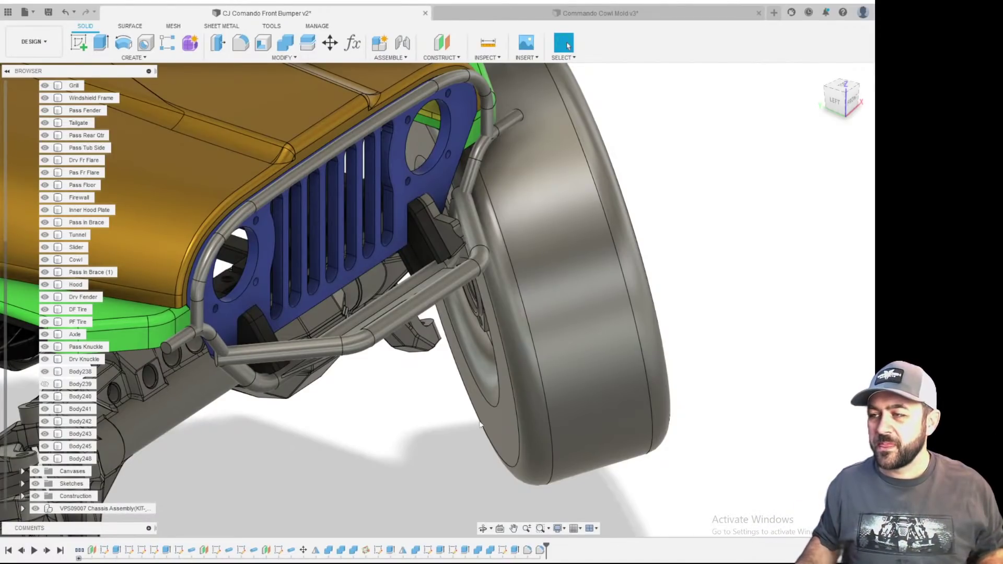
- Examine the front bumper tubes, grill hoop and brackets against the tires and fenders from both sides and the front
scroll(431, 288, "down", 3)
scroll(401, 266, "up", 2)
middle_click_drag(404, 282, 439, 264, "shift")
middle_click_drag(491, 209, 306, 239, "shift")
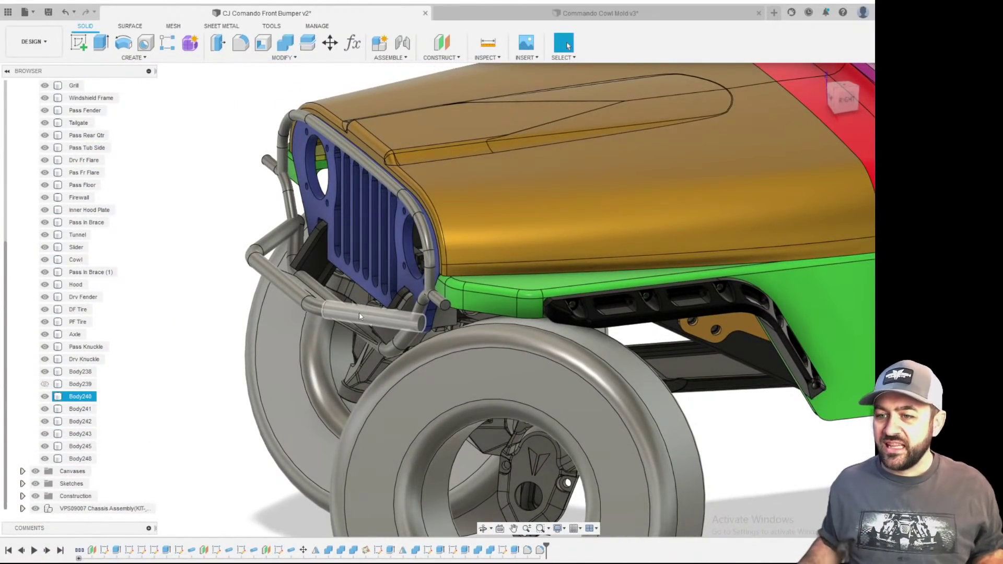
middle_click_drag(359, 313, 305, 311, "shift")
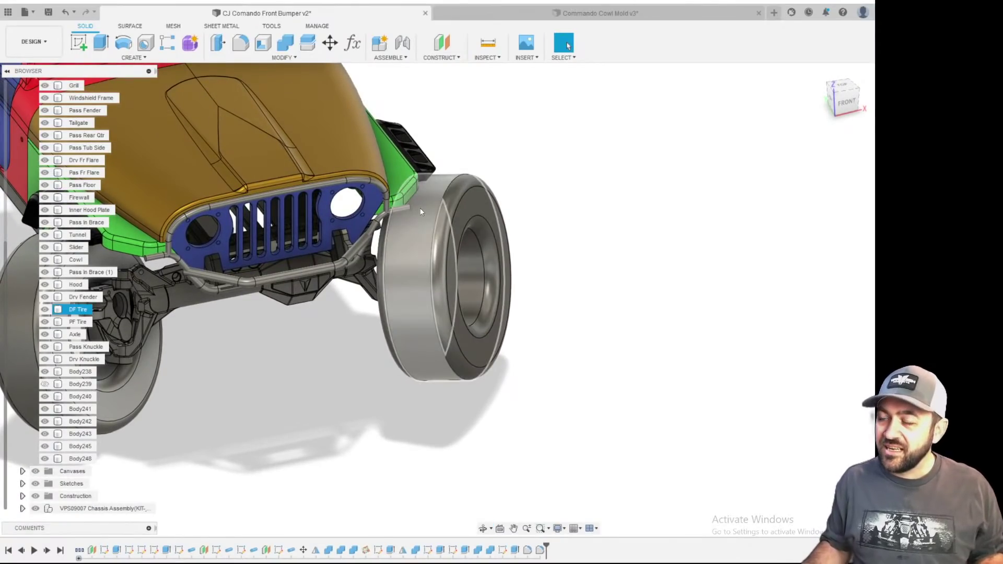
middle_click_drag(265, 187, 424, 201)
scroll(425, 201, "up", 3)
middle_click_drag(345, 313, 389, 285, "shift")
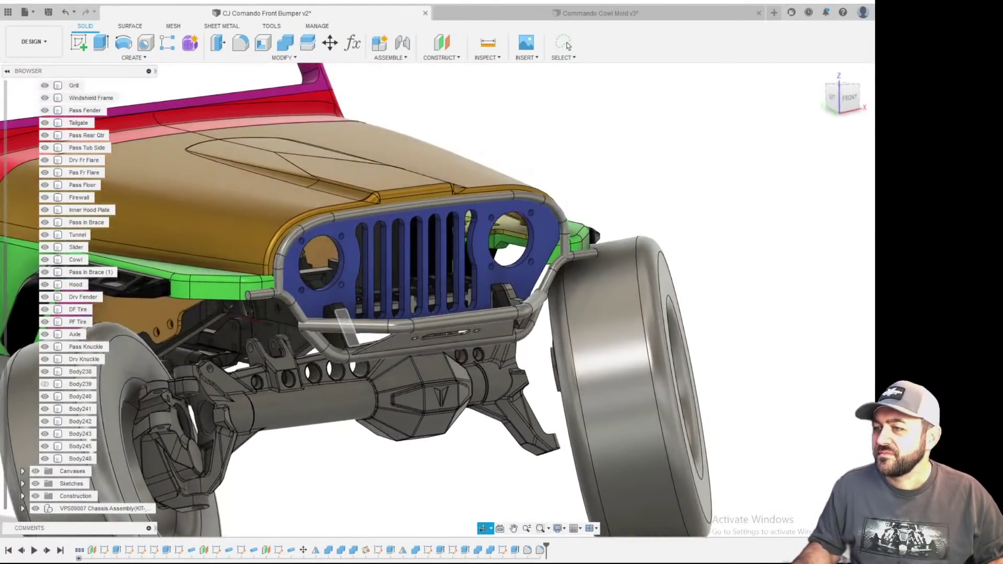
scroll(389, 251, "up", 4)
scroll(419, 431, "down", 5)
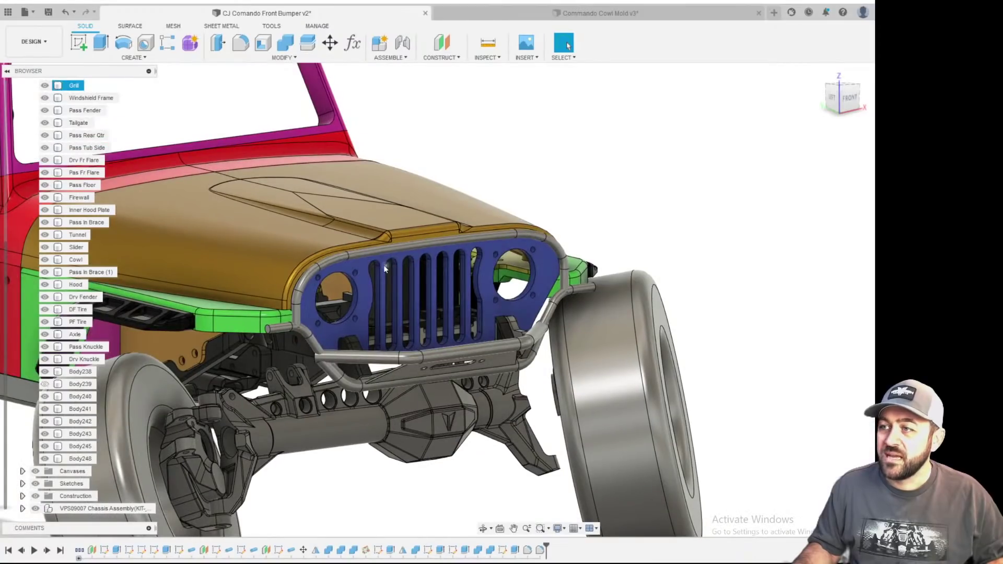
- Convert the bent lower front bumper tube, Body240, into its own component and check which geometry it contains
left_click(74, 460)
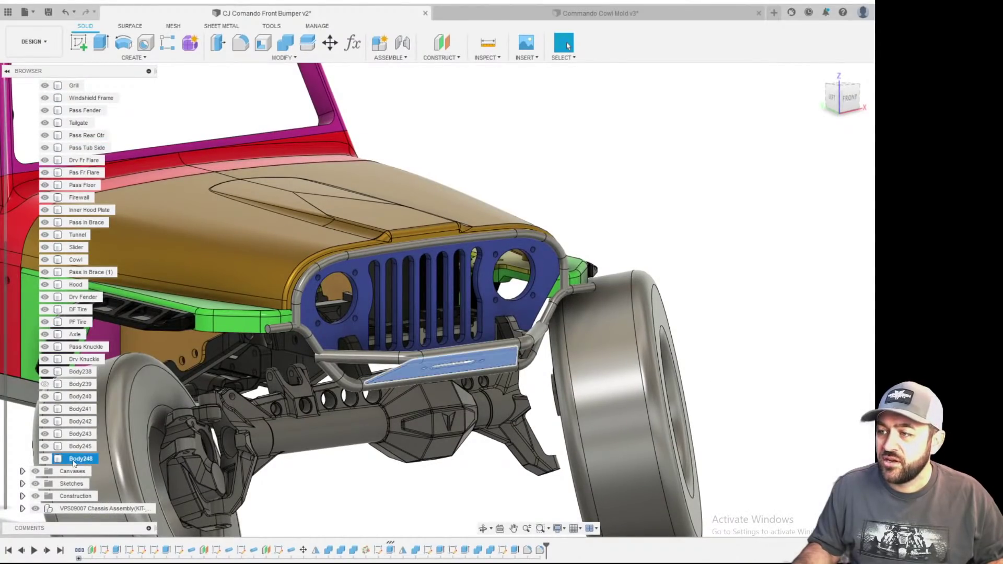
left_click(347, 361, "ctrl")
key("Escape")
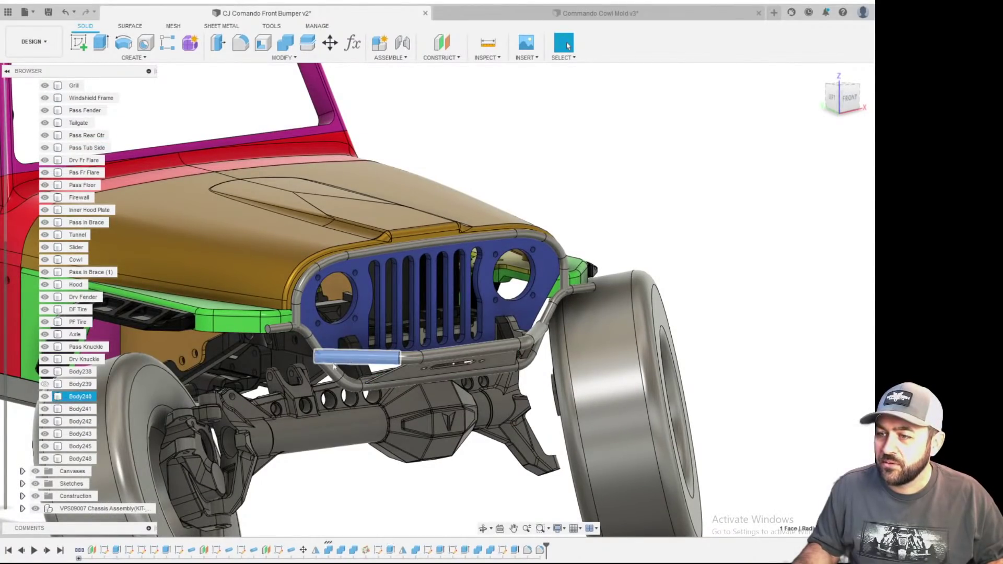
left_click(81, 397)
right_click(82, 399)
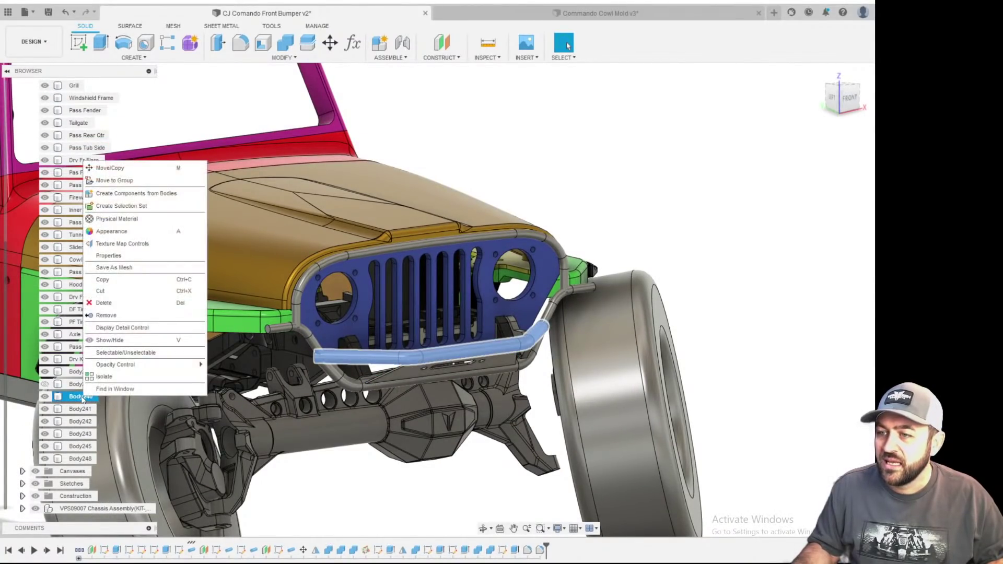
left_click(129, 194)
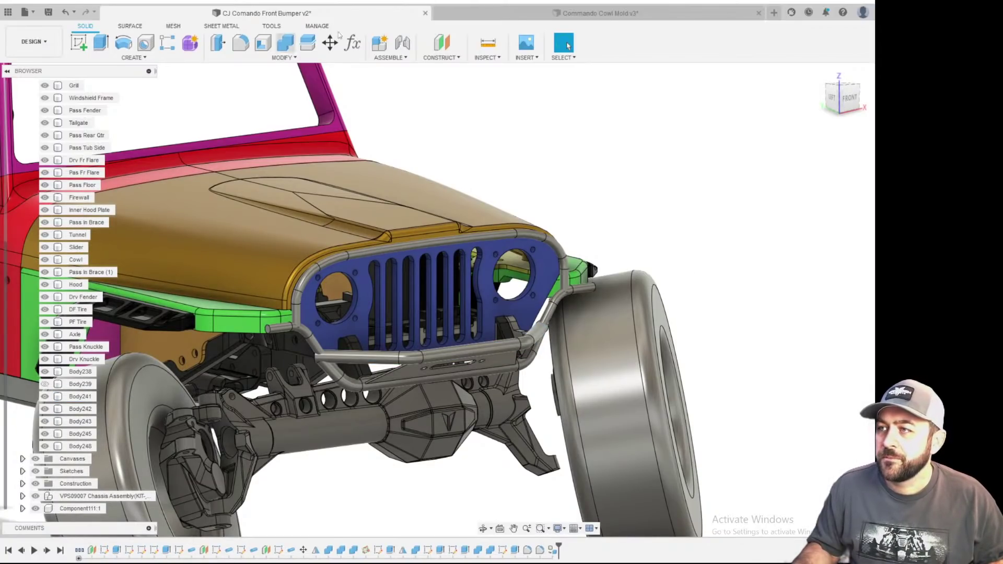
left_click(67, 506)
middle_click_drag(473, 448, 619, 330)
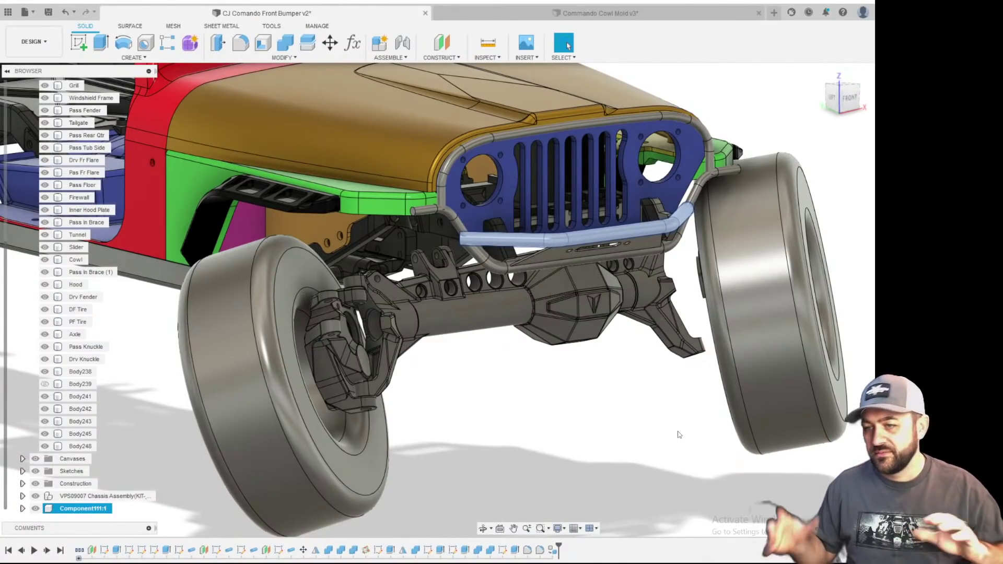
left_click(572, 242)
left_click(578, 432)
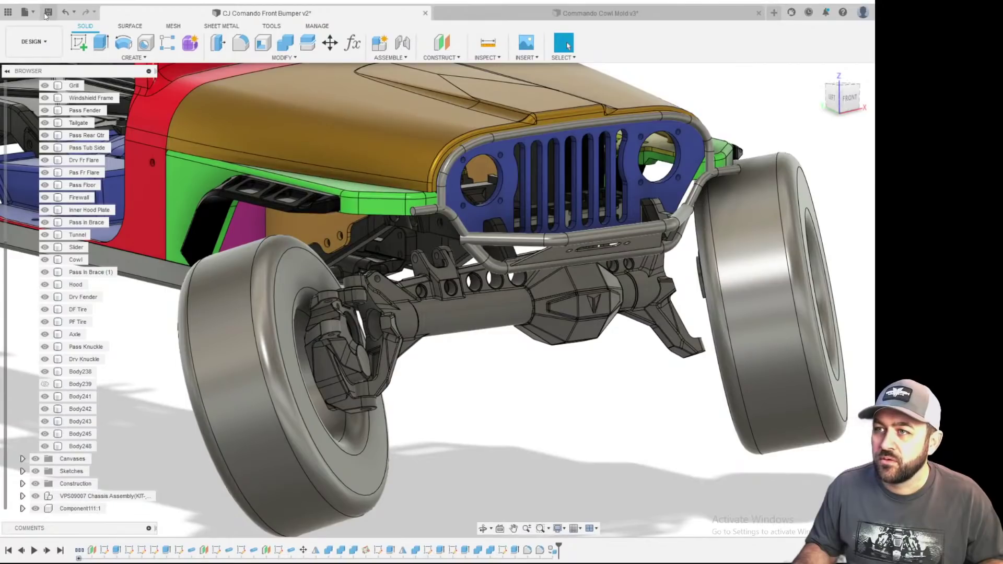
- Create a new drawing of only the bumper tube component from scratch, using ASME, mm units and sheet size A (11in x 8.5in)
right_click(82, 509)
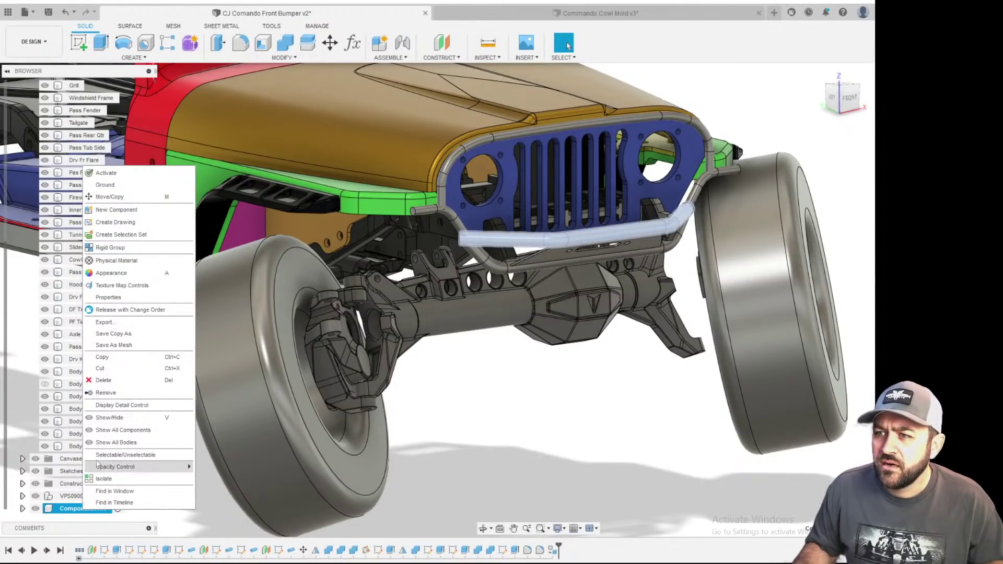
right_click(65, 512)
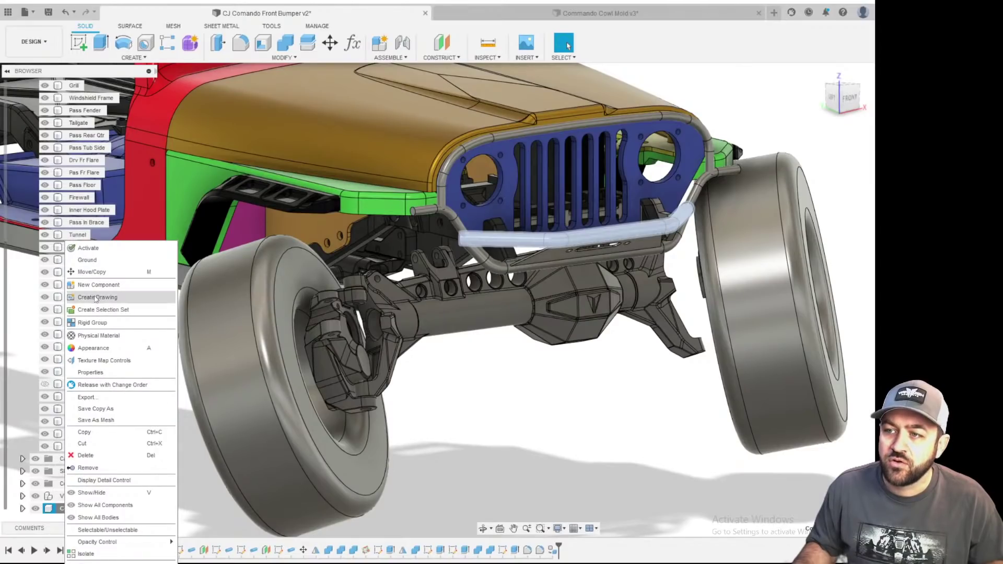
left_click(96, 297)
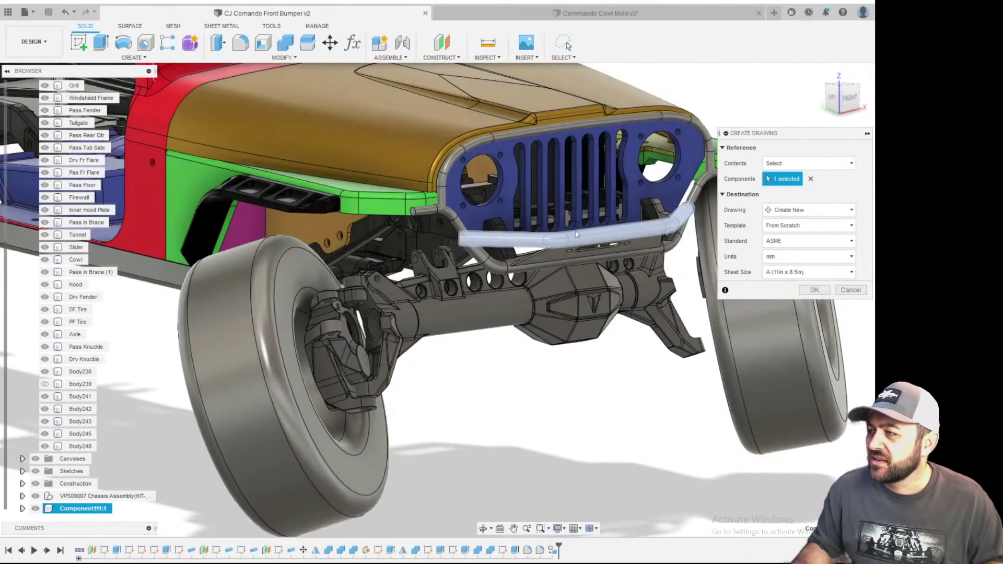
scroll(515, 255, "up", 2)
middle_click_drag(515, 255, 636, 224, "shift")
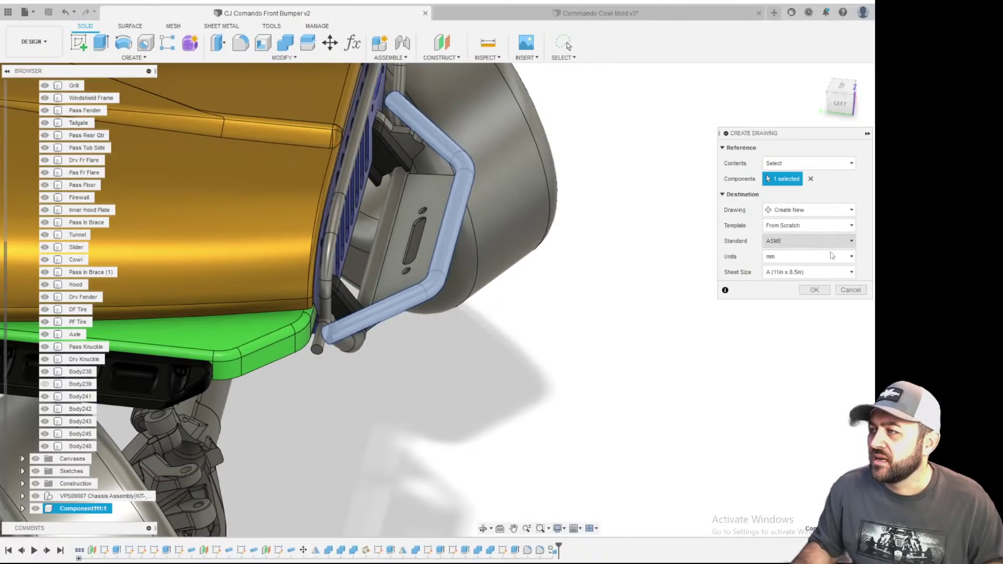
left_click(814, 290)
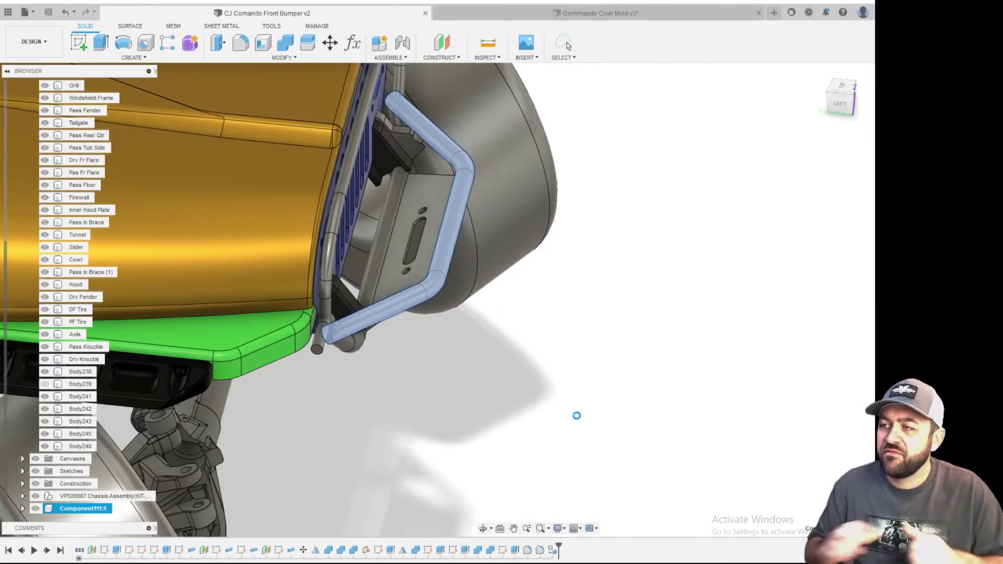
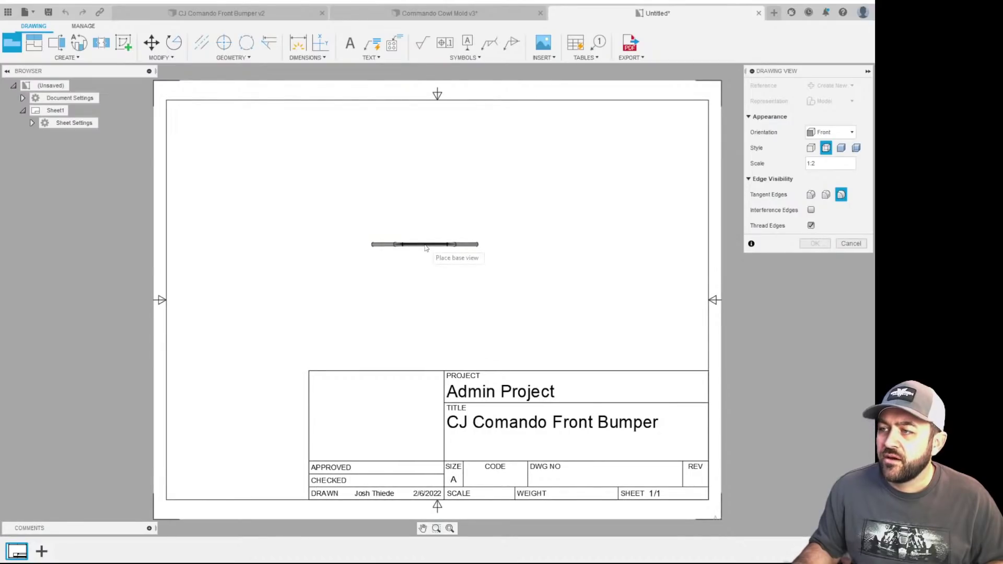
- Place a base view of the bent tube above the title block with TOP orientation and a 1:1 scale
left_click(851, 136)
left_click(824, 142)
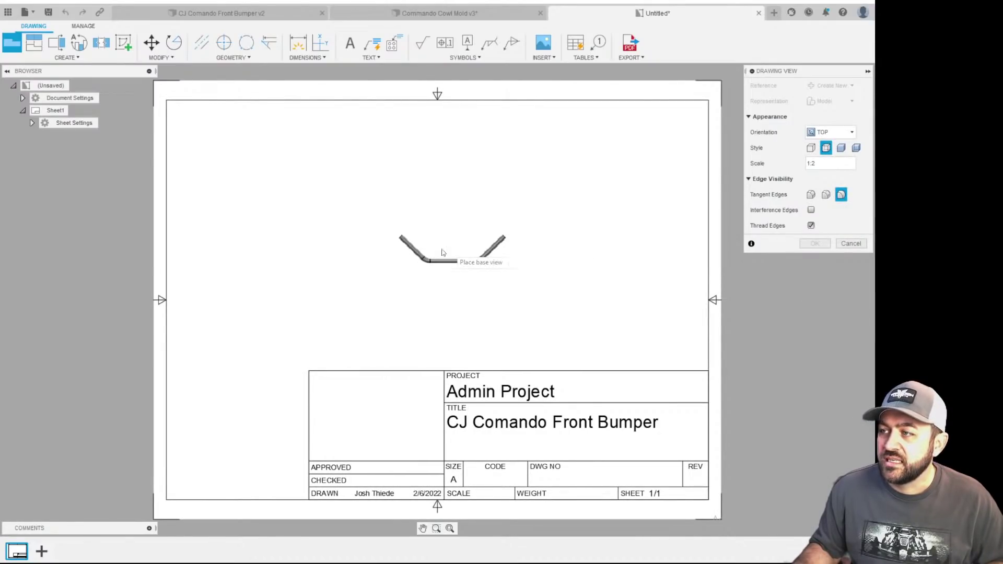
scroll(455, 253, "up", 1)
left_click(438, 248)
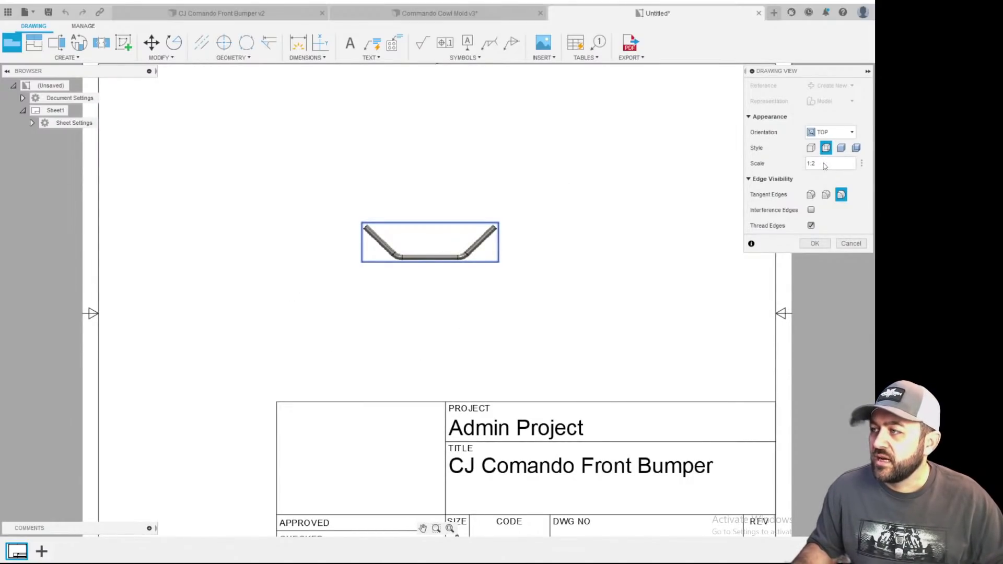
key("BackSpace")
type("1")
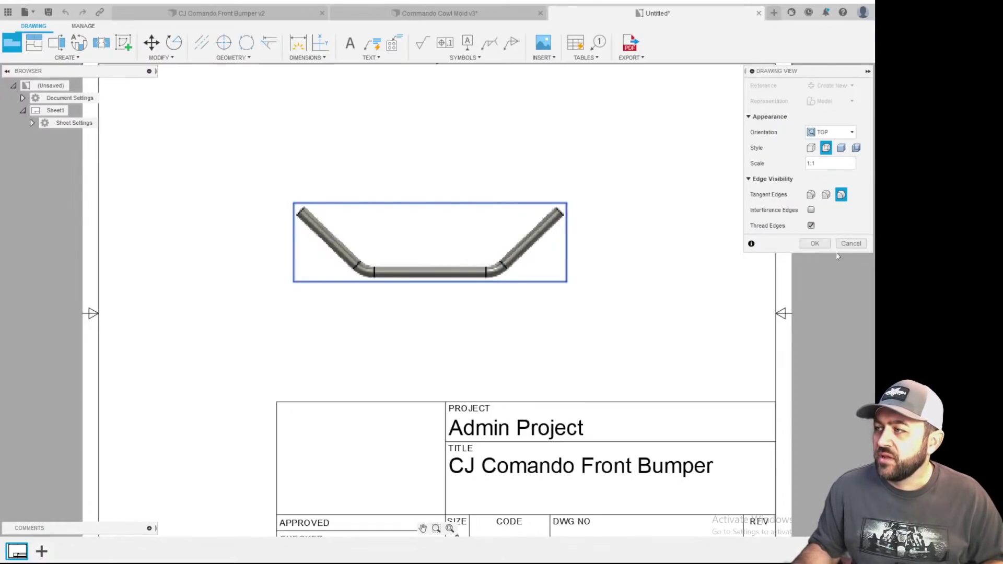
left_click(815, 244)
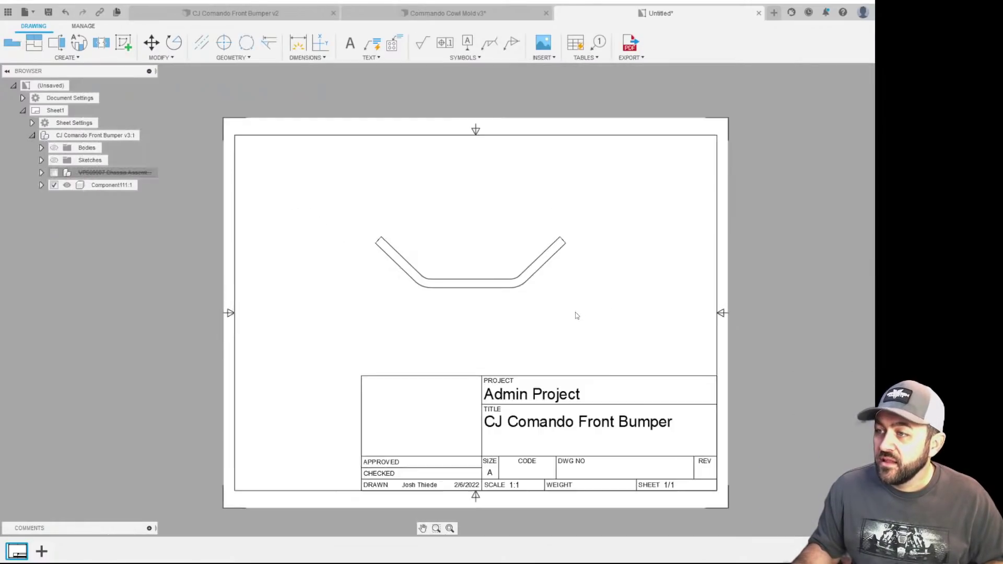
- Print the selected drawing sheet with lineweights on the HP LaserJet M14-M17 printer
scroll(576, 312, "down", 1)
scroll(510, 309, "up", 2)
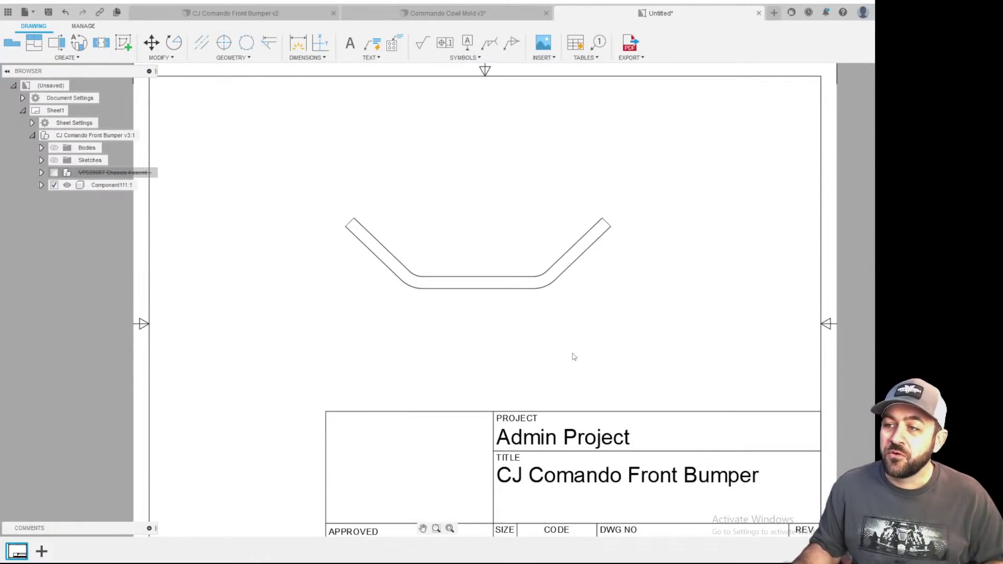
scroll(541, 345, "down", 3)
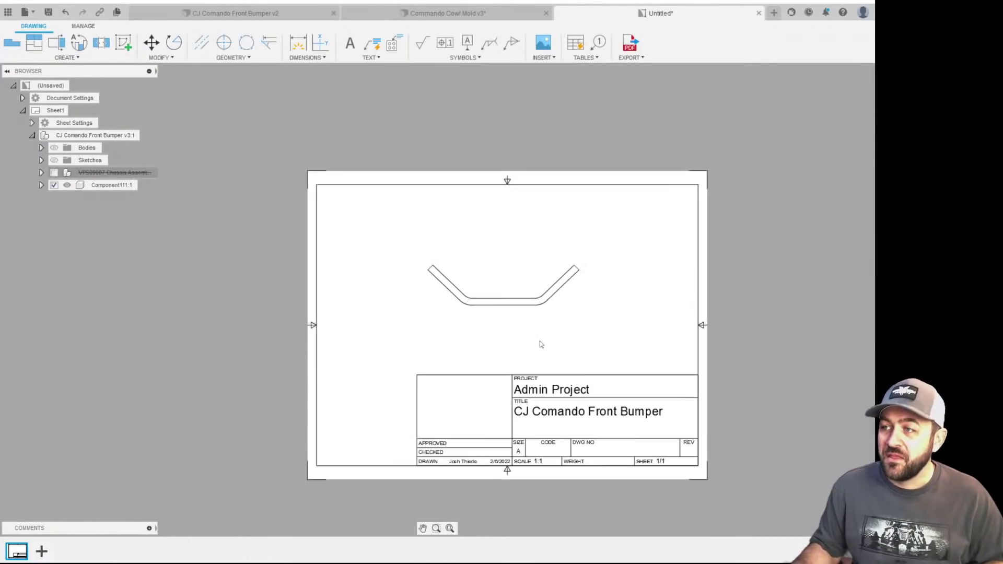
left_click(33, 14)
left_click(41, 164)
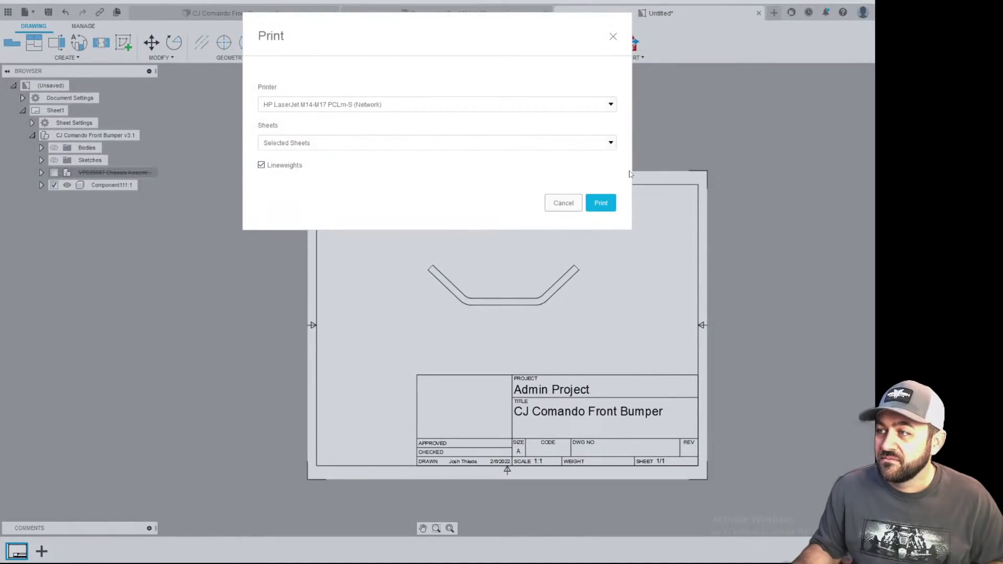
left_click(610, 207)
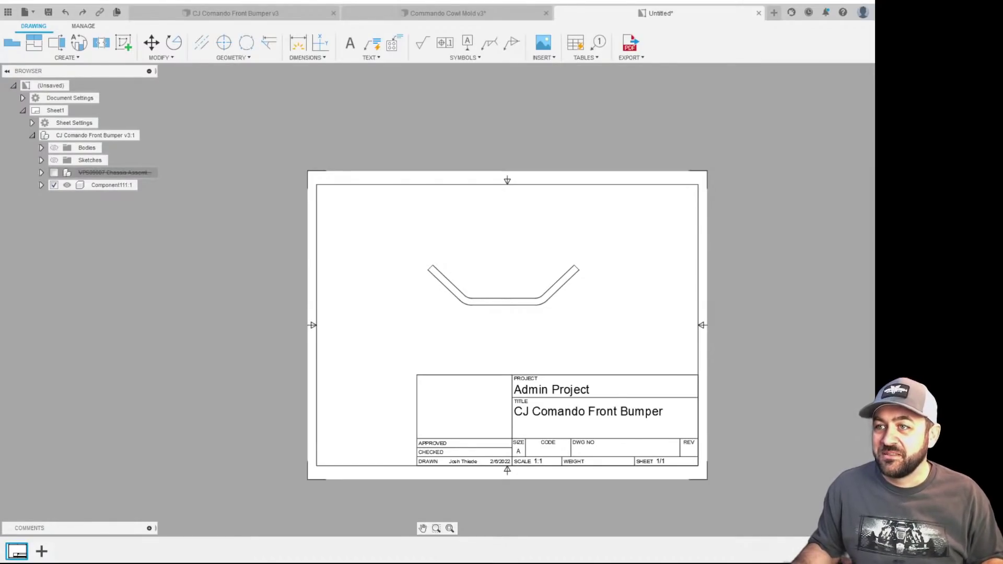
- Switch from the drawing to the CJ Comando Front Bumper design and on to the Commando Cowl Mold design
scroll(494, 327, "up", 2)
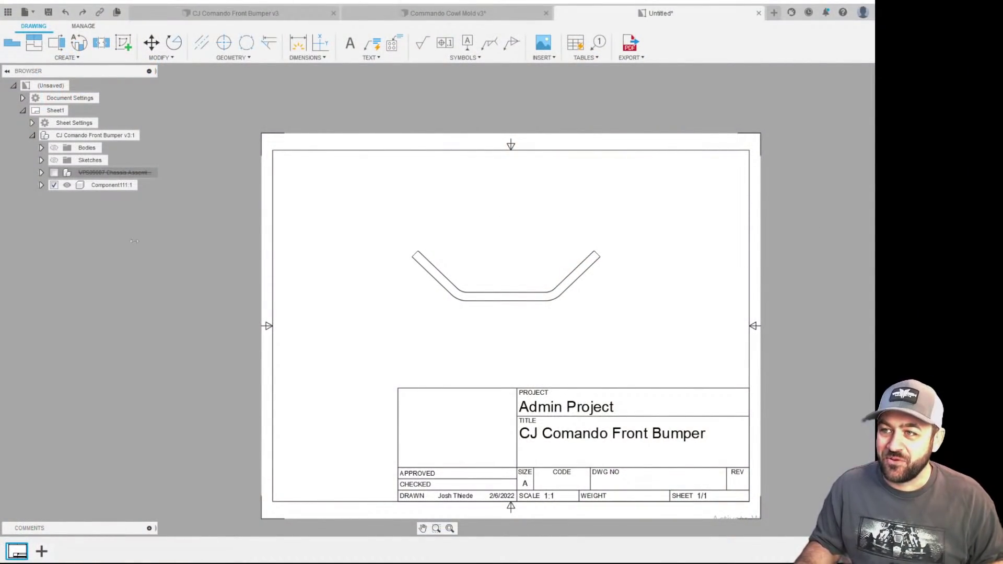
left_click(265, 19)
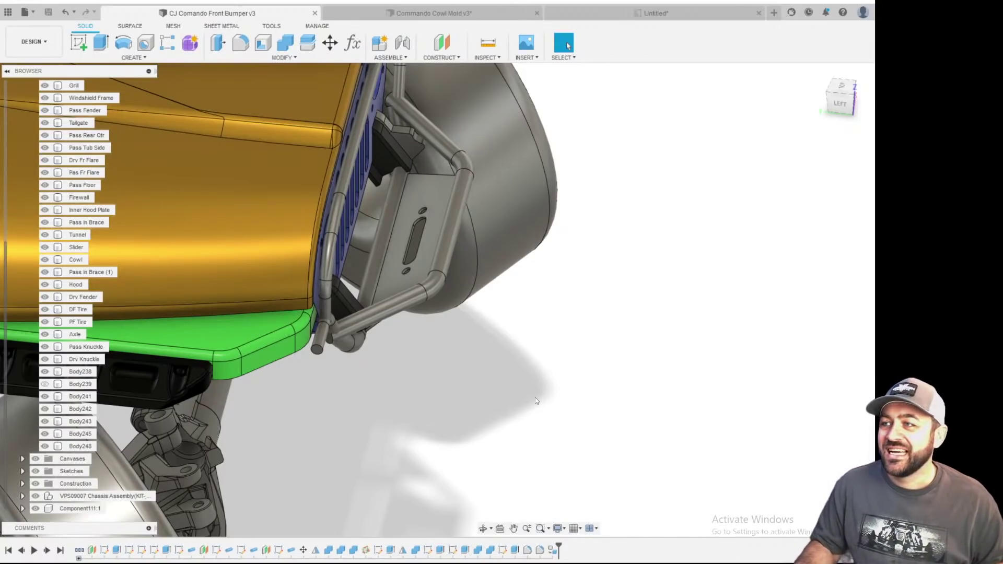
left_click(403, 16)
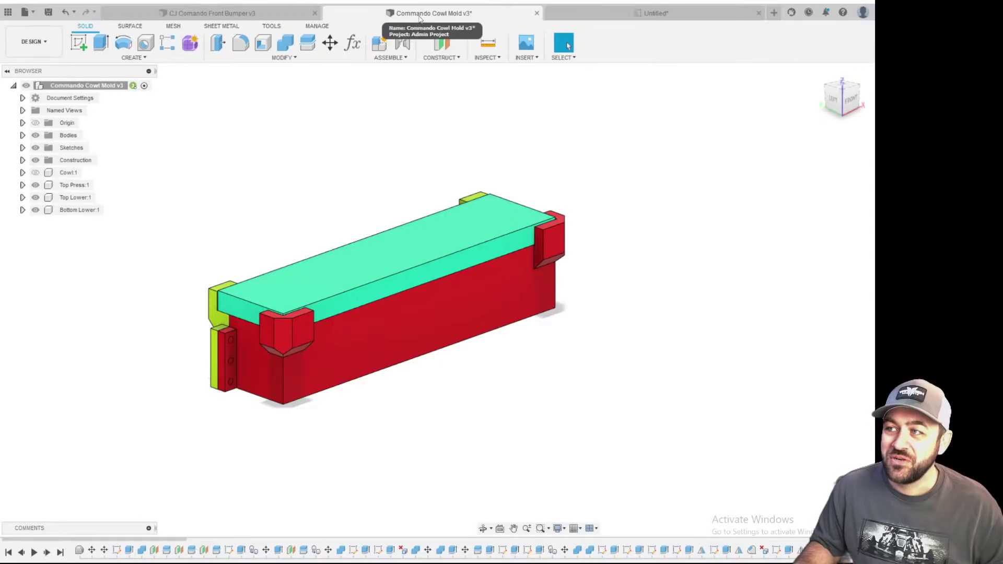
- Check the CJ Comando Front Bumper design briefly and return to examine the closed Commando Cowl Mold assembly
left_click(277, 14)
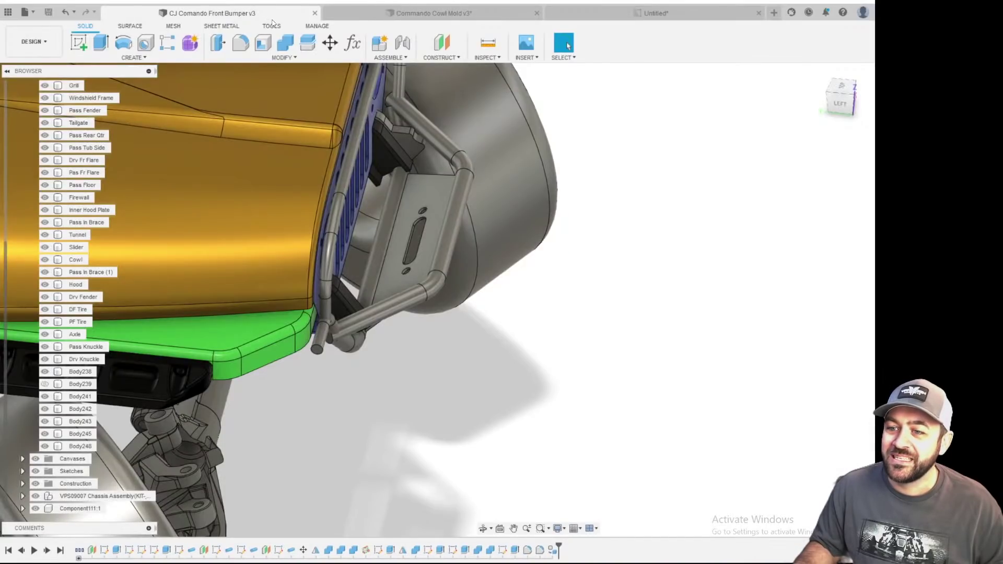
left_click(387, 15)
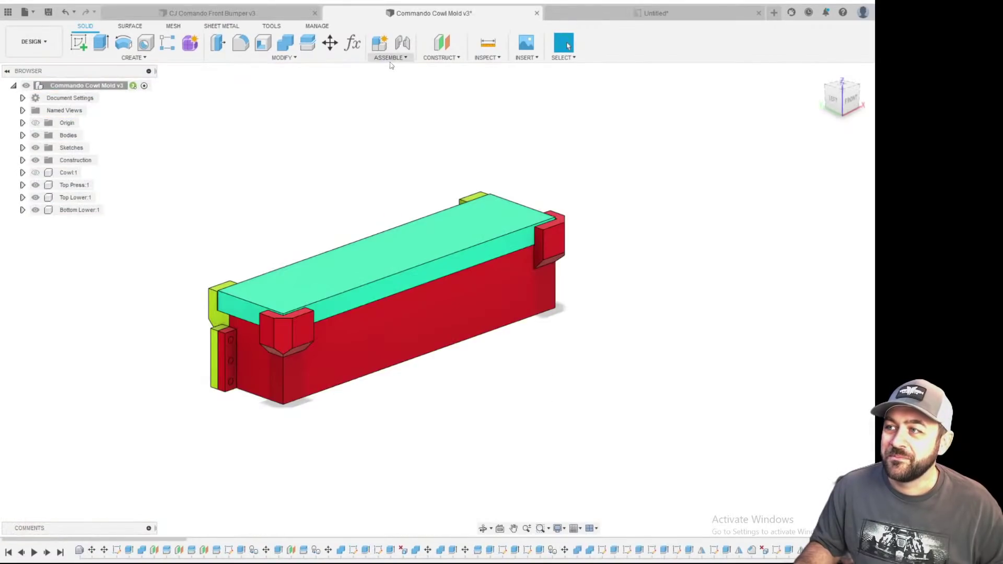
scroll(365, 358, "up", 2)
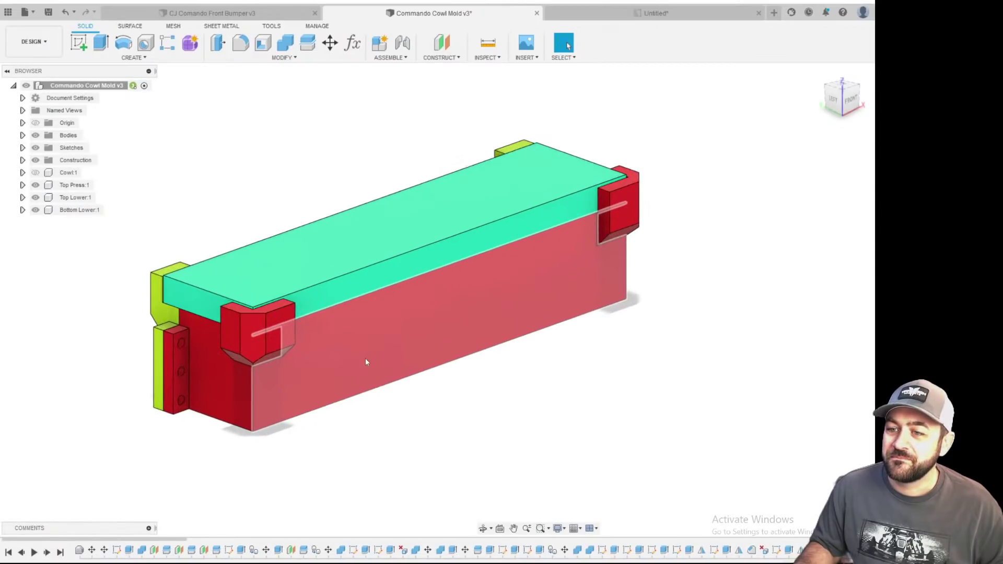
scroll(360, 366, "up", 2)
middle_click_drag(365, 382, 409, 388)
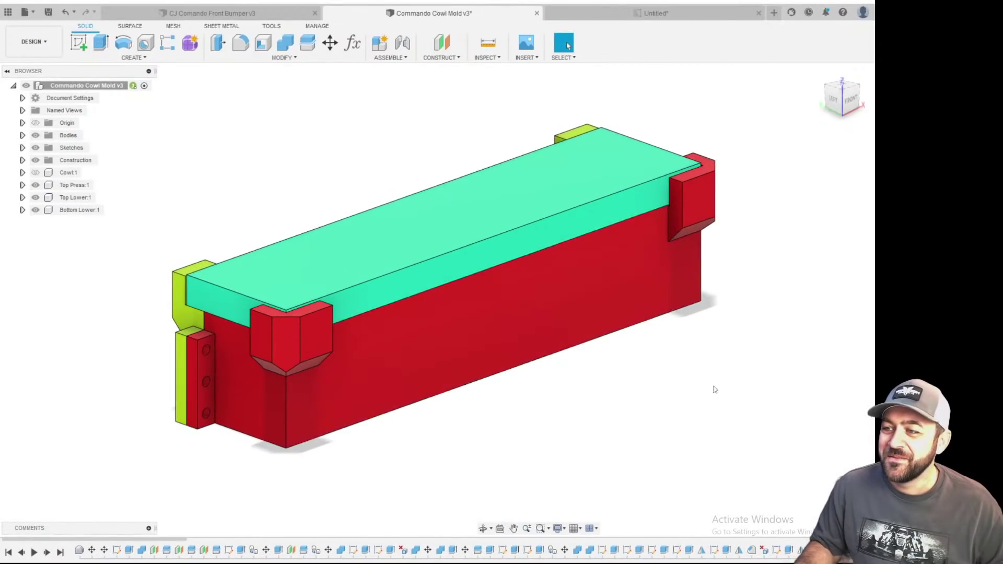
scroll(580, 316, "down", 2)
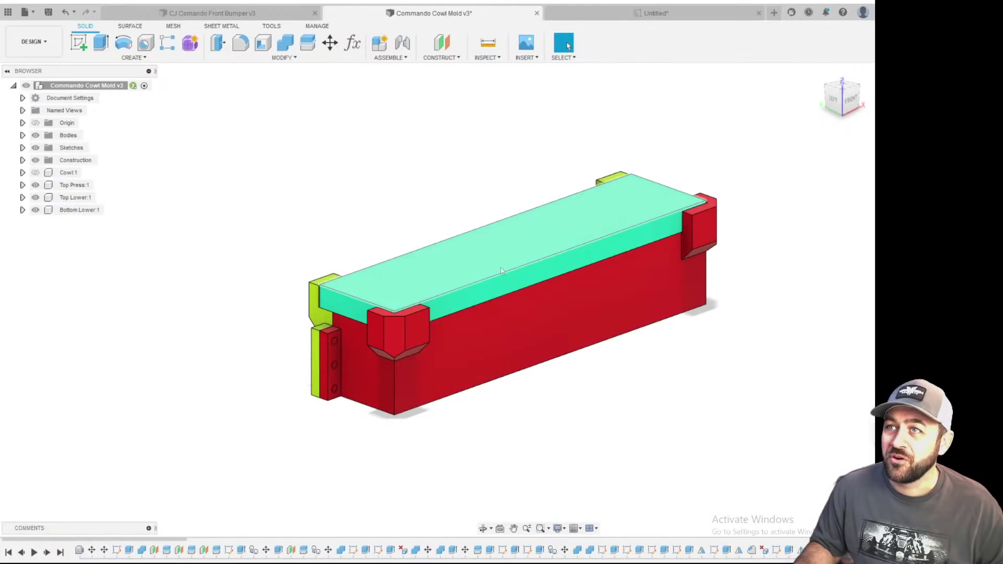
- Hide the mold's Top Press component to examine the cavity inside, and show it again
left_click_drag(469, 273, 469, 270)
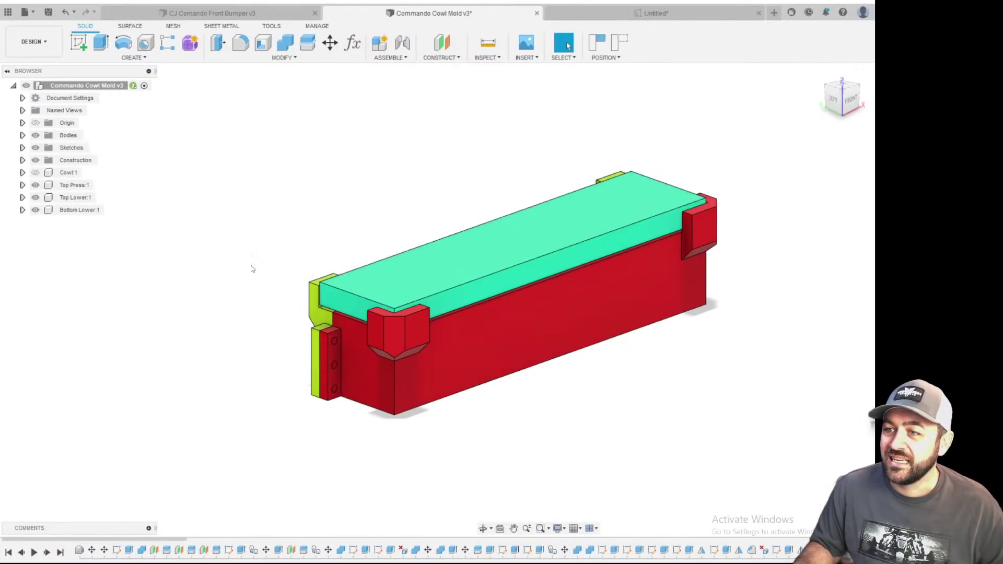
left_click(36, 185)
middle_click_drag(269, 219, 433, 182, "shift")
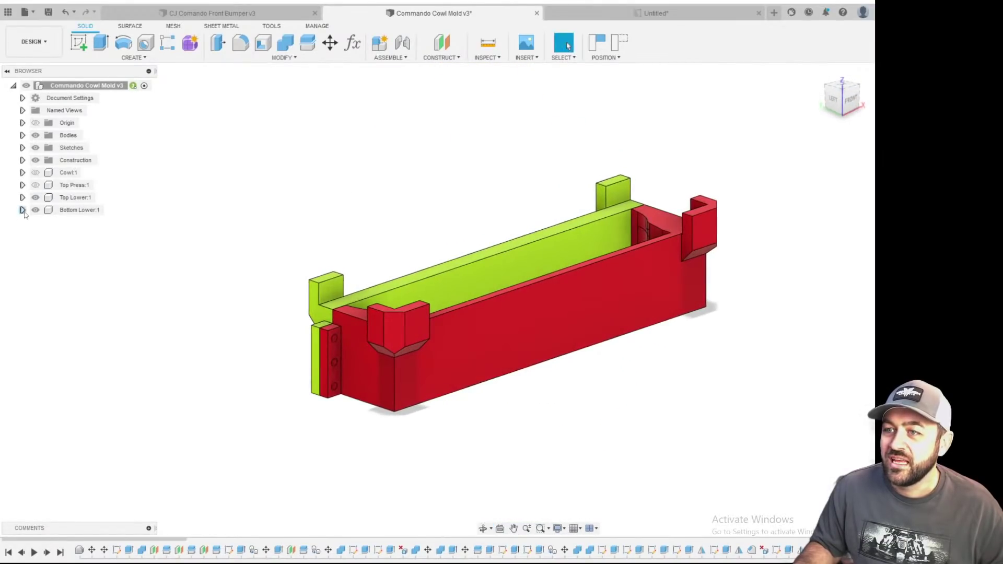
left_click(35, 185)
- Switch to the CJ Comando Front Bumper design and examine the bumper's lower bent tube and its joints
left_click(212, 13)
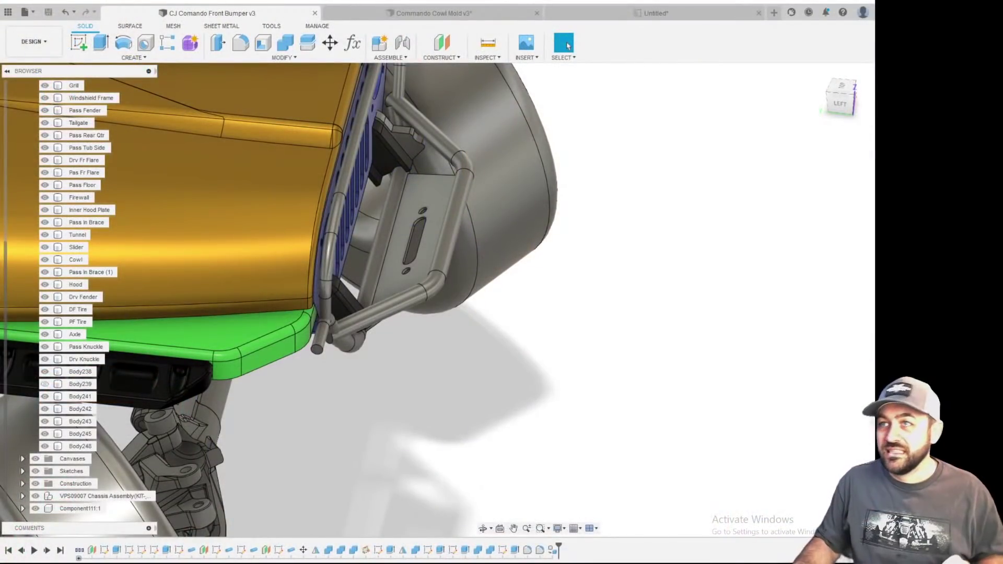
scroll(507, 227, "up", 1)
scroll(468, 369, "down", 3)
middle_click_drag(448, 393, 359, 366, "shift")
scroll(359, 377, "up", 3)
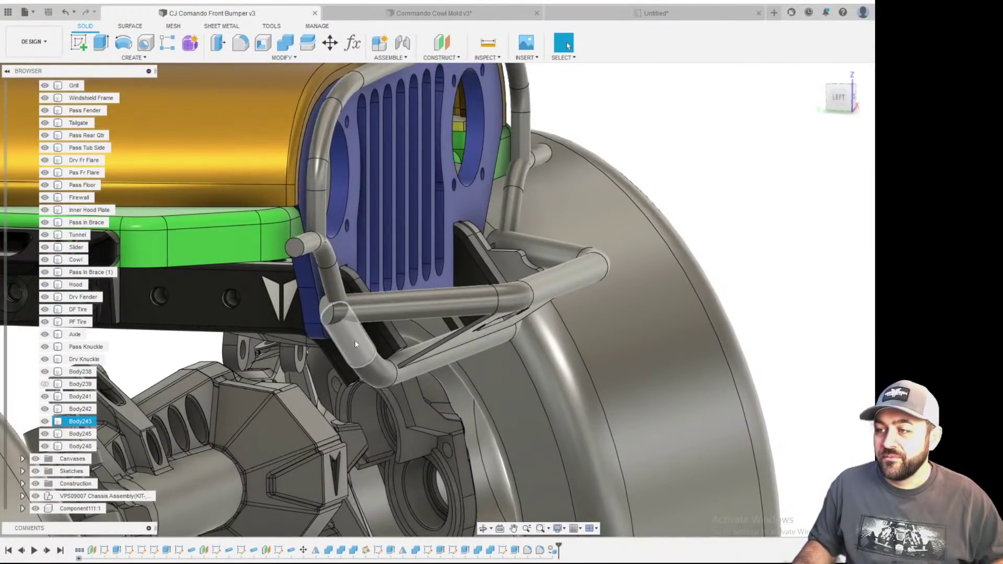
left_click(355, 341)
scroll(443, 408, "down", 1)
middle_click_drag(376, 387, 353, 377, "shift")
scroll(365, 362, "up", 3)
scroll(353, 375, "down", 3)
scroll(359, 369, "up", 2)
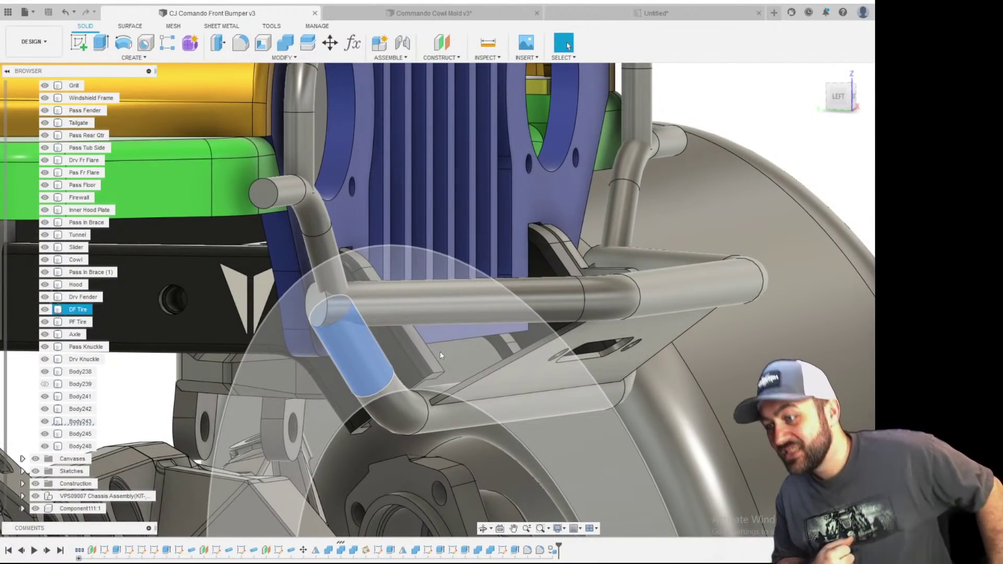
scroll(440, 352, "down", 3)
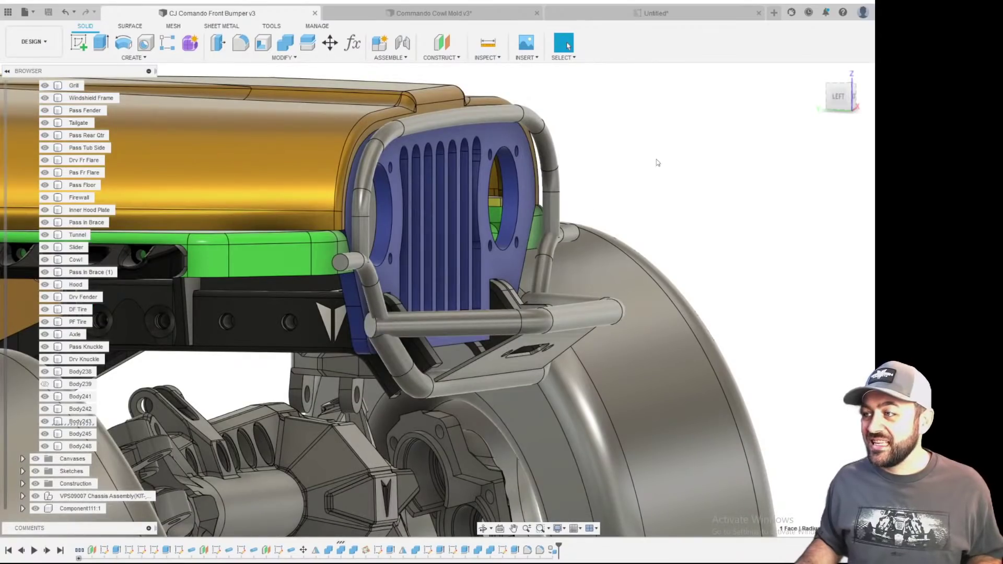
scroll(407, 333, "up", 3)
scroll(407, 332, "down", 3)
scroll(394, 320, "up", 3)
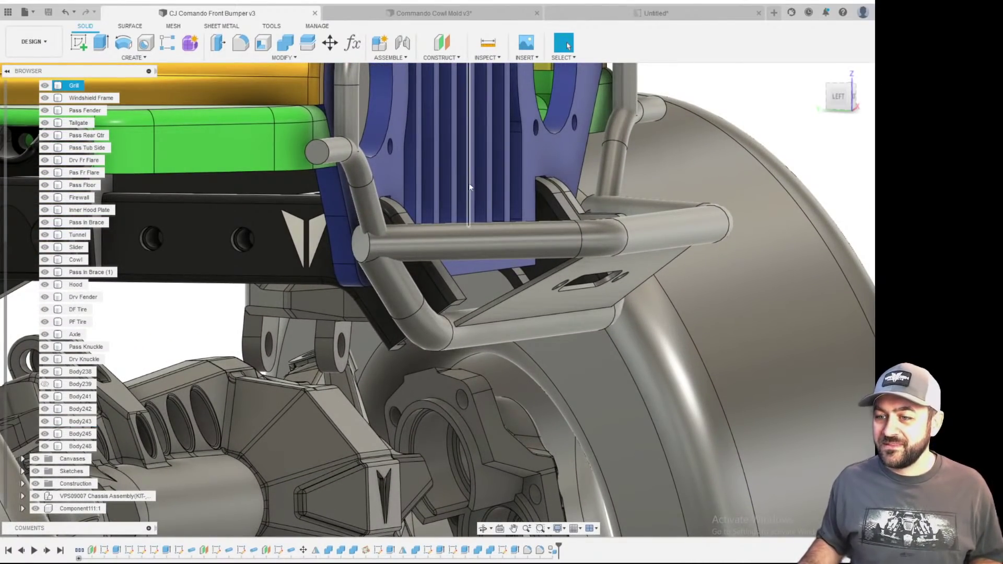
scroll(538, 228, "down", 3)
scroll(508, 264, "up", 3)
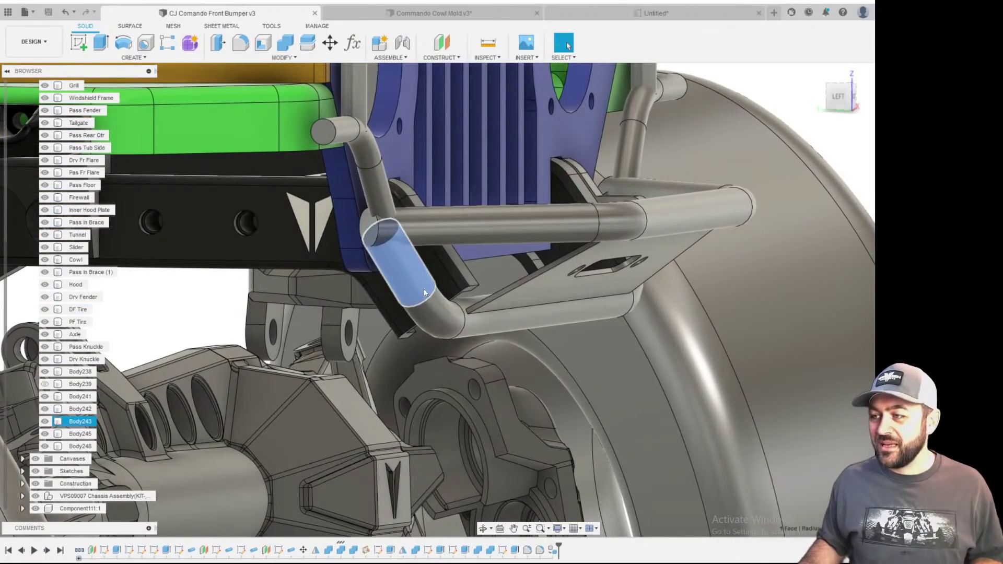
- Create a component from the lower bent bumper tube, Body243
left_click(427, 289)
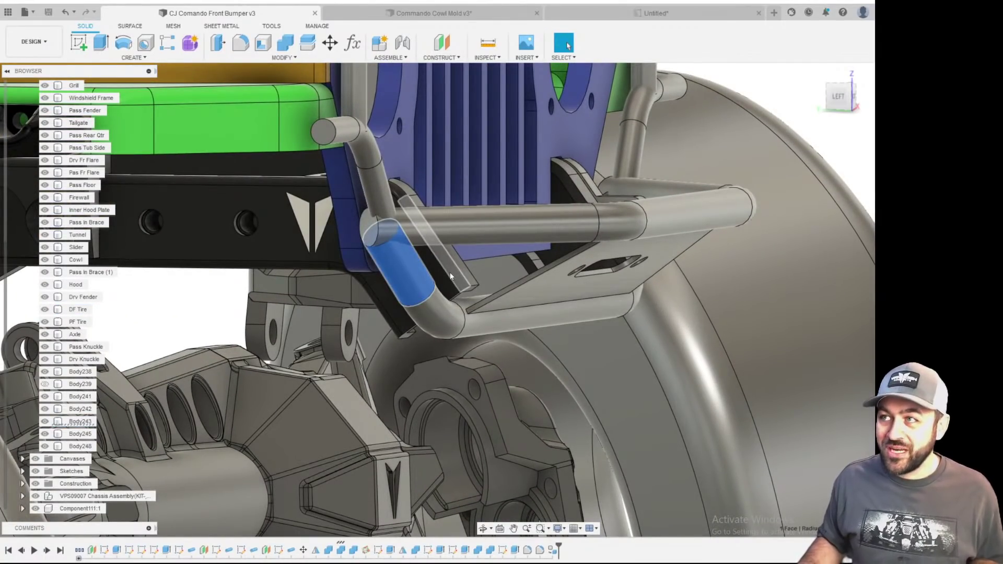
middle_click_drag(471, 264, 679, 218, "shift")
scroll(679, 218, "down", 3)
middle_click_drag(789, 174, 681, 162)
left_click(681, 162)
left_click(454, 219)
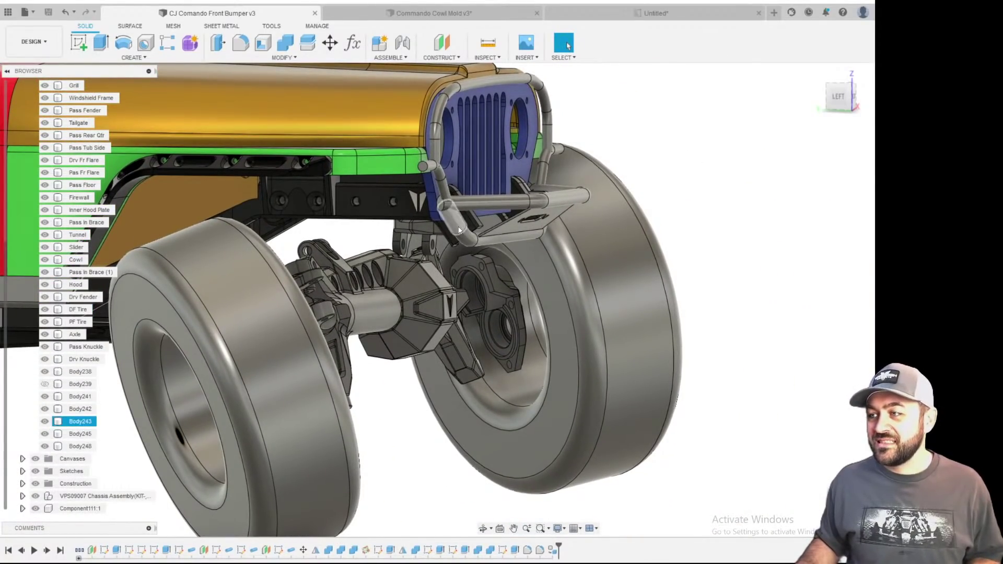
right_click(84, 421)
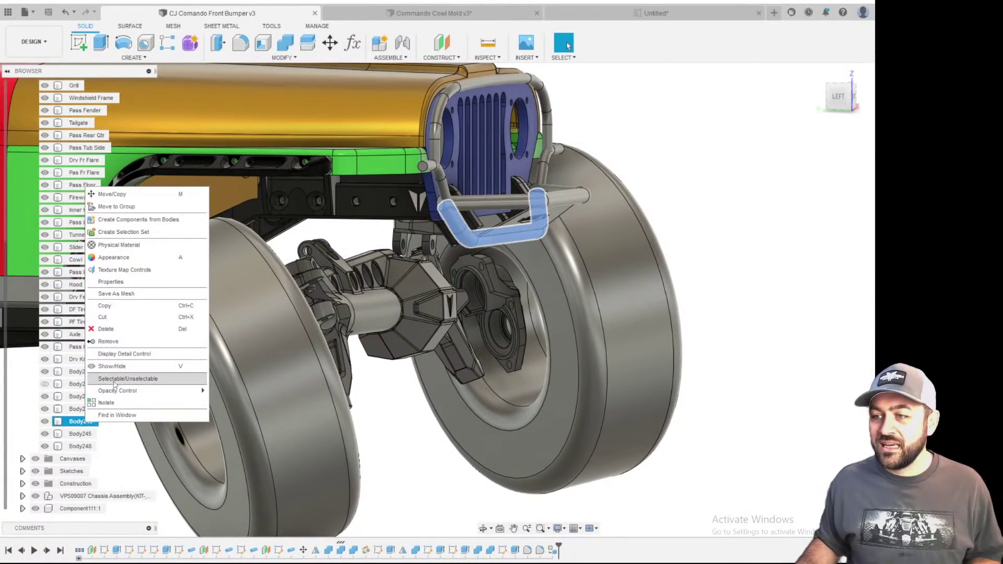
left_click(140, 222)
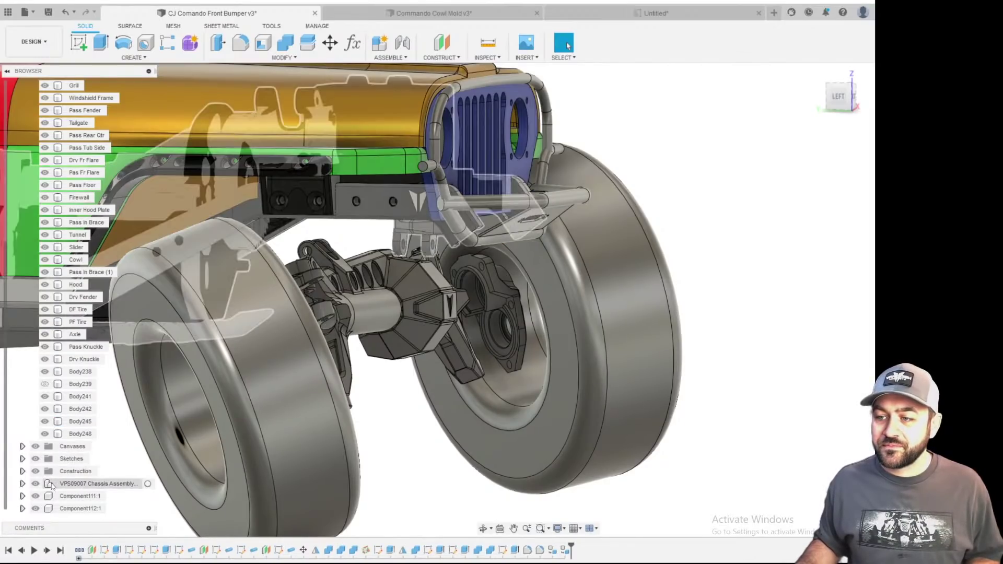
- Create a new drawing of only the lower bumper tube component from scratch, using ASME, mm units and sheet size A (11in x 8.5in)
left_click(65, 510)
right_click(65, 511)
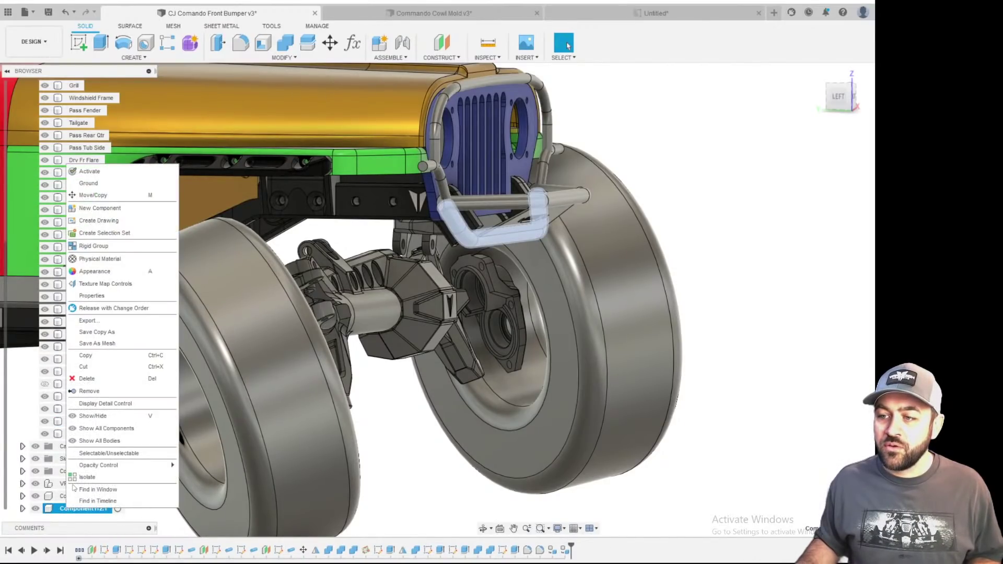
left_click(116, 221)
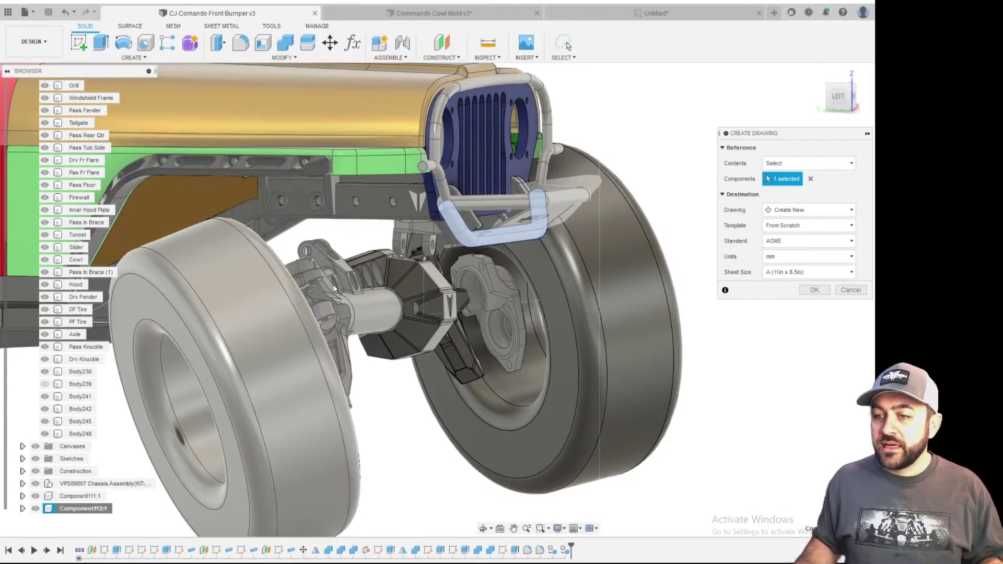
scroll(371, 308, "down", 3)
middle_click_drag(431, 334, 544, 301)
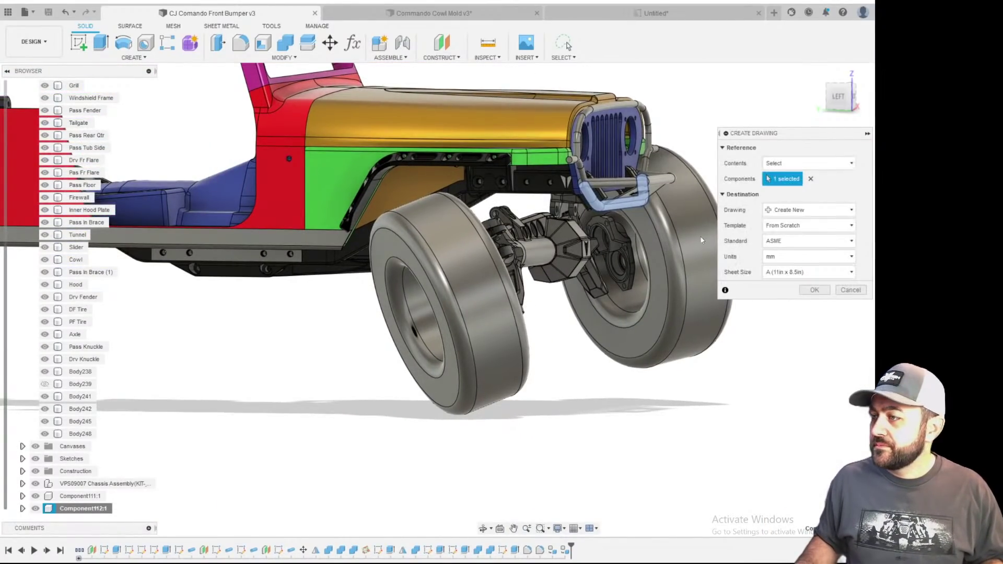
scroll(646, 210, "up", 5)
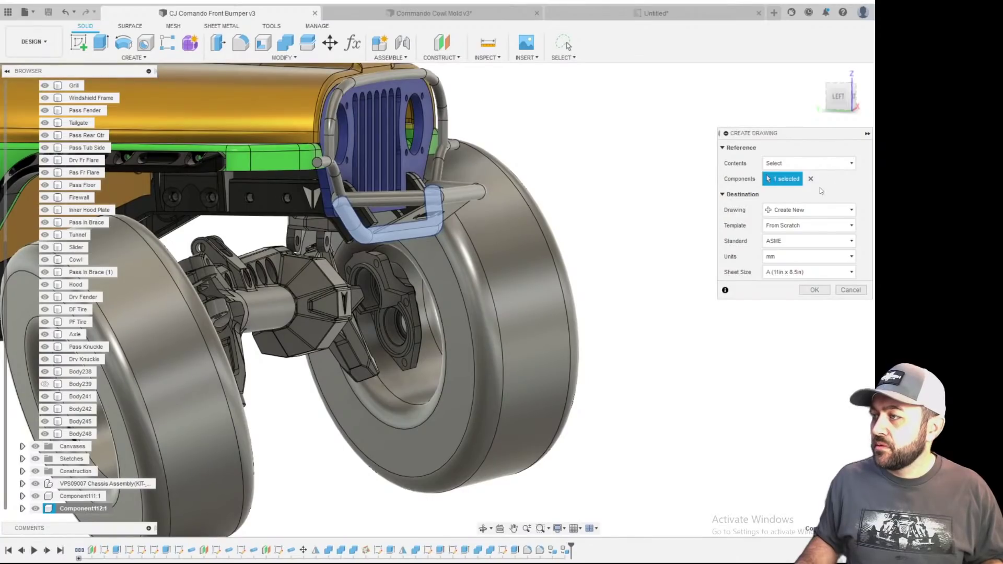
left_click(817, 289)
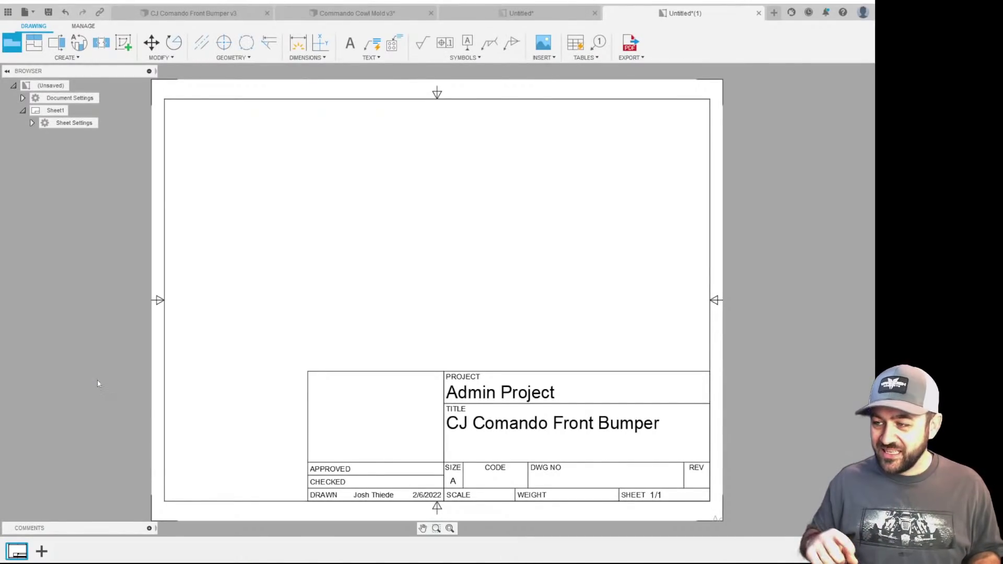
- Set the scale of the lower tube's base view to 1:1
scroll(462, 224, "up", 2)
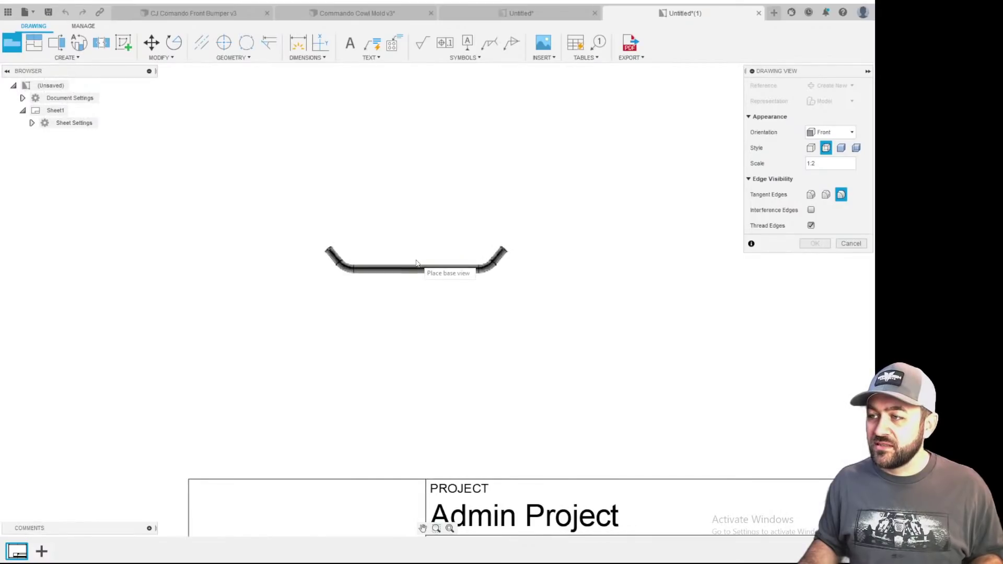
scroll(417, 280, "down", 2)
left_click(828, 161)
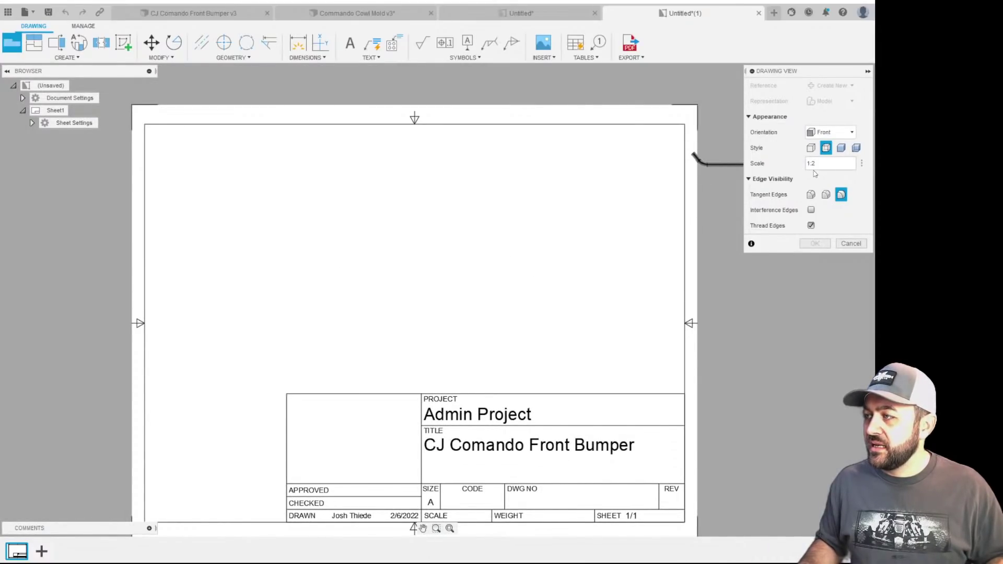
key("BackSpace")
type("1")
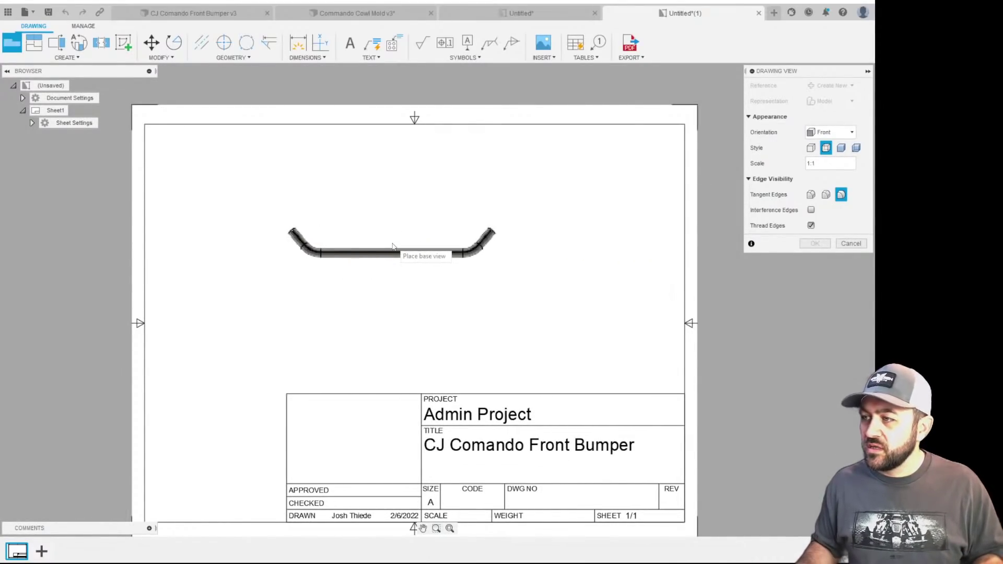
scroll(391, 269, "down", 2)
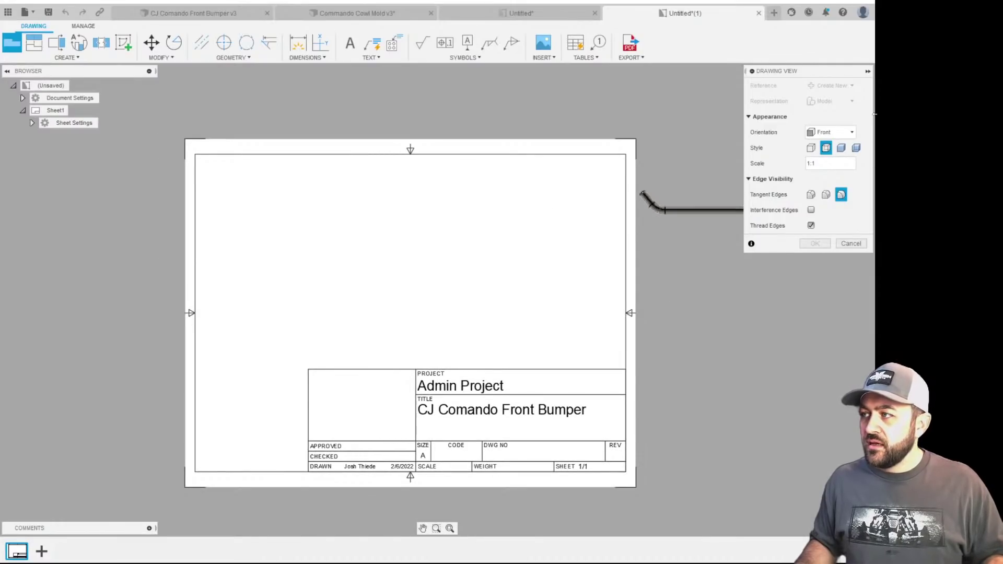
scroll(361, 261, "up", 1)
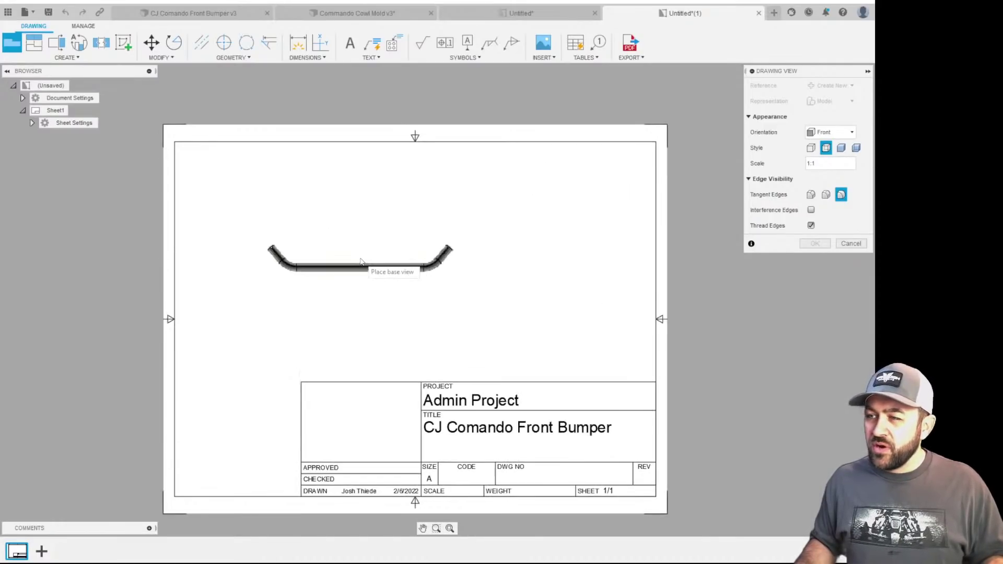
- Try placing the lower tube's base view on the sheet with RIGHT orientation
left_click(845, 131)
left_click(826, 172)
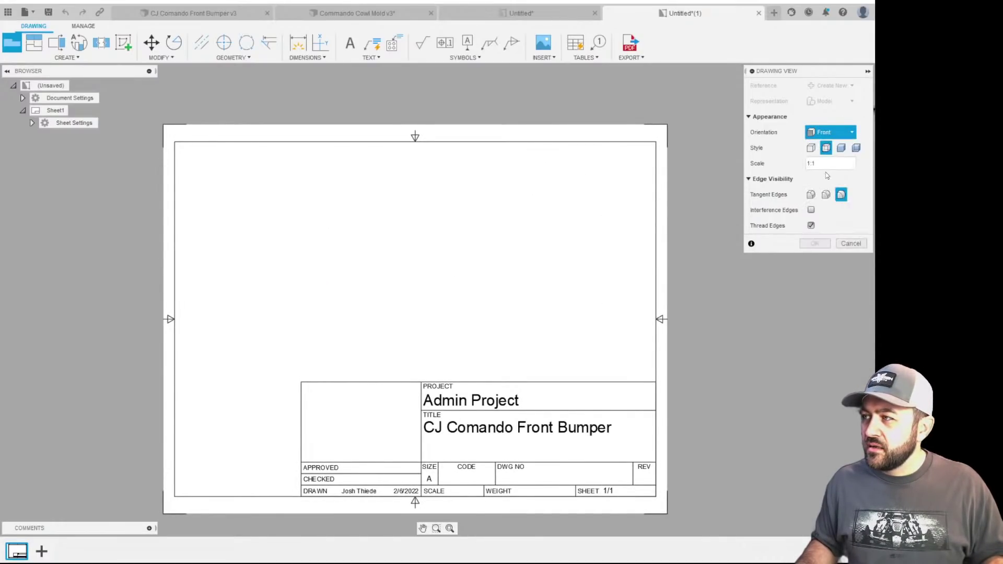
scroll(253, 283, "up", 2)
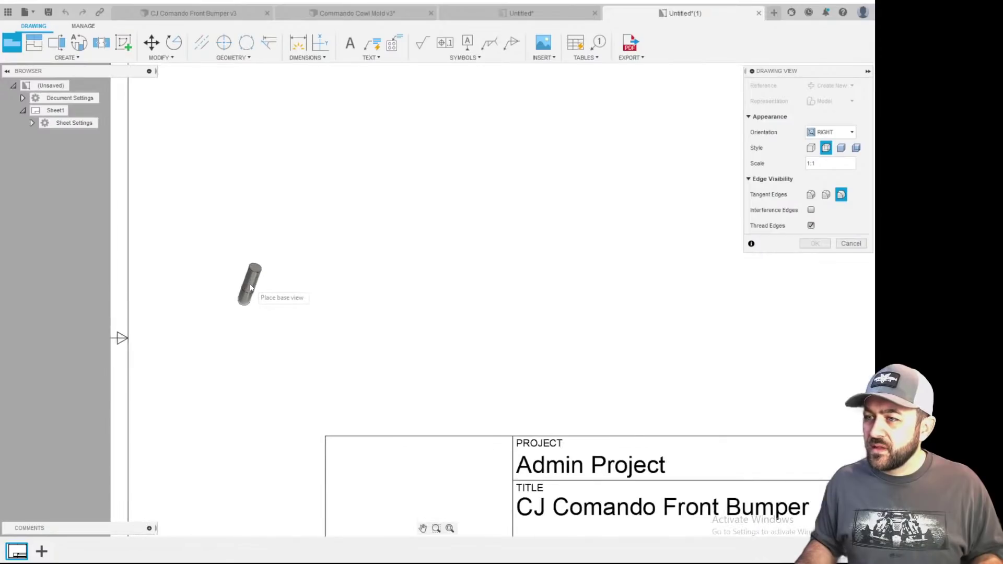
left_click(247, 264)
scroll(247, 245, "up", 2)
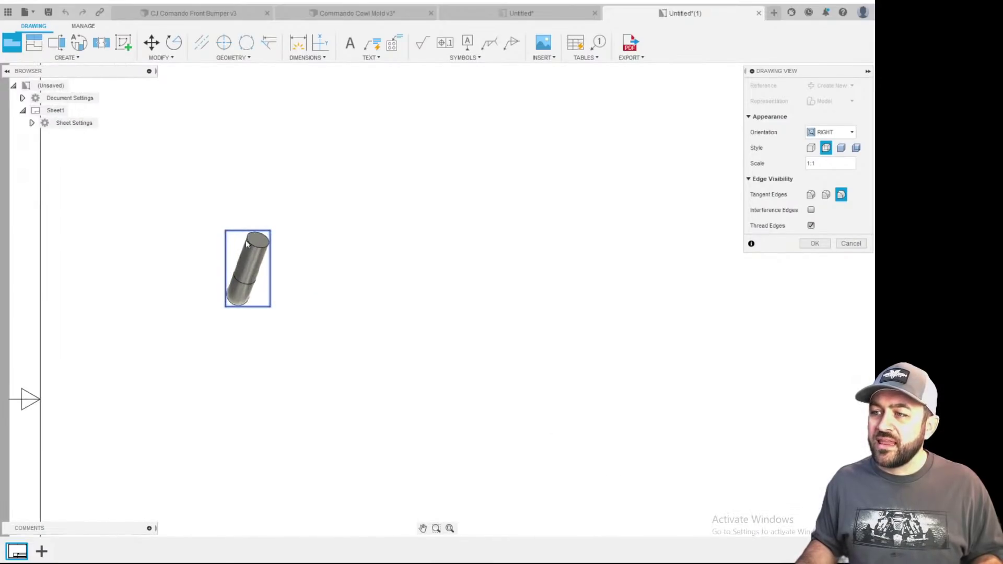
key("Return")
scroll(253, 282, "down", 1)
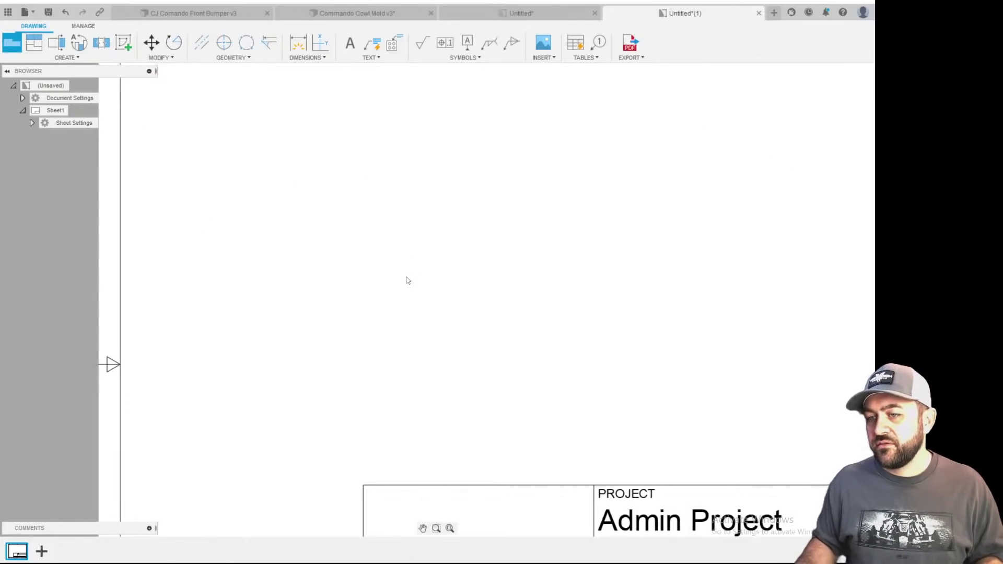
left_click(835, 101)
left_click(828, 104)
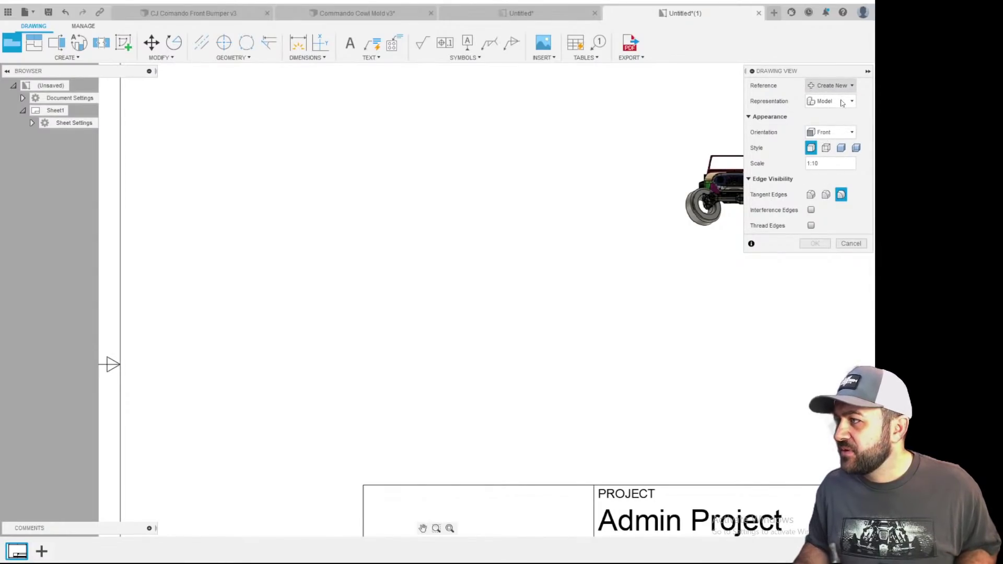
left_click(842, 103)
left_click(843, 103)
left_click(841, 86)
left_click(826, 95)
left_click(825, 102)
left_click(815, 118)
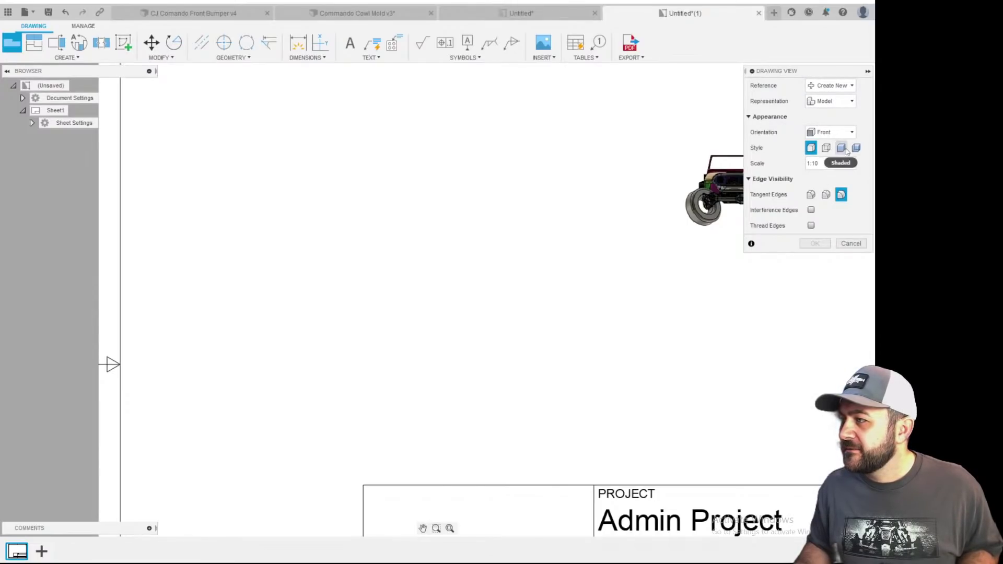
left_click(858, 247)
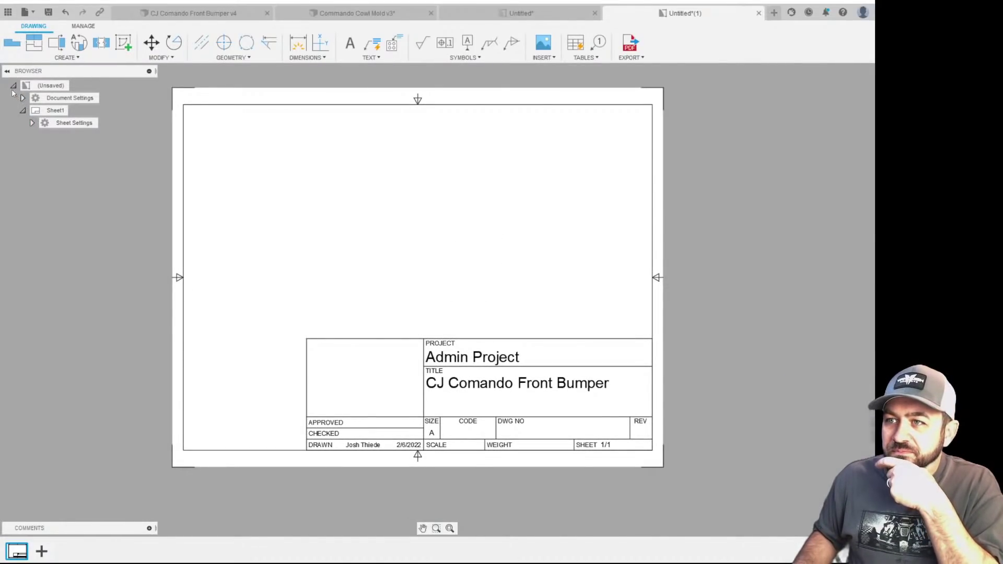
left_click(32, 123)
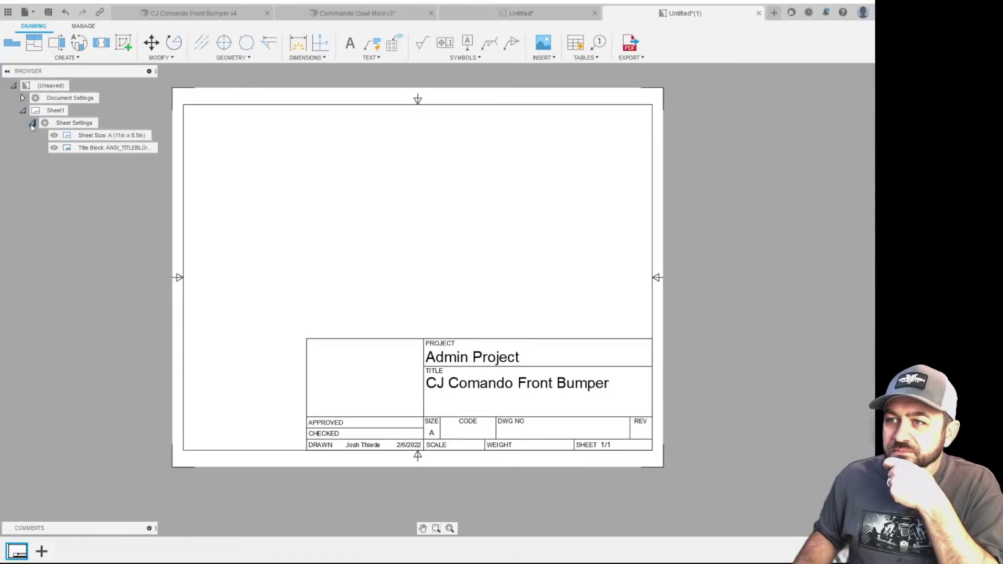
left_click(32, 124)
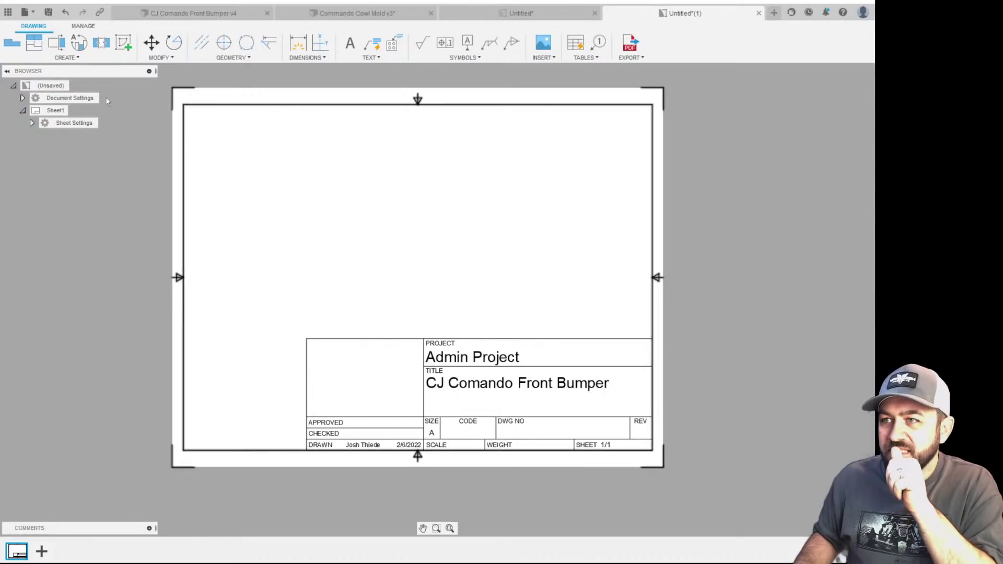
left_click(12, 47)
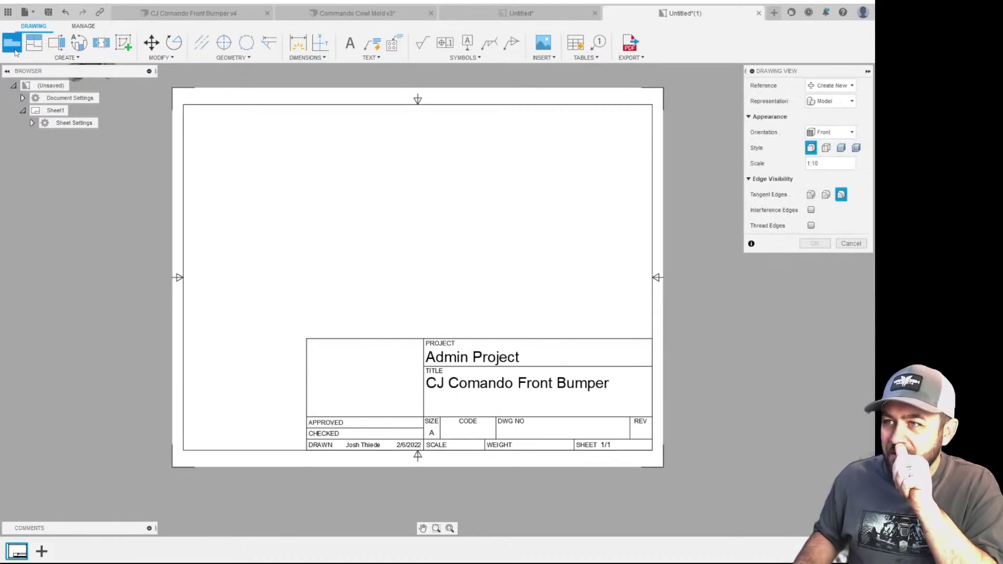
left_click(847, 89)
left_click(845, 90)
left_click(842, 102)
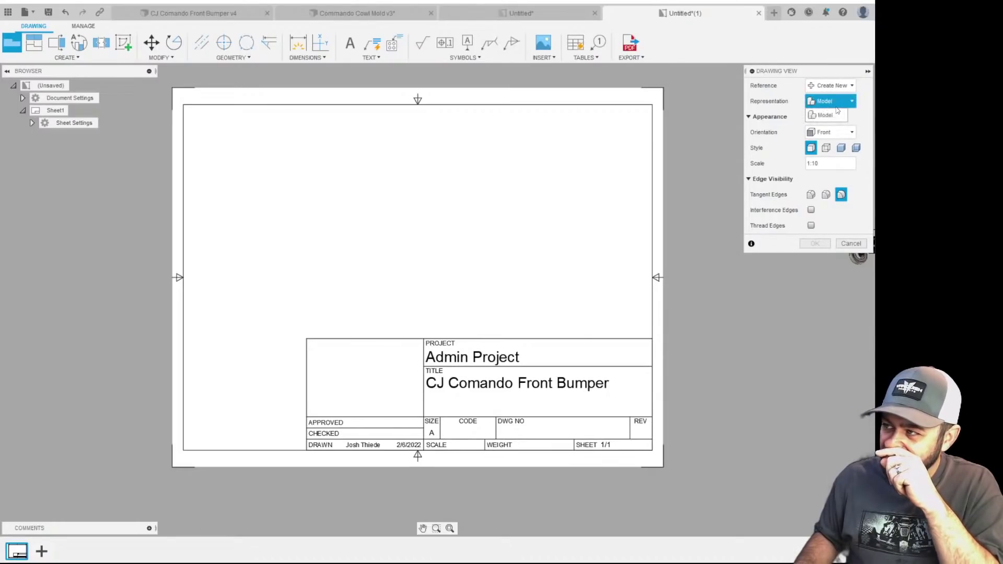
left_click(826, 116)
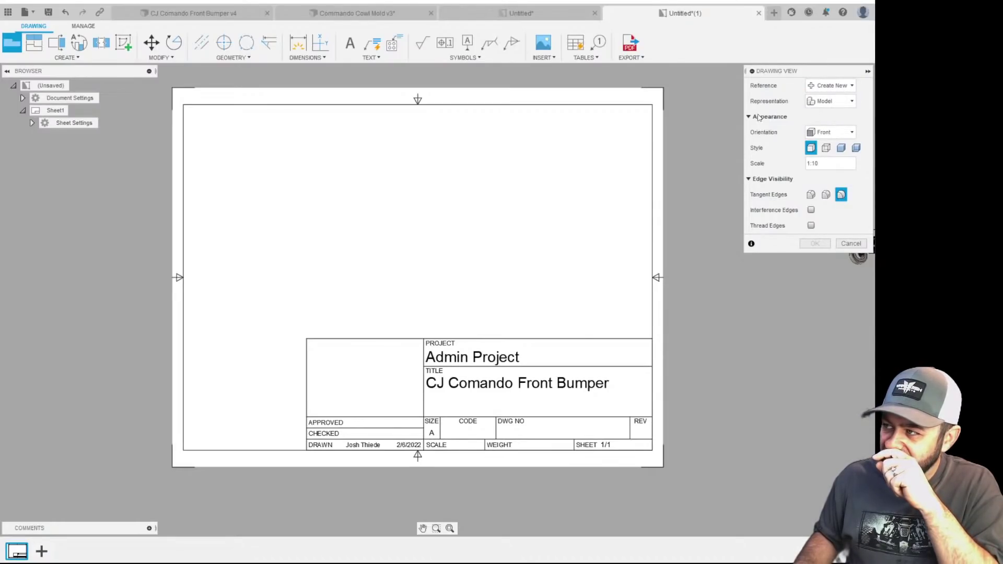
left_click(854, 245)
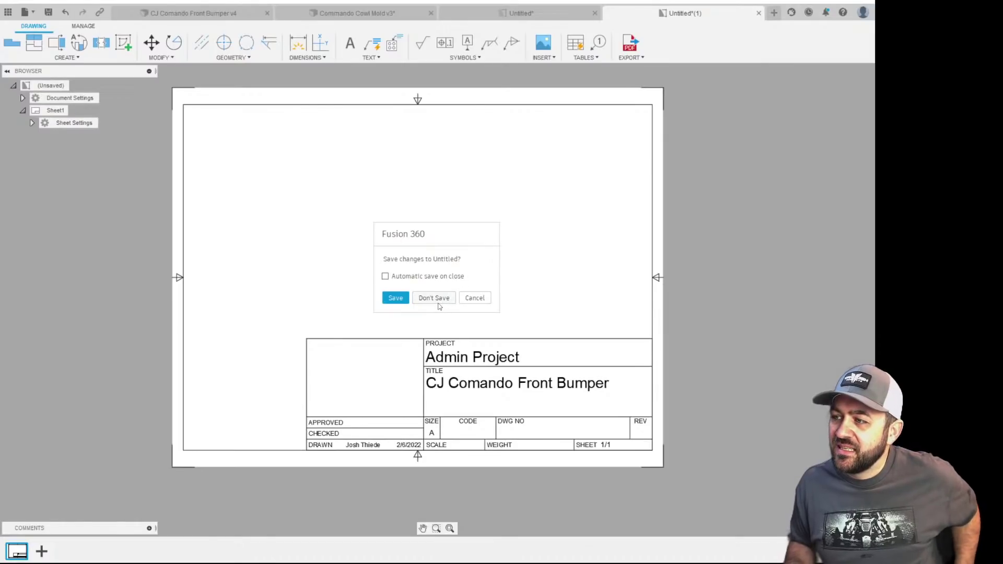
- Discard the empty drawing and create a new one from scratch of only the lower tube component, using ASME, mm and sheet size A
left_click(439, 300)
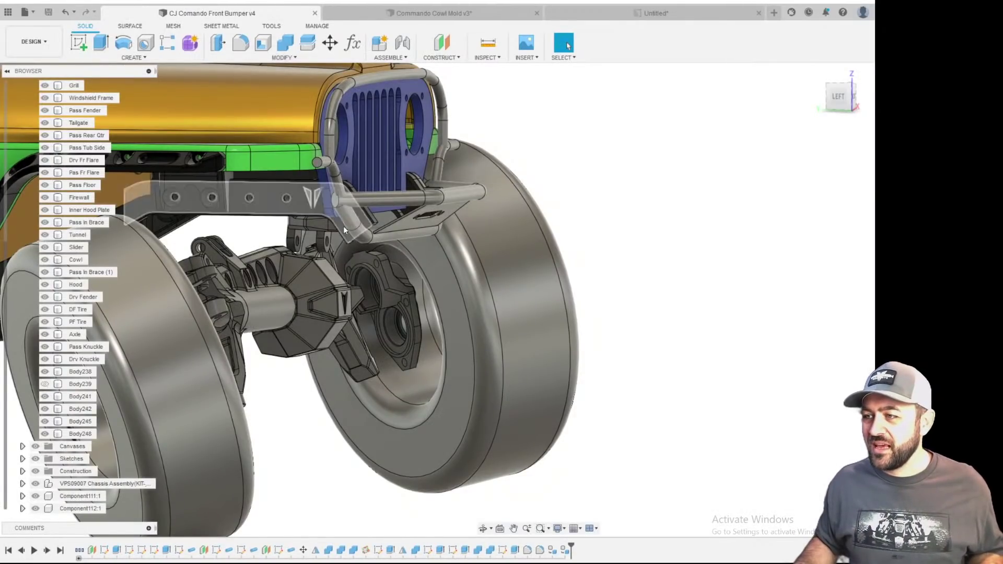
scroll(344, 226, "up", 3)
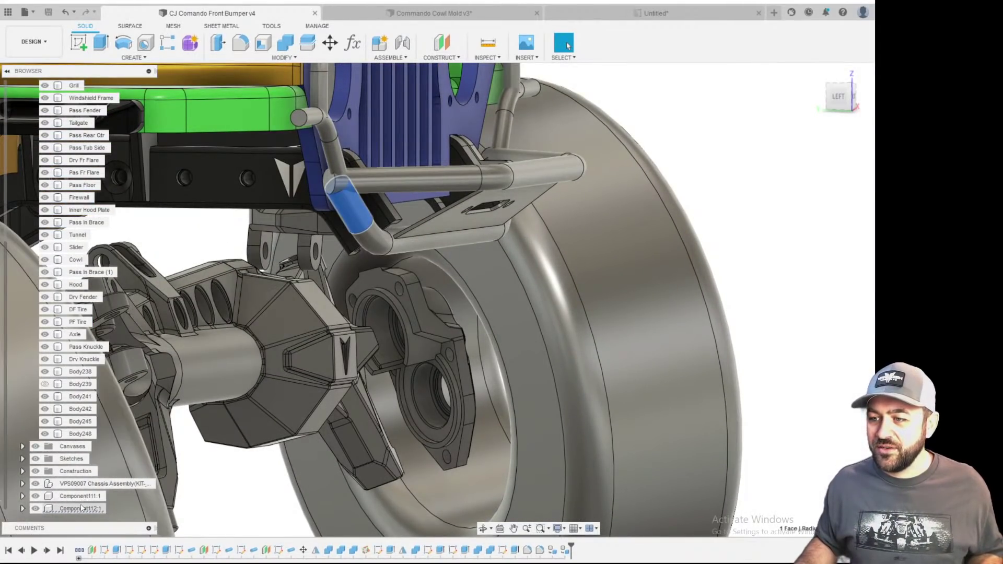
right_click(81, 507)
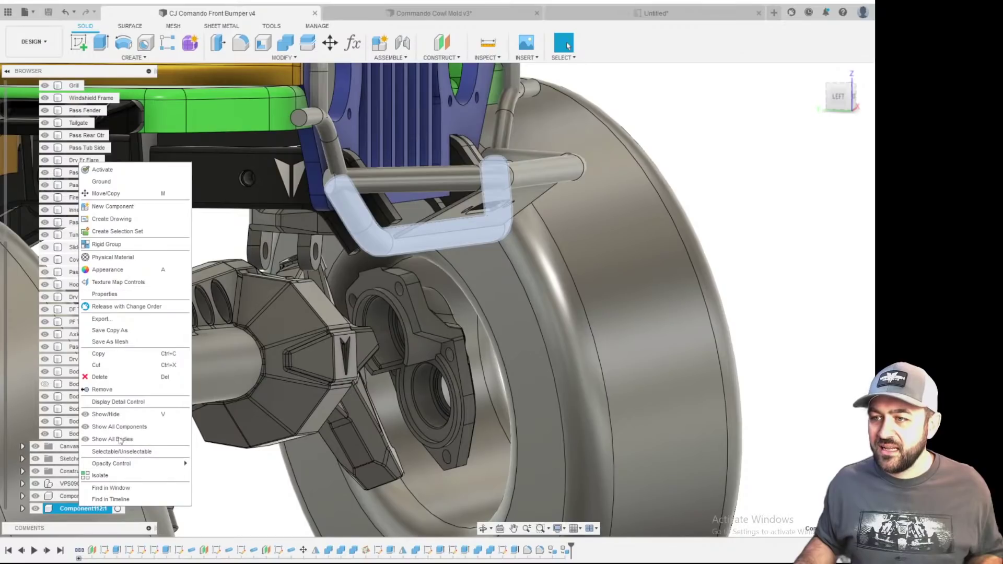
left_click(110, 219)
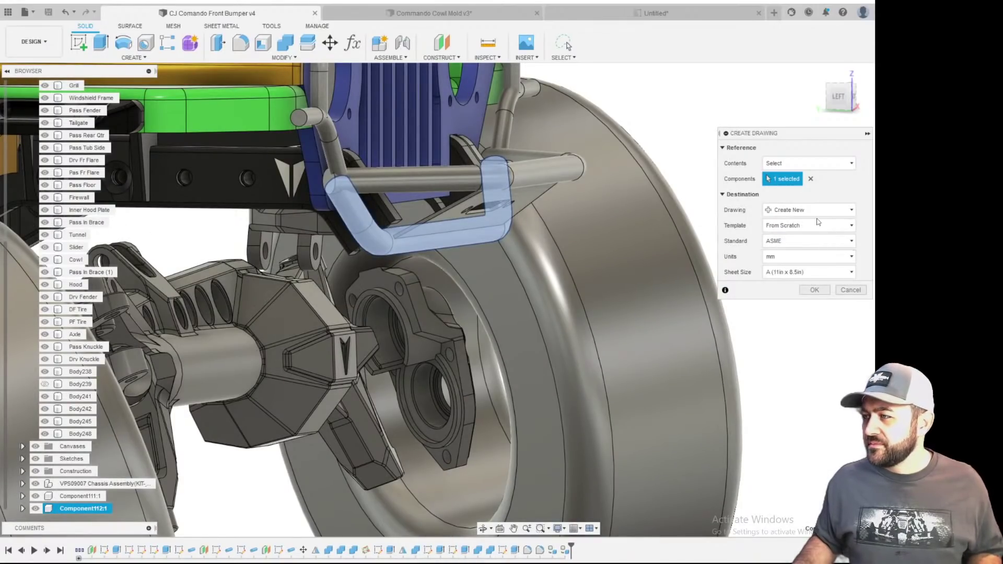
left_click(815, 163)
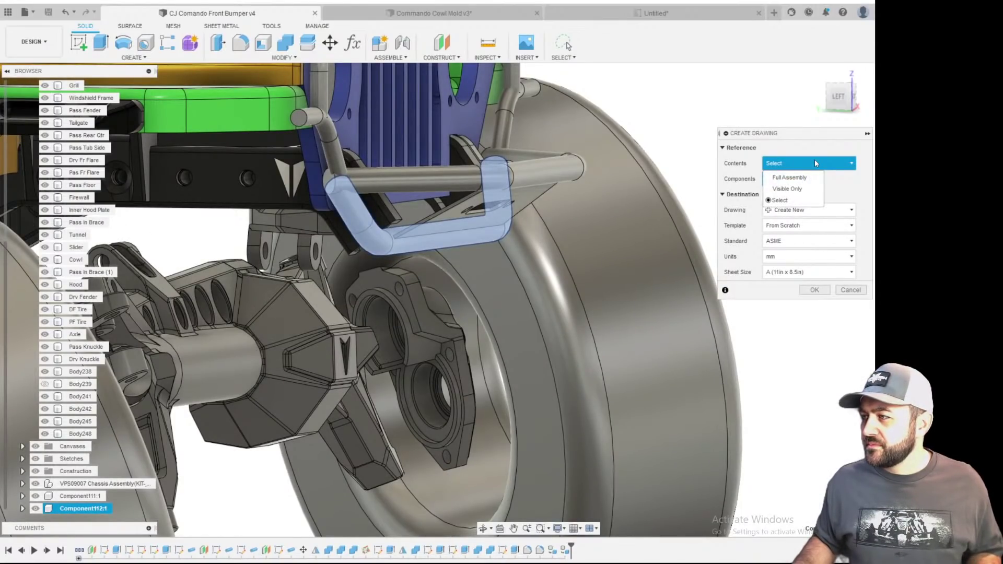
left_click(815, 163)
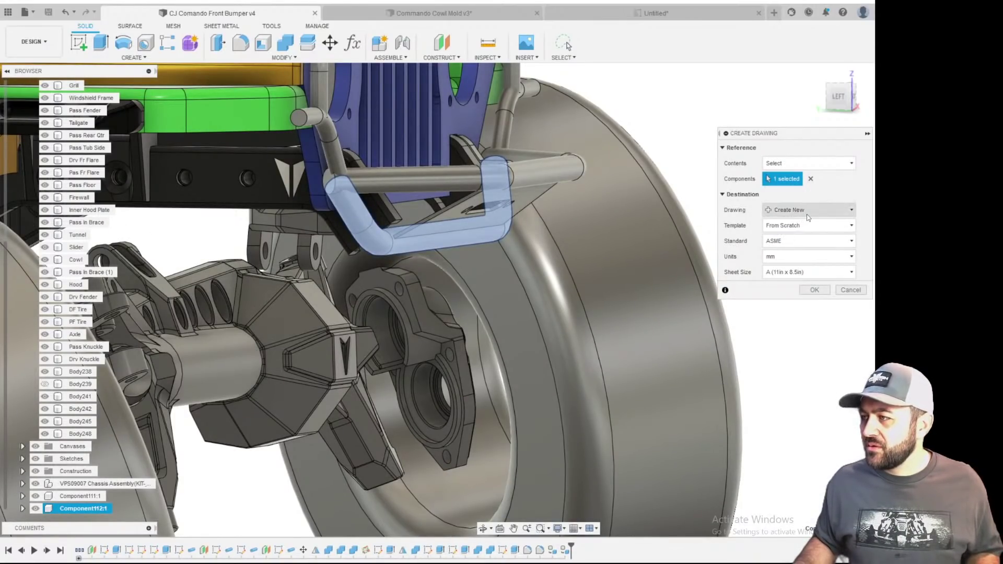
left_click(819, 290)
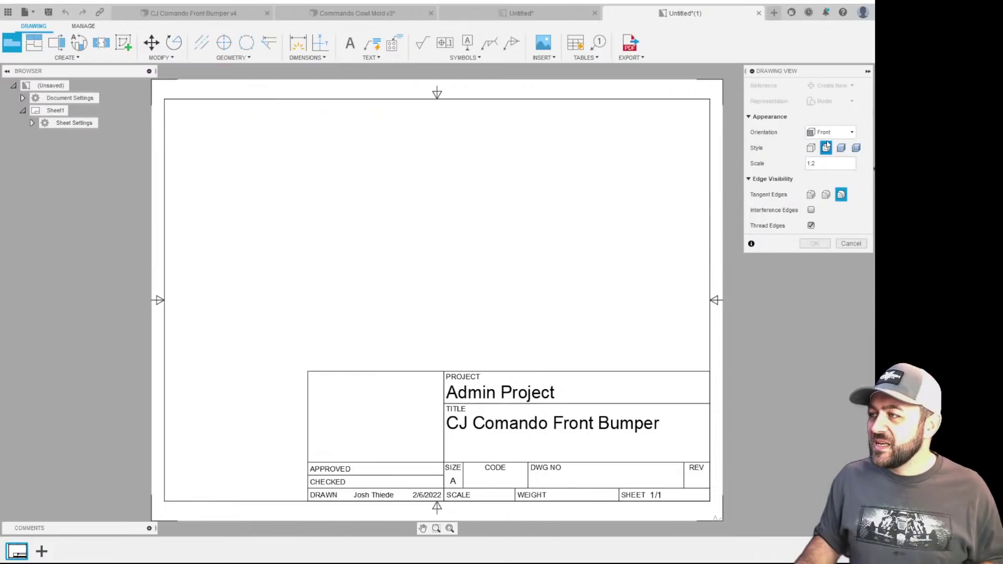
- Place the lower tube's base view near the sheet's left side with RIGHT orientation at 1:1 scale
left_click(825, 133)
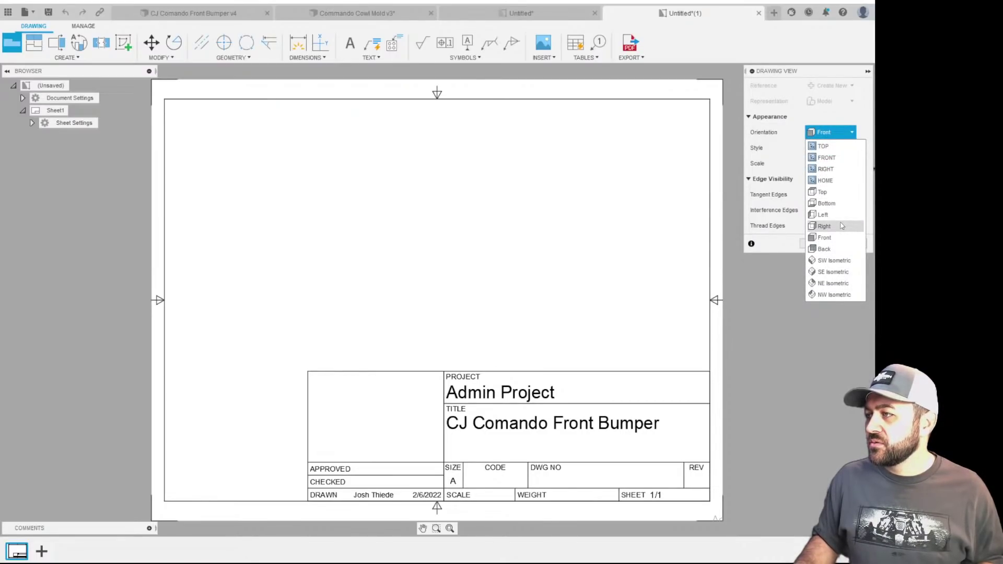
left_click(828, 170)
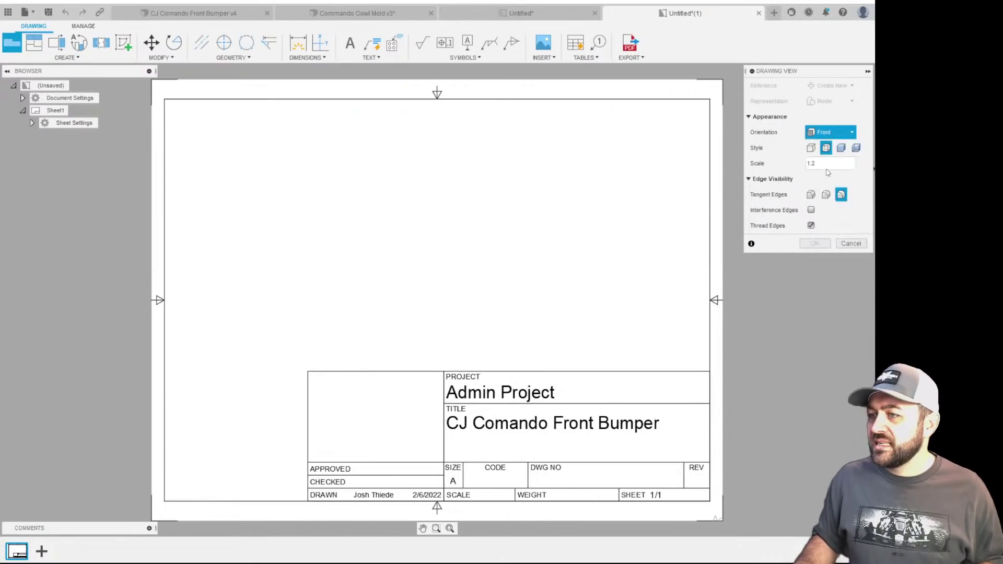
left_click(812, 163)
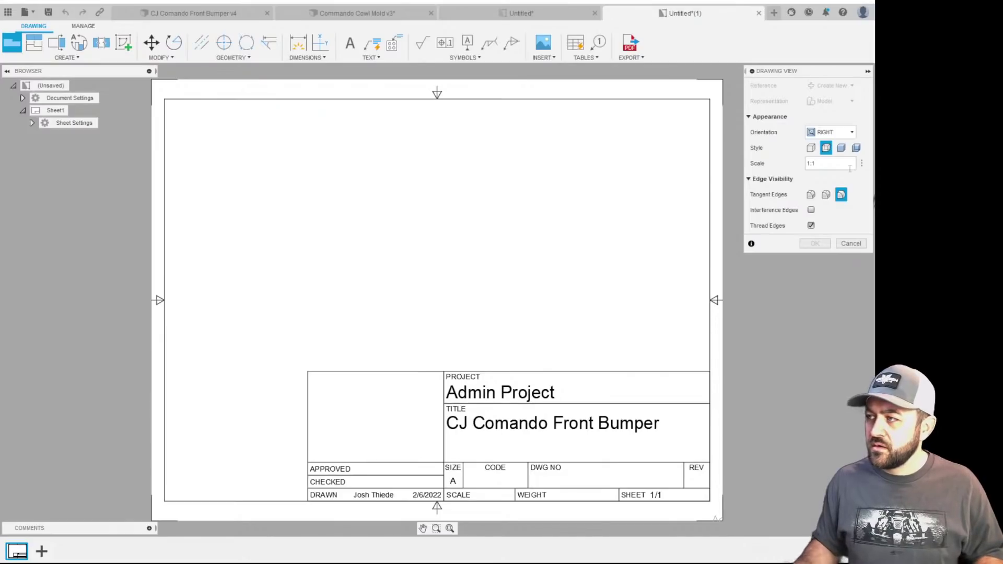
scroll(277, 232, "up", 3)
left_click(242, 251)
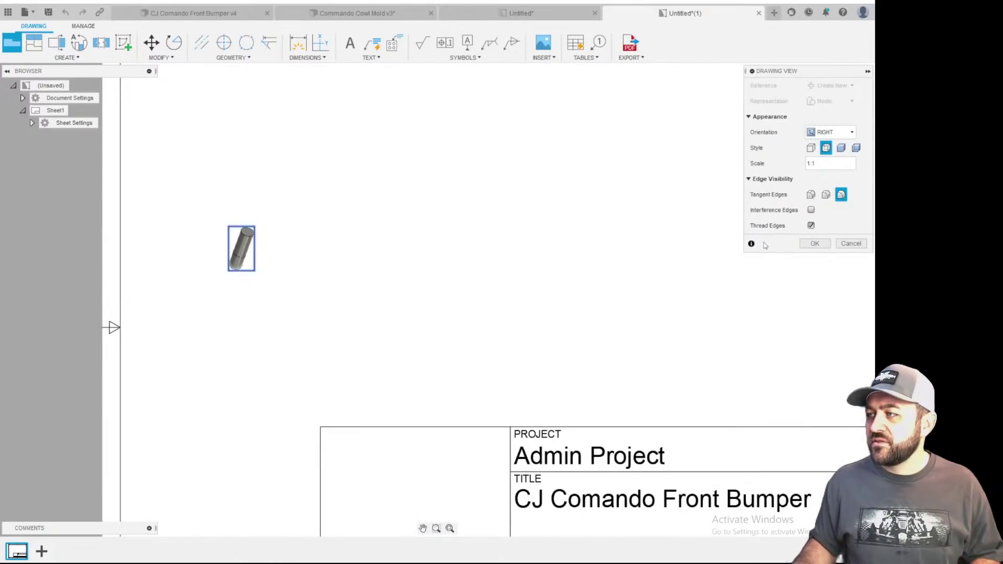
left_click(815, 244)
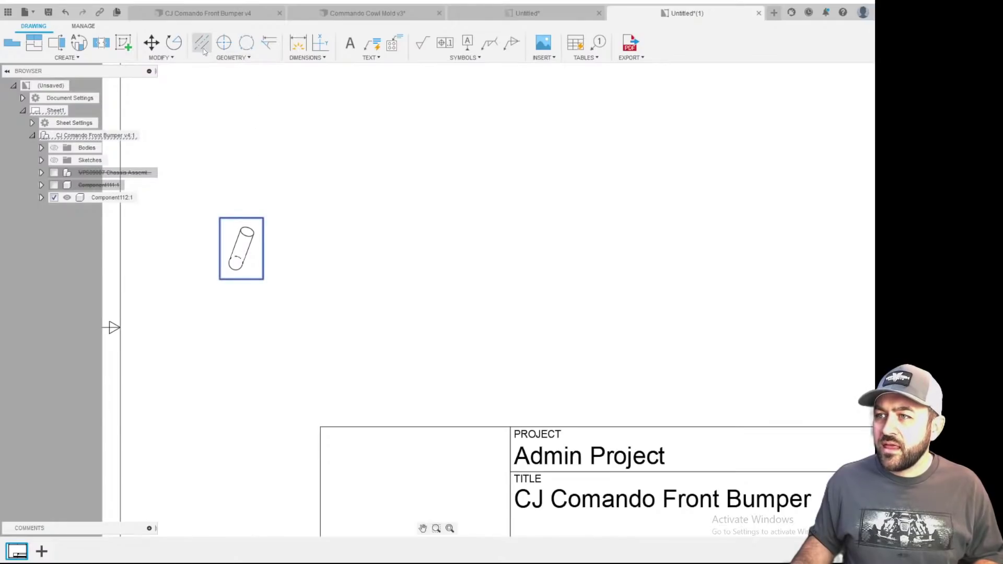
- Rotate the base view about the centre of the tube's lower circle to stand the tube upright
left_click(172, 44)
scroll(235, 260, "up", 5)
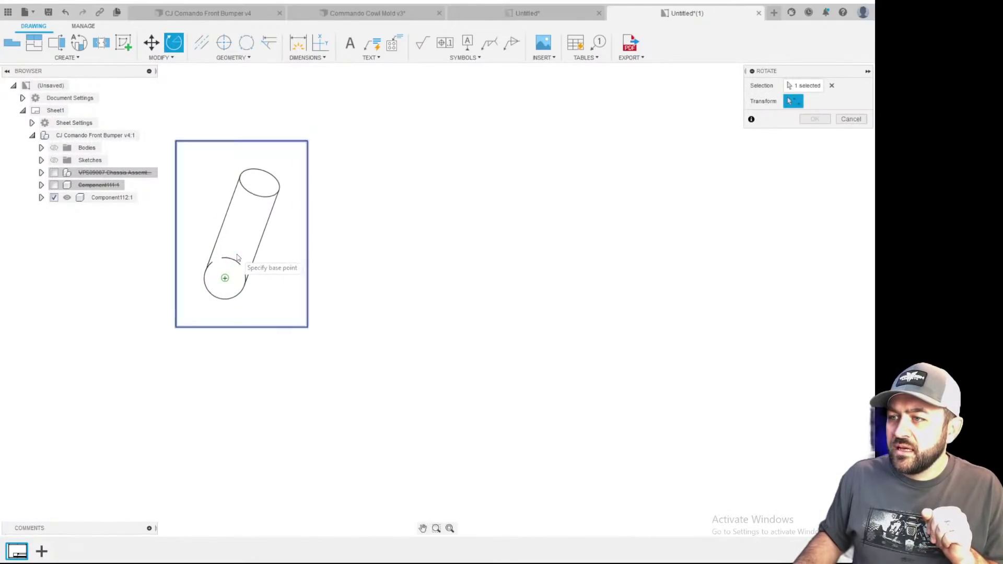
scroll(237, 257, "up", 1)
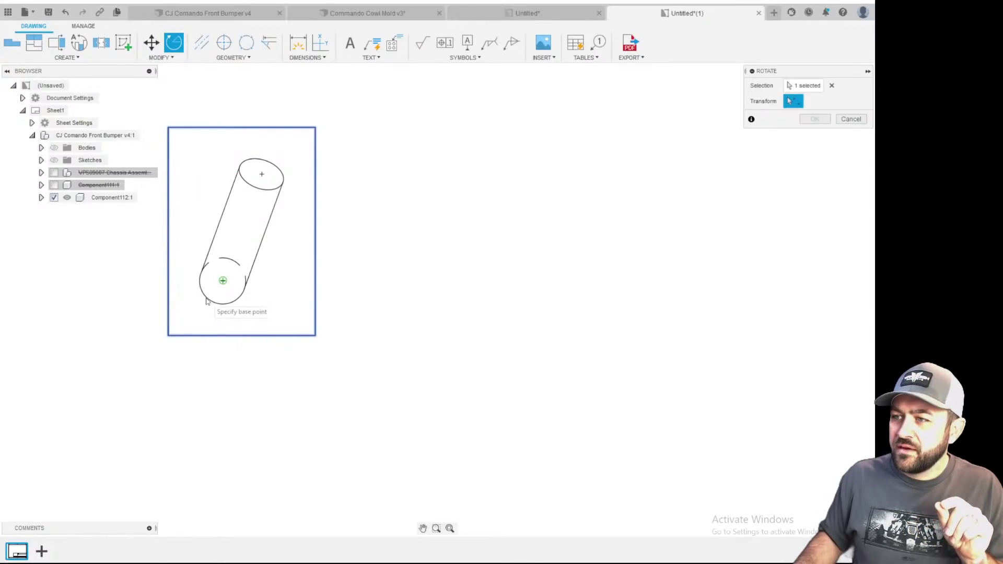
left_click(221, 282)
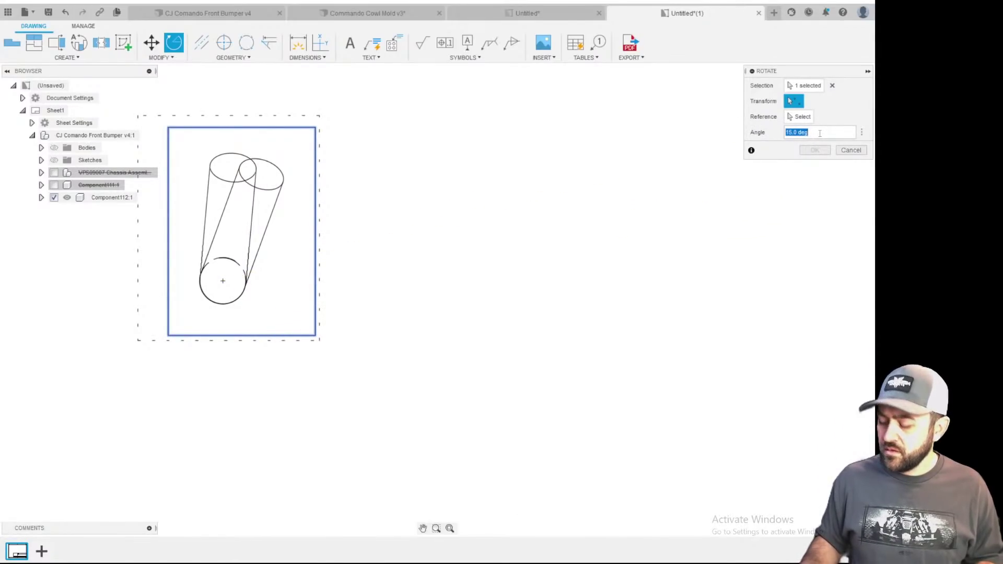
key("Return")
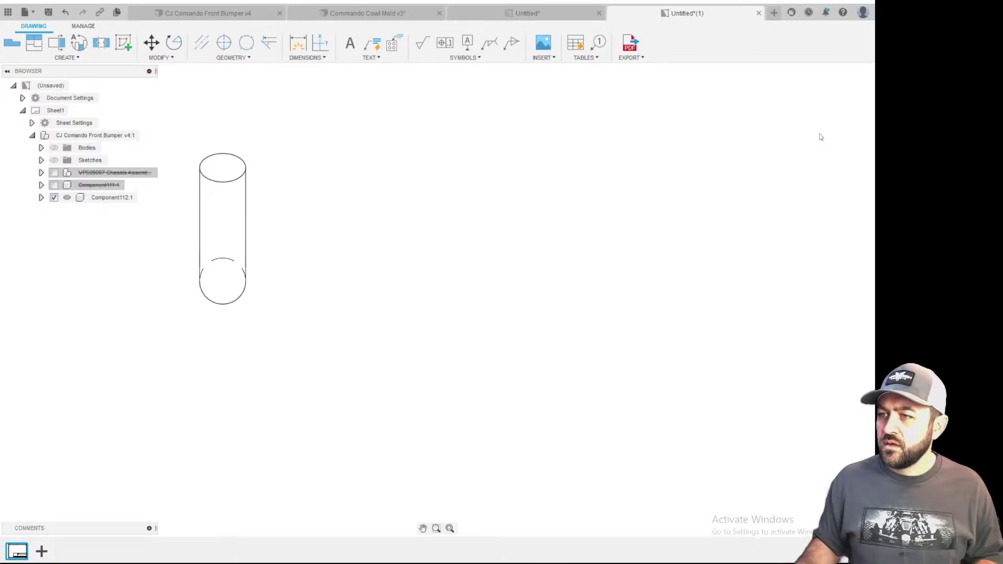
- Project a view from the upright base view and place it to its right, showing the tube's full bent profile
scroll(324, 277, "down", 3)
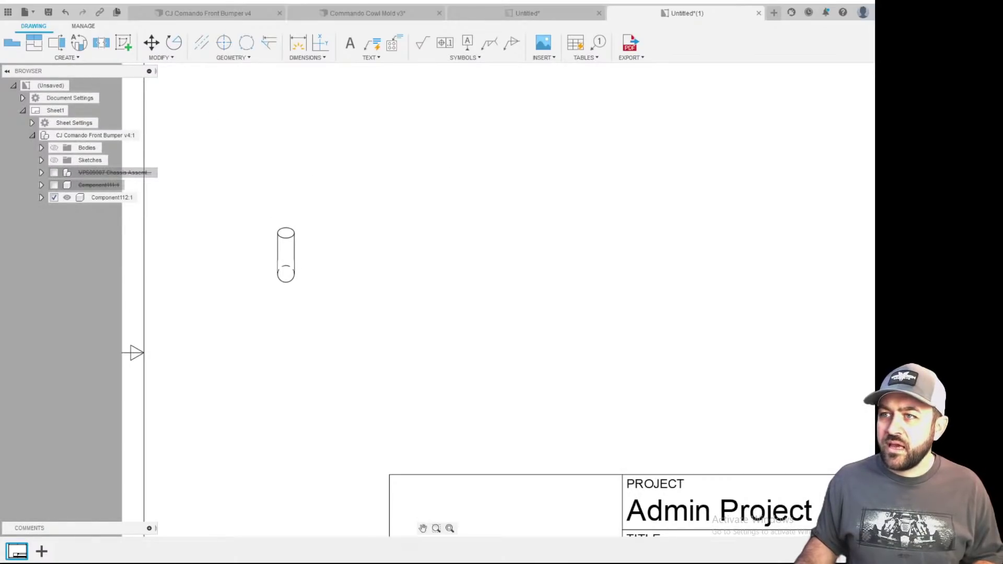
left_click(34, 42)
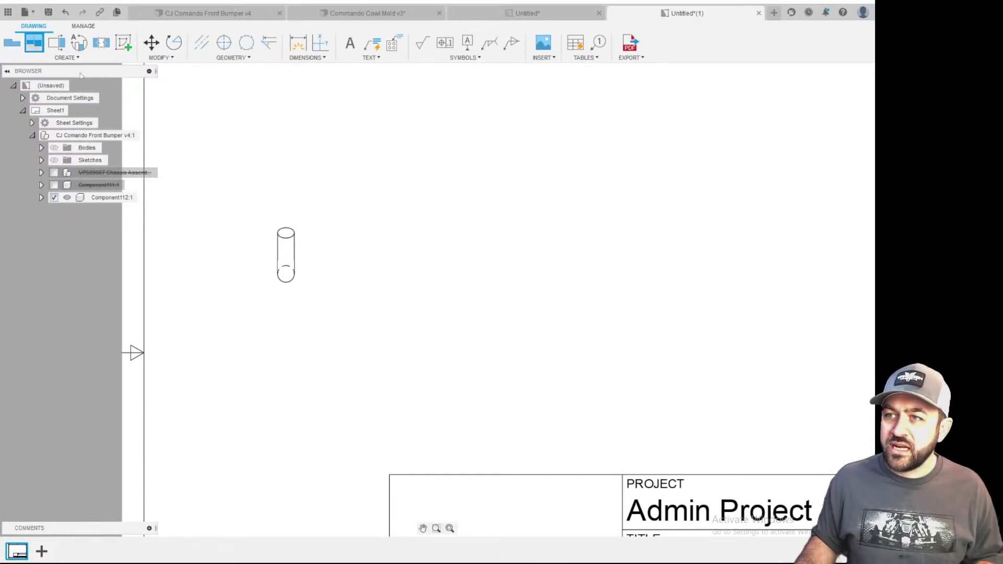
left_click(290, 248)
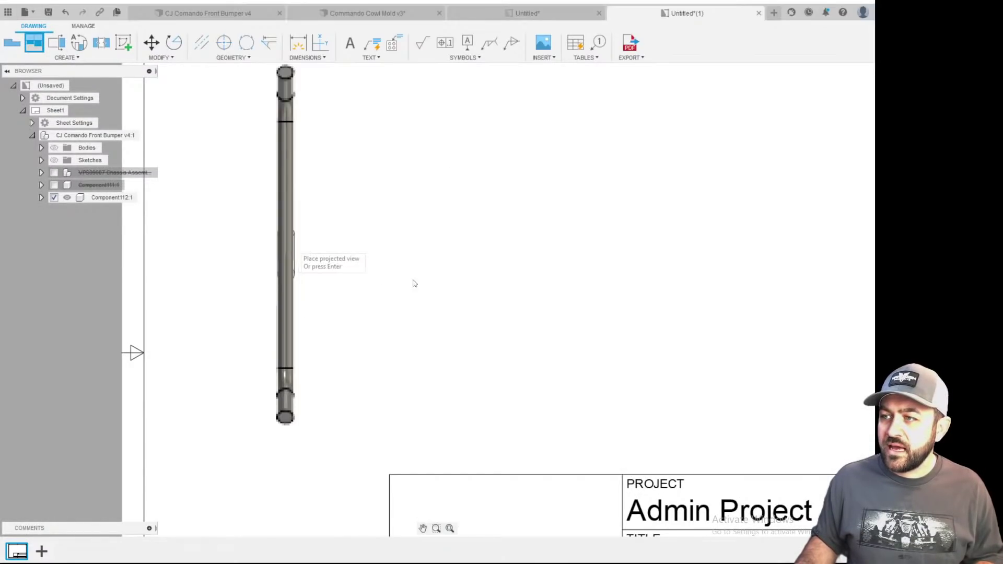
middle_click_drag(619, 287, 424, 253)
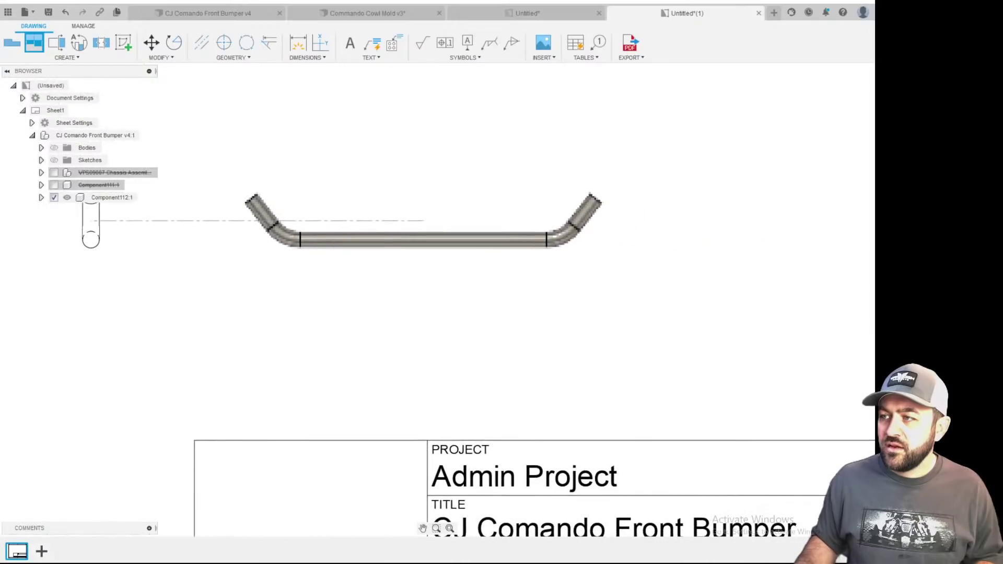
left_click(573, 263)
key("Return")
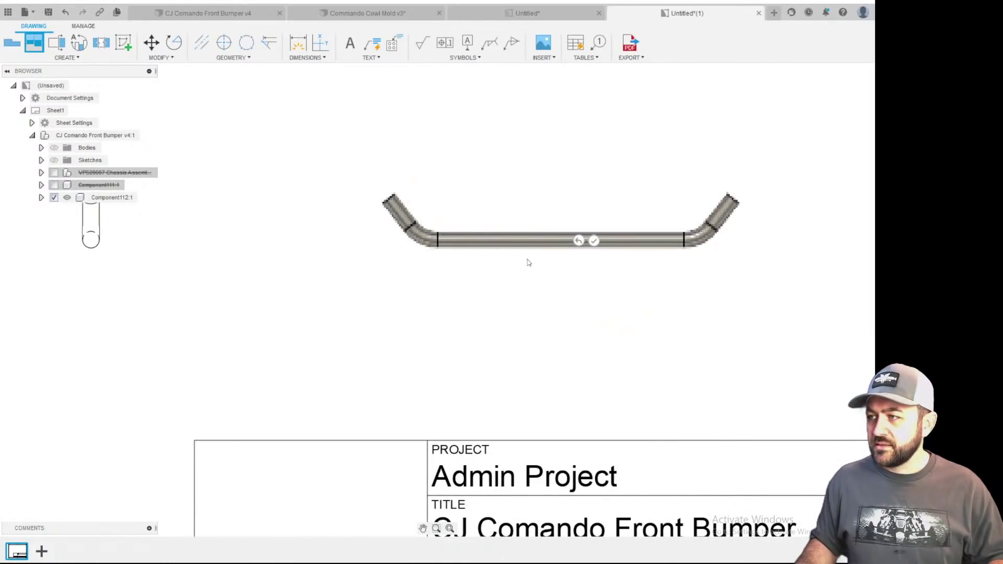
scroll(365, 289, "down", 2)
scroll(438, 258, "up", 3)
left_click_drag(438, 257, 373, 269)
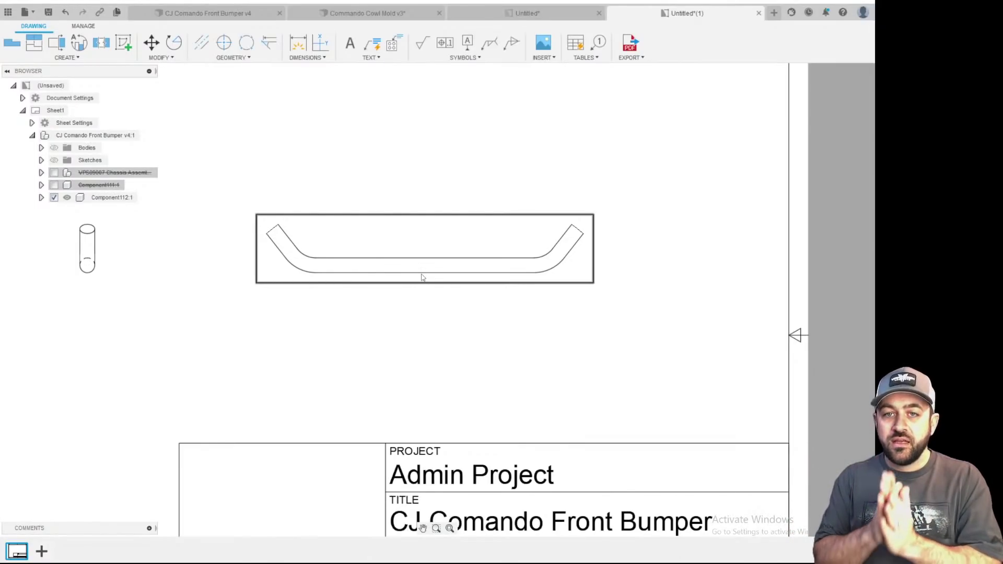
- Rotate the base view about its lower circle's centre back to a tilted position, and delete the projected view
scroll(387, 180, "down", 3)
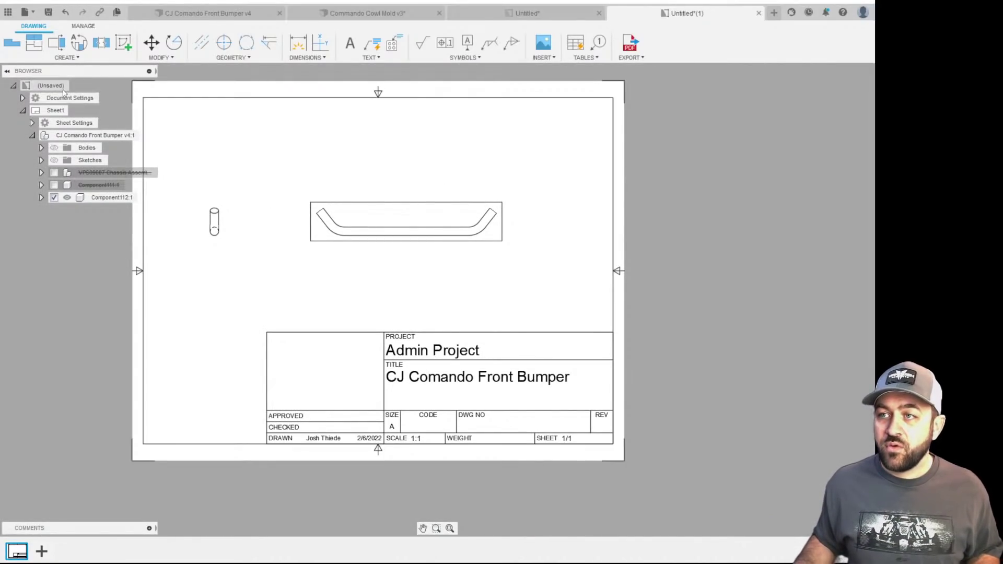
left_click(174, 42)
scroll(216, 205, "up", 1)
scroll(216, 205, "up", 2)
left_click(213, 238)
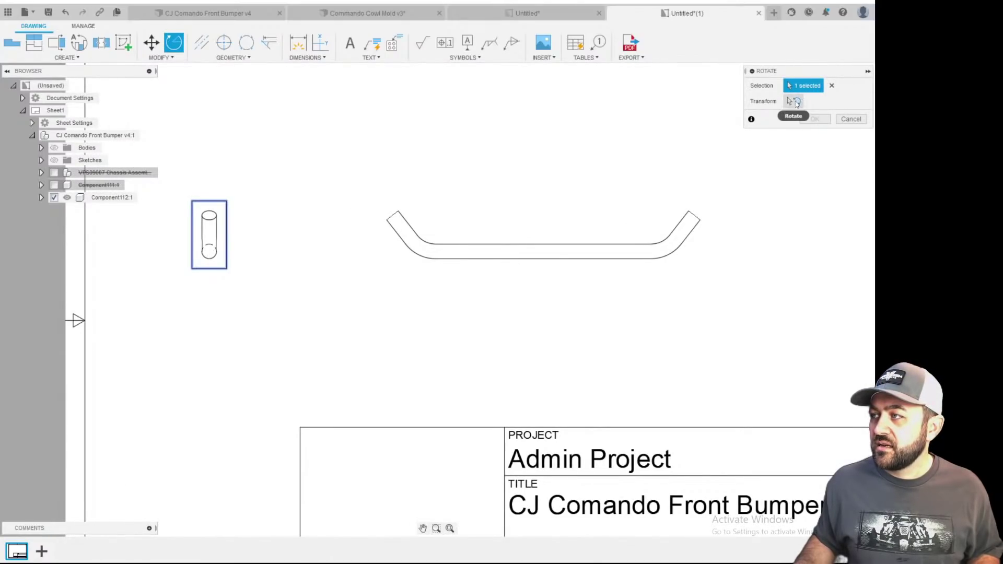
left_click(796, 102)
left_click(209, 253)
scroll(209, 252, "up", 2)
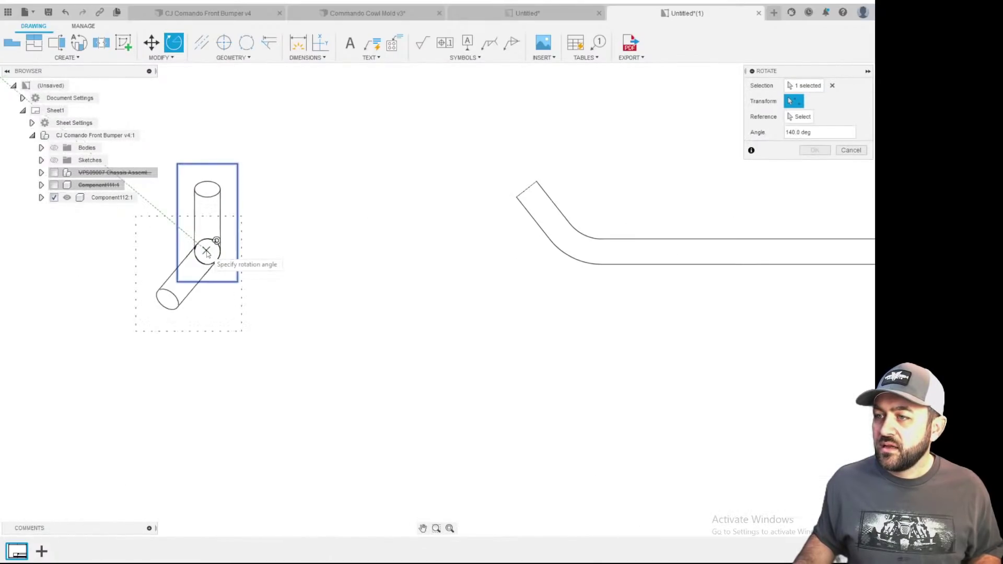
left_click(263, 273)
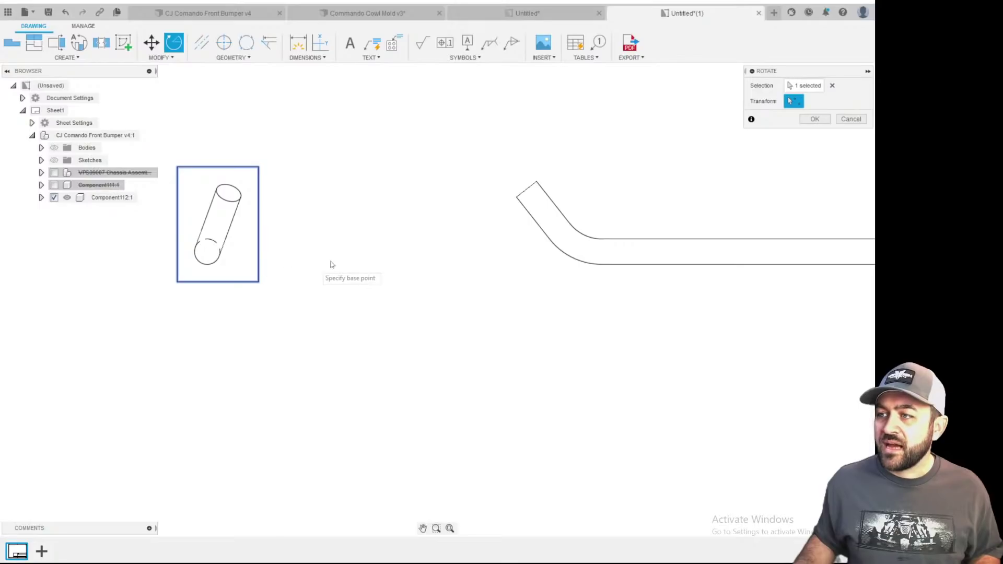
scroll(455, 211, "down", 2)
left_click(815, 120)
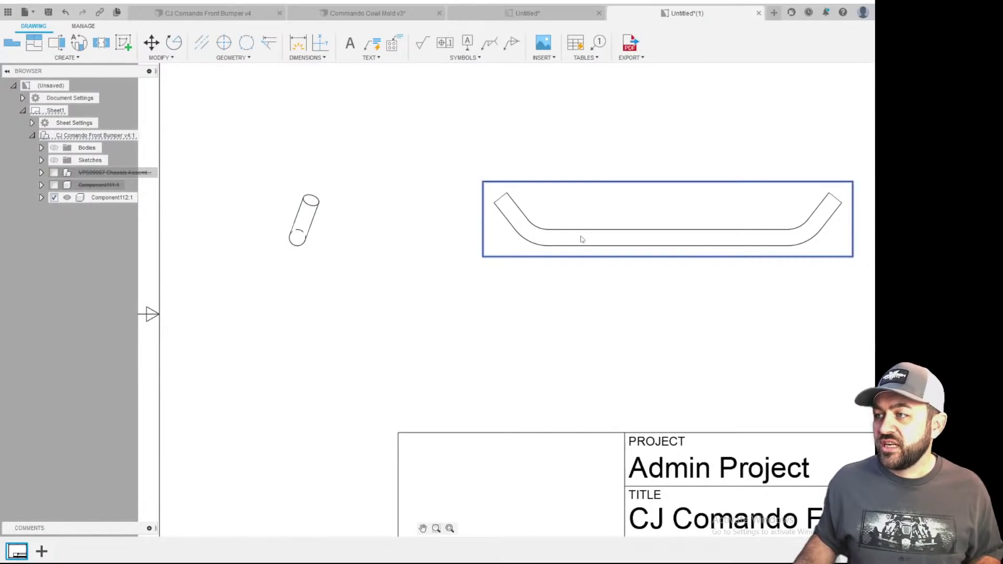
key("Delete")
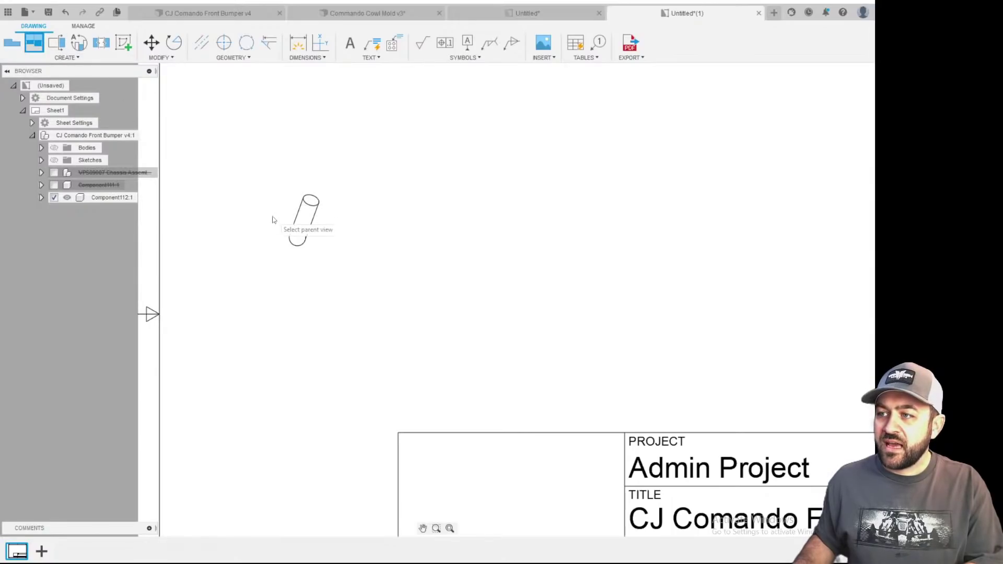
- Project a view from the tilted base view and place it to the right at the same height
left_click(306, 222)
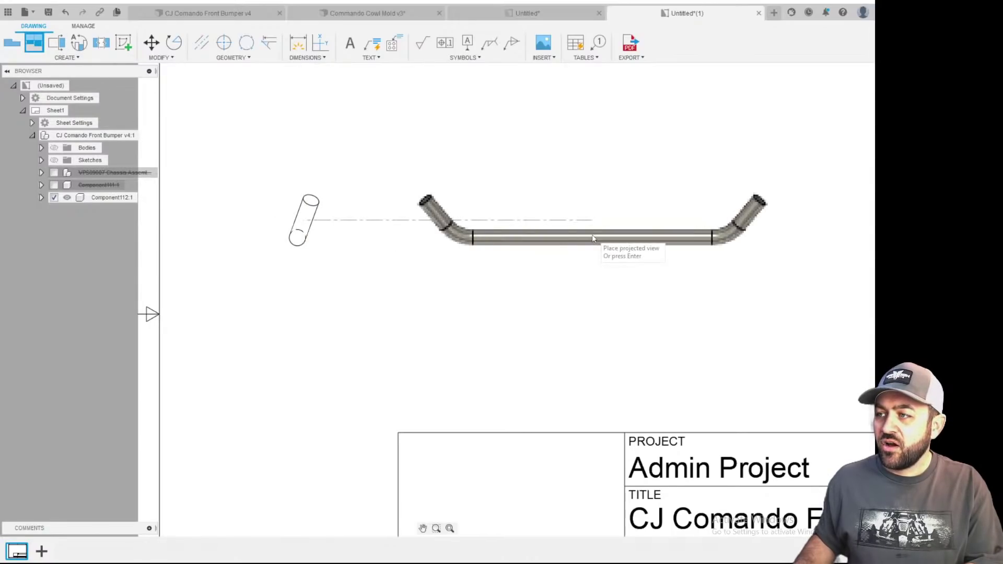
left_click(594, 236)
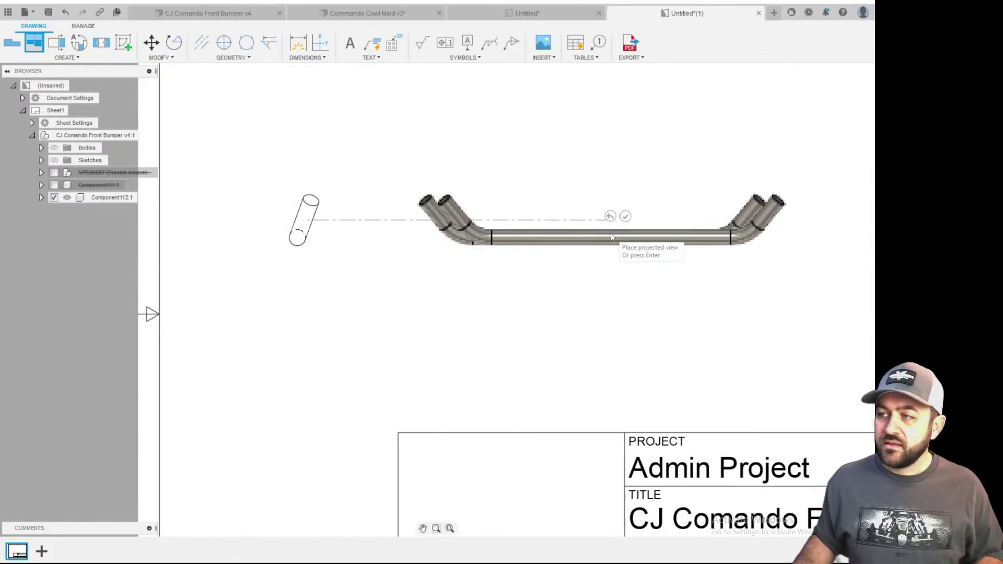
left_click(626, 216)
scroll(419, 206, "up", 5)
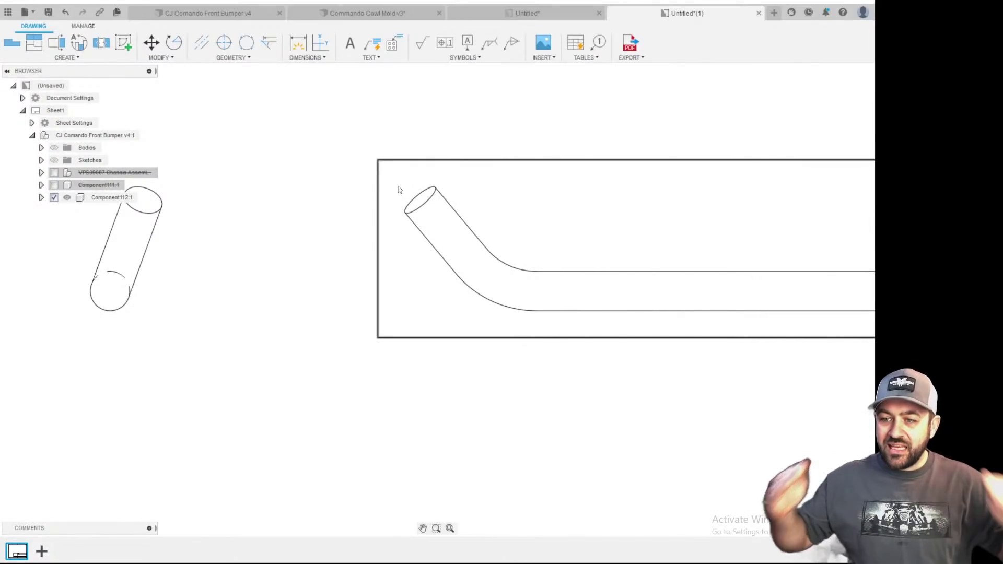
scroll(398, 189, "down", 5)
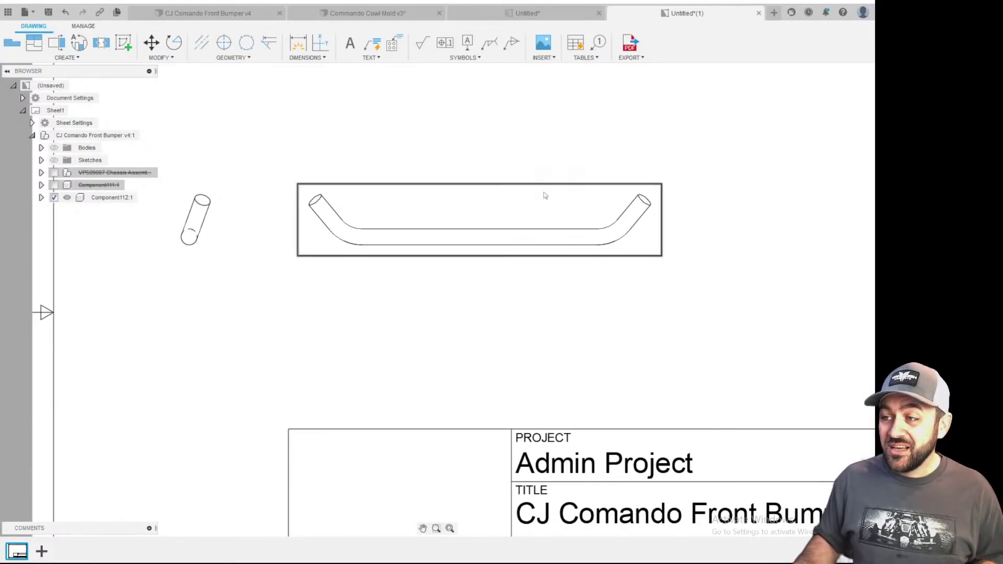
scroll(500, 173, "up", 2)
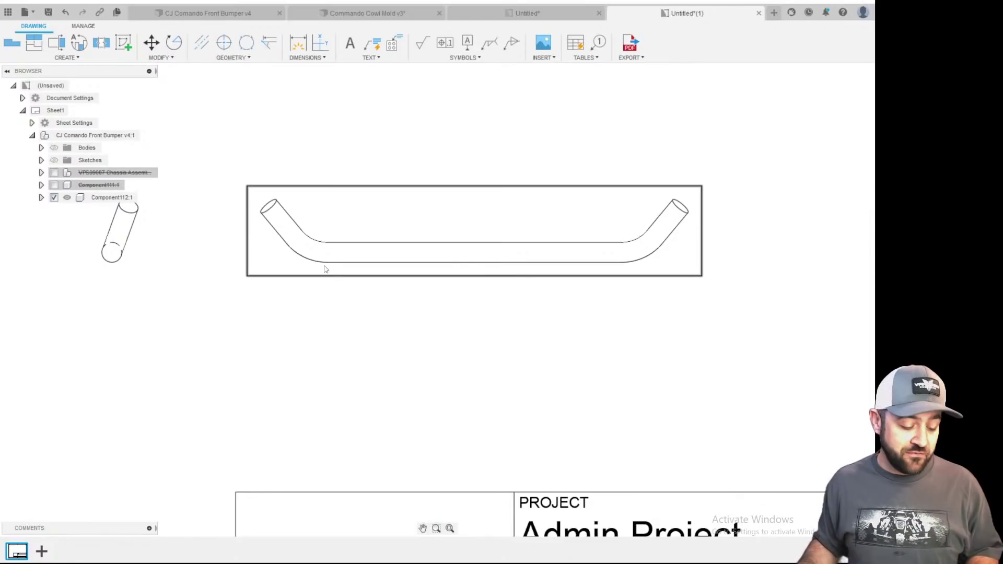
- Undo back to the upright base view with its projected full bent profile of the lower tube
key("ctrl+z")
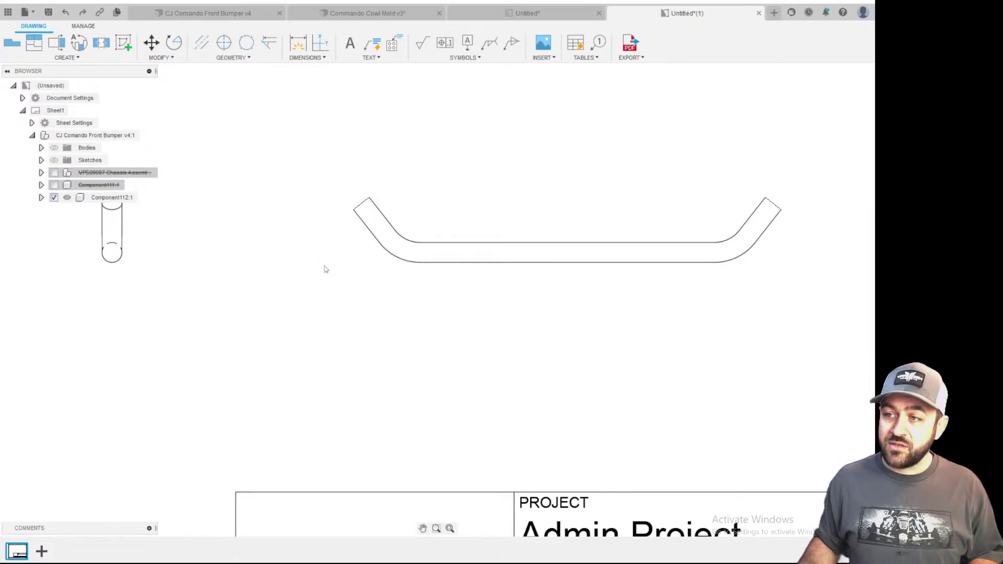
scroll(415, 285, "down", 3)
scroll(251, 255, "up", 3)
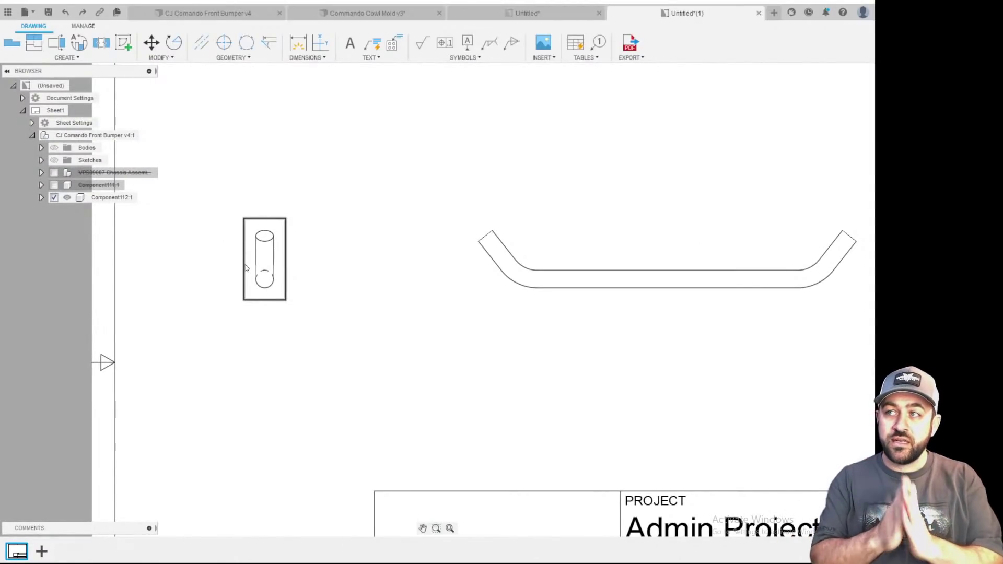
scroll(546, 293, "down", 3)
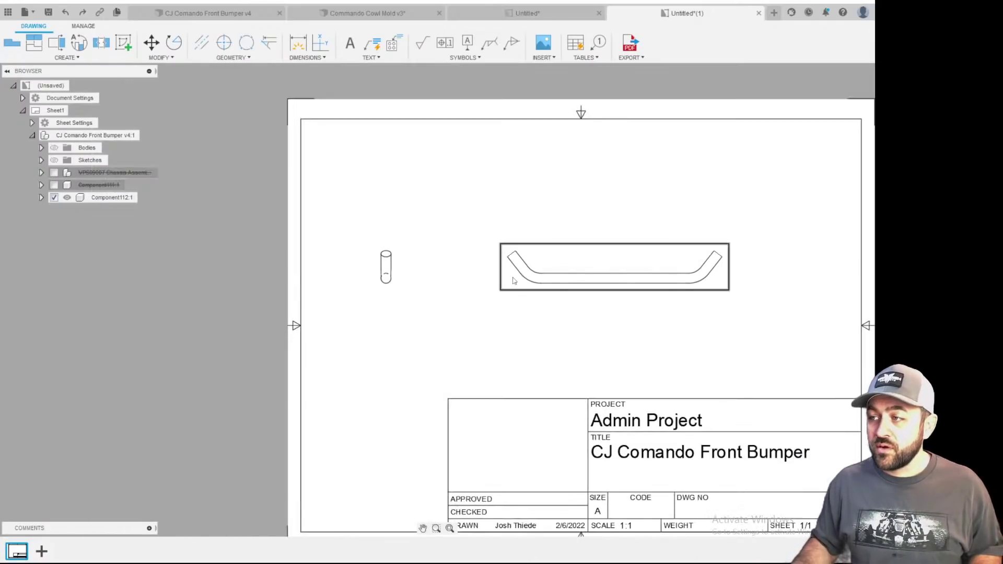
middle_click_drag(546, 319, 353, 271)
scroll(520, 251, "down", 3)
scroll(486, 240, "up", 2)
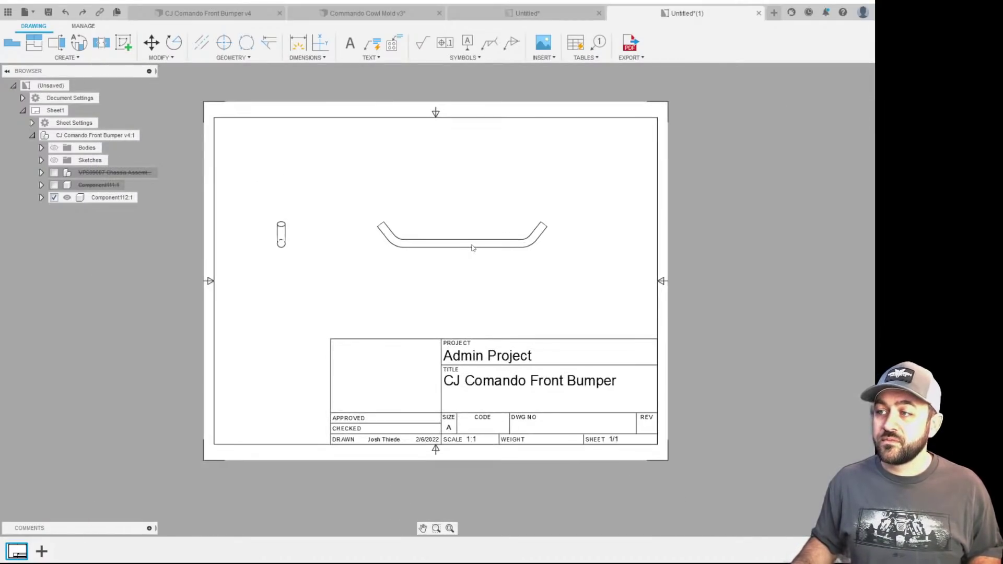
- Switch to the CJ Comando Front Bumper design and hide its construction geometry
left_click(215, 16)
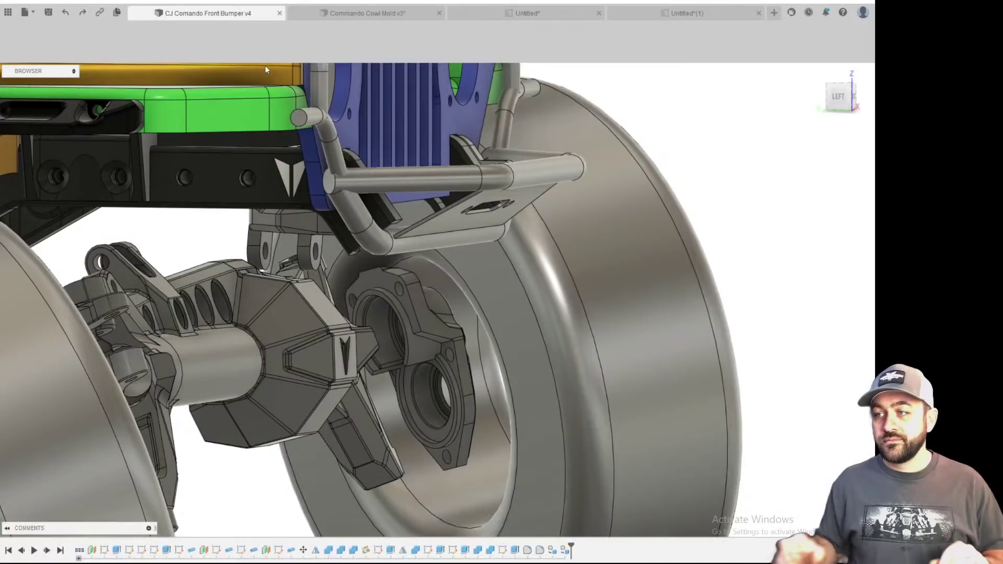
scroll(398, 340, "down", 4)
middle_click_drag(401, 339, 321, 411, "shift")
scroll(384, 314, "down", 3)
key("Escape")
left_click(670, 268)
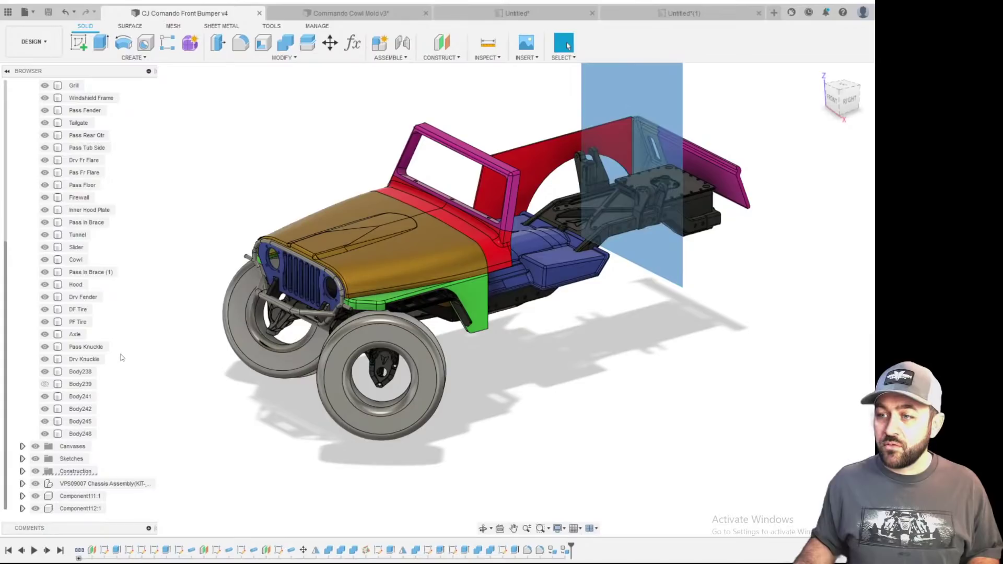
left_click(36, 473)
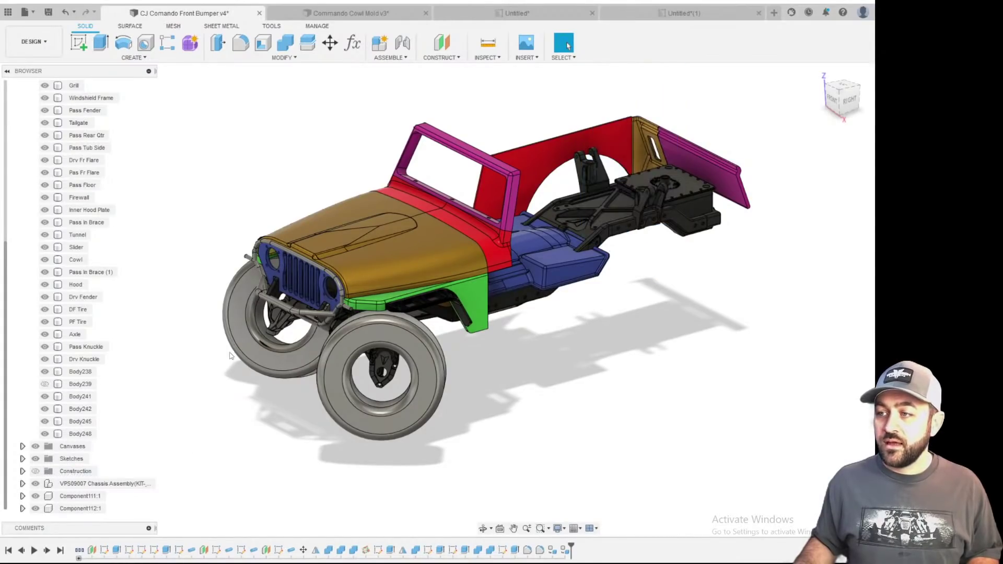
- Examine the slotted plate between the bumper's lower tubes from the front, the side and underneath
scroll(231, 353, "up", 4)
middle_click_drag(332, 385, 508, 396, "shift")
scroll(225, 238, "up", 3)
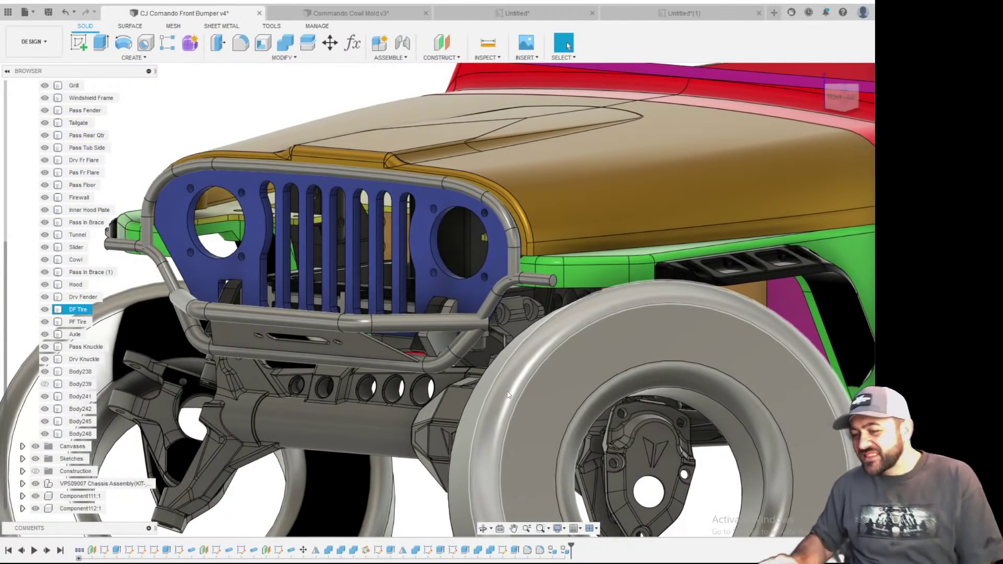
scroll(308, 370, "up", 3)
scroll(233, 342, "down", 3)
middle_click_drag(234, 342, 451, 356, "shift")
scroll(444, 343, "up", 3)
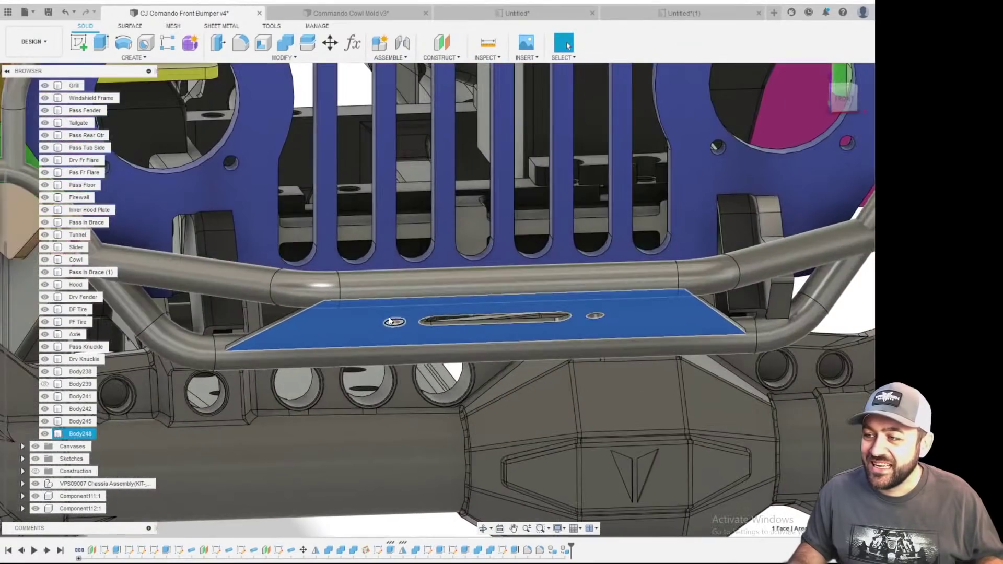
mouse_move(274, 337)
middle_mouse_down("shift")
mouse_move(235, 333)
mouse_move(343, 323)
mouse_move(285, 326)
middle_mouse_up("shift")
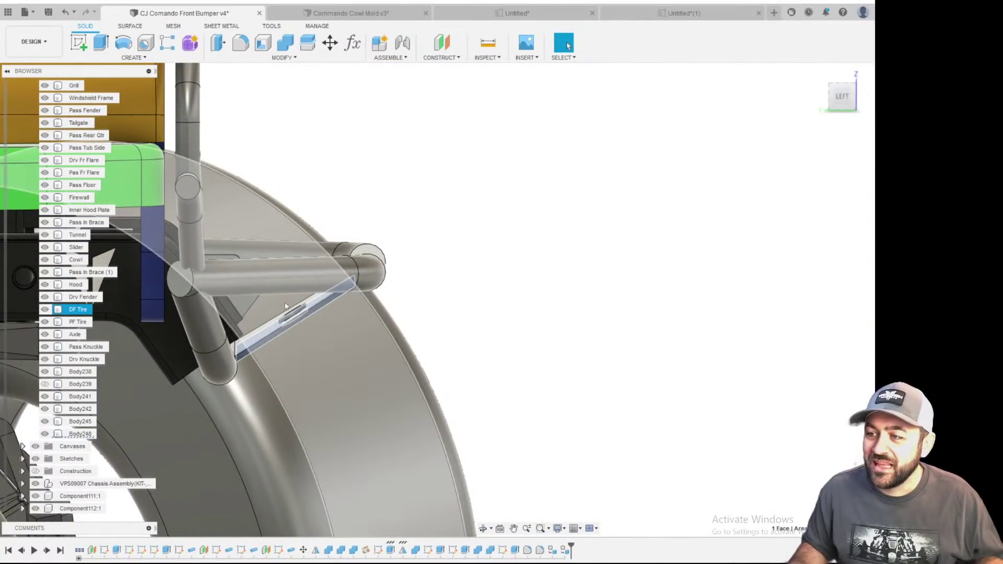
left_click(254, 309)
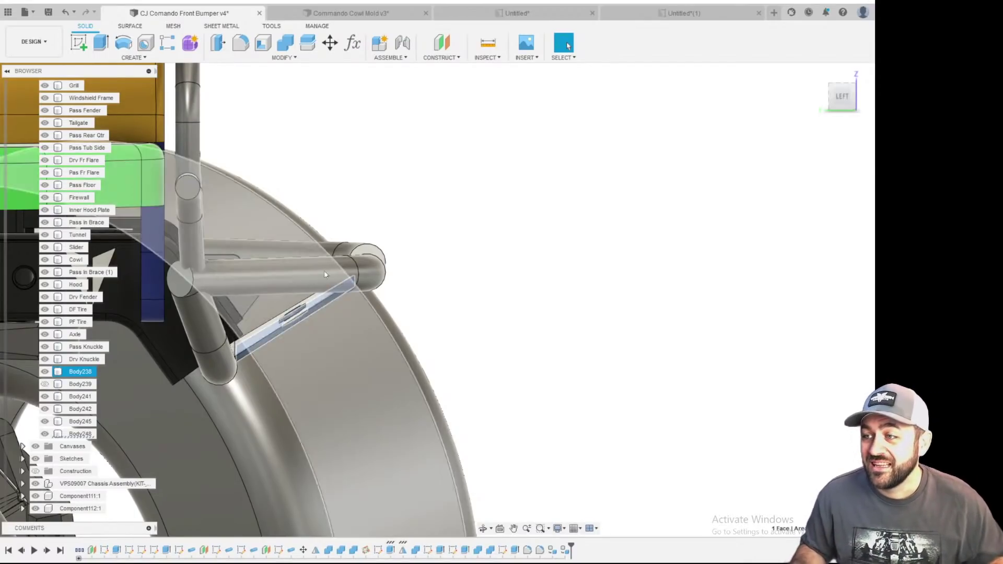
key("Escape")
middle_click_drag(329, 272, 564, 293, "shift")
scroll(567, 294, "down", 3)
scroll(462, 279, "up", 4)
middle_click_drag(461, 279, 435, 323, "shift")
left_click(462, 294)
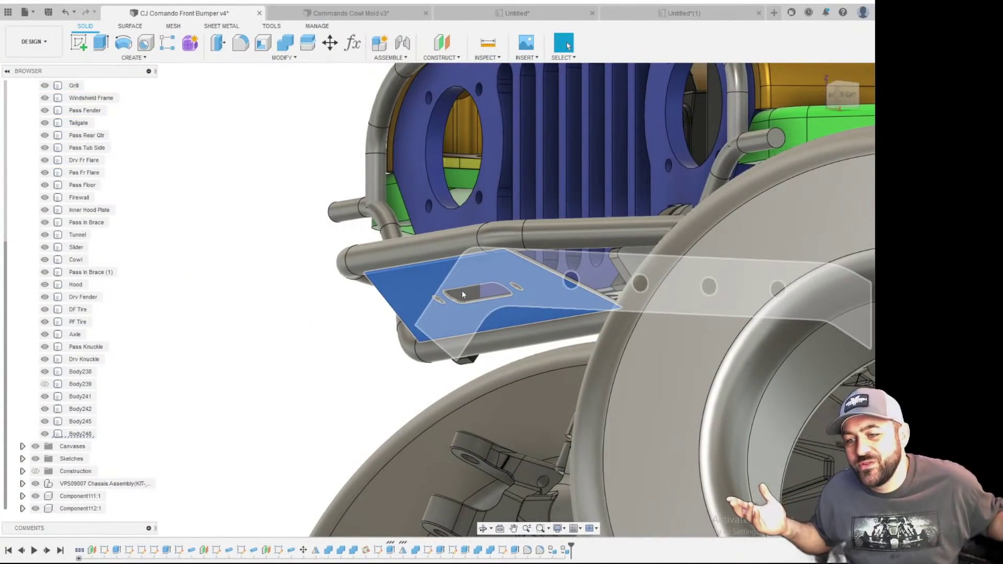
scroll(291, 281, "down", 6)
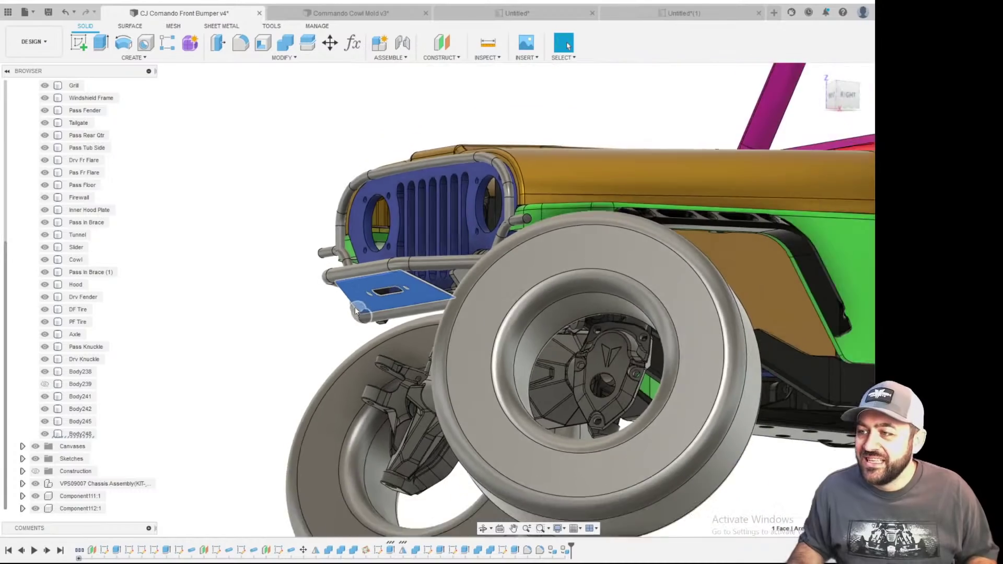
- Examine the bumper mounting bracket beside the grille, including its tube notch and upper edge
left_click(283, 326)
middle_click_drag(283, 326, 370, 340, "shift")
middle_click_drag(272, 300, 478, 155)
scroll(372, 287, "up", 3)
scroll(478, 156, "up", 2)
left_click(463, 152)
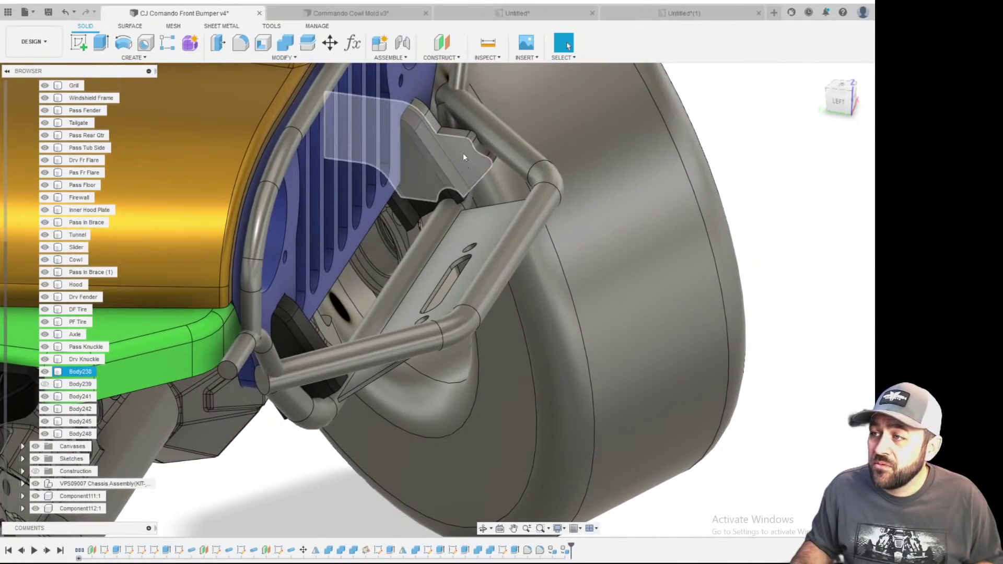
scroll(463, 153, "up", 5)
scroll(486, 146, "down", 4)
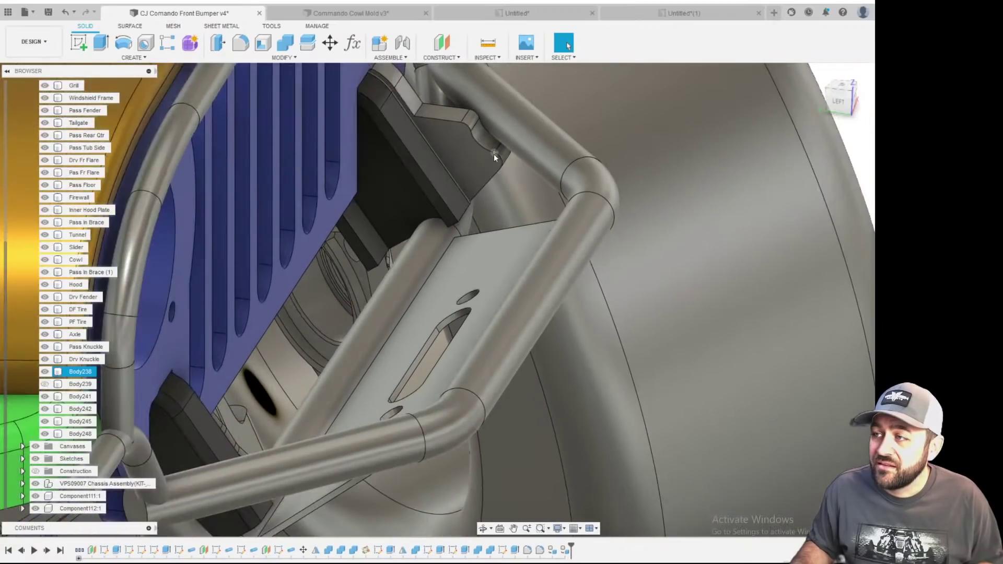
scroll(465, 130, "up", 3)
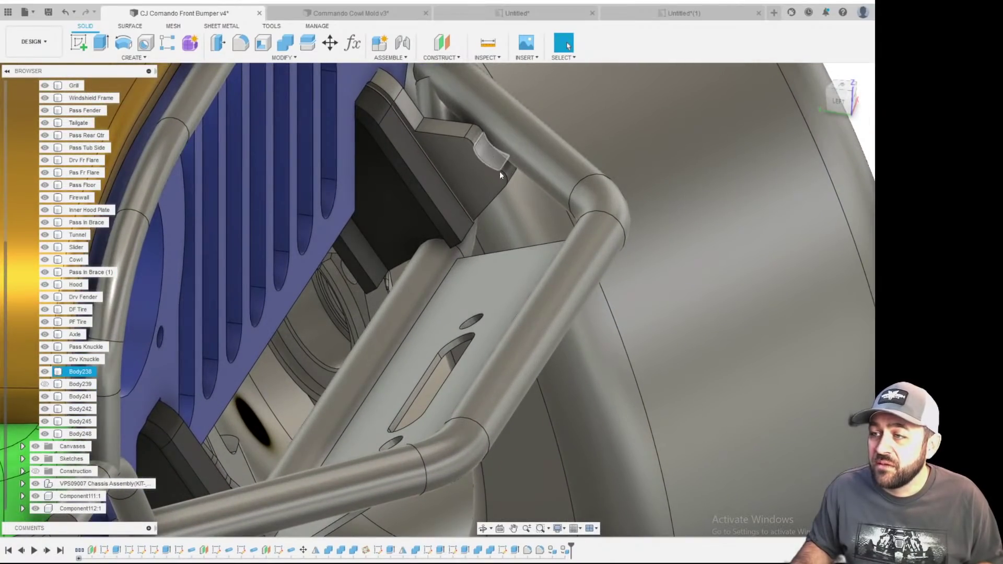
key("Escape")
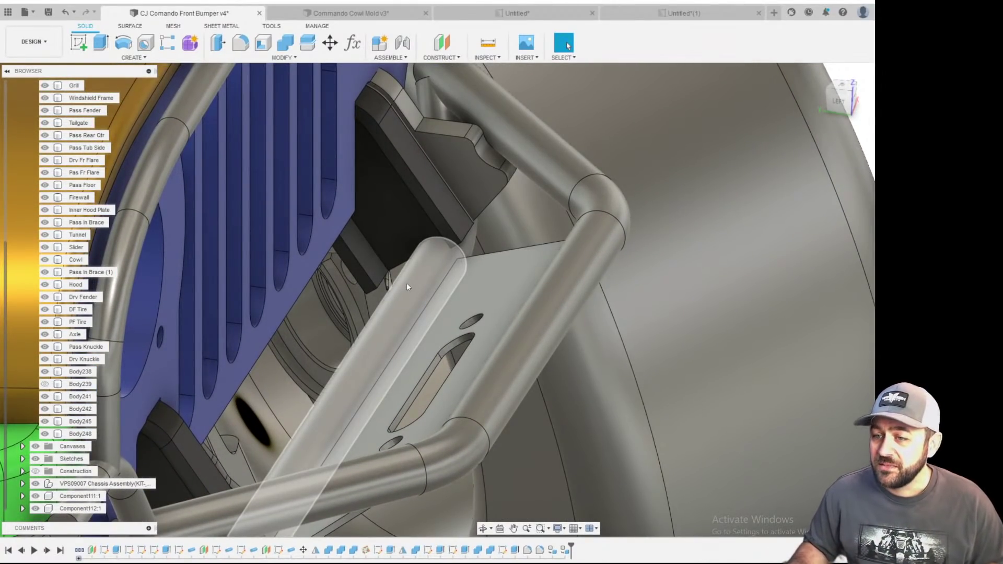
scroll(406, 283, "down", 5)
middle_click_drag(445, 327, 360, 267, "shift")
middle_click_drag(403, 165, 393, 239)
scroll(355, 236, "down", 2)
scroll(393, 240, "up", 3)
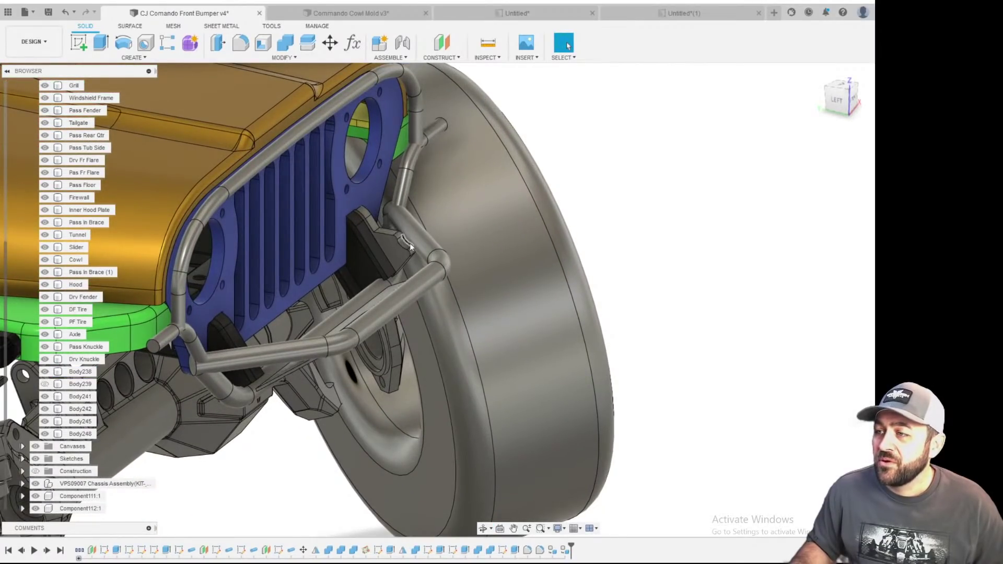
scroll(387, 232, "up", 2)
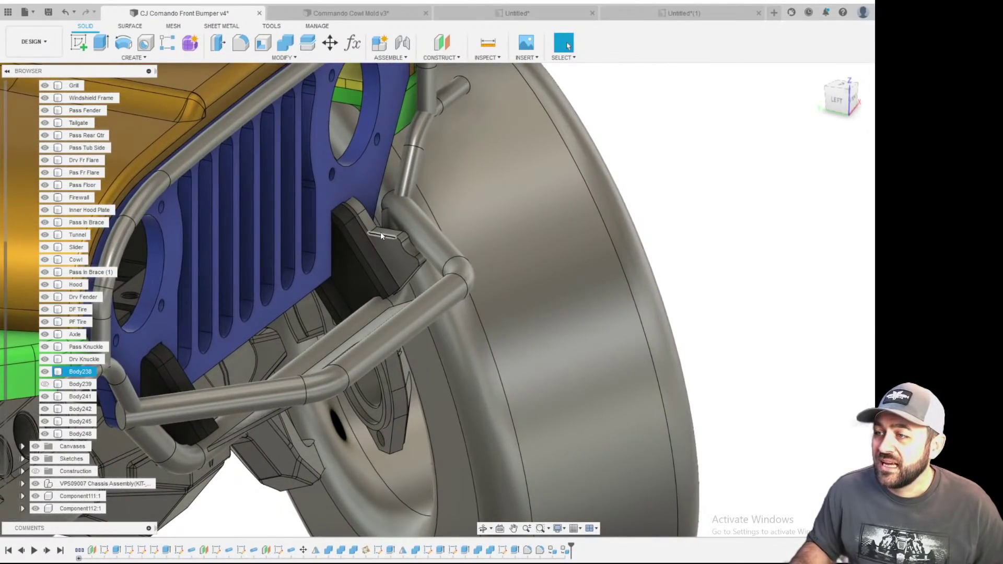
scroll(380, 231, "up", 3)
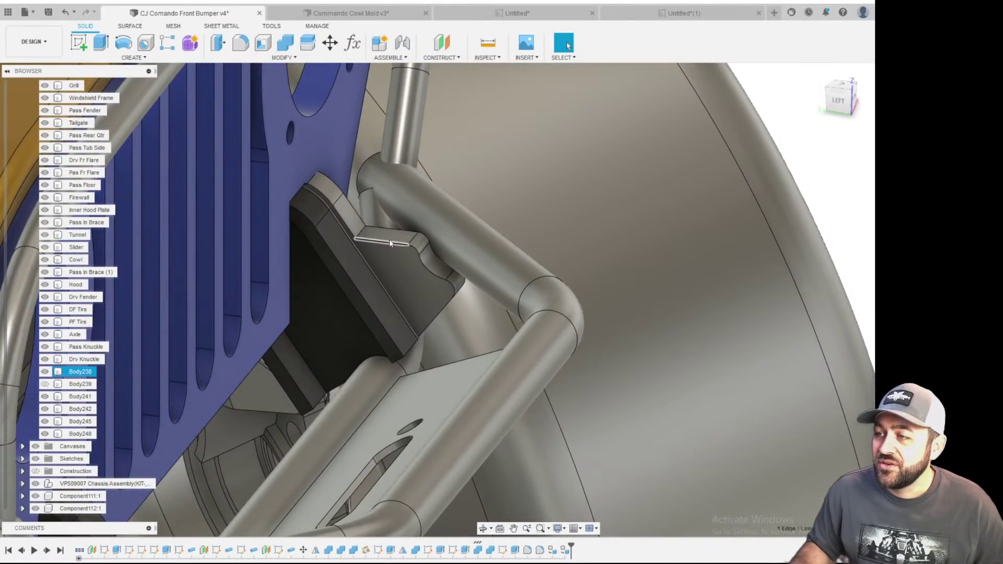
scroll(391, 244, "down", 2)
left_click(392, 242)
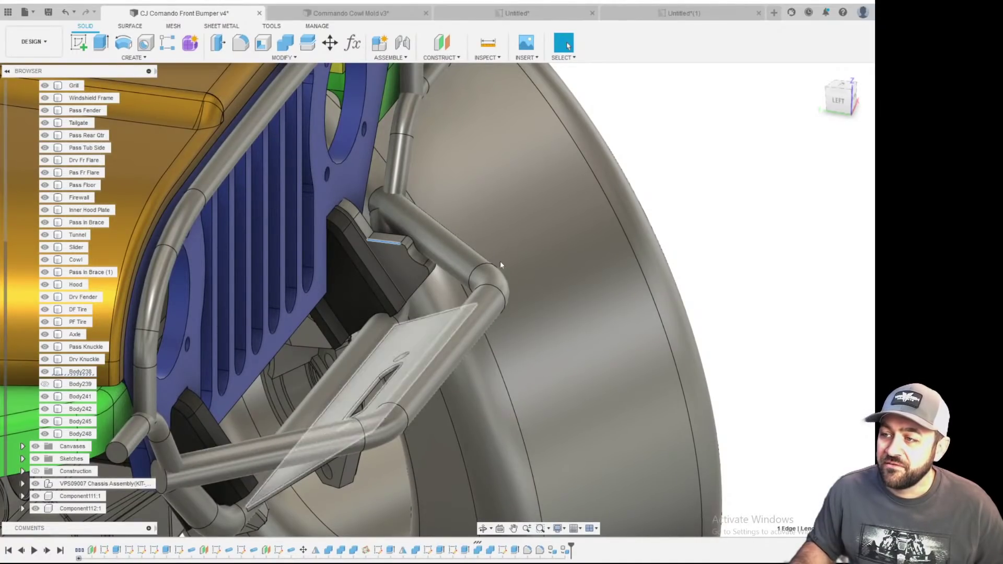
- Examine the bumper's overall fit on the vehicle from both front corners
left_click(451, 315)
scroll(450, 315, "down", 3)
middle_click_drag(452, 316, 340, 324, "shift")
scroll(429, 308, "down", 3)
middle_click_drag(434, 350, 461, 362, "shift")
middle_click_drag(397, 431, 448, 399, "shift")
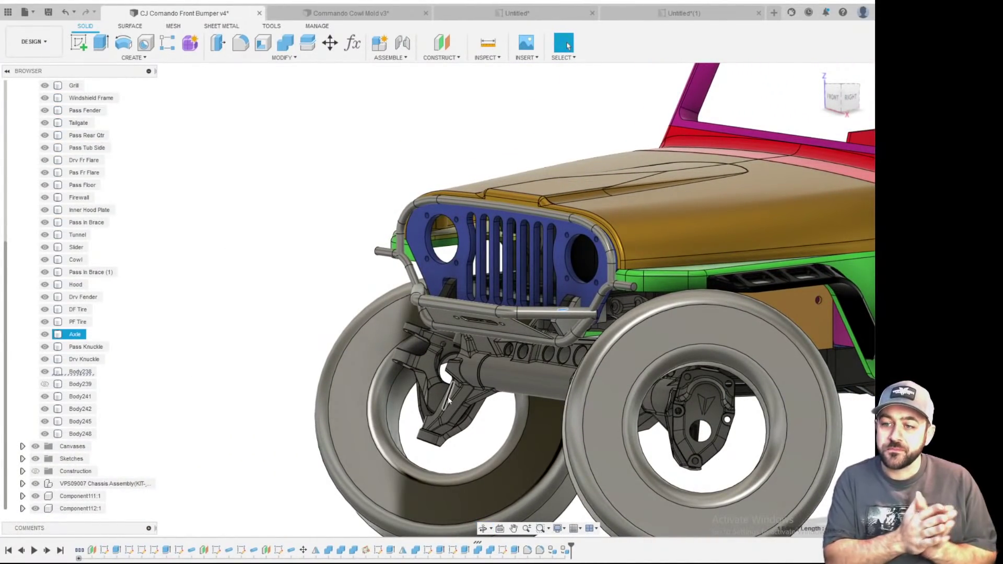
left_click(489, 262)
scroll(489, 262, "down", 5)
middle_click_drag(489, 262, 295, 221, "shift")
scroll(531, 251, "down", 3)
middle_click_drag(295, 221, 434, 206, "shift")
scroll(603, 210, "up", 3)
middle_click_drag(603, 210, 595, 242)
scroll(596, 242, "down", 3)
scroll(562, 204, "up", 3)
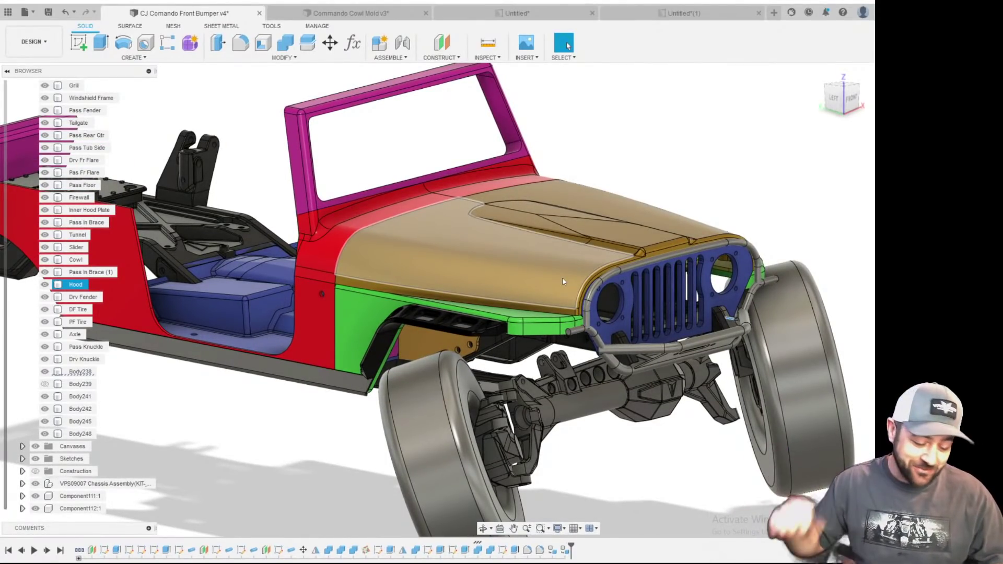
middle_click_drag(663, 366, 582, 365)
scroll(580, 374, "up", 3)
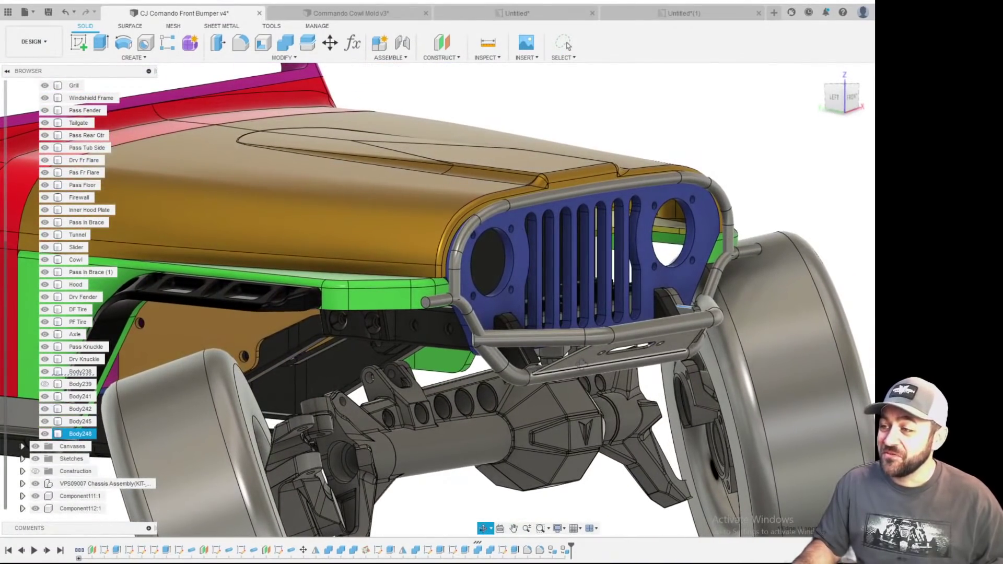
- Examine the bumper tubes around the grille and above the axle from the front
scroll(476, 353, "up", 4)
mouse_move(465, 325)
middle_mouse_down("shift")
mouse_move(550, 326)
mouse_move(470, 315)
middle_mouse_up("shift")
scroll(469, 316, "down", 6)
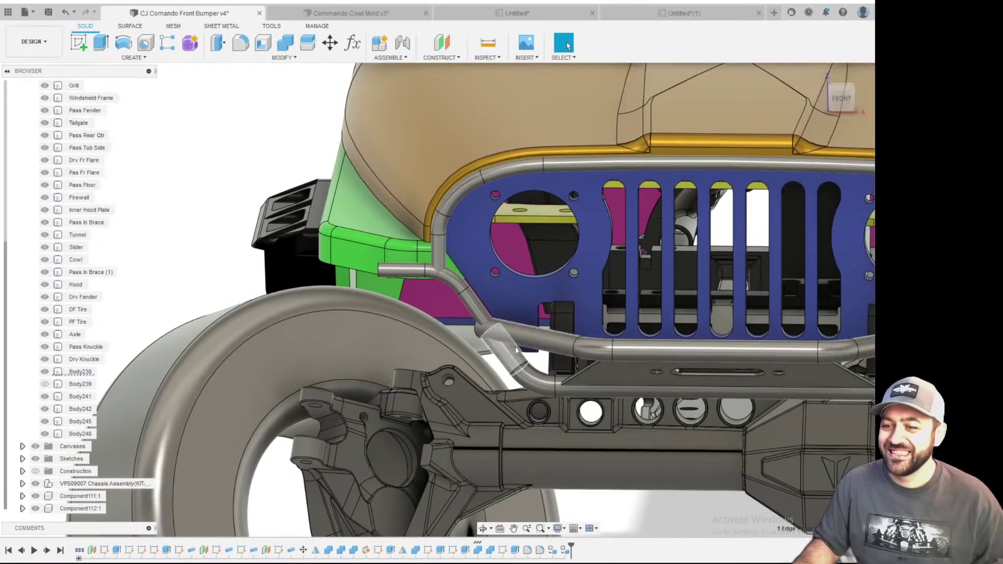
middle_click_drag(516, 350, 424, 312)
scroll(421, 310, "down", 3)
scroll(488, 337, "down", 3)
middle_click_drag(450, 307, 440, 337, "shift")
scroll(488, 338, "up", 3)
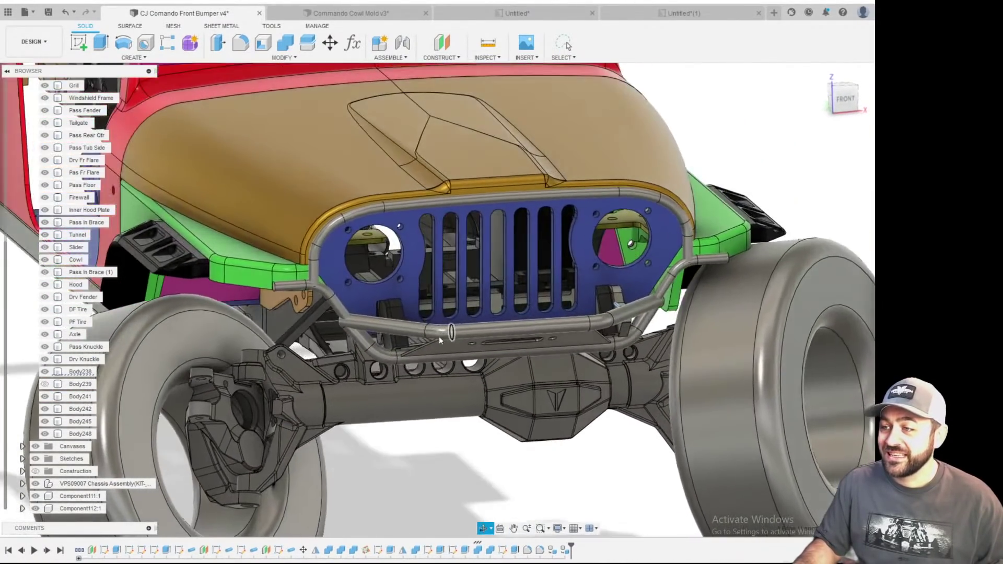
scroll(439, 335, "down", 3)
scroll(347, 320, "up", 3)
- Examine from above how the bumper's short end tube sits against the passenger fender's front corner
middle_click_drag(365, 312, 358, 342, "shift")
scroll(358, 380, "up", 3)
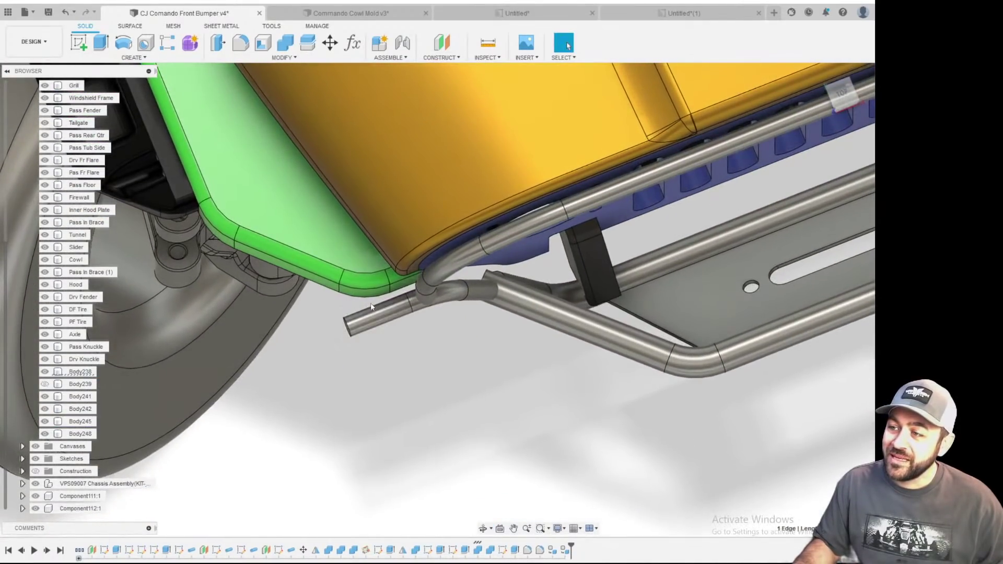
scroll(384, 321, "up", 3)
scroll(356, 305, "down", 3)
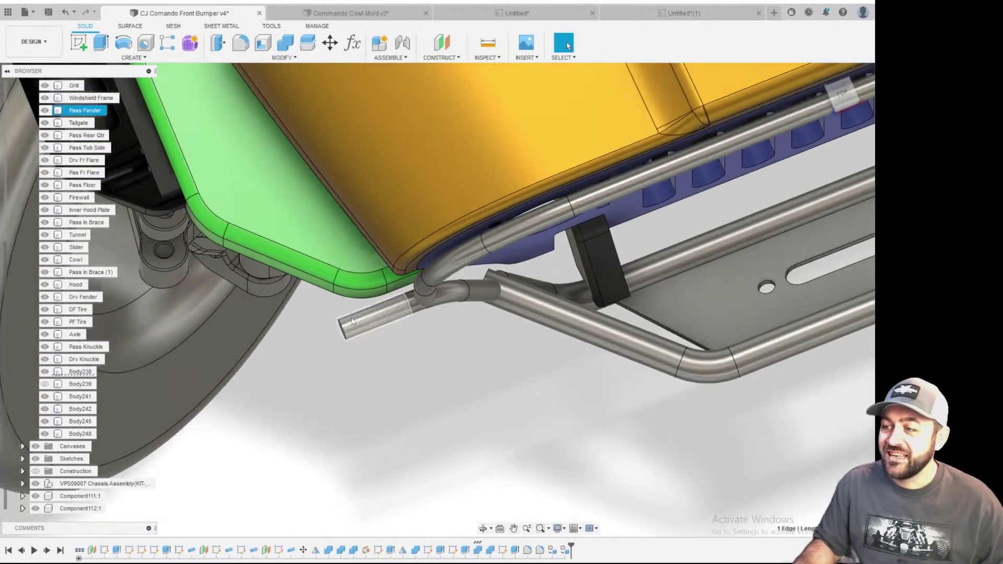
scroll(350, 317, "up", 3)
scroll(372, 311, "down", 3)
scroll(388, 318, "up", 3)
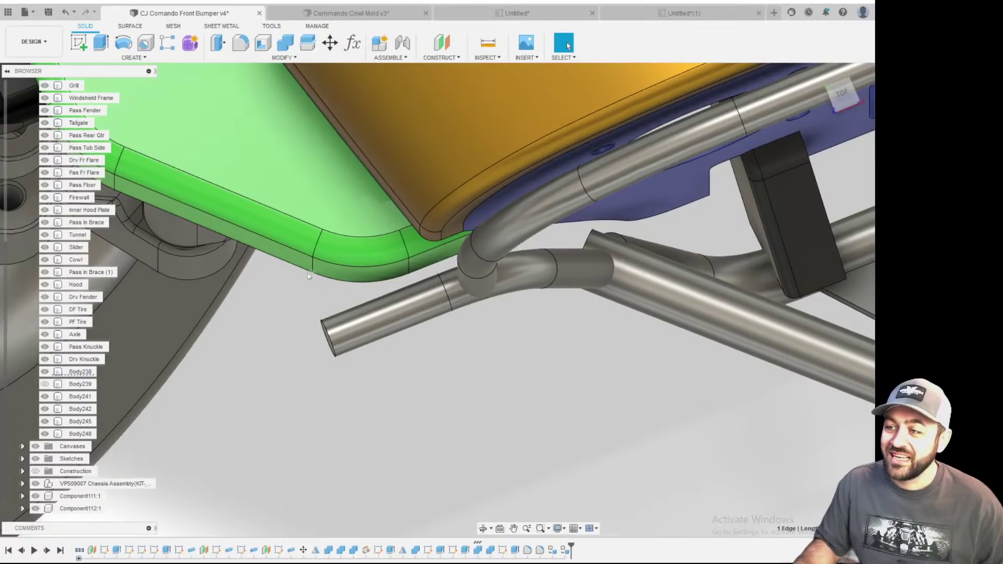
scroll(308, 276, "up", 5)
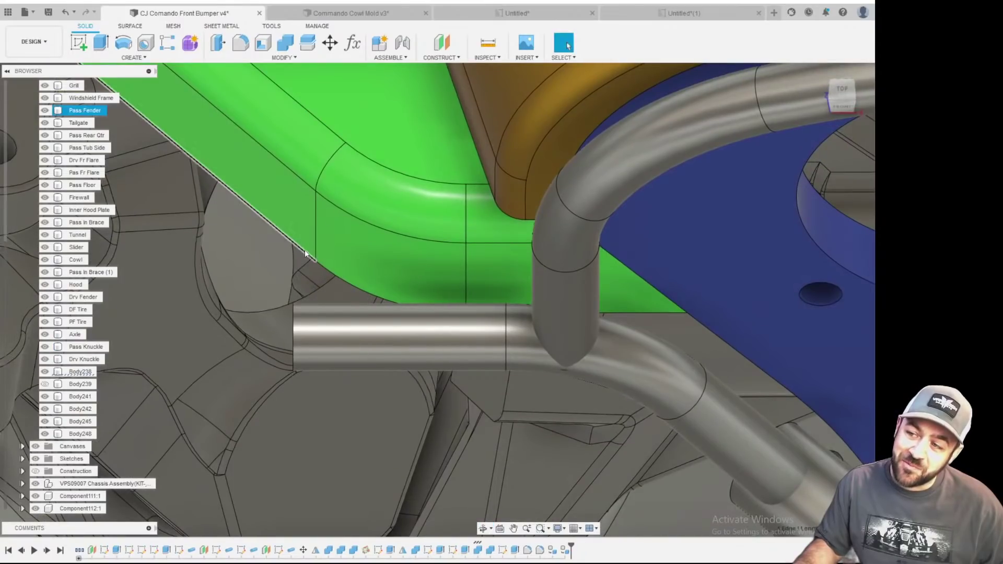
- Examine from above the clearance between the passenger fender's front edge and the bumper's end tube, and across the full vehicle width
scroll(372, 294, "up", 3)
scroll(375, 305, "down", 3)
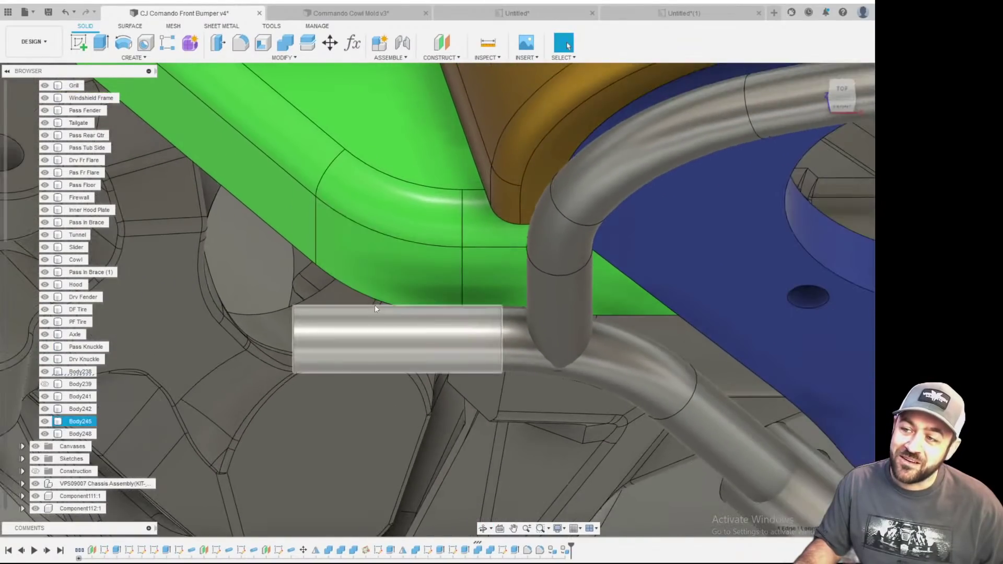
scroll(375, 305, "down", 5)
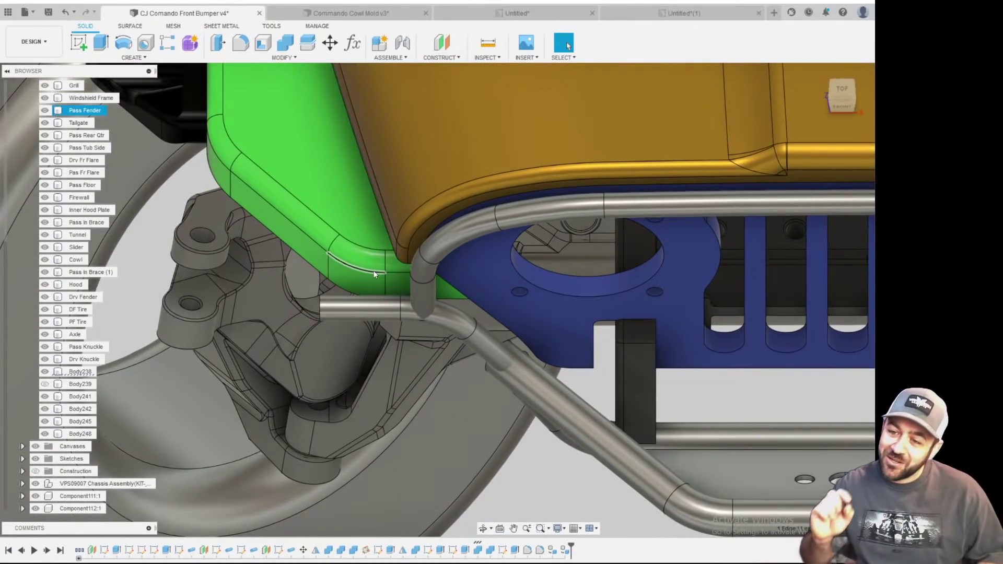
scroll(374, 273, "down", 6)
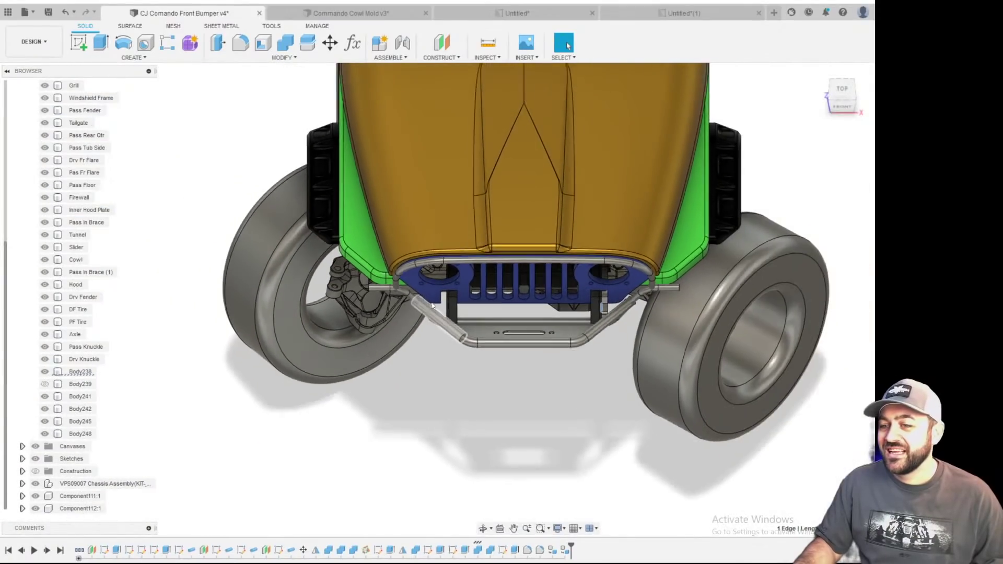
middle_click_drag(430, 306, 466, 296, "shift")
- Examine the bumper's tubes, plate and grille hoop from the front passenger corner of the vehicle
scroll(585, 315, "up", 4)
middle_click_drag(585, 315, 627, 342, "shift")
middle_click_drag(324, 339, 392, 285, "shift")
scroll(436, 265, "down", 3)
scroll(396, 267, "up", 3)
scroll(397, 342, "down", 3)
mouse_move(397, 342)
middle_mouse_down("shift")
mouse_move(395, 331)
mouse_move(408, 331)
middle_mouse_up("shift")
scroll(405, 329, "down", 2)
scroll(399, 325, "up", 2)
scroll(388, 321, "up", 3)
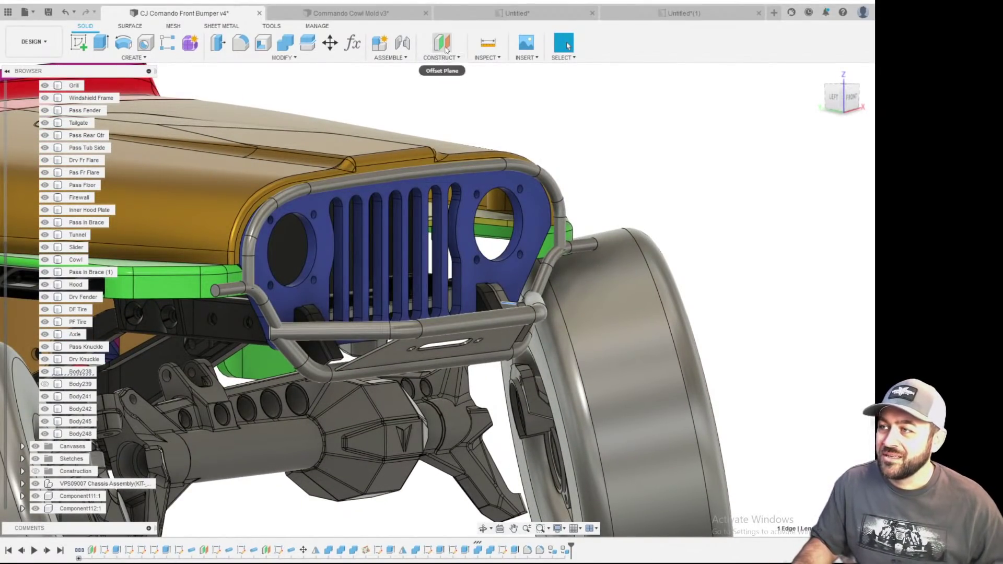
- Create a construction plane offset -26 mm from the front origin plane, running through the bumper's forward tubes
left_click(442, 42)
scroll(409, 339, "down", 5)
middle_click_drag(409, 337, 387, 320, "shift")
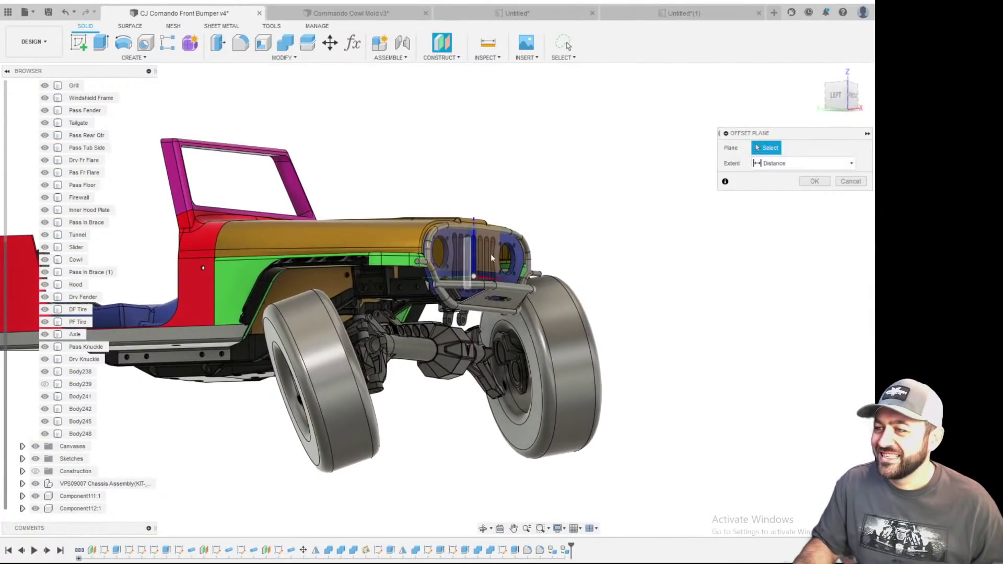
scroll(491, 253, "down", 3)
left_click(506, 208)
scroll(555, 241, "up", 1)
scroll(530, 250, "up", 4)
middle_click_drag(450, 316, 499, 293, "shift")
scroll(509, 246, "up", 2)
scroll(481, 215, "up", 5)
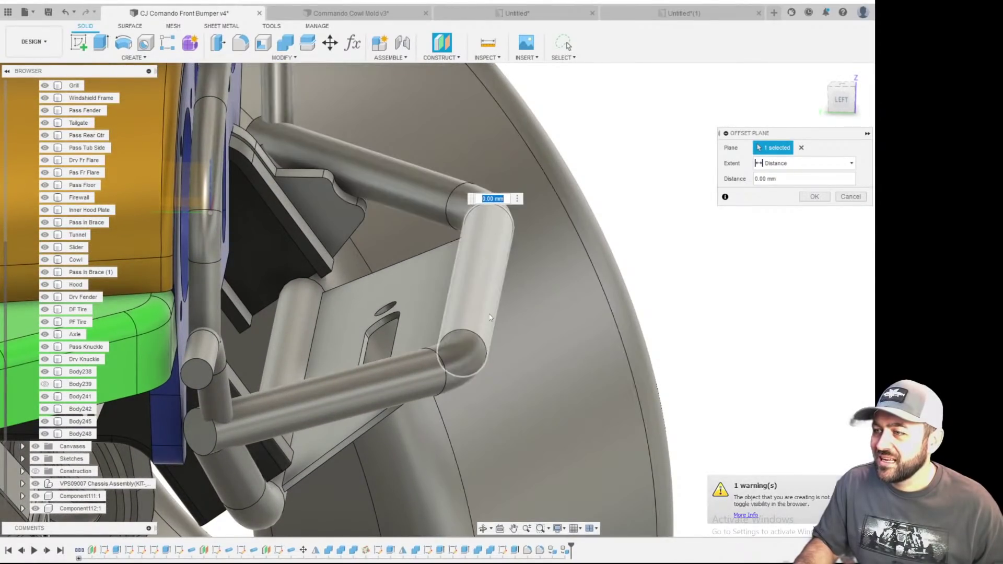
type("-26")
key("Return")
scroll(483, 332, "down", 10)
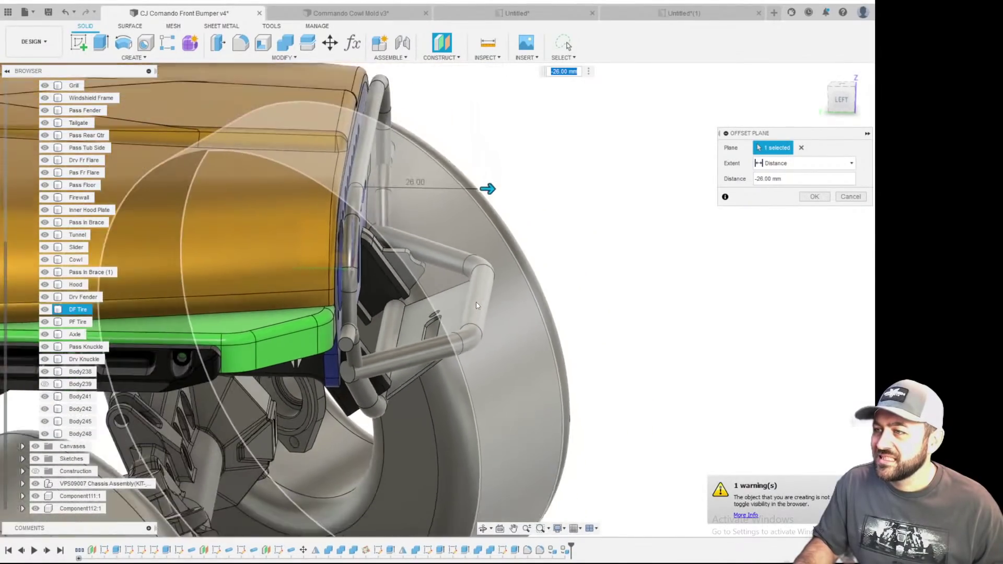
left_click_drag(539, 272, 543, 267)
key("Escape")
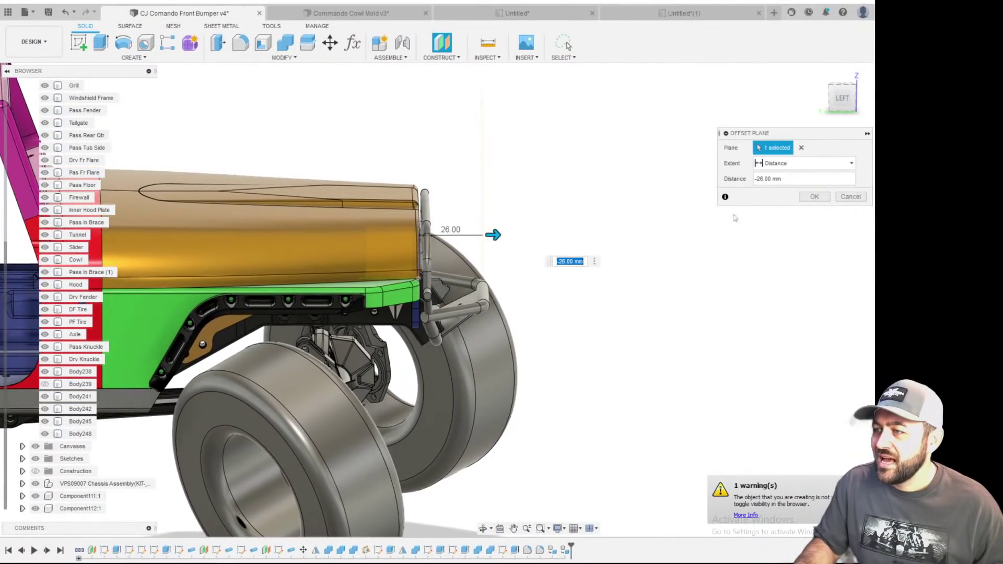
left_click(814, 198)
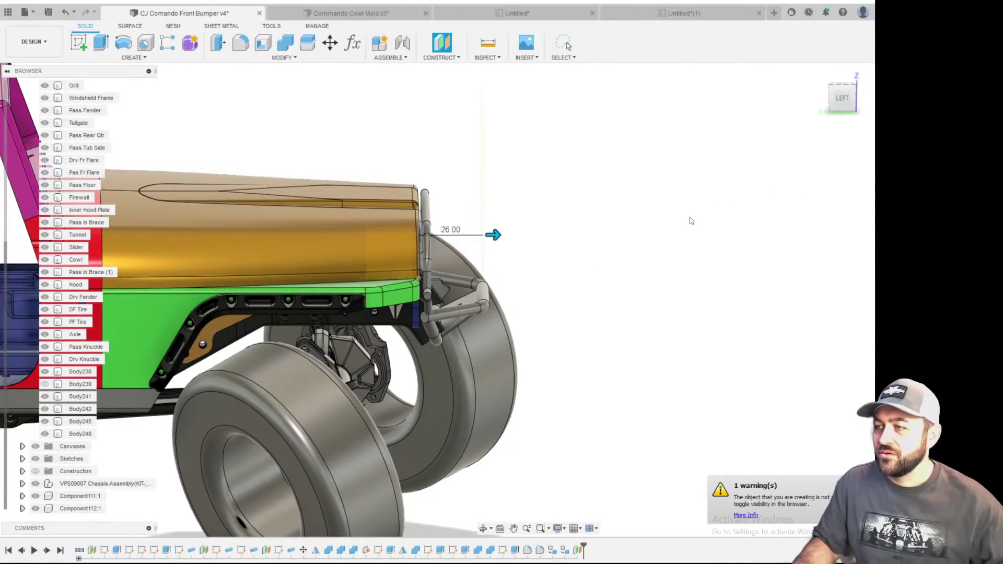
left_click(81, 43)
middle_click_drag(524, 231, 456, 221, "shift")
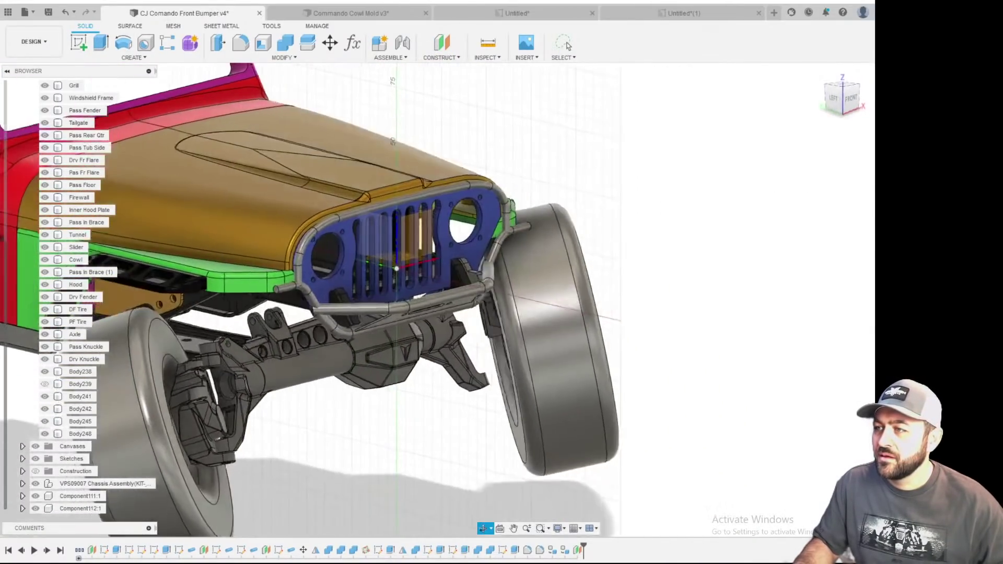
scroll(532, 104, "down", 3)
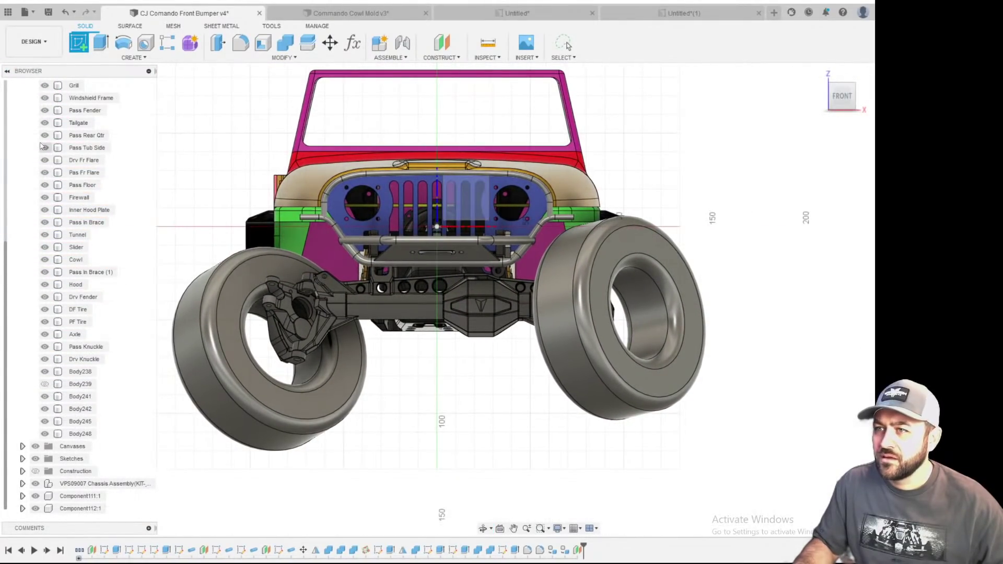
scroll(494, 254, "down", 3)
middle_click_drag(493, 254, 399, 276)
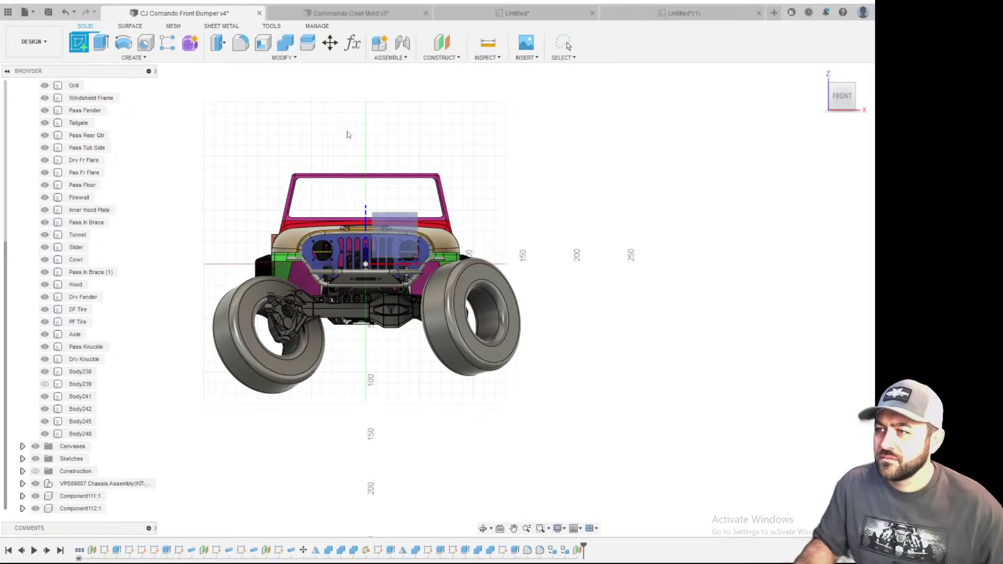
scroll(351, 137, "up", 3)
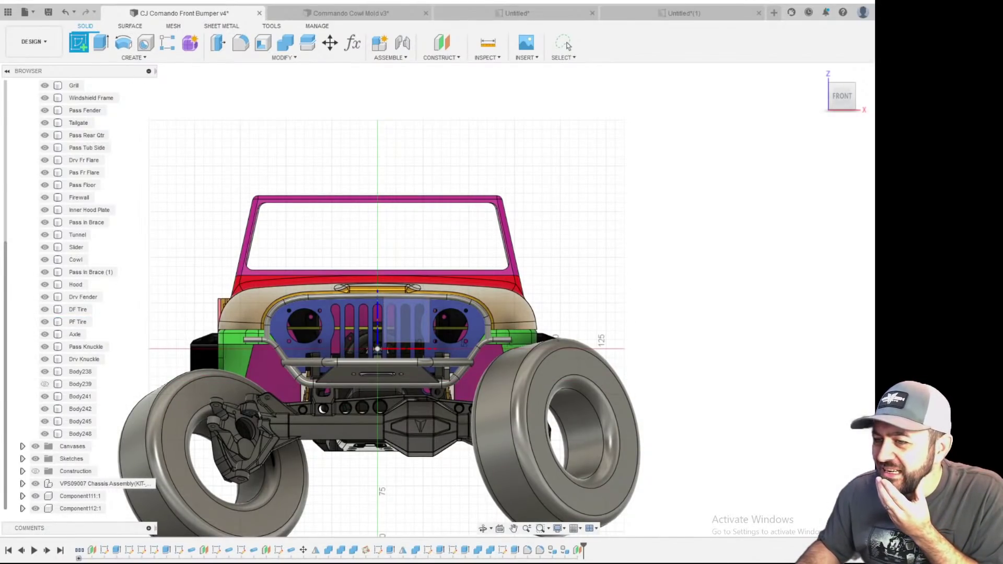
scroll(329, 186, "down", 3)
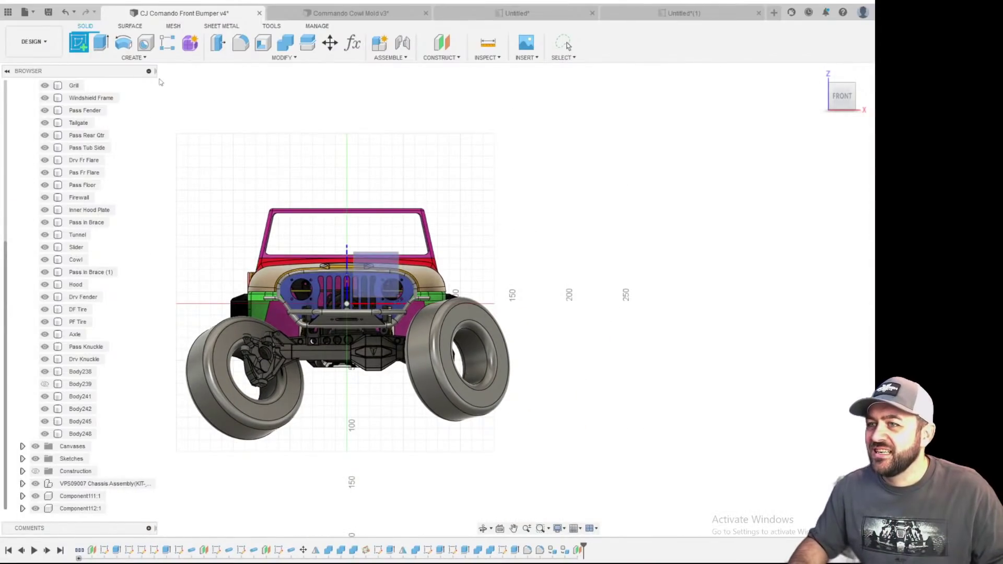
key("Escape")
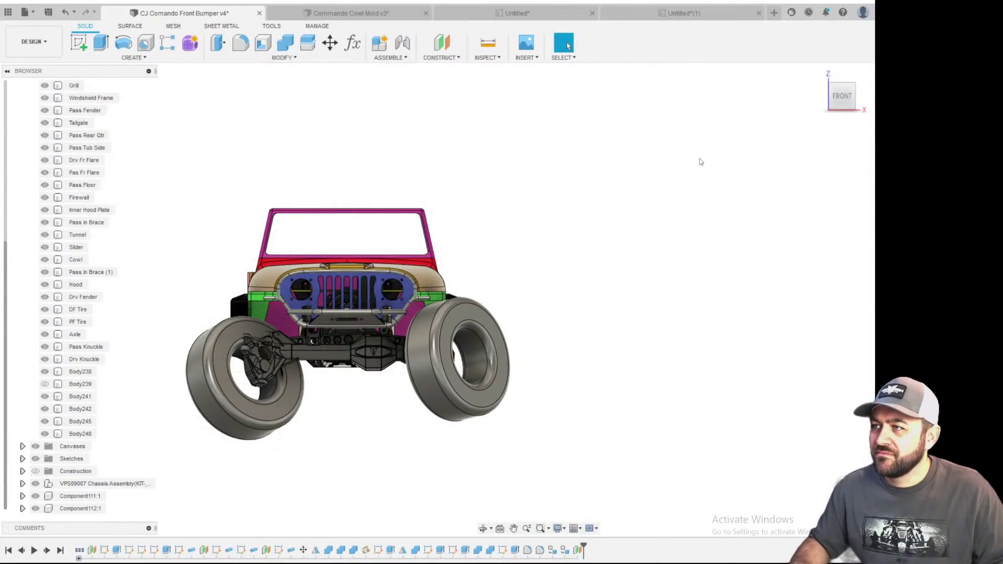
- Show the construction planes, start a sketch on the offset plane at the bumper, and face the vehicle's front
left_click(78, 42)
left_click(377, 248)
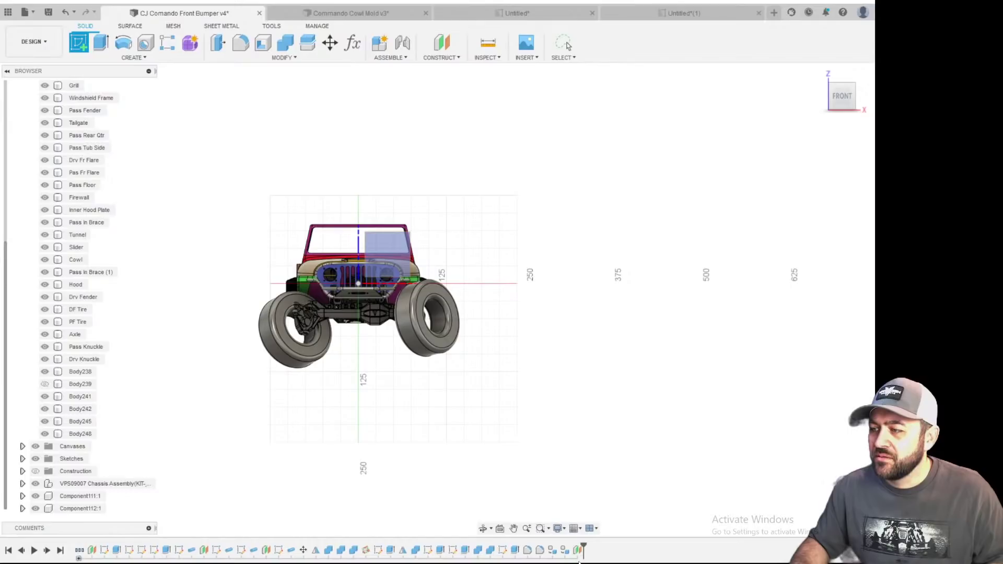
scroll(452, 281, "down", 2)
middle_click_drag(416, 291, 504, 320, "shift")
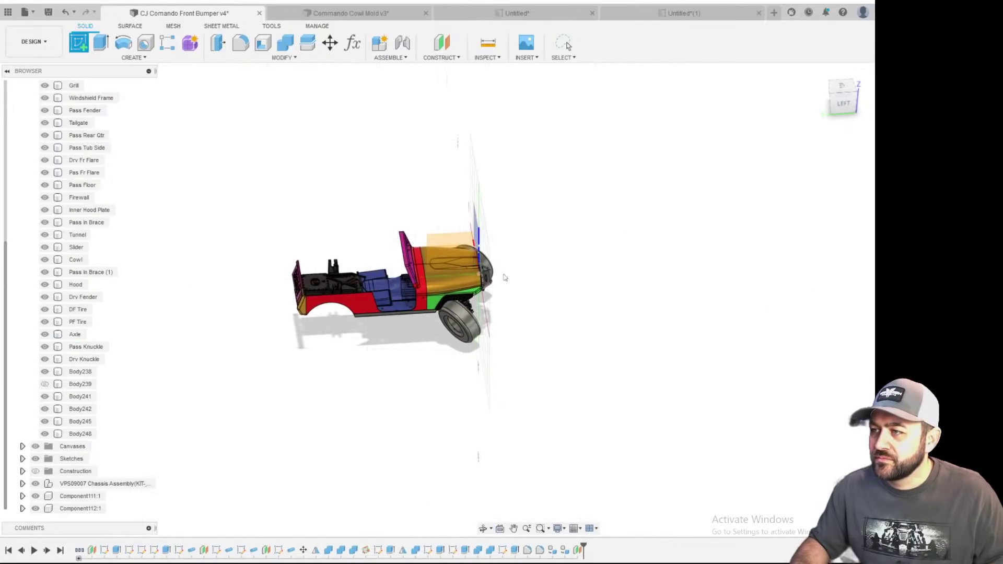
scroll(494, 237, "up", 3)
mouse_move(496, 241)
middle_mouse_down("shift")
mouse_move(504, 233)
mouse_move(488, 215)
mouse_move(482, 232)
middle_mouse_up("shift")
scroll(500, 300, "up", 6)
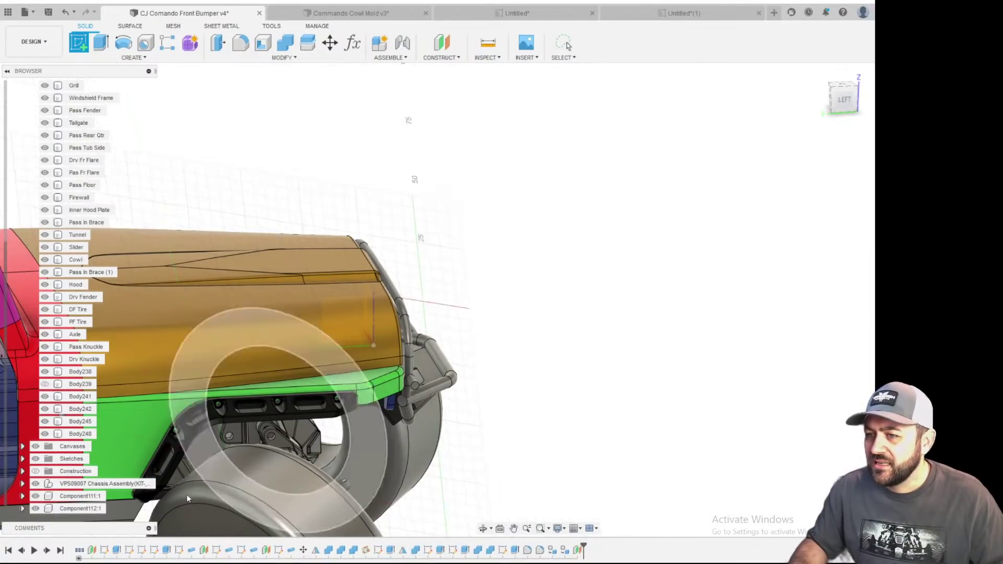
left_click(35, 472)
mouse_move(501, 322)
middle_mouse_down("shift")
mouse_move(492, 324)
mouse_move(470, 275)
middle_mouse_up("shift")
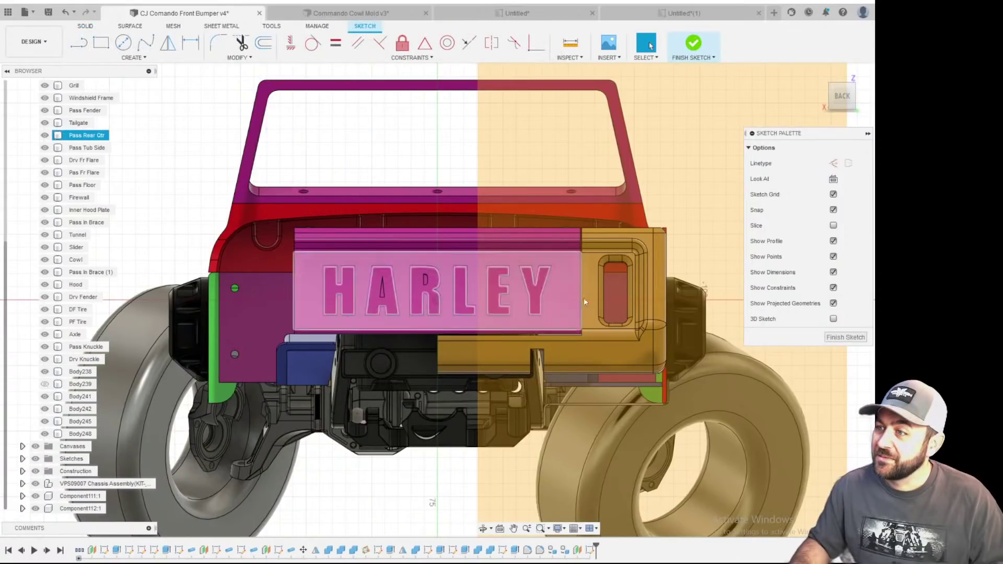
scroll(323, 290, "down", 3)
middle_click_drag(255, 296, 659, 142, "shift")
key("Escape")
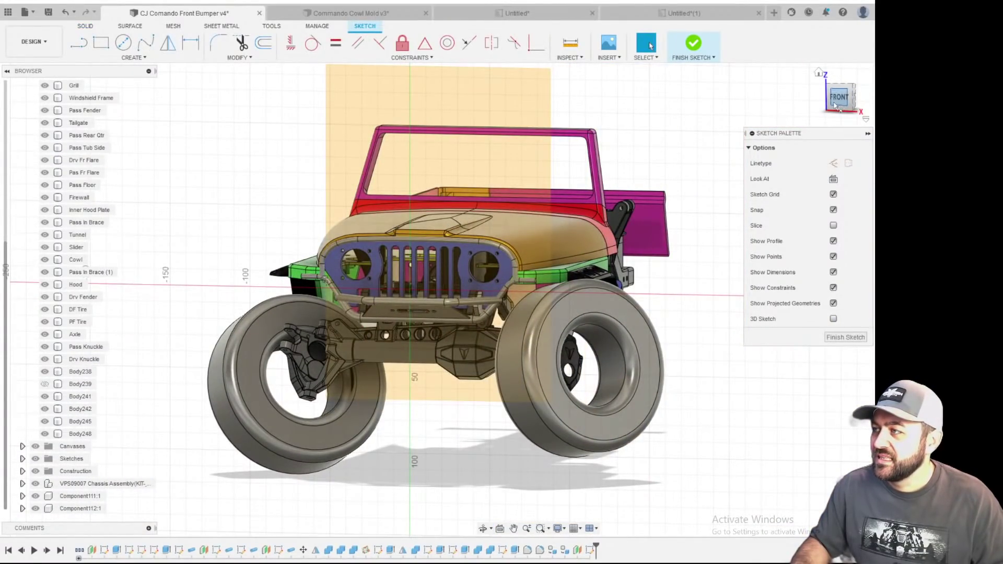
left_click(835, 107)
scroll(355, 349, "up", 5)
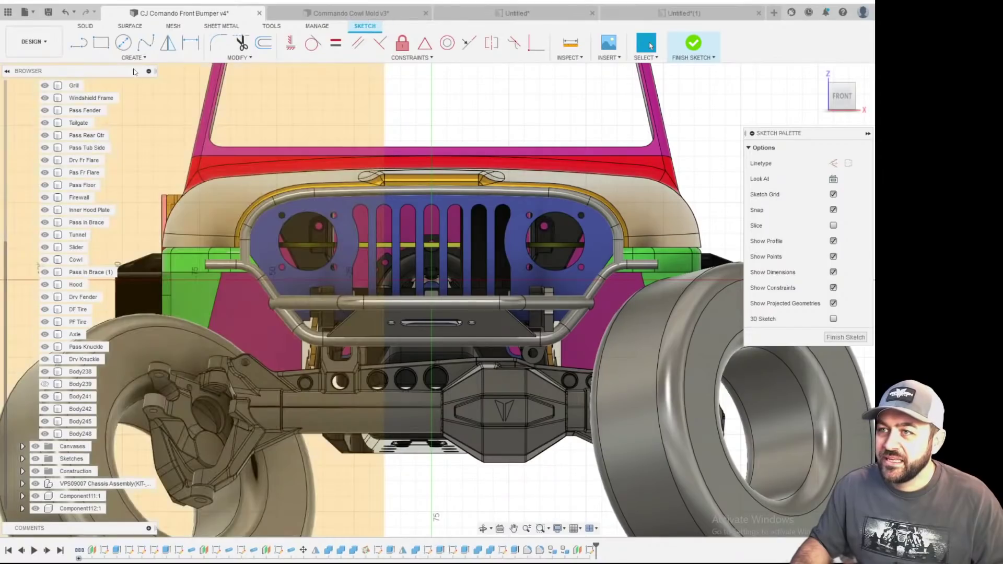
- Project the circular edges at both ends of the upper cross tube's straight middle section into the sketch
scroll(521, 388, "down", 5)
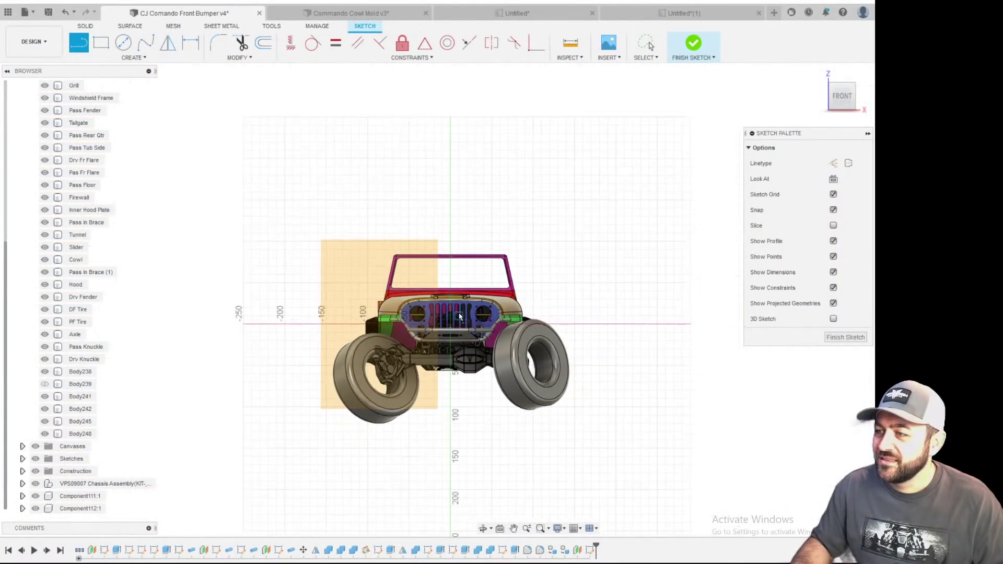
scroll(410, 351, "up", 7)
scroll(409, 351, "up", 6)
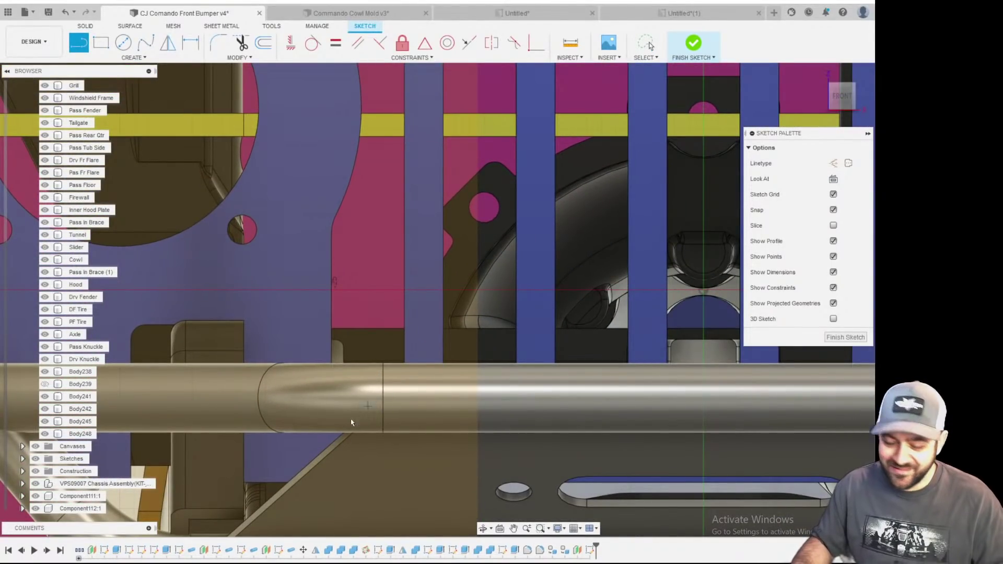
scroll(345, 421, "down", 2)
middle_click_drag(342, 422, 651, 288, "shift")
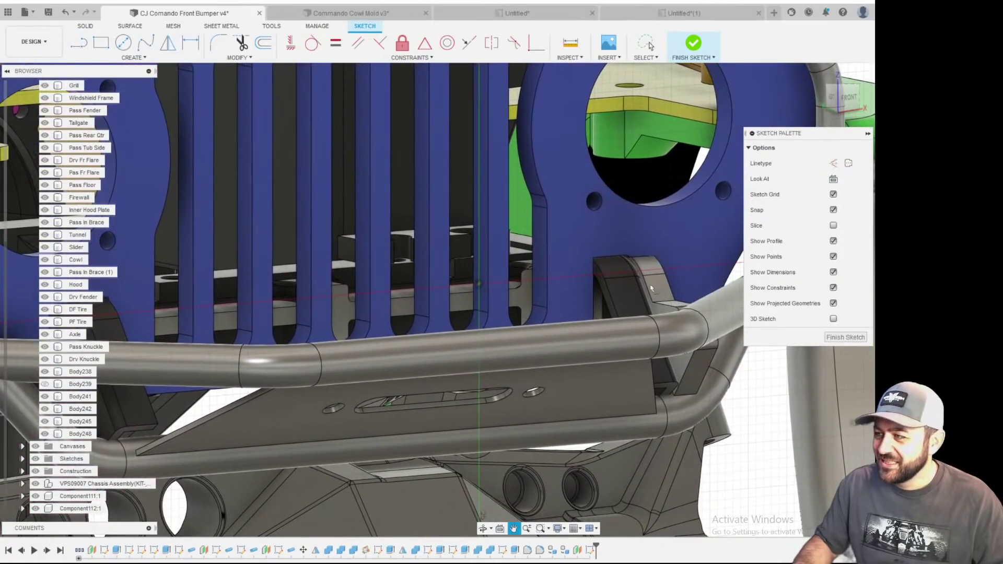
scroll(673, 399, "up", 3)
key("p")
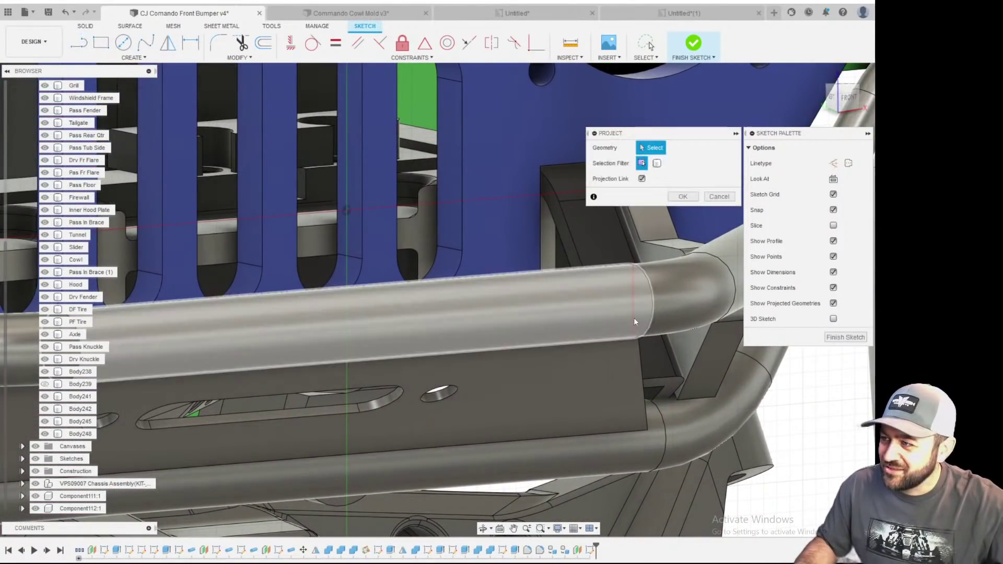
left_click(653, 297)
scroll(653, 296, "down", 3)
middle_click_drag(251, 332, 393, 313)
scroll(393, 313, "up", 1)
left_click(425, 292)
left_click(375, 356)
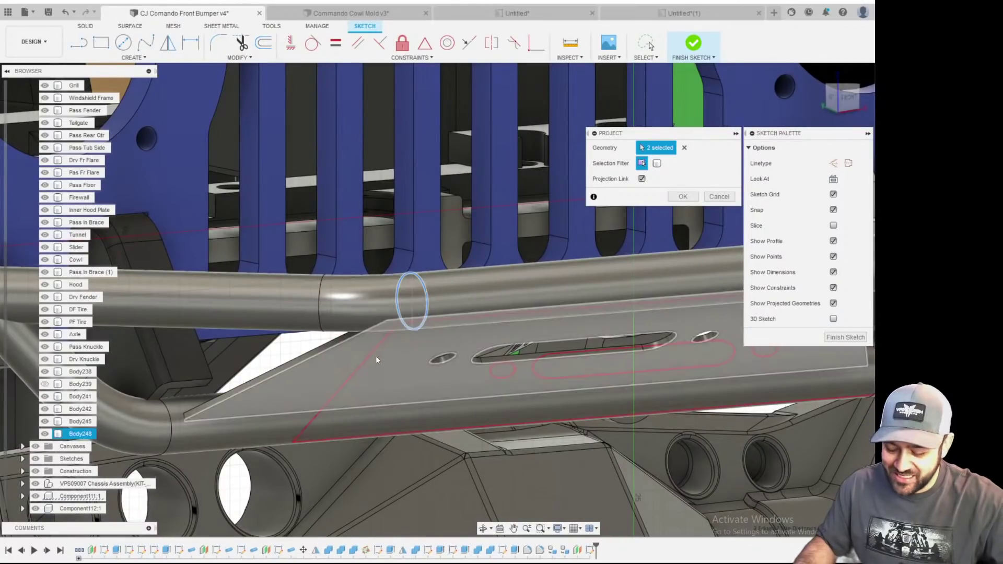
key("Return")
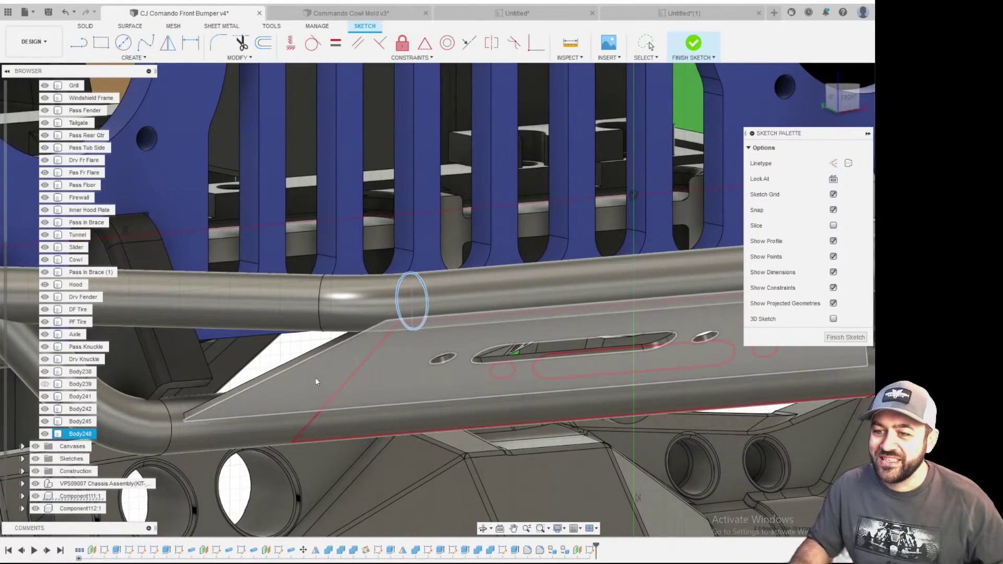
scroll(368, 373, "down", 3)
scroll(386, 214, "up", 1)
key("Escape")
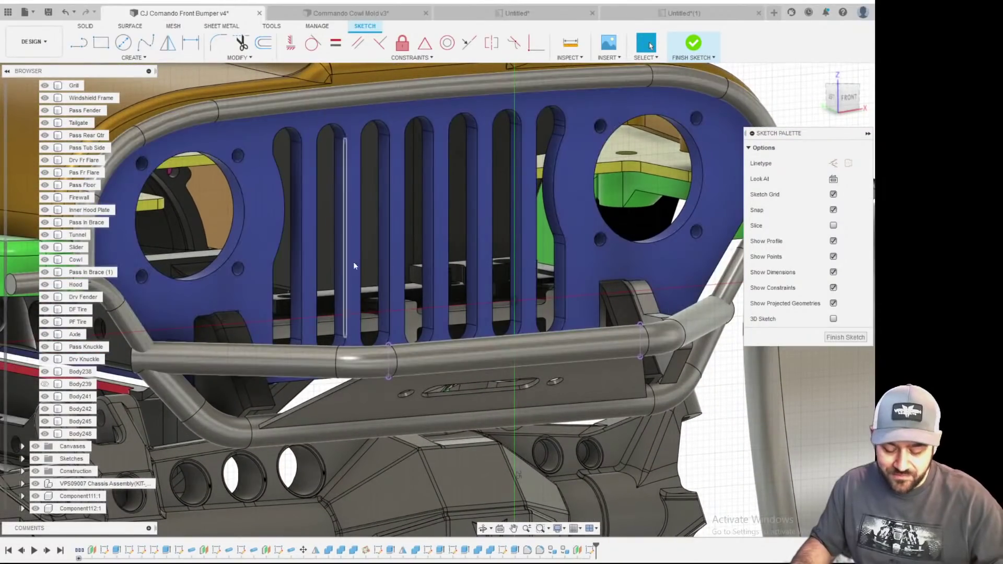
- Sketch a half hoop with a sloped leg from the projected tube end, an about 13 mm top line to the centreline, and a vertical line to the origin
key("l")
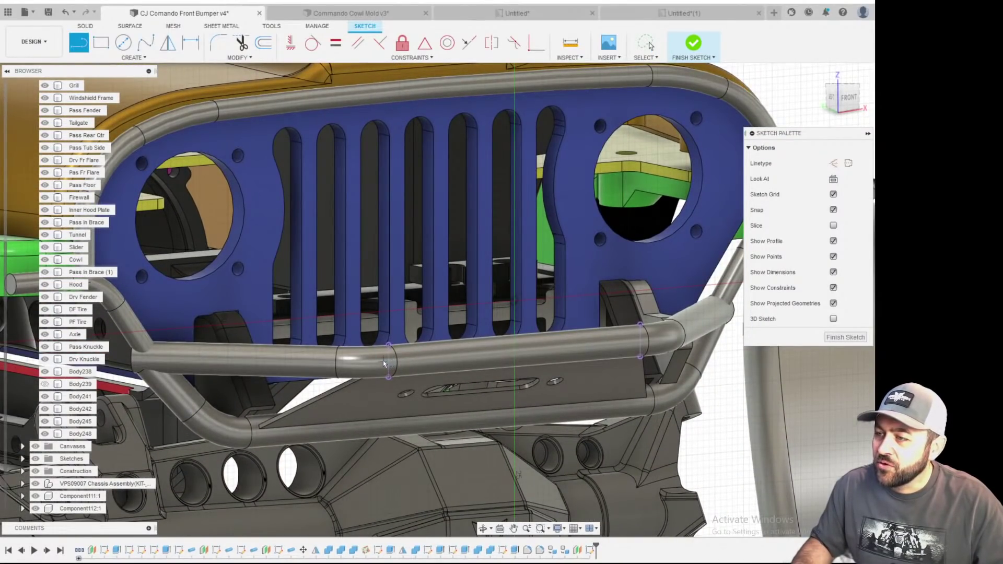
left_click(360, 344)
scroll(430, 284, "up", 2)
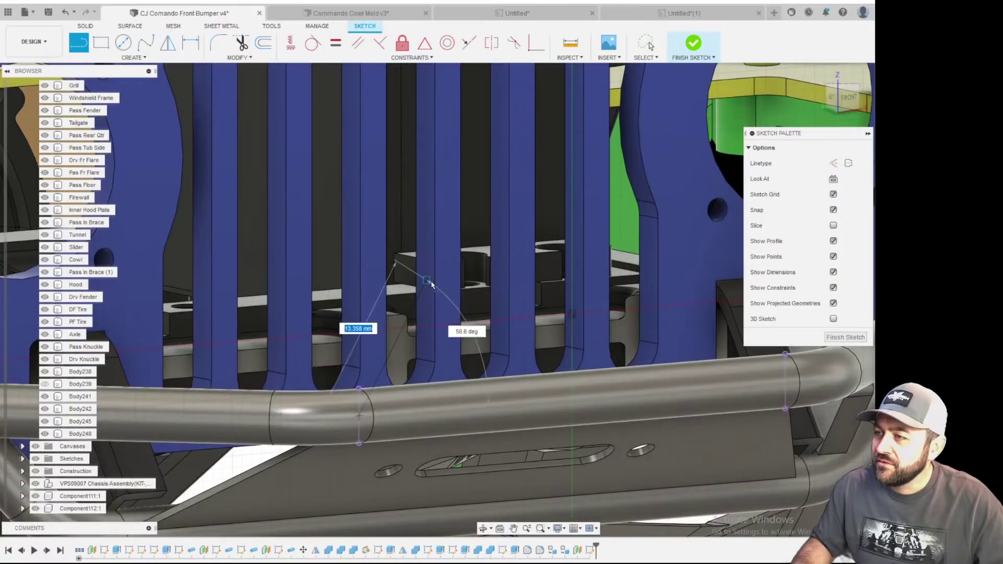
double_click(447, 267)
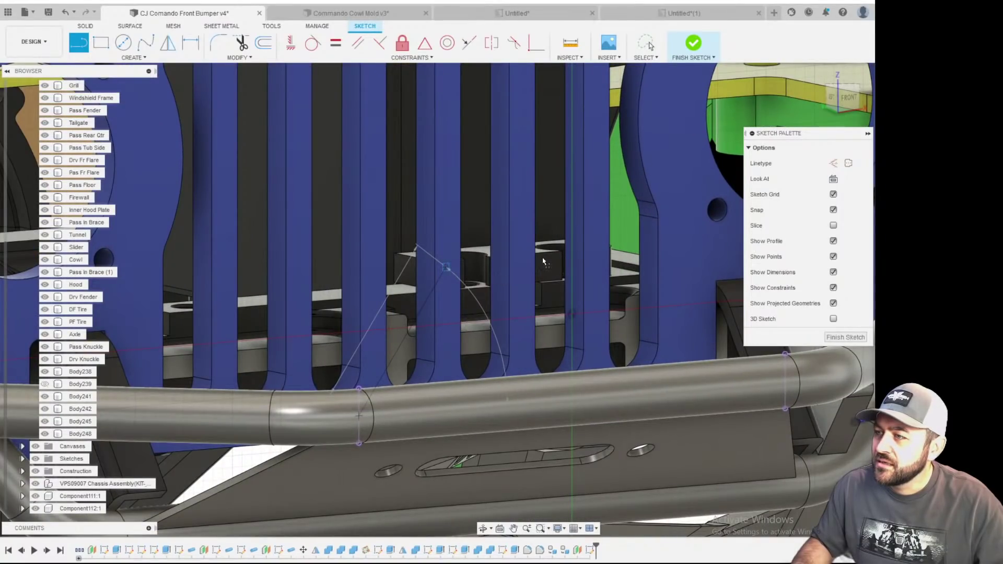
middle_click_drag(568, 267, 425, 262)
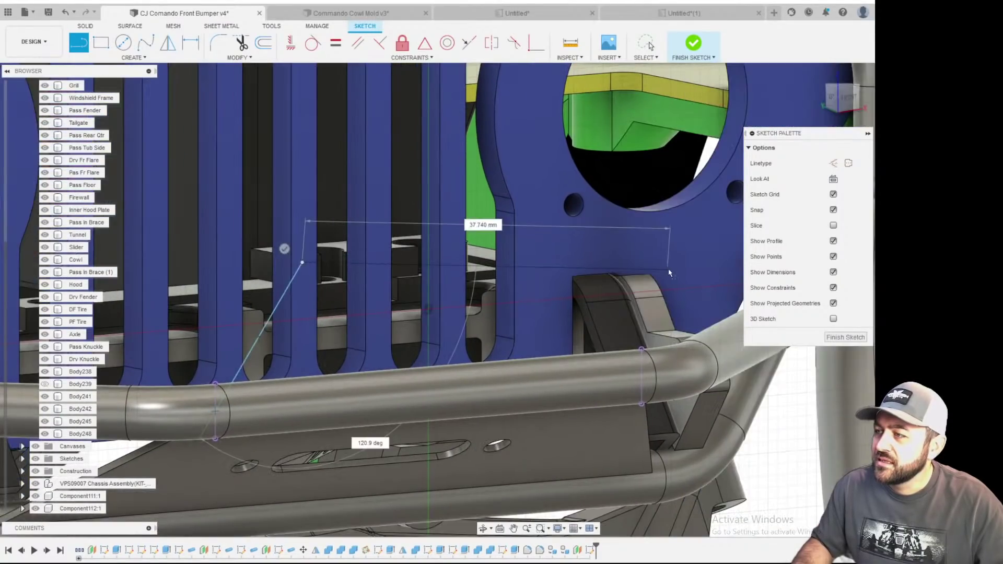
scroll(418, 264, "up", 2)
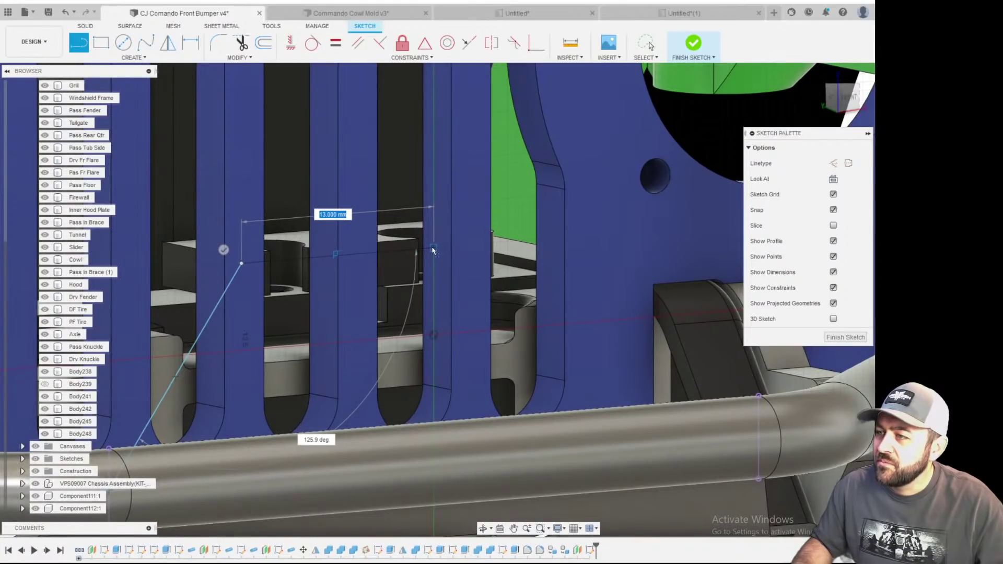
left_click(432, 249)
scroll(421, 274, "down", 2)
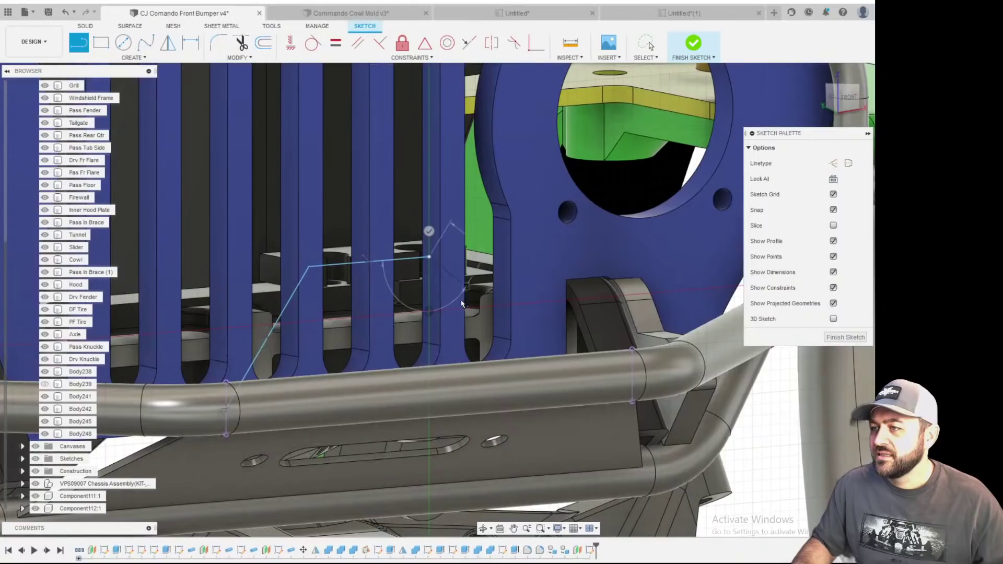
left_click(429, 312)
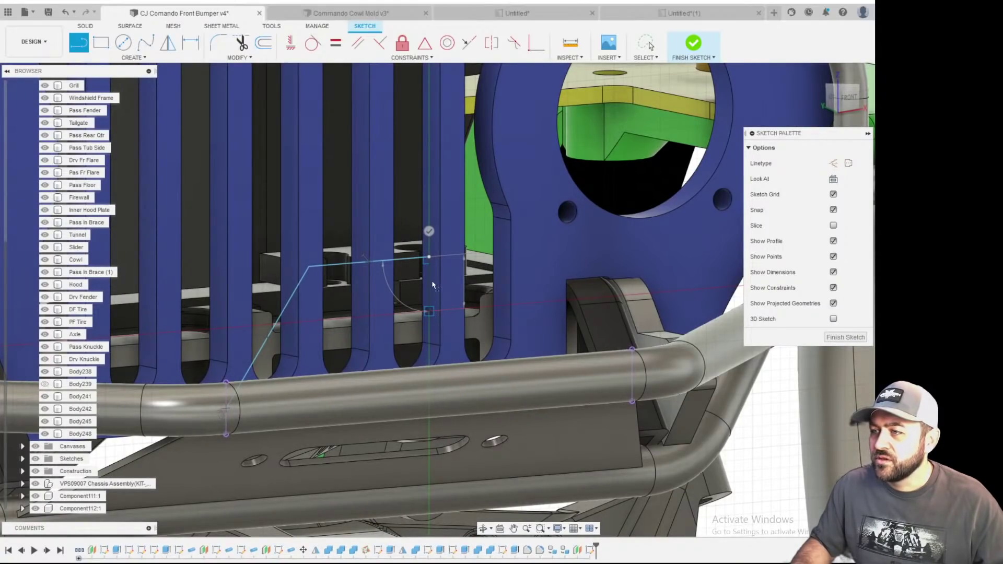
- Convert the vertical line between the half hoop's top and the origin to construction geometry
scroll(433, 285, "up", 3)
key("Escape")
left_click(428, 270)
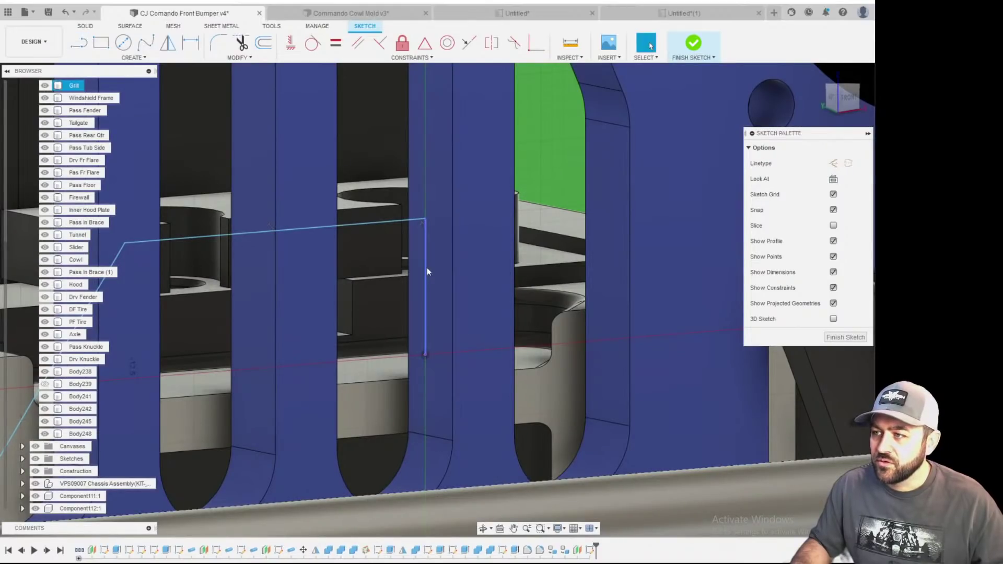
left_click(425, 235)
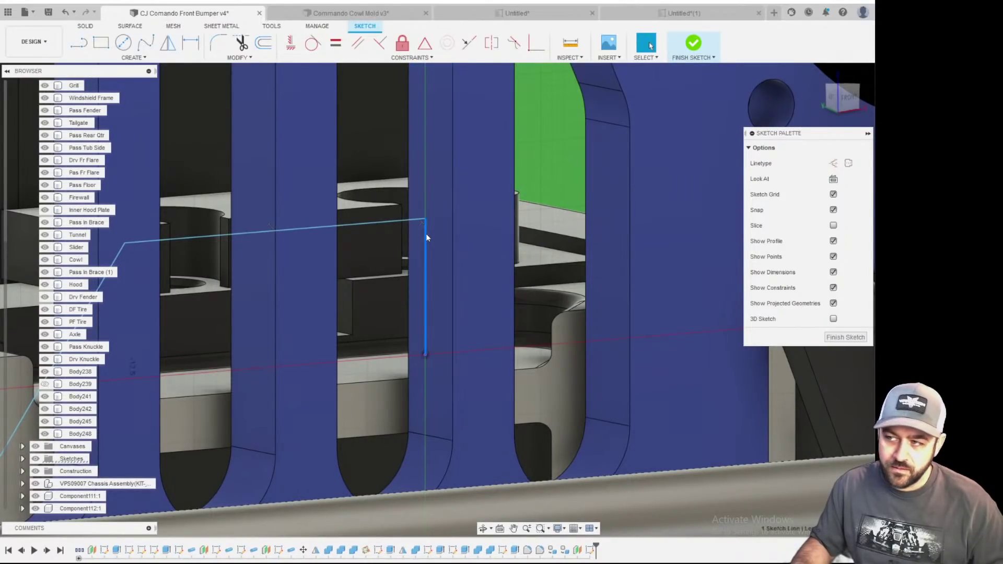
key("x")
scroll(446, 311, "down", 3)
scroll(451, 299, "down", 4)
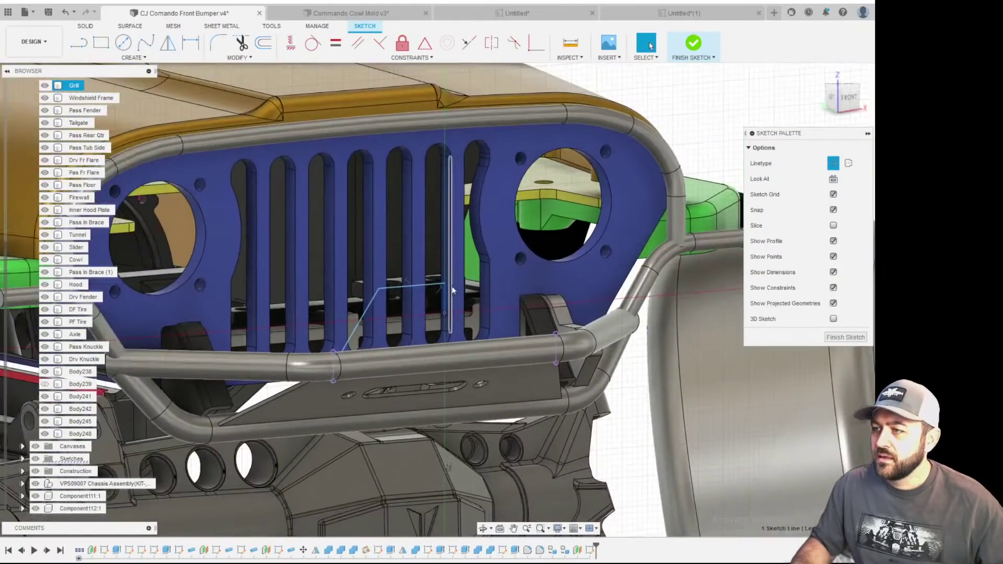
left_click(674, 110)
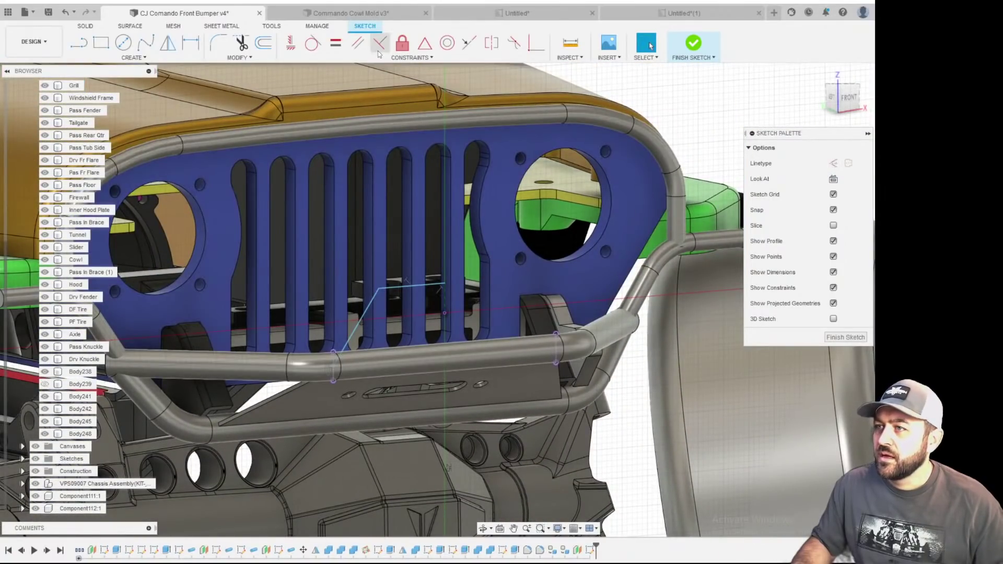
- Fillet the corner between the sloped leg and top line with a 10 mm radius, and raise the top line
left_click(219, 42)
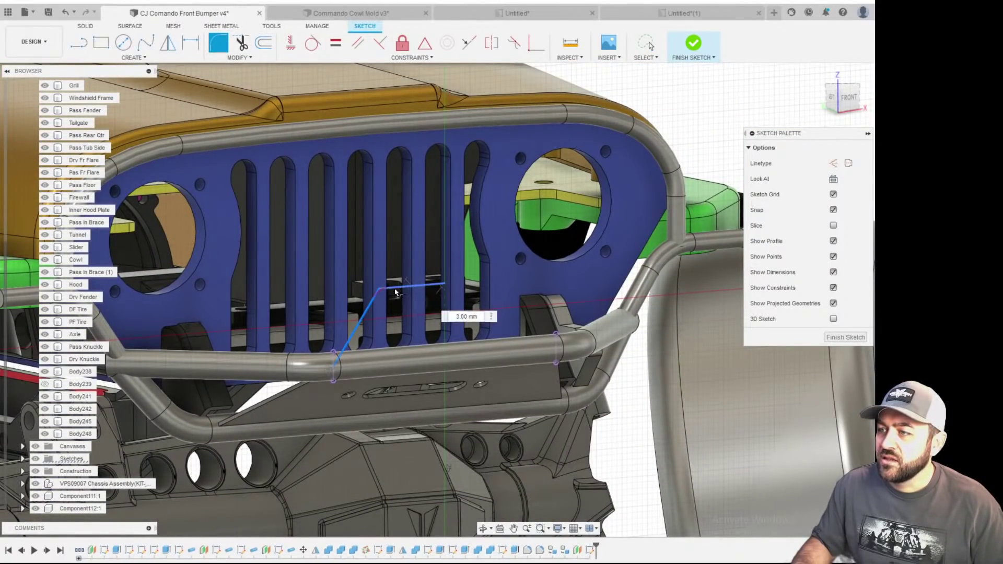
left_click(395, 292)
key("Return")
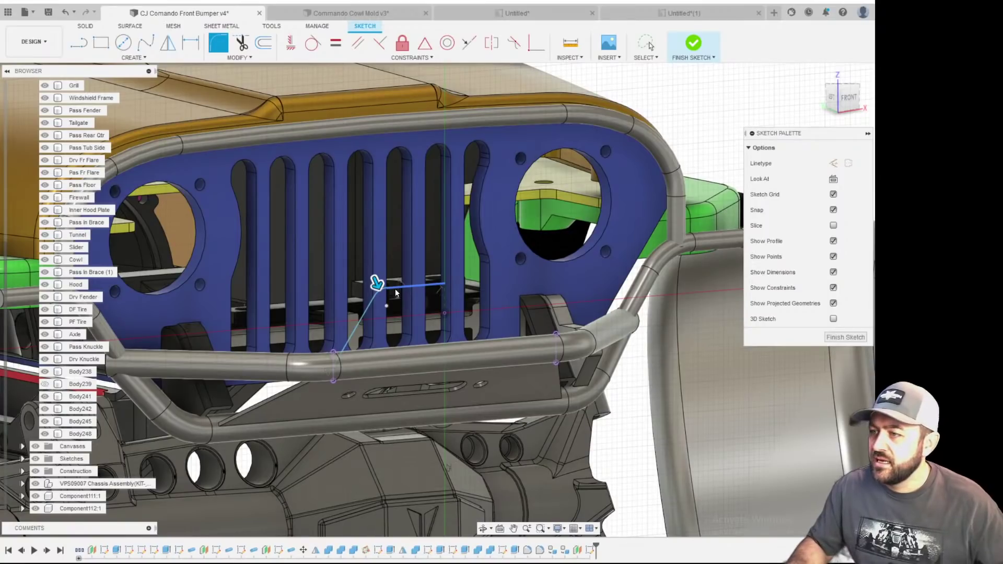
key("Escape")
scroll(386, 293, "up", 4)
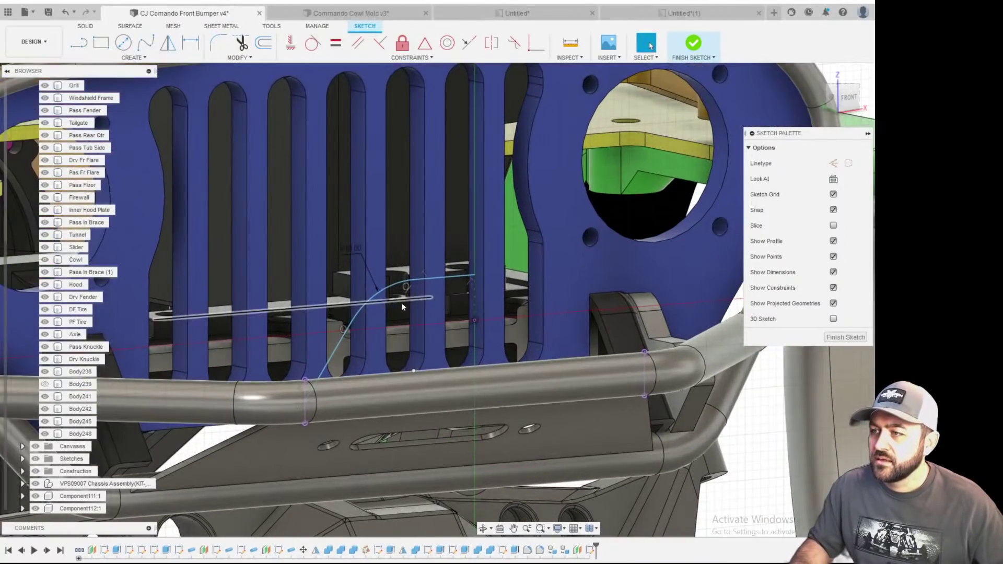
left_click_drag(440, 277, 450, 226)
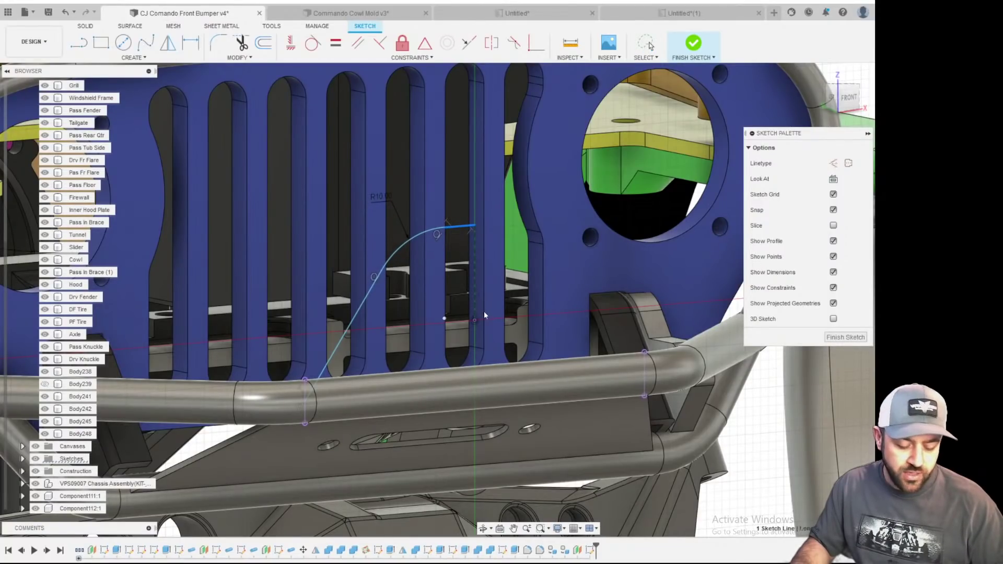
- Dimension the half hoop's top at 10 mm above the sketch origin
scroll(495, 337, "down", 3)
key("d")
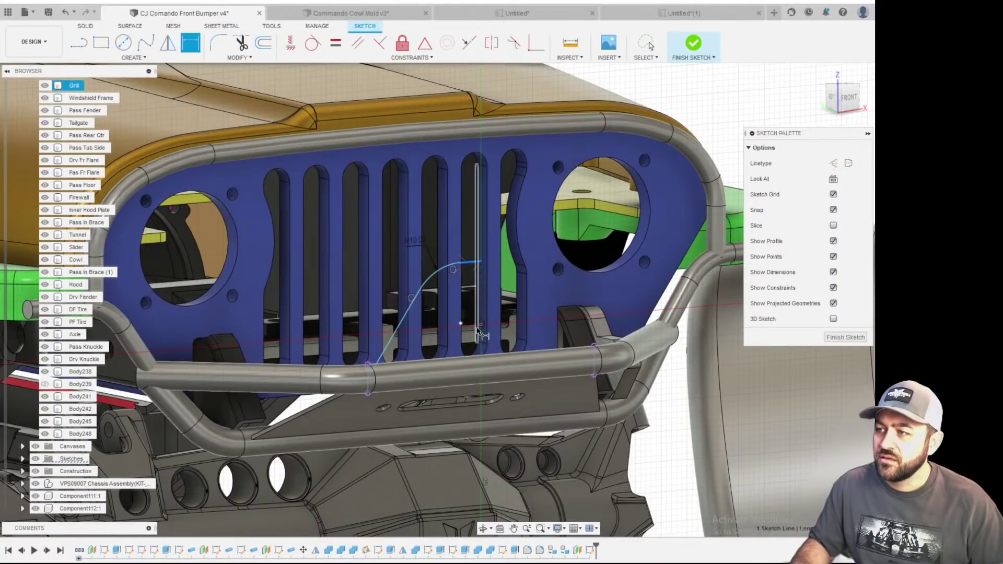
left_click(480, 261)
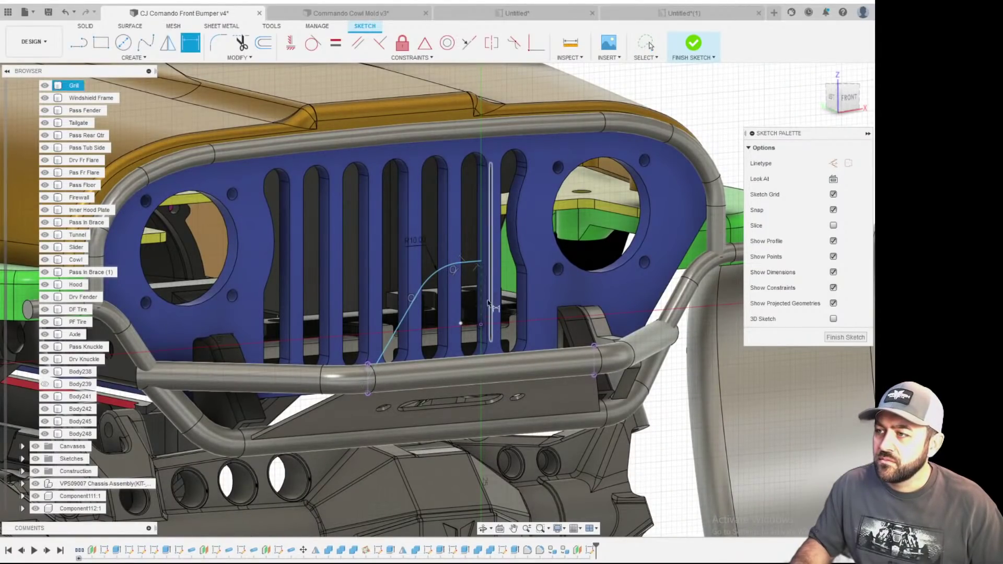
scroll(494, 285, "up", 3)
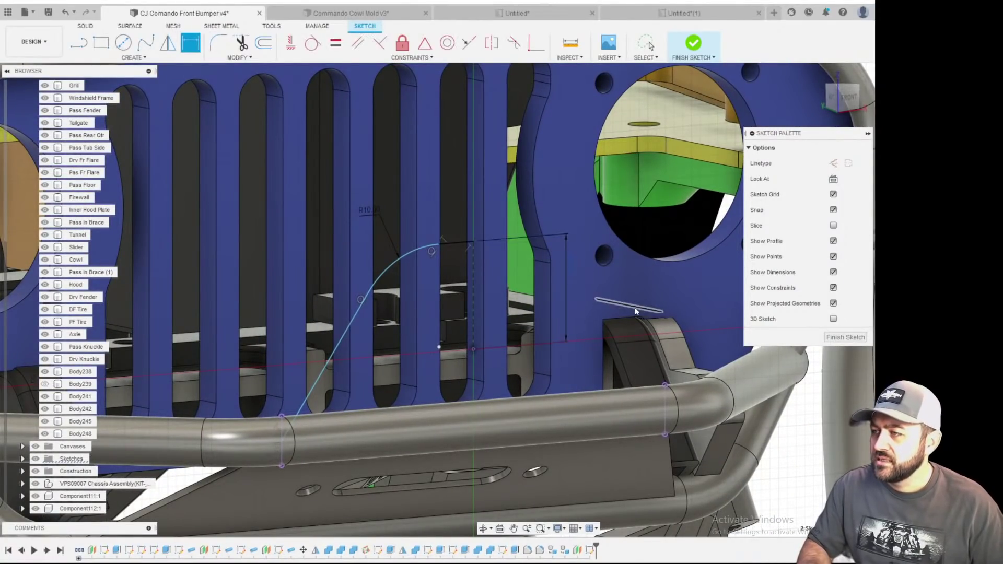
left_click(636, 311)
type("10")
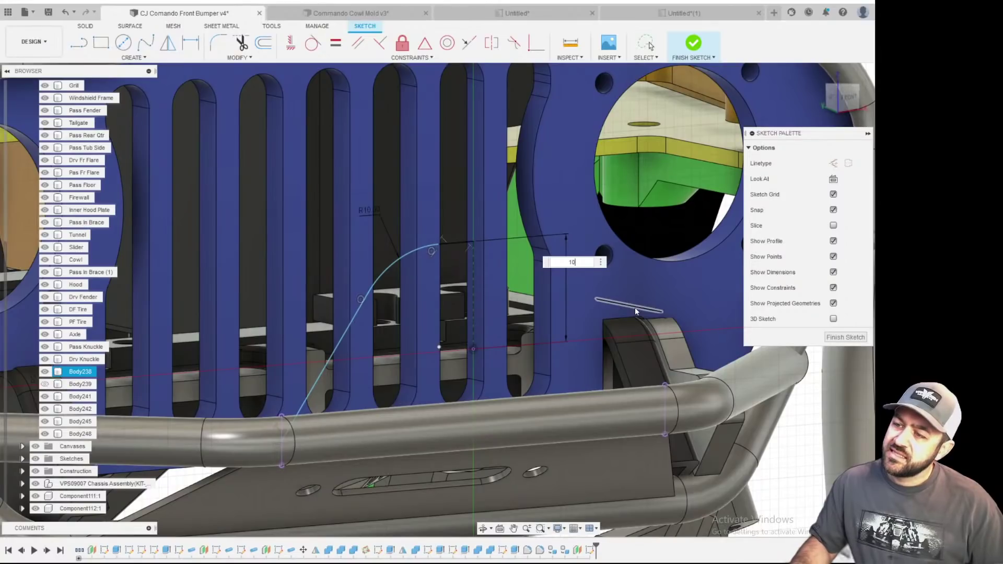
key("Return")
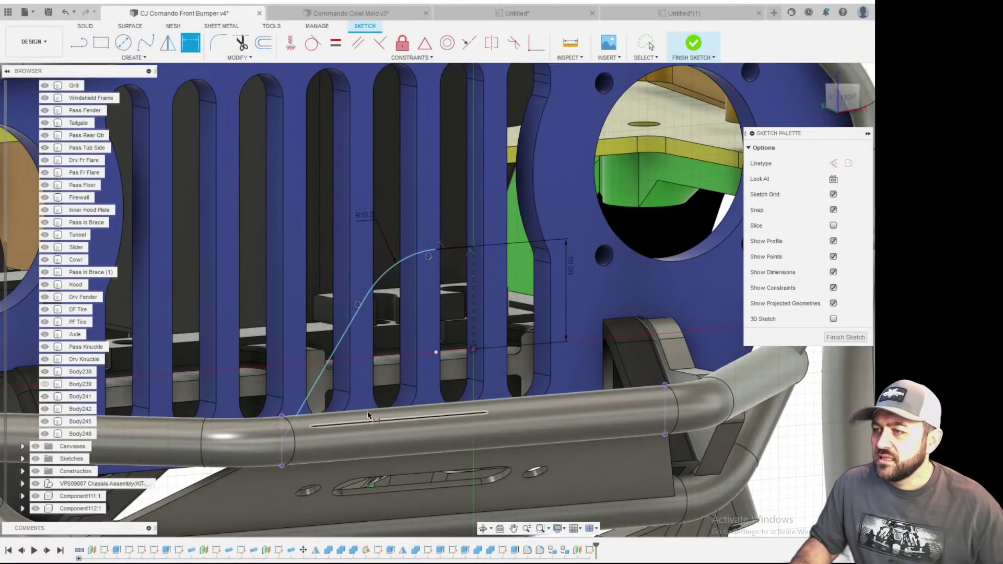
- Dimension the angle between the sloped leg and top line at 45 degrees, and revise it to make the leg steeper
left_click(340, 339)
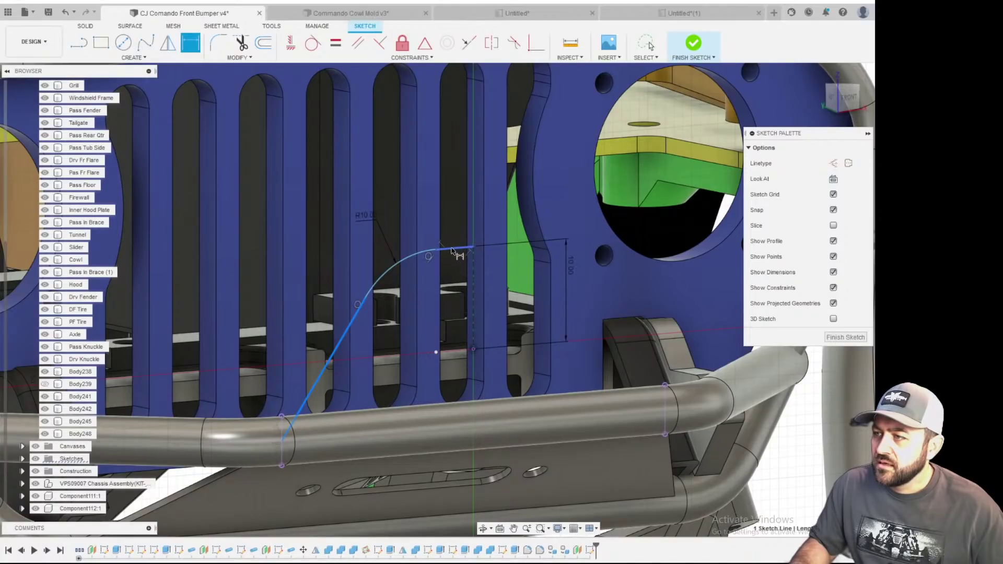
left_click(546, 269)
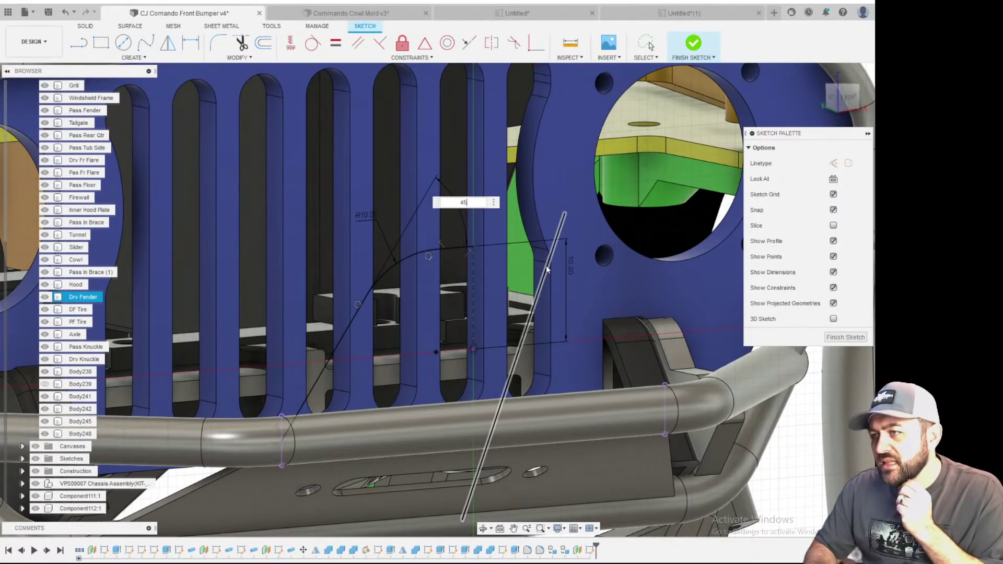
key("Return")
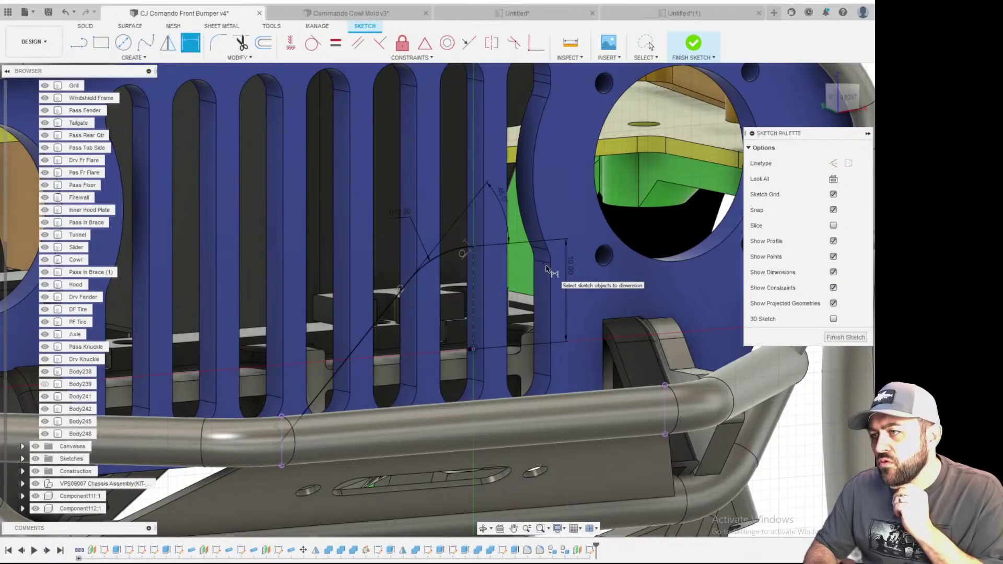
double_click(505, 202)
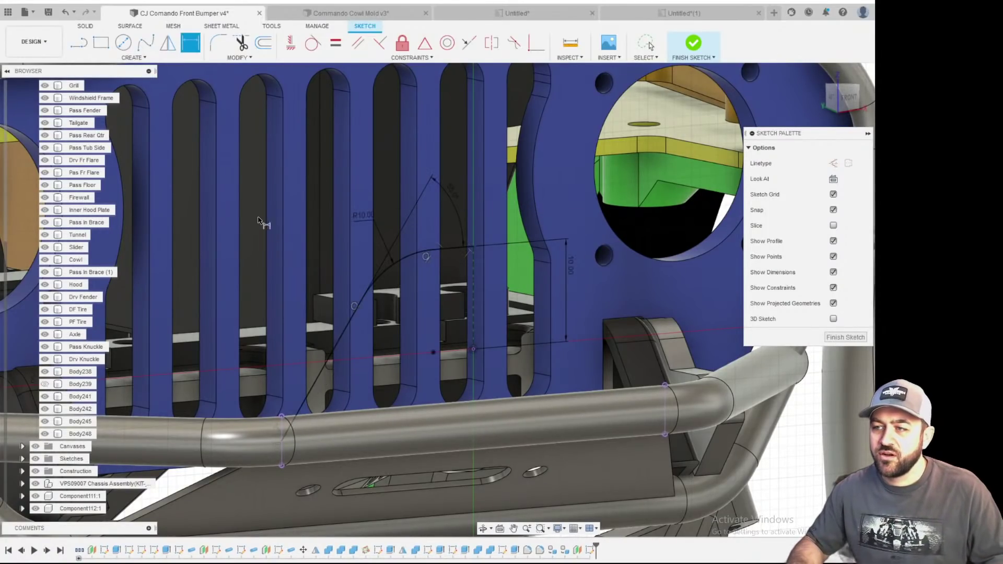
- Finish the sketch and create a solid circular pipe along the half hoop path with a 4.763 mm section, as a new body
scroll(366, 246, "down", 4)
scroll(384, 301, "up", 5)
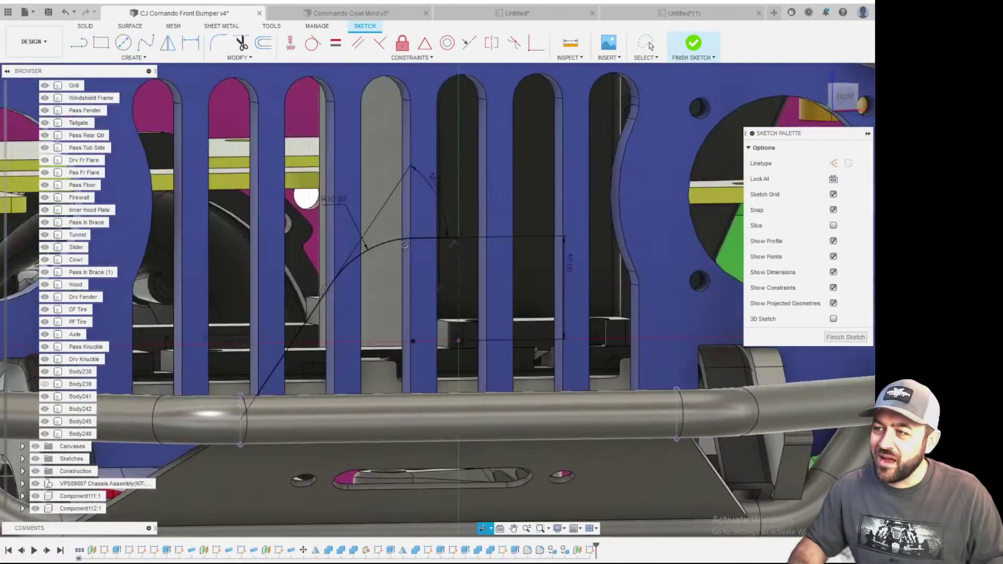
mouse_move(376, 292)
middle_mouse_down("shift")
mouse_move(345, 293)
mouse_move(365, 292)
middle_mouse_up("shift")
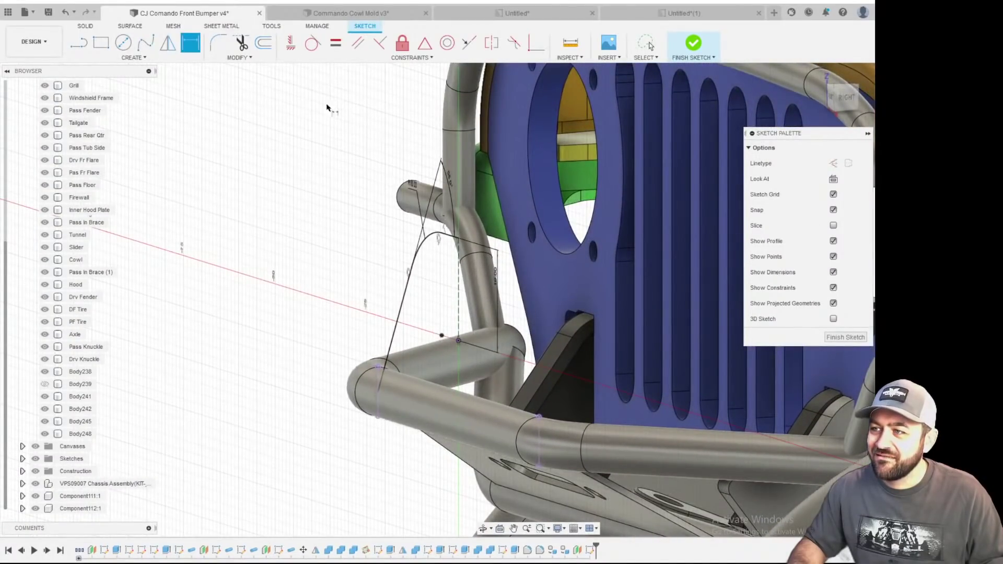
left_click(697, 44)
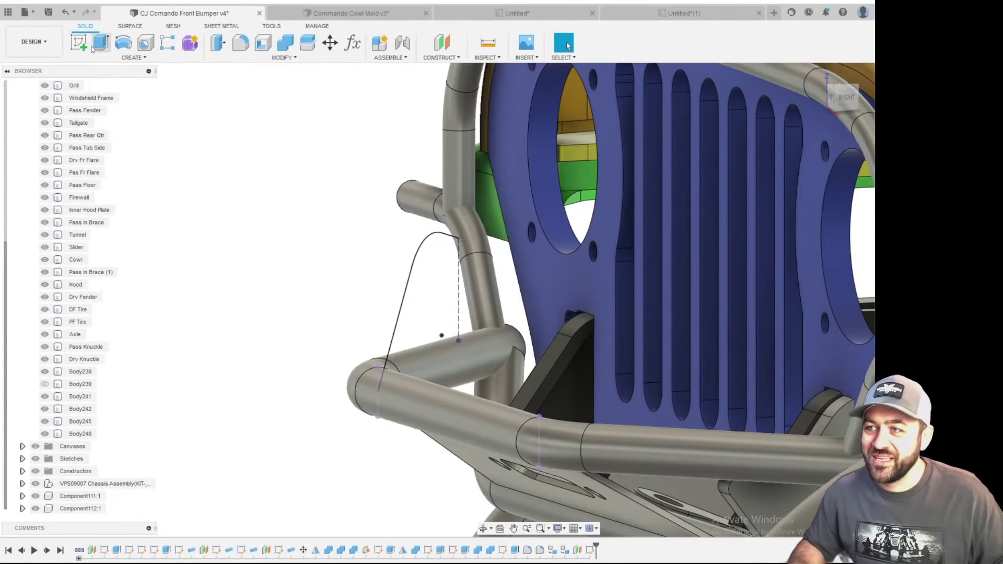
left_click(134, 58)
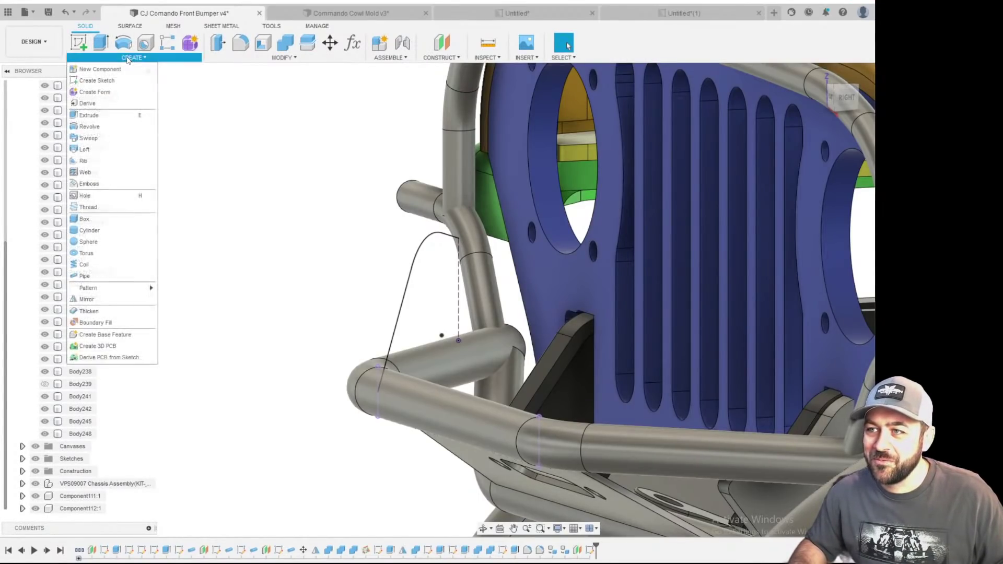
left_click(85, 276)
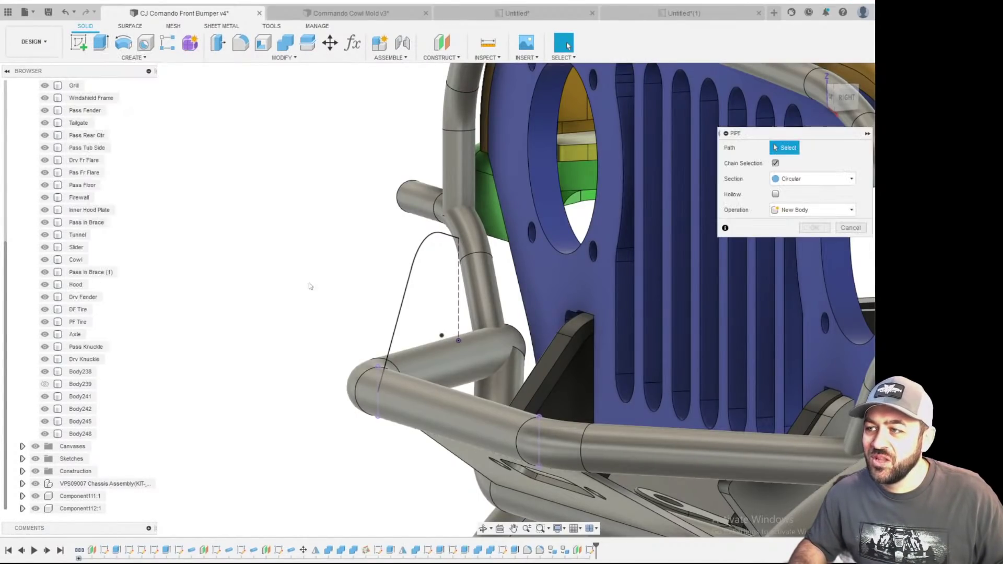
left_click(413, 277)
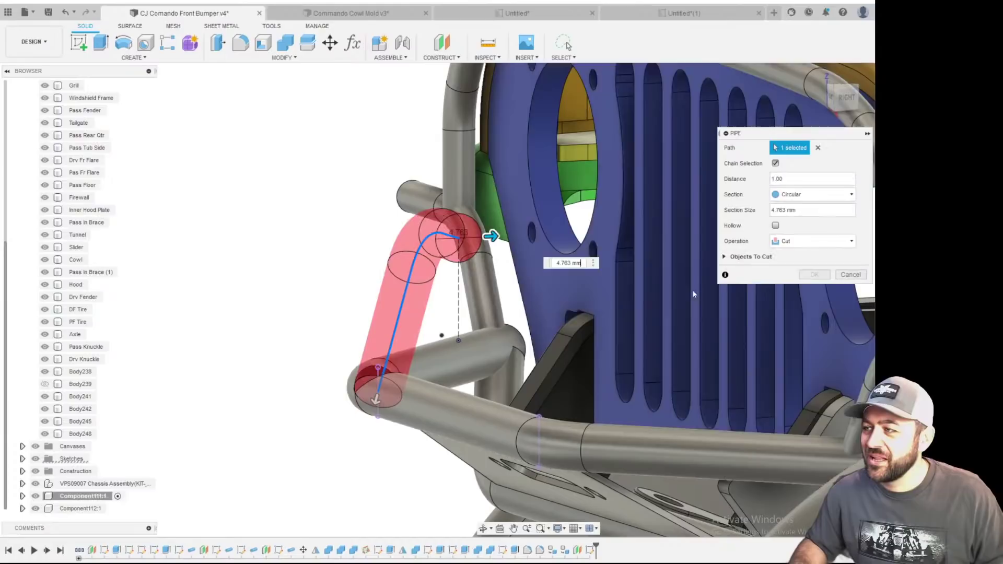
left_click(790, 242)
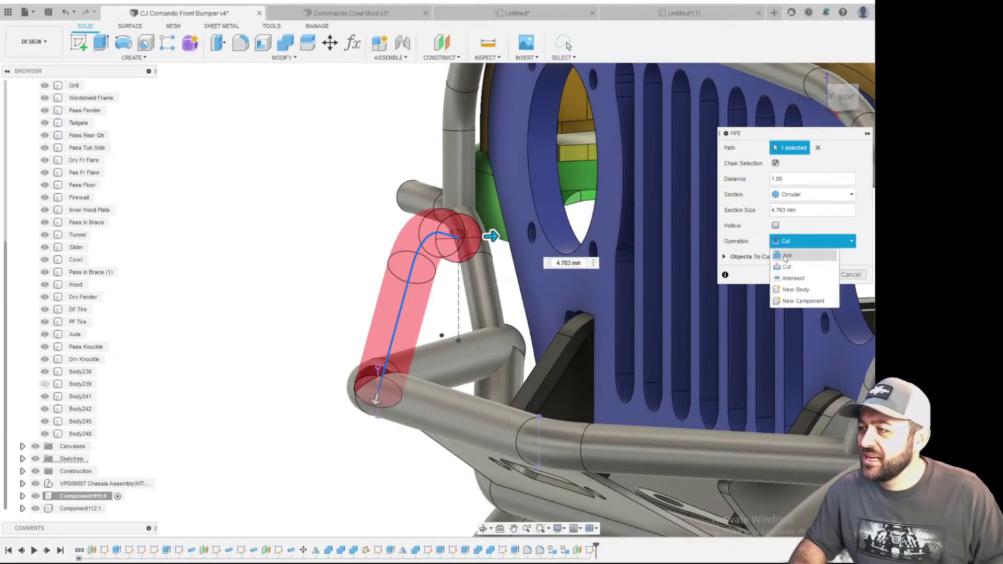
left_click(788, 290)
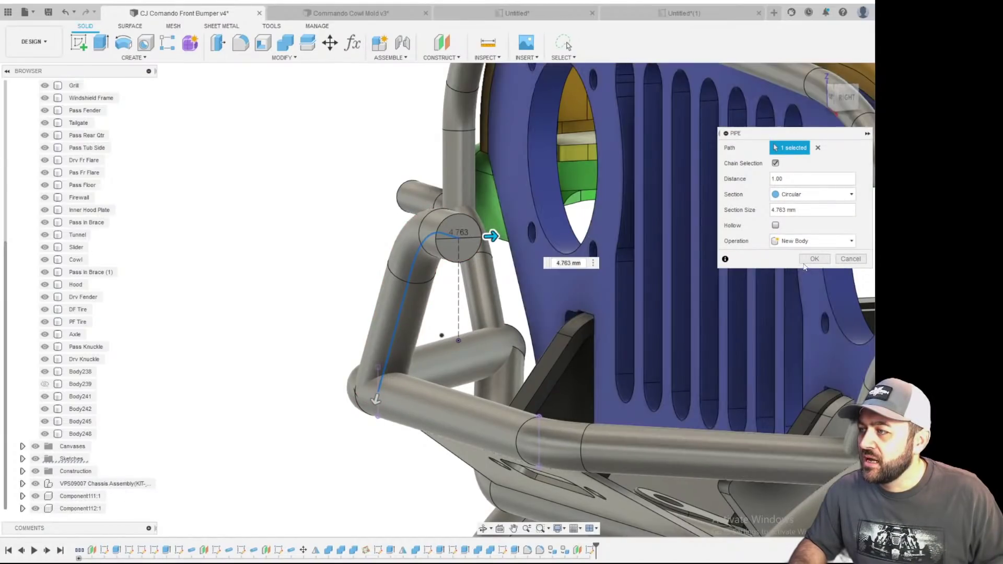
left_click(813, 260)
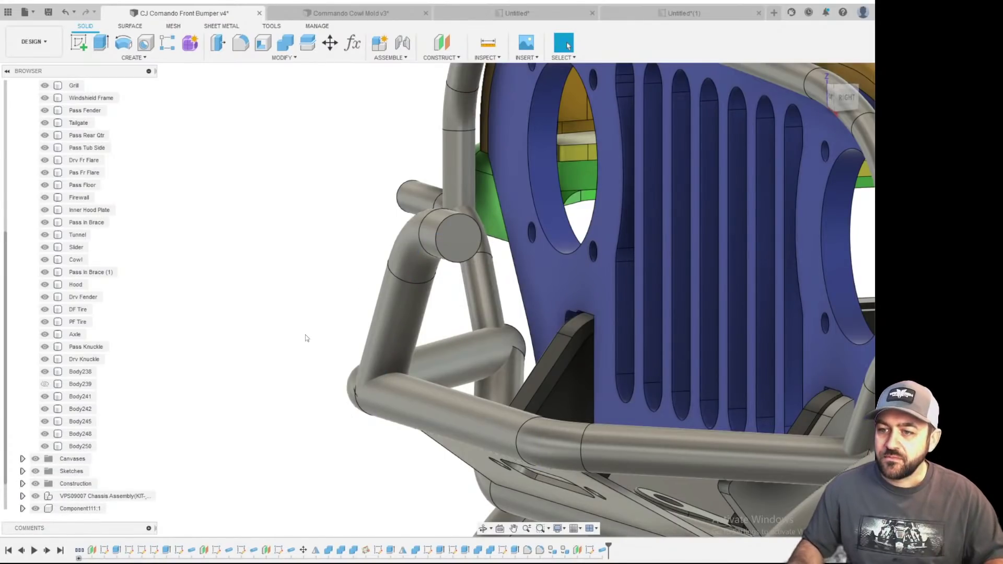
- Mirror the half hoop pipe body across the vehicle's centre plane as a new body
middle_click_drag(316, 226, 325, 264, "shift")
middle_click_drag(407, 213, 354, 170, "shift")
left_click(137, 57)
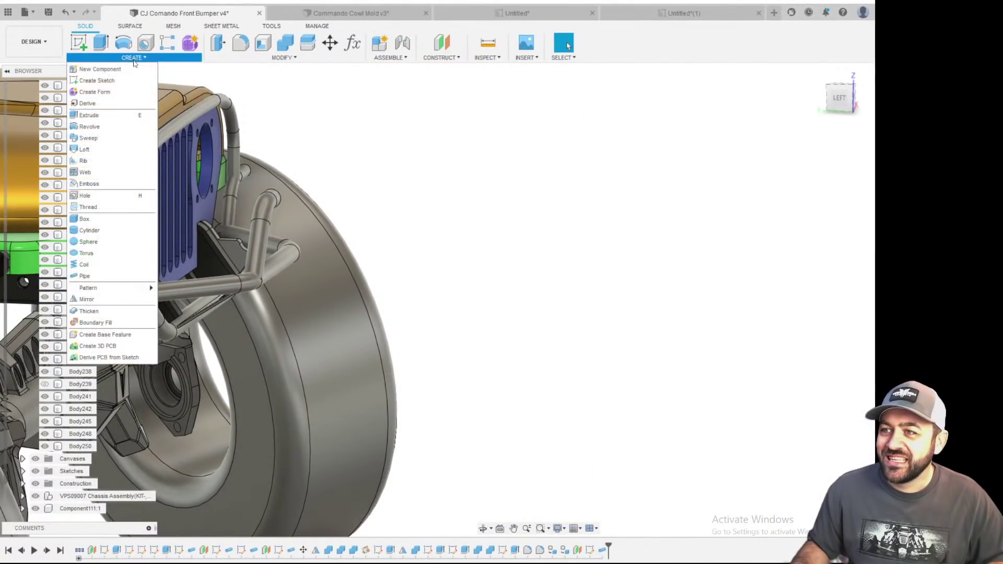
left_click(115, 298)
left_click(263, 230)
left_click(772, 181)
middle_click_drag(648, 182, 468, 191, "shift")
middle_click_drag(366, 100, 471, 311)
scroll(458, 308, "up", 2)
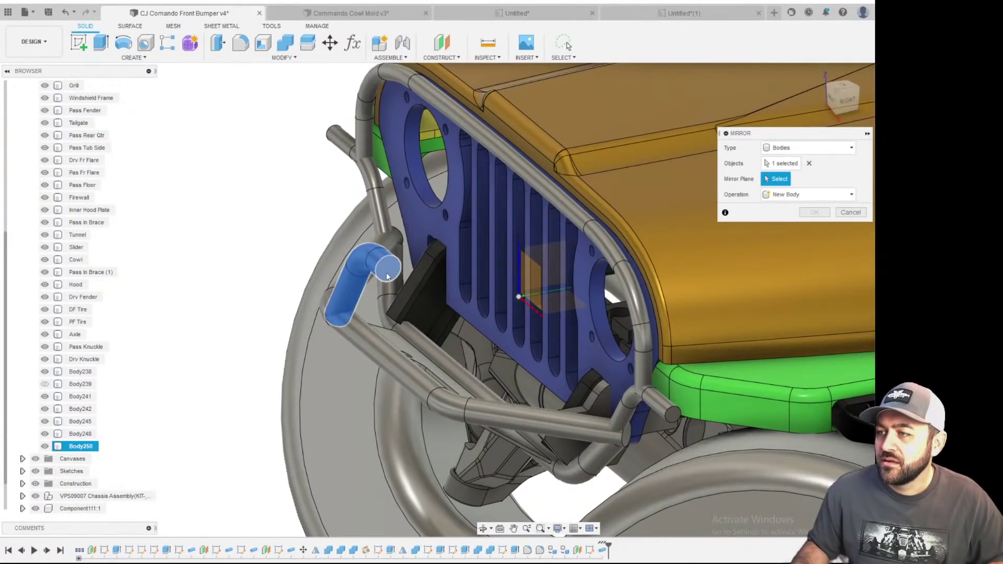
left_click(810, 198)
left_click(784, 219)
left_click(814, 213)
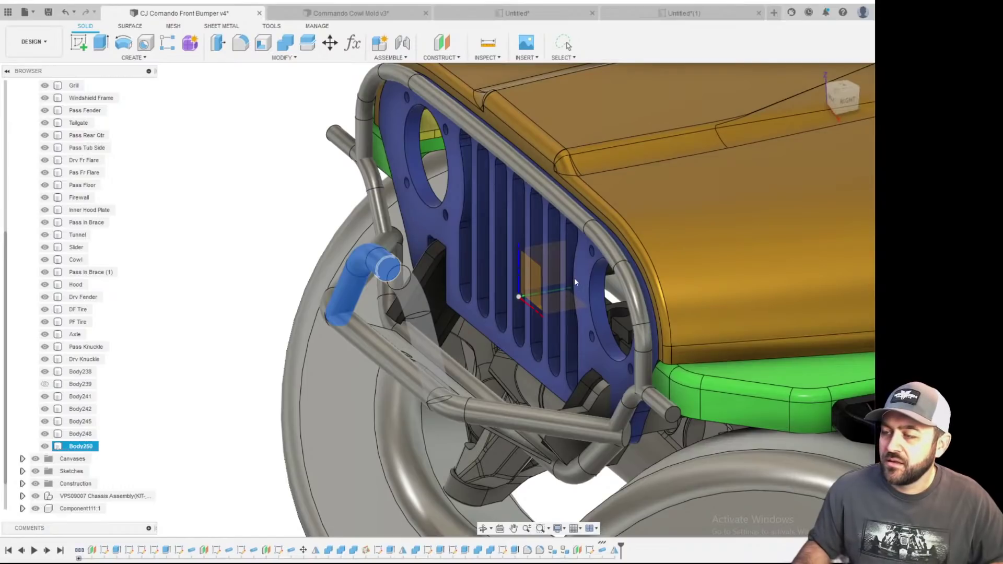
- Examine the full centre hoop against the grille and front bumper from several angles and distances
middle_click_drag(472, 313, 497, 324, "shift")
scroll(528, 244, "up", 4)
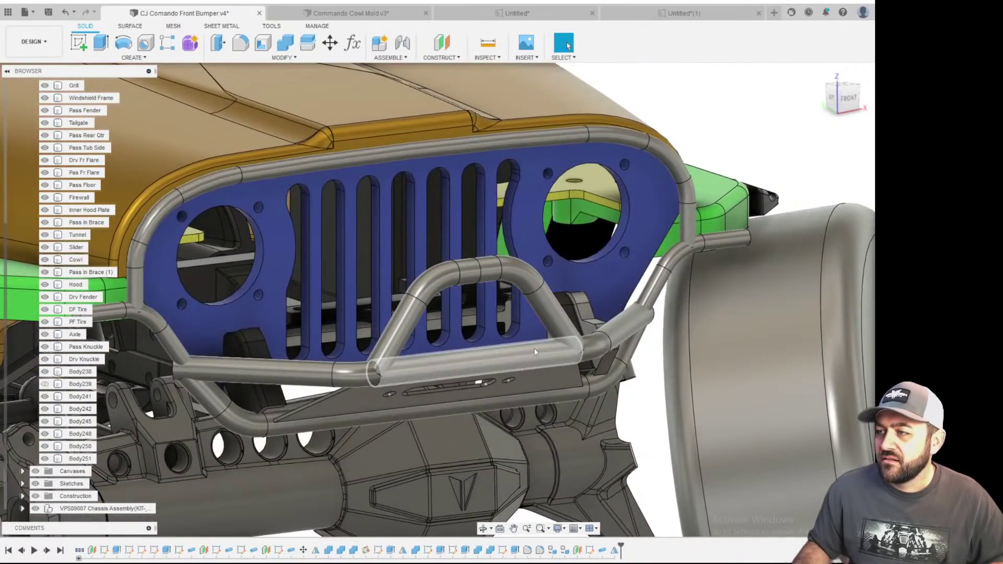
scroll(534, 348, "down", 3)
middle_click_drag(522, 357, 447, 351, "shift")
scroll(514, 325, "up", 3)
scroll(497, 319, "down", 2)
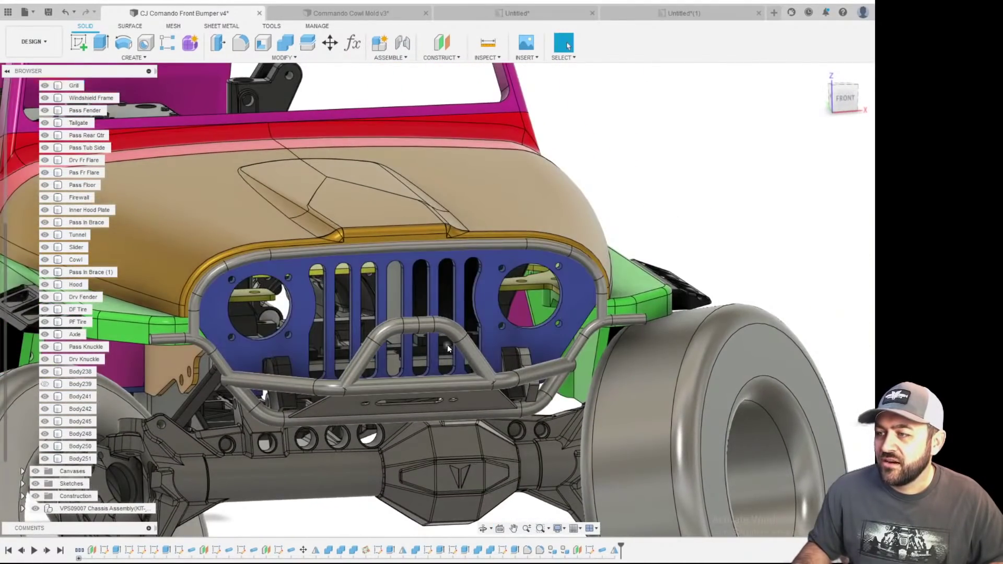
scroll(448, 348, "up", 3)
scroll(455, 362, "down", 3)
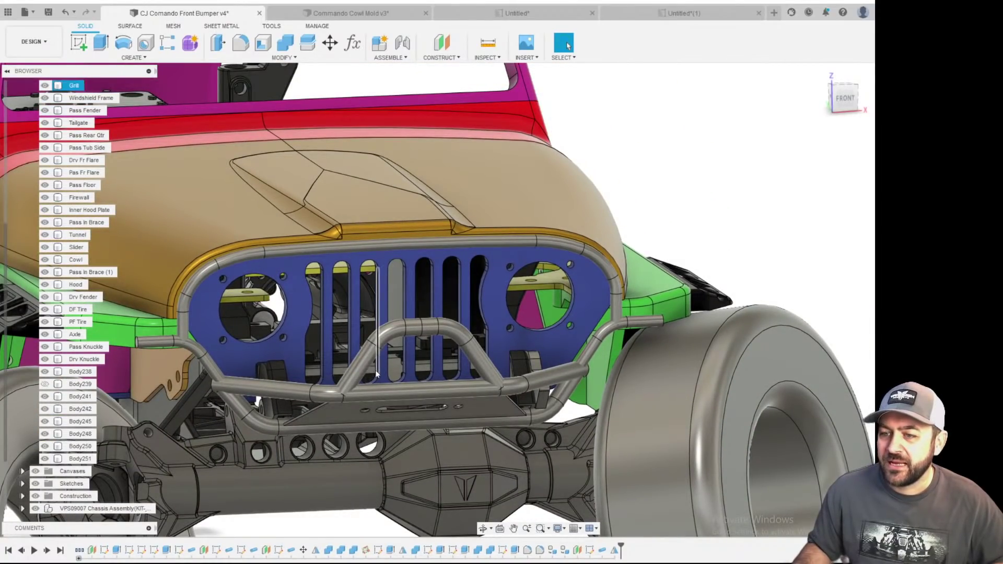
scroll(396, 377, "down", 3)
scroll(396, 377, "up", 3)
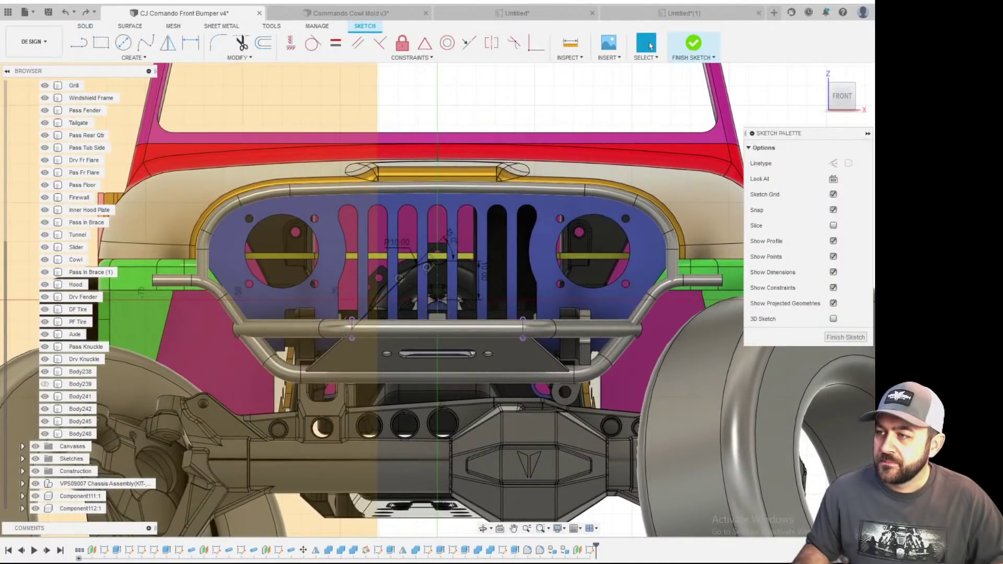
- Undo the hoop's mirror, pipe, half-profile sketch and construction plane, going back to the plain bumper
key("ctrl+z")
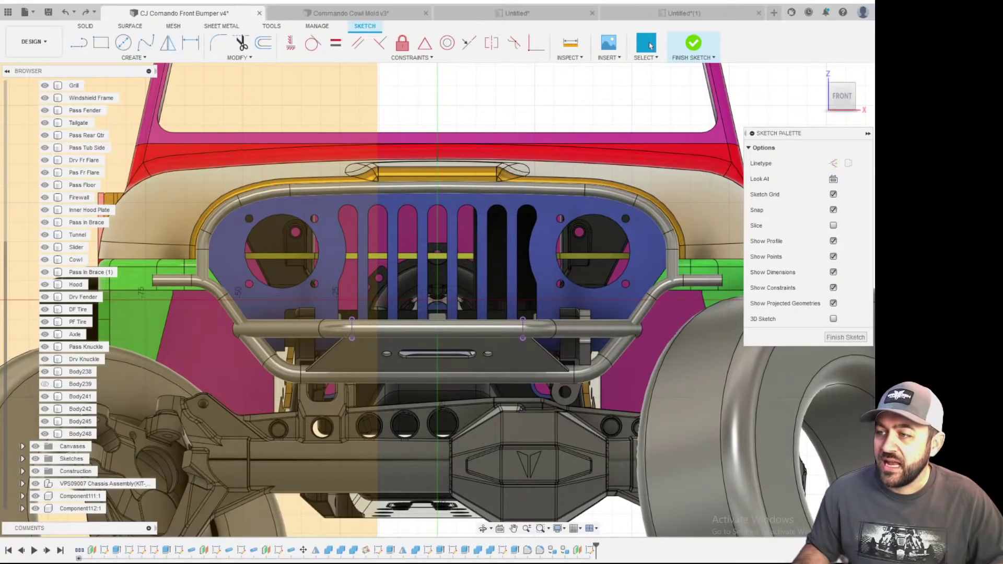
key("ctrl+z")
key("ctrl+z")
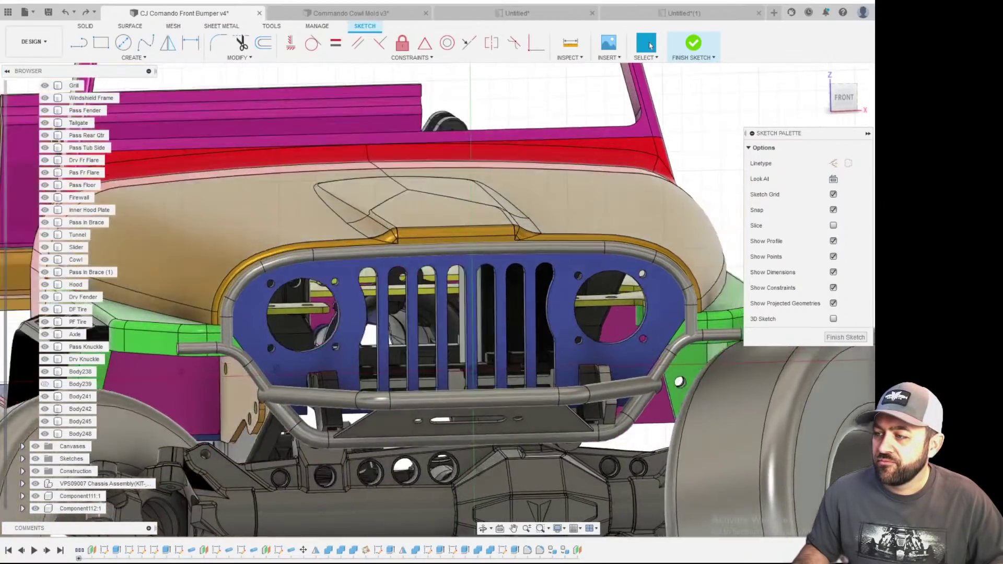
scroll(319, 370, "down", 3)
middle_click_drag(319, 370, 391, 404, "shift")
left_click(391, 403)
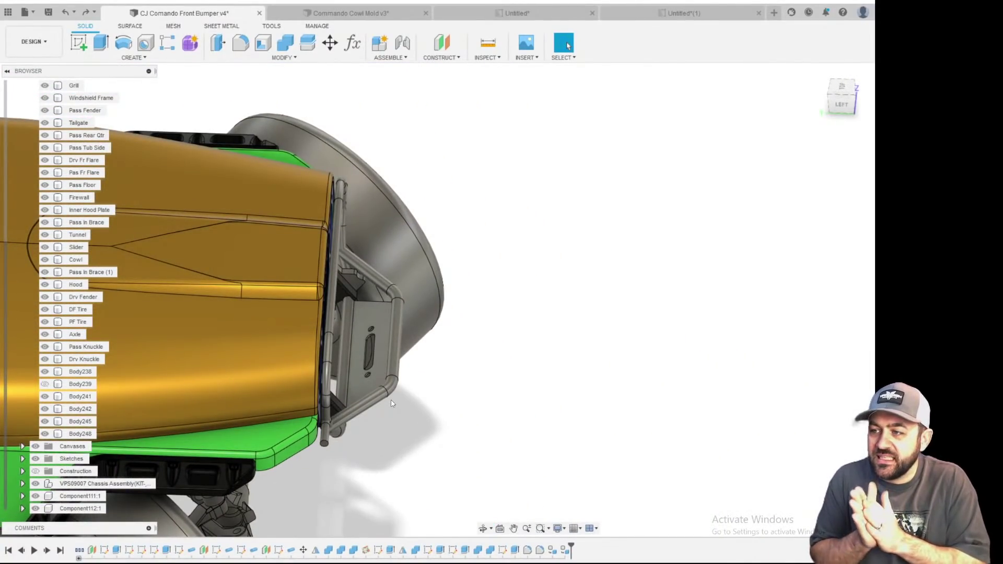
- Examine the bumper without the hoop from the side and front, checking its angled side tubes and fit with the grille and tires
scroll(392, 500, "up", 2)
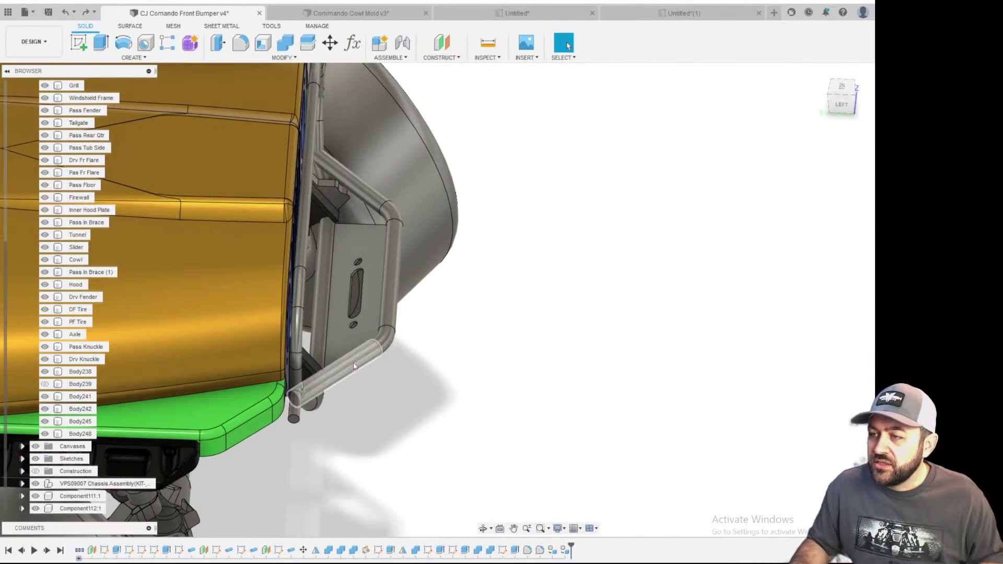
scroll(354, 365, "down", 2)
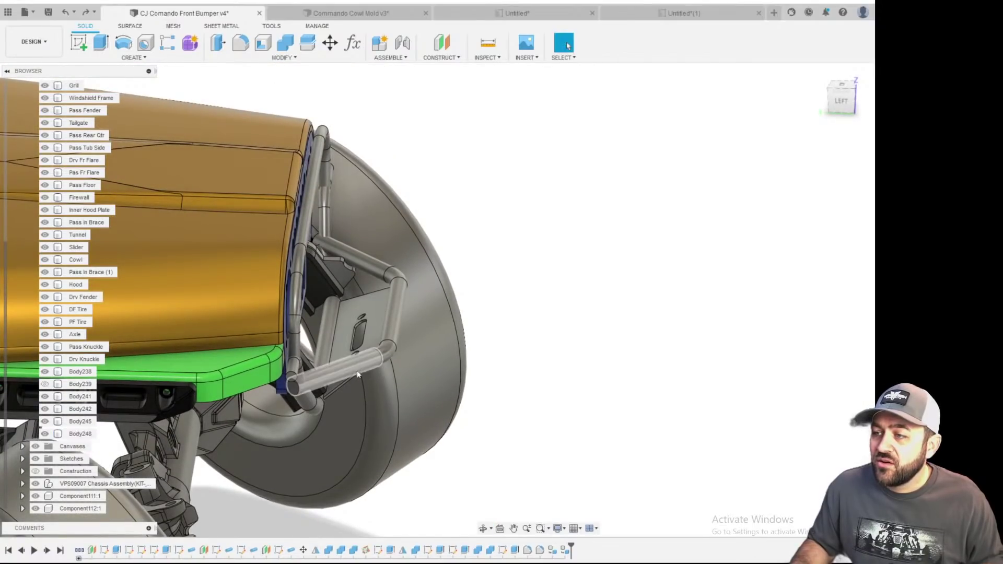
left_click(373, 266)
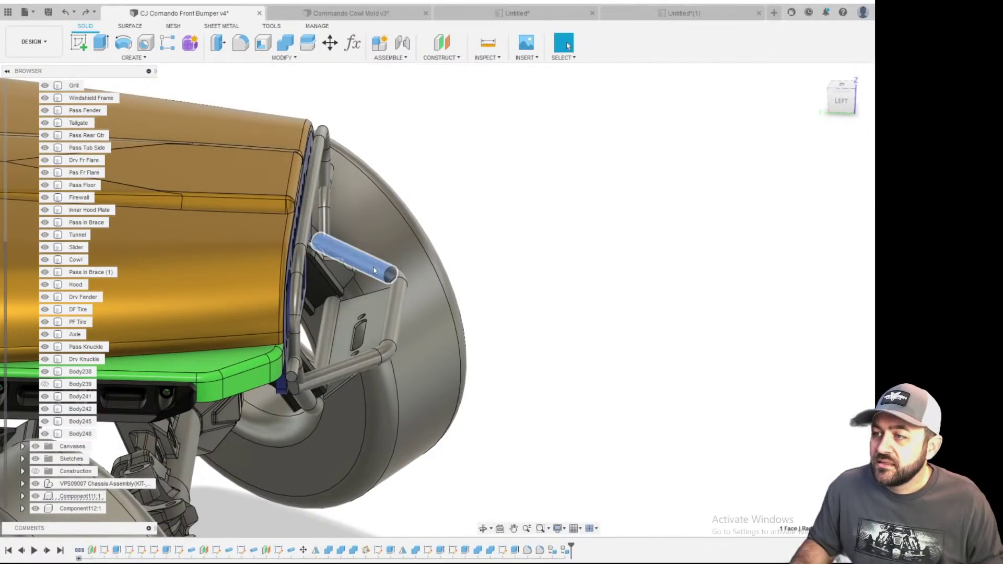
left_click(410, 277, "ctrl")
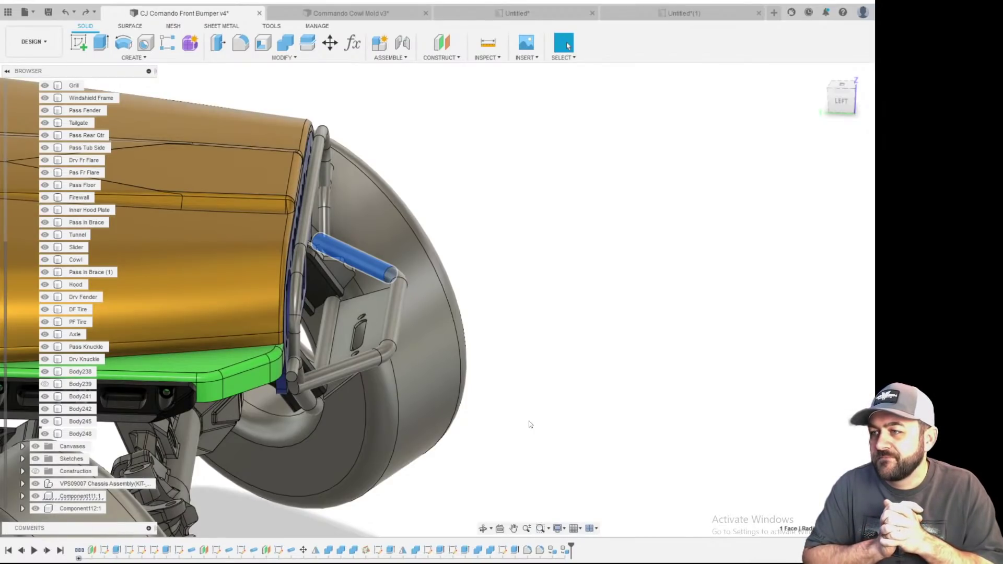
left_click(455, 260)
middle_click_drag(437, 337, 596, 443, "shift")
scroll(464, 243, "up", 1)
scroll(464, 243, "down", 3)
middle_click_drag(465, 310, 481, 201, "shift")
scroll(495, 312, "down", 1)
scroll(430, 282, "up", 1)
middle_click_drag(409, 261, 460, 277, "shift")
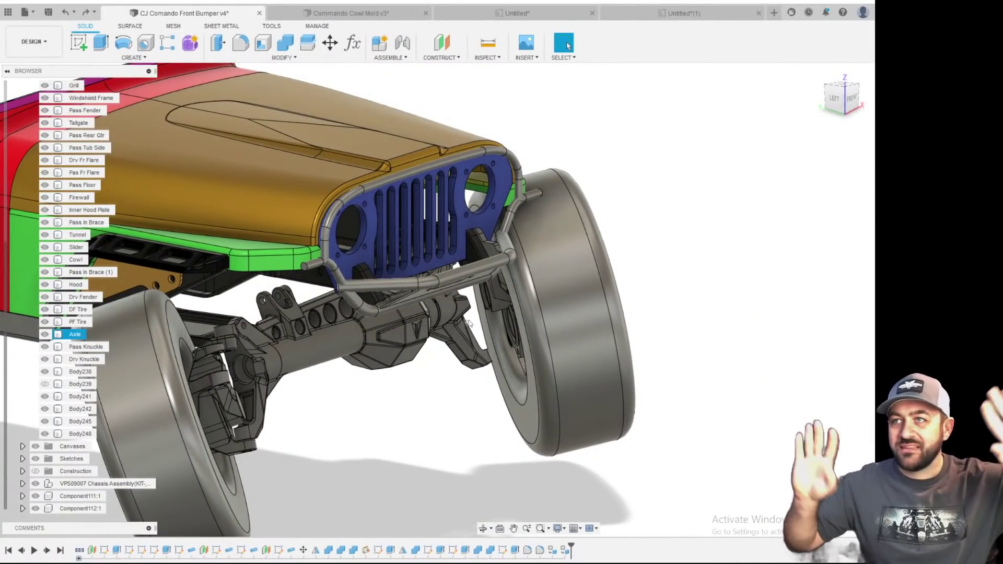
key("Escape")
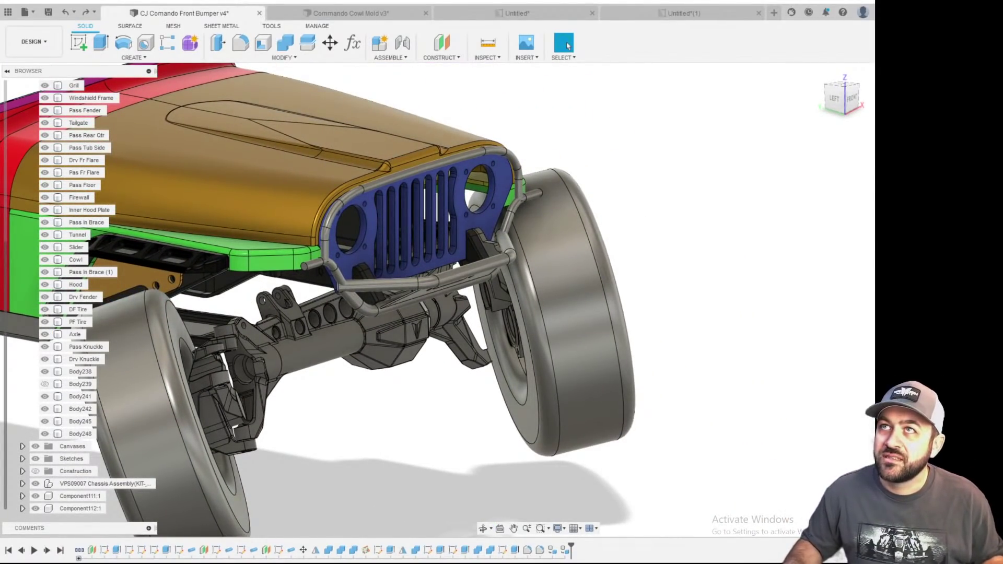